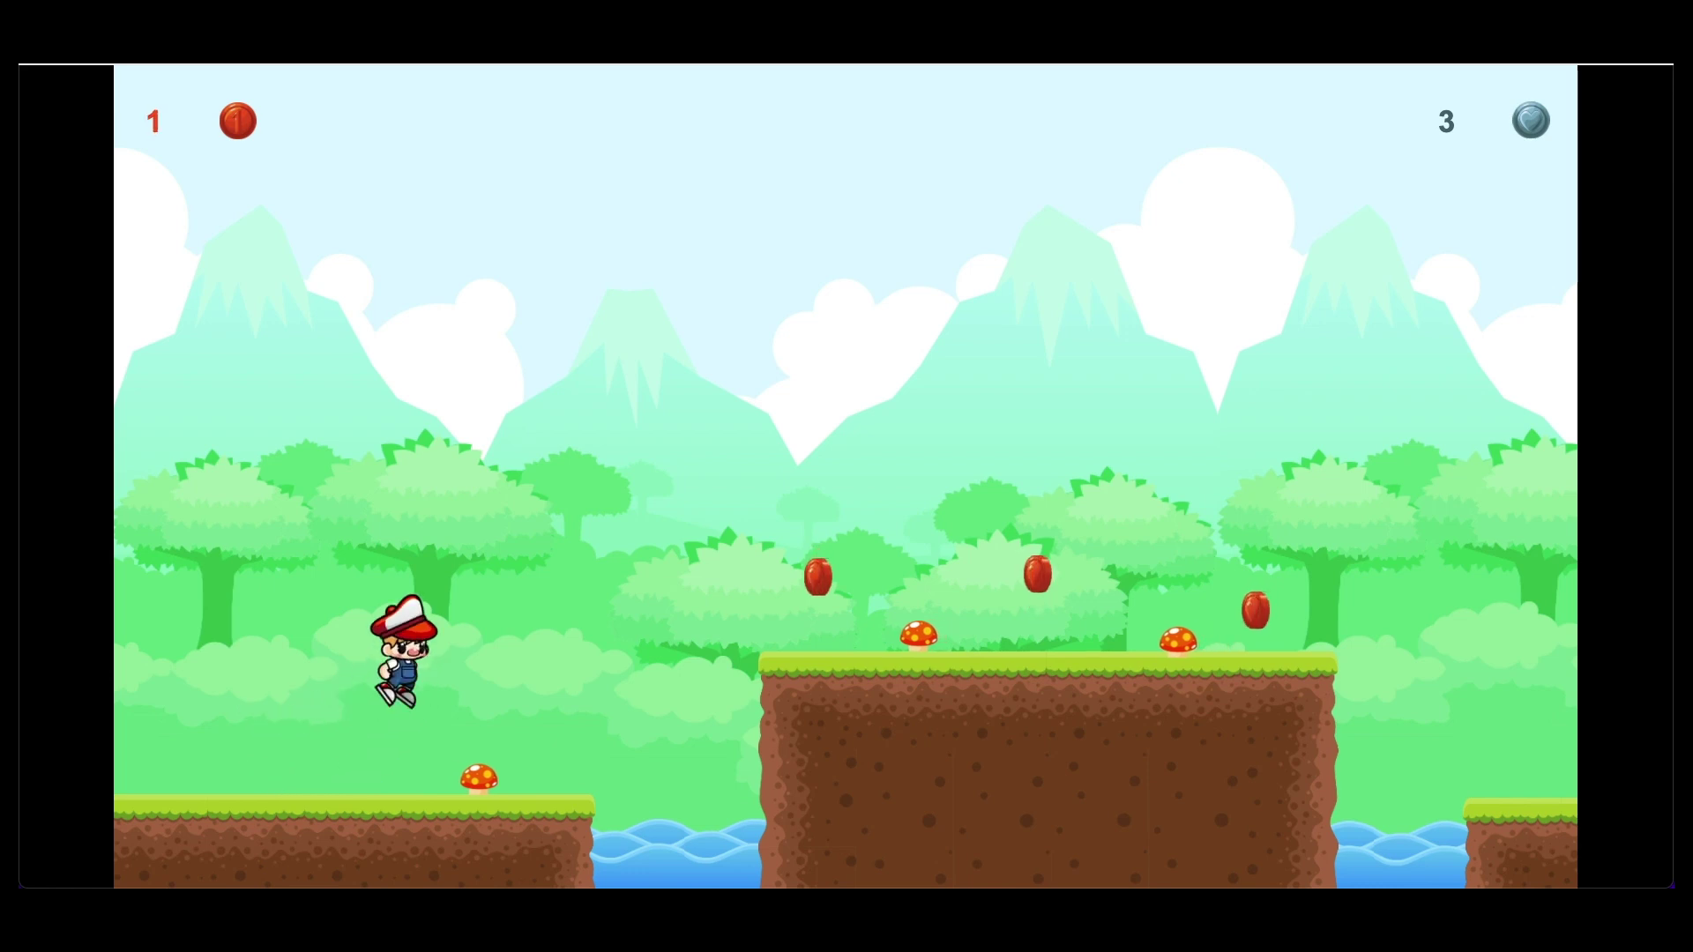
key("Right")
key("space")
key("space")
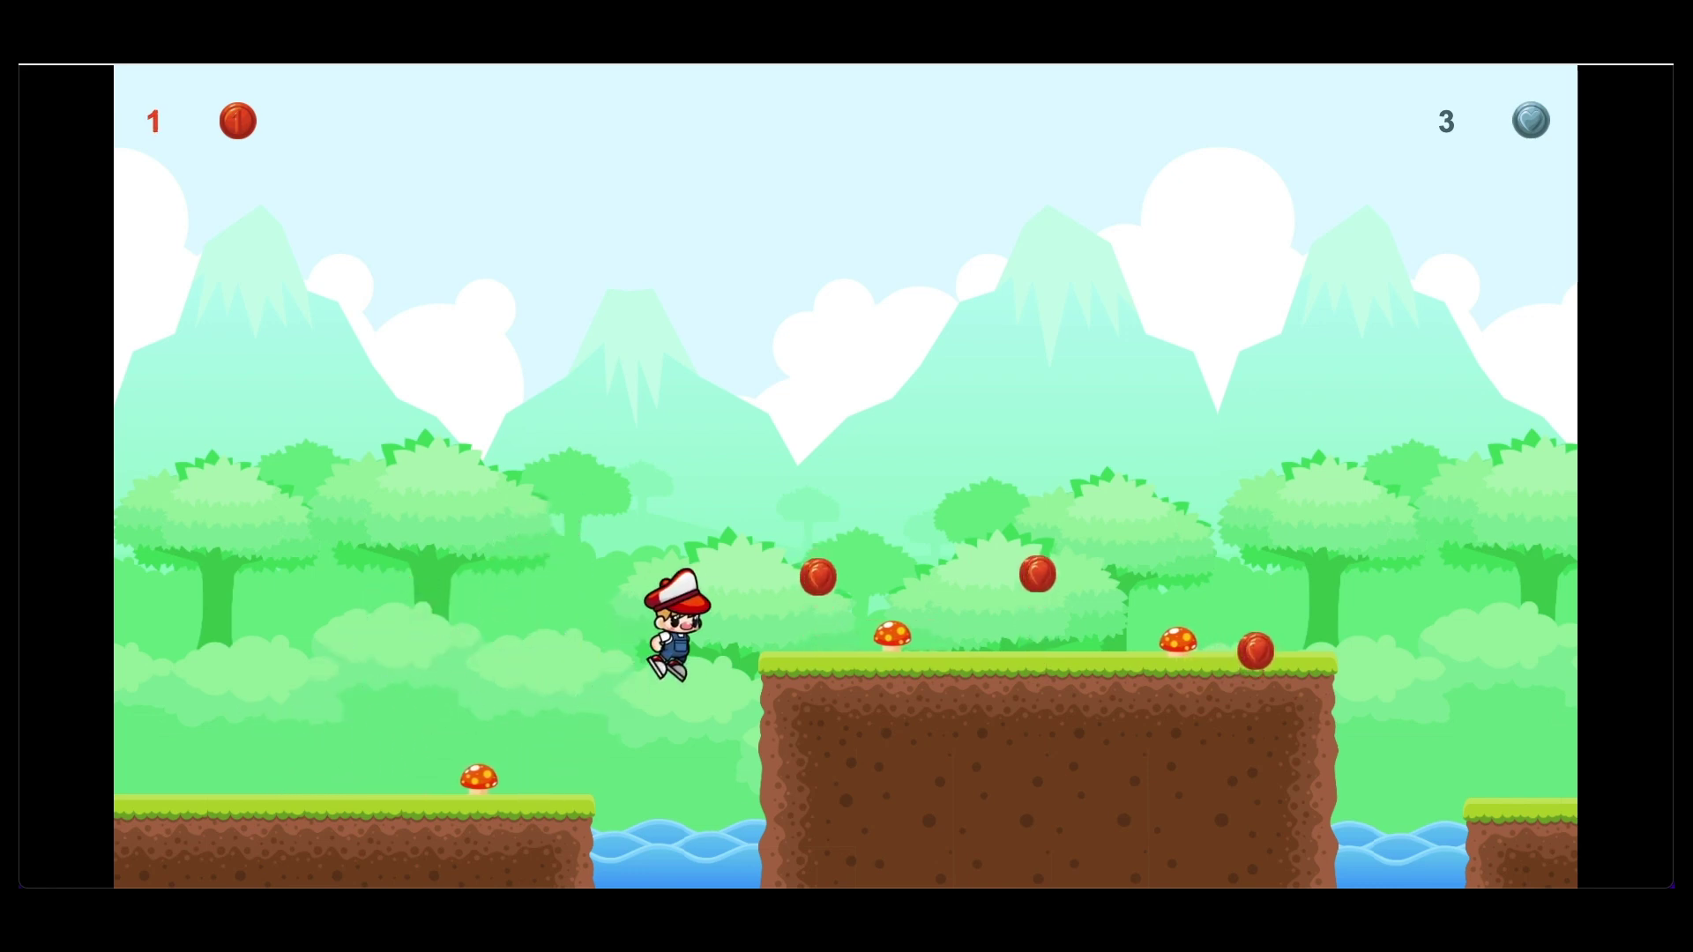
key("space")
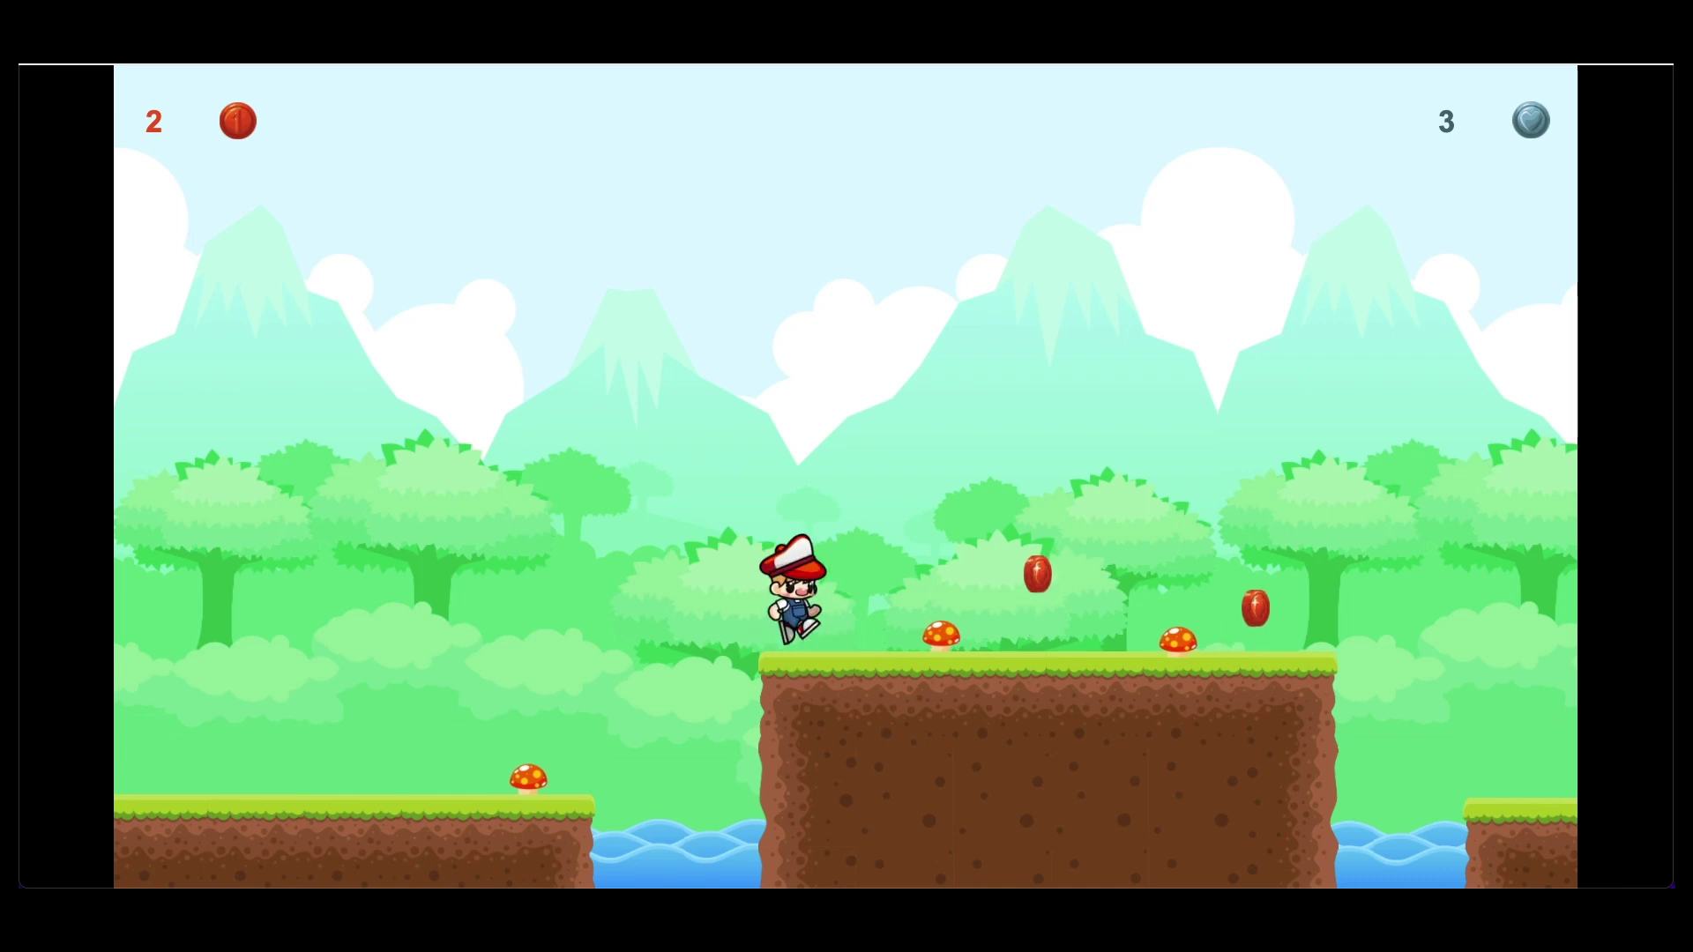
key("space")
key("space")
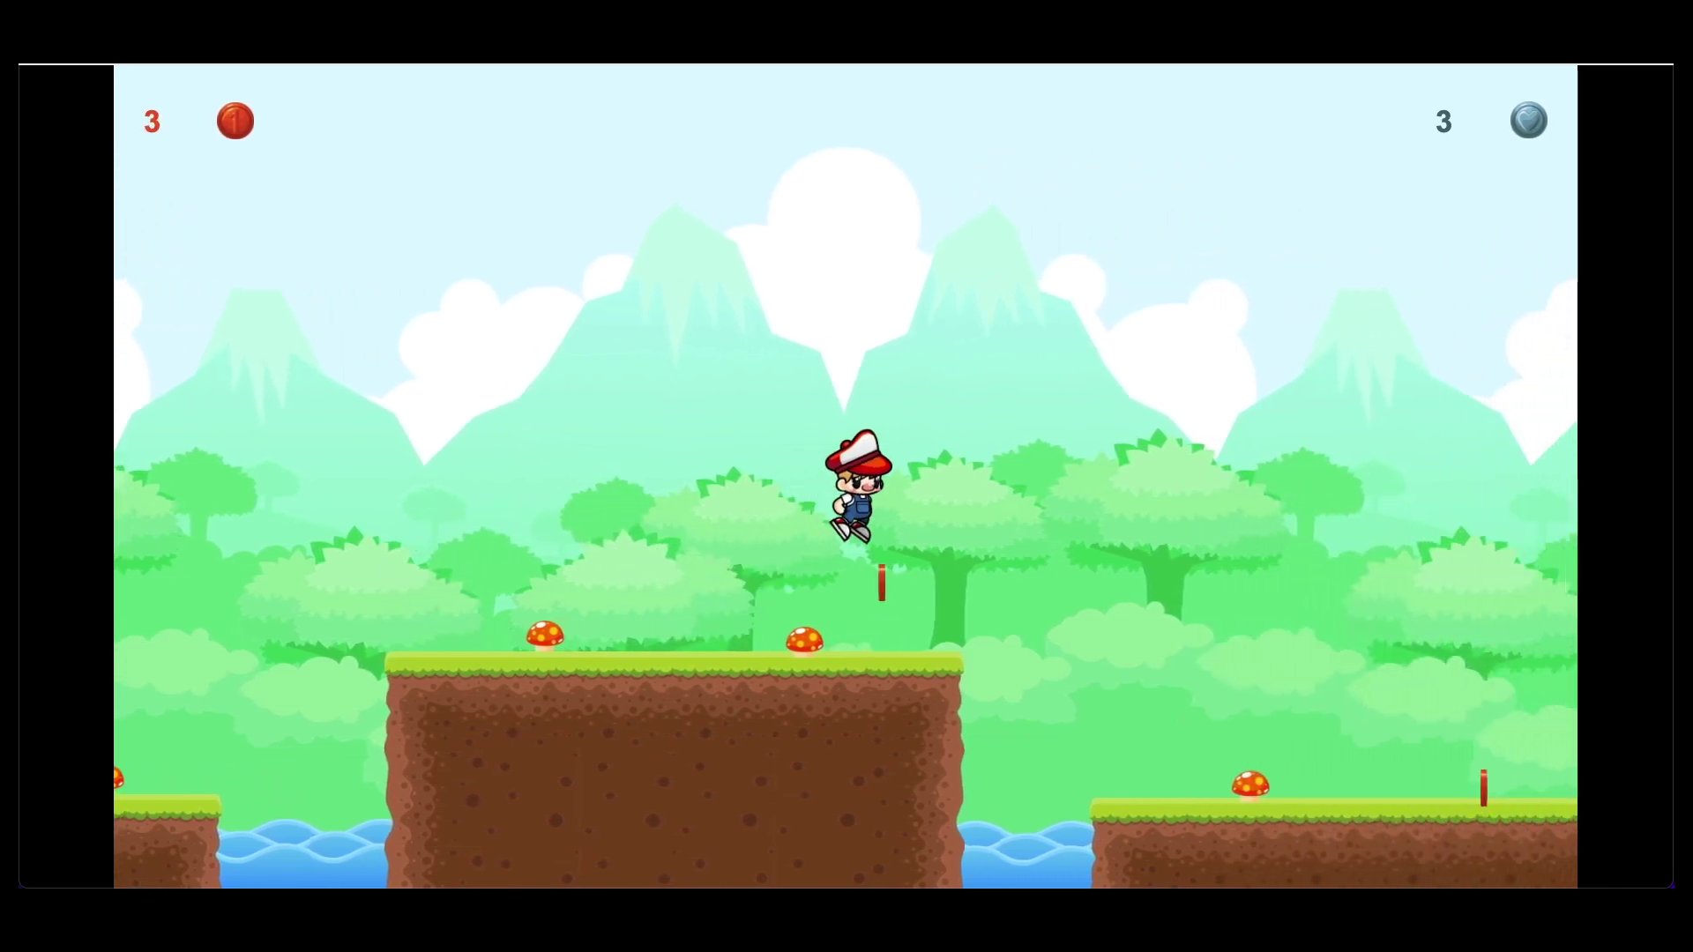
key("space")
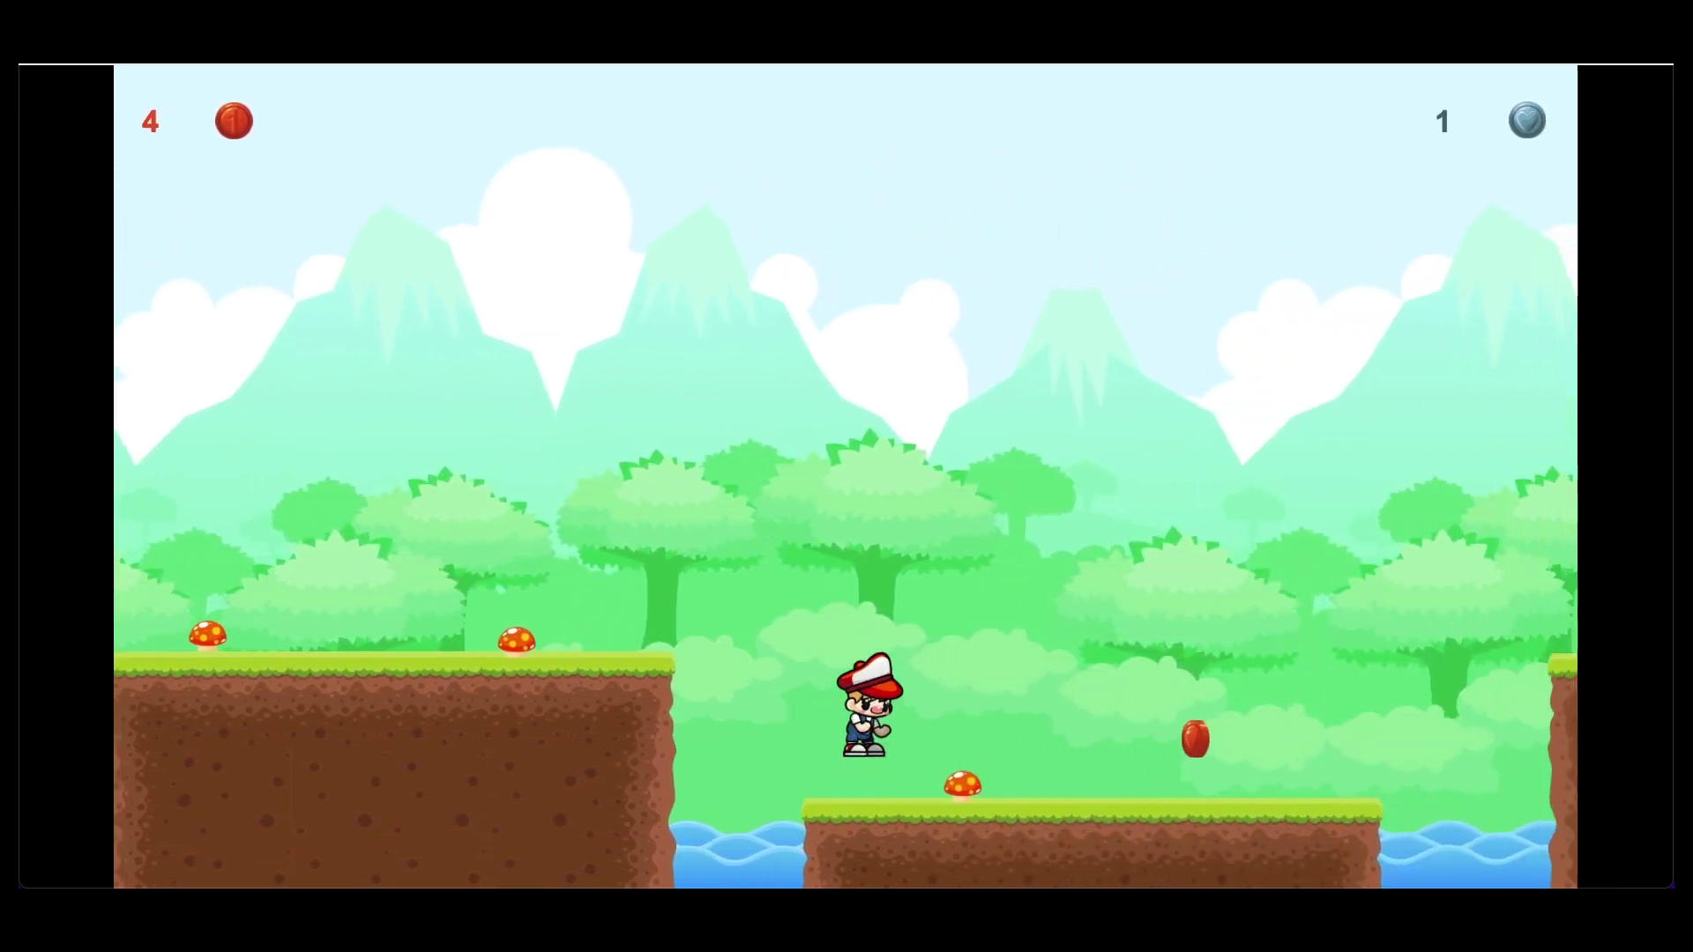
key("space")
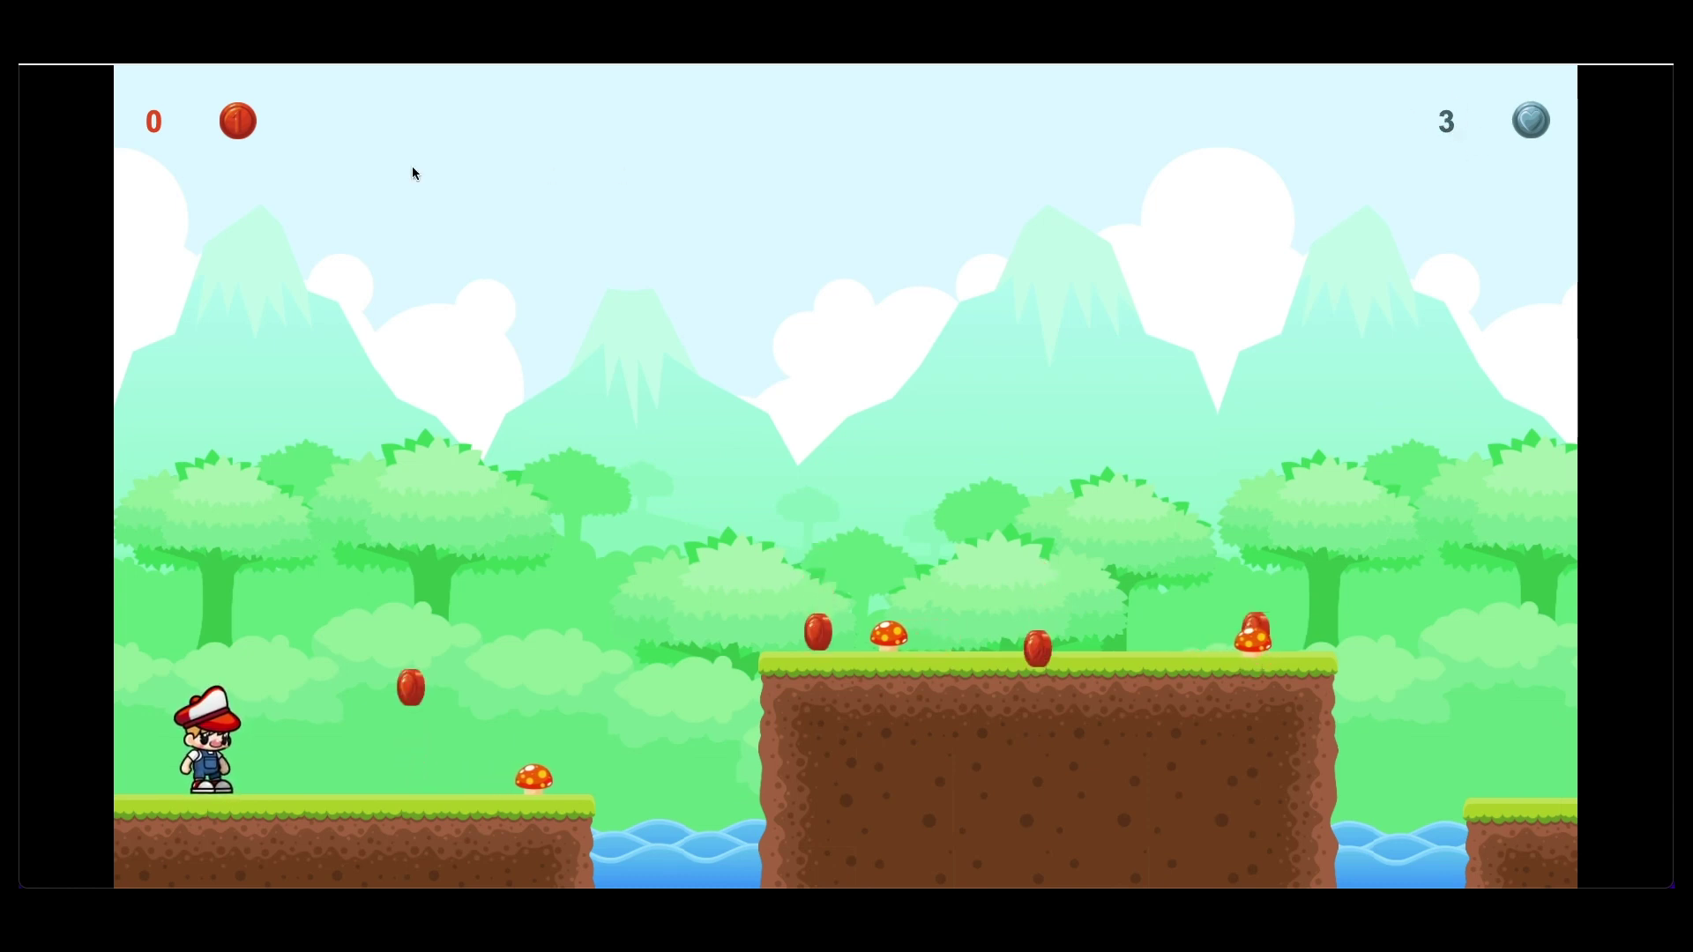
key("Right")
key("Up")
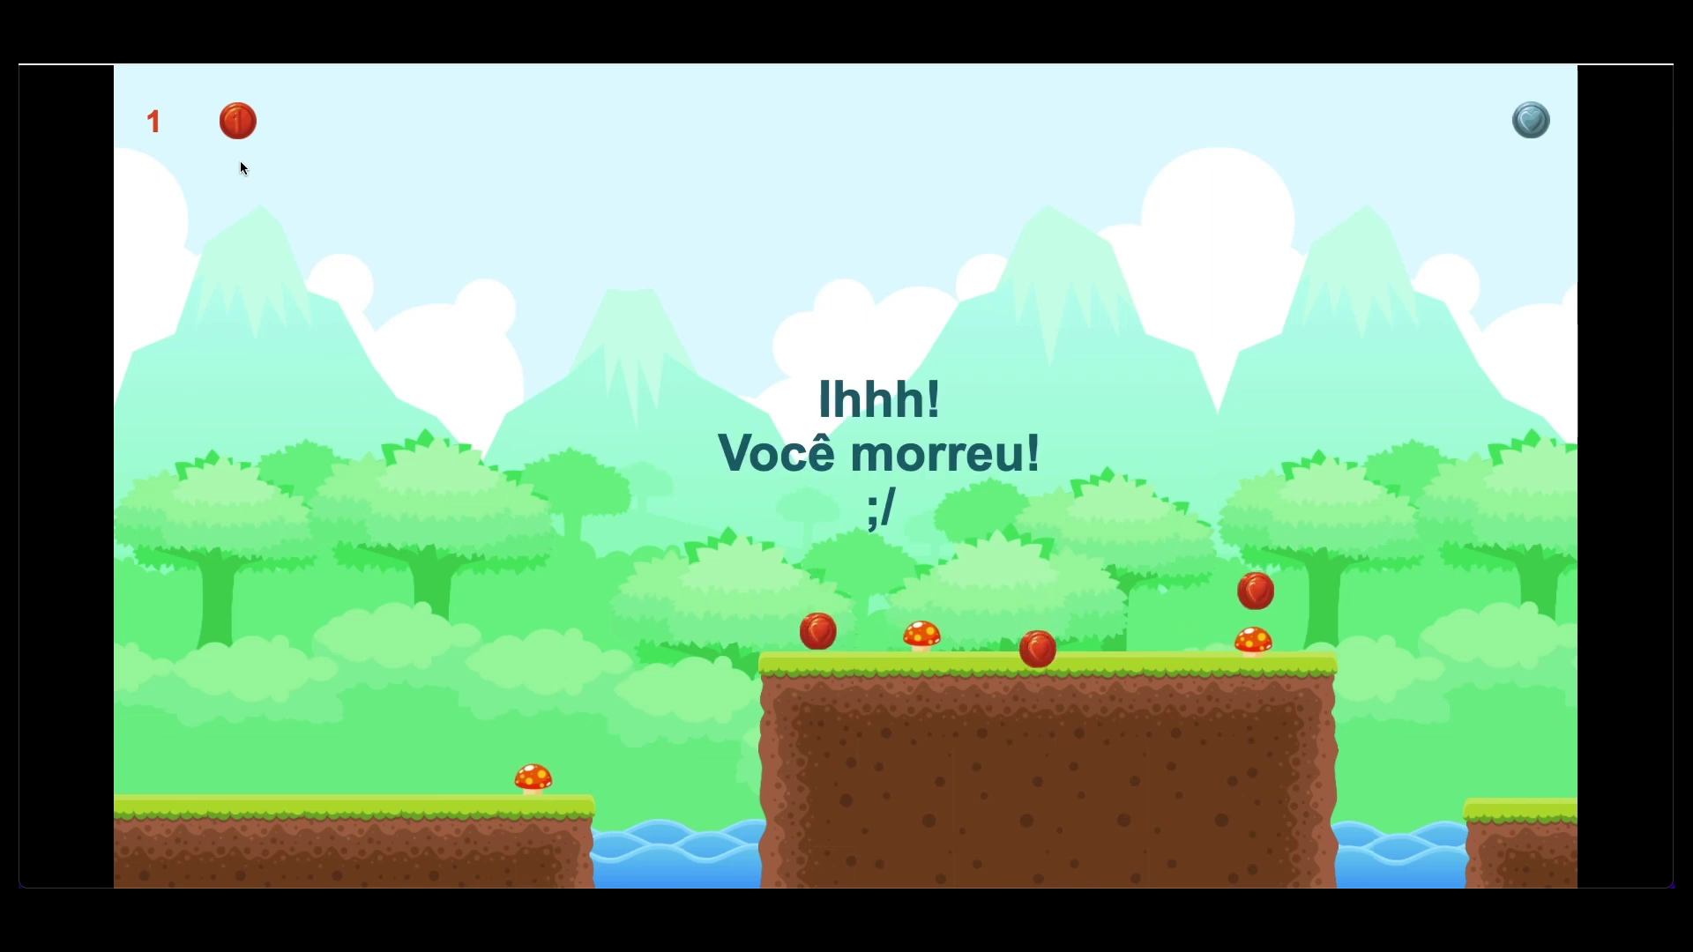
left_click(690, 819)
key("Right")
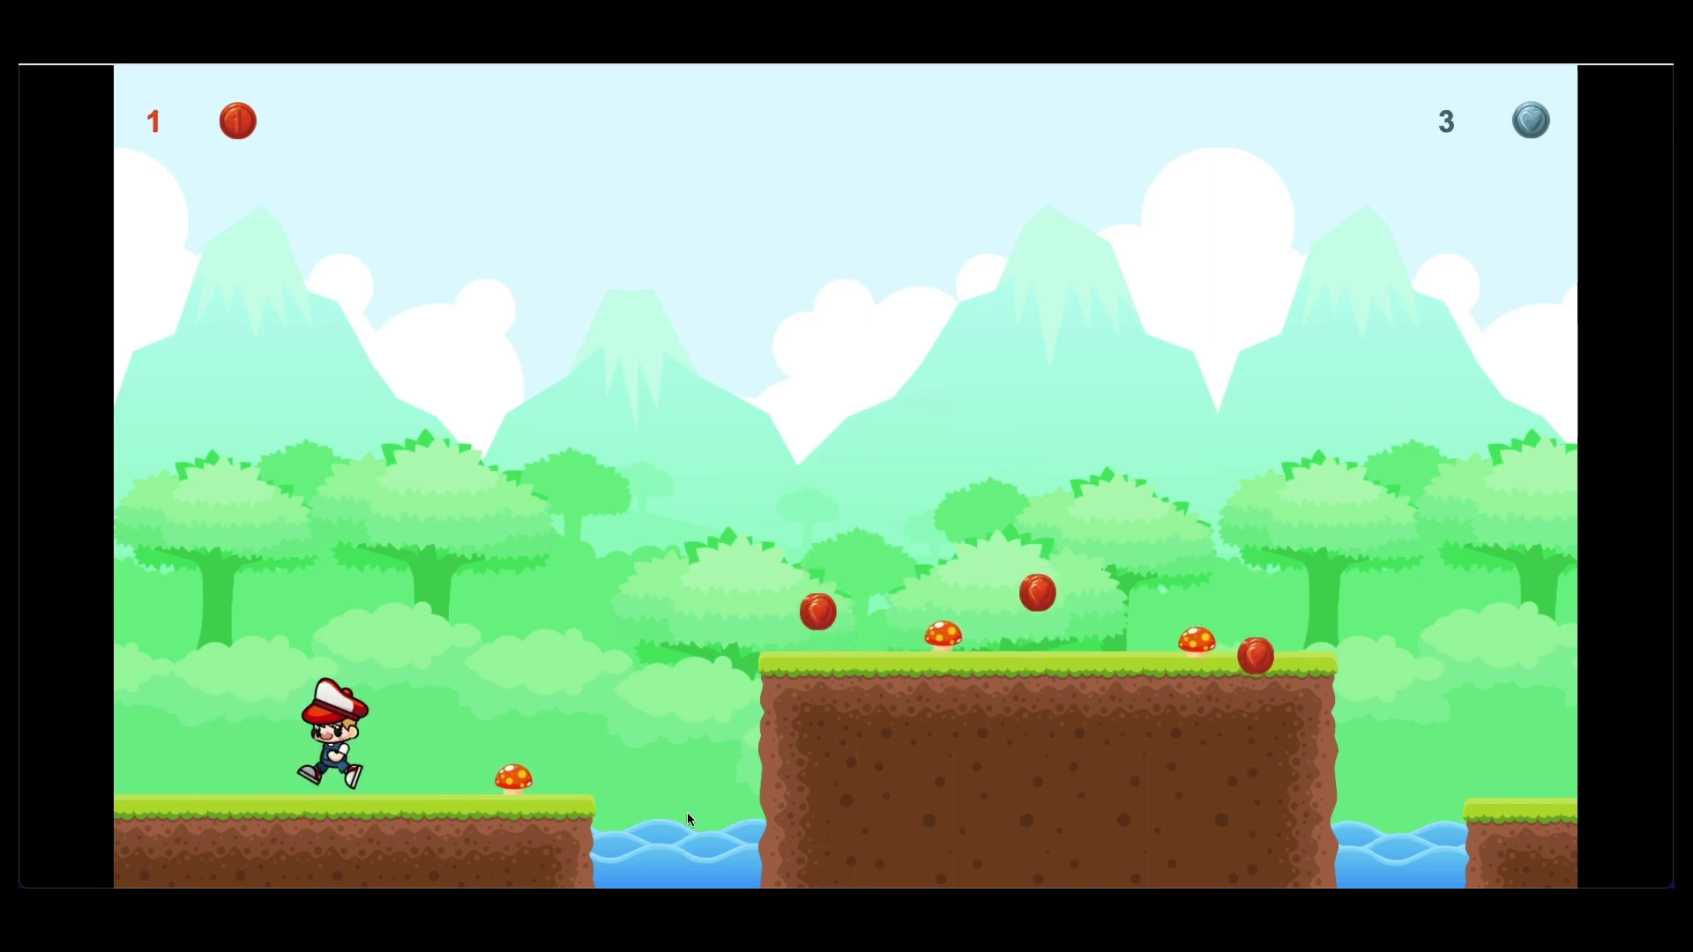
key("Up")
key("Up")
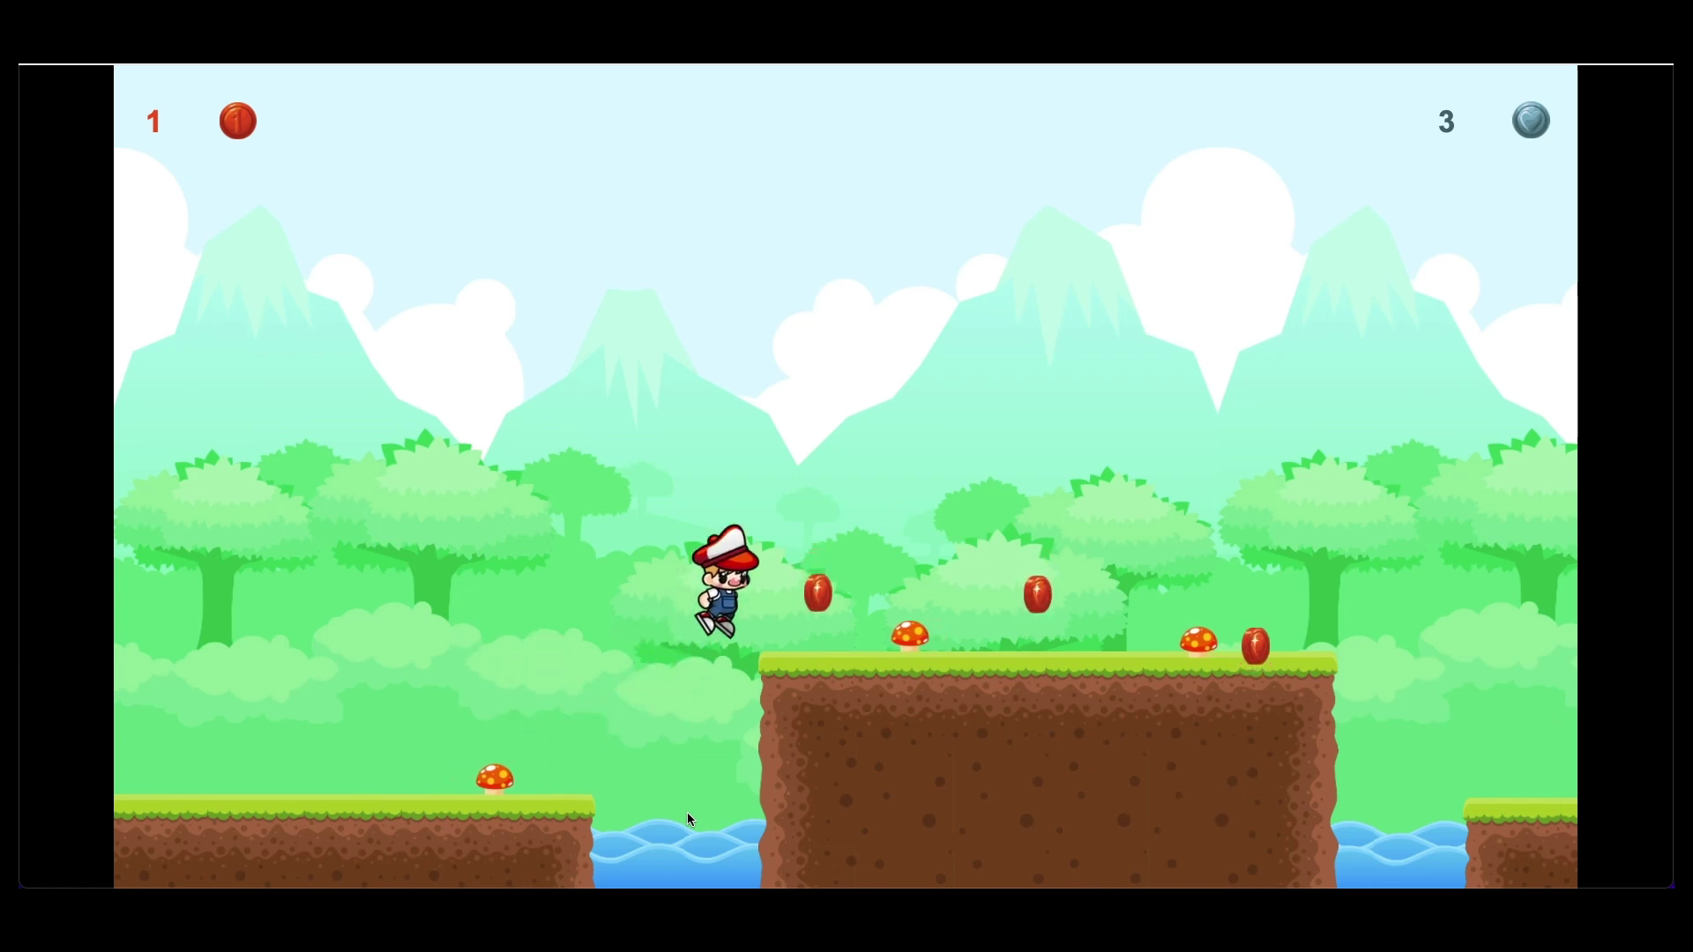
key("Up")
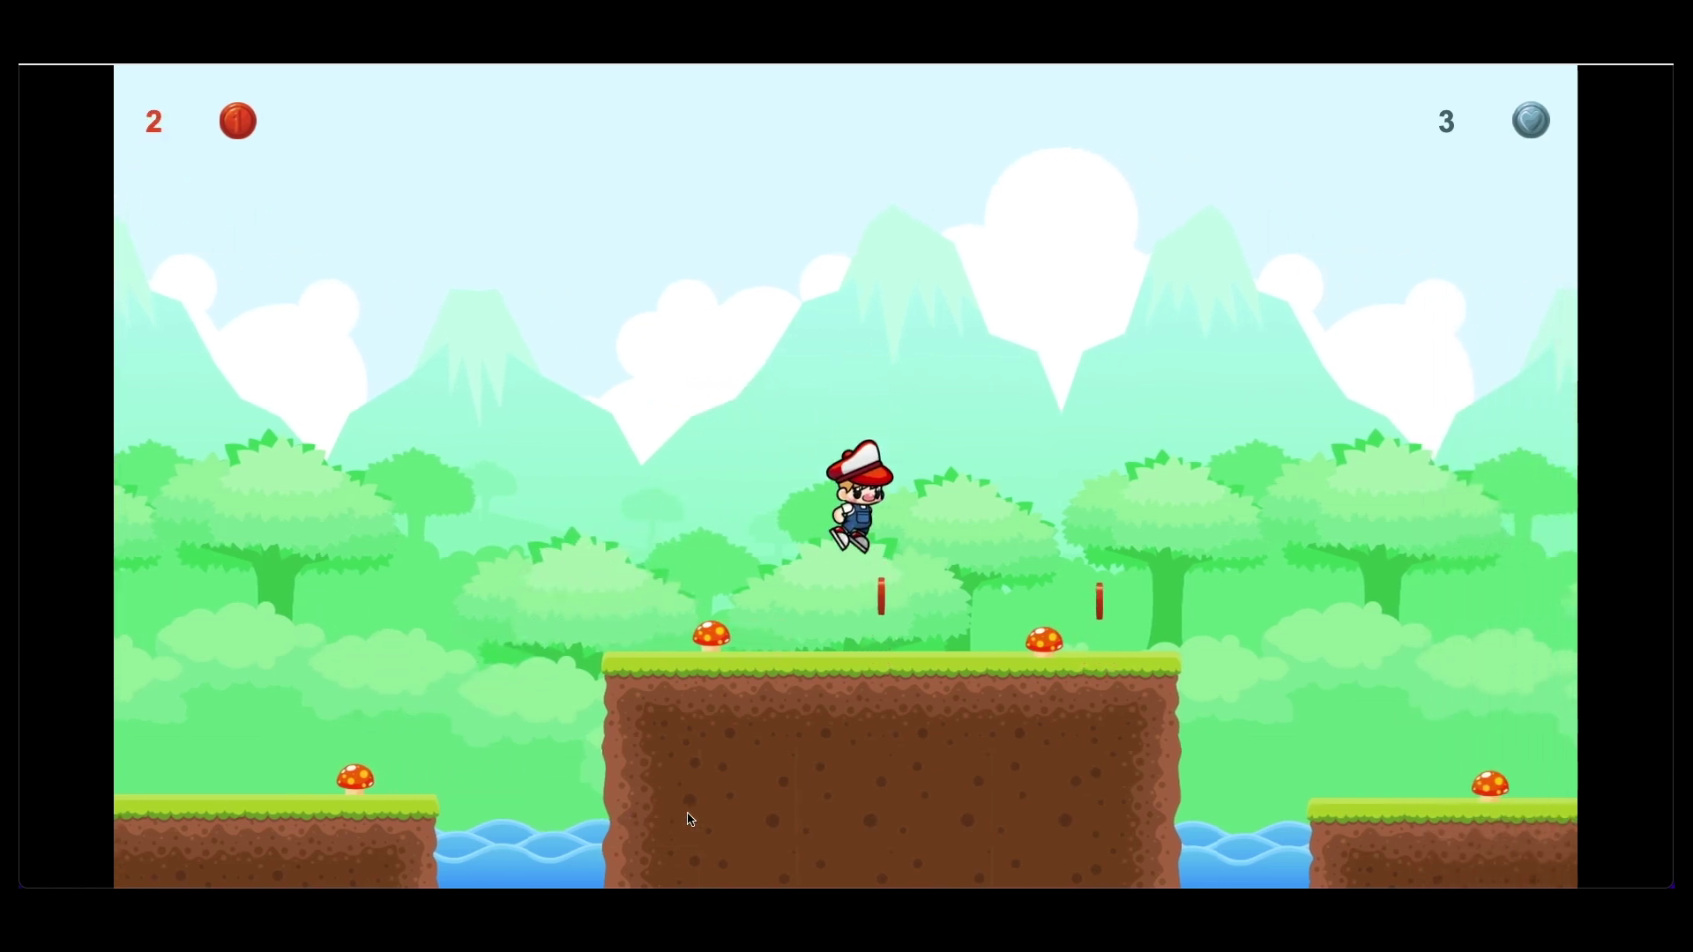
key("Up")
key("Up")
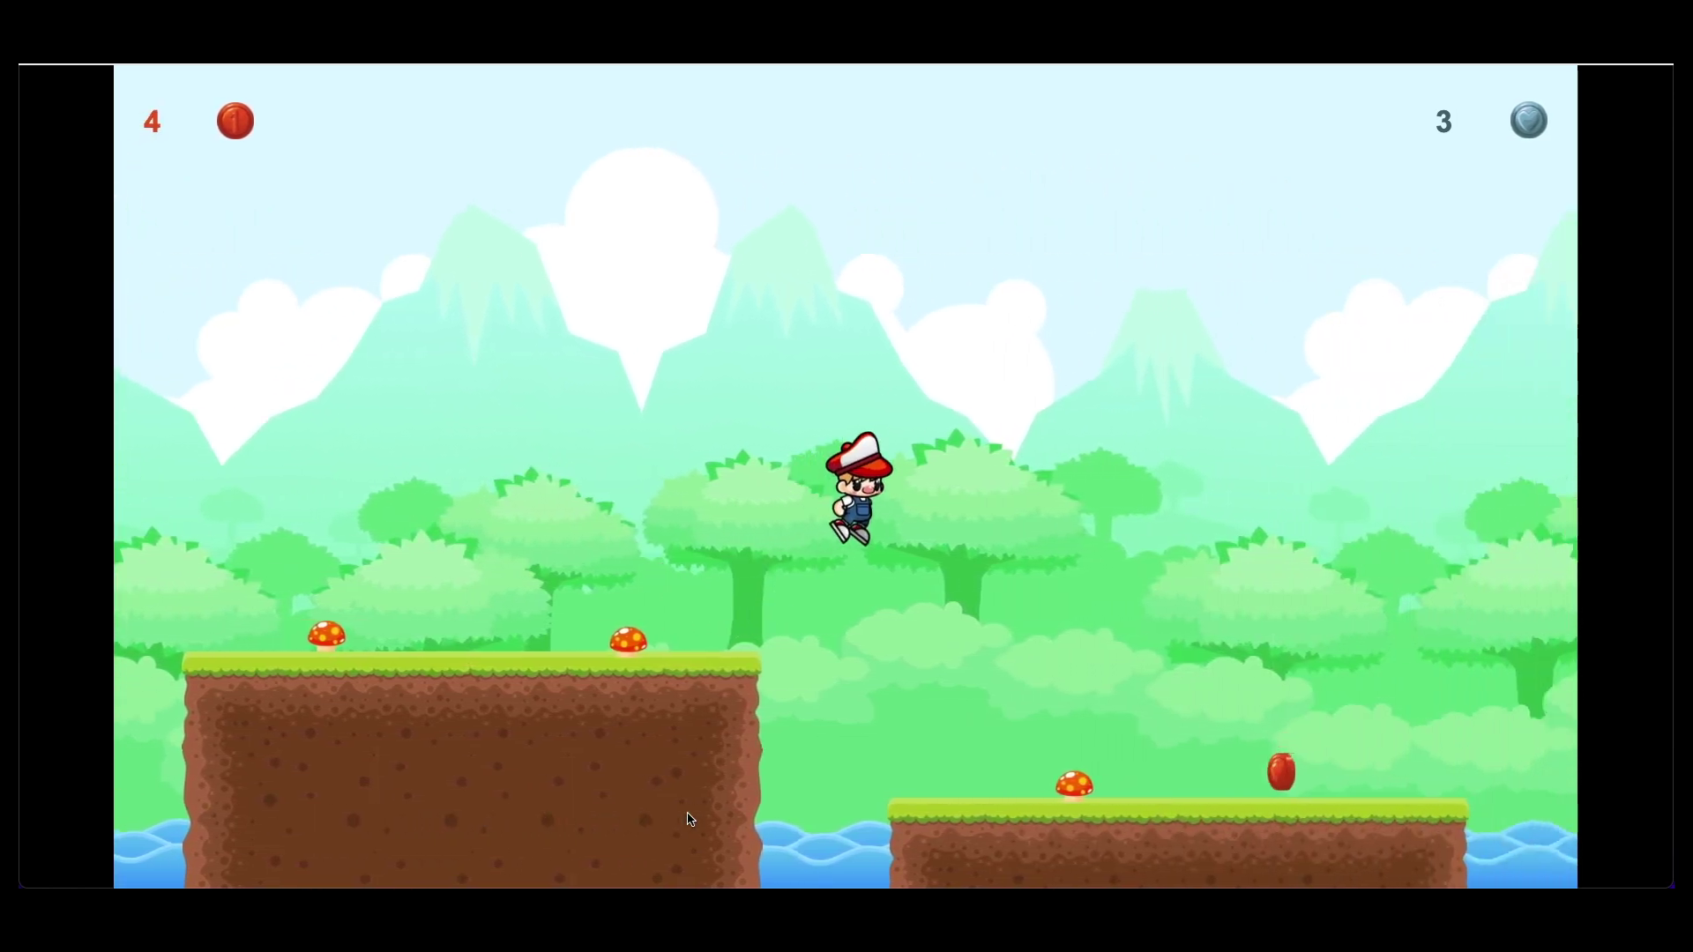
key("Up")
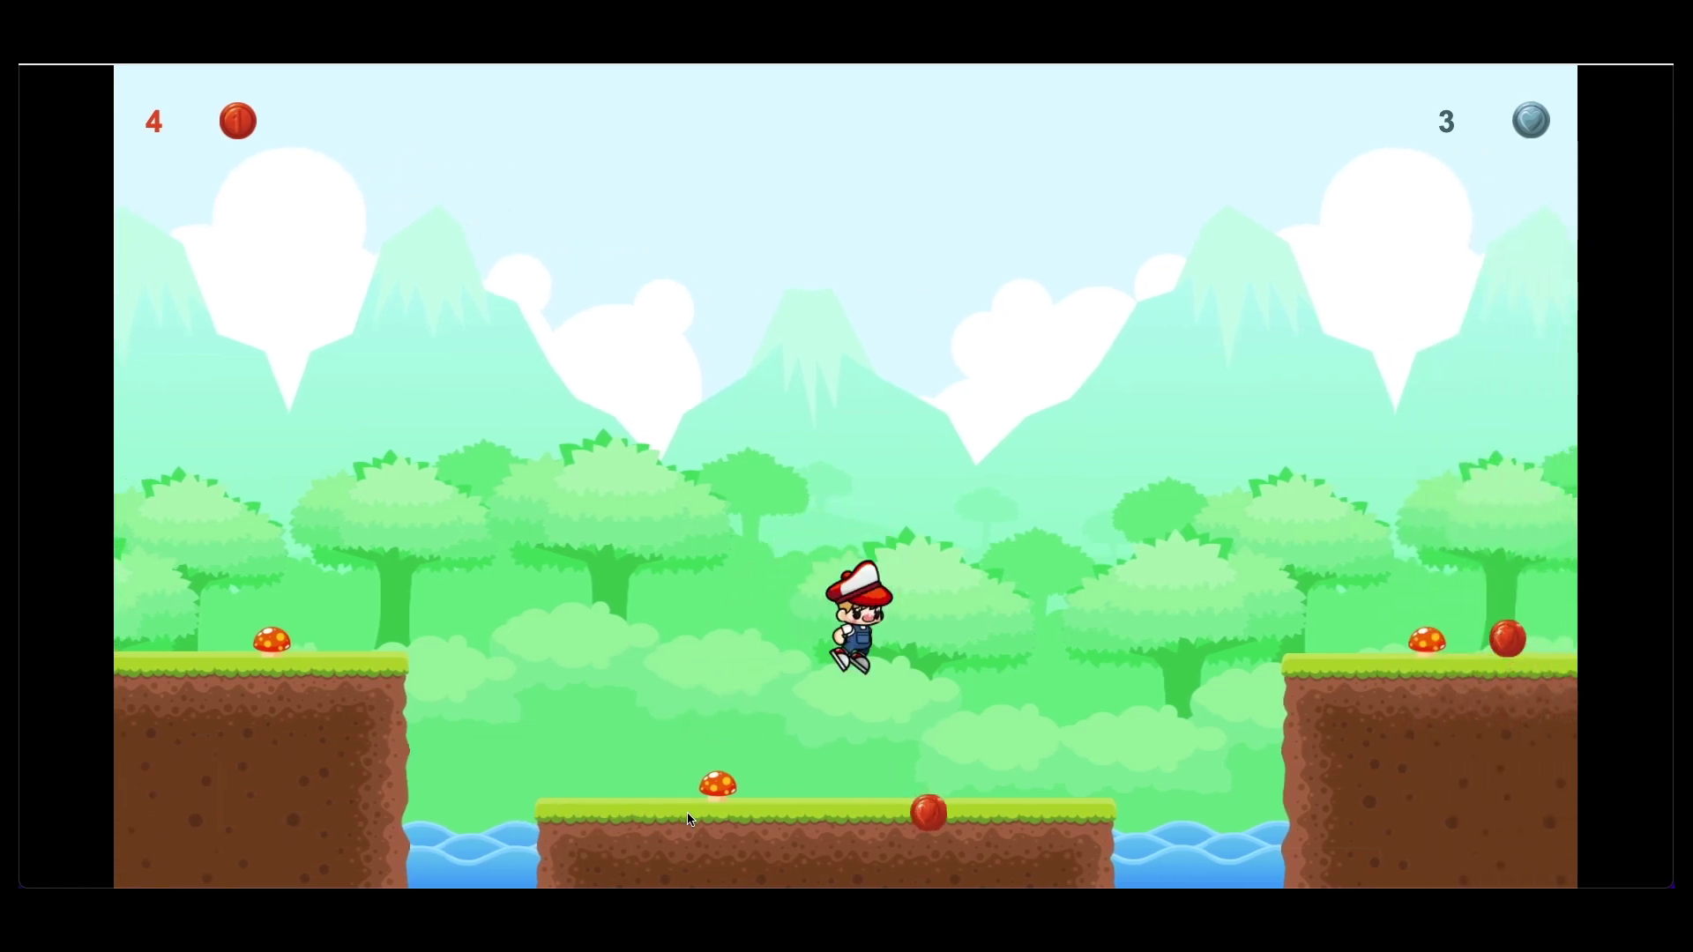
key("Up")
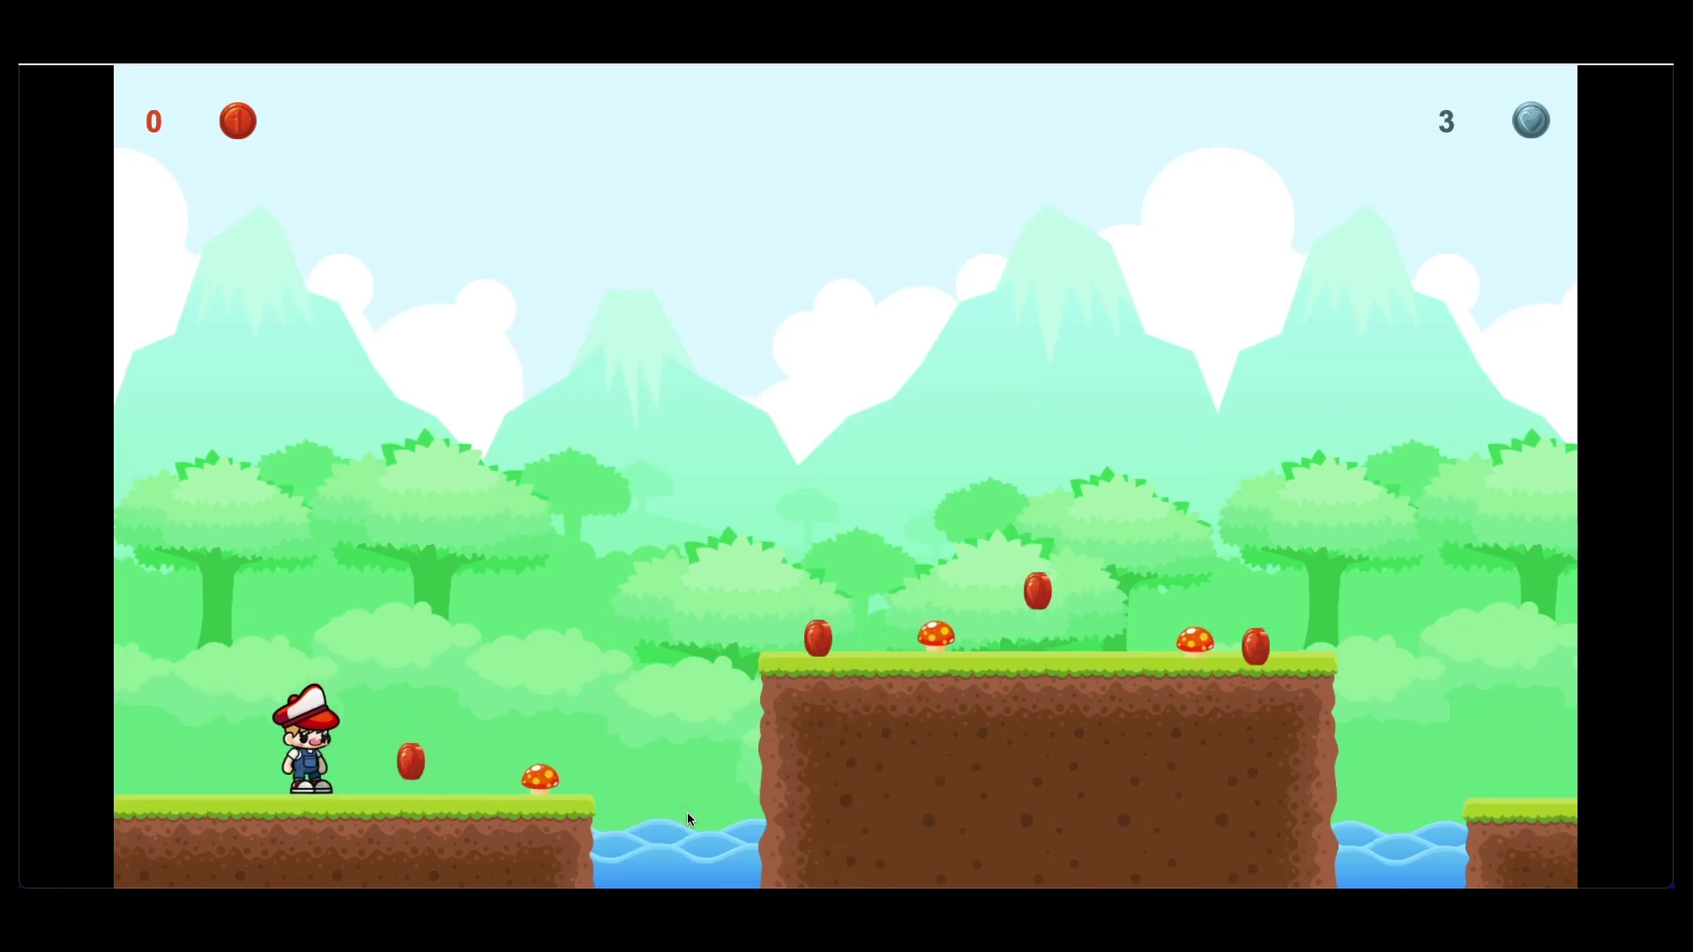
key("Up")
key("Up")
key("Up")
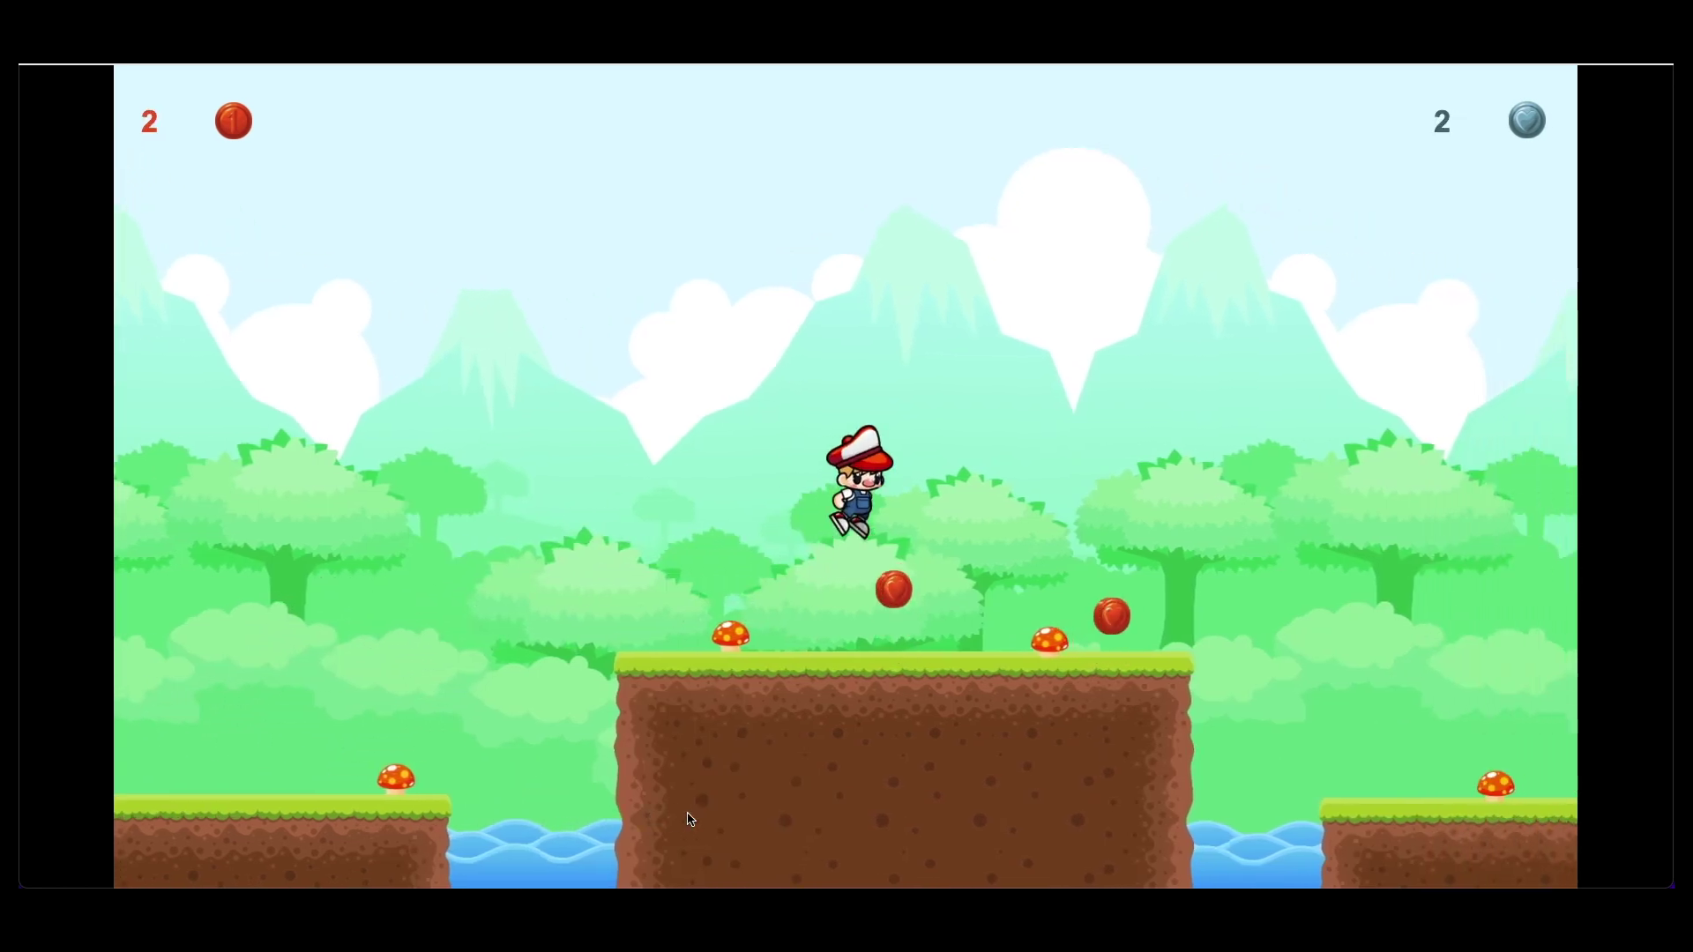
key("Up")
key("Up")
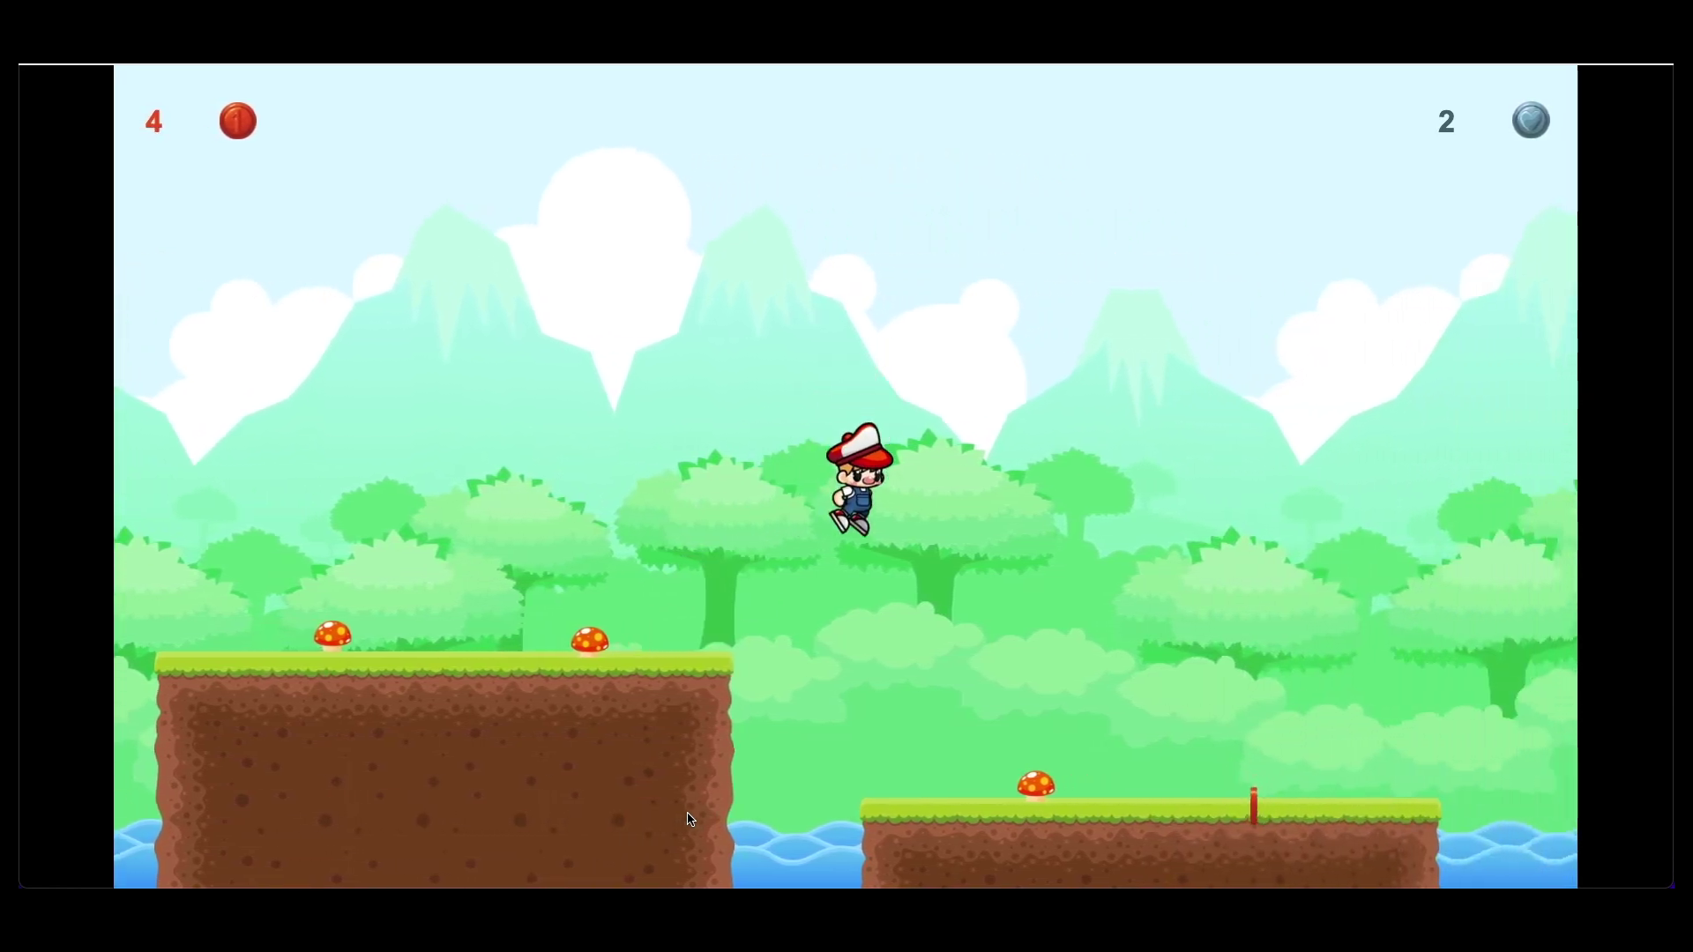
key("Up")
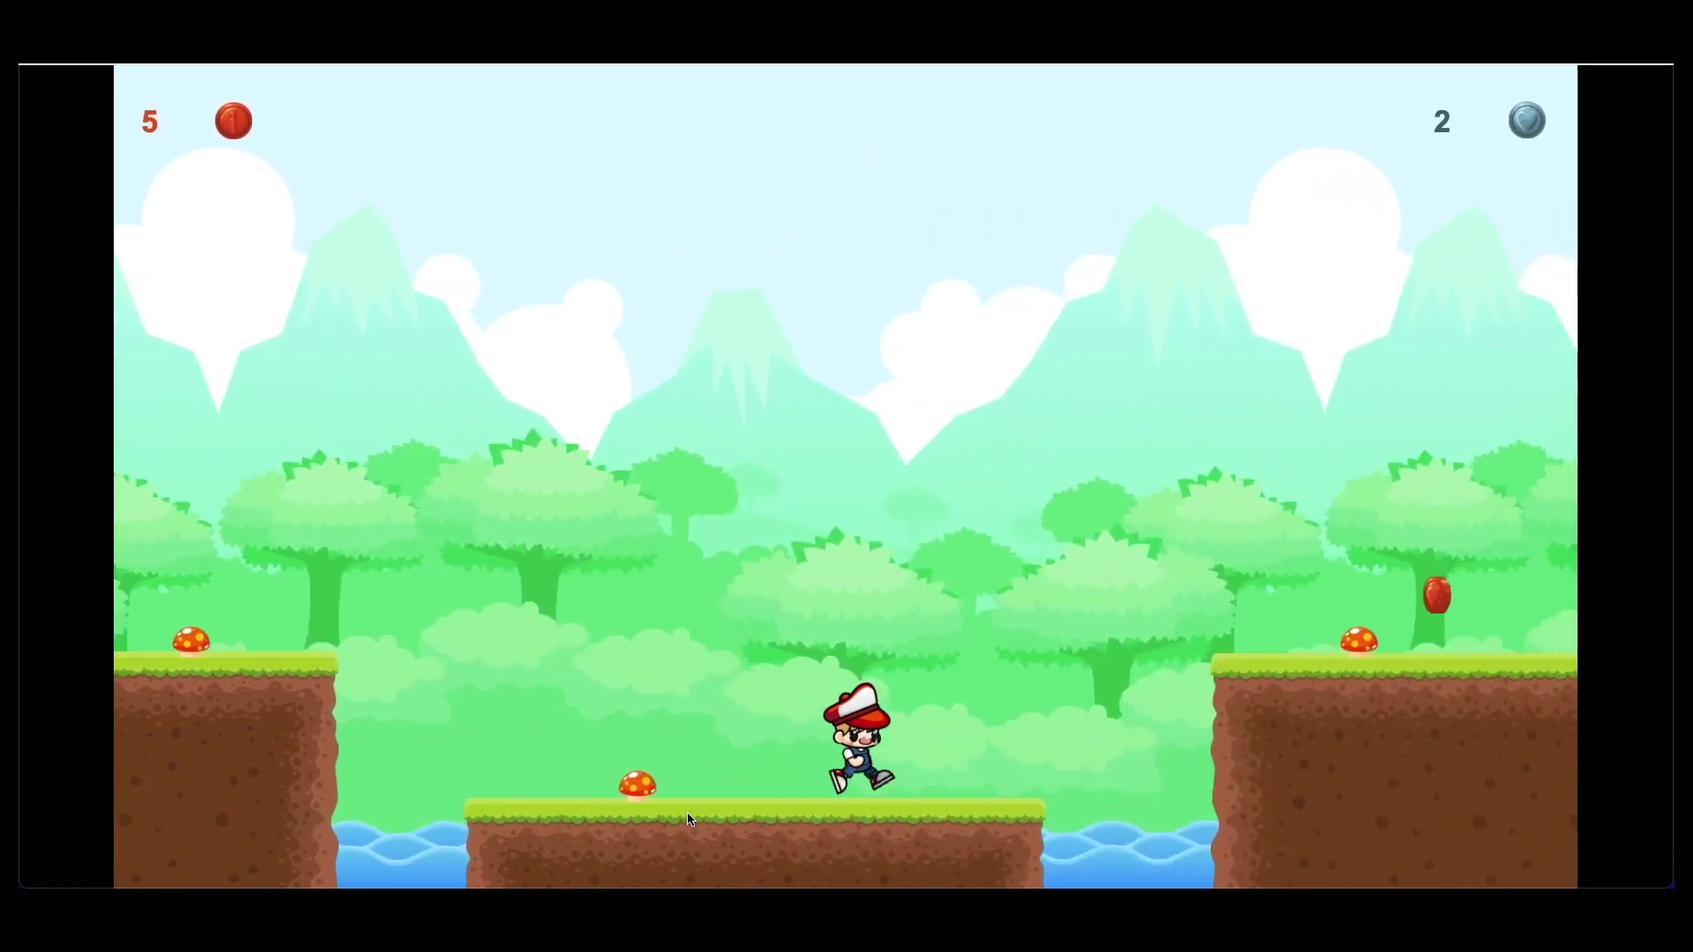
key("Up")
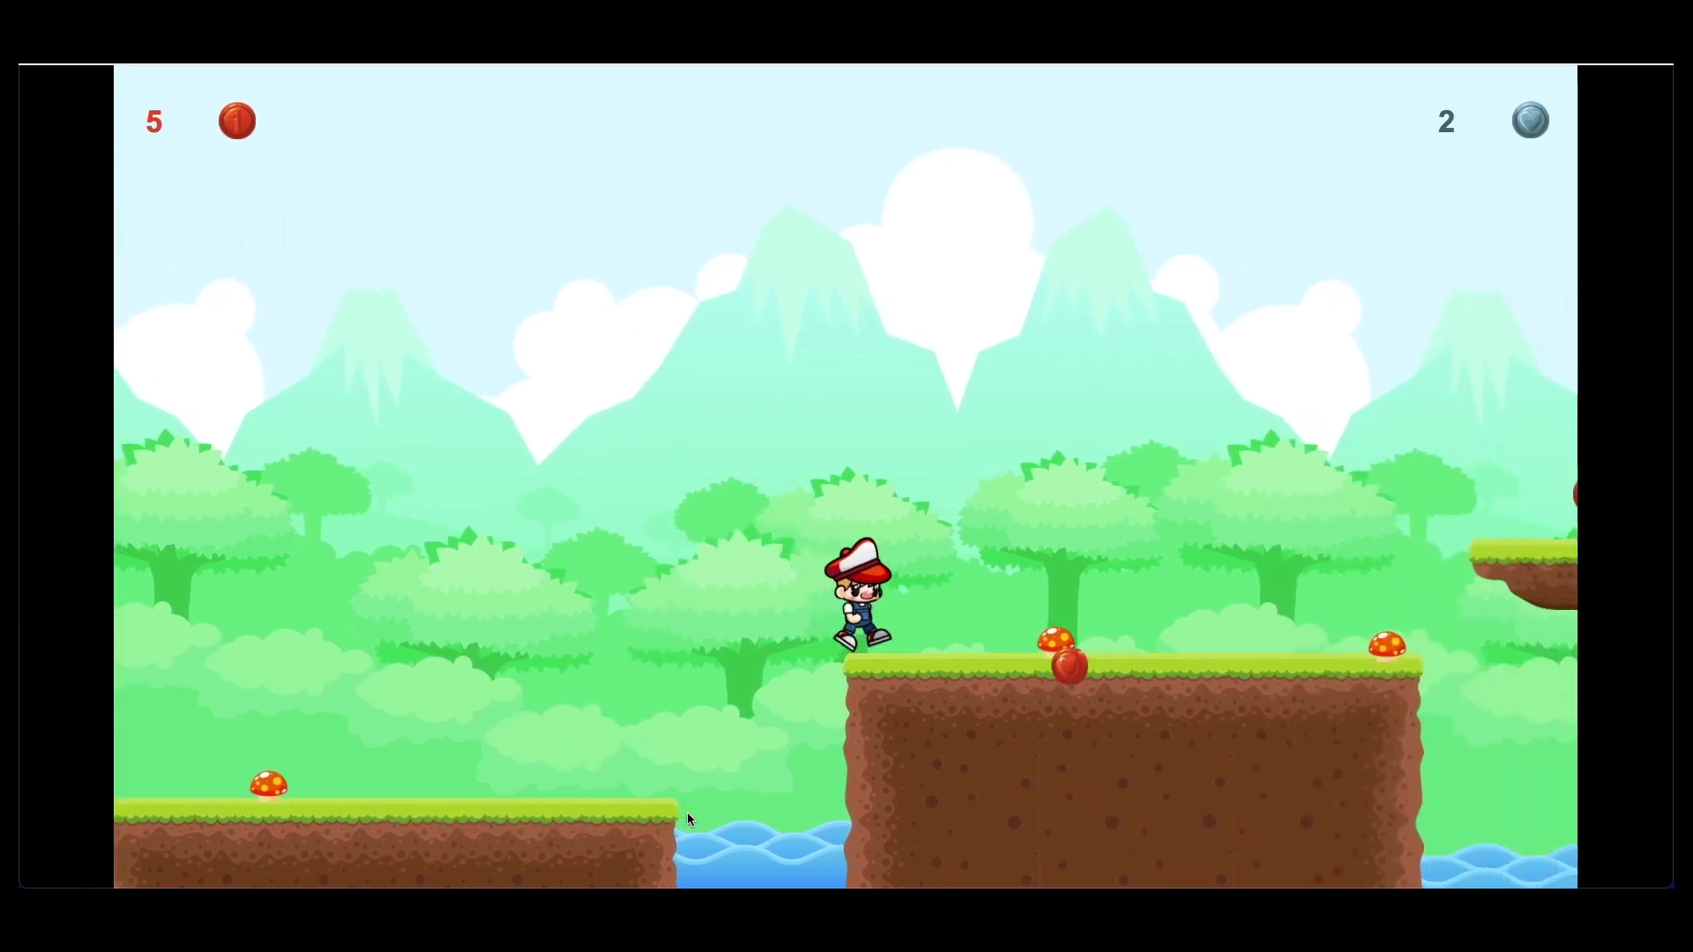
key("Up")
key("Up")
key("Up")
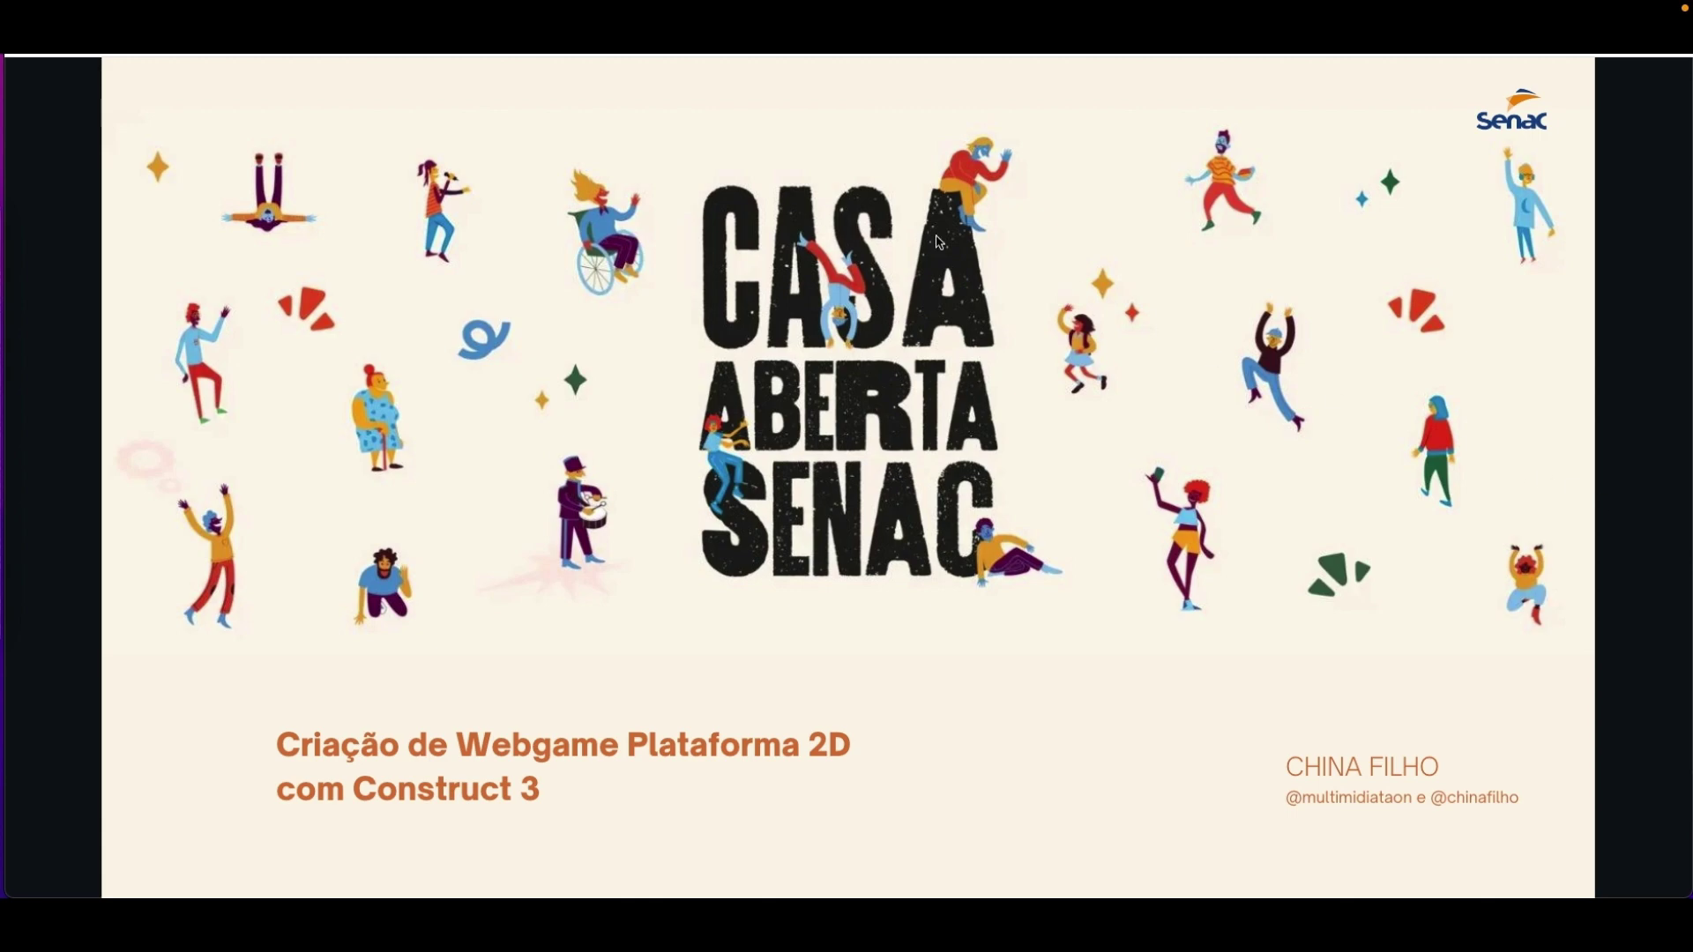
key("ctrl+Tab")
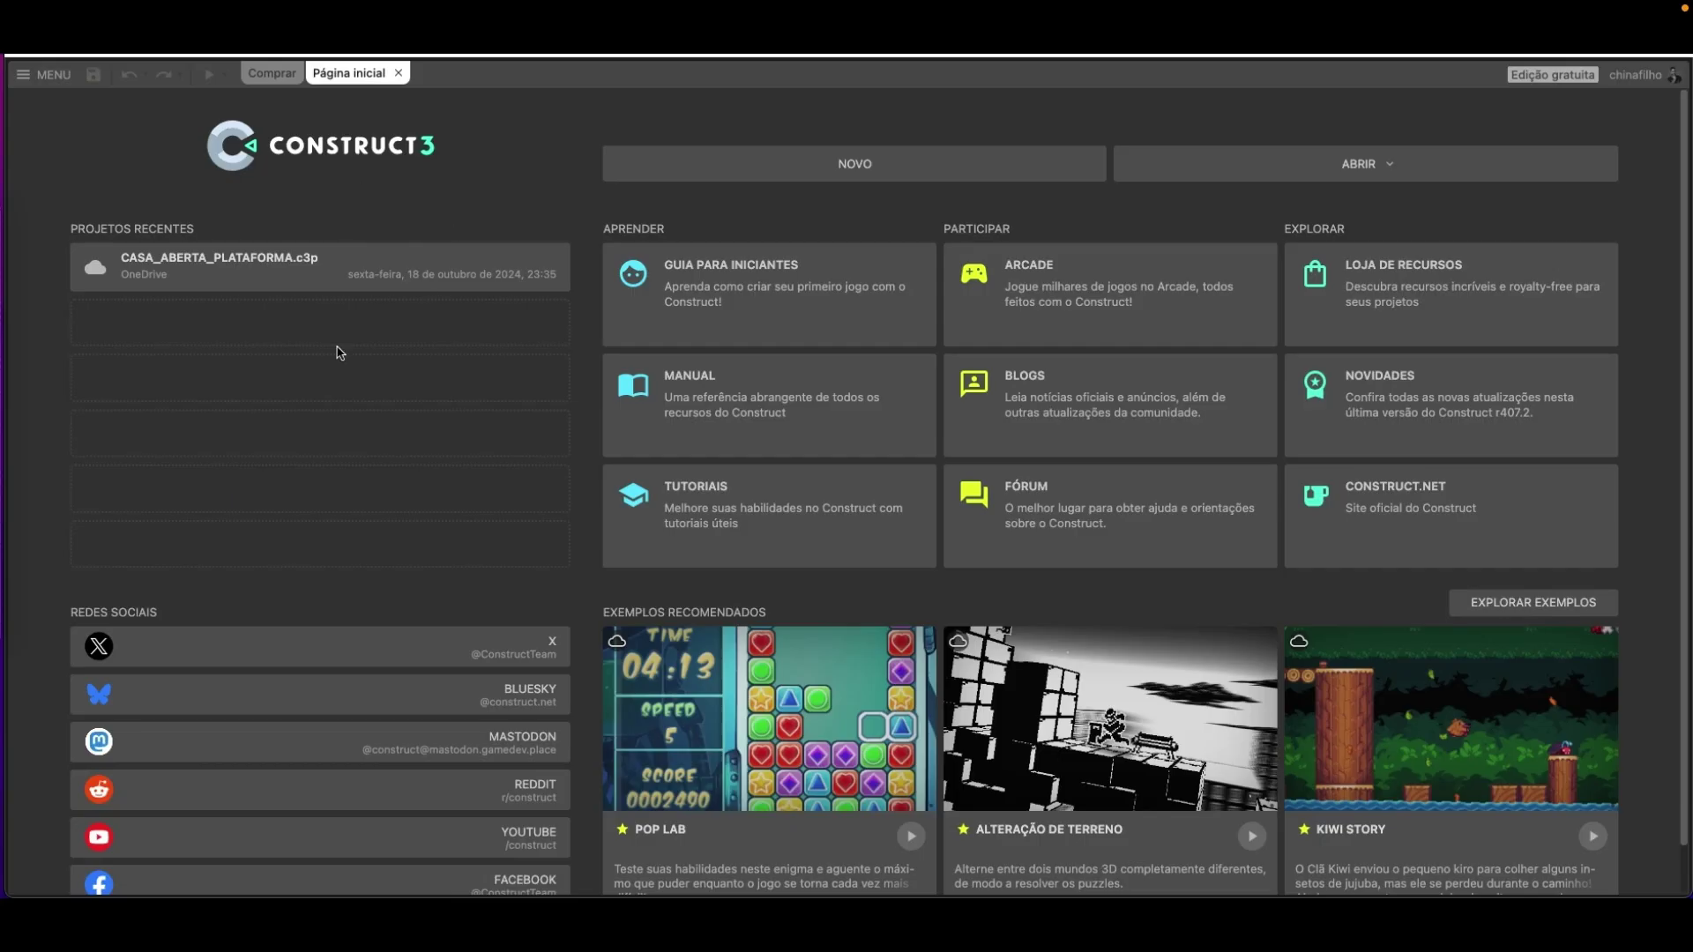
left_click(215, 265)
key("ctrl+Tab")
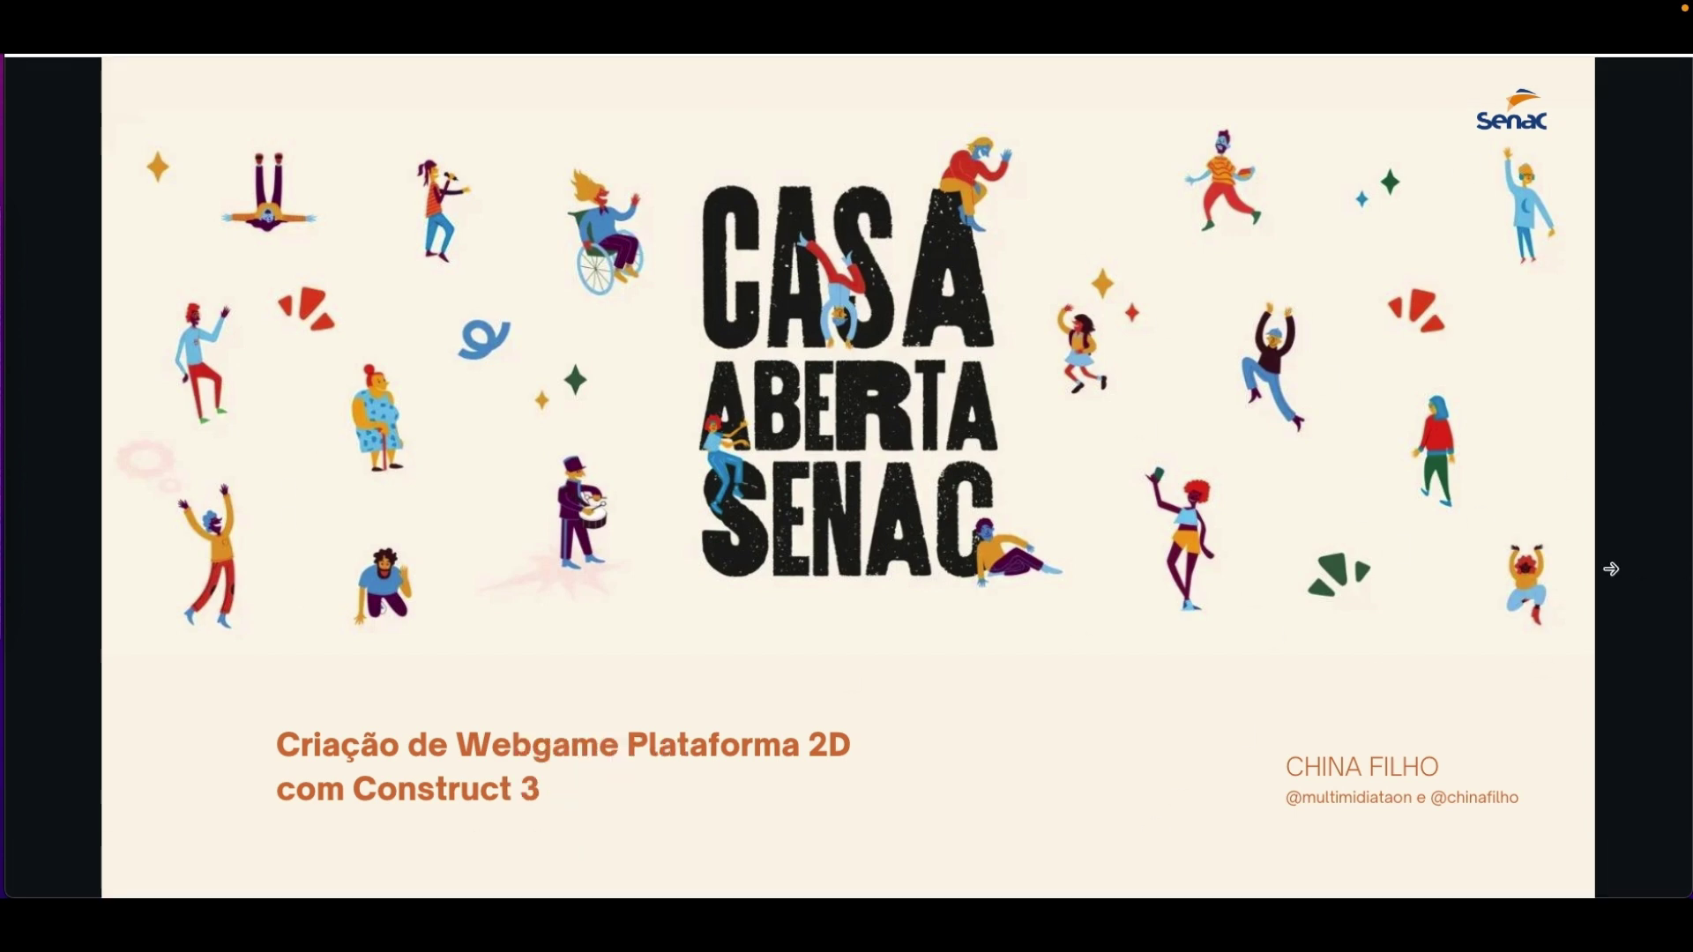
left_click(1611, 569)
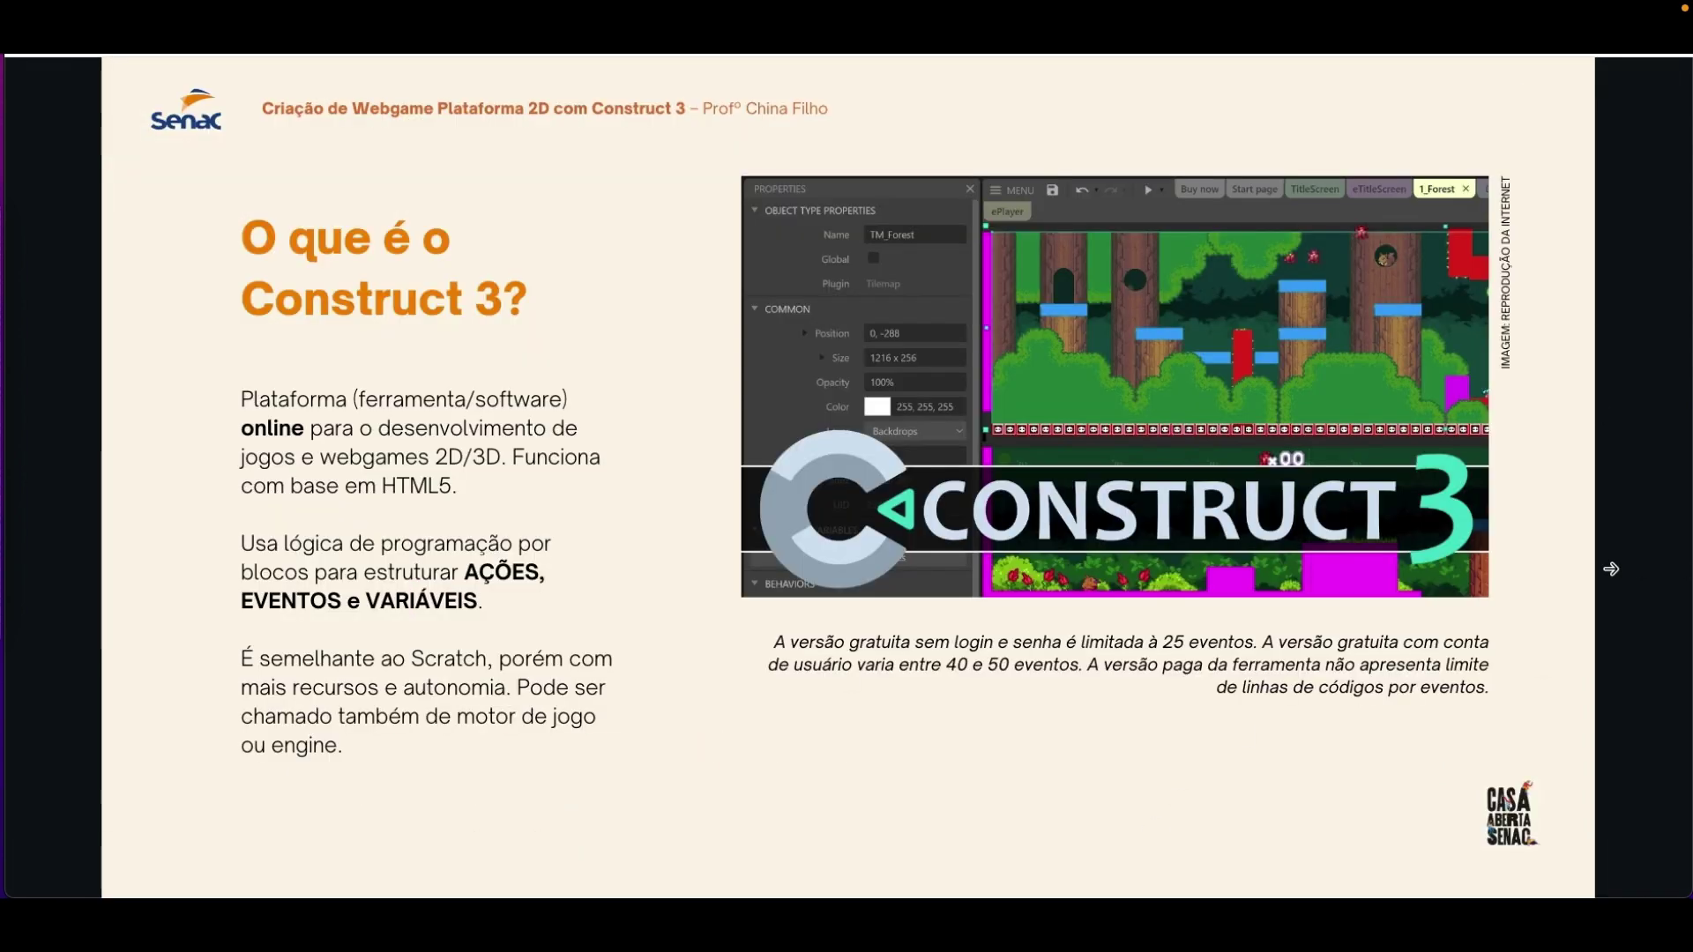
left_click(1612, 569)
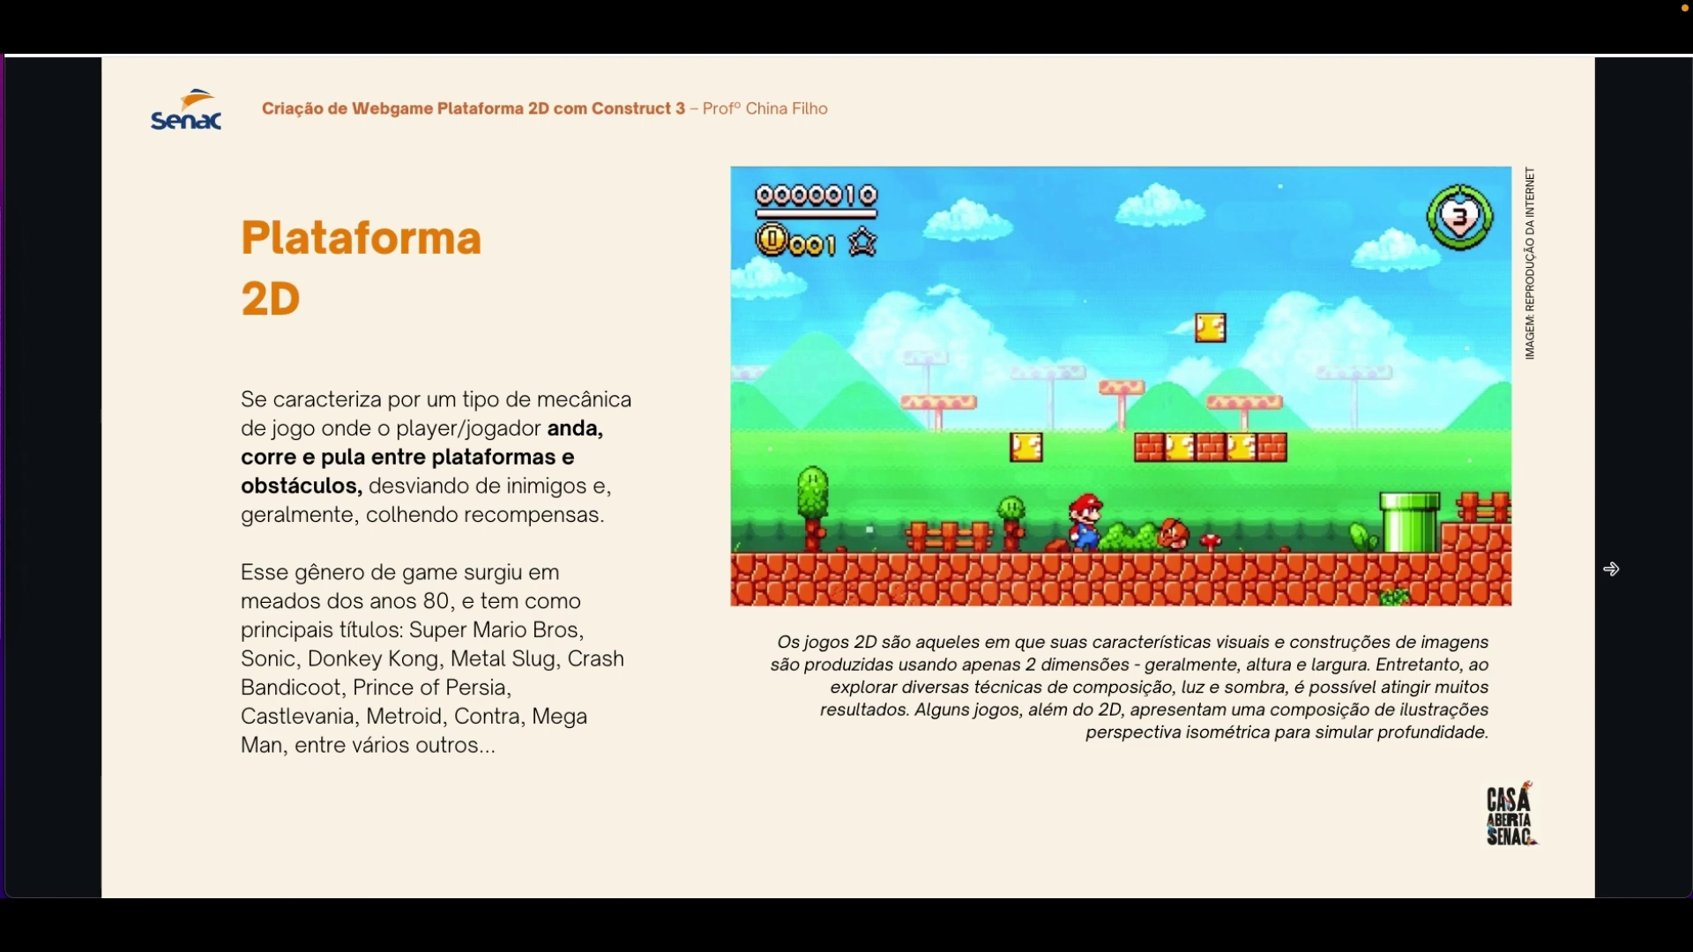
left_click(1611, 568)
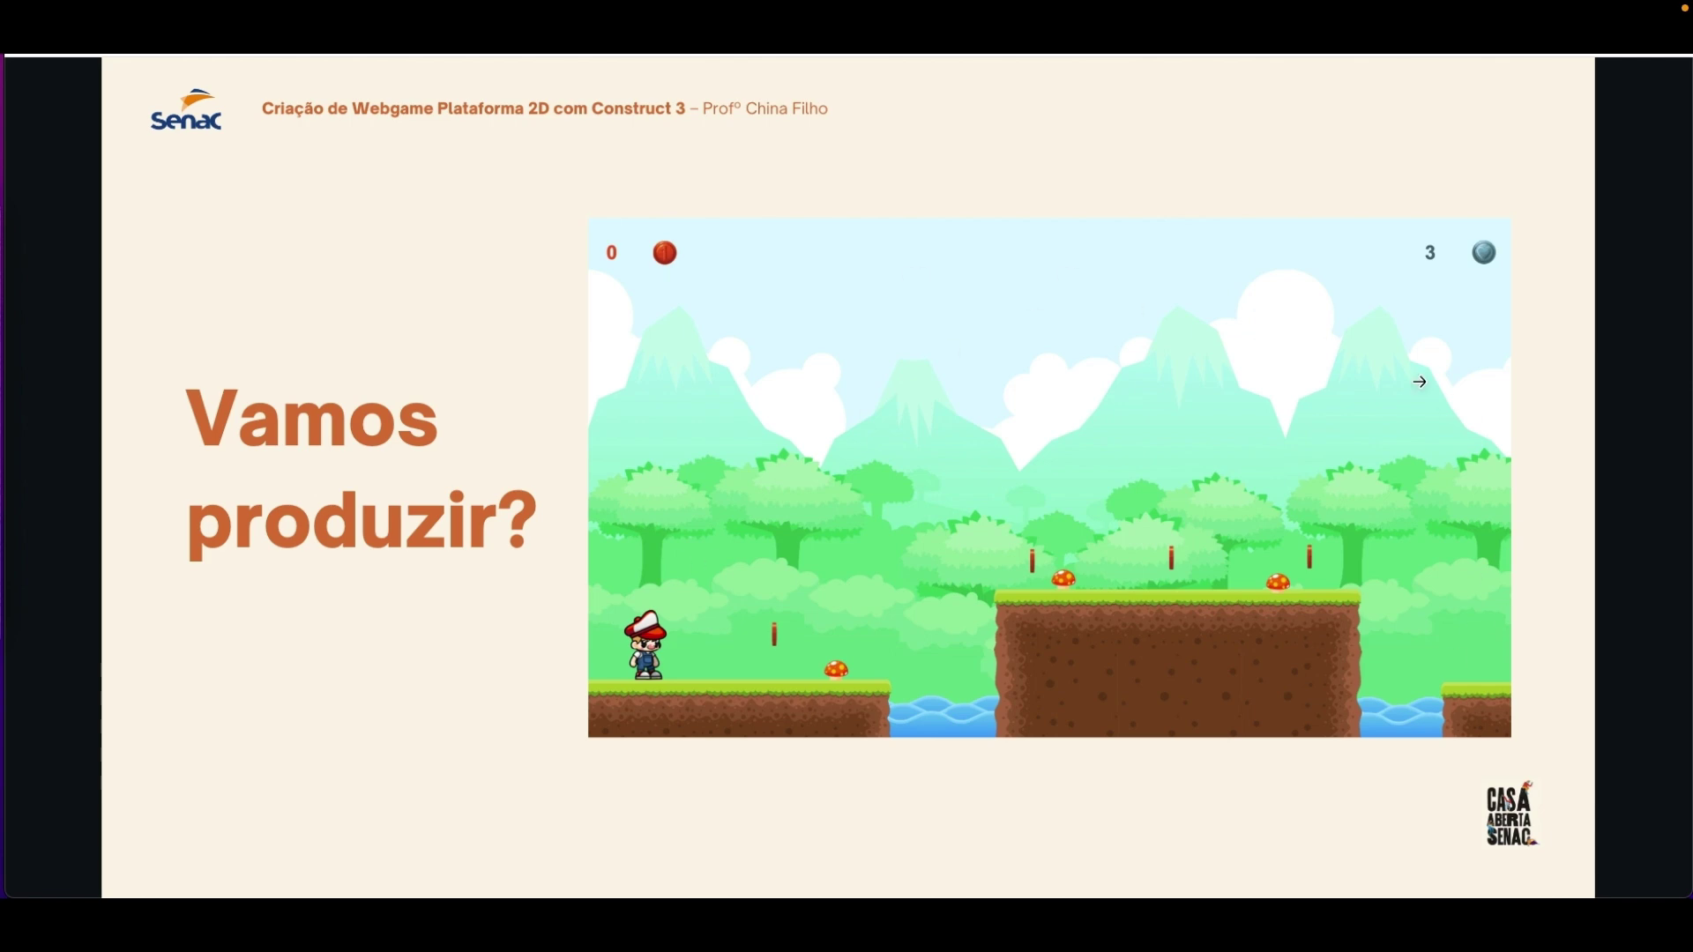
left_click(1314, 659)
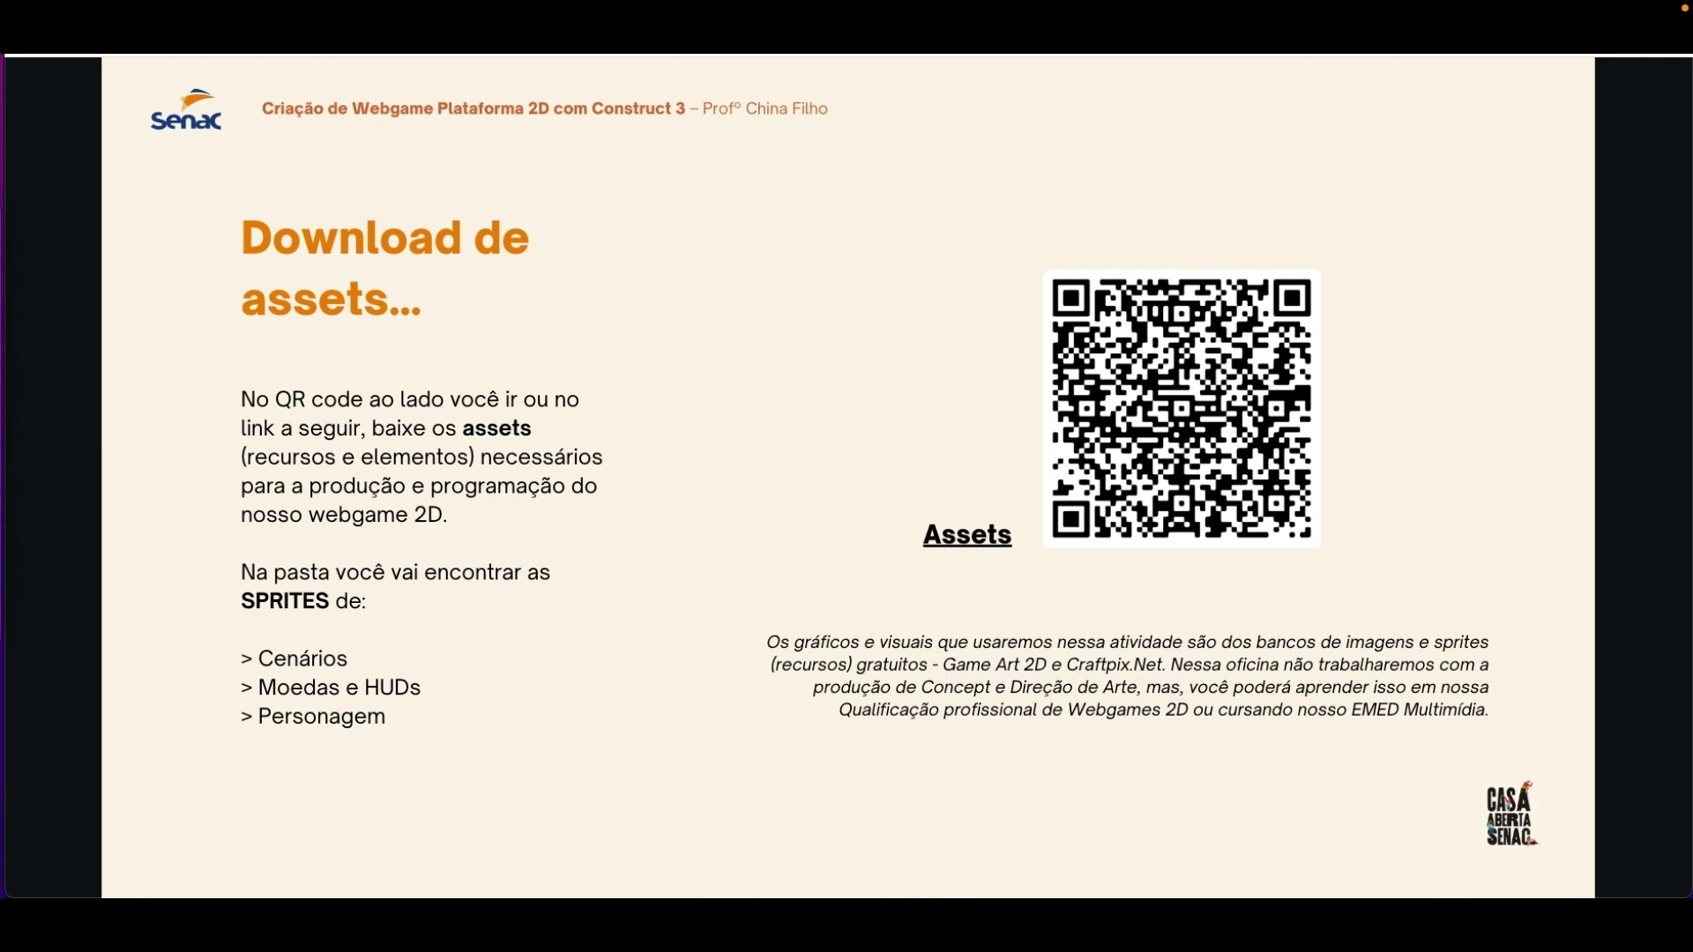
key("ctrl+Tab")
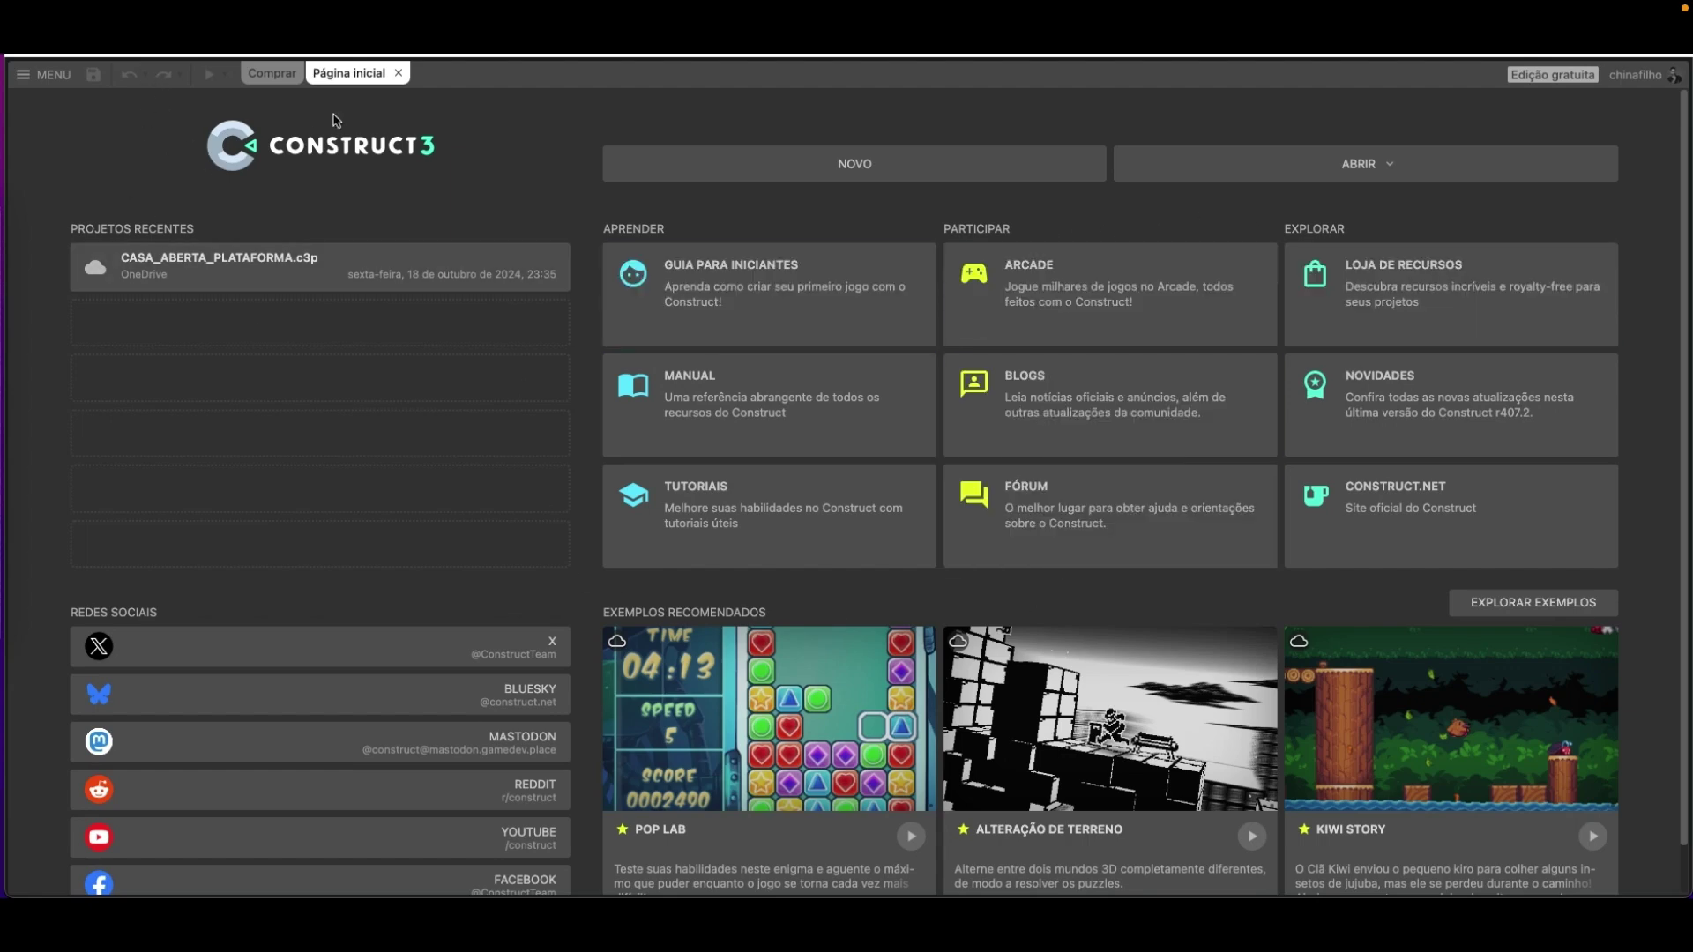
key("ctrl+shift+Tab")
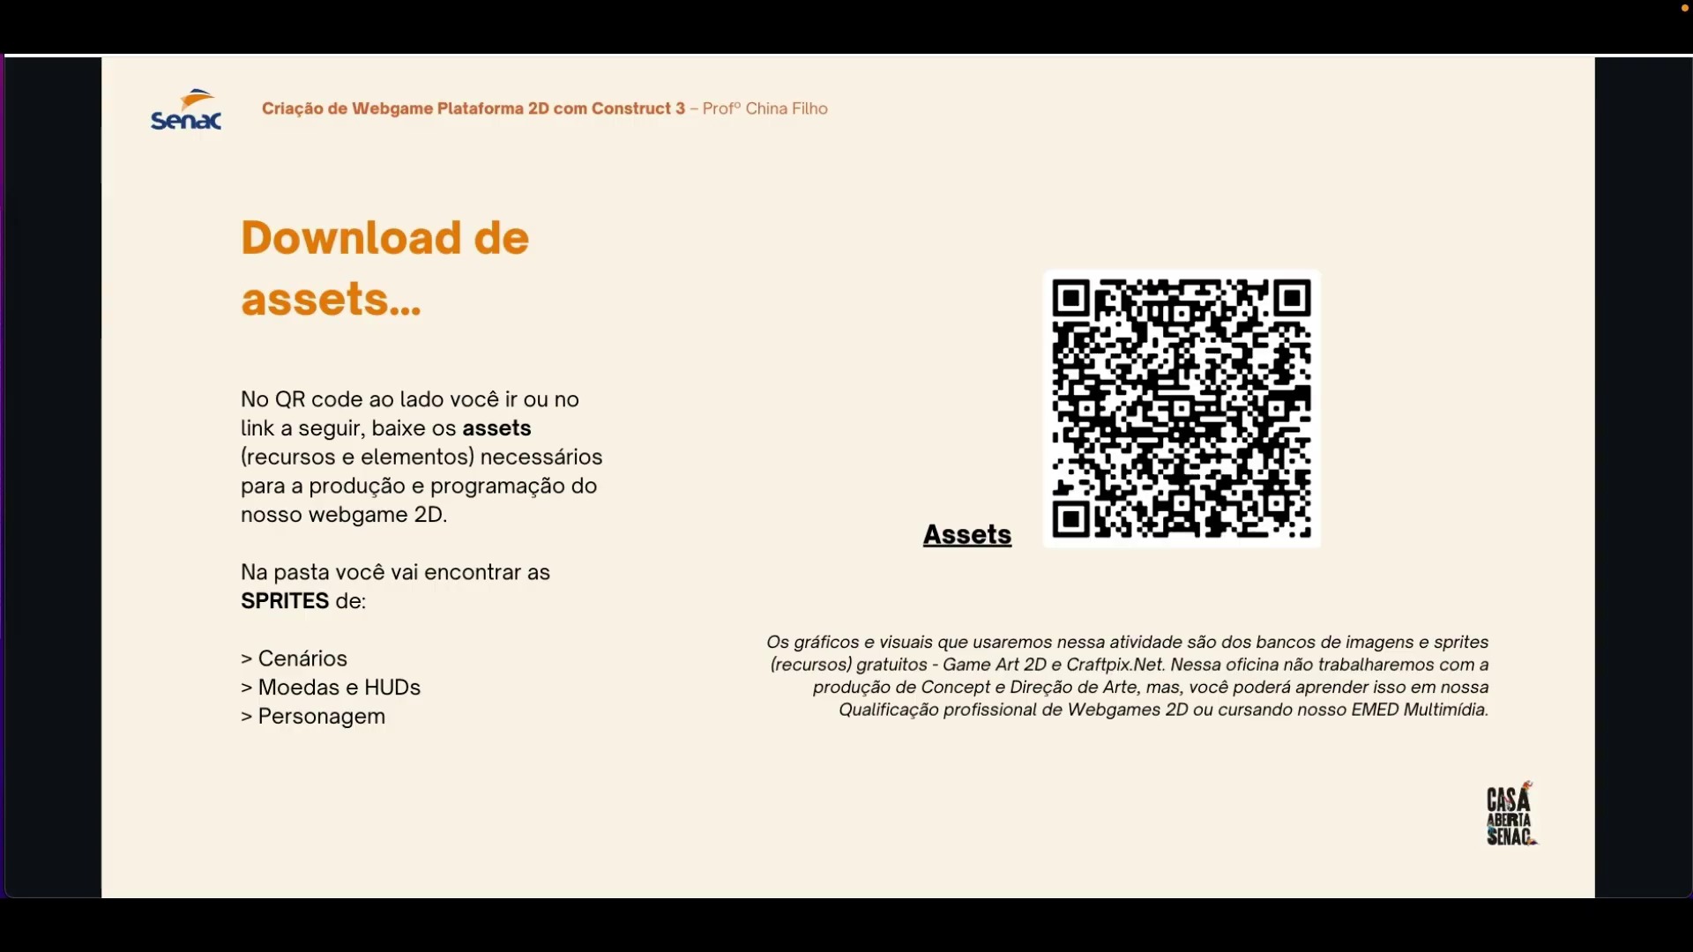
key("Right")
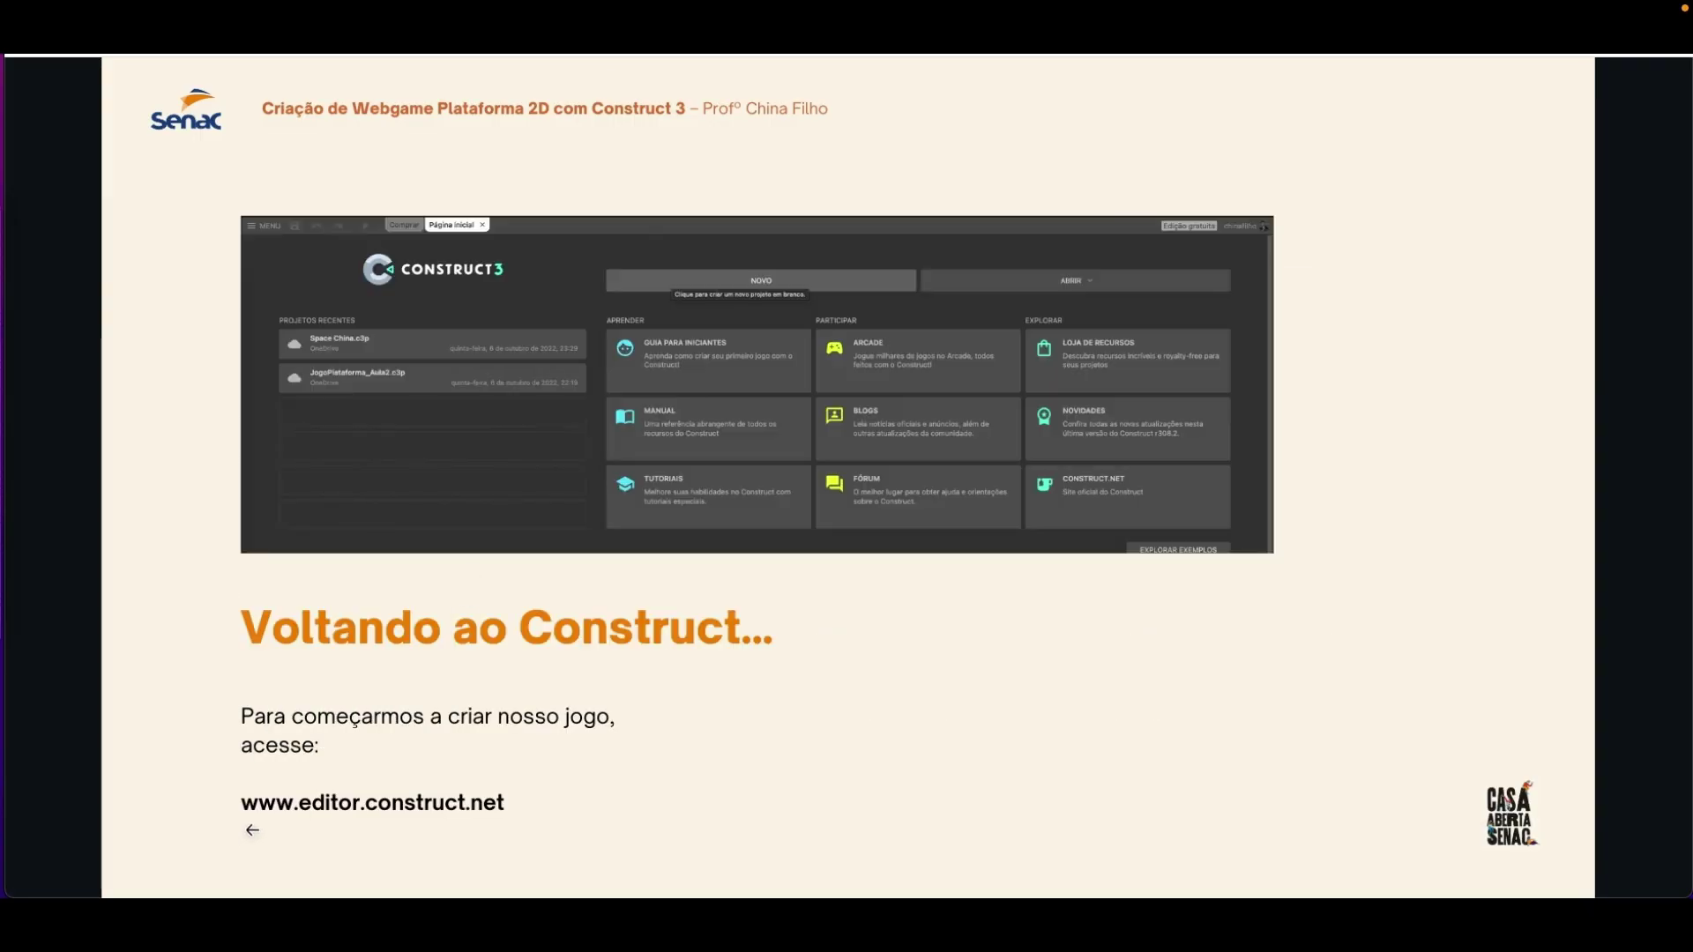
Switch to Construct 3 and create a project named Plataforma2D_Floresta_Oficina with the Paisagem 1080p preset.
mouse_move(372, 822)
mouse_move(248, 822)
key("ctrl+Tab")
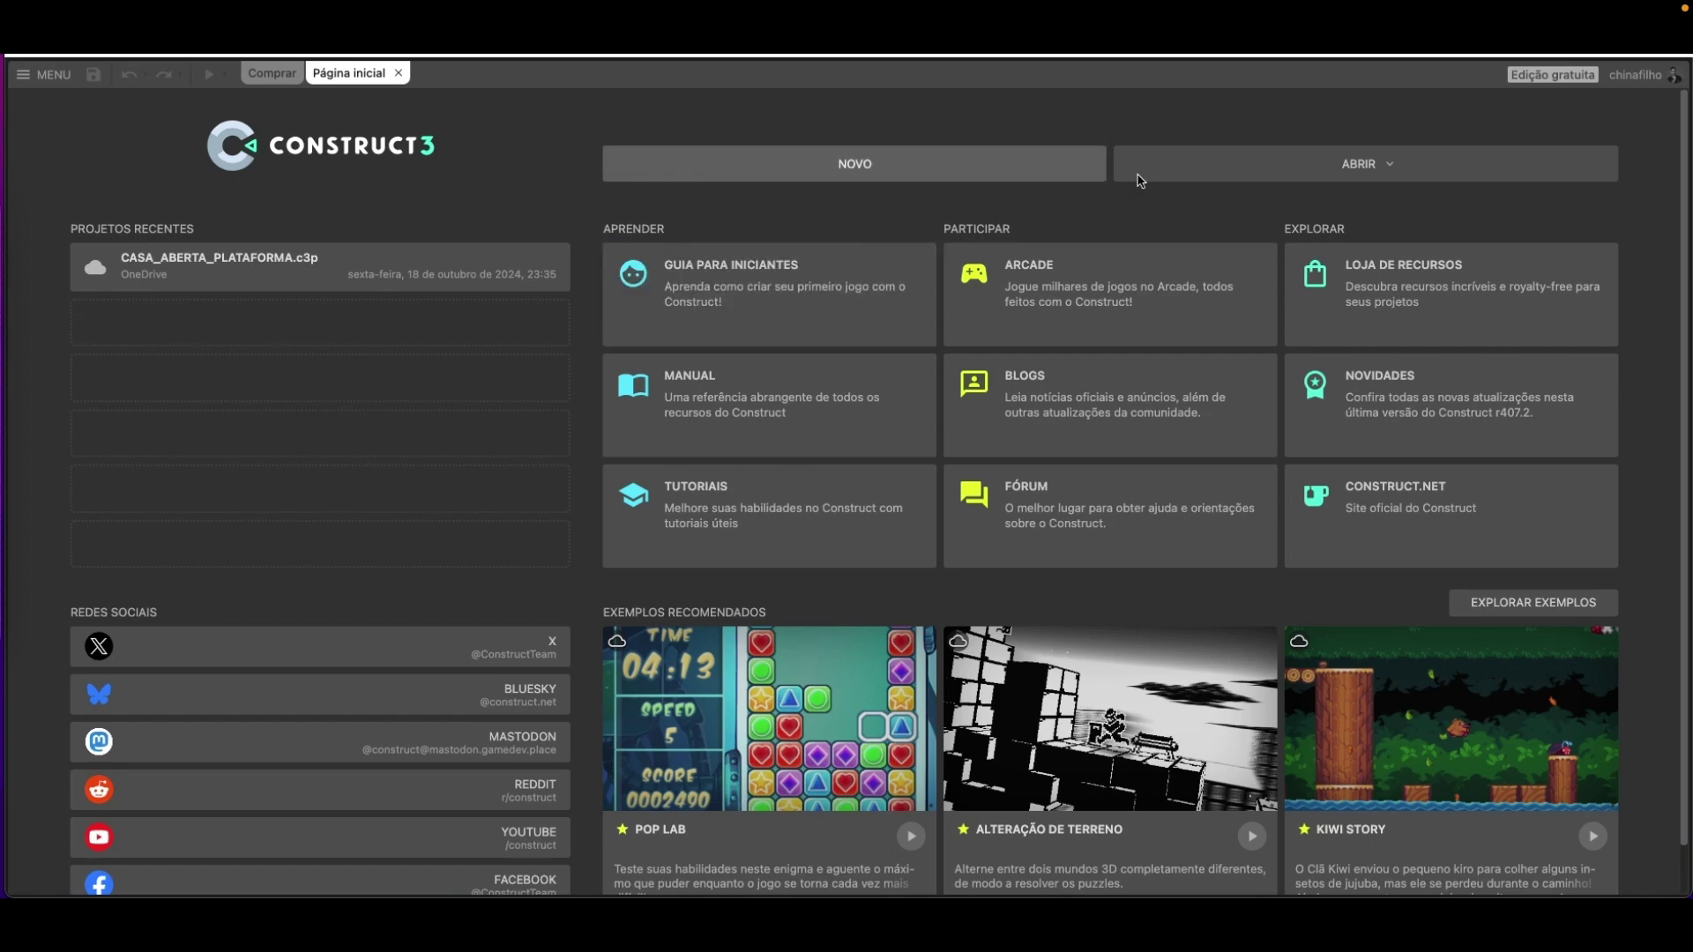
left_click(855, 180)
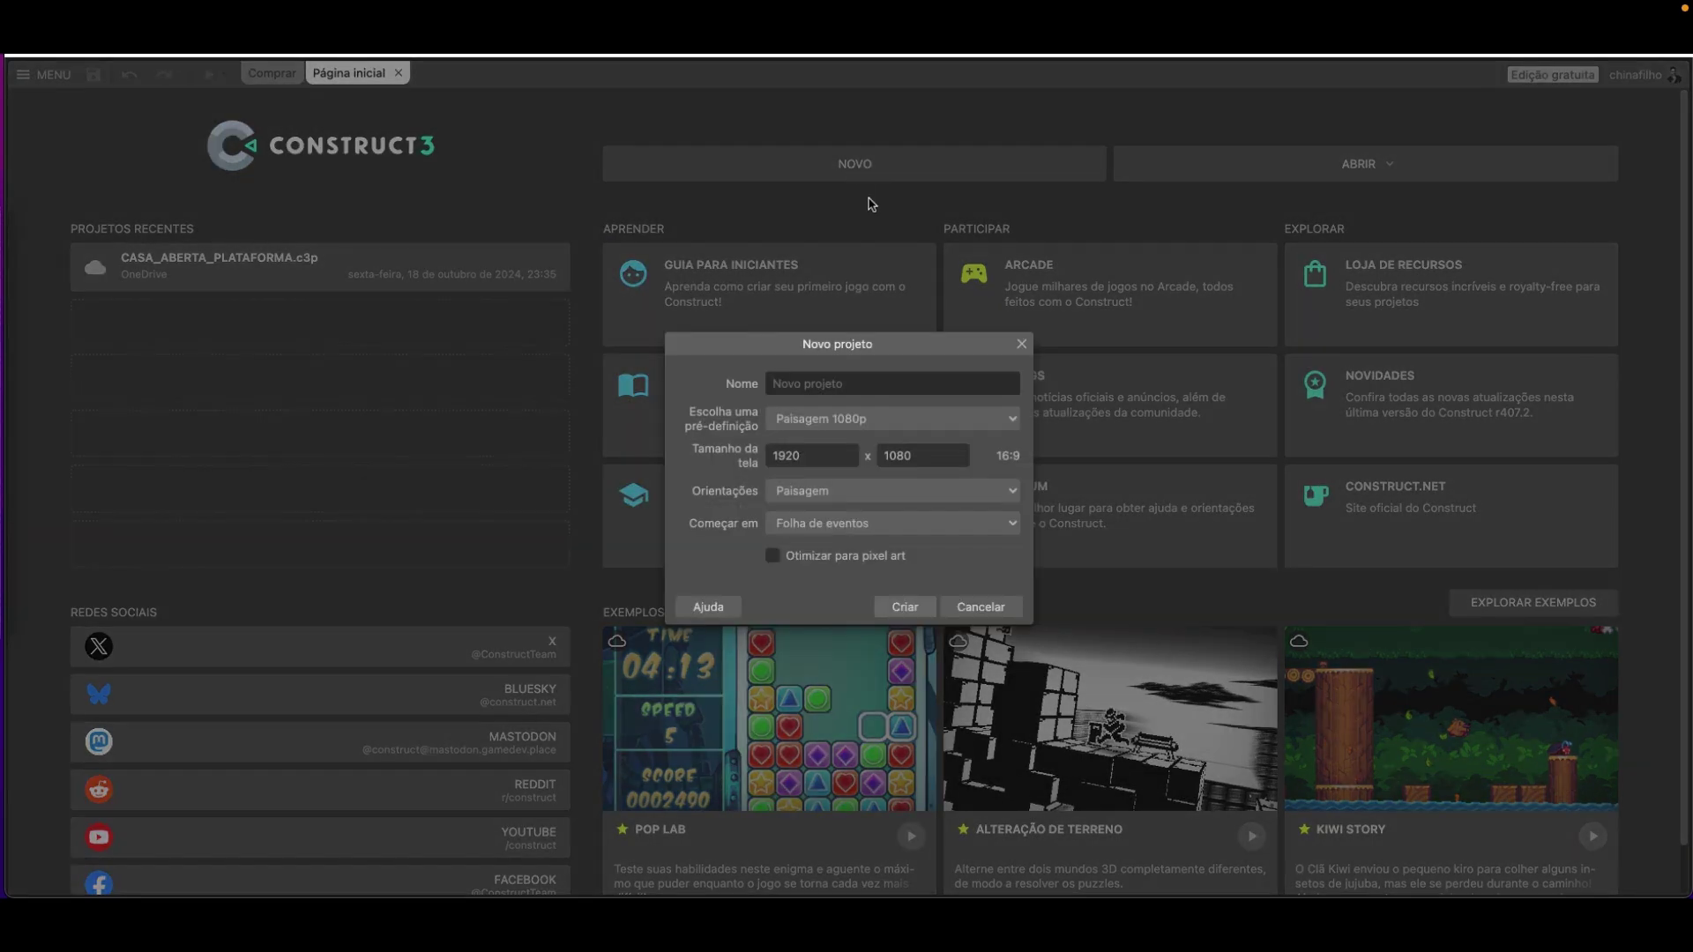
type("Plataforma2D_Floresta_Oficina")
left_click(810, 415)
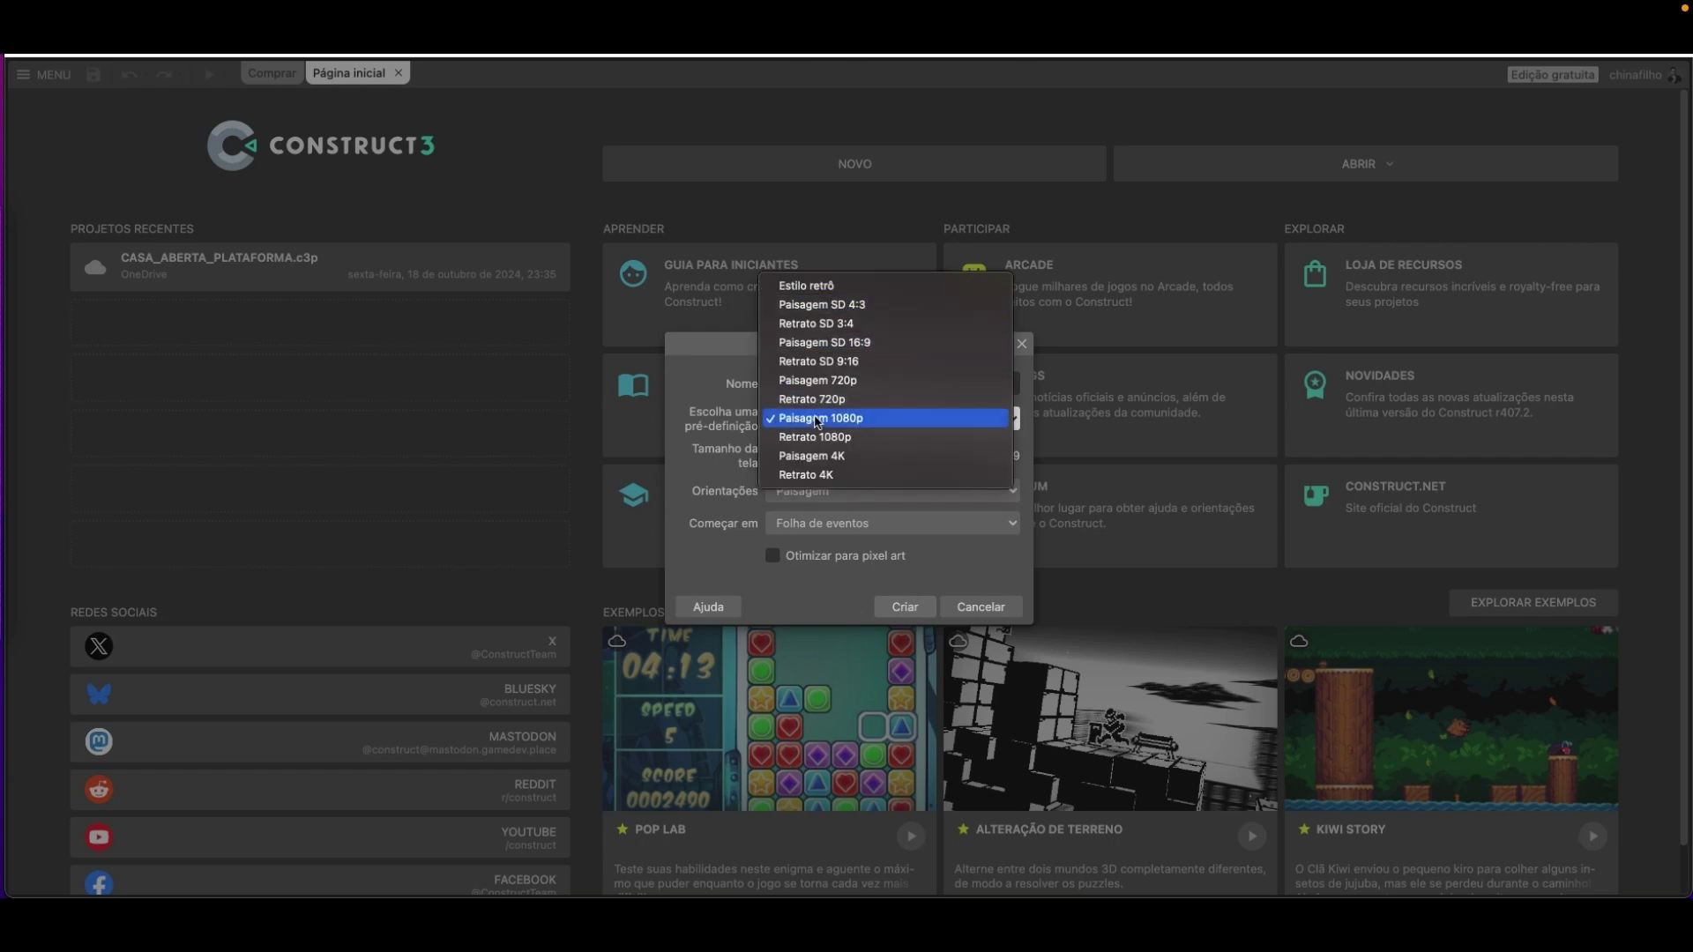
left_click(880, 419)
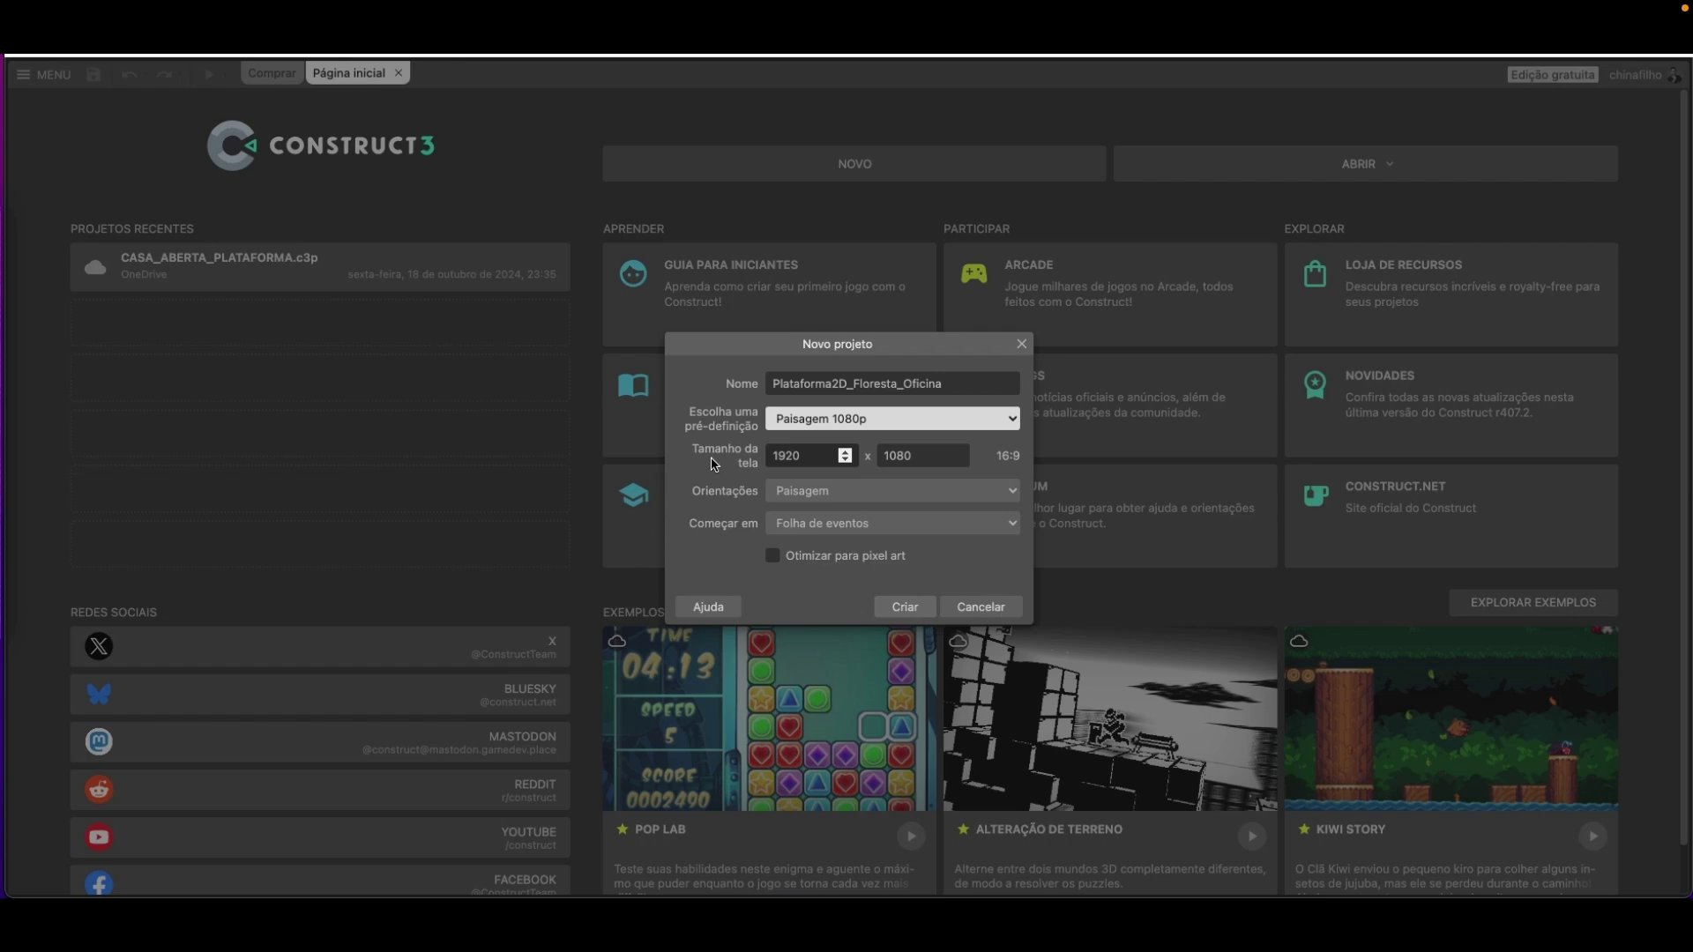
left_click(925, 608)
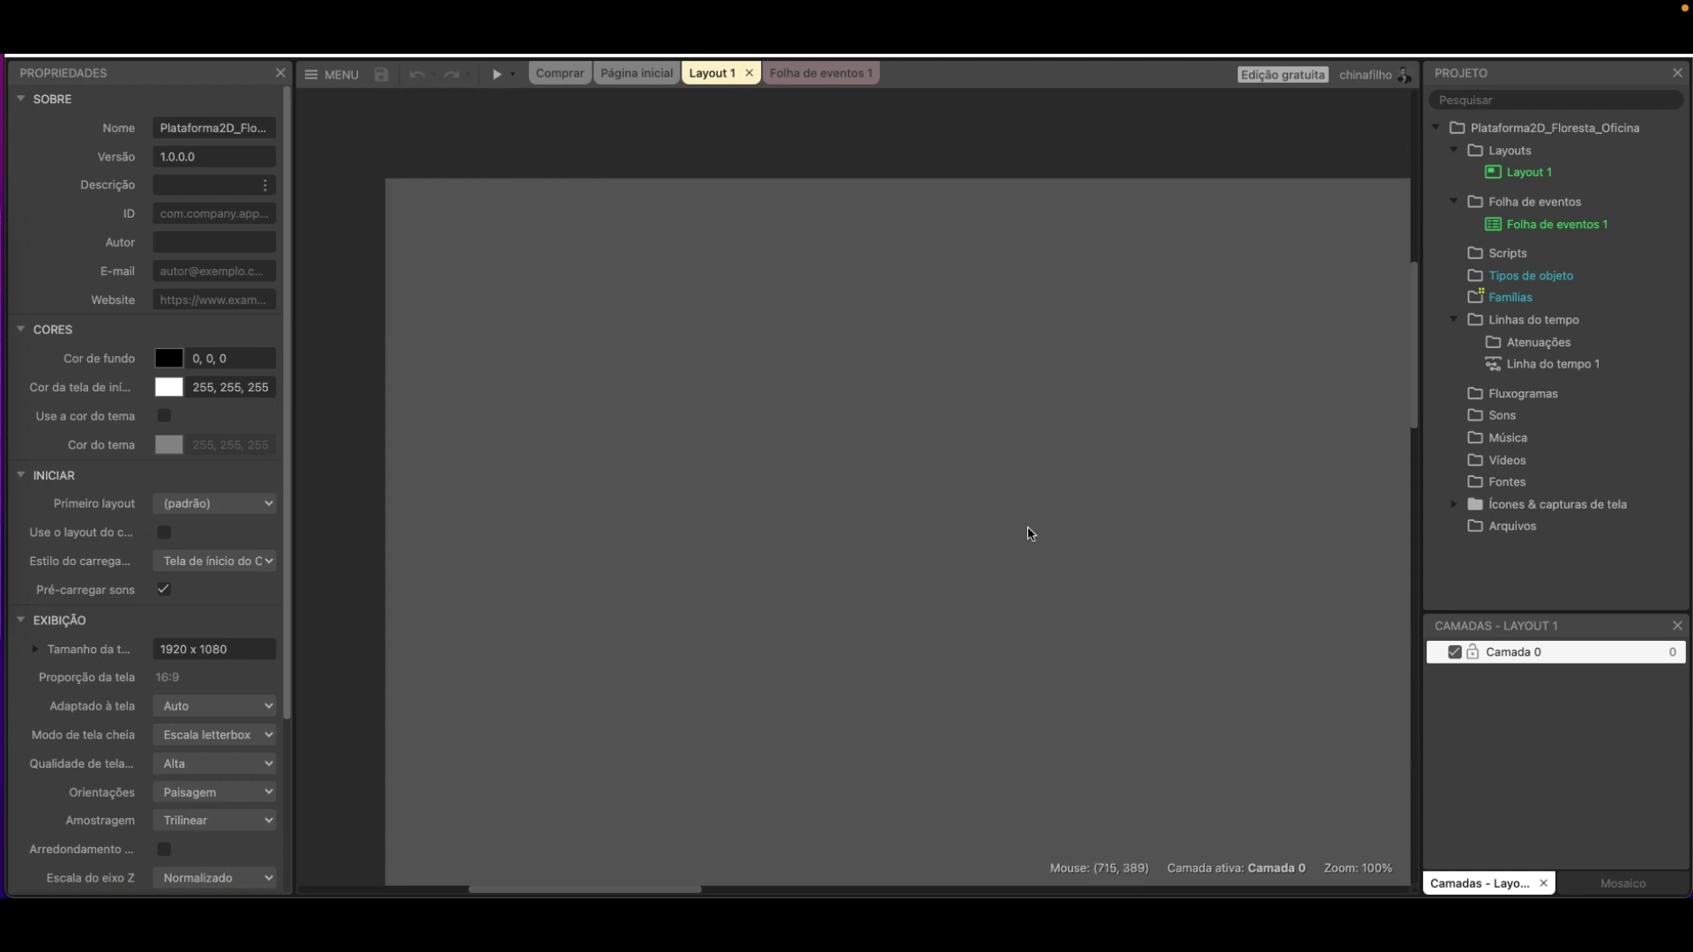
Examine the new project's properties, its resource tree and the layer list alongside the empty layout.
scroll(1030, 533, "down", 3)
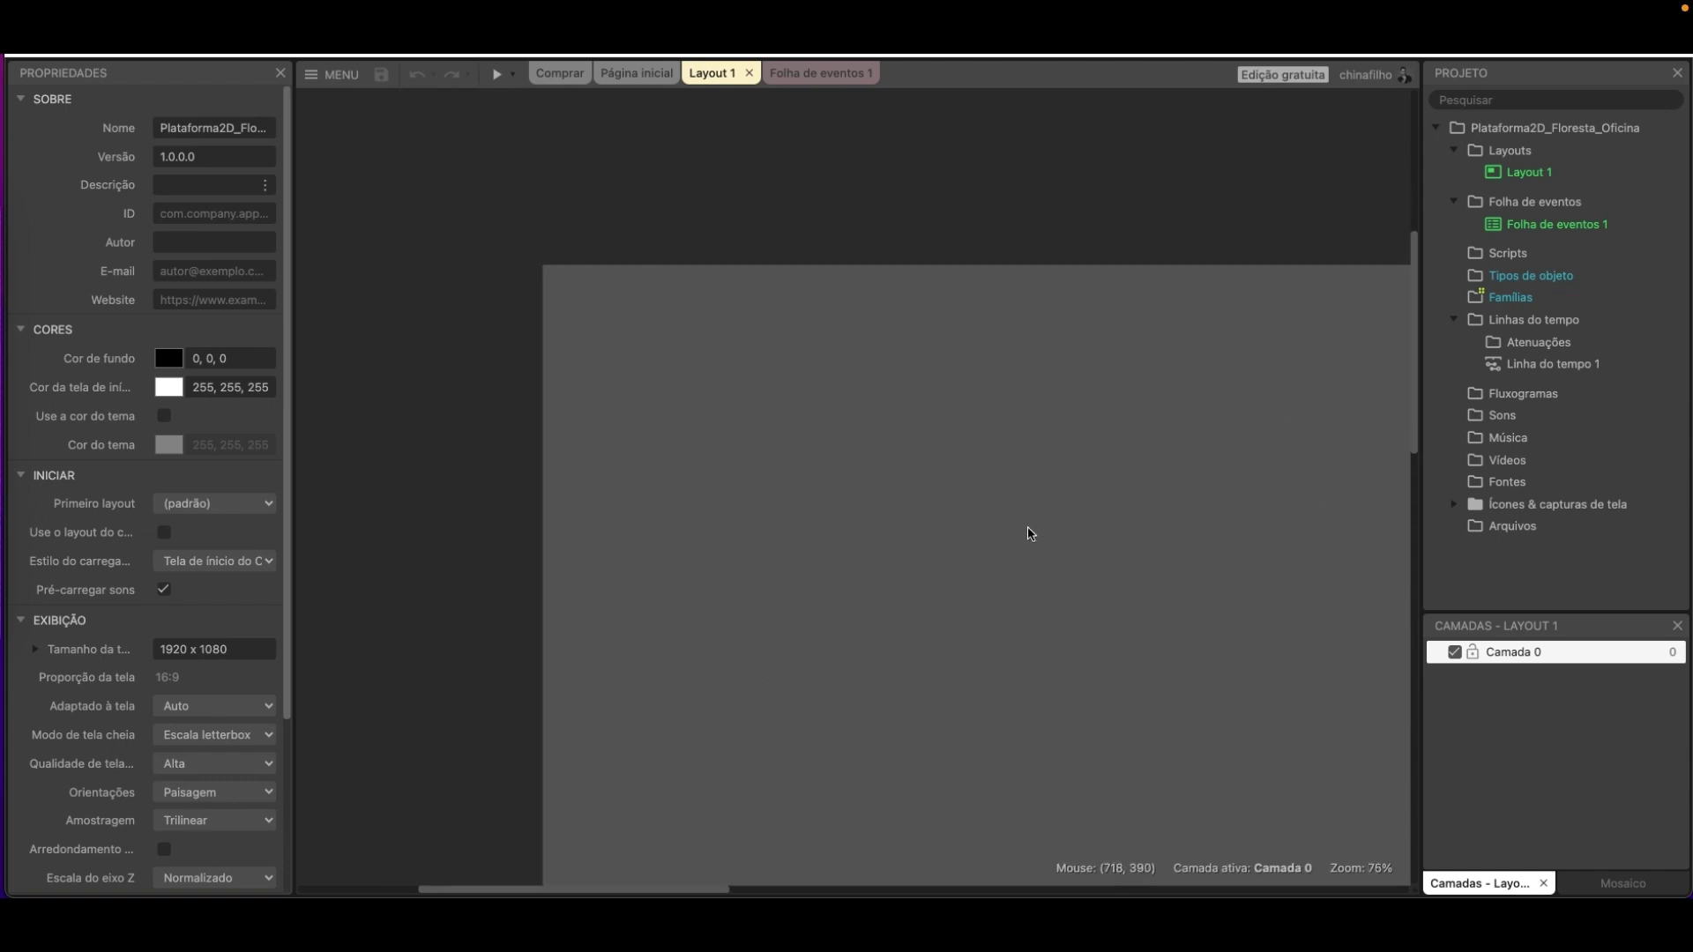
middle_click_drag(956, 487, 839, 382)
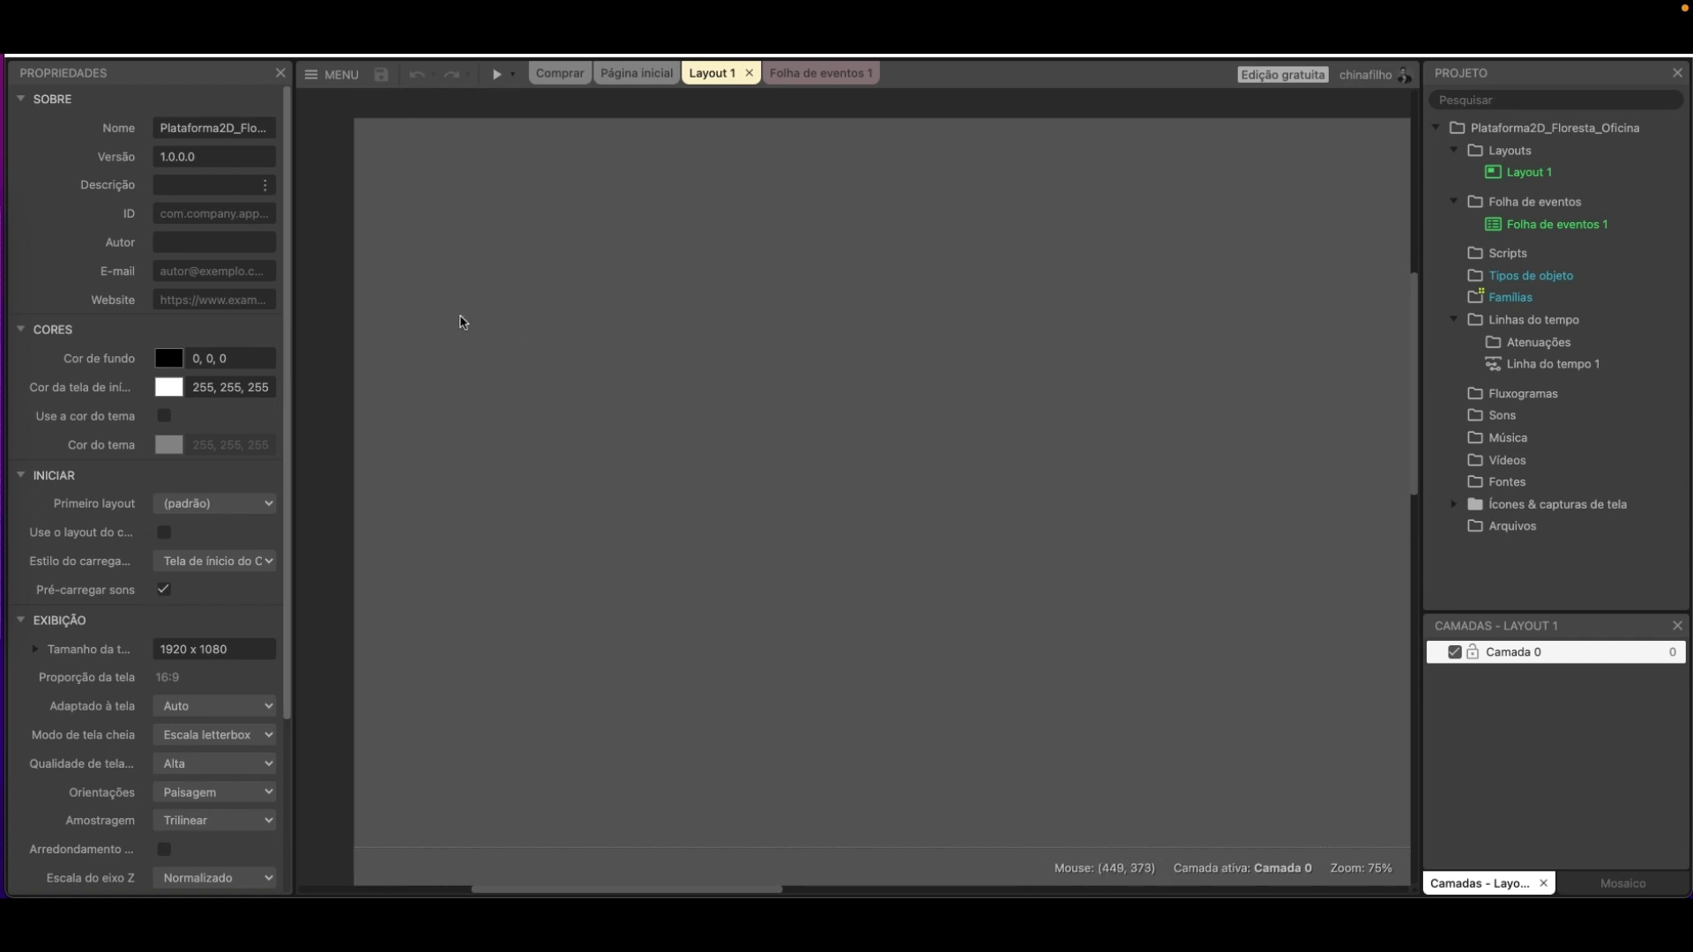
left_click(81, 78)
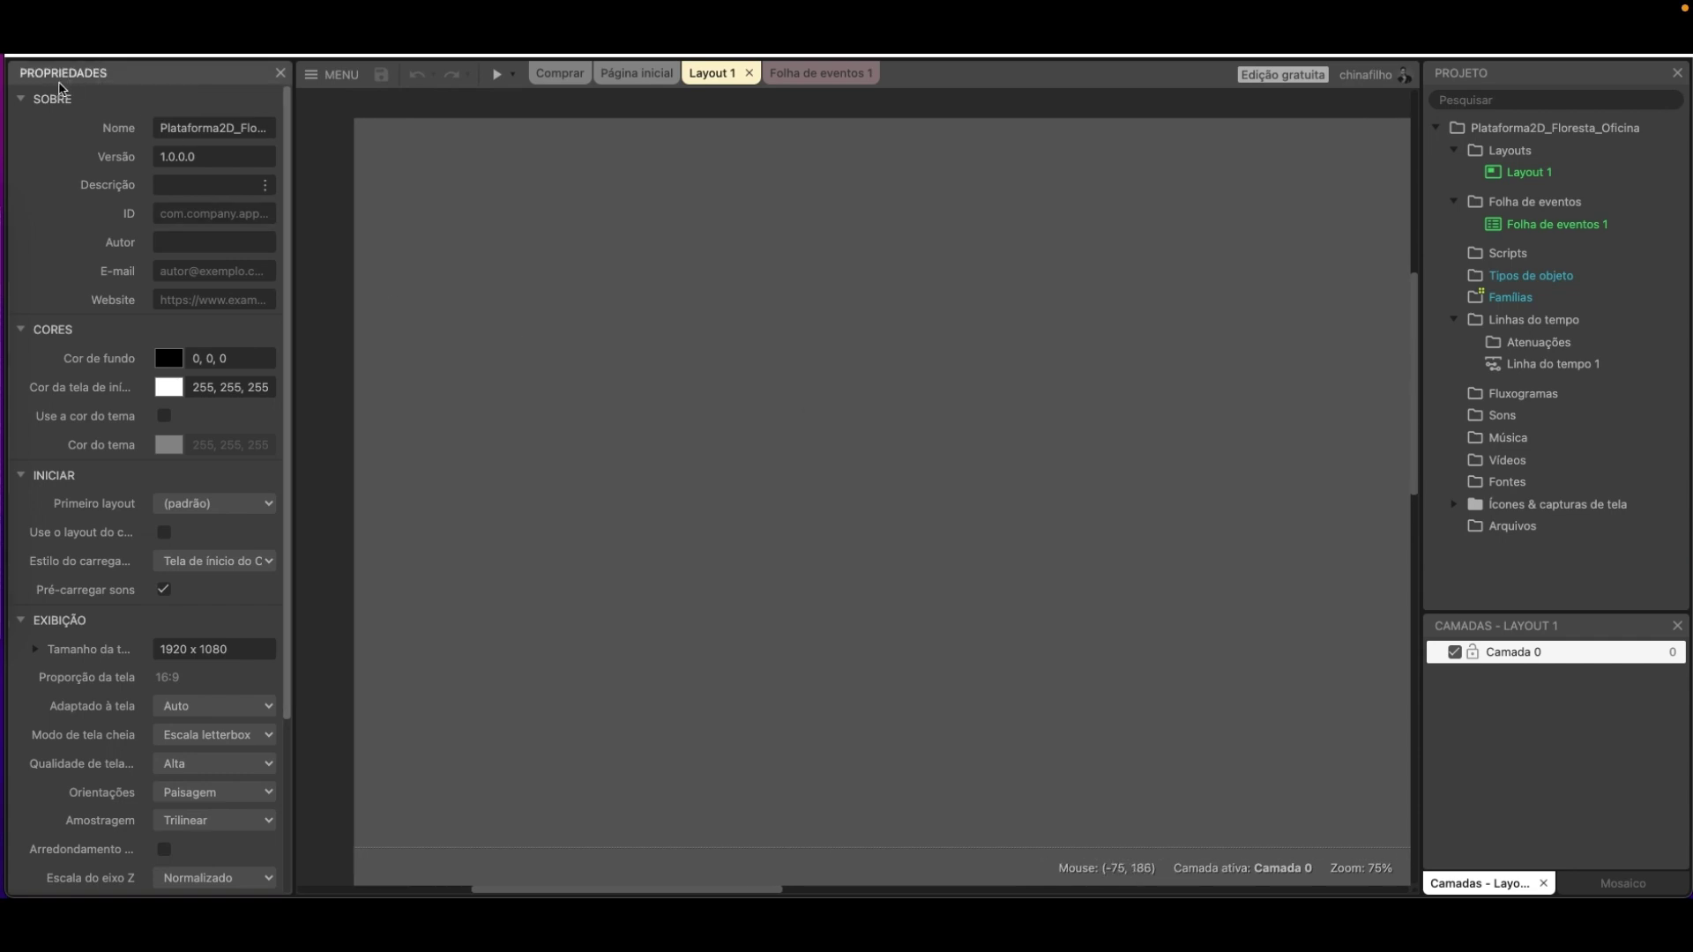
scroll(151, 620, "down", 3)
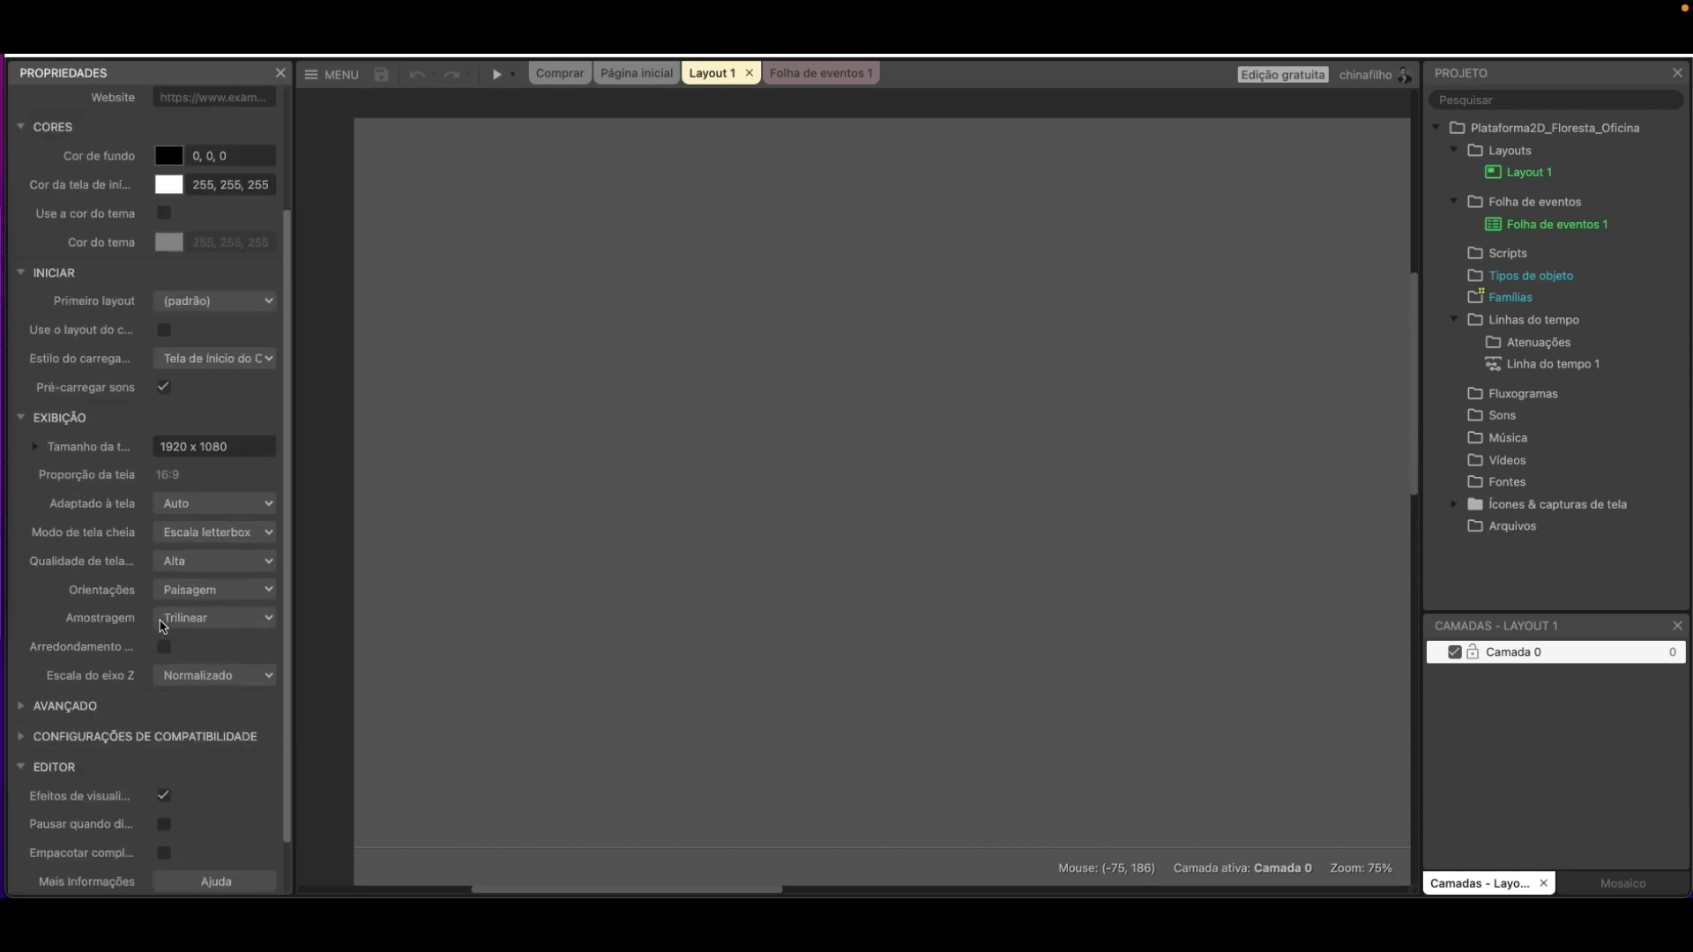
scroll(151, 621, "up", 3)
scroll(138, 424, "down", 3)
scroll(138, 423, "up", 3)
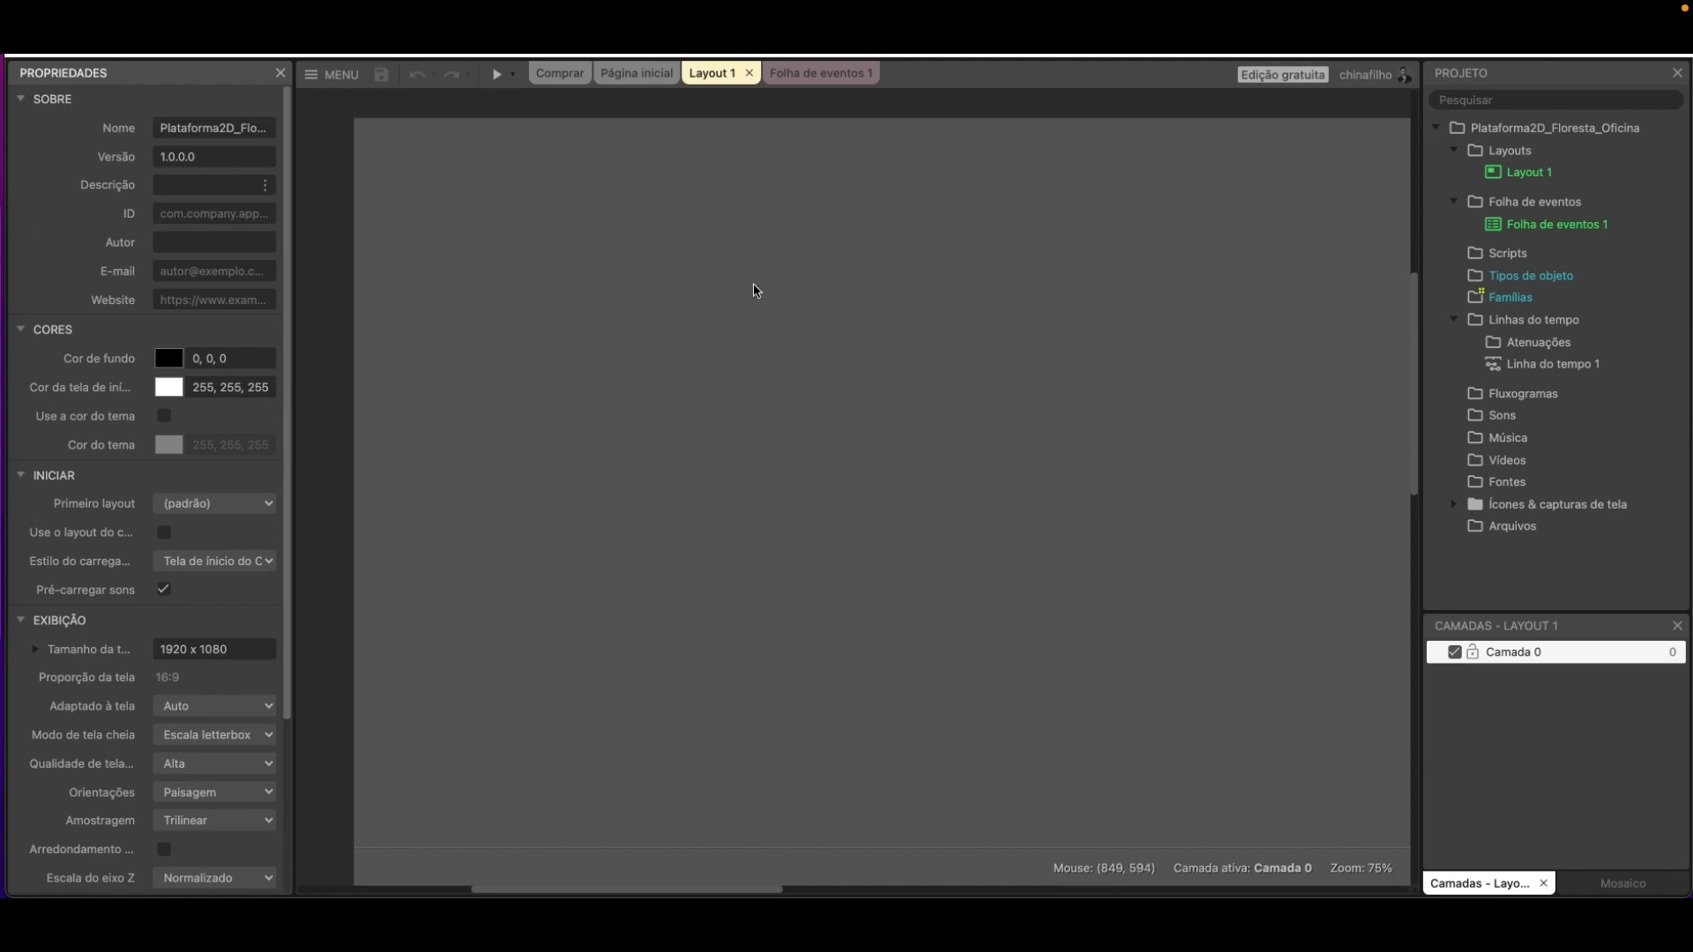
left_click(1517, 80)
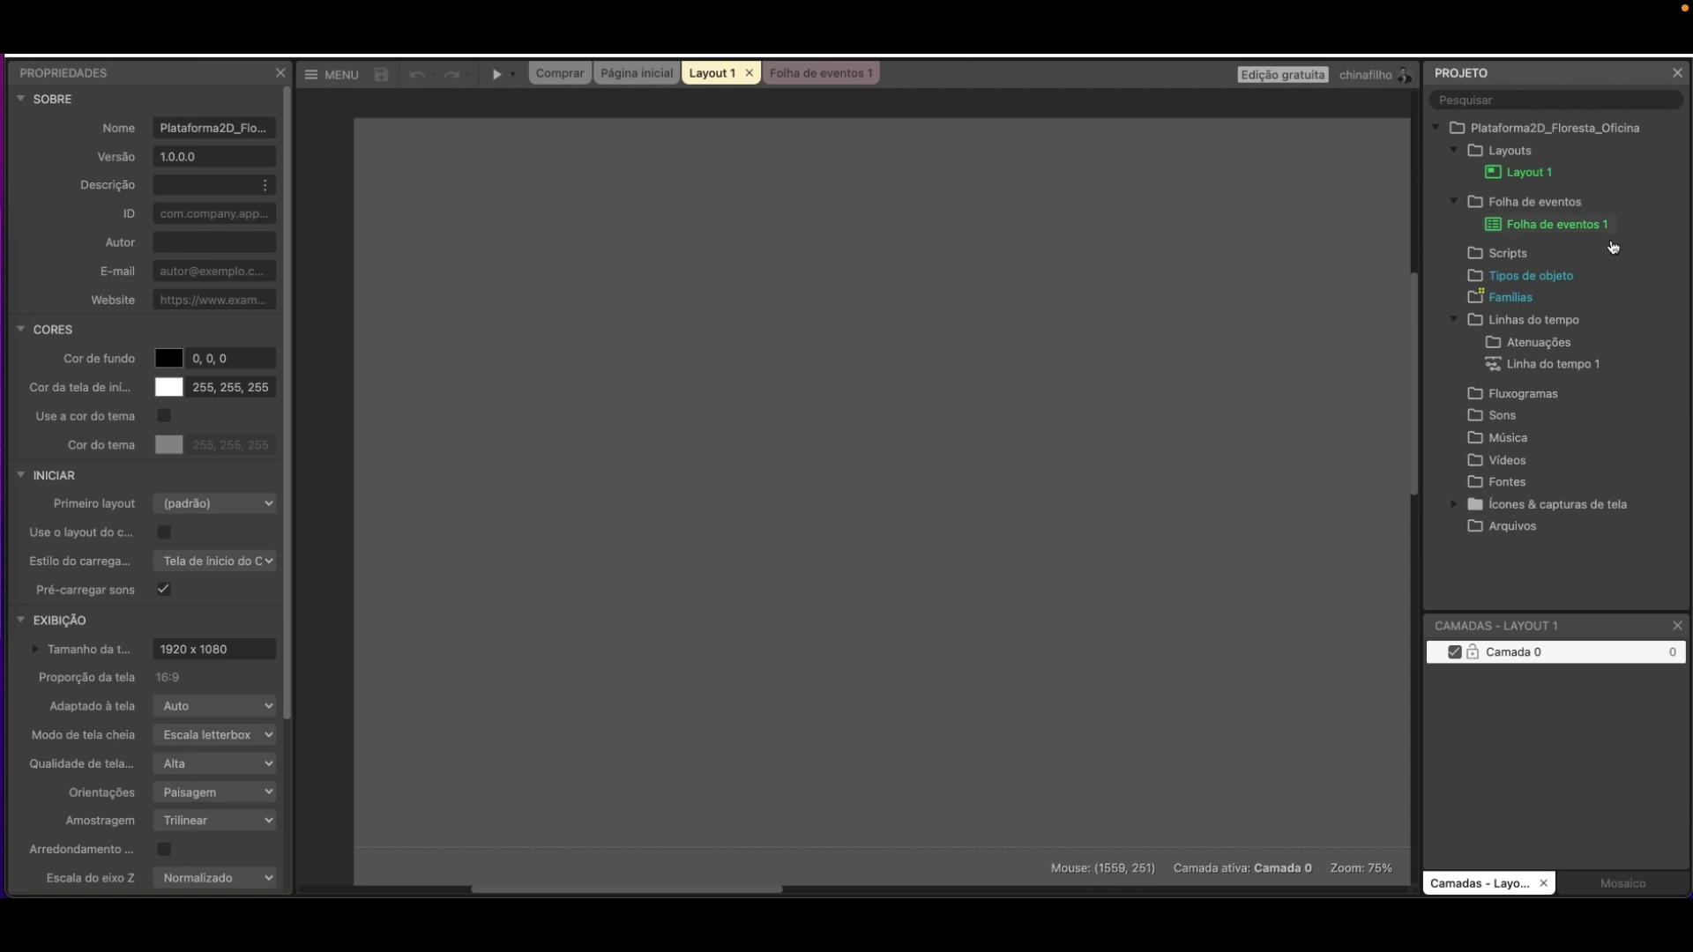
left_click(1557, 637)
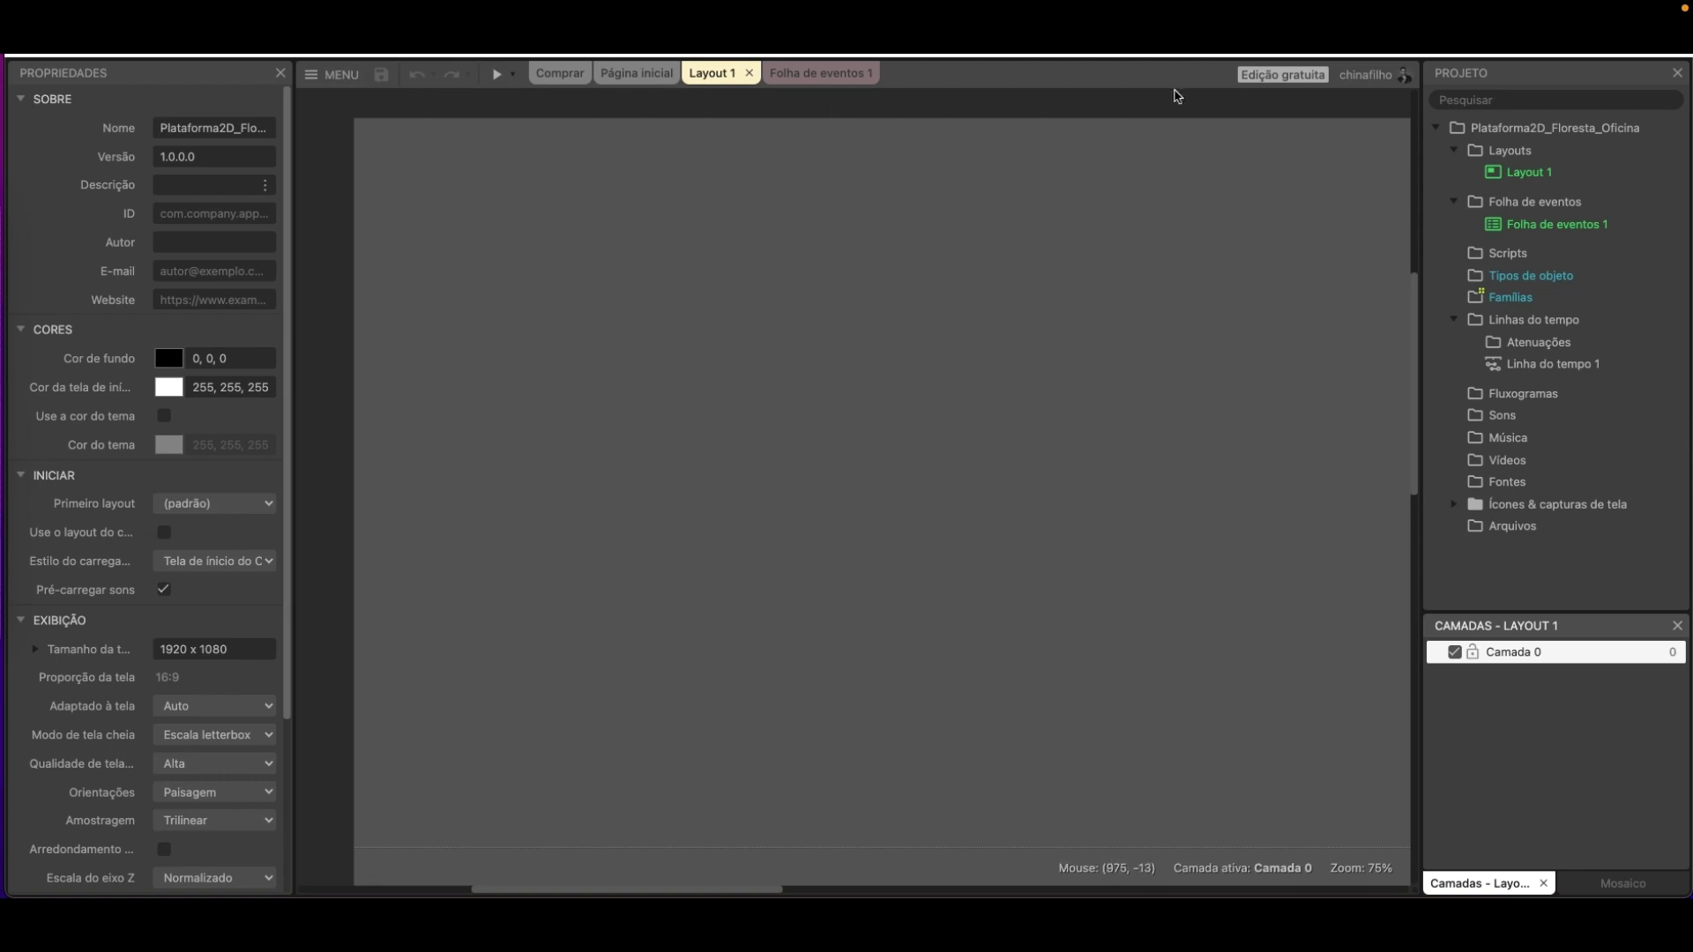
middle_click_drag(934, 95, 351, 102)
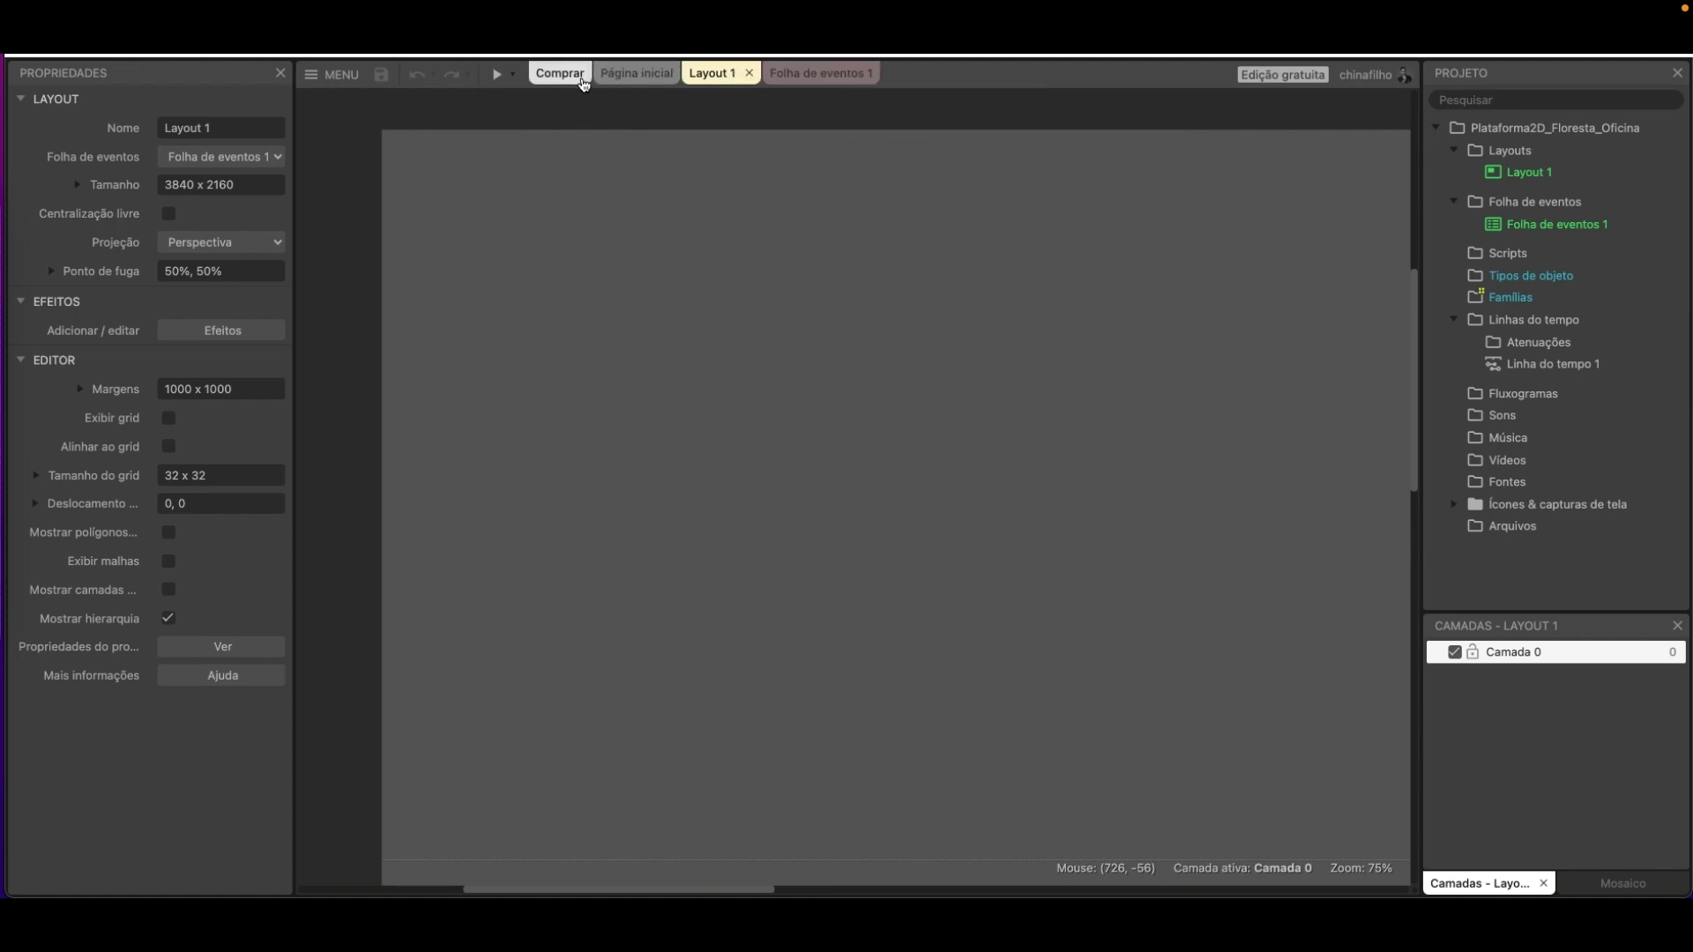
Compare the empty event sheet Folha de eventos 1 with Layout 1, ending on the layout.
left_click(631, 75)
left_click(717, 84)
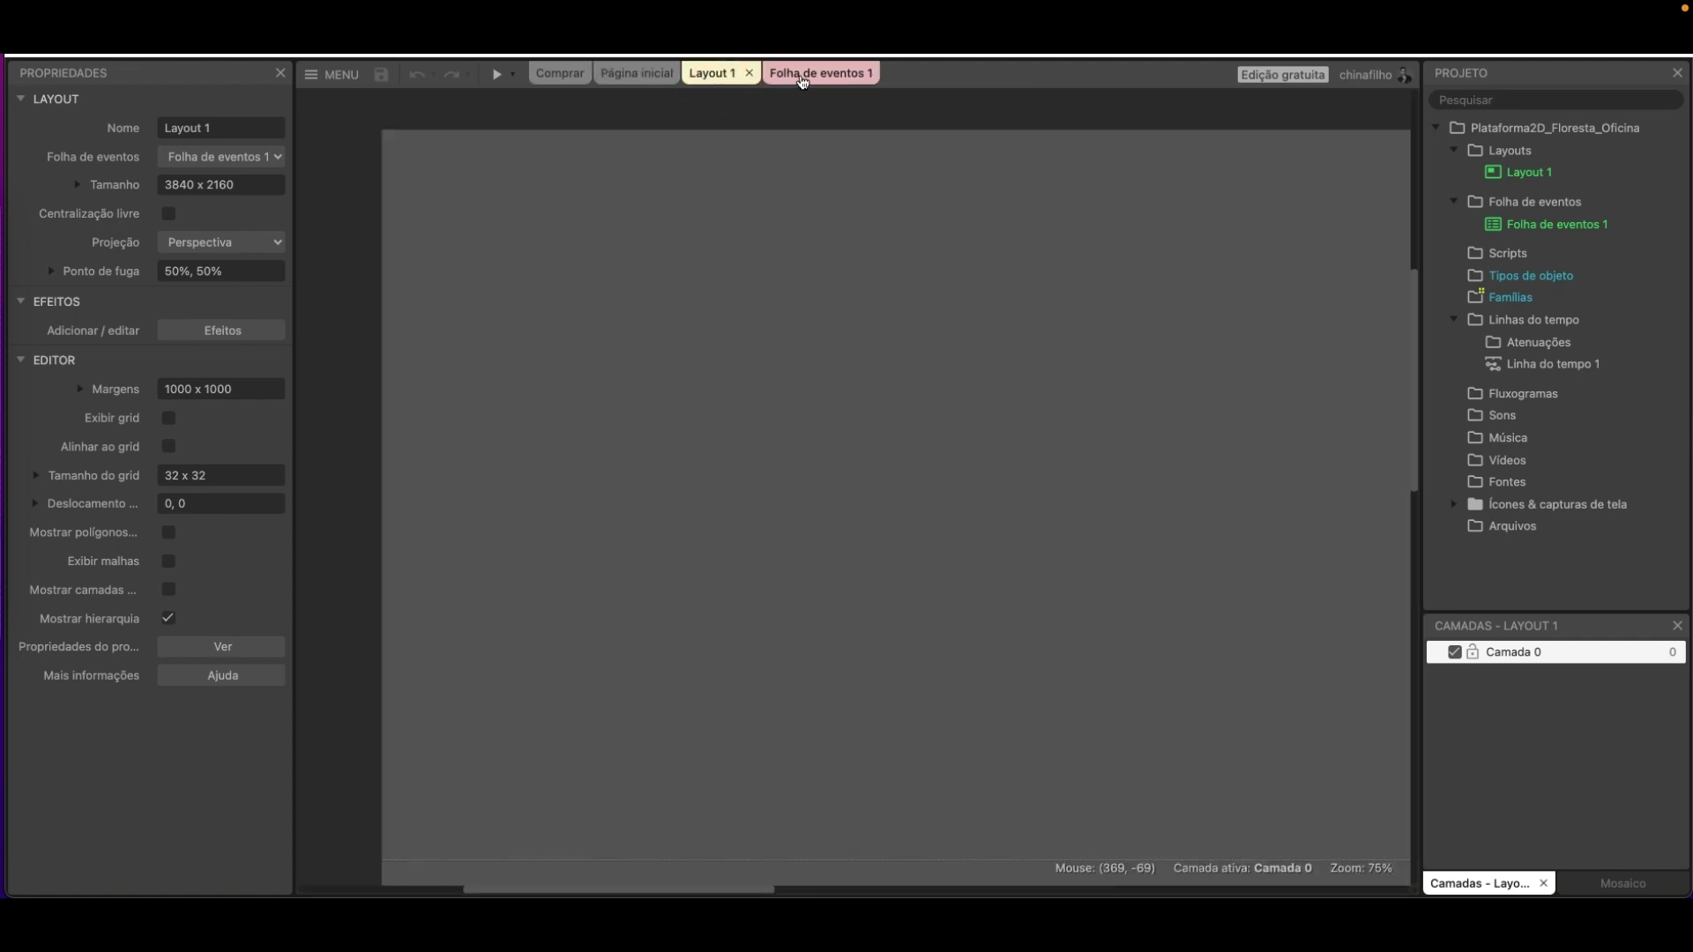
left_click(803, 79)
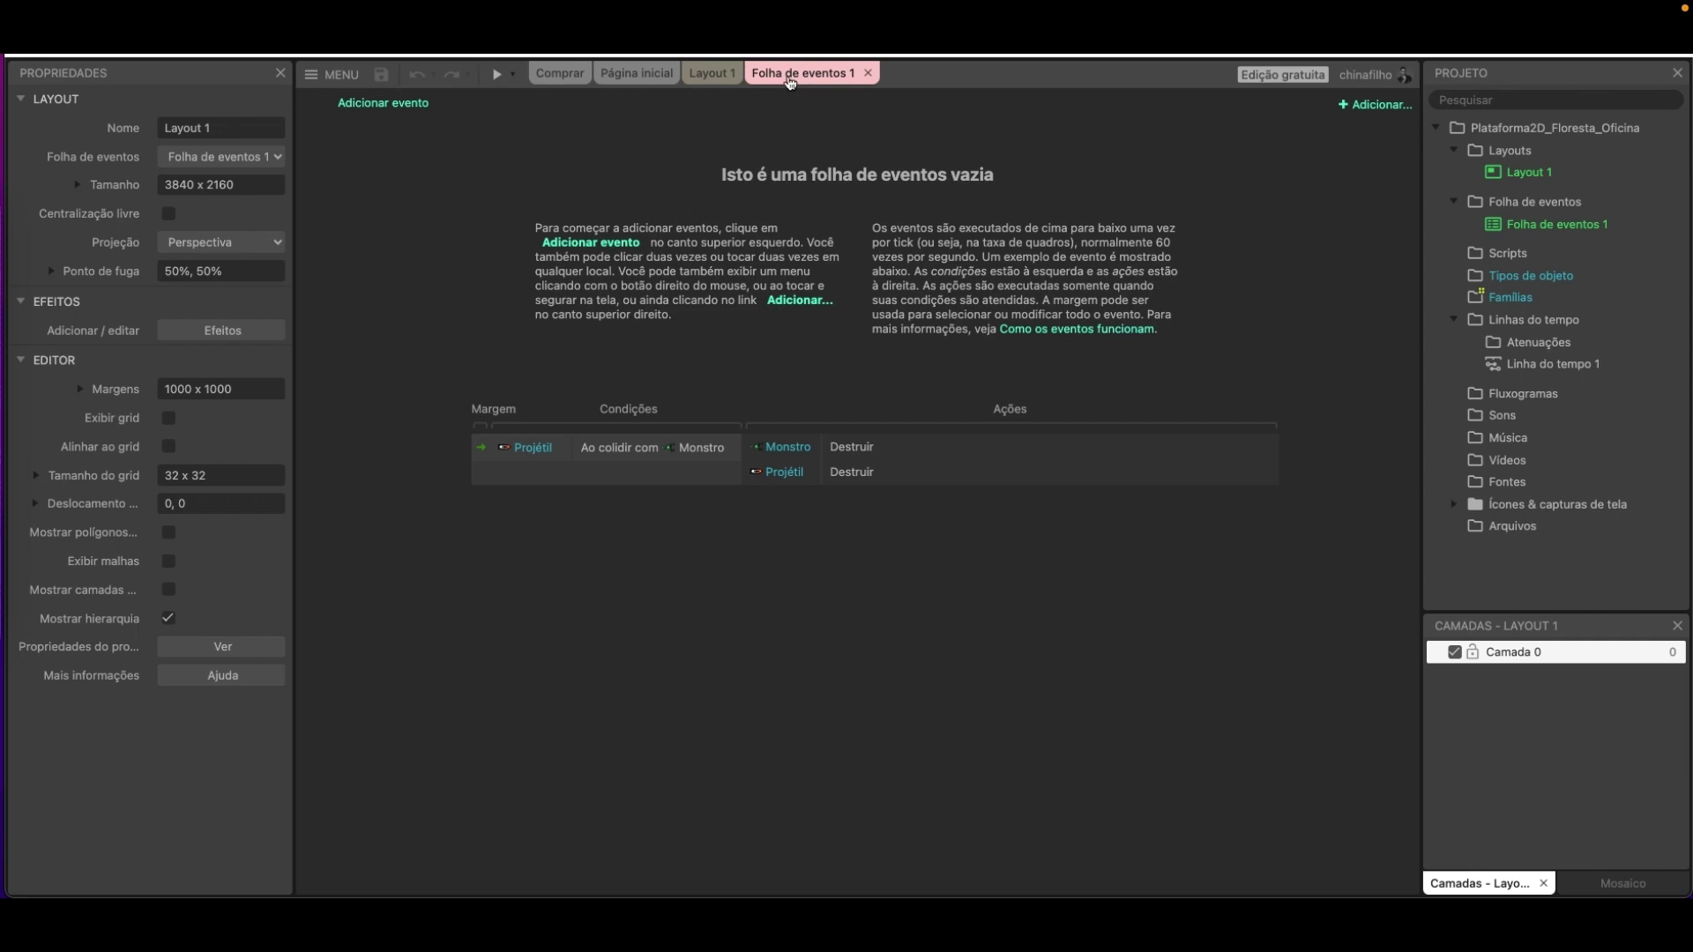
left_click(731, 78)
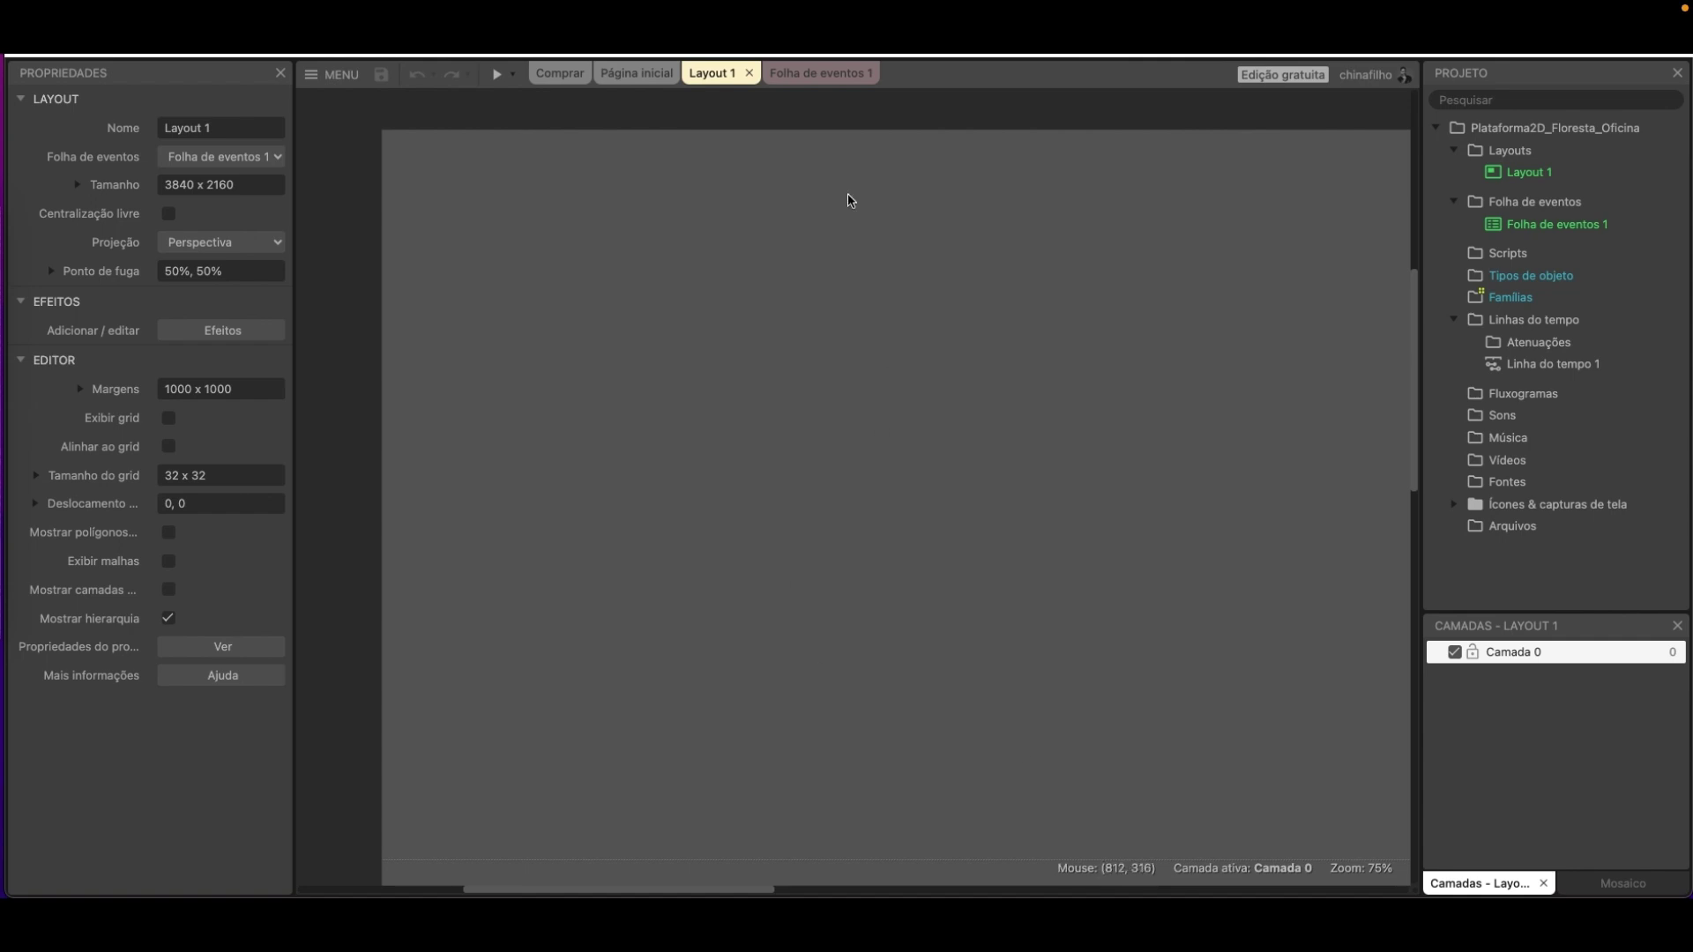
key("ctrl+Tab")
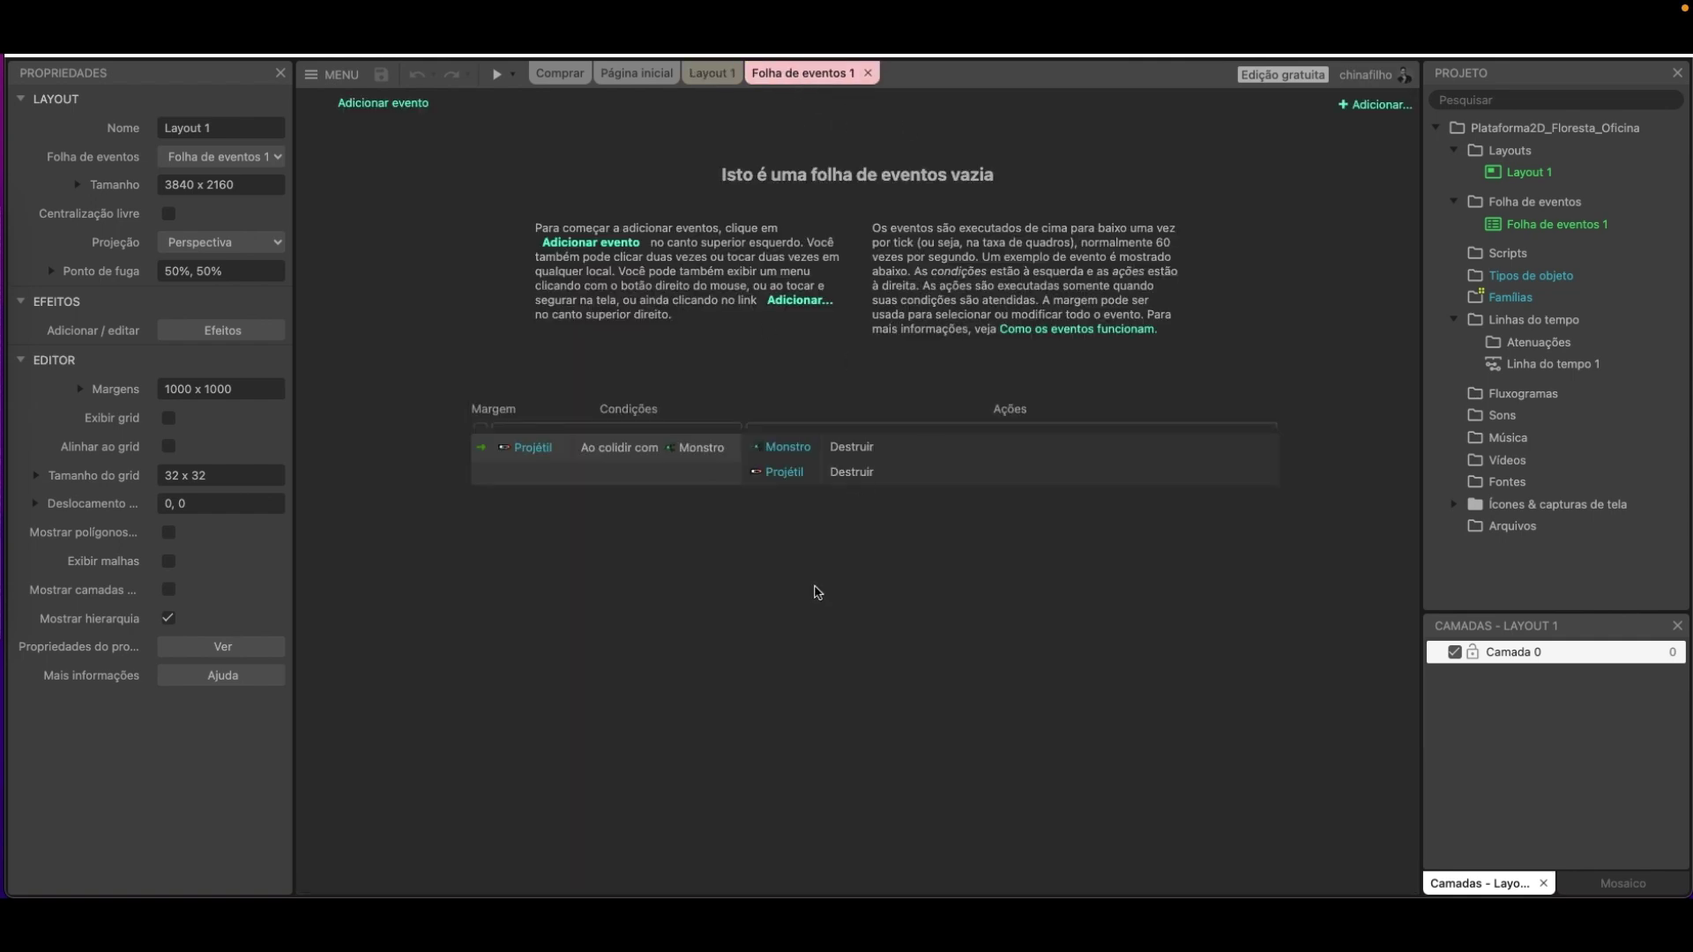
left_click(711, 73)
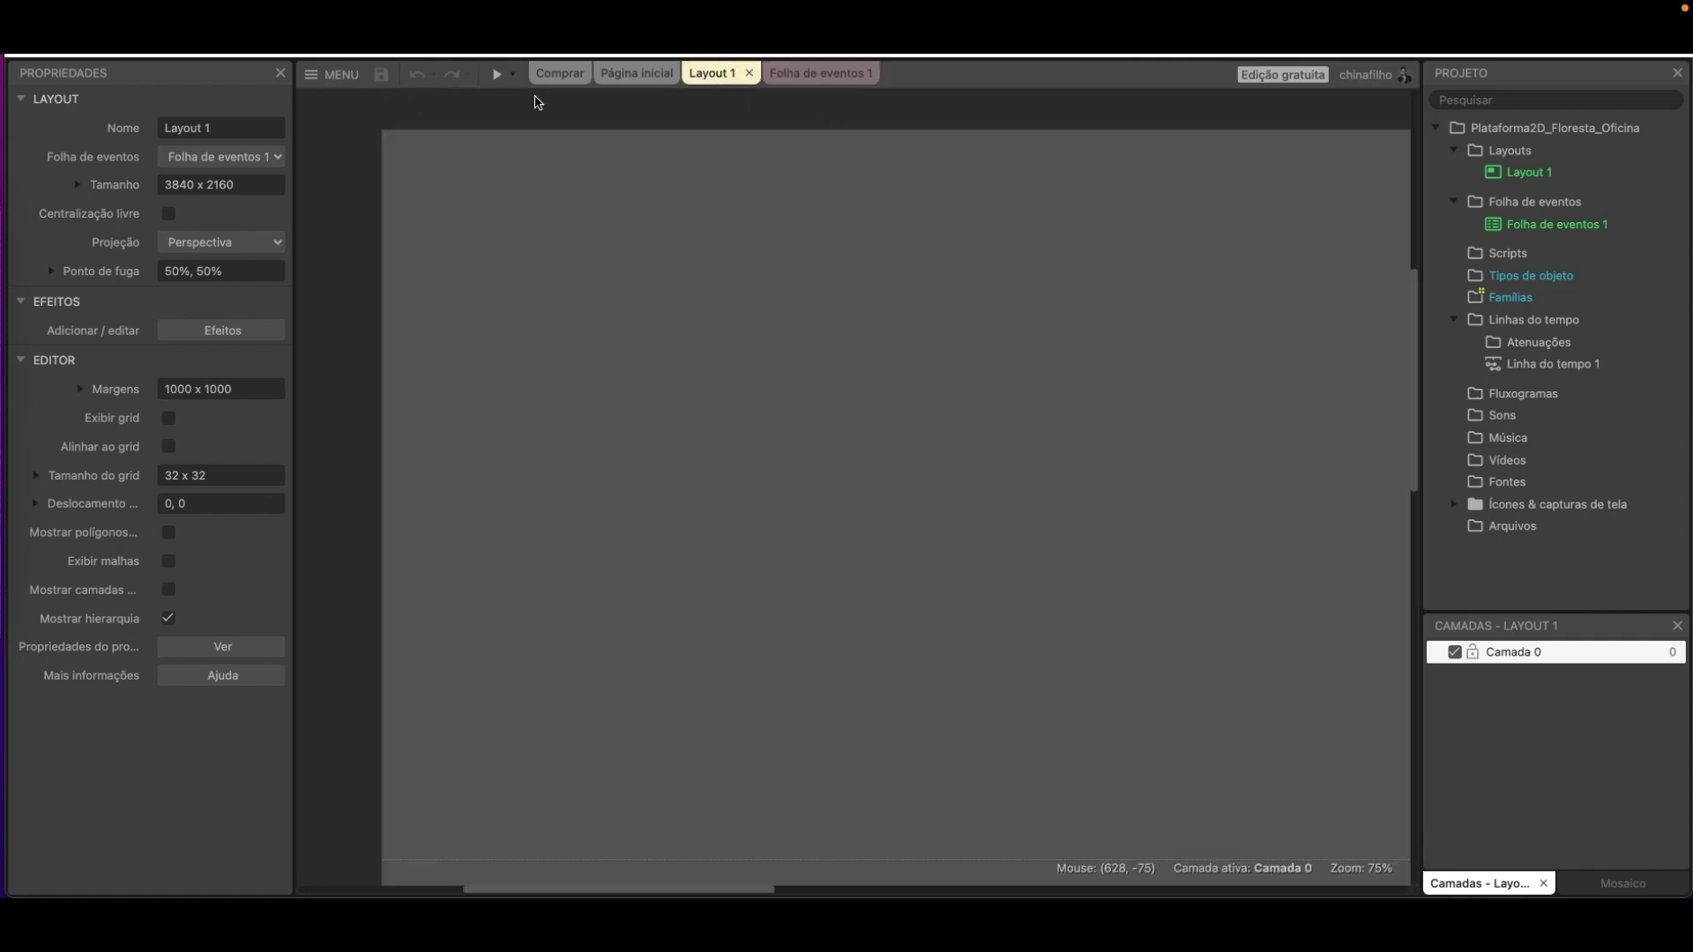
left_click(342, 77)
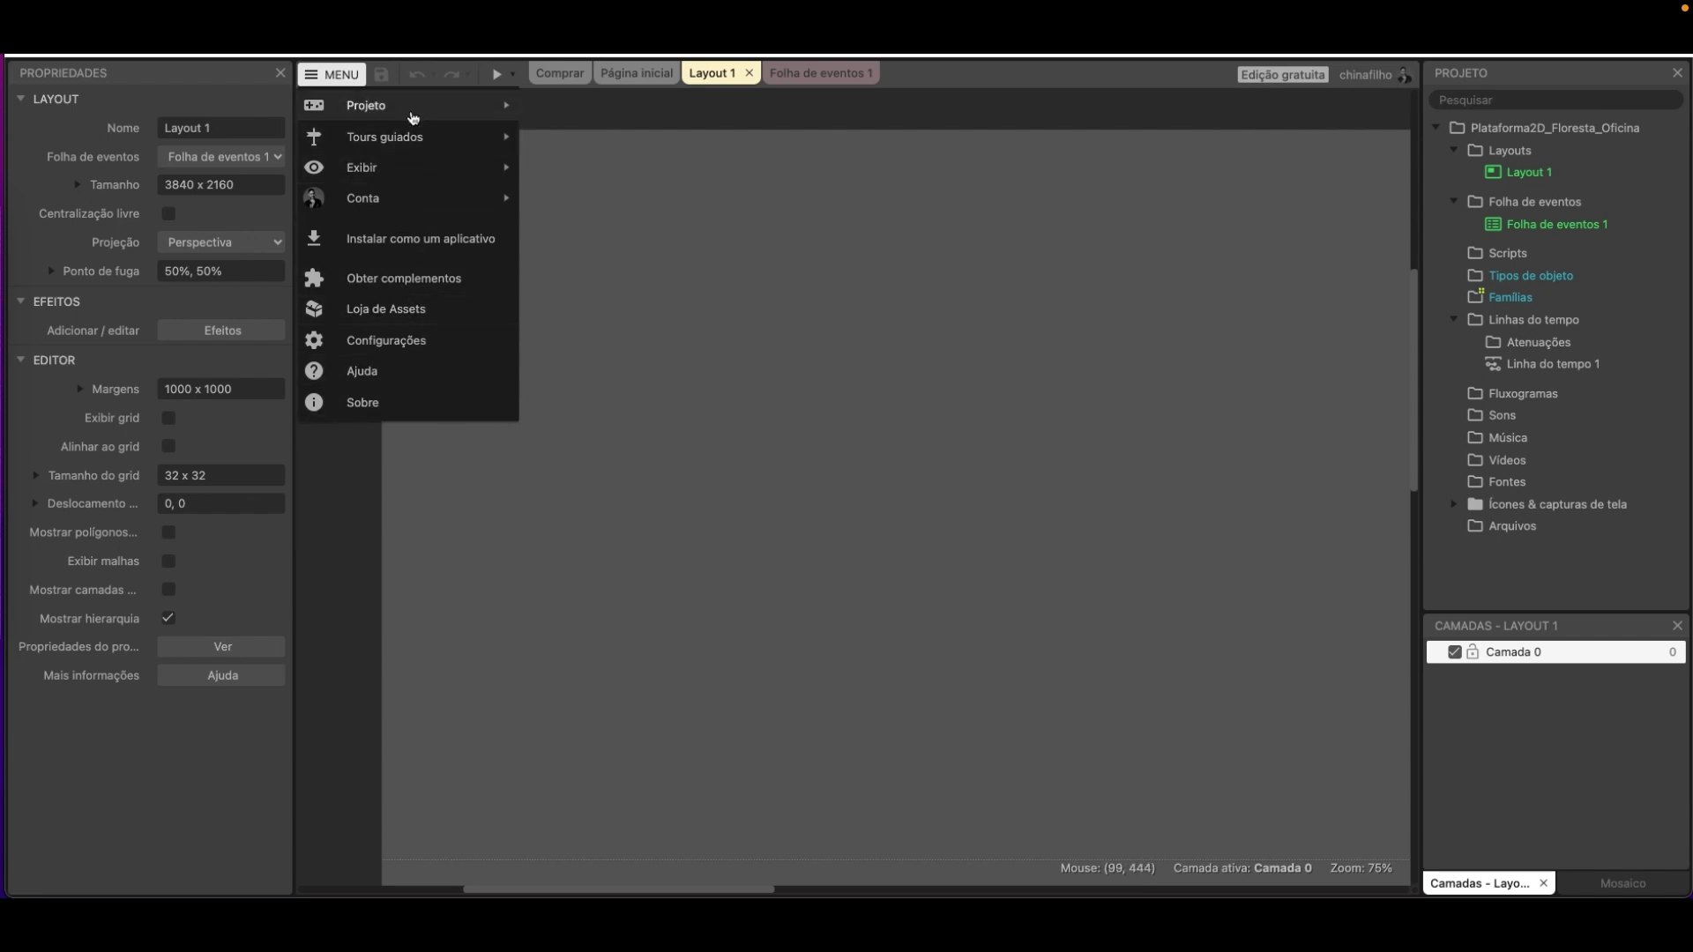
mouse_move(415, 107)
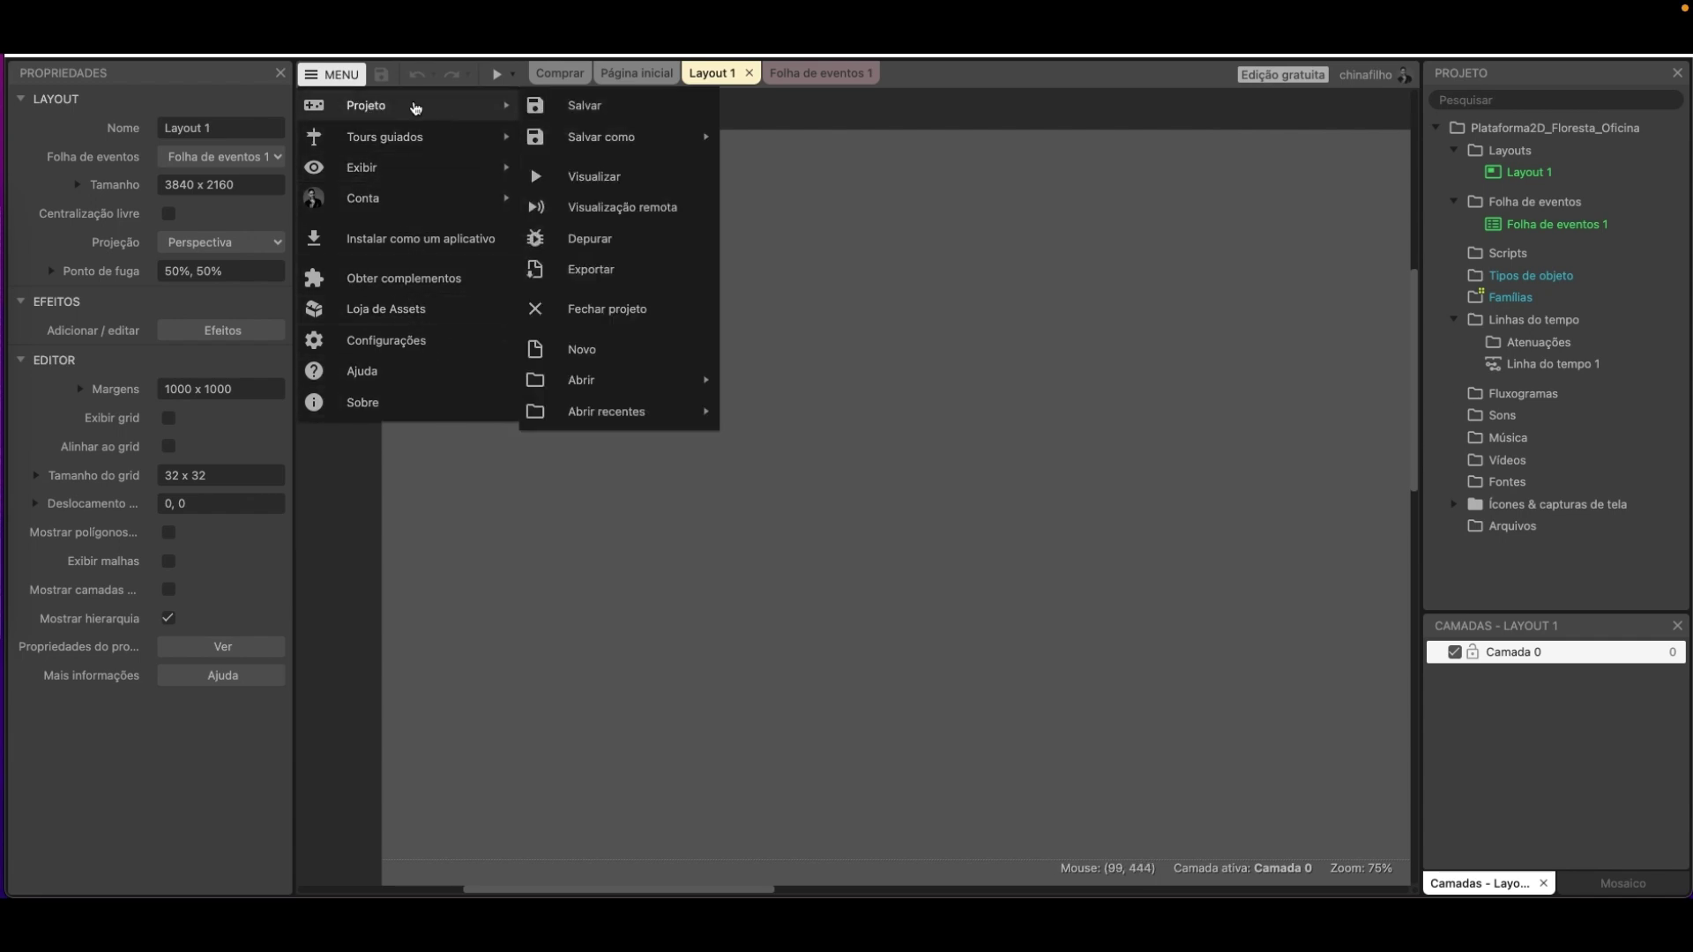
left_click(934, 156)
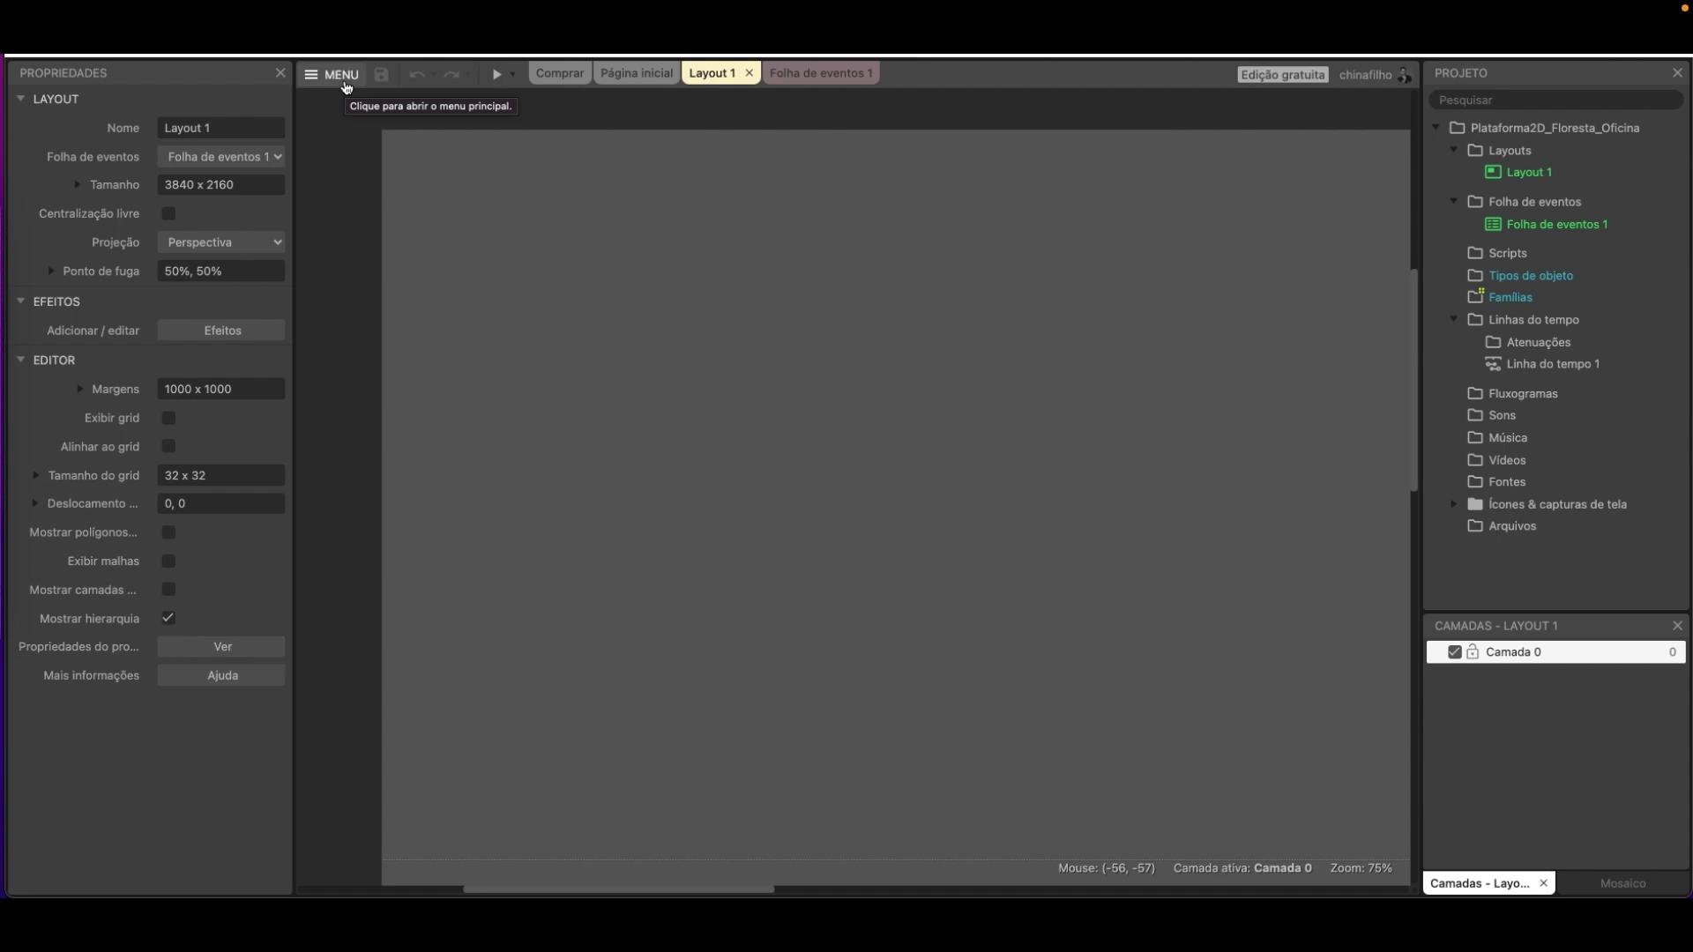
Save the project to OneDrive as Plataforma2D_Floresta_Oficina.c3p in the 2024_CasaAberta folder inside 07_ConectaEscola.
left_click(346, 85)
mouse_move(369, 107)
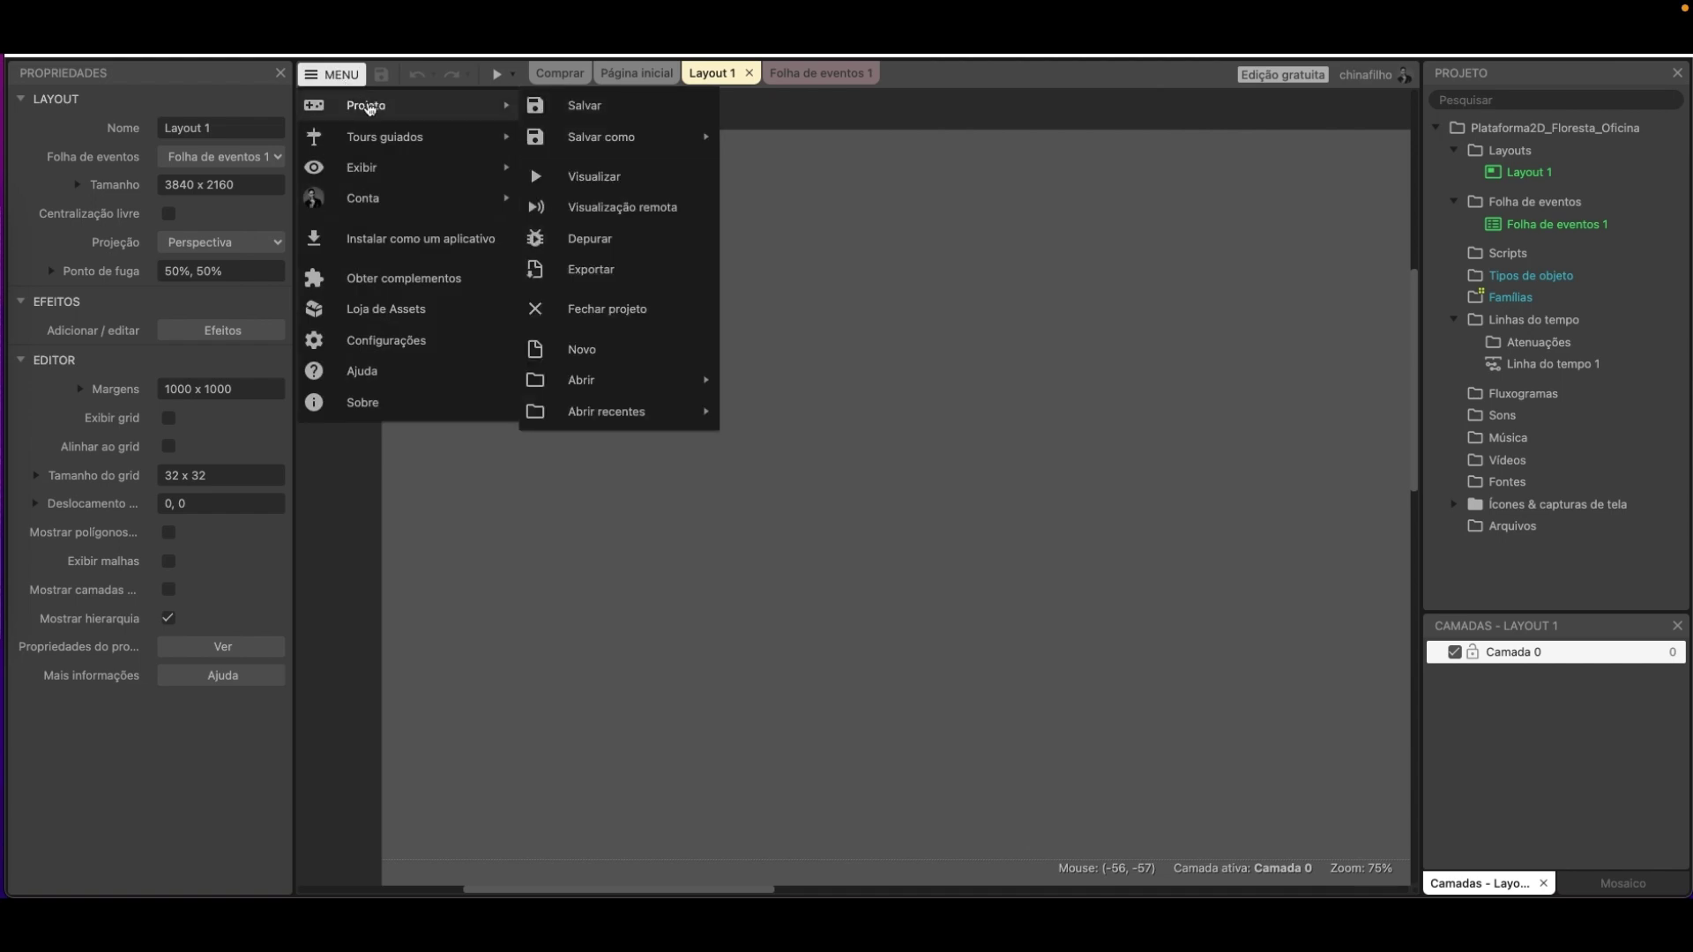
mouse_move(670, 137)
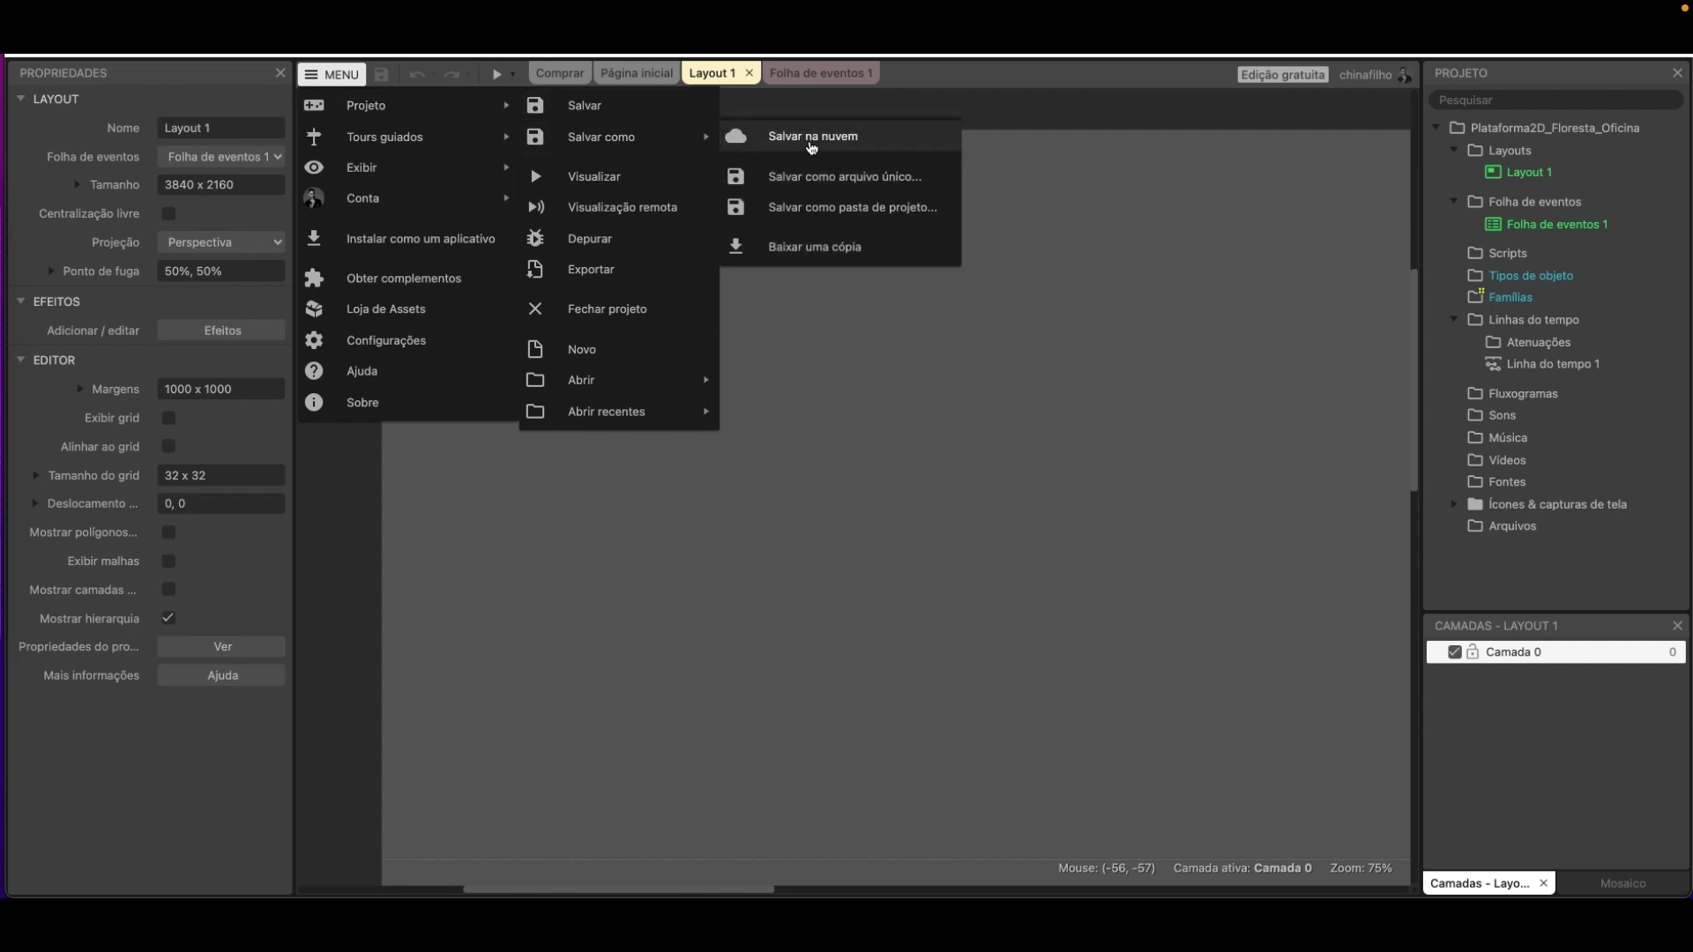
left_click(813, 141)
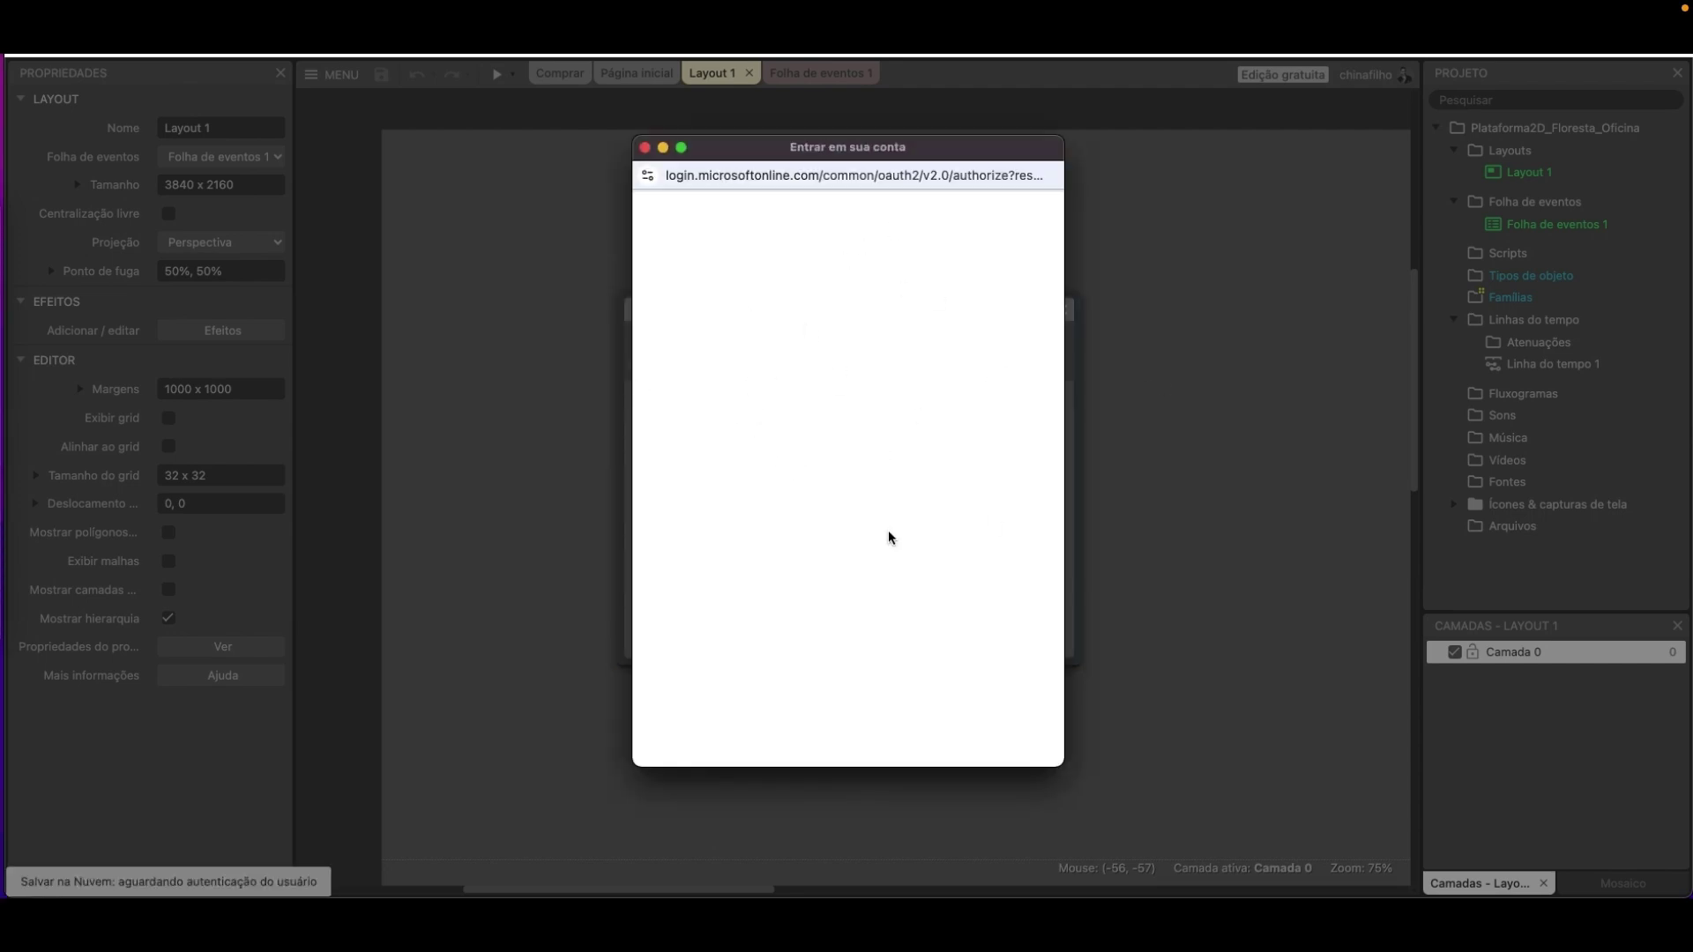
left_click_drag(811, 152, 730, 134)
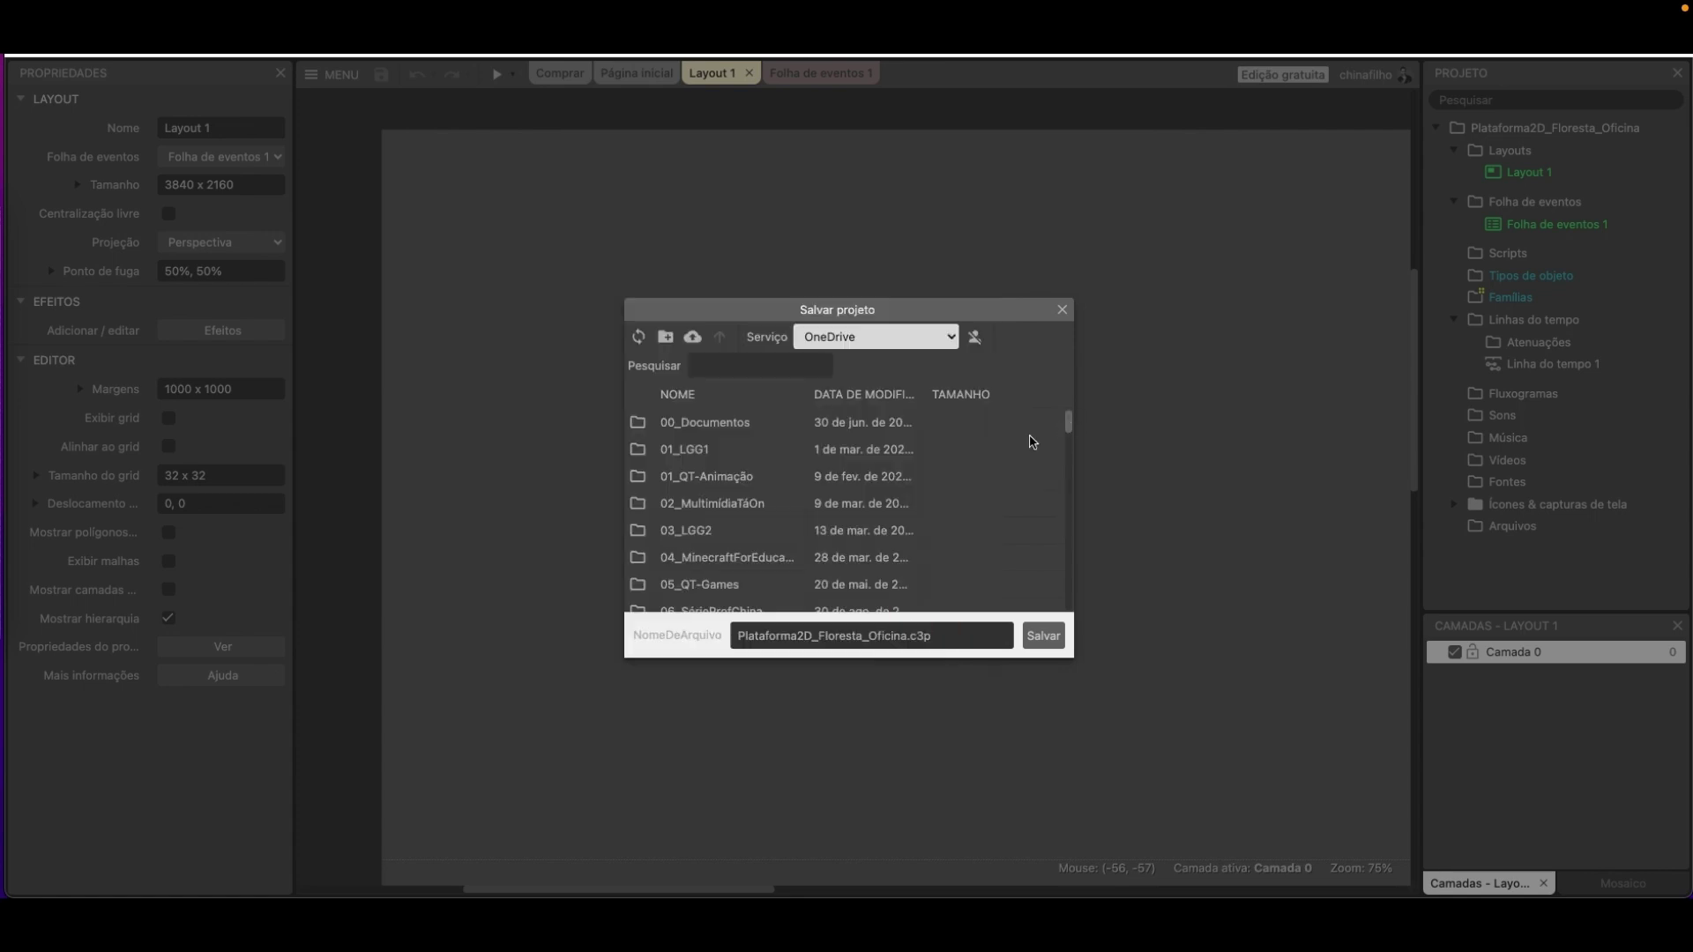
scroll(943, 553, "down", 2)
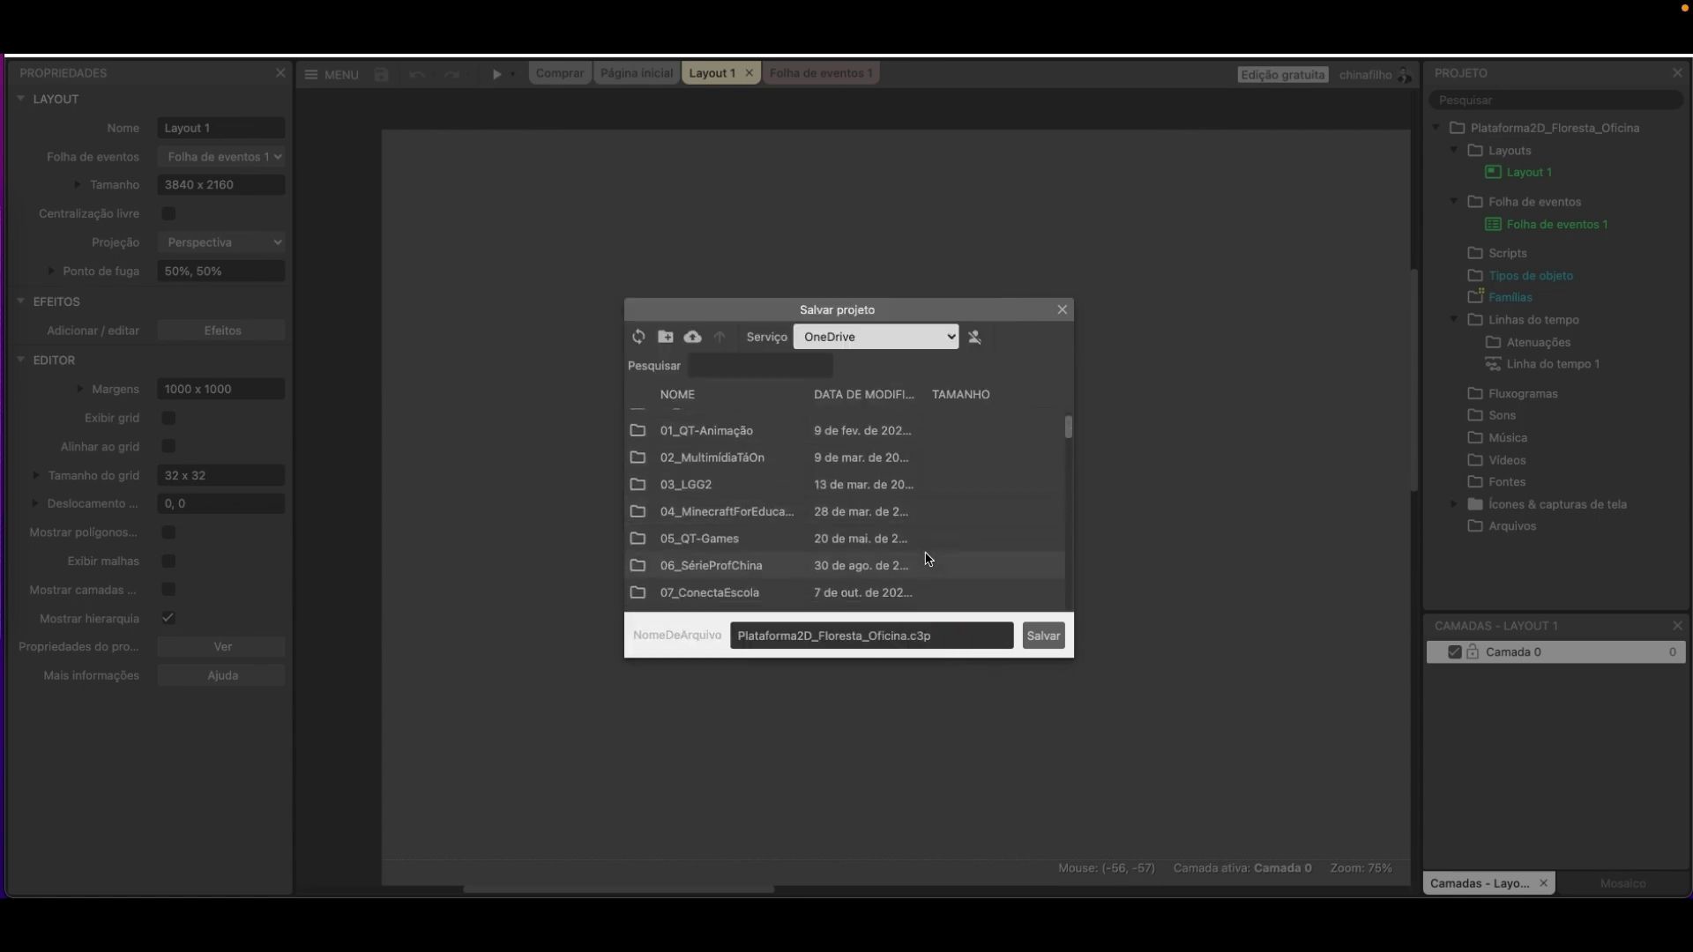
scroll(860, 578, "down", 1)
left_click(877, 578)
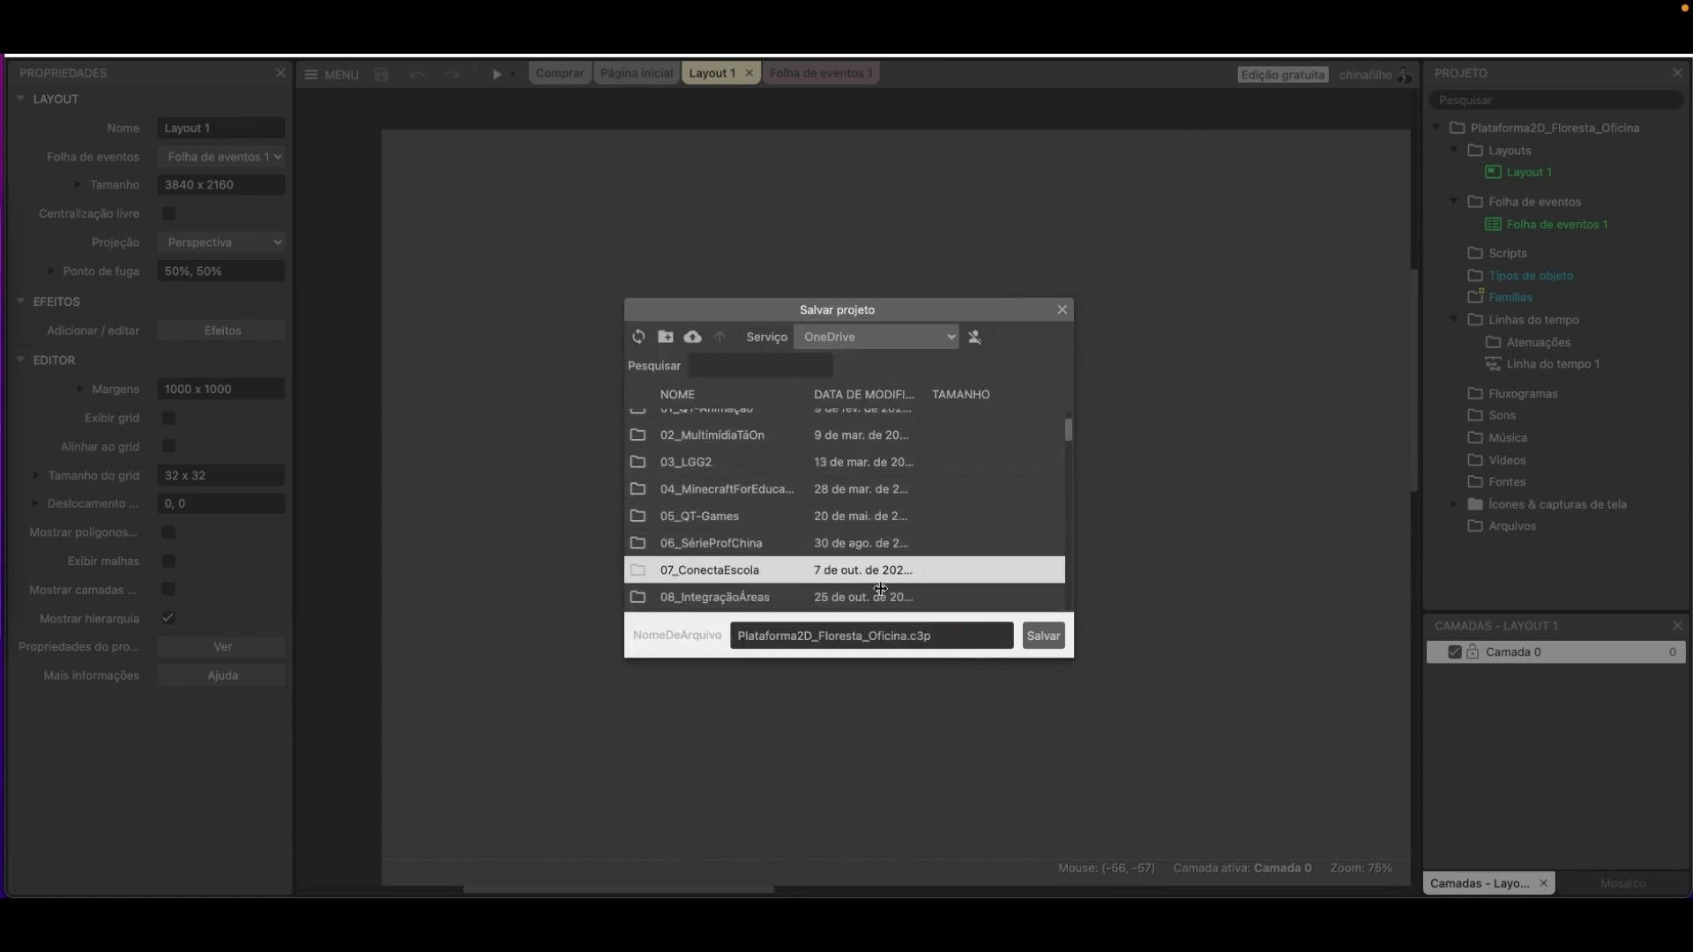
double_click(746, 575)
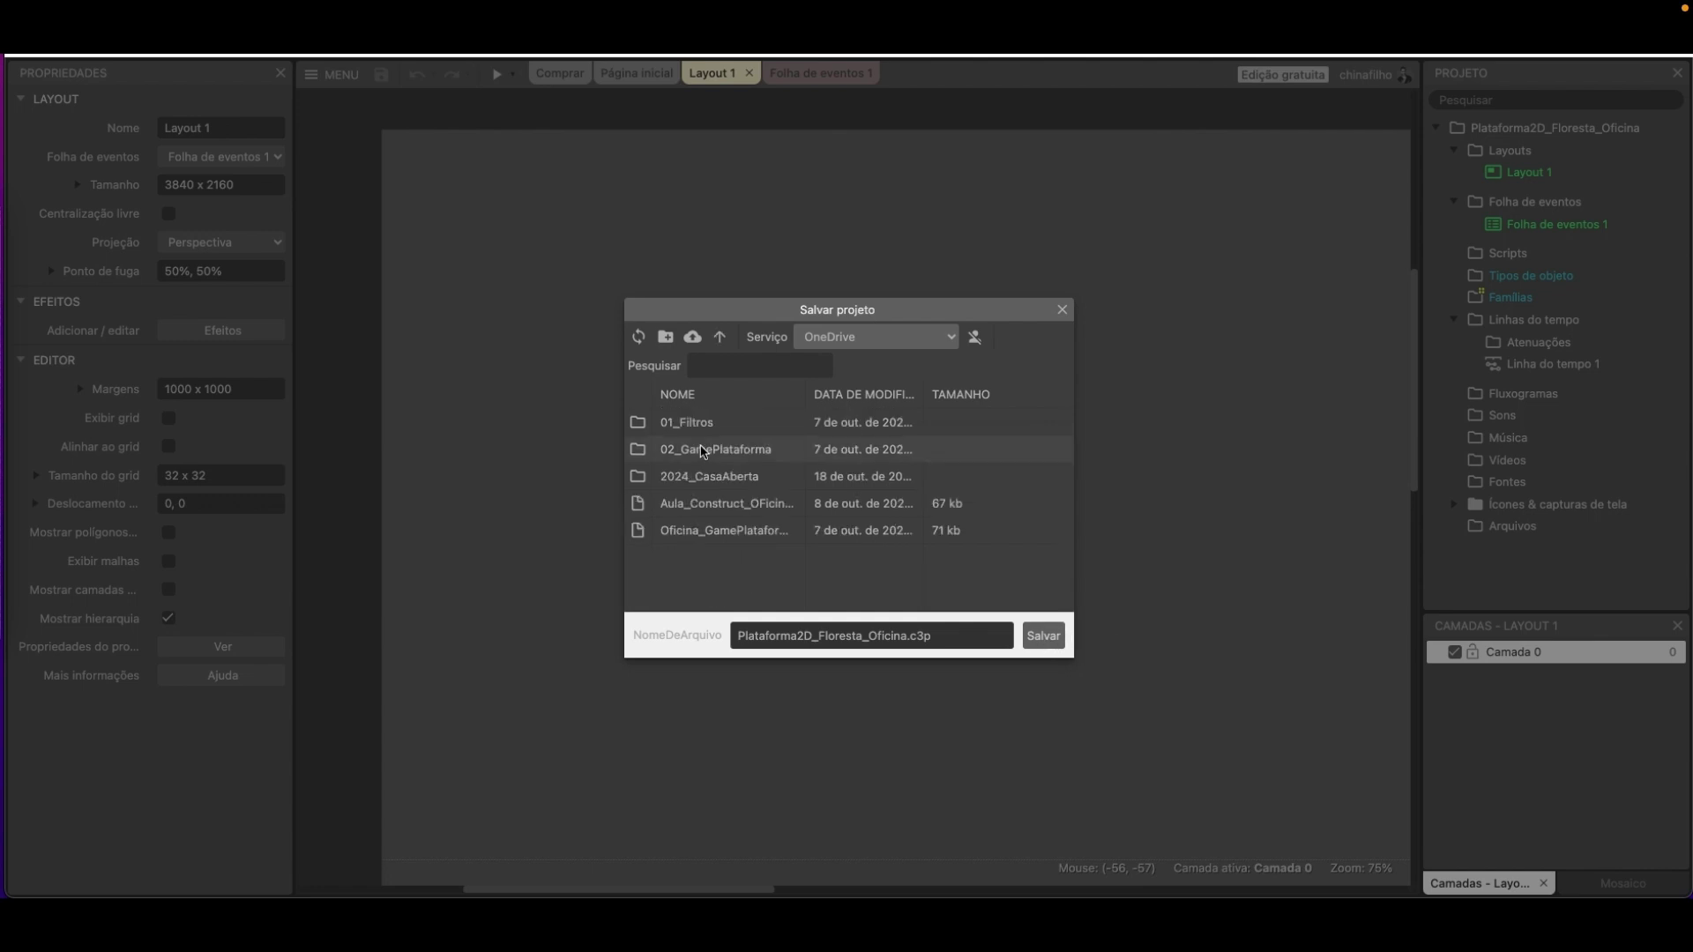
double_click(724, 483)
left_click(1045, 635)
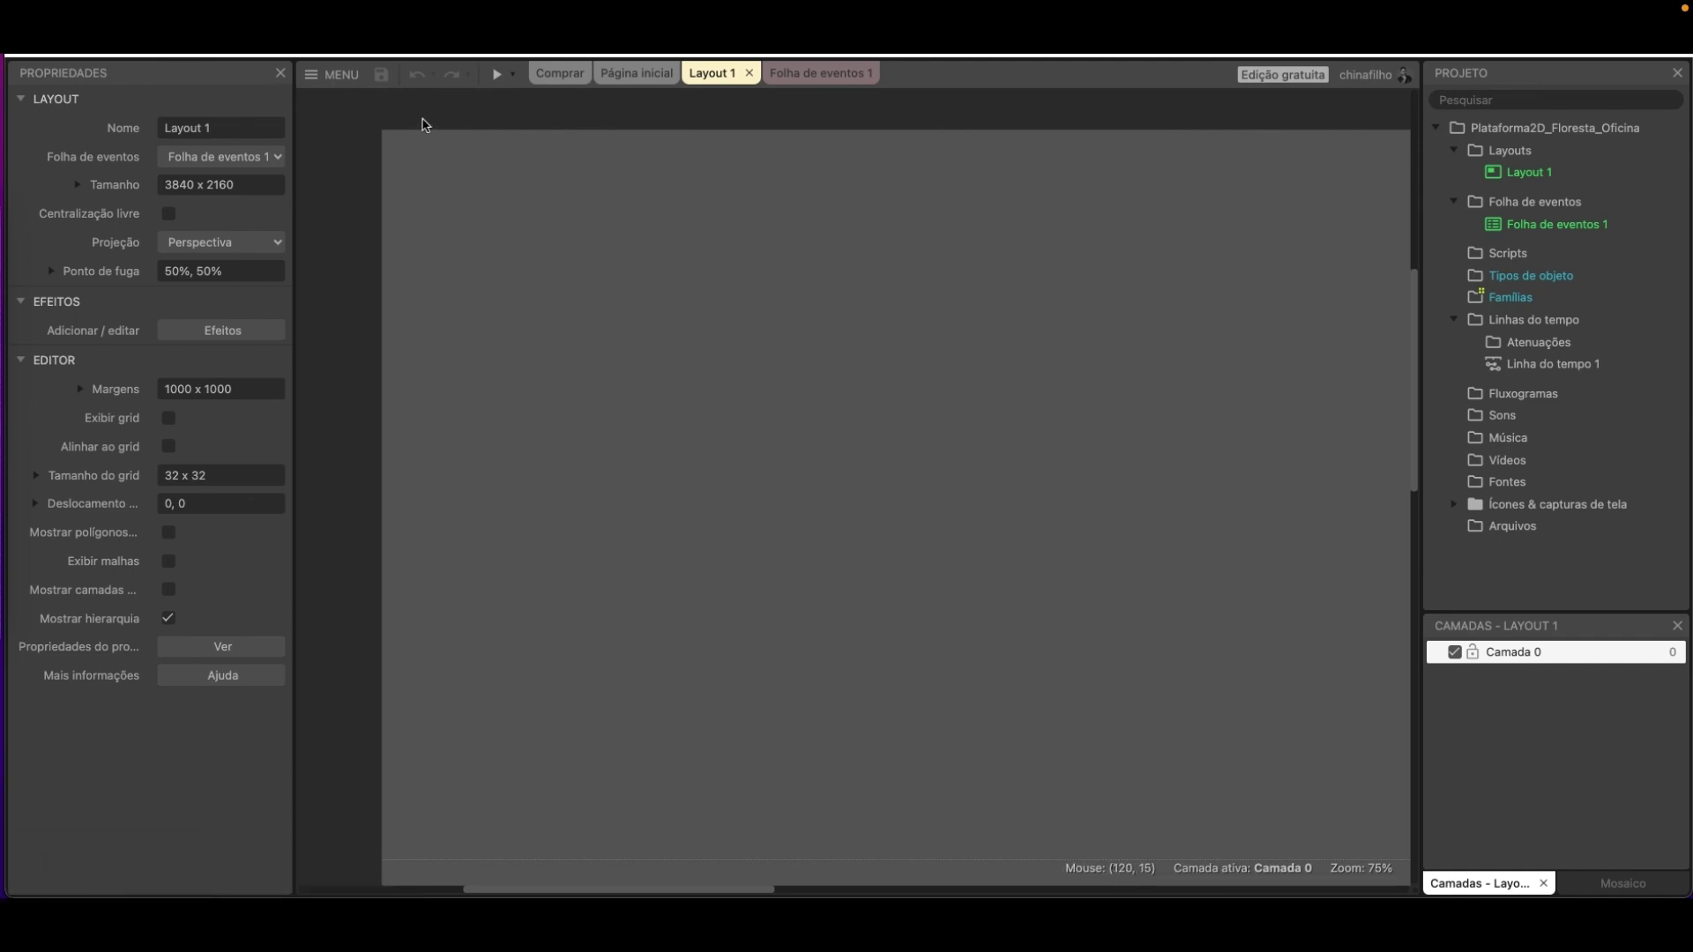
left_click(353, 86)
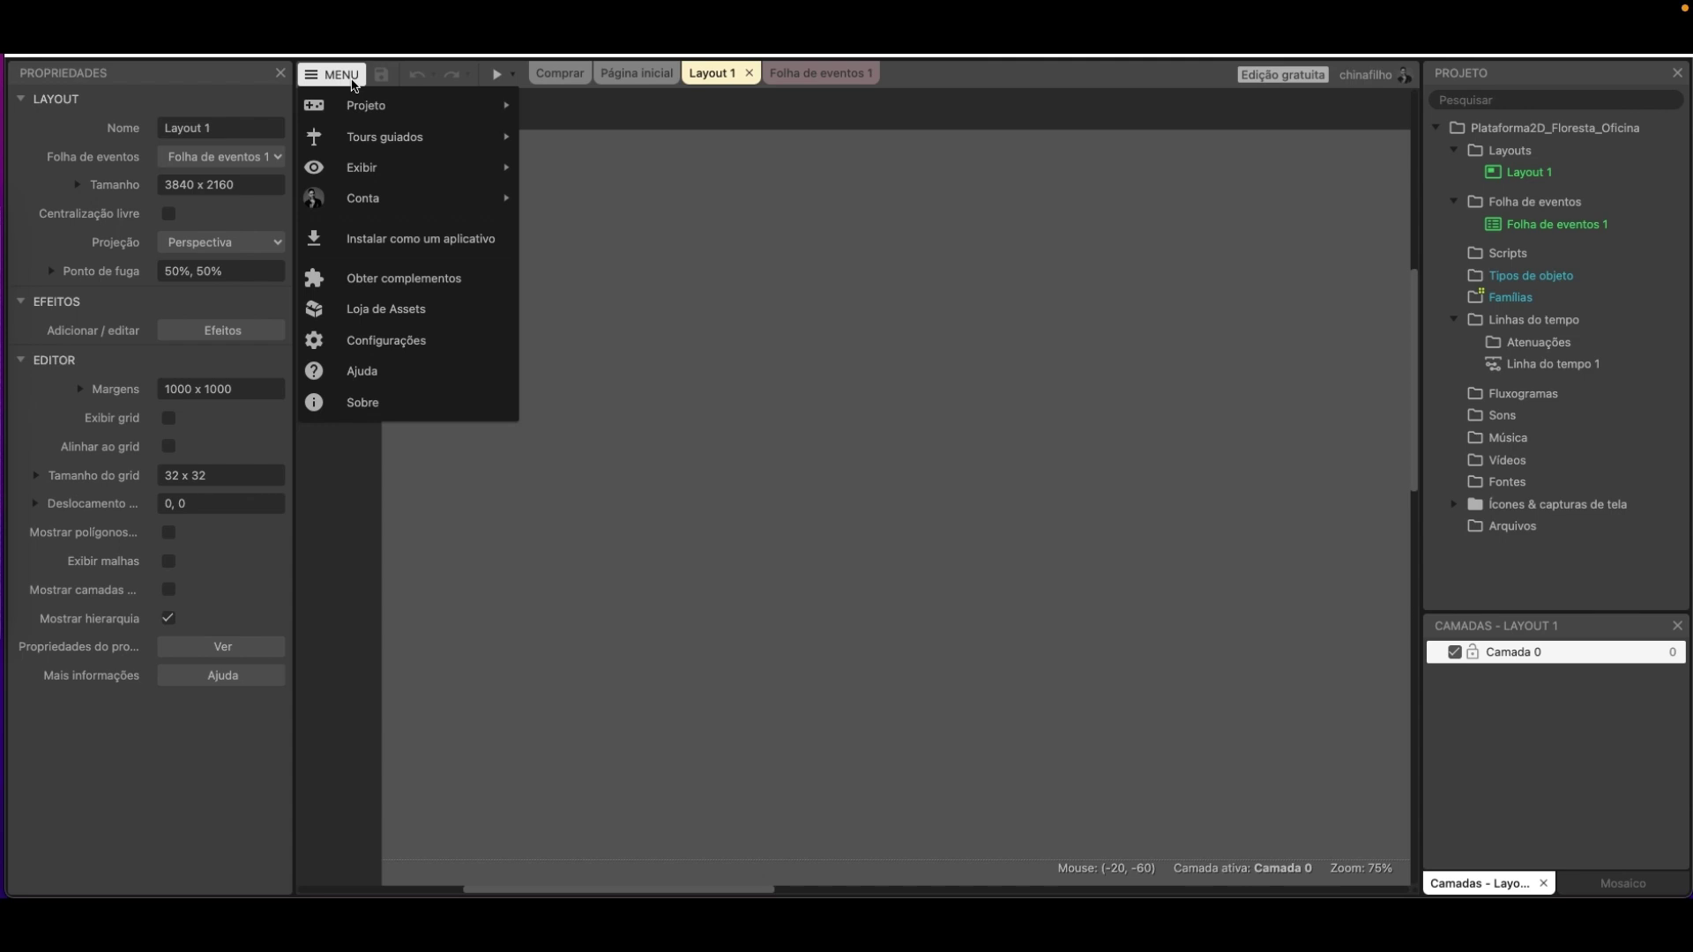
mouse_move(372, 106)
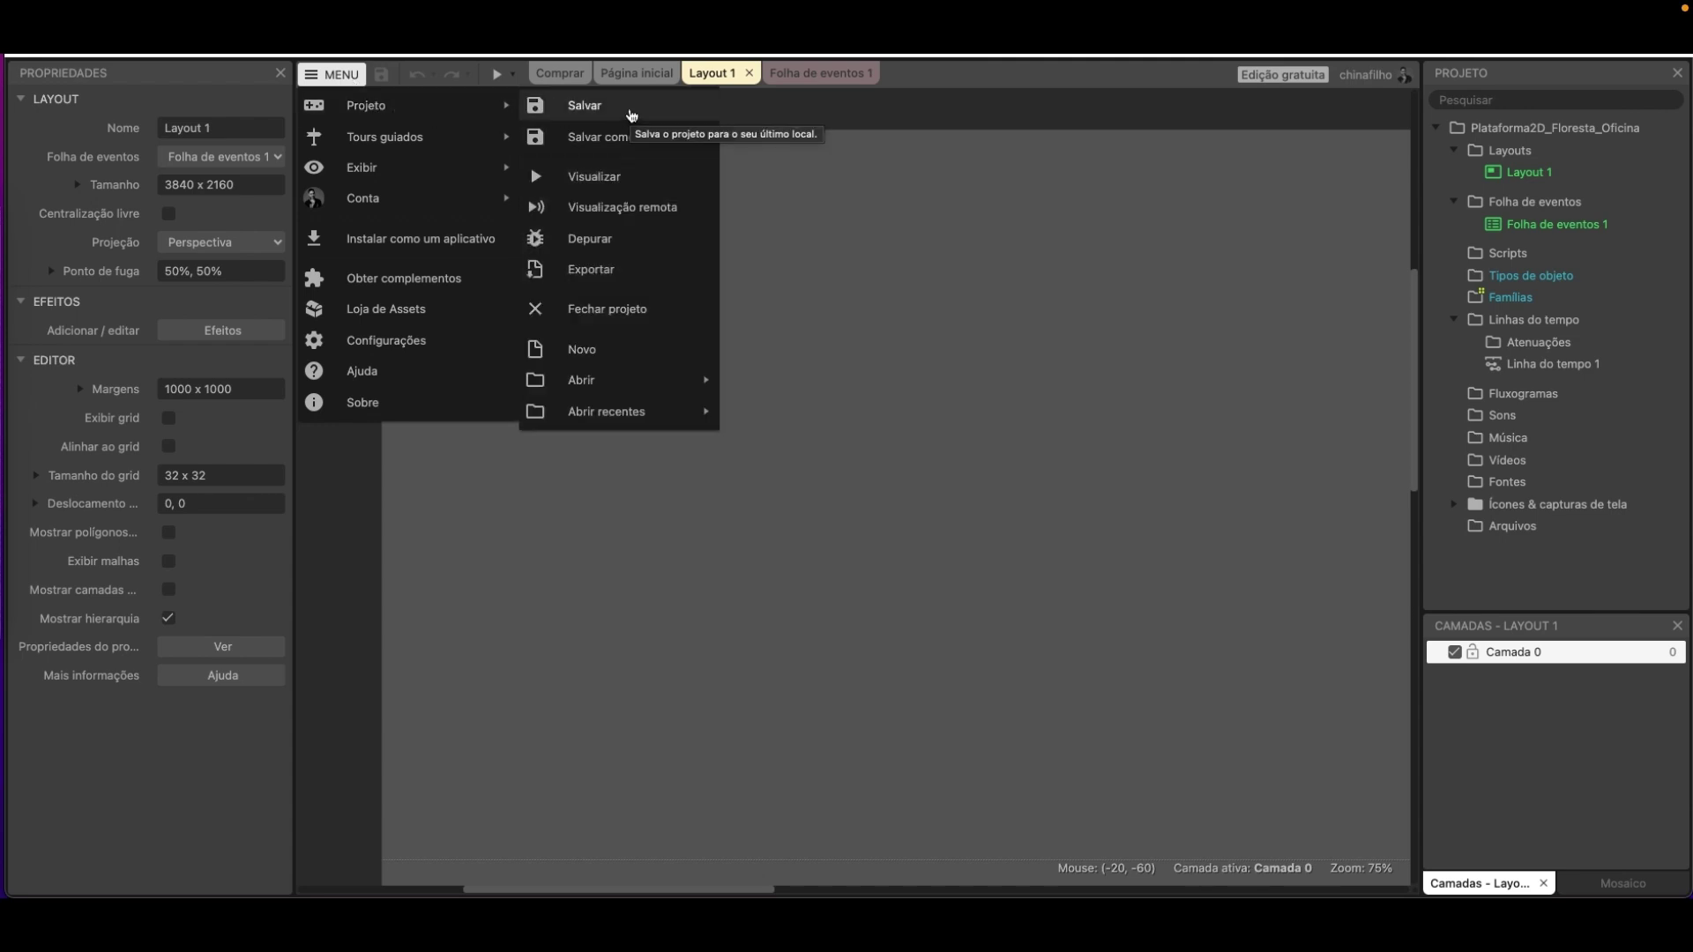
left_click(921, 256)
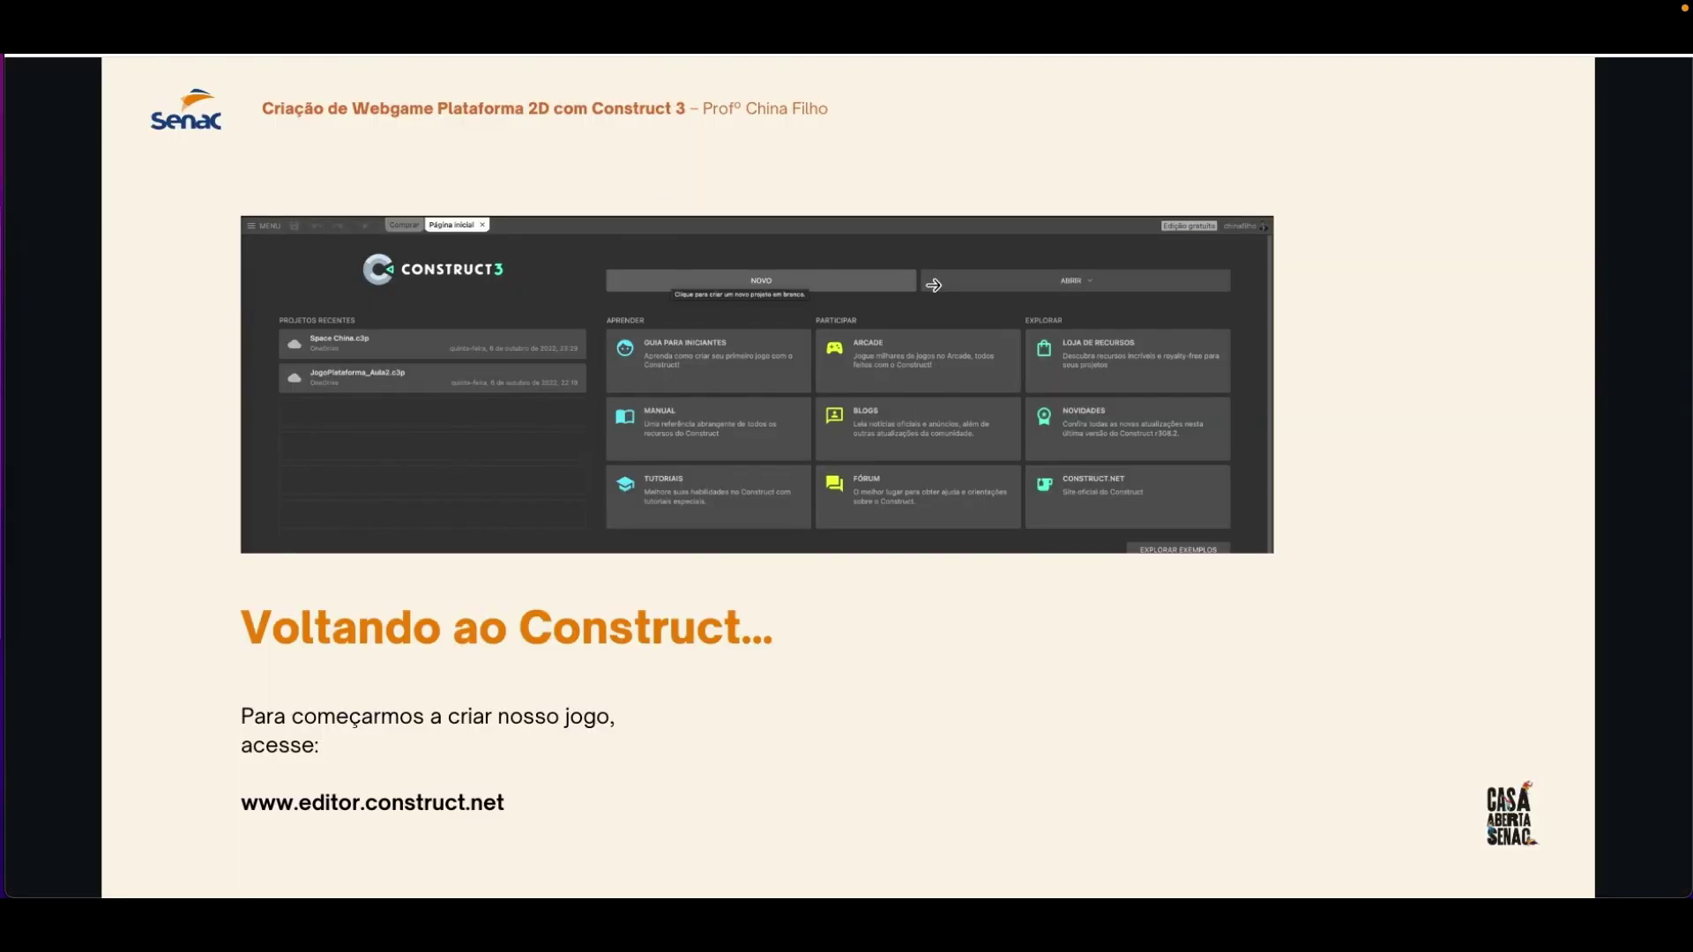
key("Right")
key("Right")
key("Left")
key("Left")
key("Right")
key("Right")
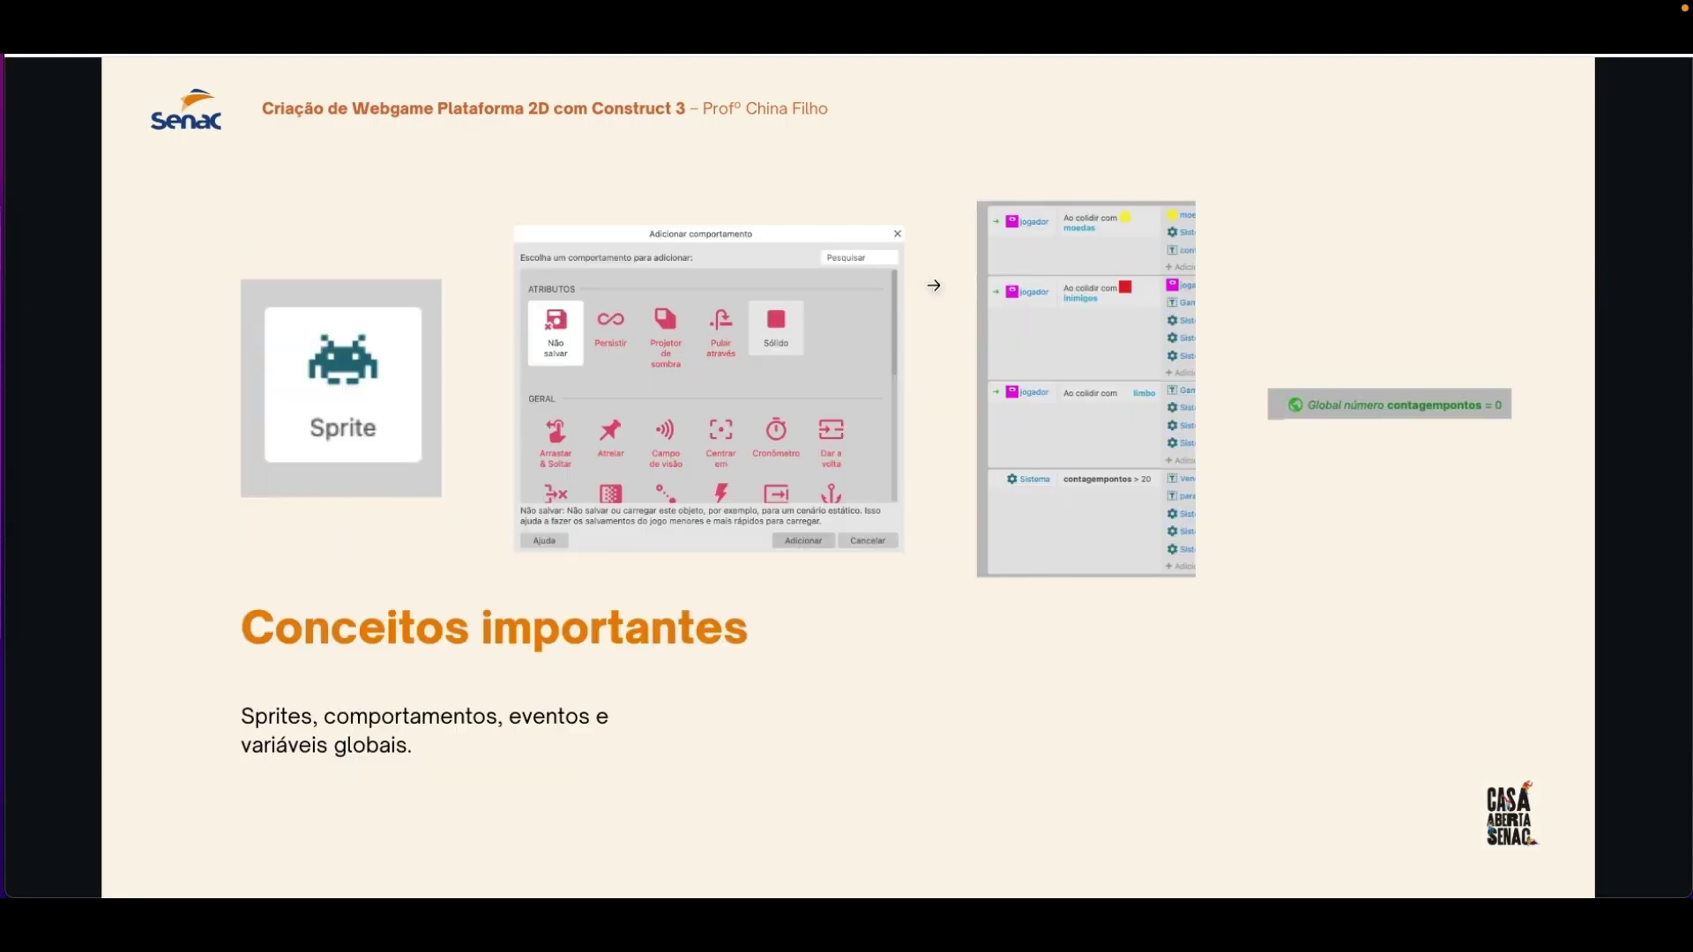
key("Right")
key("Right")
key("Right")
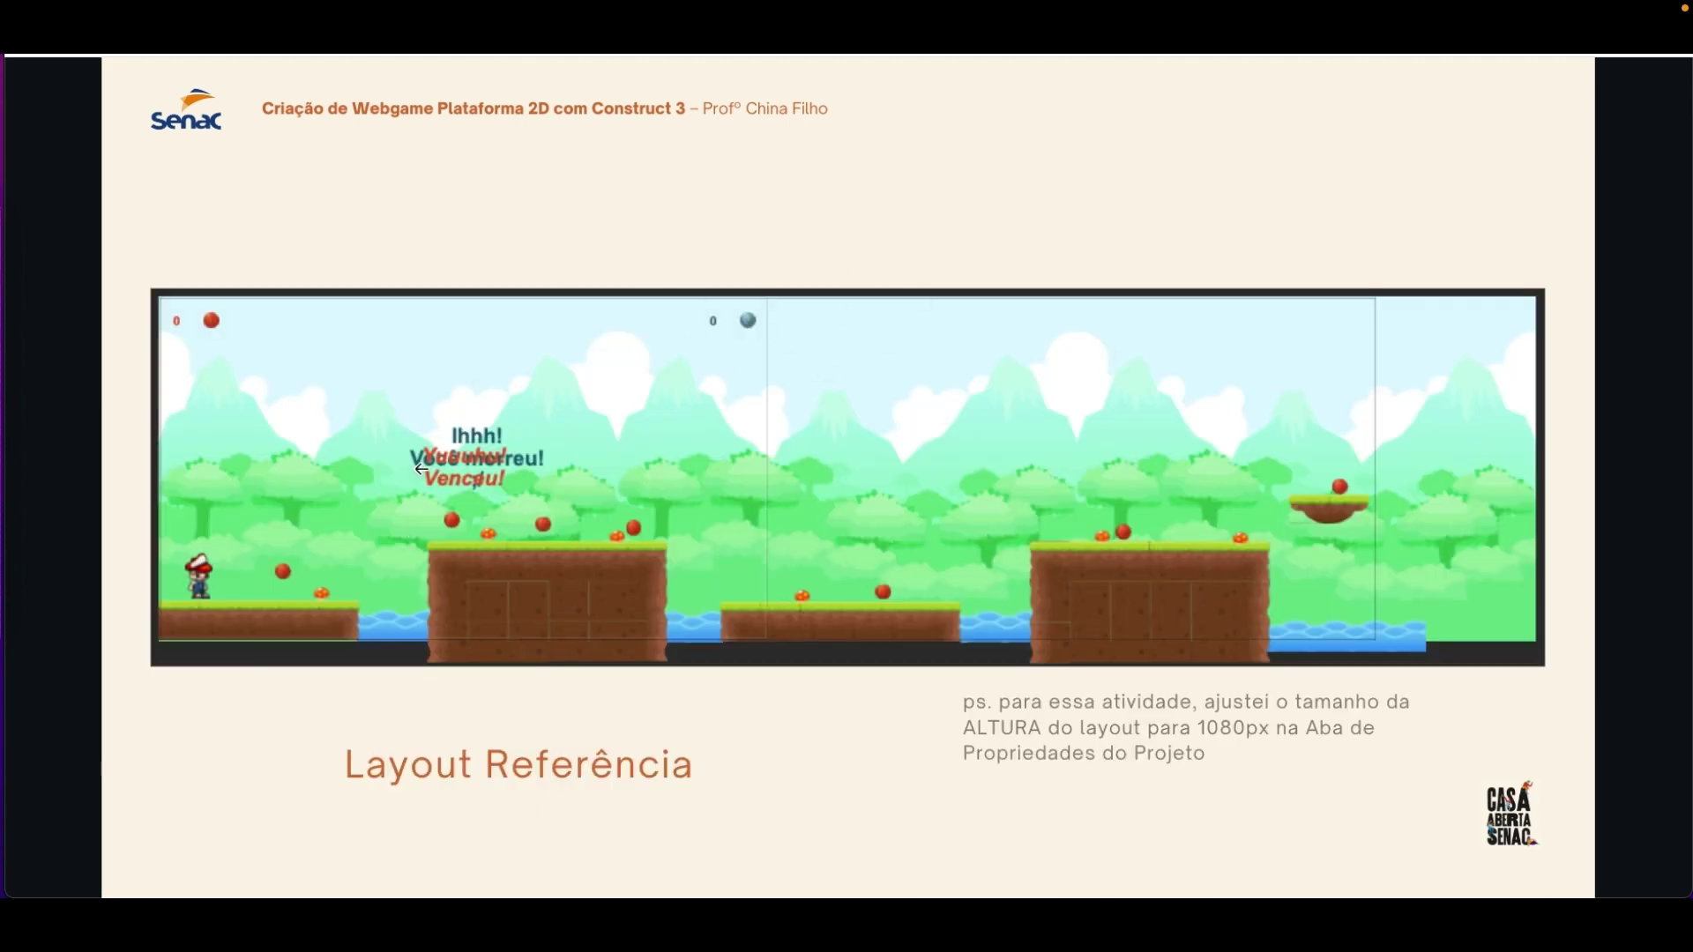
key("Left")
key("Left")
key("Left")
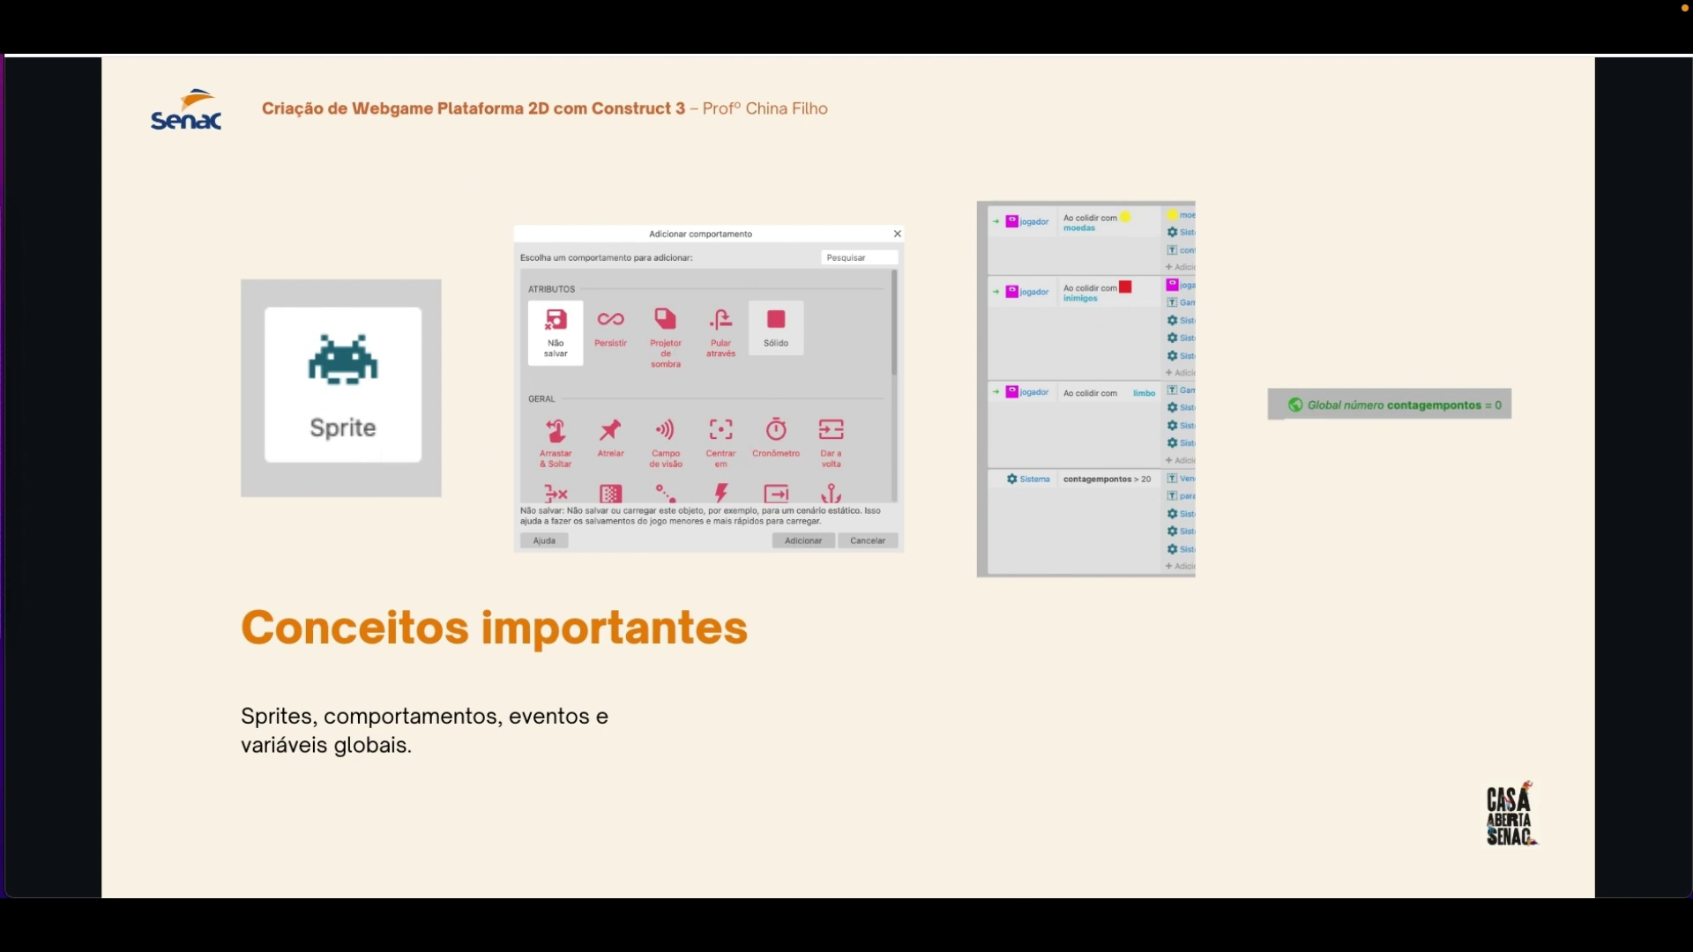
Switch to Construct 3 and insert a Sprite object named bg near the upper-left area of Layout 1.
key("ctrl+Tab")
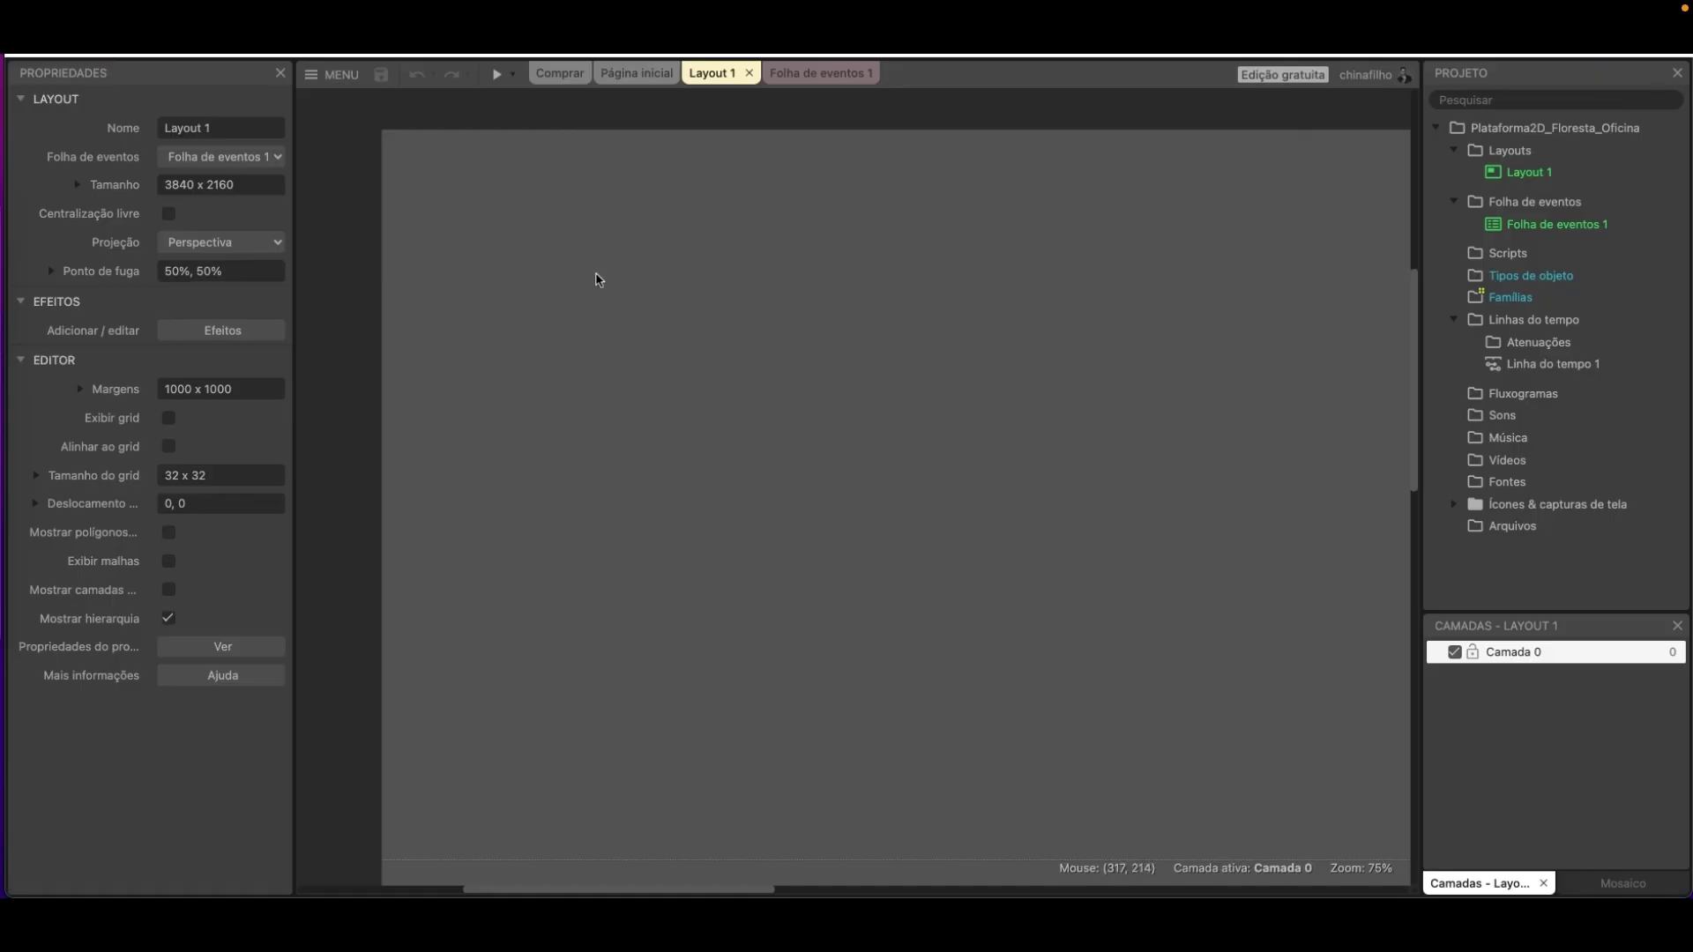
right_click(527, 312)
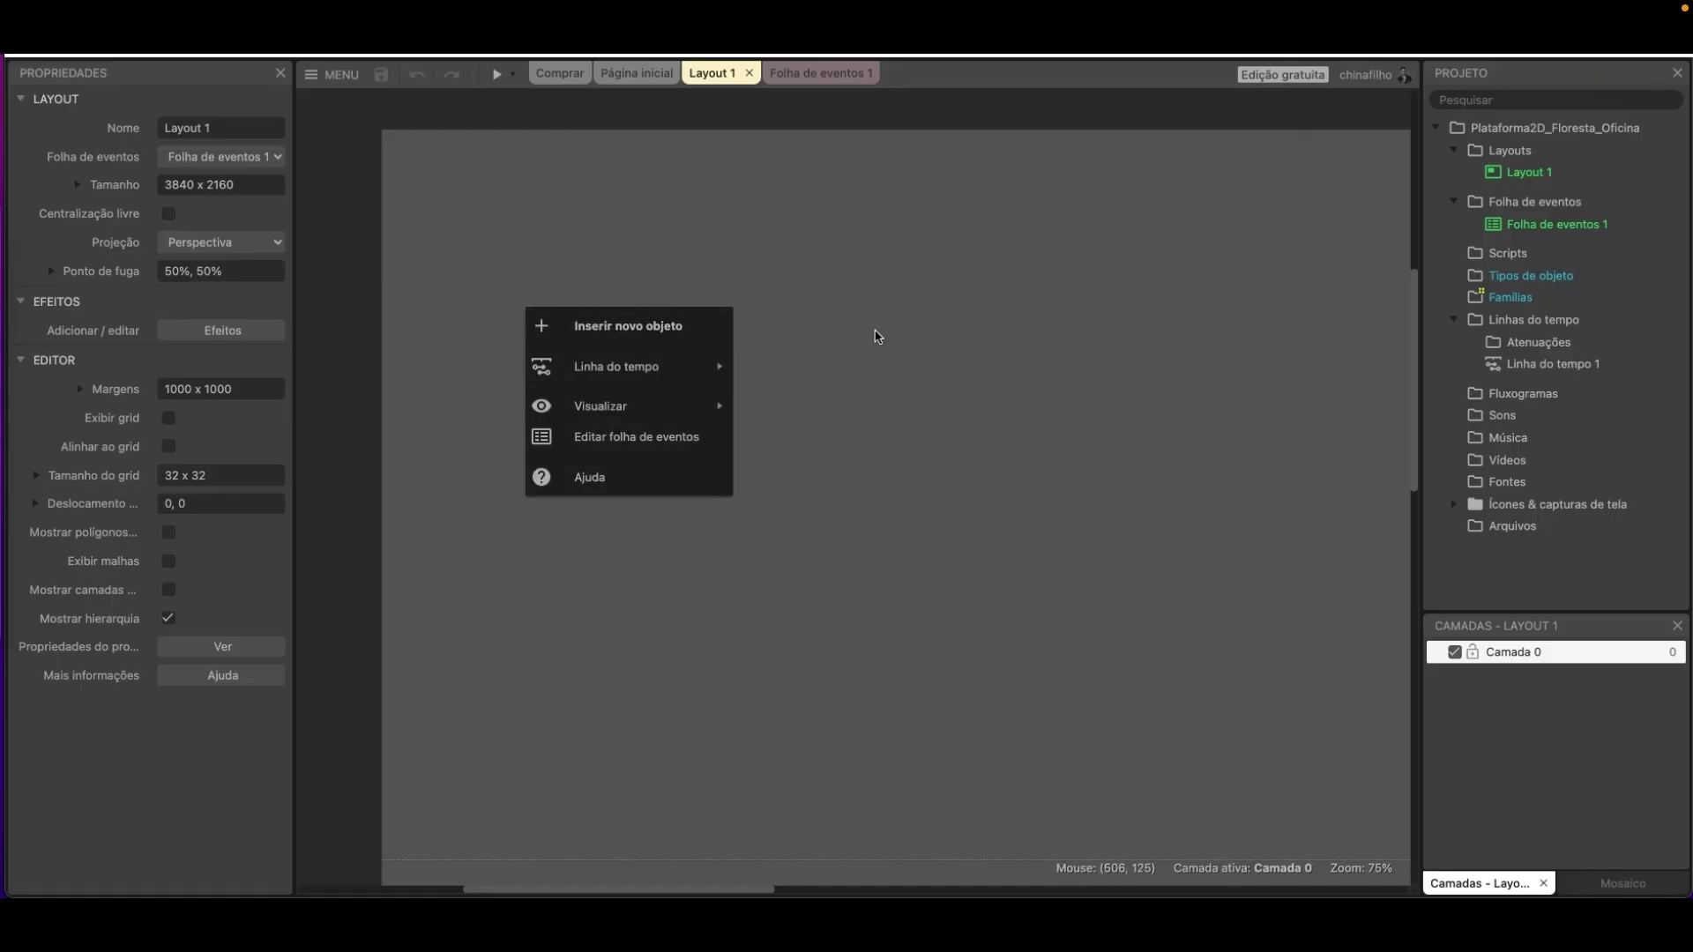
left_click(613, 327)
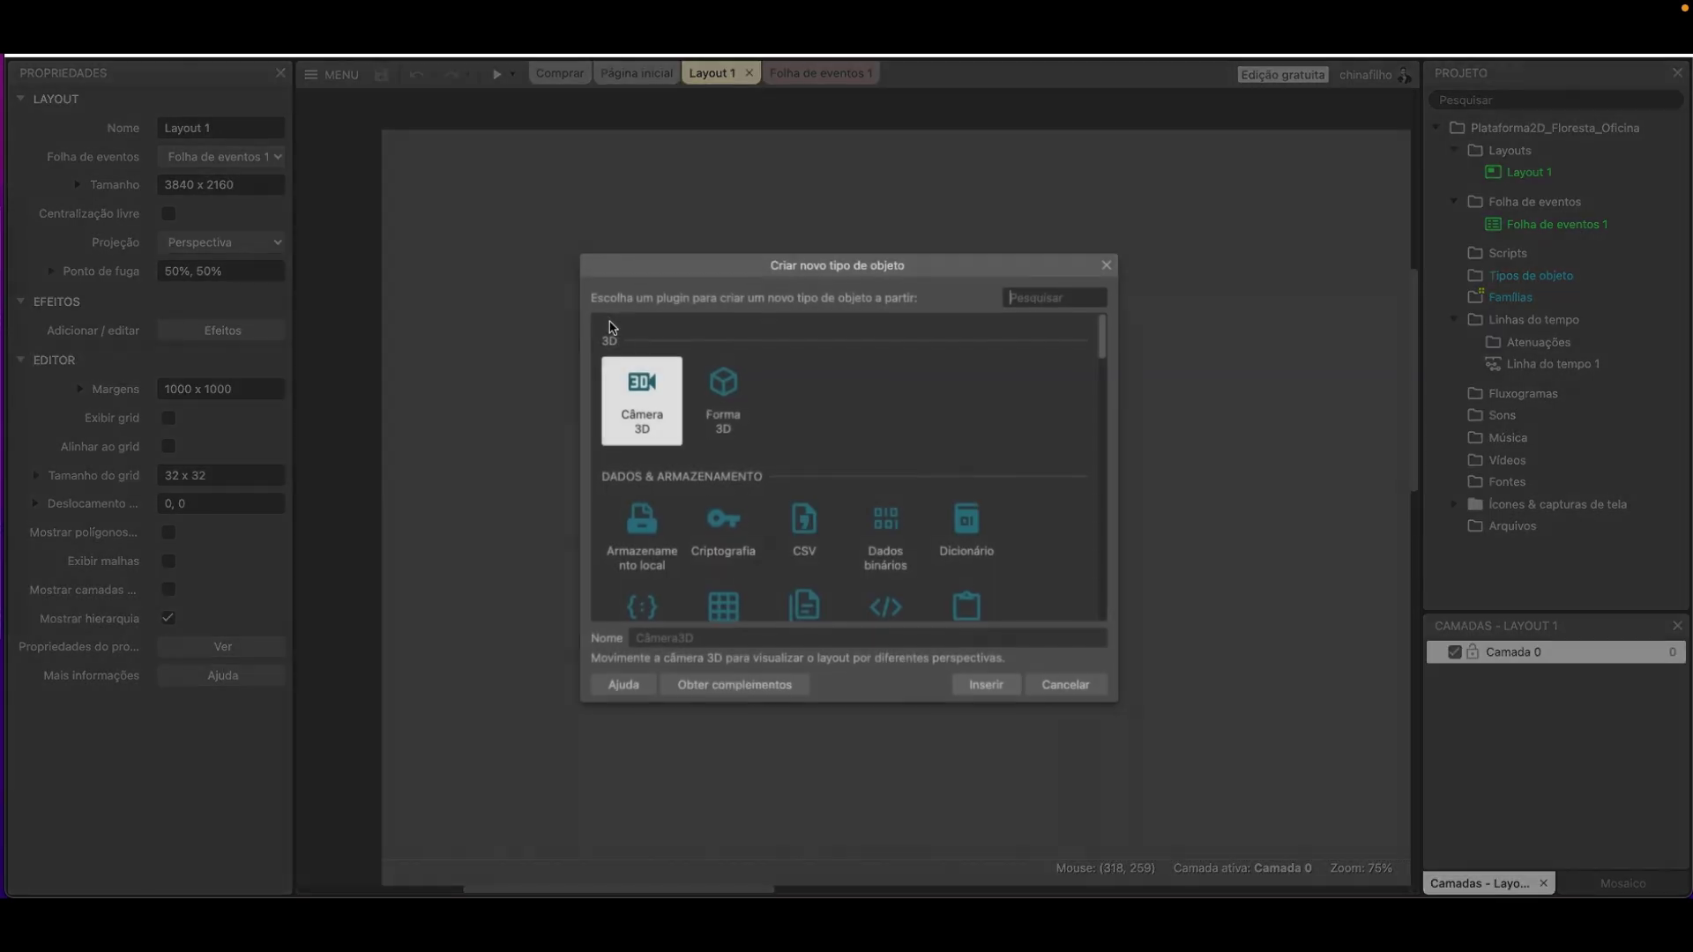
left_click(1045, 298)
type("sprite")
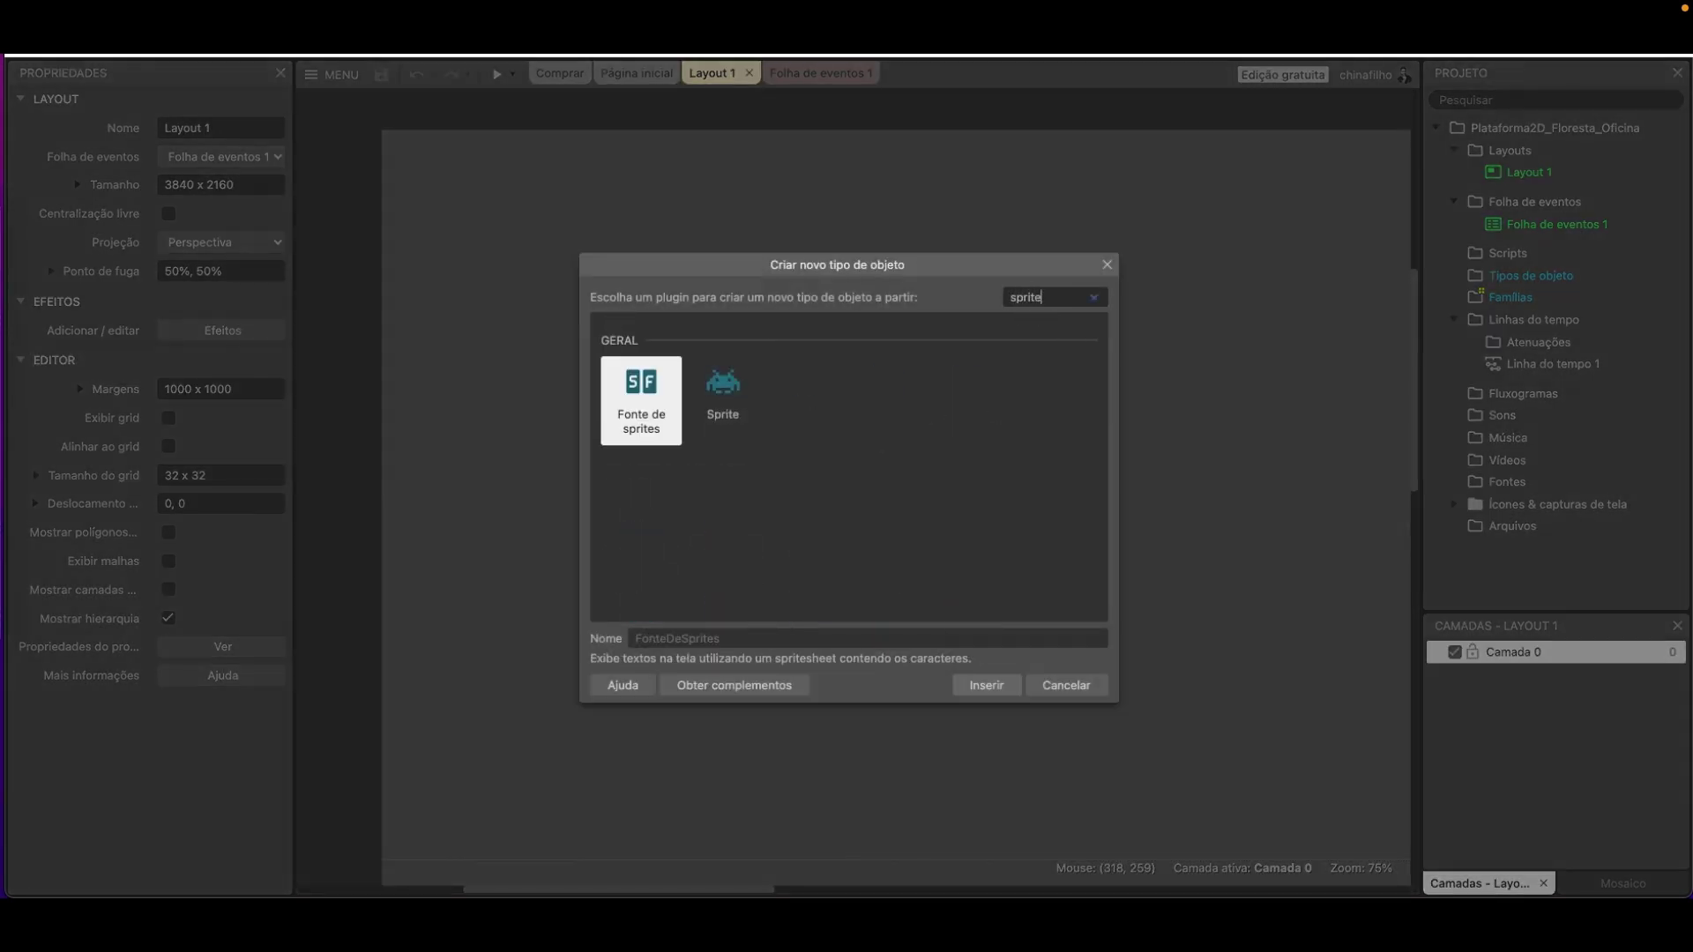
left_click(705, 399)
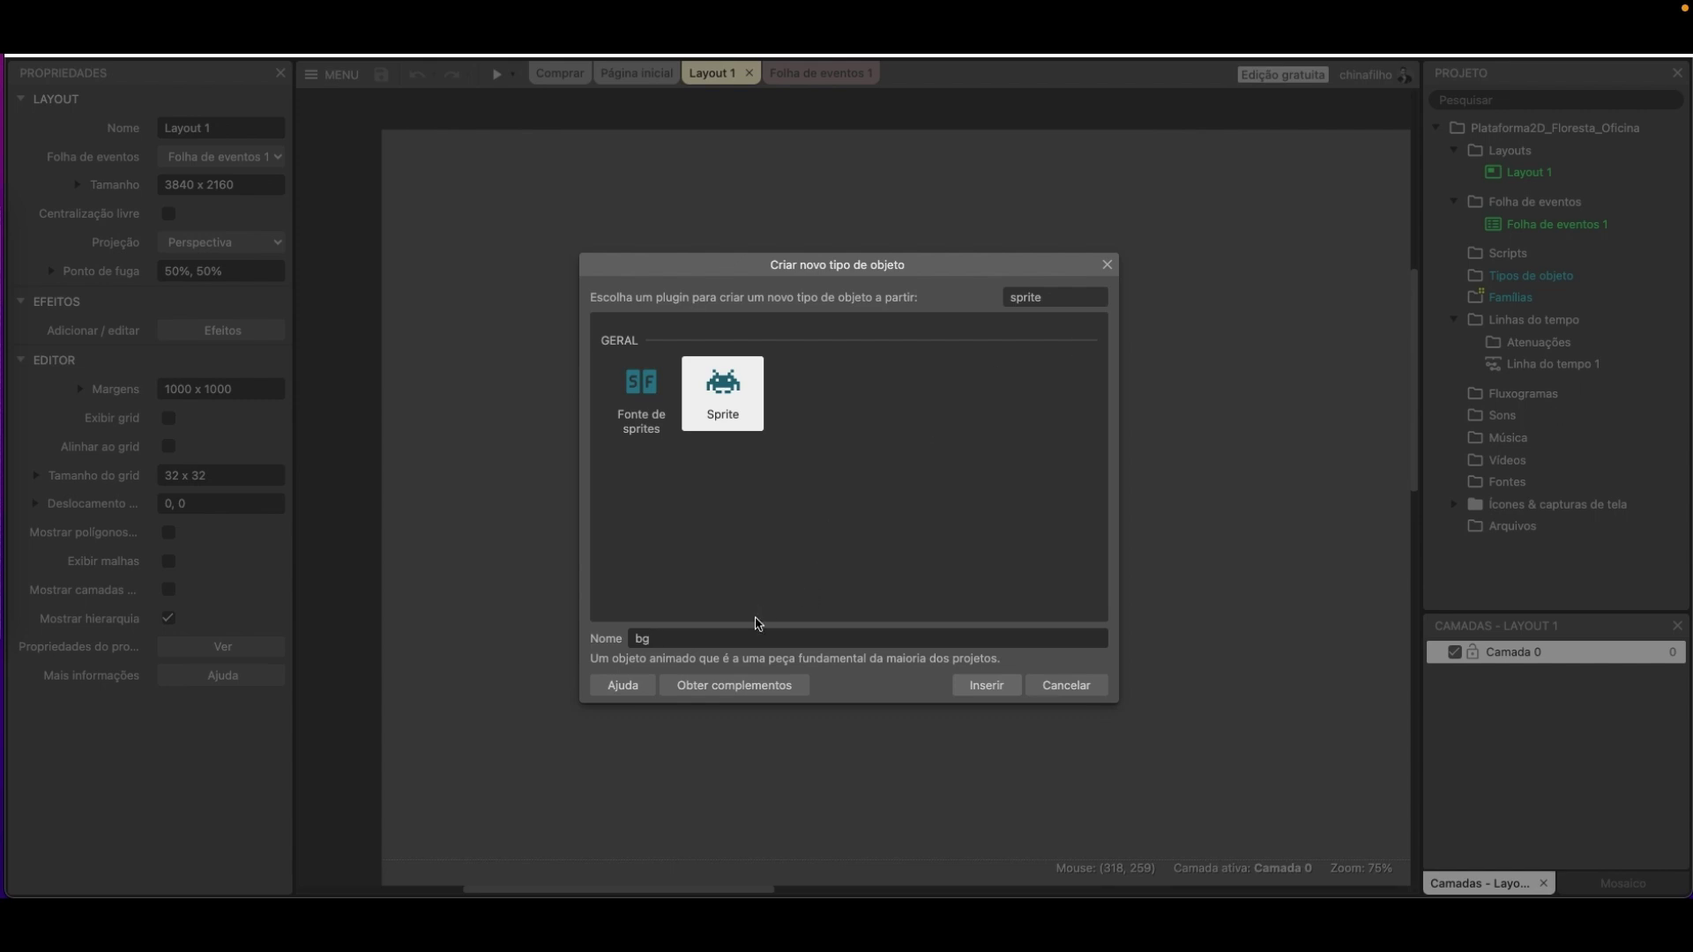
left_click(985, 687)
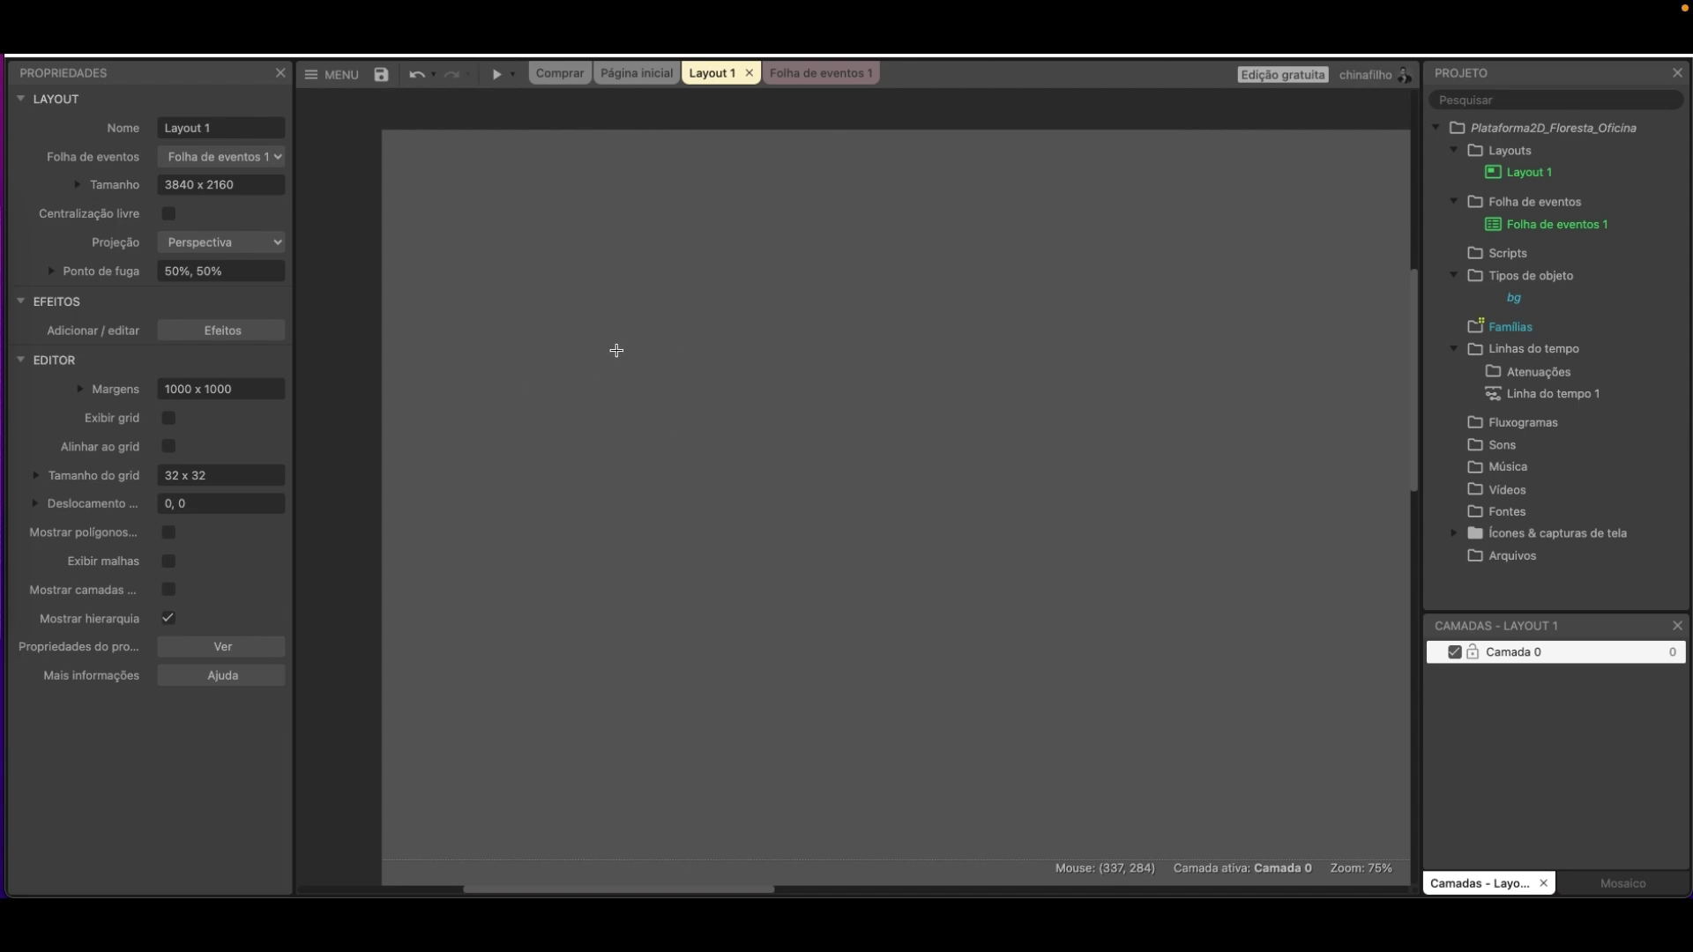
left_click(529, 267)
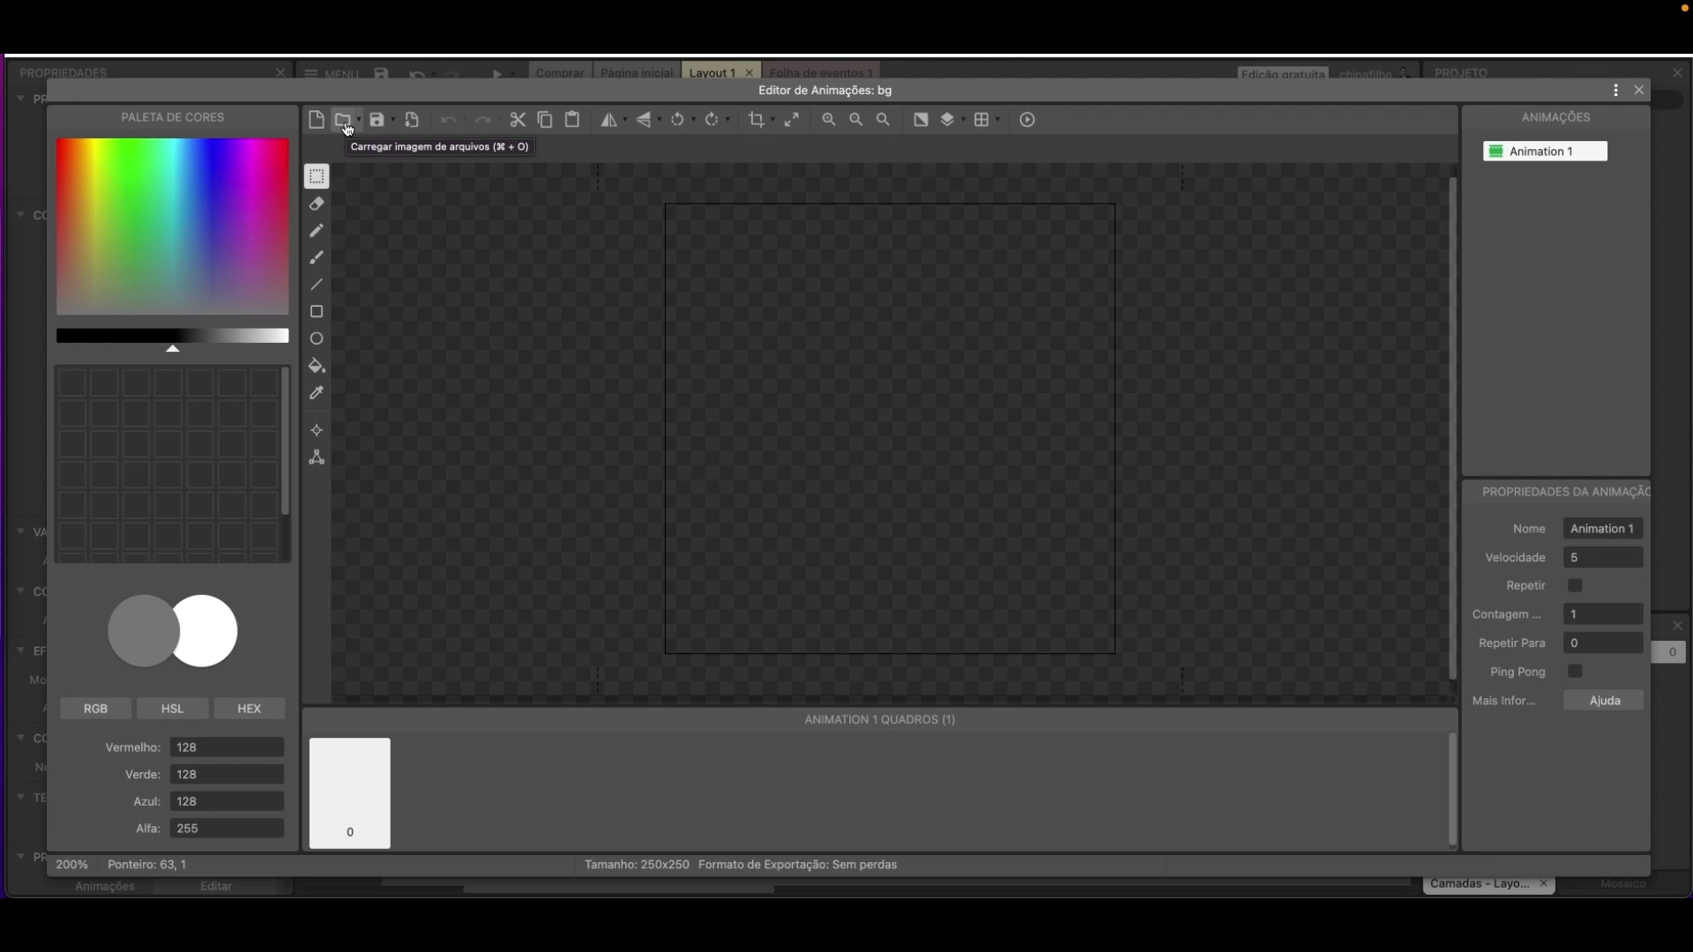
Start loading an image from file for the bg sprite and go to the Cenário folder inside Assets/Assets.
left_click(348, 129)
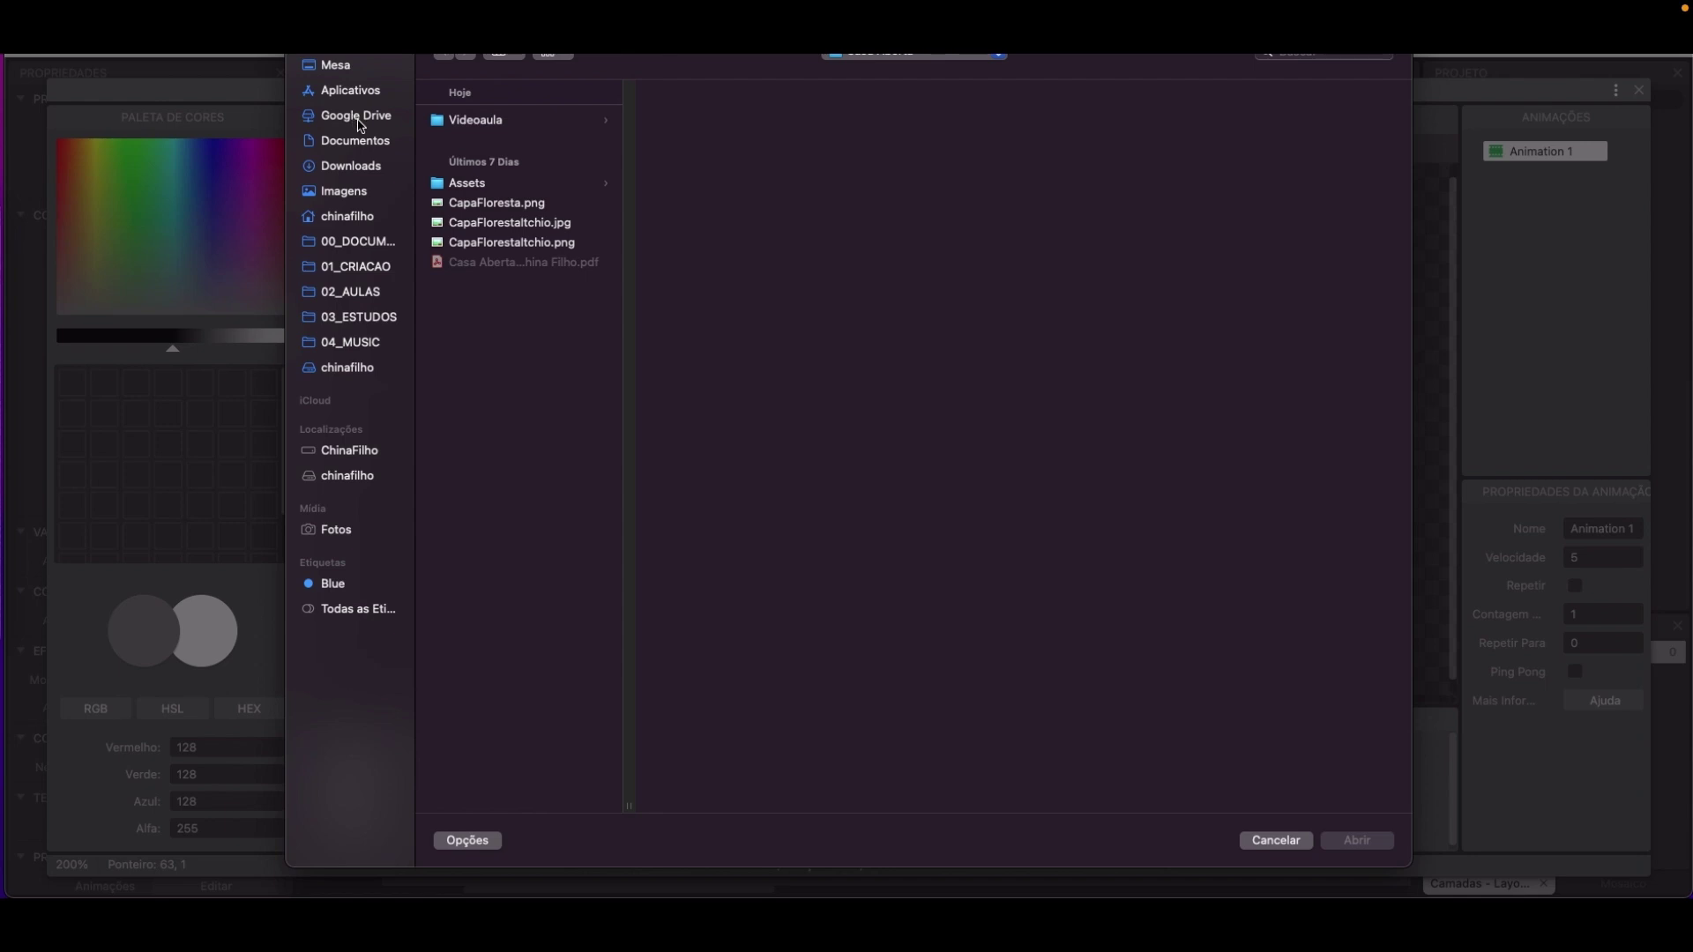
left_click(518, 185)
left_click(749, 120)
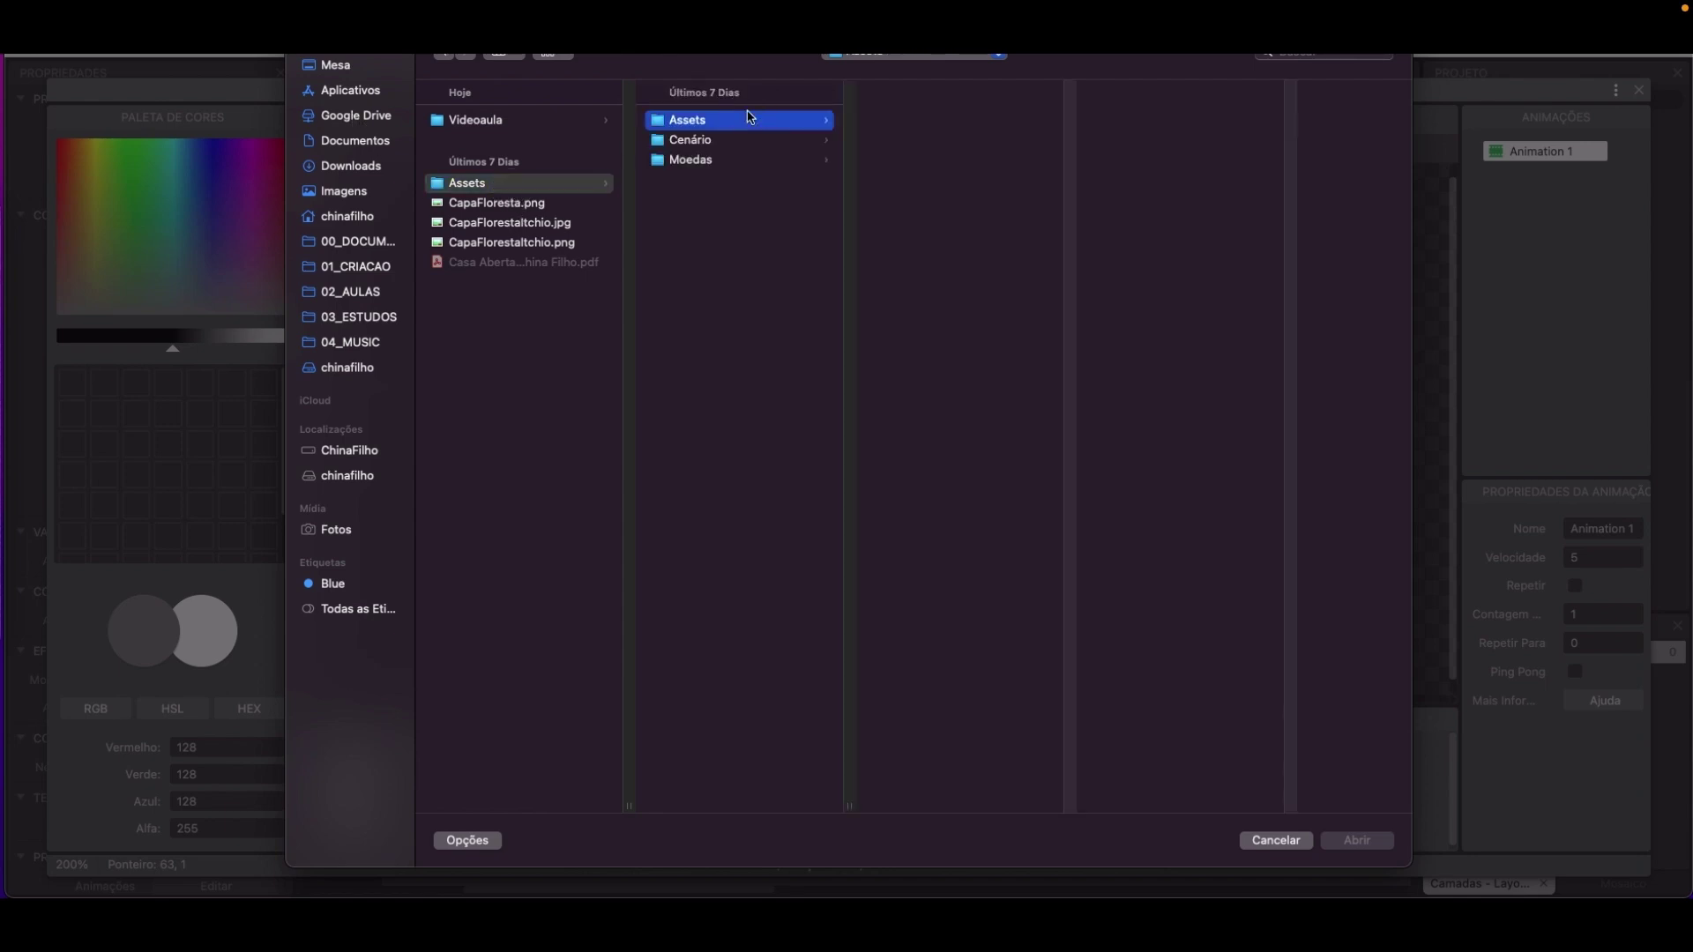
left_click(965, 123)
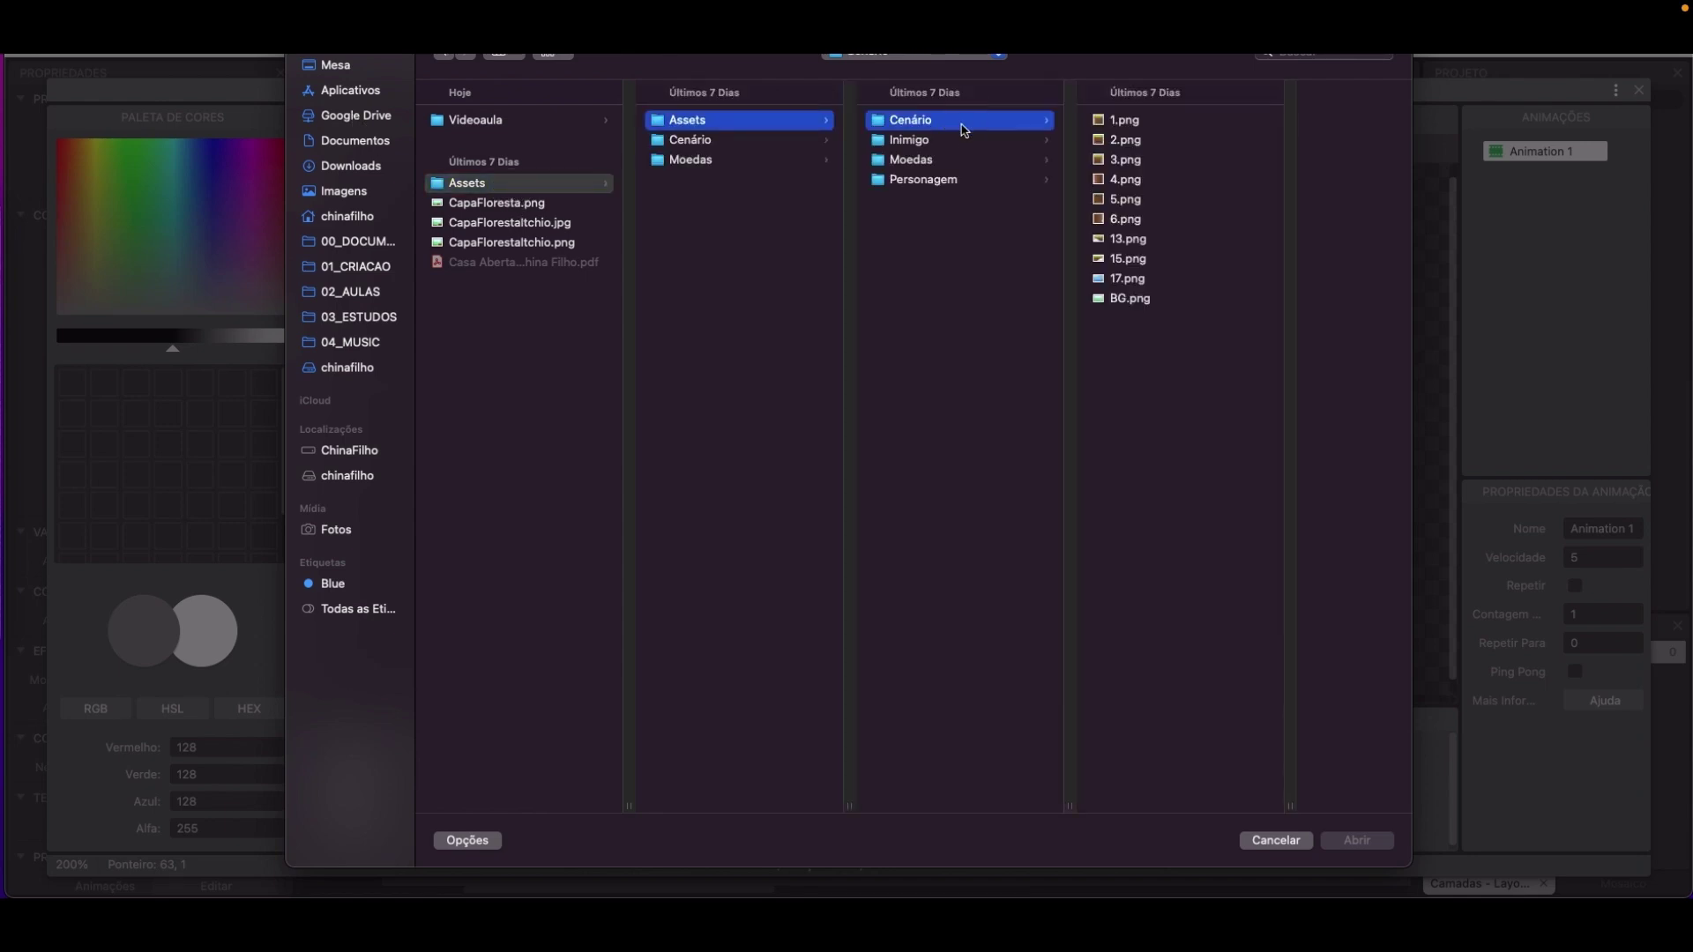
Preview the numbered terrain tile images, 1.png to 6.png, in the Cenário folder.
left_click(1140, 123)
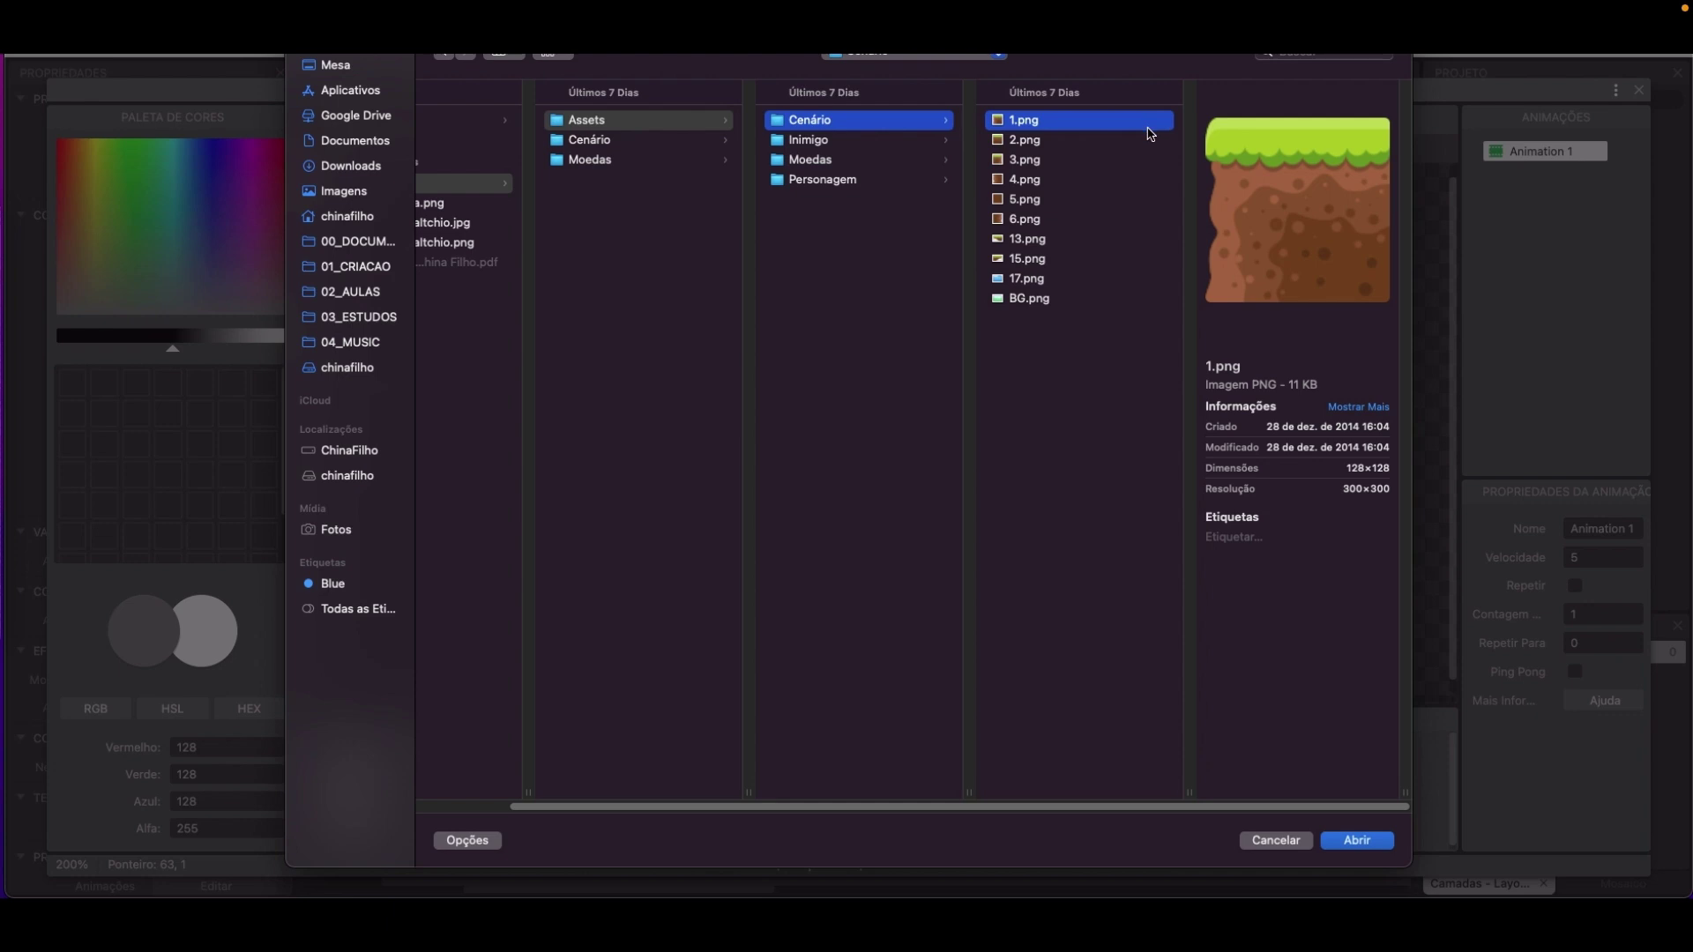
left_click(1027, 146)
left_click(1033, 162)
left_click(1041, 182)
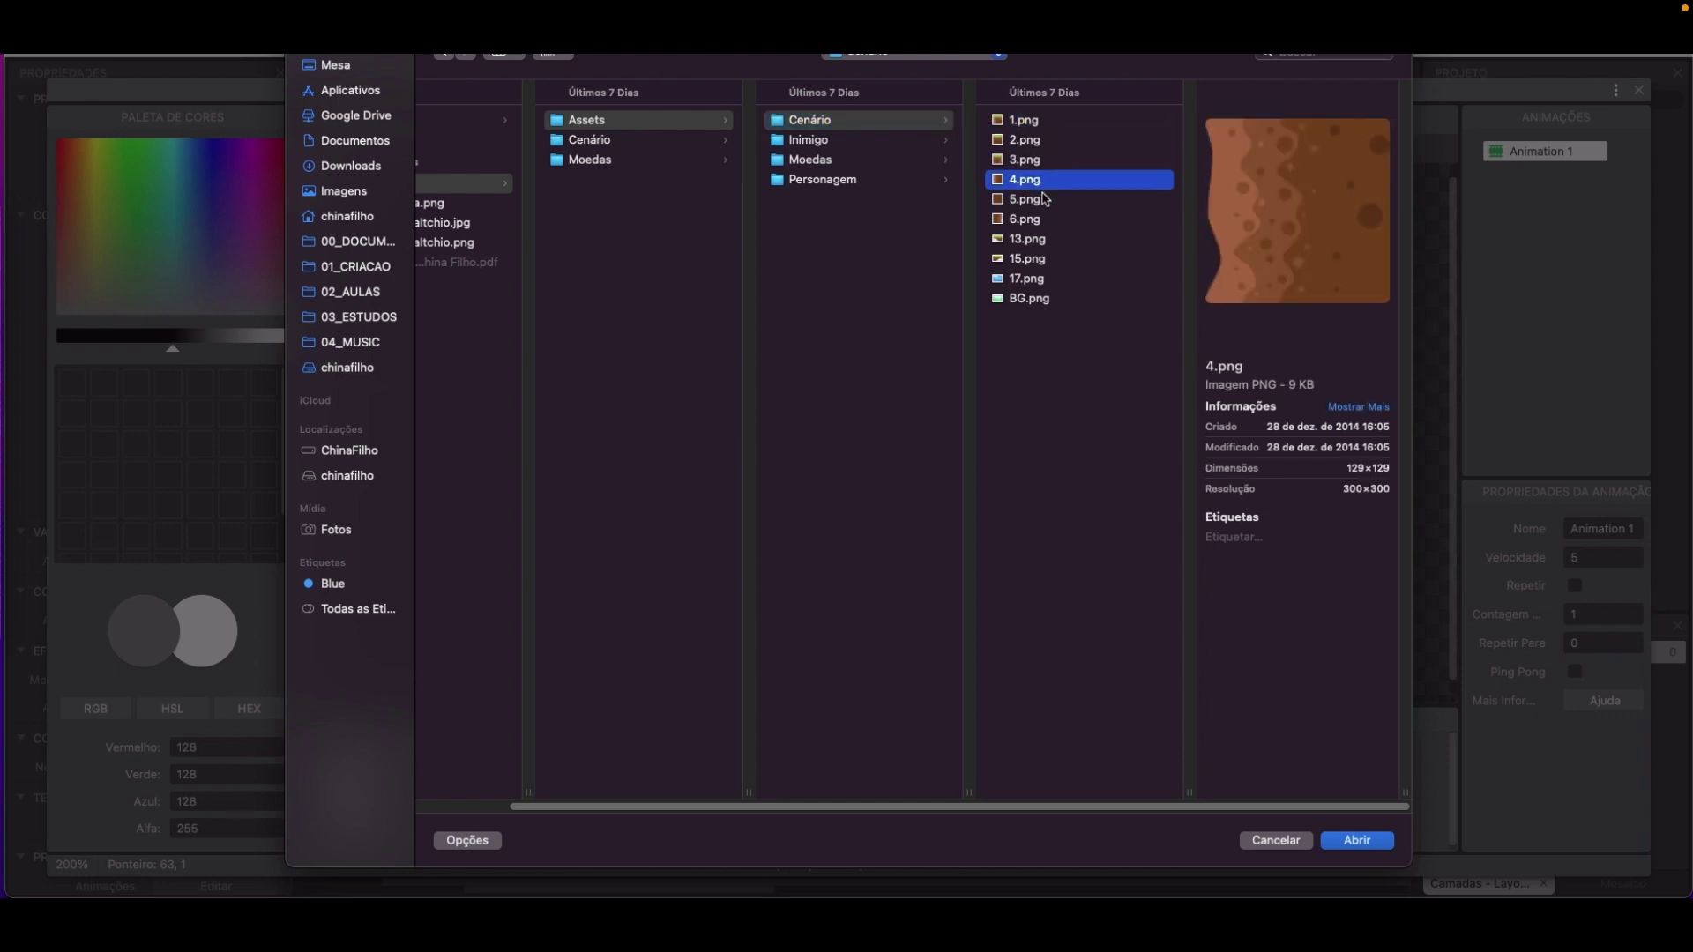
left_click(1044, 200)
left_click(1048, 219)
left_click(1034, 129)
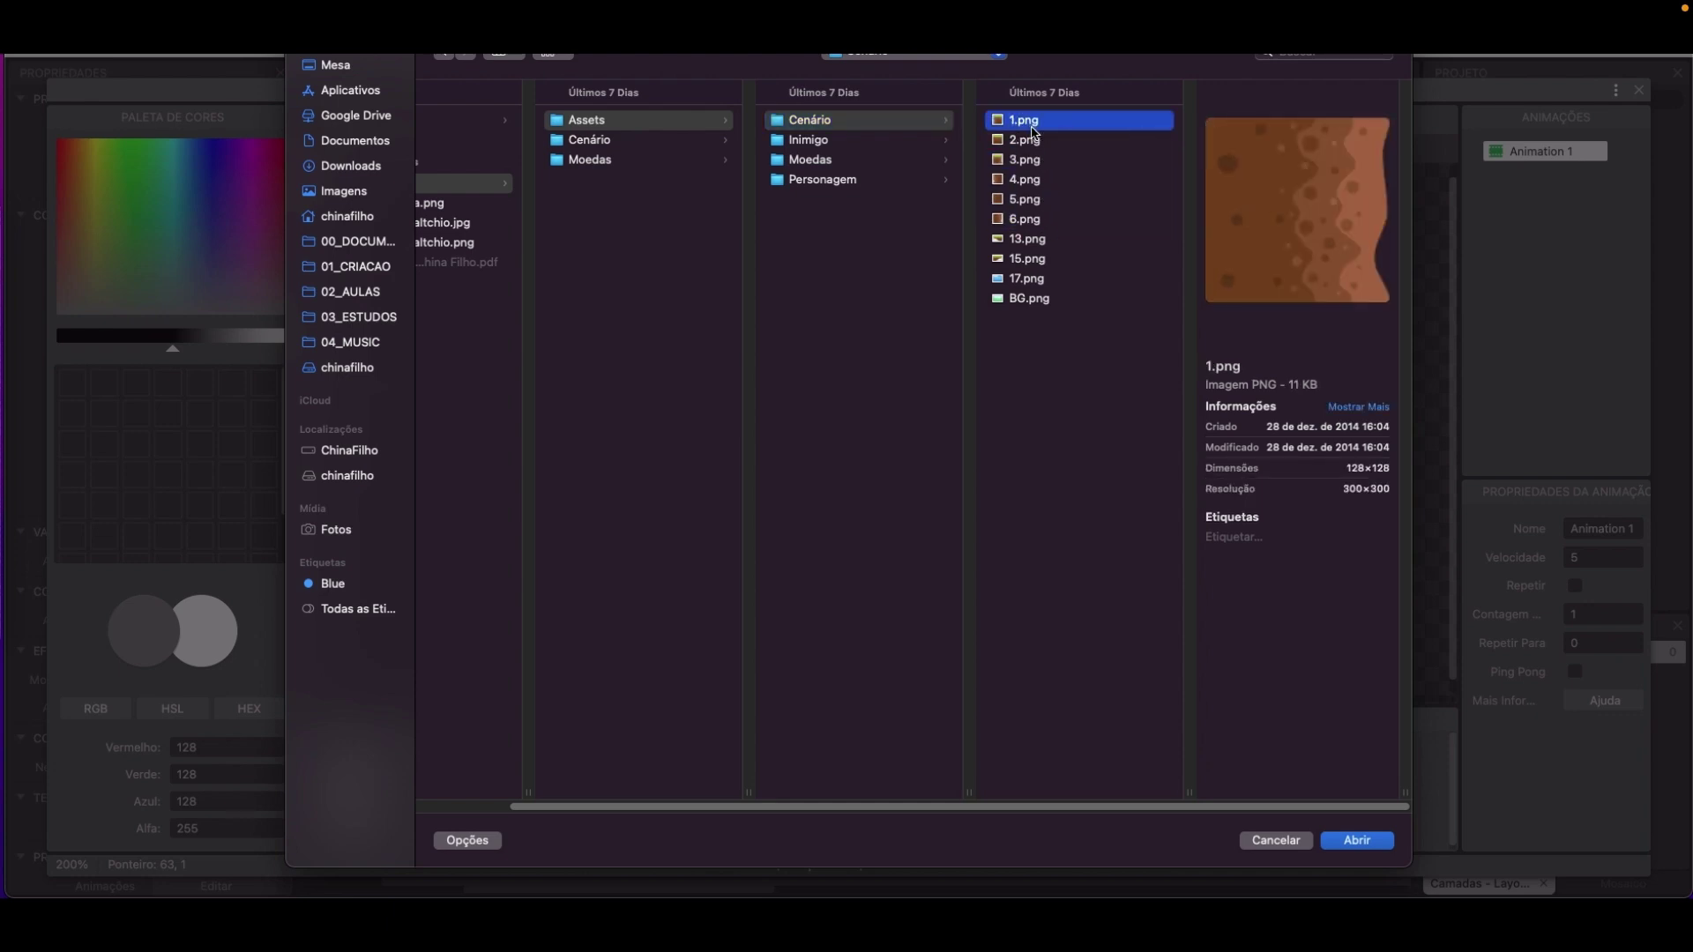
Load BG.png as the bg sprite's image, crop it, and close the animation editor.
left_click(1049, 302)
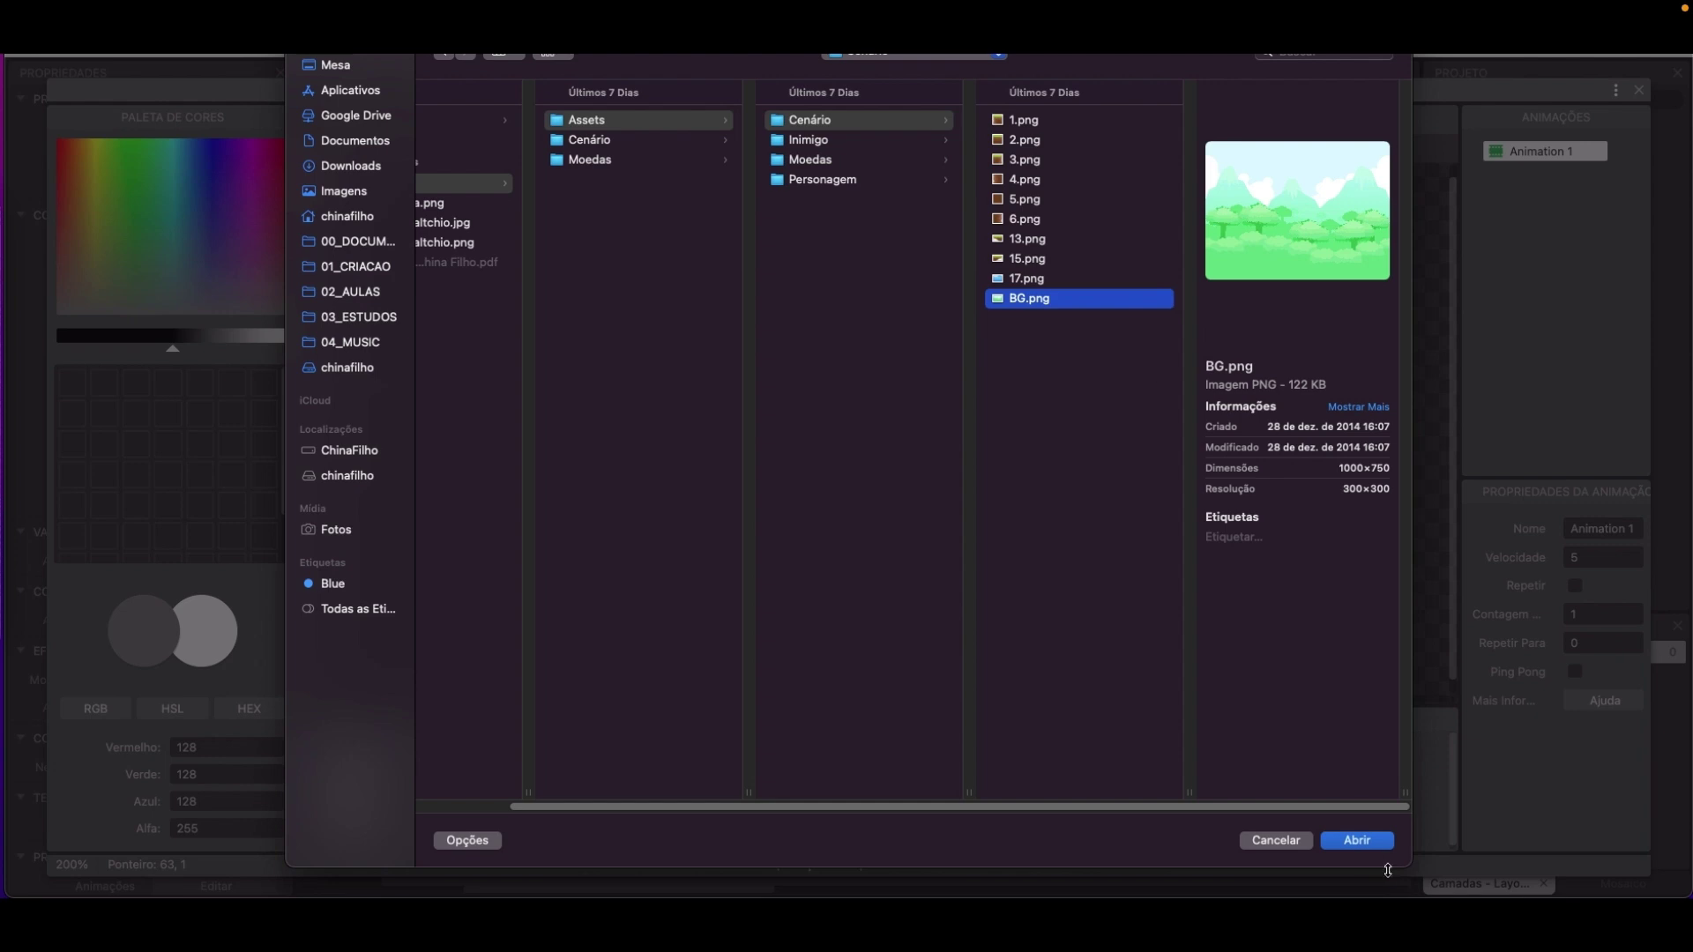
left_click(1357, 840)
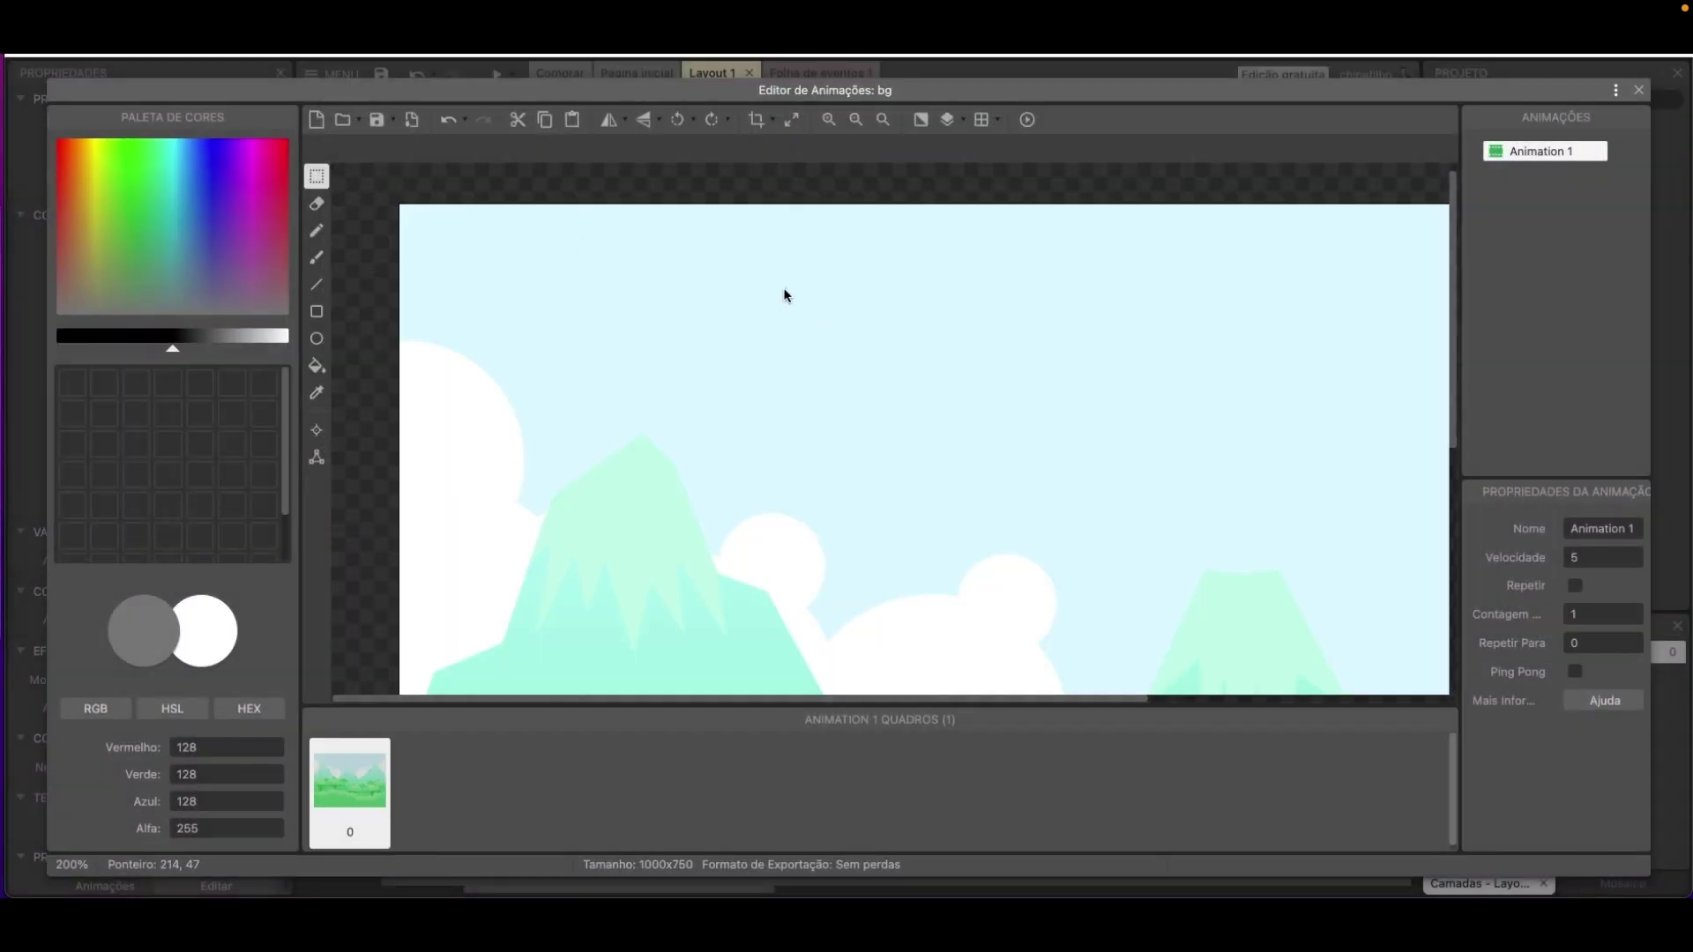
scroll(786, 296, "down", 2, "ctrl")
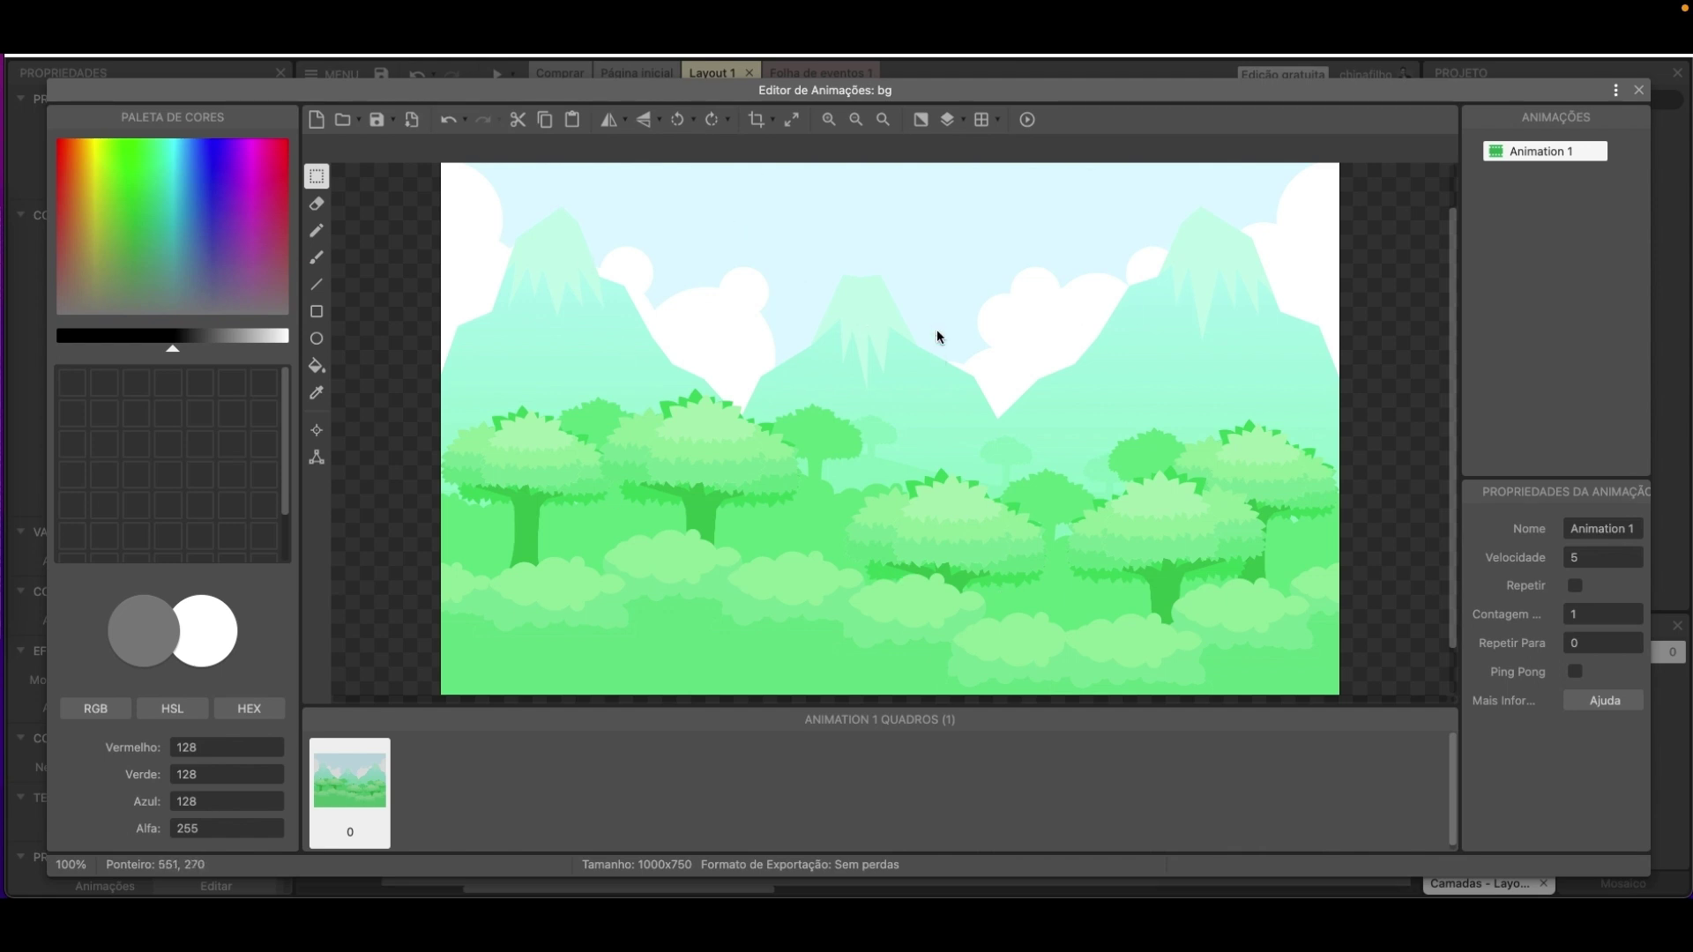
left_click(760, 130)
left_click(1639, 91)
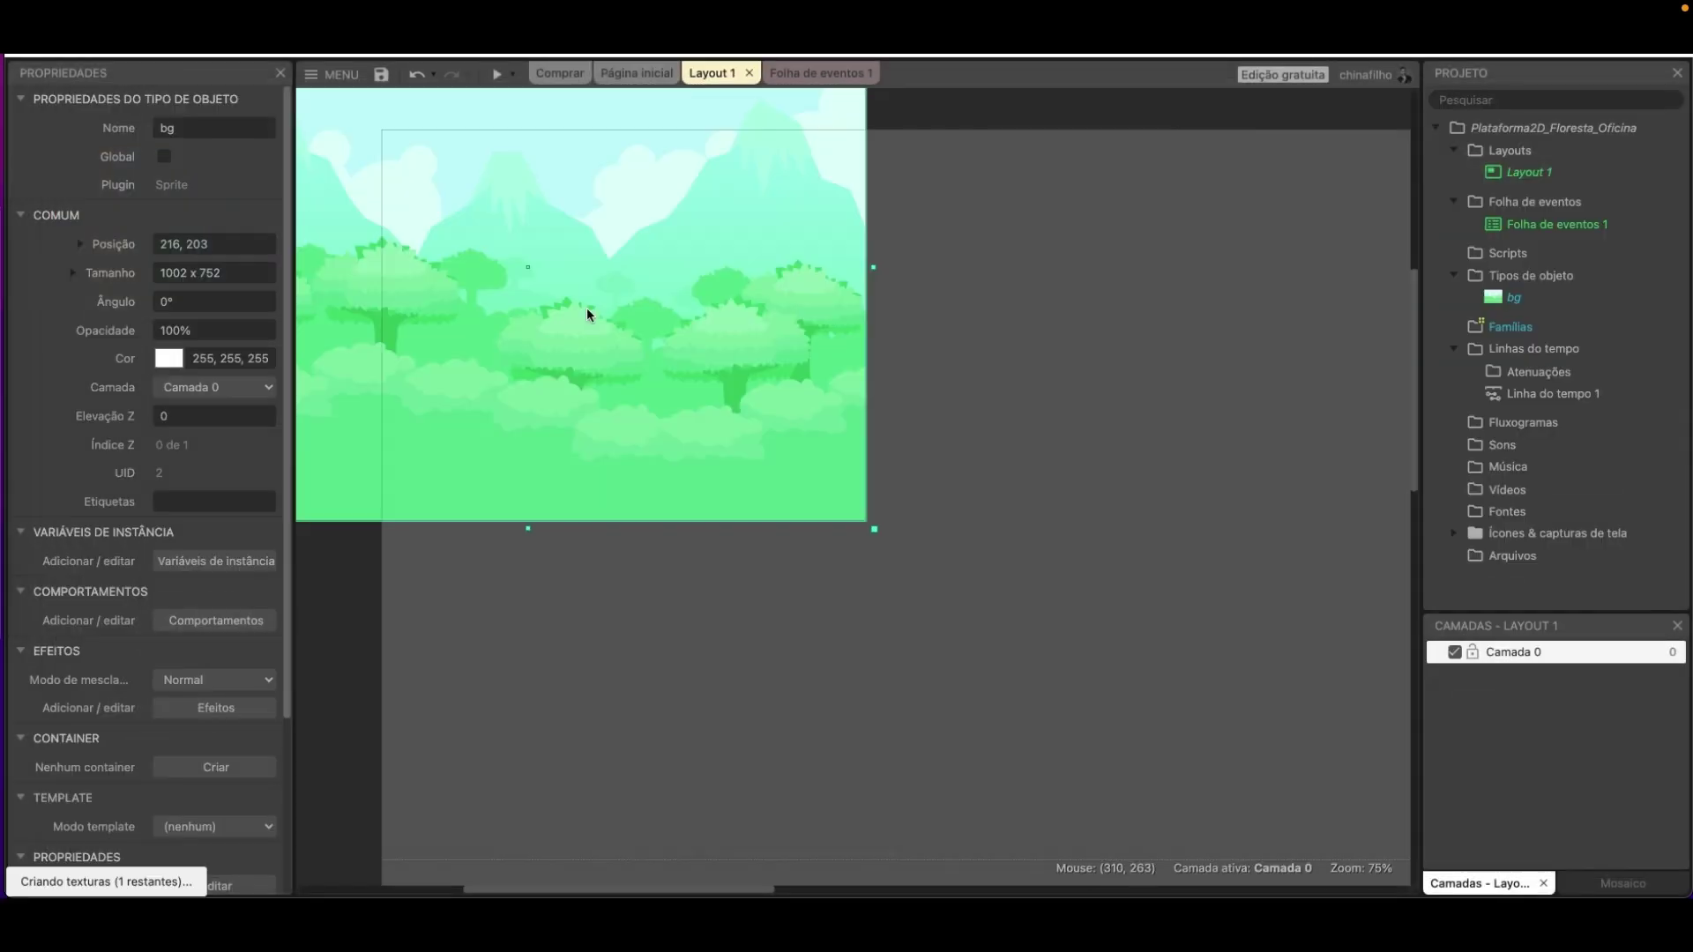
Align the bg sprite with the layout's top-left corner, at about position 497, 373.
left_click(372, 233)
left_click_drag(372, 234, 559, 348)
left_click(1157, 516)
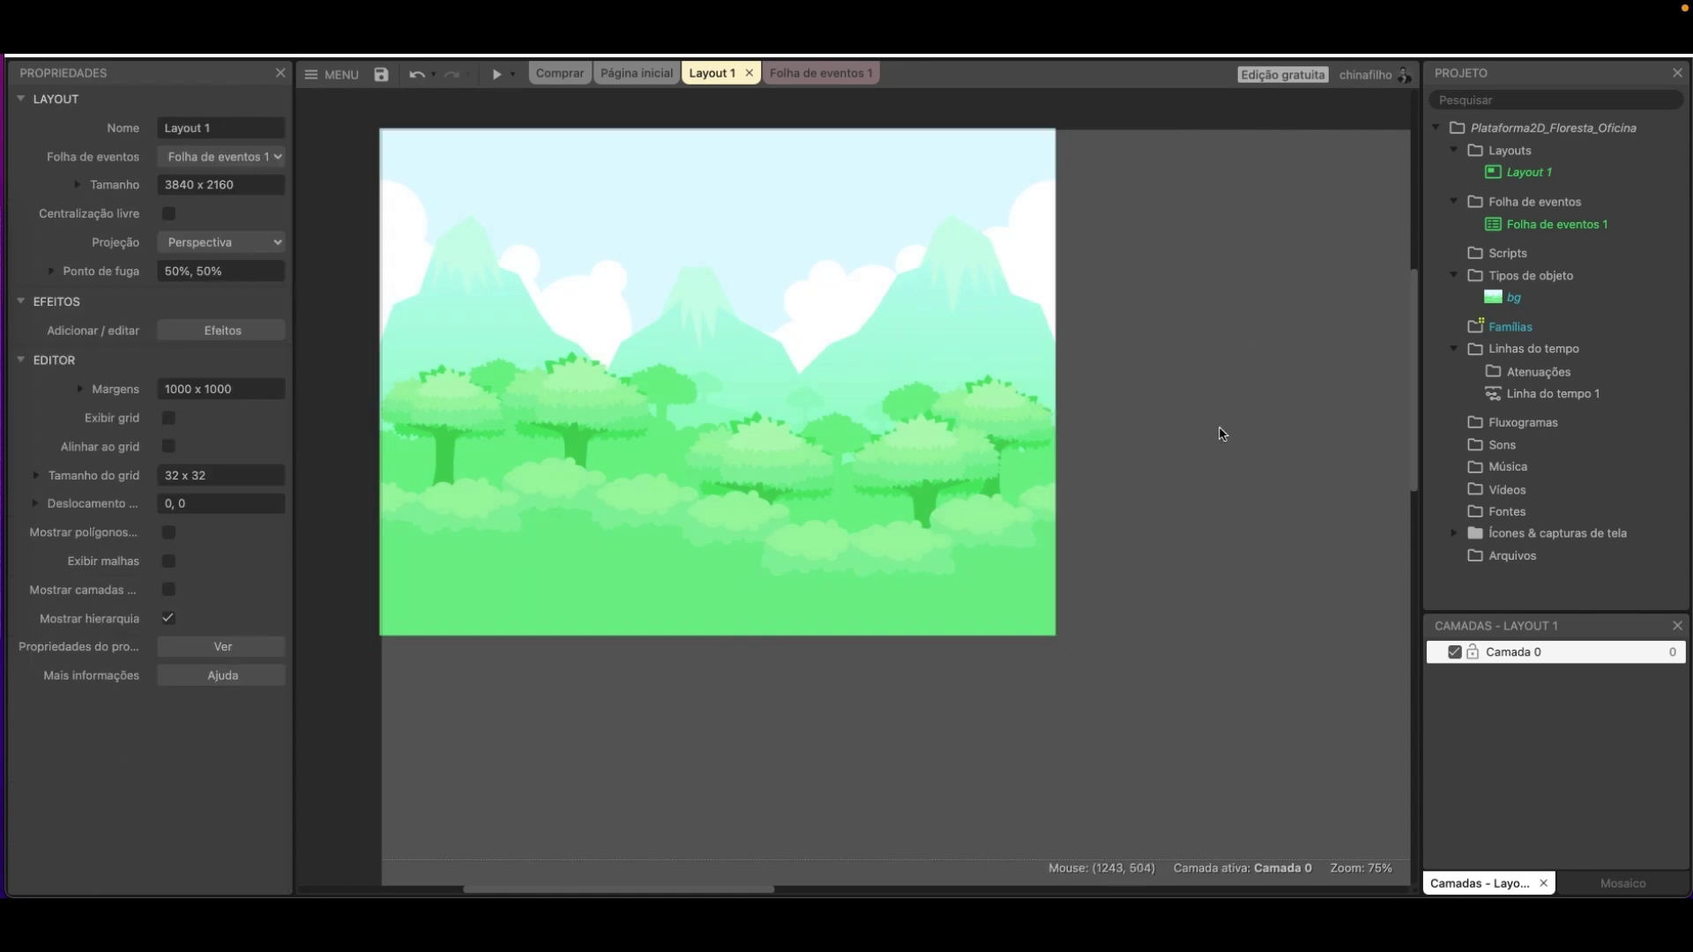
Enlarge the bg sprite proportionally to about 1447 px wide so it fills the height of the 1080p viewport frame.
mouse_move(1085, 472)
middle_mouse_down()
mouse_move(1144, 492)
mouse_move(933, 464)
mouse_move(1012, 400)
mouse_move(907, 492)
mouse_move(930, 396)
mouse_move(1085, 291)
mouse_move(726, 389)
mouse_move(344, 405)
mouse_move(1075, 401)
mouse_move(869, 385)
mouse_move(909, 441)
mouse_move(1176, 508)
mouse_move(1098, 483)
middle_mouse_up()
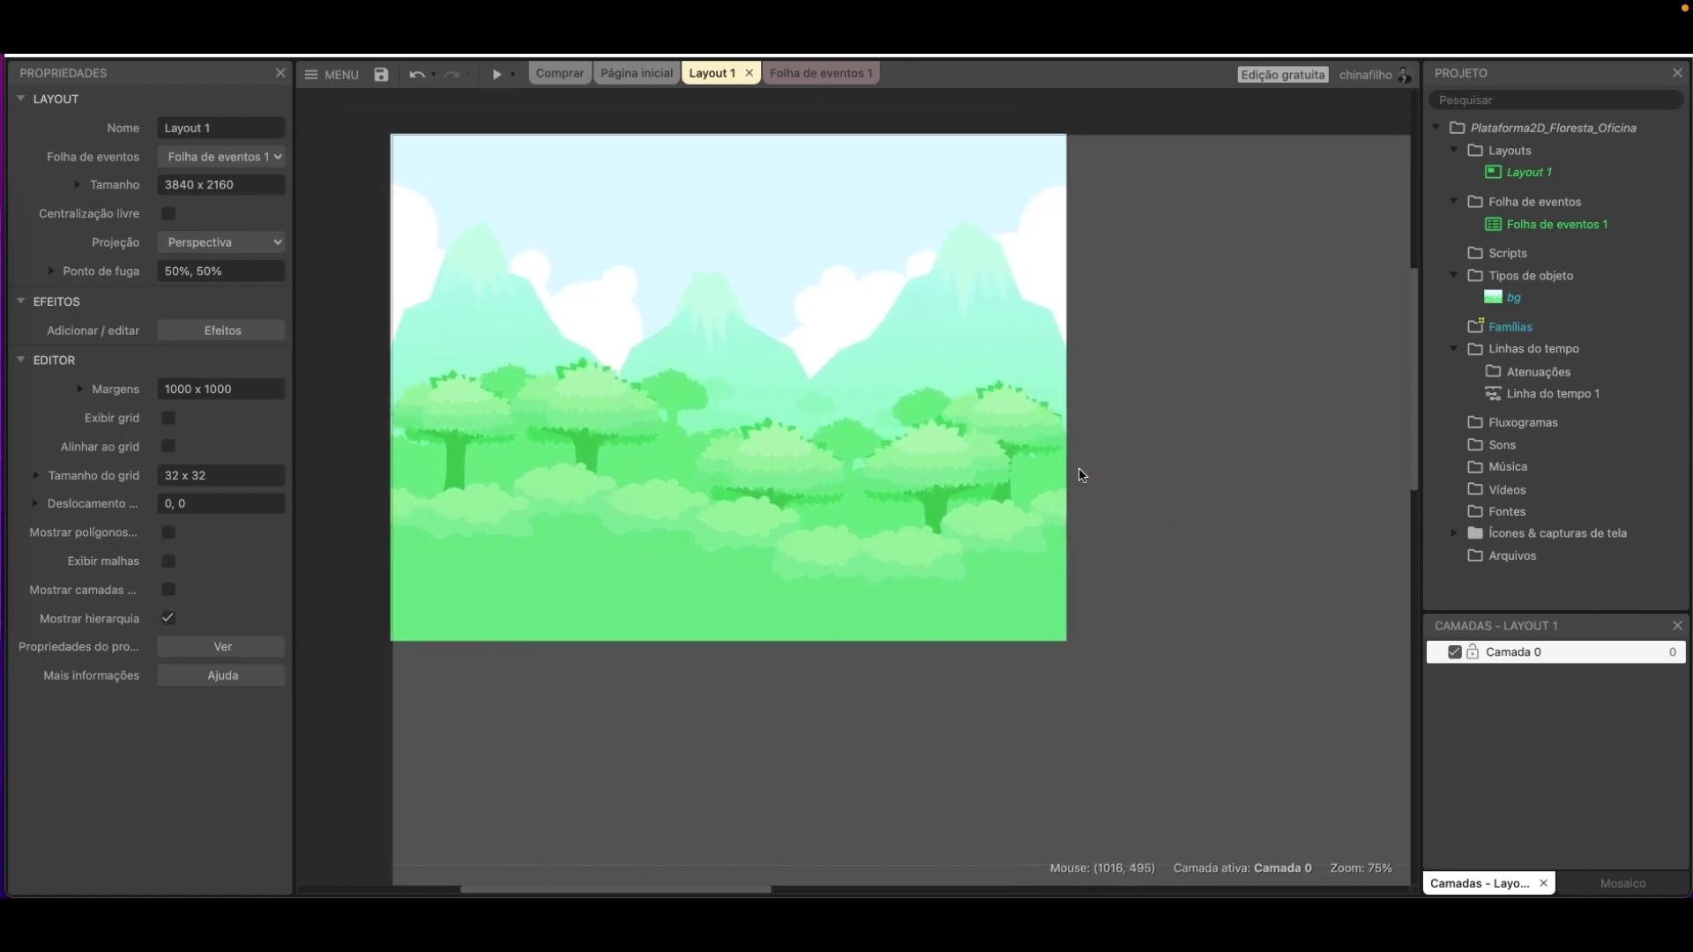
scroll(1082, 476, "down", 7, "ctrl")
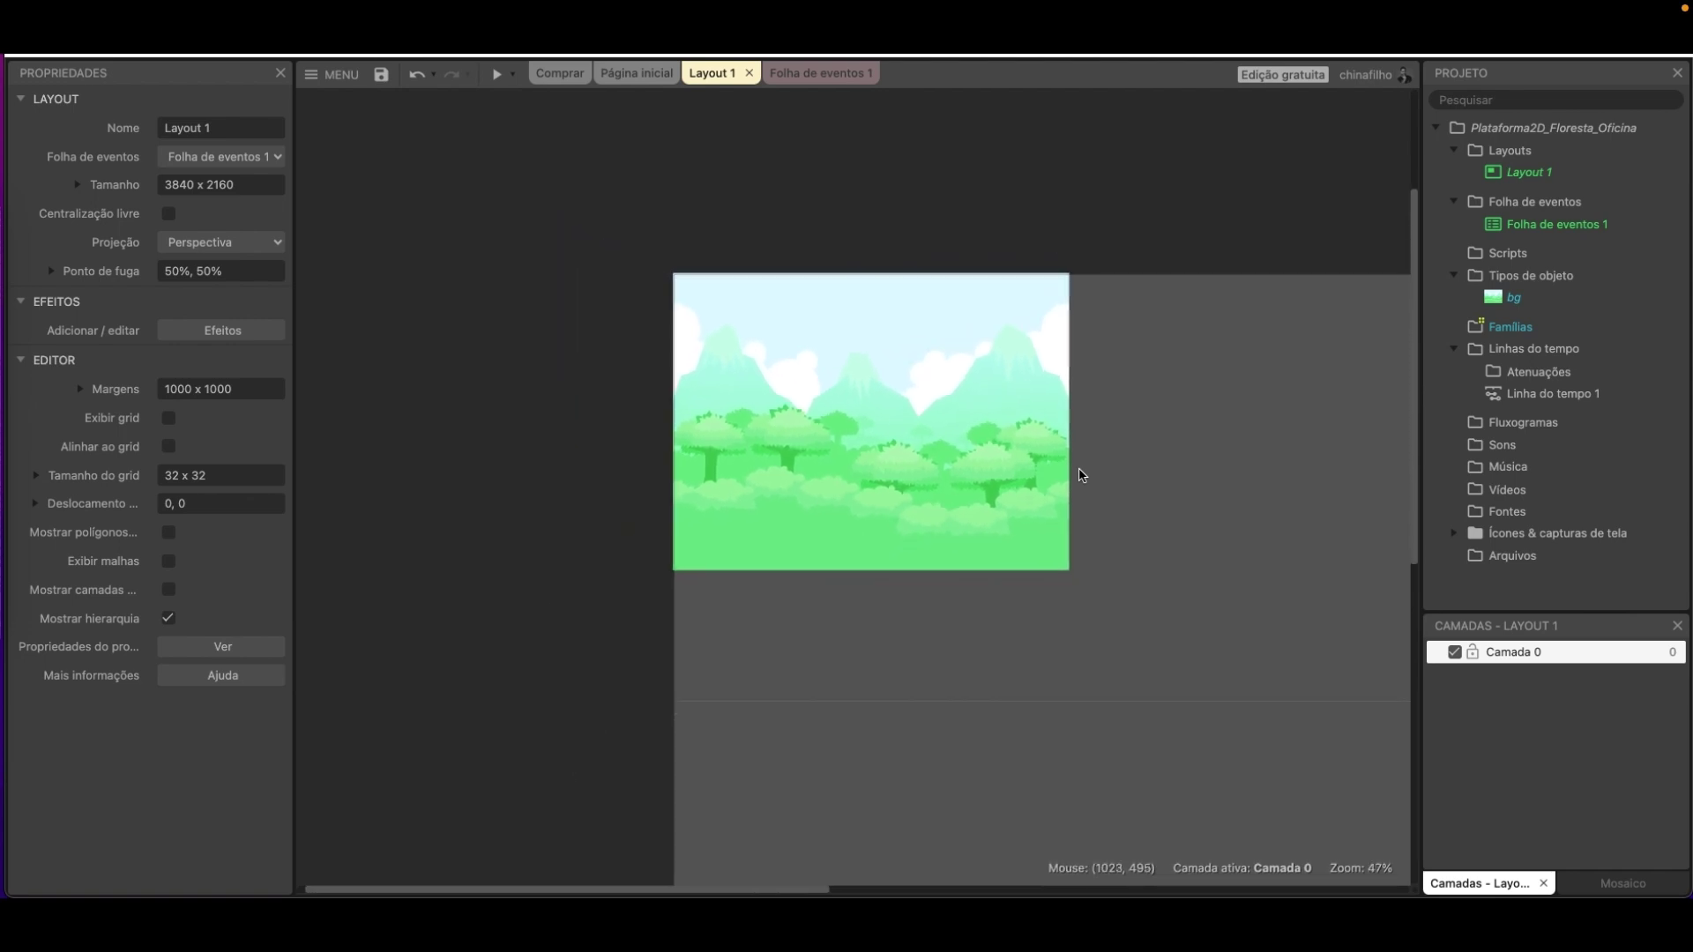
scroll(1082, 475, "up", 6, "ctrl")
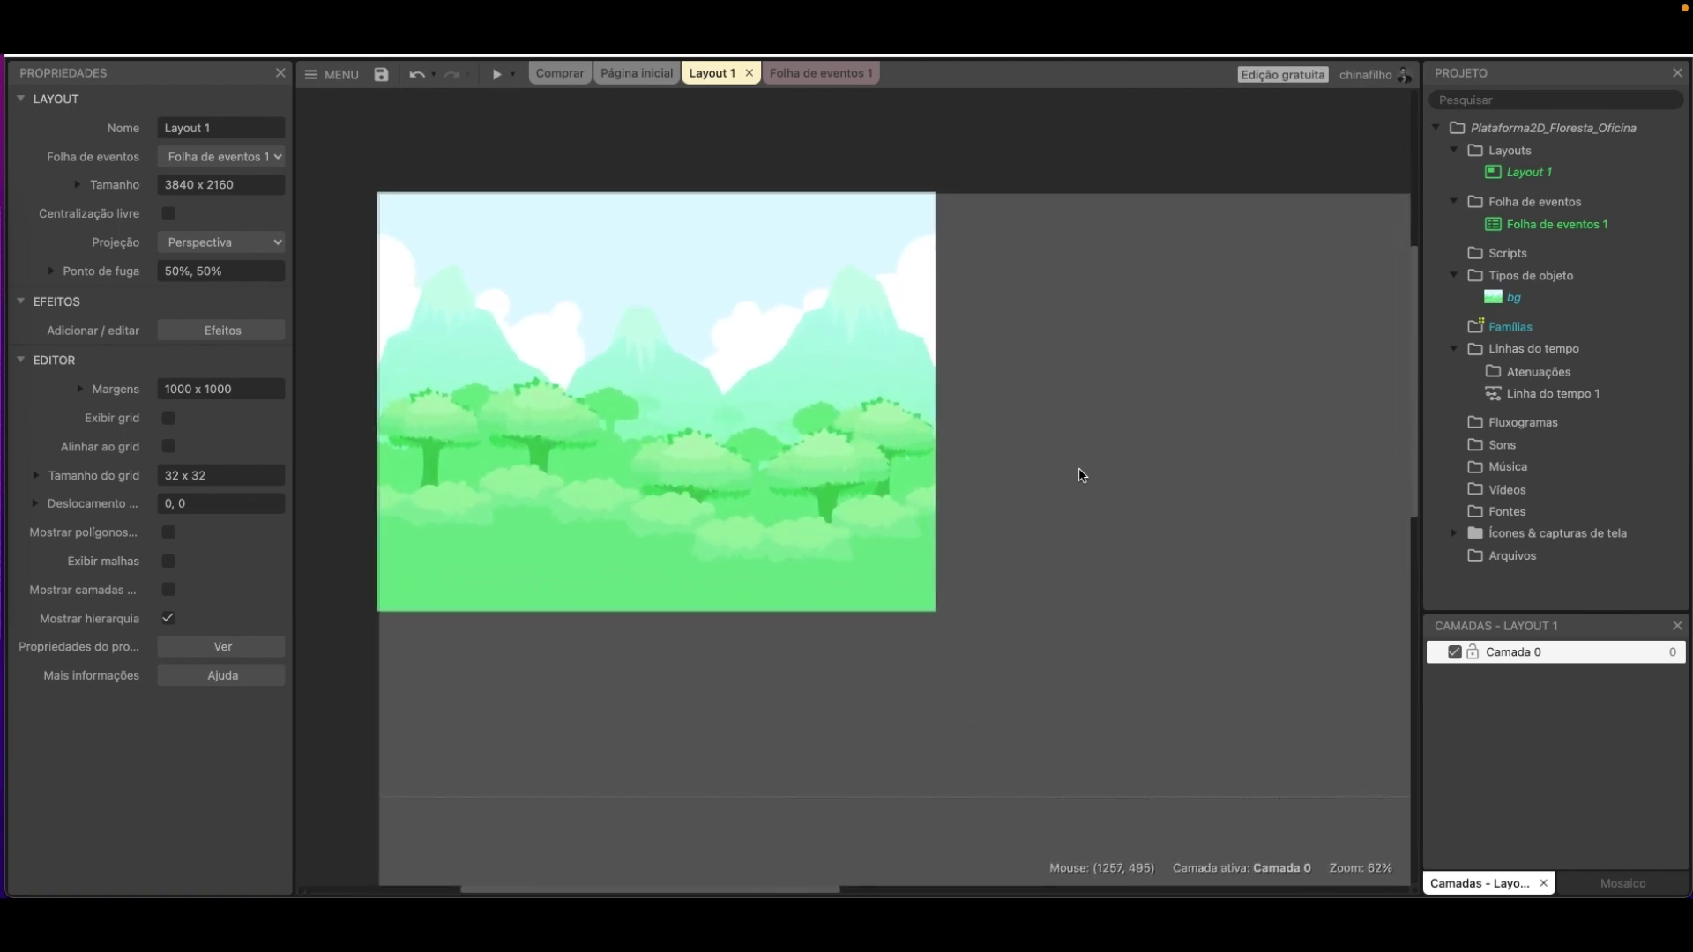
scroll(1082, 476, "up", 2, "ctrl")
scroll(1082, 475, "down", 5, "ctrl")
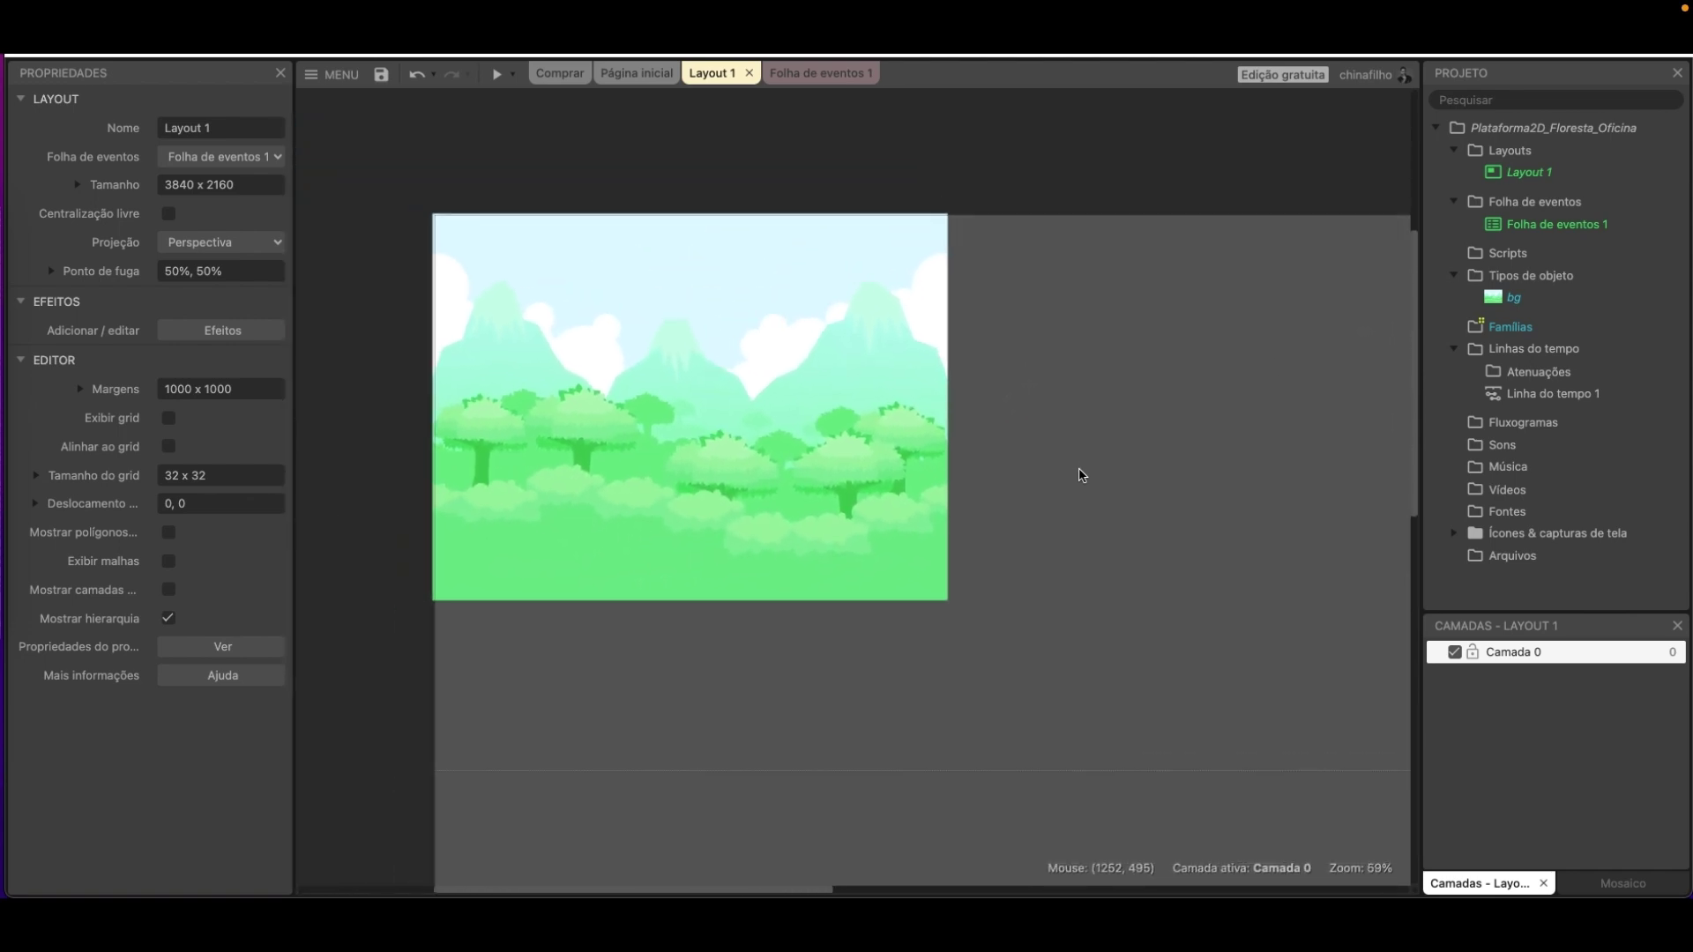
scroll(1082, 475, "down", 4, "ctrl")
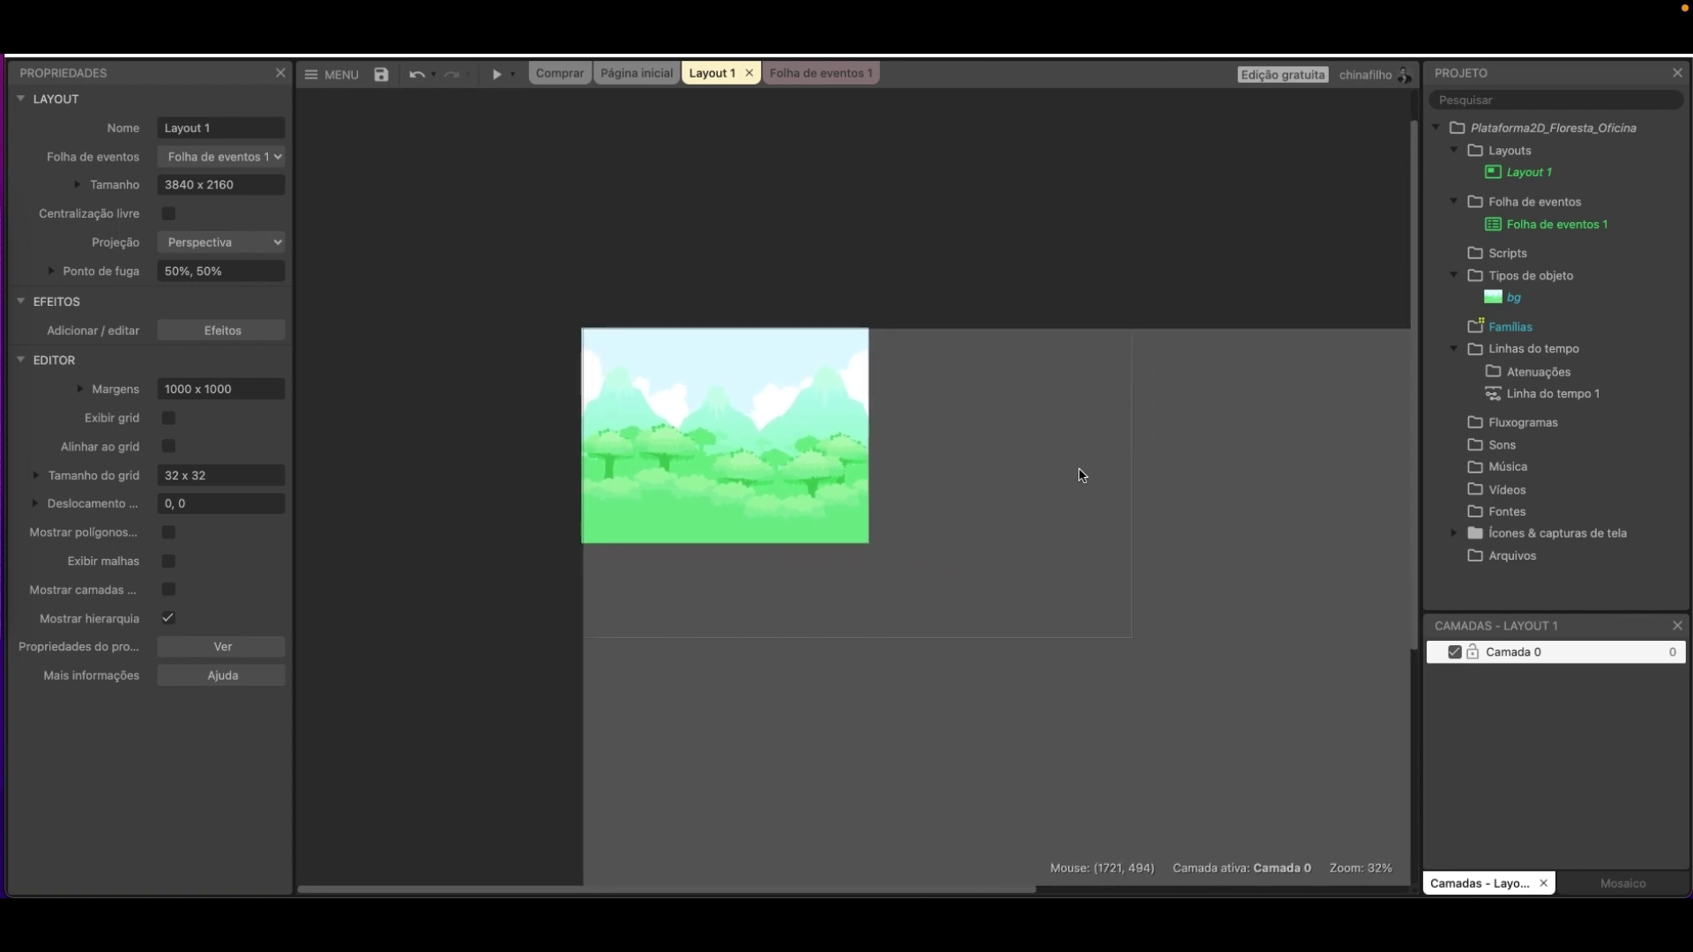
middle_click_drag(1082, 476, 890, 321)
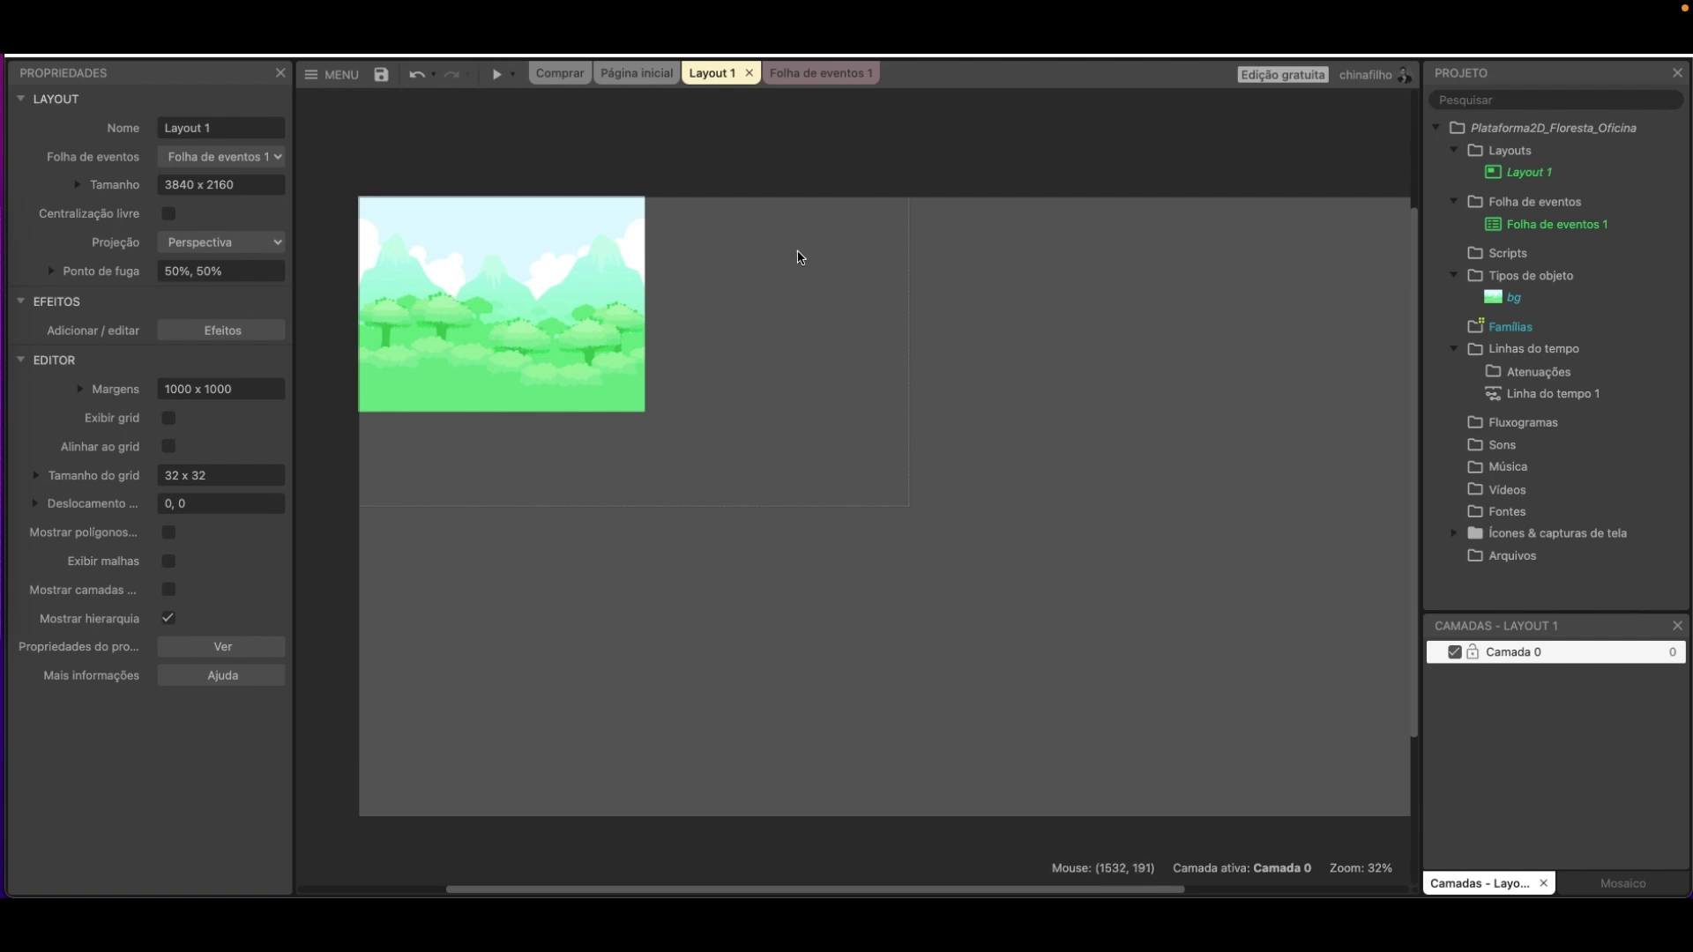
left_click(620, 335)
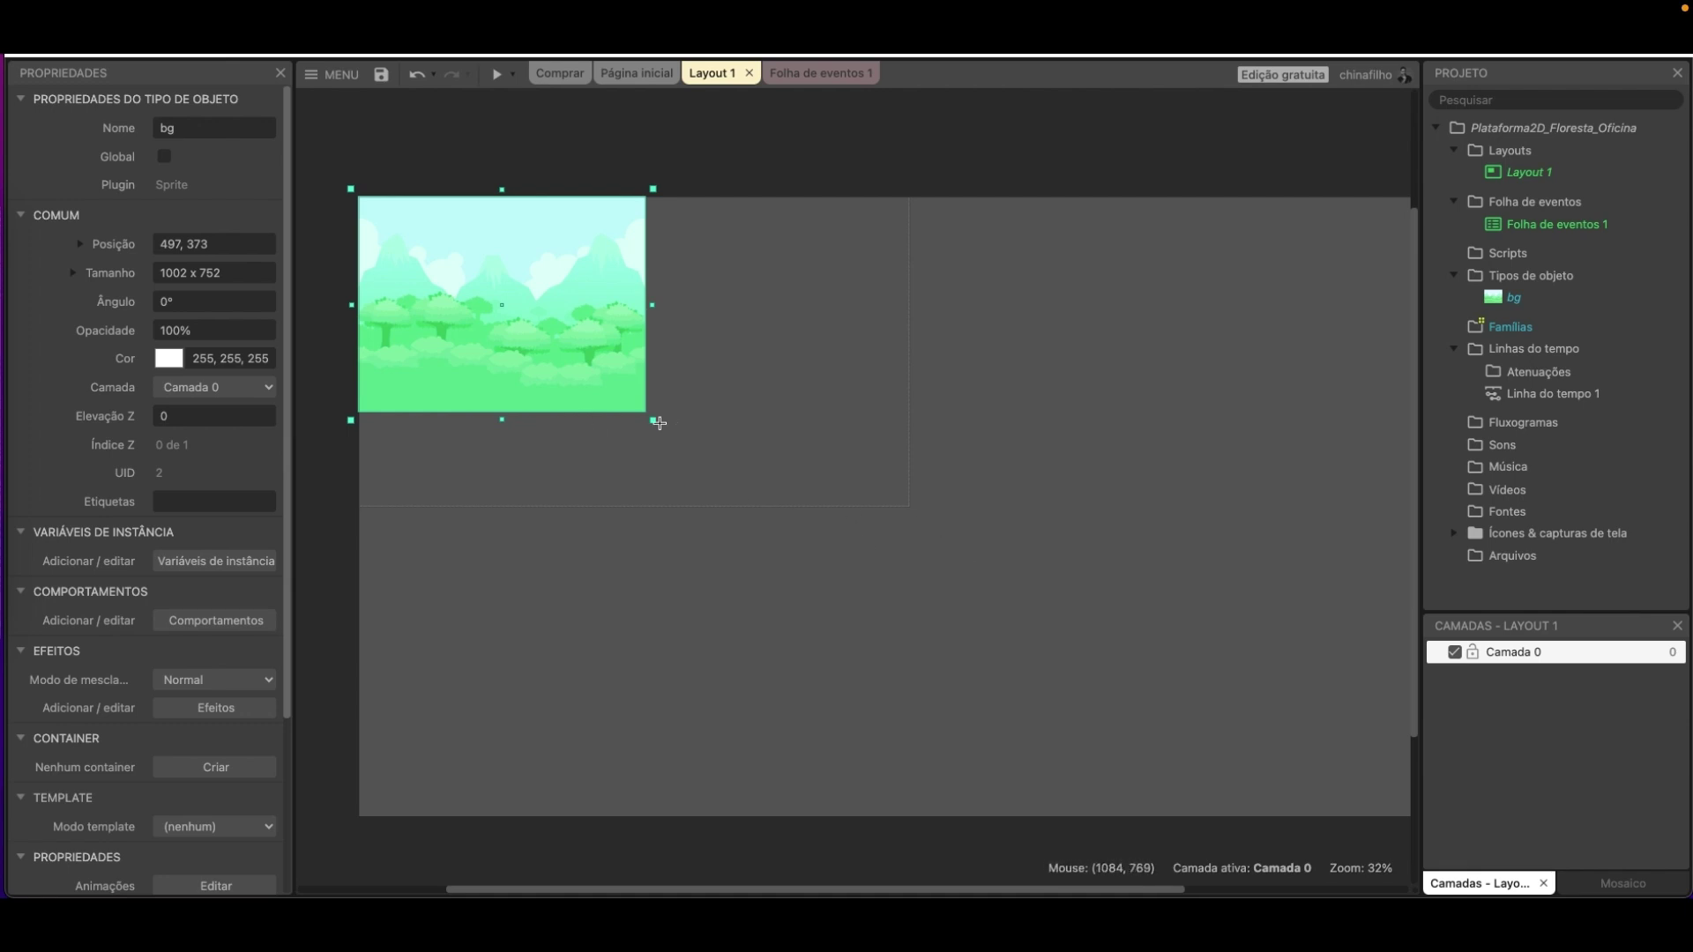
left_click_drag(652, 420, 792, 509)
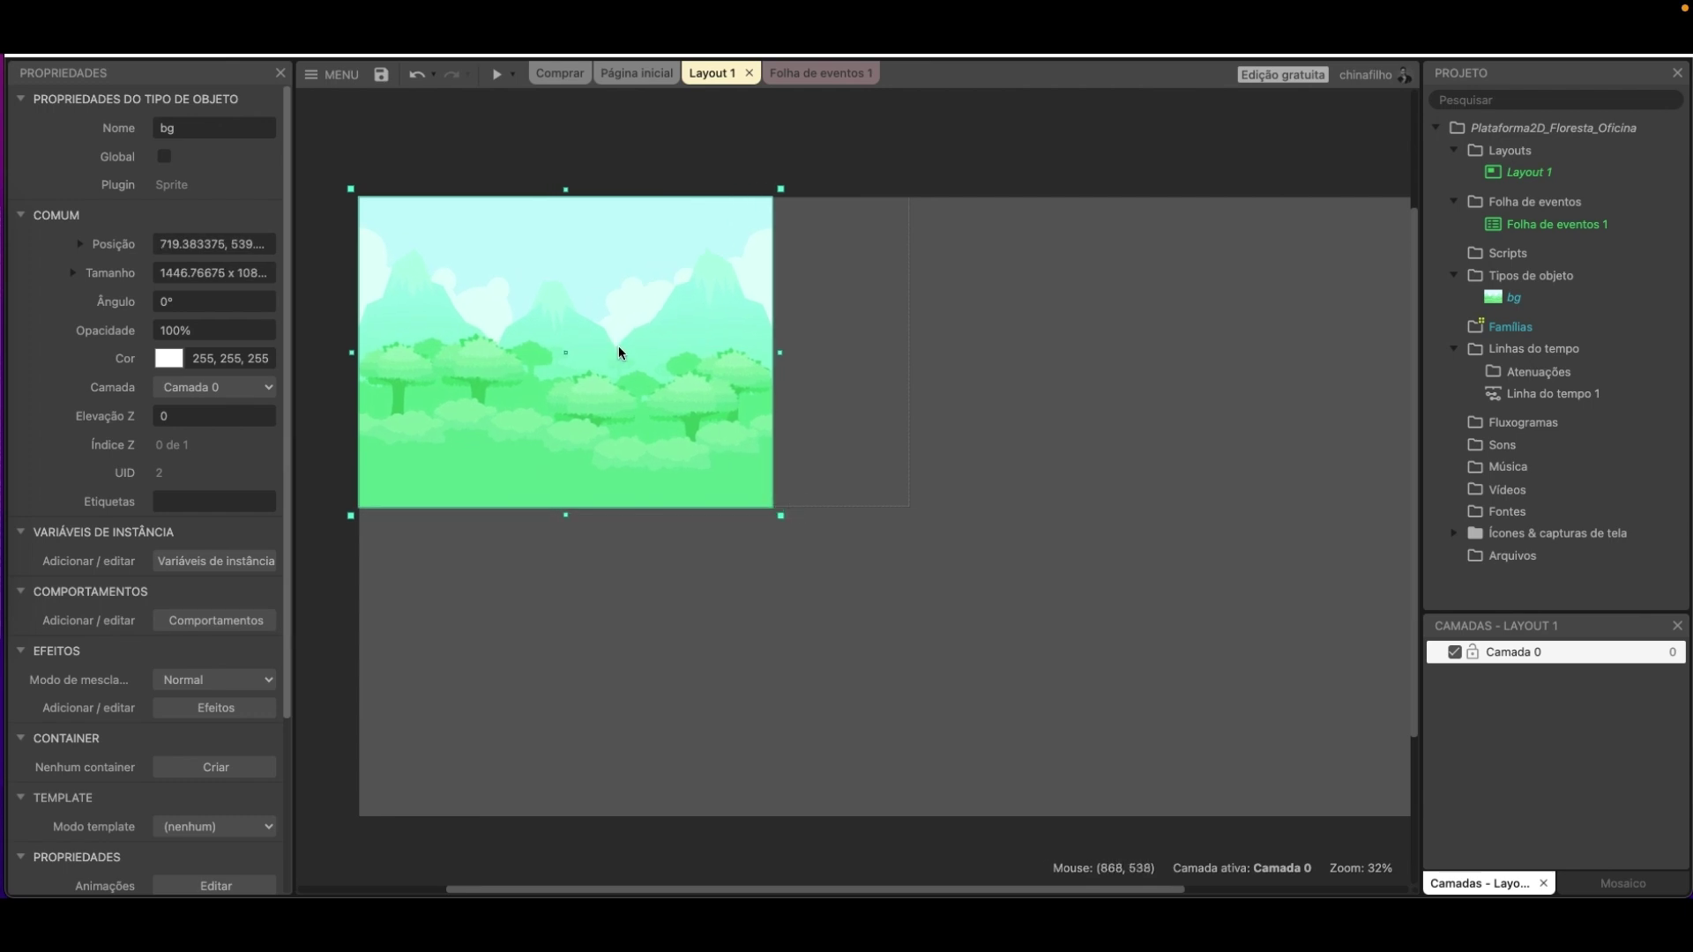
left_click(987, 525)
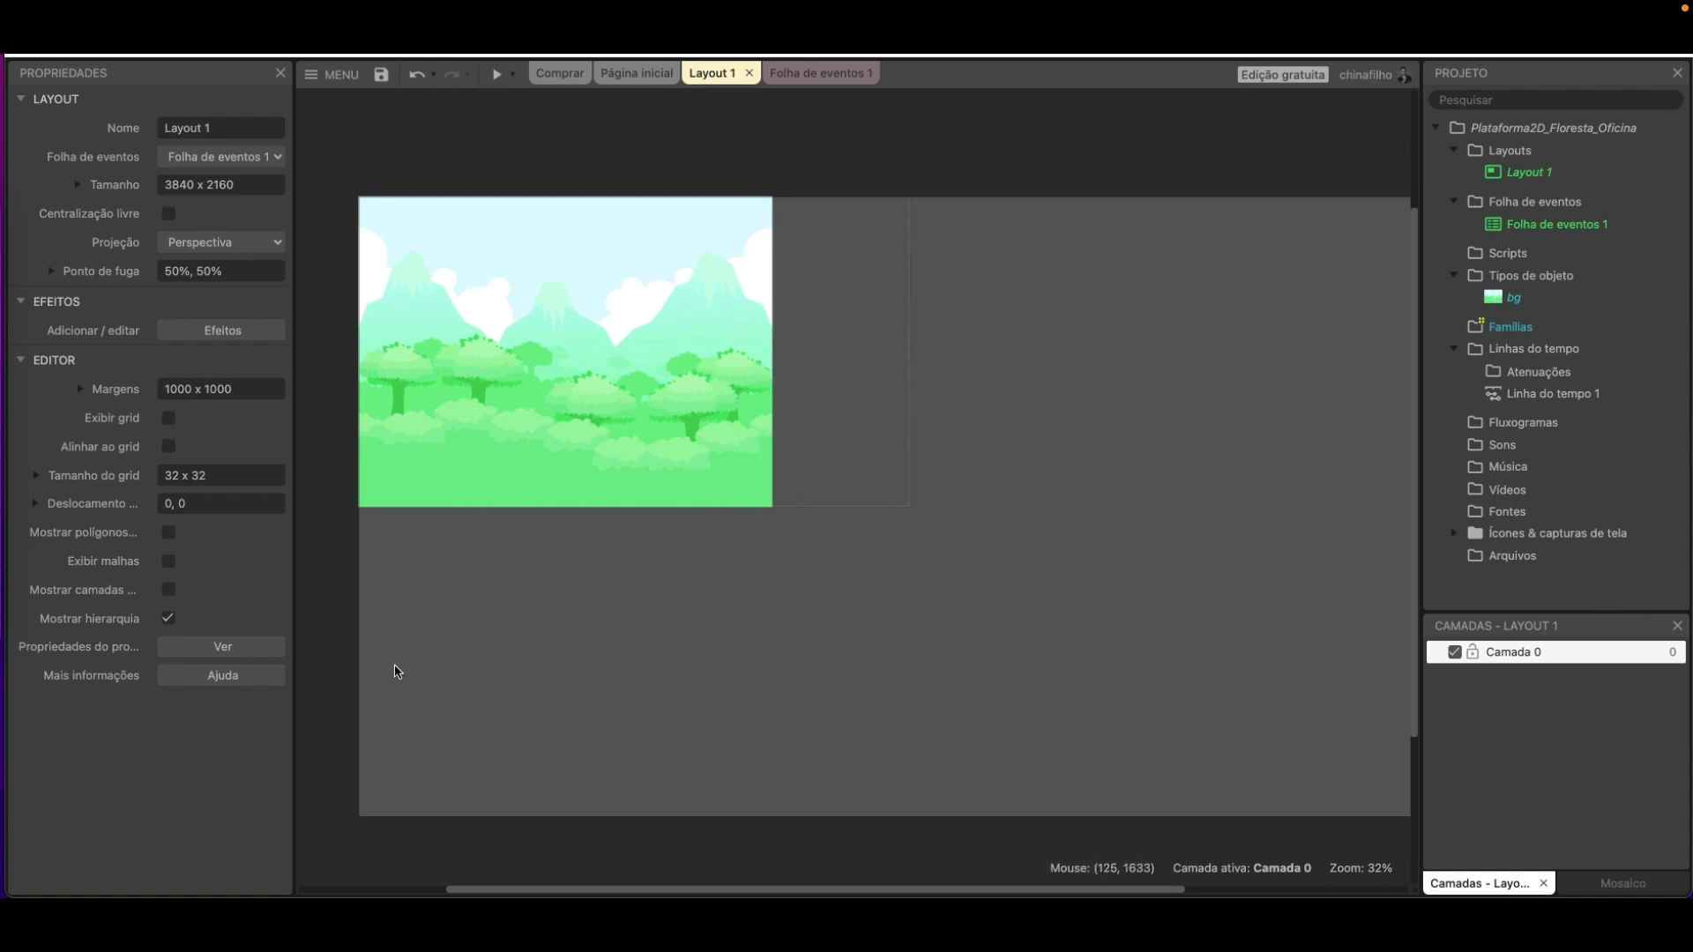
Set the size of Layout 1 to 3840 x 1080.
left_click(457, 704)
left_click(115, 128)
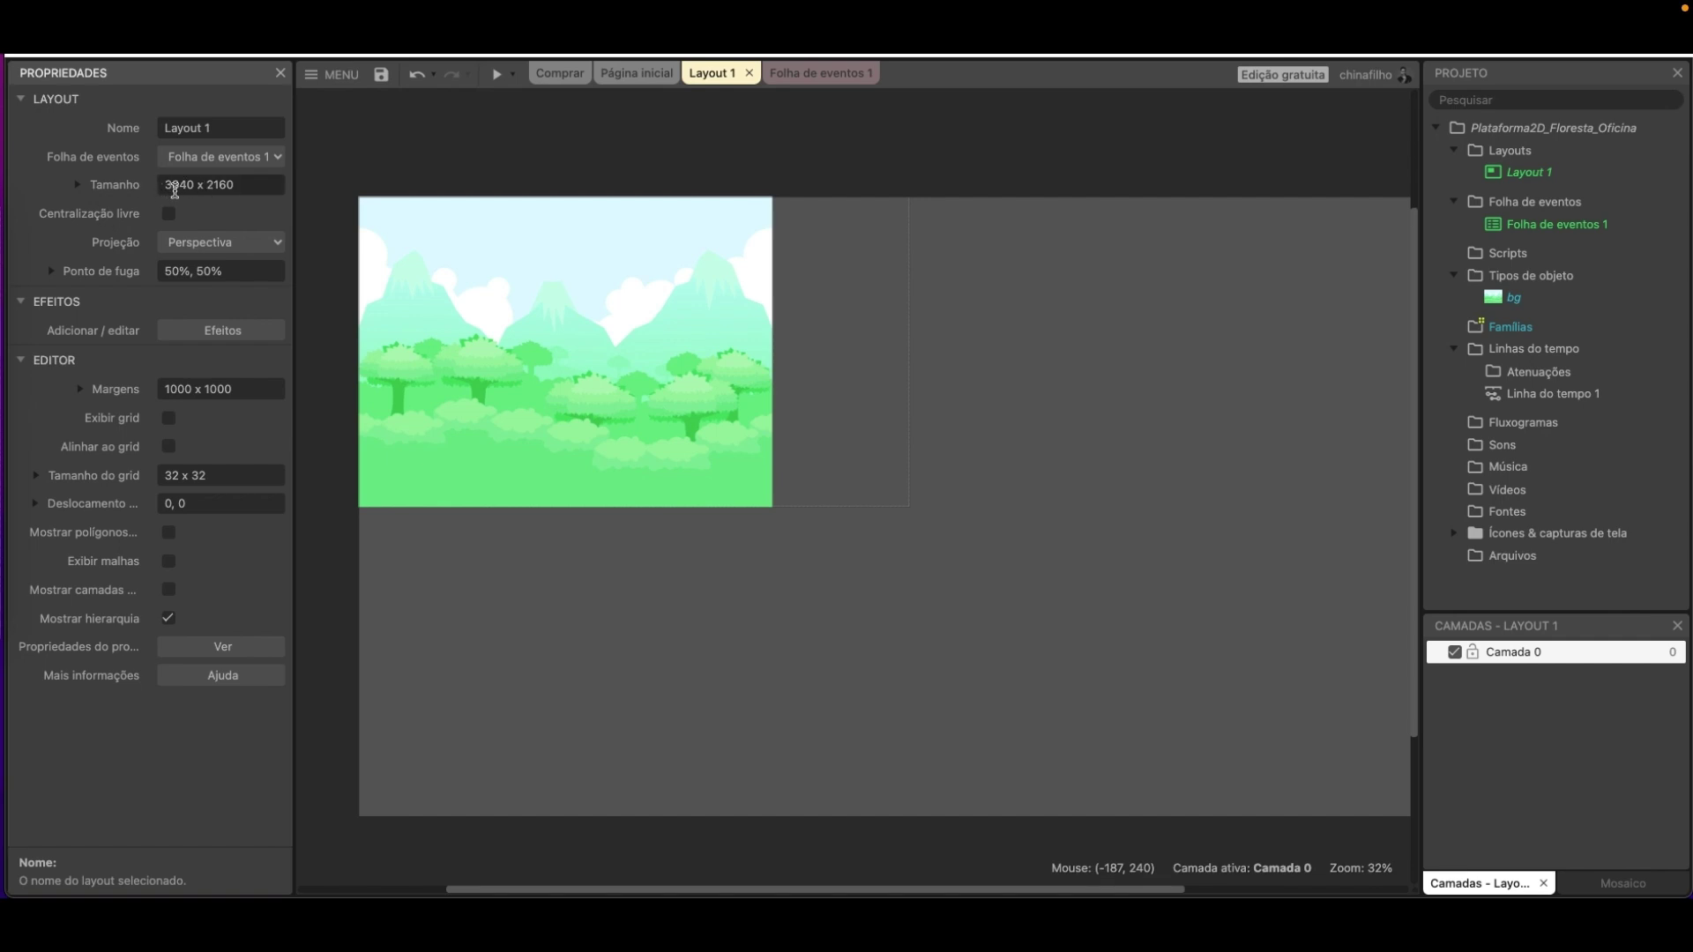
left_click(210, 185)
left_click(215, 183)
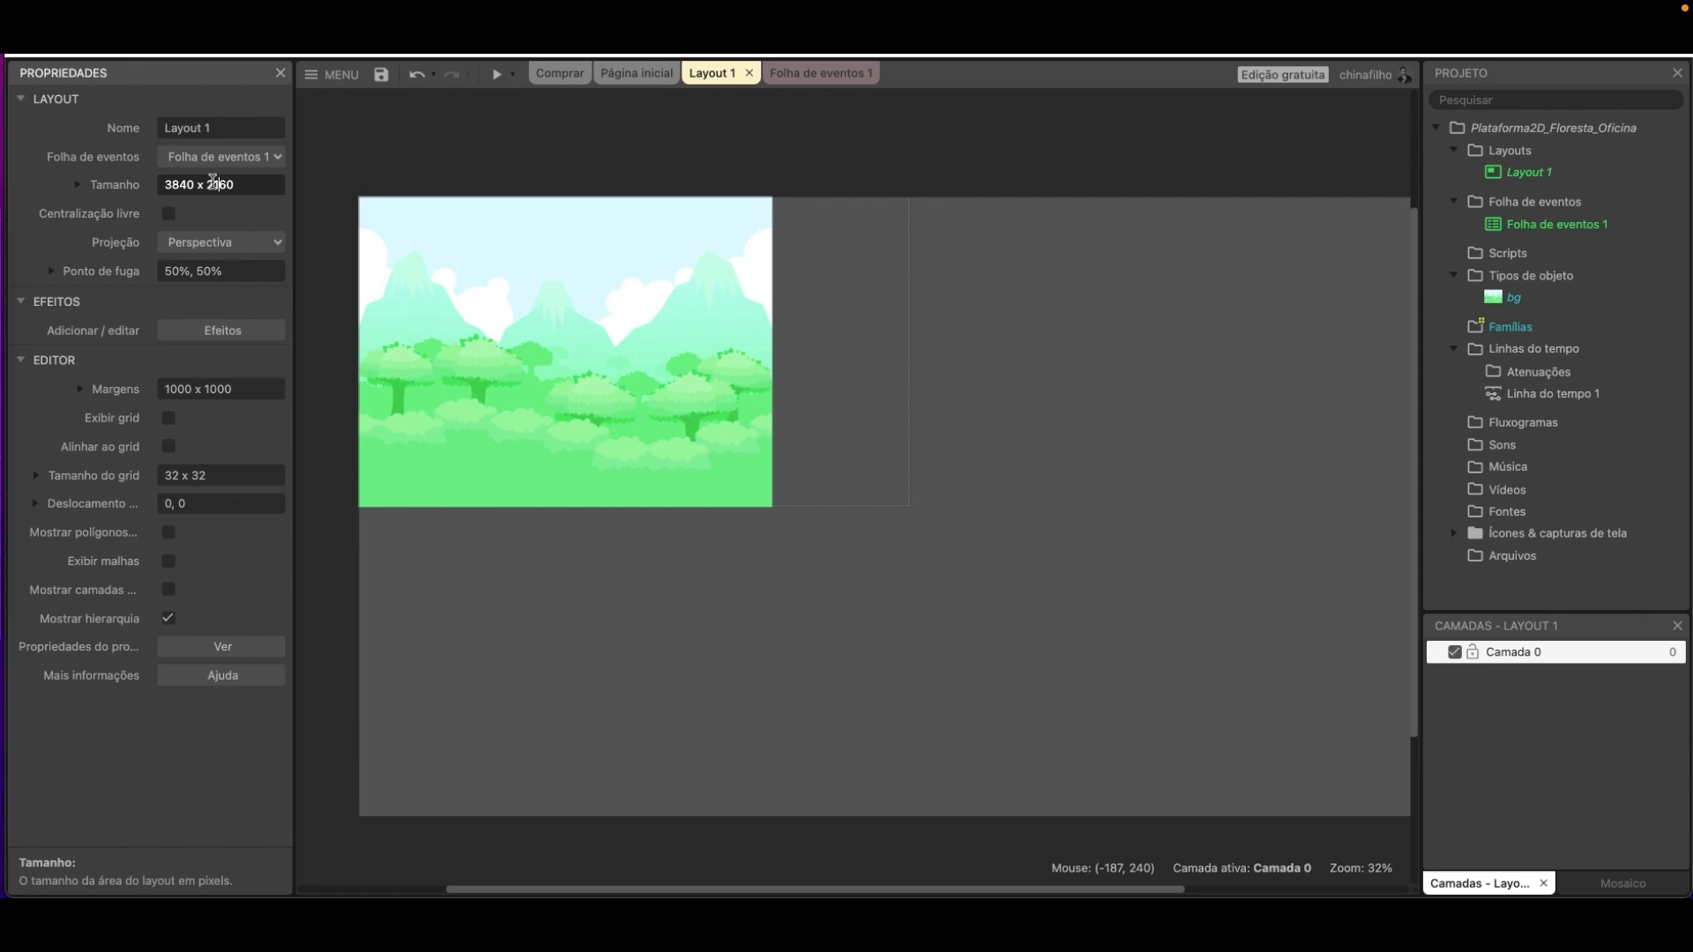
left_click_drag(208, 185, 256, 186)
type("1080")
key("Tab")
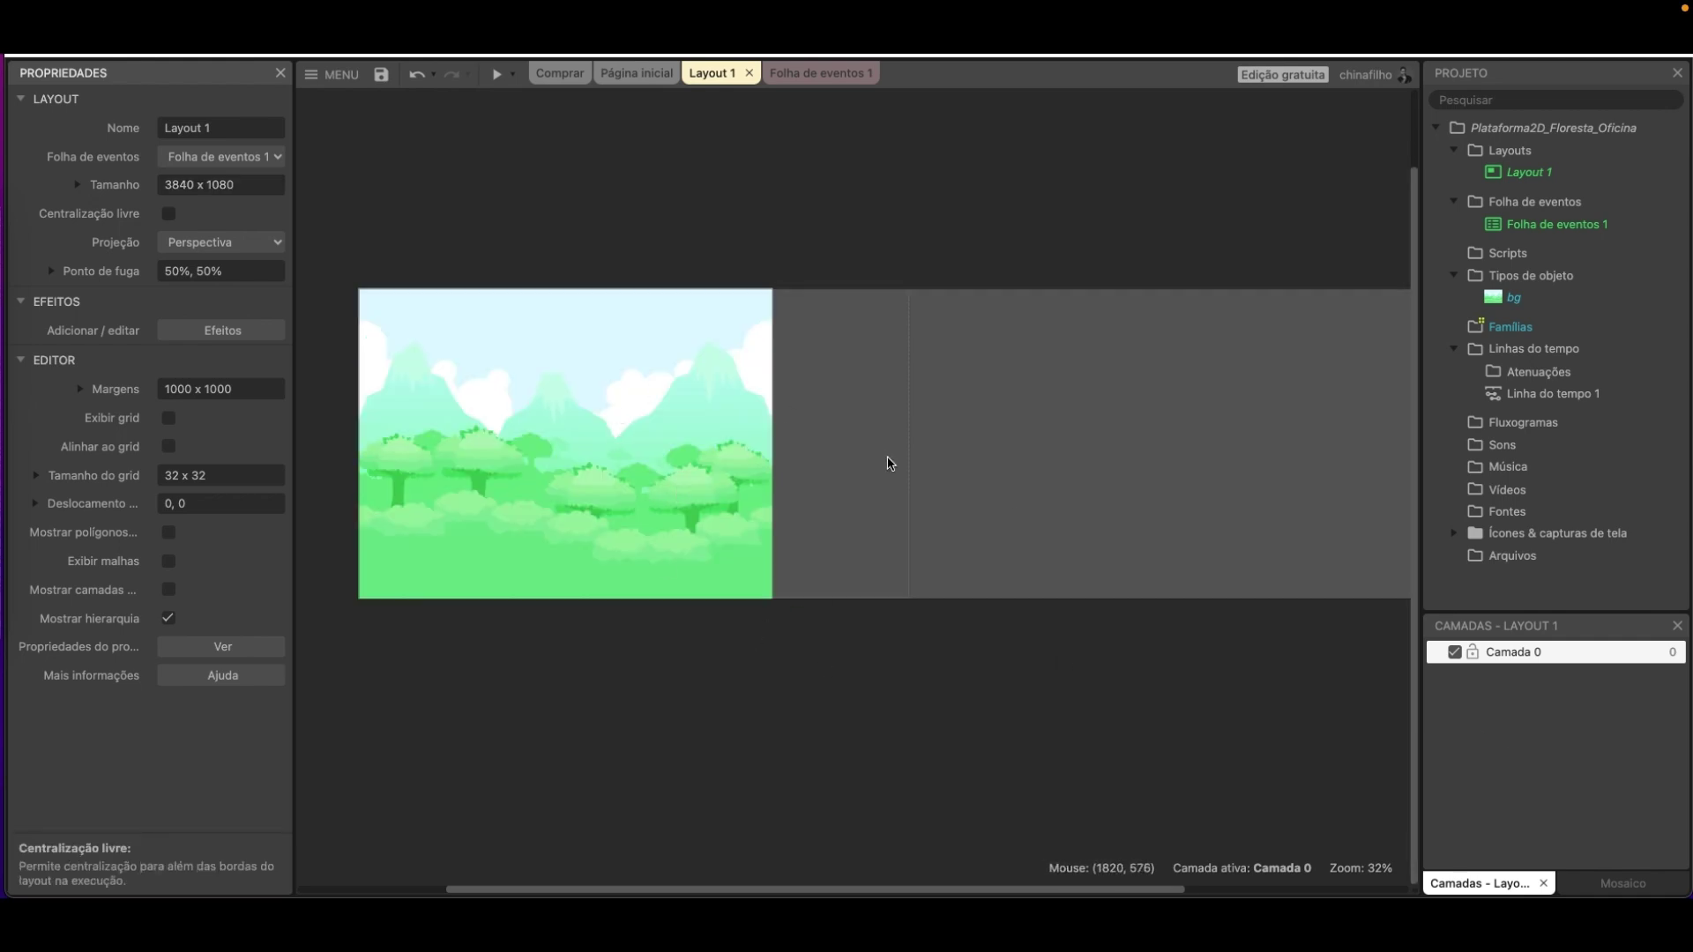
key("super+minus")
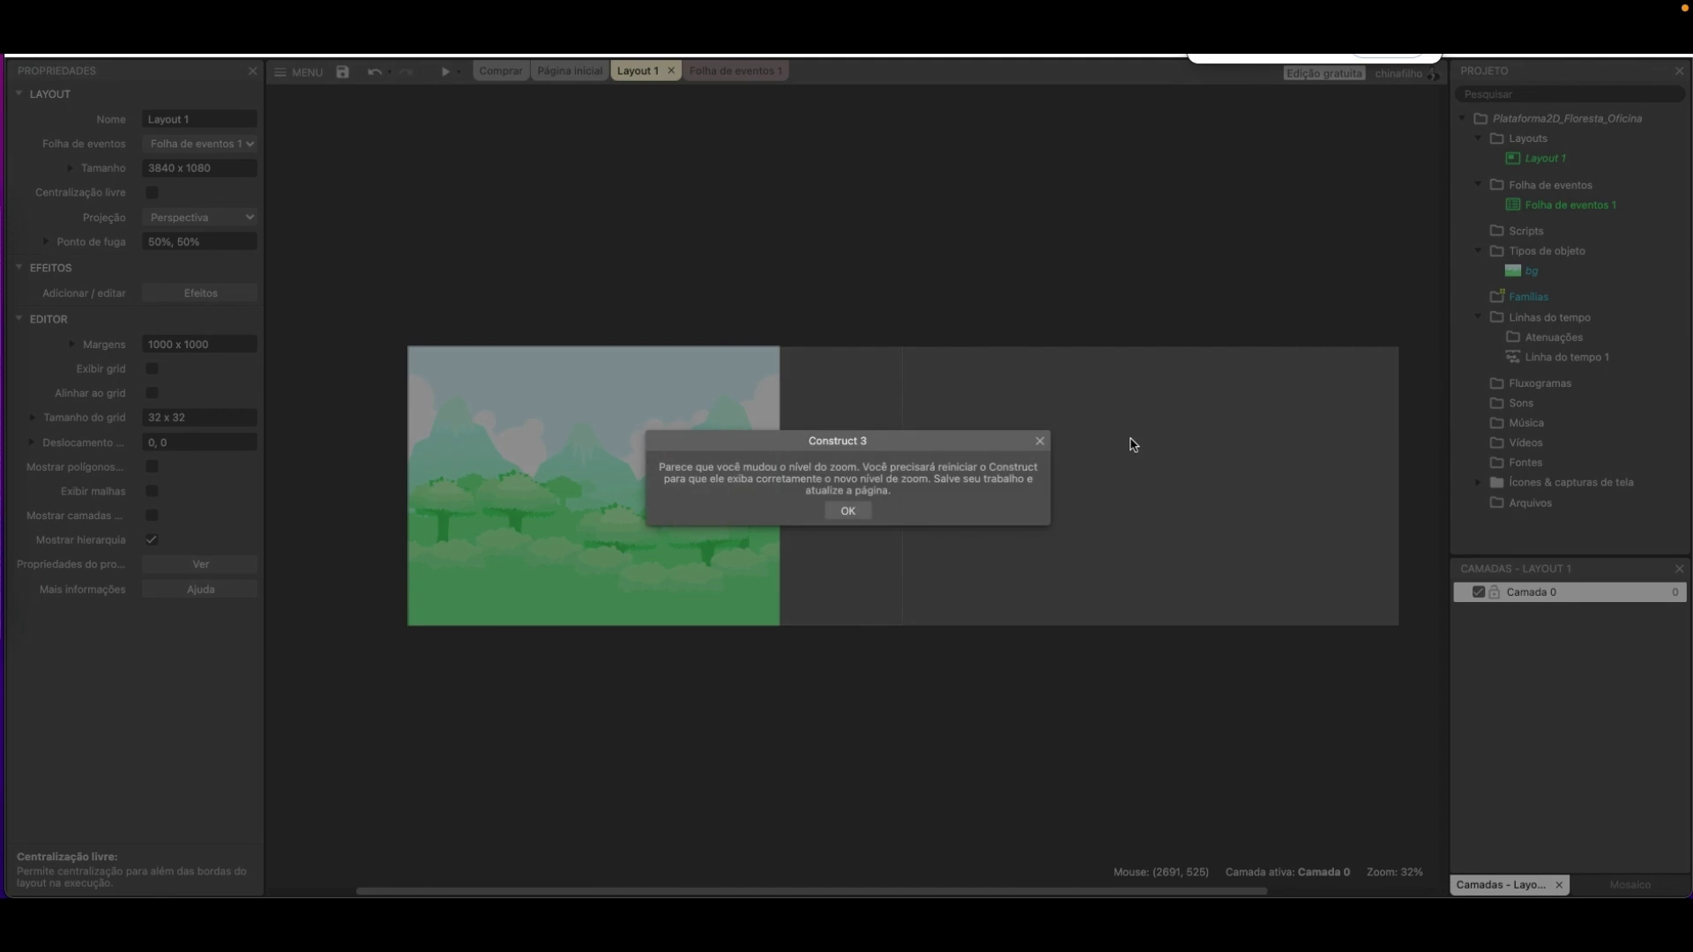
left_click(848, 512)
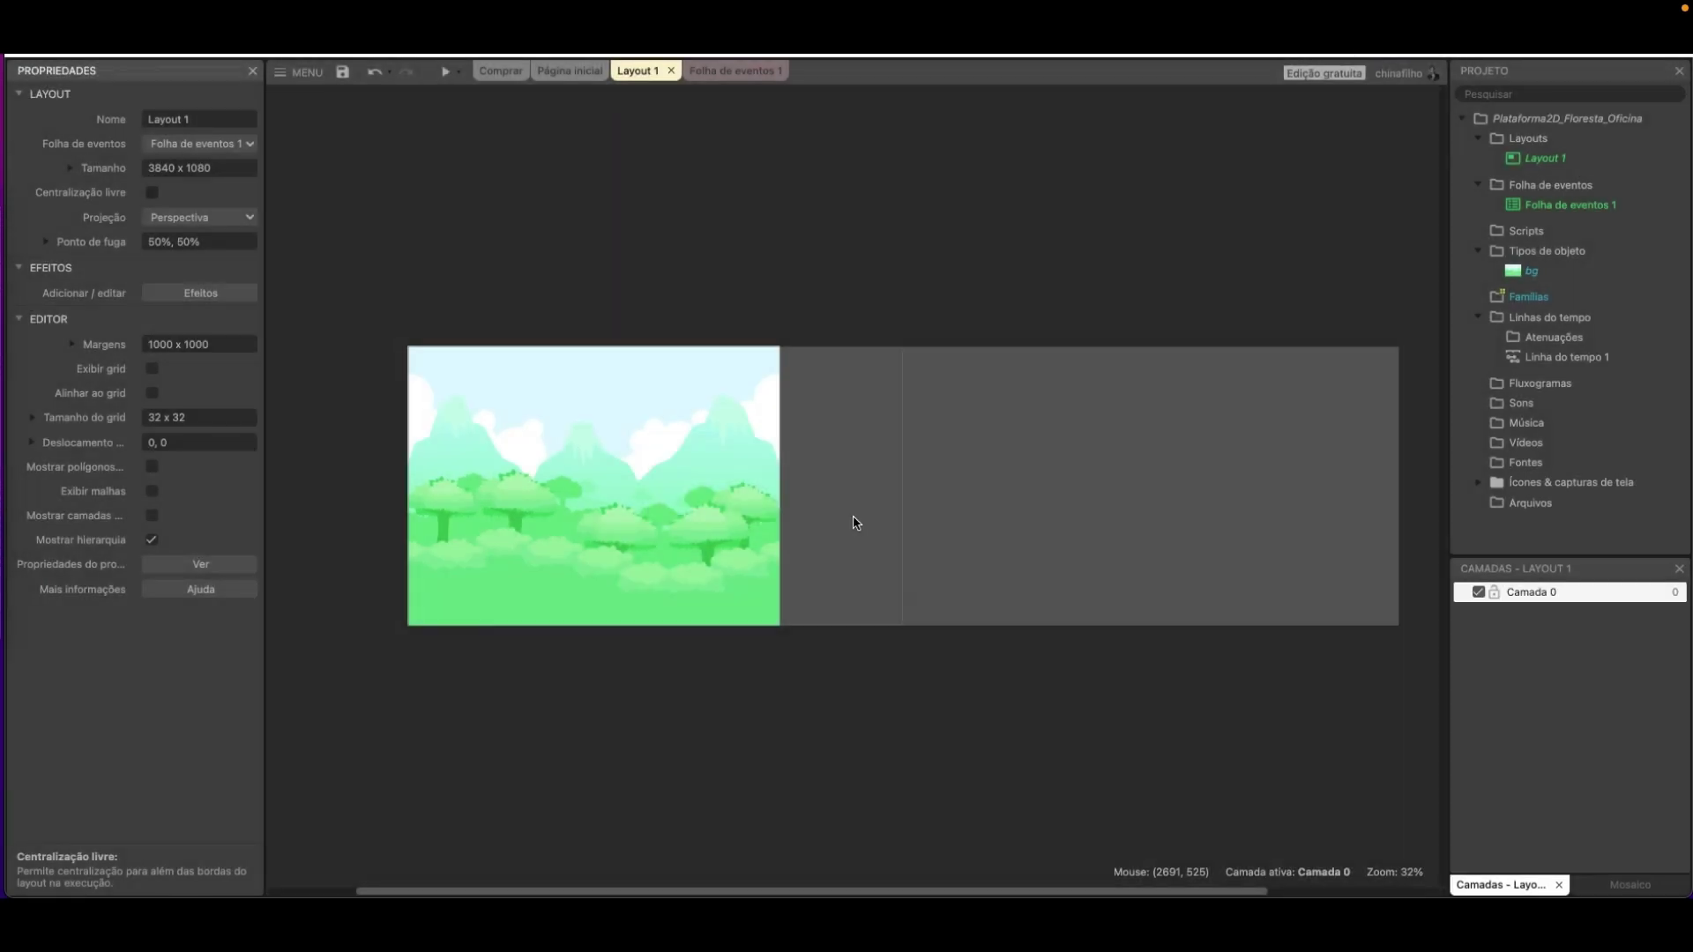
key("super+equal")
Add a second instance of bg to the layout and align it flush against the first one's right edge, at about 2162, 542.
left_click(860, 297)
middle_click_drag(860, 297, 739, 210)
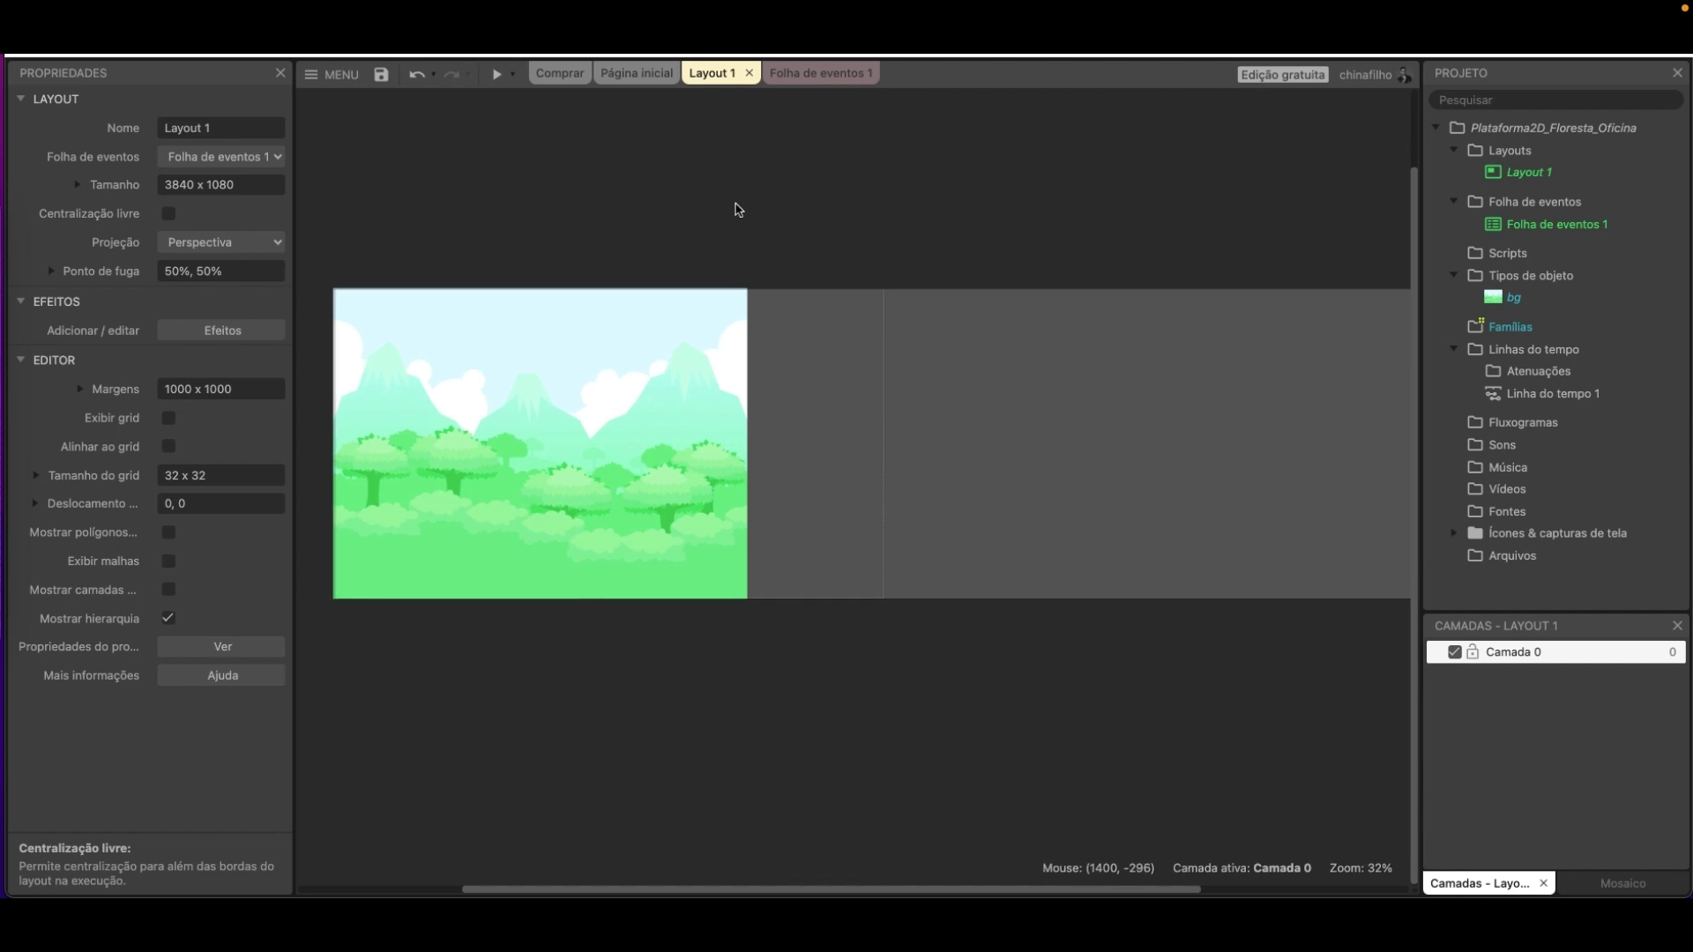
left_click(665, 424)
left_click(1020, 442)
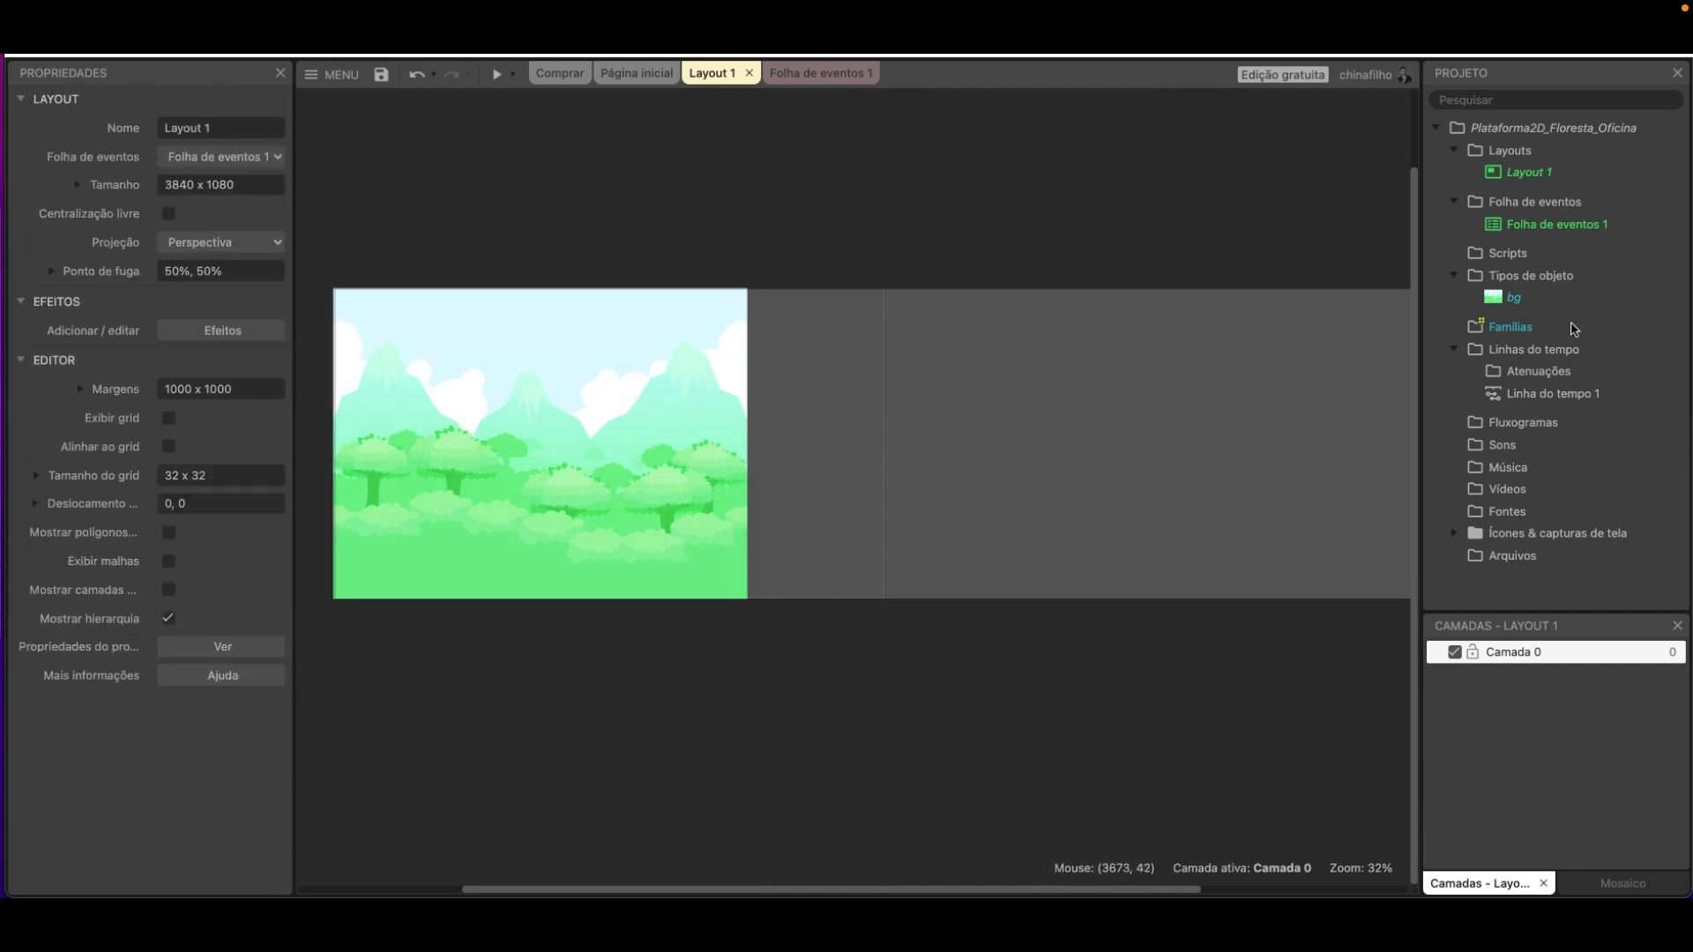
left_click_drag(1511, 304, 916, 427)
left_click(808, 391)
left_click_drag(808, 391, 845, 410)
left_click(873, 632)
left_click(984, 557)
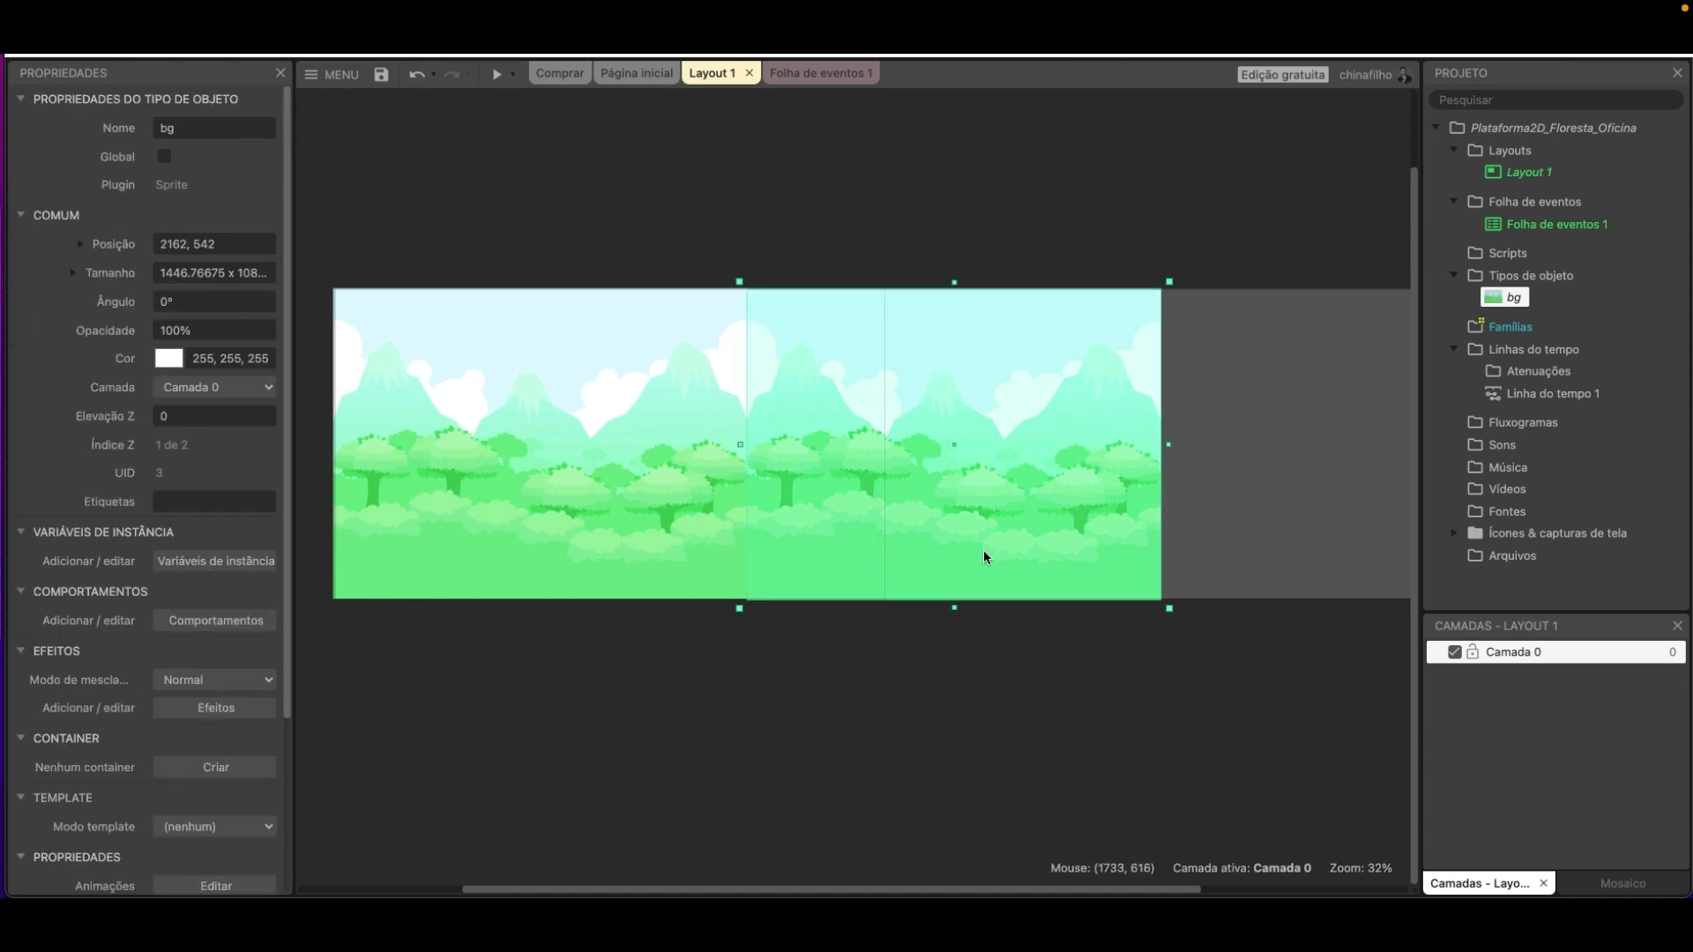
Nudge the second bg instance to about 2159, 541 to close the seam with the first one.
left_click(891, 791)
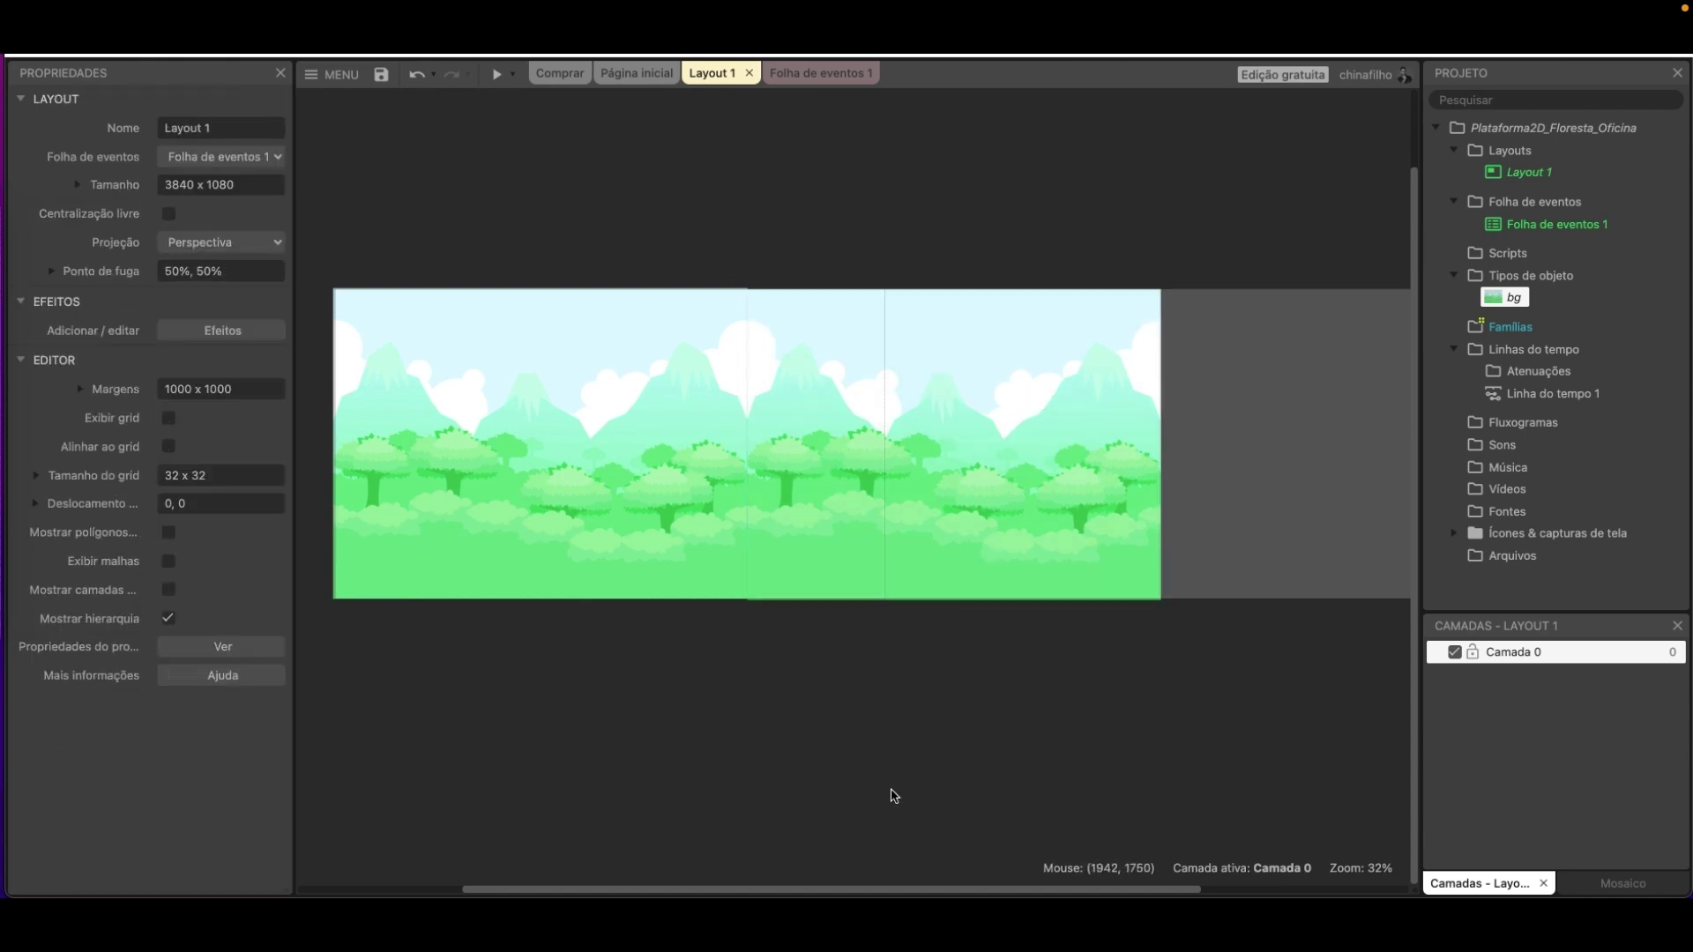
left_click(847, 542)
left_click(845, 739)
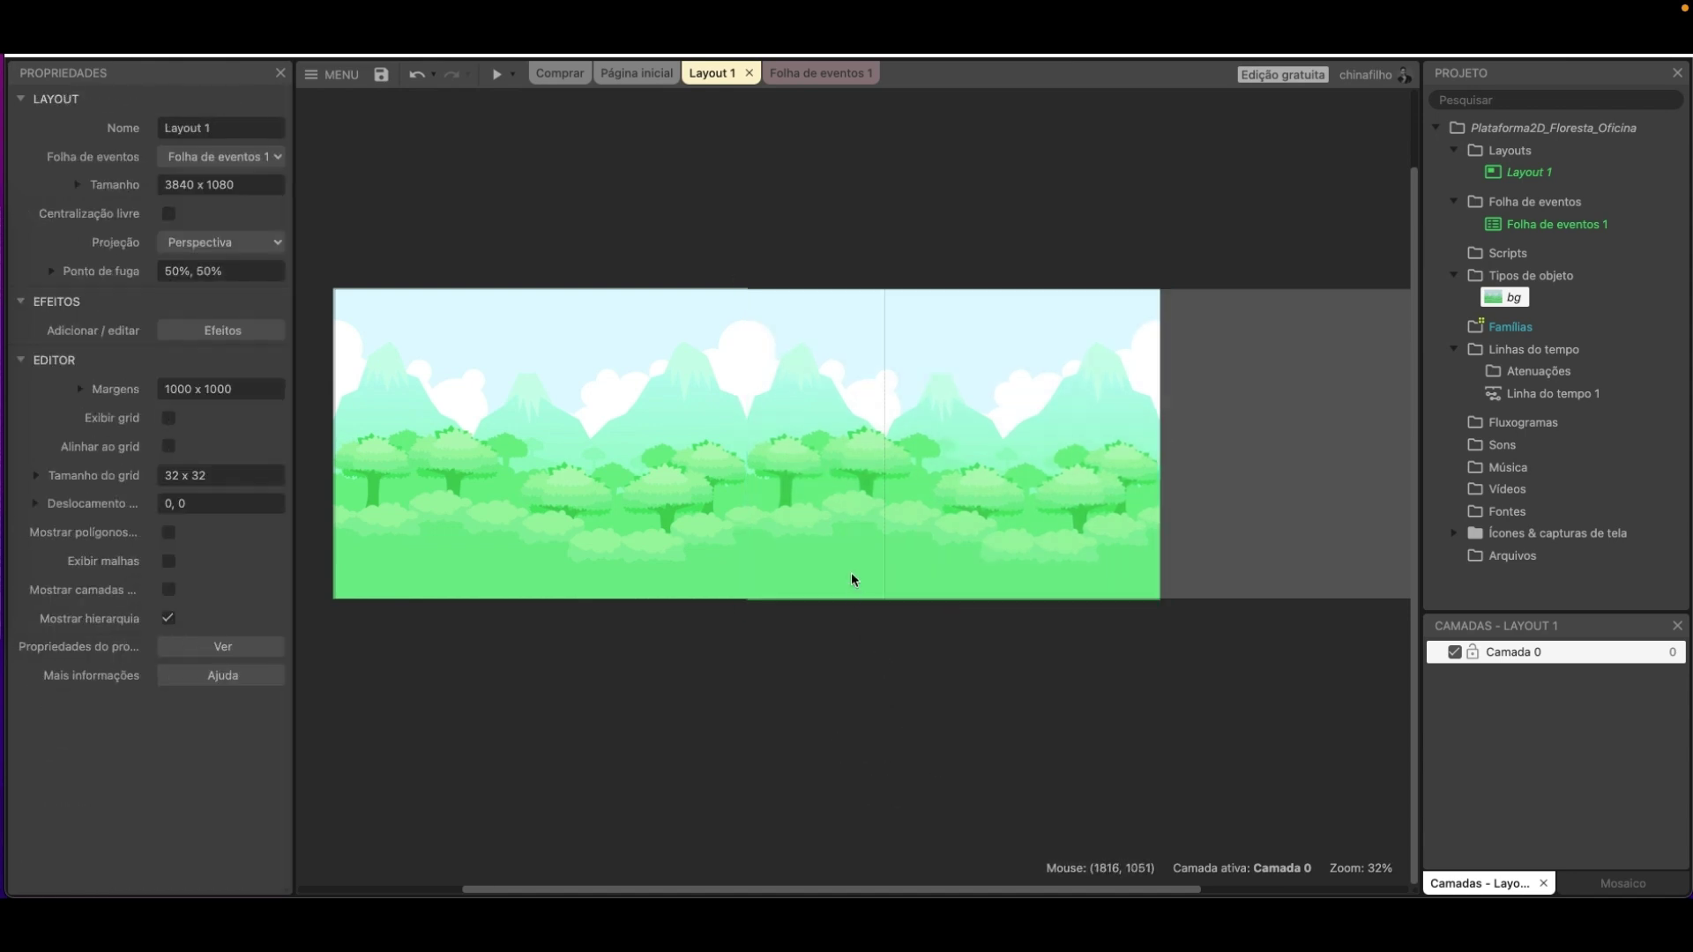
Add a third bg instance flush against the second one's right edge, covering the rest of the layout, and save the project.
scroll(745, 503, "right", 3)
left_click(749, 514)
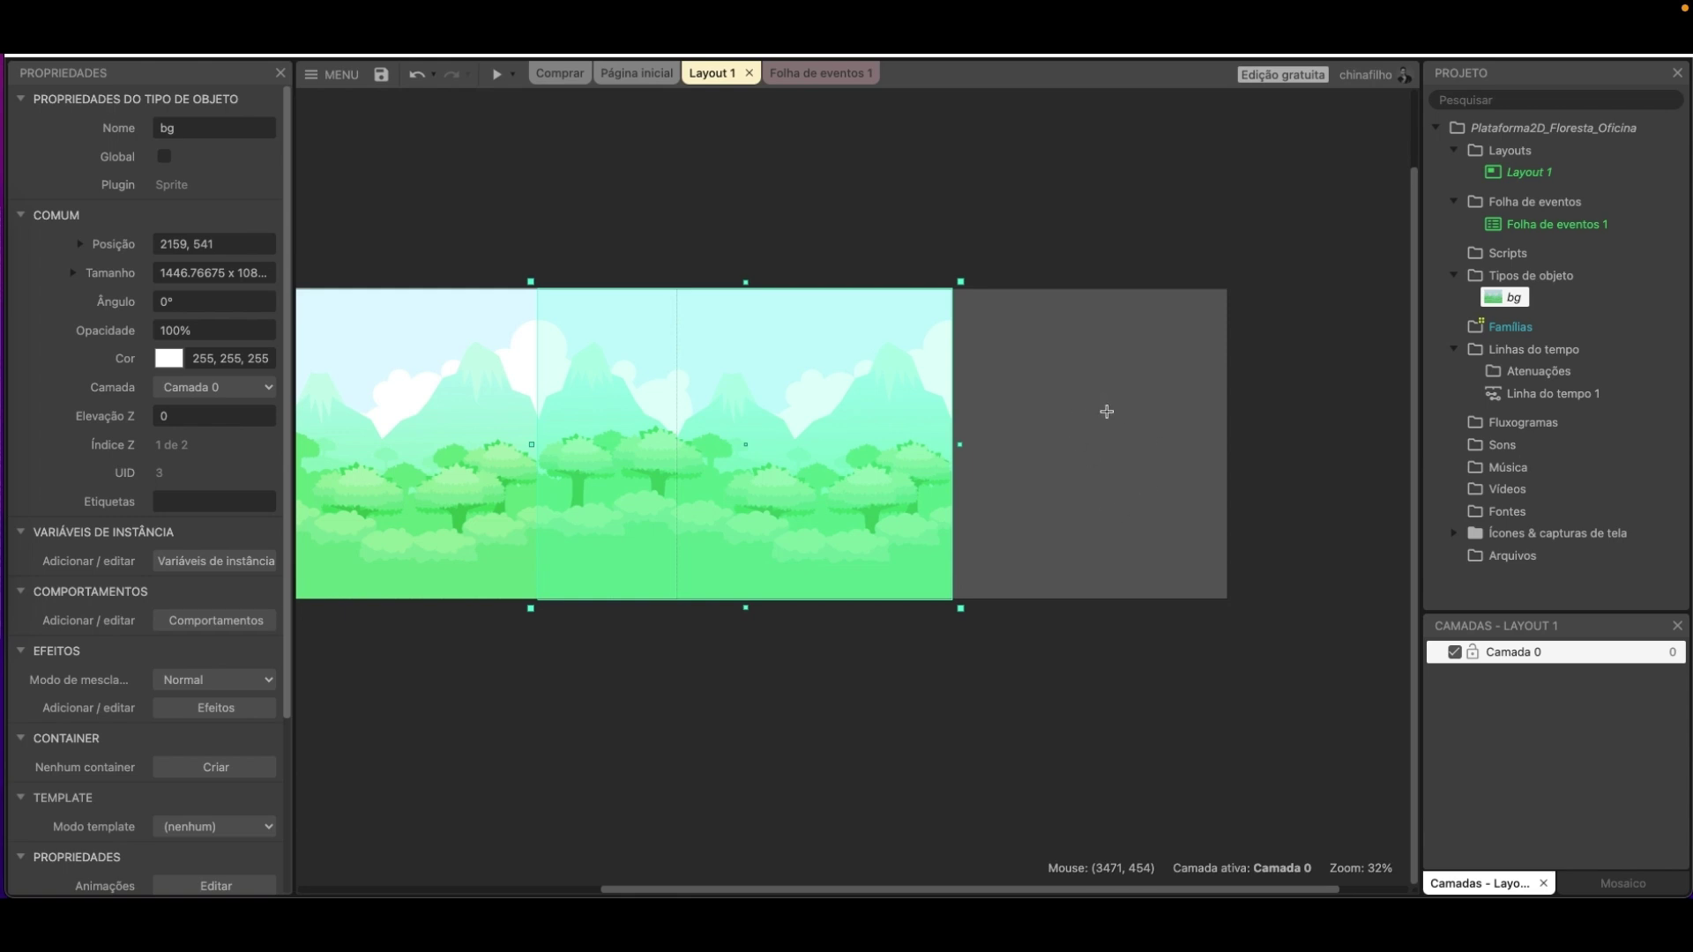
key("ctrl+v")
left_click_drag(944, 488, 1006, 465)
left_click(1074, 843)
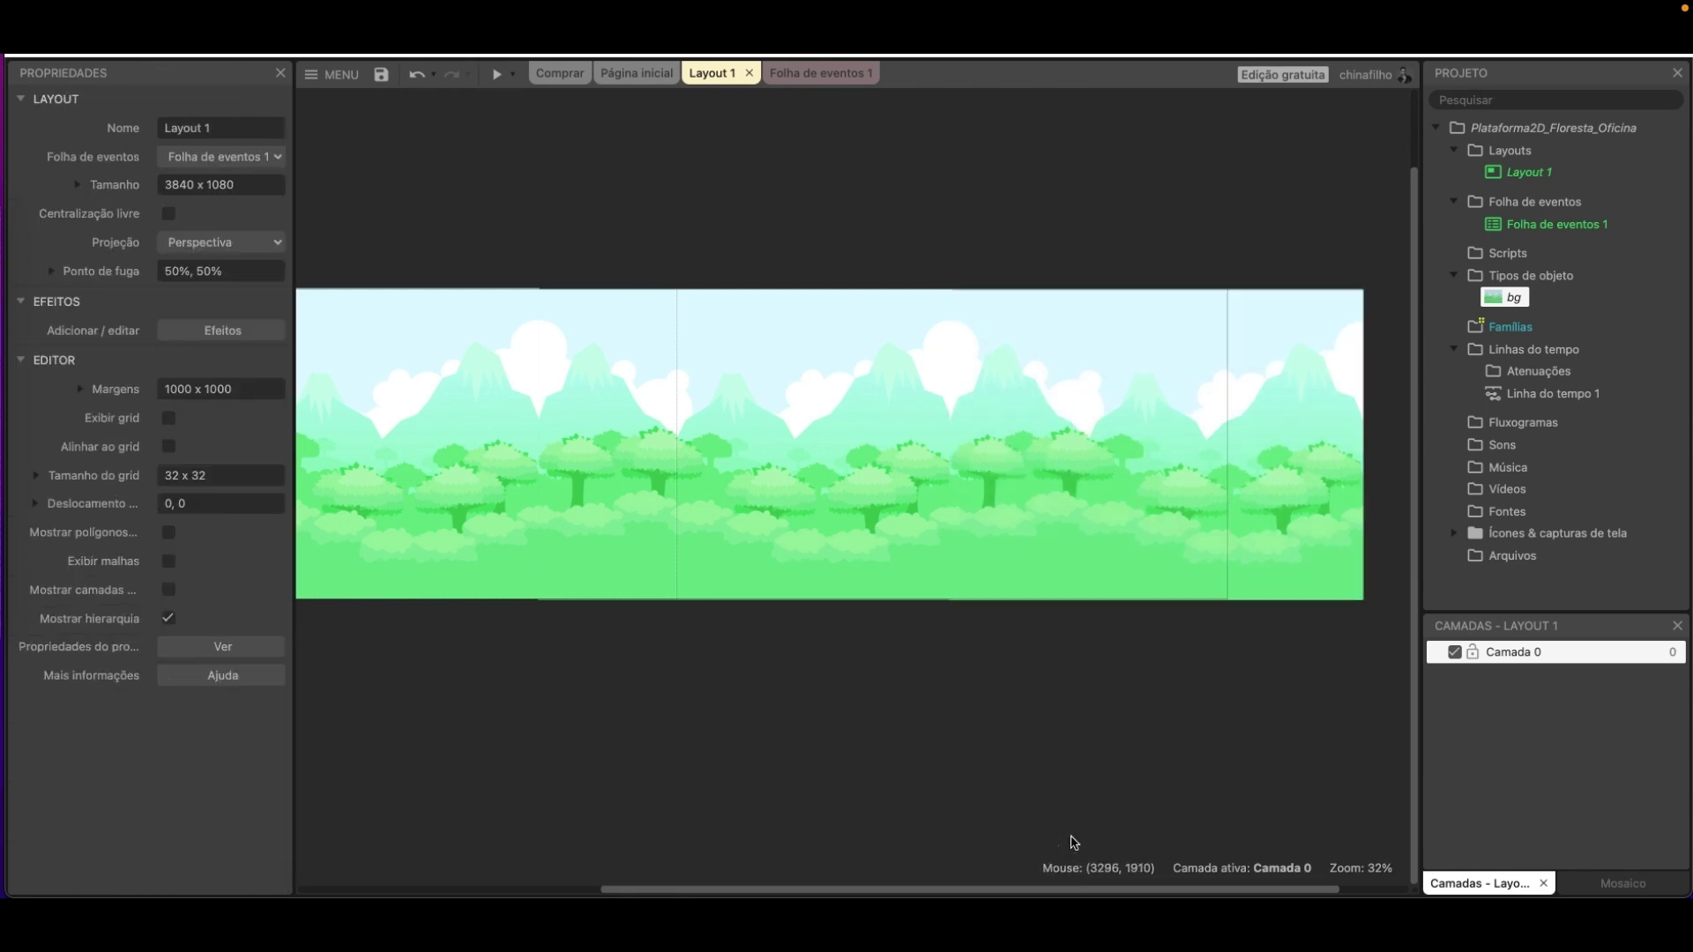
left_click(1054, 507)
left_click(704, 632)
middle_click_drag(597, 585, 874, 563)
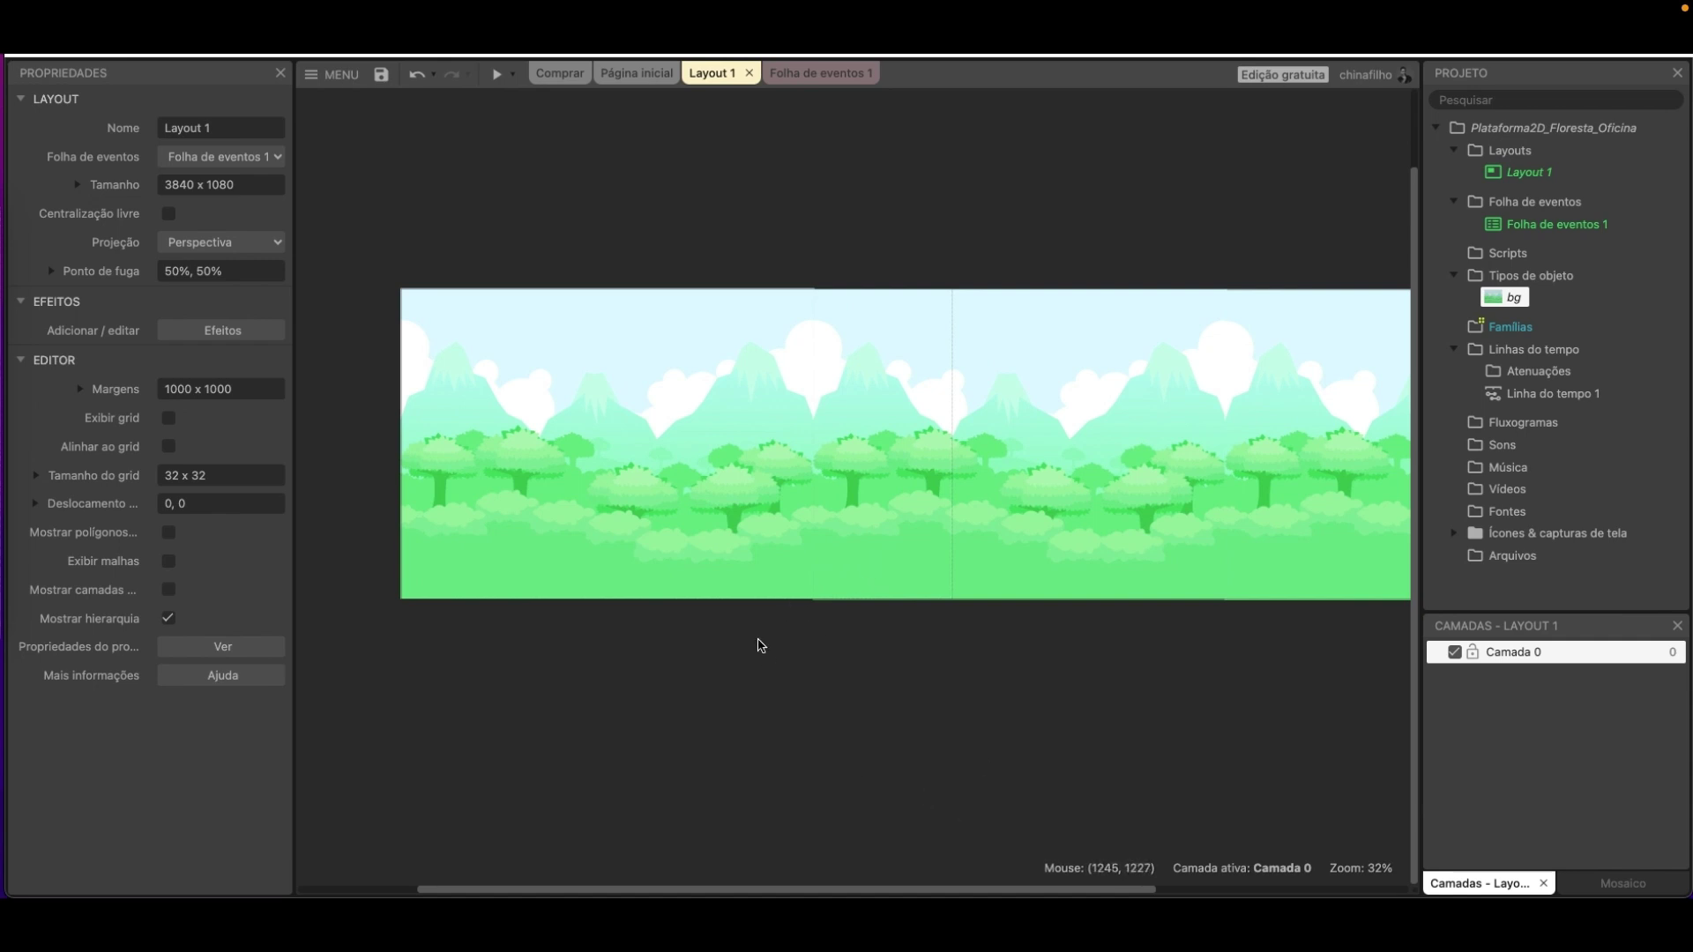
key("super+s")
Insert a new Sprite object named plataformas_solidos into the layout at about 434, 350.
right_click(506, 412)
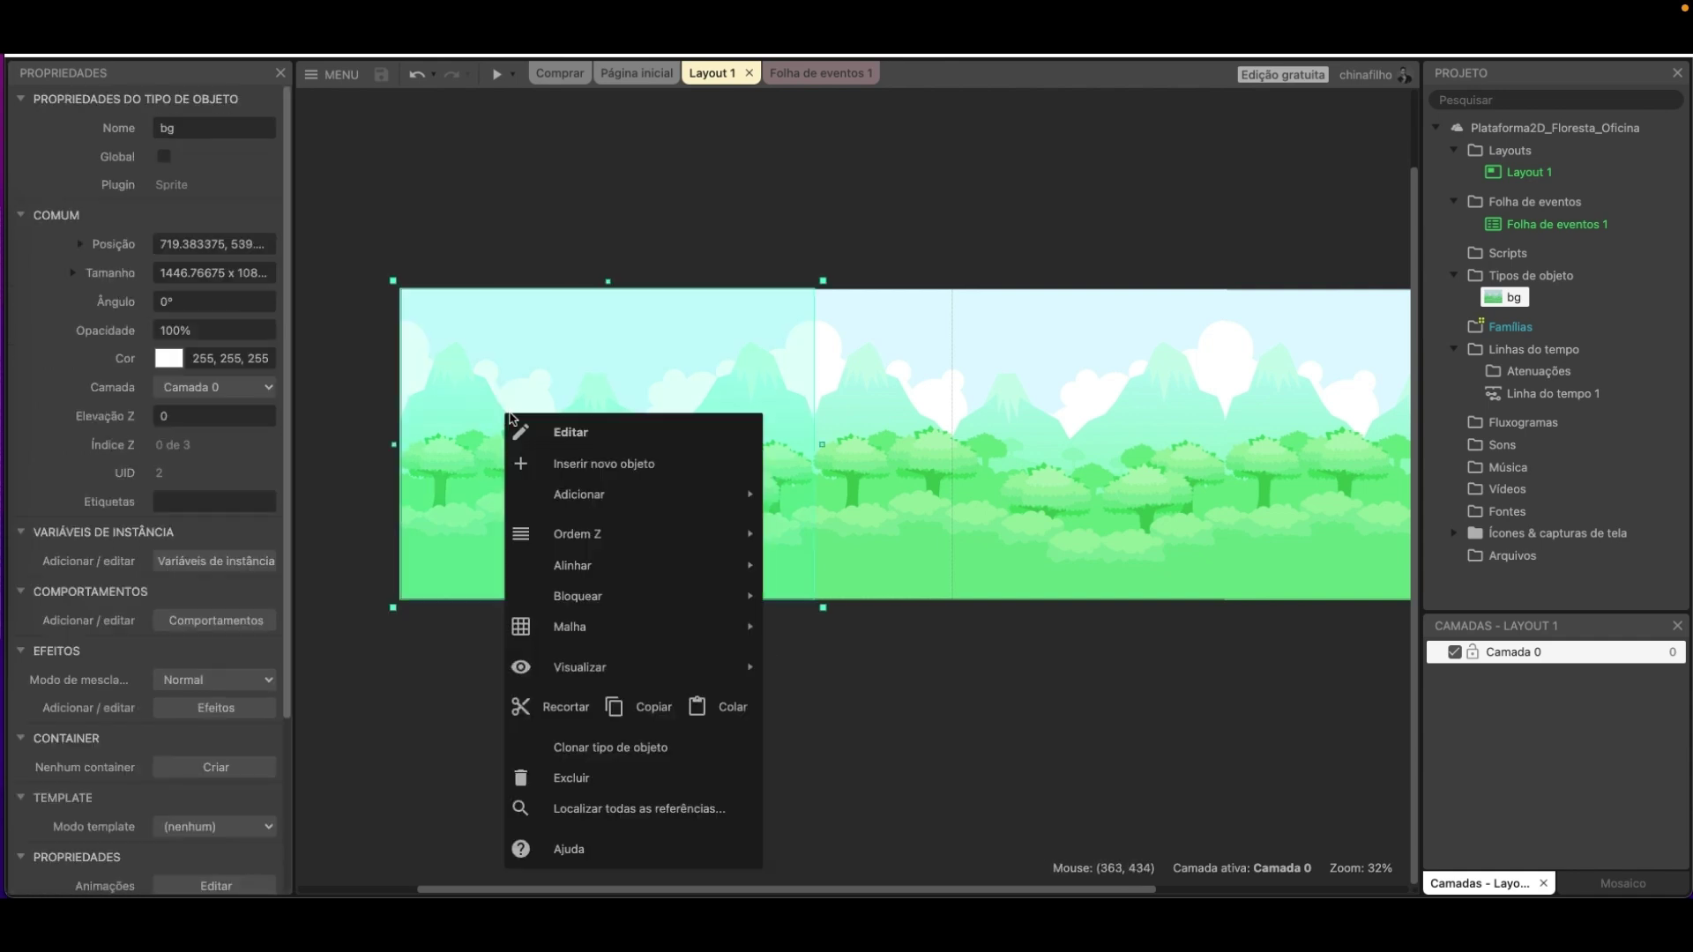
left_click(633, 461)
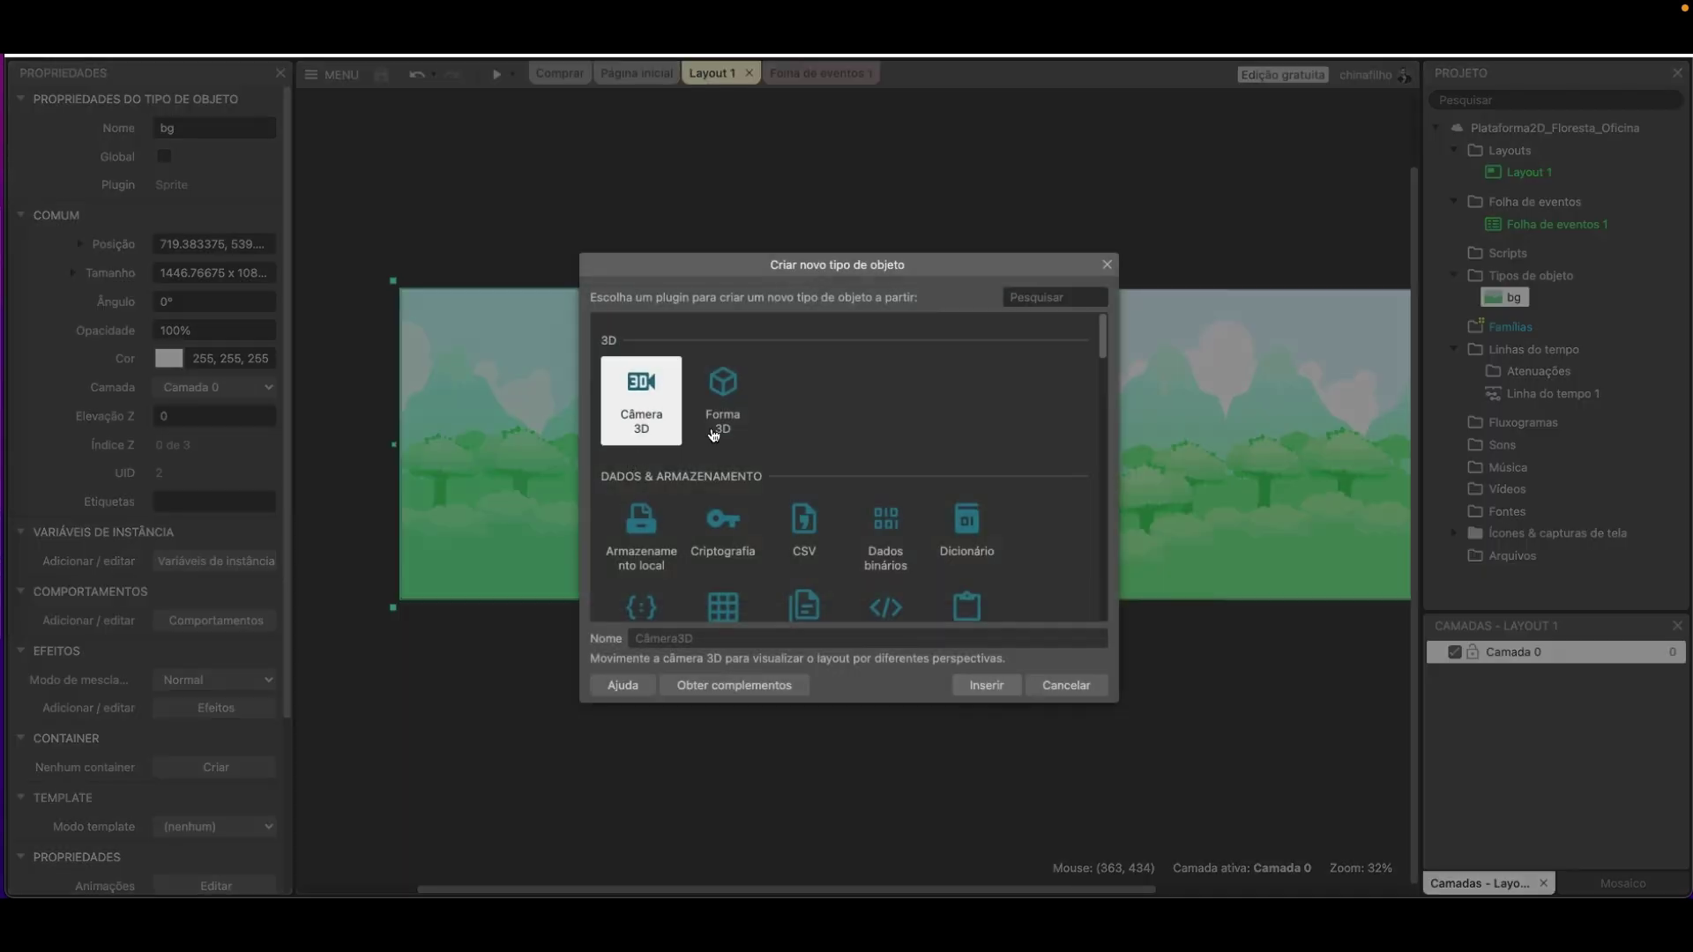
type("sprit")
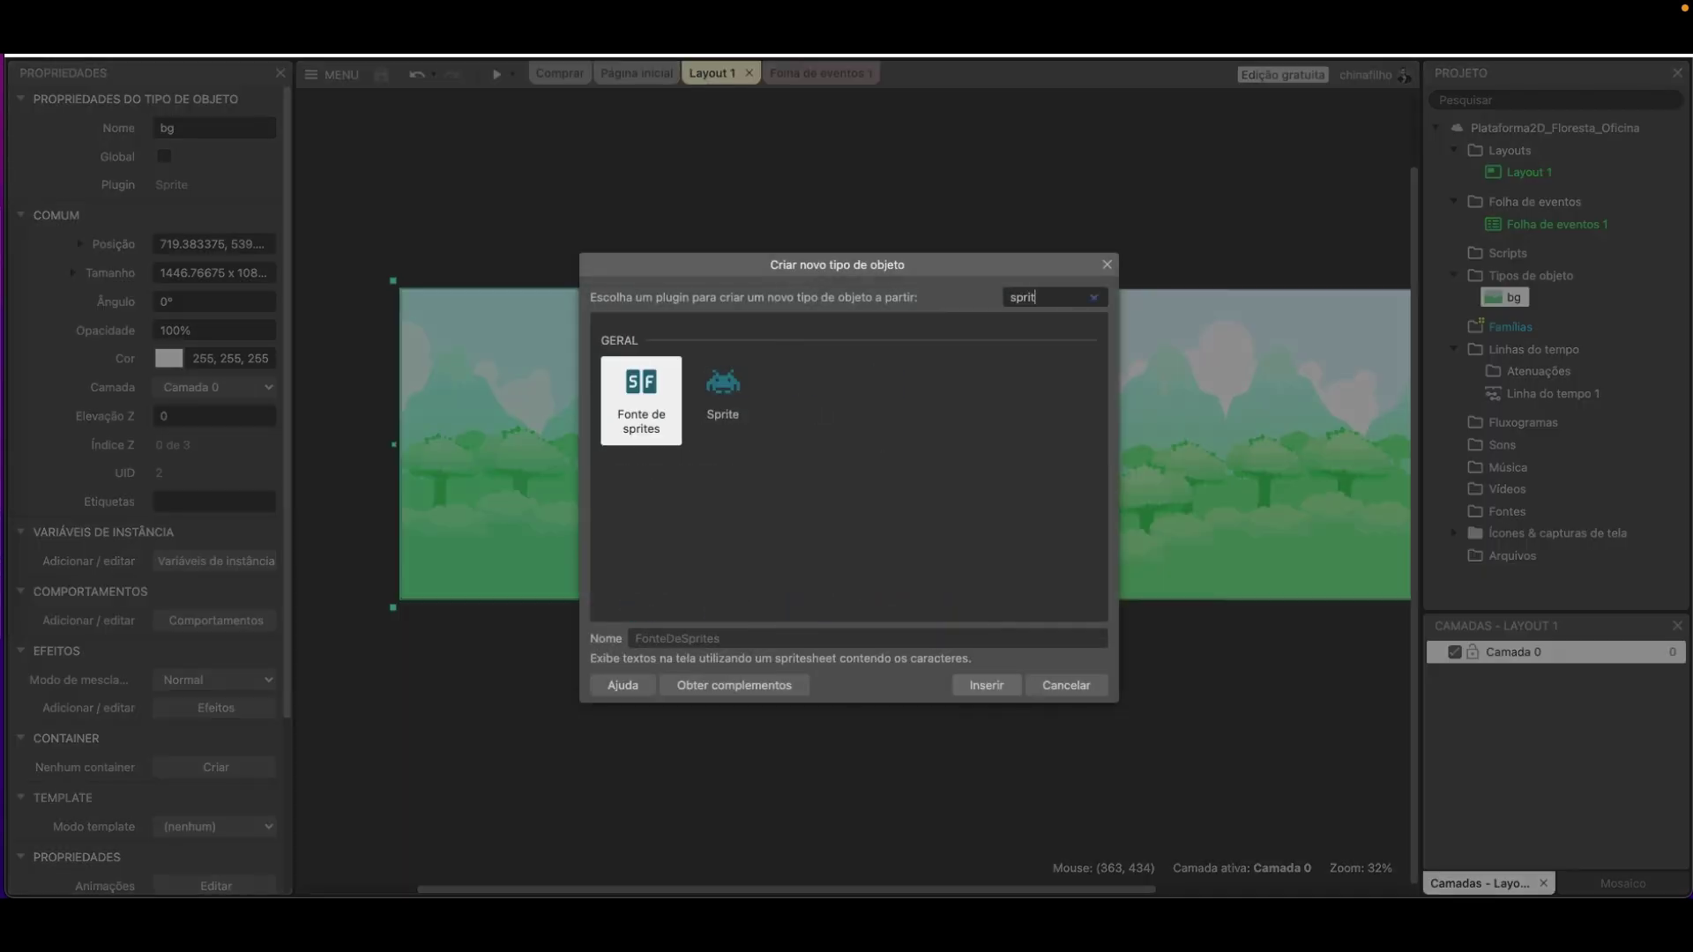
left_click(723, 392)
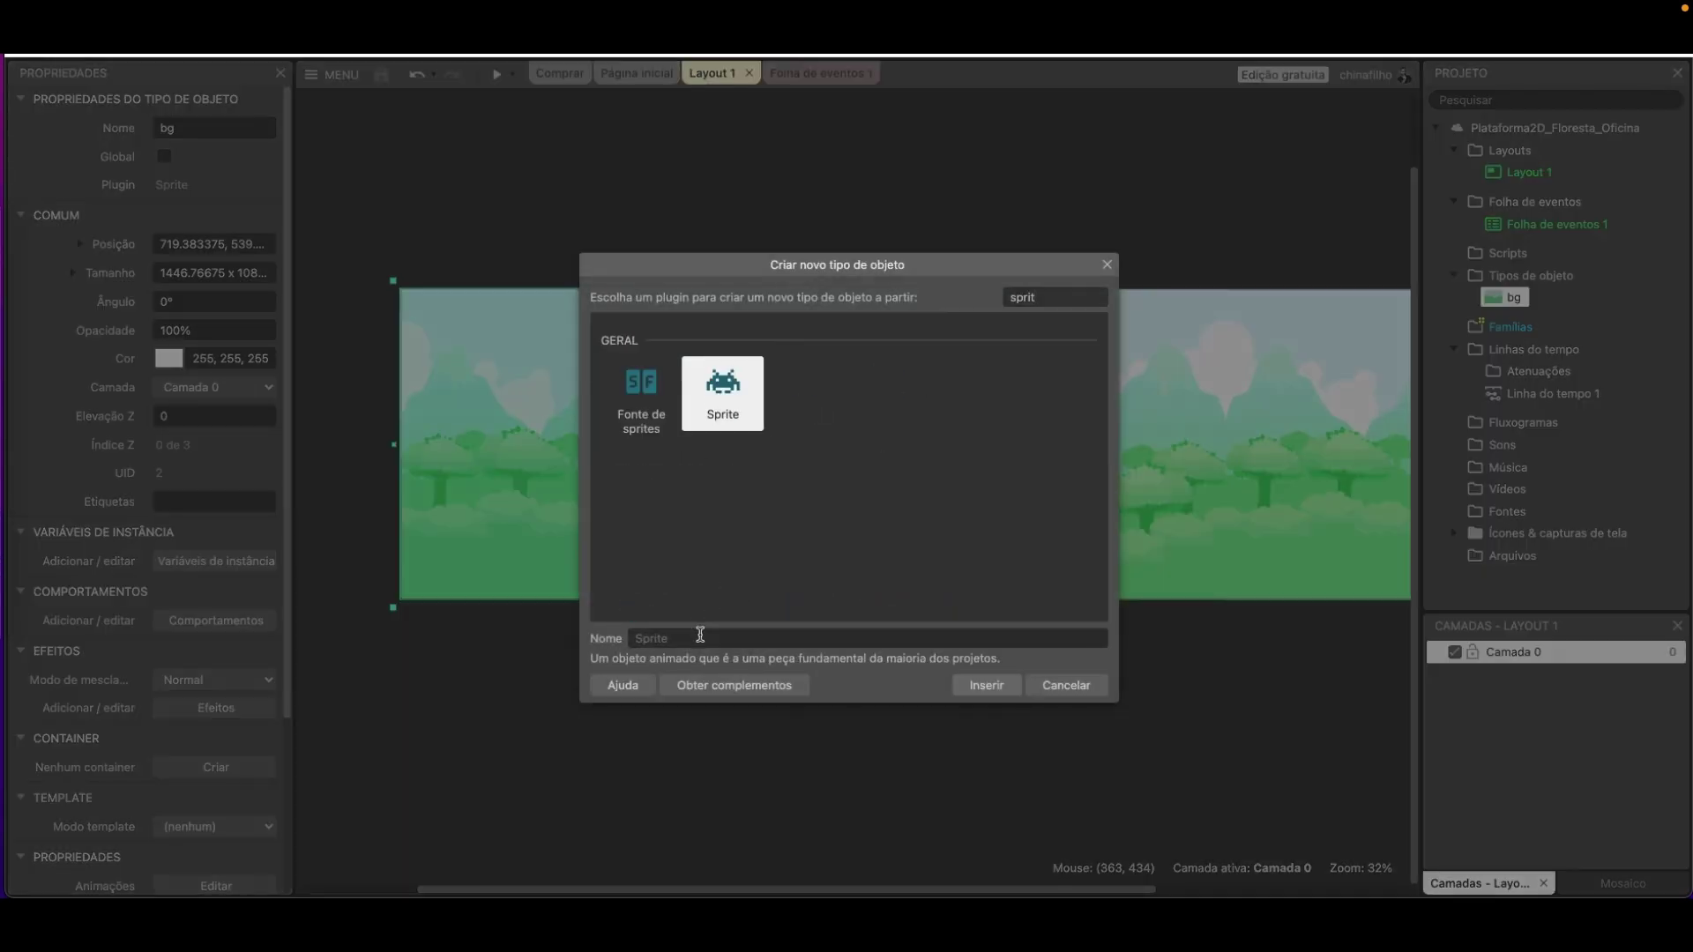
type("plataformas_solidos")
left_click(656, 639)
key("BackSpace")
left_click(982, 688)
left_click(526, 389)
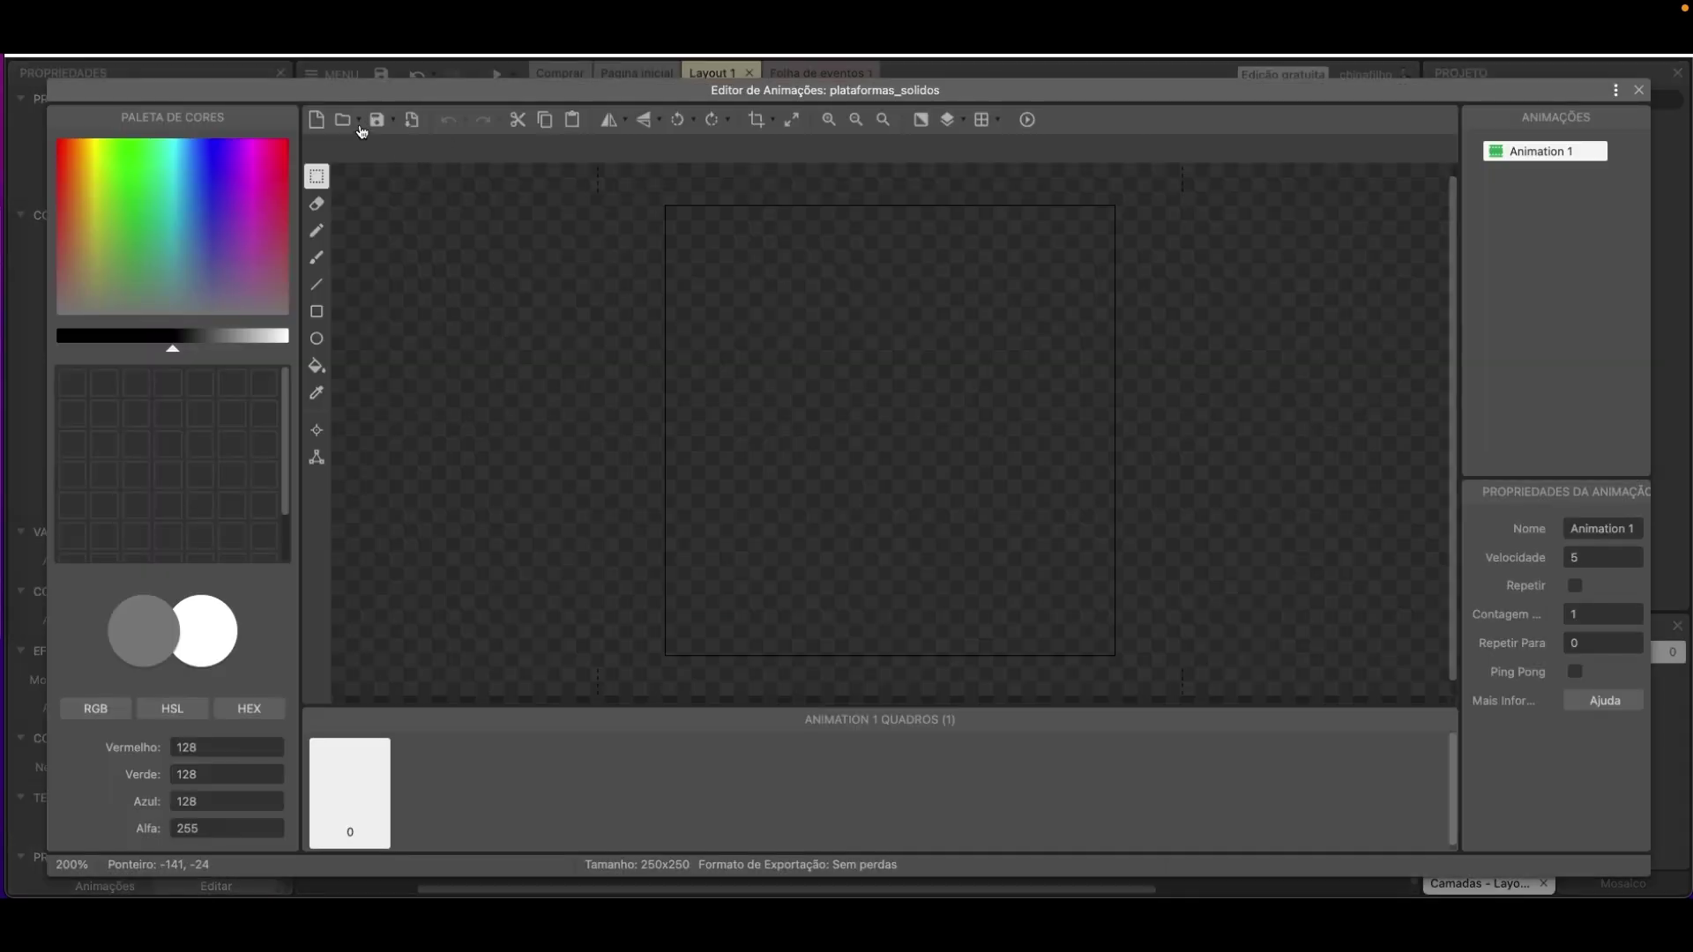
Load 2.png as the plataformas_solidos image, crop its transparent edges and close the animation editor.
left_click(345, 125)
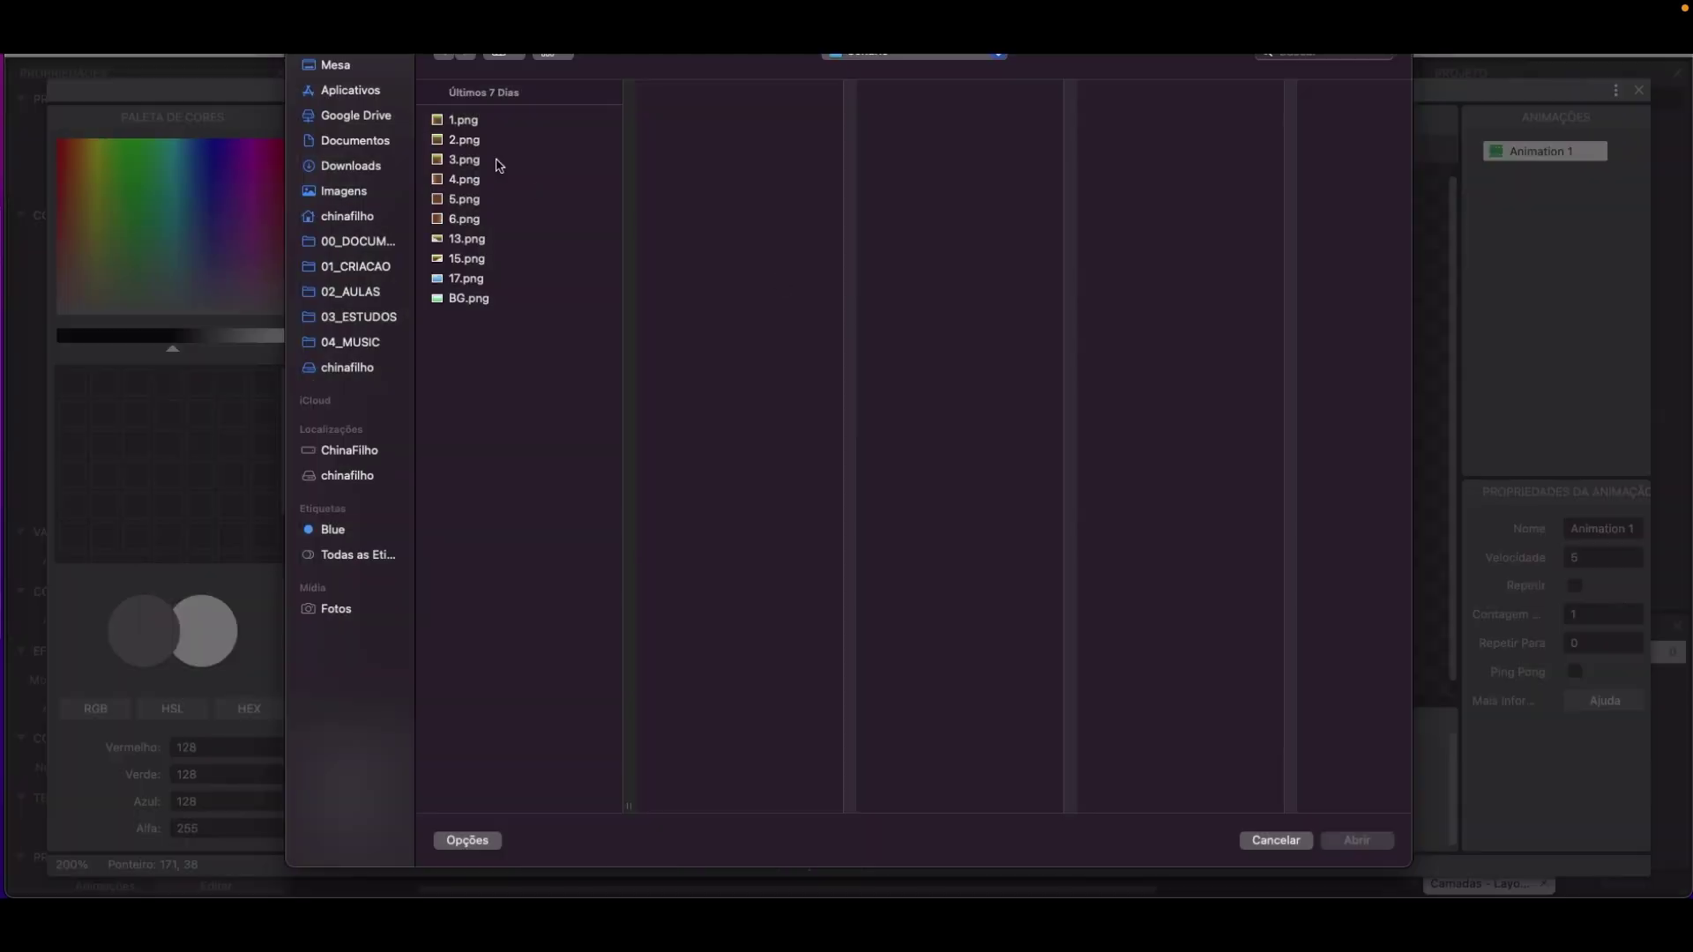
left_click(490, 142)
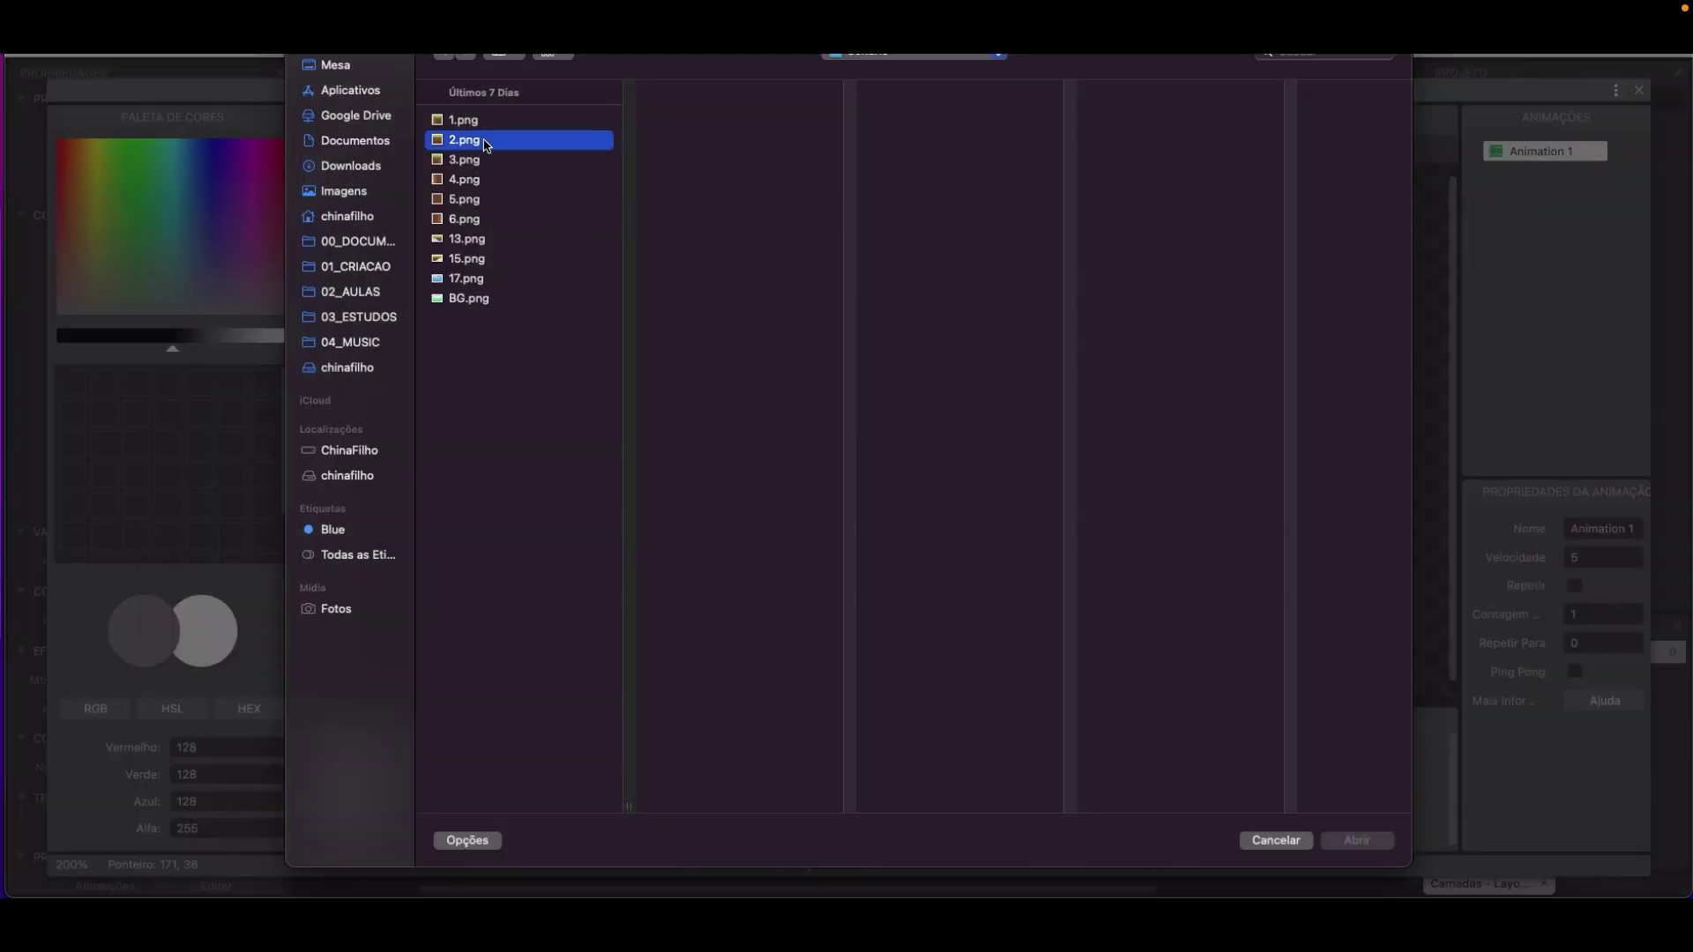
left_click(1360, 840)
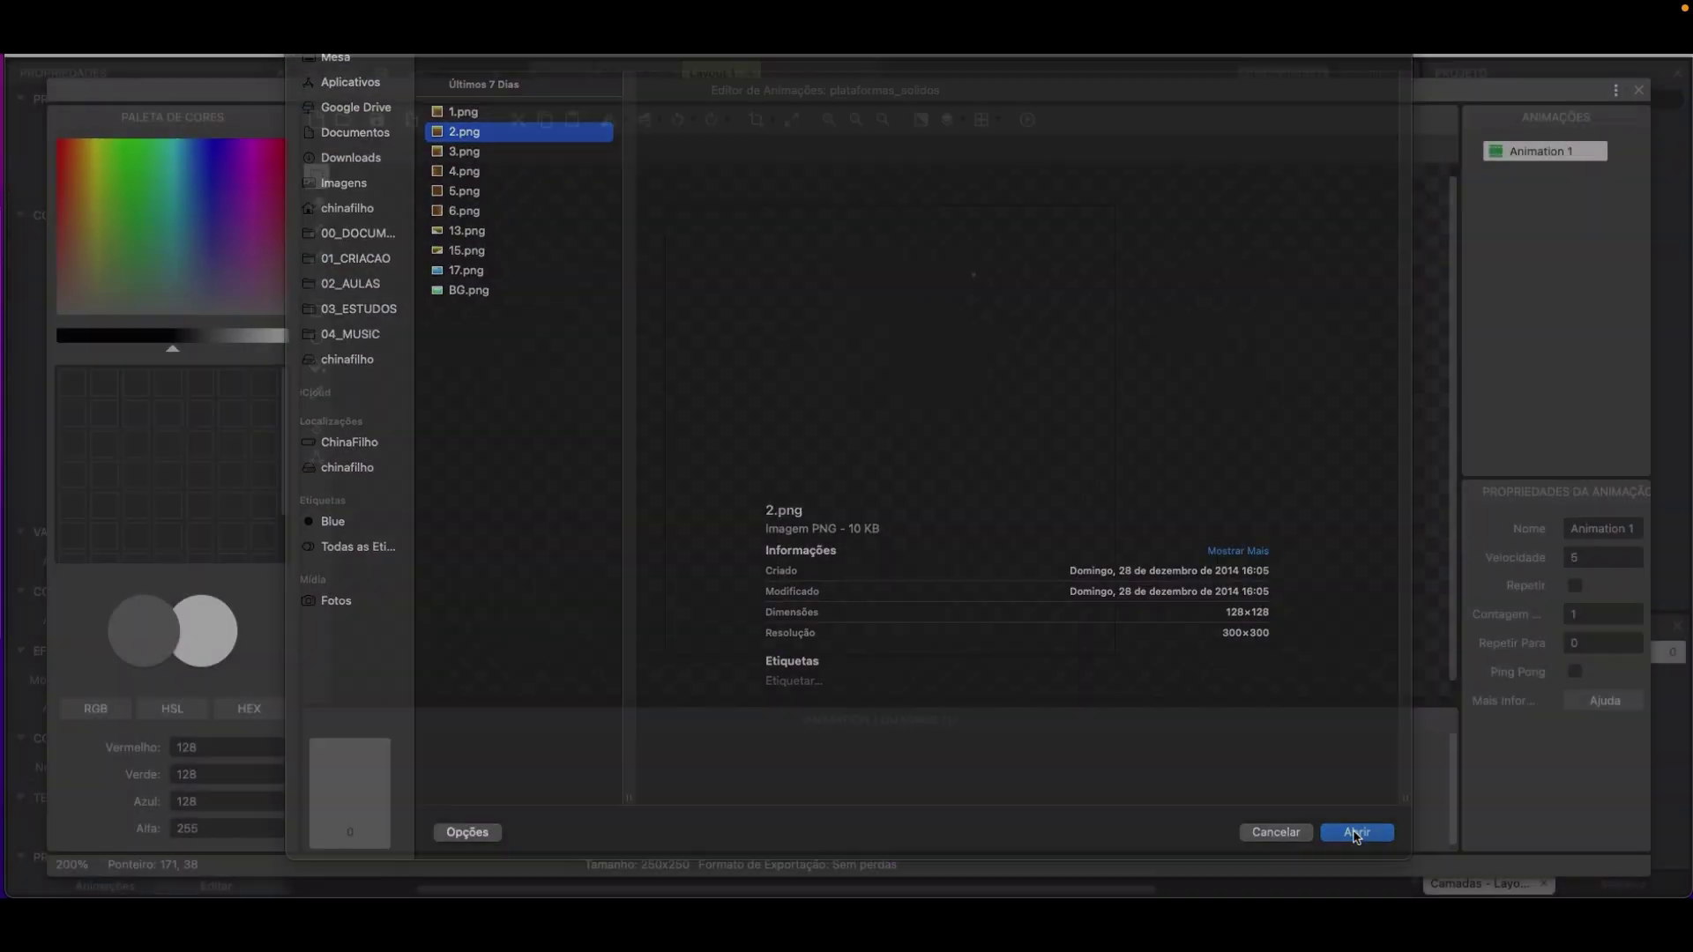
left_click(756, 121)
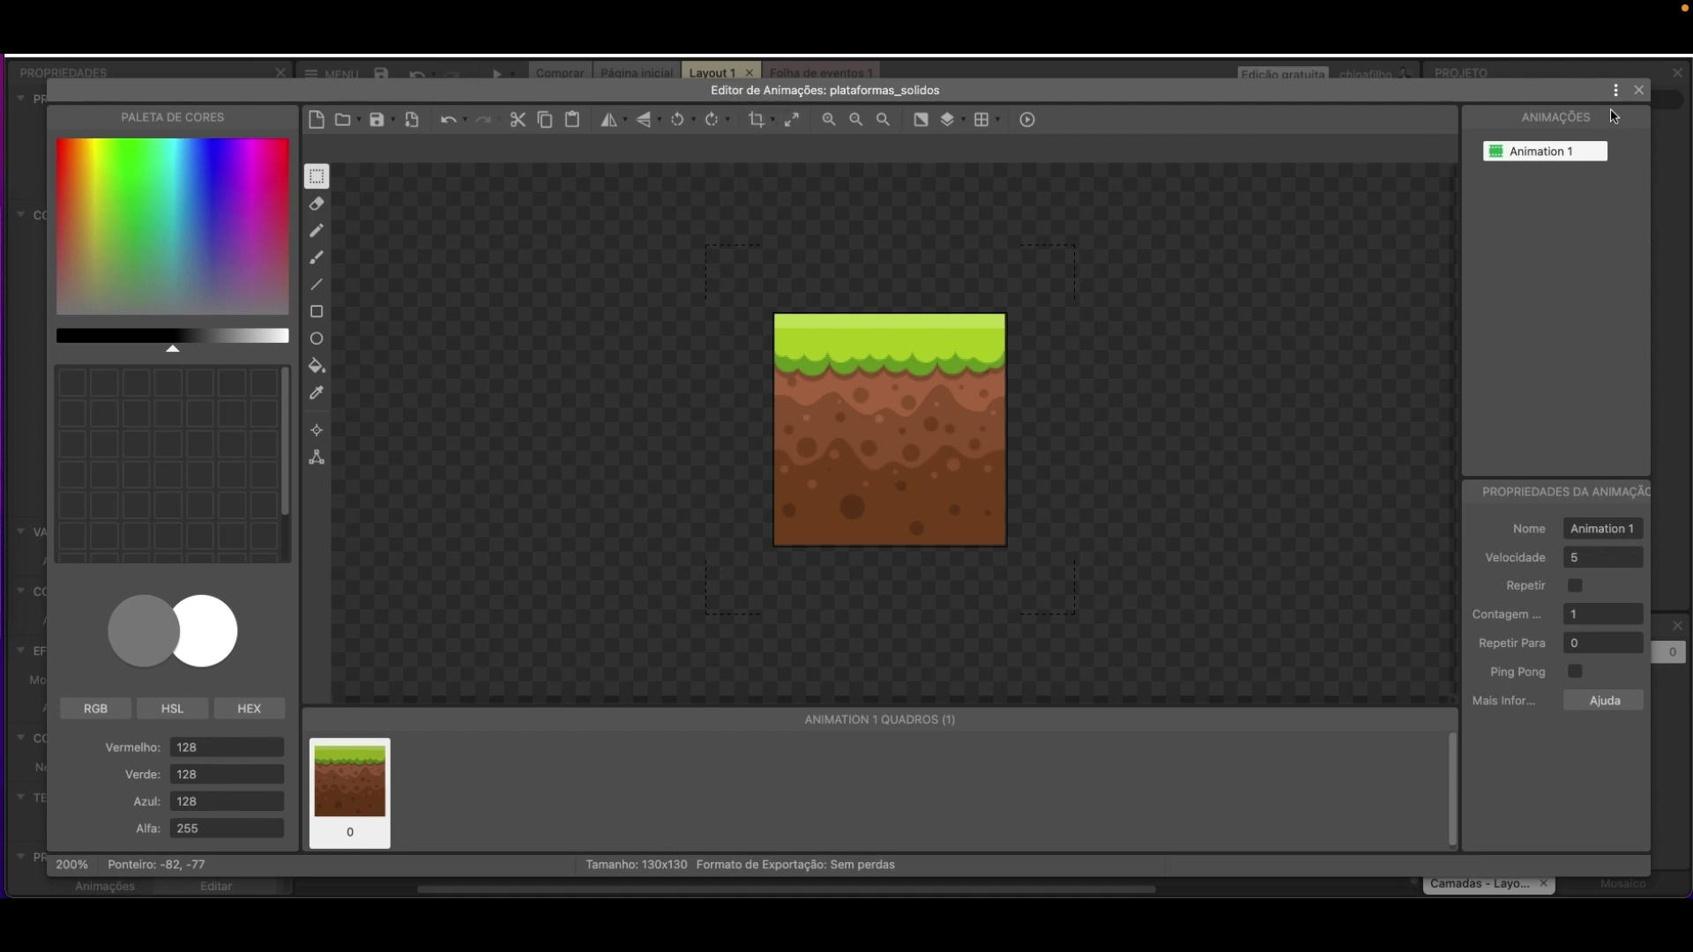
left_click(1639, 89)
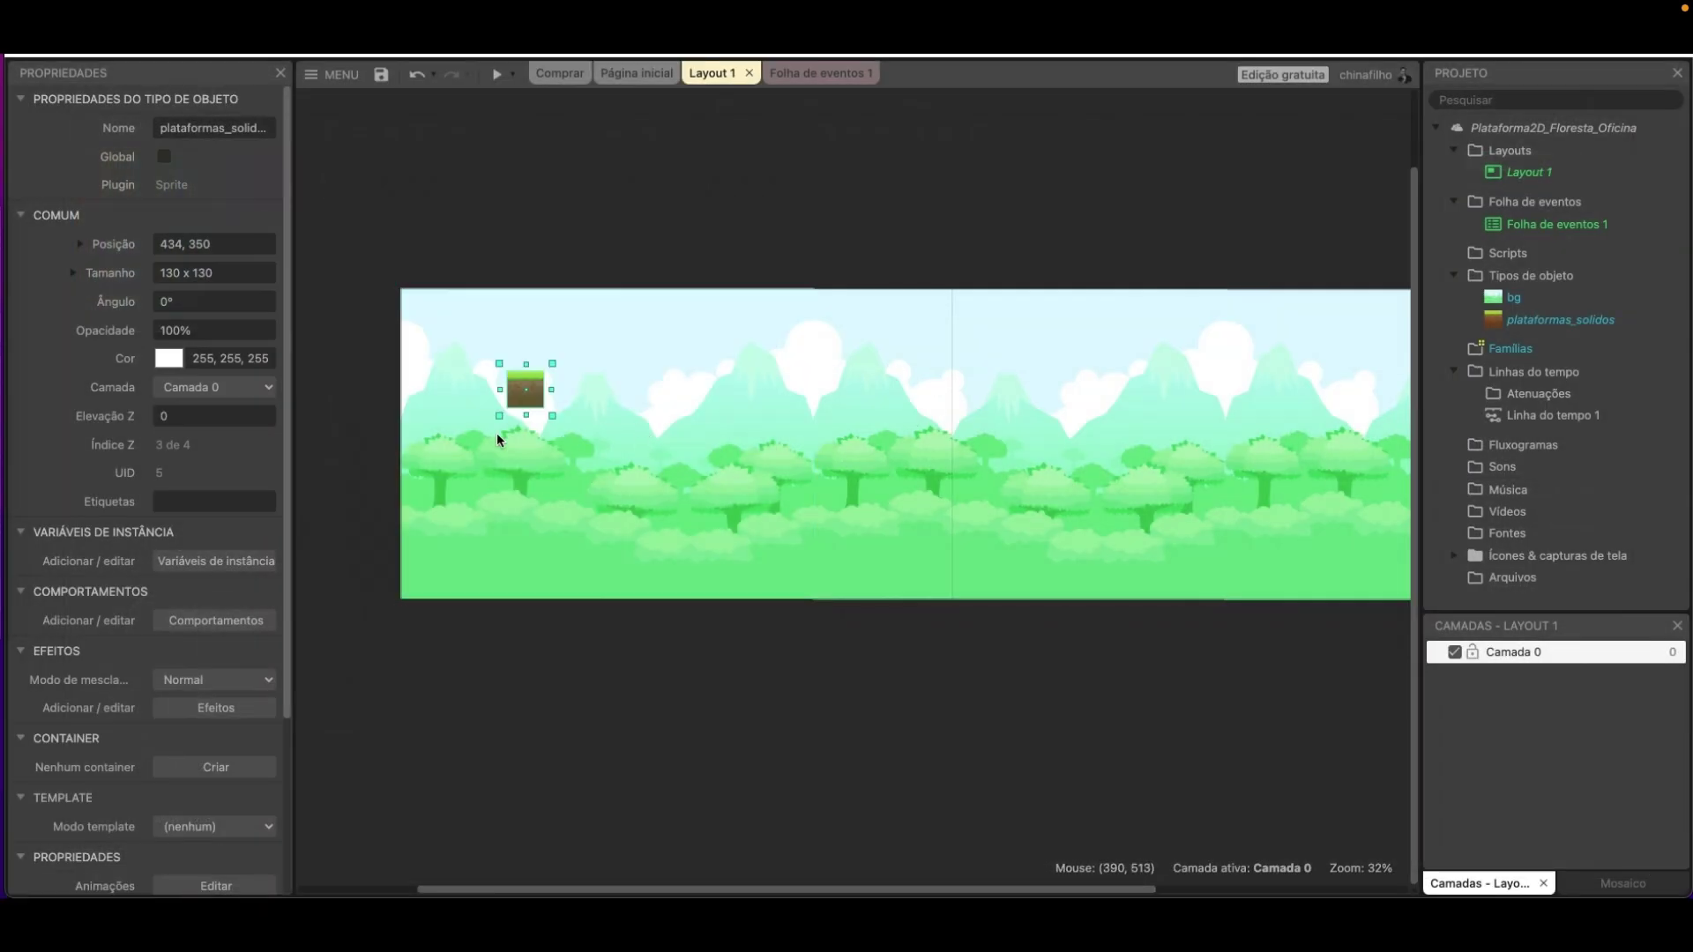
Move the plataformas_solidos tile to the layout's bottom-left corner, at about 64, 1022, and add a second instance beside it at about 189, 1025.
left_click_drag(528, 408, 420, 597)
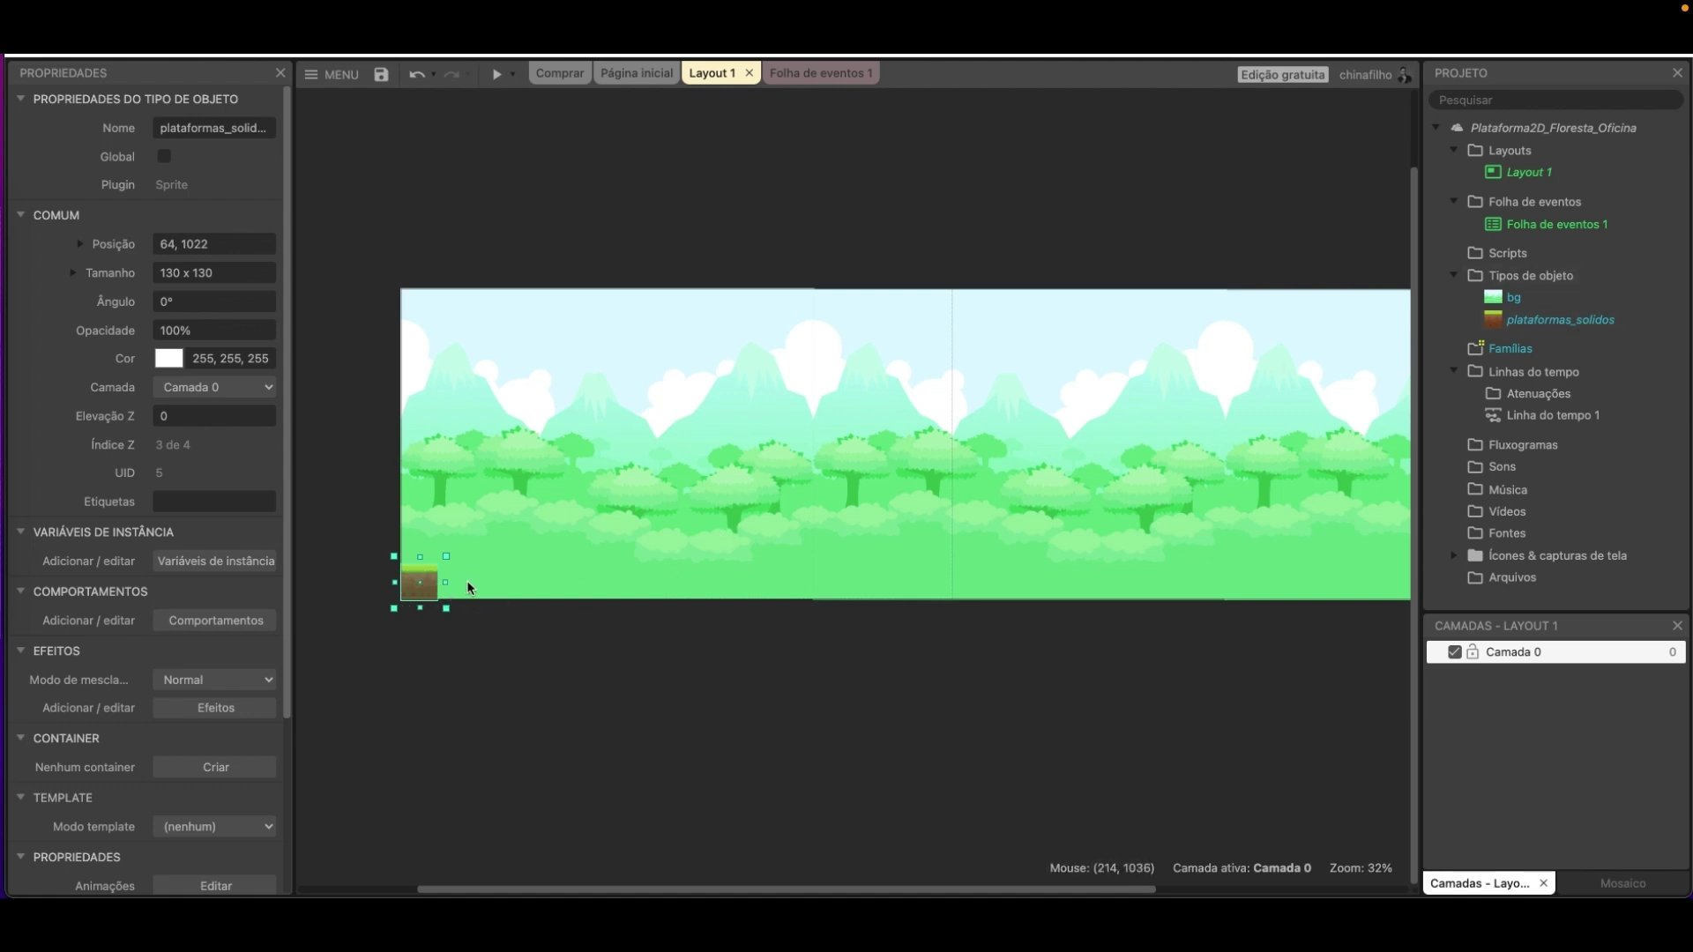
key("ctrl+v")
left_click_drag(465, 557, 454, 590)
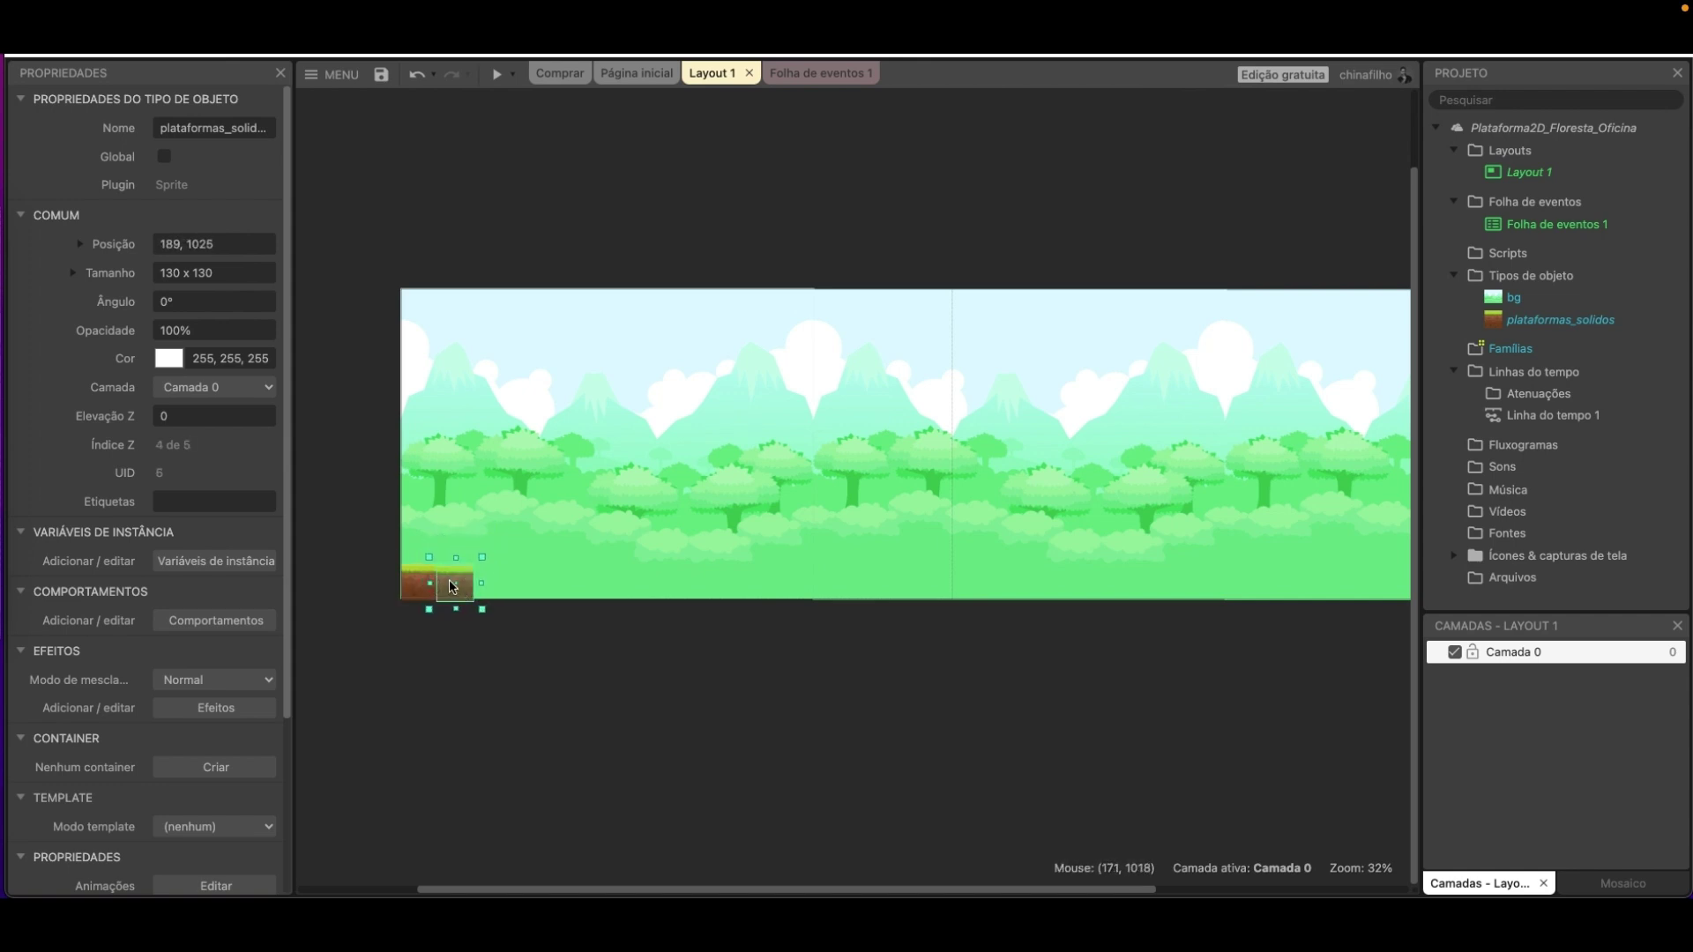
Align the second ground tile level and flush with the first one, at about 191, 1022.
scroll(452, 586, "up", 5, "ctrl")
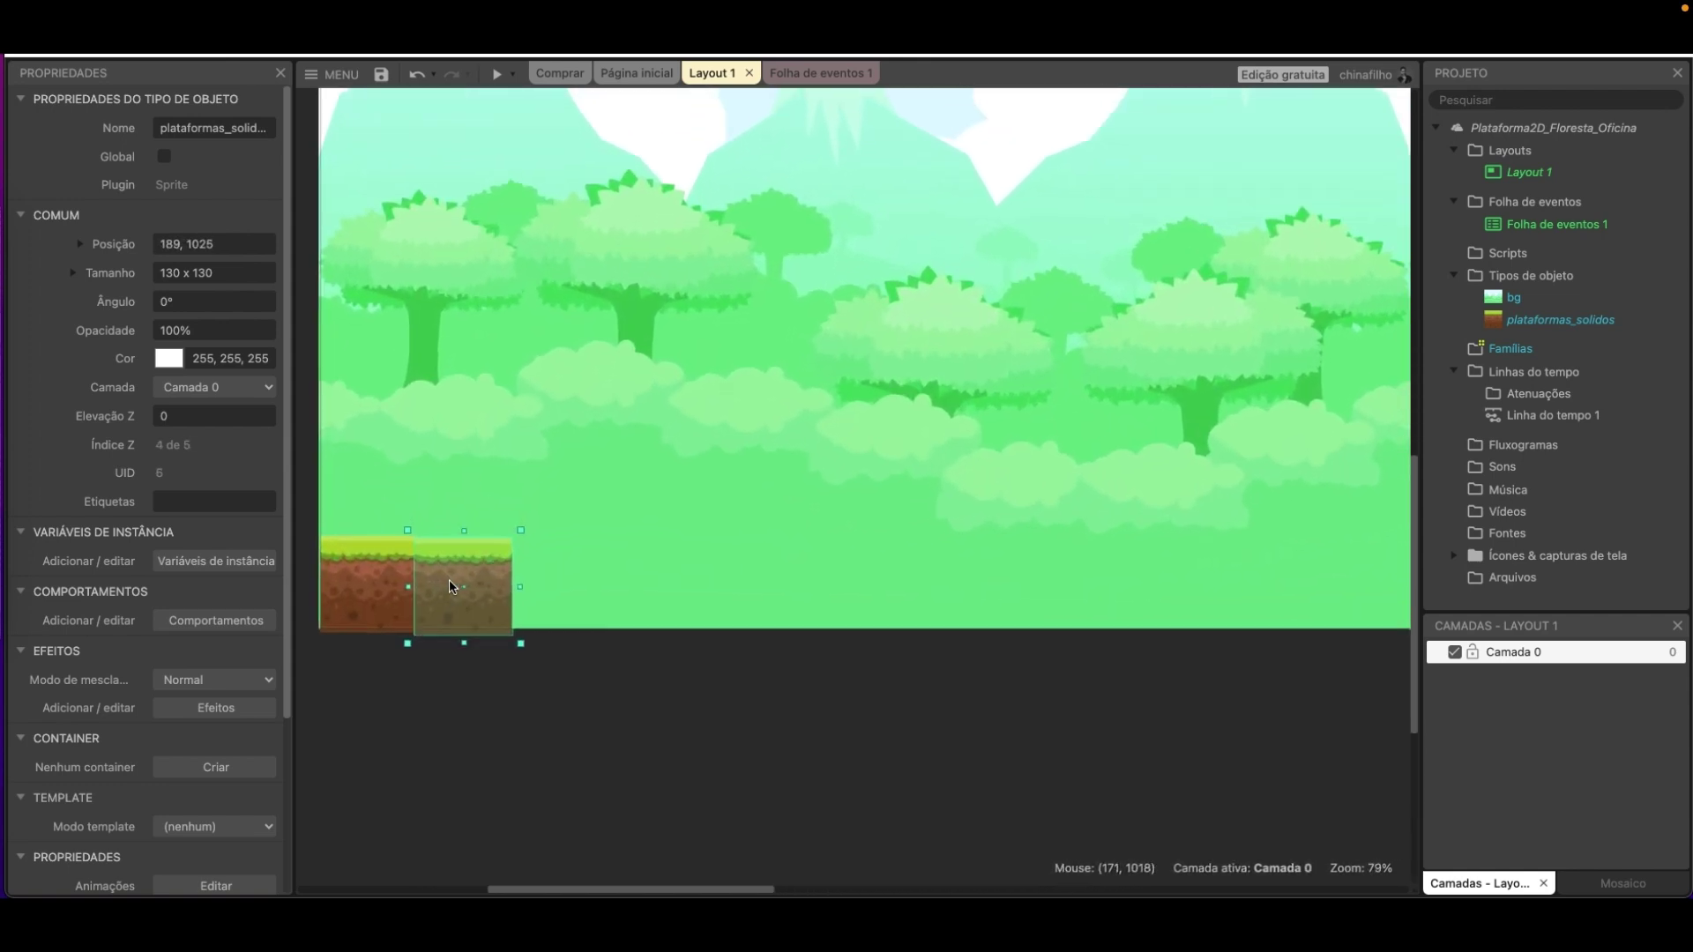
scroll(450, 587, "up", 6, "ctrl")
middle_click_drag(557, 556, 798, 458)
left_click_drag(798, 458, 781, 444)
left_click(825, 715)
left_click(756, 523)
left_click(786, 732)
left_click_drag(759, 474, 754, 471)
left_click(827, 851)
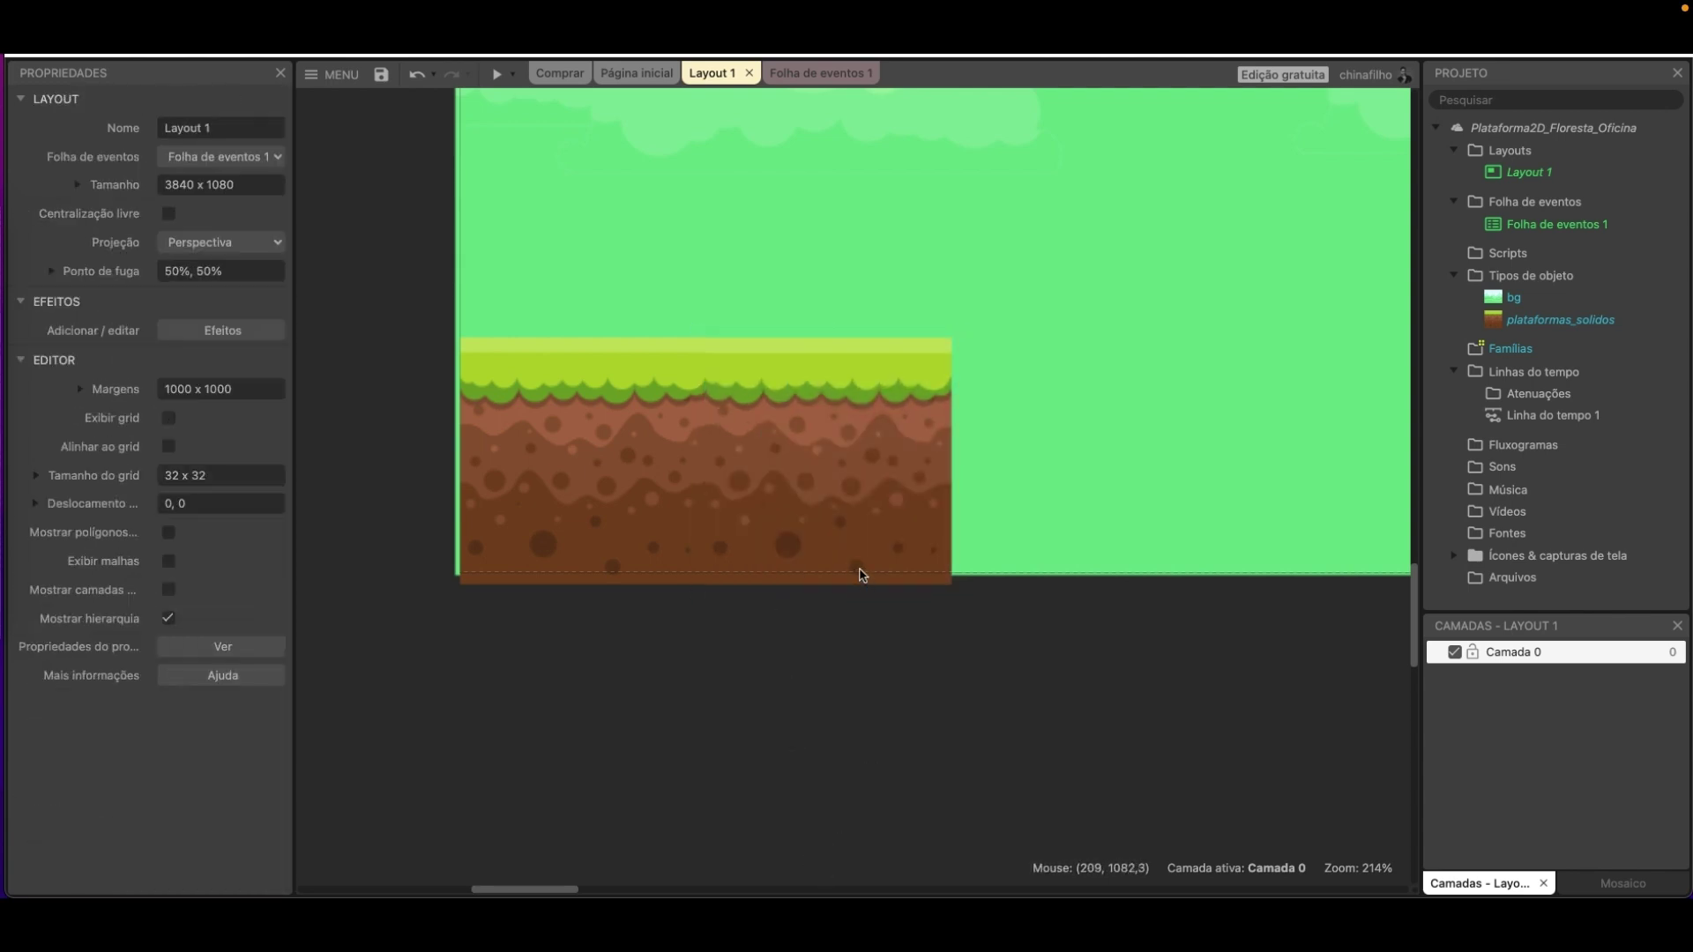
Shift both ground tiles against the layout's left edge and add a copy of the pair directly to their right.
left_click(803, 495)
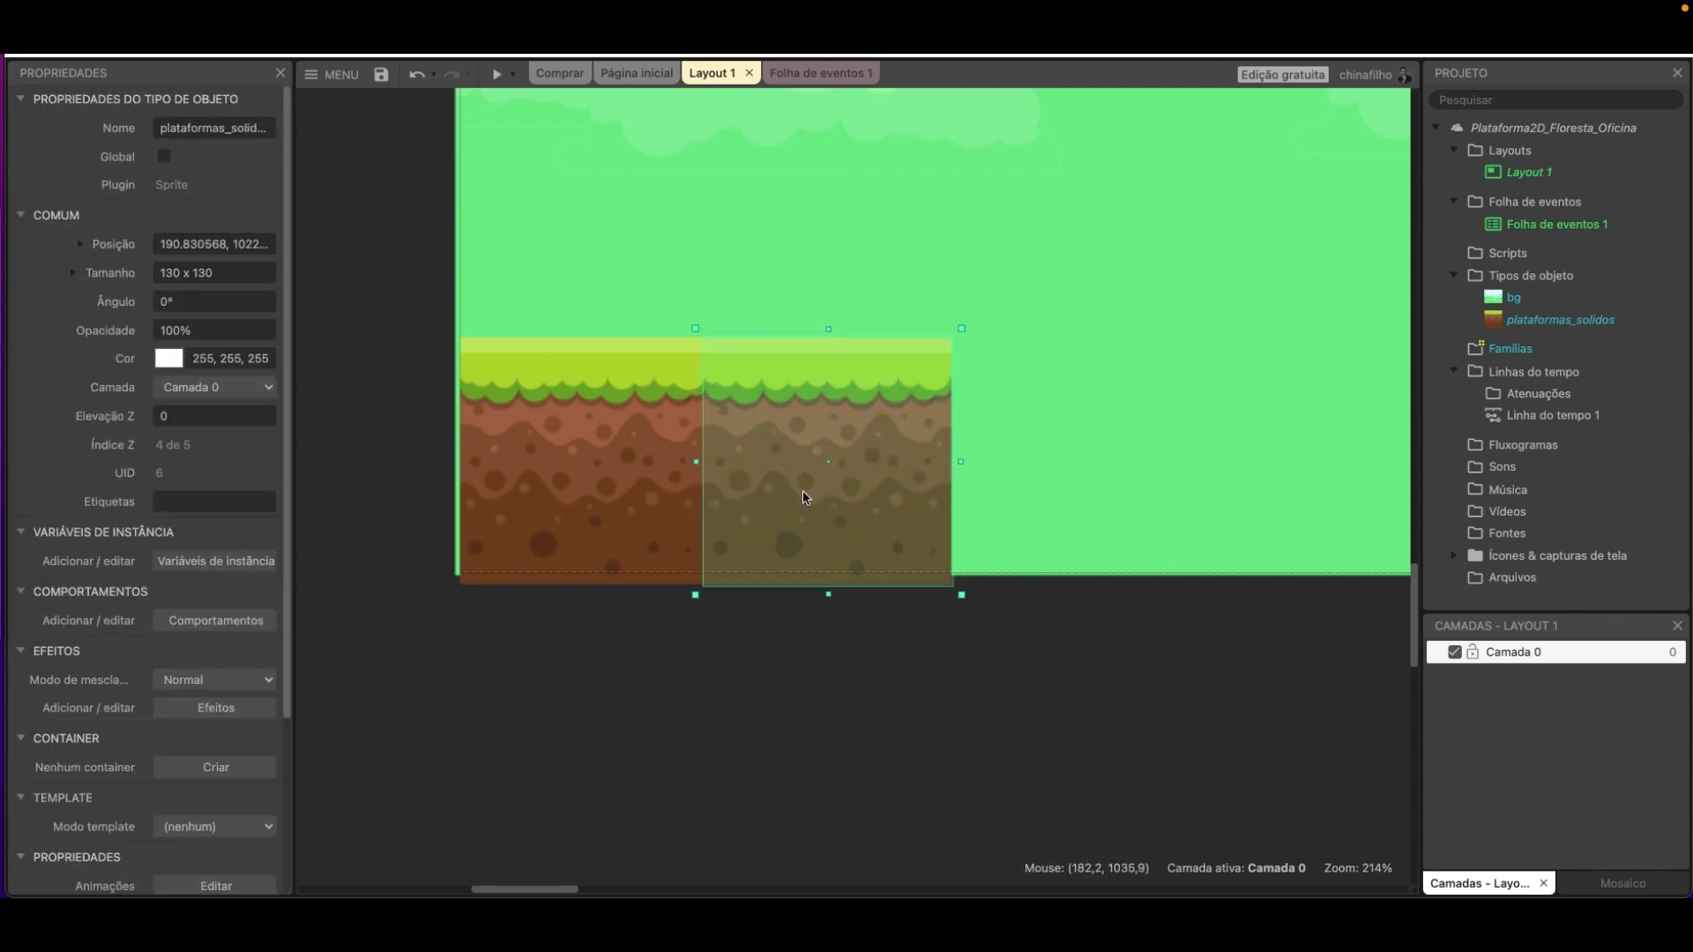
left_click(618, 526, "shift")
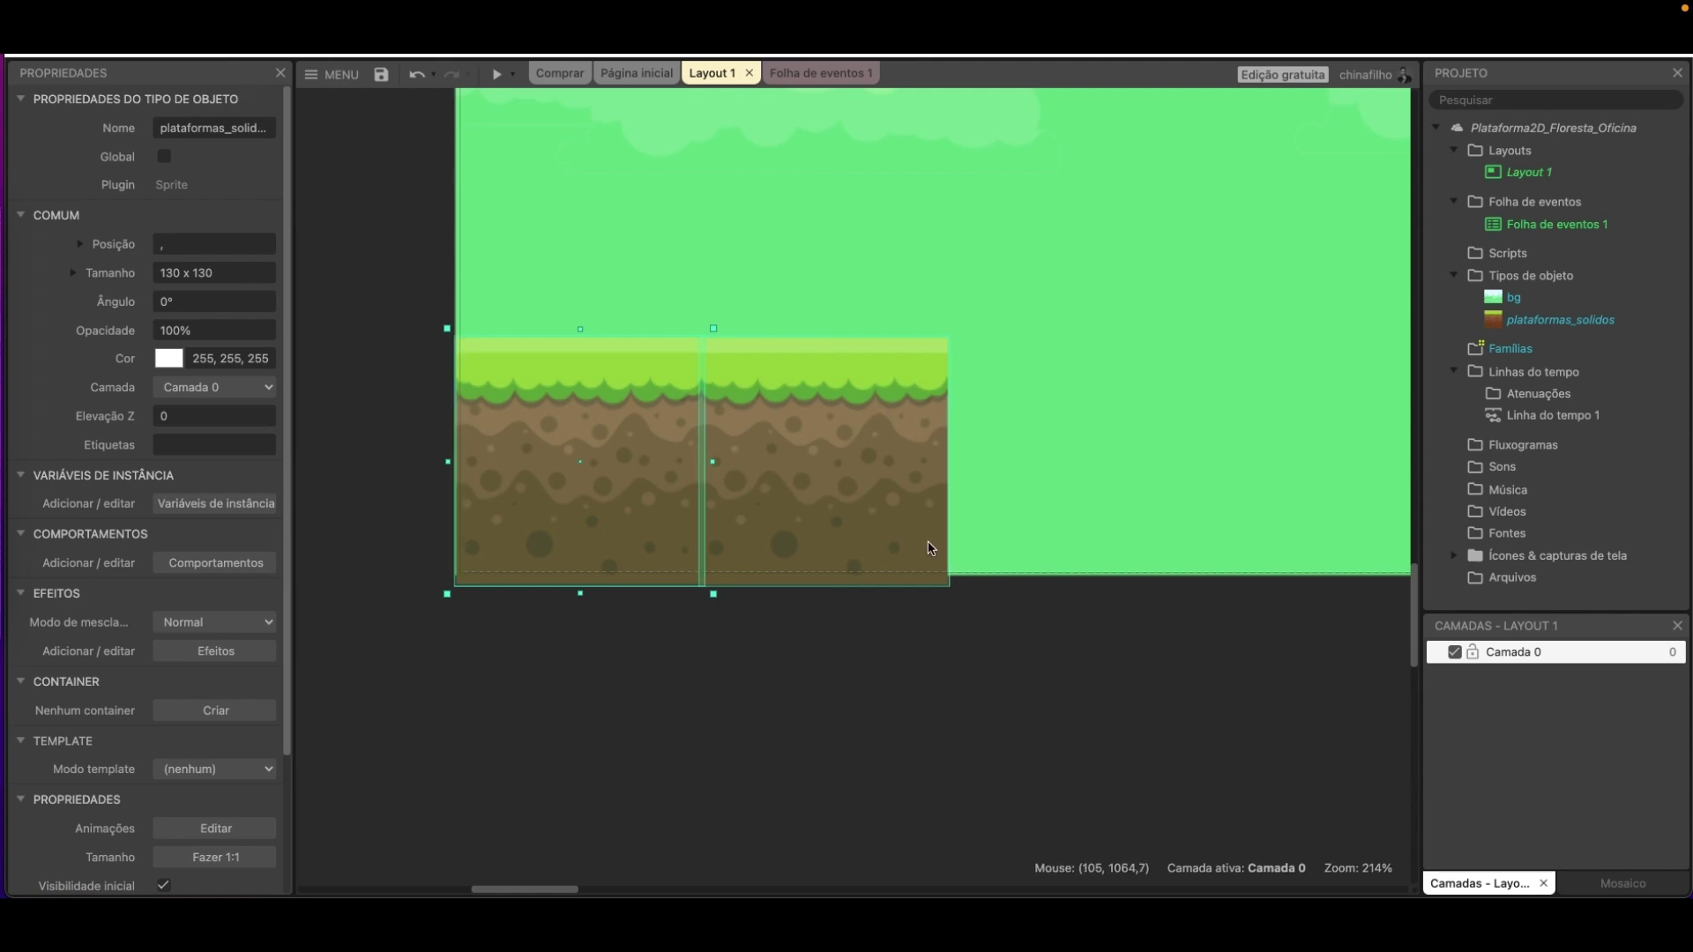
key("ctrl+c")
key("ctrl+v")
left_click(1104, 458)
left_click_drag(906, 561, 995, 557)
key("Down")
key("Down")
key("Down")
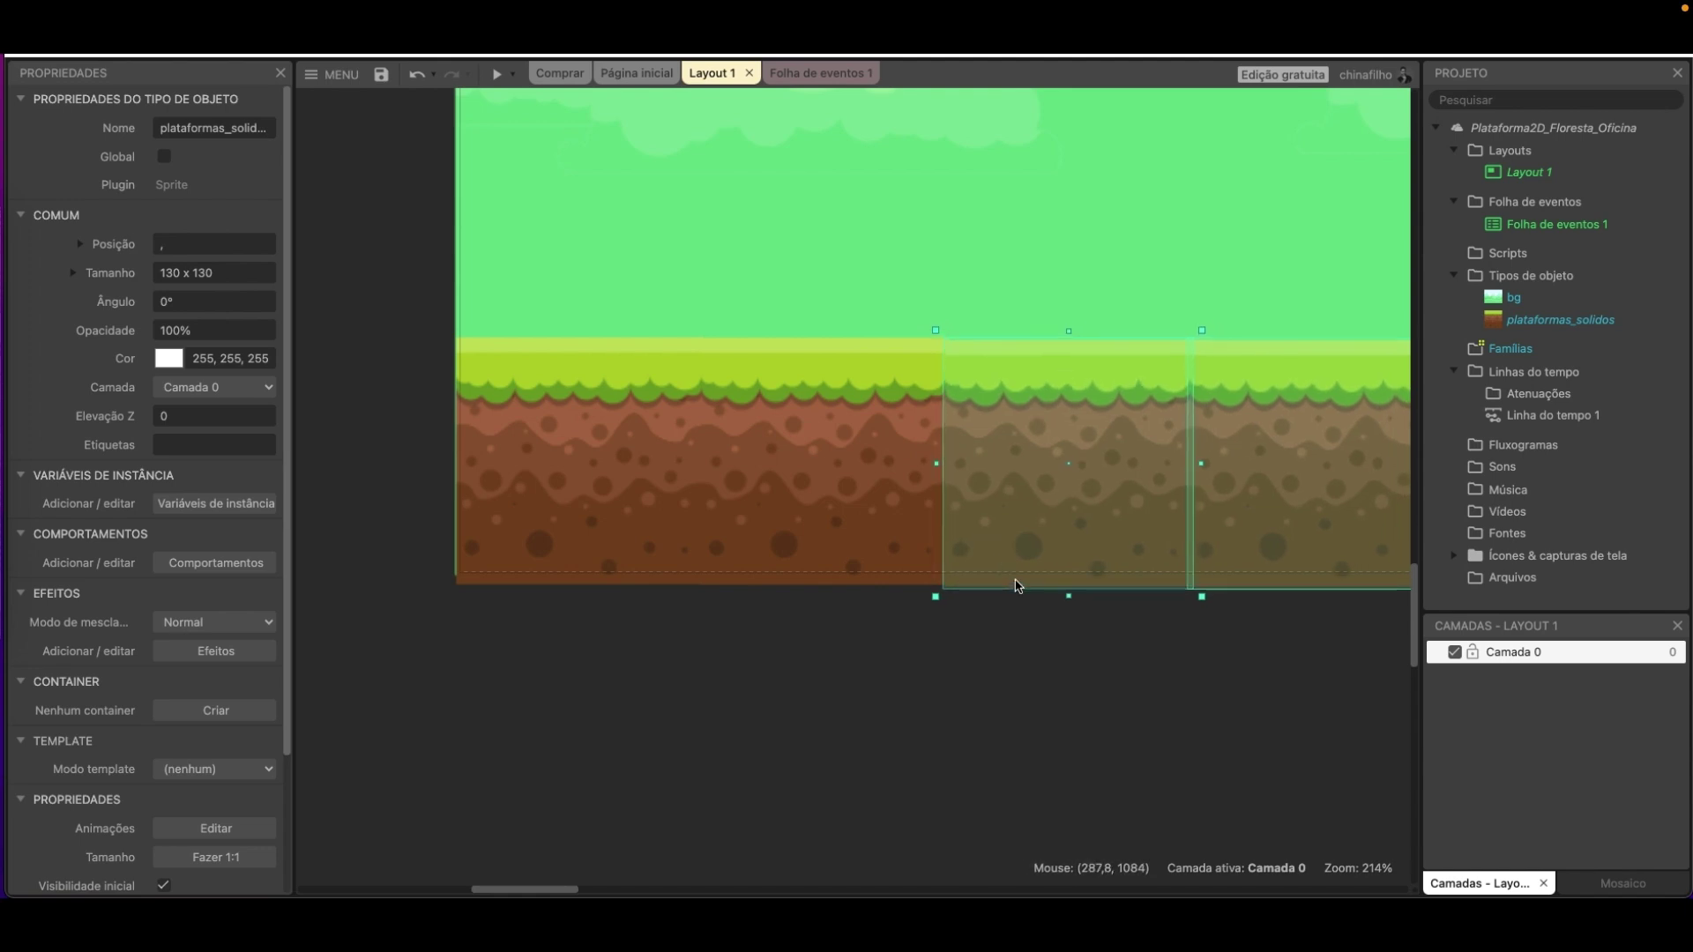
Fine-tune the copied pair of ground tiles so they sit level with the first two without a visible seam.
left_click(1115, 718)
scroll(680, 691, "right", 10)
left_click(575, 405)
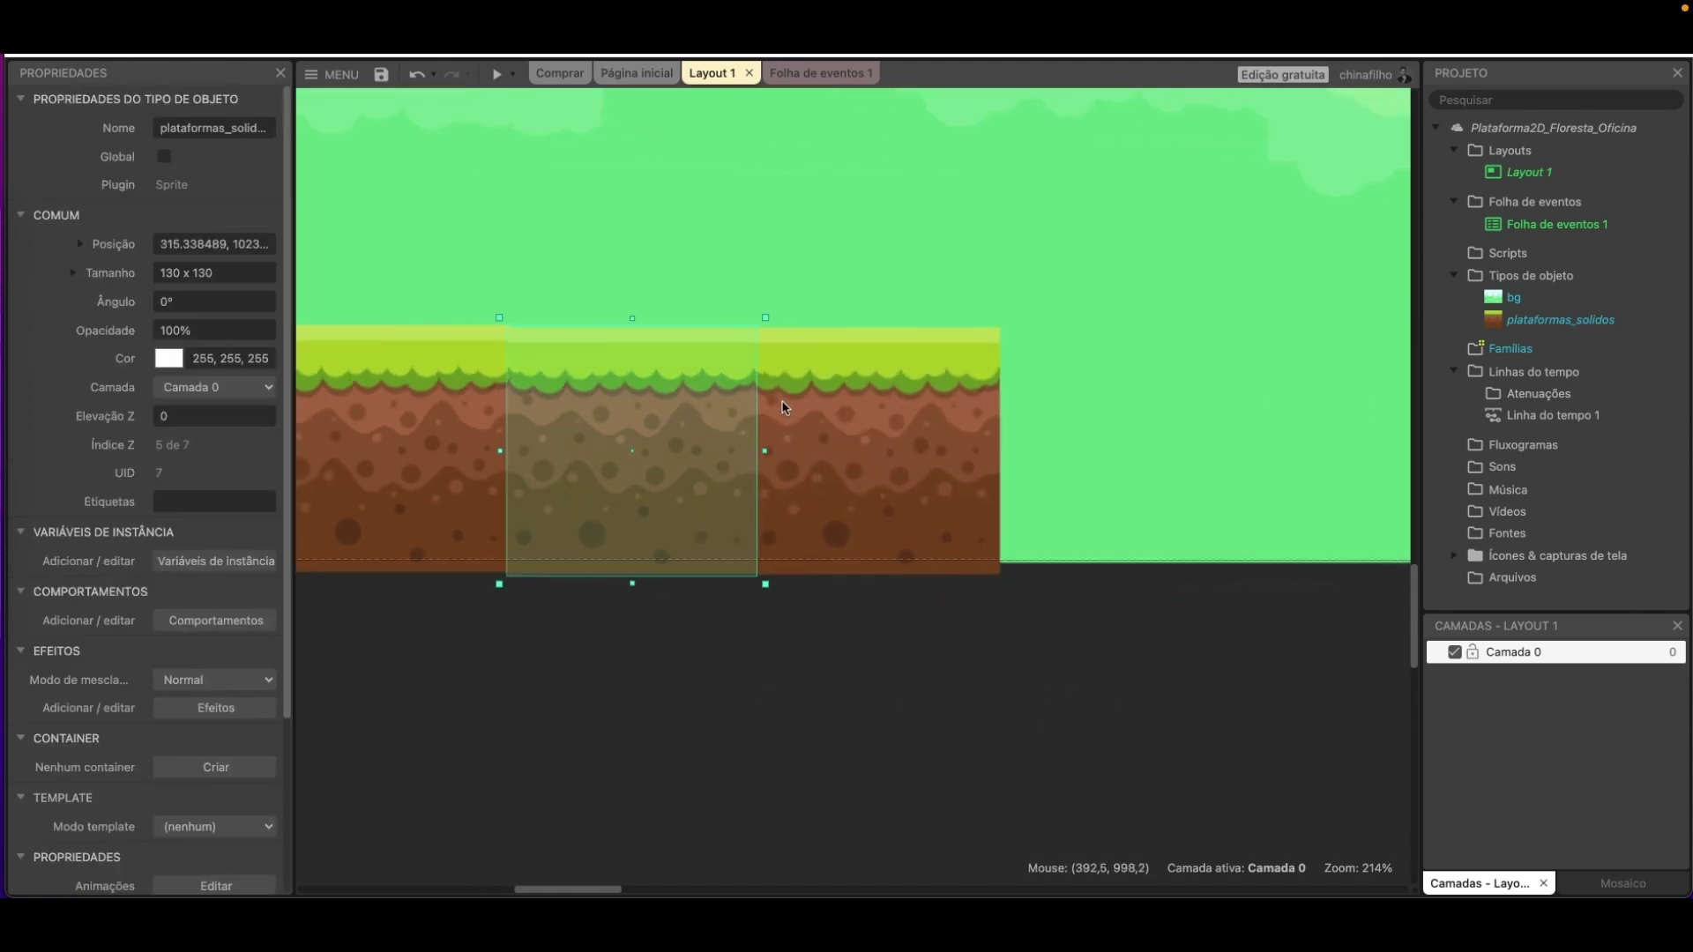
left_click(794, 405, "shift")
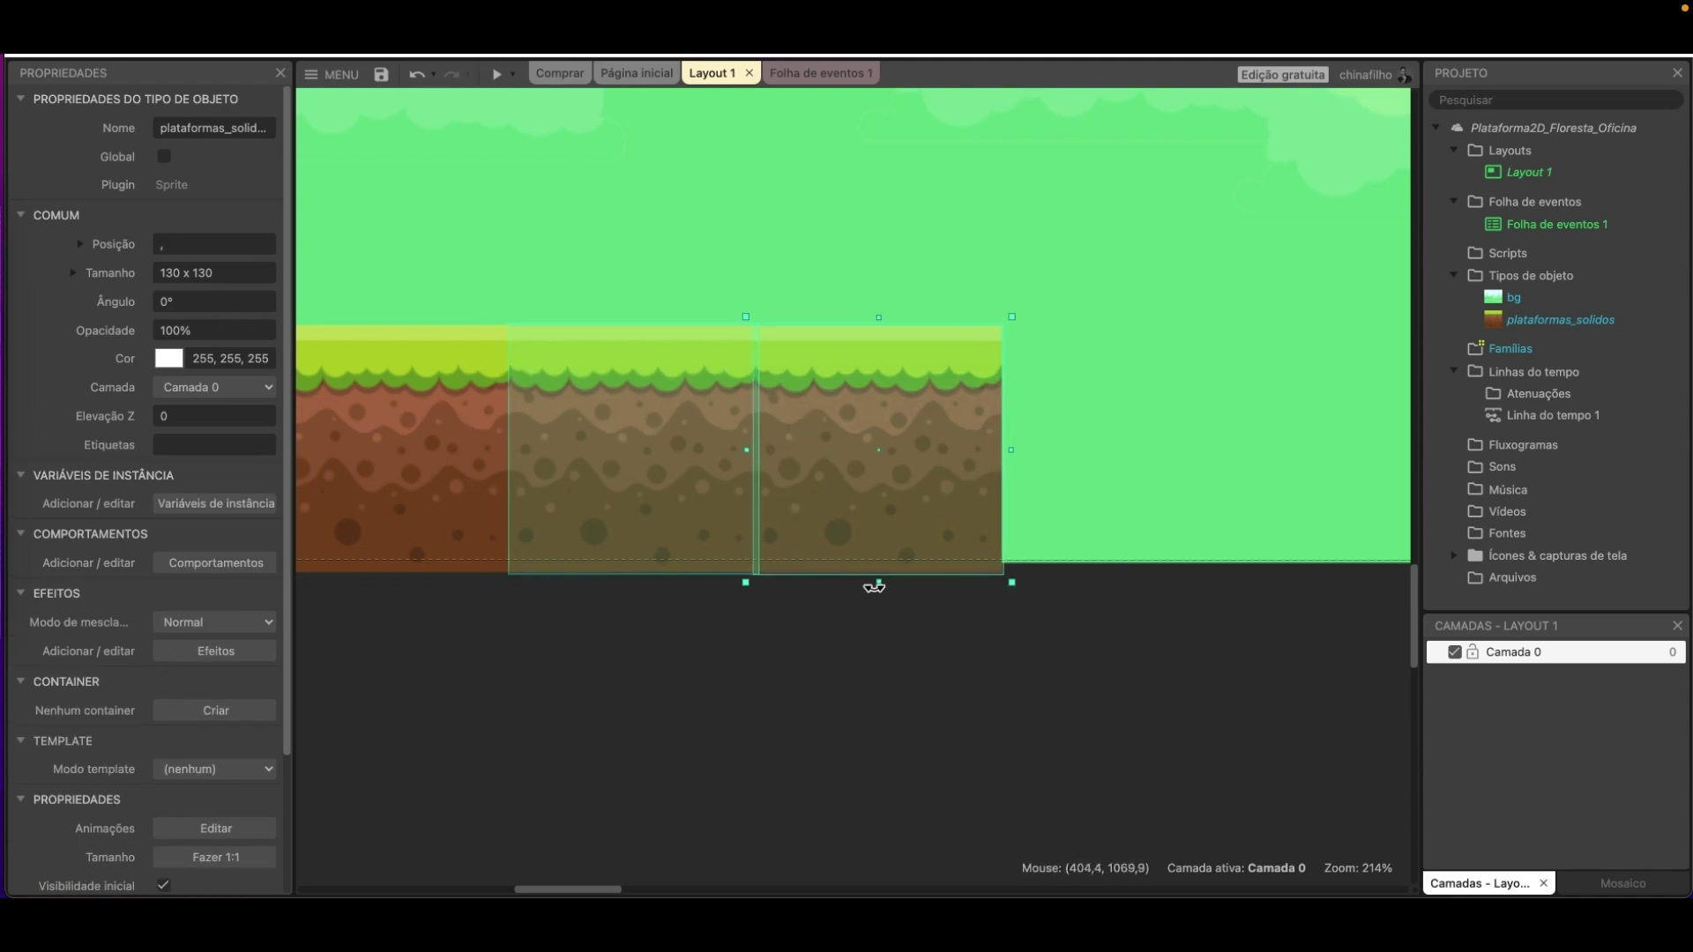
left_click(951, 673)
Duplicate the last two ground tiles and align the copies flush at the row's right end, extending it to six tiles.
scroll(950, 672, "down", 5)
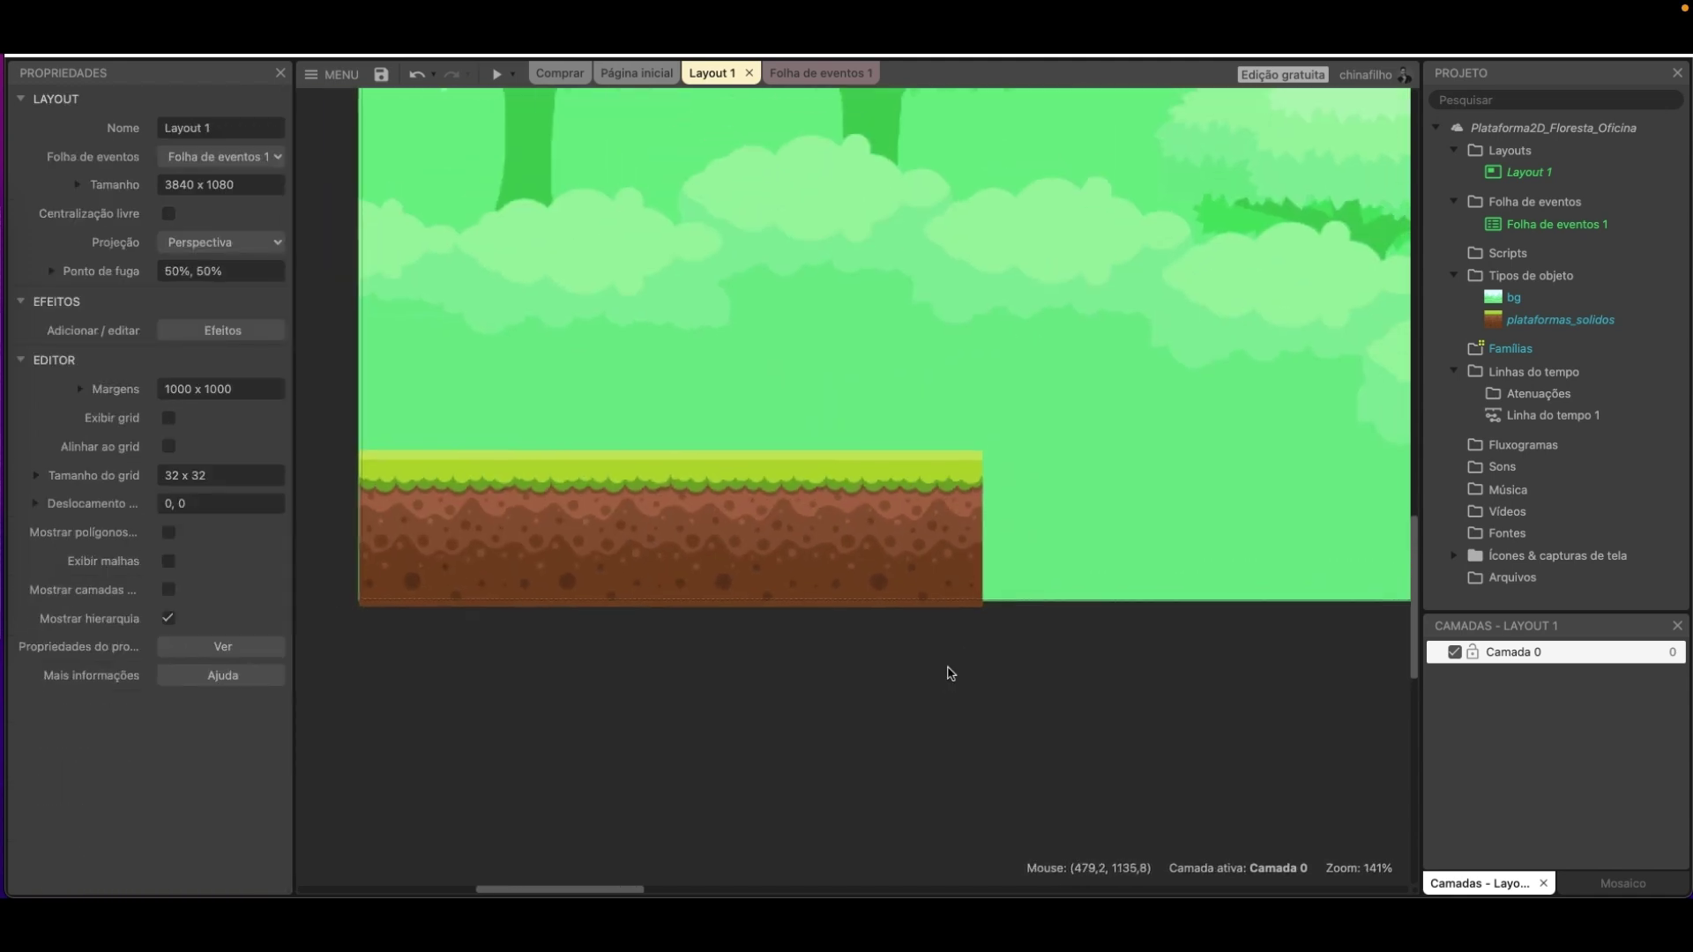
middle_click_drag(949, 669, 794, 665)
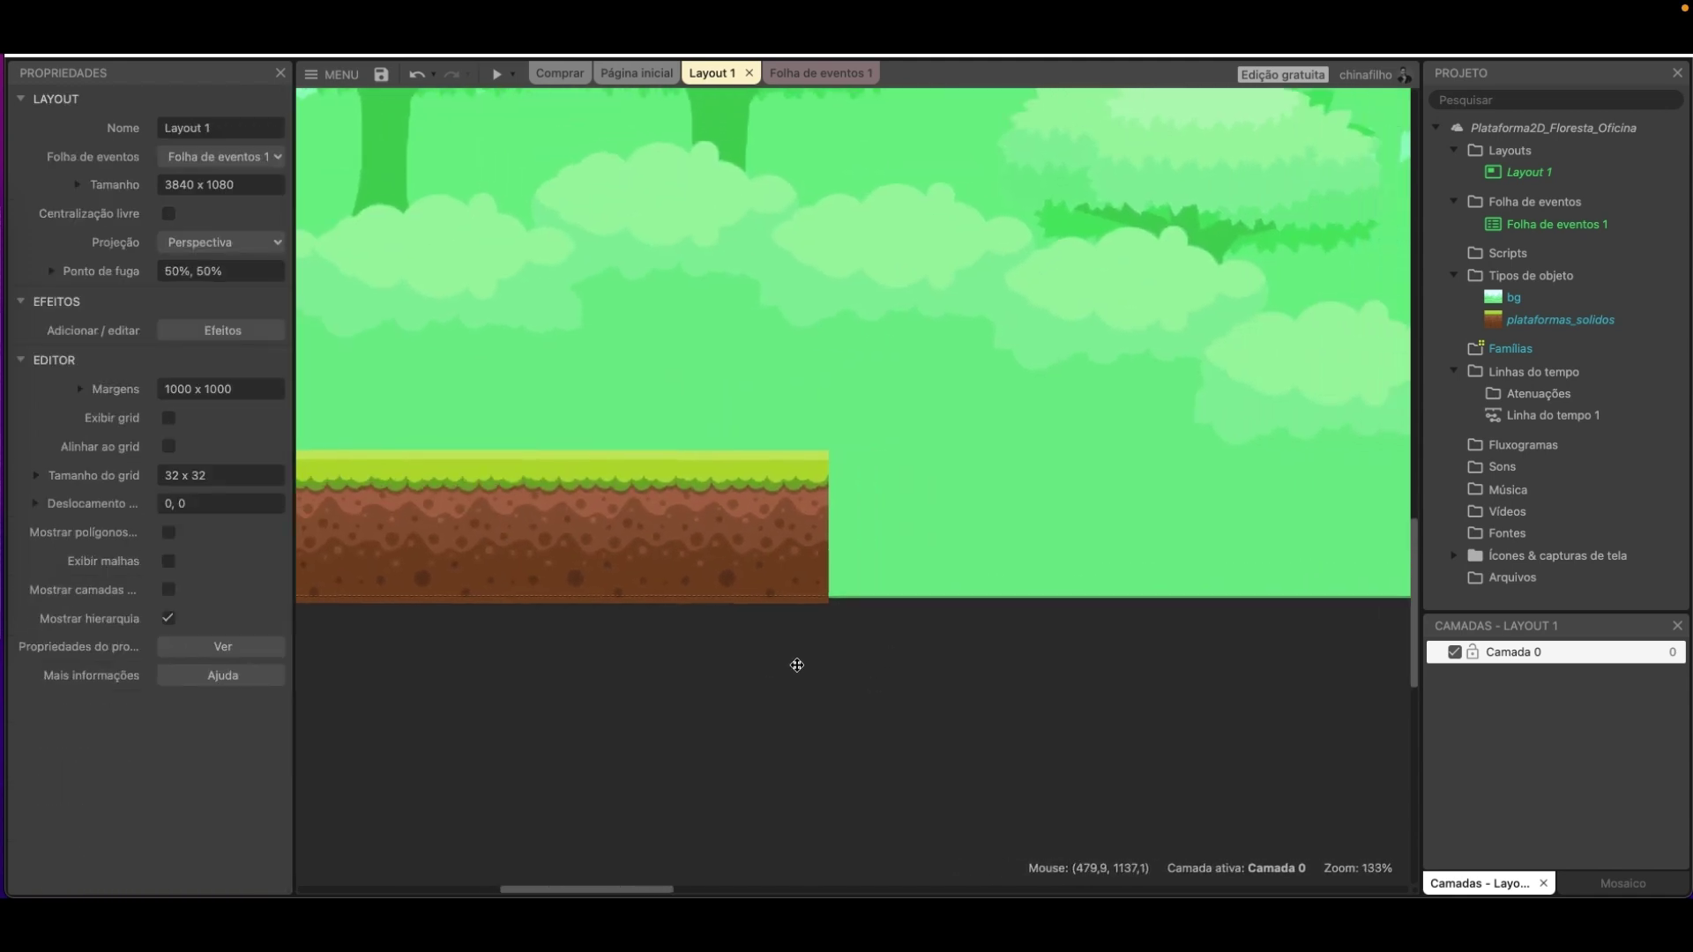
left_click(757, 557)
left_click(613, 554, "shift")
left_click_drag(561, 545, 863, 546, "ctrl")
left_click(912, 677)
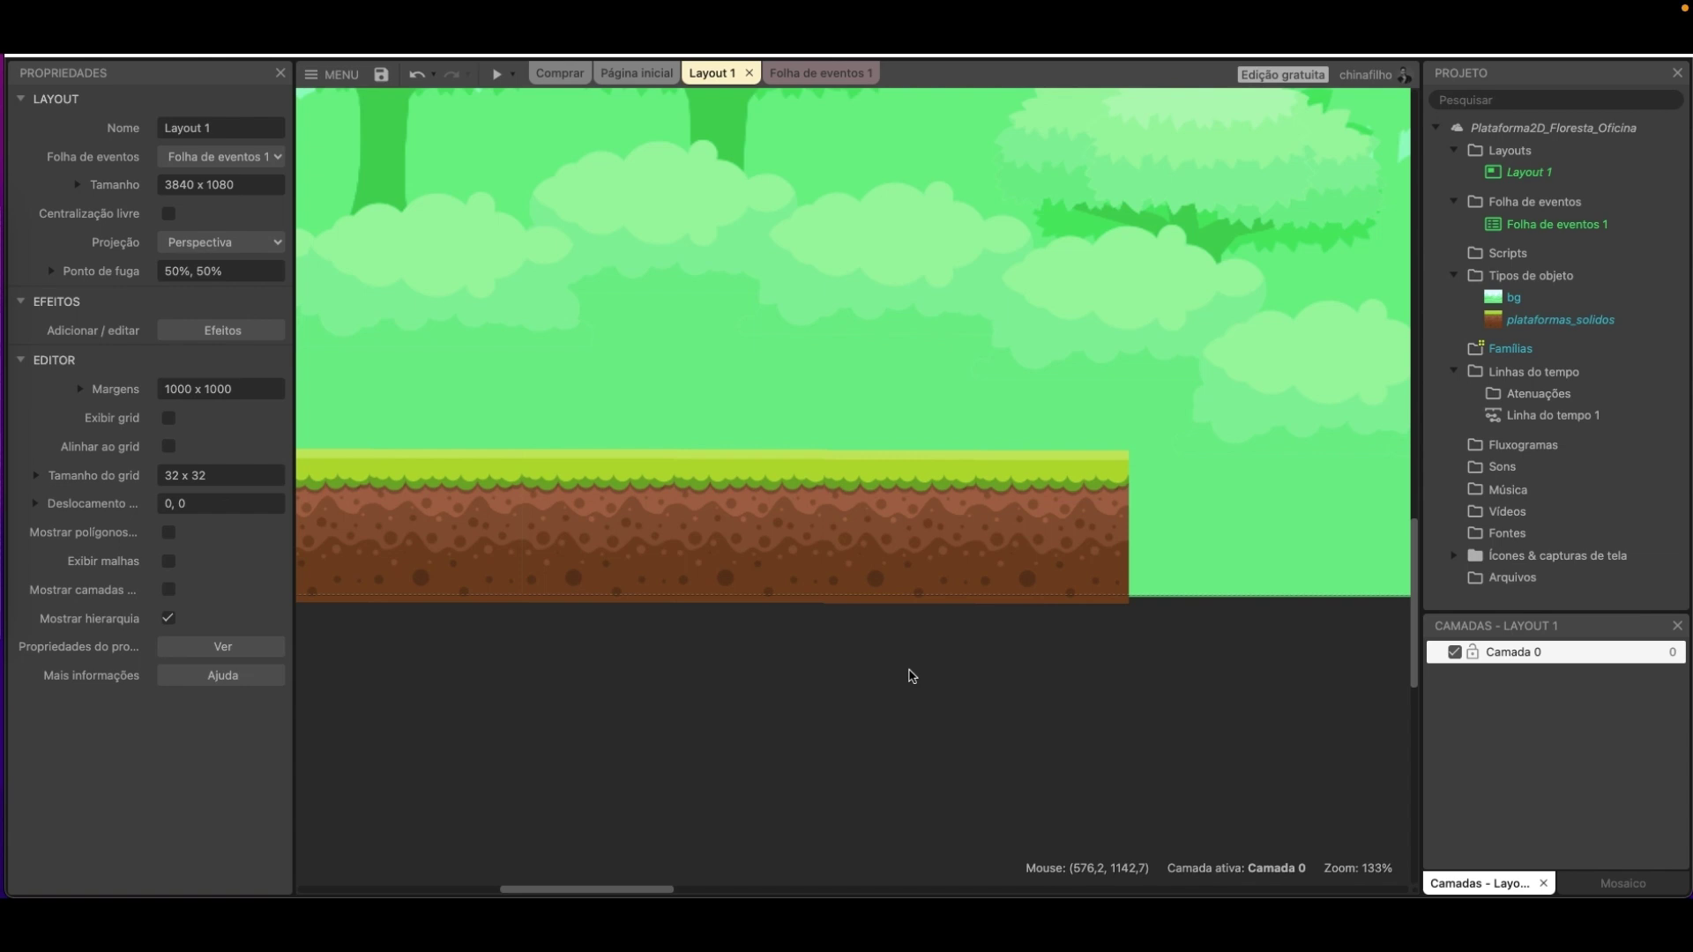
left_click(899, 551)
left_click(1093, 554, "shift")
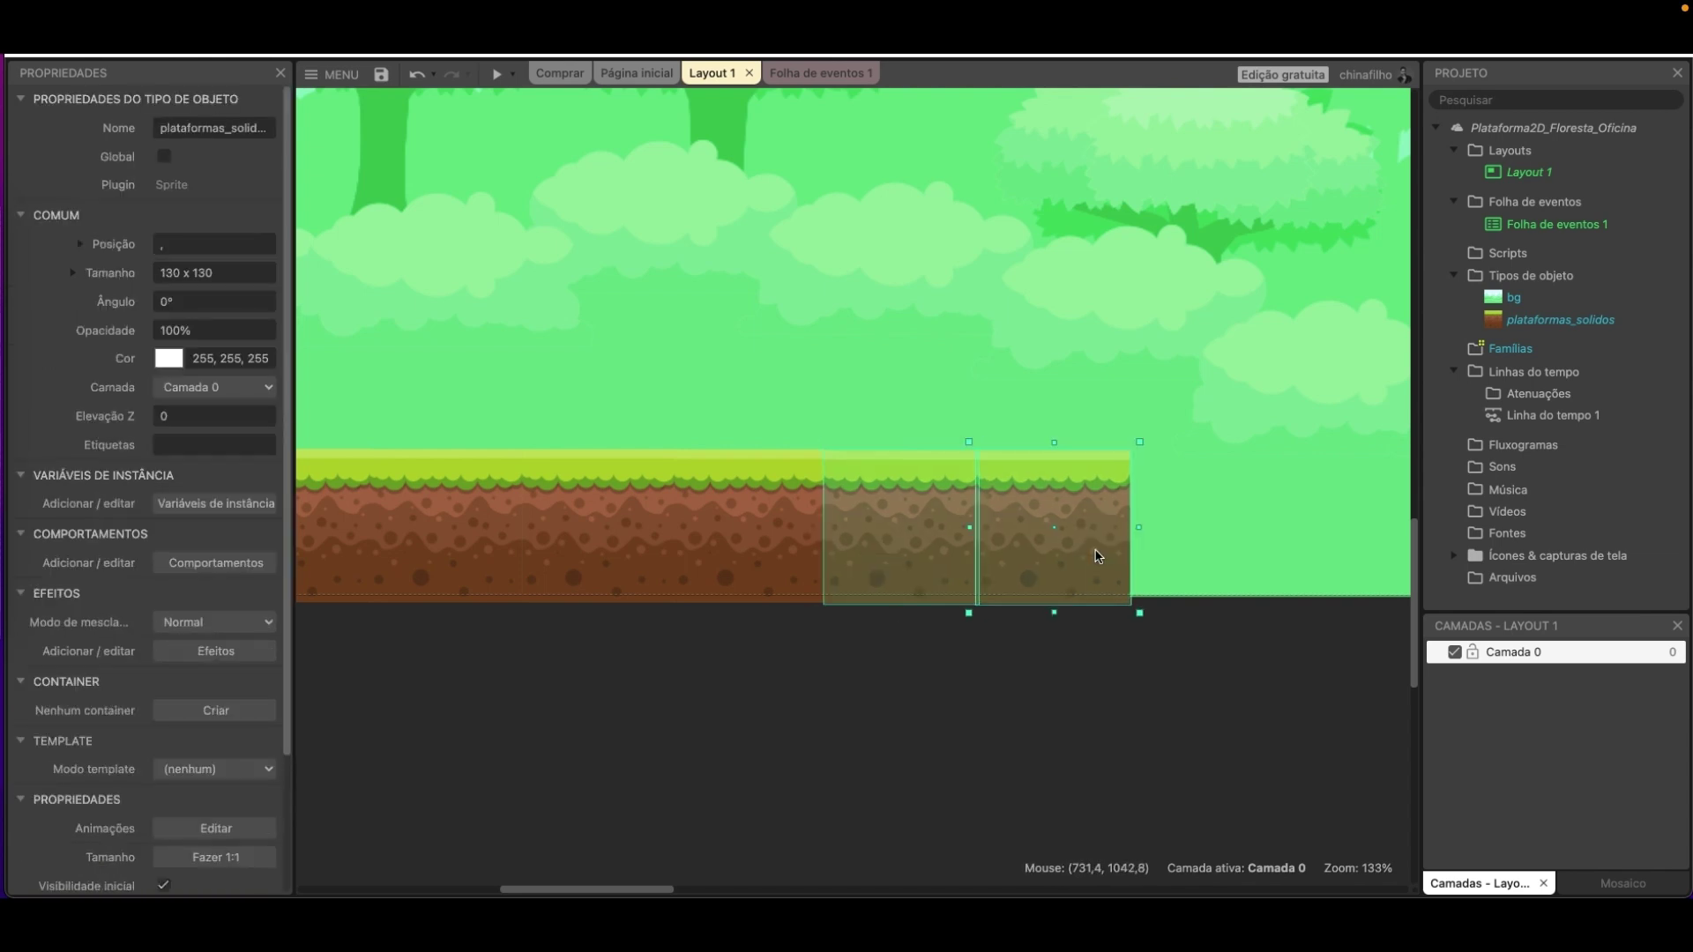
left_click(1134, 711)
Insert a new Sprite object named plataforma_solido2_direita into the layout.
middle_click_drag(1134, 711, 831, 702)
scroll(834, 709, "down", 3, "ctrl")
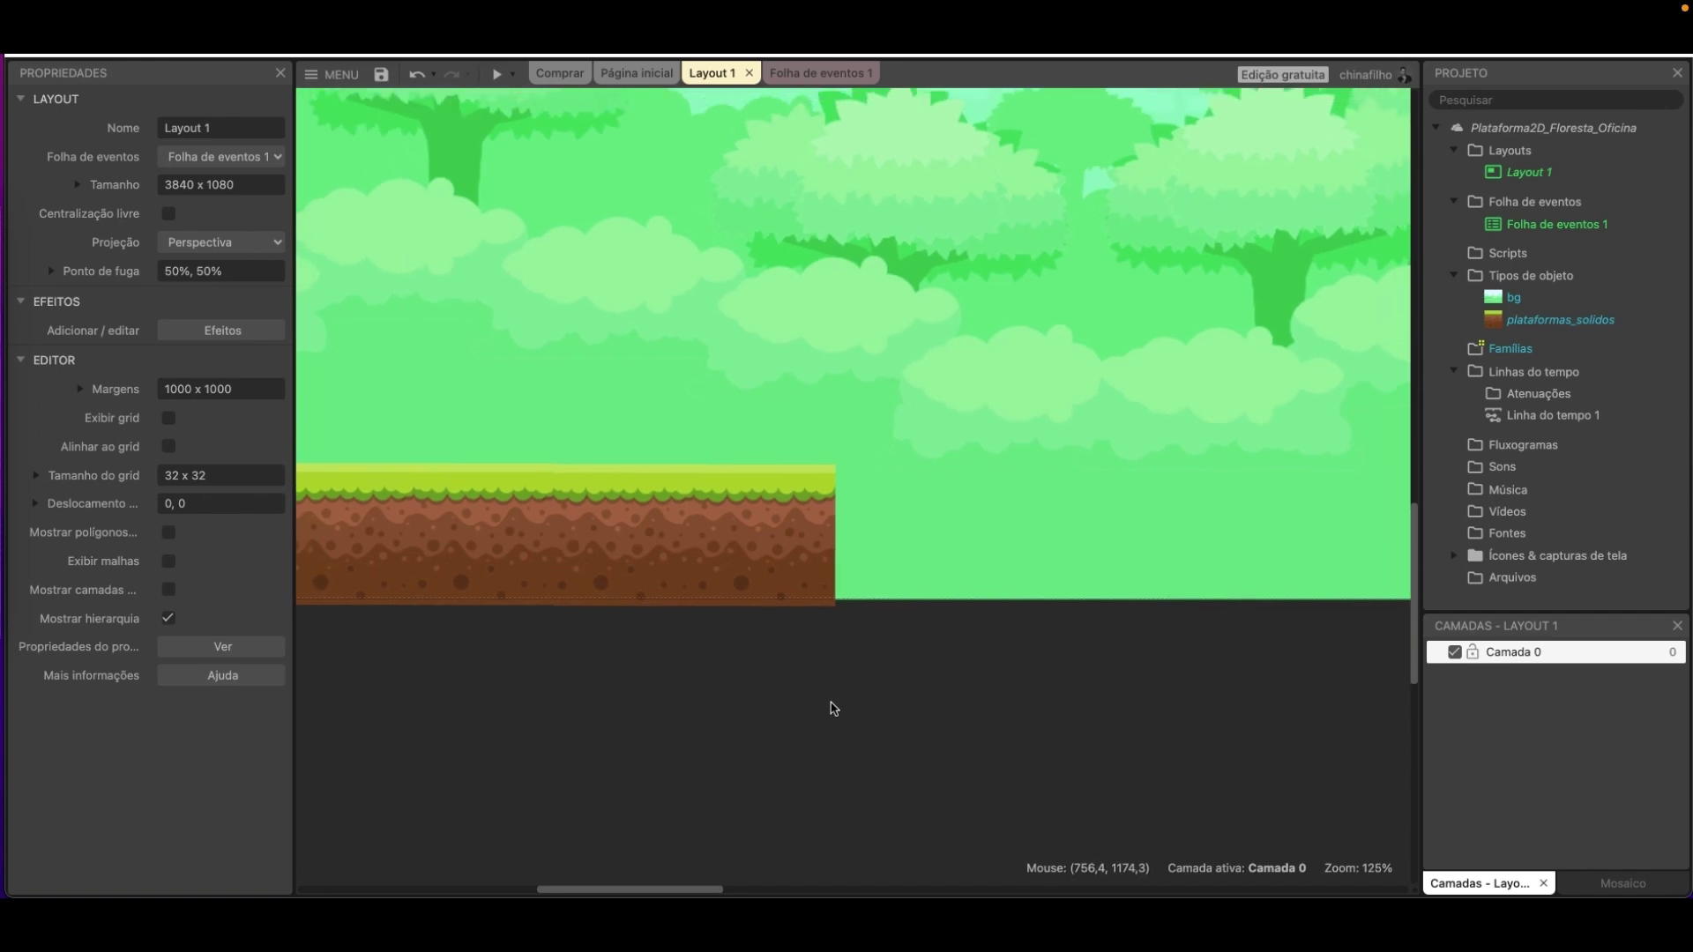
scroll(834, 709, "down", 1, "ctrl")
middle_click_drag(834, 709, 965, 748)
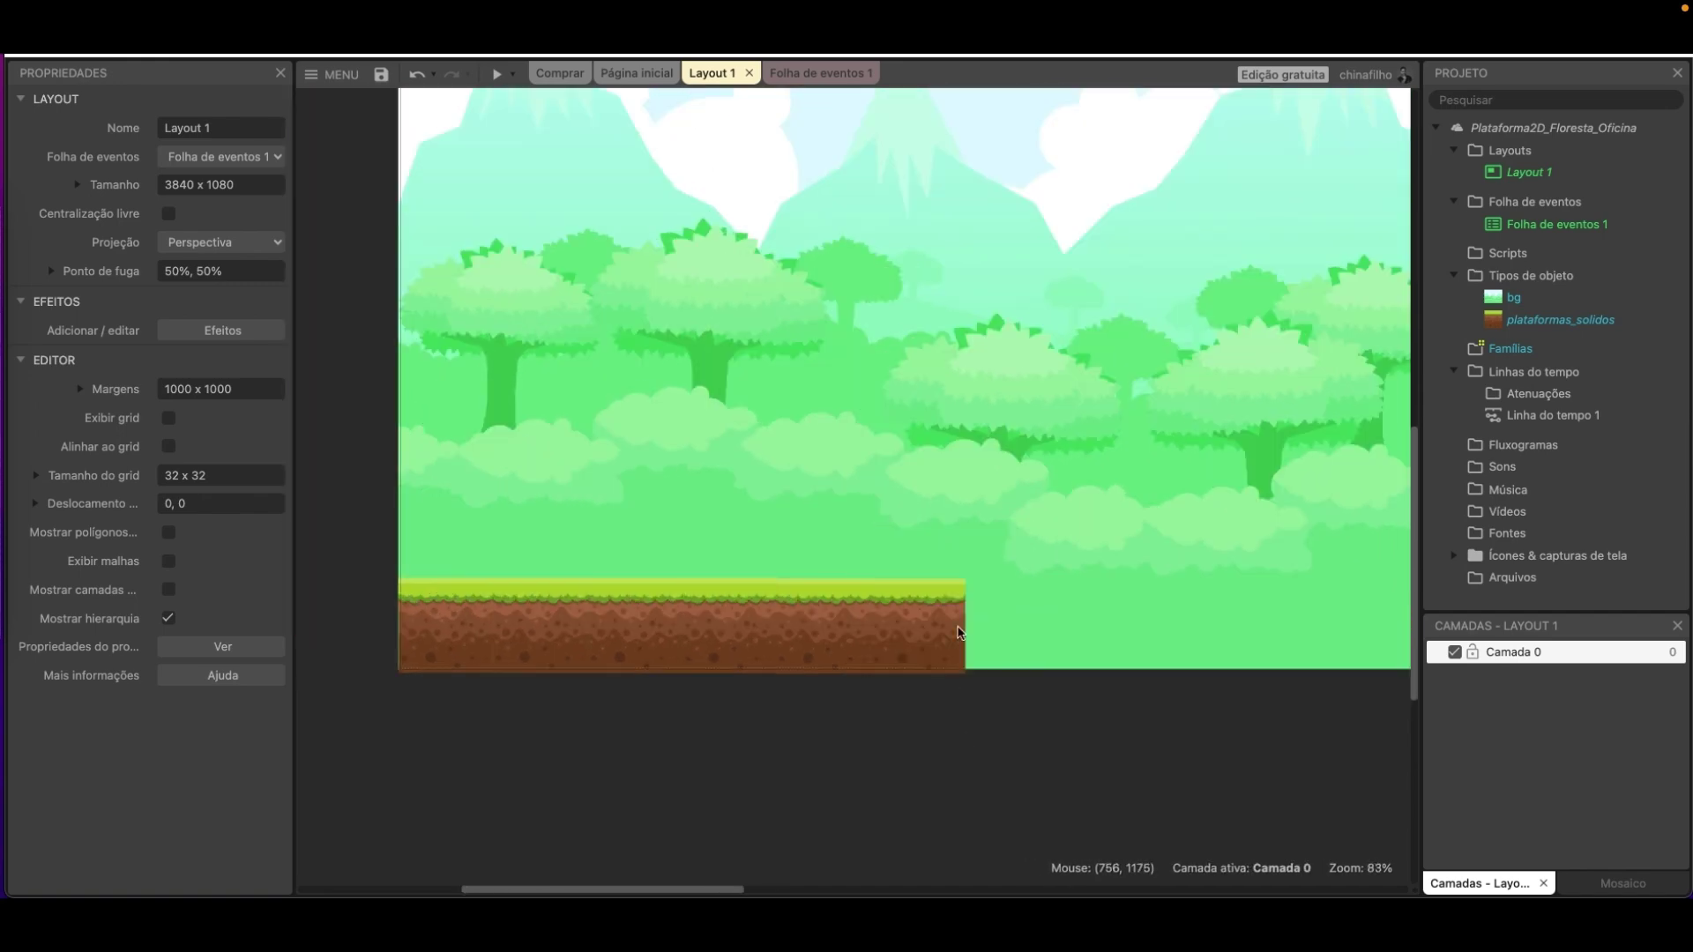
right_click(830, 367)
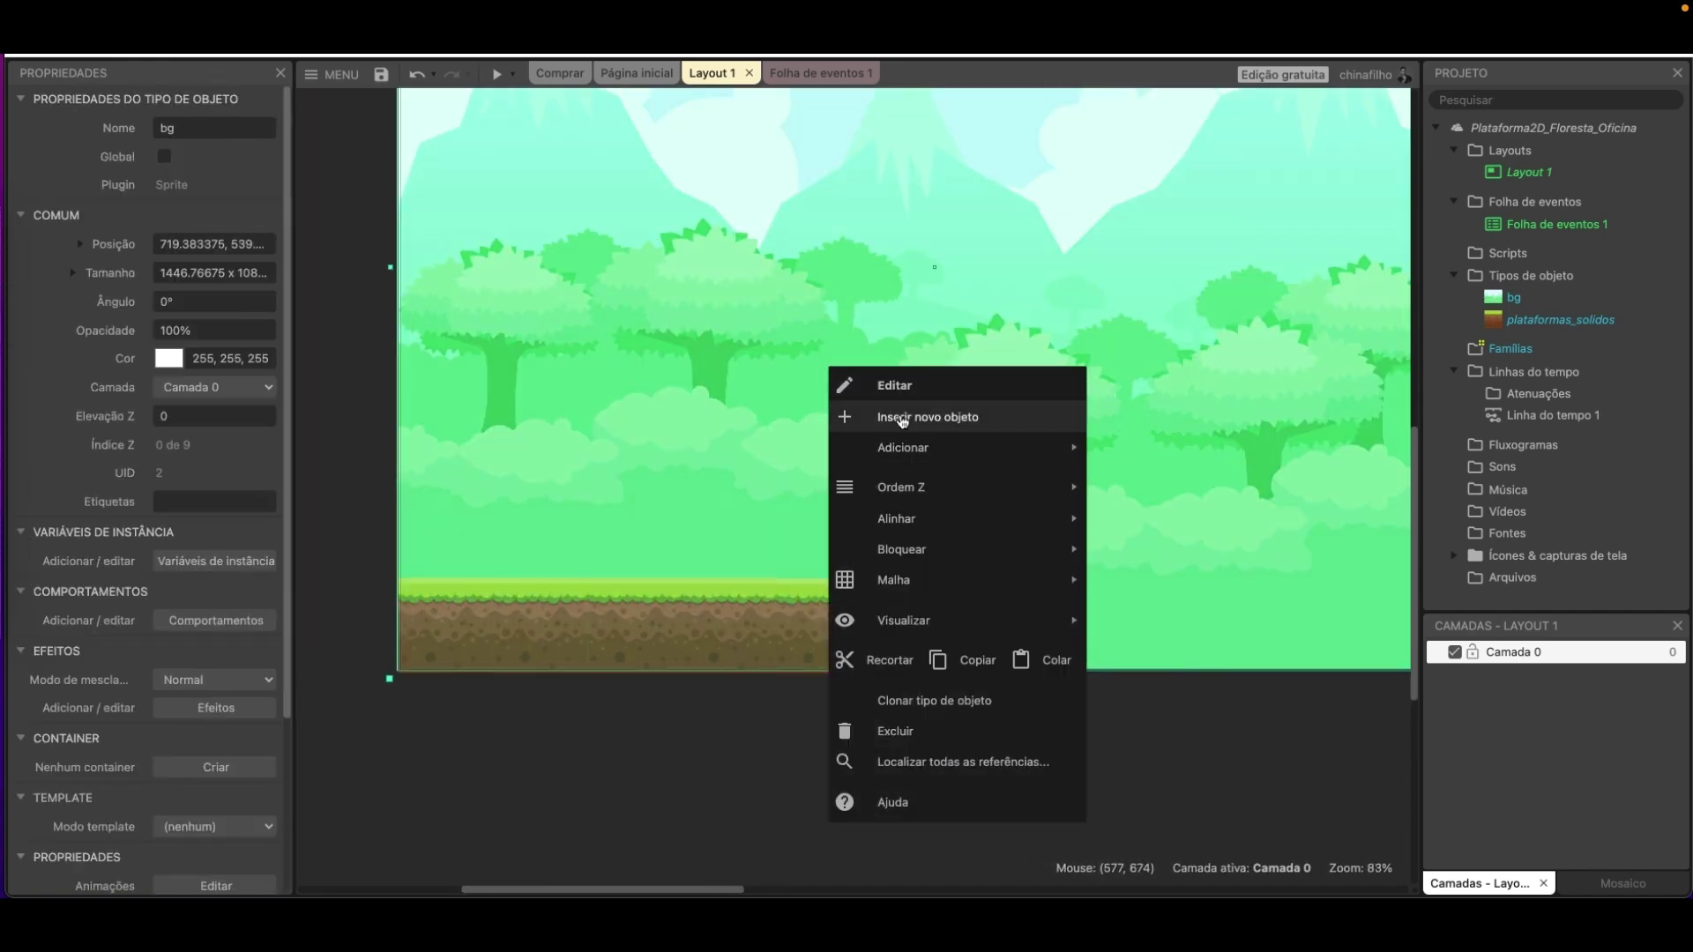
left_click(885, 415)
type("sprit")
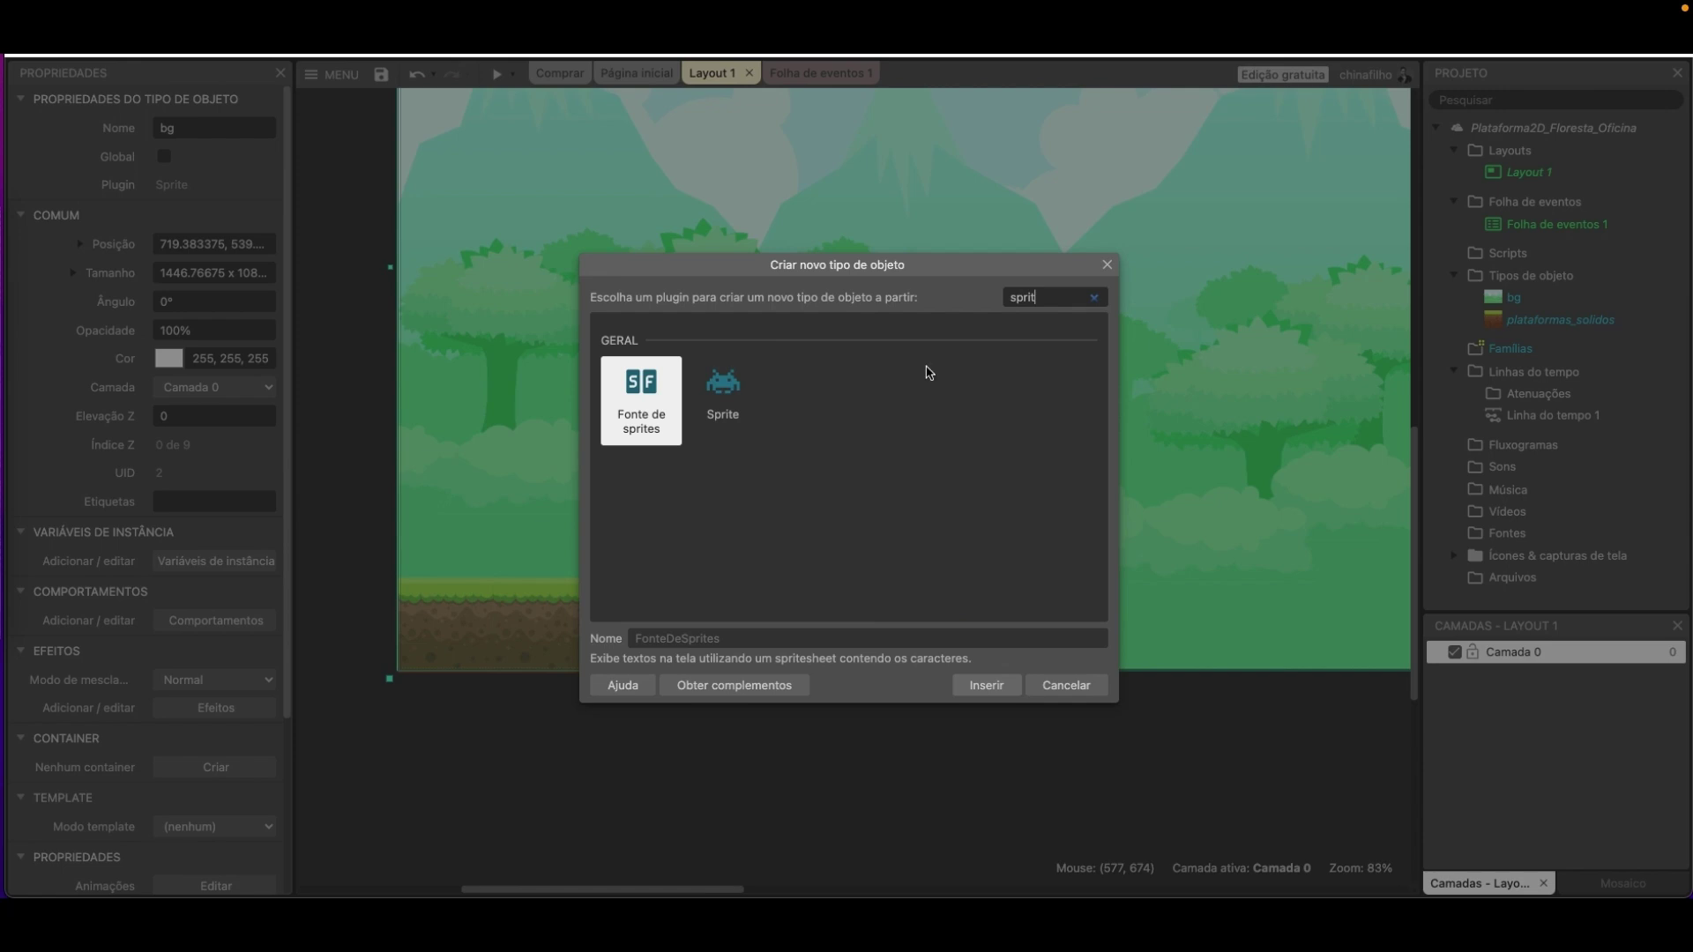
left_click(719, 401)
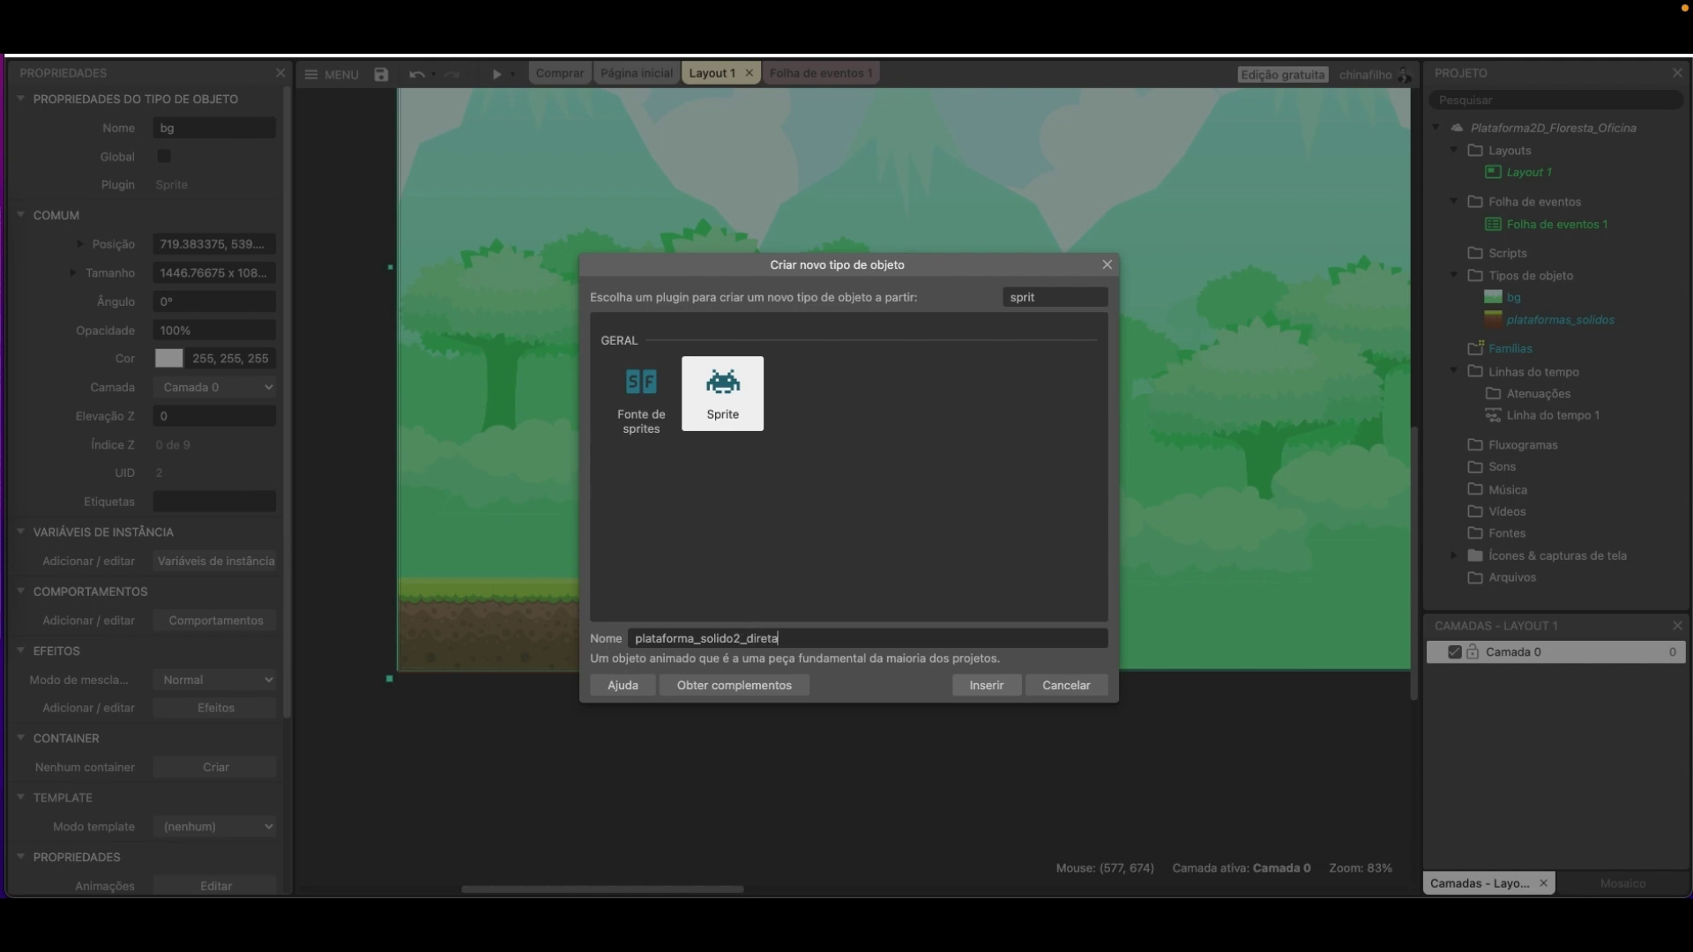
left_click(766, 639)
type("i")
left_click(986, 685)
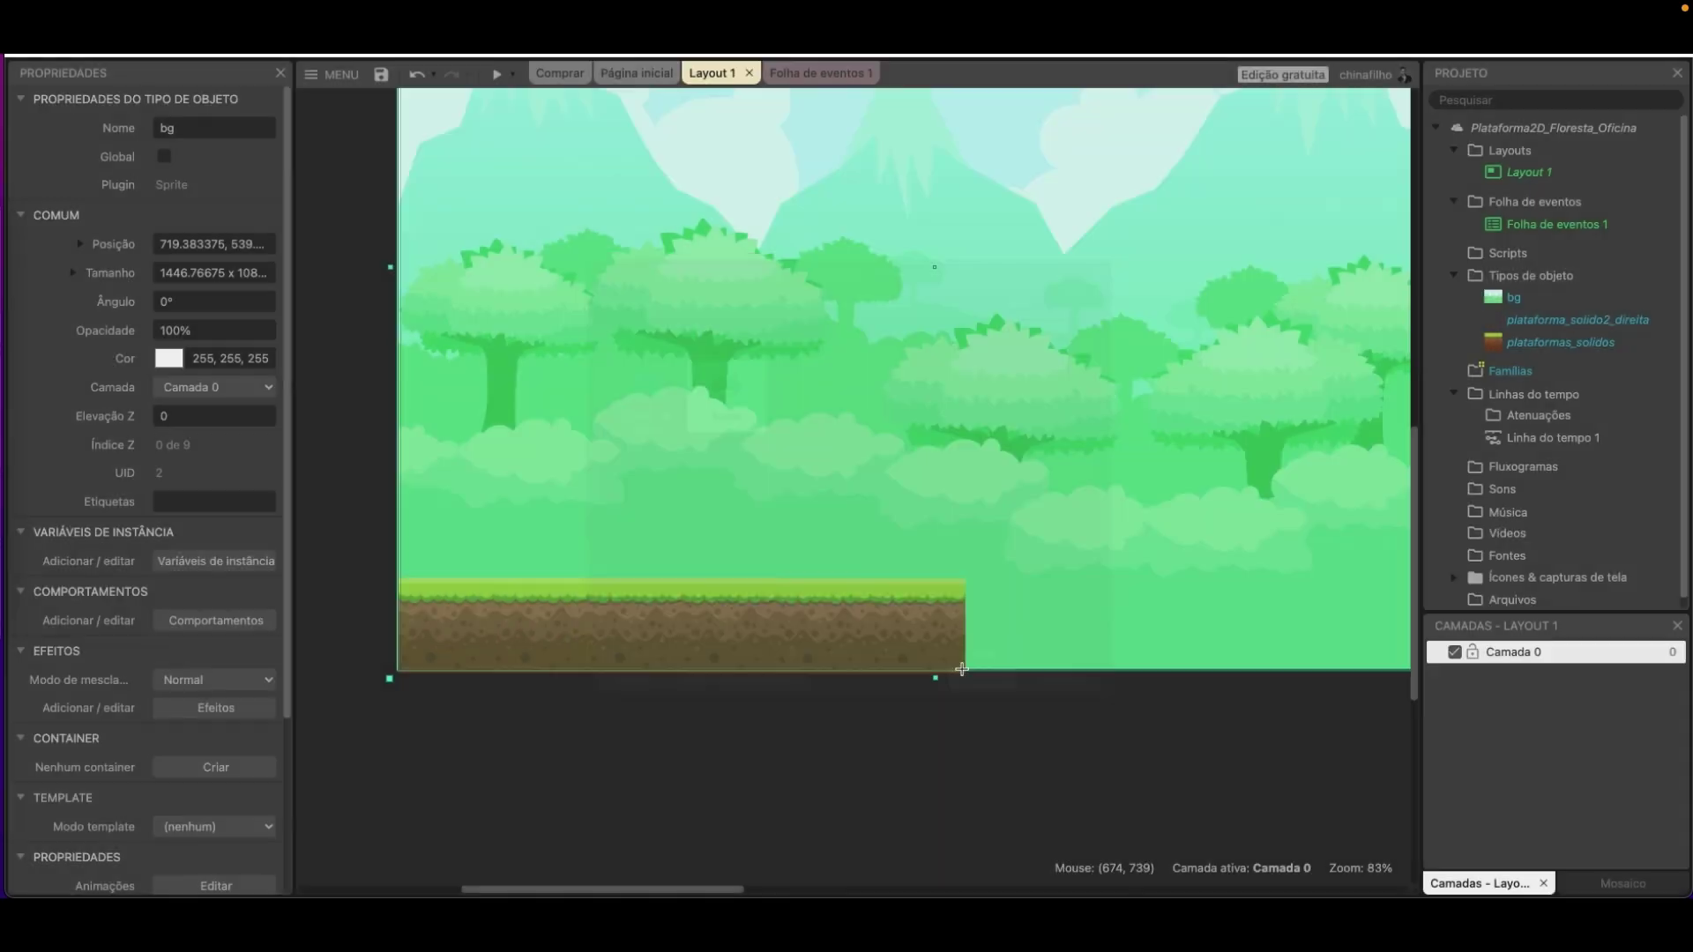
left_click(635, 367)
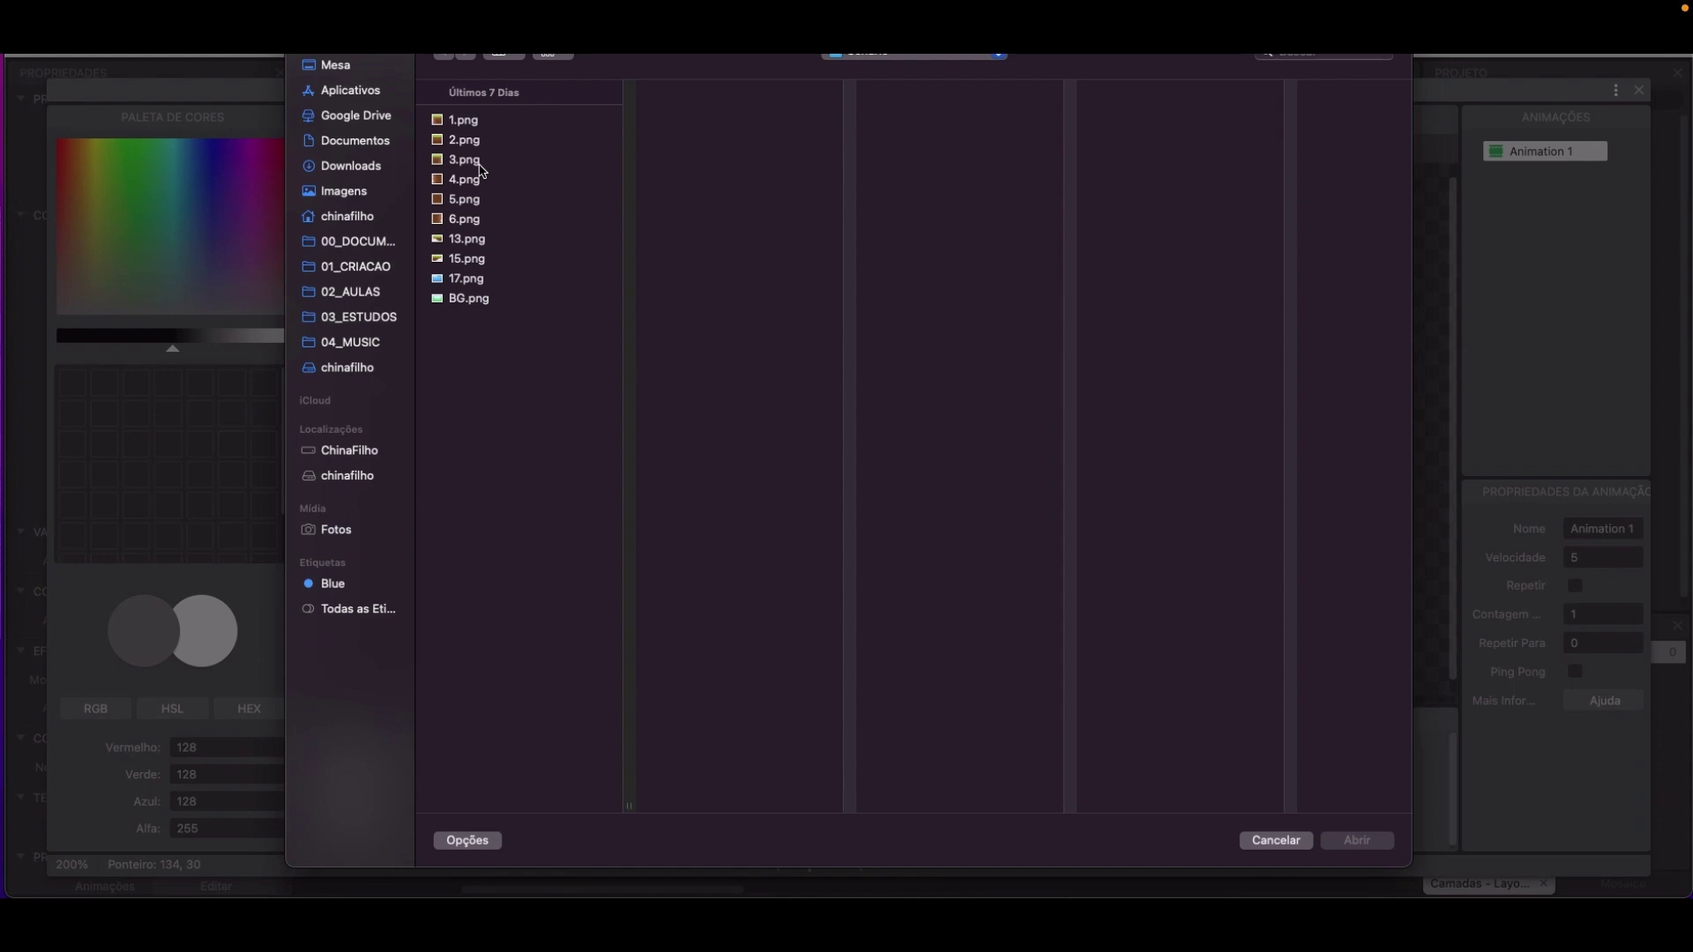
Compare the 3.png and 1.png tile images, load 3.png as the plataforma_solido2_direita sprite's image and close the animation editor.
left_click(475, 161)
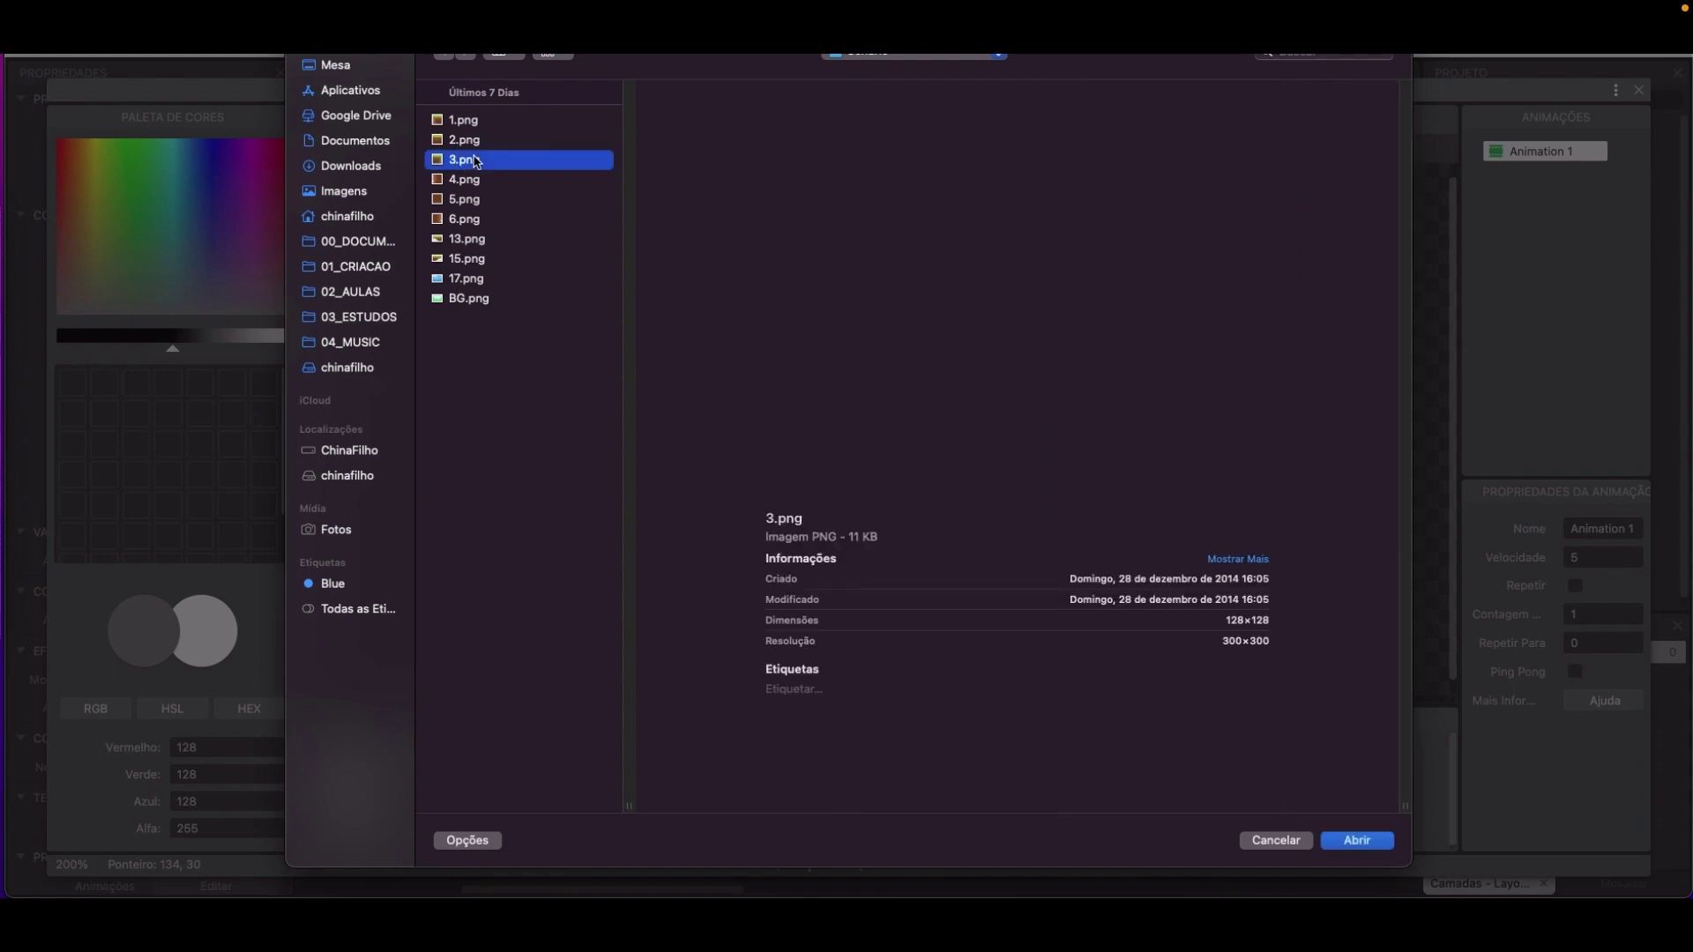
key("space")
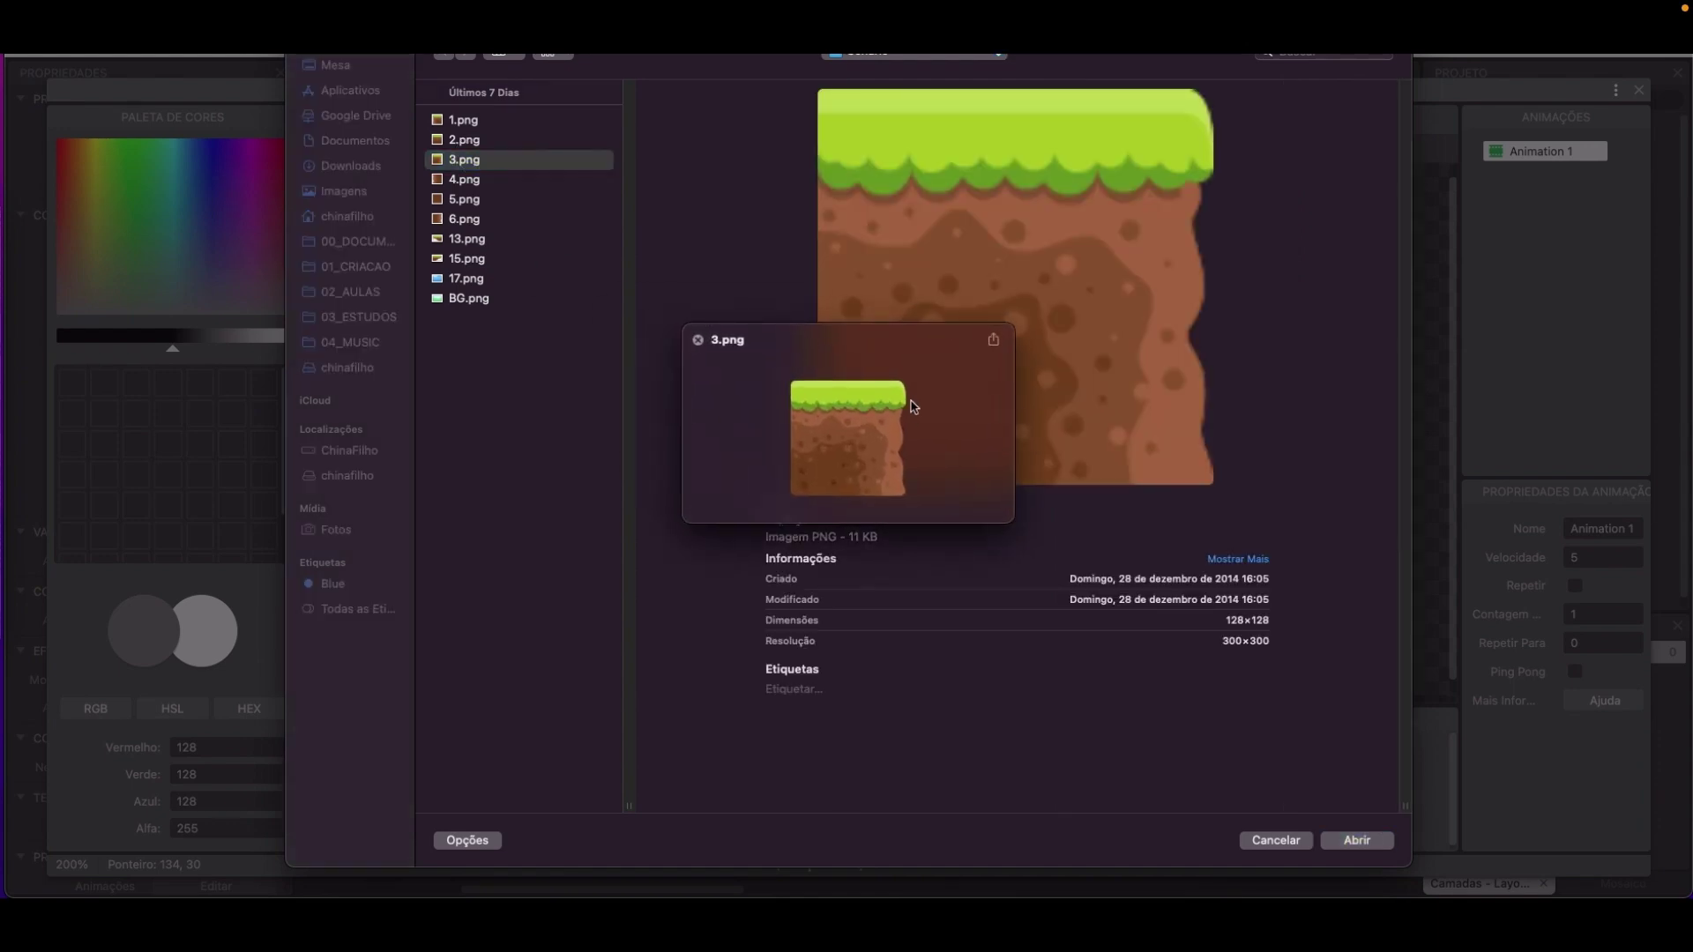
left_click(493, 123)
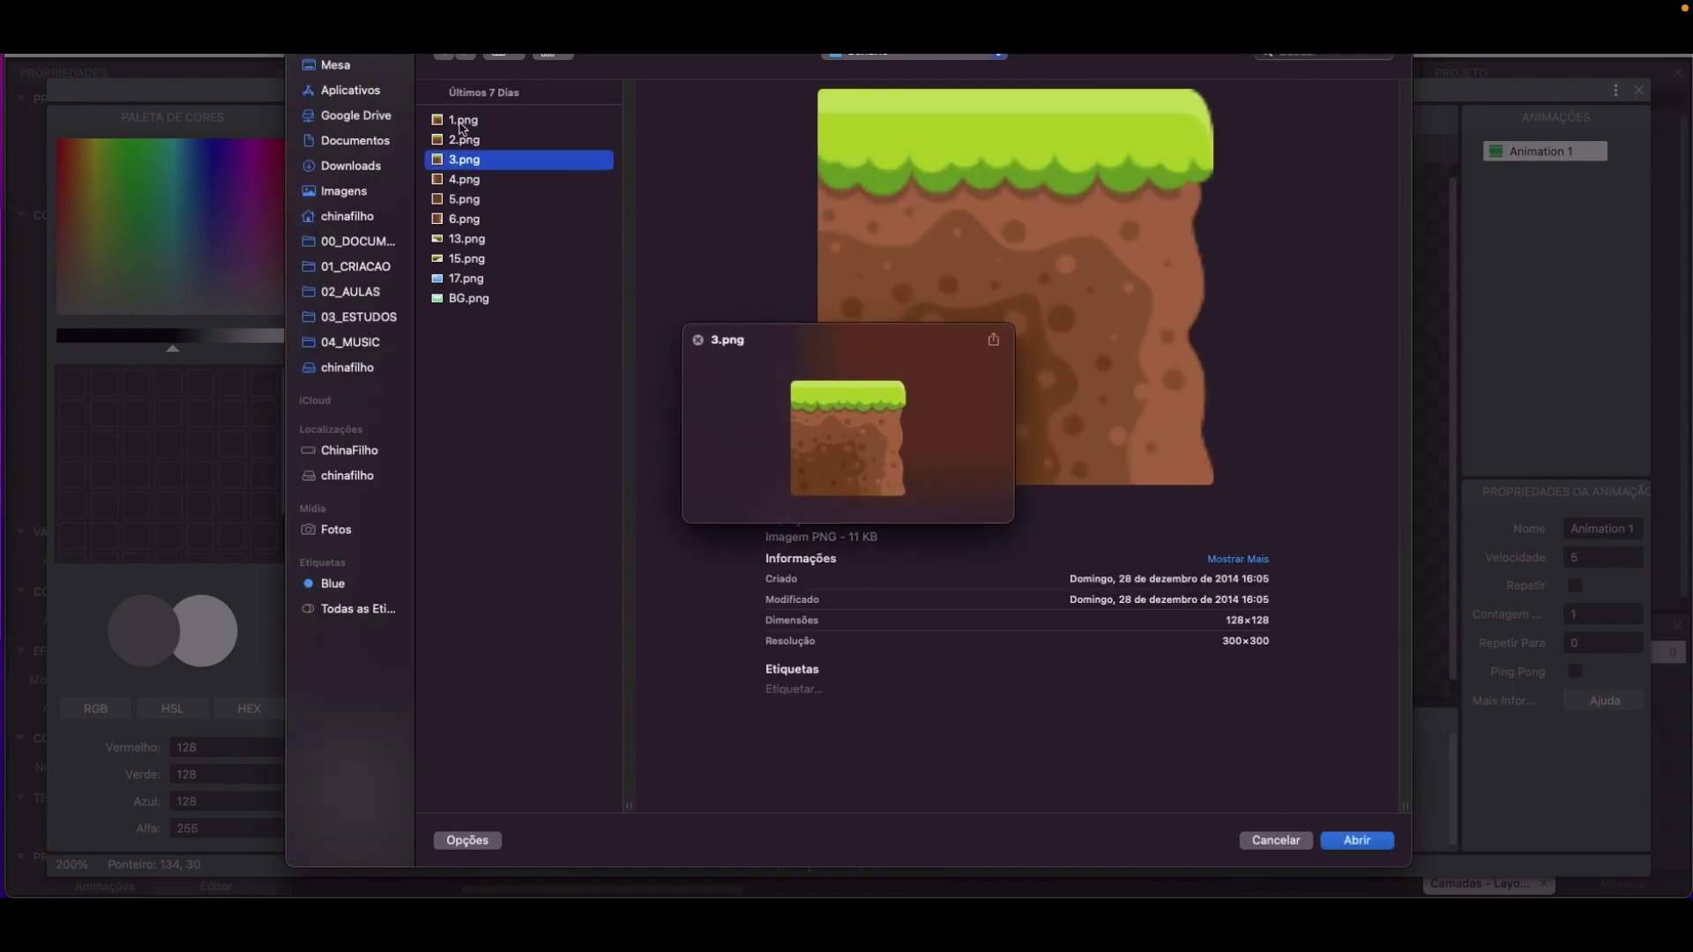
left_click(492, 122)
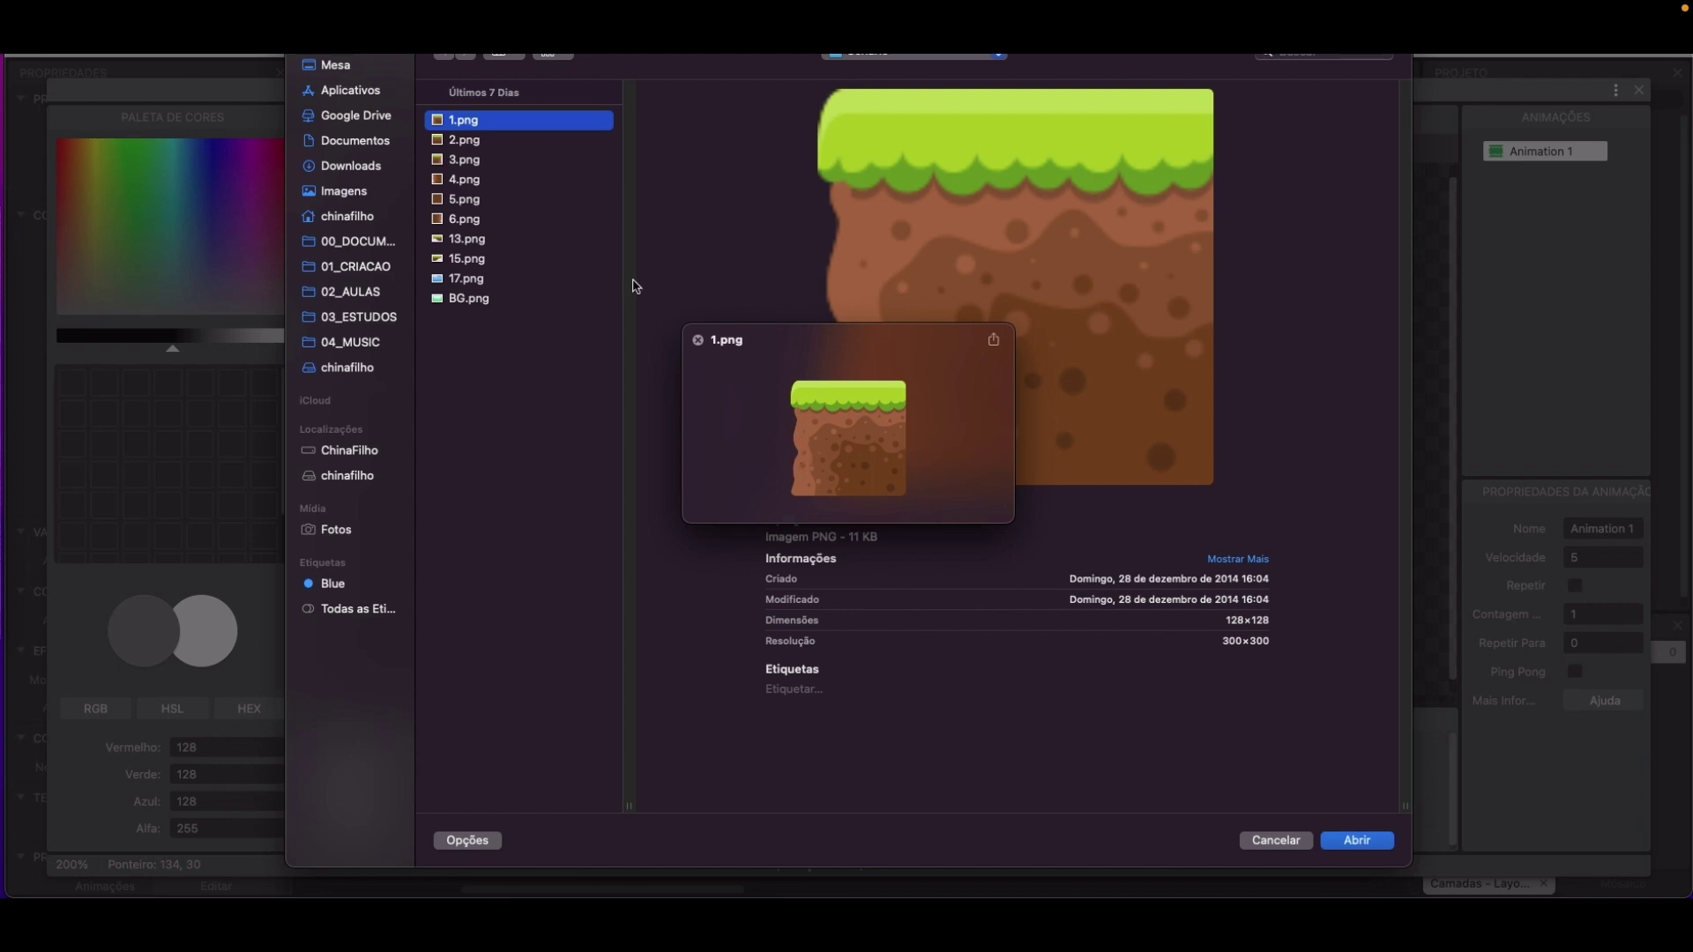
key("Down")
key("Down")
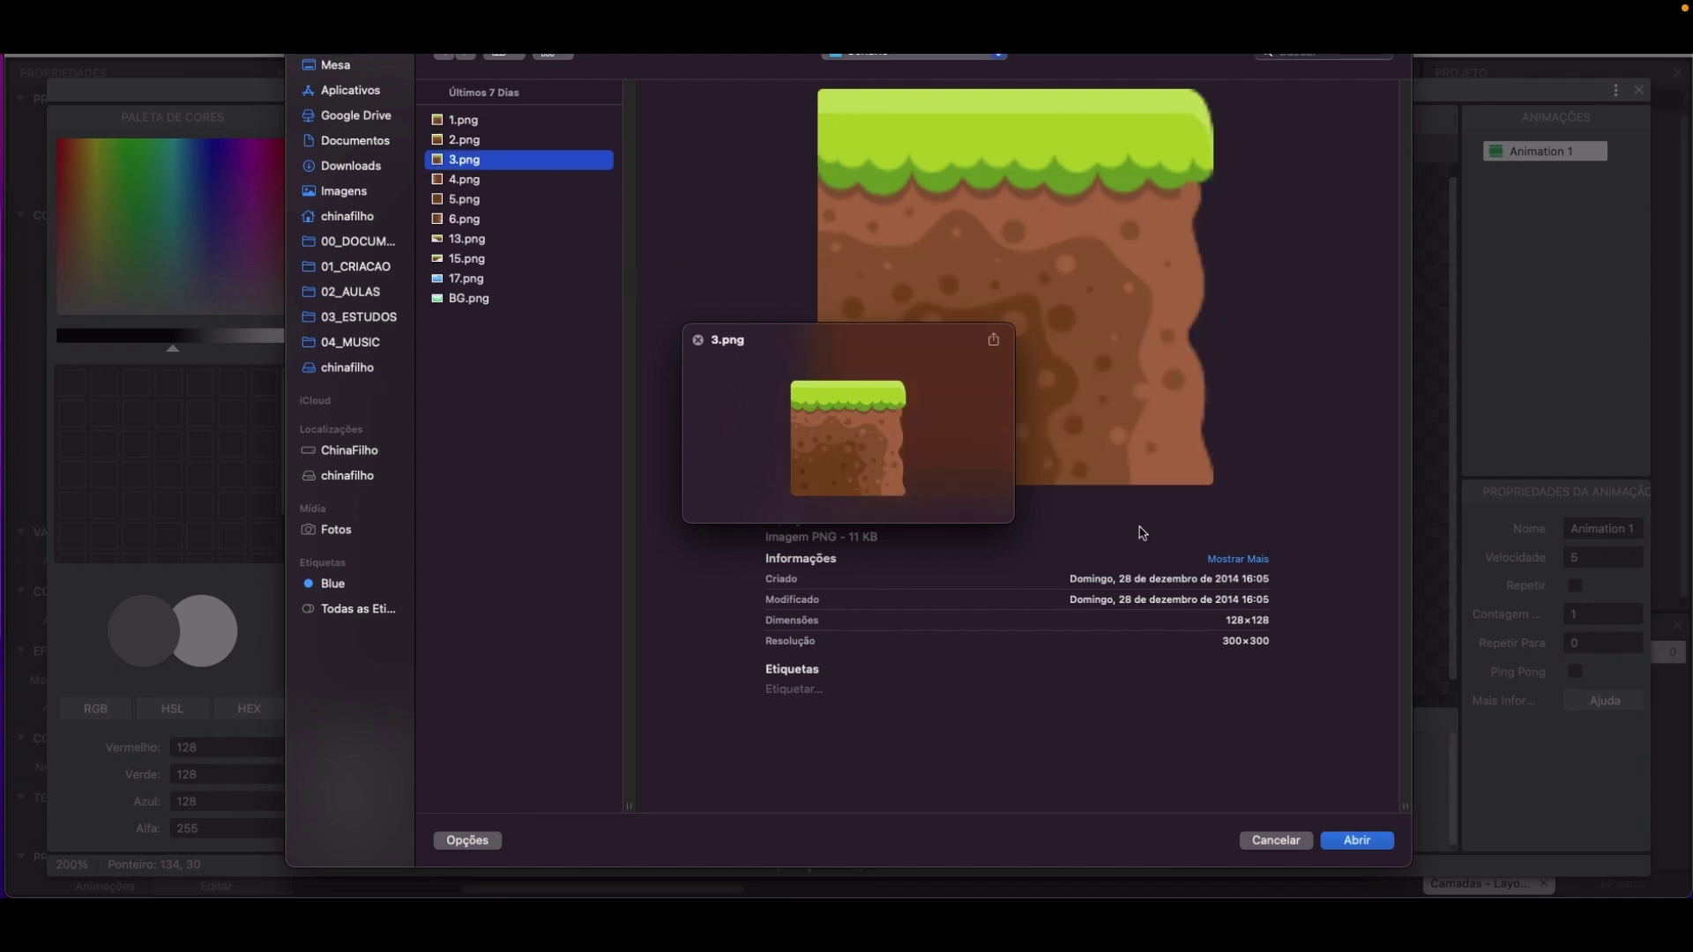
left_click(1356, 841)
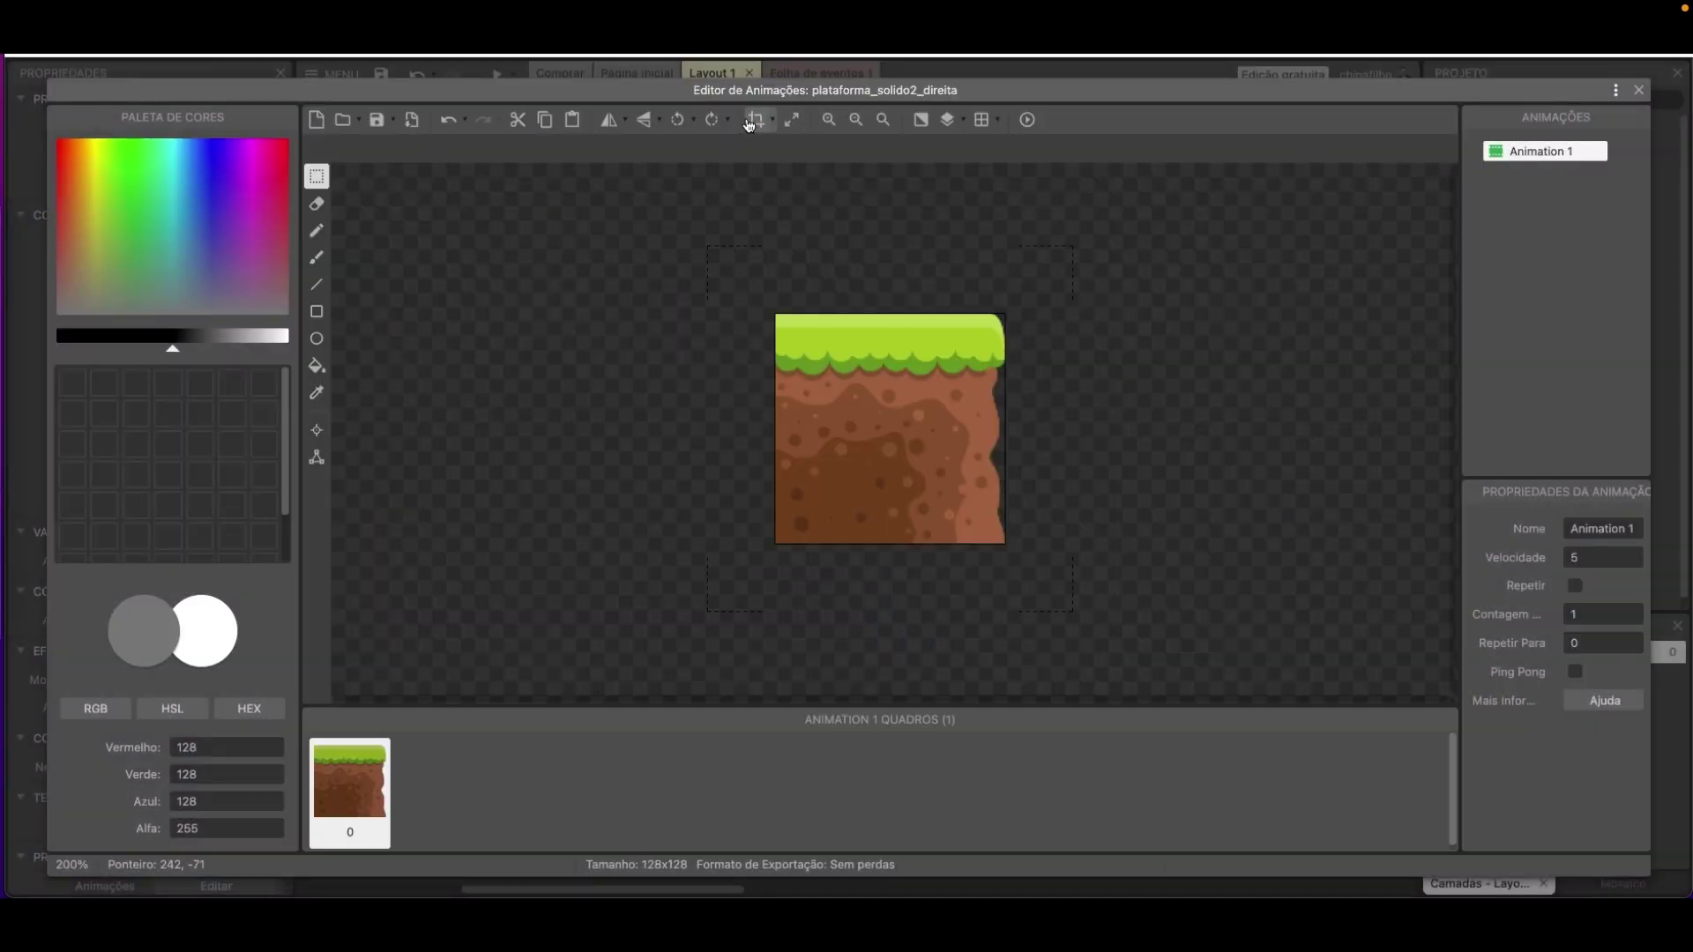
left_click(1638, 89)
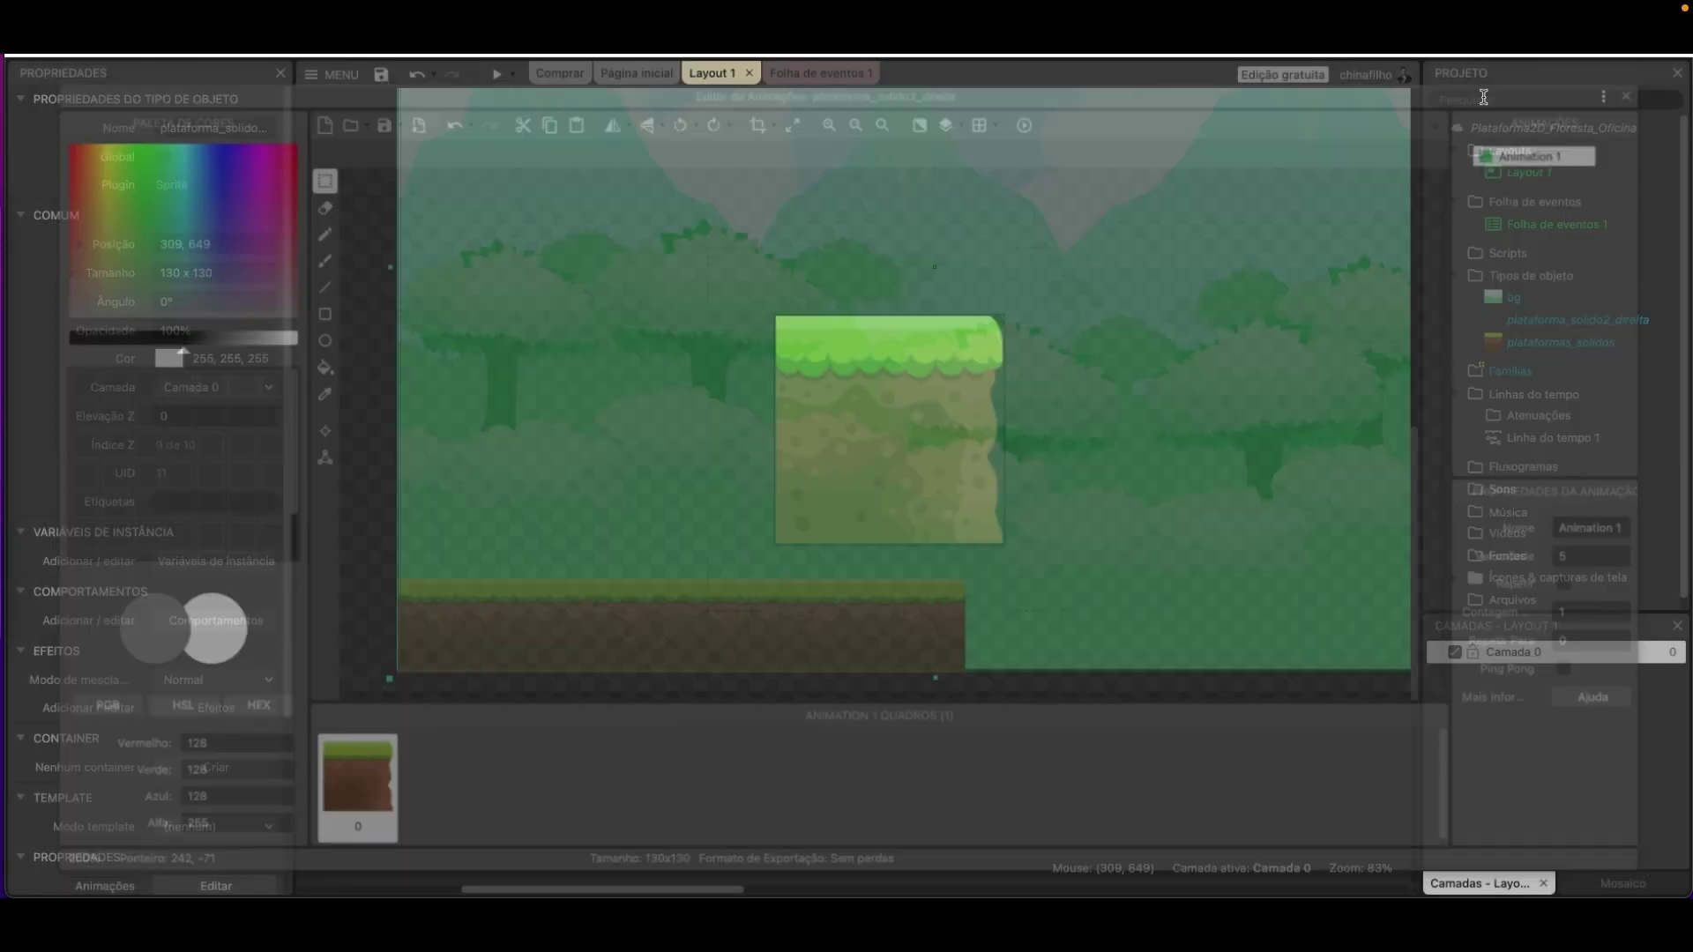
Place the plataforma_solido2_direita tile flush at the ground row's right end, at about 820, 1024, and save the project.
left_click_drag(622, 341, 1001, 620)
left_click(990, 741)
left_click(989, 657)
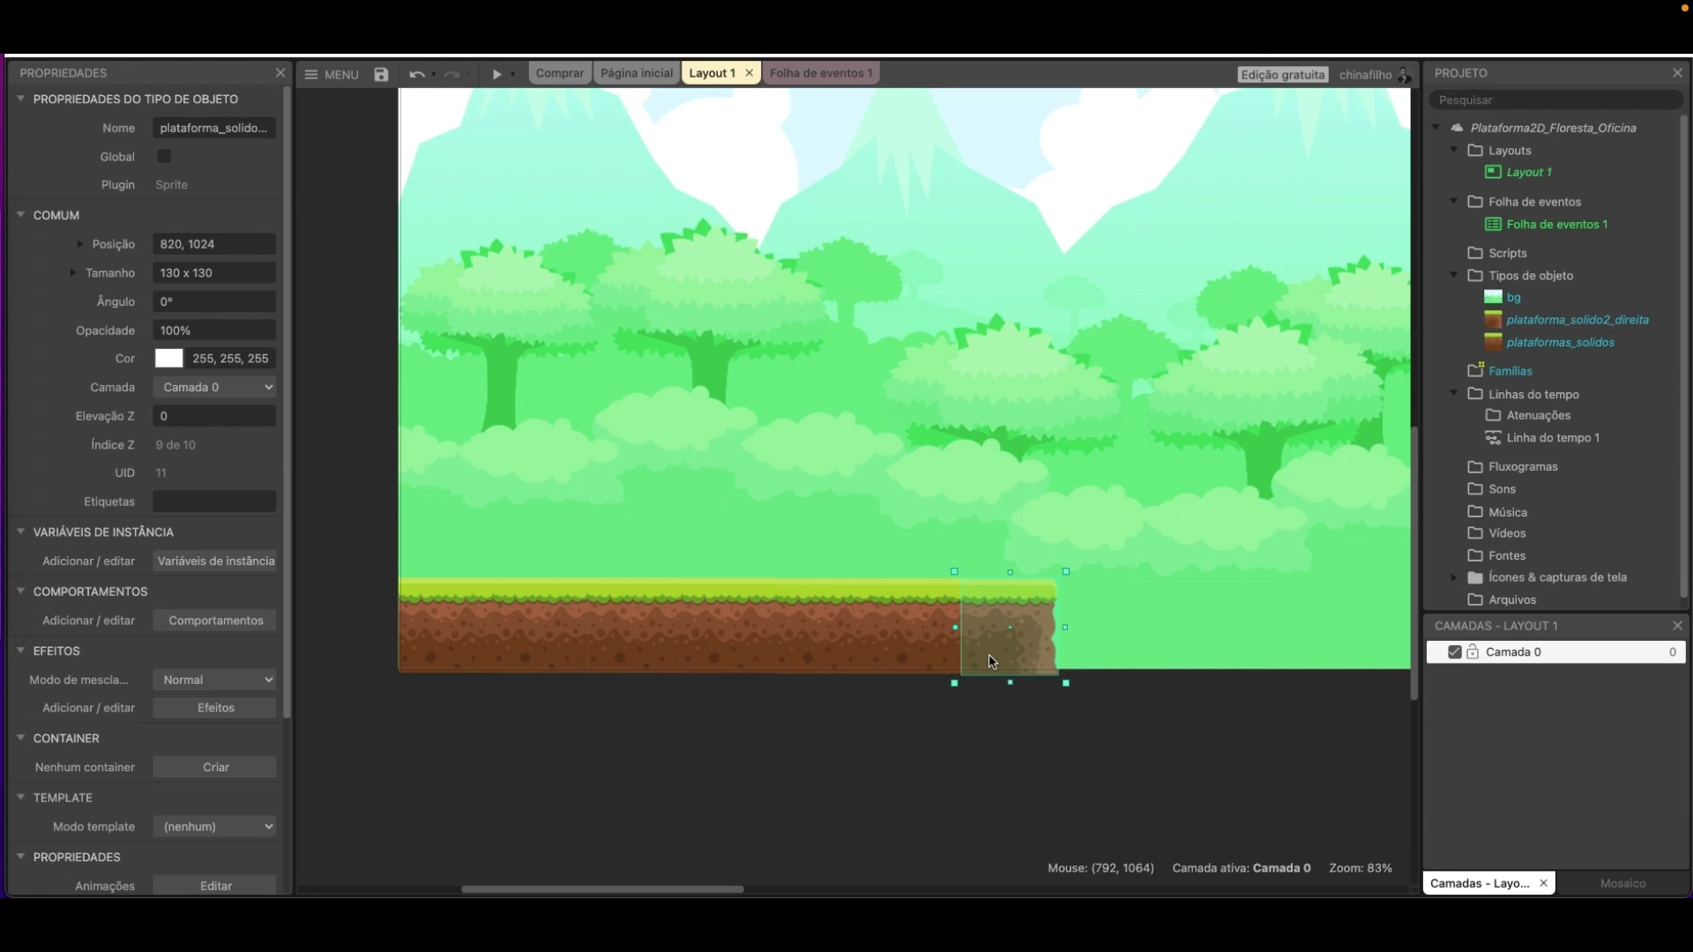
left_click(913, 771)
scroll(731, 803, "down", 3, "ctrl")
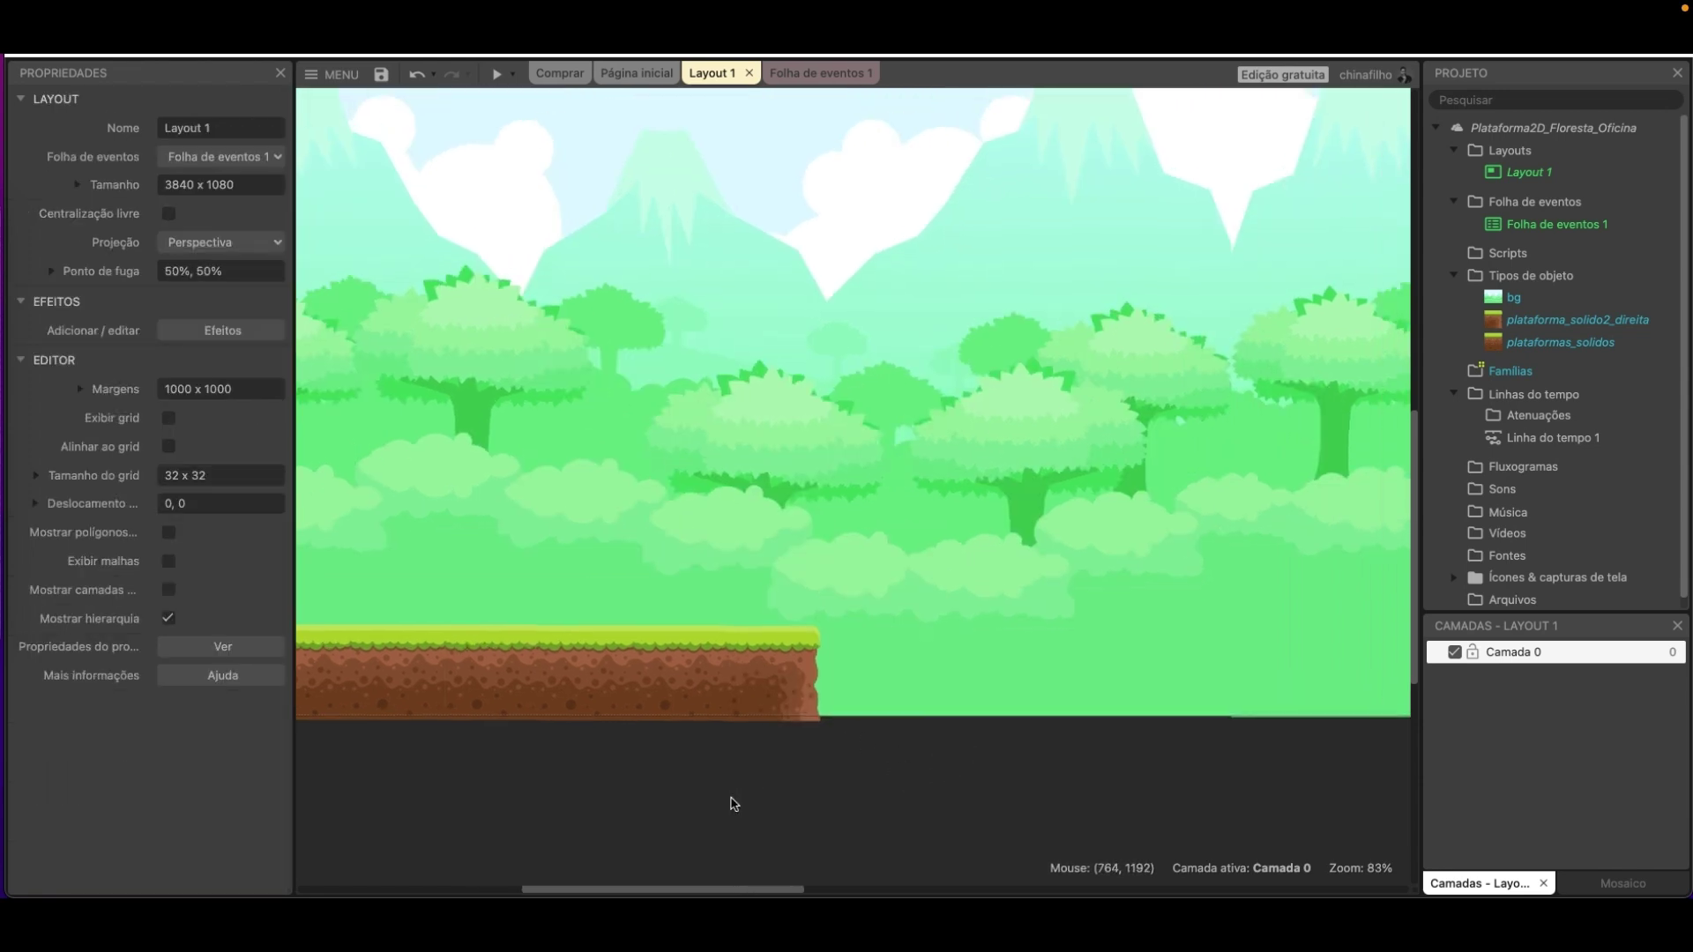
scroll(731, 804, "down", 2, "ctrl")
middle_click_drag(731, 804, 635, 797)
key("super+s")
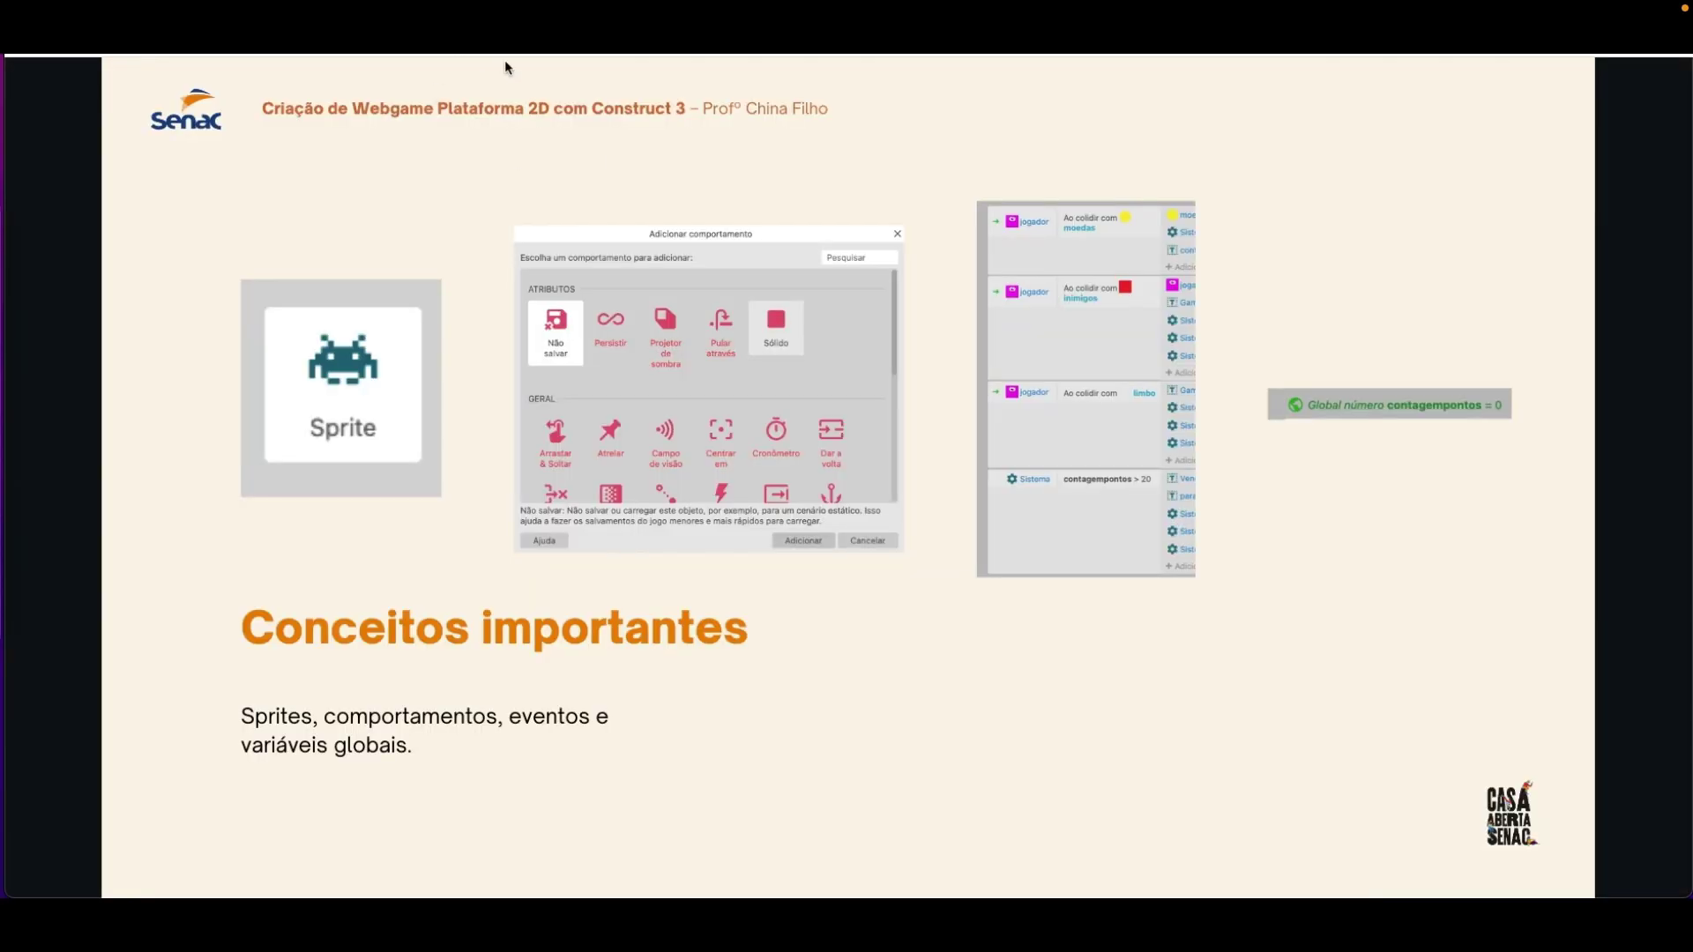
left_click(620, 160)
left_click(620, 160)
left_click(620, 161)
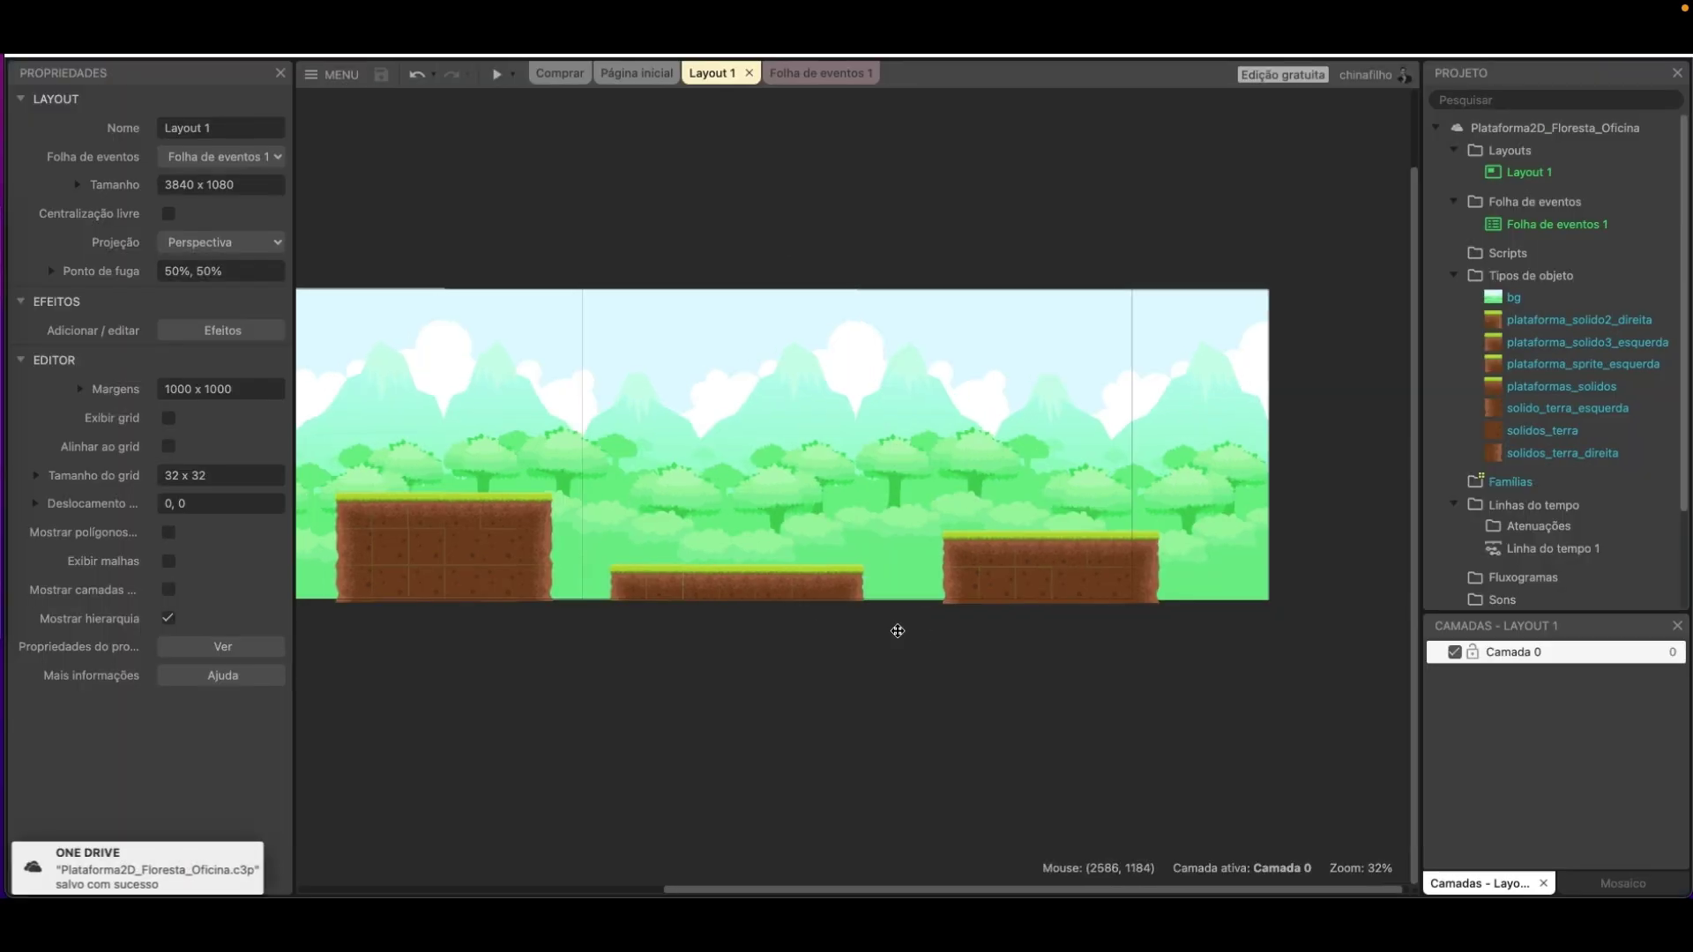
Insert a new Sprite object named plat_susp_direita in the sky above the low middle ground platform, at about 2464, 382.
middle_click_drag(895, 632, 767, 616)
right_click(829, 399)
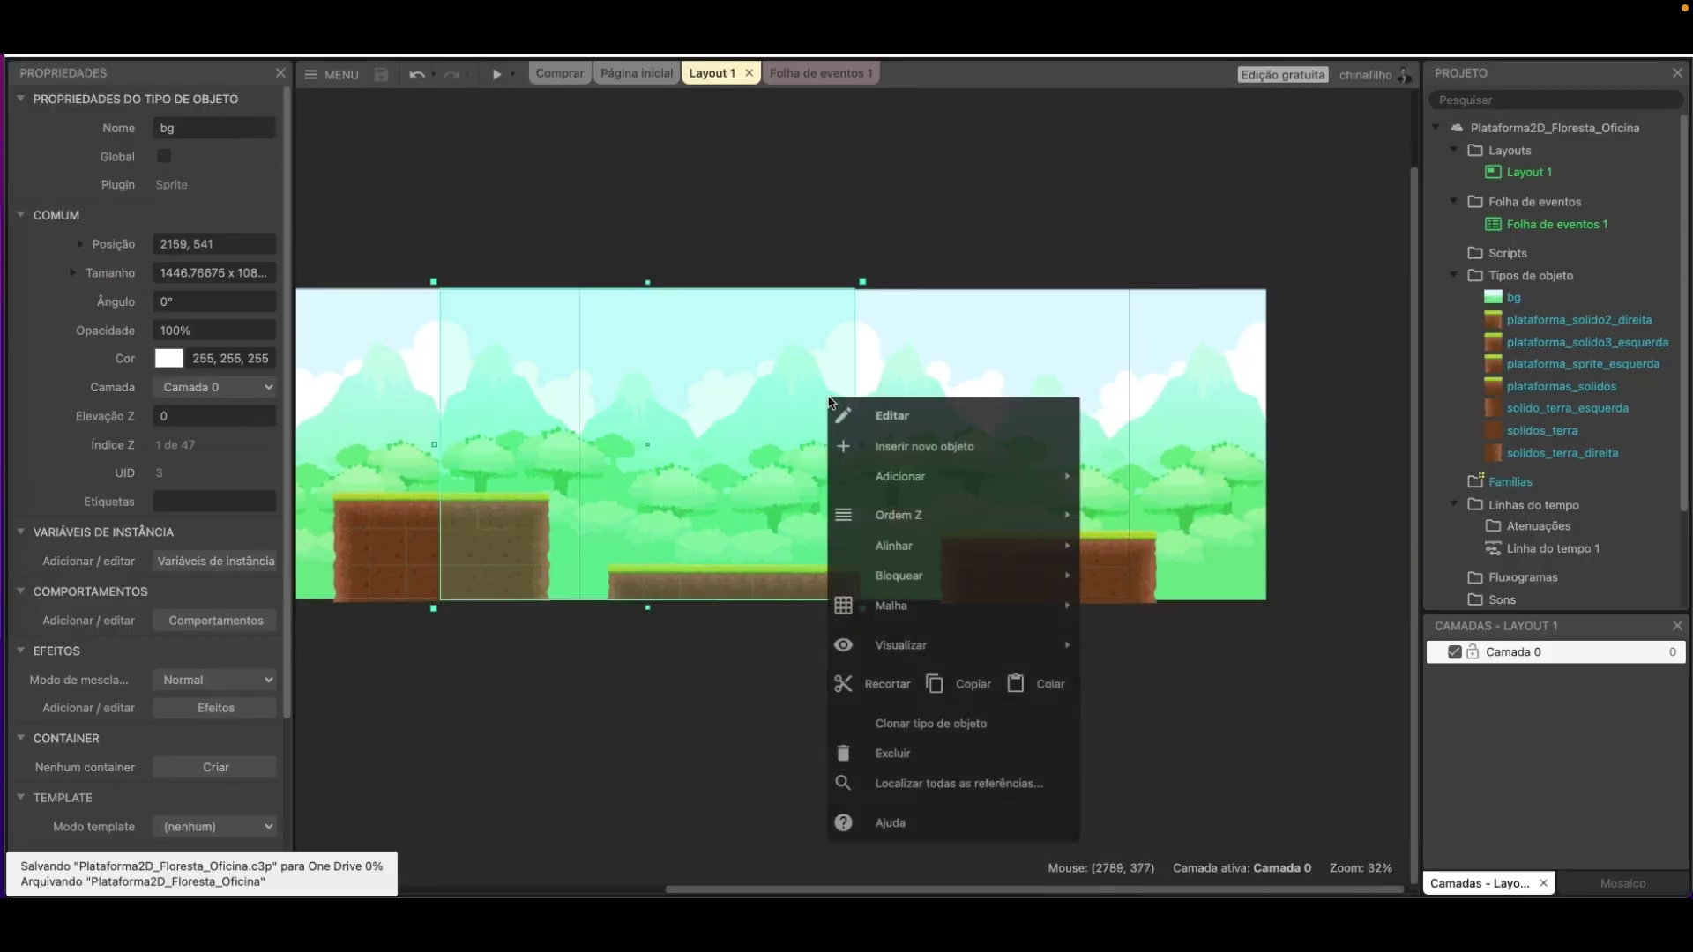
left_click(898, 466)
type("sprit")
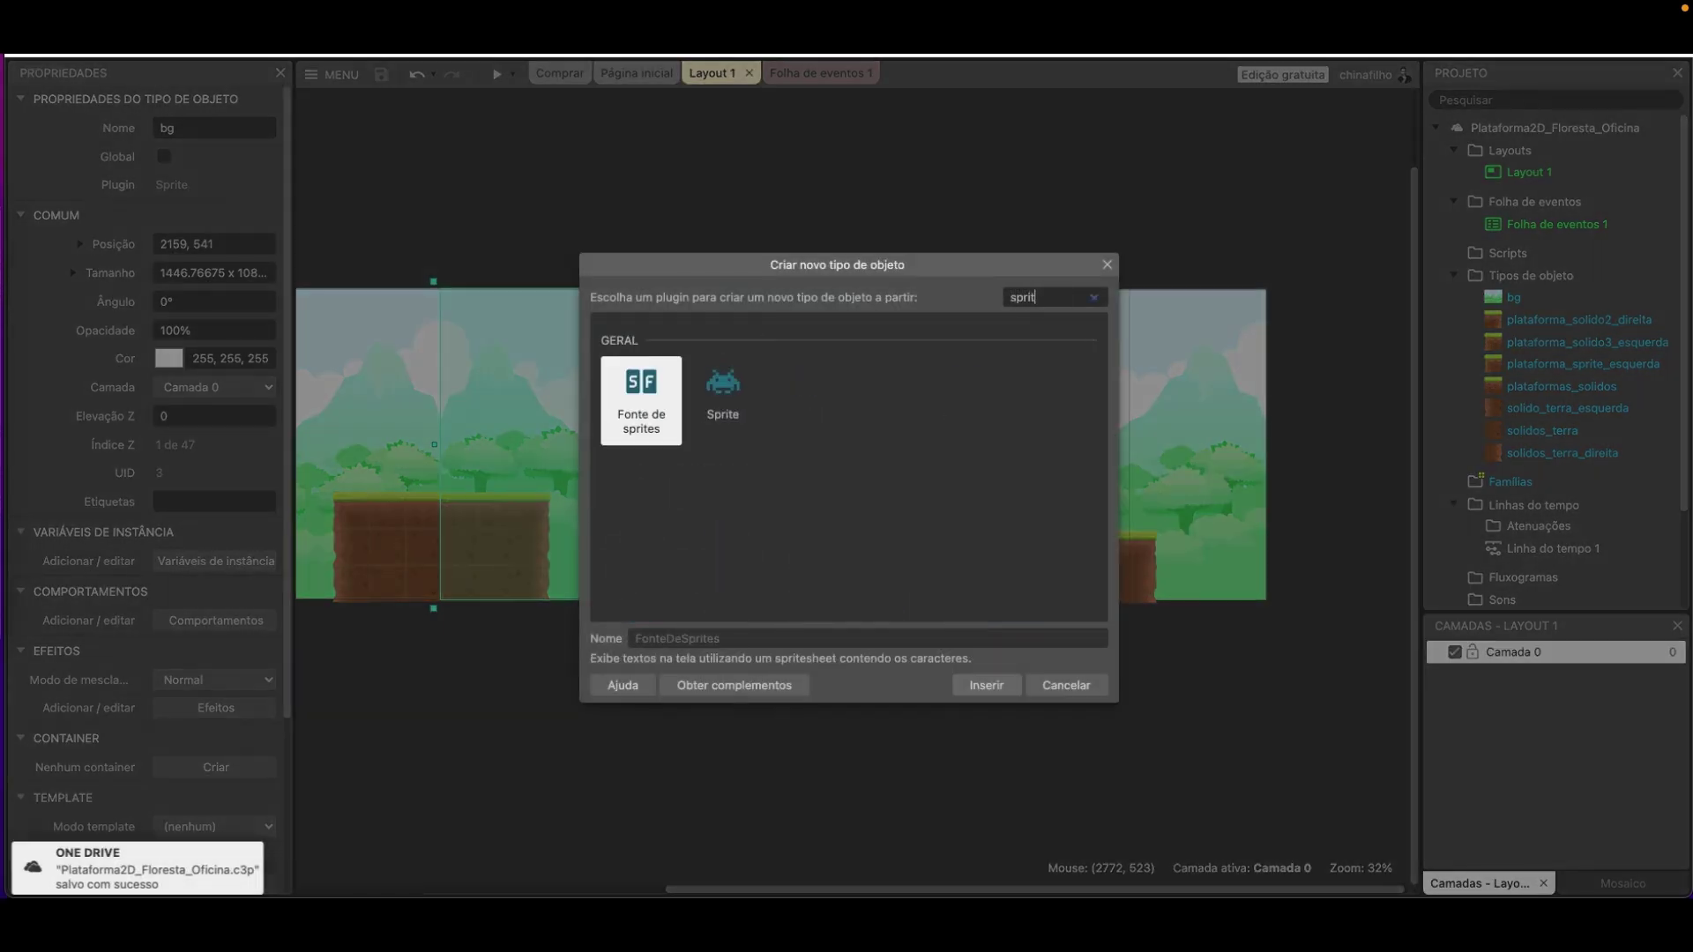
left_click(749, 402)
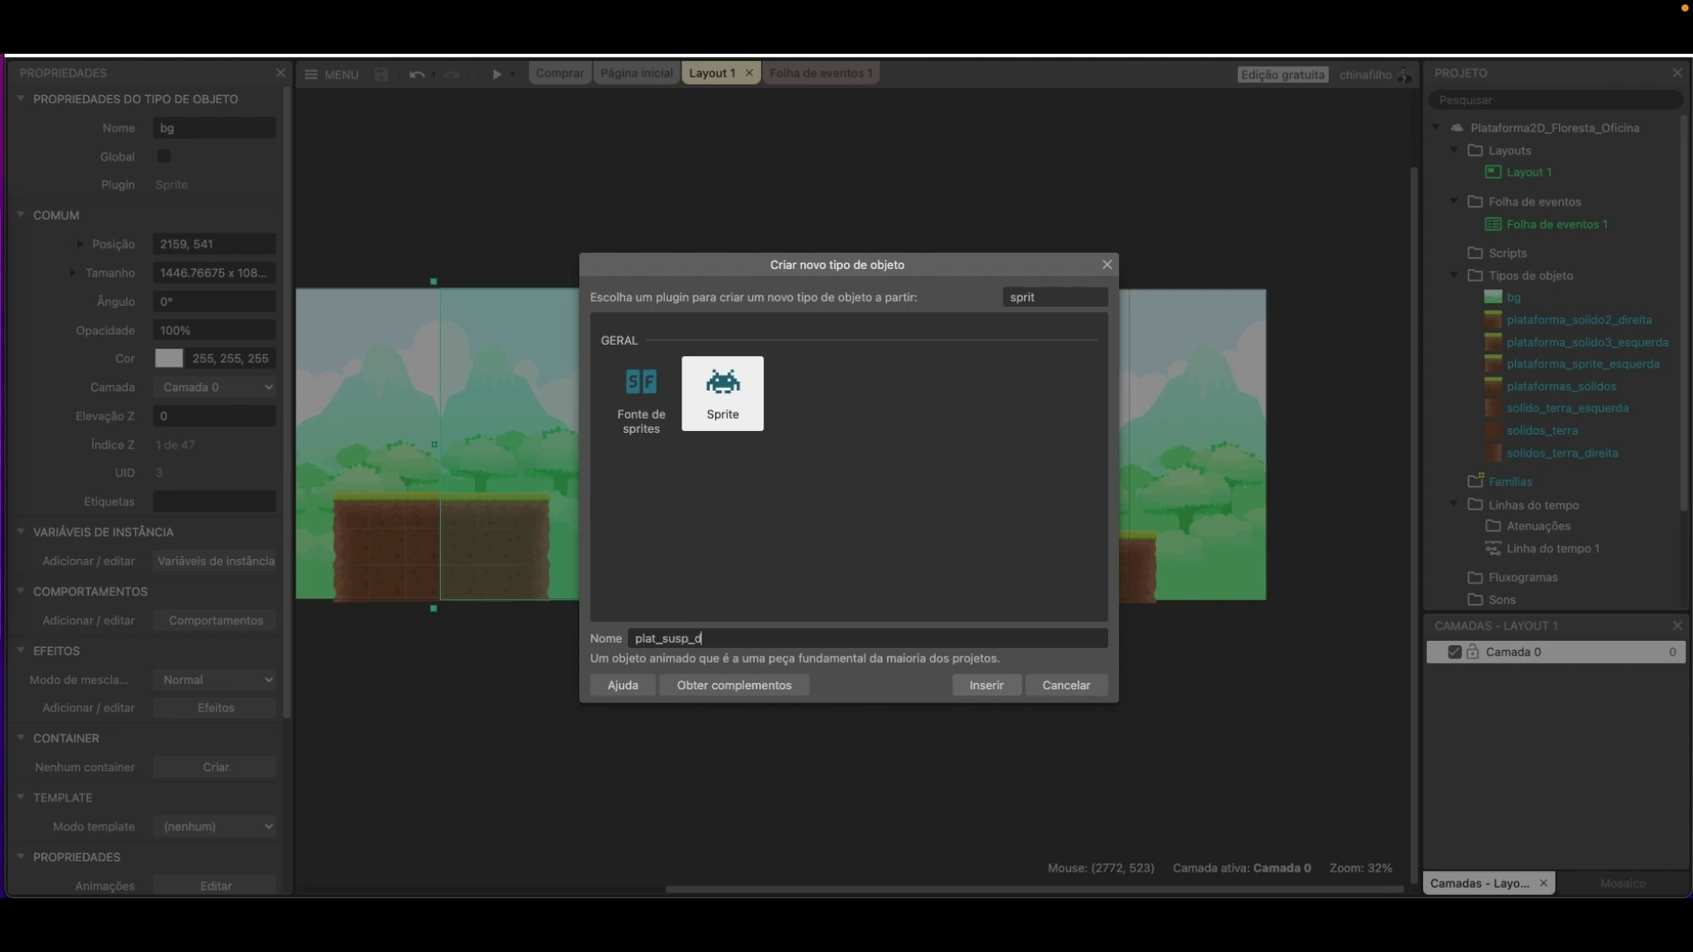
key("Return")
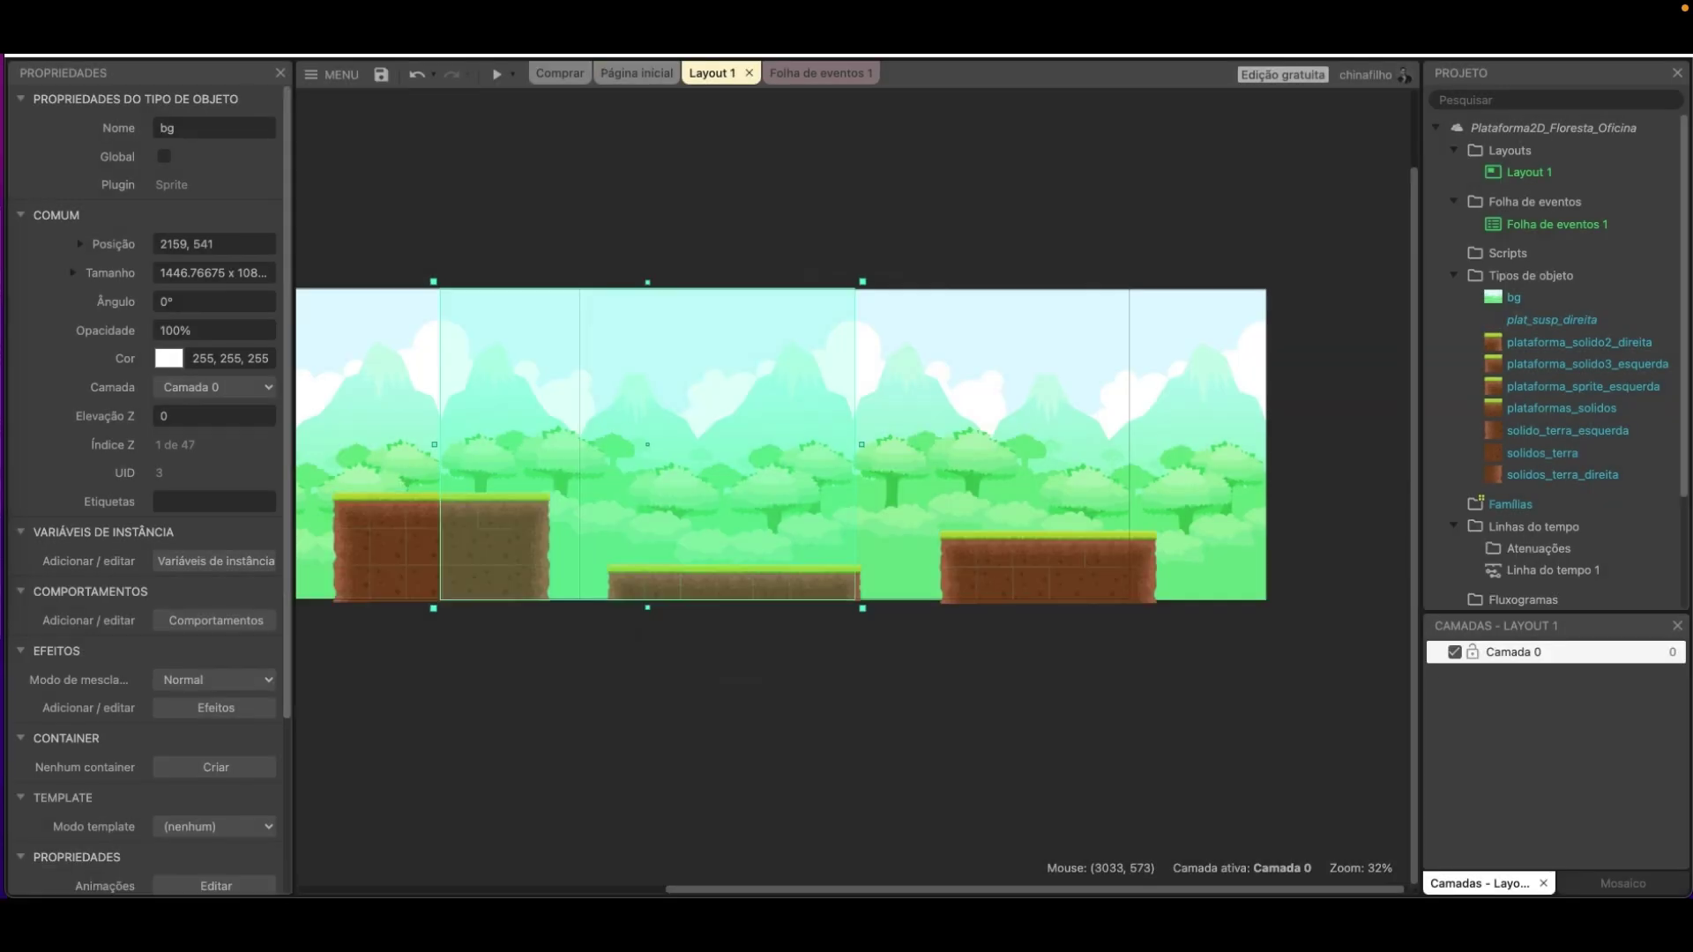
left_click(734, 398)
Load 15.png as the image of the plat_susp_direita sprite and close the animation editor.
left_click(344, 120)
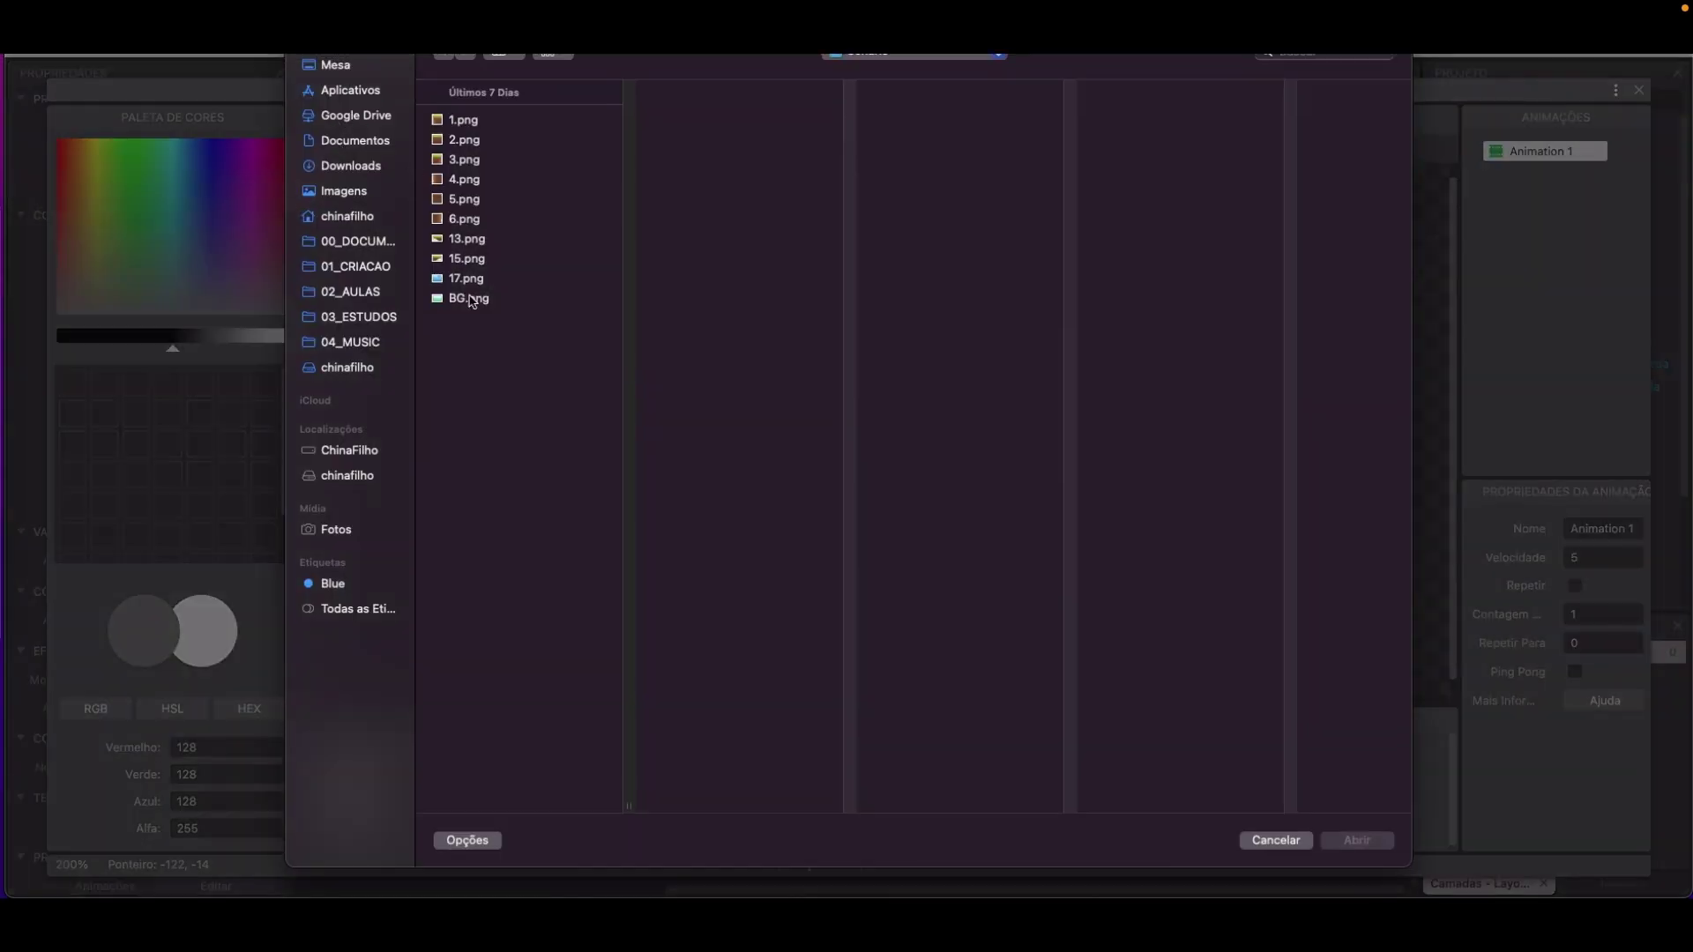
left_click_drag(466, 246, 464, 265)
left_click(471, 301)
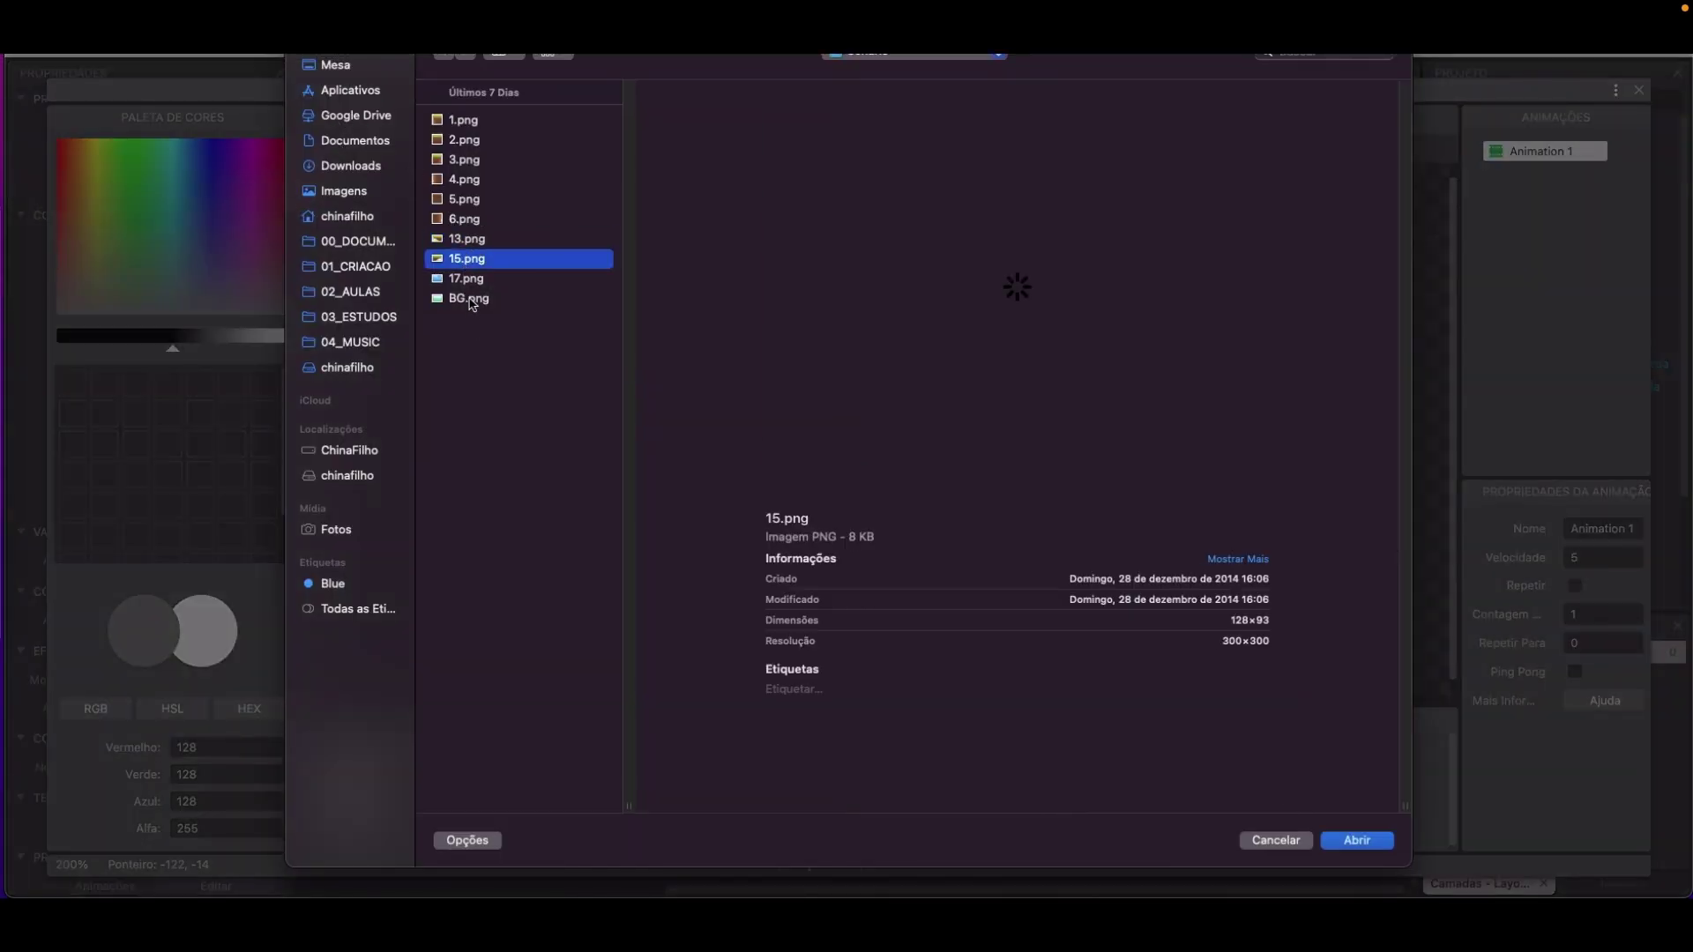
left_click(464, 259)
key("Return")
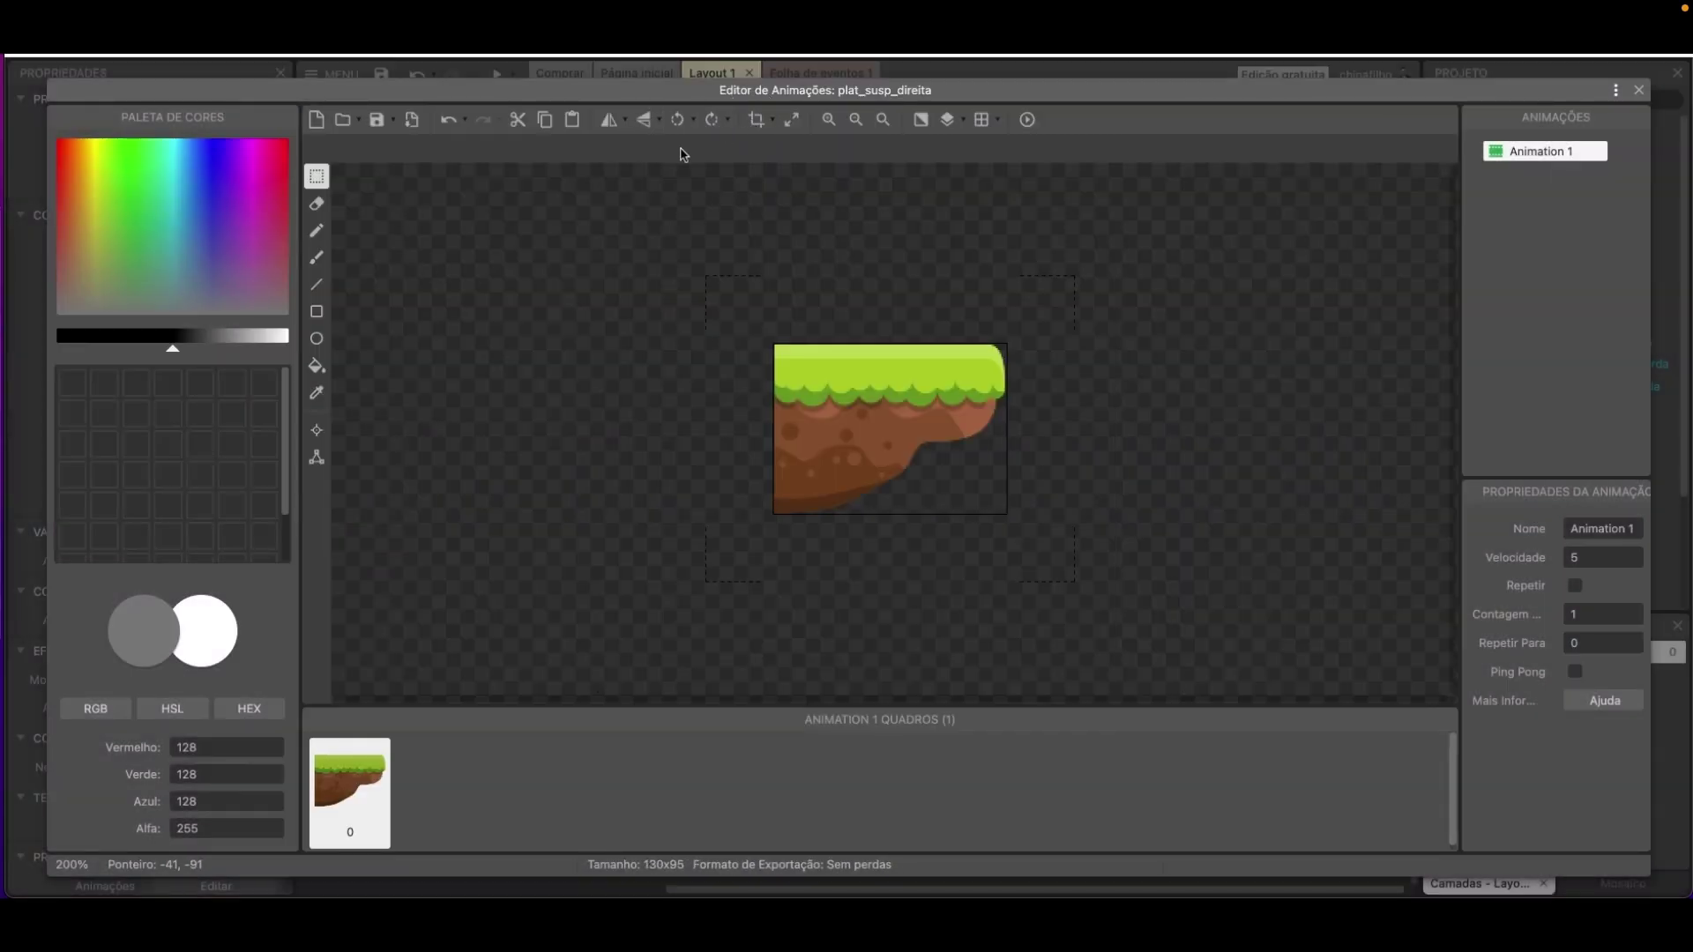
left_click(1640, 90)
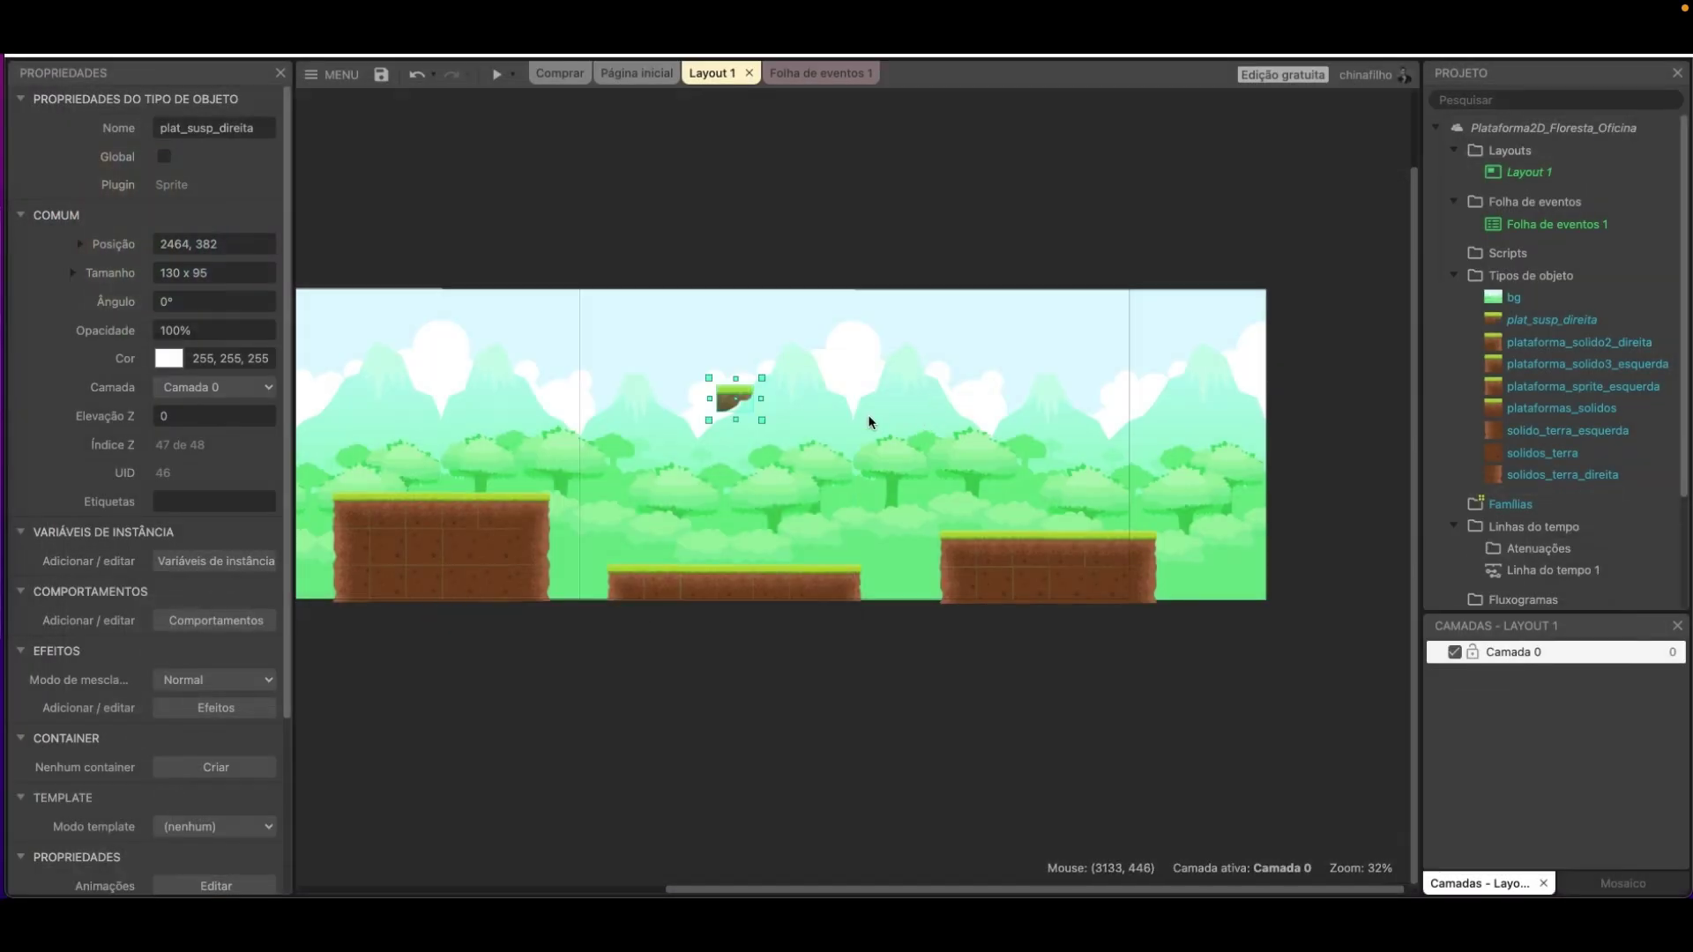
Insert a new Sprite object named plat_susp_esquerda just left of plat_susp_direita, at about 2278, 426.
right_click(811, 304)
left_click(924, 354)
type("spri")
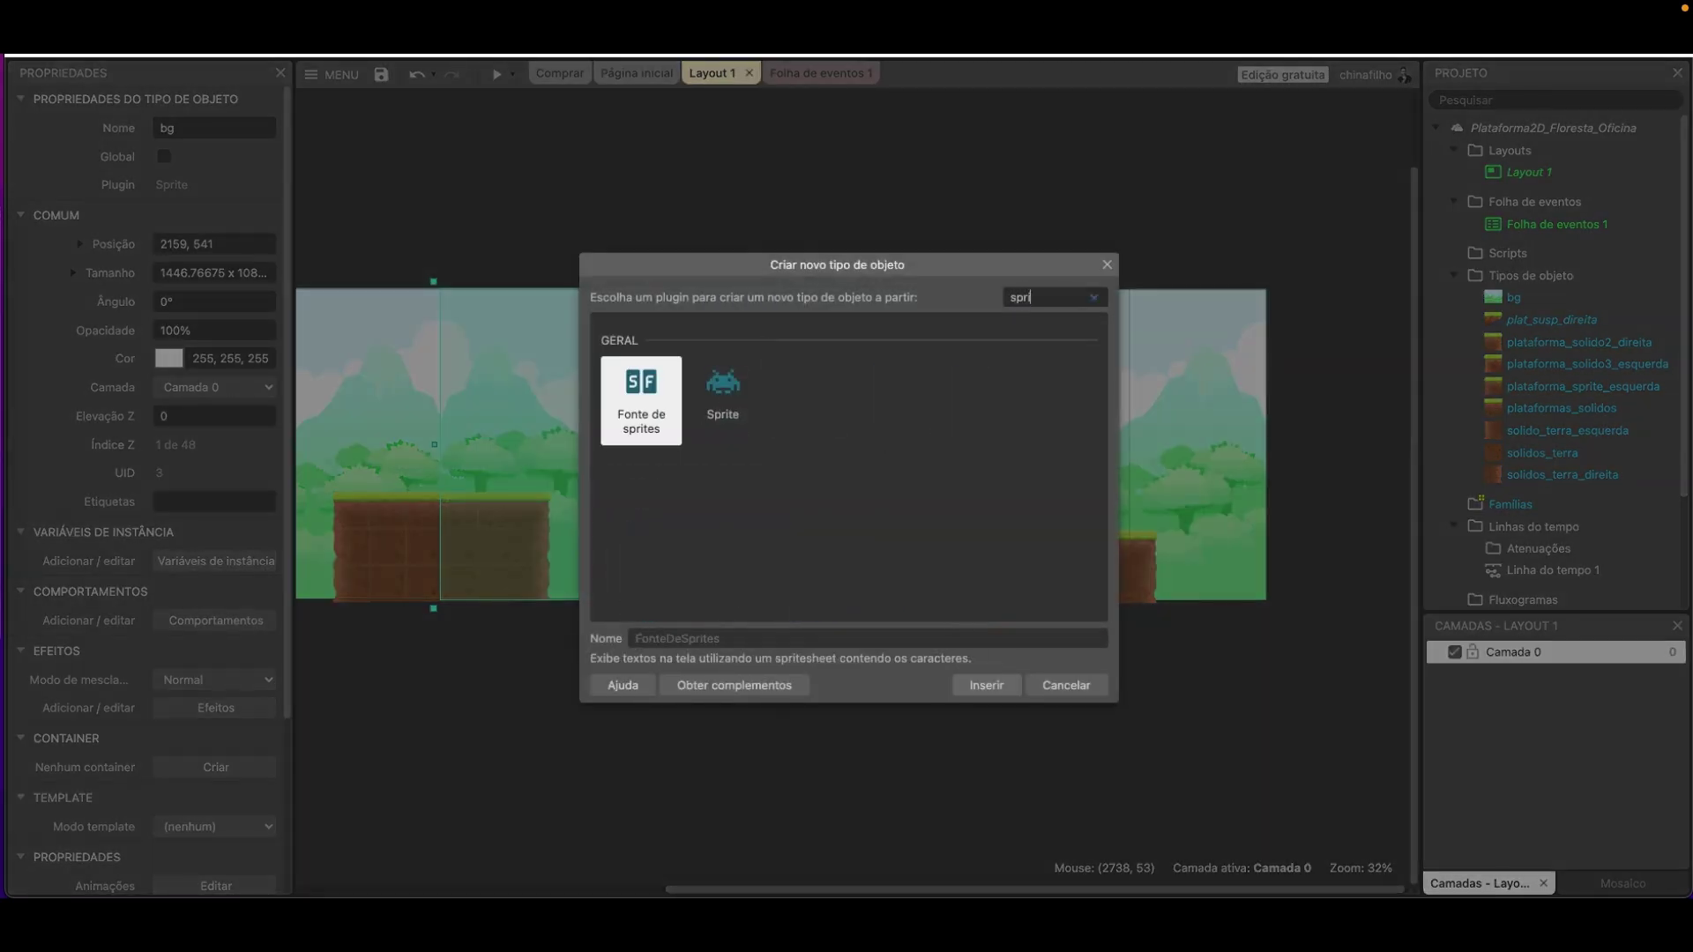
type("t")
left_click(746, 404)
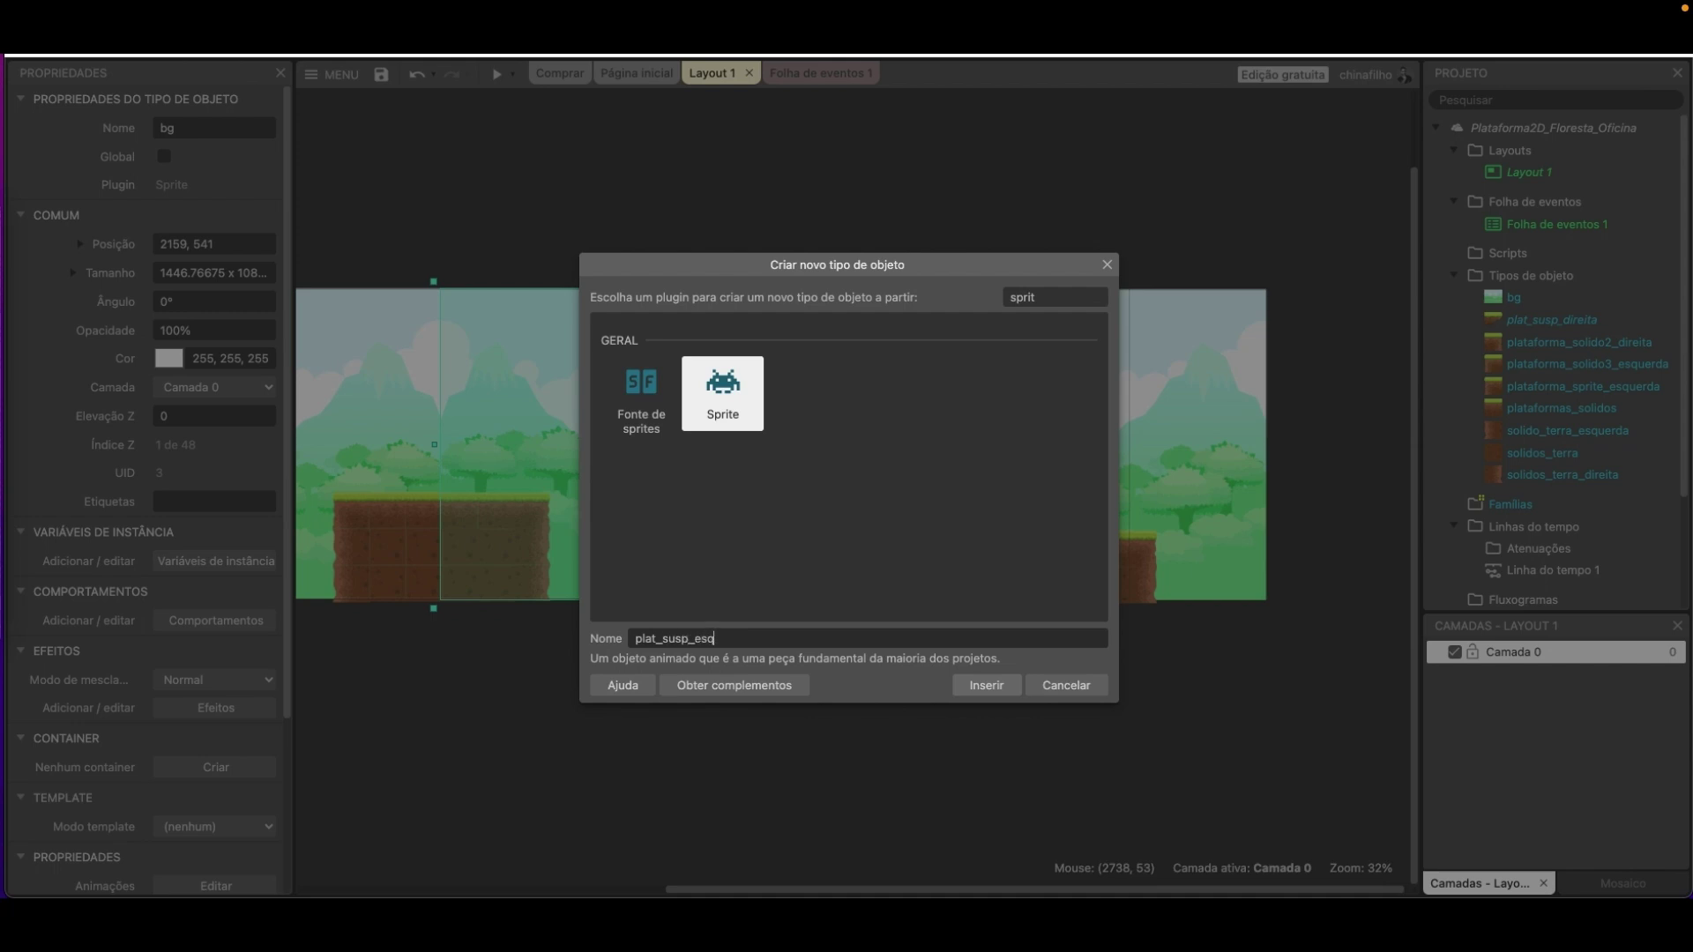
key("Return")
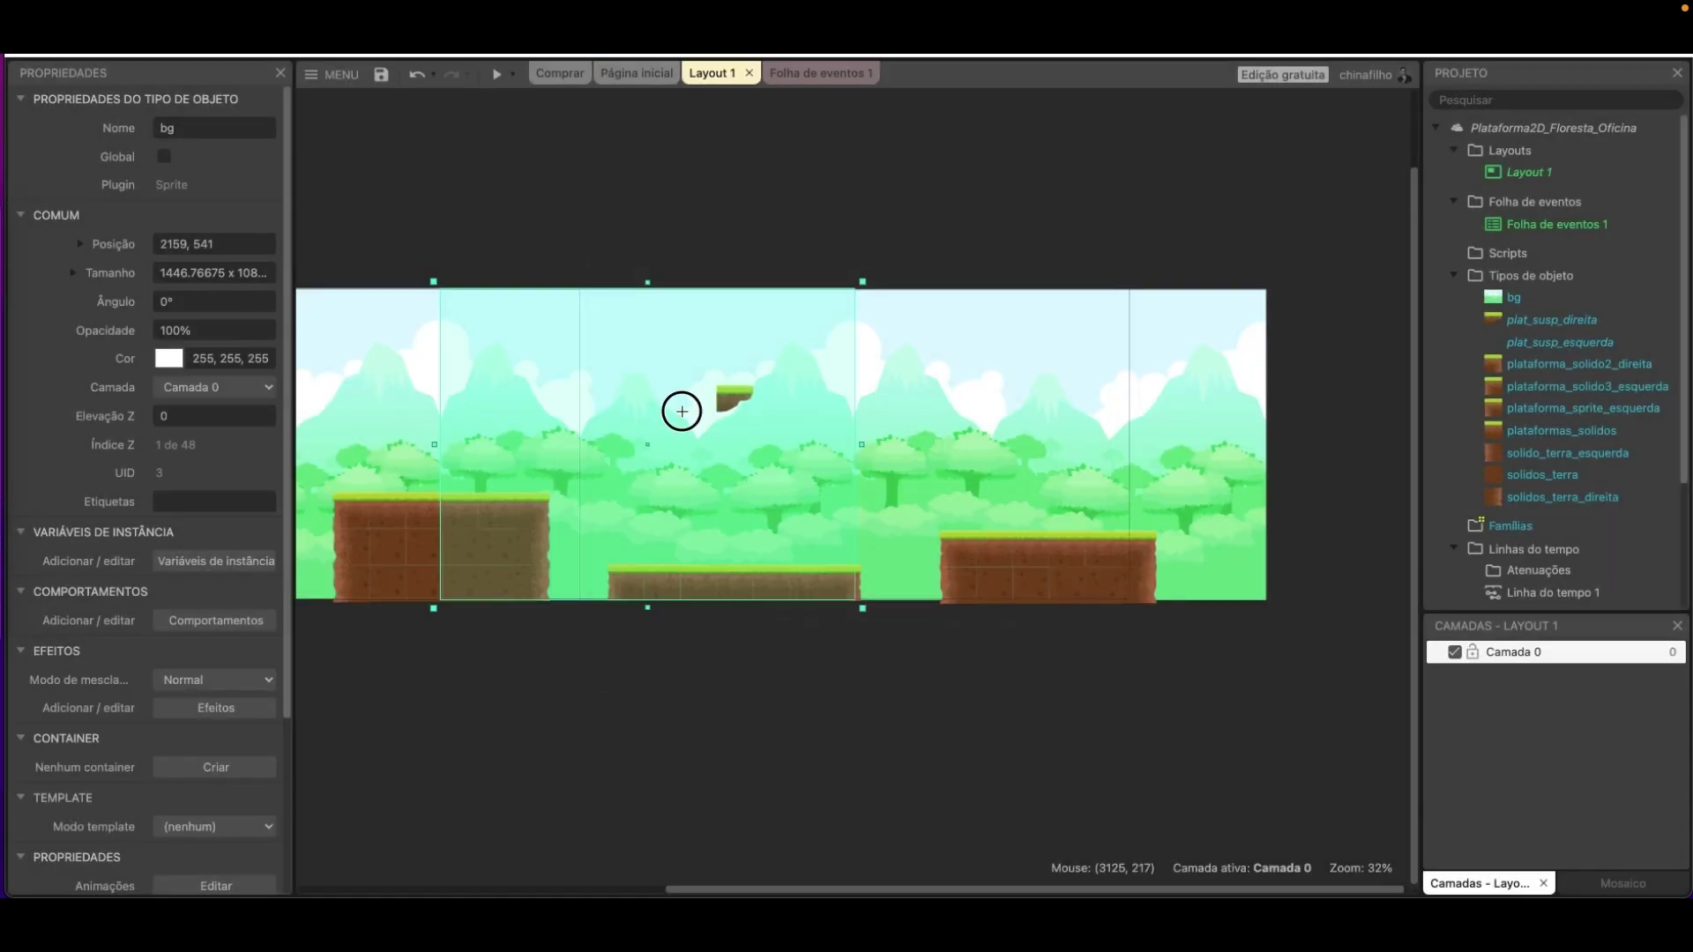
left_click(680, 408)
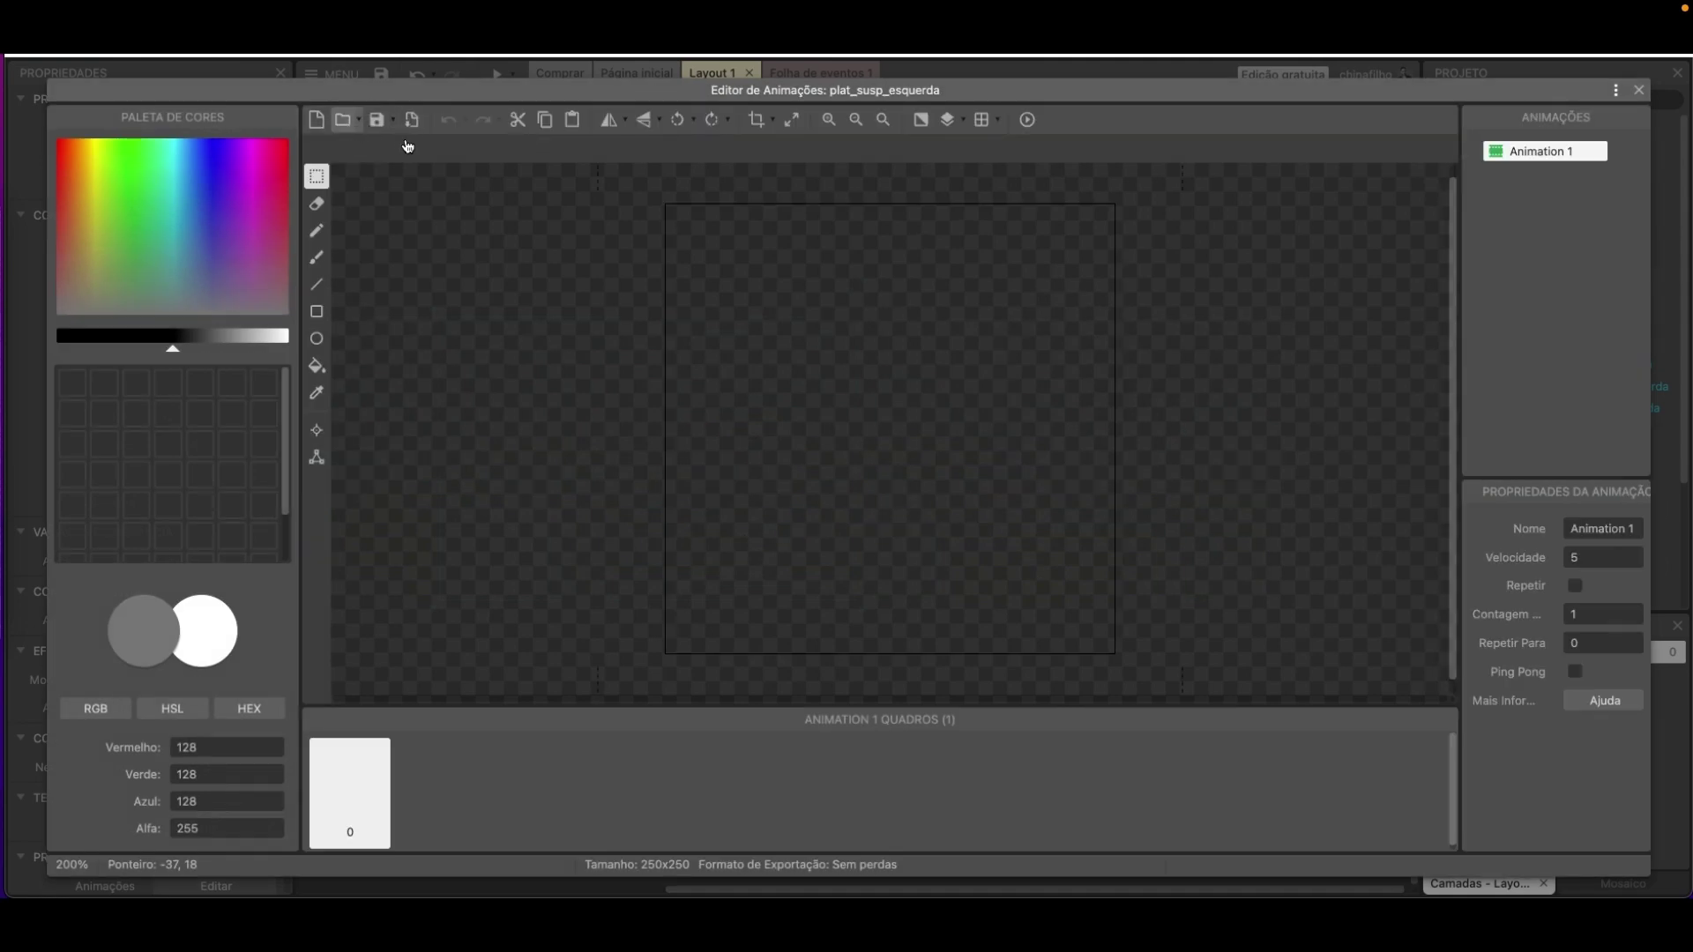
Load 13.png as the image of the plat_susp_esquerda sprite and close the animation editor.
left_click(338, 122)
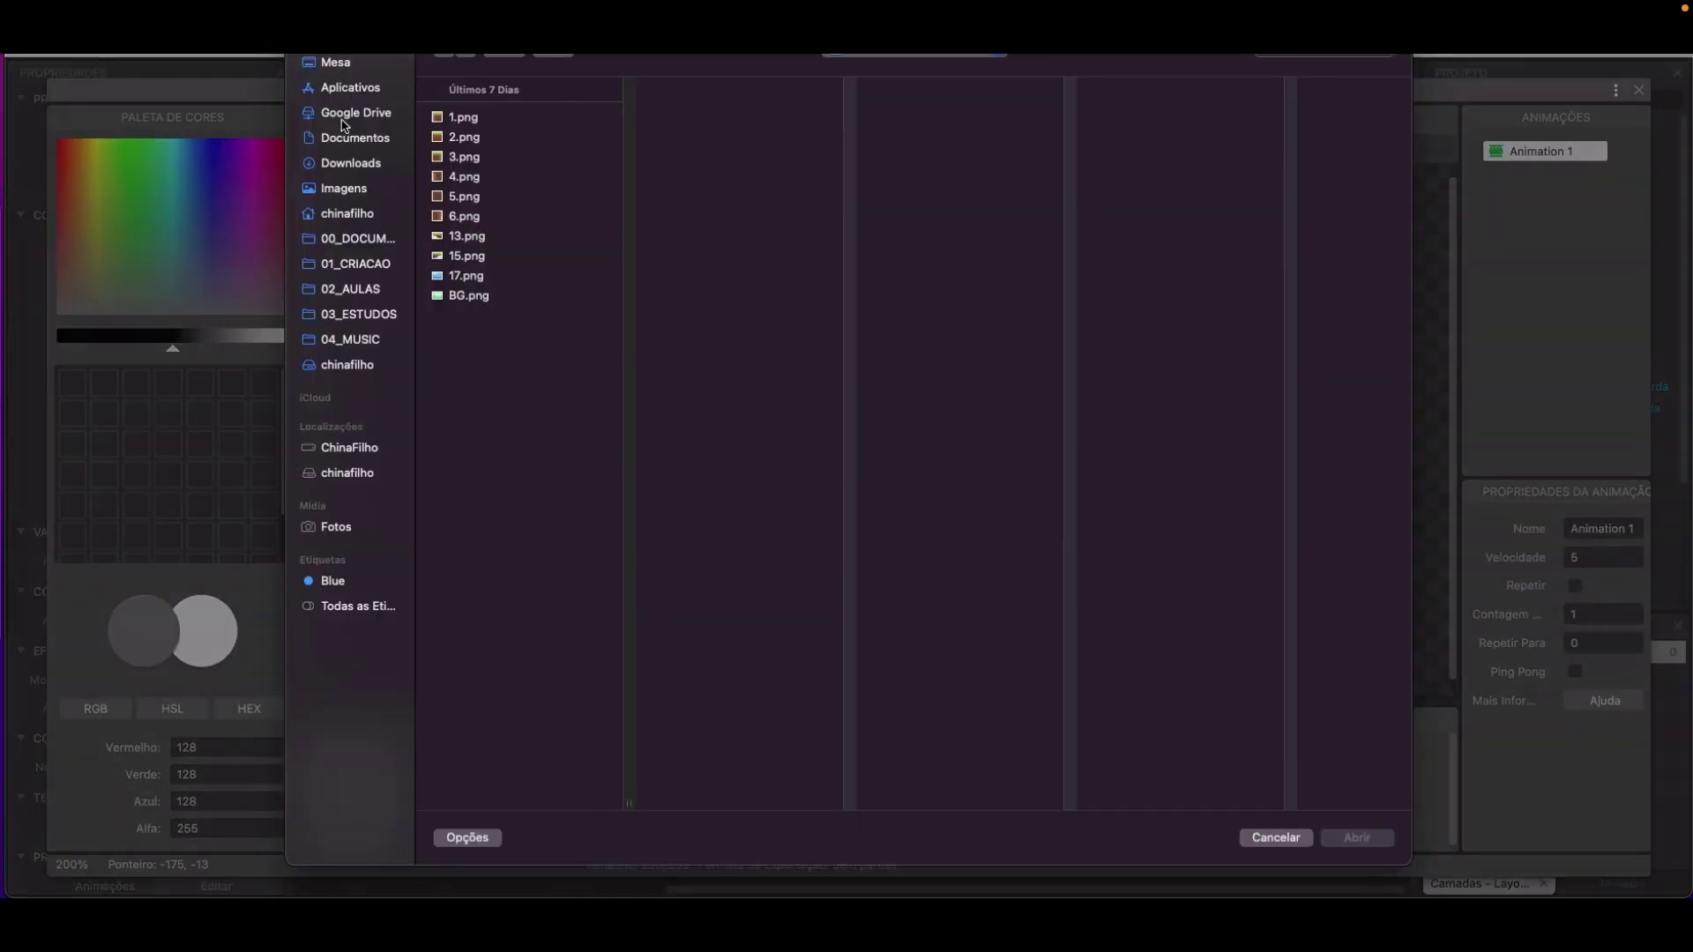
left_click(467, 239)
double_click(467, 239)
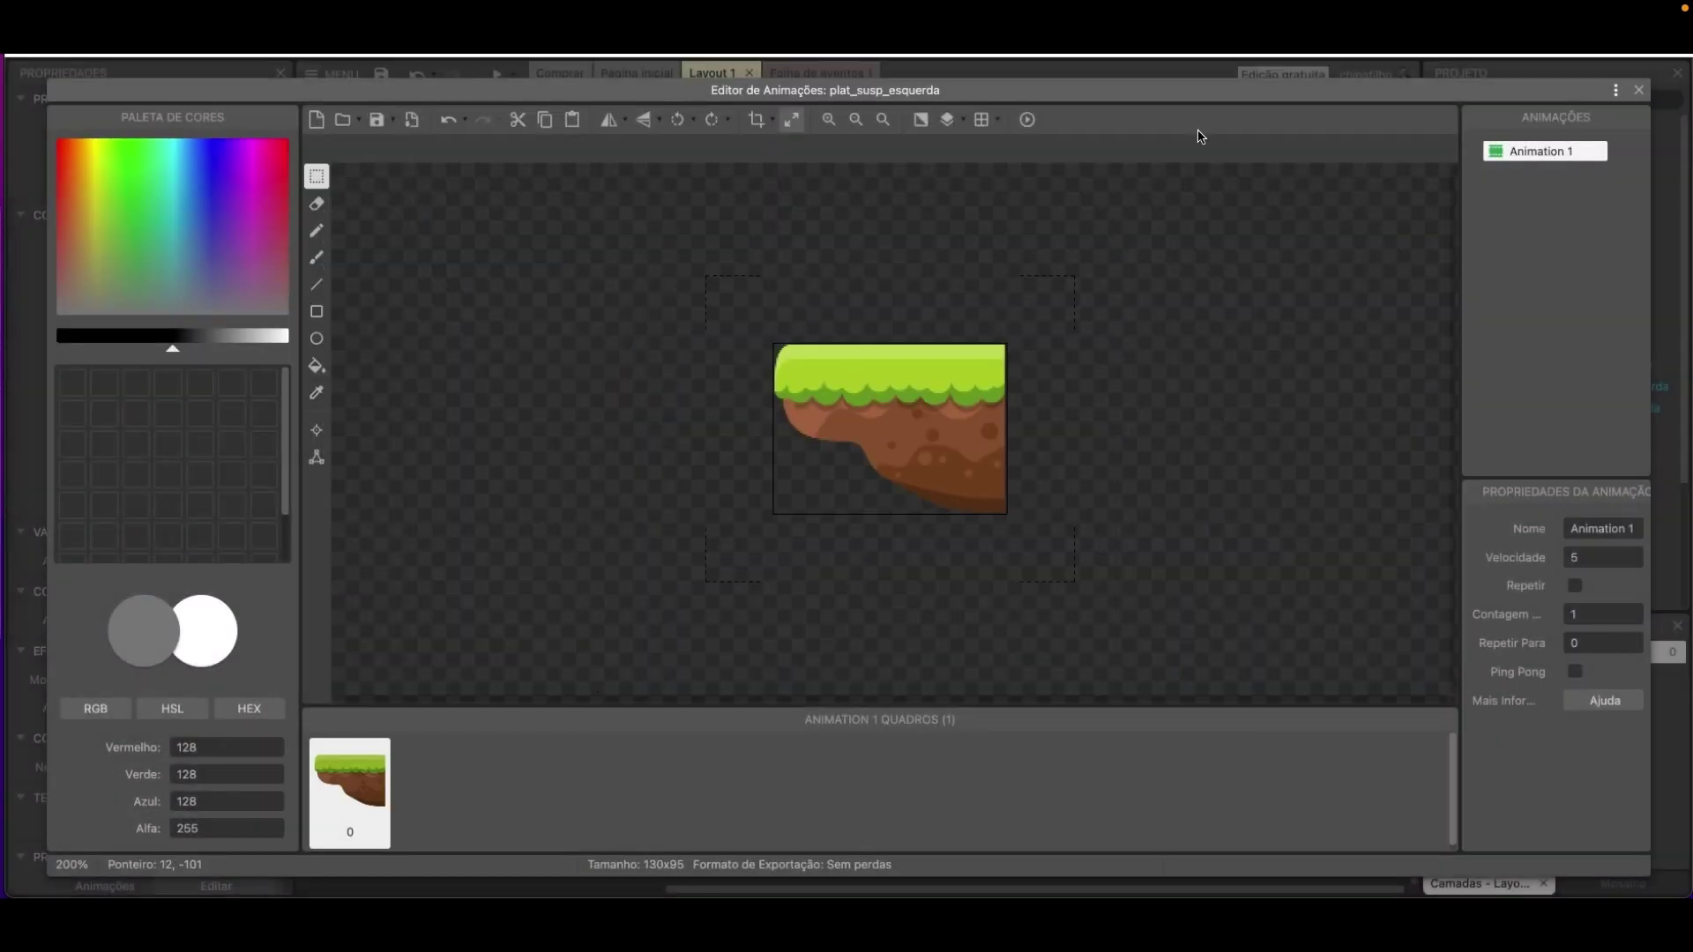
left_click(1639, 90)
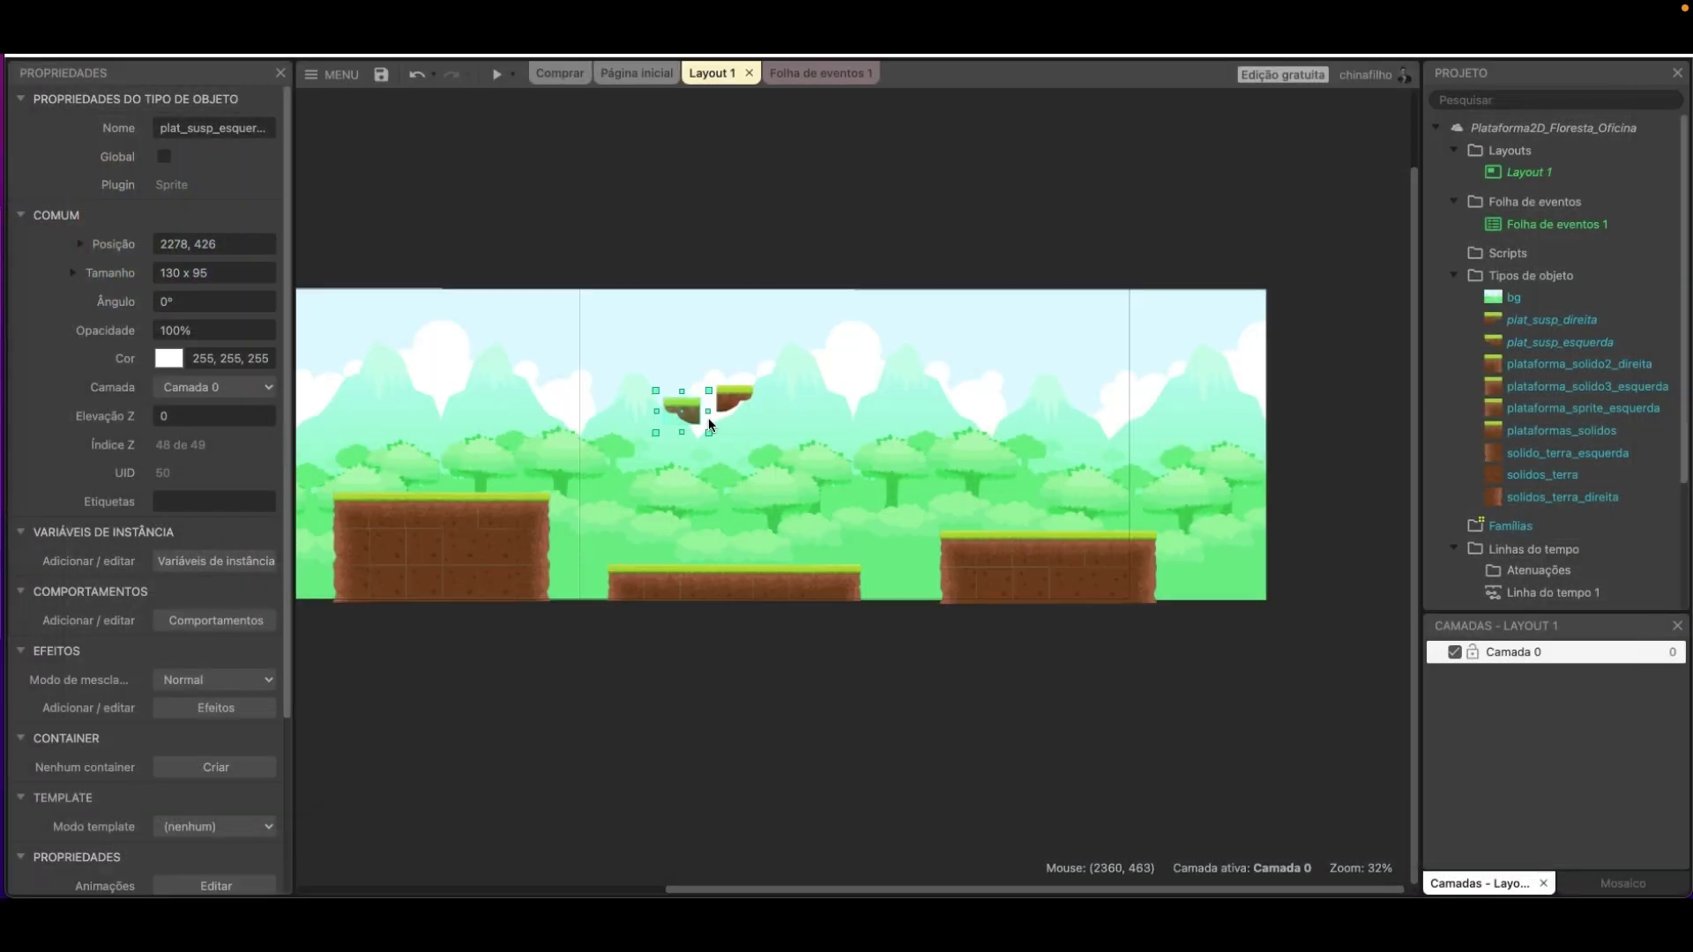
Join plat_susp_esquerda level and seamlessly to the left side of plat_susp_direita at Y 382 to form one floating platform.
scroll(692, 399, "up", 5, "ctrl")
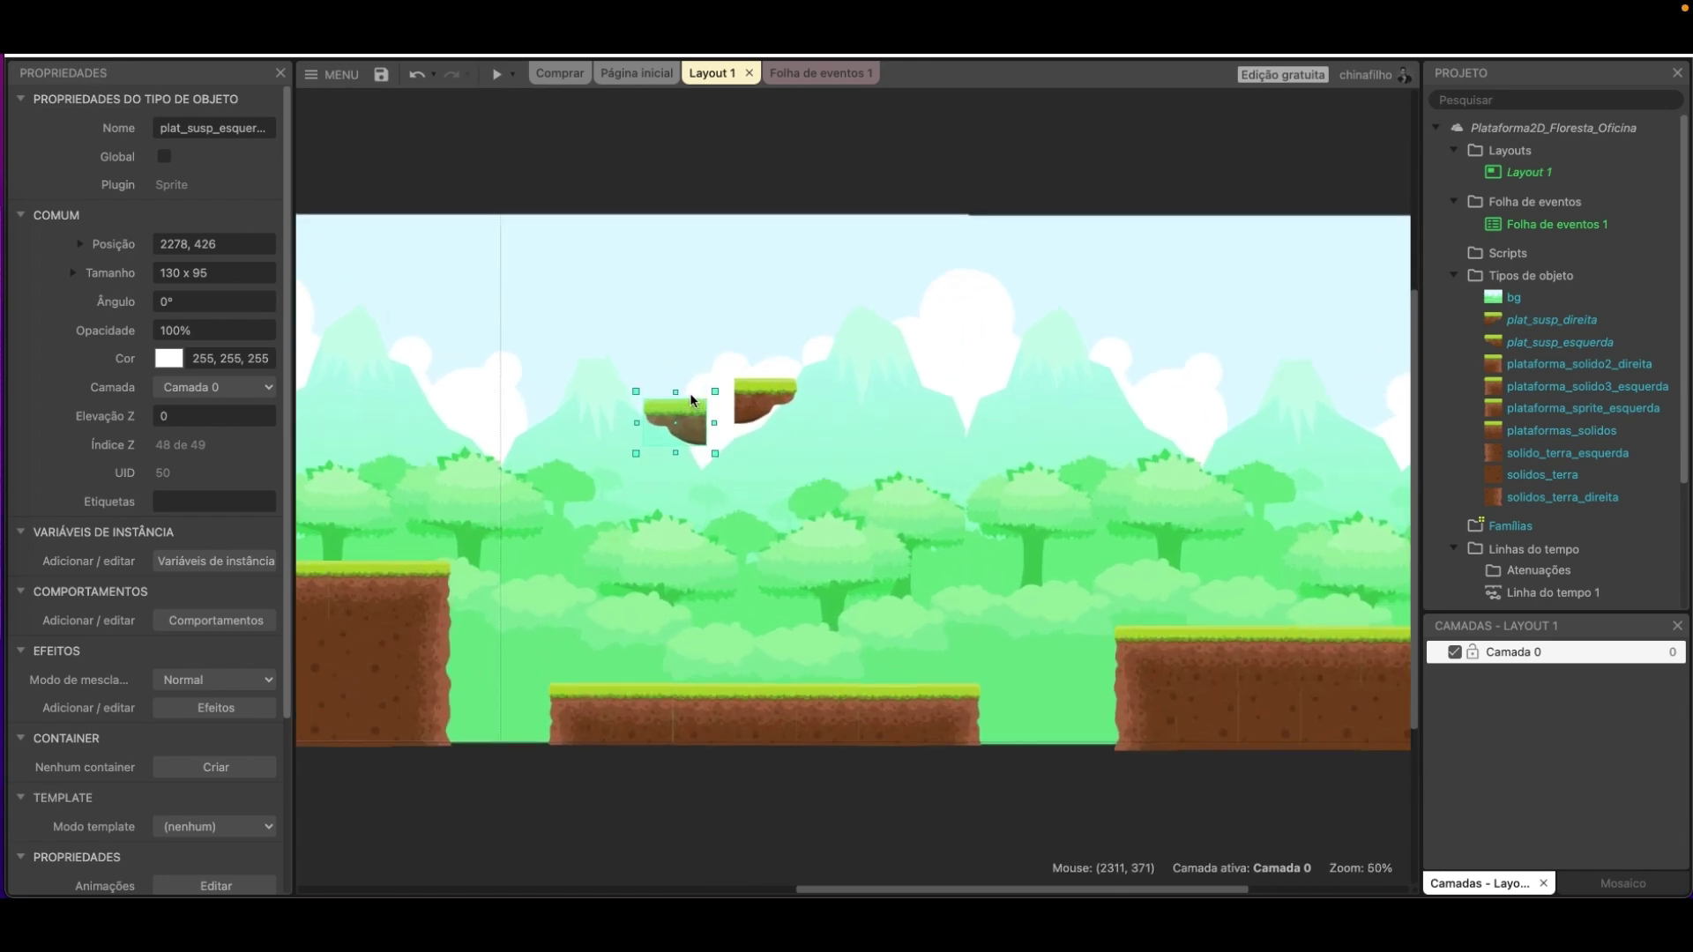
left_click_drag(703, 441, 741, 408)
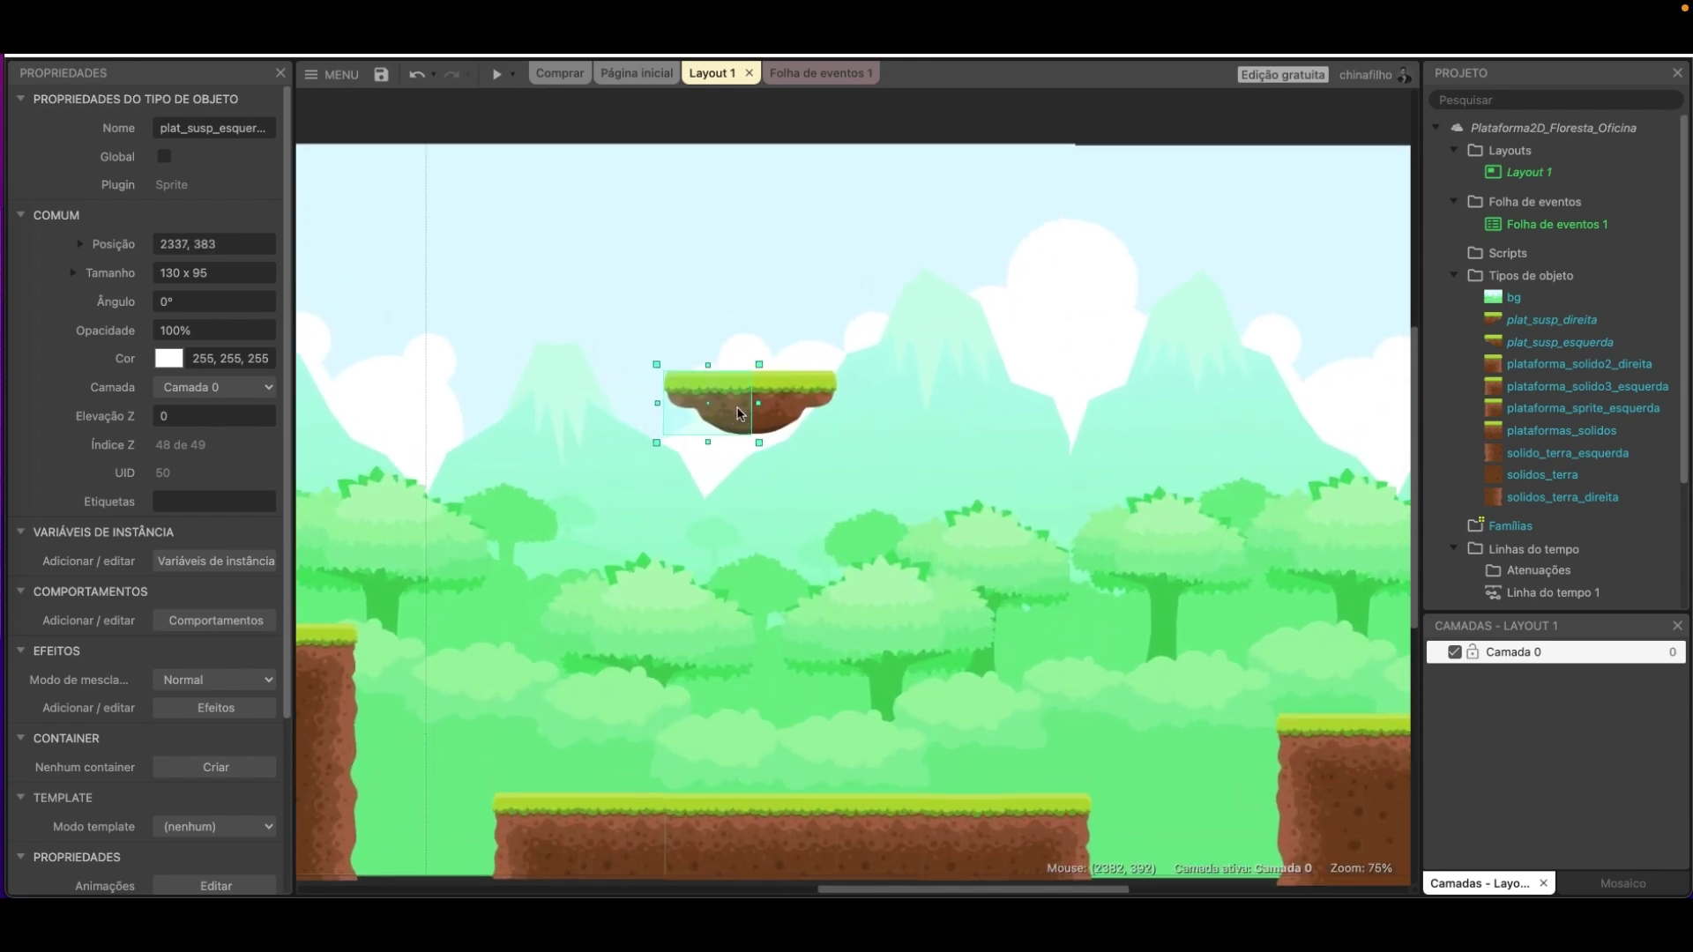
scroll(741, 408, "up", 3, "ctrl")
scroll(739, 413, "up", 3, "ctrl")
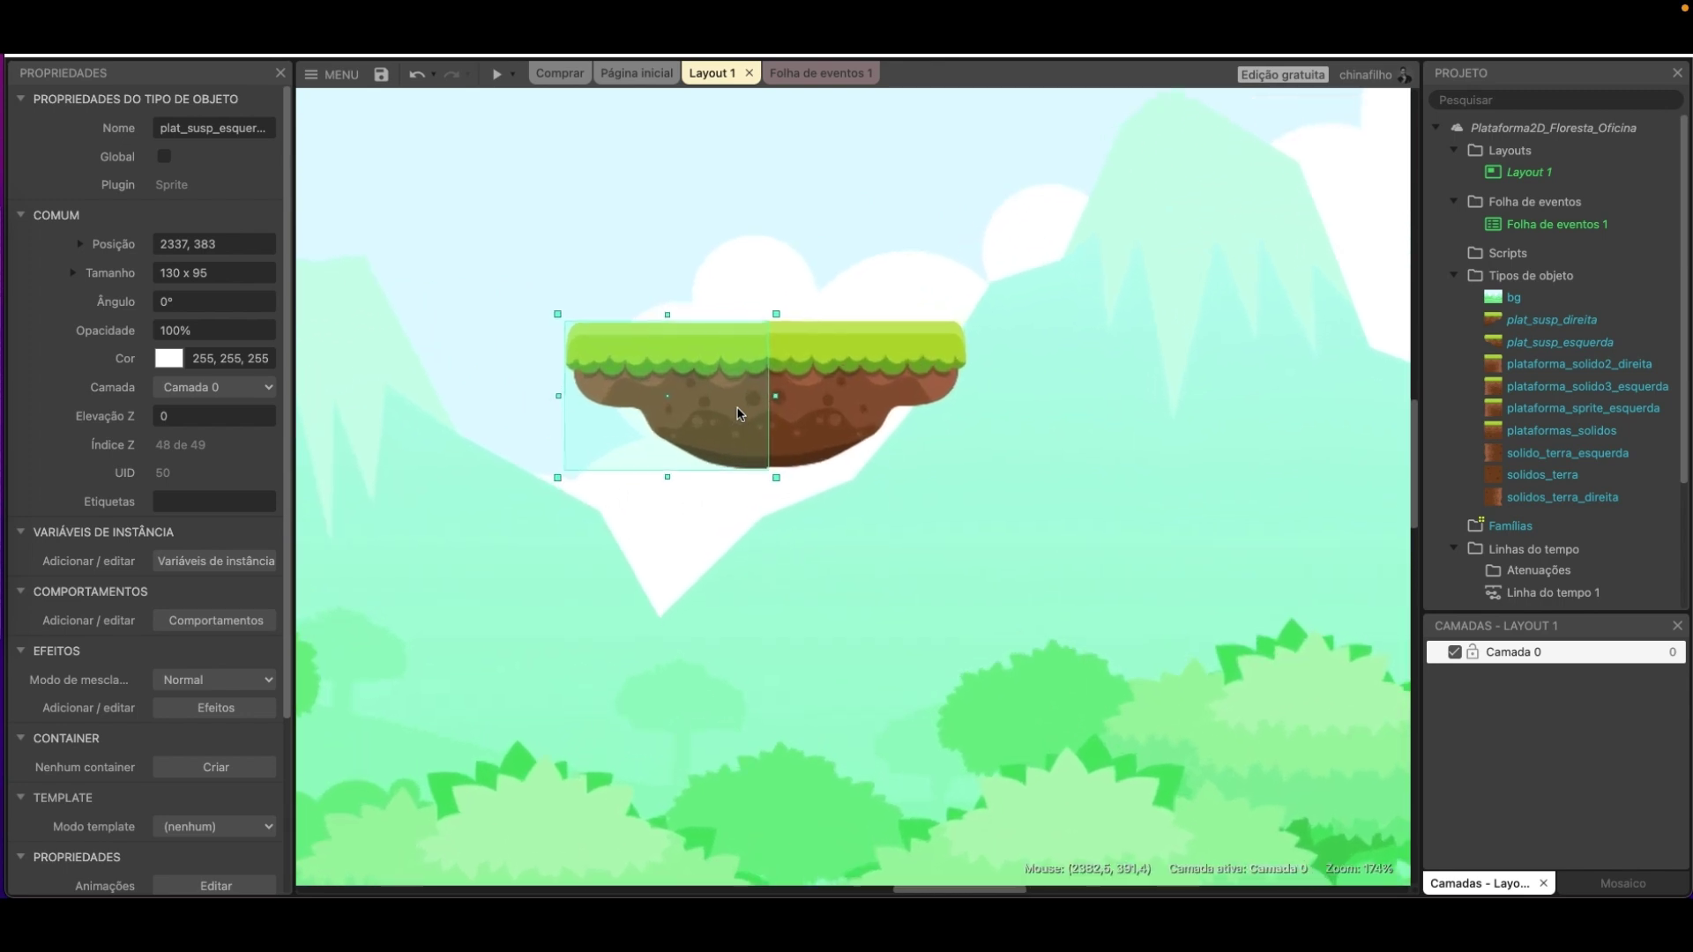
left_click_drag(739, 413, 740, 412)
left_click(960, 554)
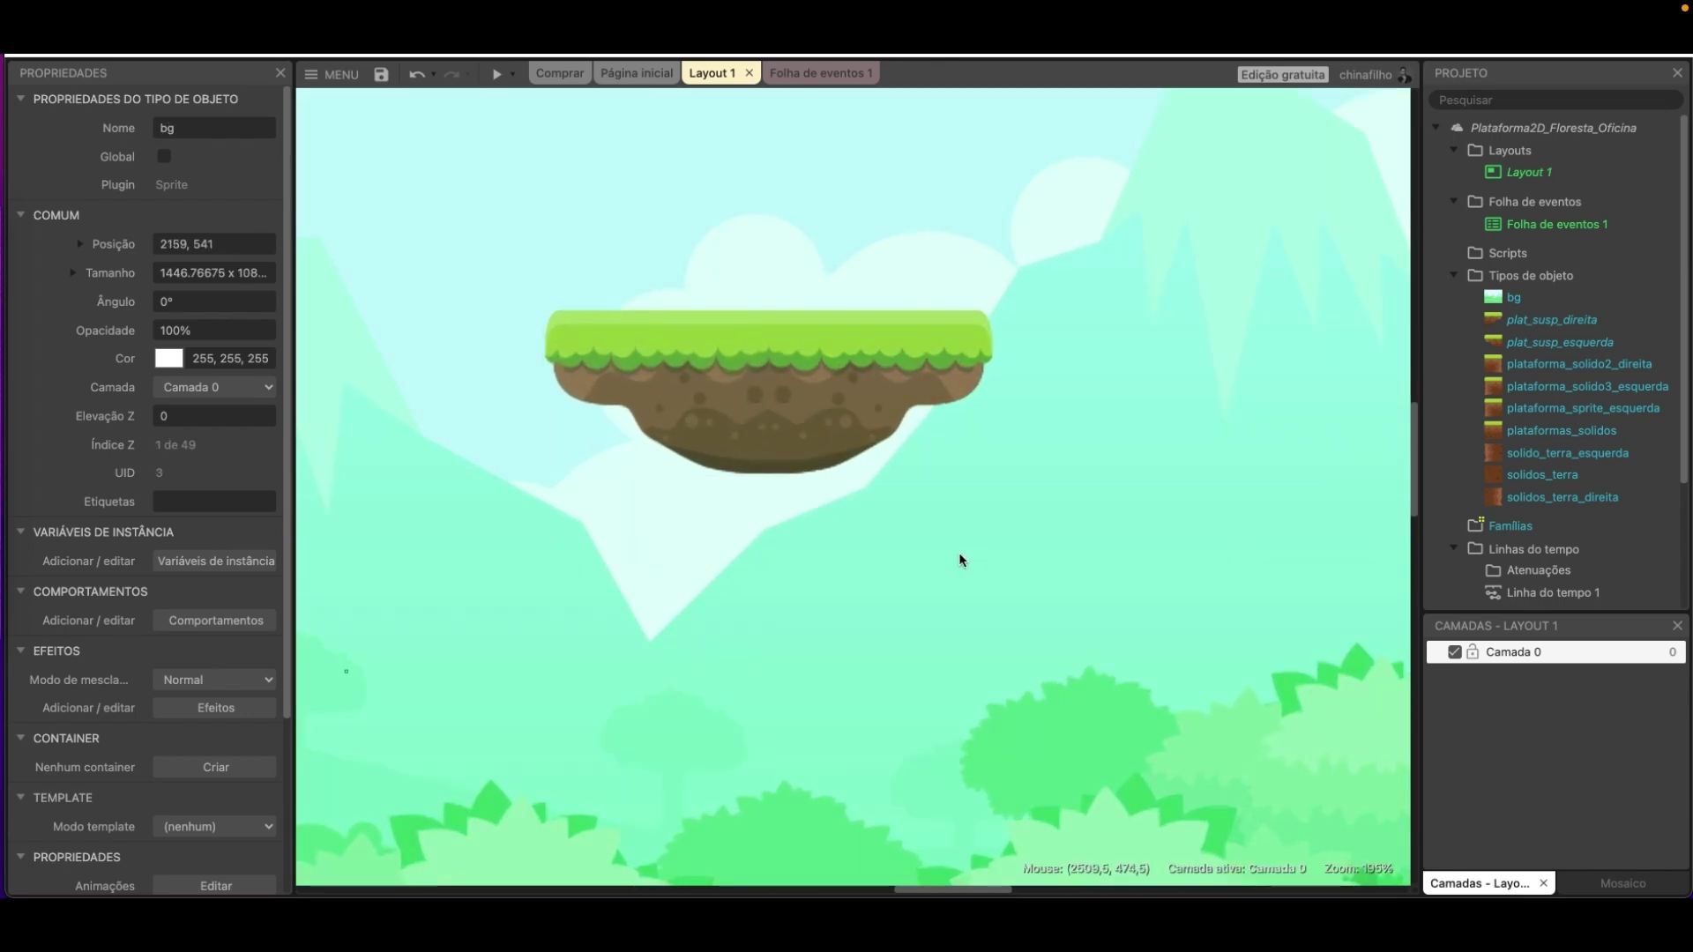
Move both halves of the floating platform together to the layout's far right, past the last ground block at about Y 679, and save the project.
left_click(860, 431)
left_click(716, 394, "shift")
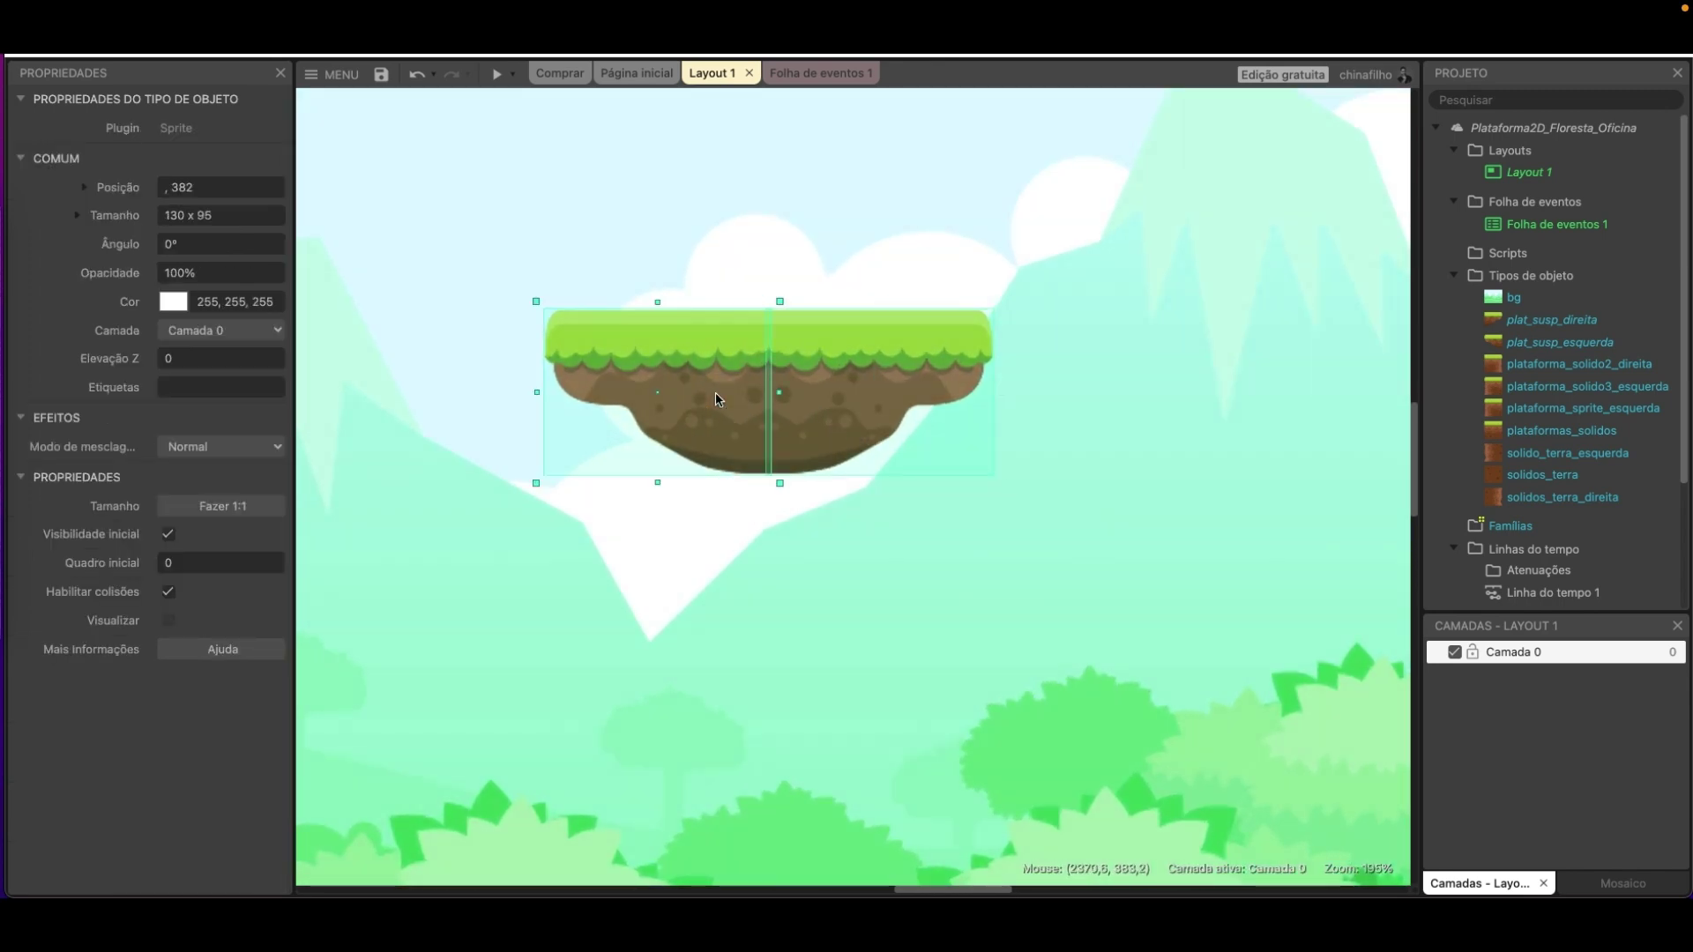
scroll(716, 394, "down", 1, "ctrl")
scroll(716, 393, "down", 5, "ctrl")
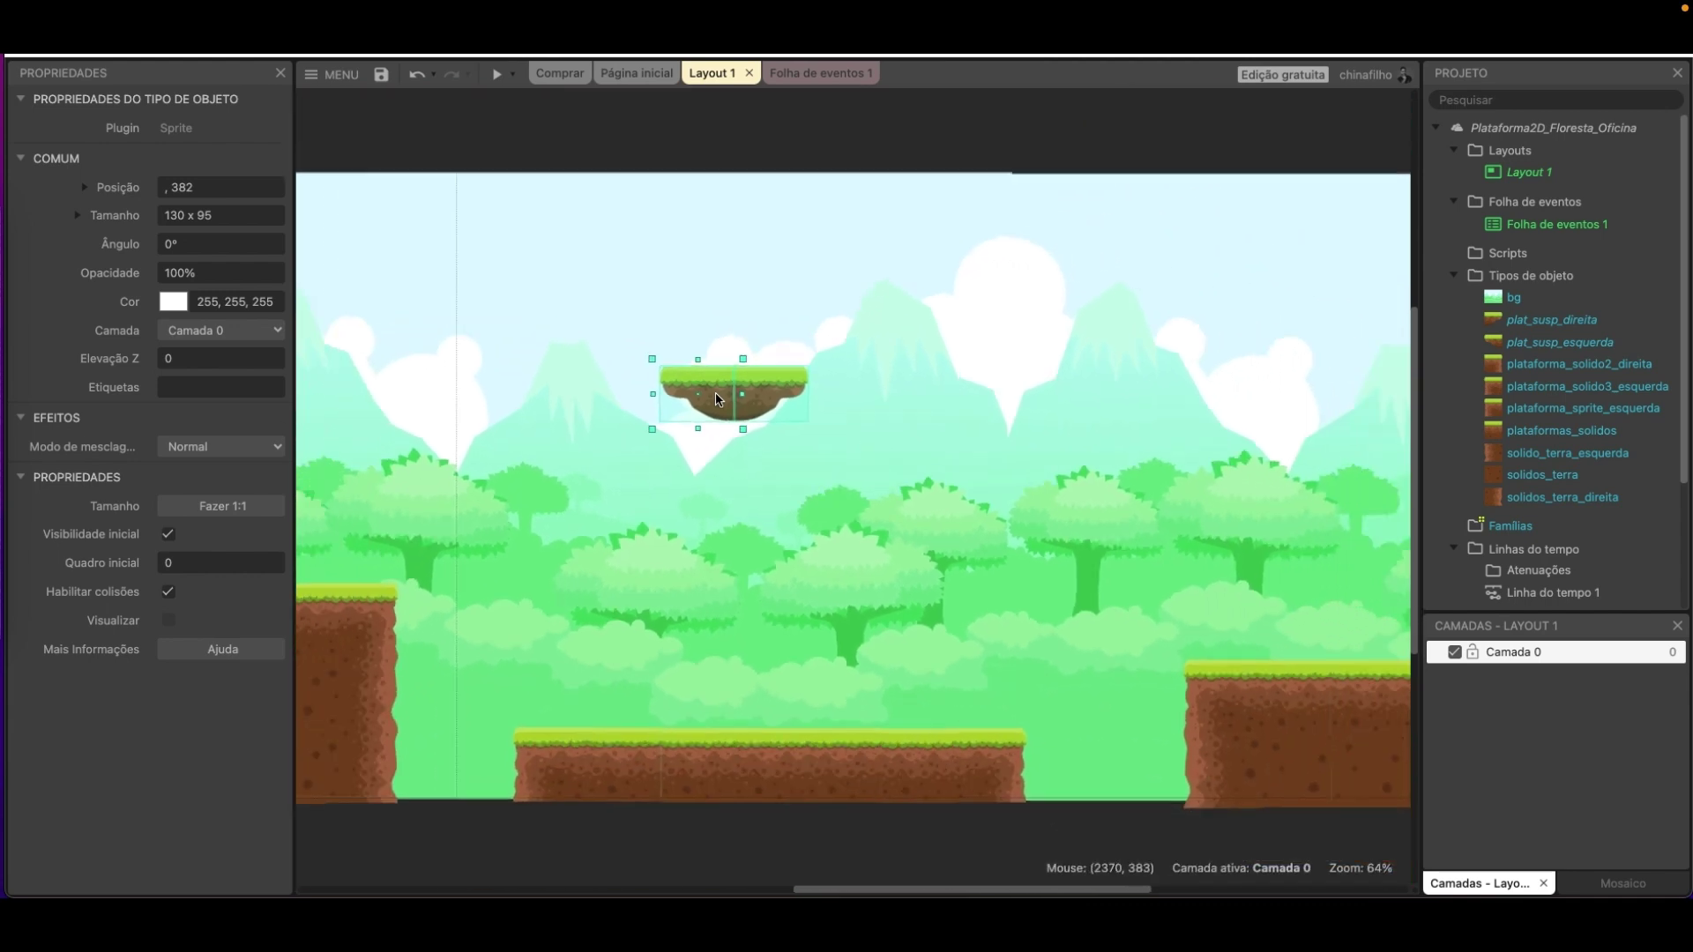
scroll(717, 397, "down", 3, "ctrl")
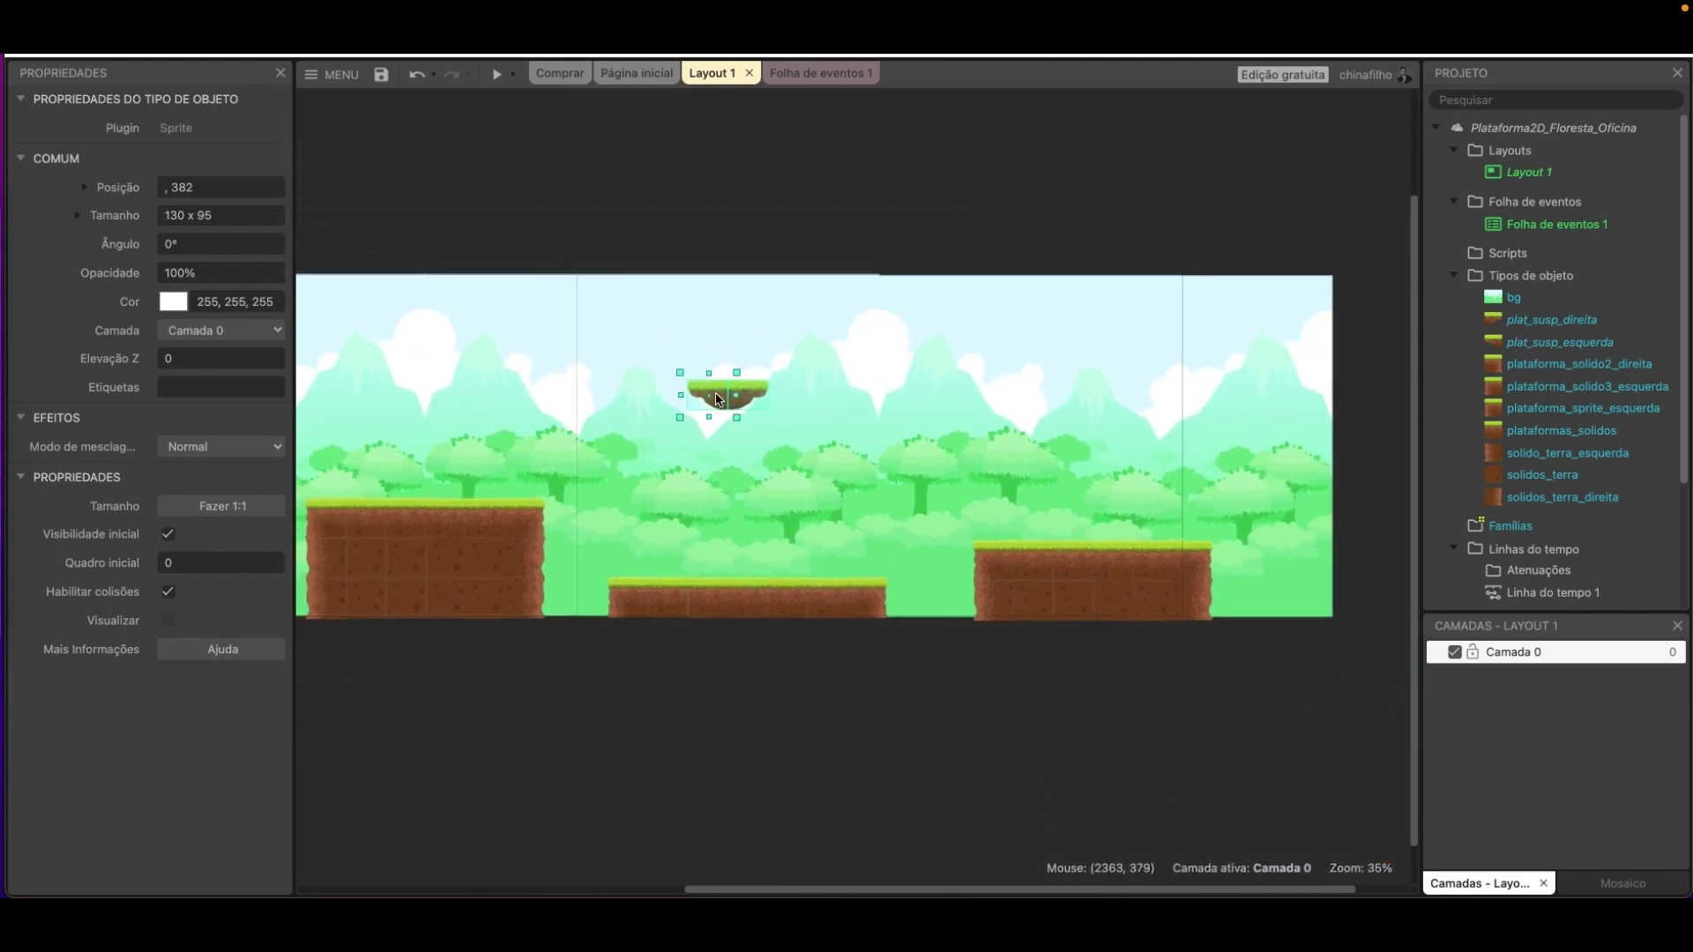
left_click_drag(721, 404, 1280, 496)
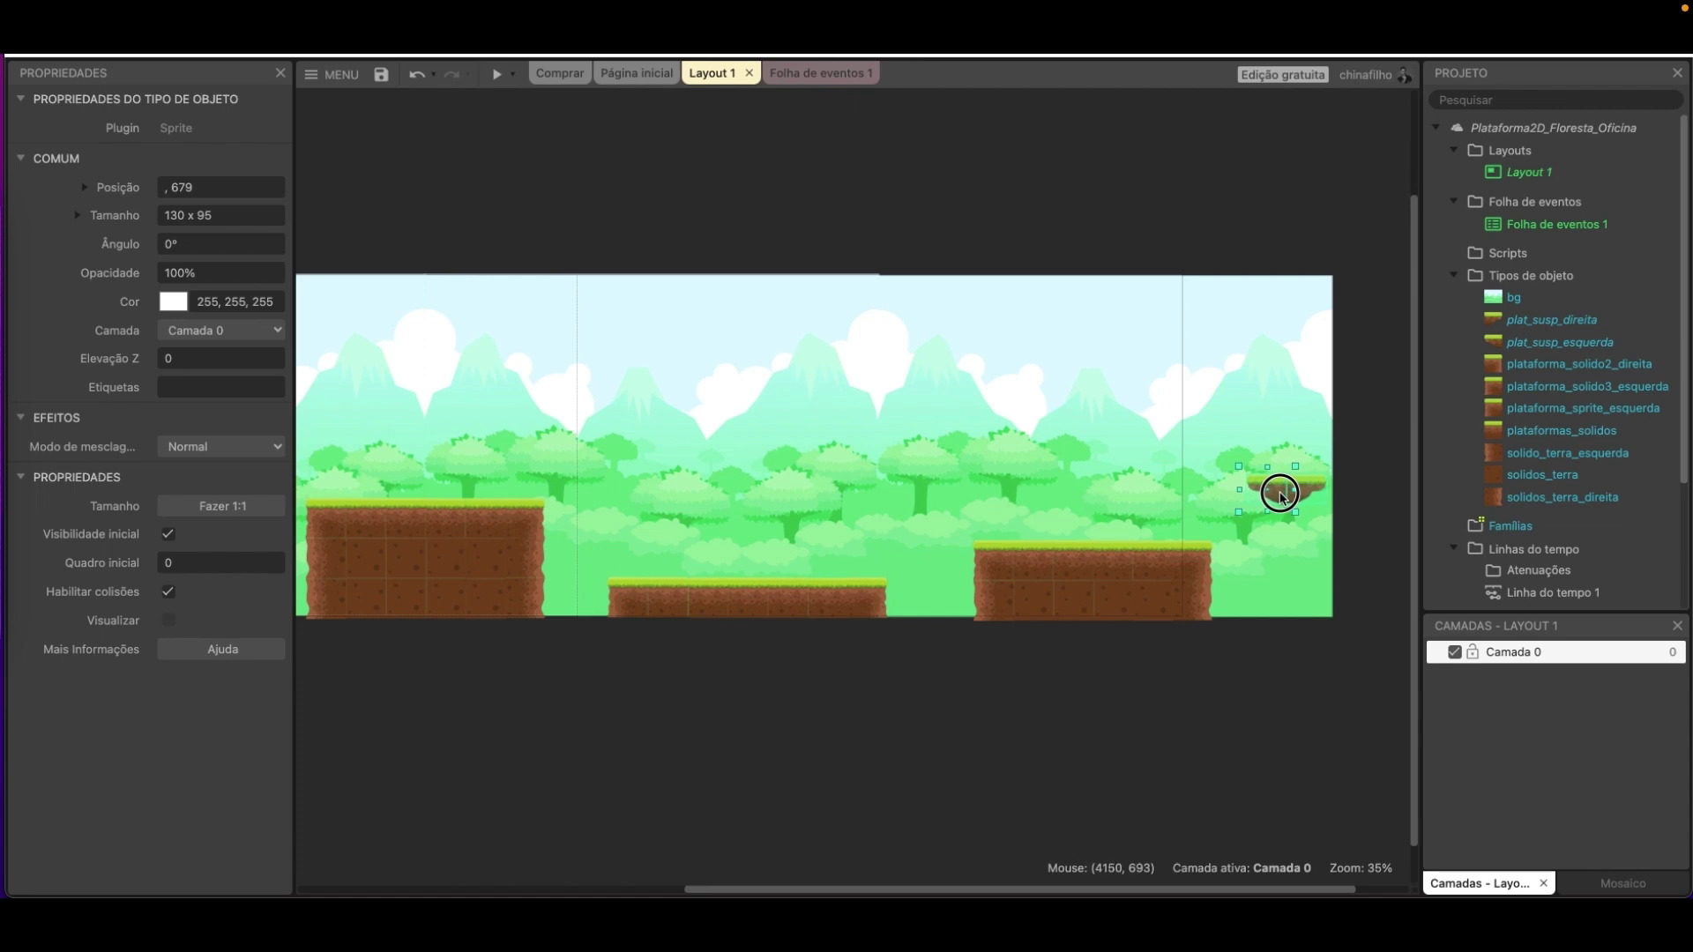
left_click(1207, 706)
key("ctrl+s")
middle_click_drag(612, 669, 835, 645)
mouse_move(1085, 606)
middle_mouse_down()
mouse_move(1100, 612)
mouse_move(812, 616)
mouse_move(1095, 618)
middle_mouse_up()
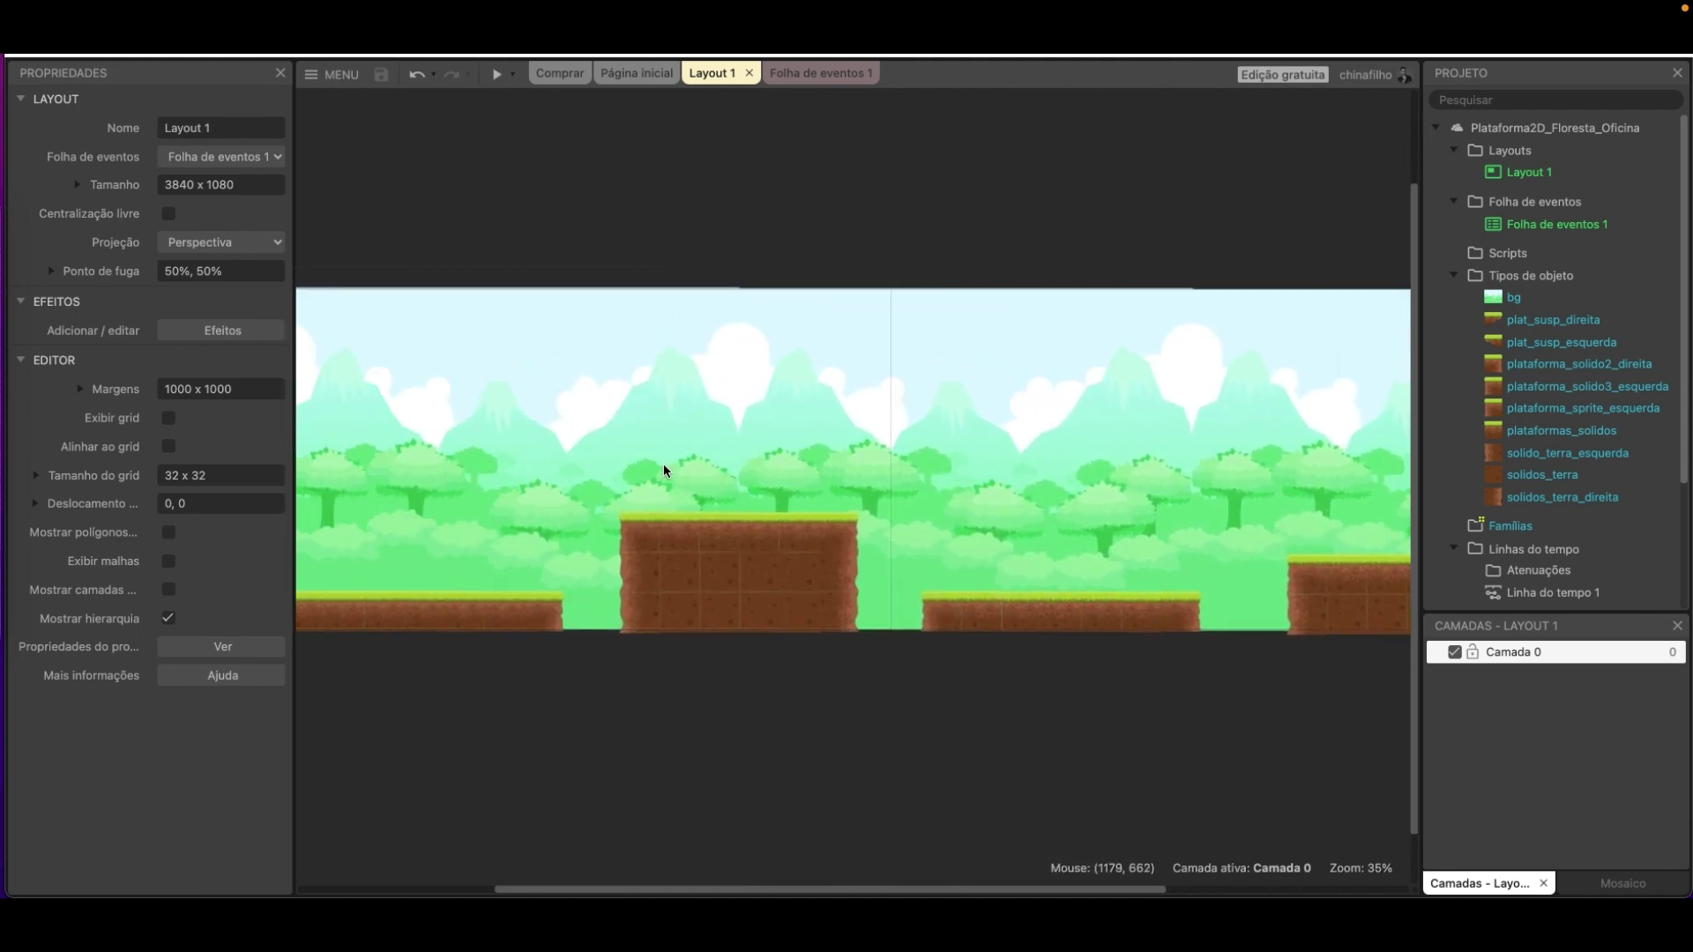
mouse_move(1045, 681)
middle_mouse_down()
mouse_move(1119, 680)
mouse_move(768, 681)
mouse_move(1077, 688)
middle_mouse_up()
left_click(639, 414)
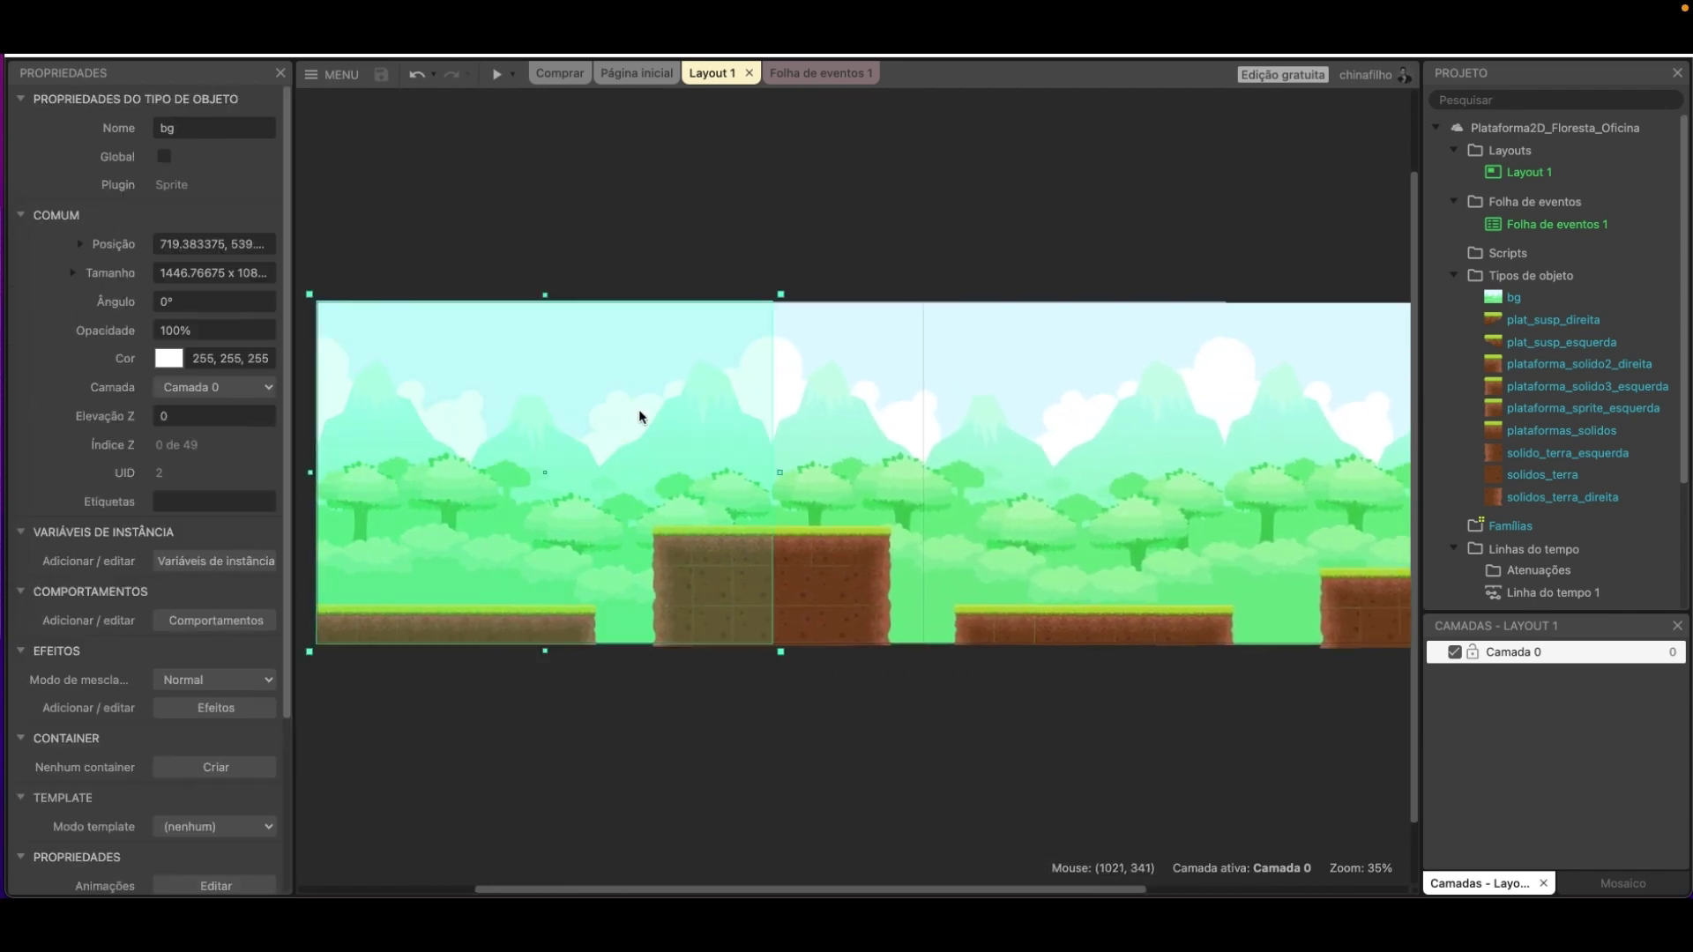
left_click(801, 484)
left_click(571, 608)
left_click(563, 641)
left_click(597, 688)
left_click_drag(550, 481, 619, 310)
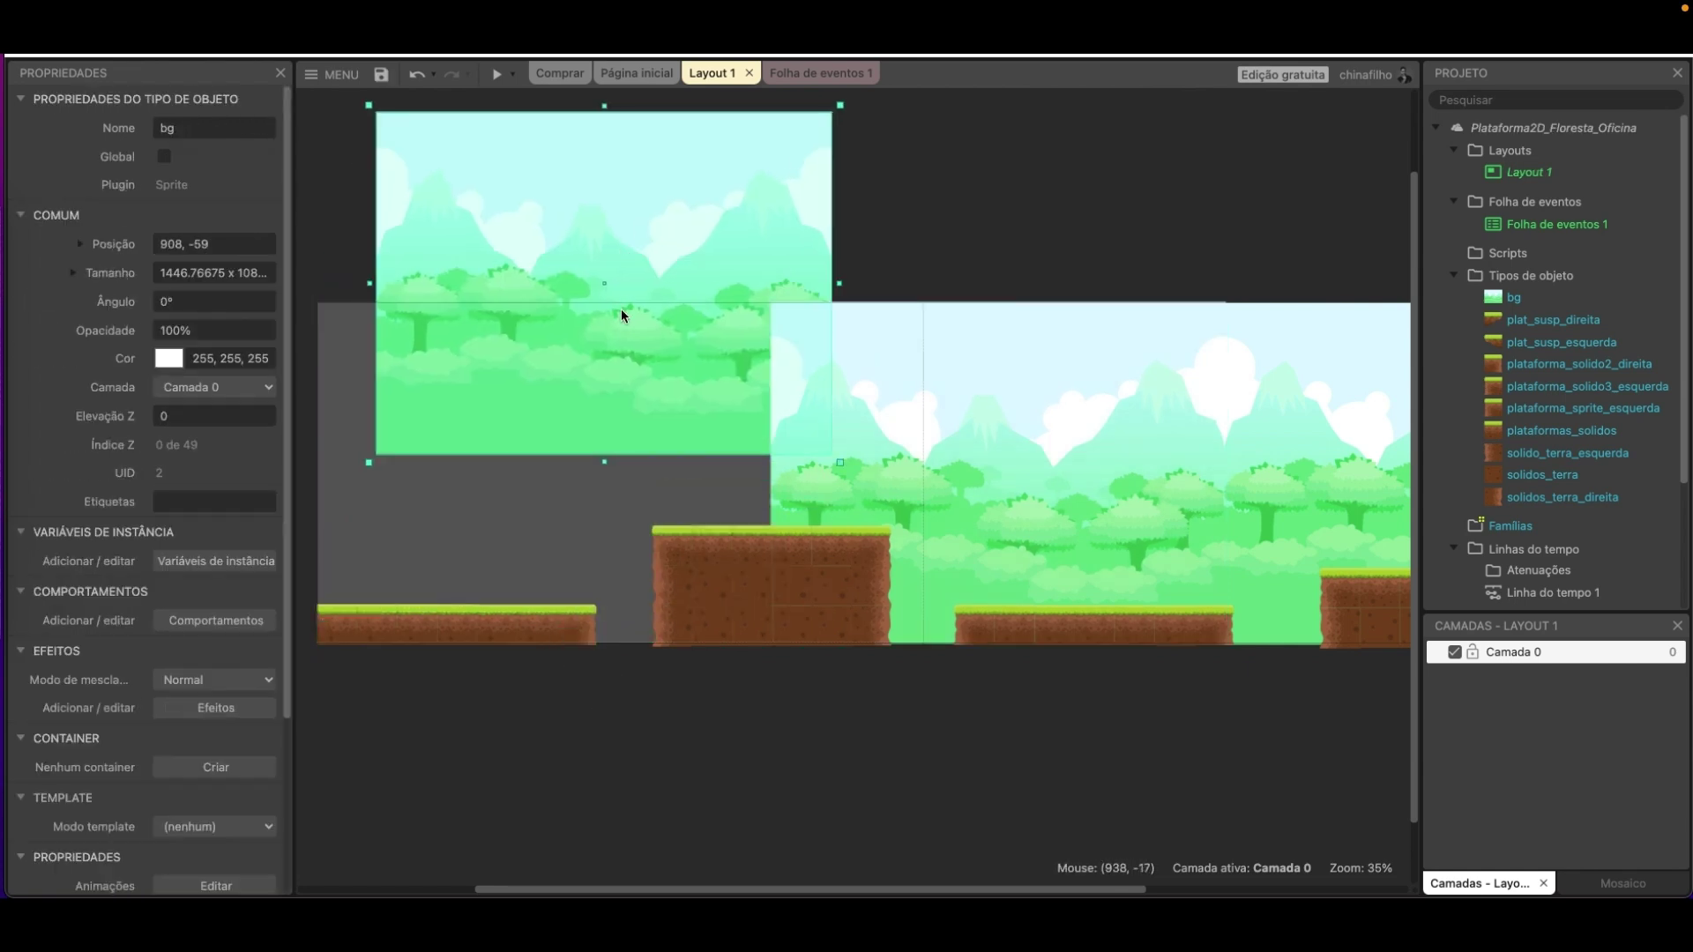
key("super+z")
left_click(722, 776)
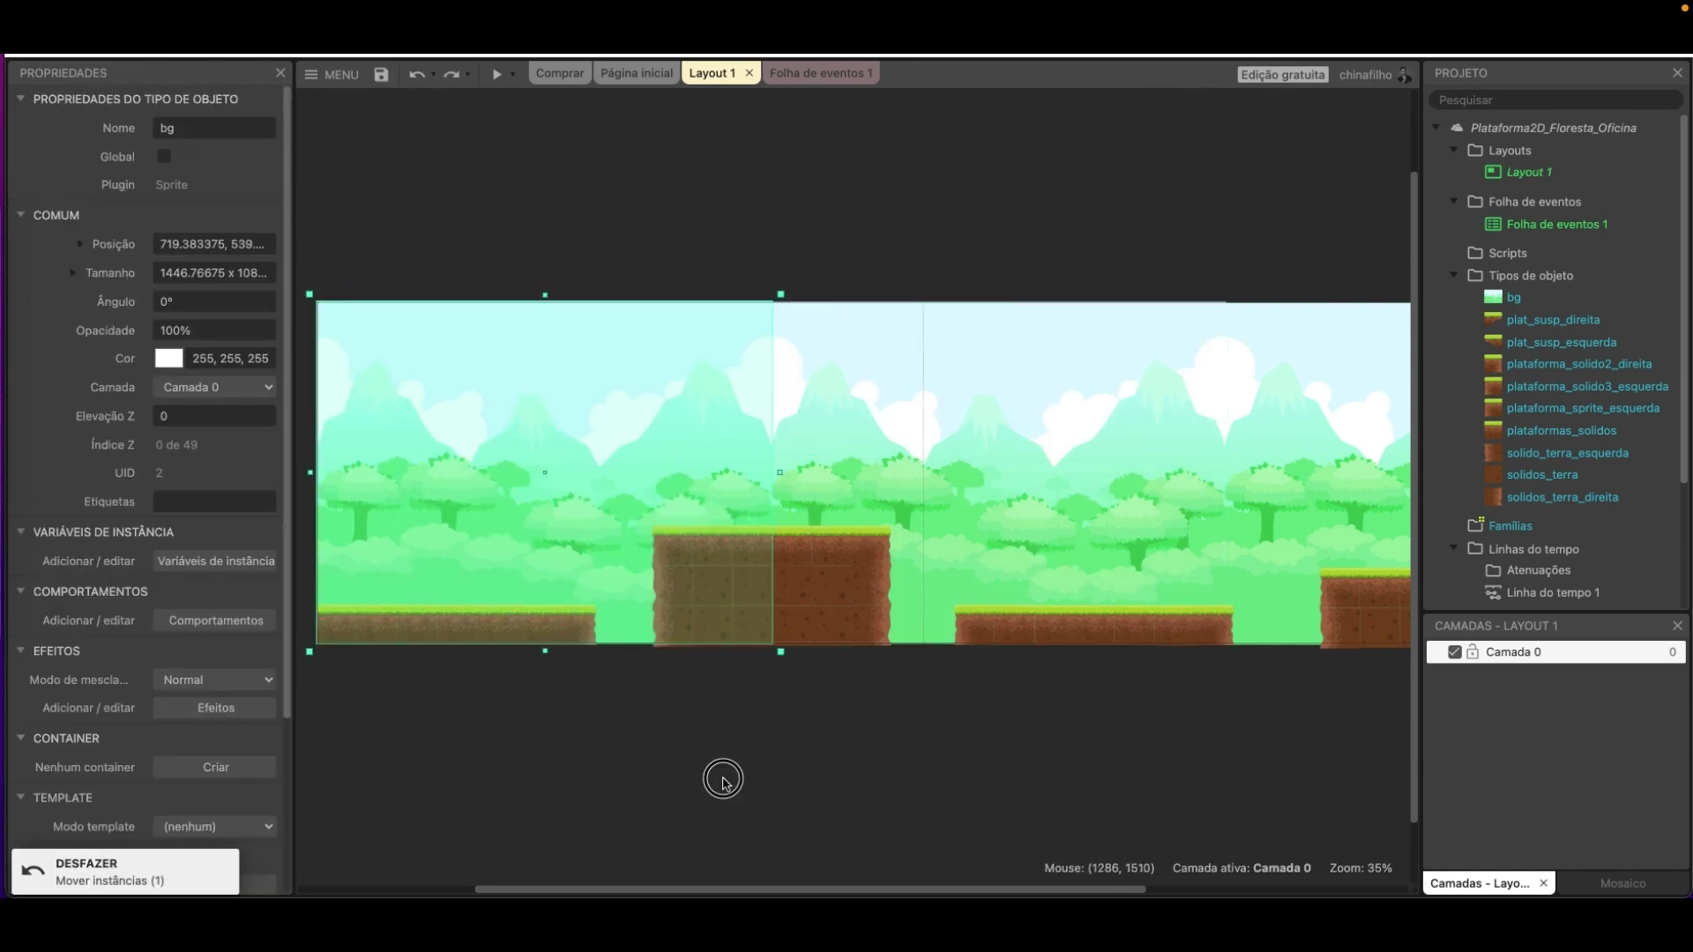
Lock the first bg instance at the start of the layout and check that it cannot be selected while ground tiles still can.
left_click(627, 393)
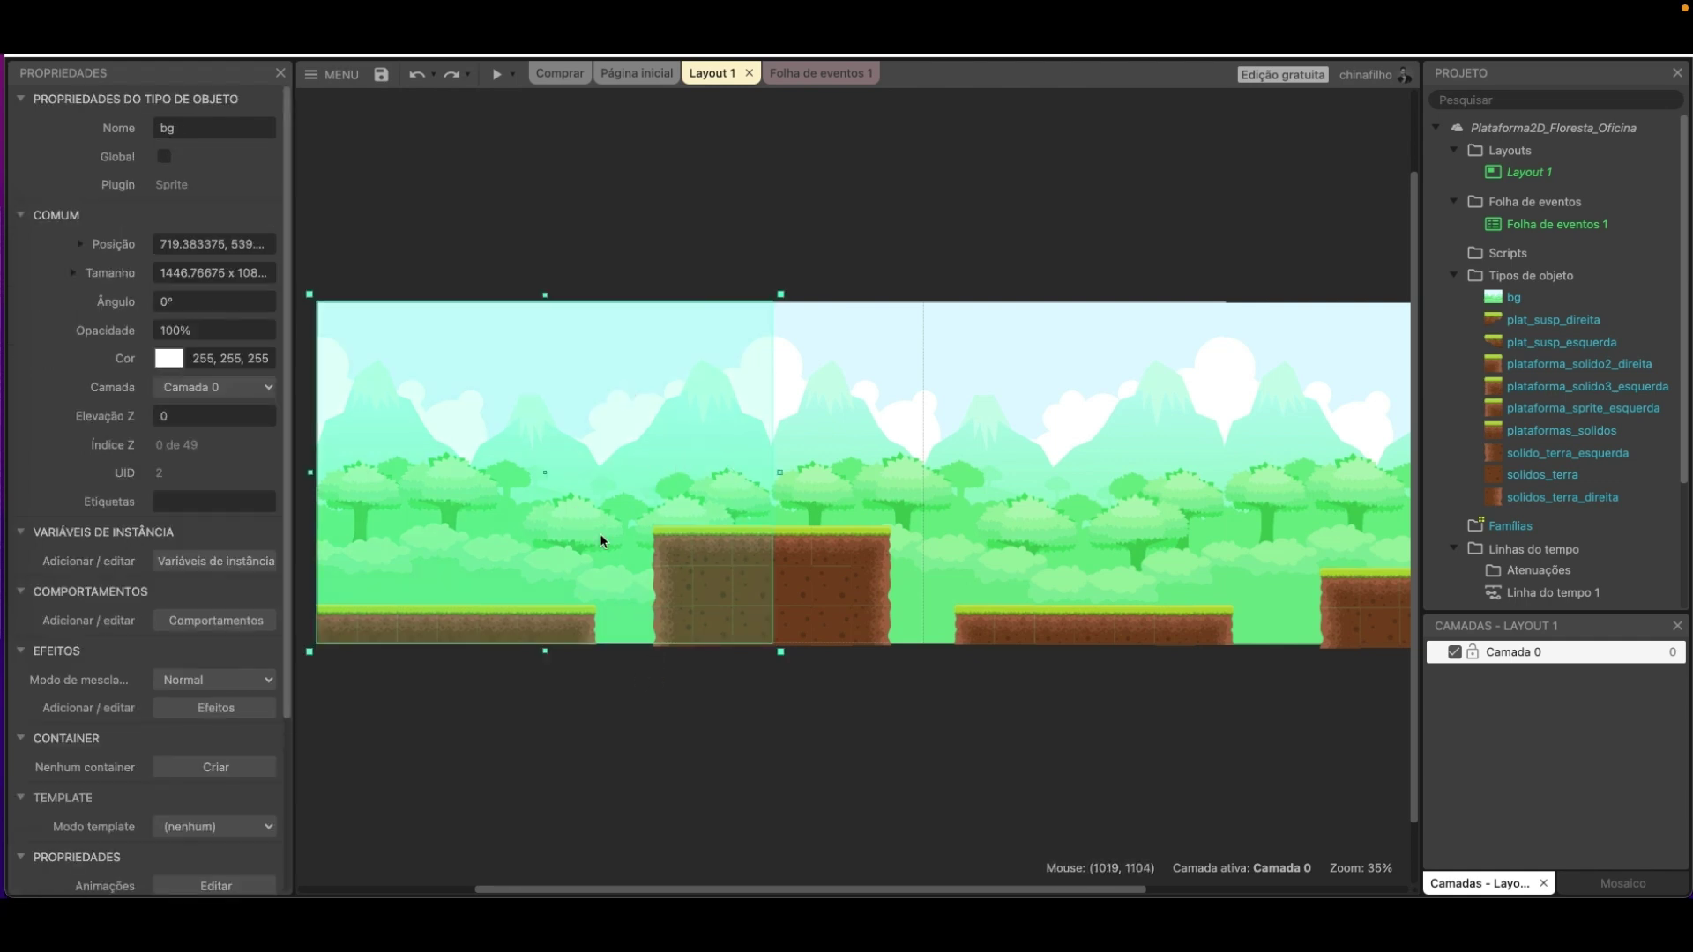
right_click(567, 444)
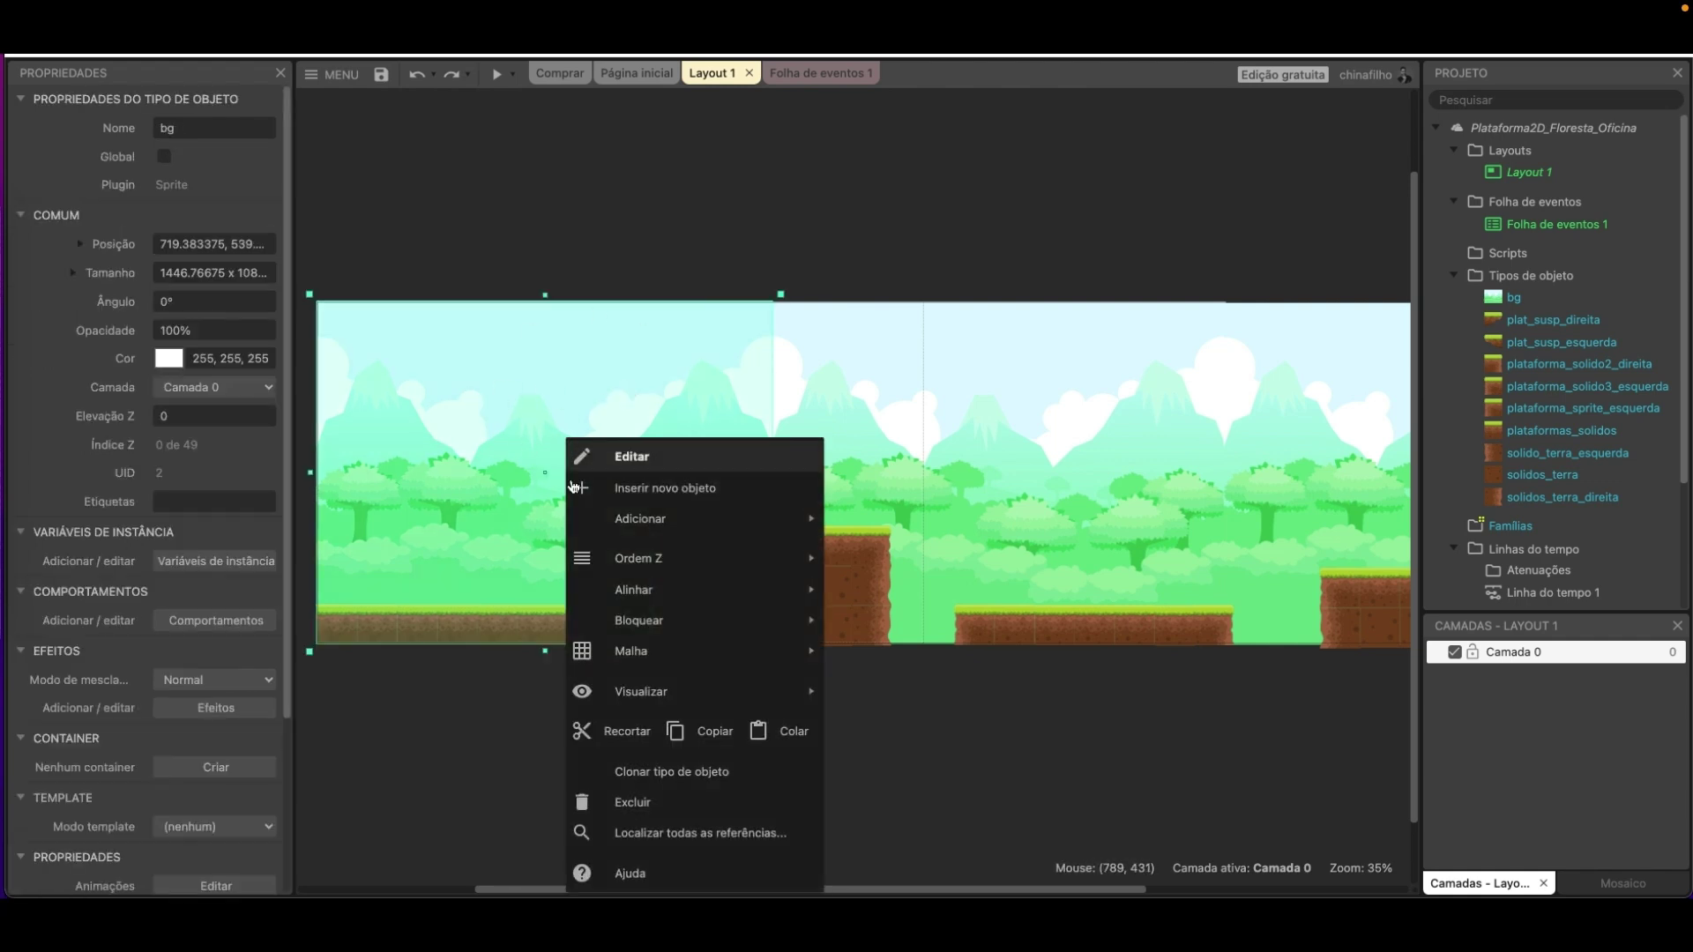
mouse_move(767, 621)
left_click(912, 628)
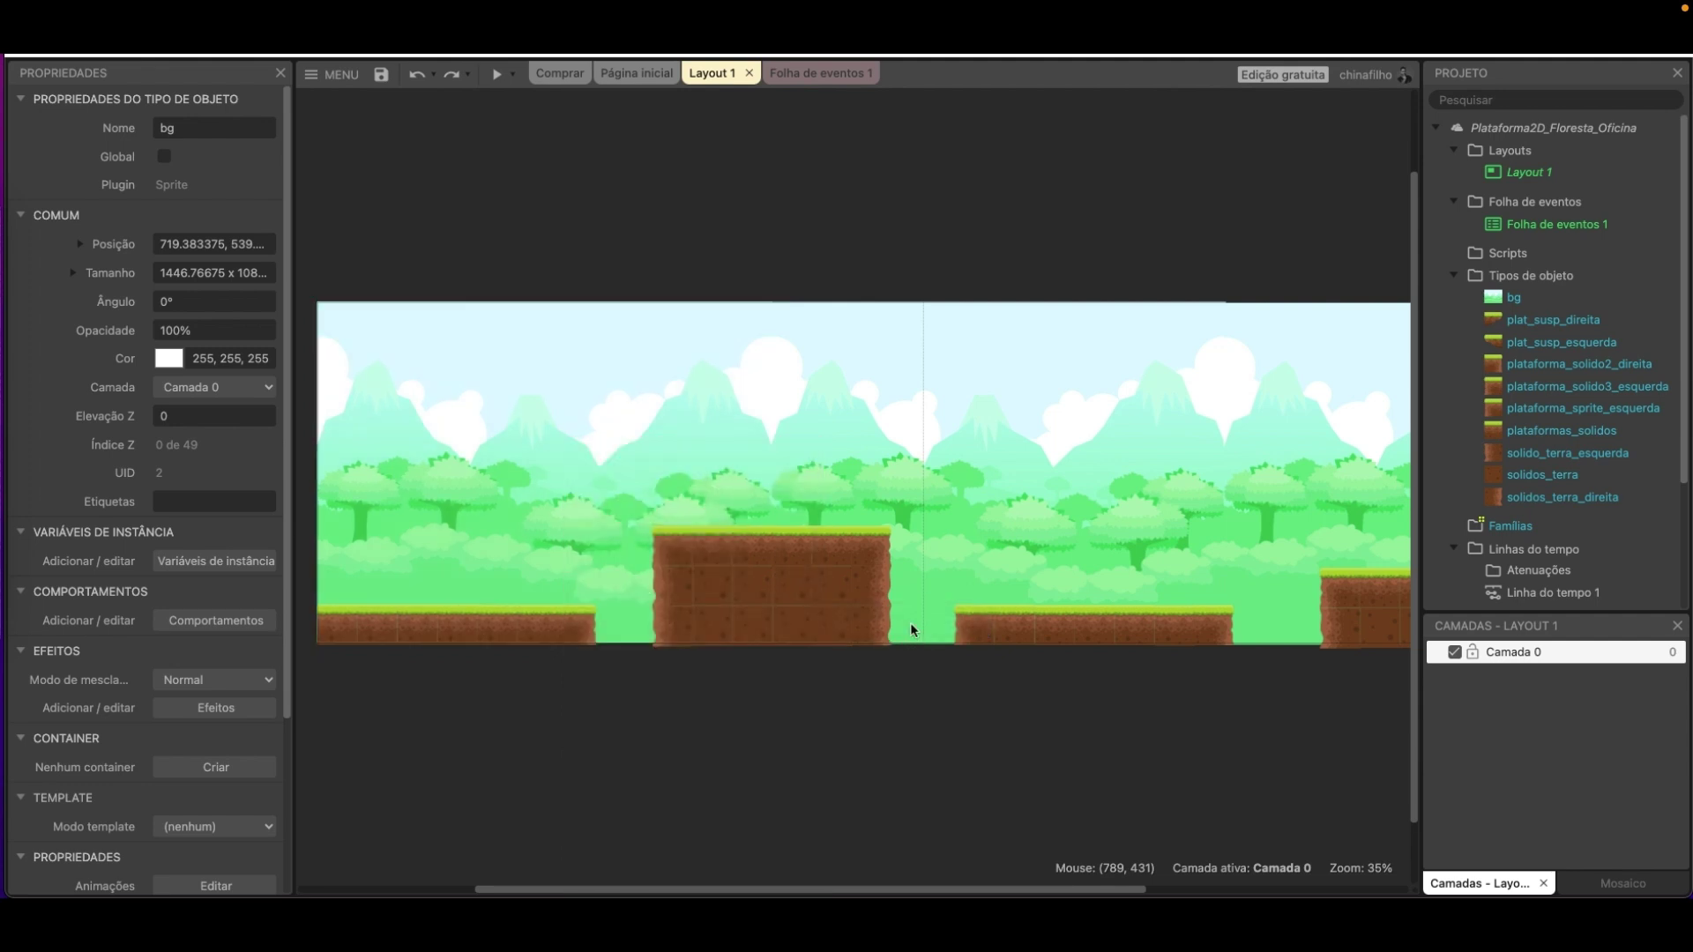
left_click(459, 625)
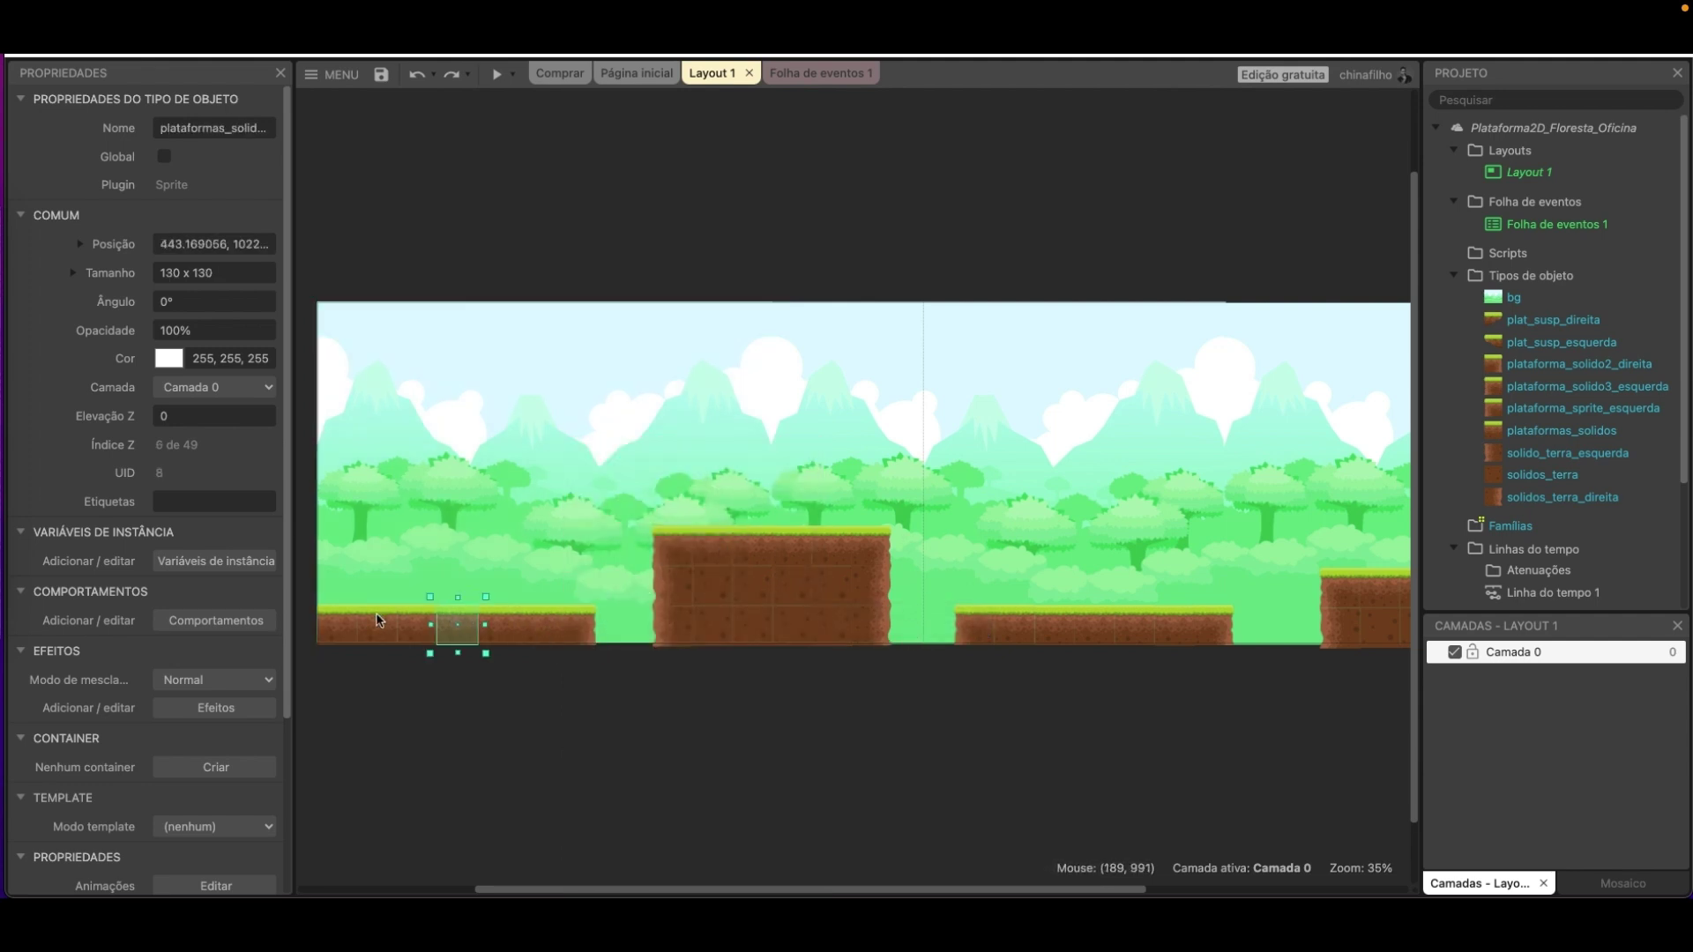
left_click(433, 494)
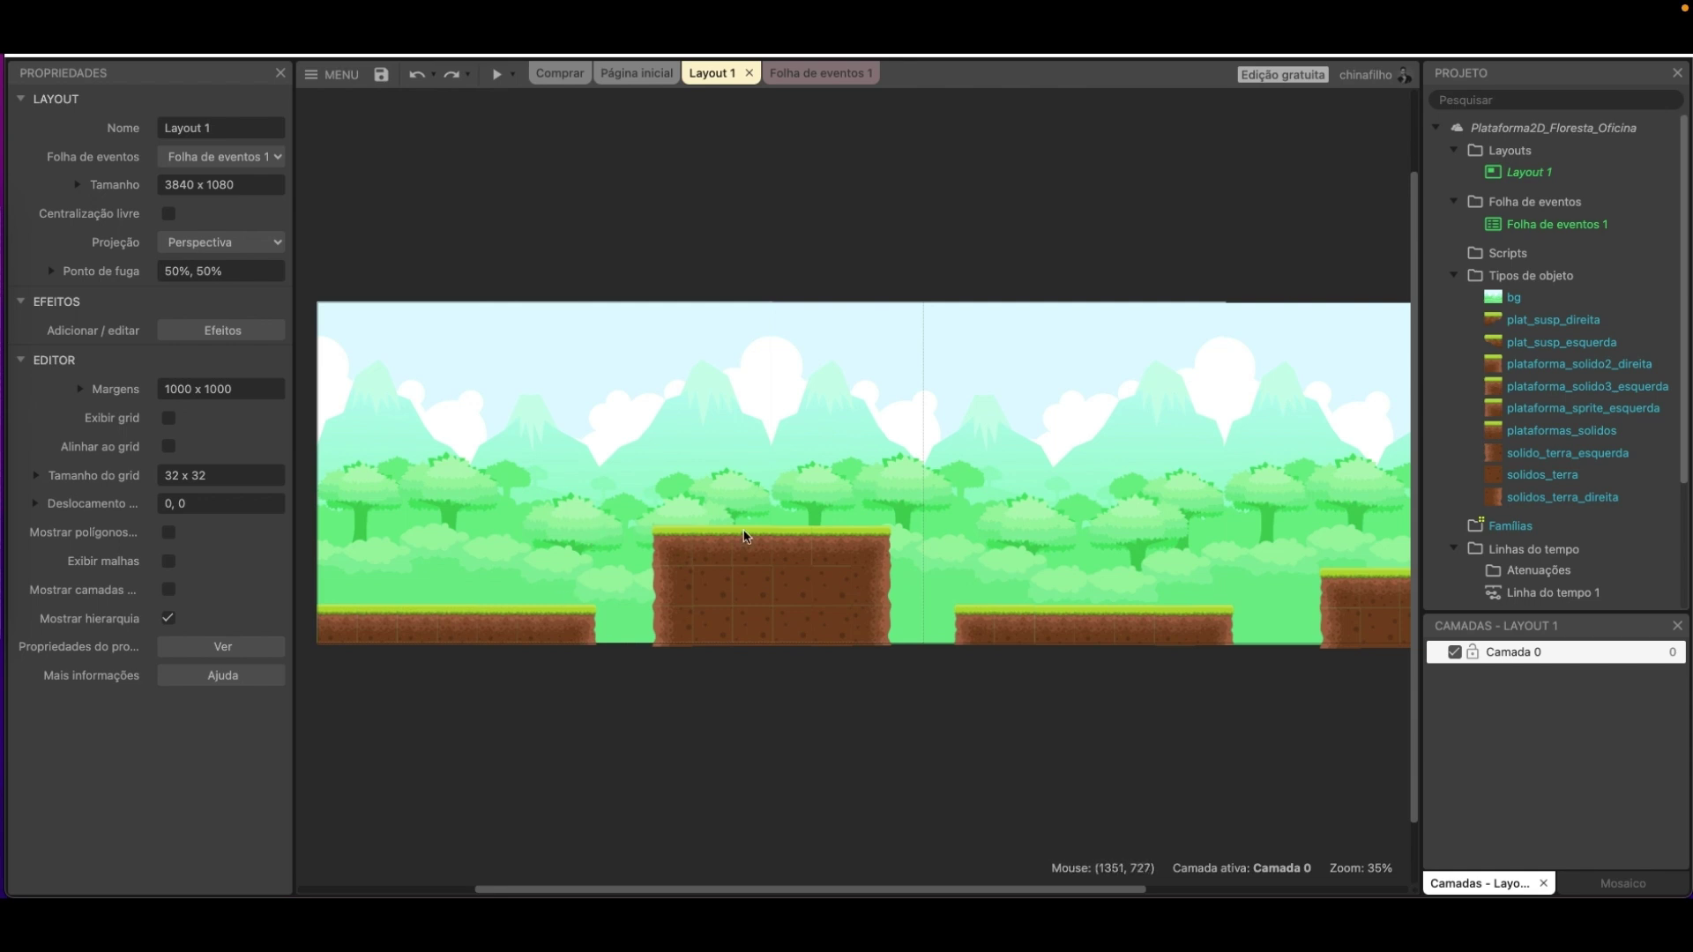
View the layout's options for unlocking objects without applying any of them.
left_click(1499, 295)
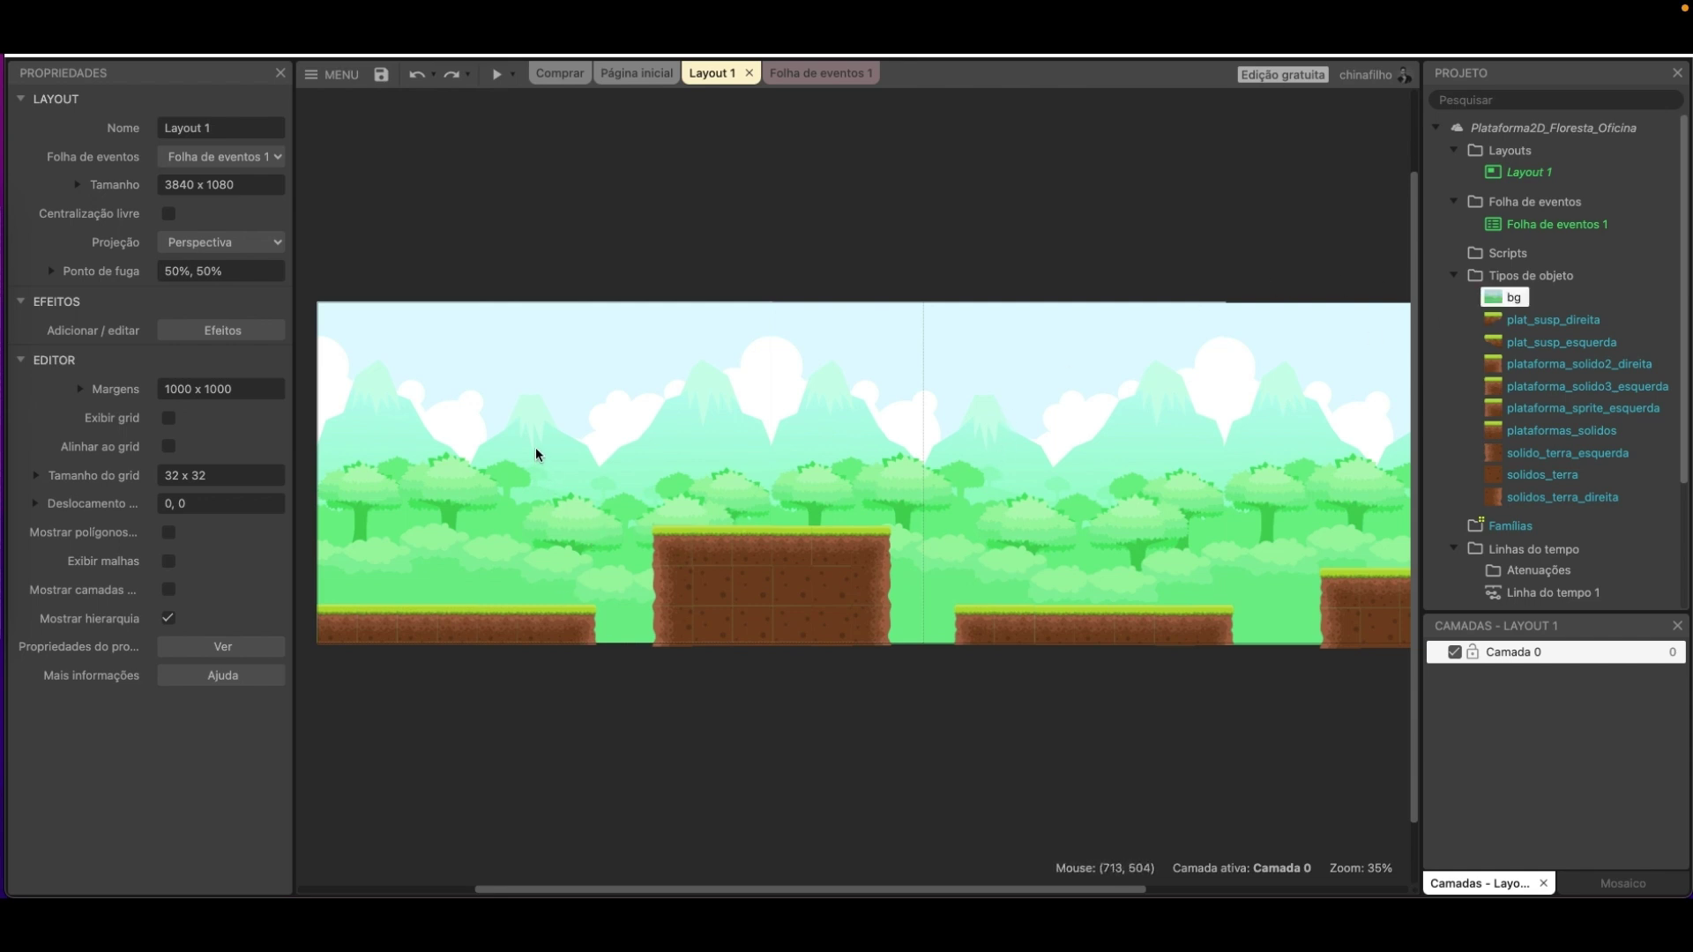
right_click(521, 418)
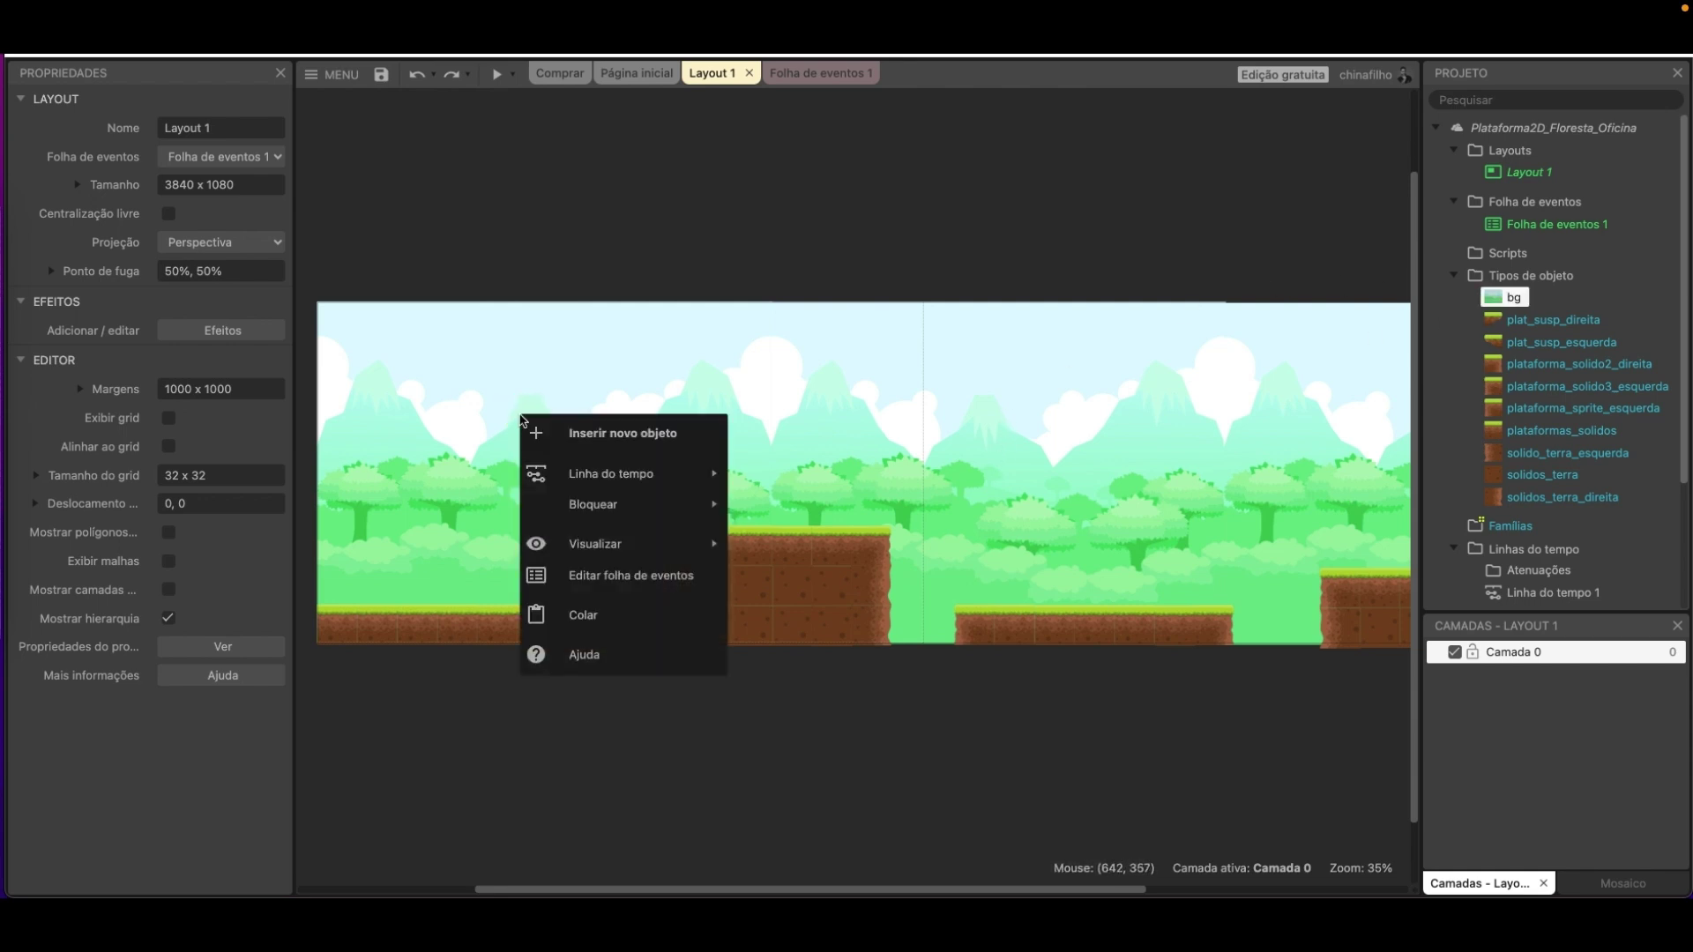
mouse_move(650, 505)
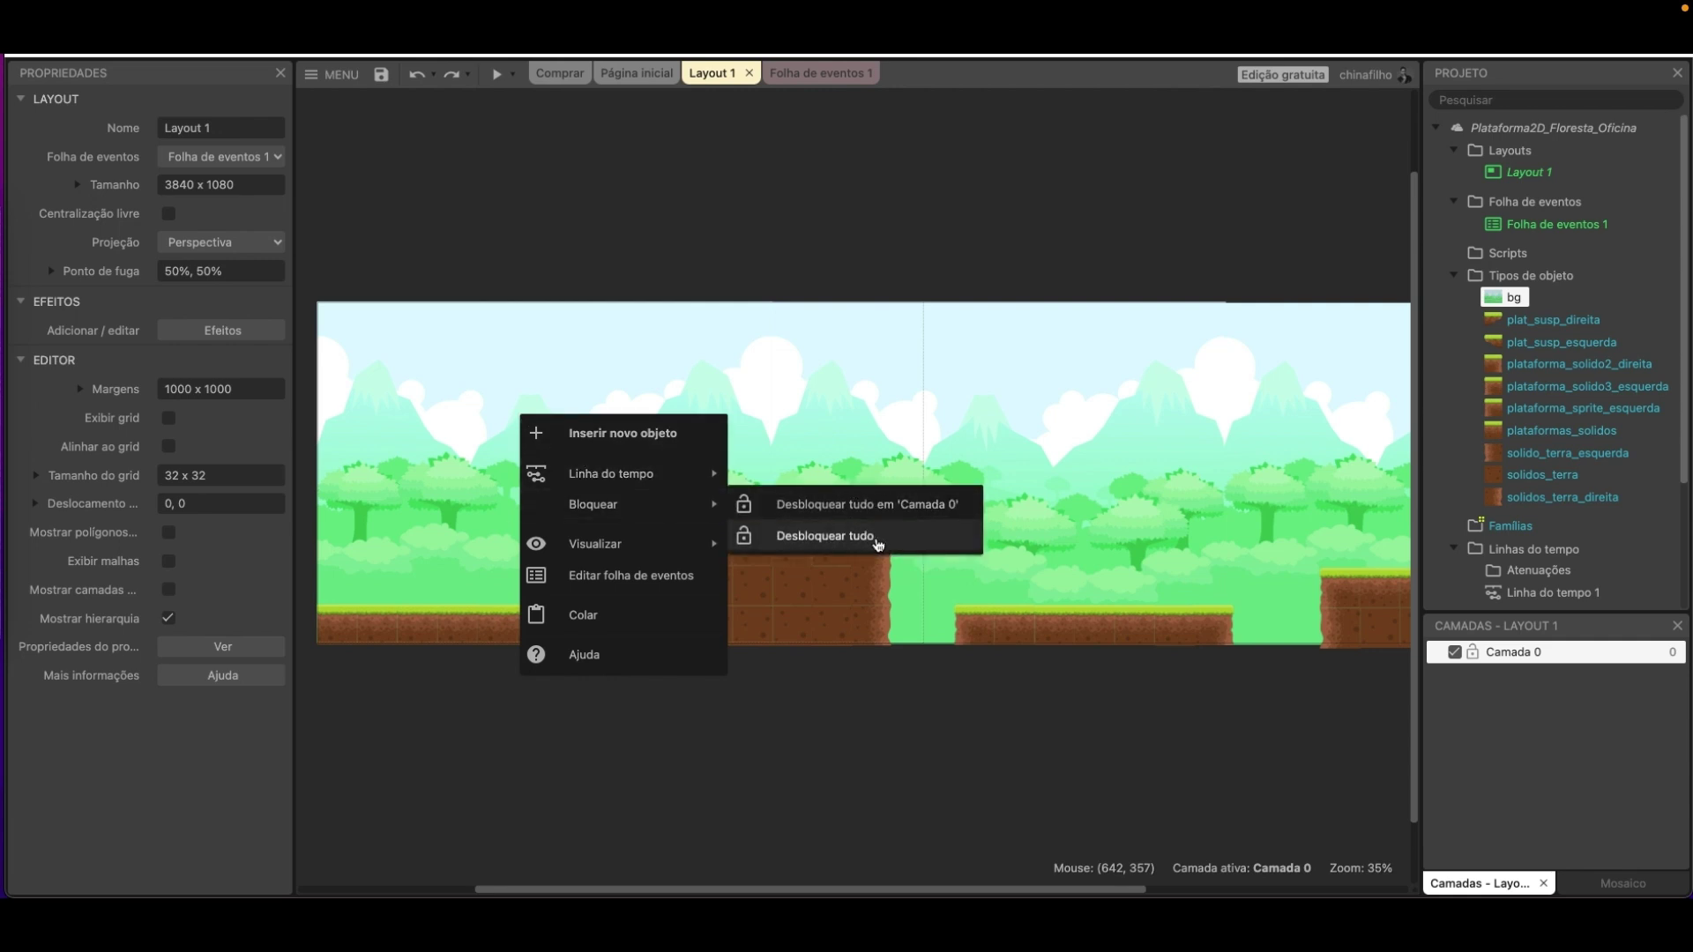
left_click(823, 692)
Lock the second and third bg instances as well.
left_click(842, 393)
right_click(849, 389)
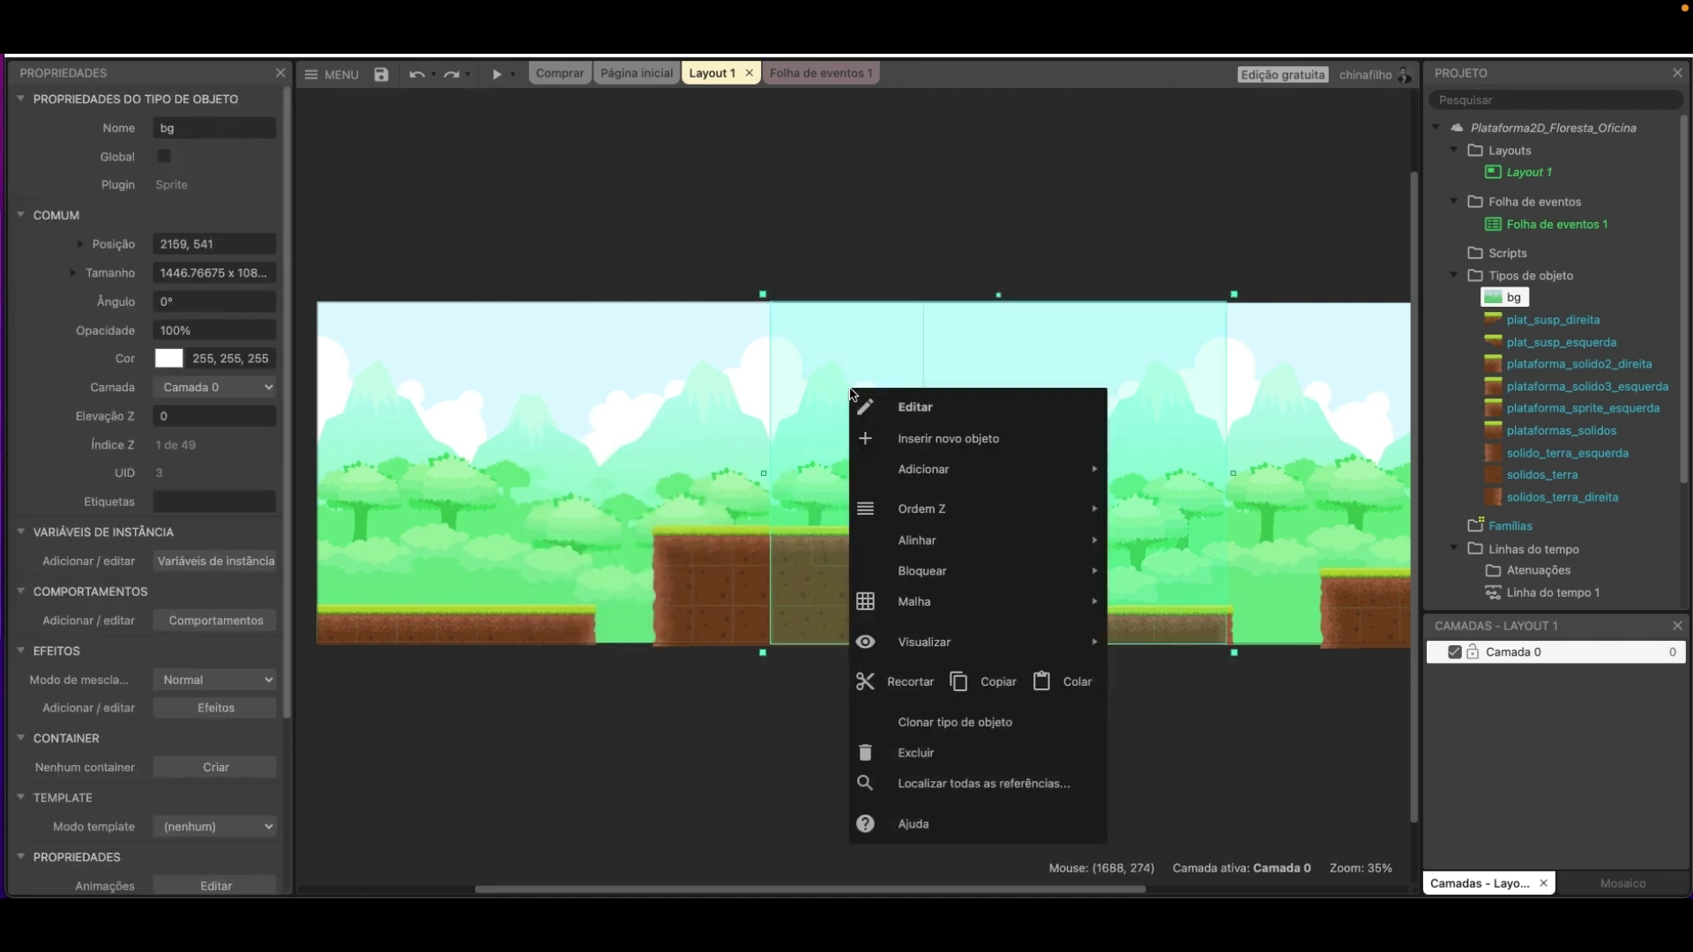
mouse_move(974, 568)
left_click(1267, 574)
left_click(1305, 441)
right_click(1306, 434)
mouse_move(1459, 621)
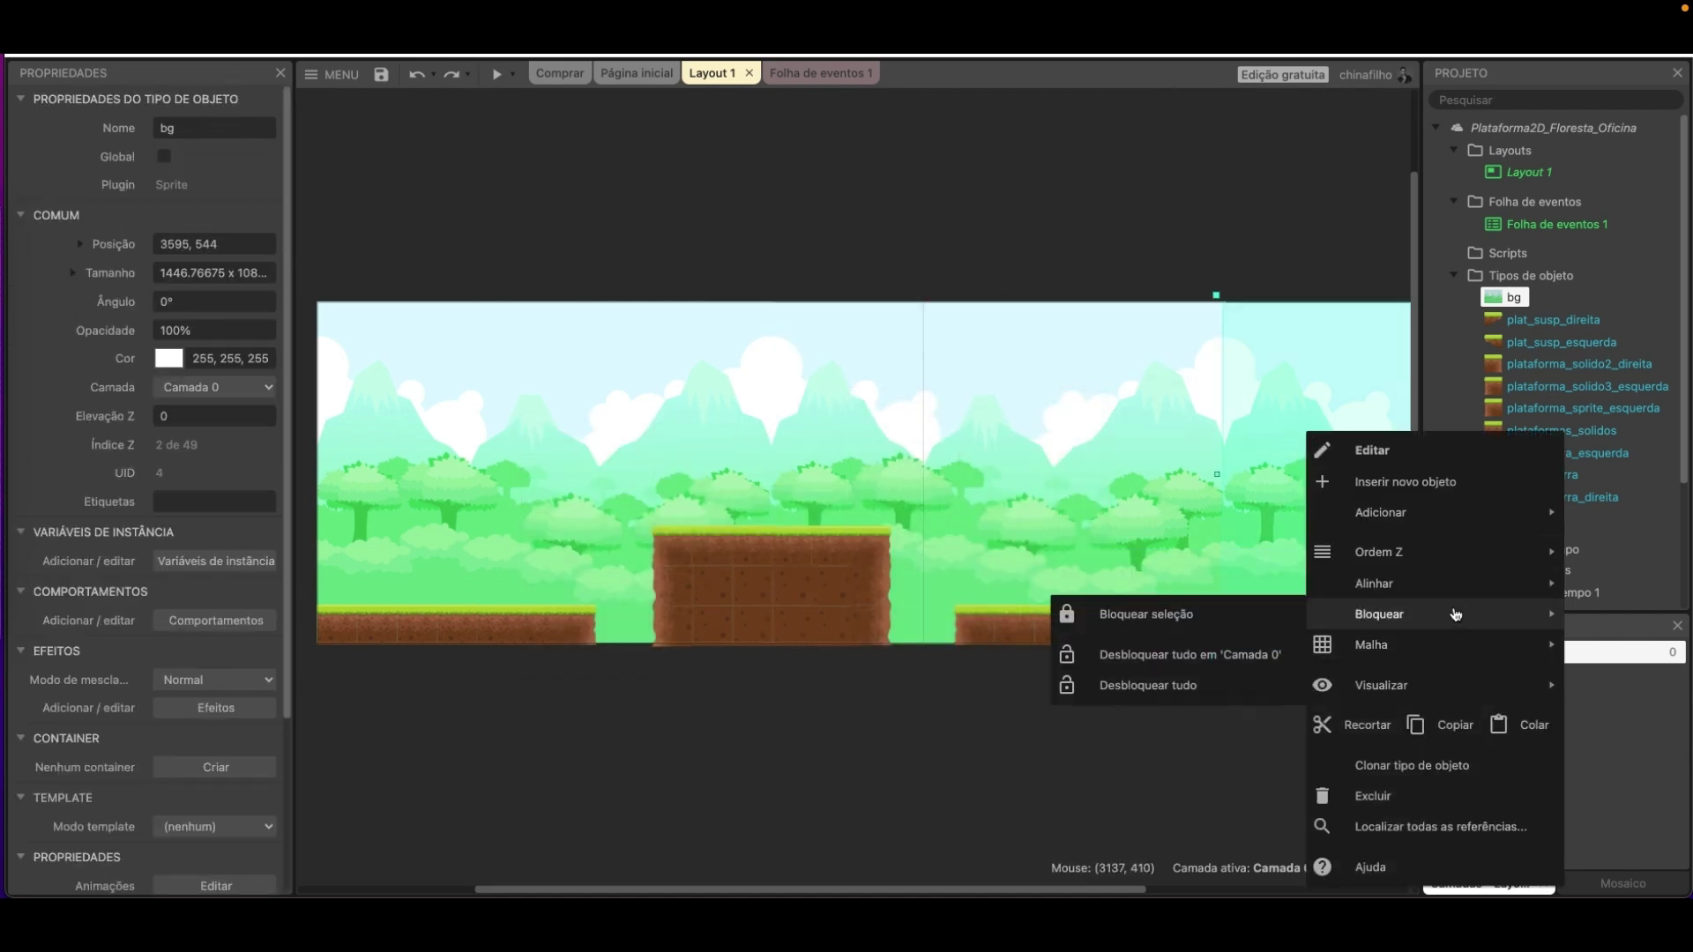
left_click(1239, 617)
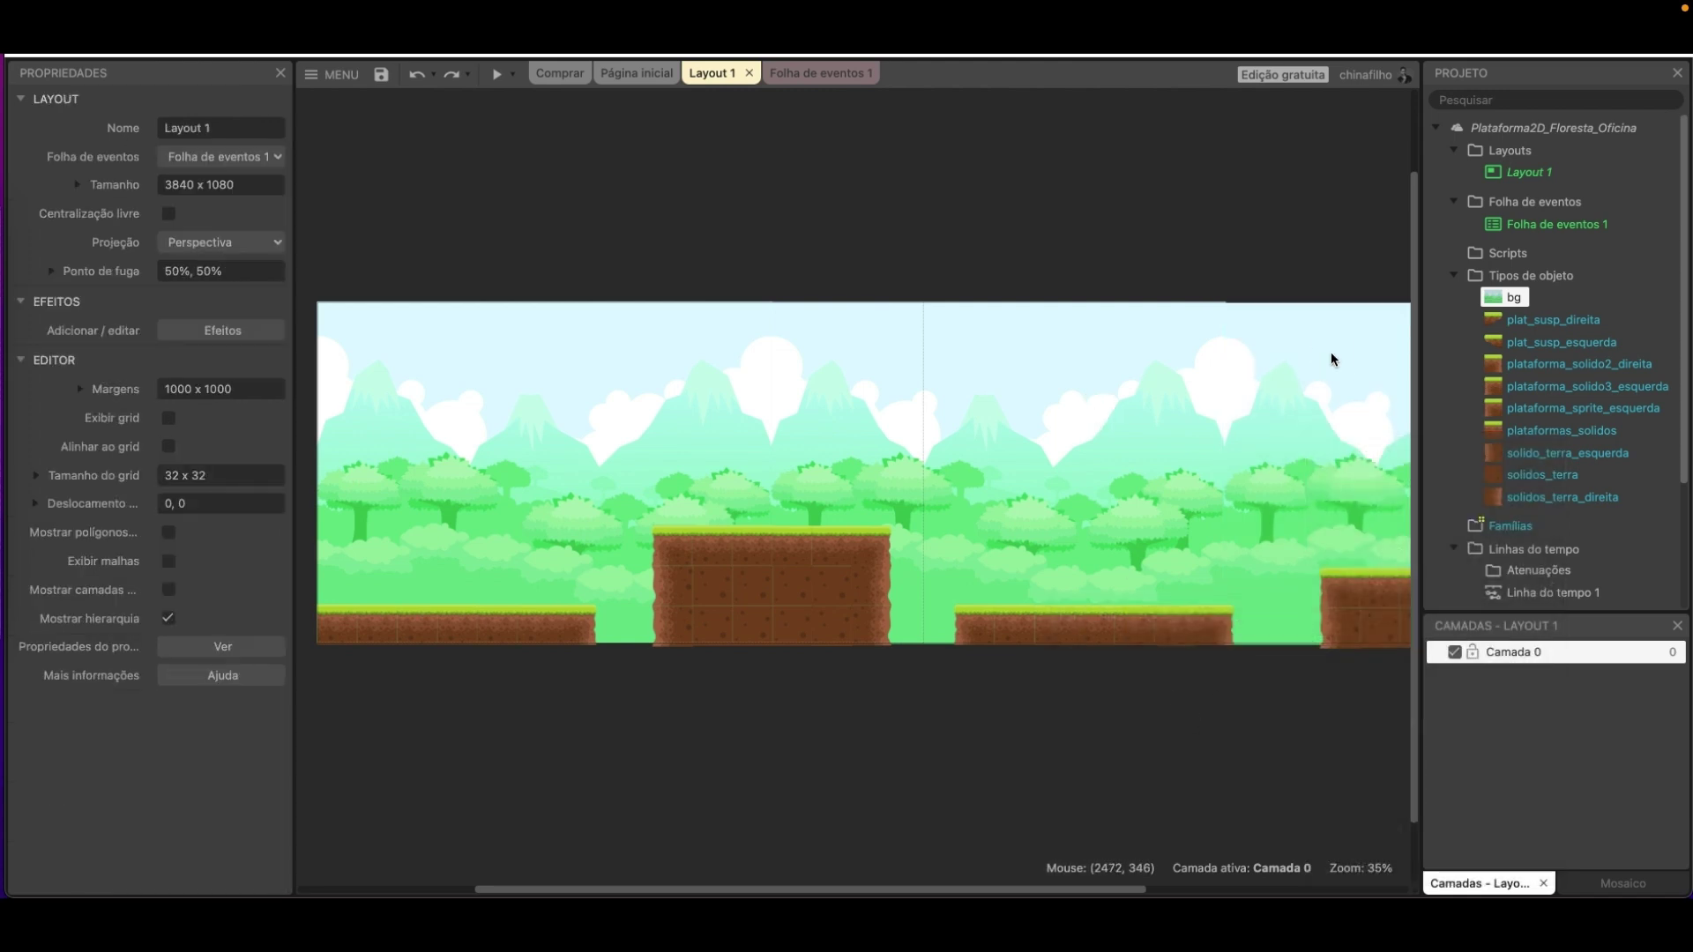
Insert a new Sprite object named agua above the first ground block.
middle_click_drag(1361, 643, 802, 627)
middle_click_drag(616, 423, 1091, 395)
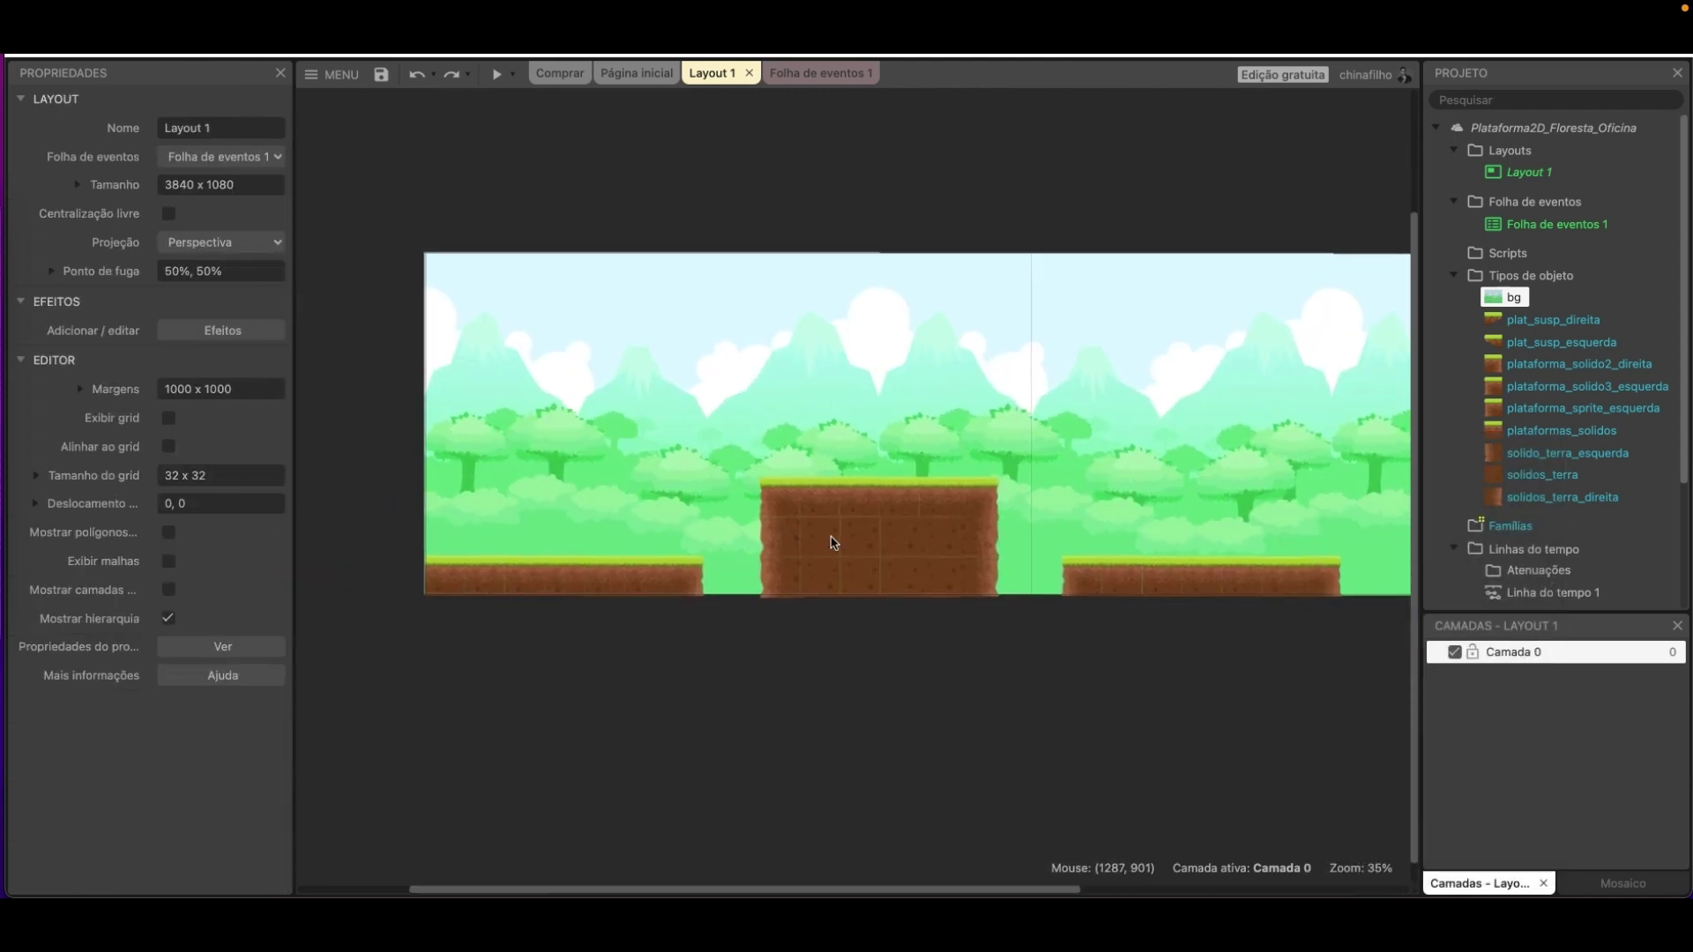
right_click(527, 354)
left_click(694, 364)
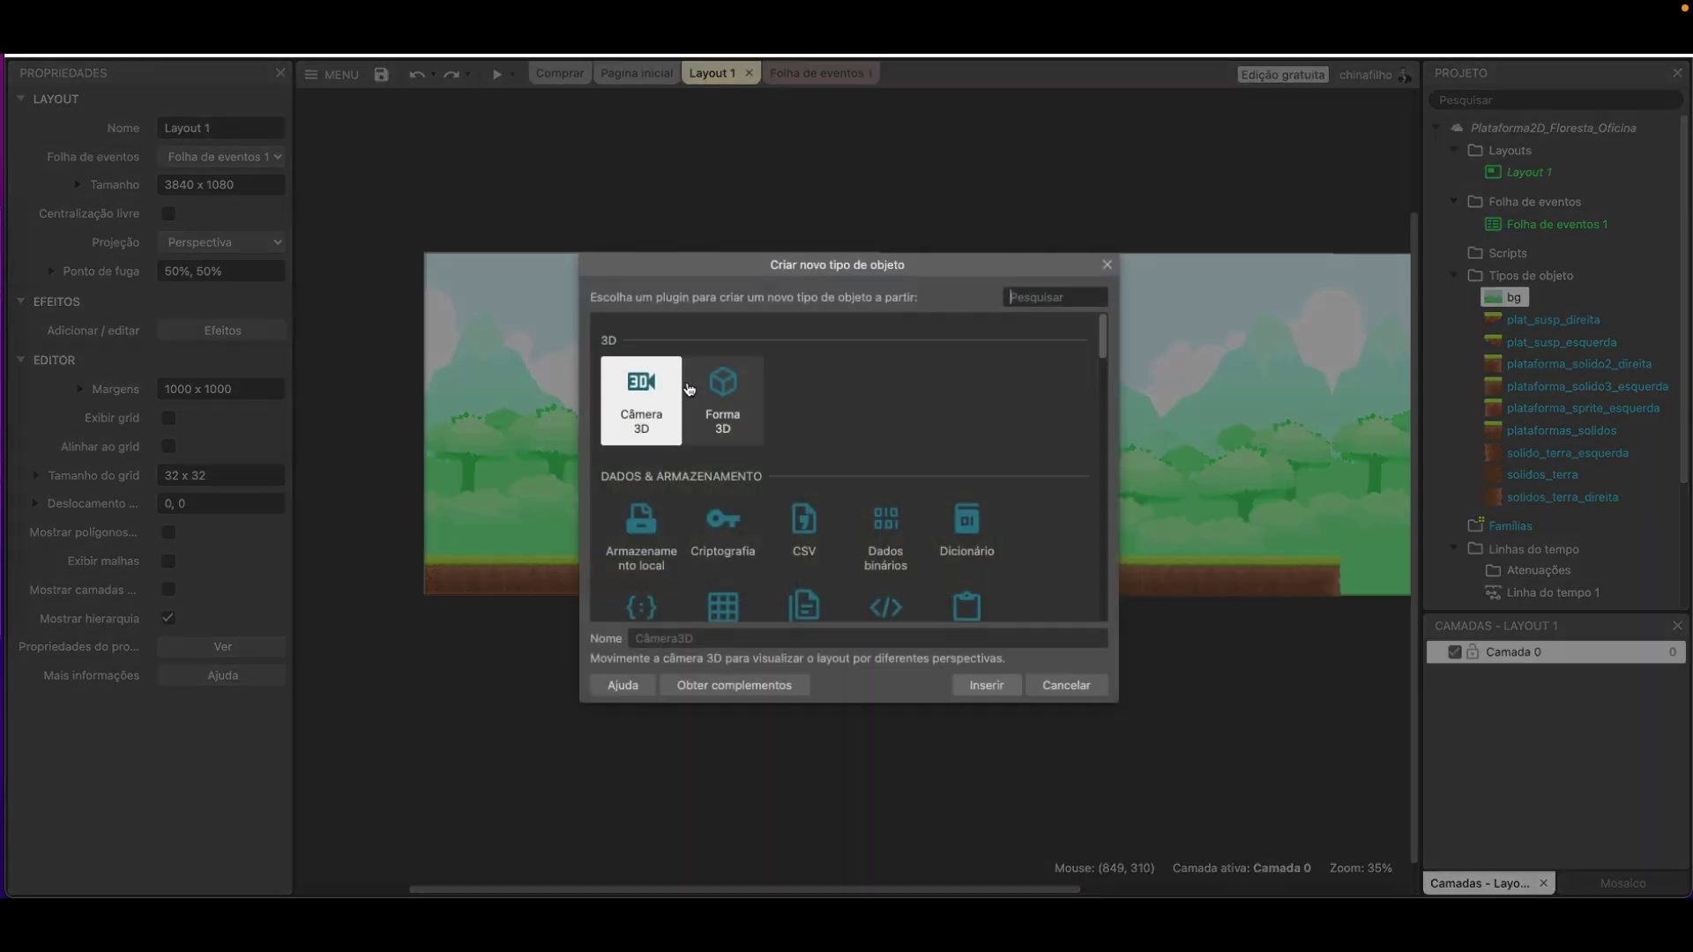
type("sprit")
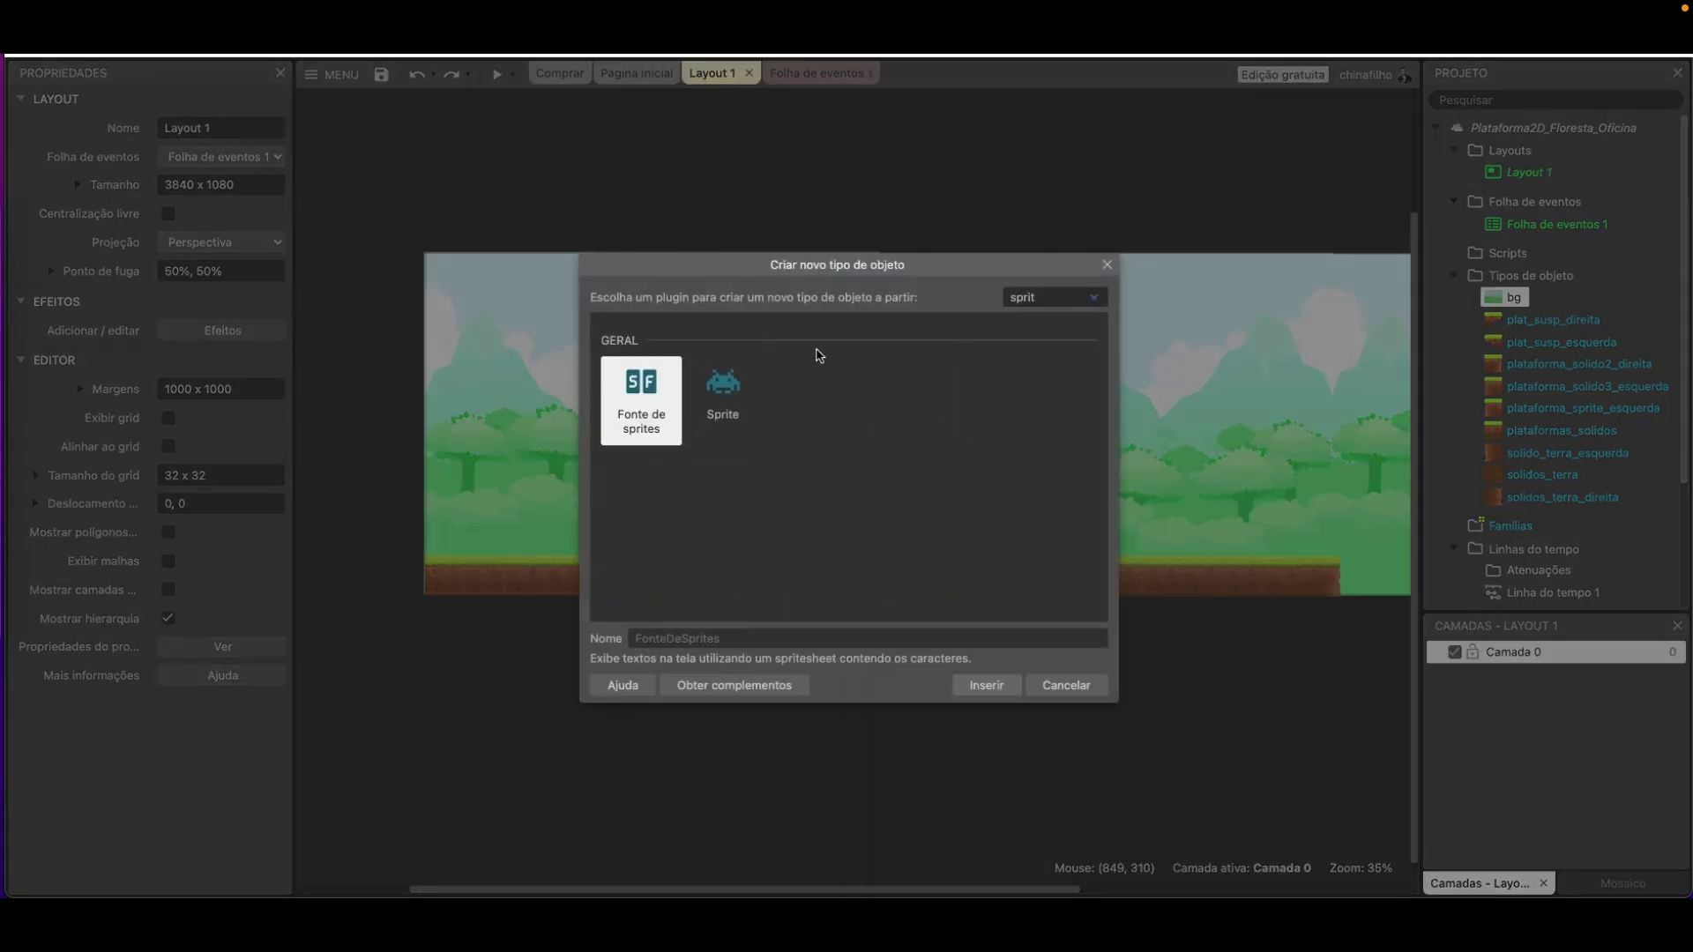
left_click(724, 393)
left_click(715, 642)
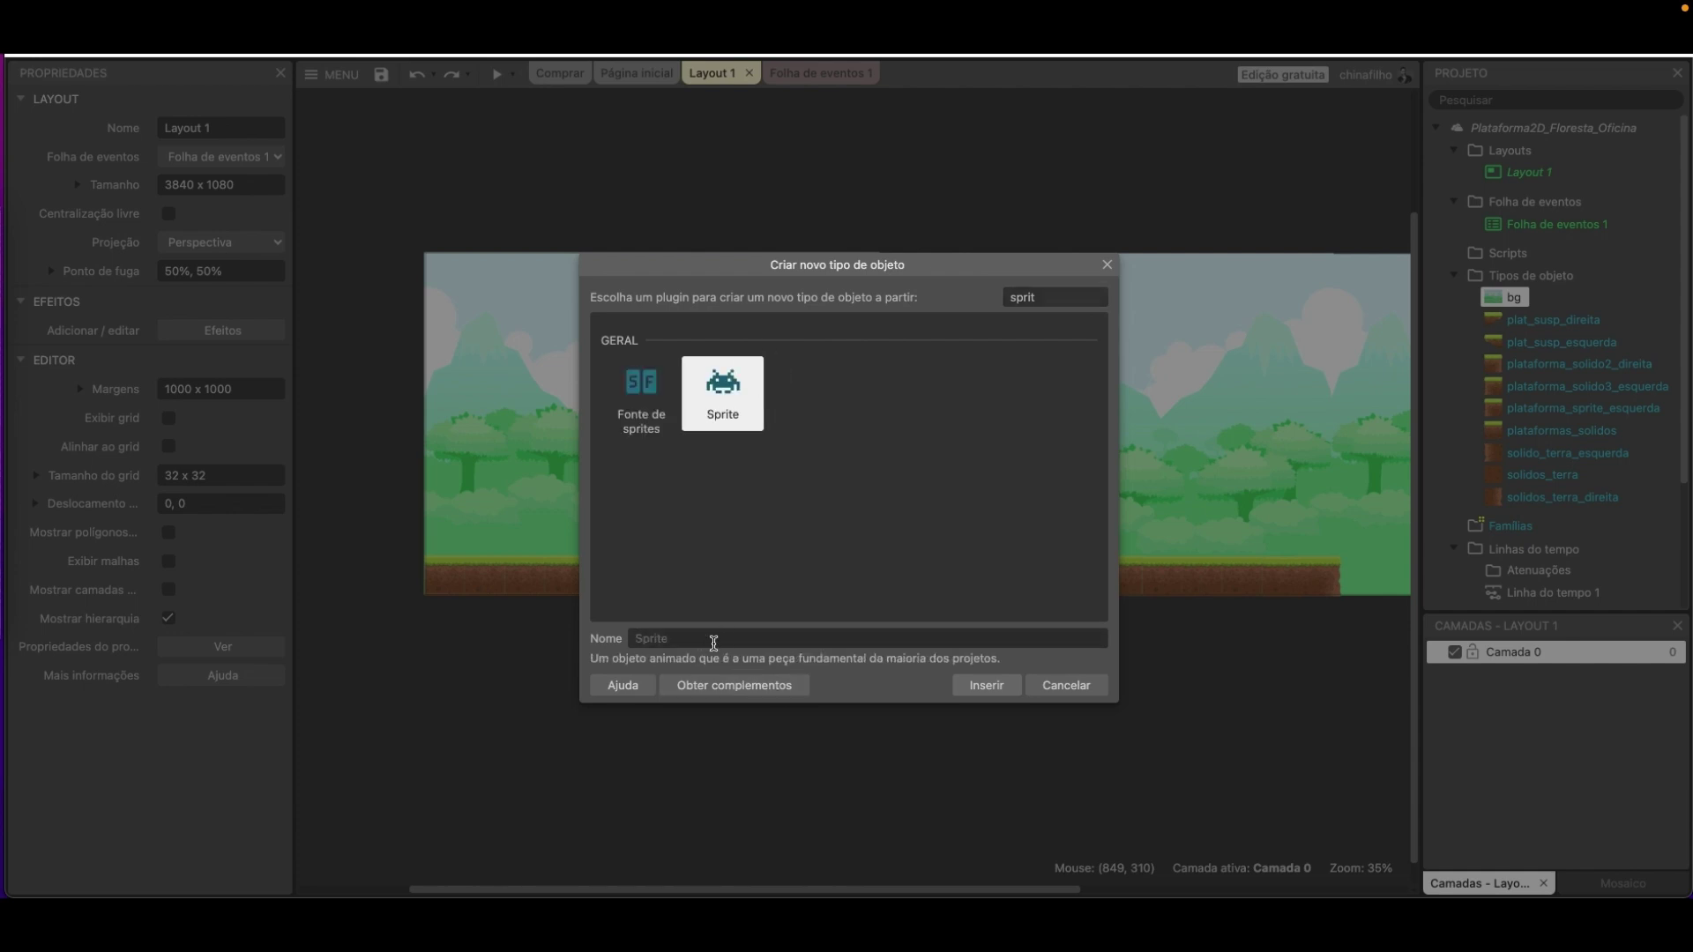
type("agua")
left_click(987, 686)
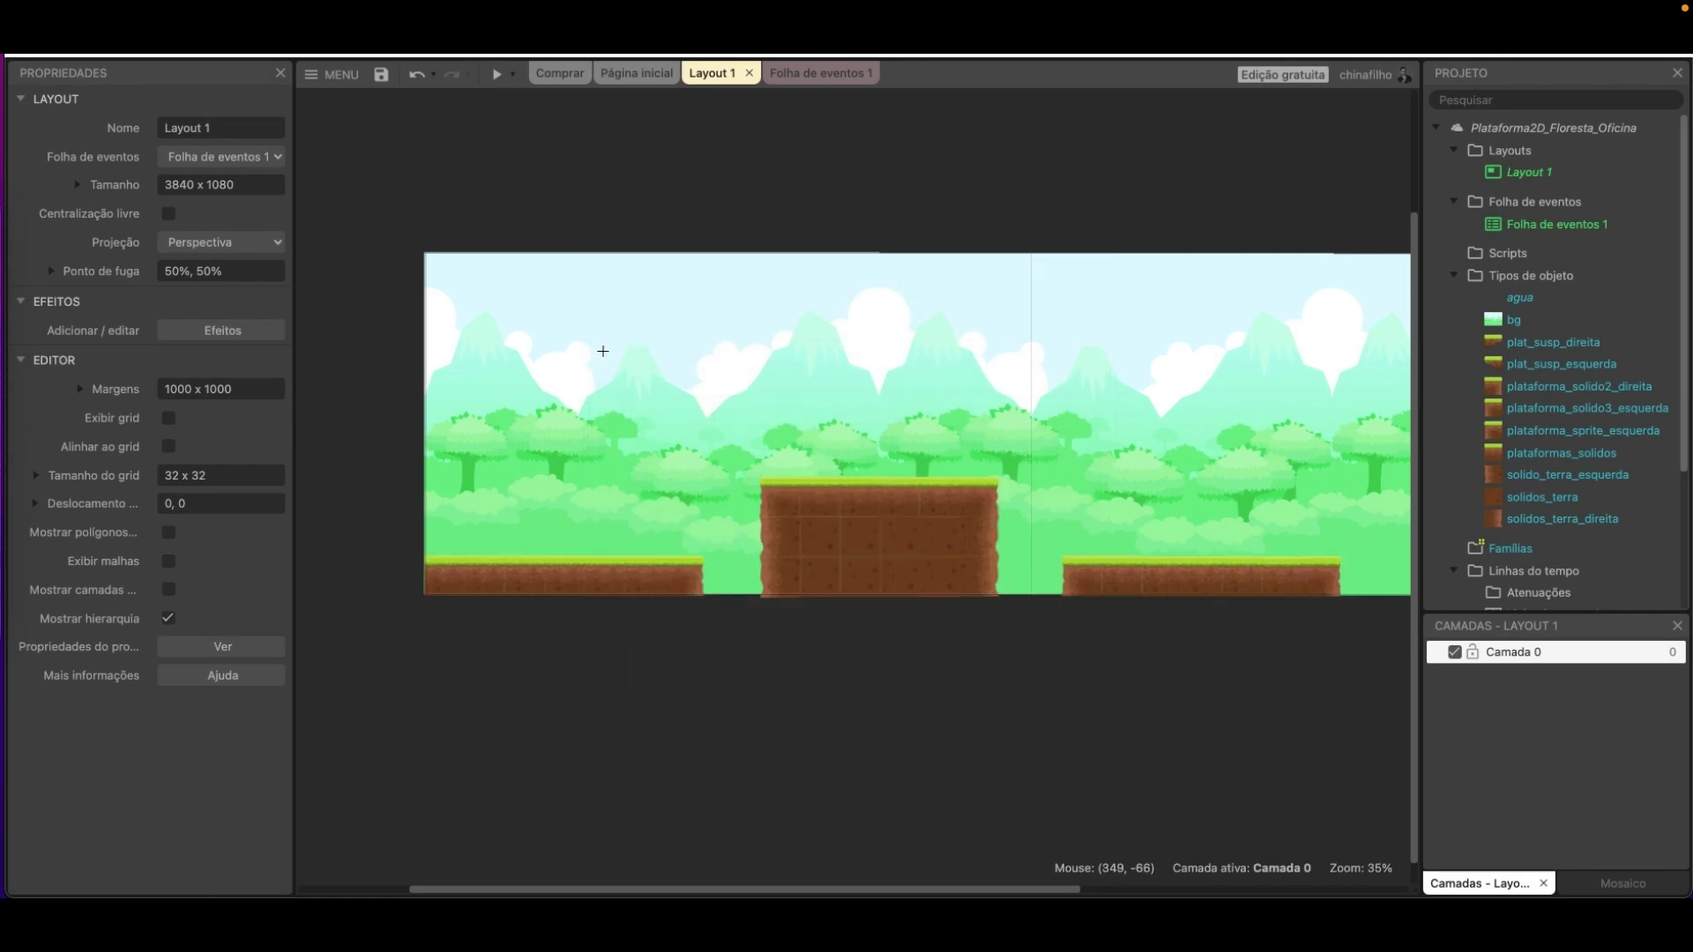
left_click(666, 418)
Load 17.png as the image of the agua sprite and close the animation editor.
left_click(347, 121)
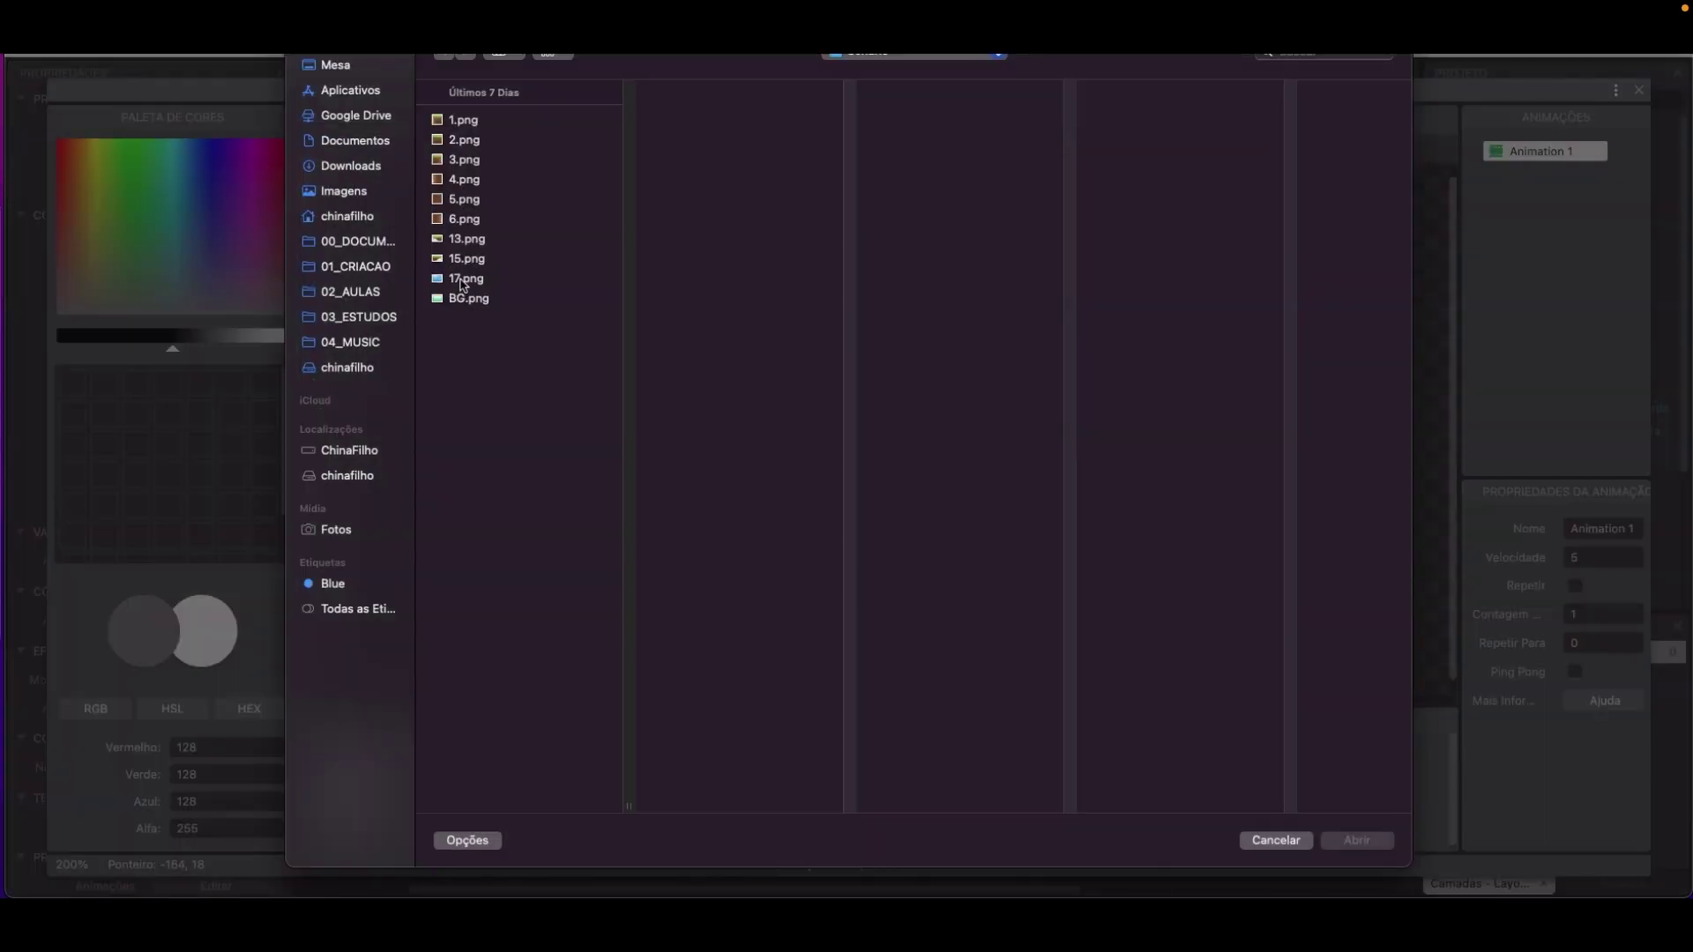
double_click(464, 279)
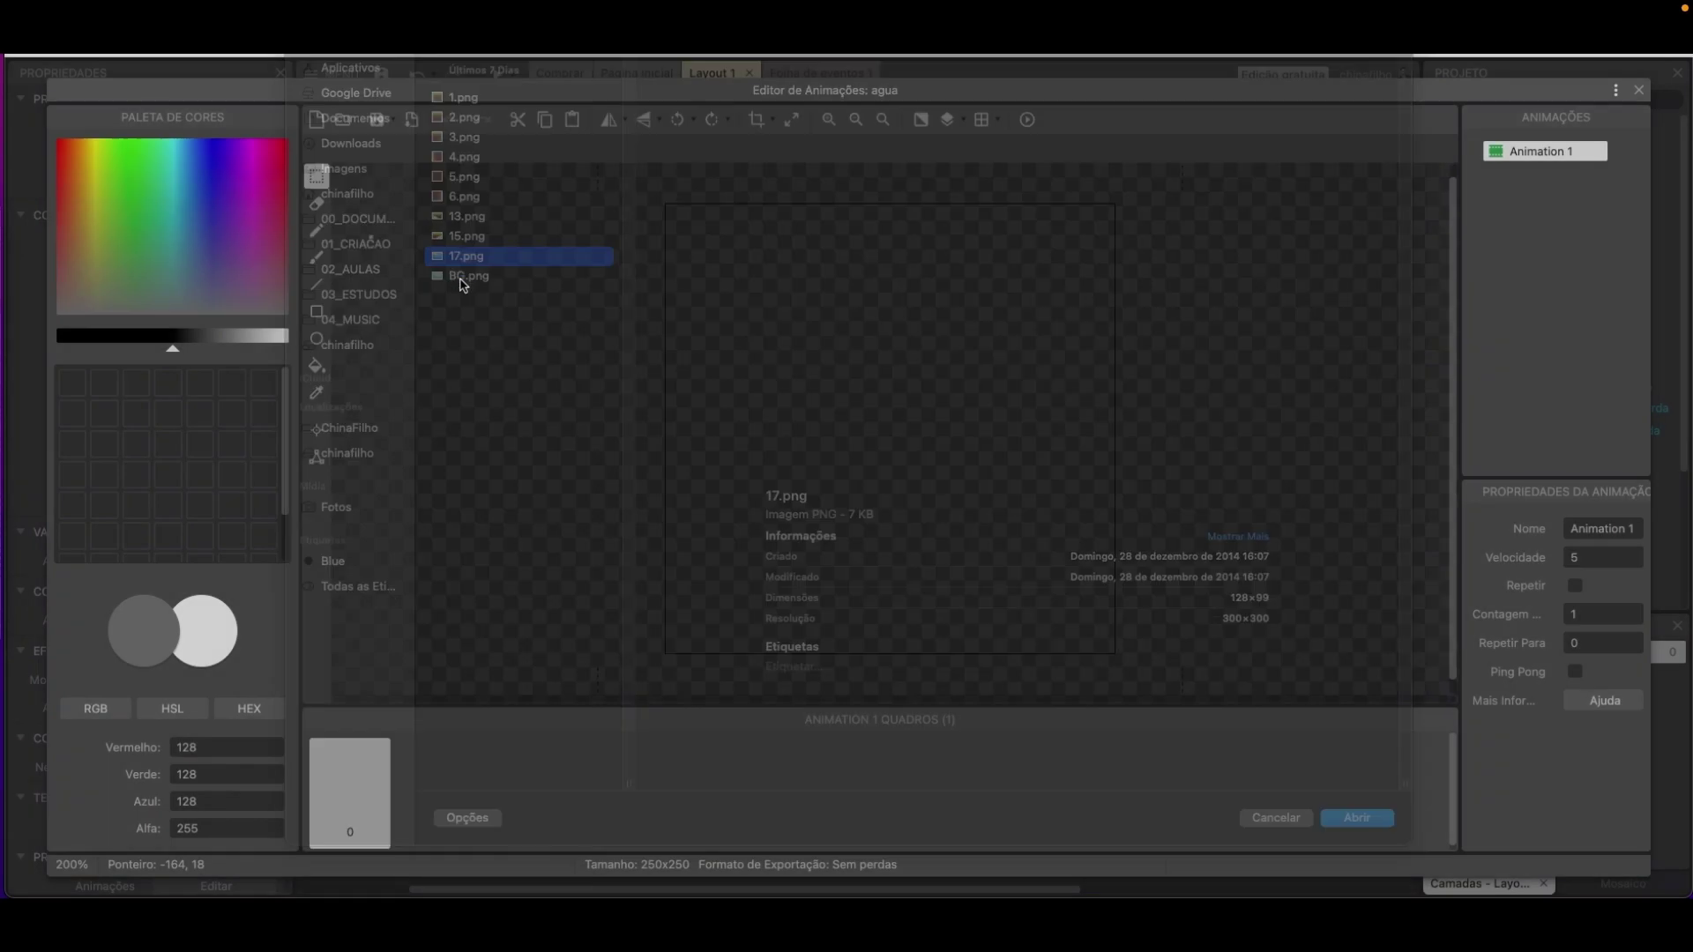
left_click(1639, 90)
Move the agua tile into the gap between the first ground block and the tall block, at about 935, 1041.
left_click_drag(666, 415, 720, 589)
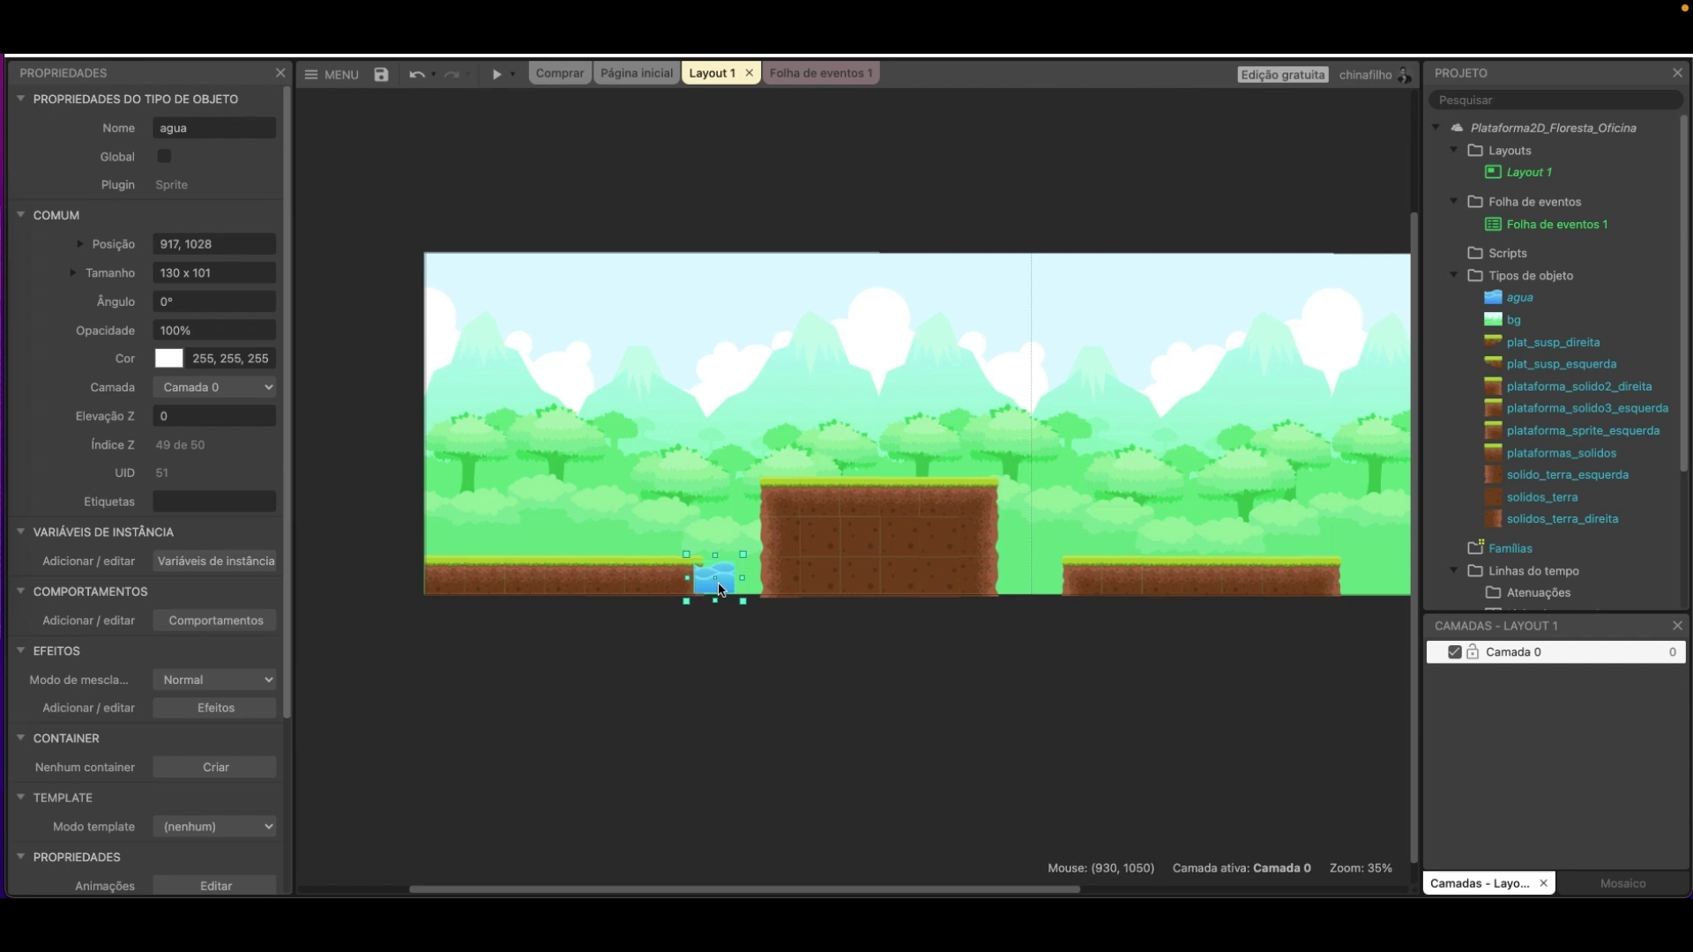
scroll(720, 589, "up", 5, "ctrl")
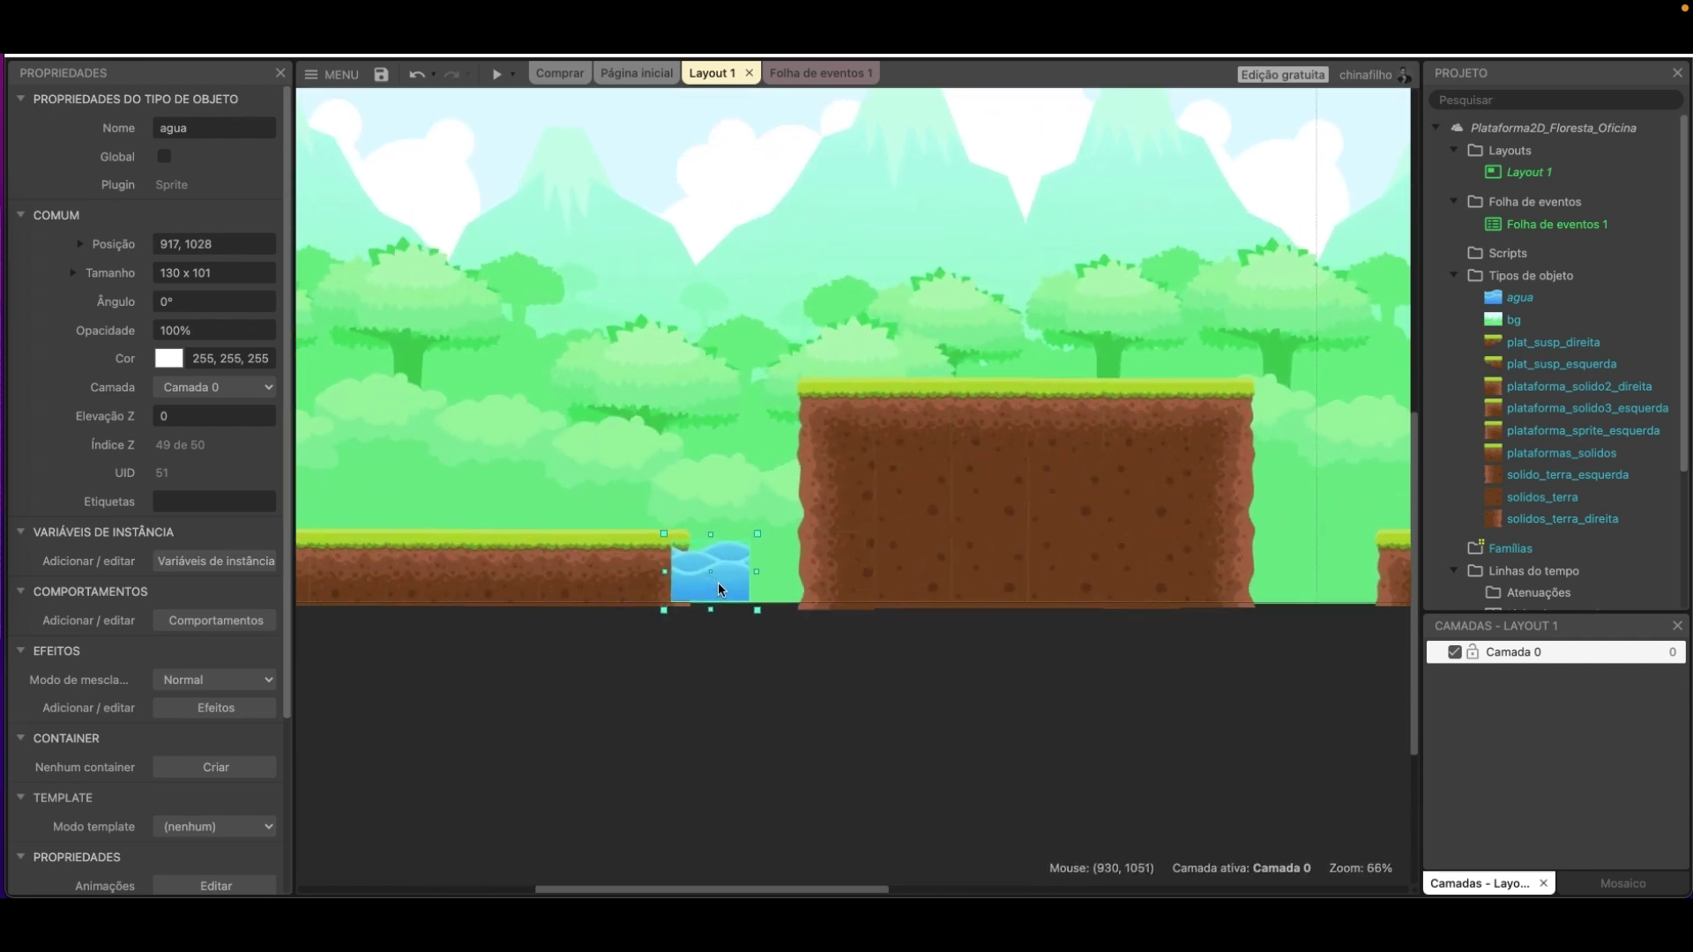
scroll(718, 584, "up", 2, "ctrl")
left_click_drag(720, 583, 739, 604)
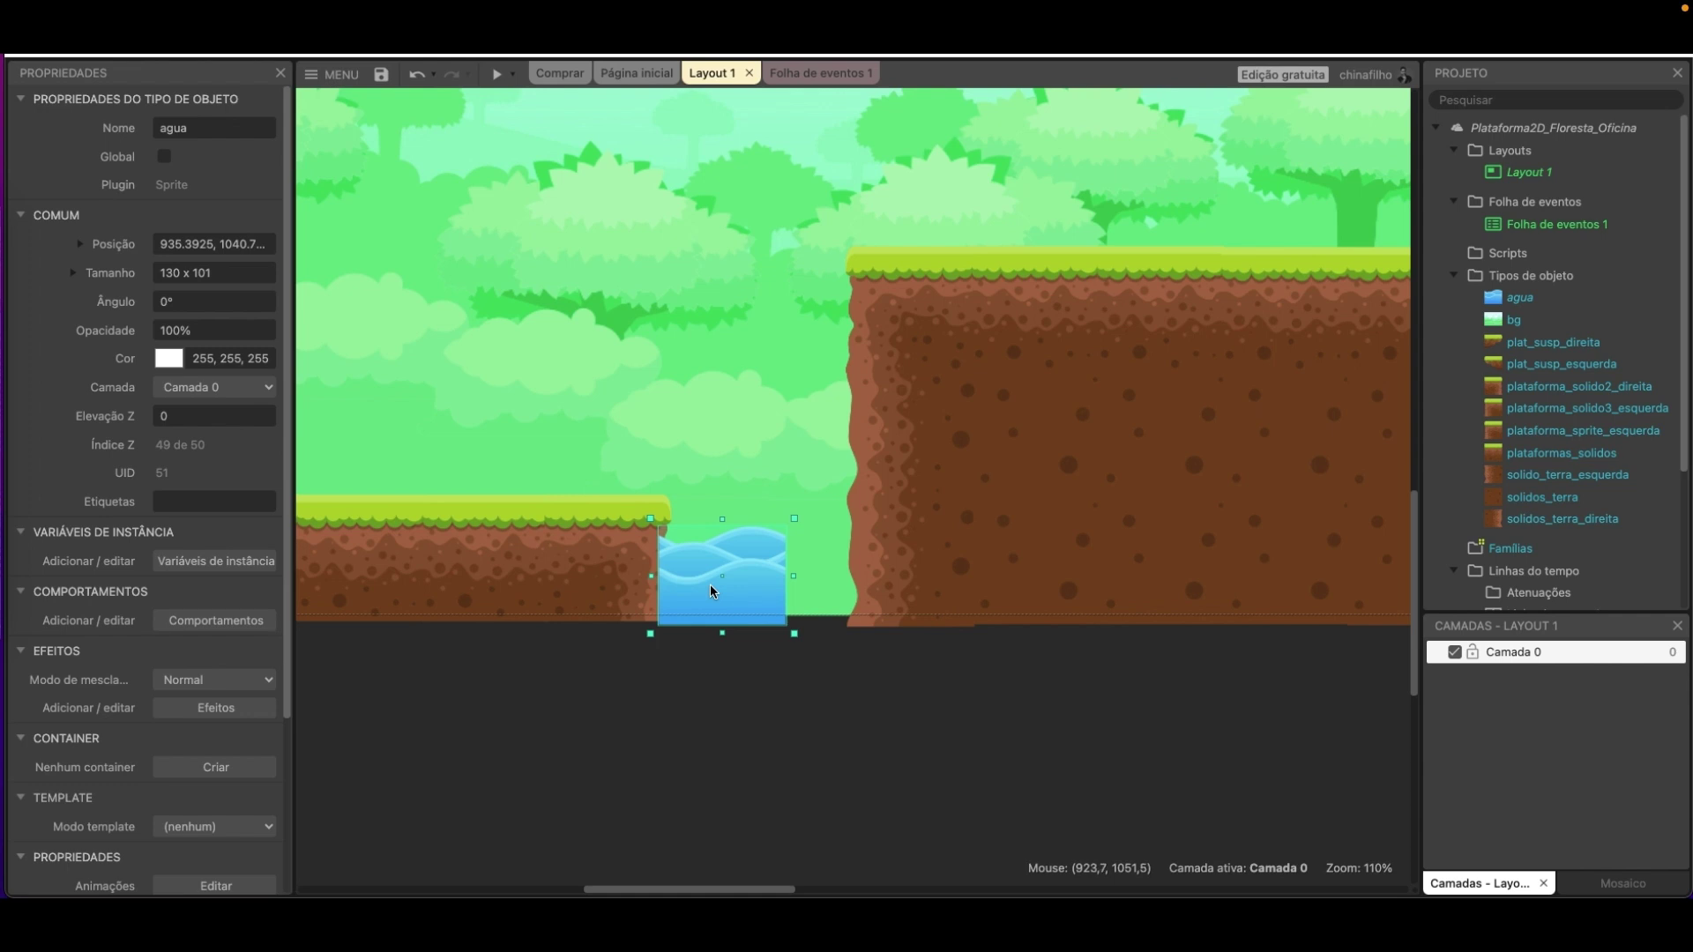
Add a second agua tile level with the first on its right side, overlapping the edge of the tall block.
key("ctrl+v")
left_click_drag(761, 575, 816, 607)
key("ctrl+z")
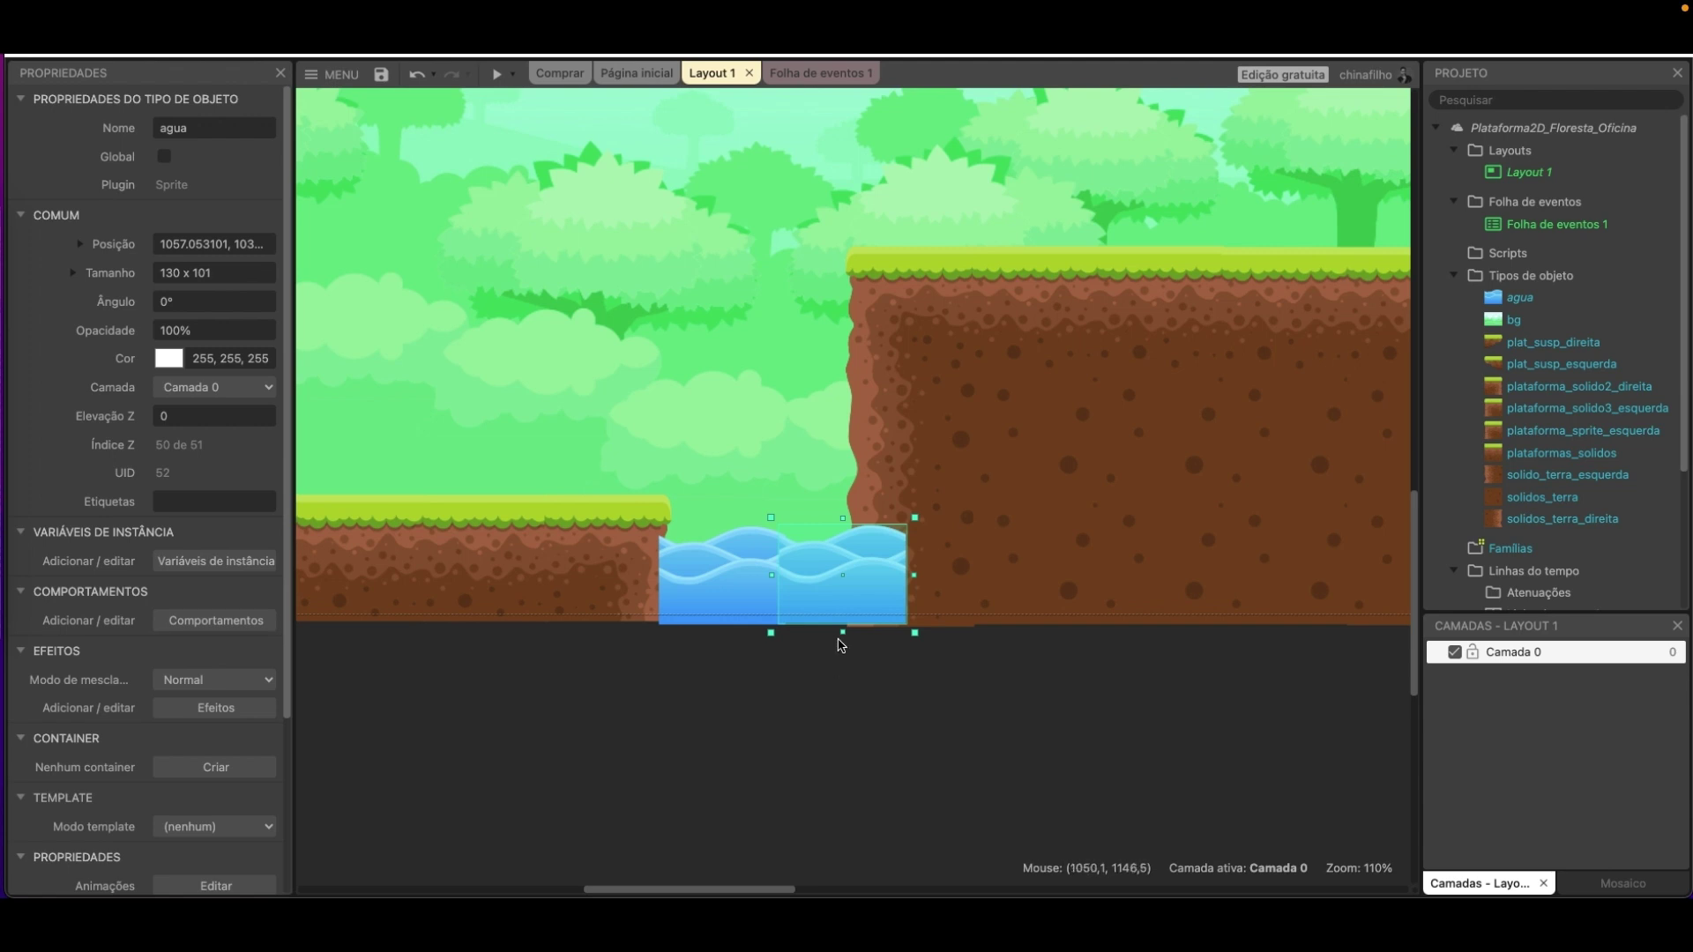
left_click(822, 659)
left_click(711, 563)
left_click_drag(820, 583, 822, 584)
key("Right")
key("Right")
left_click(802, 723)
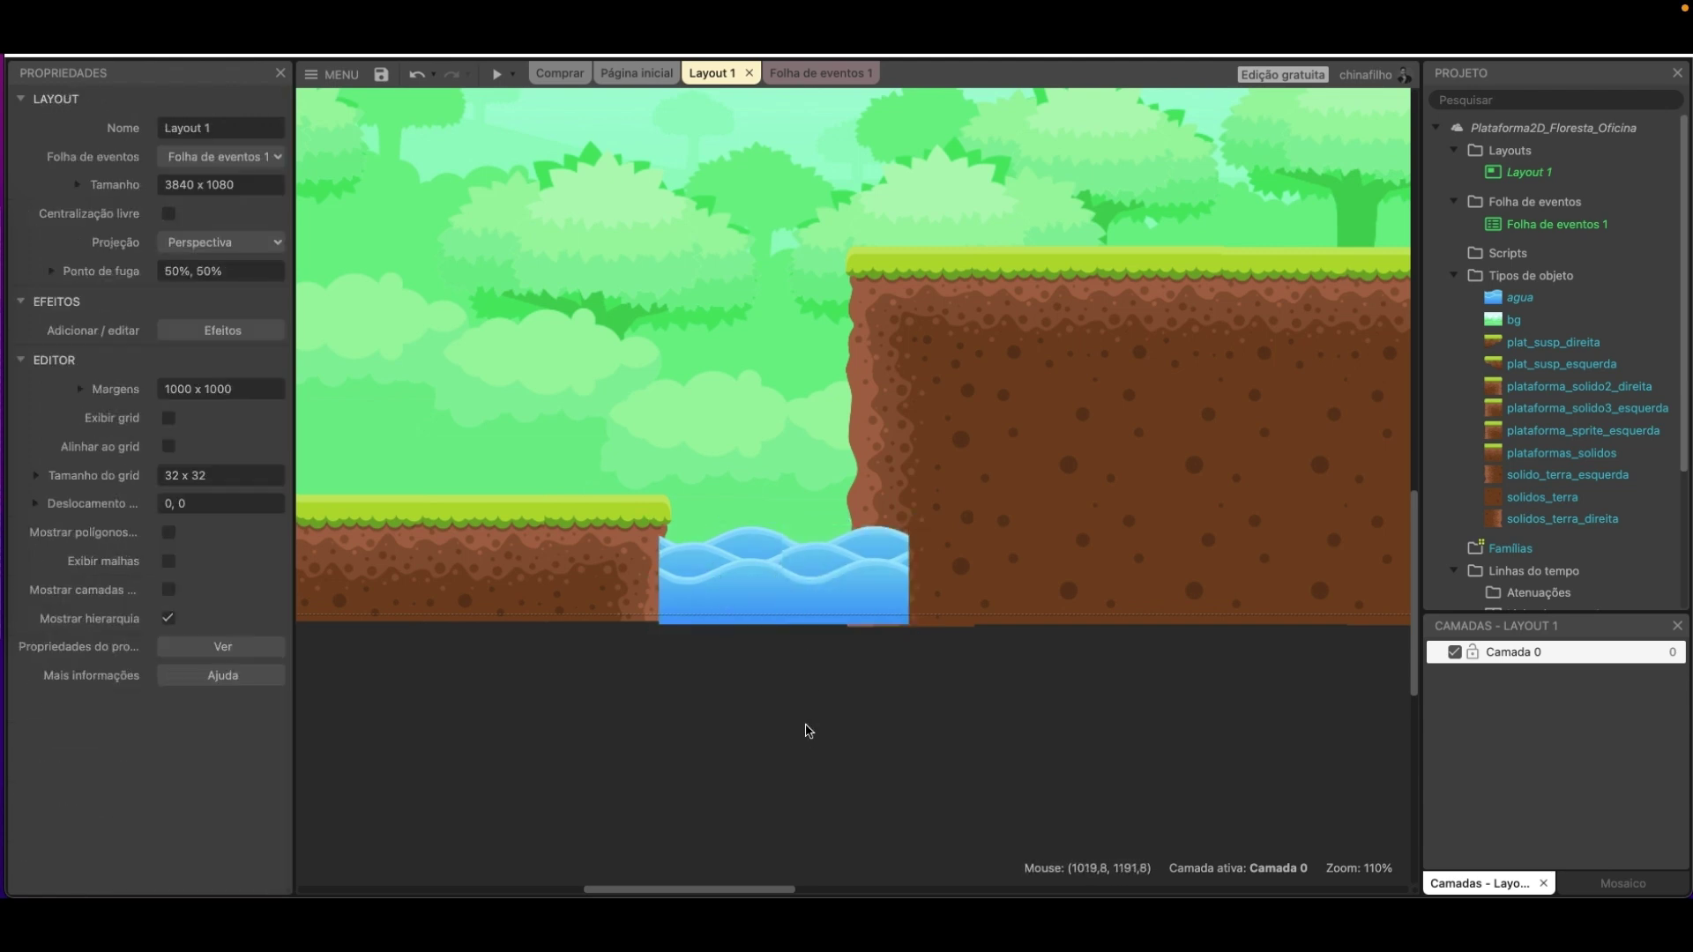
Nudge the second agua tile right to X about 1063 so the waves of both tiles join seamlessly.
left_click(809, 586)
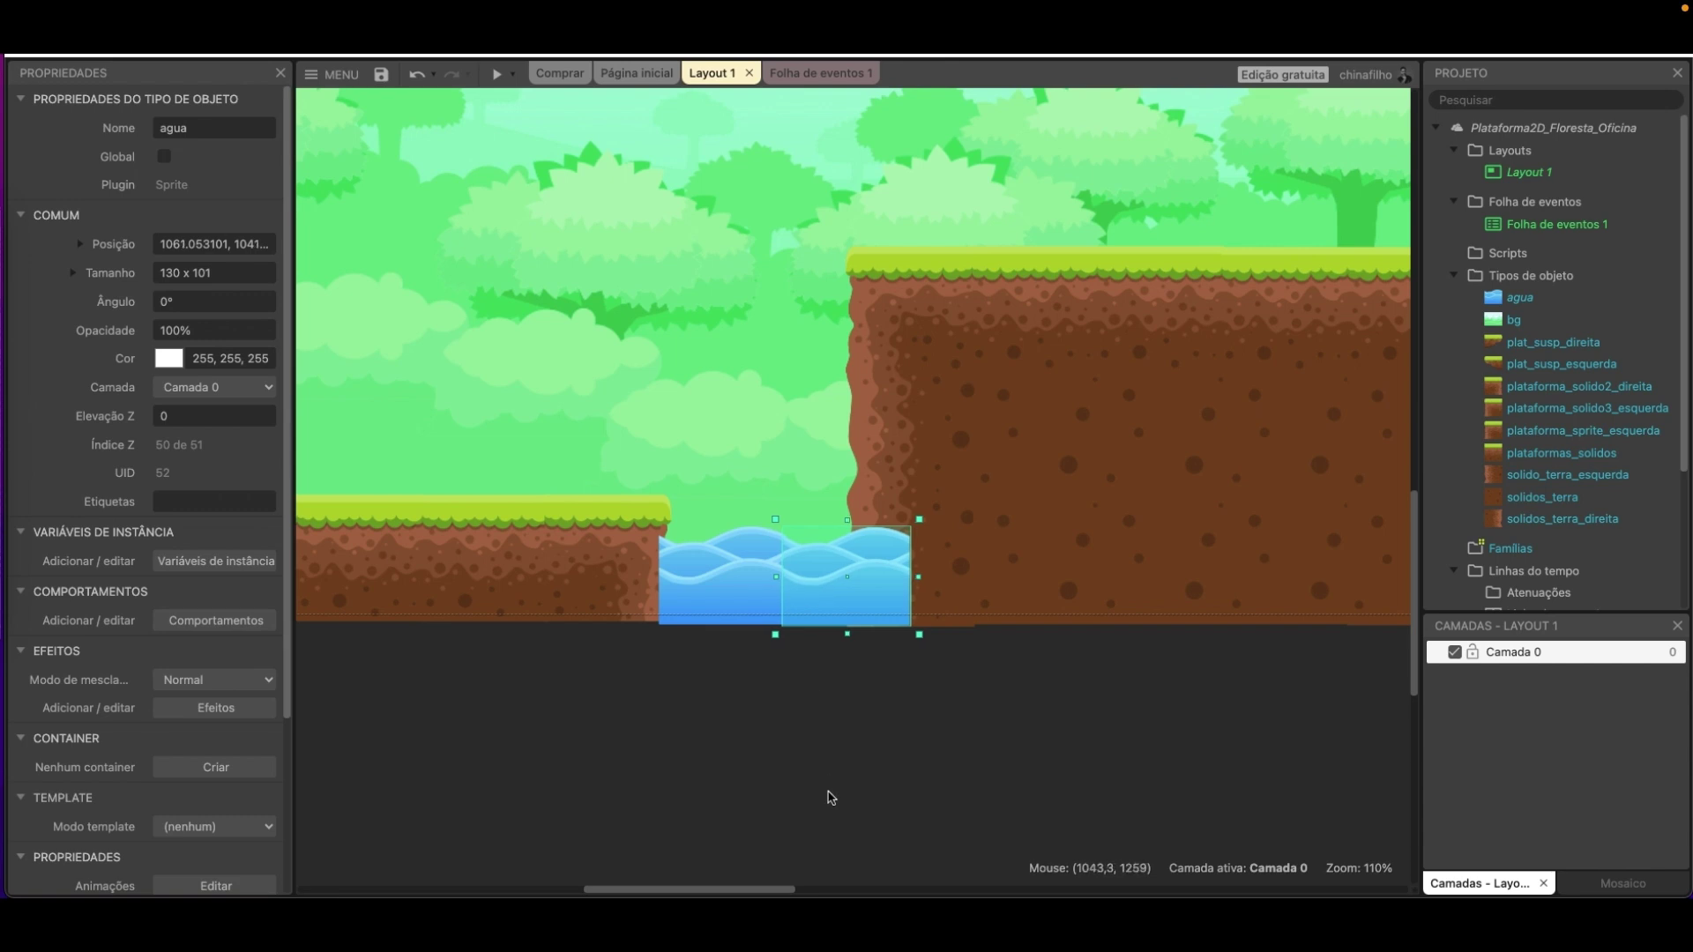
left_click(829, 794)
left_click(829, 600)
left_click(842, 767)
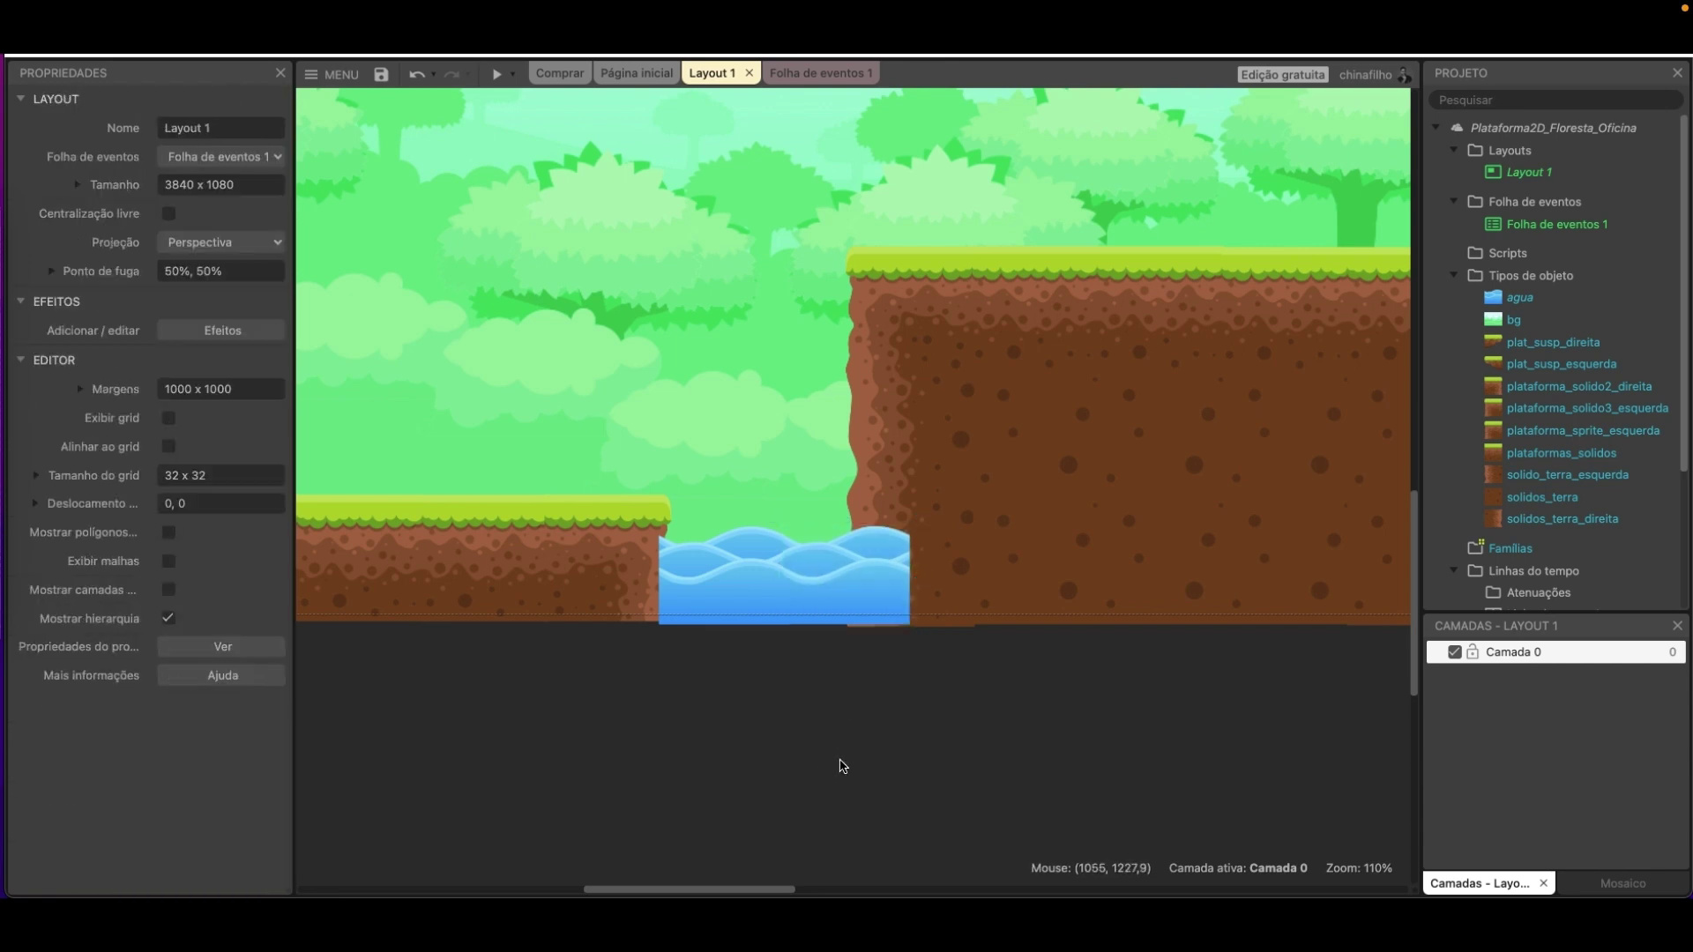
left_click(823, 595)
key("Right")
left_click(810, 740)
left_click(814, 627)
left_click(865, 716)
Move both agua tiles together slightly left so they overlap the ground blocks on both sides of the gap.
left_click(813, 574)
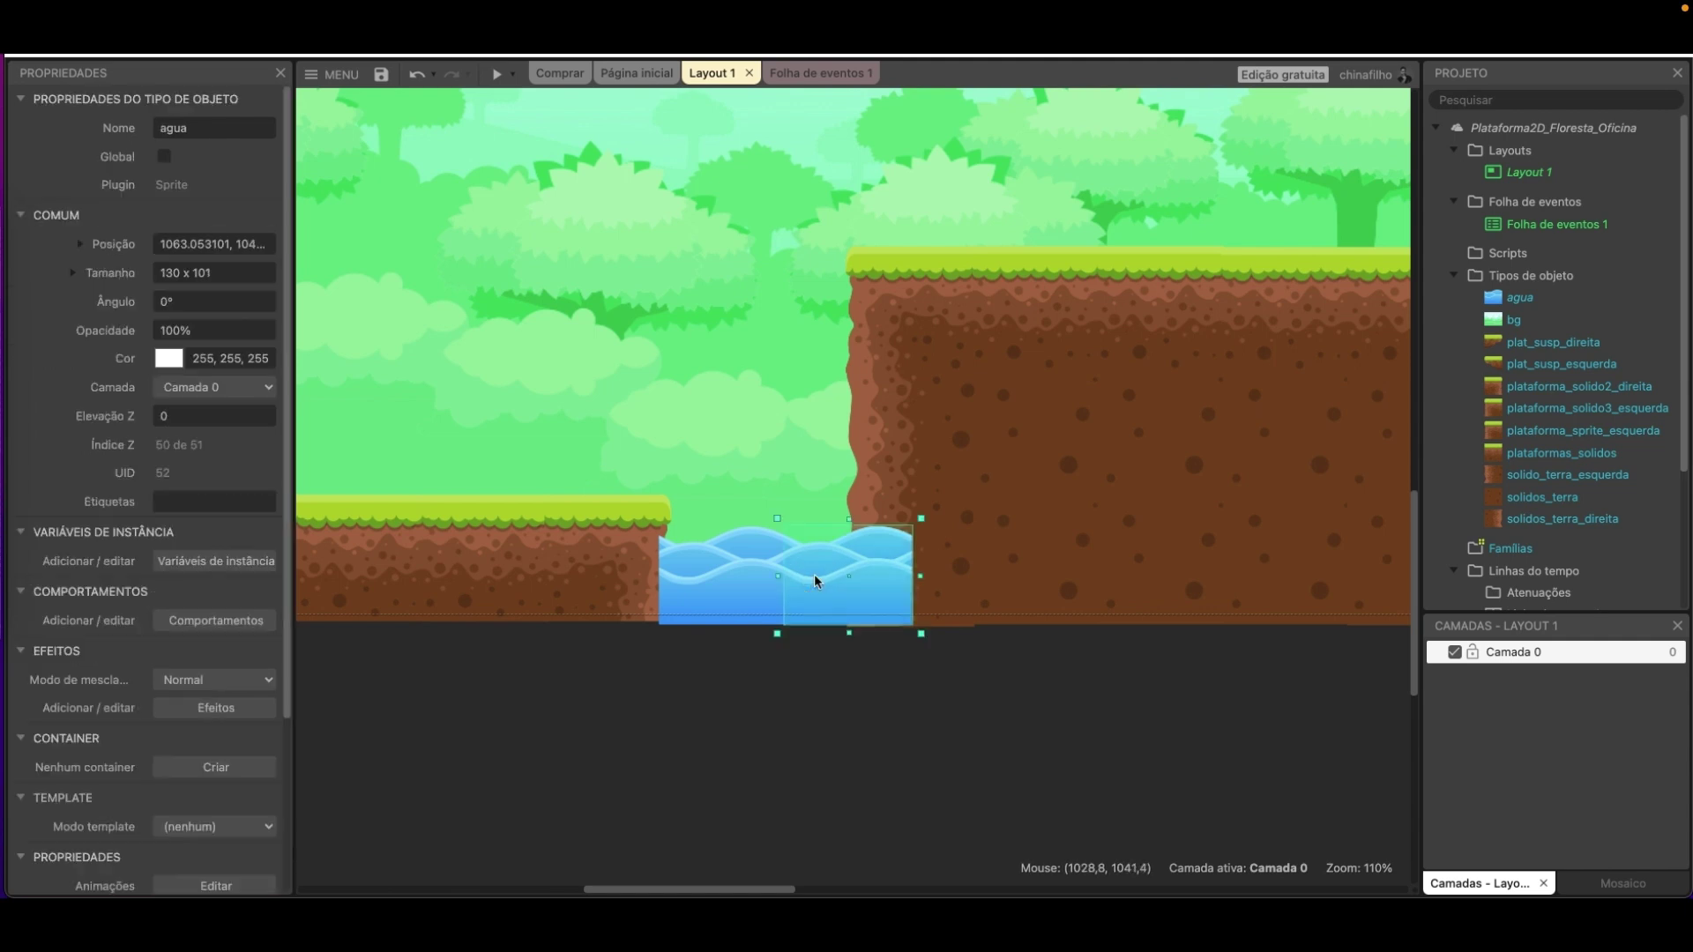
left_click(700, 578, "shift")
left_click_drag(691, 590, 674, 593)
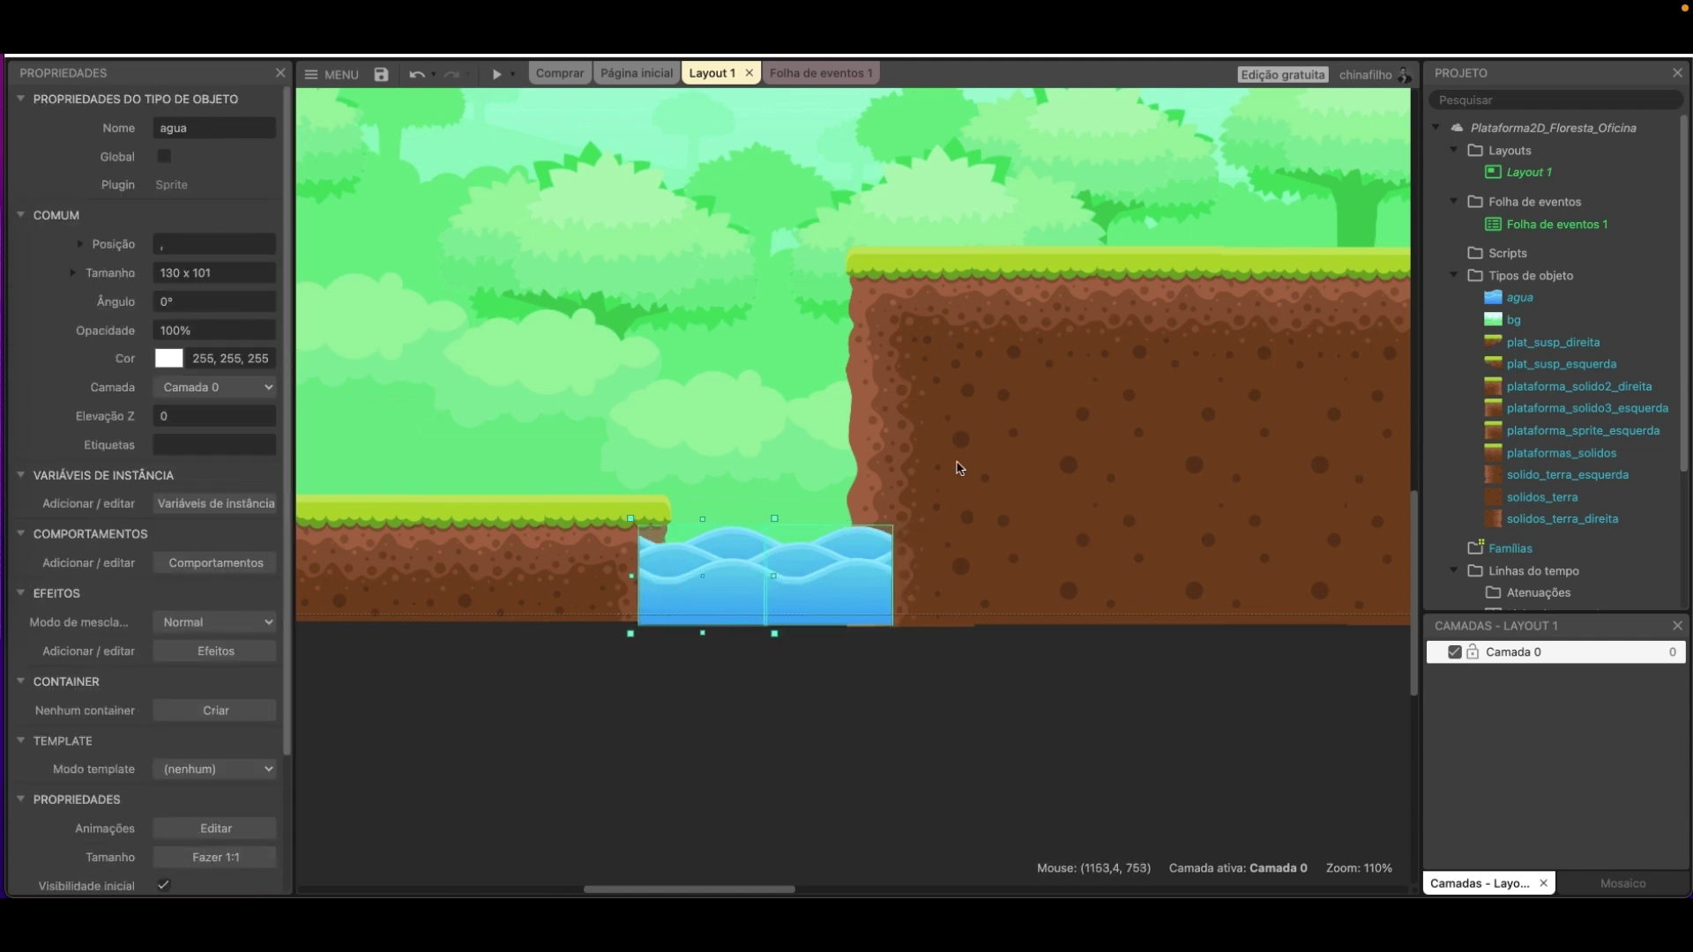
Bring the grass ground block bordering the first water gap to the top of its layer, in front of the agua tile.
left_click(884, 484)
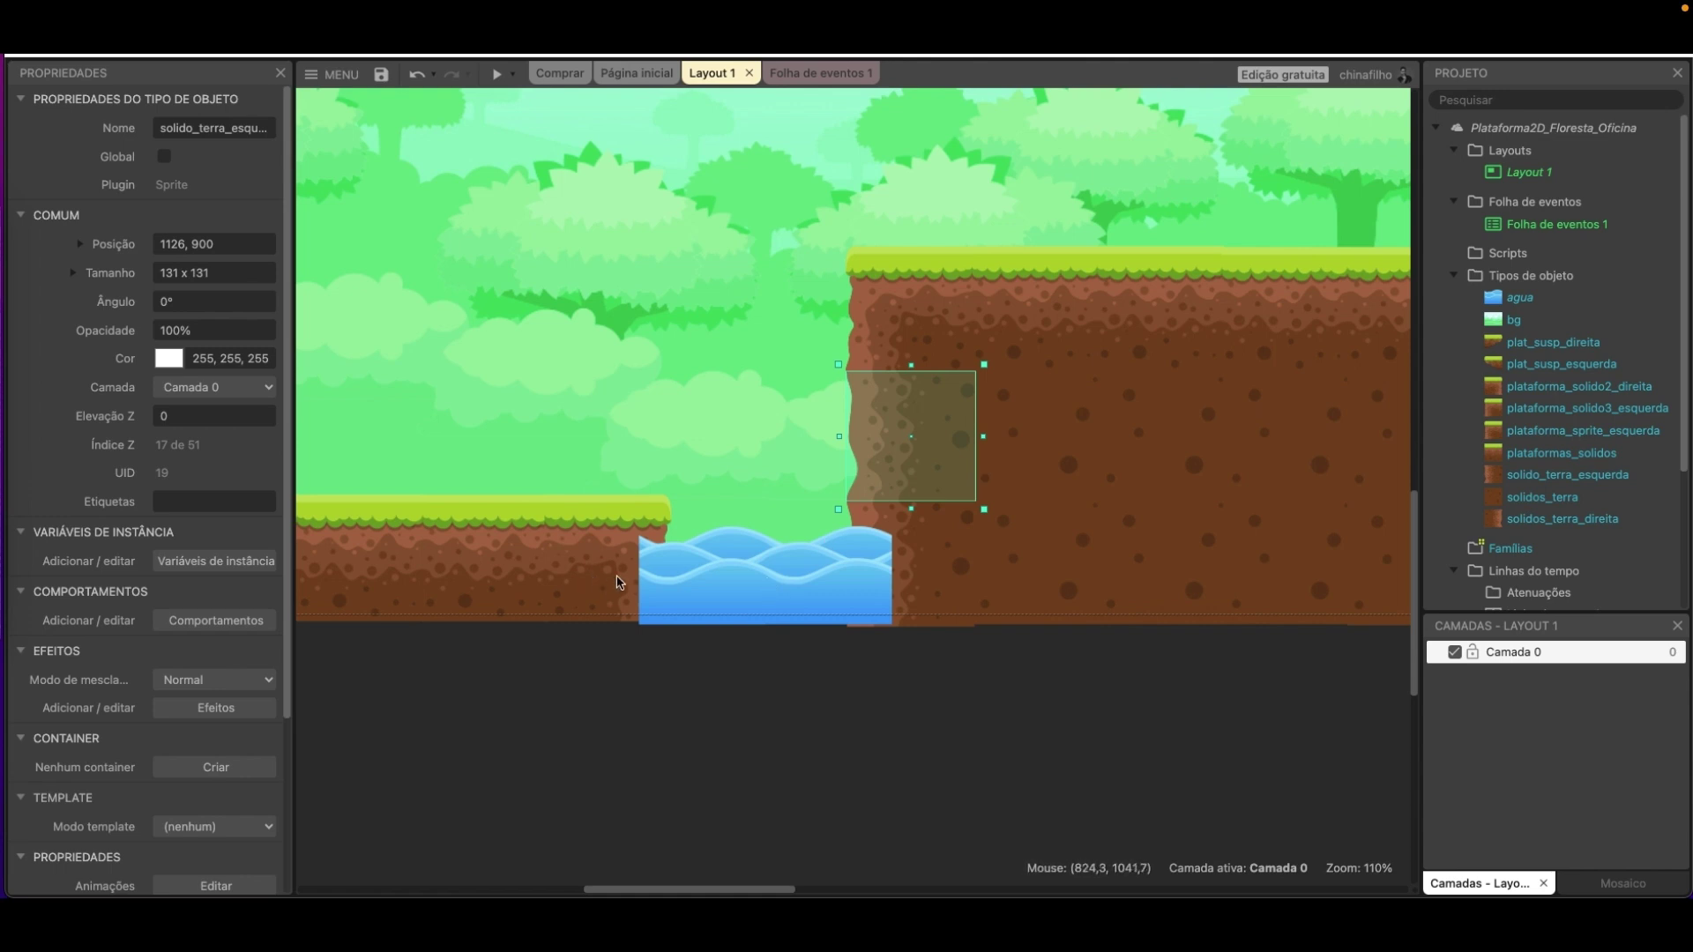
left_click(620, 582)
left_click(941, 585)
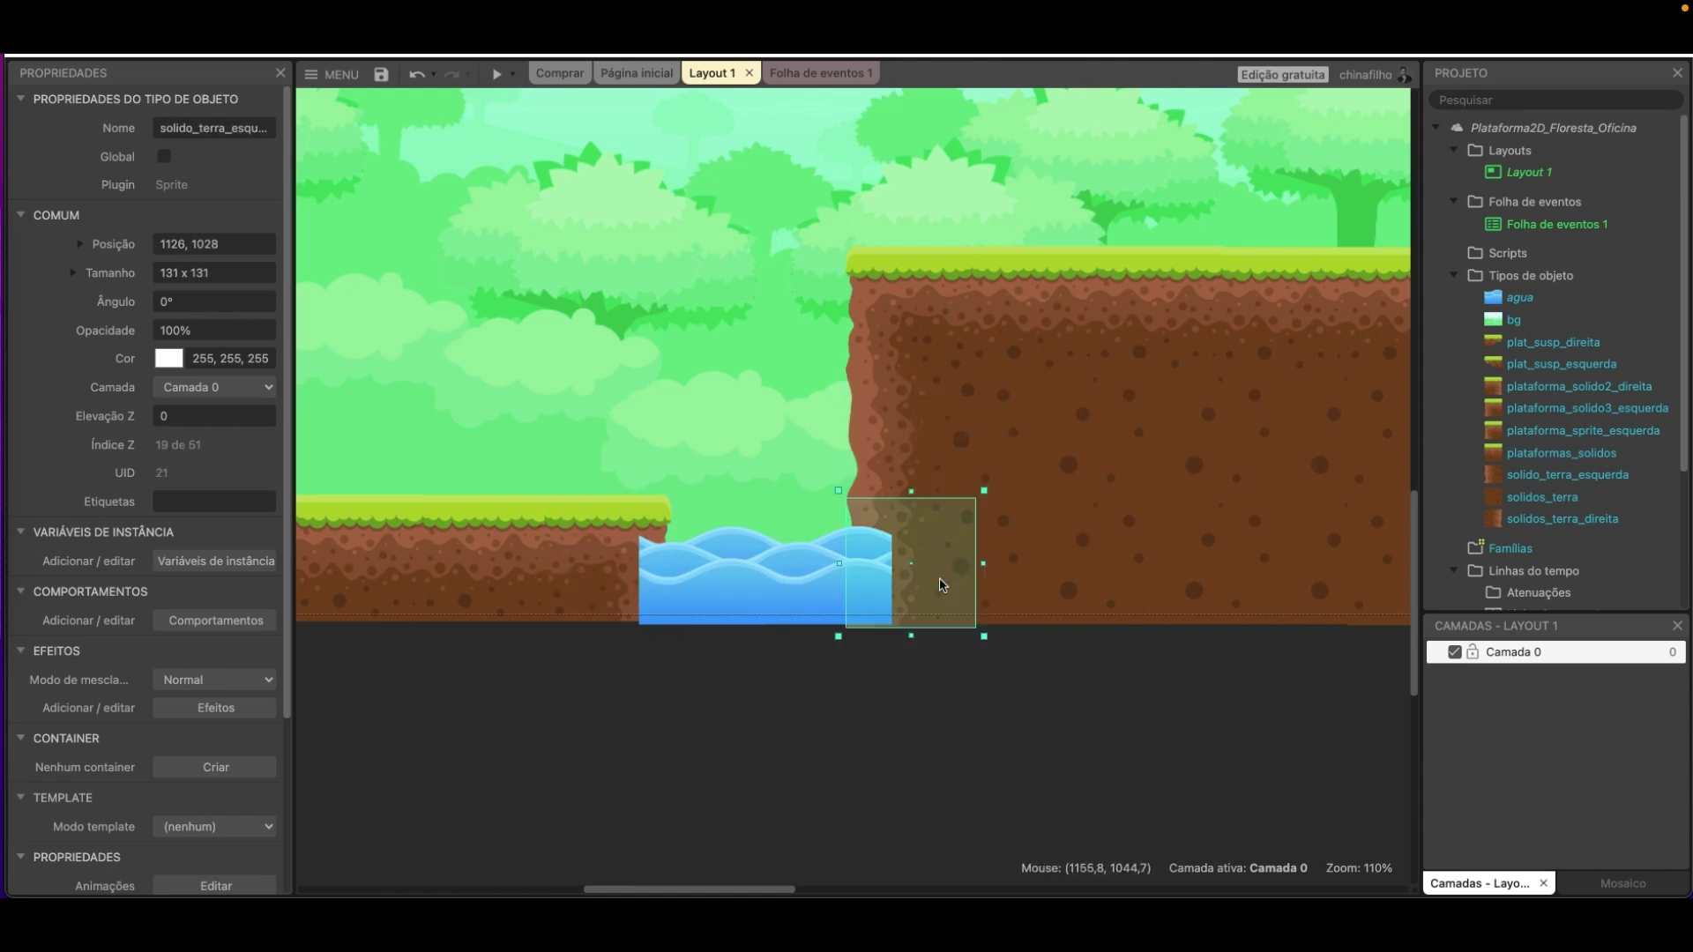
left_click(616, 589)
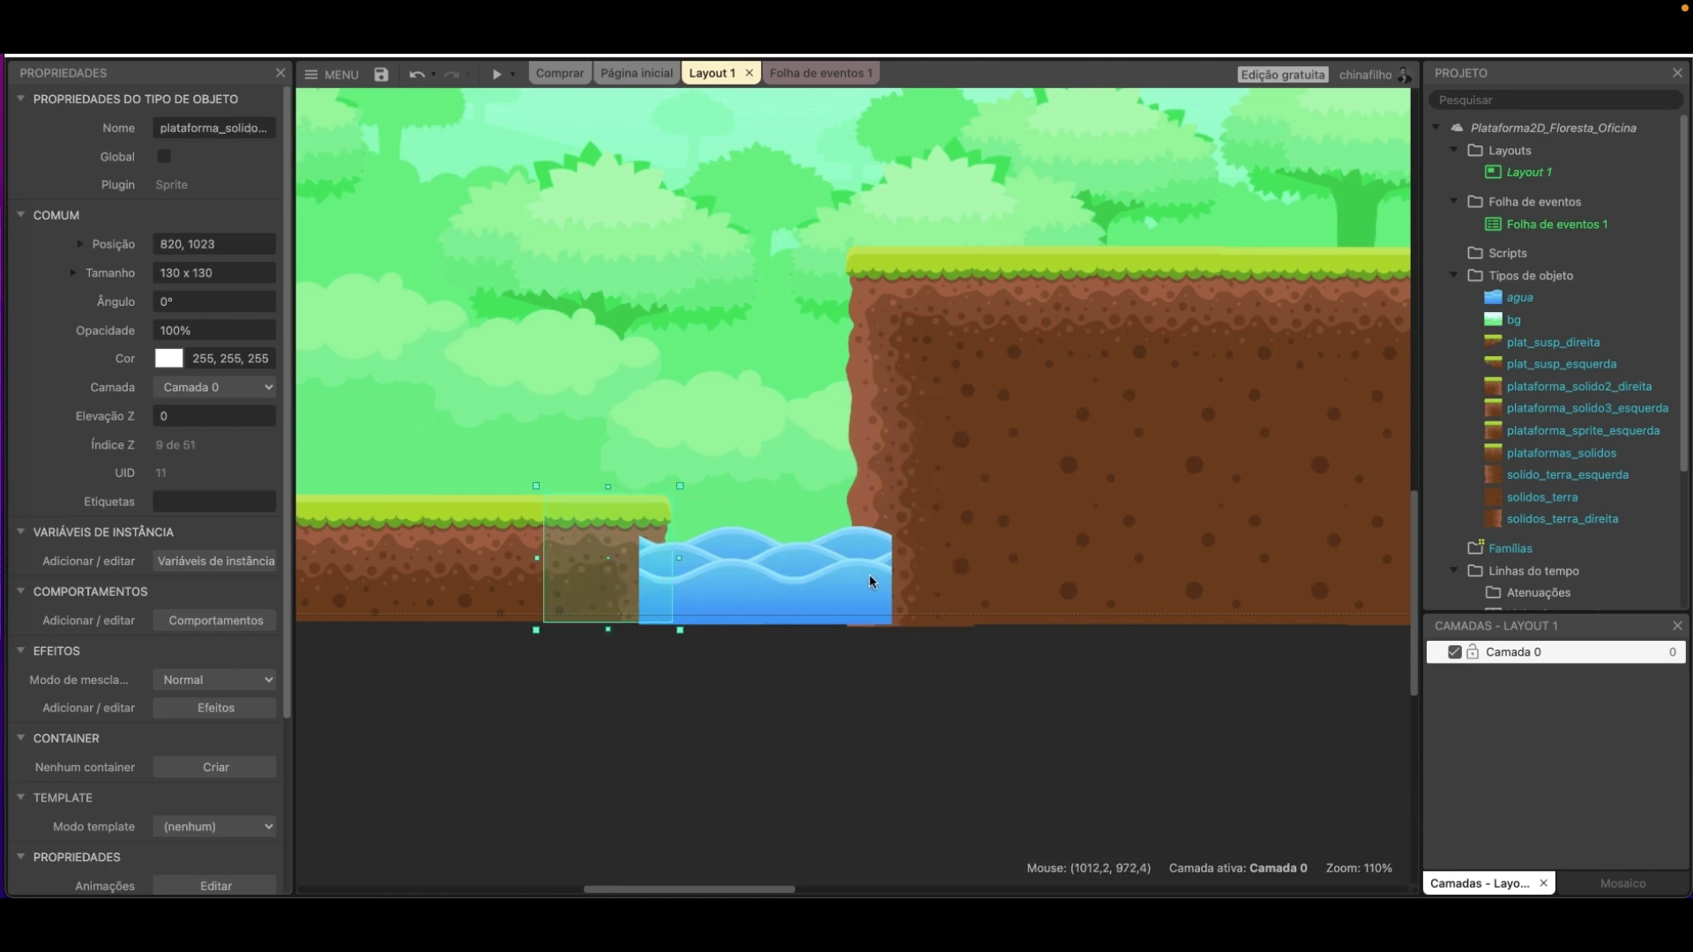
left_click(844, 670)
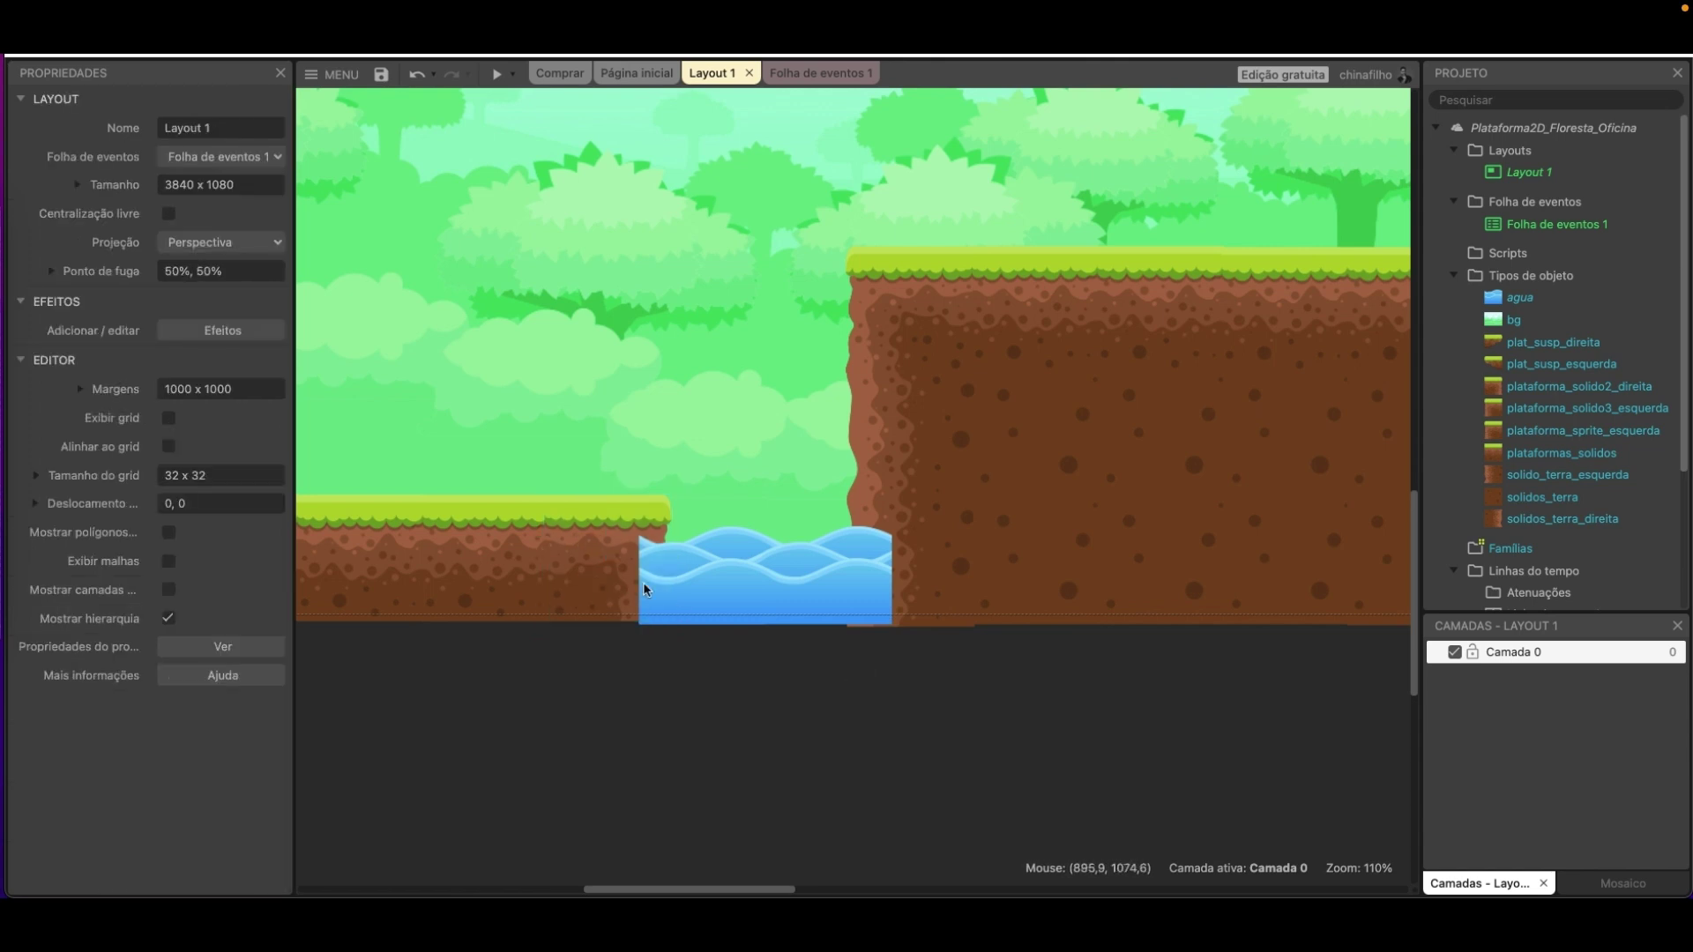
left_click(620, 578)
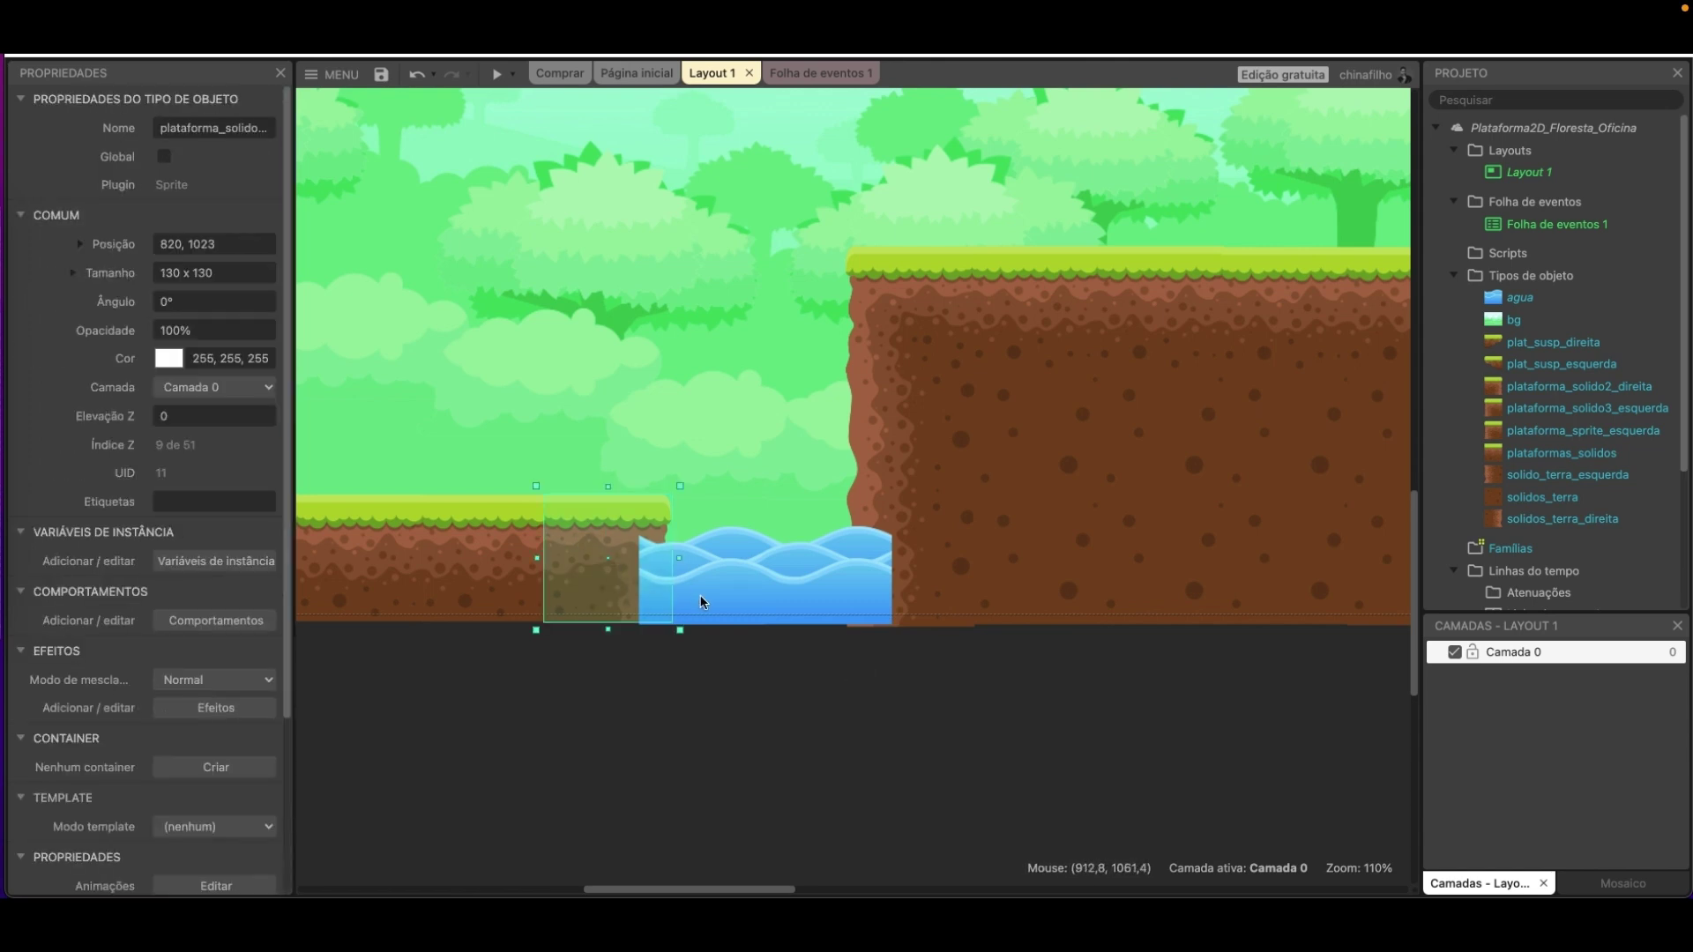
right_click(608, 606)
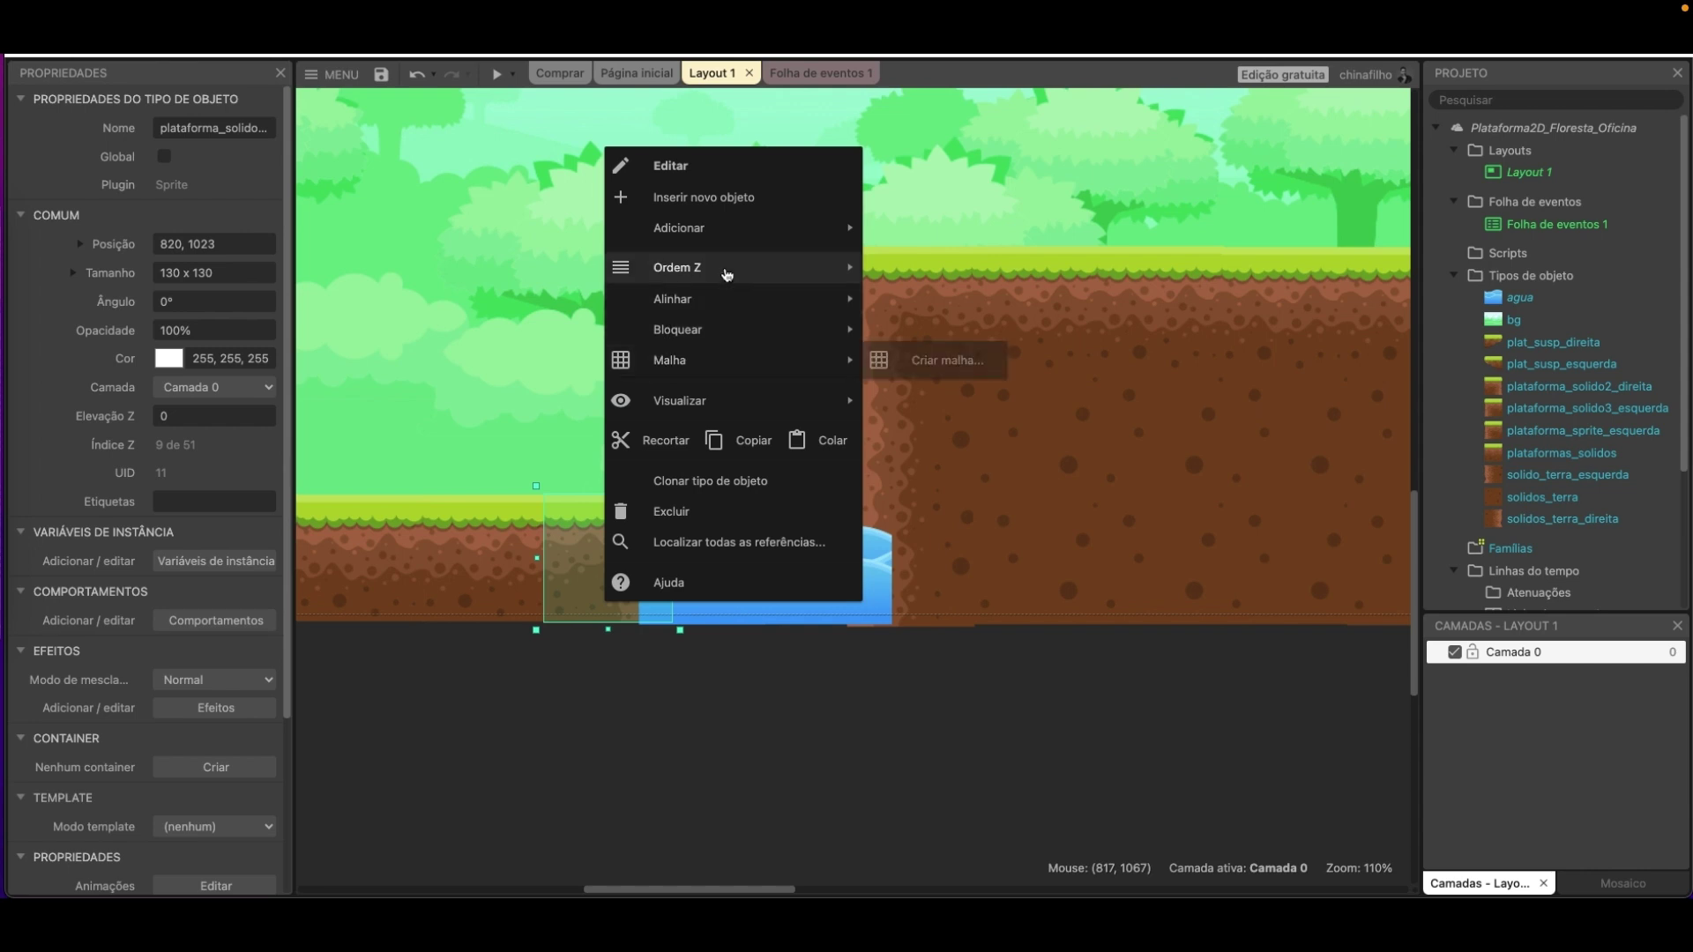
mouse_move(727, 274)
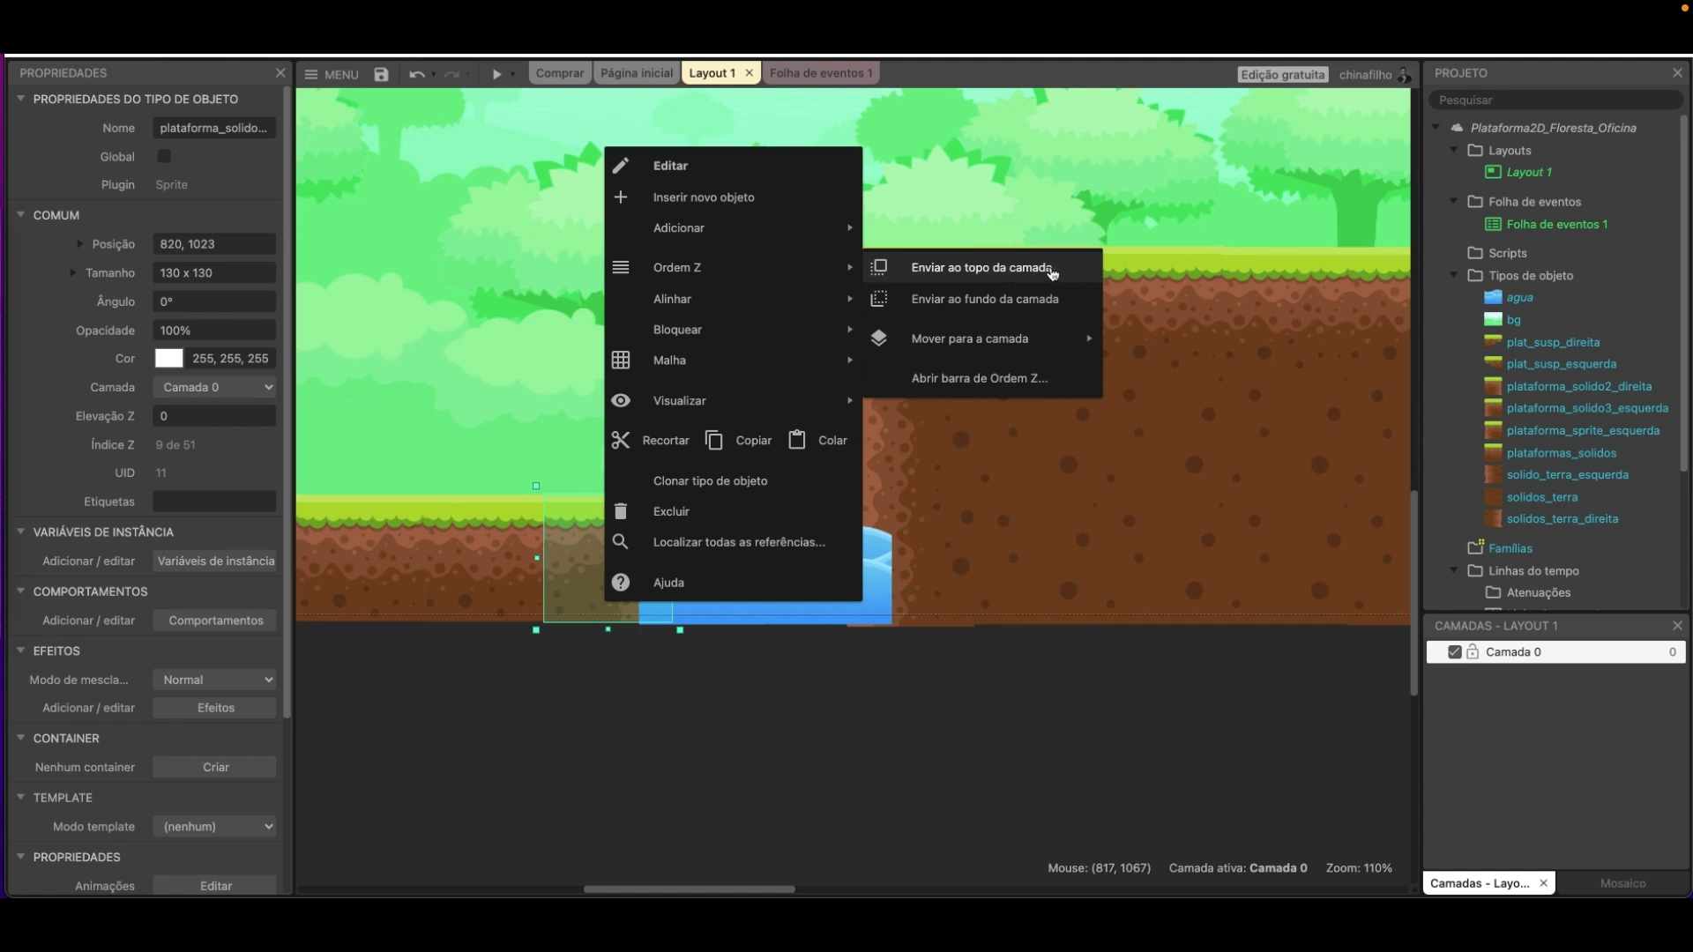
left_click(982, 267)
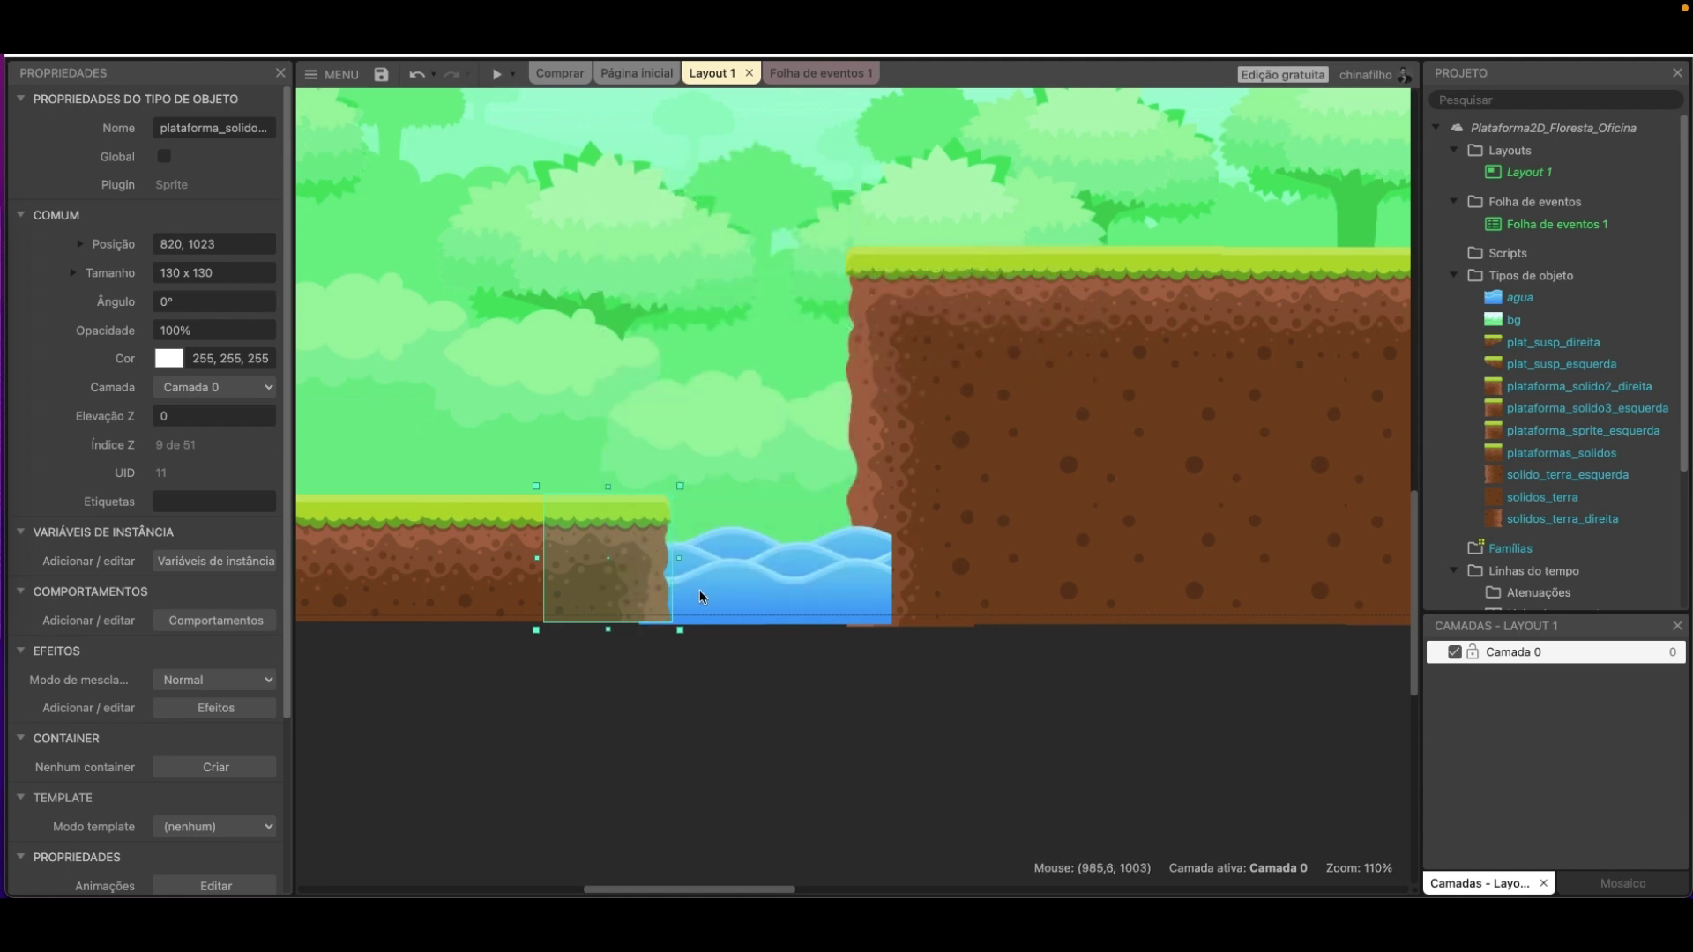
Bring the lowest solido_terra_esquerda block of the tall block to the top of its layer, covering the overlapping agua tile.
left_click(911, 567)
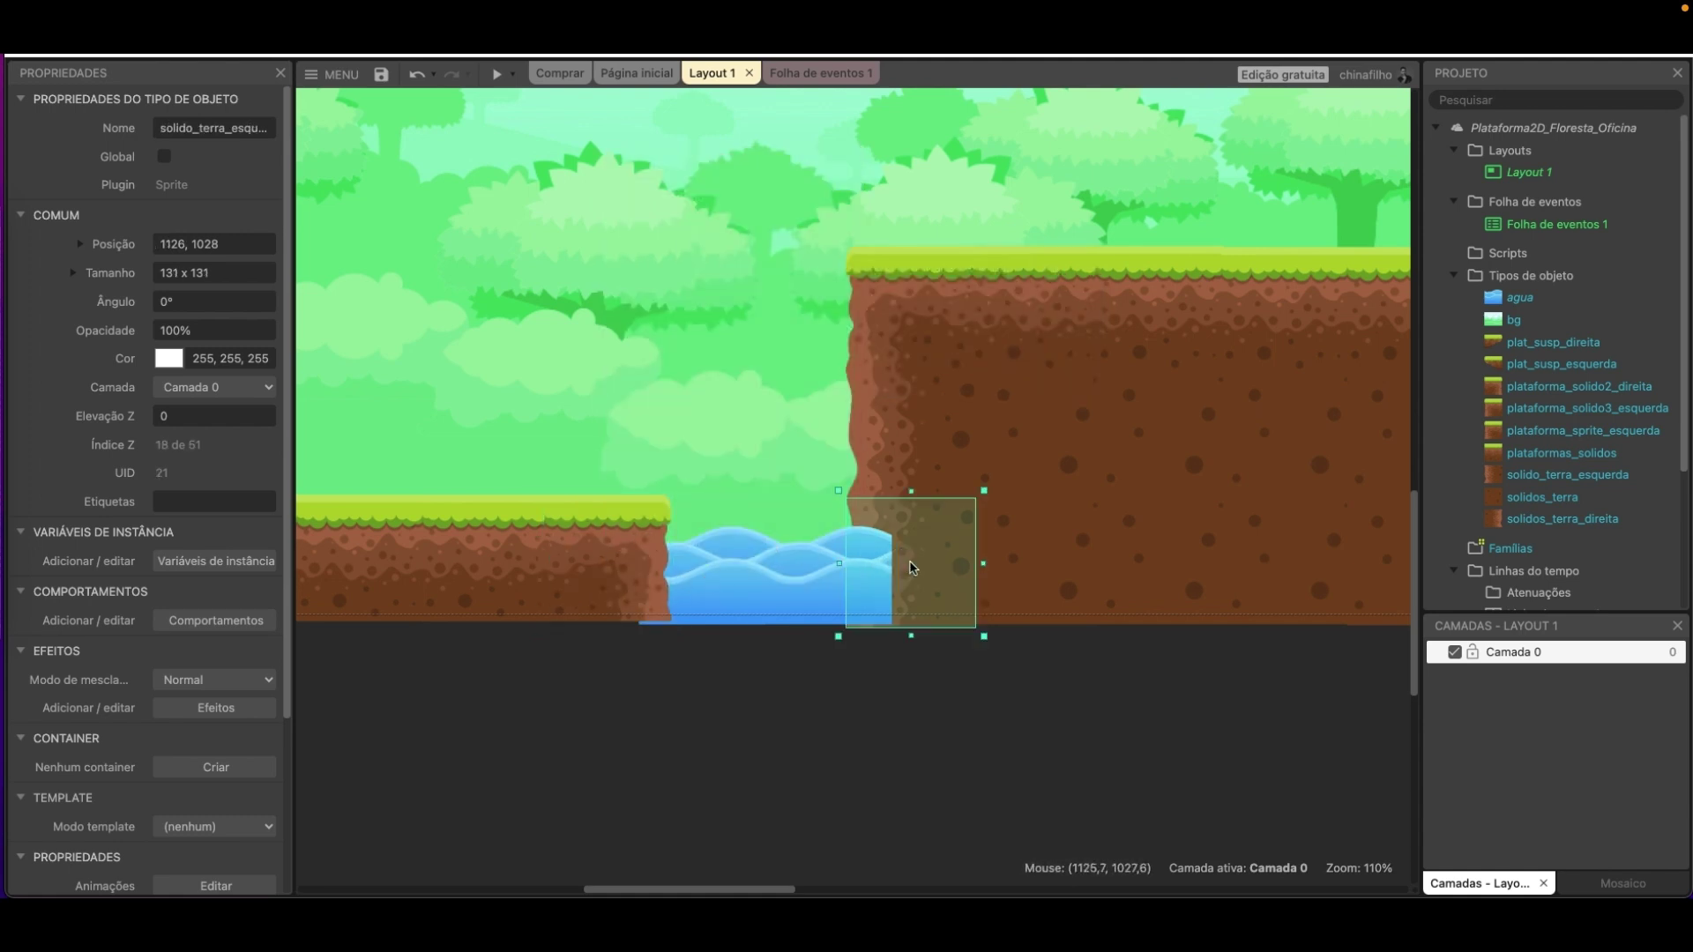
right_click(912, 567)
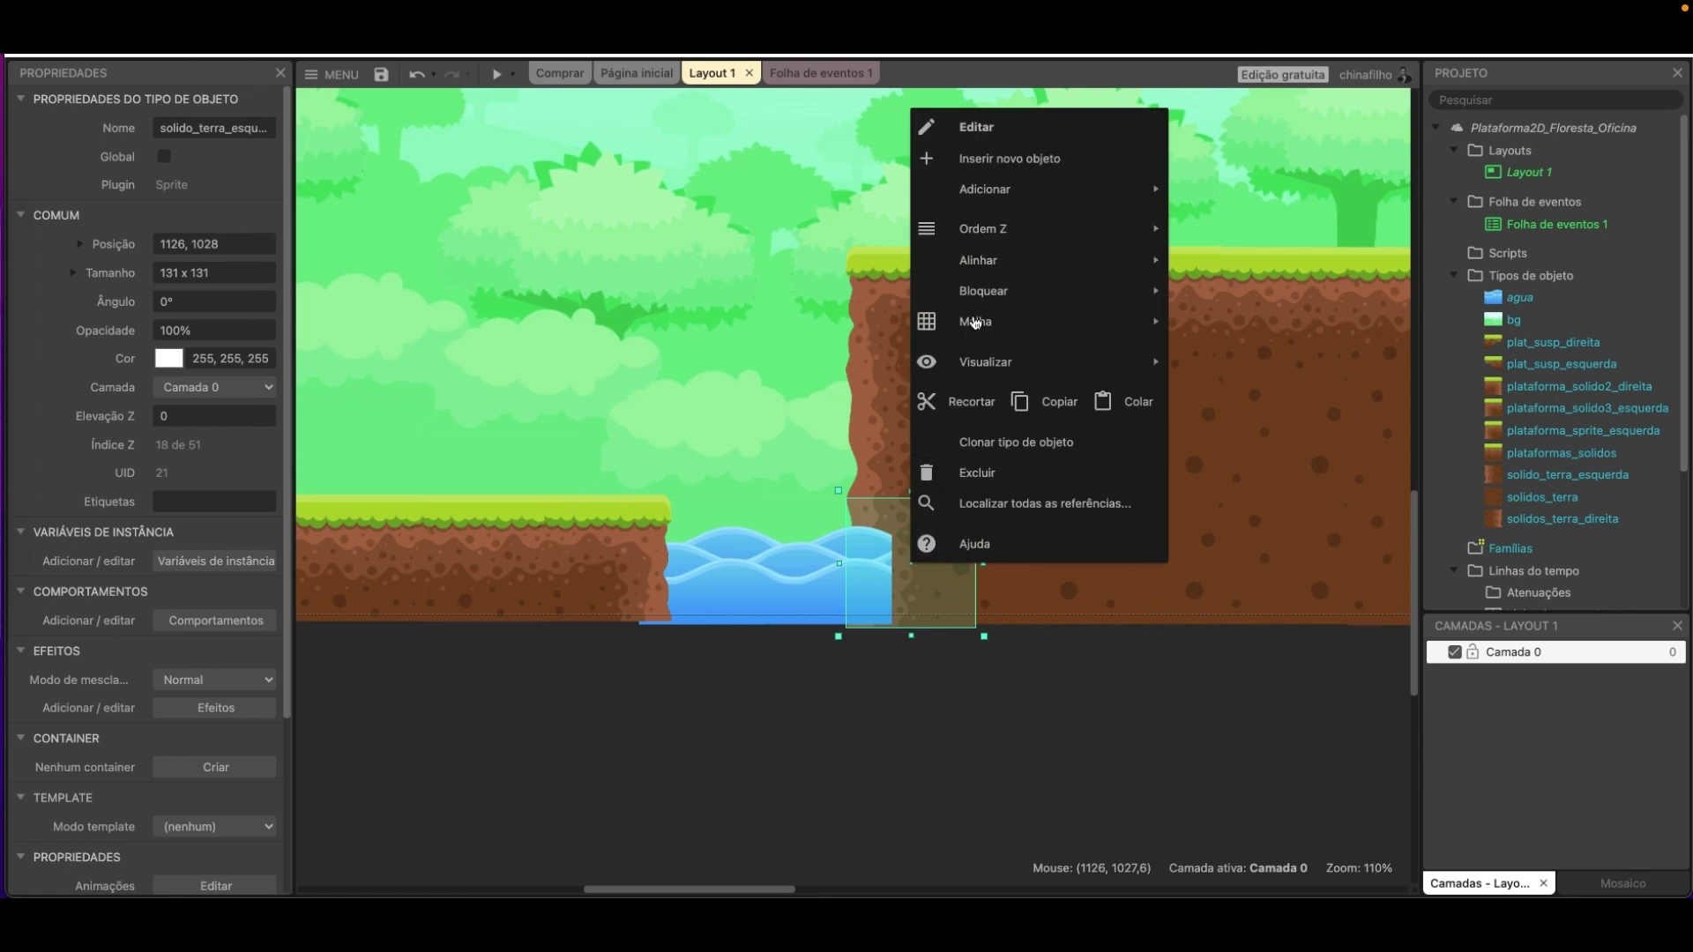
mouse_move(1041, 229)
left_click(1285, 231)
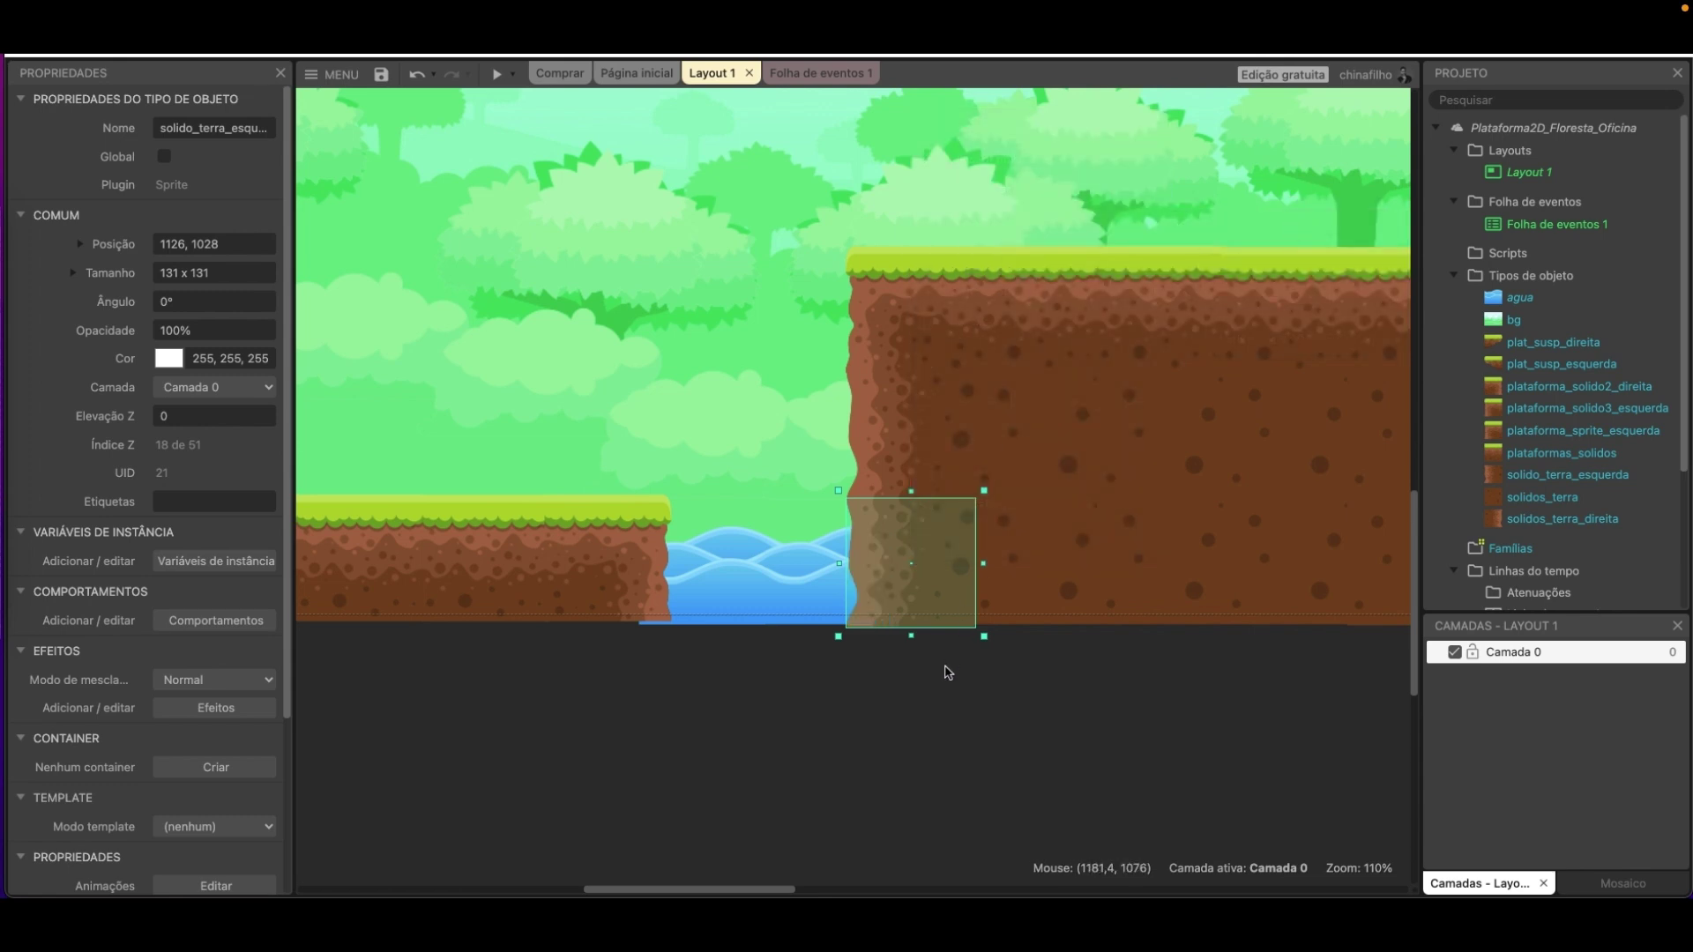
left_click(935, 728)
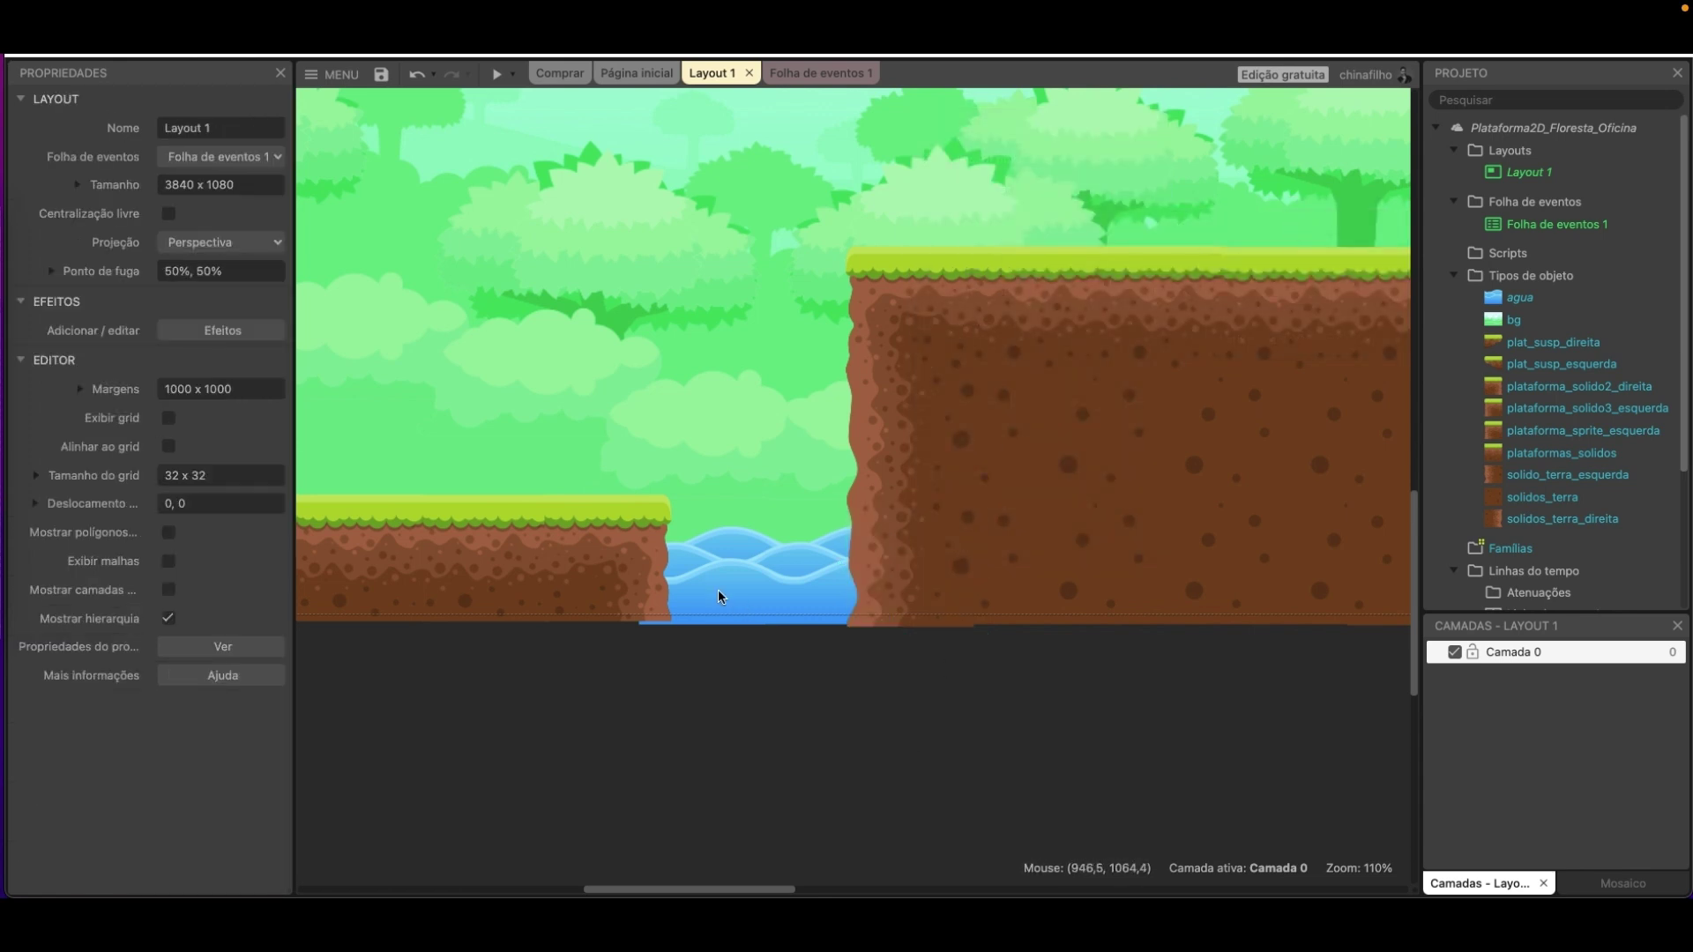
Dismiss the project-saving message and examine the start of the layout and the slide about sprites and behaviors.
left_click(776, 591)
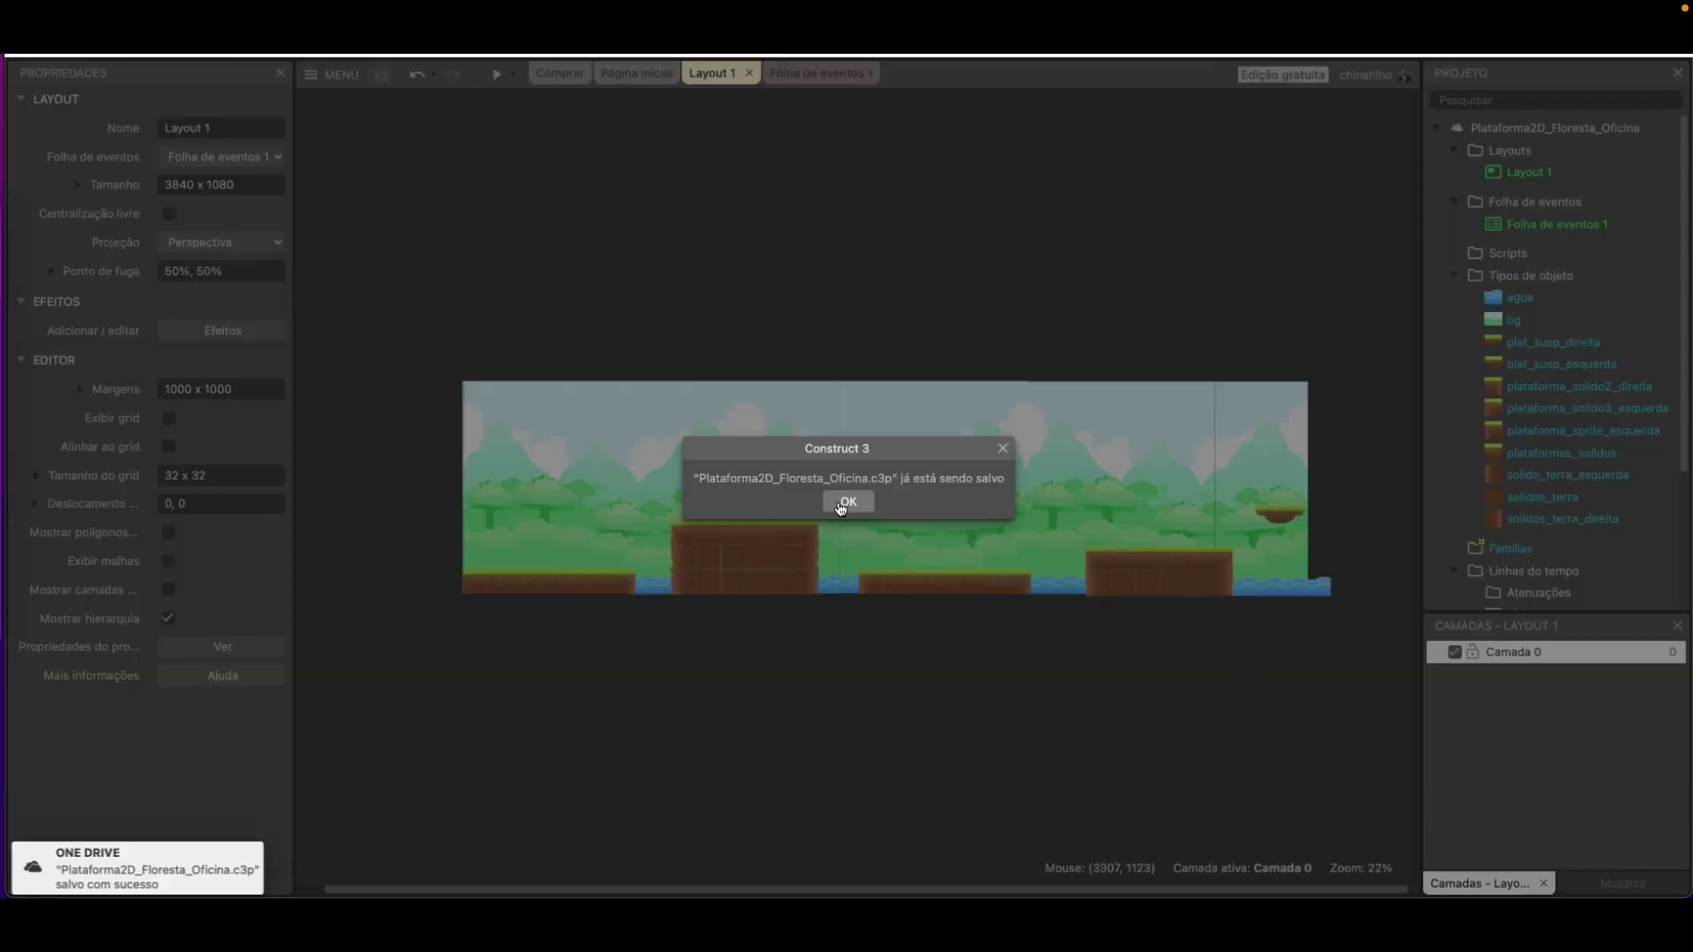
left_click(842, 505)
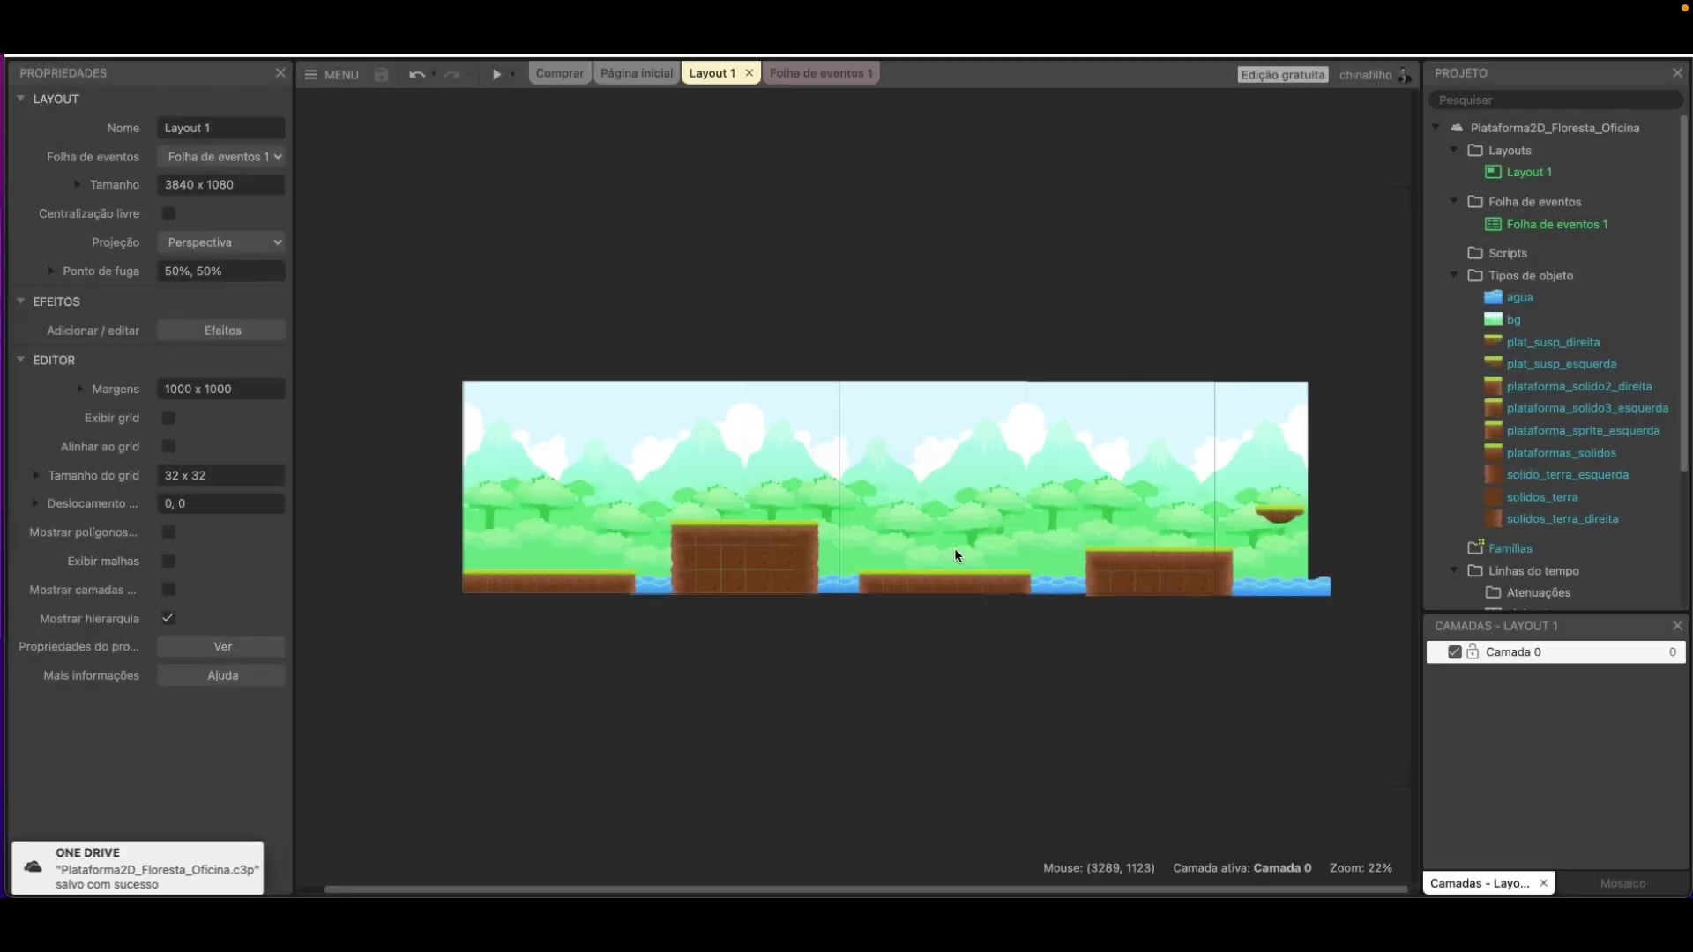
scroll(955, 547, "up", 1)
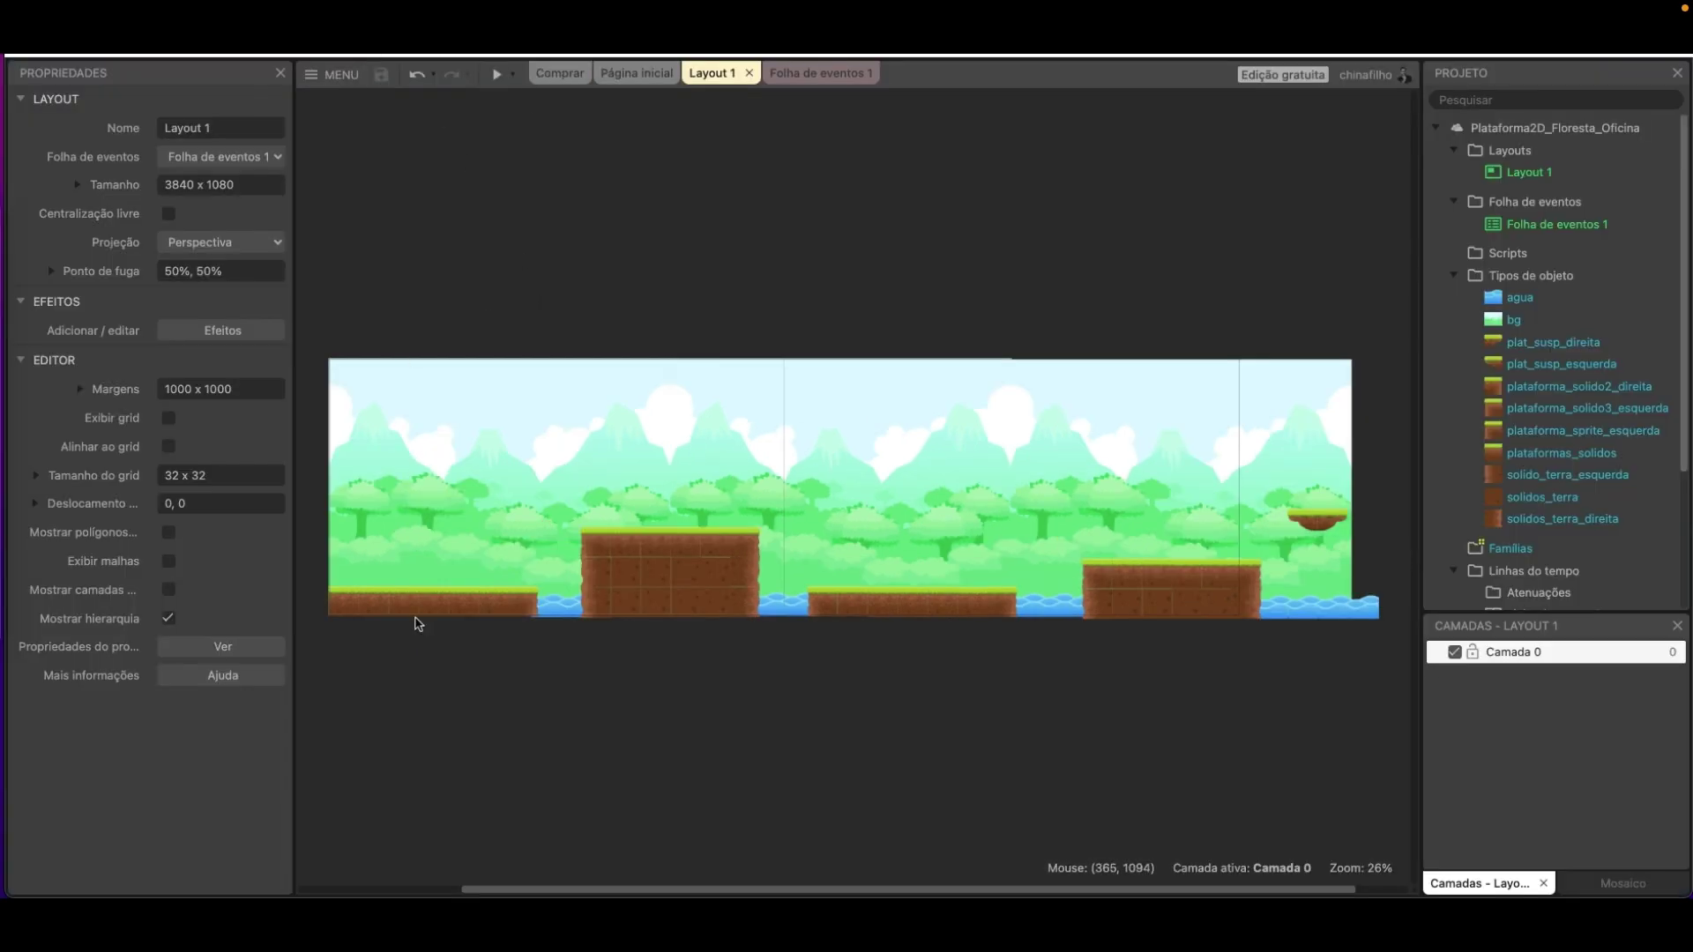
scroll(418, 625, "up", 5)
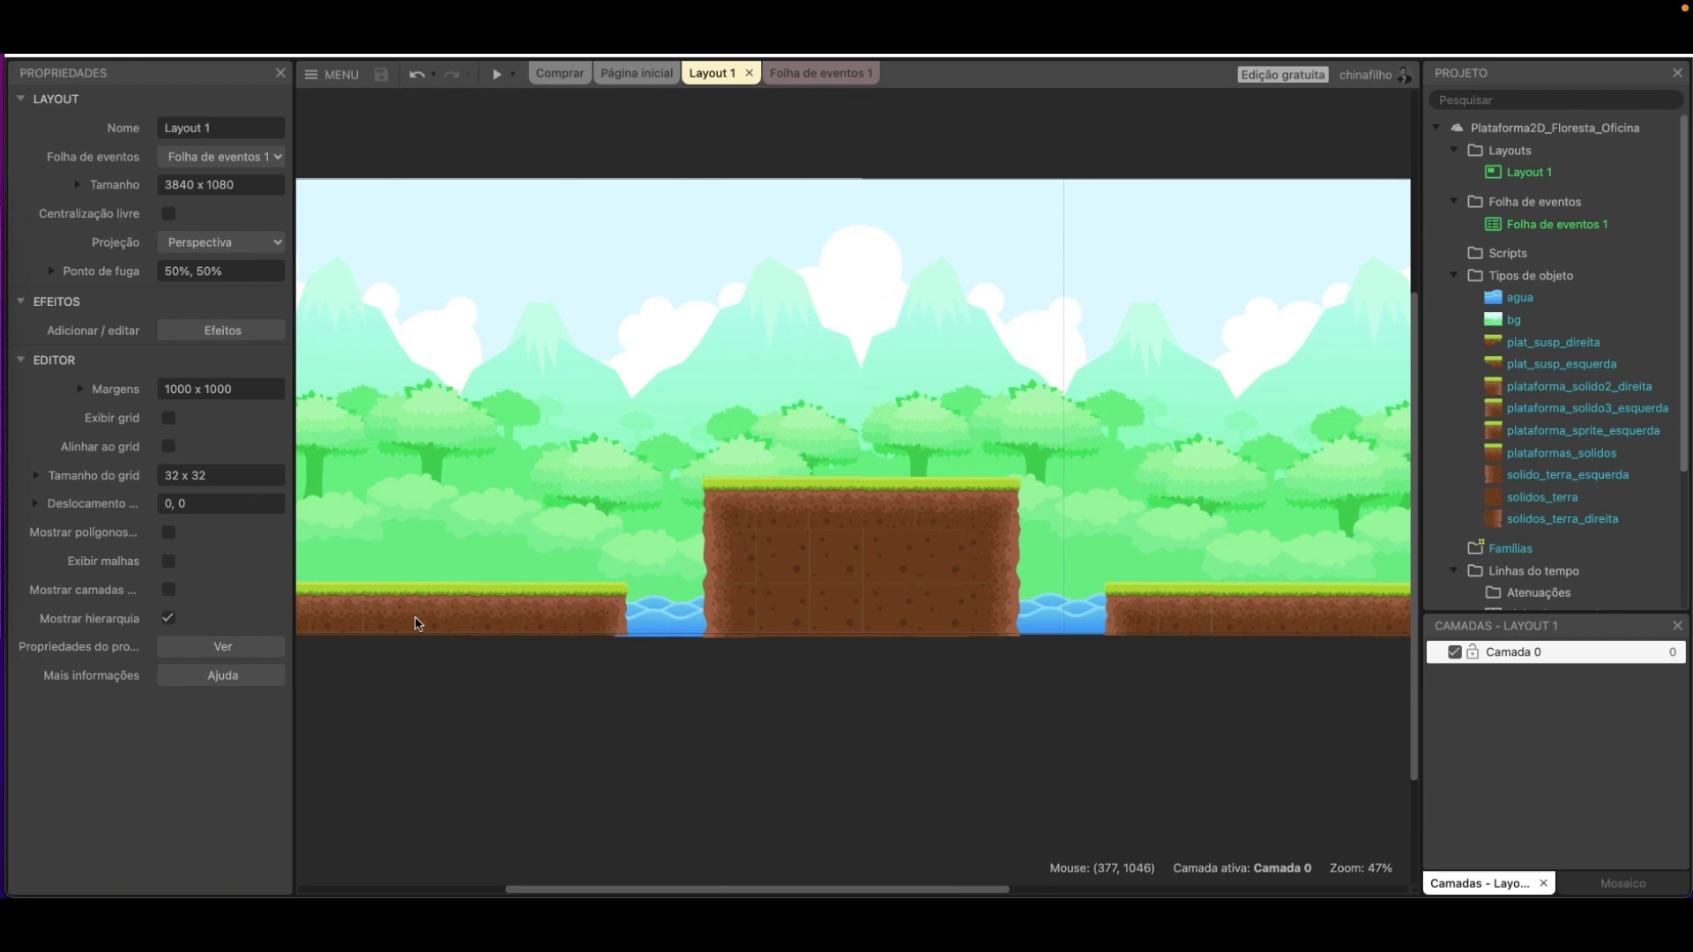
scroll(416, 619, "left", 5)
scroll(458, 538, "up", 2)
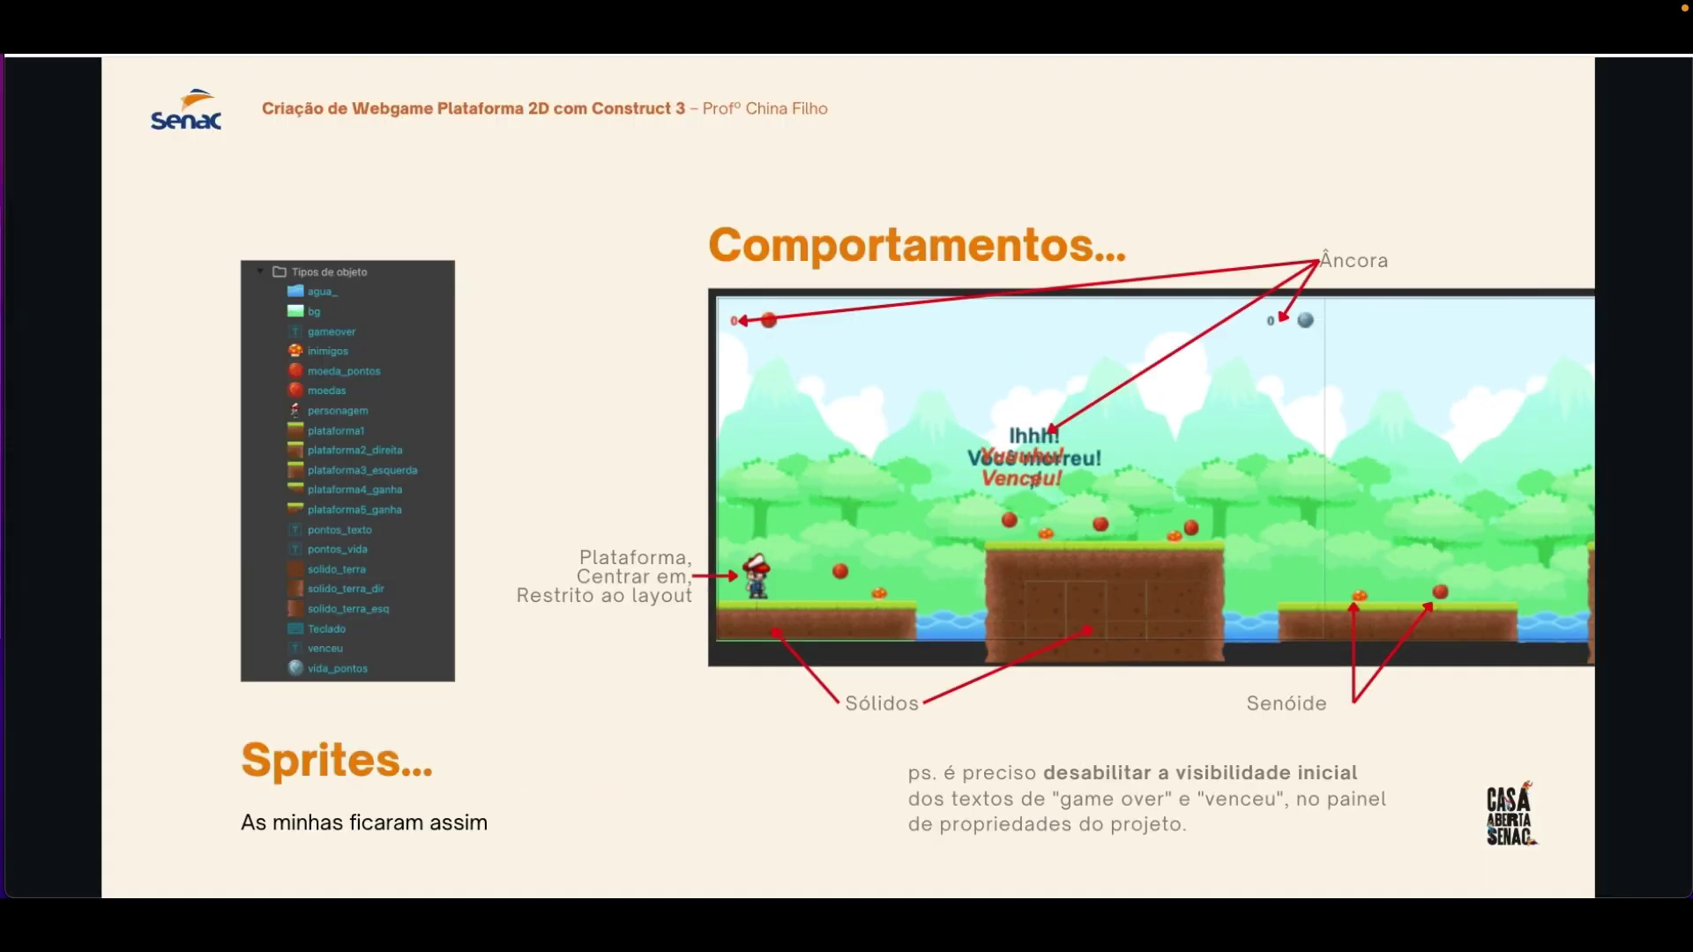
key("Right")
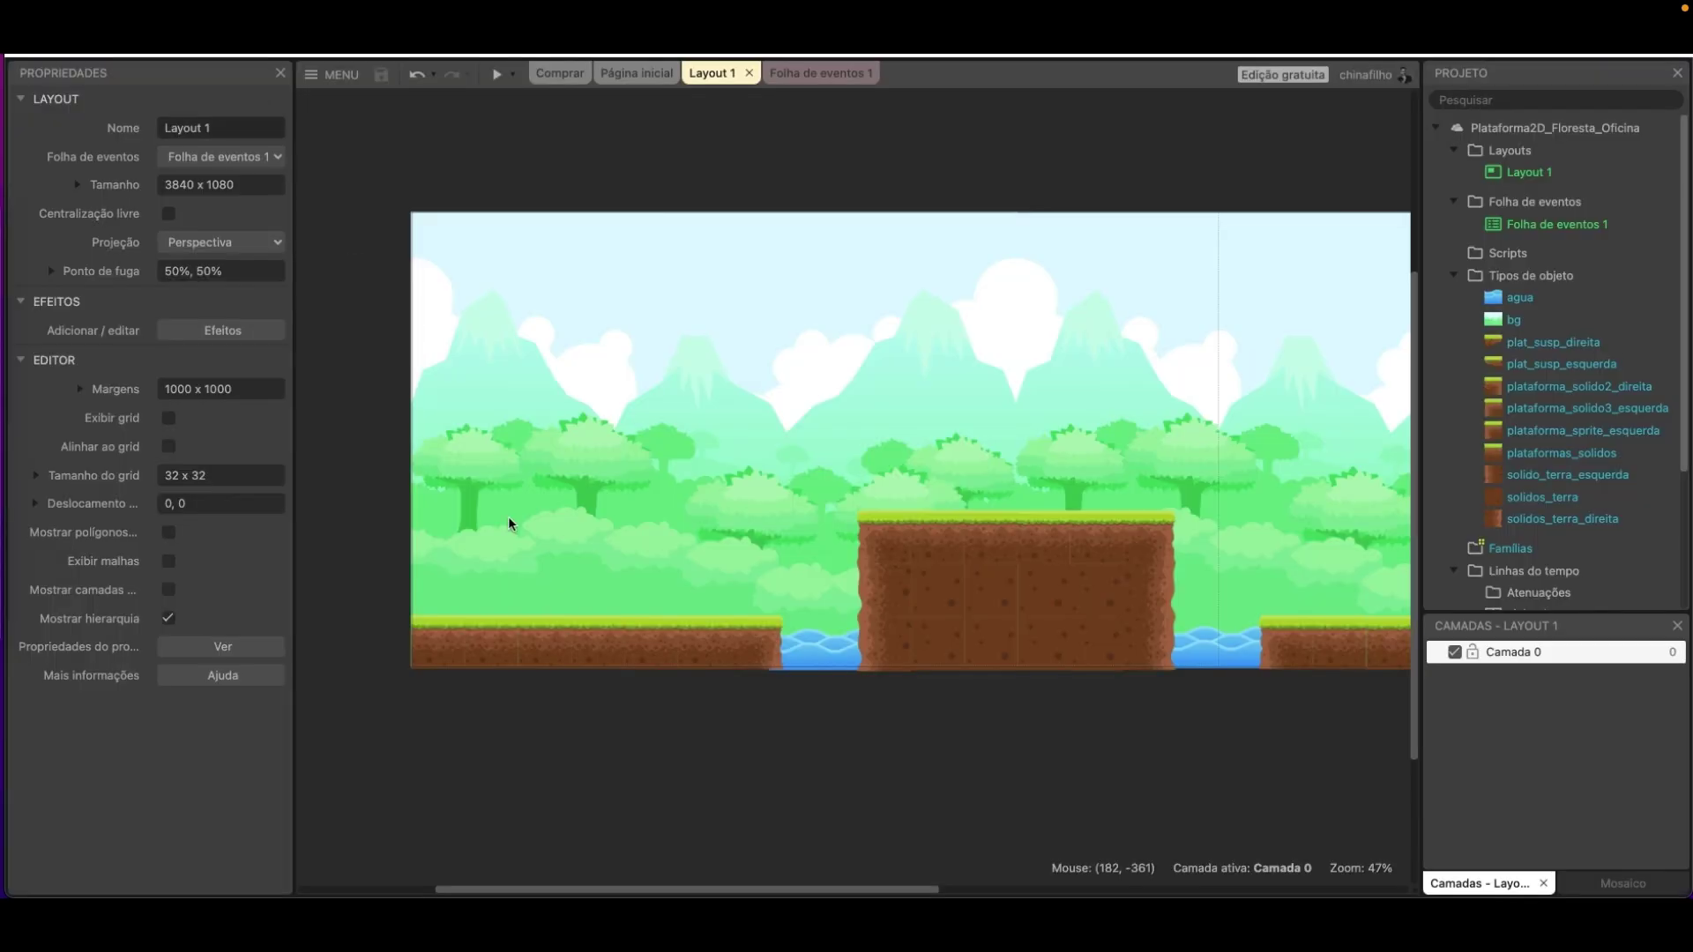
Insert a new Sprite object named personagem just above the first ground block at the start of the layout.
right_click(504, 563)
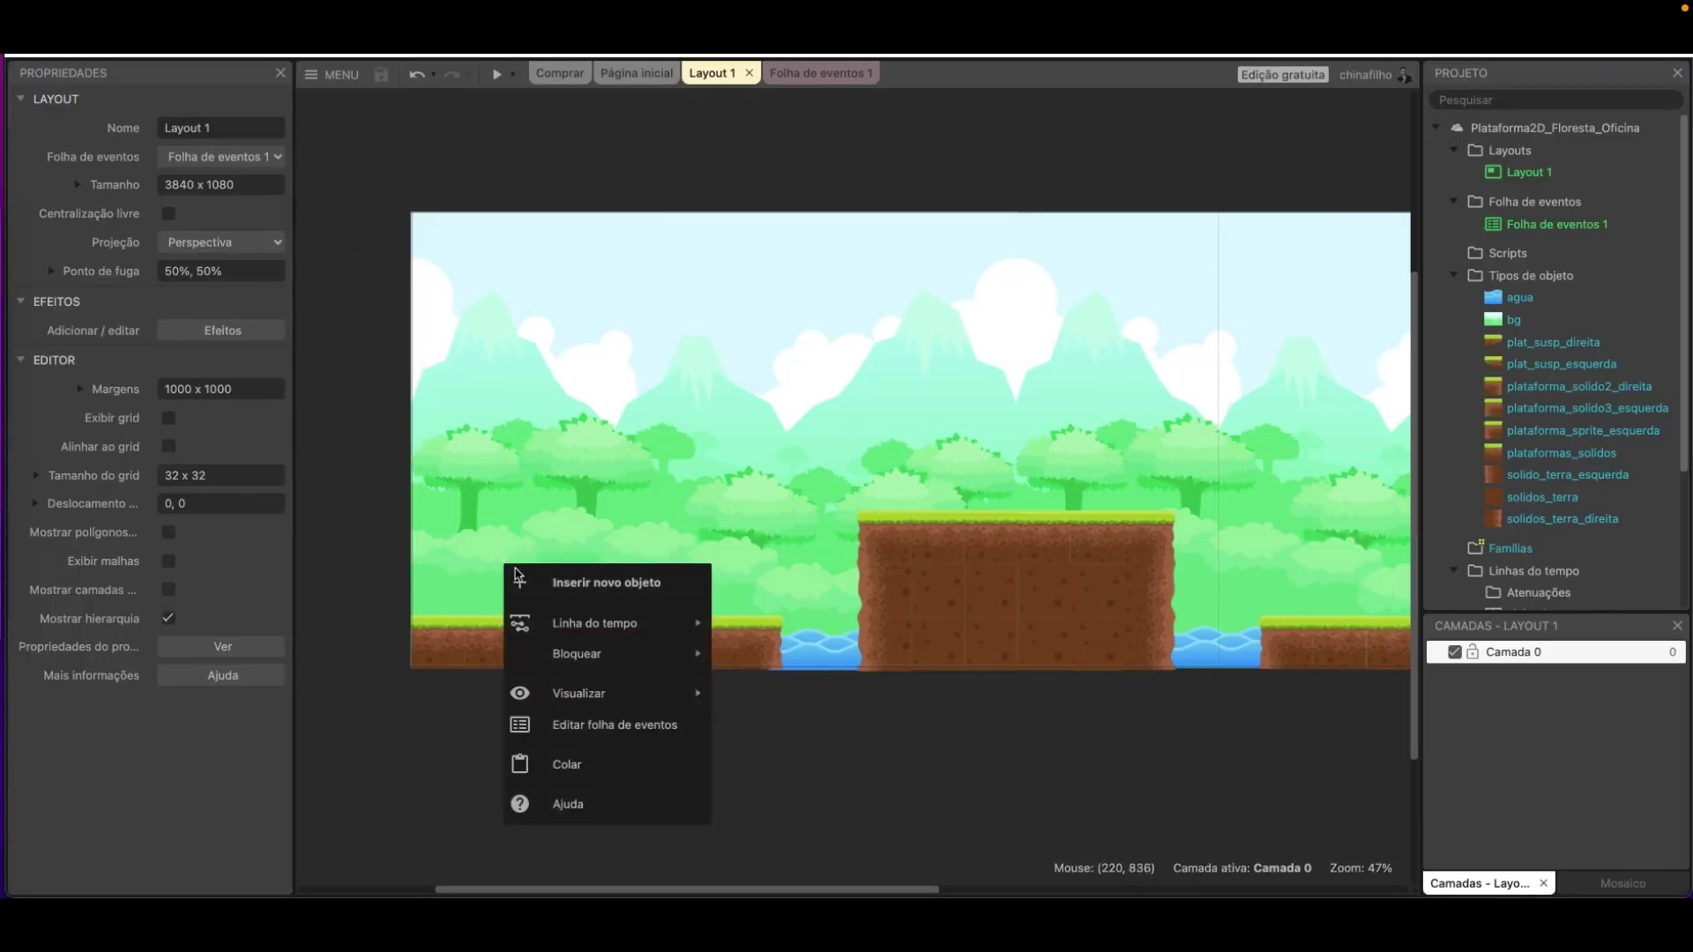
left_click(618, 582)
type("sprit")
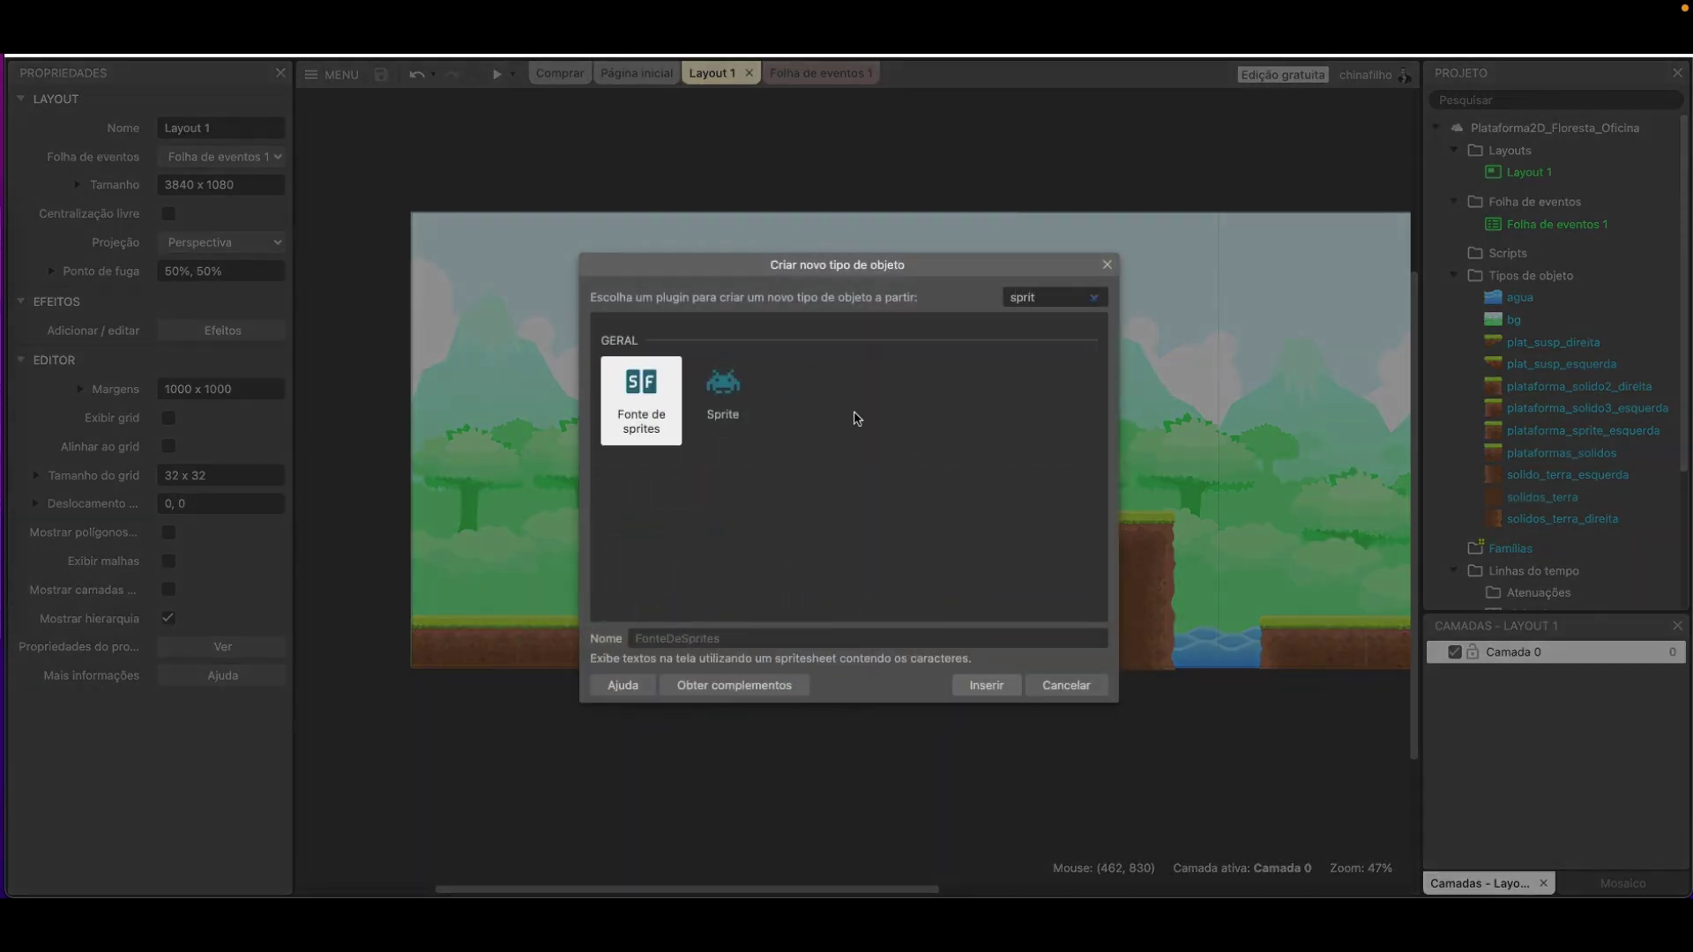
left_click(745, 407)
left_click(672, 641)
type("personagem")
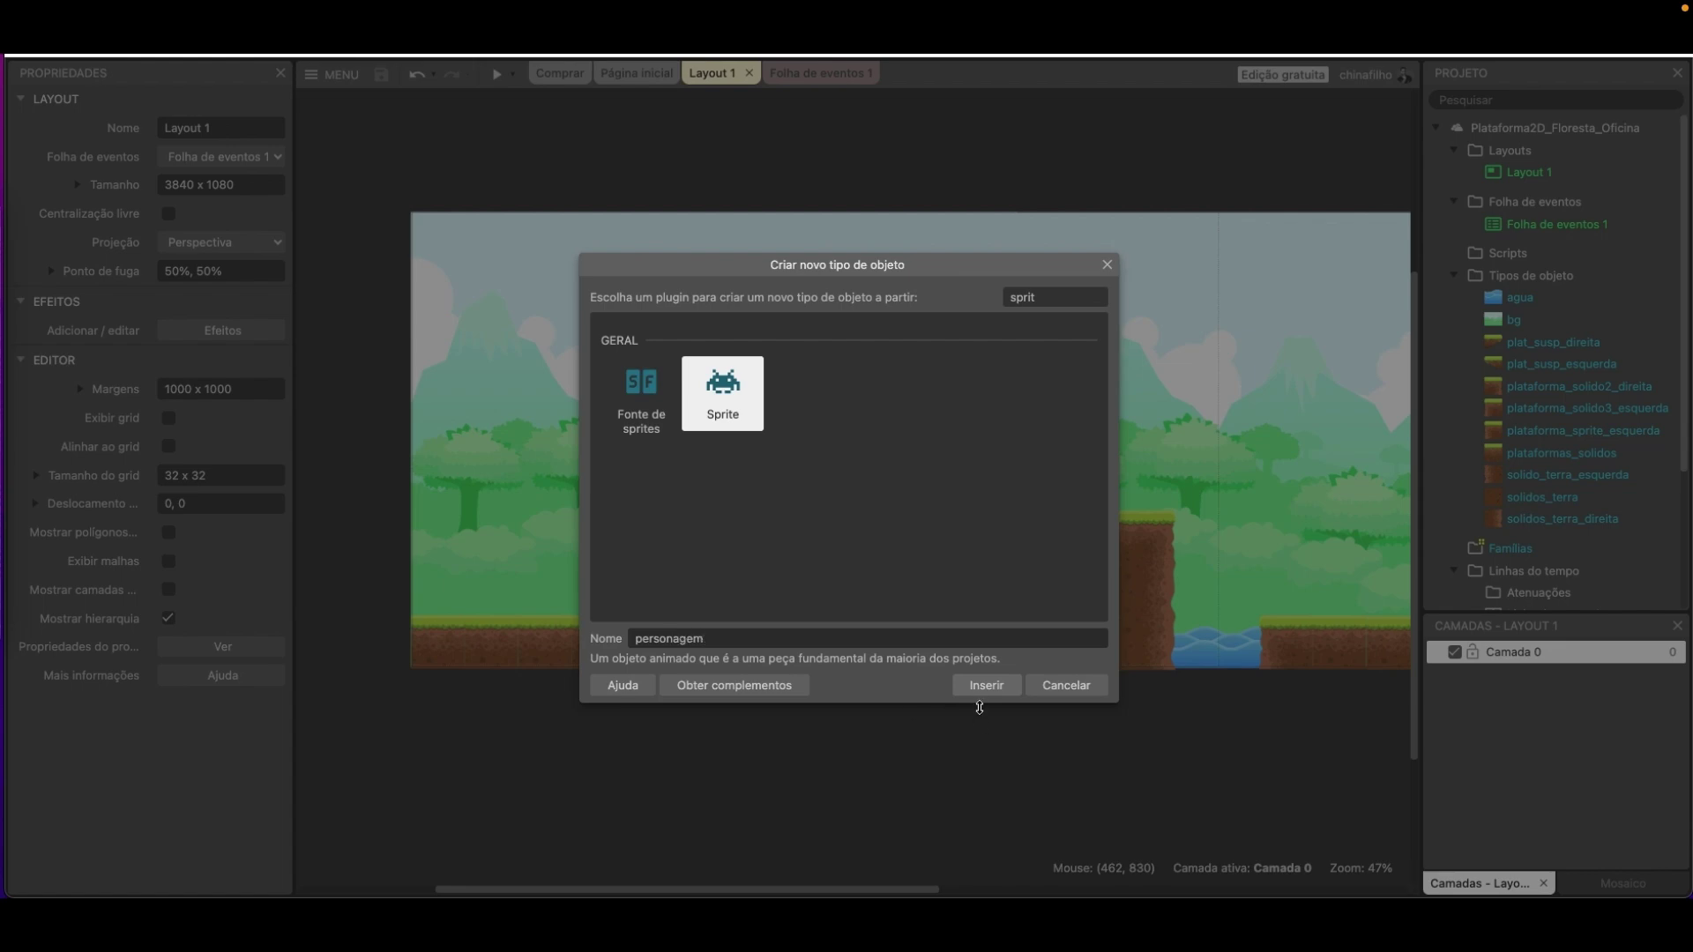
left_click(983, 687)
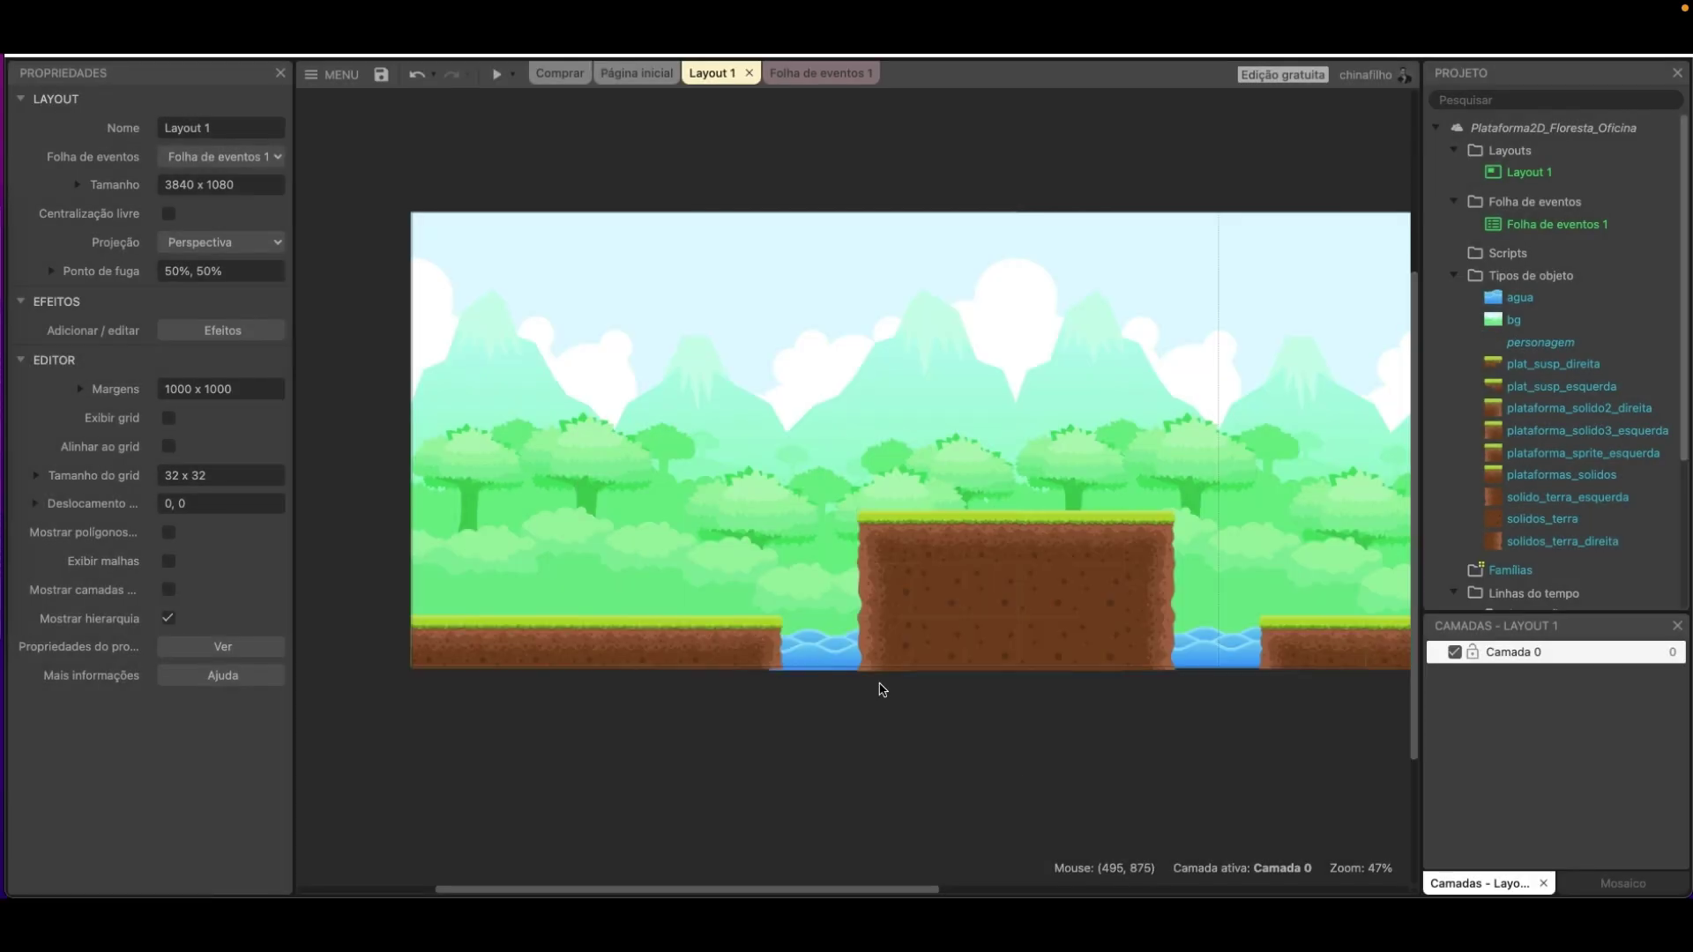
left_click(479, 593)
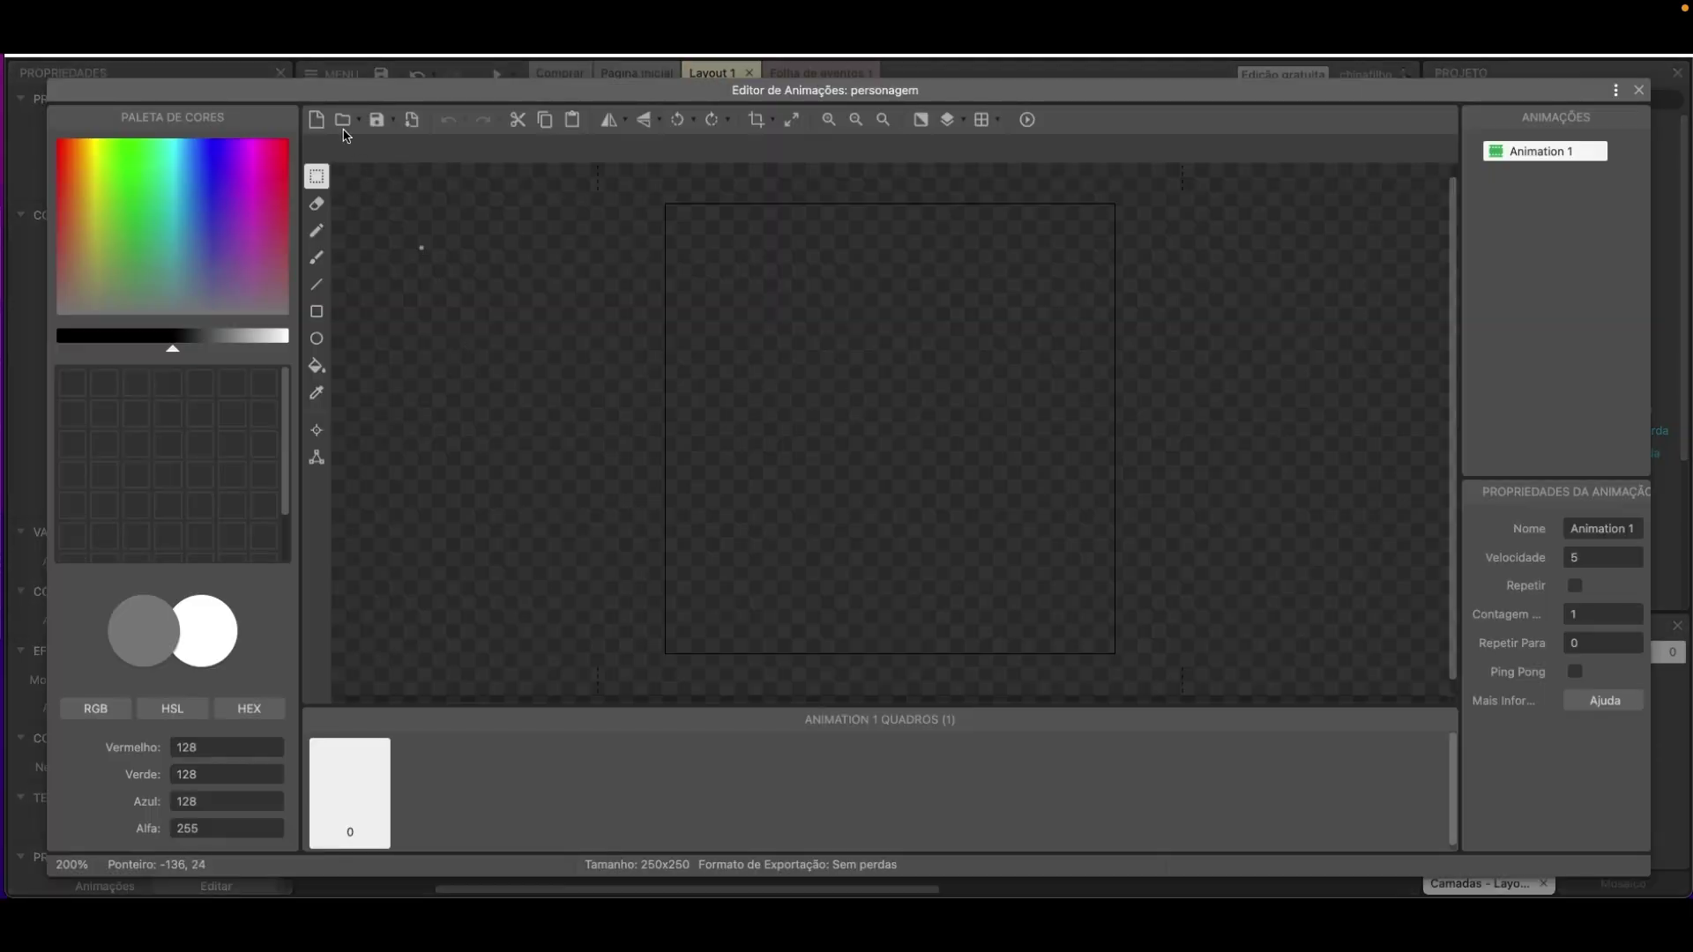
Start loading an image into the personagem animation and browse to the Personagem folder inside Assets.
left_click(345, 124)
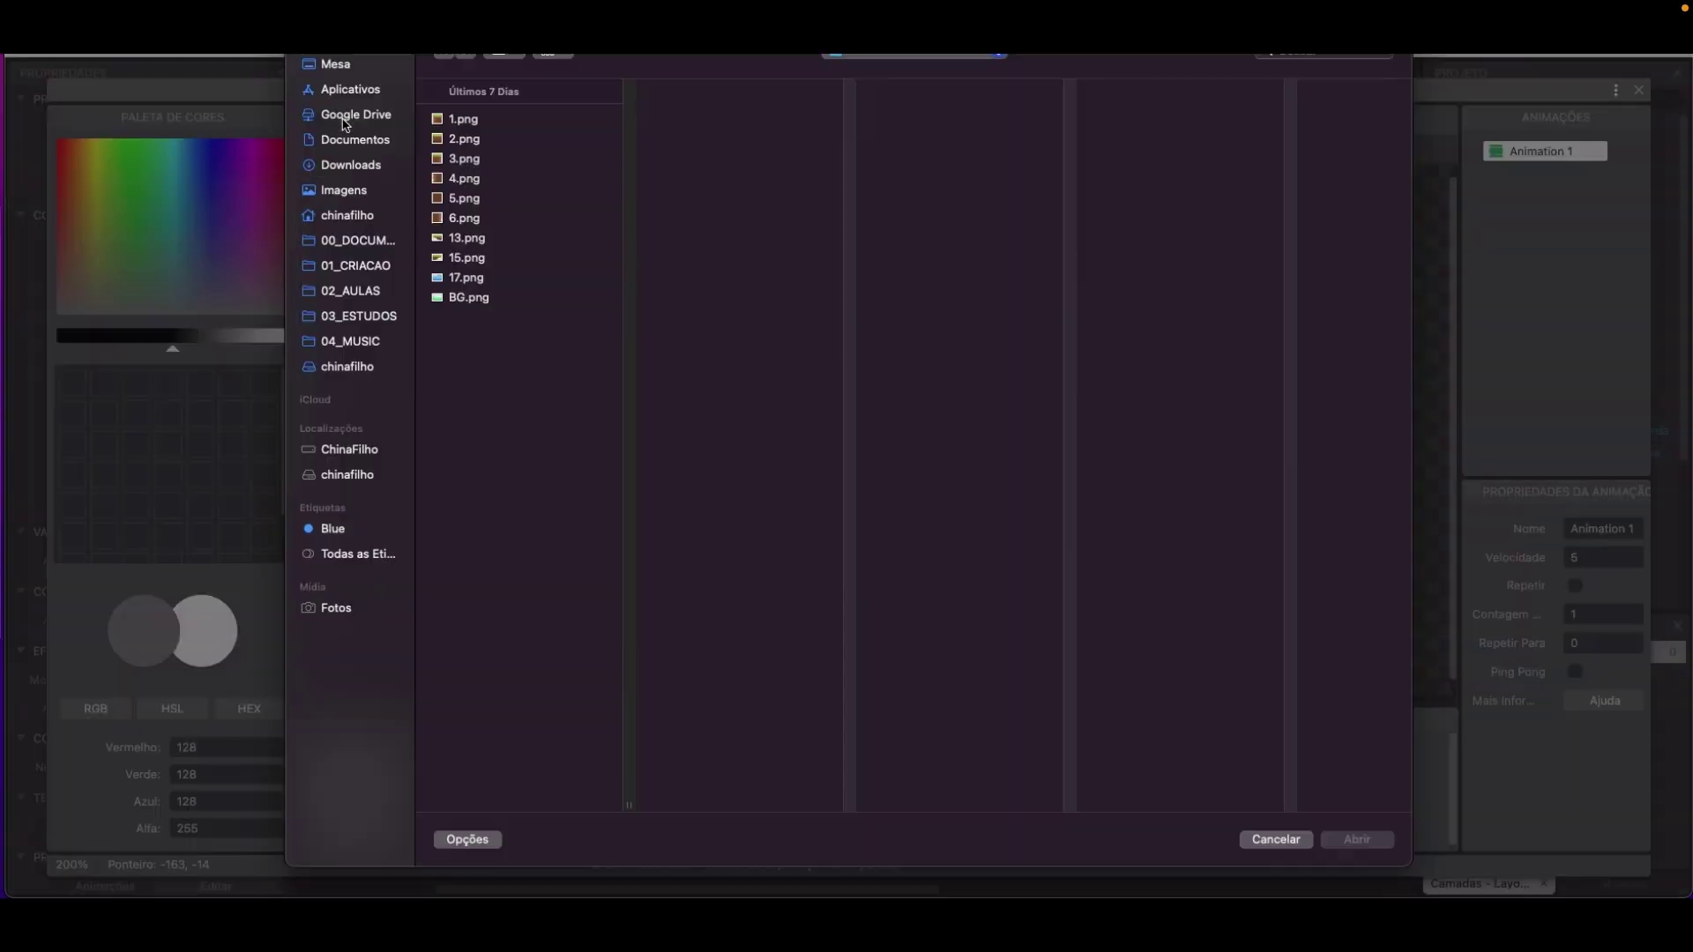
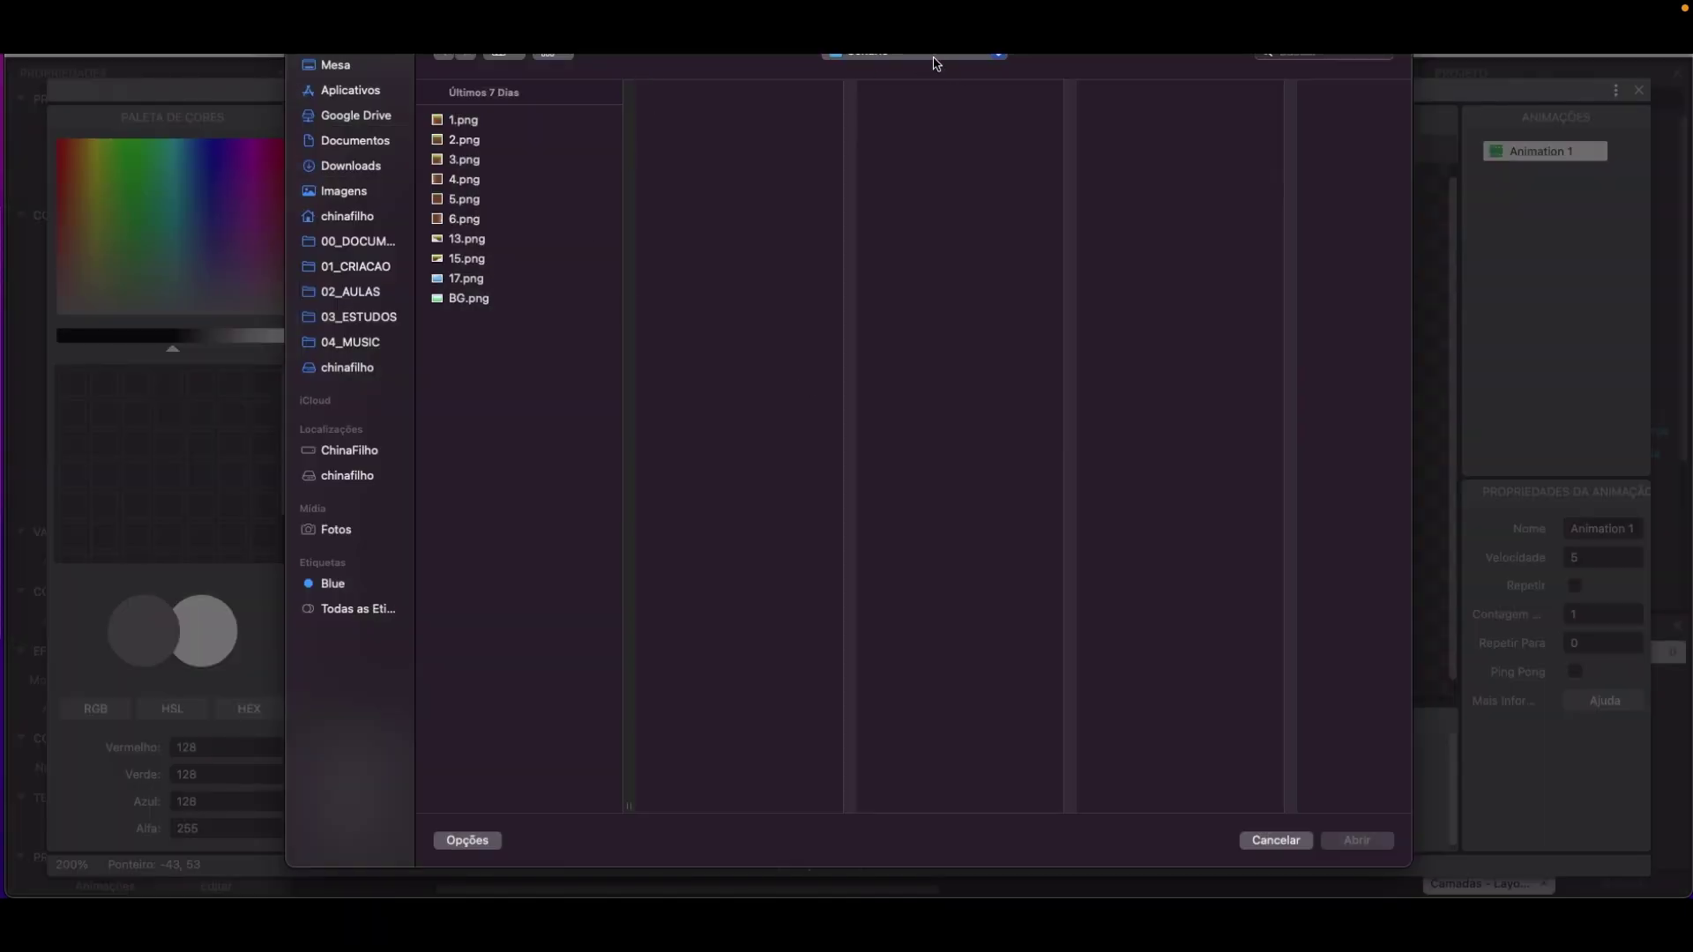
left_click(936, 63)
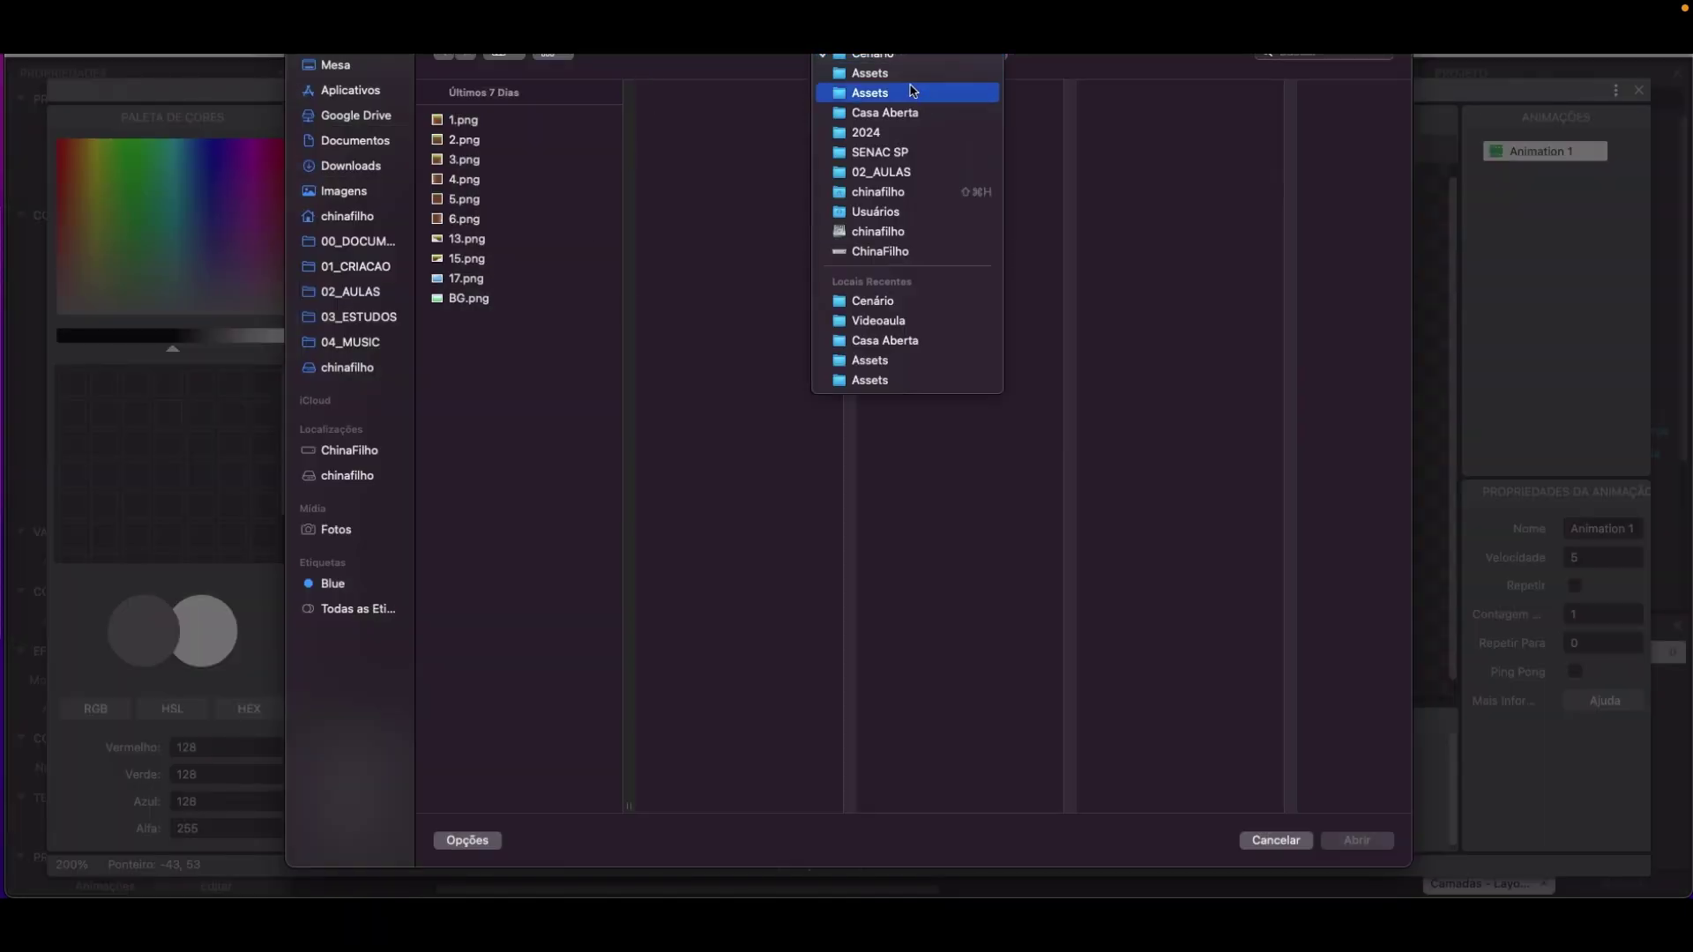
left_click(903, 76)
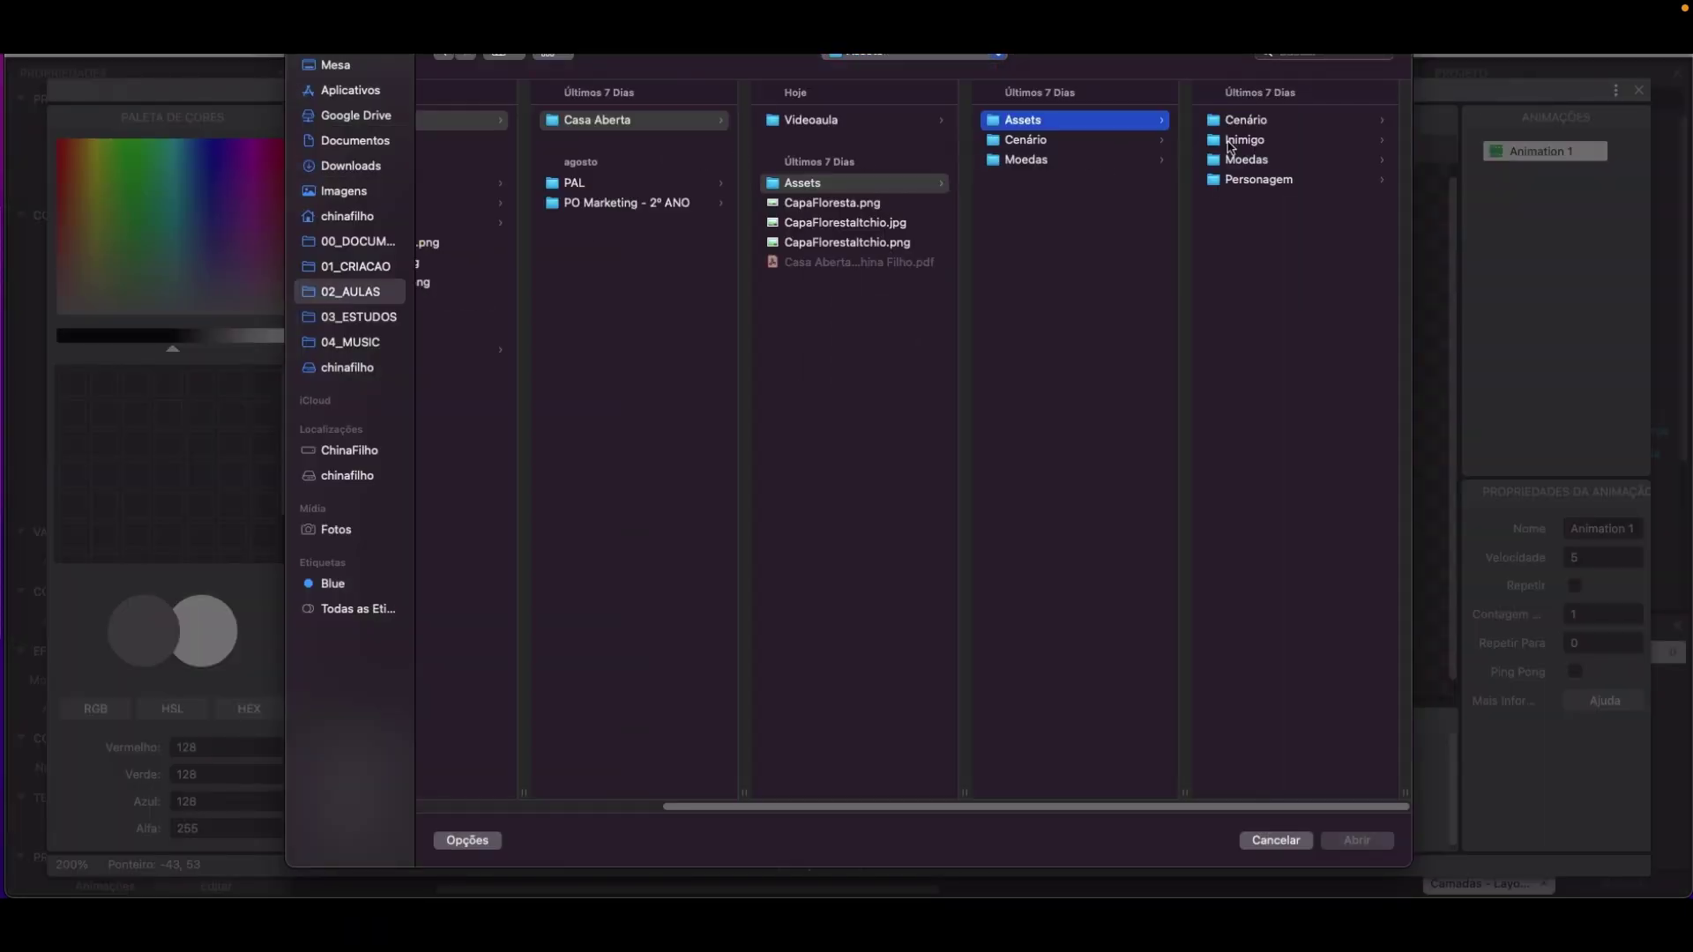
left_click(1270, 178)
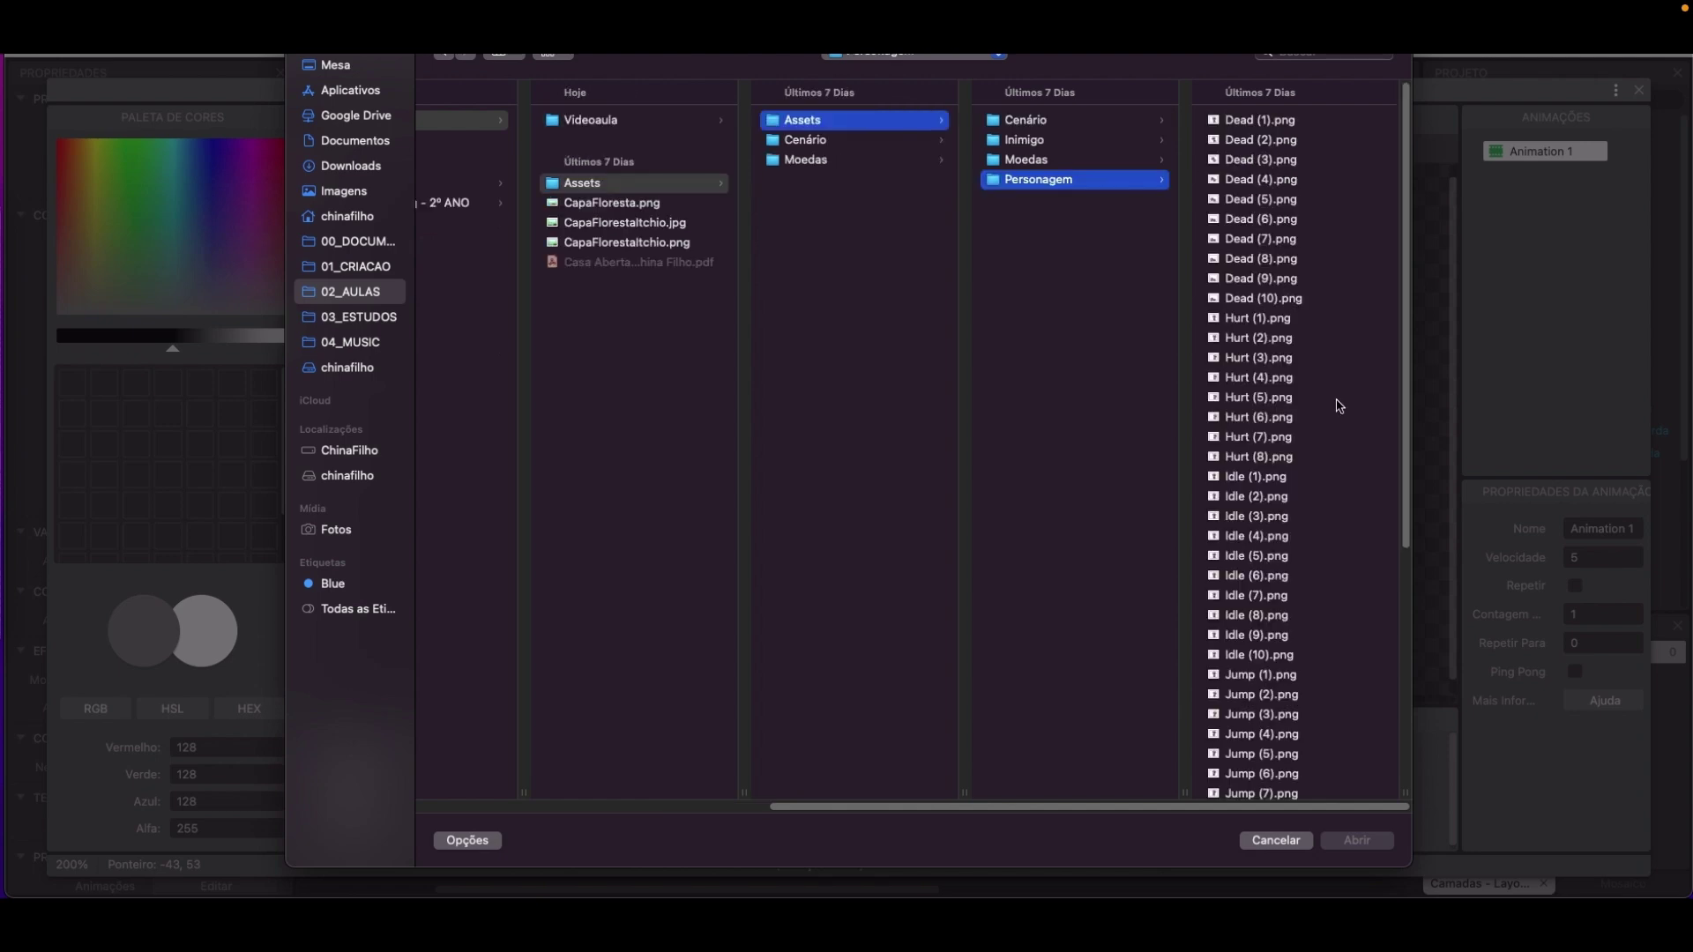
Look through the character's Dead and Hurt frames one by one, from Dead (1).png to Idle (1).png.
left_click(1286, 128)
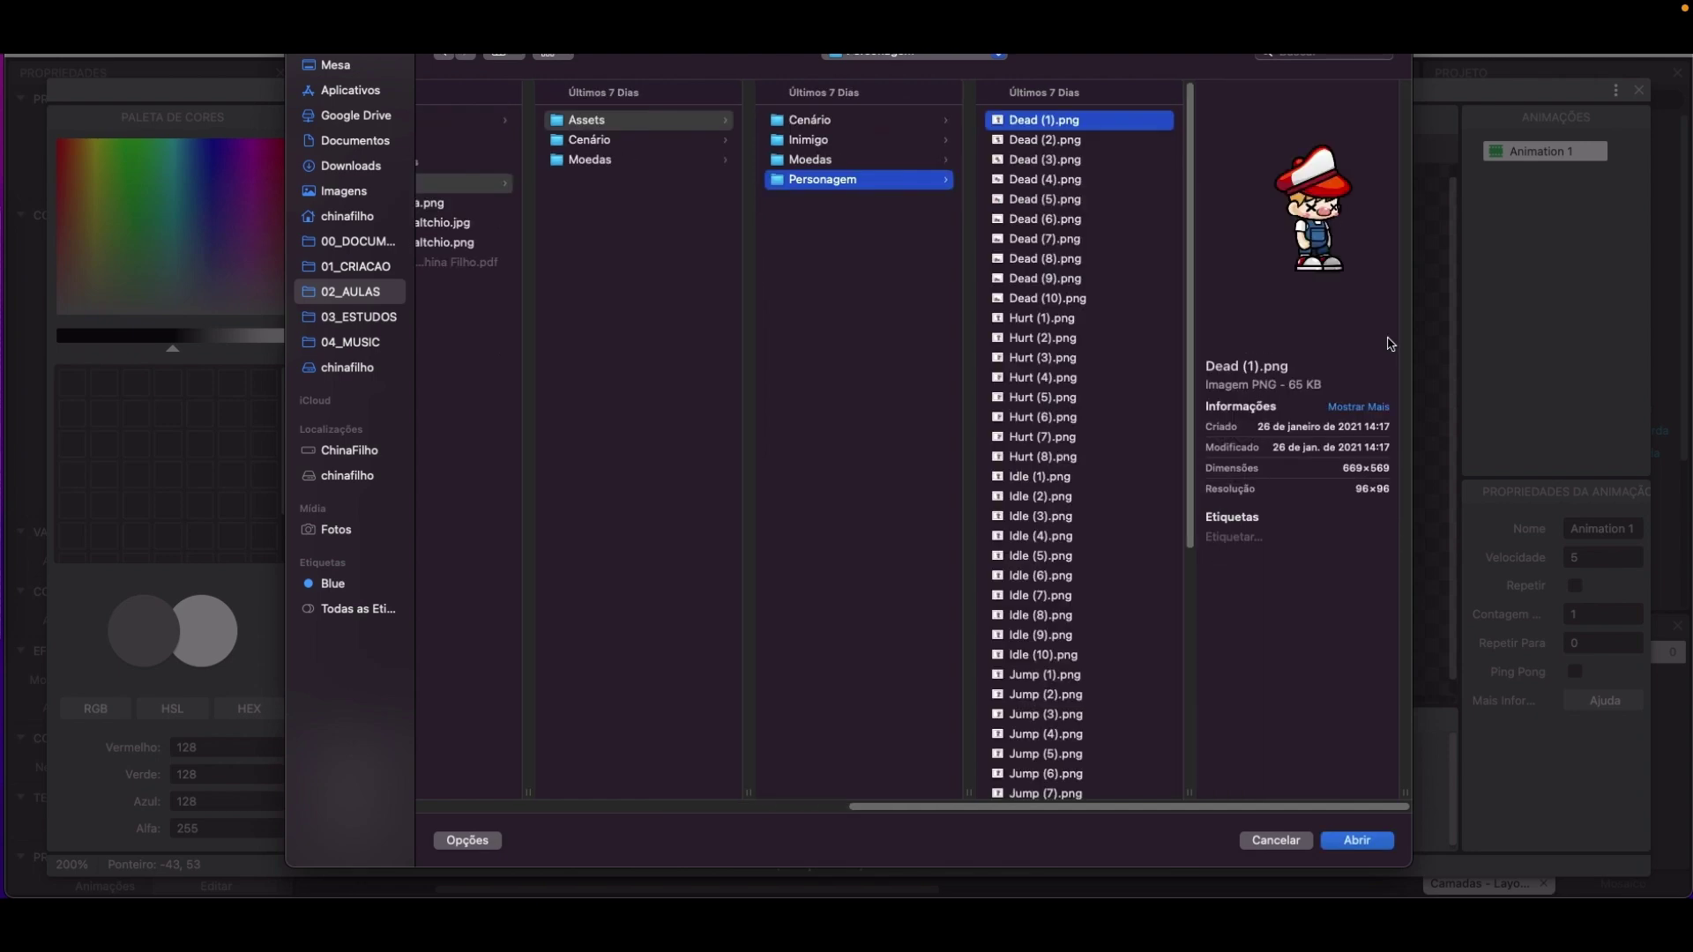
key("Down")
key("Down")
key("Down")
key("Down")
key("Down")
key("Down")
key("Down")
key("Down")
key("Down")
key("Down")
key("Down")
key("Down")
key("Down")
key("Down")
key("Down")
key("Down")
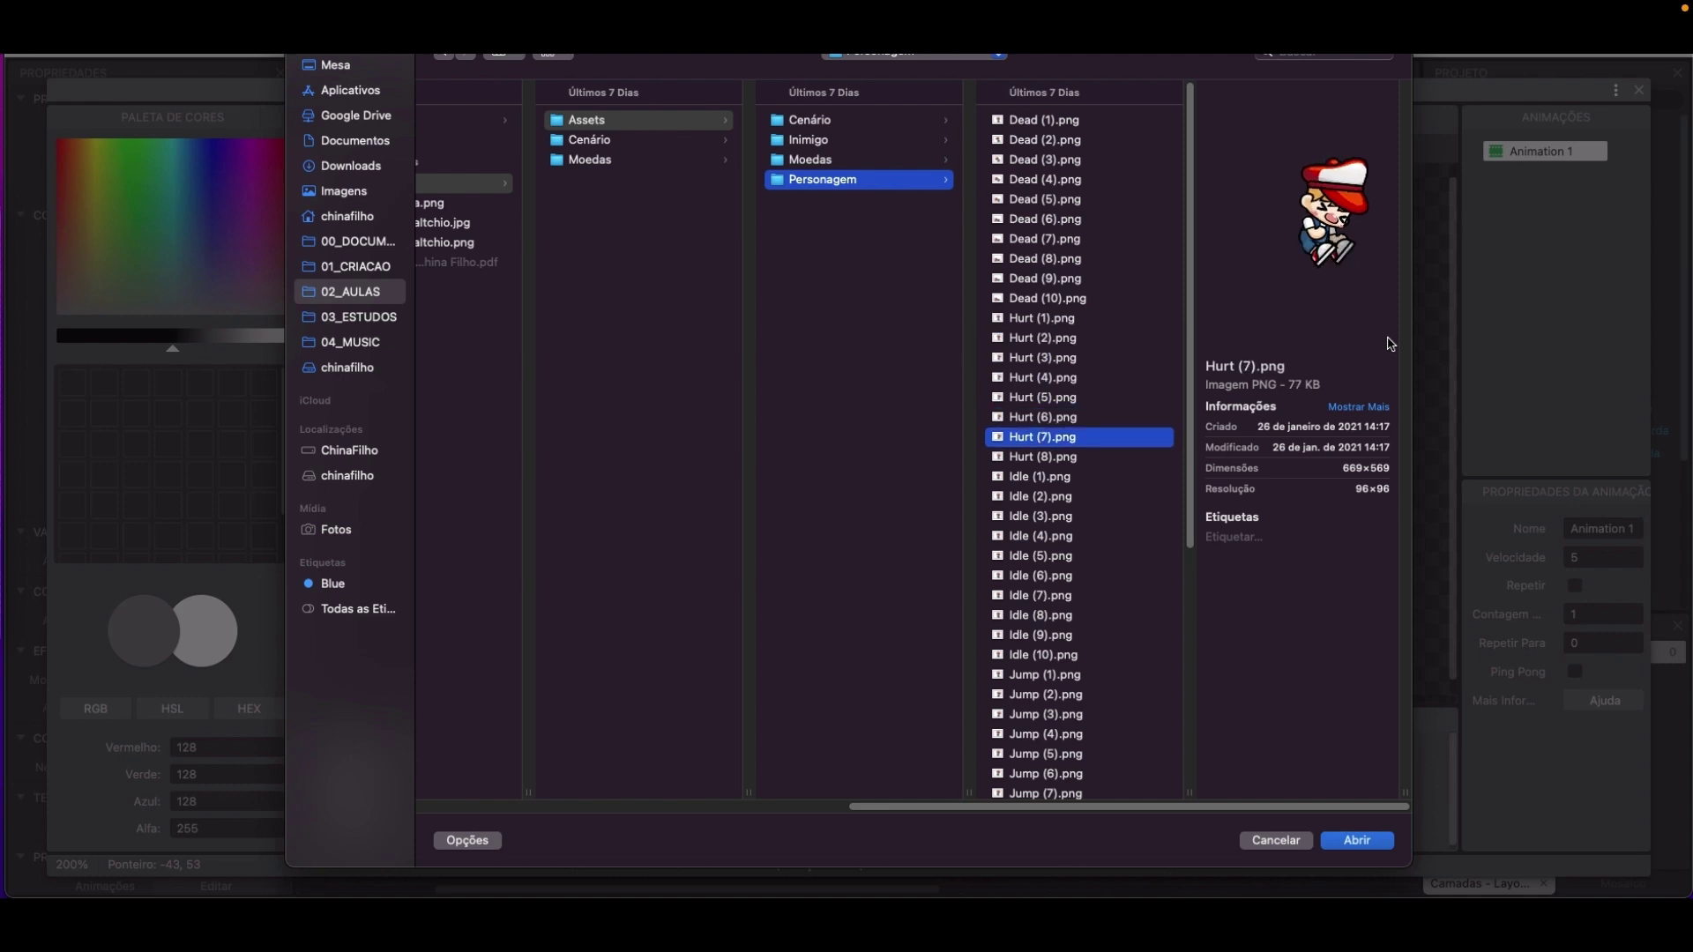
key("Down")
key("Down")
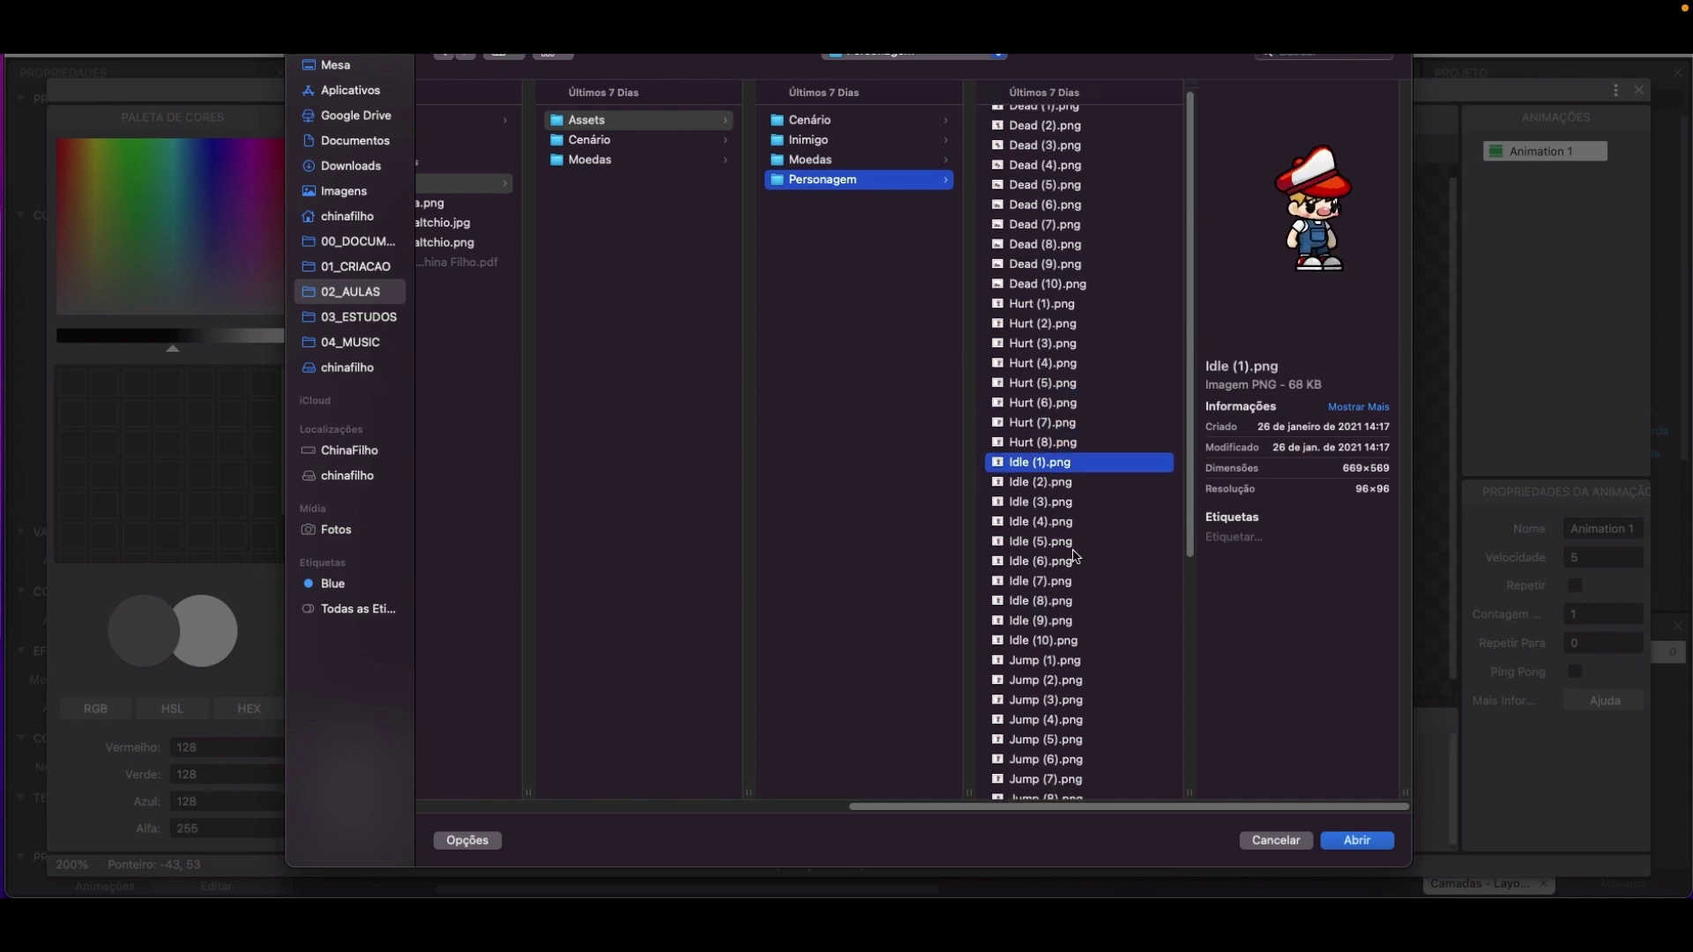
Check Idle (9).png and preview the character's Jump frames in sequence, starting at Jump (2).png.
scroll(1072, 555, "down", 4)
left_click(1042, 477)
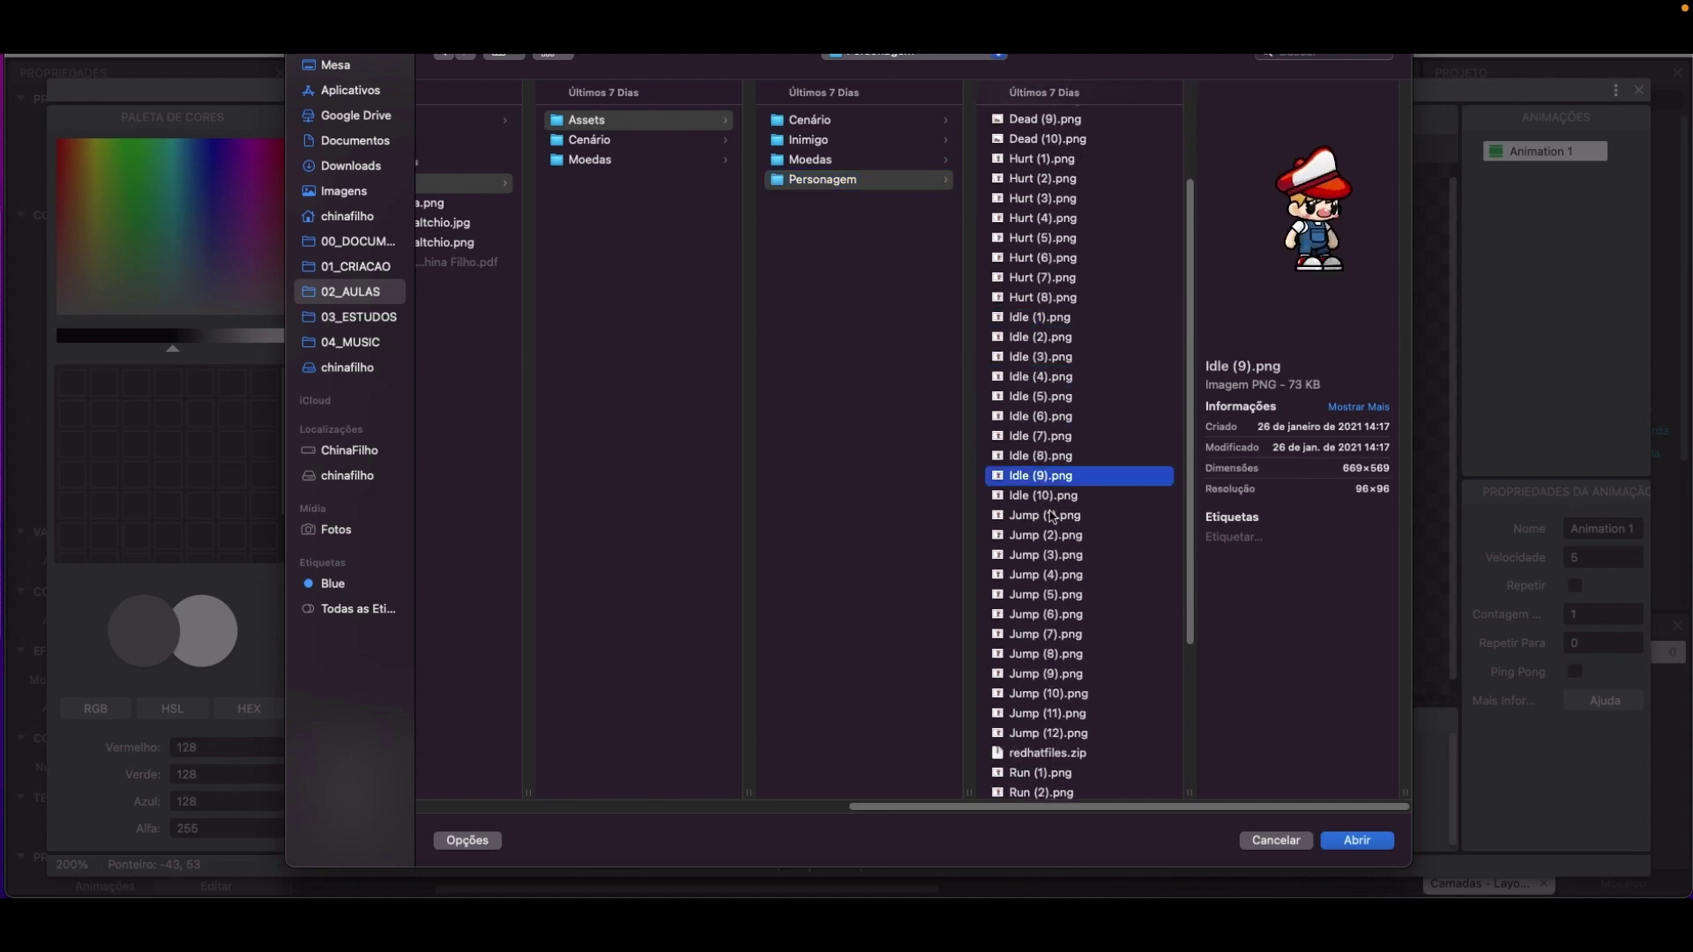
left_click(1058, 536)
scroll(1057, 564, "down", 3)
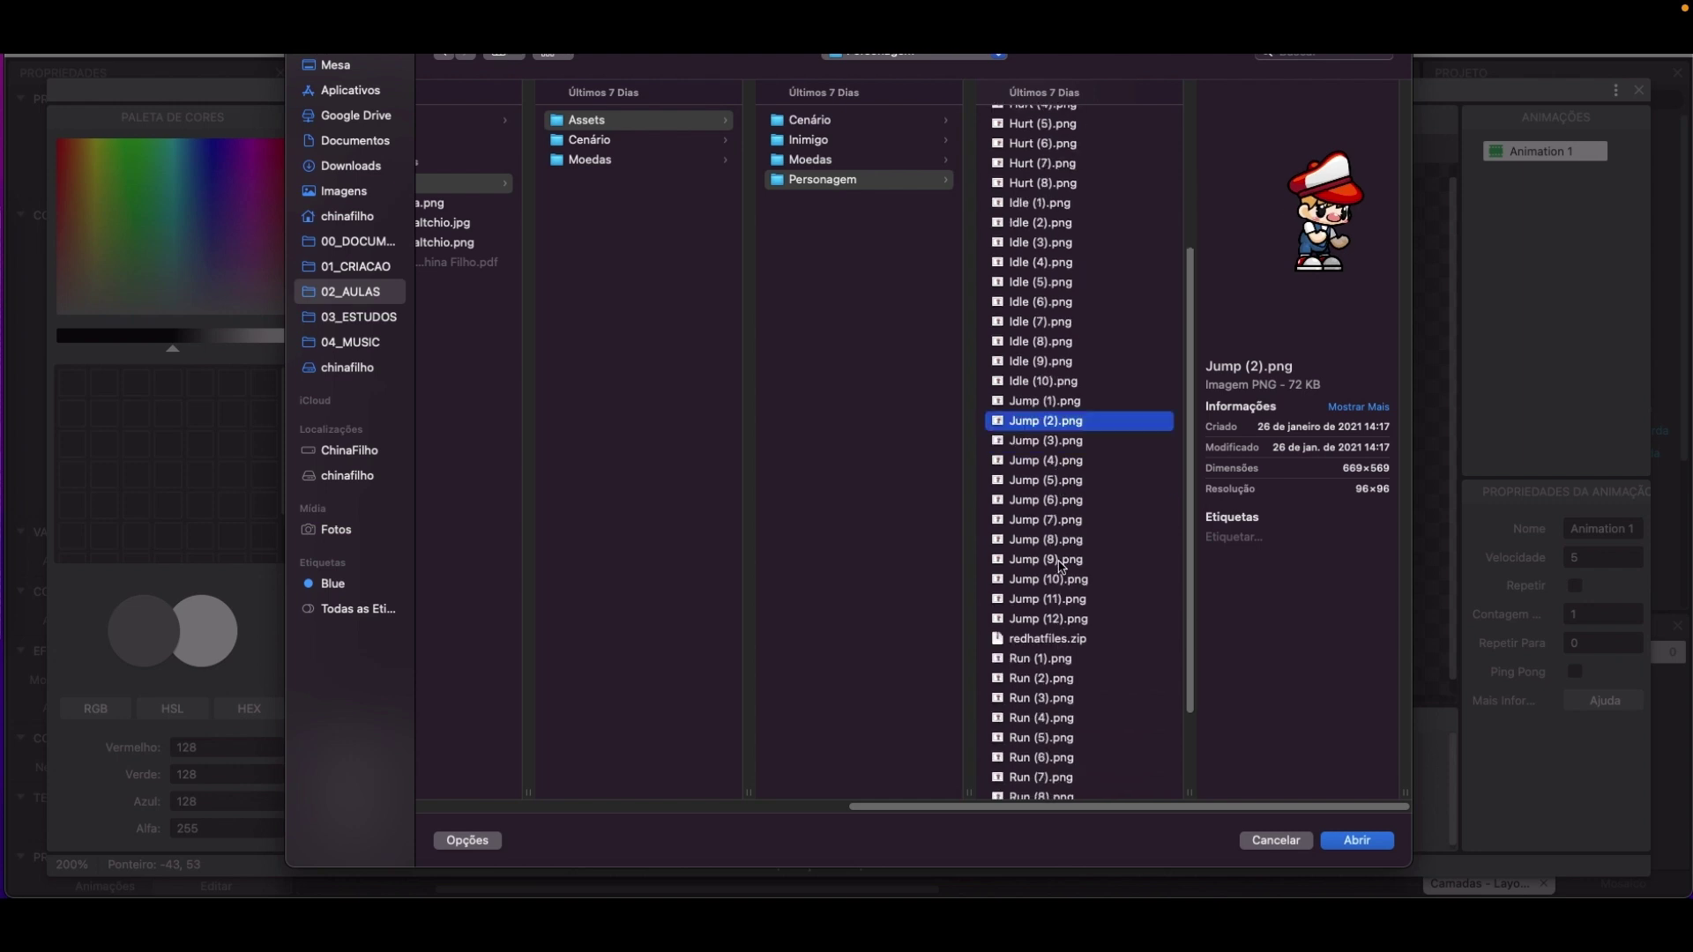
key("space")
key("Down")
key("Down")
key("Down")
key("Down")
key("Down")
key("Down")
key("Down")
key("Down")
key("Down")
key("space")
Preview the character's Run frames one by one, from Run (1).png to Run (7).png.
key("Down")
key("Down")
key("Down")
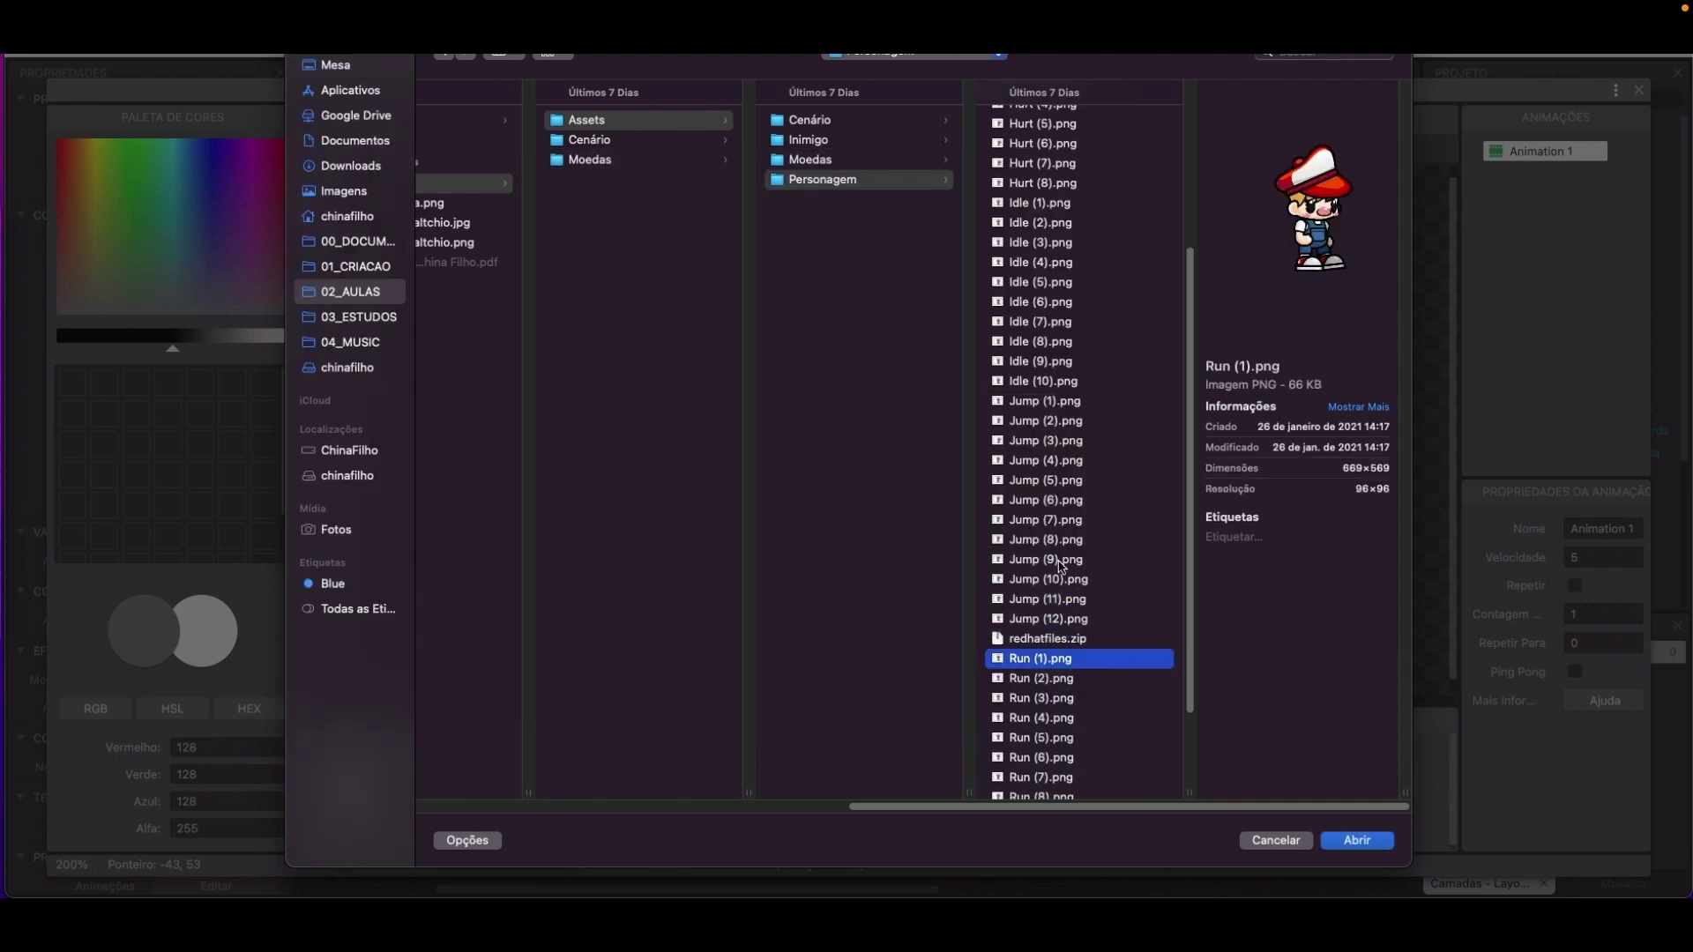
key("space")
key("Down")
key("Down")
key("Down")
key("Down")
key("Down")
key("Down")
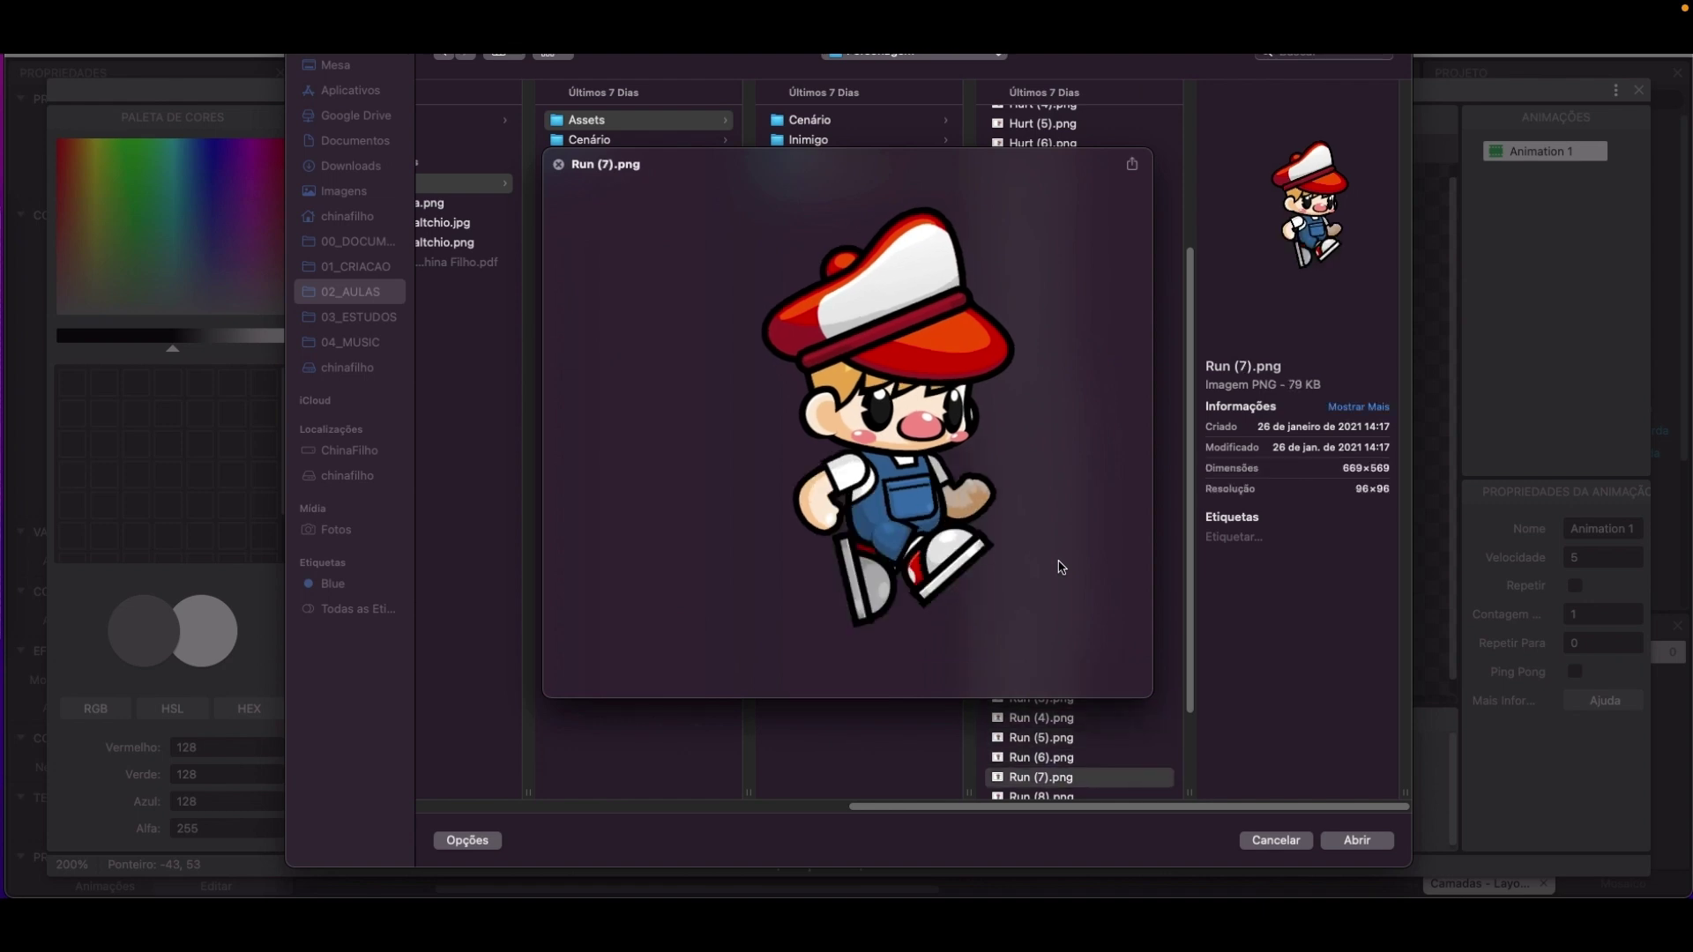
key("Up")
key("Up")
key("space")
key("Up")
Load Idle (1).png through Idle (10).png as the personagem animation's frames and crop the transparent edges of frame 0.
scroll(1075, 481, "up", 1)
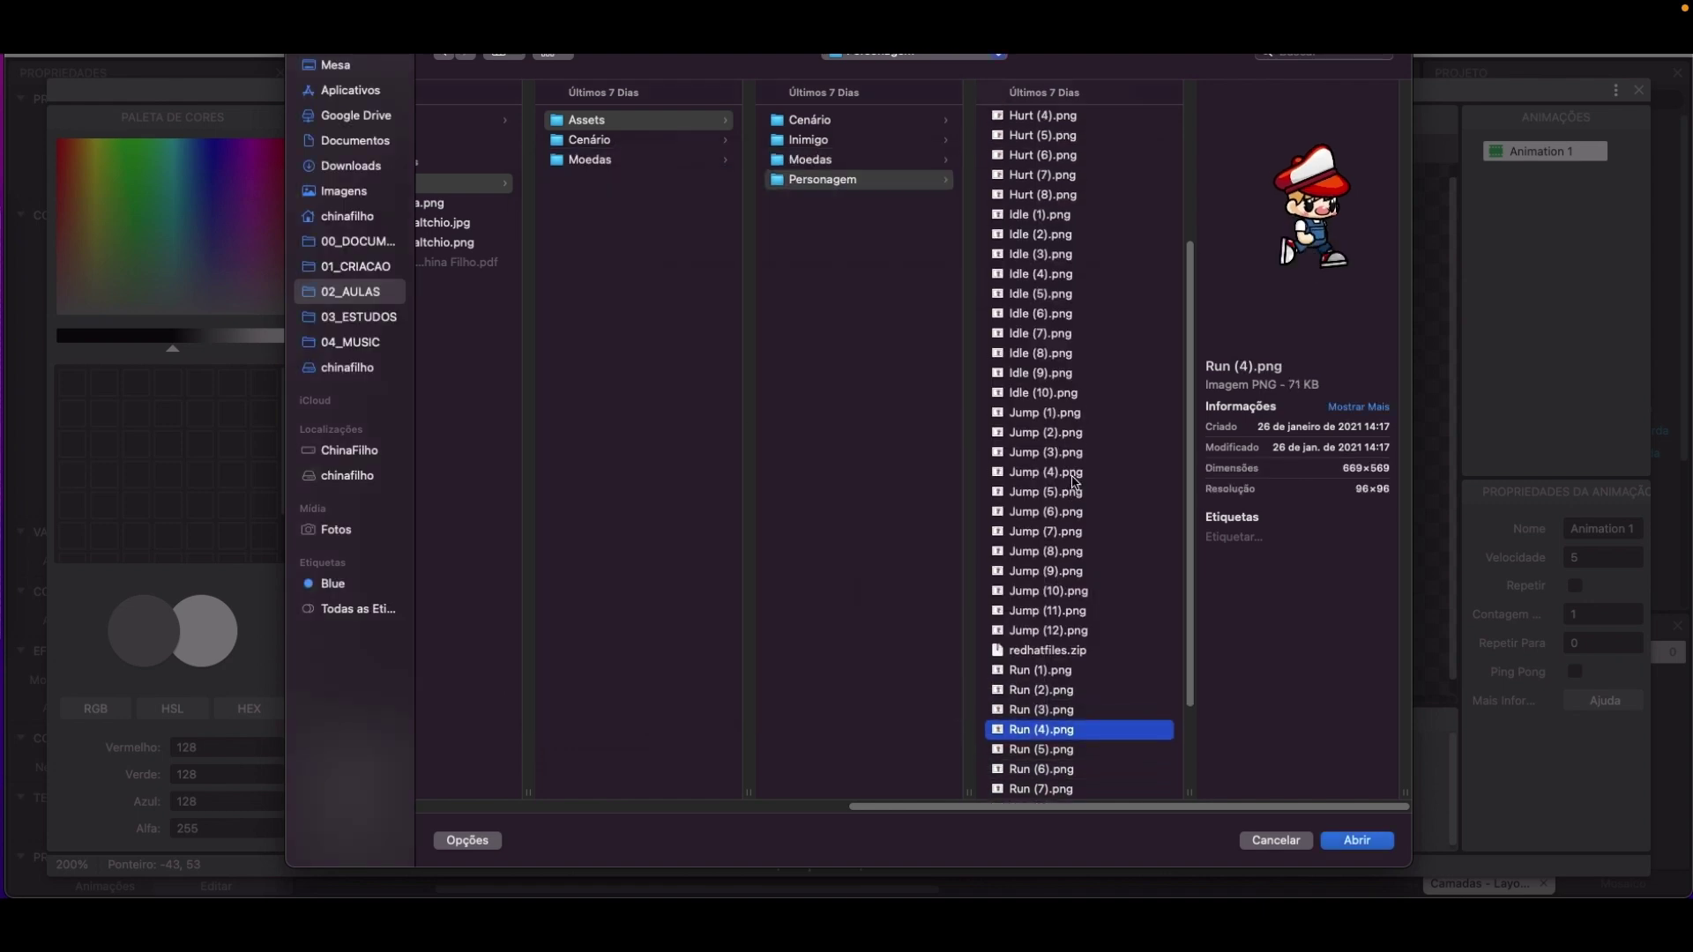
left_click(1049, 216)
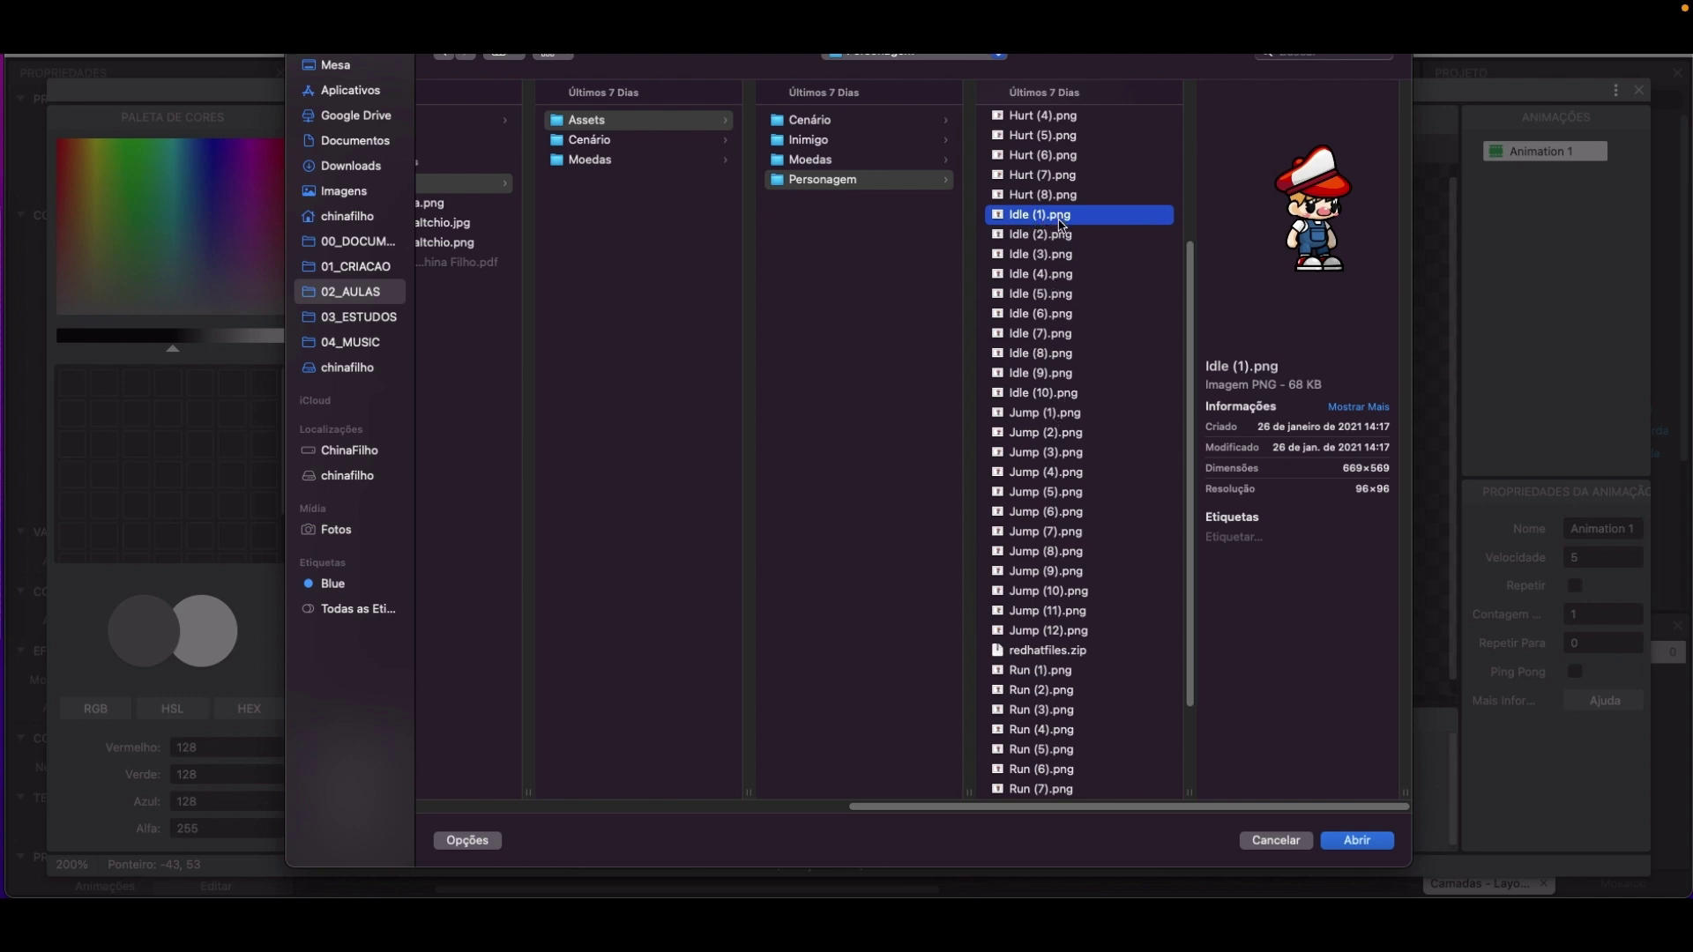
left_click(1065, 399, "shift")
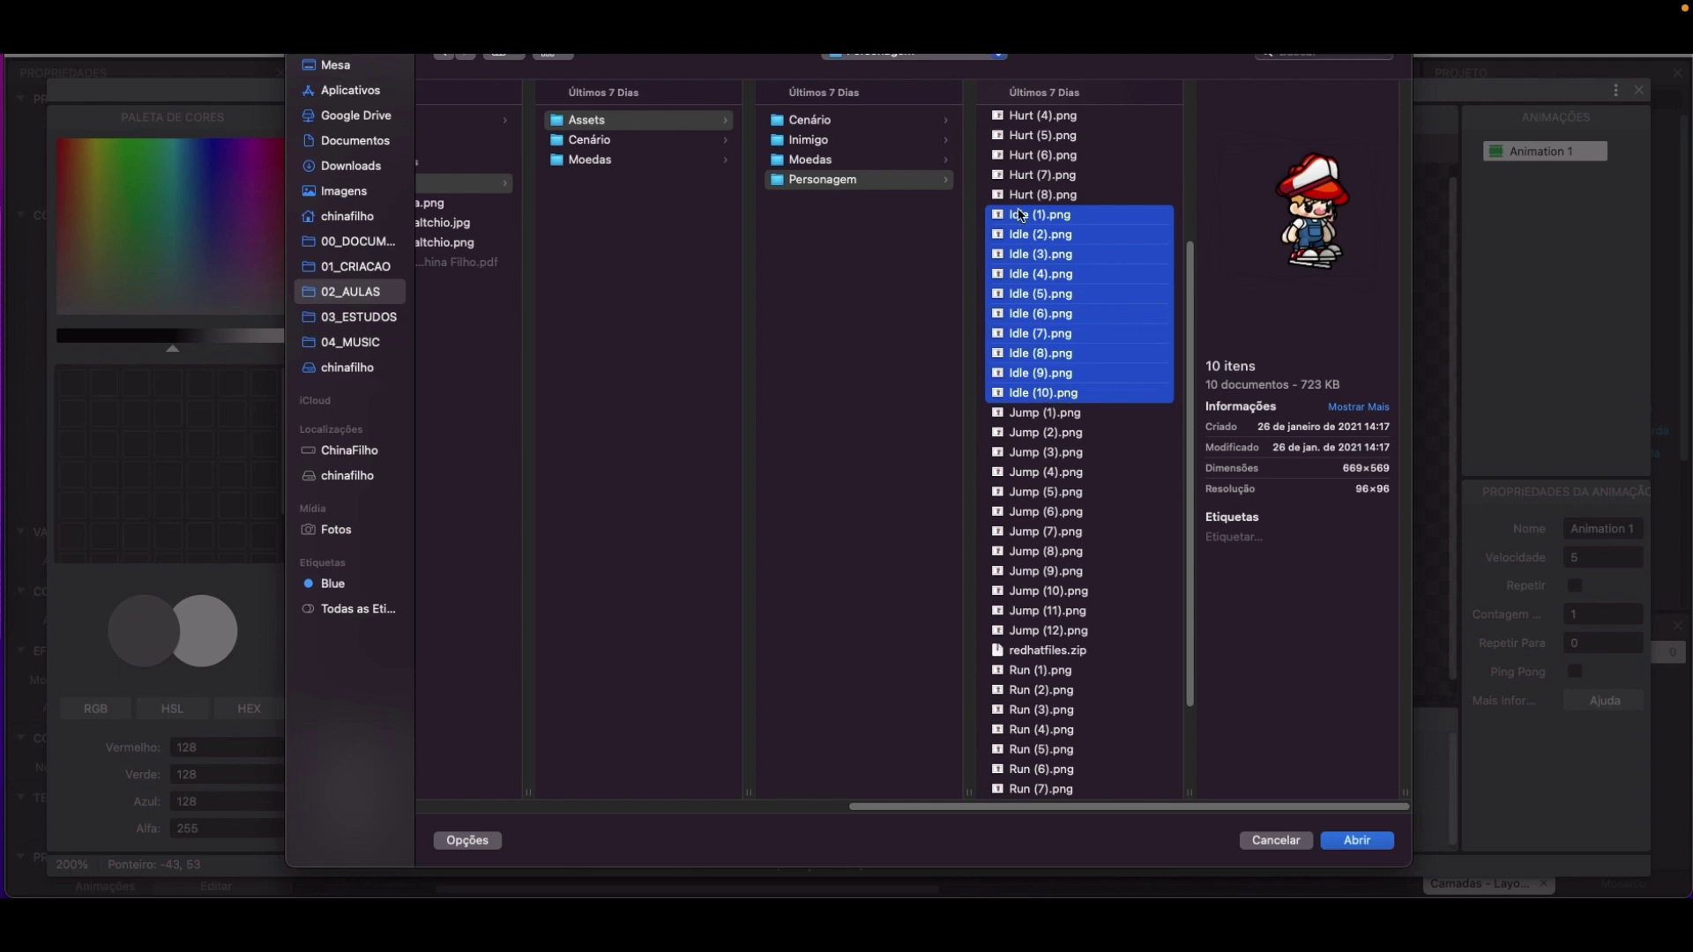
left_click(1359, 841)
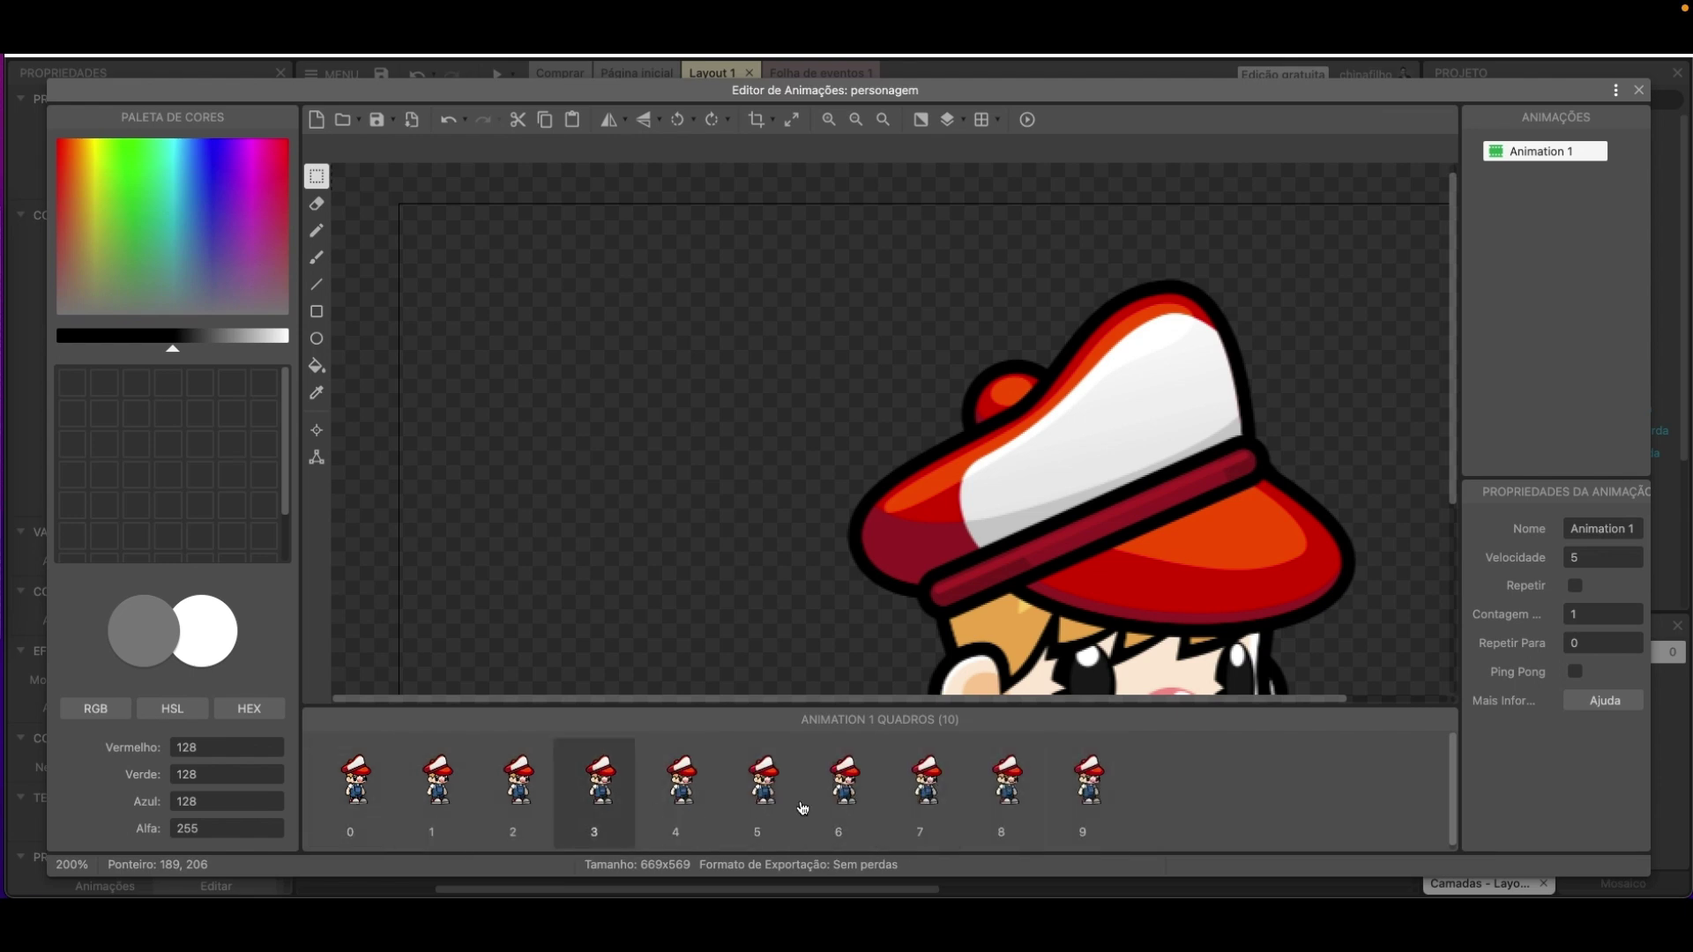
scroll(1019, 462, "down", 2, "ctrl")
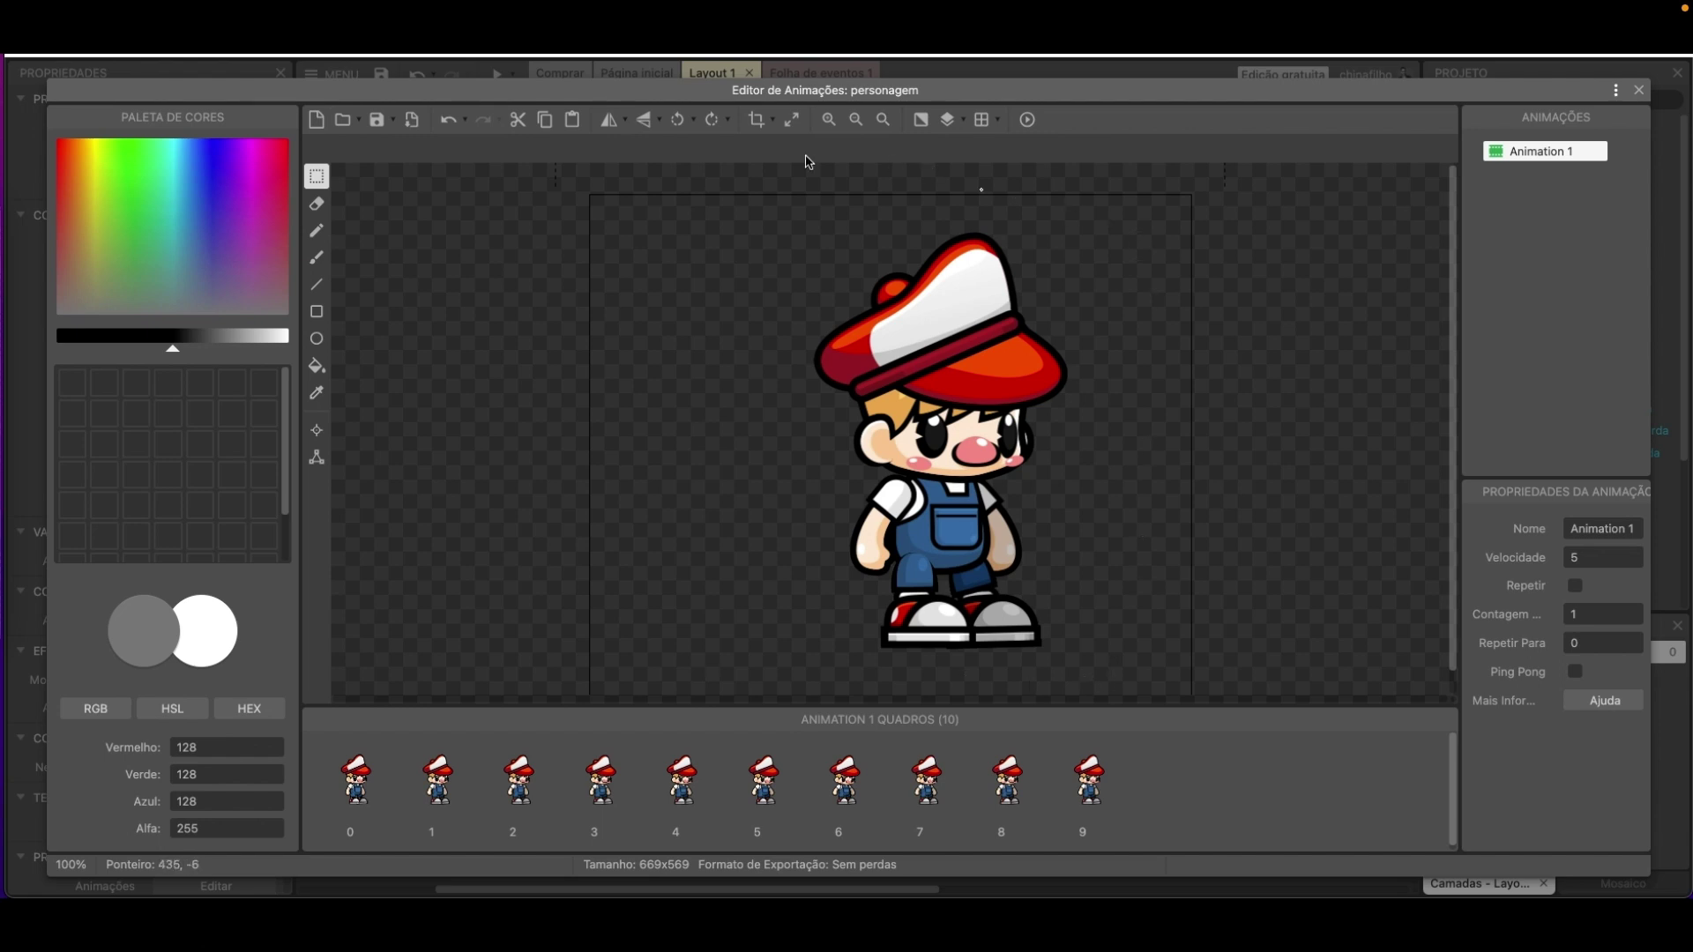
left_click(757, 121)
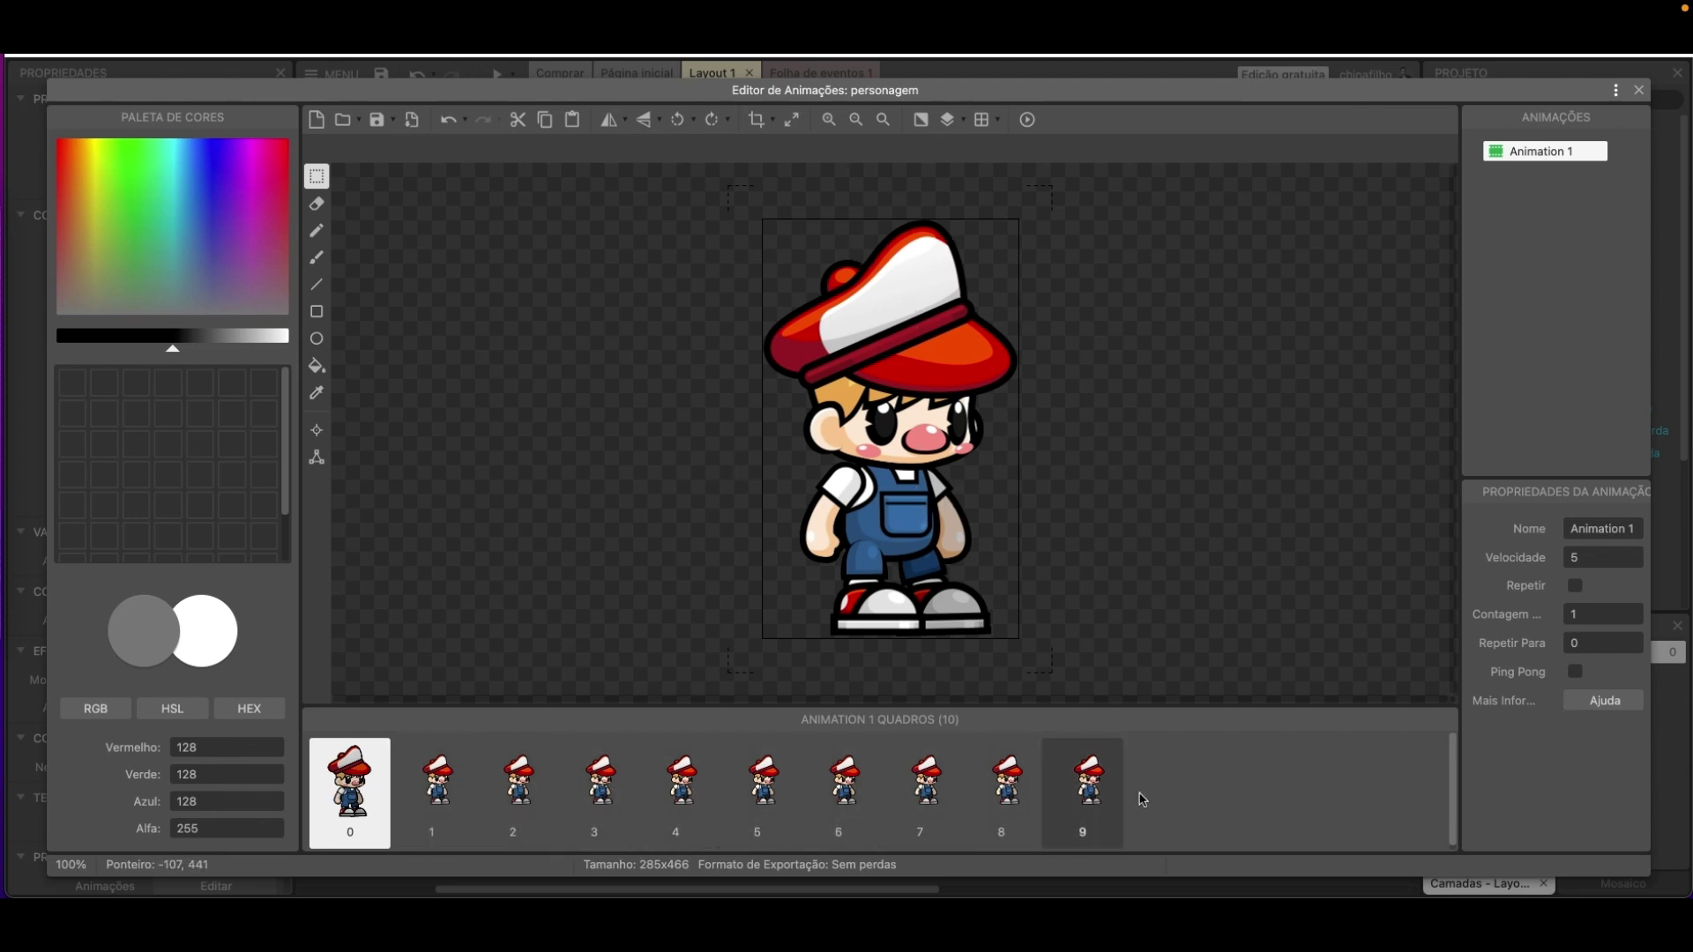
Crop the empty margins from every frame of Animation 1 and rename the animation Parado.
left_click(775, 122)
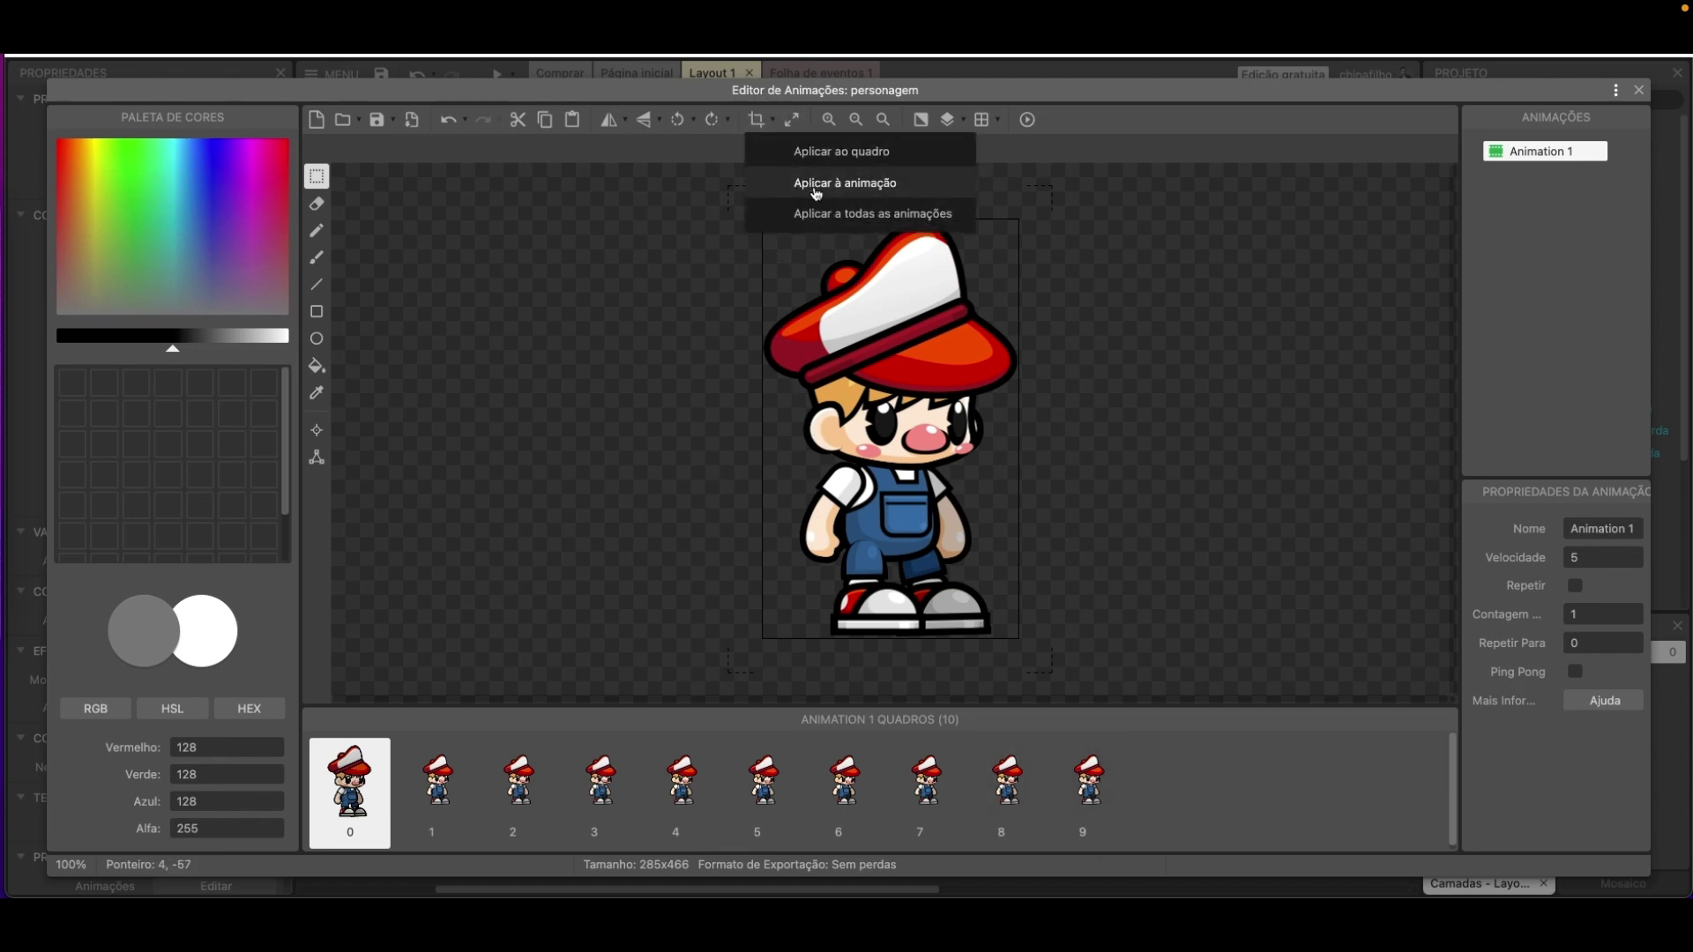
left_click(865, 191)
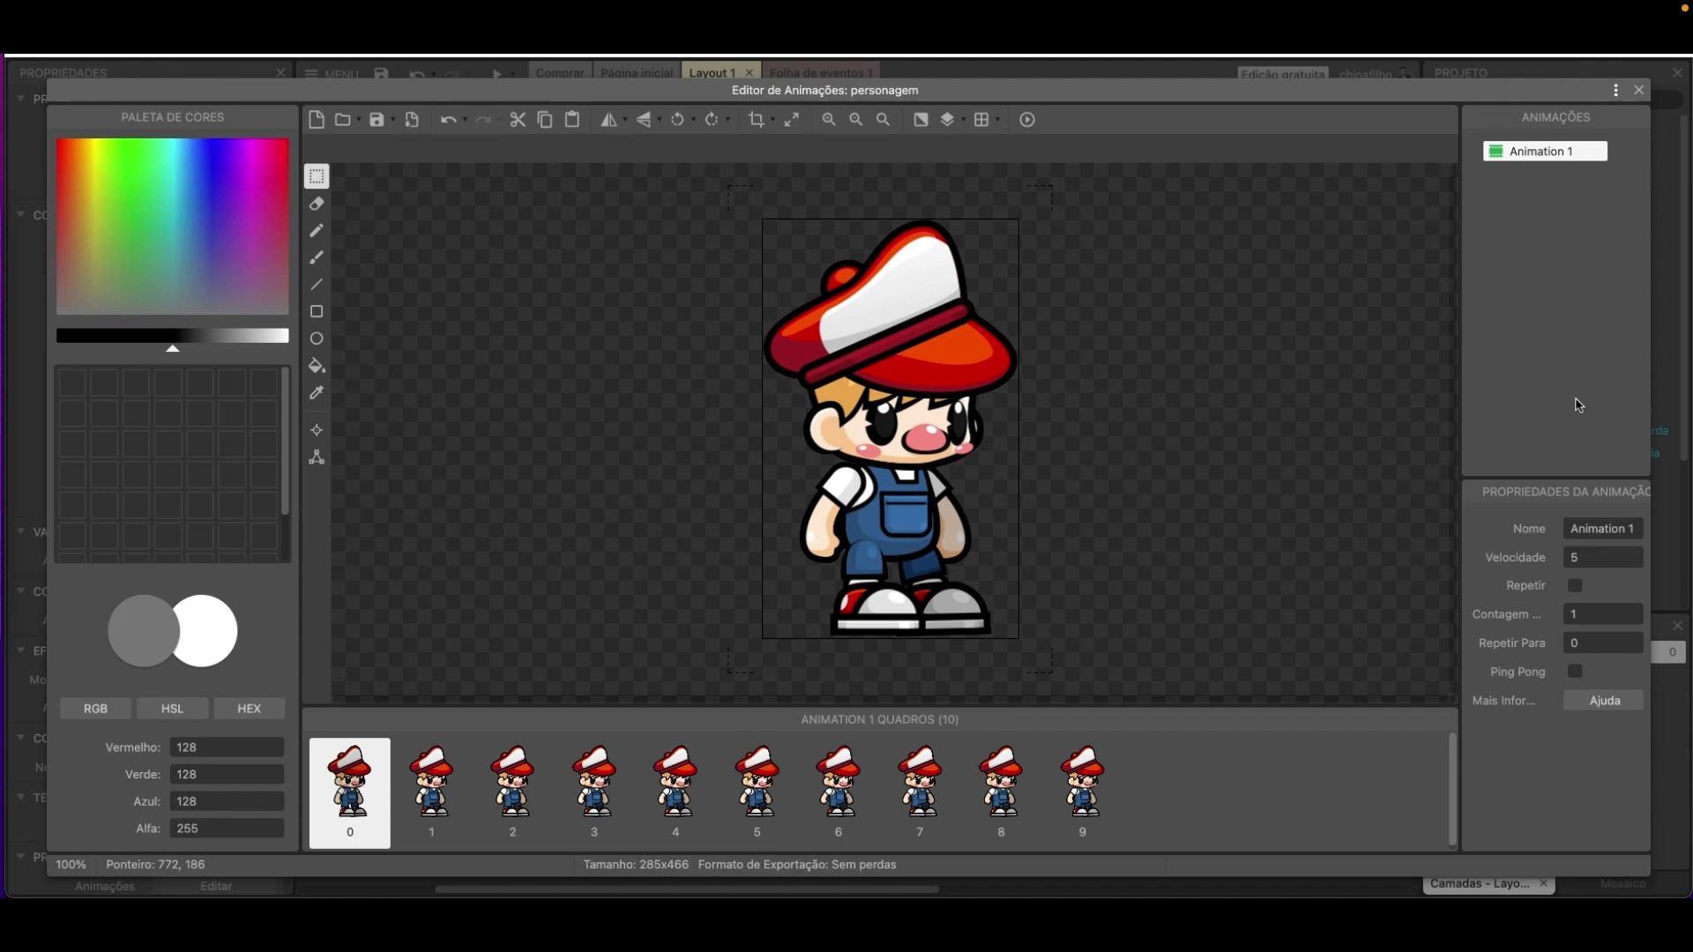
left_click(1609, 531)
type("Parado")
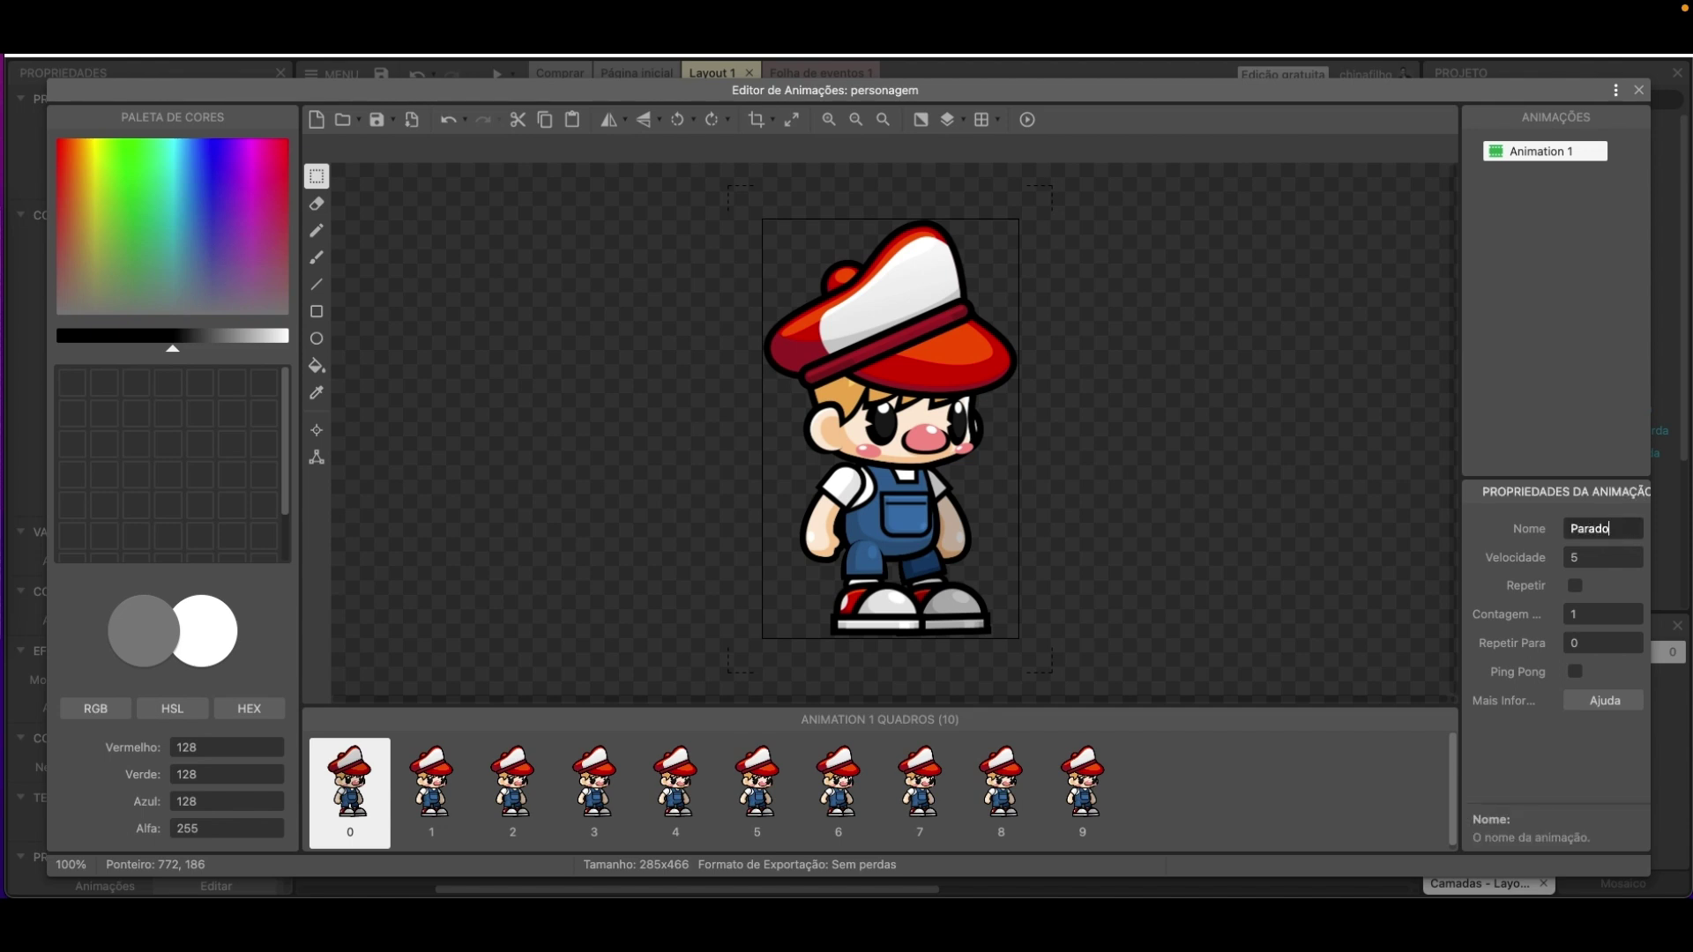
Set the Parado animation to repeat continuously and preview its playback.
left_click(1577, 588)
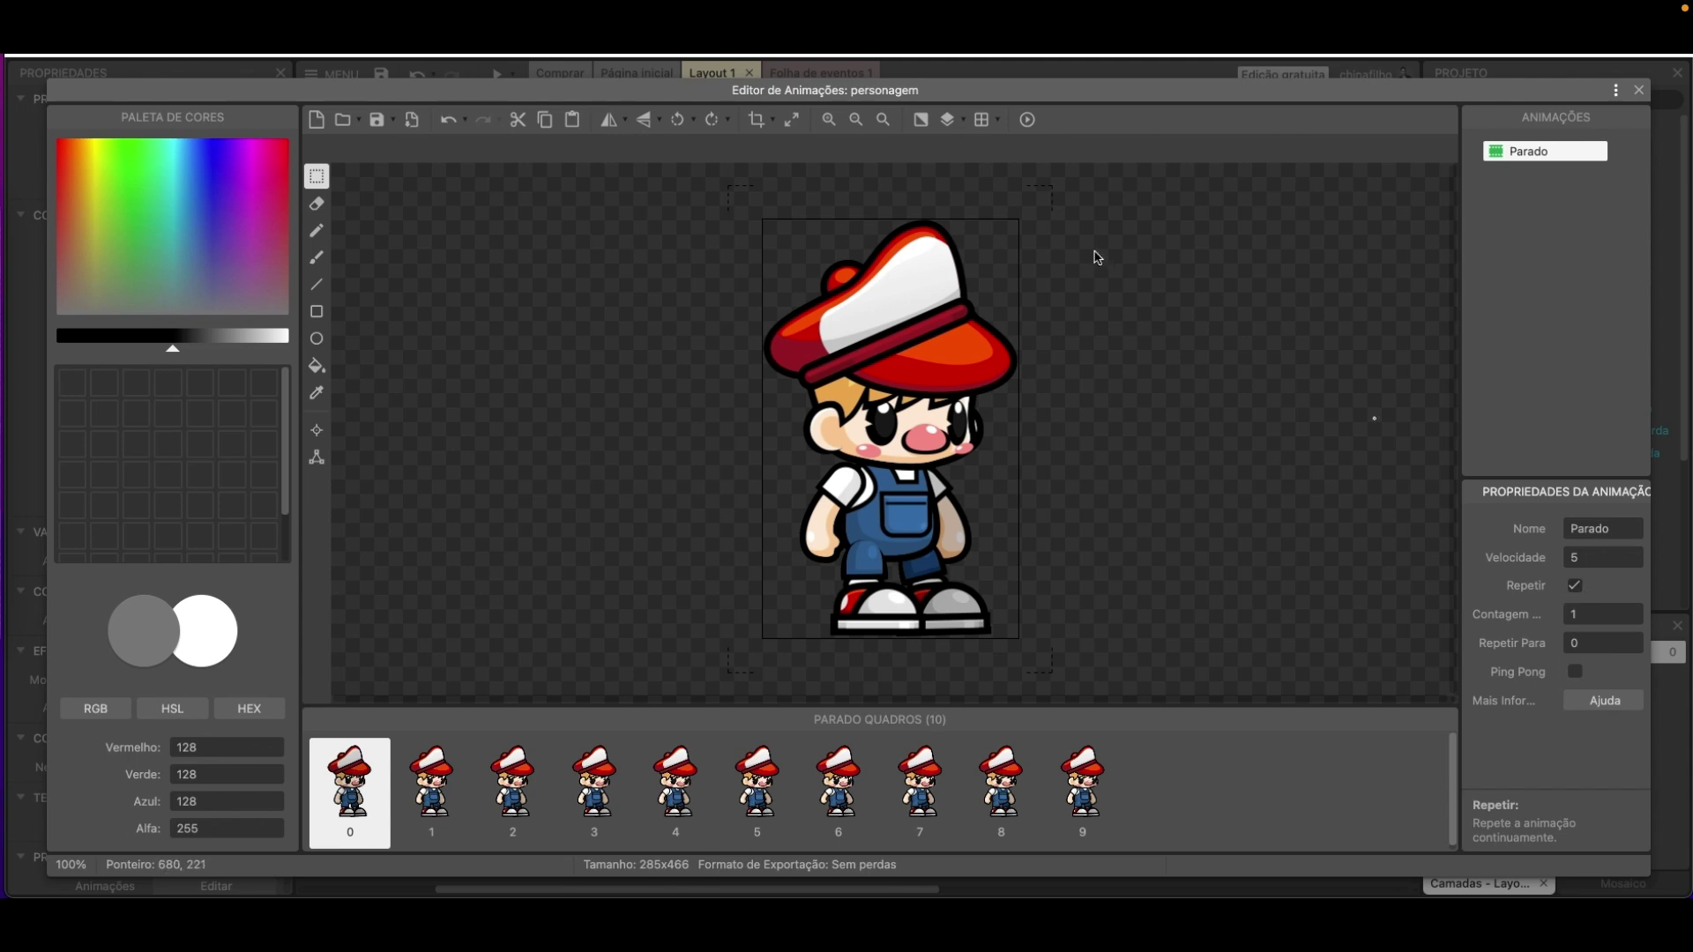
left_click(1029, 122)
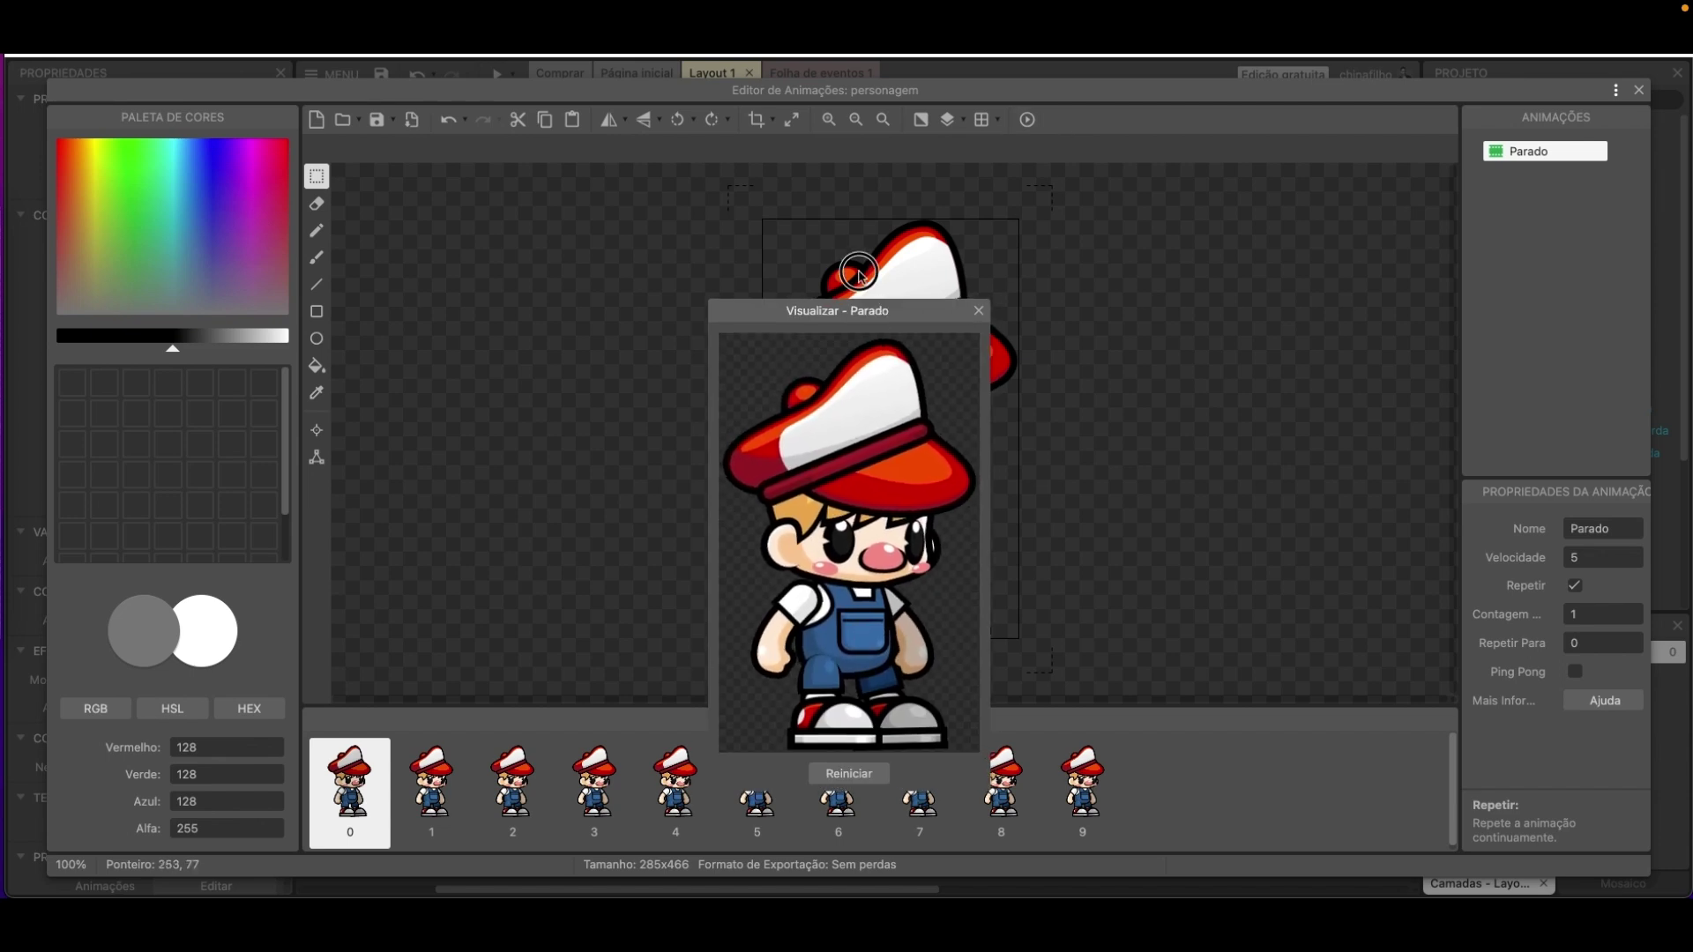
left_click_drag(896, 310, 852, 235)
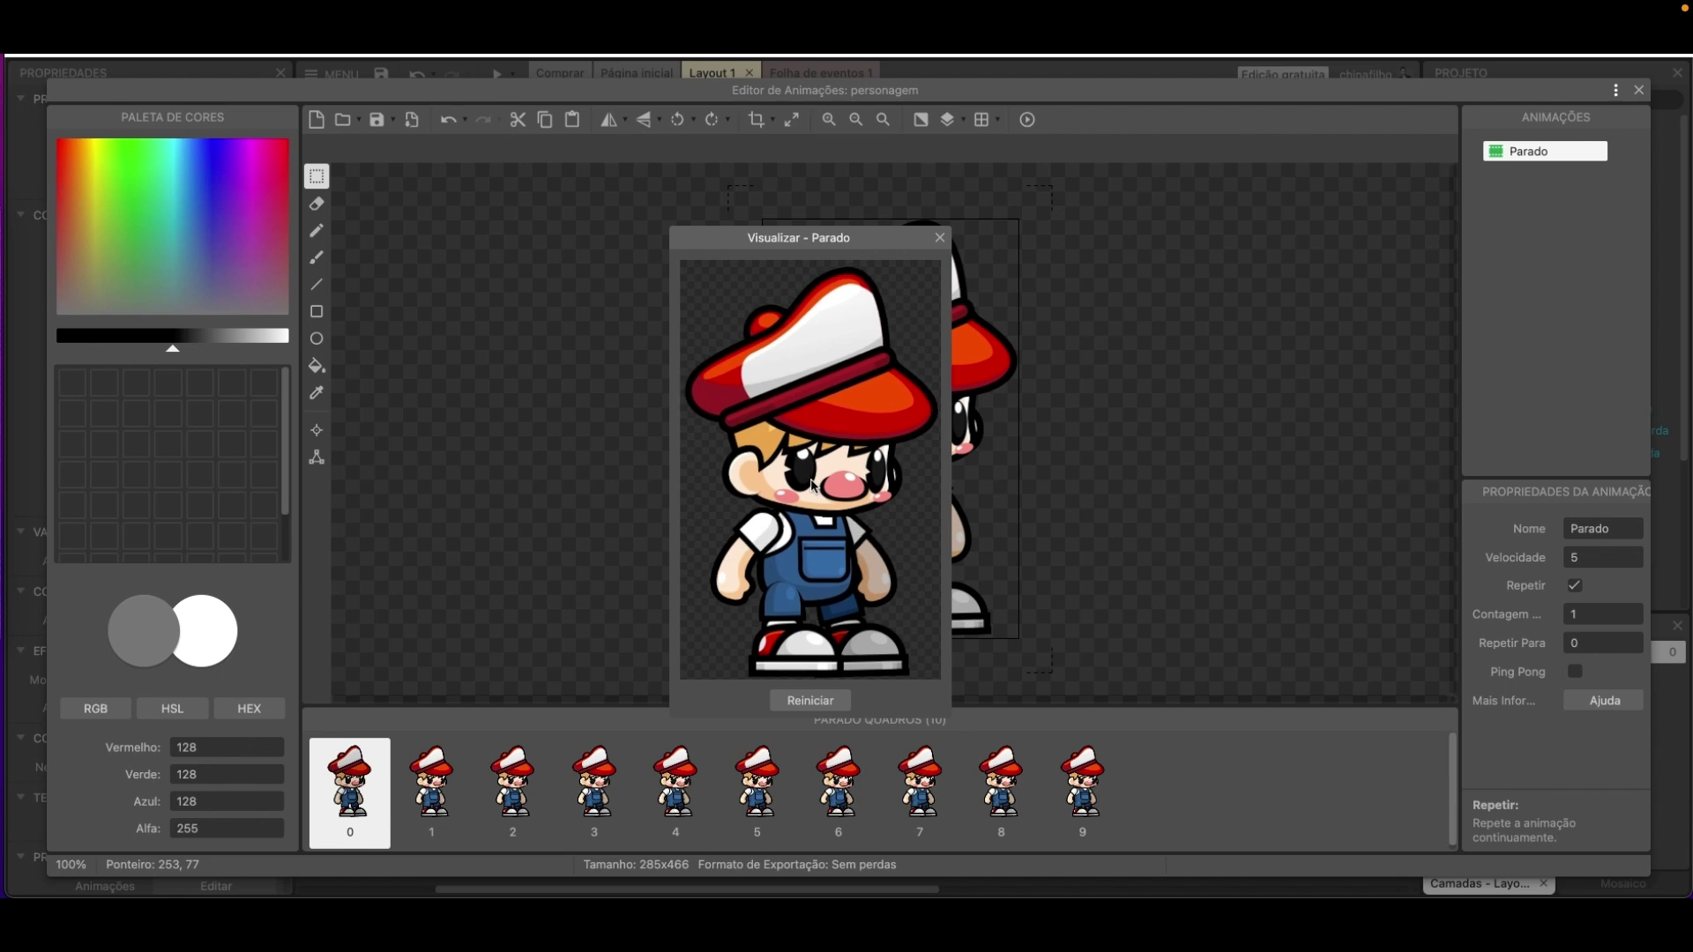
left_click(941, 239)
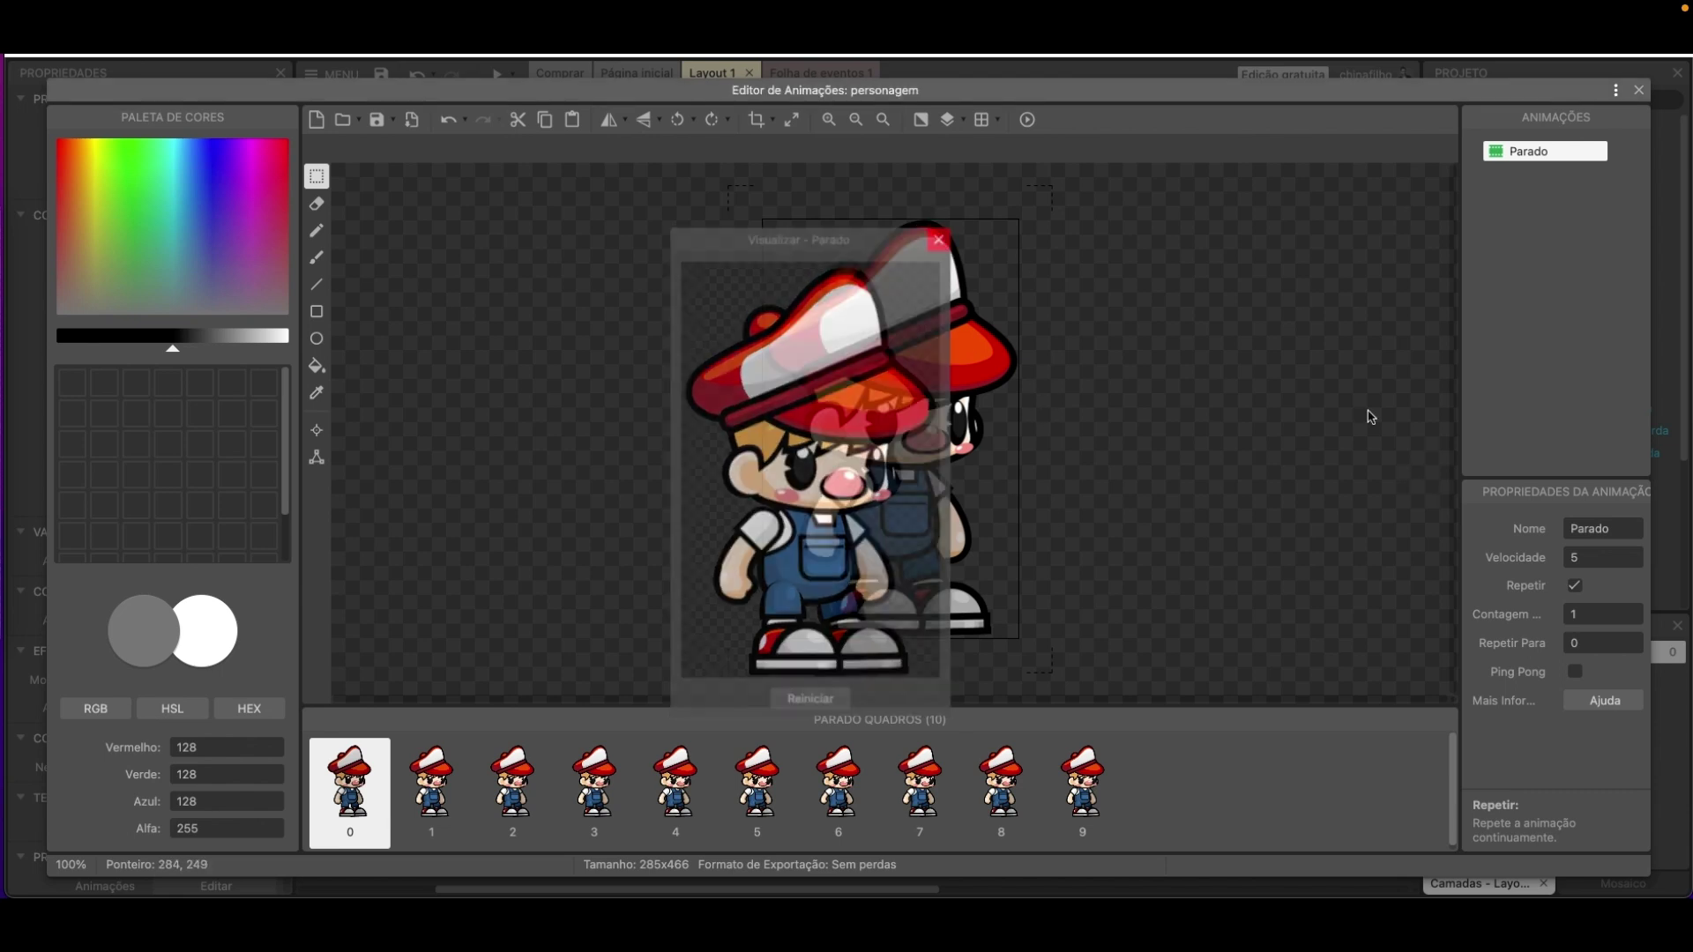
Set the Parado animation's speed to 10 and preview it again.
left_click(1632, 556)
left_click(1633, 554)
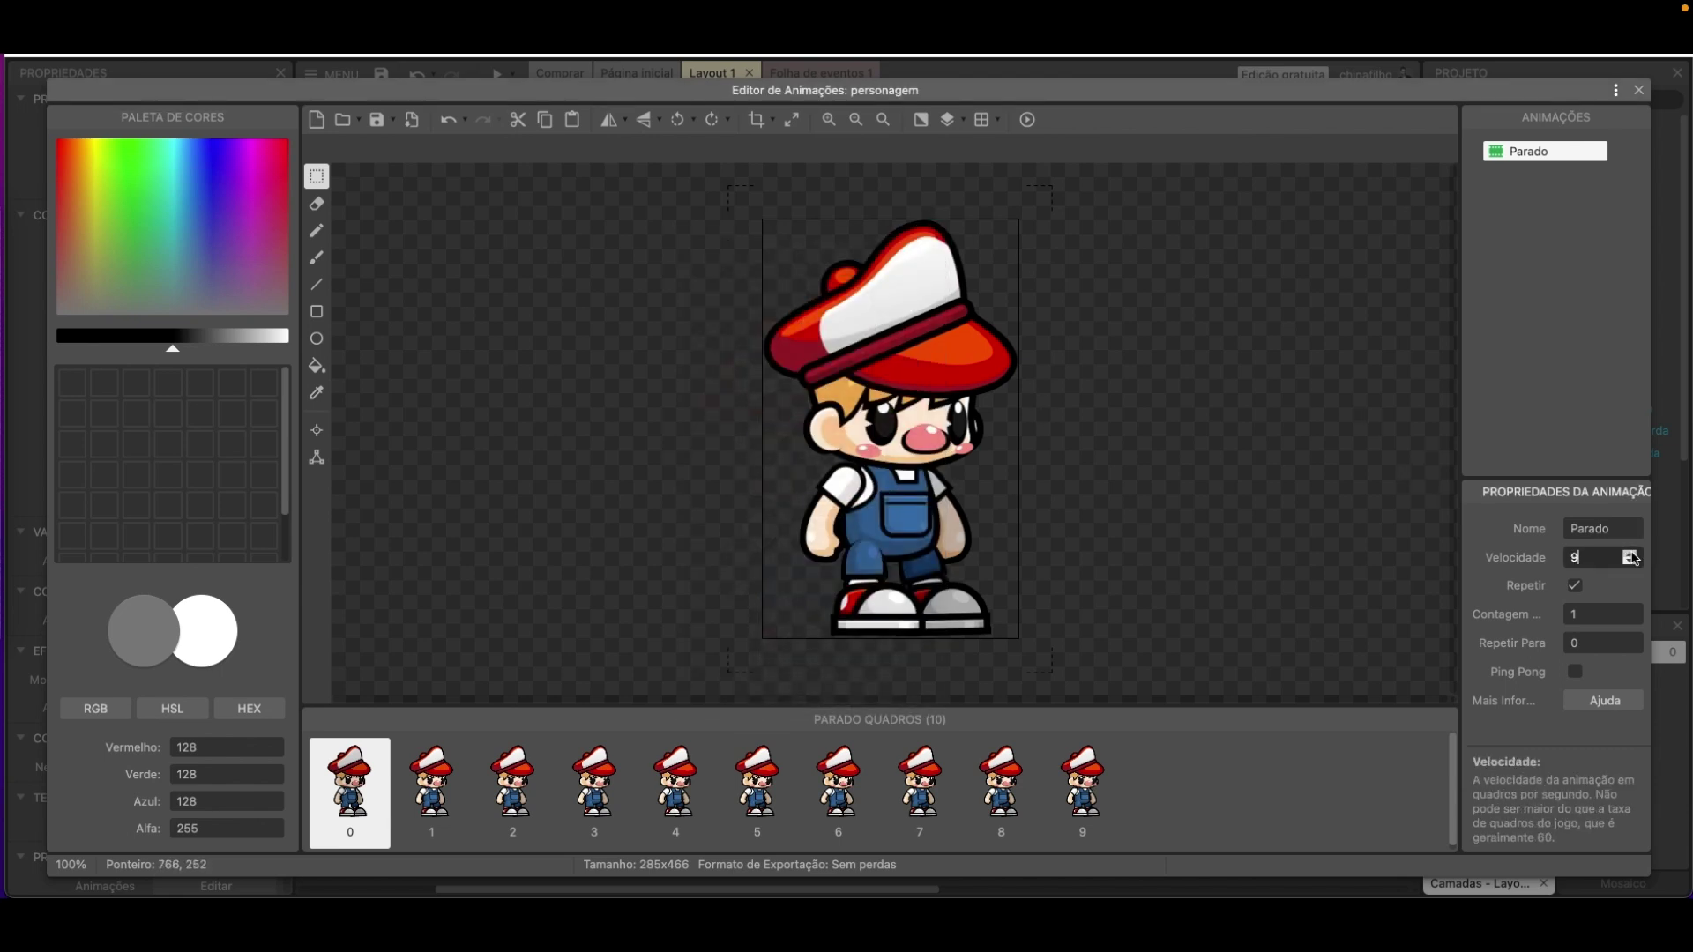
left_click(1028, 120)
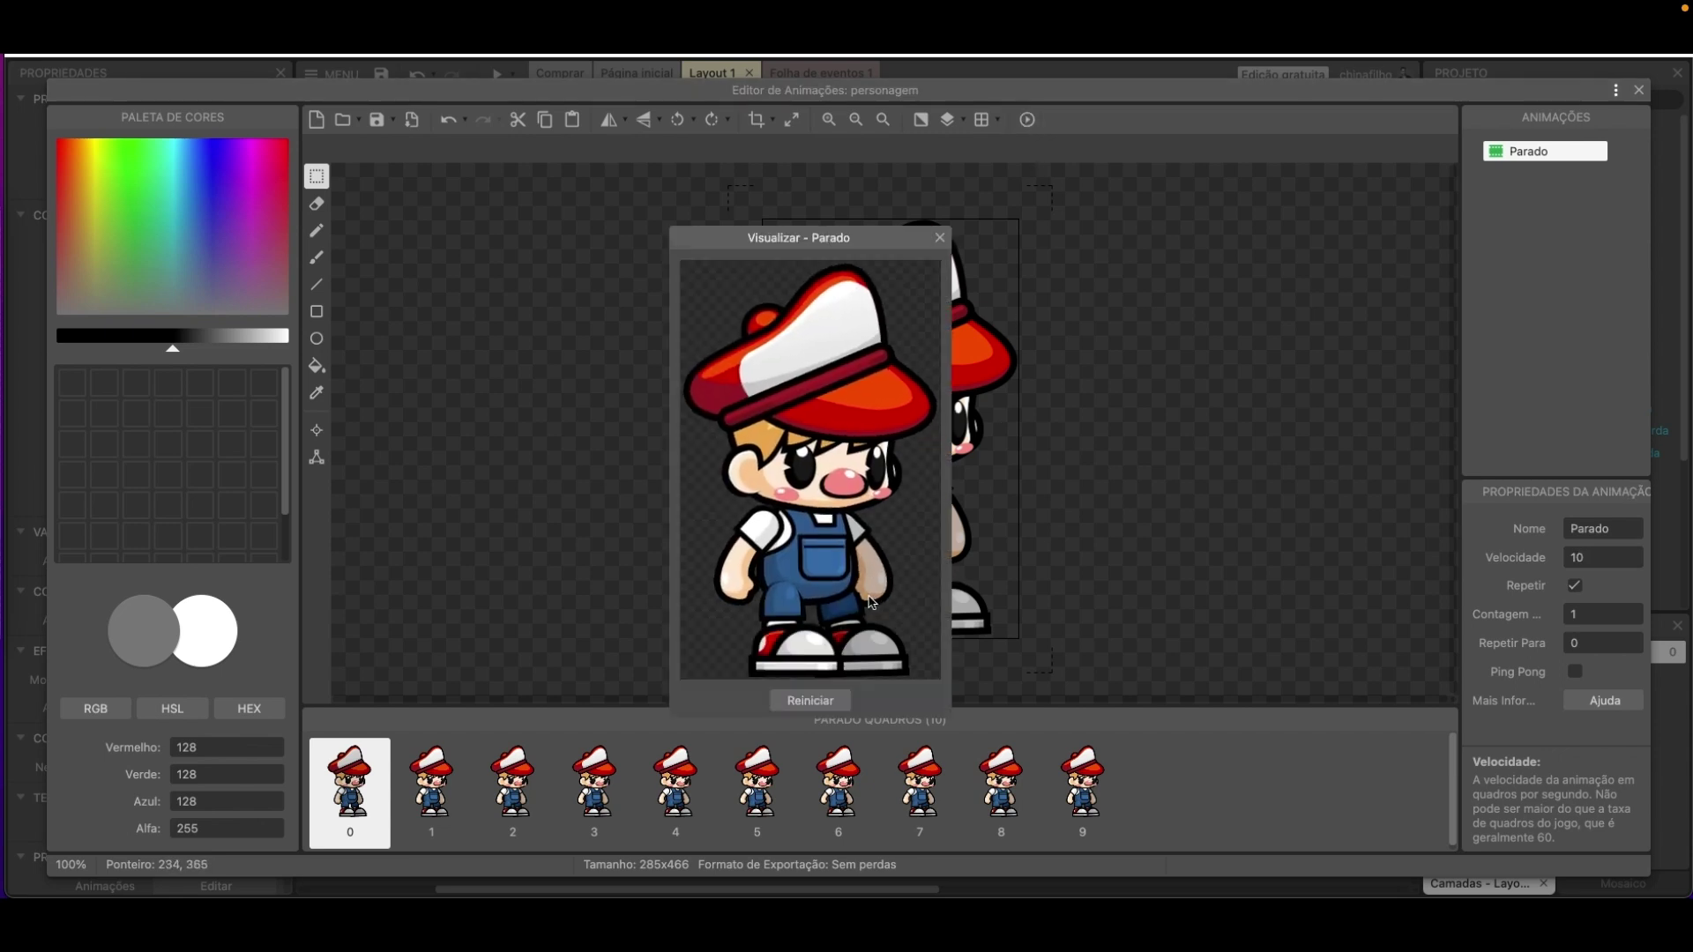
left_click(941, 238)
Add a second animation to the character sprite alongside Parado.
left_click(1549, 263)
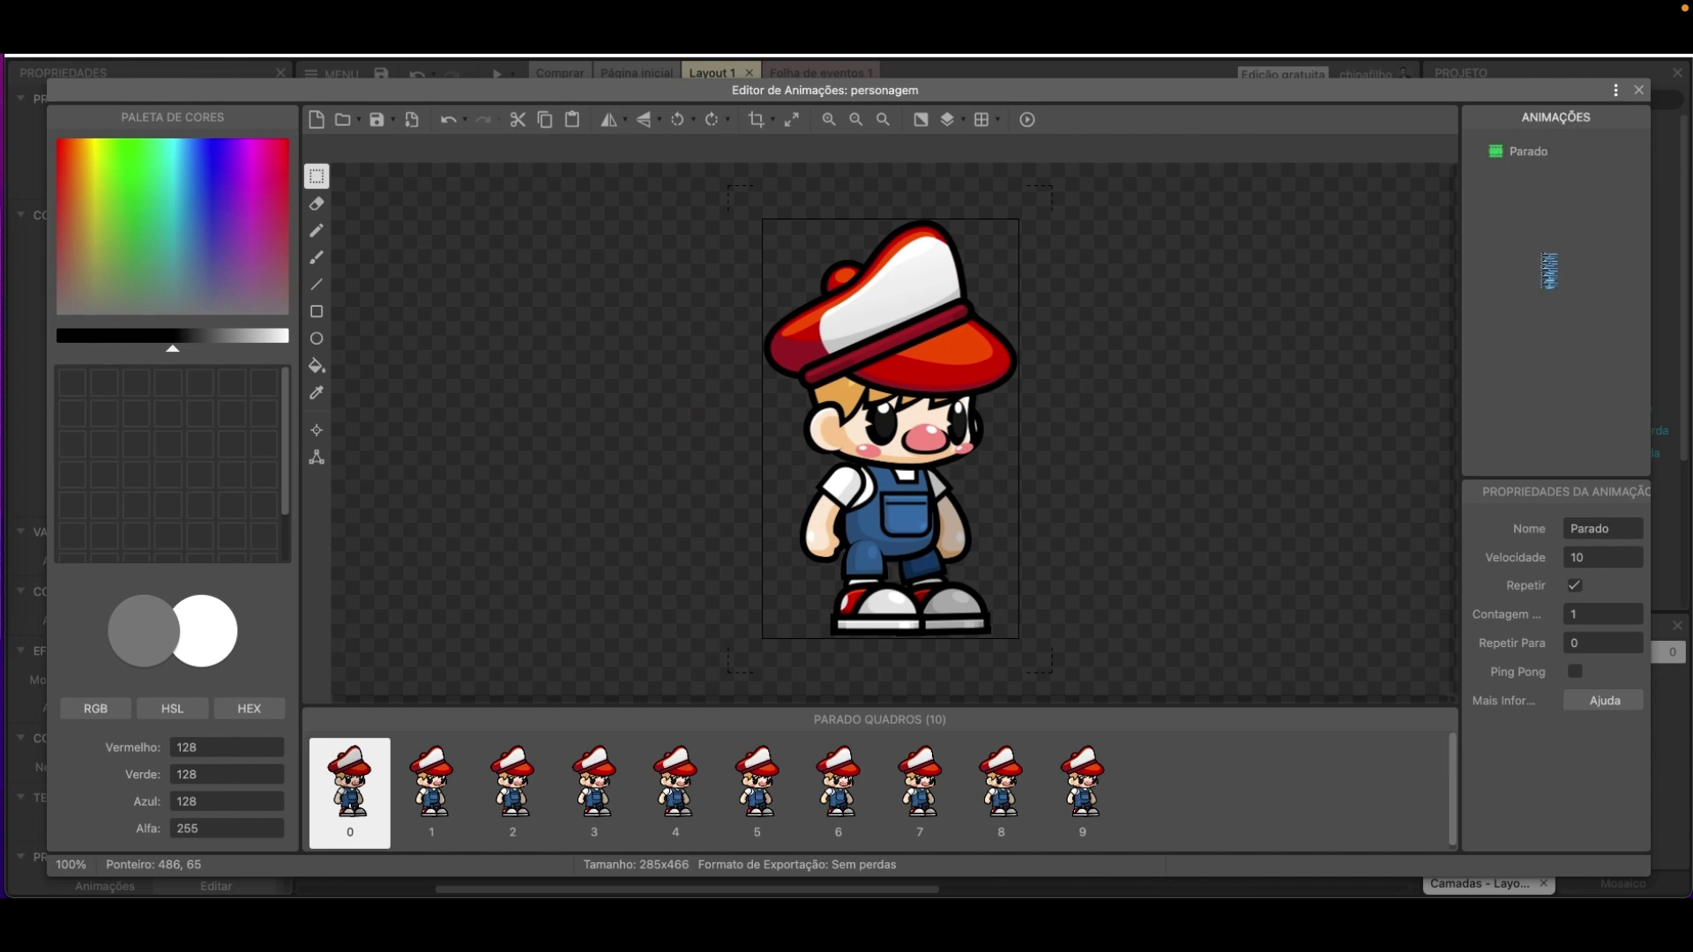
right_click(1519, 188)
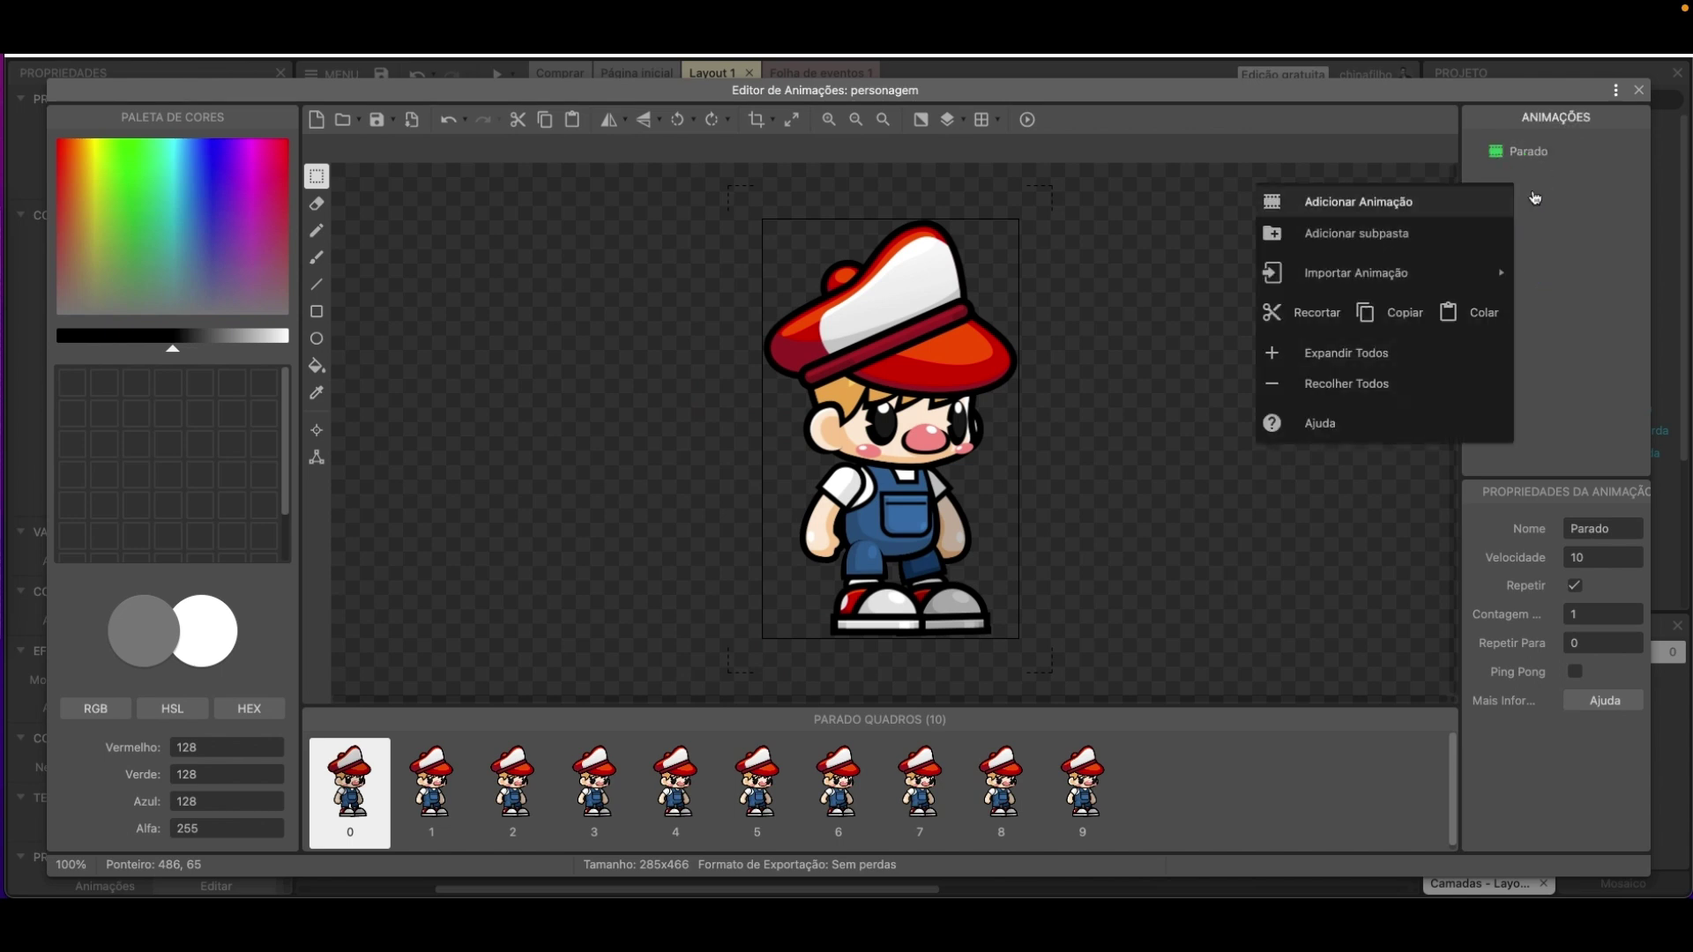
left_click(1572, 267)
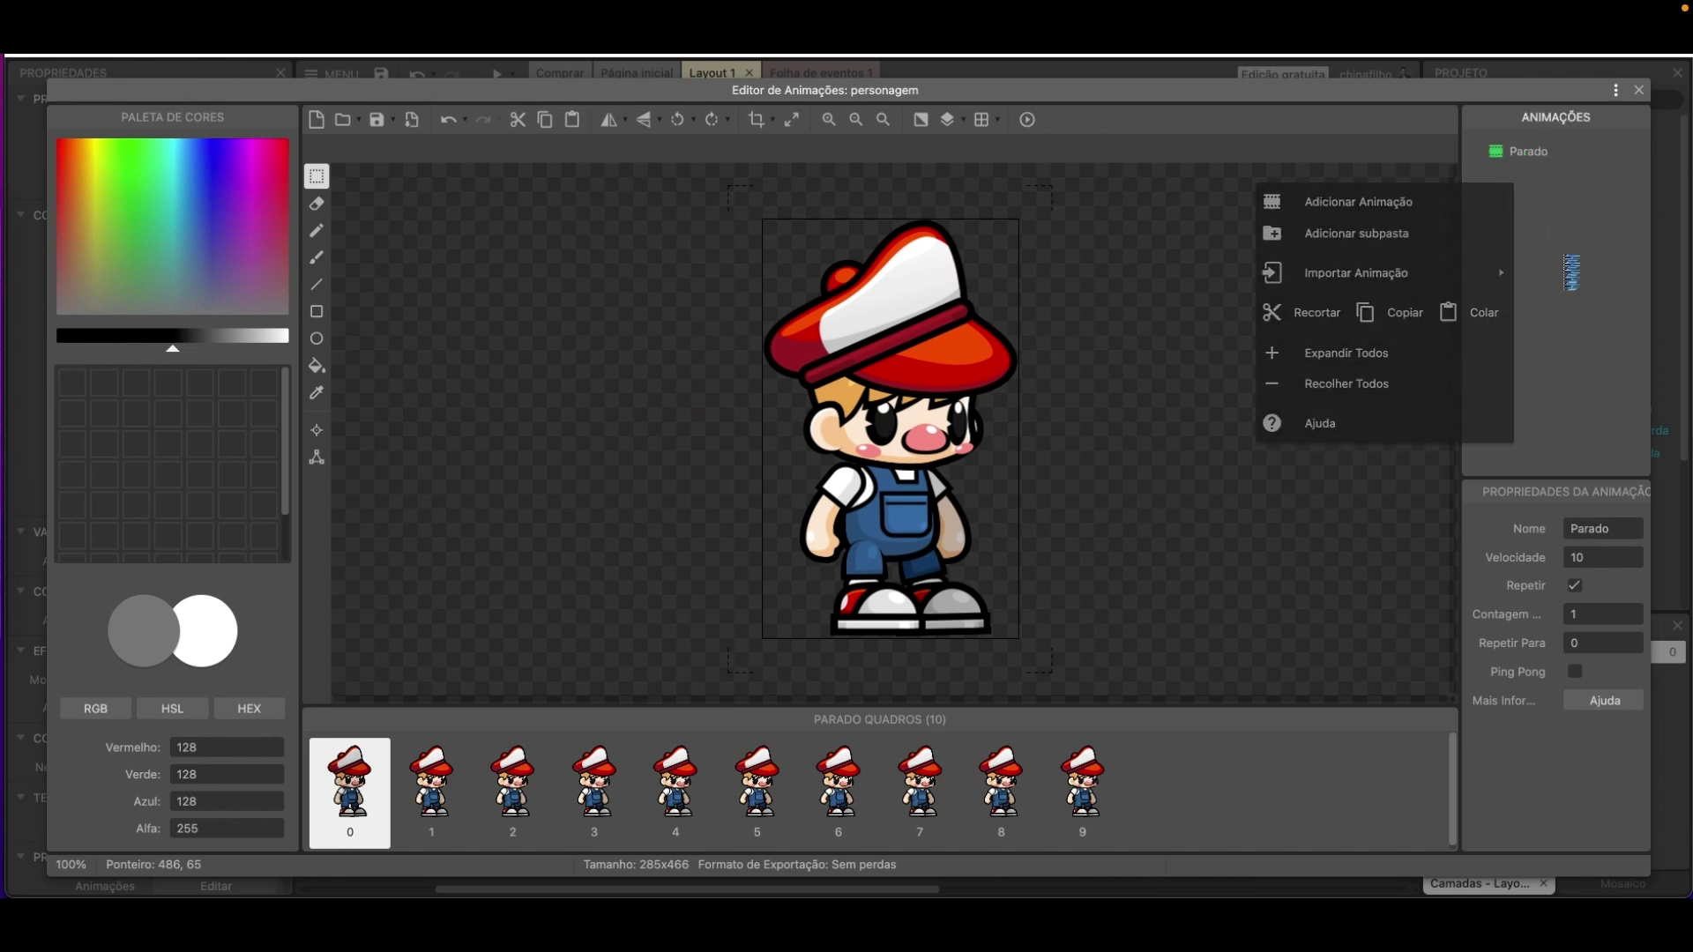
right_click(1566, 226)
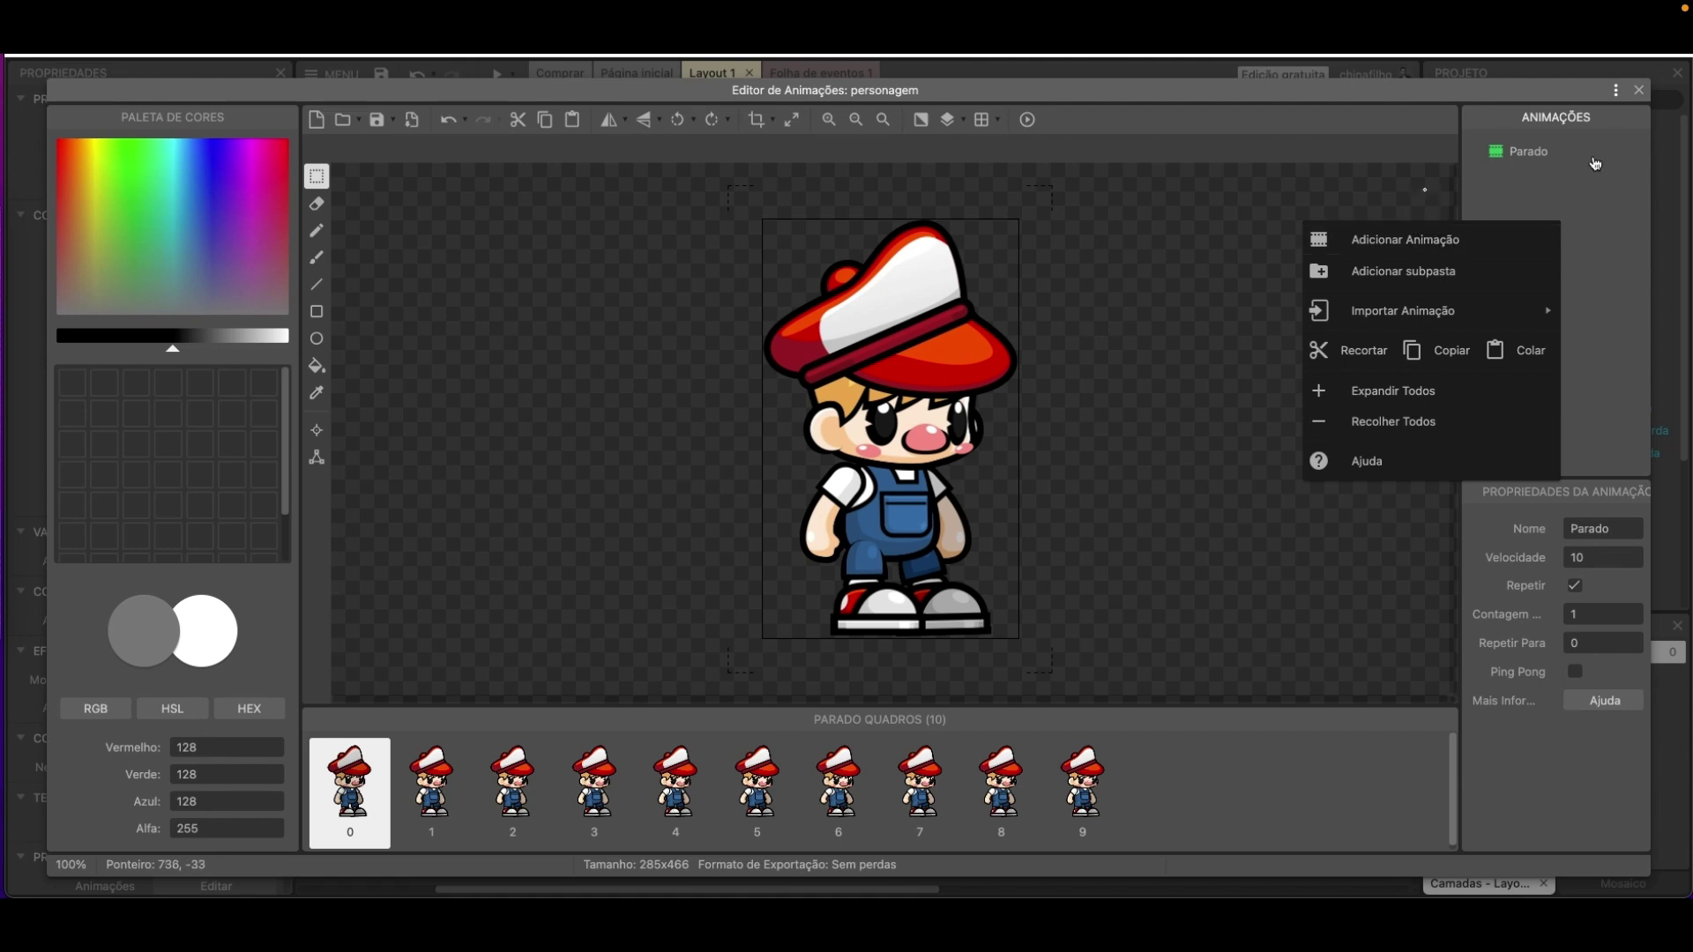
left_click(1381, 253)
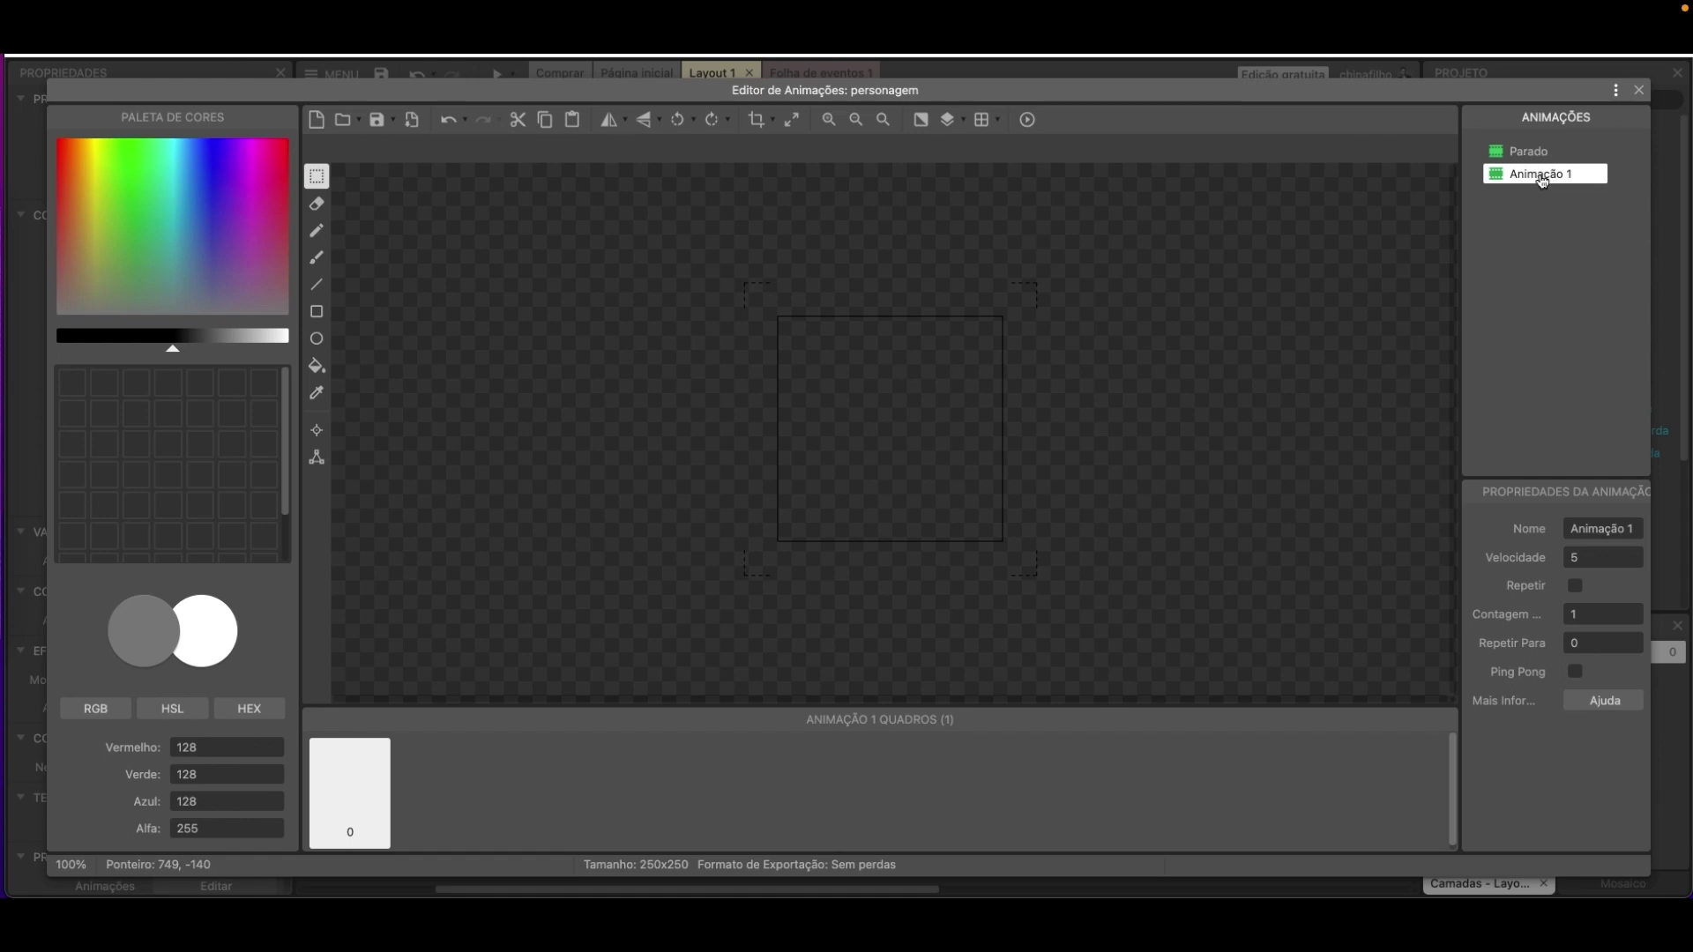
Load the images Run (1).png through Run (8).png as frames of the new animation.
left_click(364, 129)
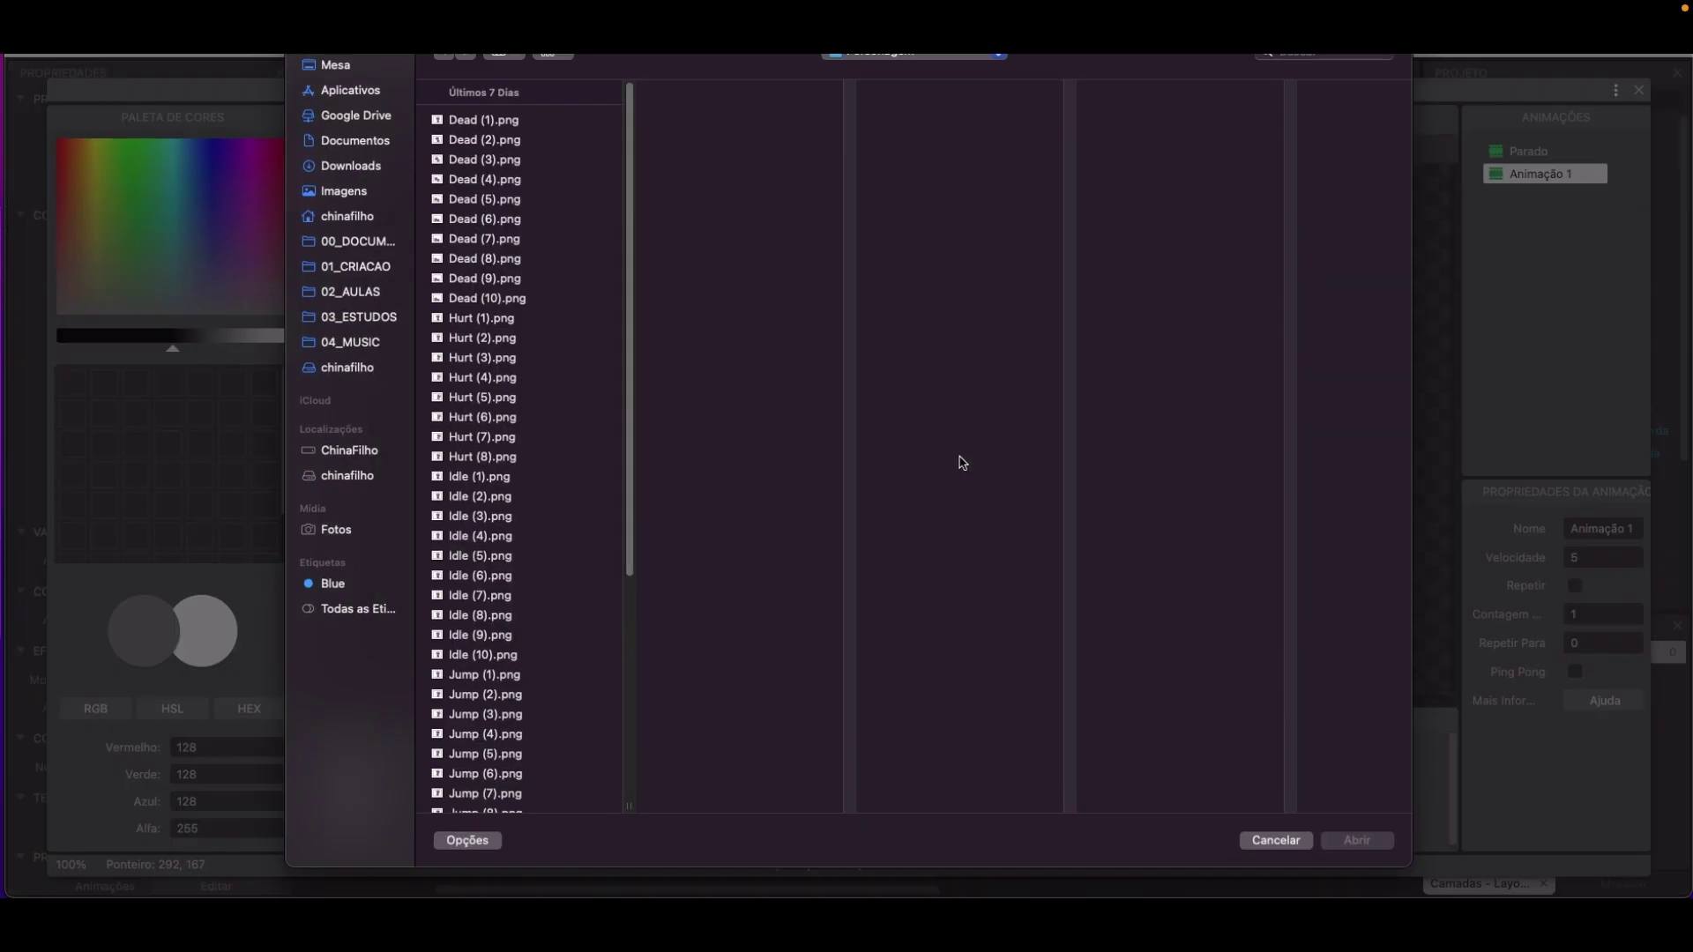
scroll(517, 583, "down", 10)
left_click(464, 557)
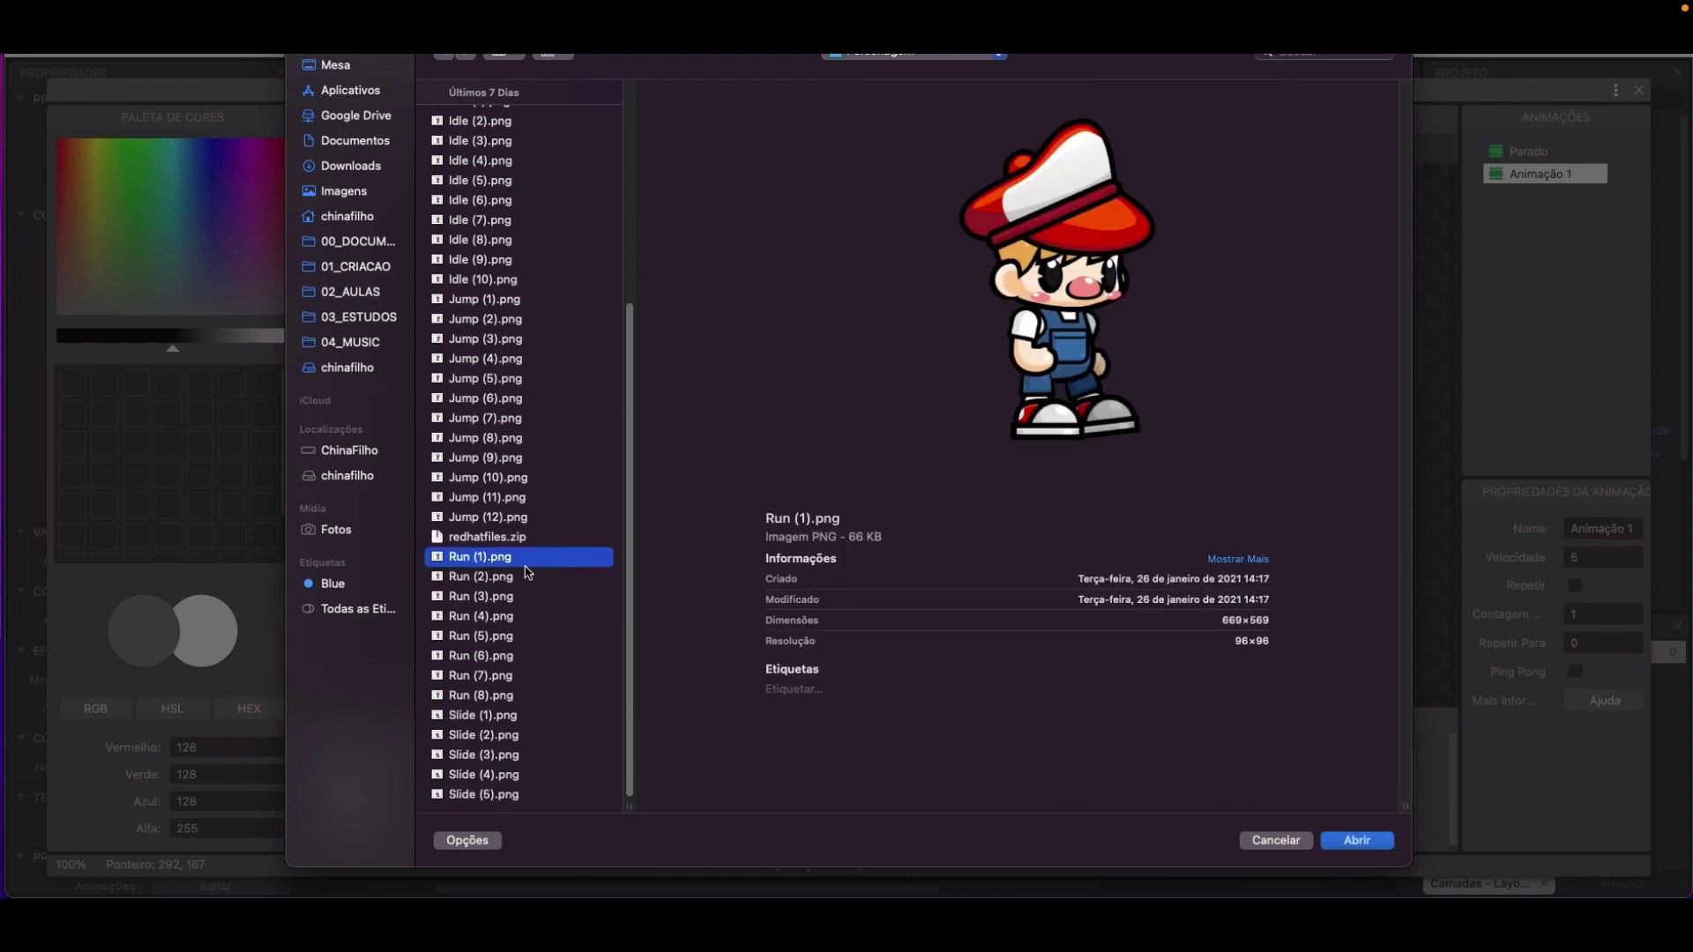
left_click(507, 696, "shift")
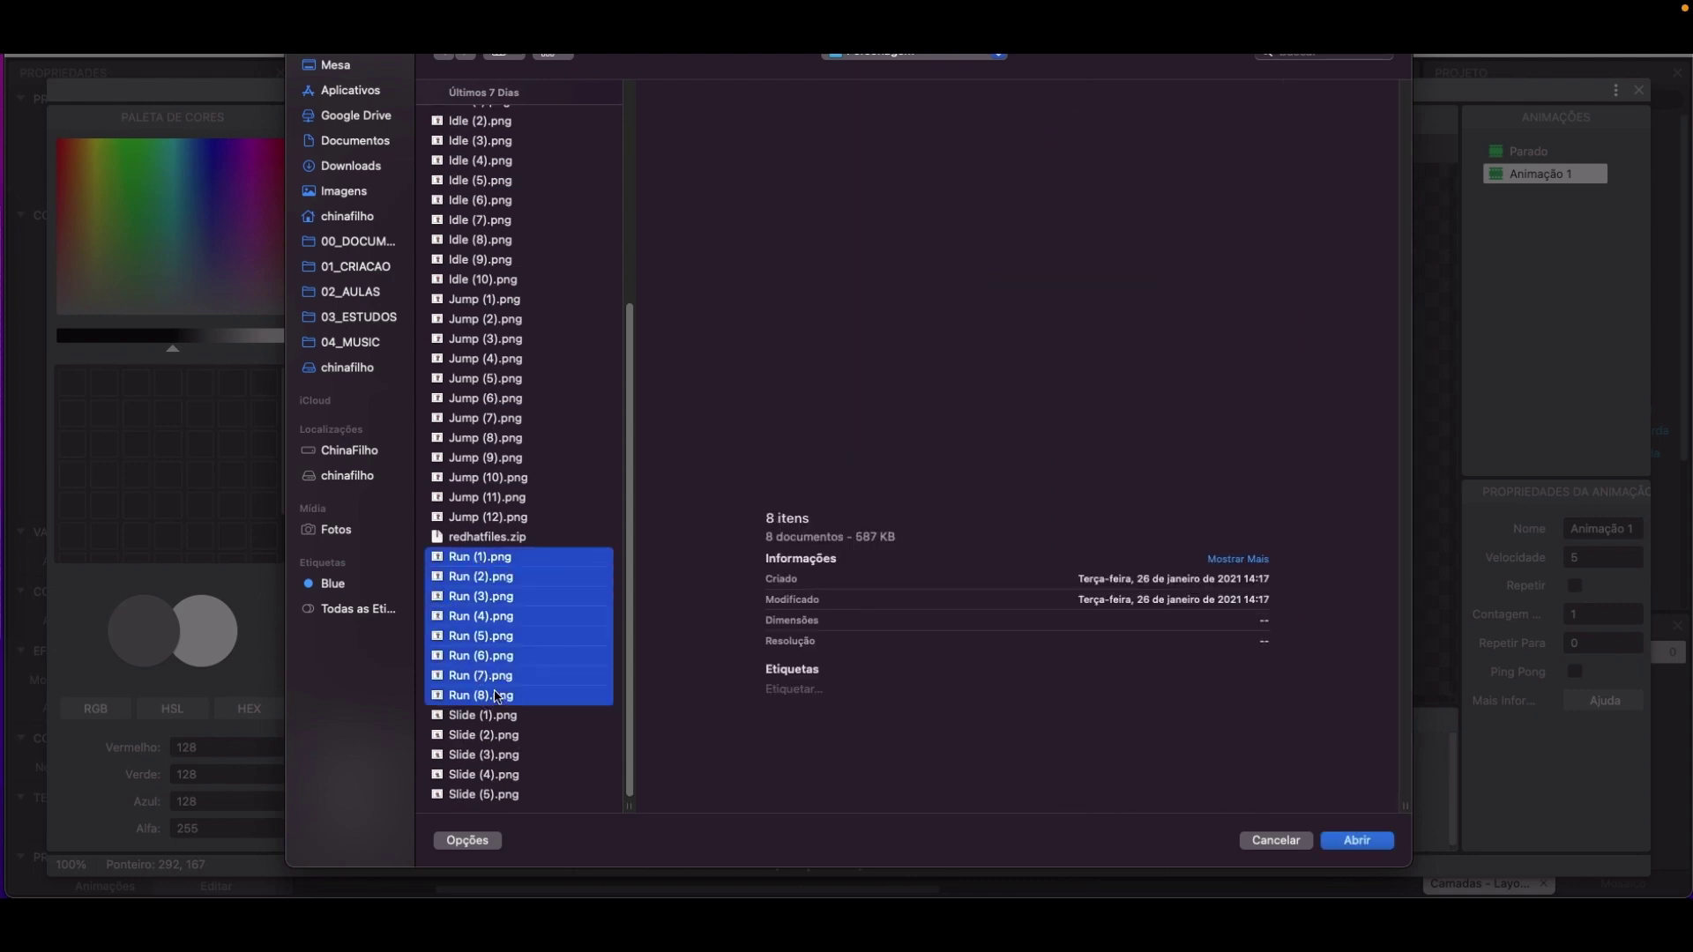
left_click(1377, 840)
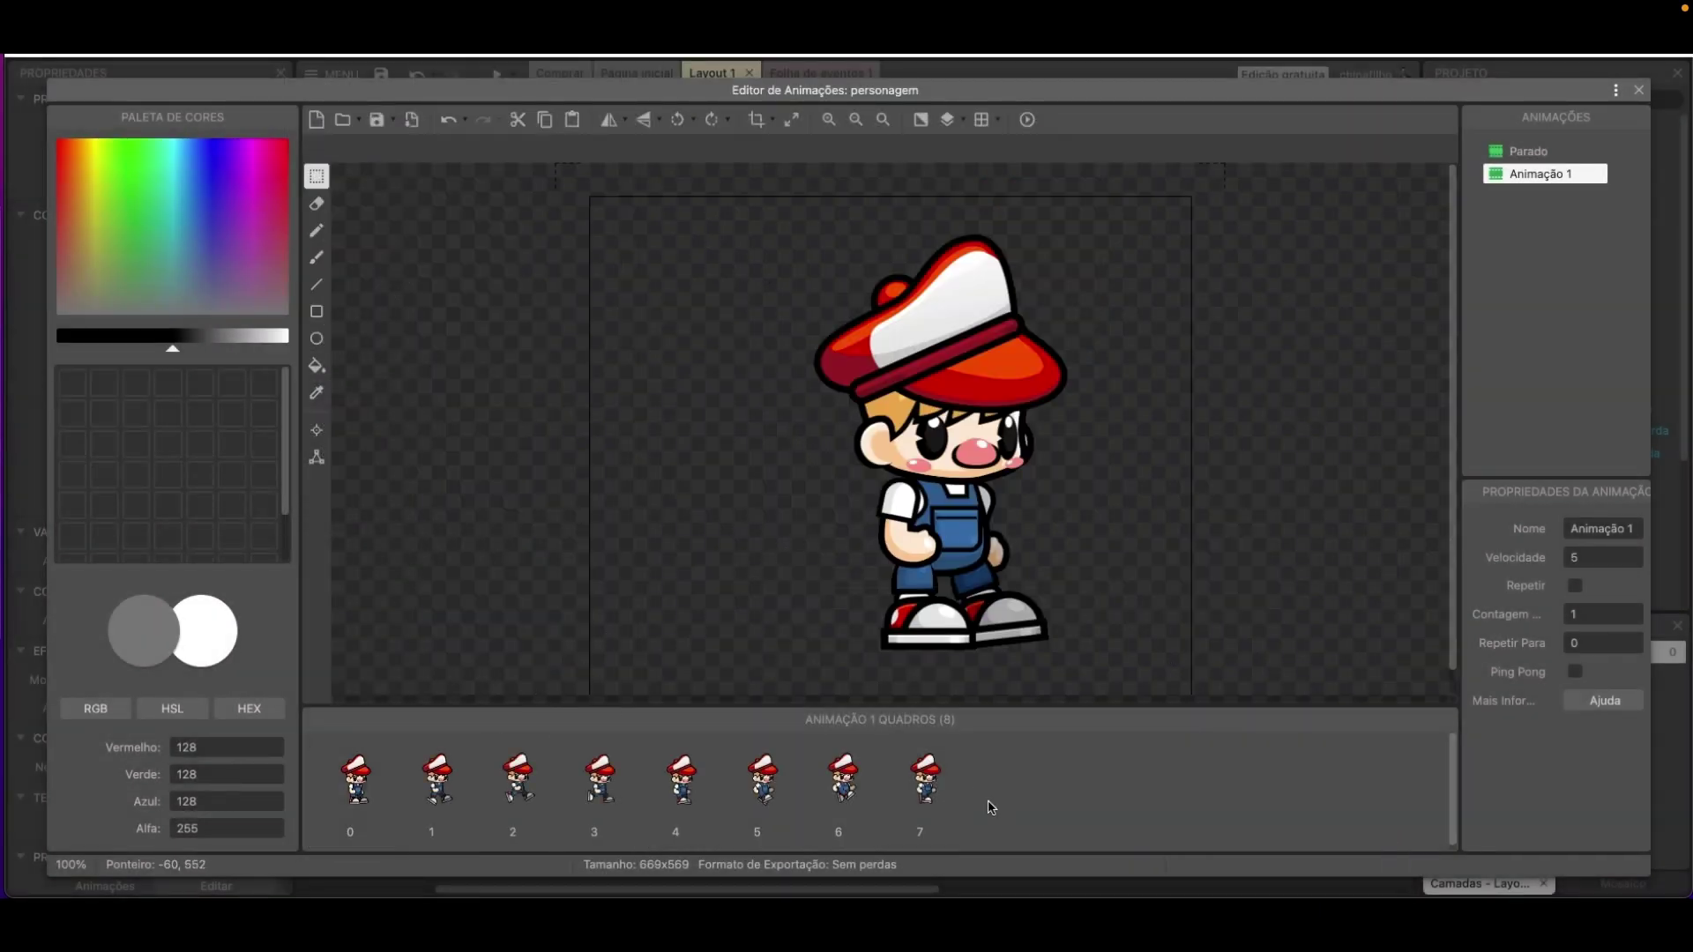
Crop the empty margins from all frames of the running animation.
left_click(755, 123)
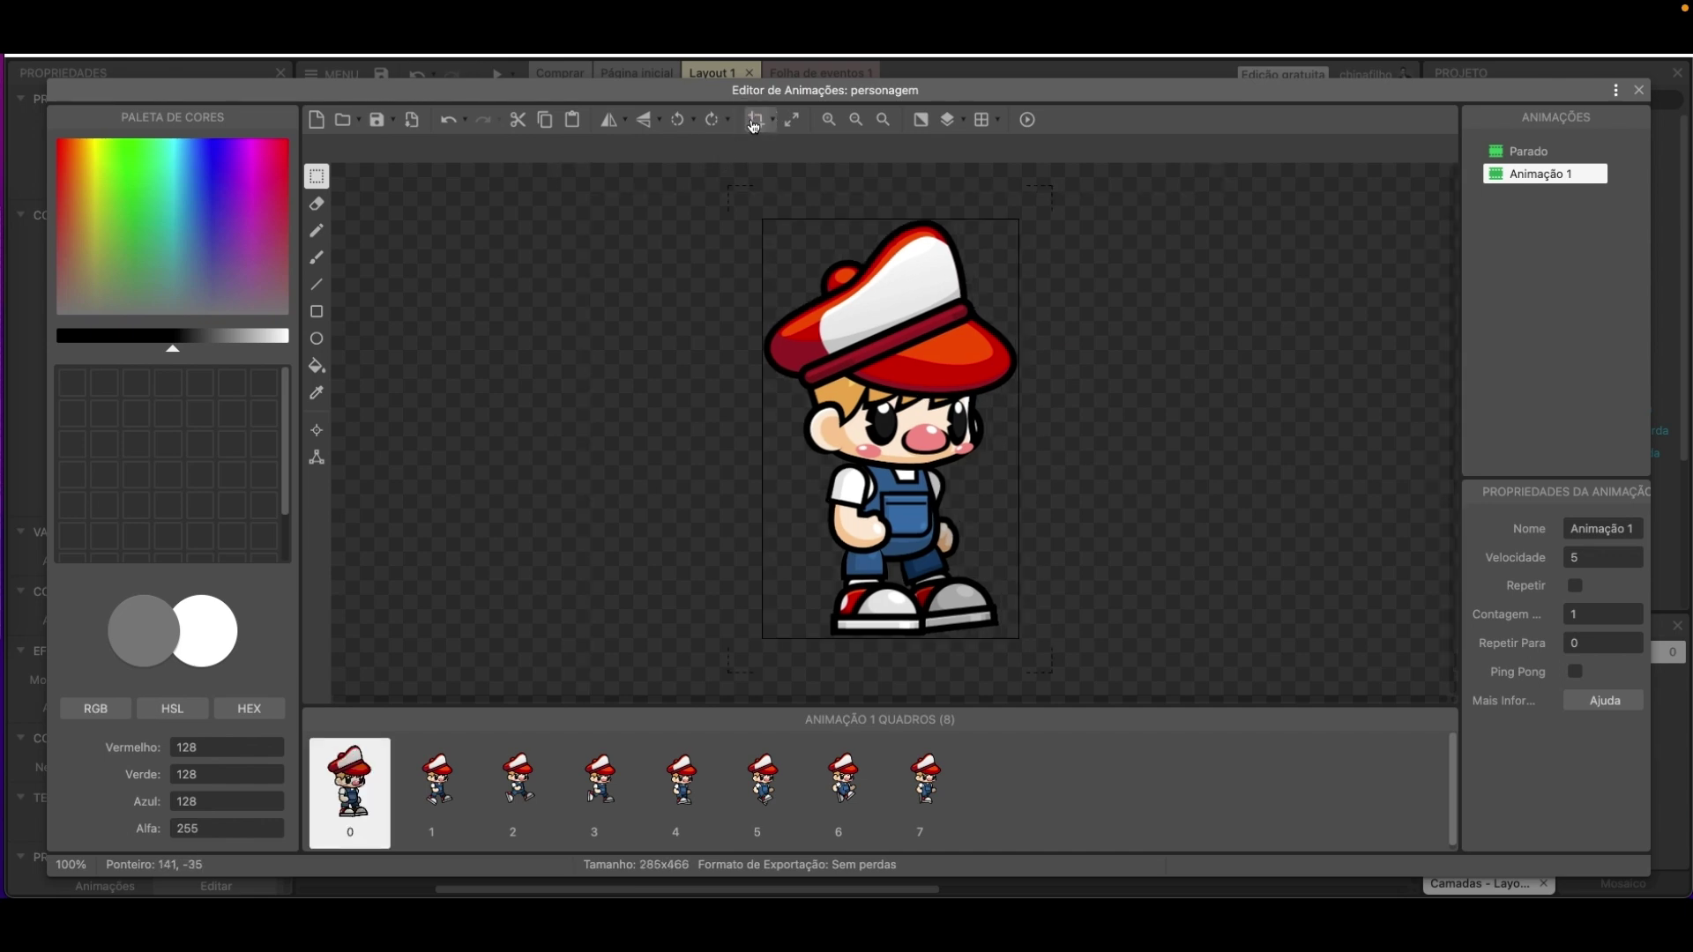
left_click(776, 126)
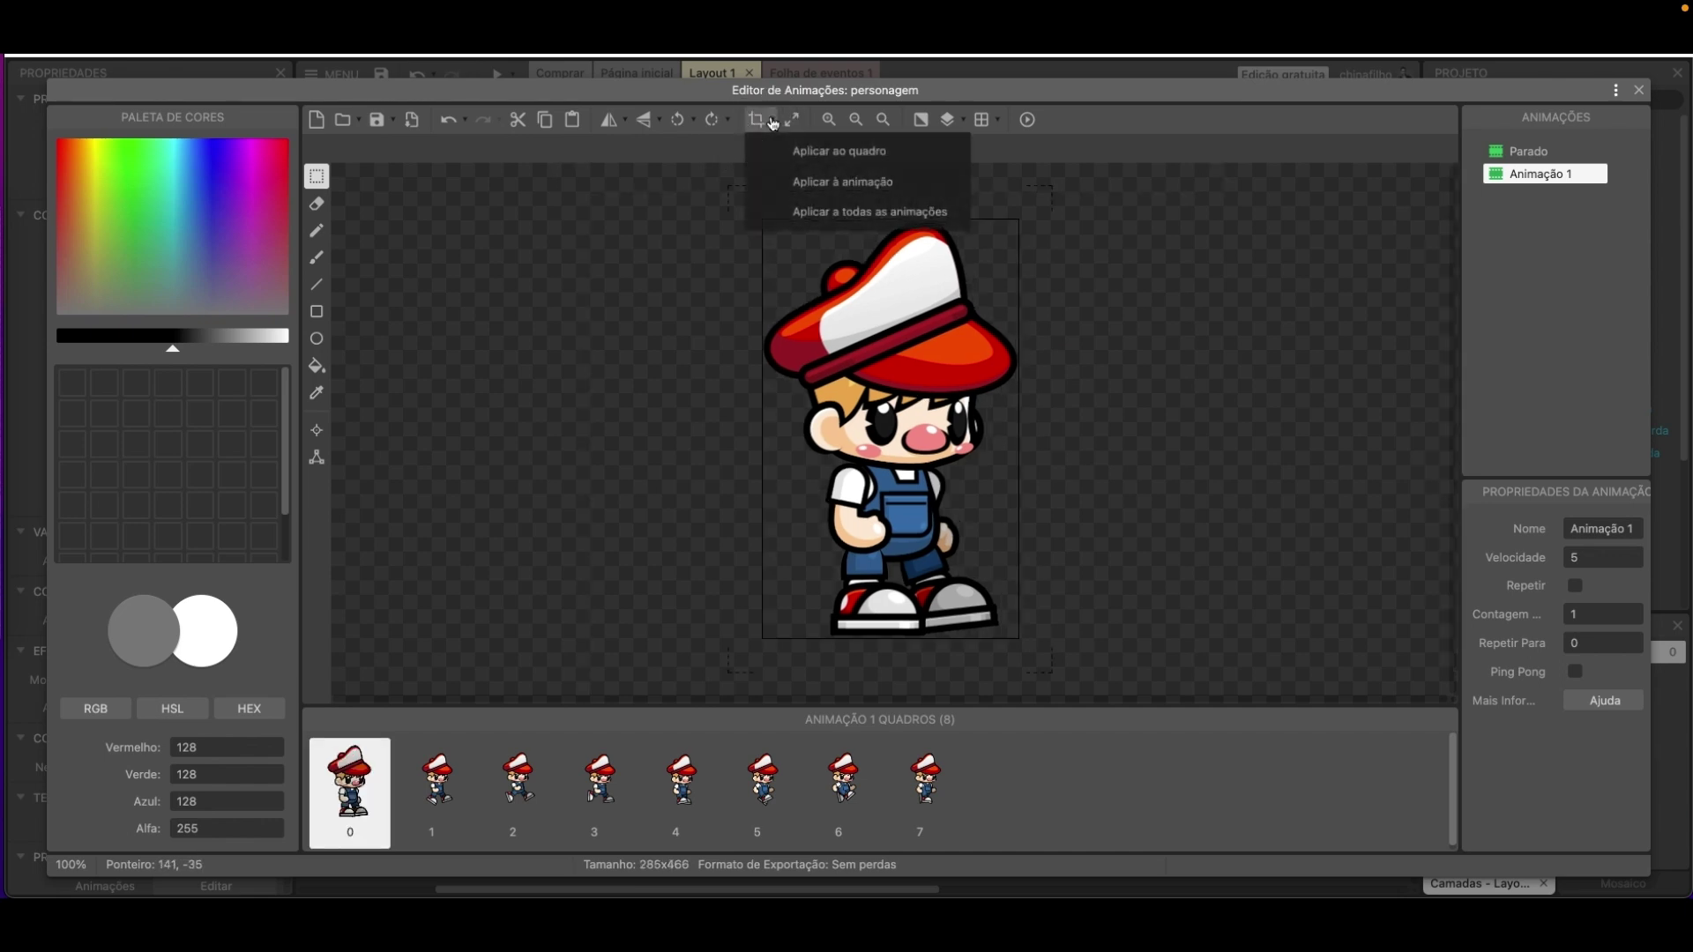
left_click(803, 182)
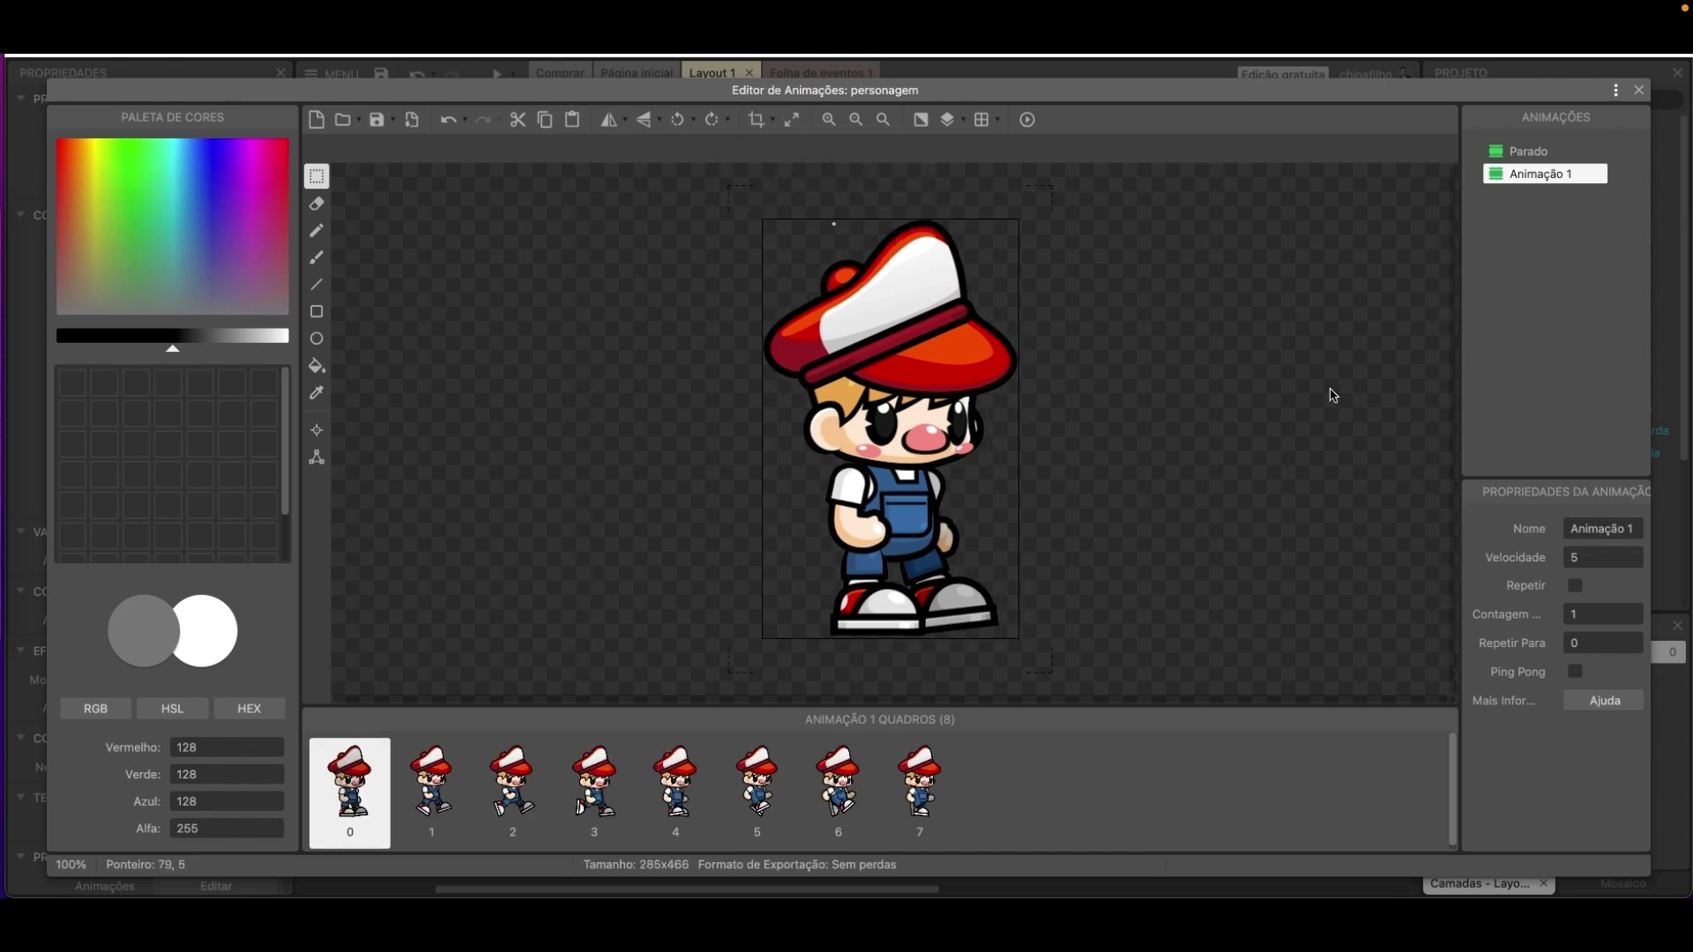
Rename the running animation Correr and set its speed to 14.
left_click(1582, 529)
type("Correr")
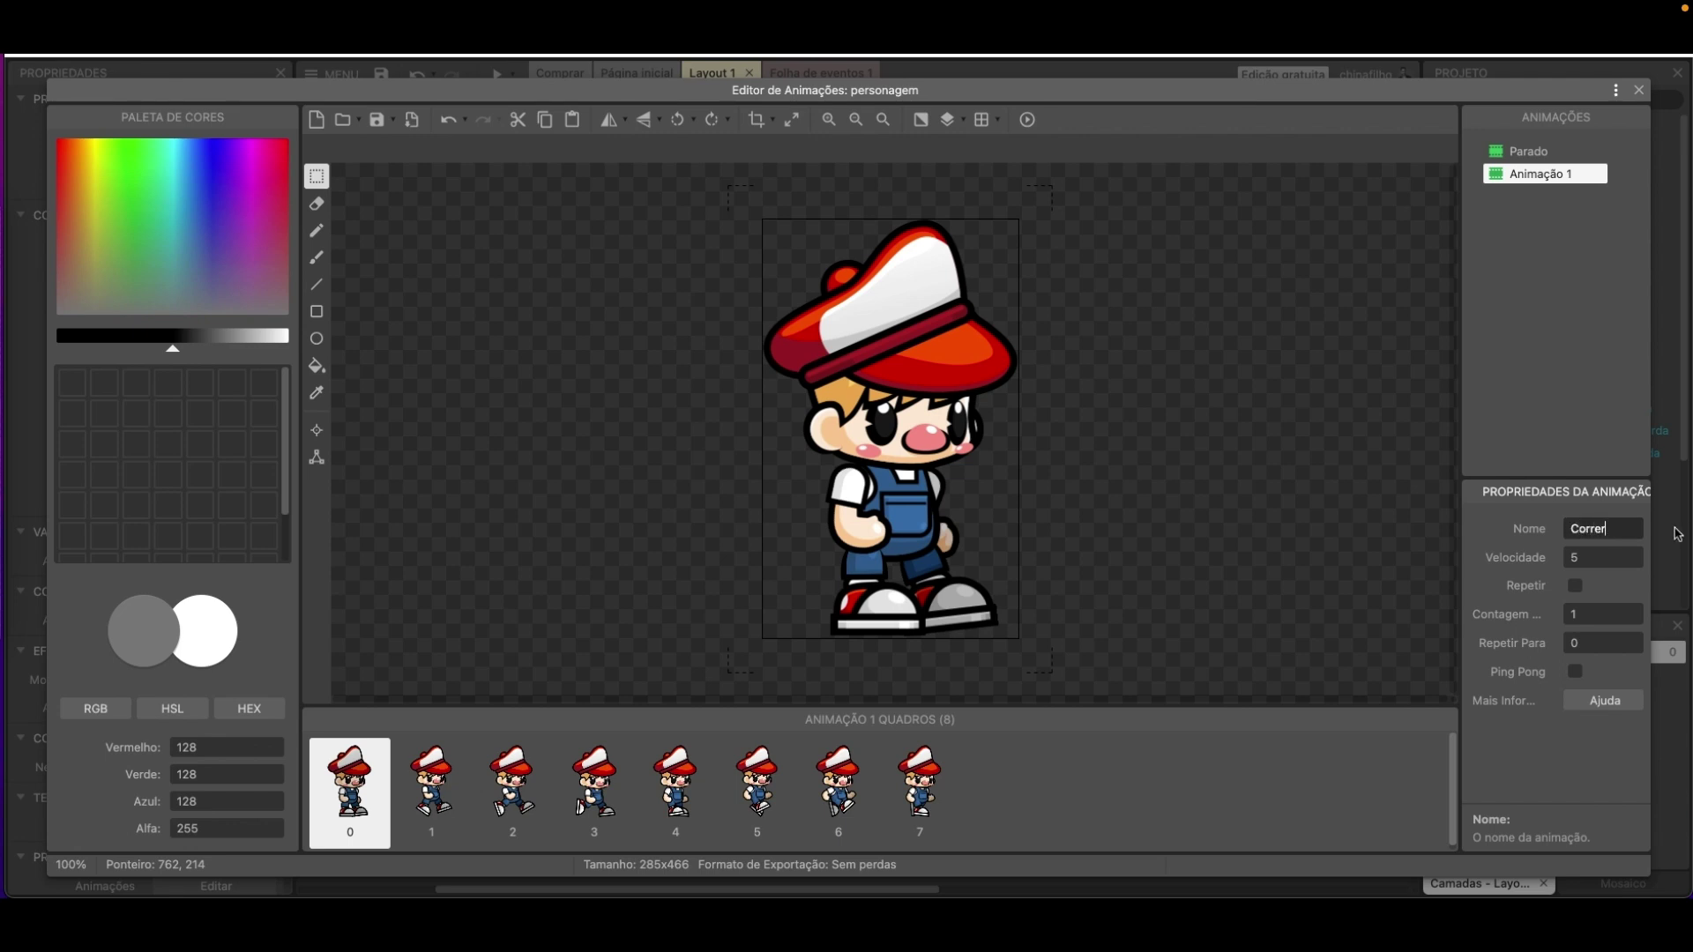
left_click(1630, 556)
left_click(1630, 556)
left_click(1630, 555)
left_click(1630, 555)
left_click(1630, 555)
left_click(1629, 556)
left_click(1630, 555)
left_click(1629, 555)
left_click(1630, 554)
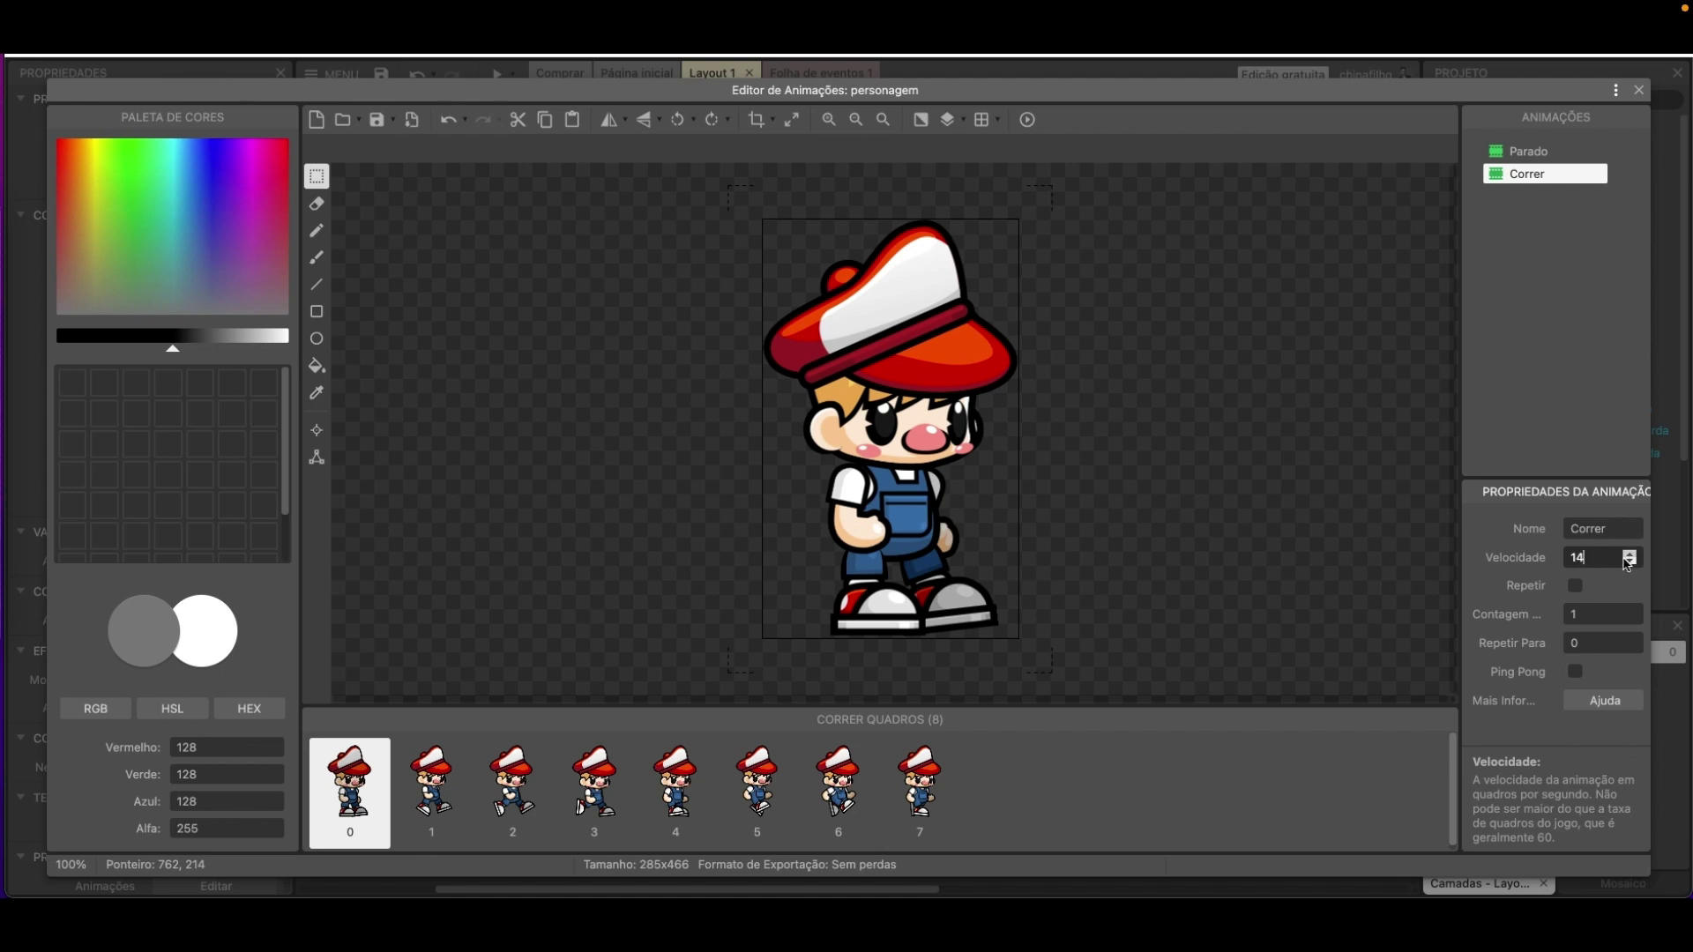
Set the Correr animation to repeat continuously and preview its playback.
left_click(1578, 589)
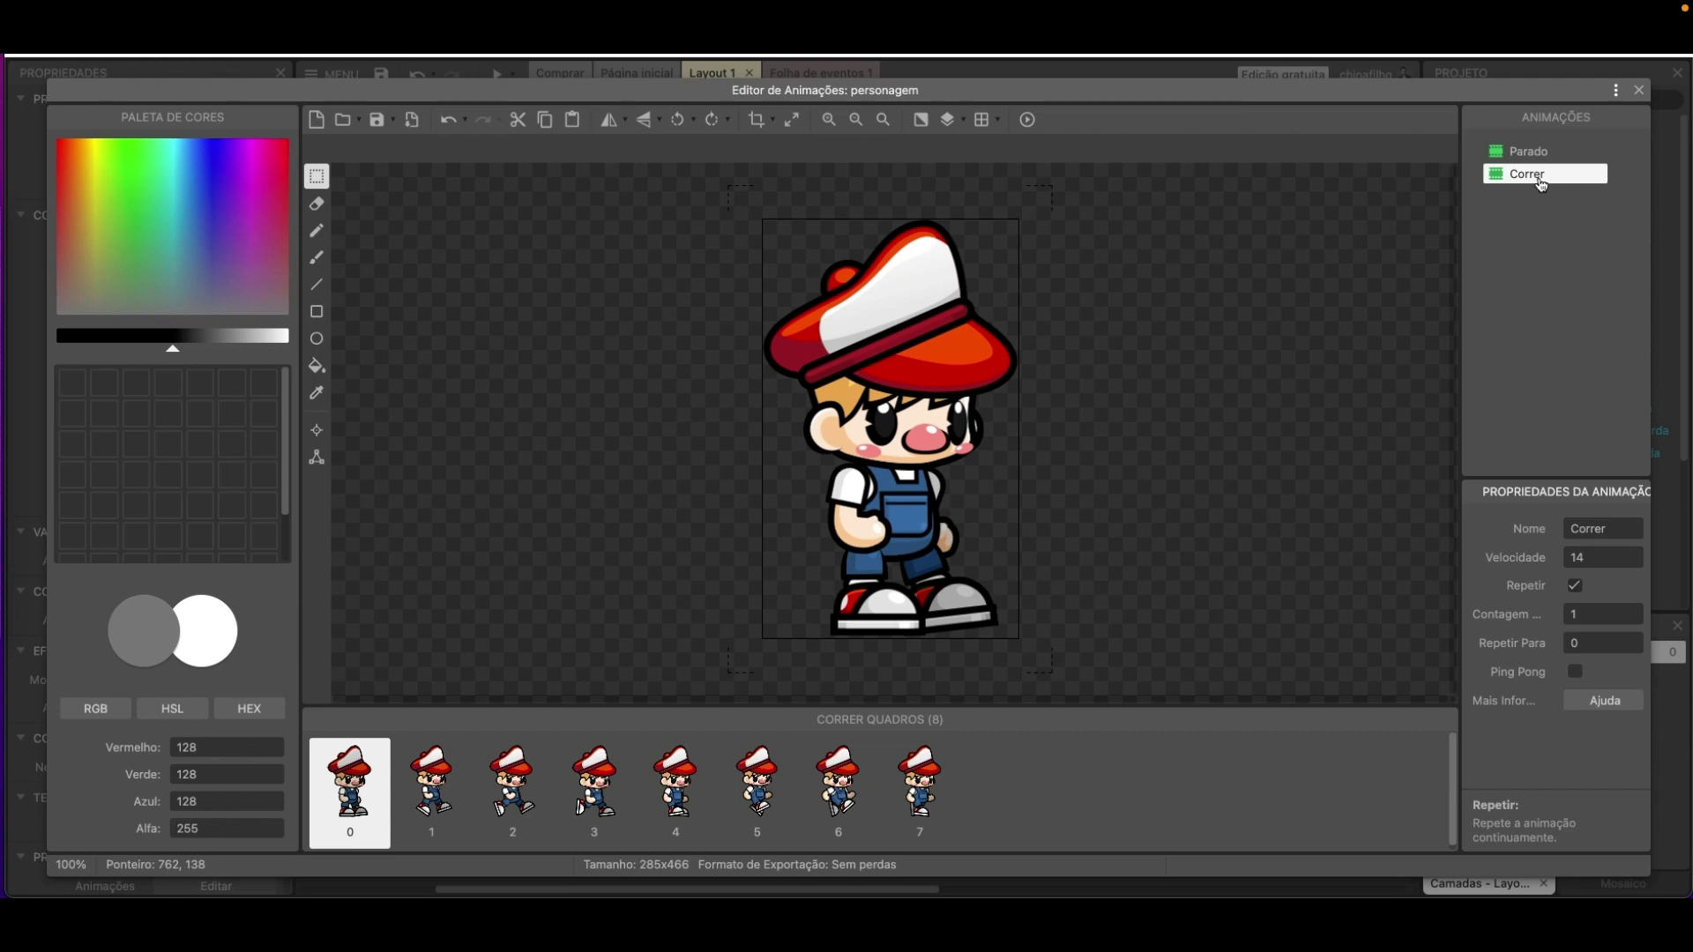
left_click(1037, 129)
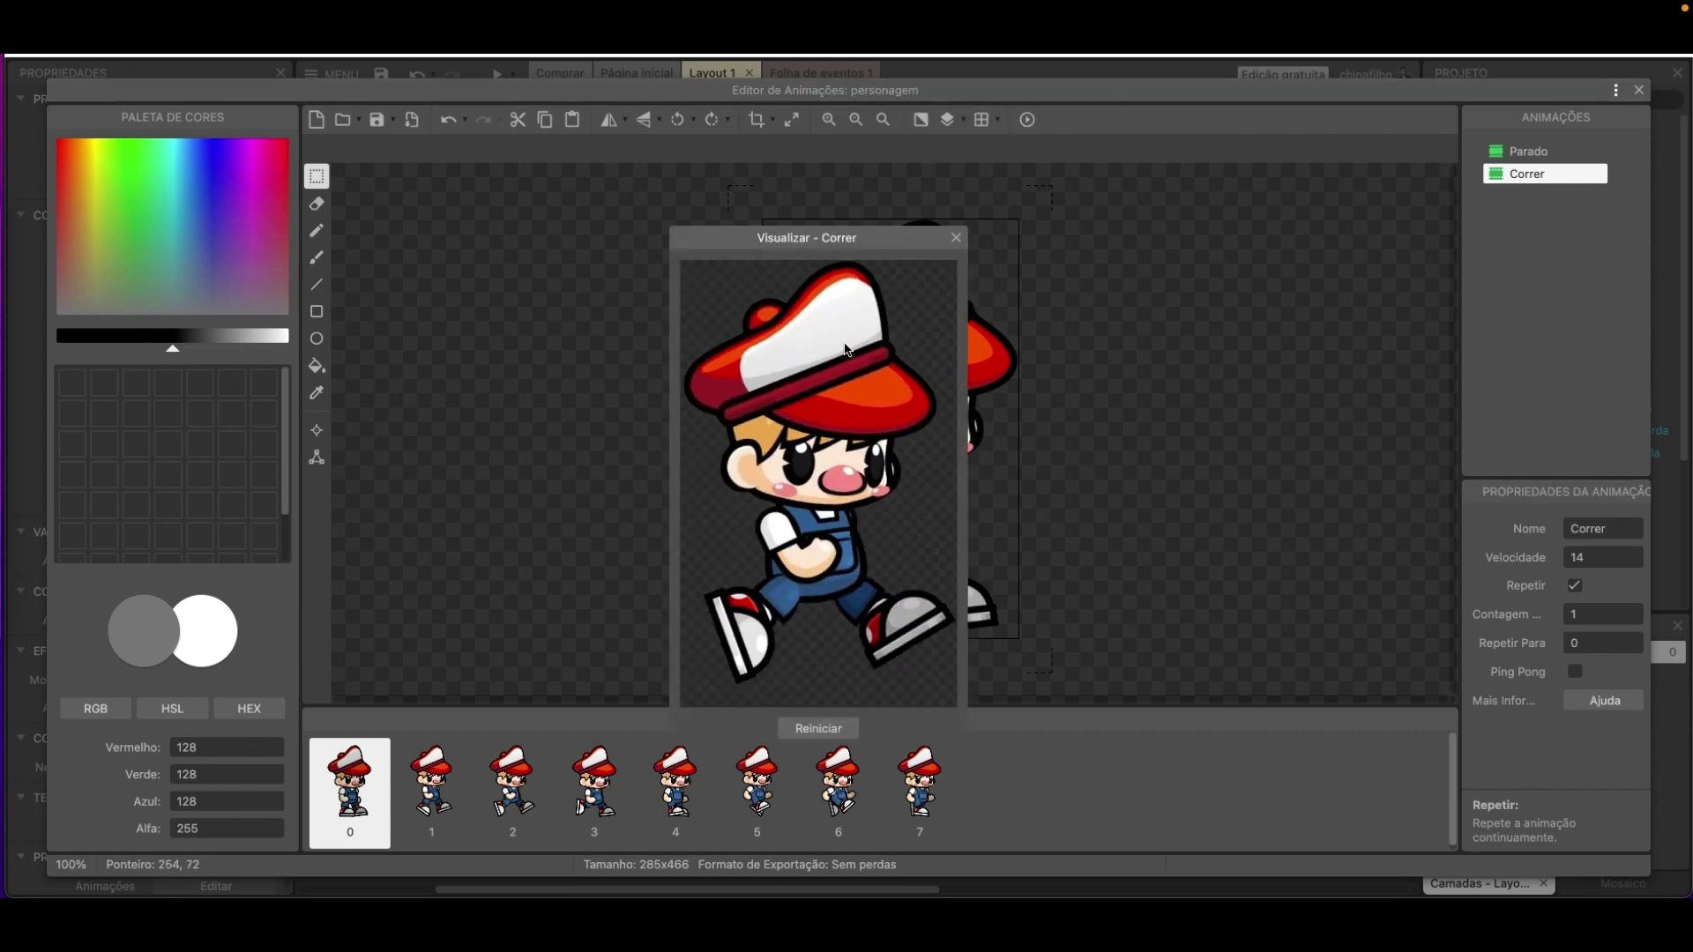
left_click_drag(834, 257, 807, 212)
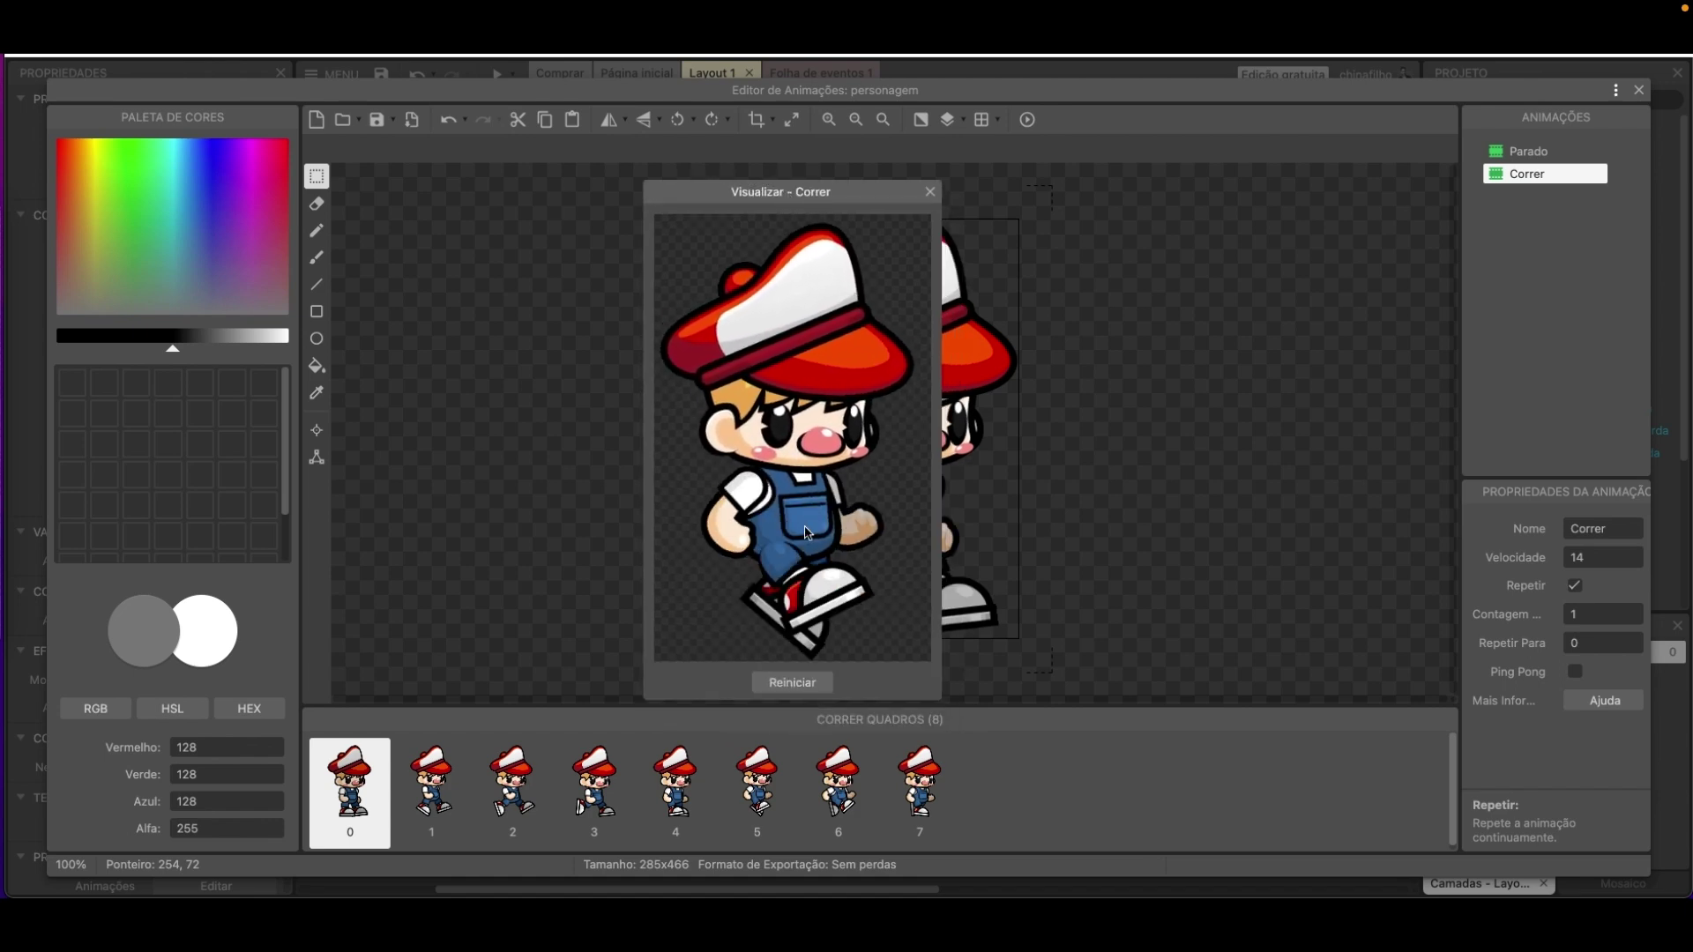
left_click(931, 193)
Add a third animation and load Jump (1).png through Jump (12).png as its frames.
right_click(1525, 219)
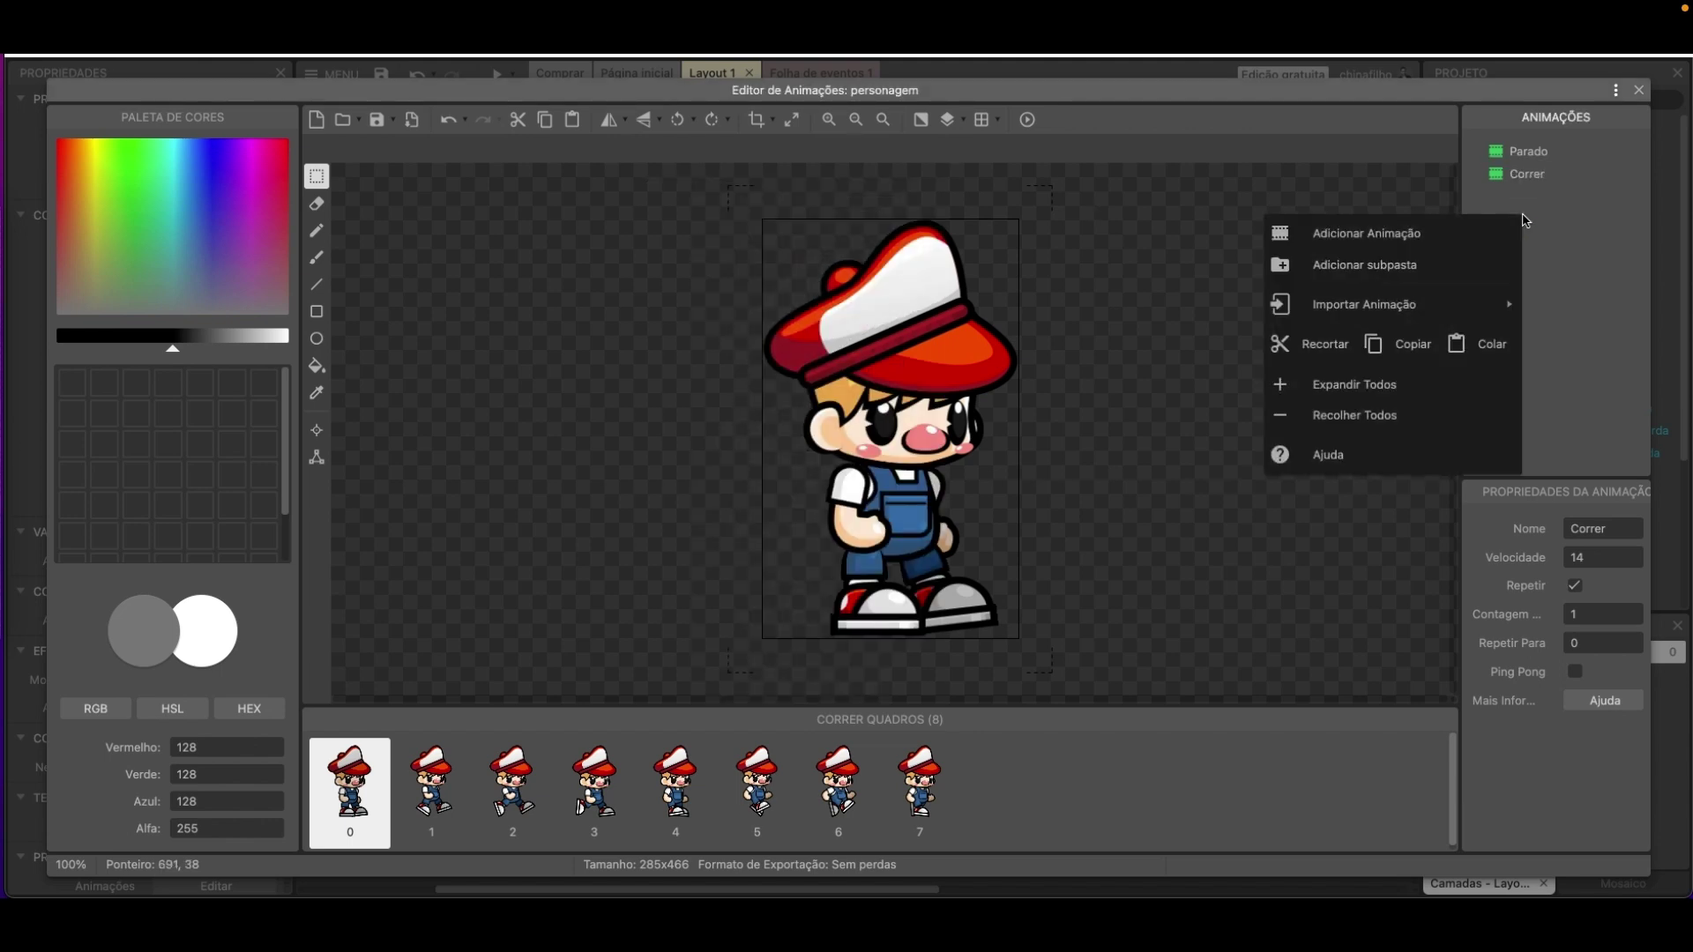
left_click(1367, 233)
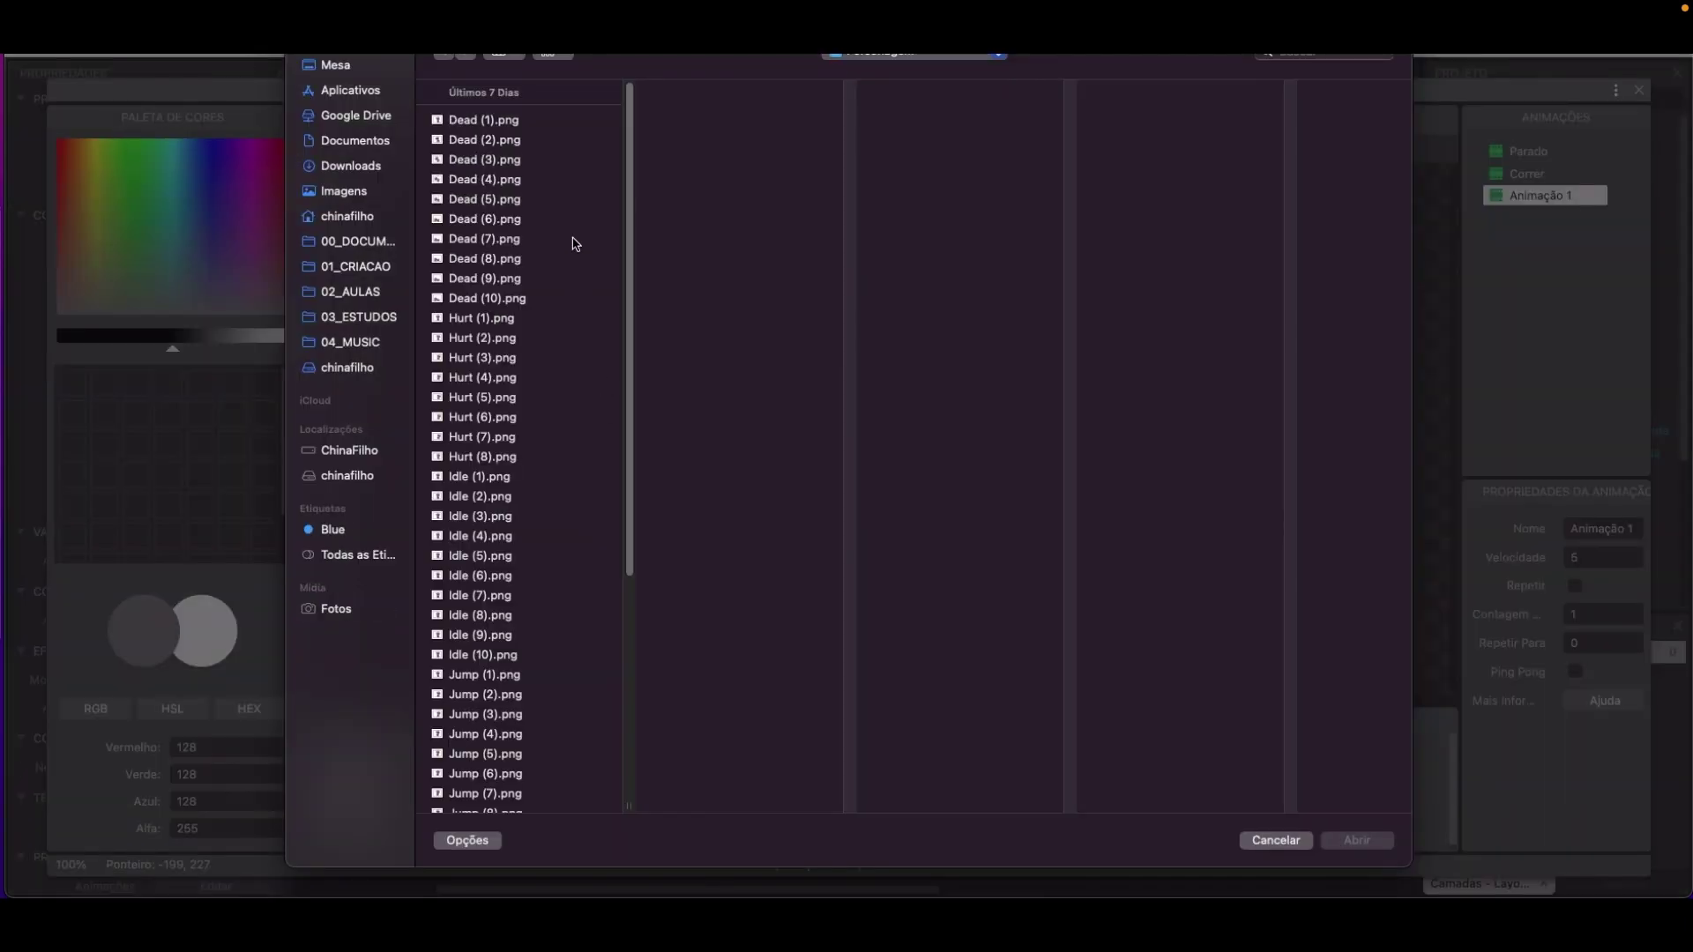
scroll(539, 661, "down", 6)
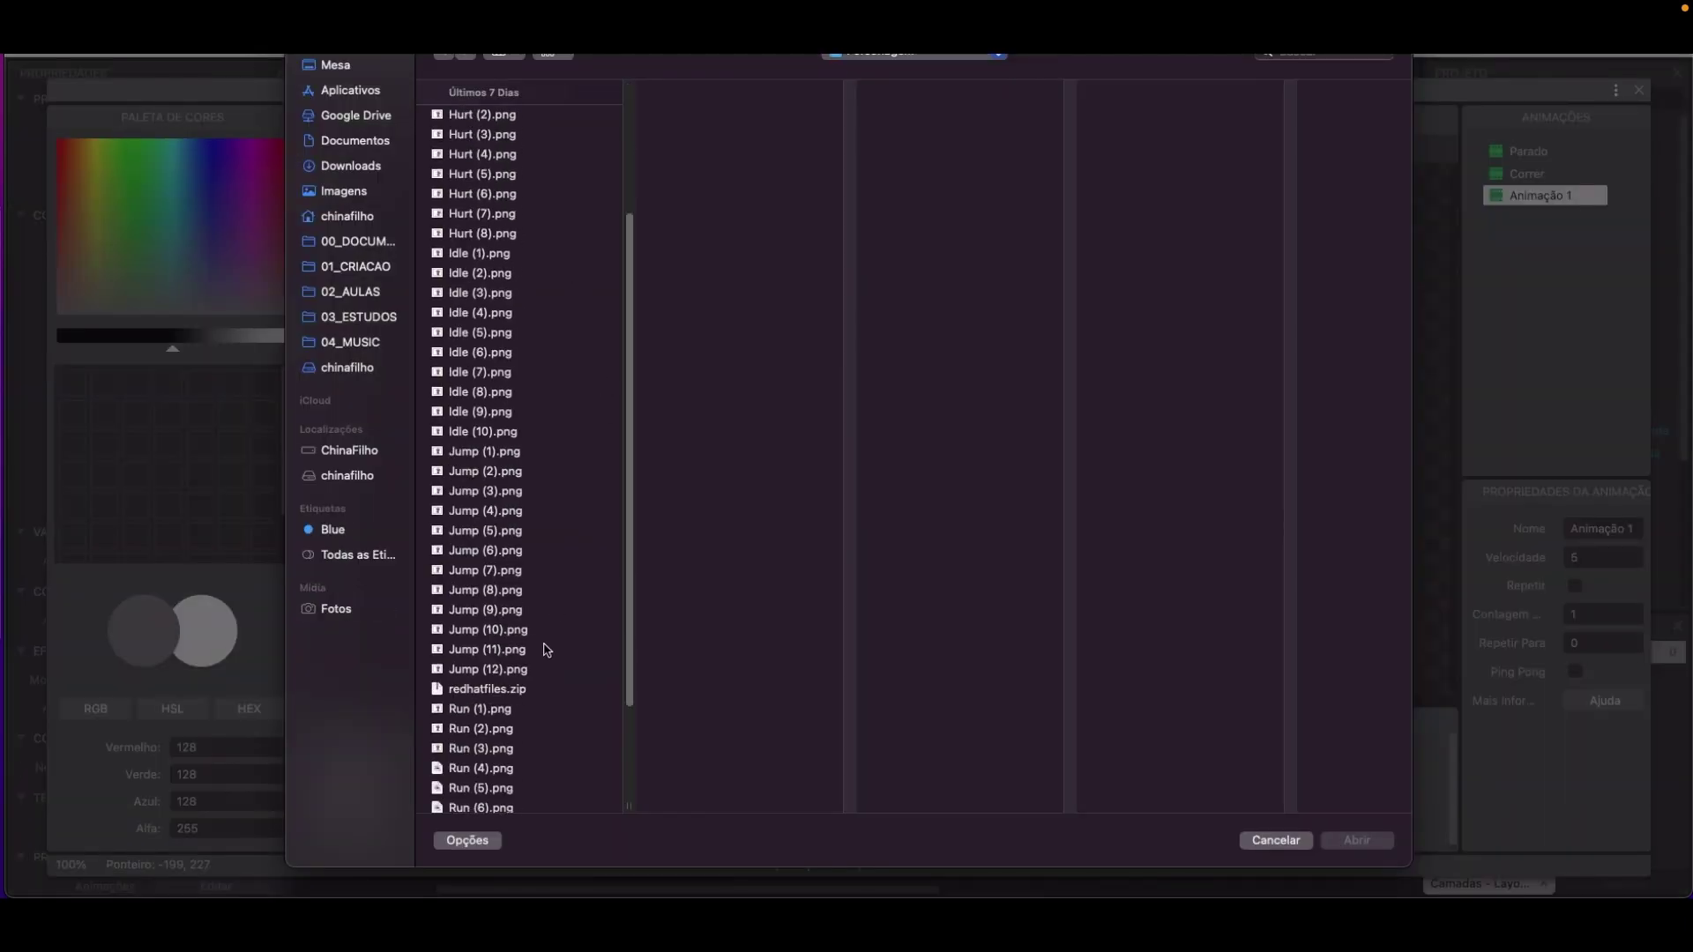
left_click(496, 300)
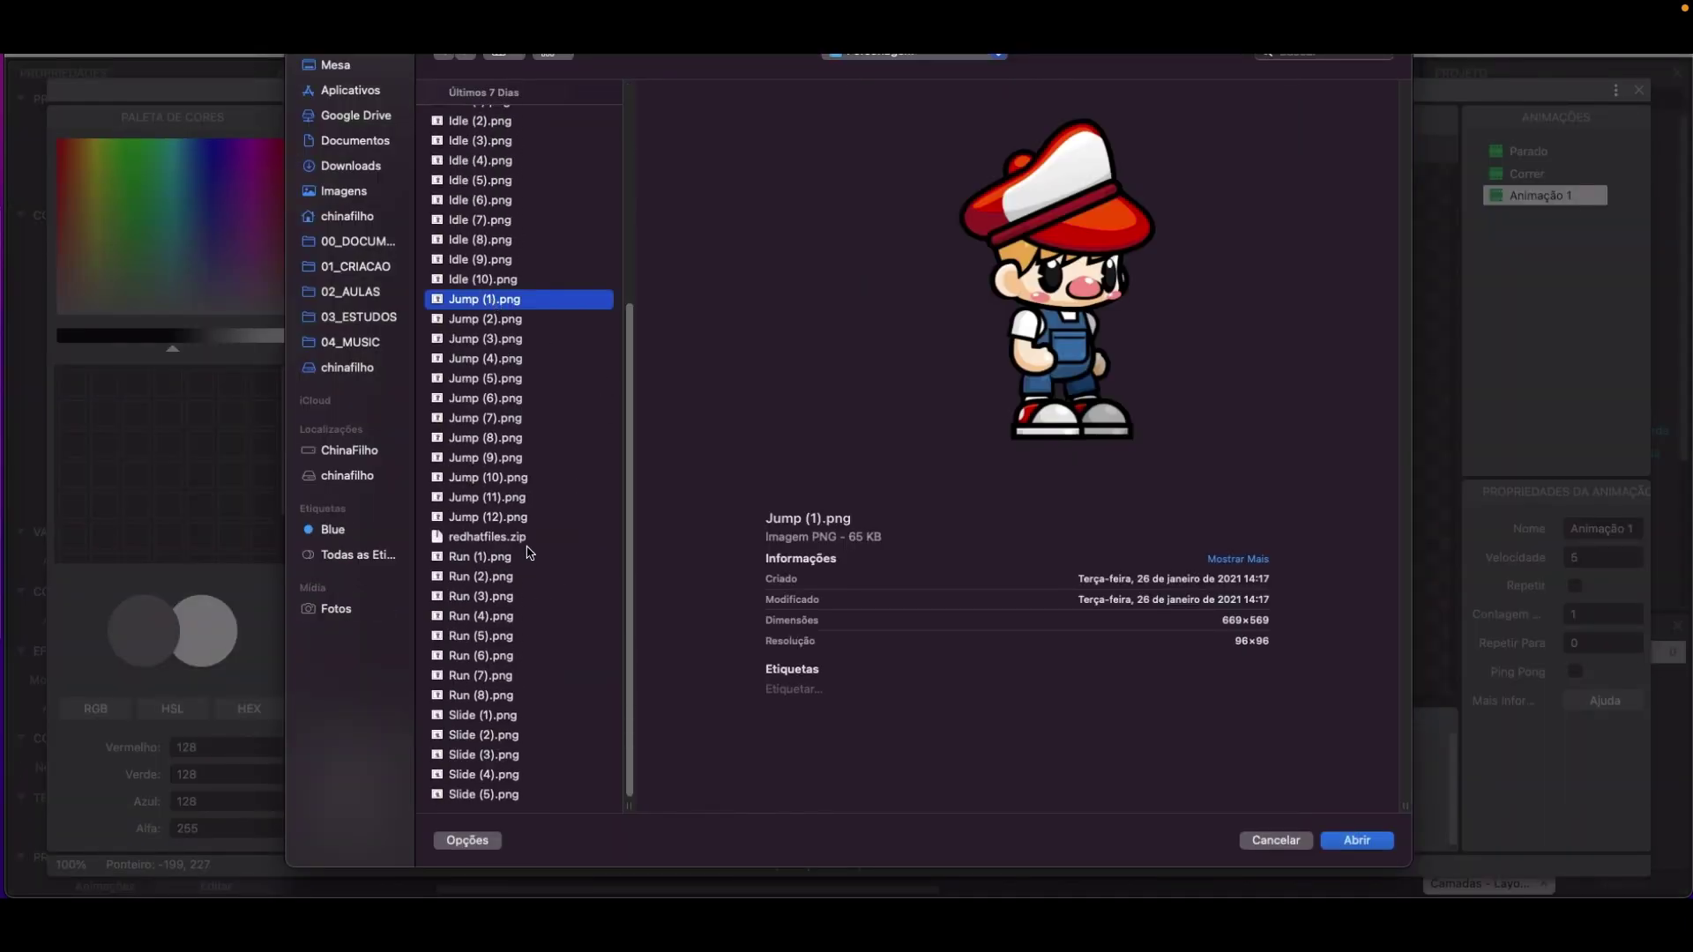
left_click(516, 519, "shift")
left_click(1349, 840)
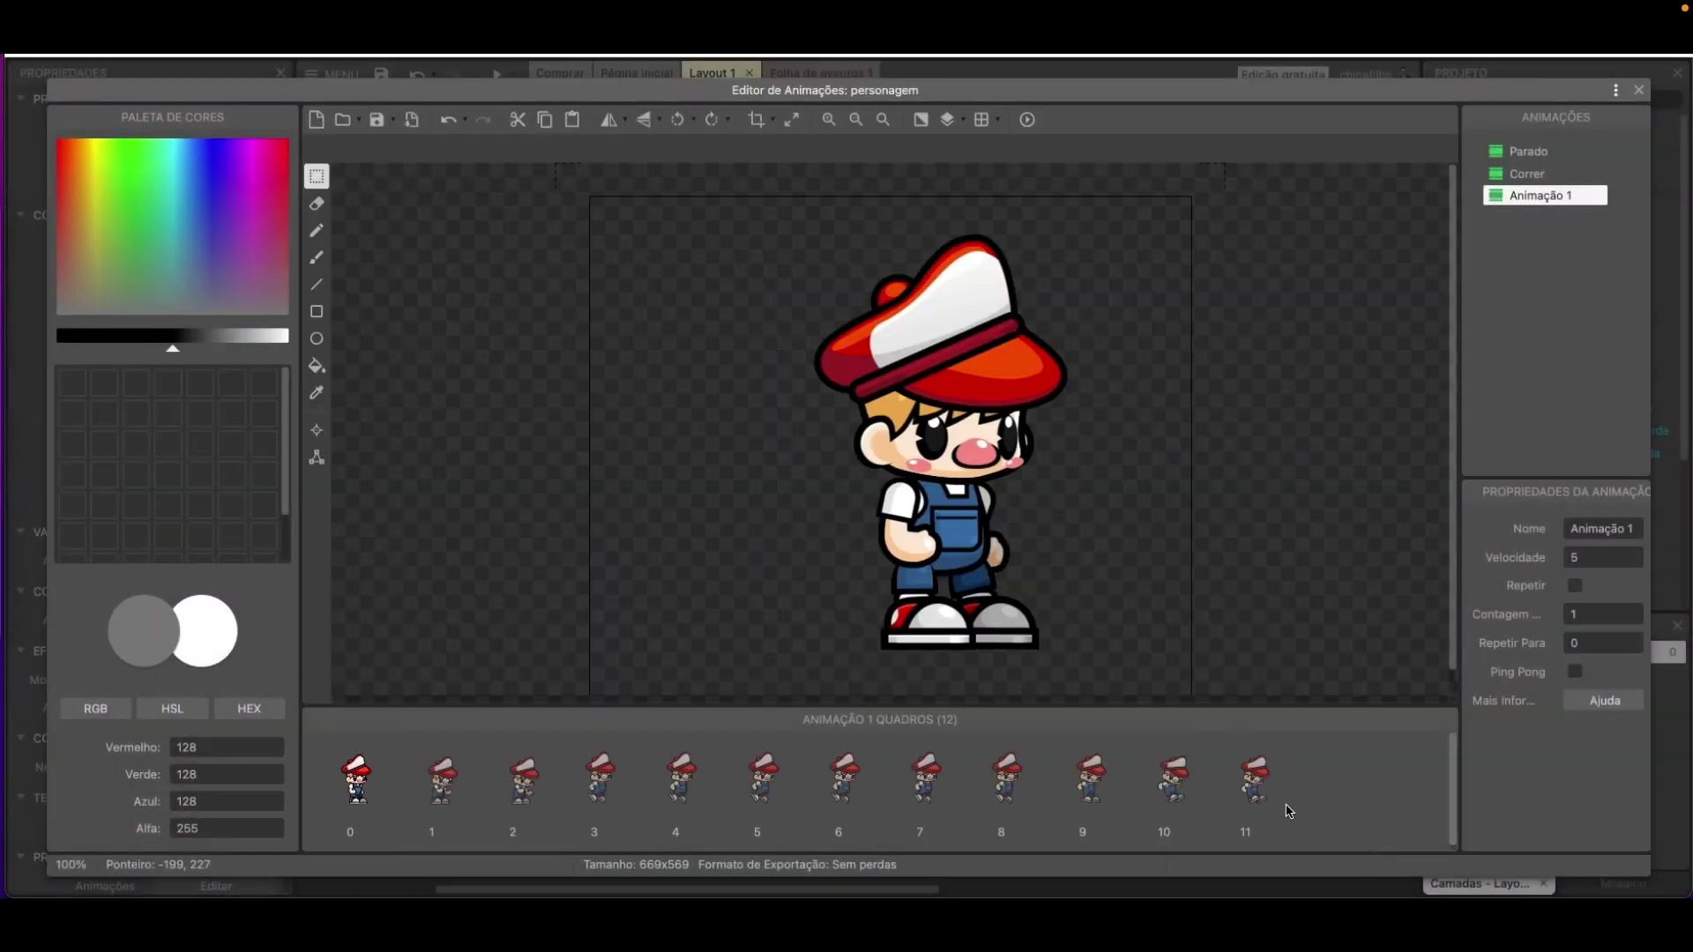
Crop the empty margins from all frames of the jumping animation.
left_click(757, 122)
left_click(776, 124)
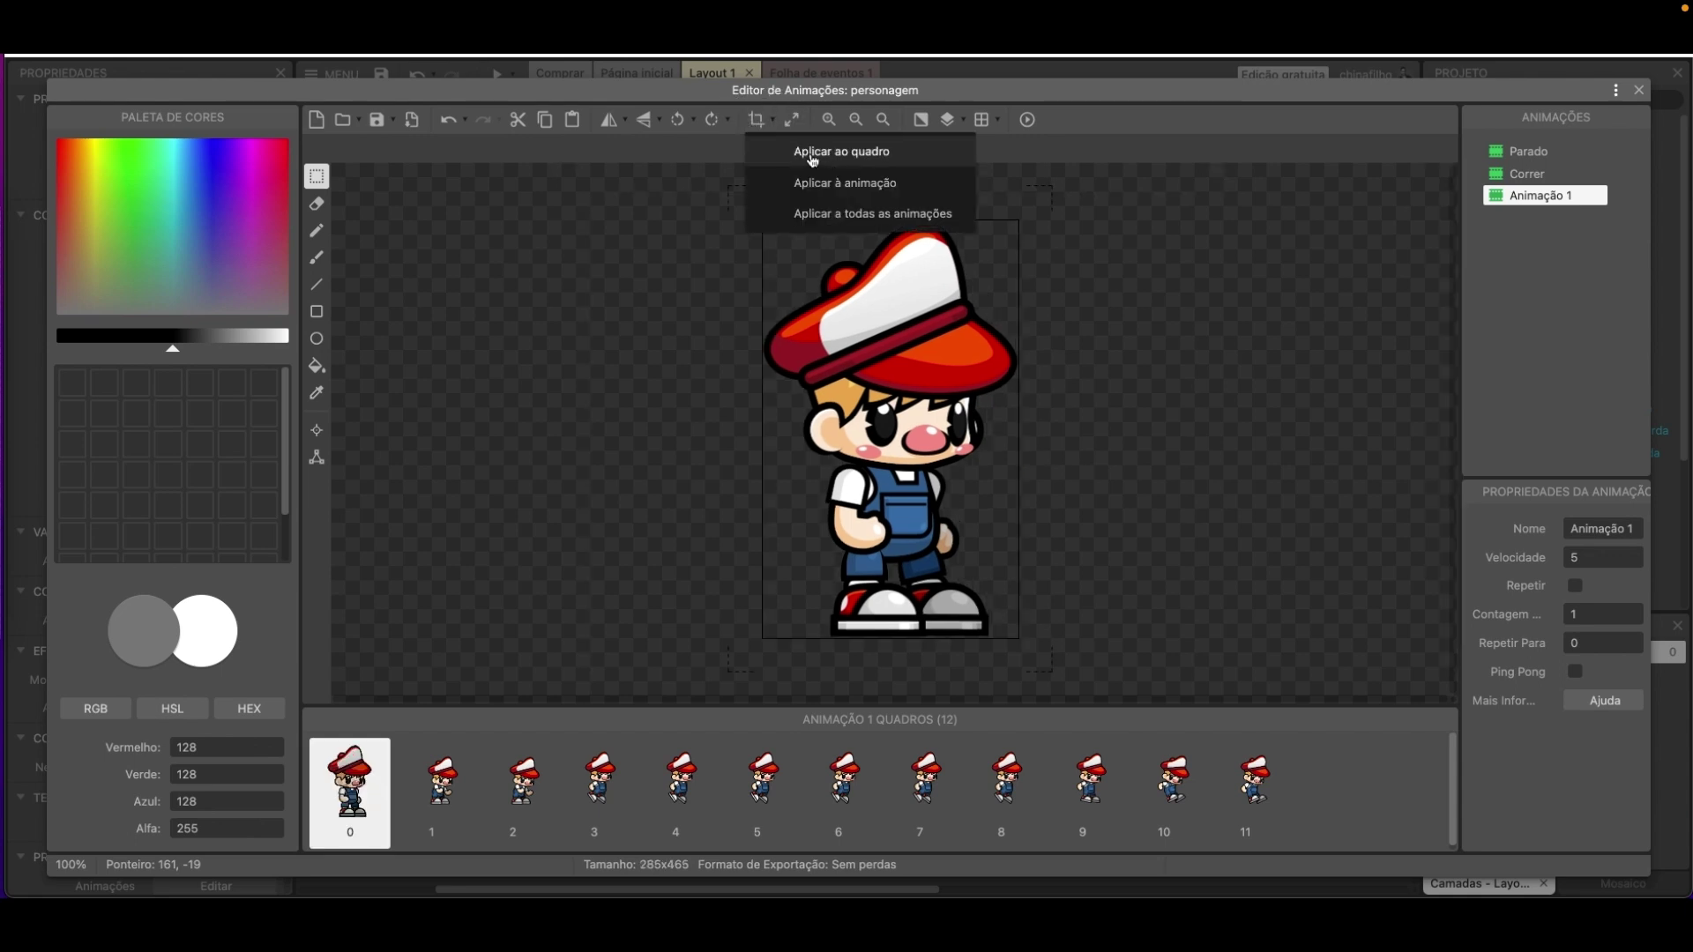
left_click(850, 183)
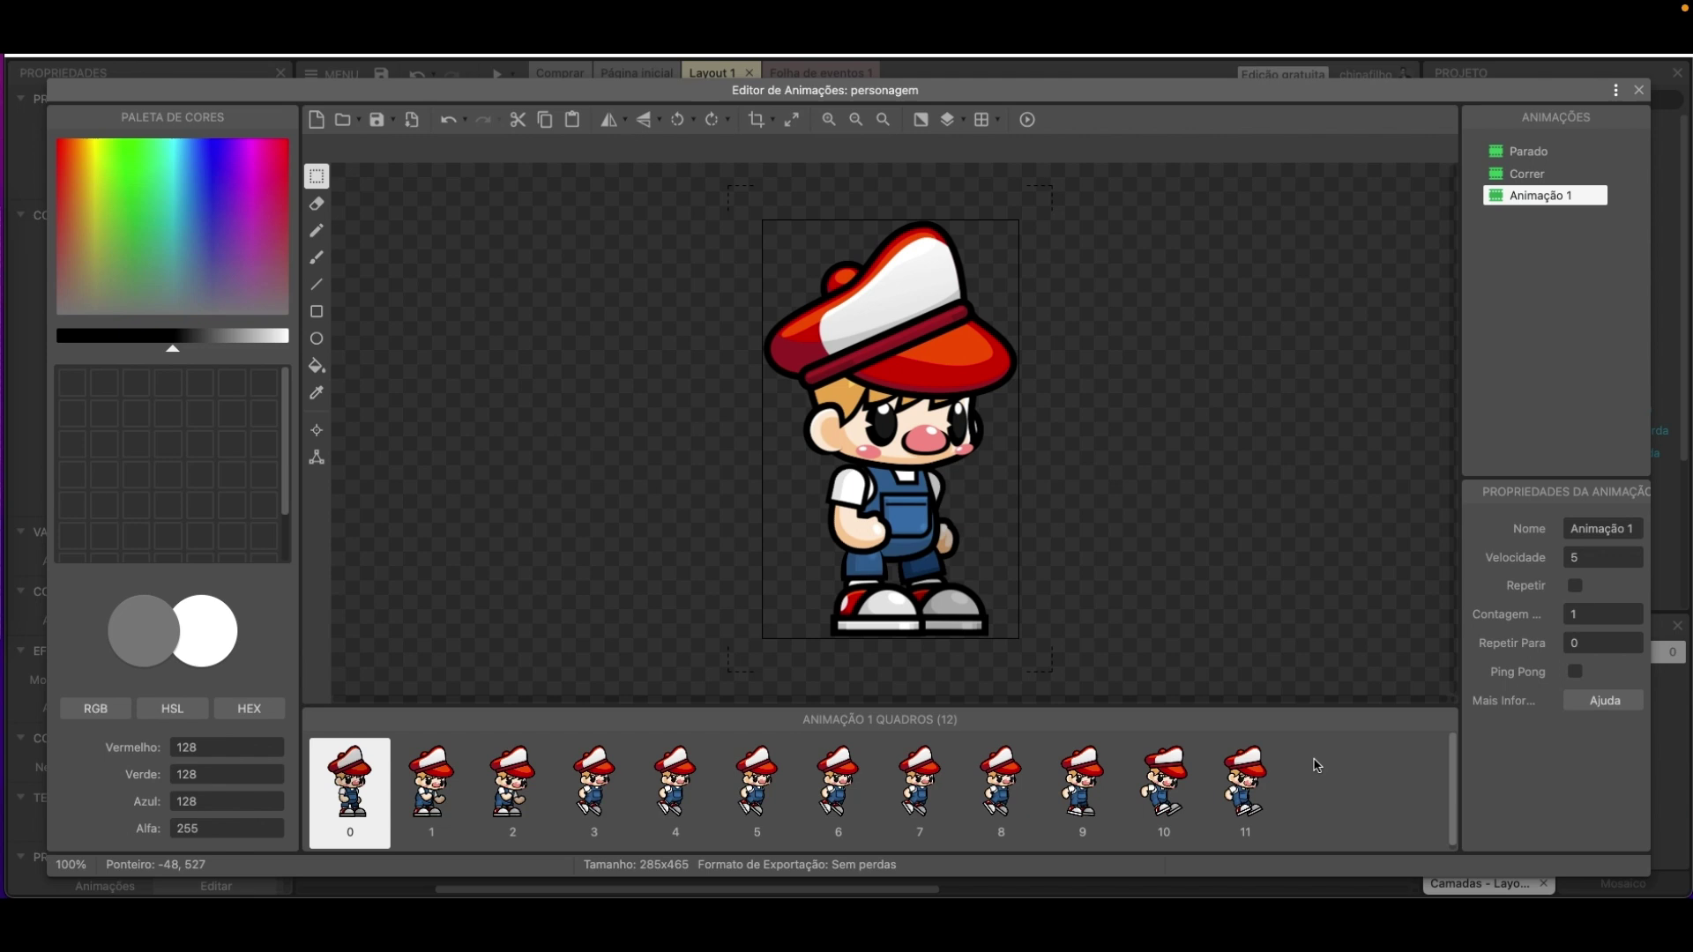
Rename the jumping animation Pular and set its speed to 16.
left_click(1614, 527)
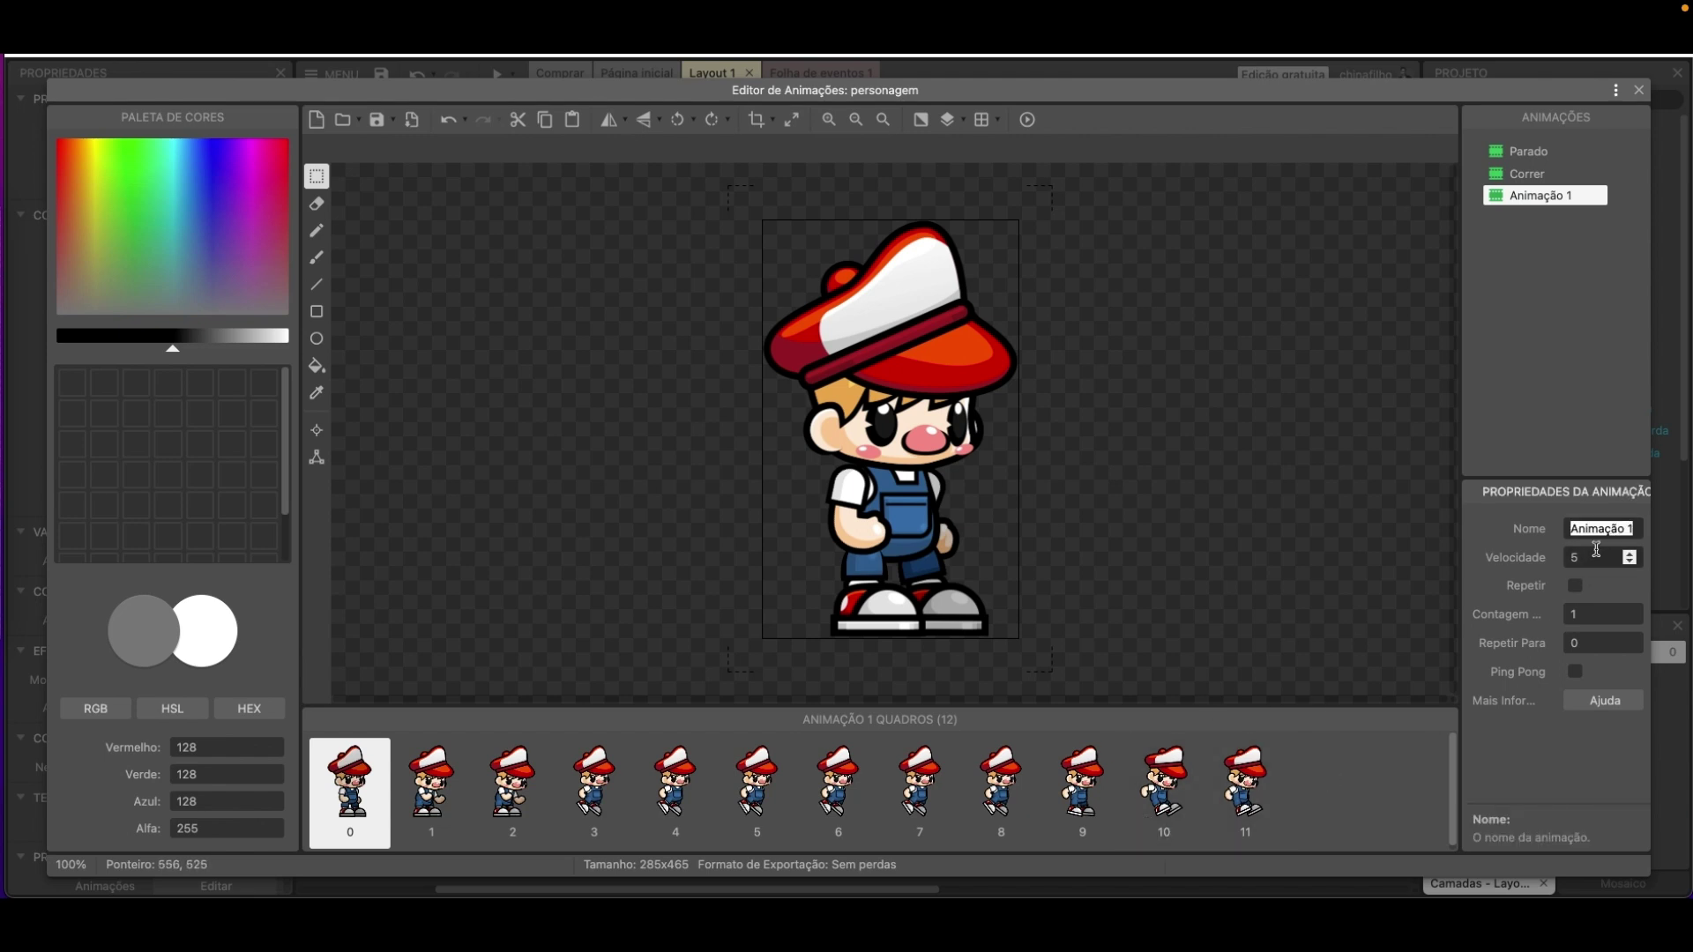
type("Pu")
left_click(1630, 553)
left_click(1630, 556)
left_click(1630, 555)
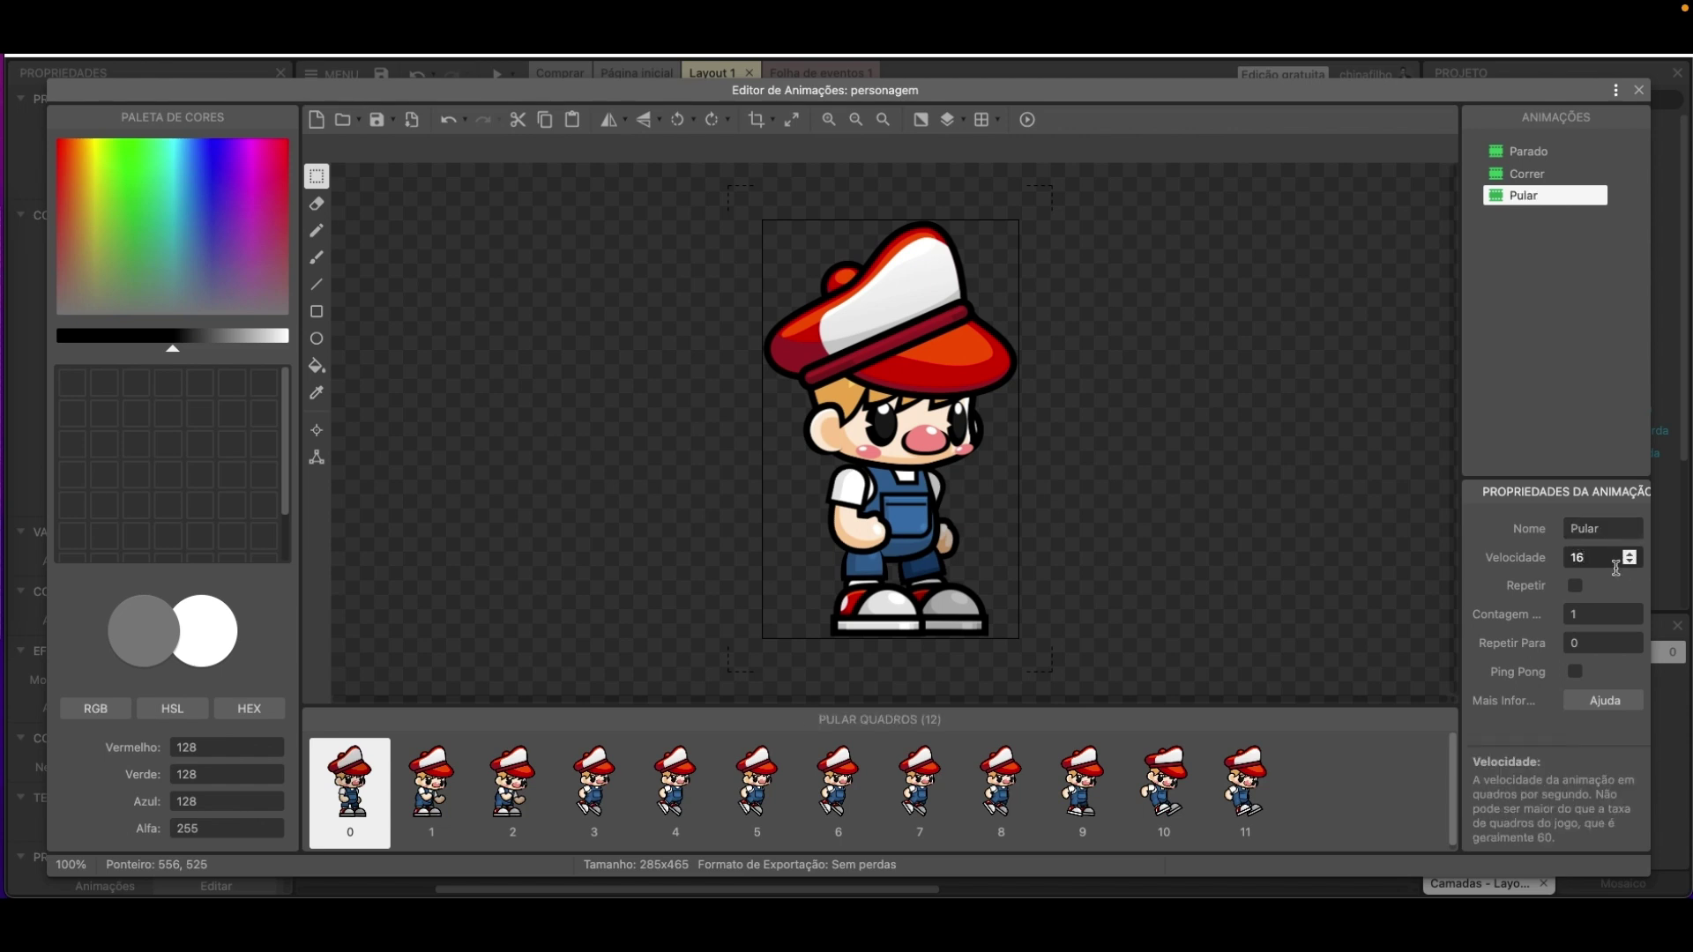
Set the Pular animation to repeat continuously, preview its playback, and return to the layout.
left_click(1577, 586)
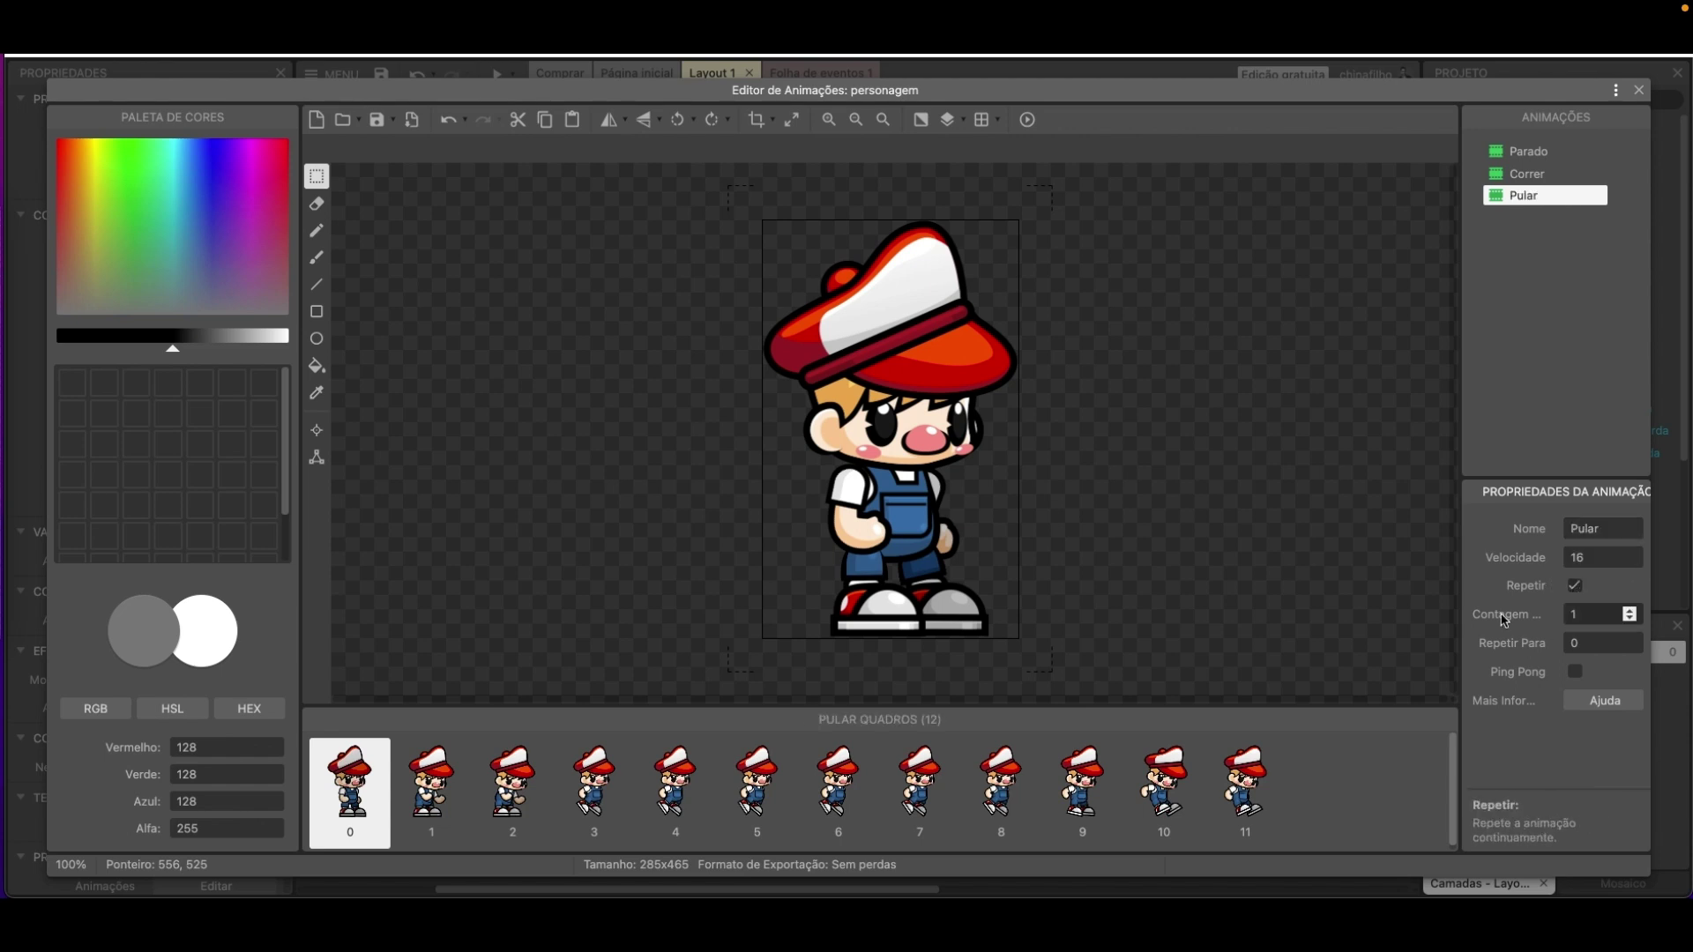
left_click(1028, 120)
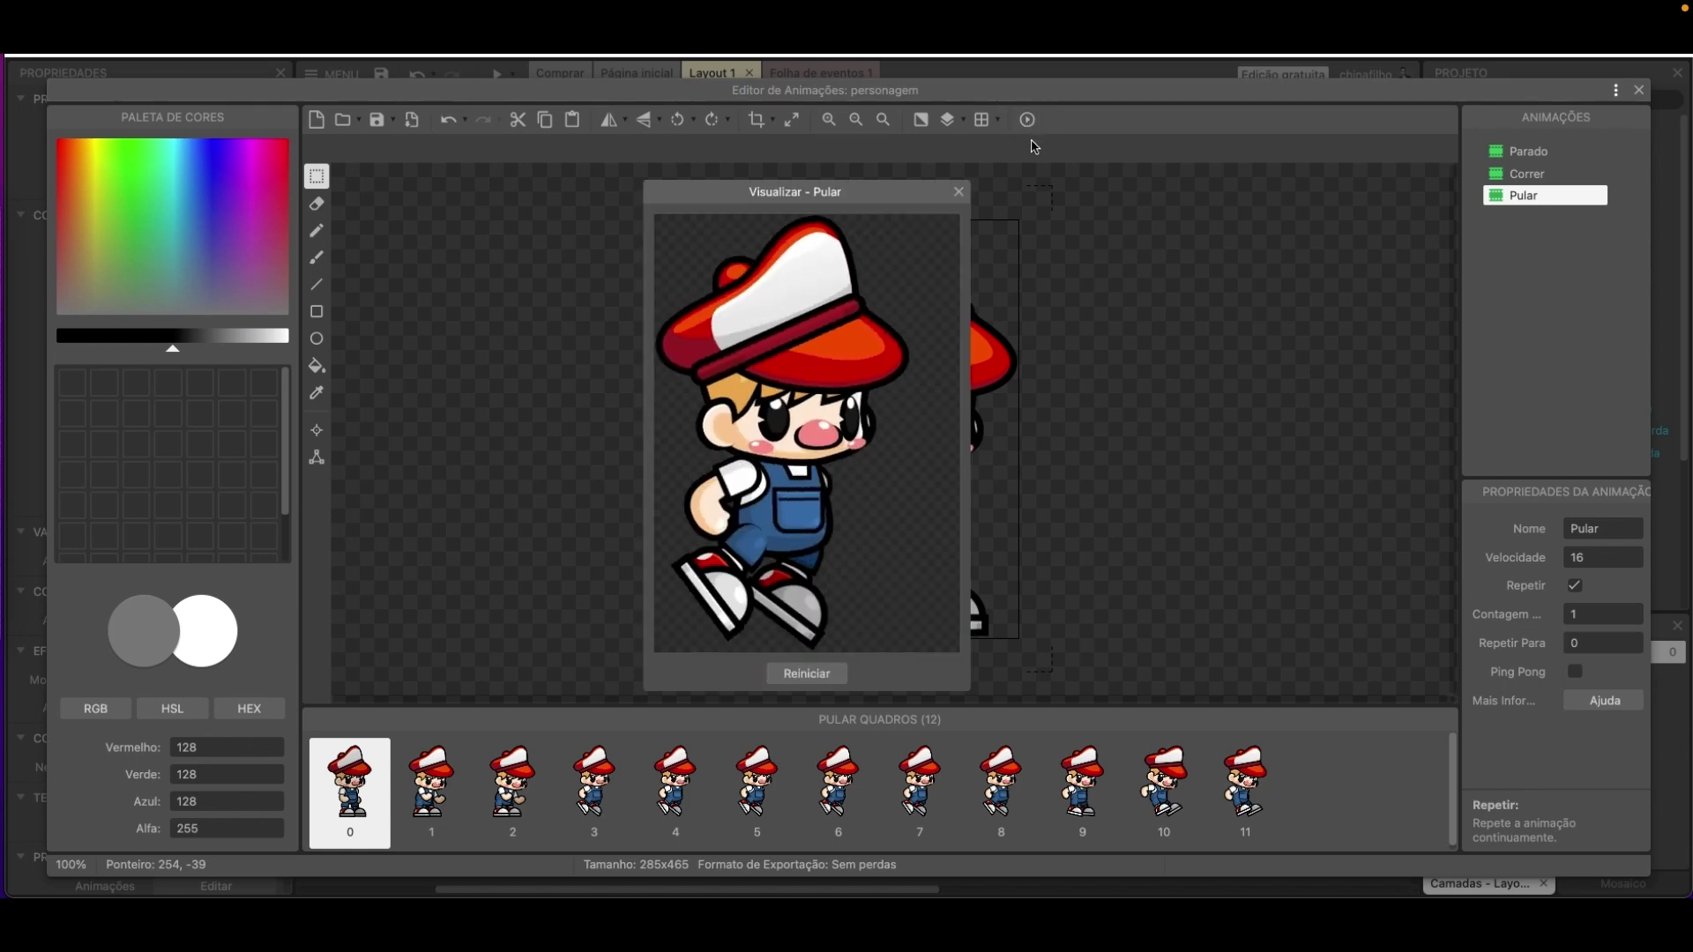
left_click(959, 192)
left_click(1640, 91)
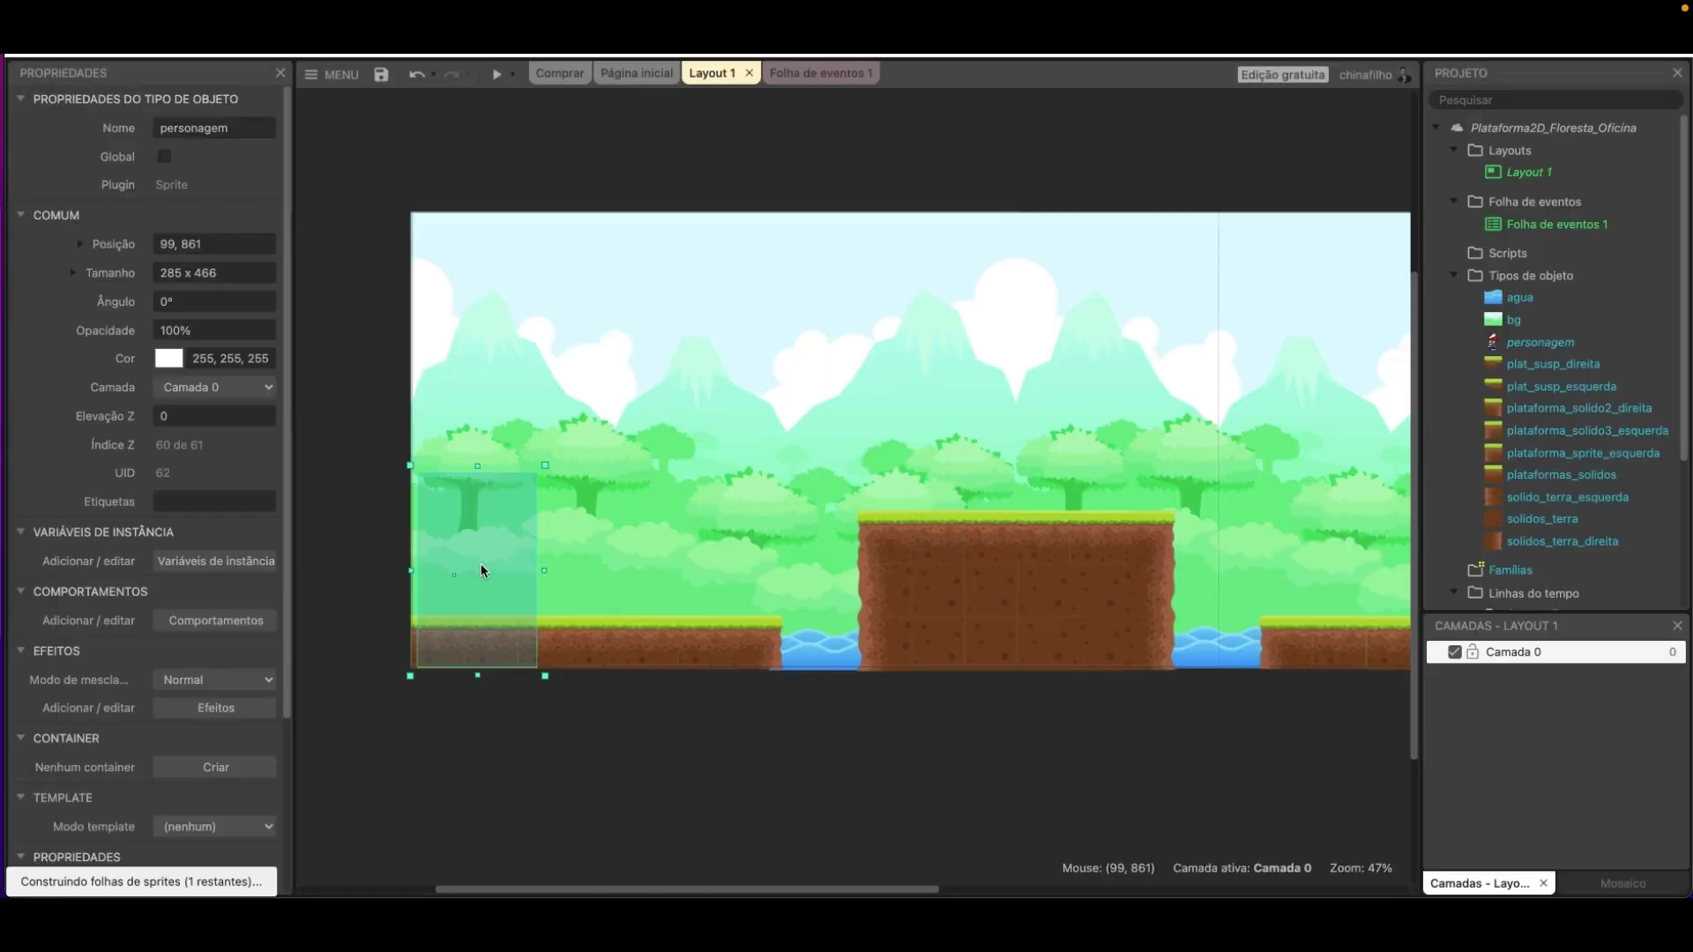
Scale the character down proportionally to about 128 x 208, stand it at the start of the first ground platform, and save the project.
key("super+s")
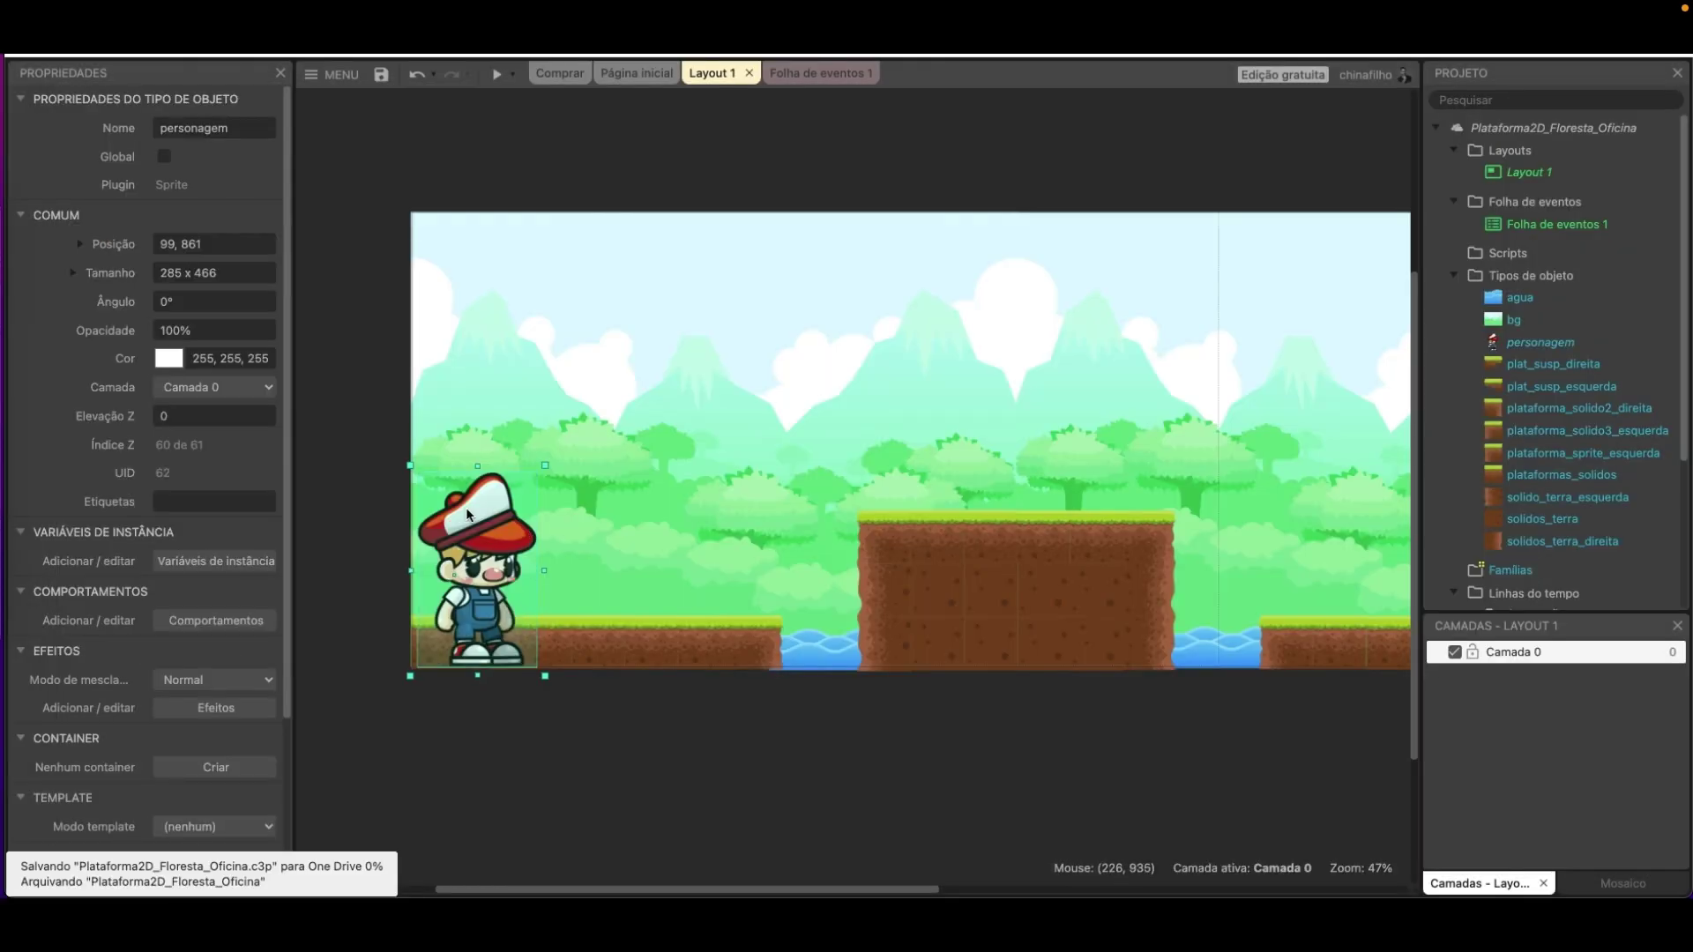
left_click_drag(500, 581, 505, 549)
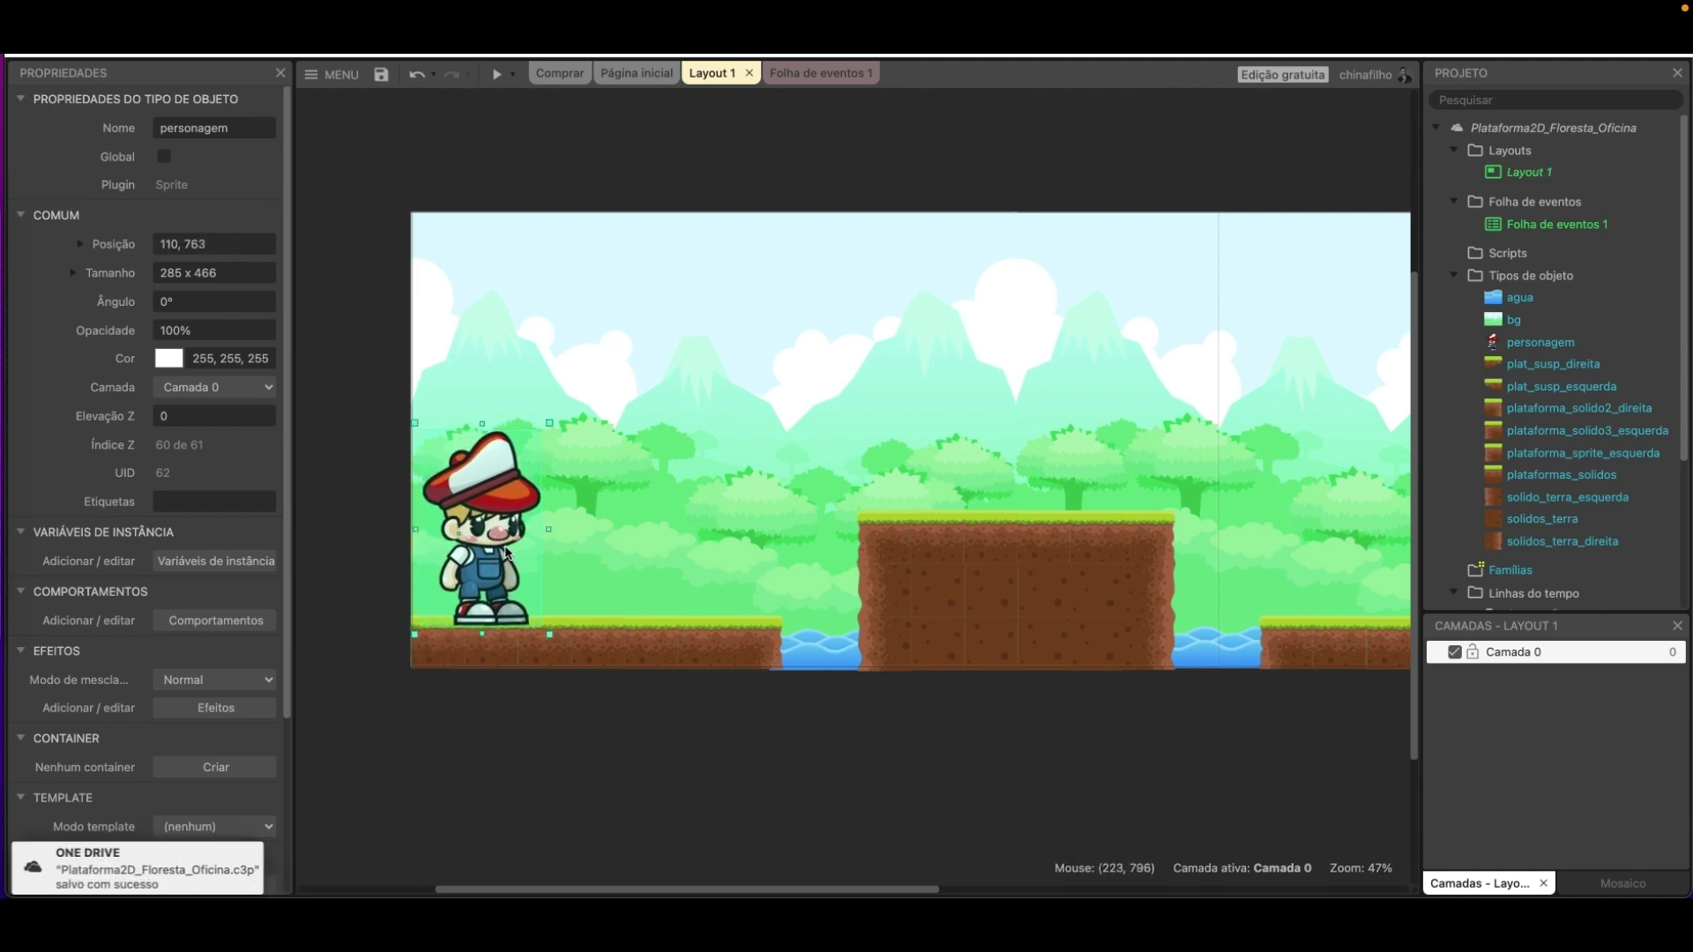
left_click_drag(550, 423, 494, 540)
left_click_drag(455, 614, 448, 609)
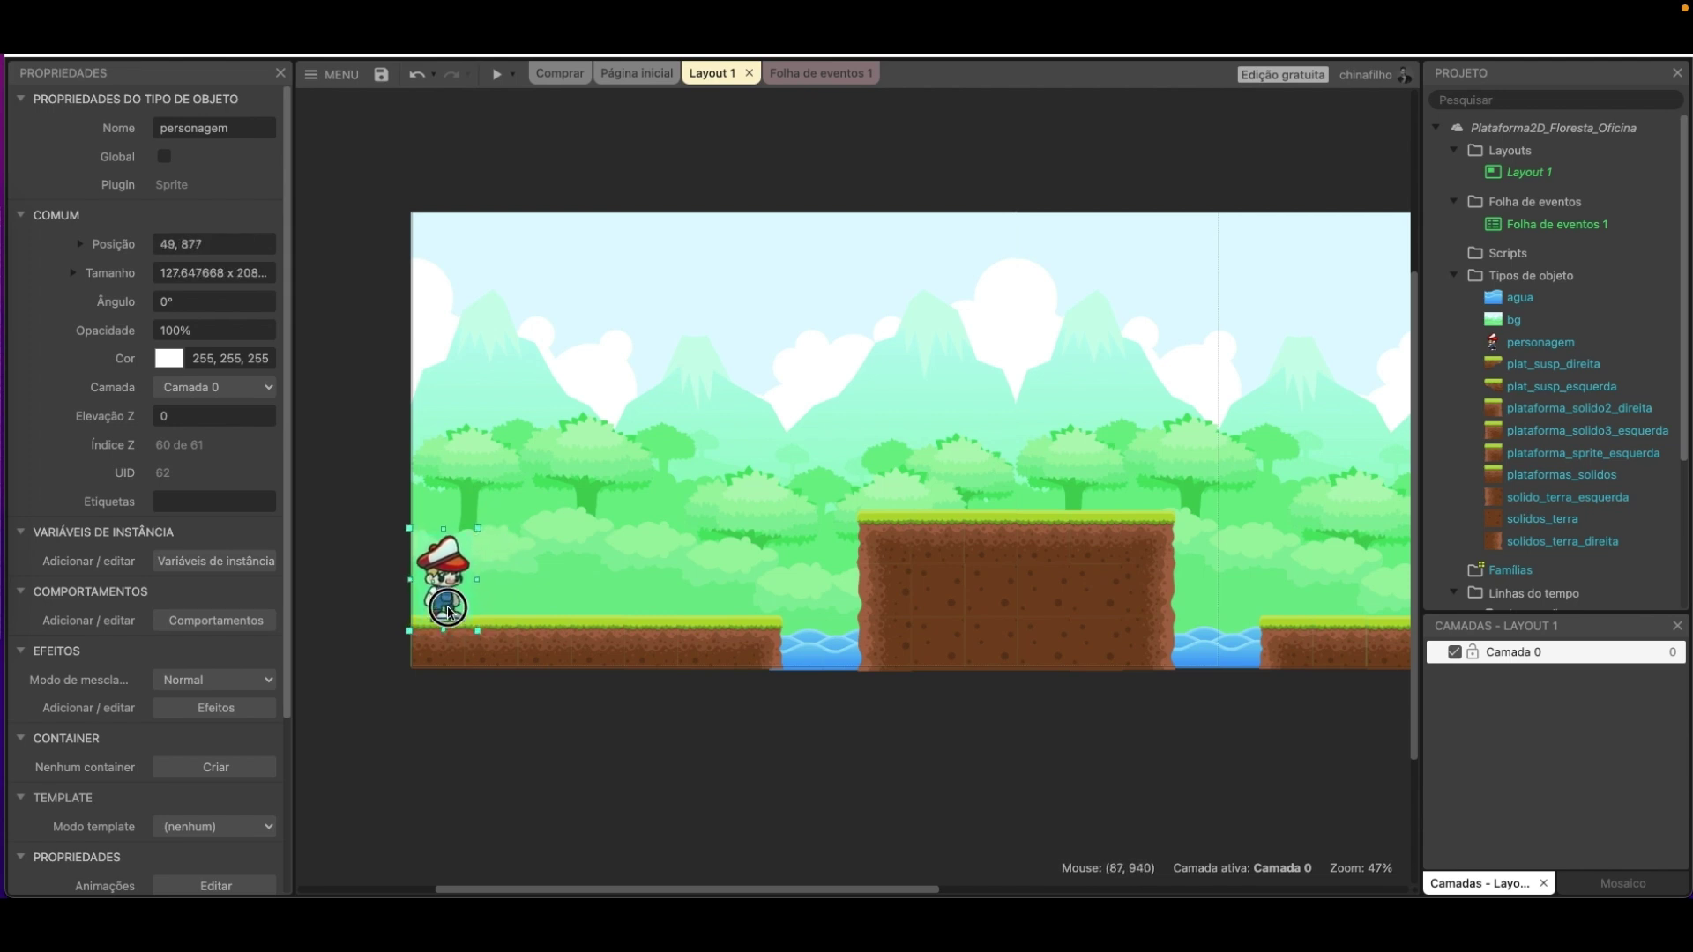
left_click(522, 783)
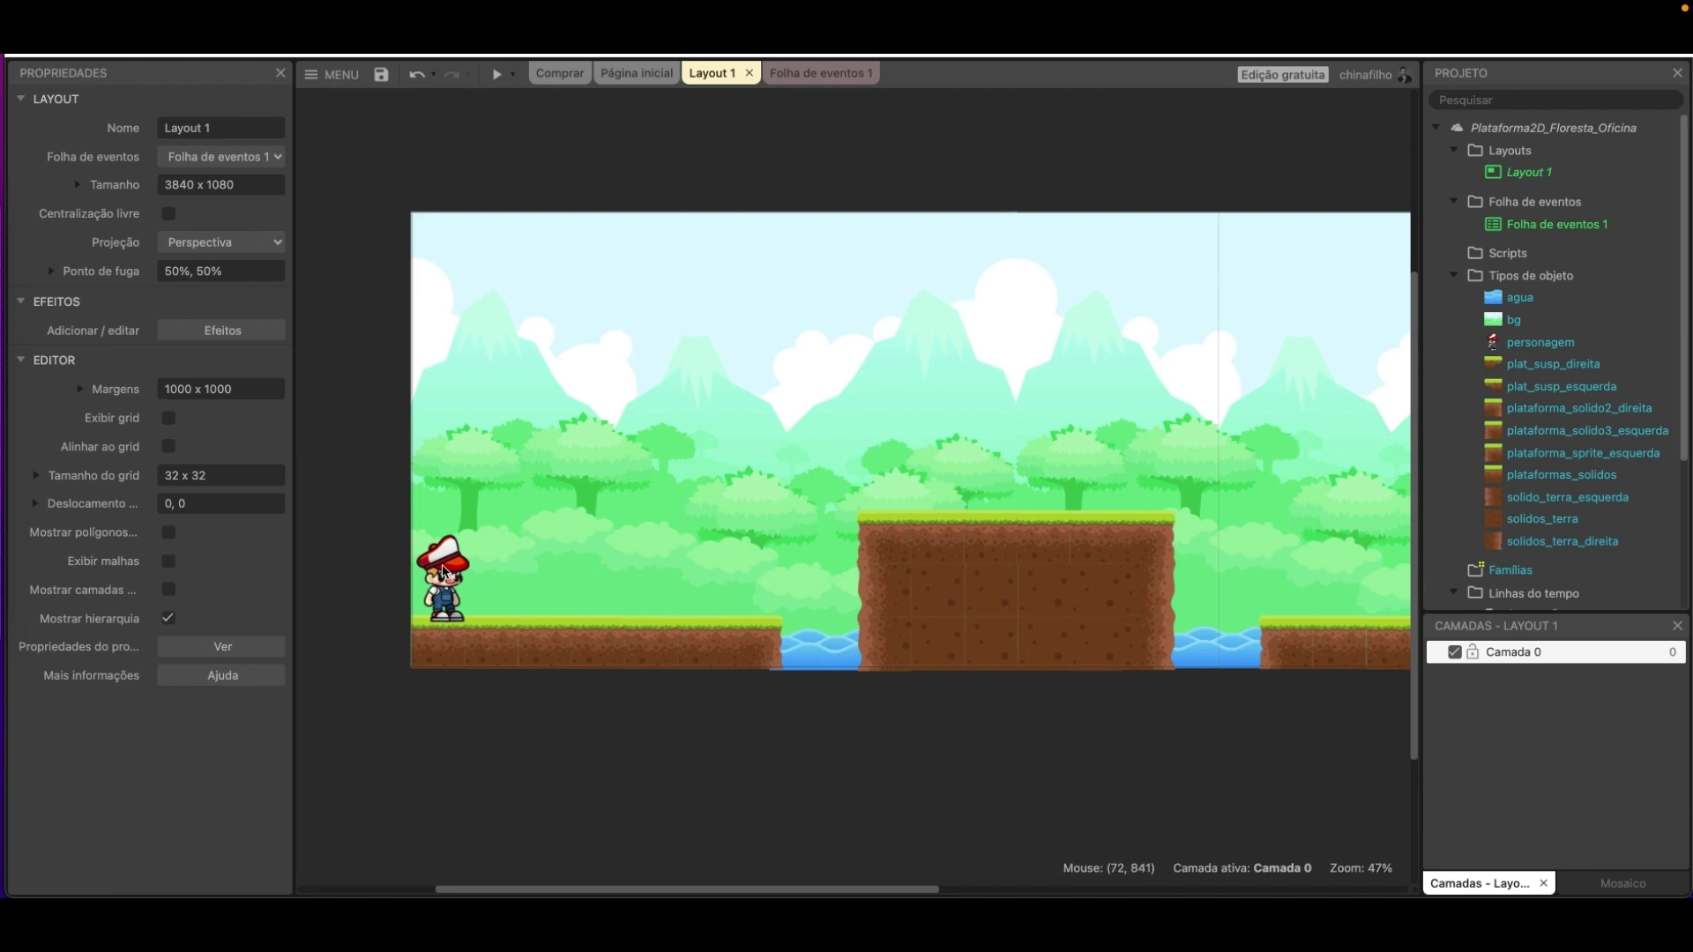
key("super+s")
scroll(926, 591, "right", 5)
scroll(990, 617, "left", 5)
scroll(1029, 609, "right", 5)
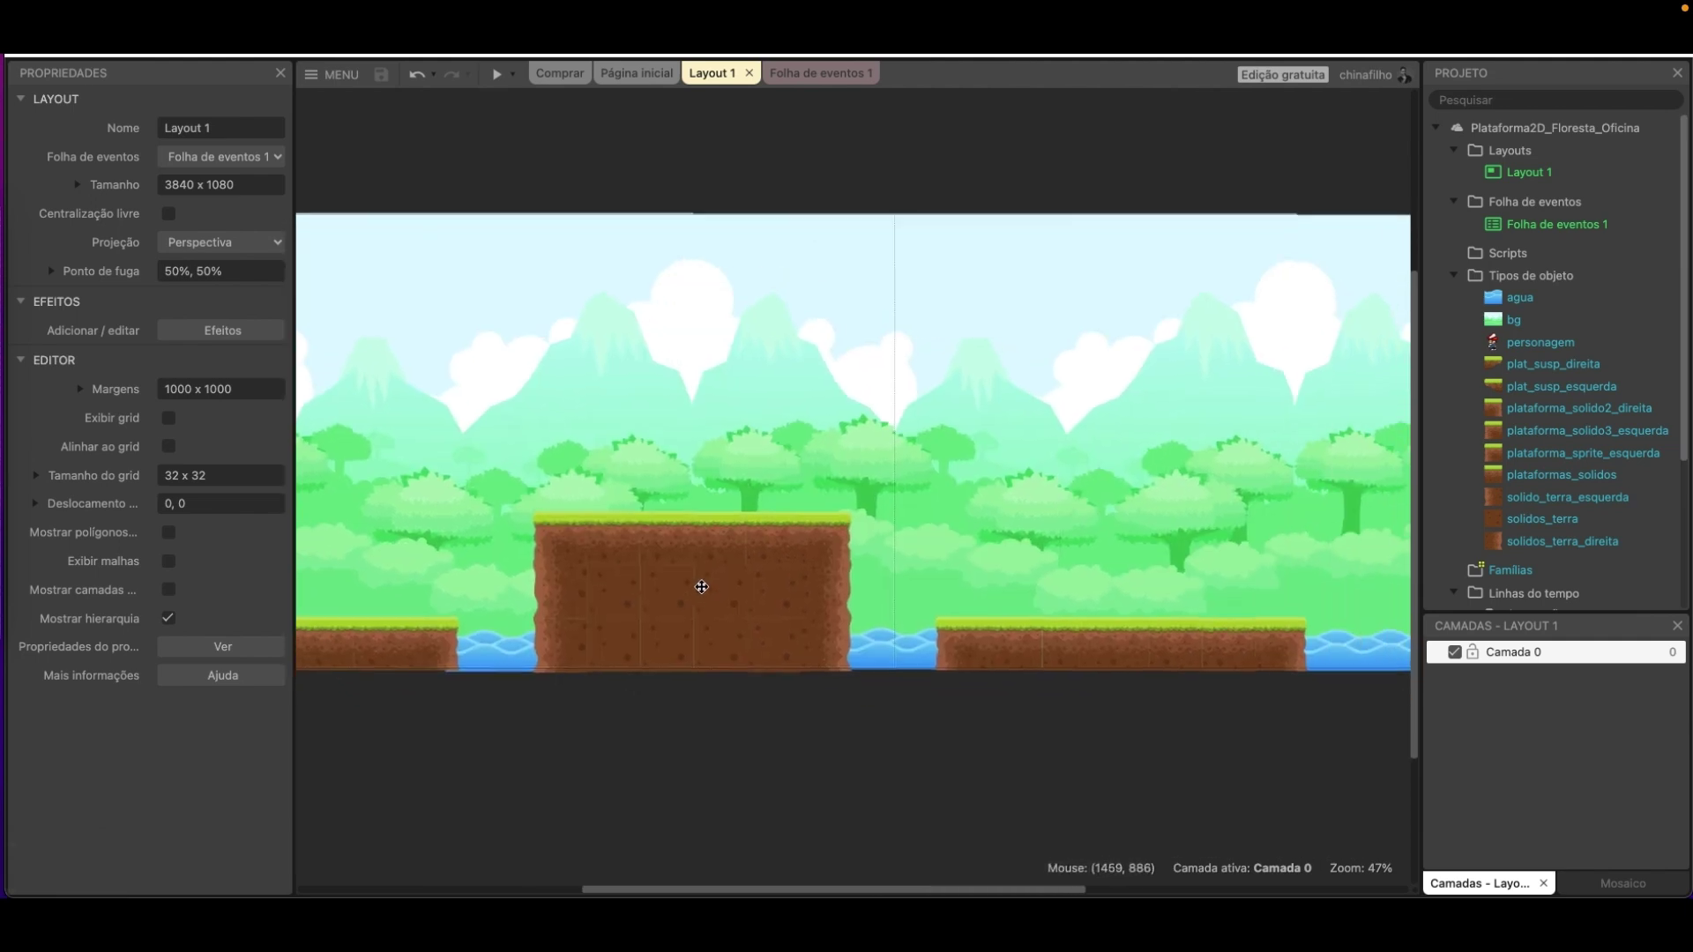
middle_click_drag(951, 622, 1307, 614)
scroll(970, 633, "left", 5)
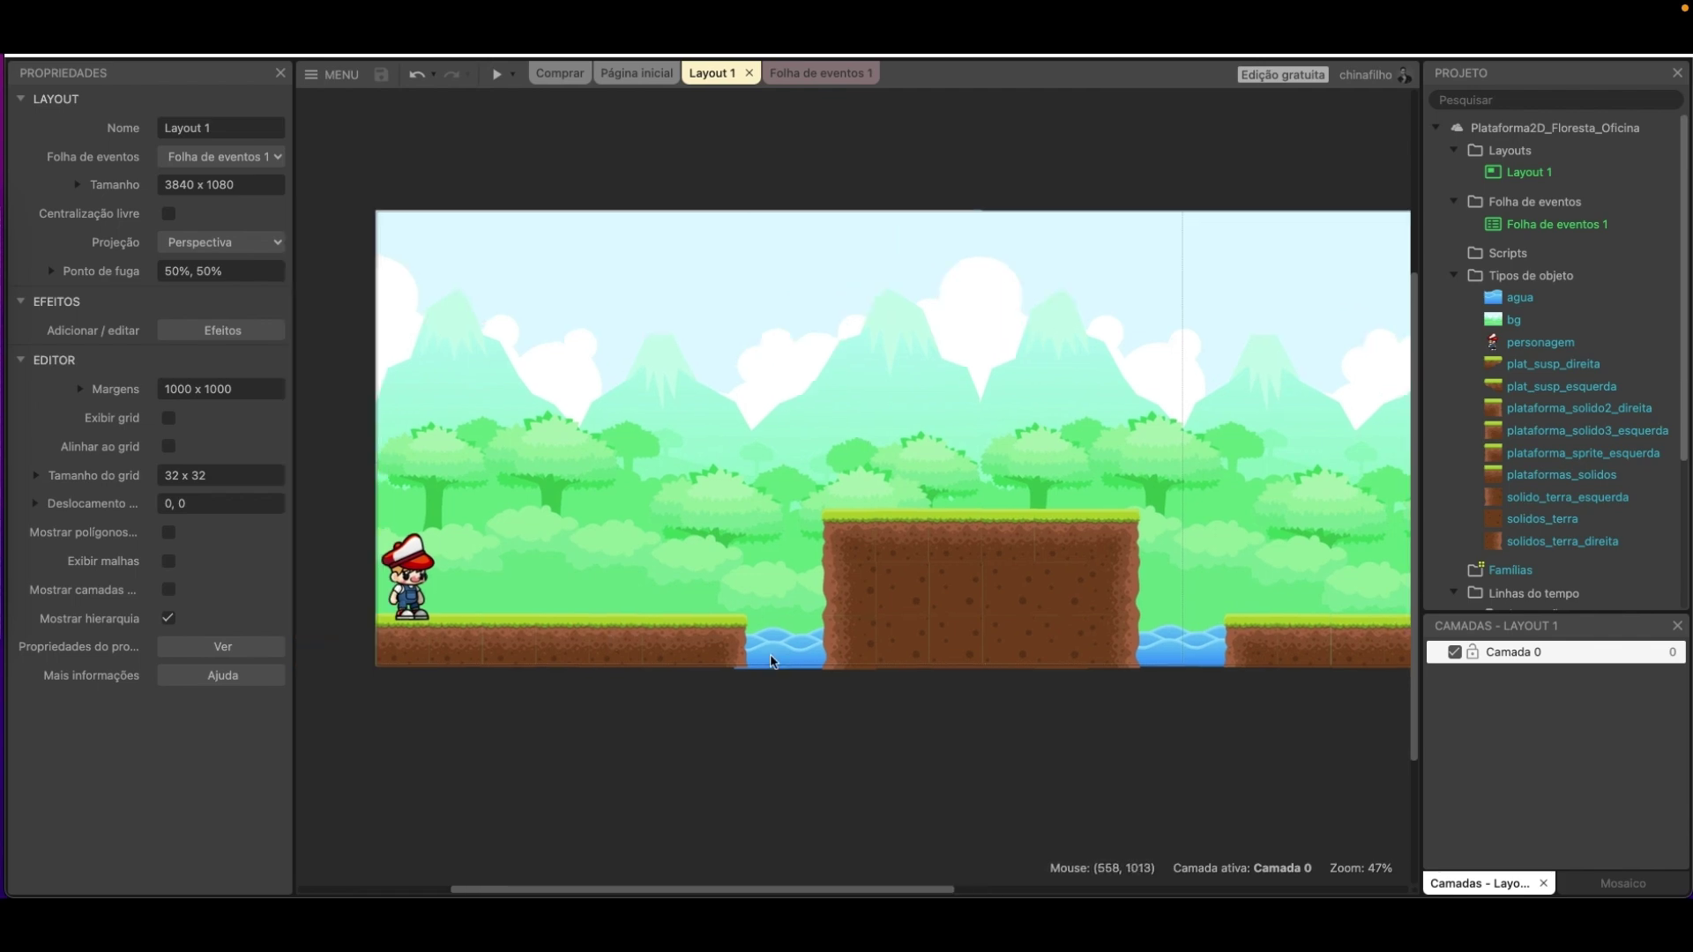
scroll(741, 650, "right", 3)
Insert a new Sprite object named moedas and place it above the first ground platform.
right_click(696, 556)
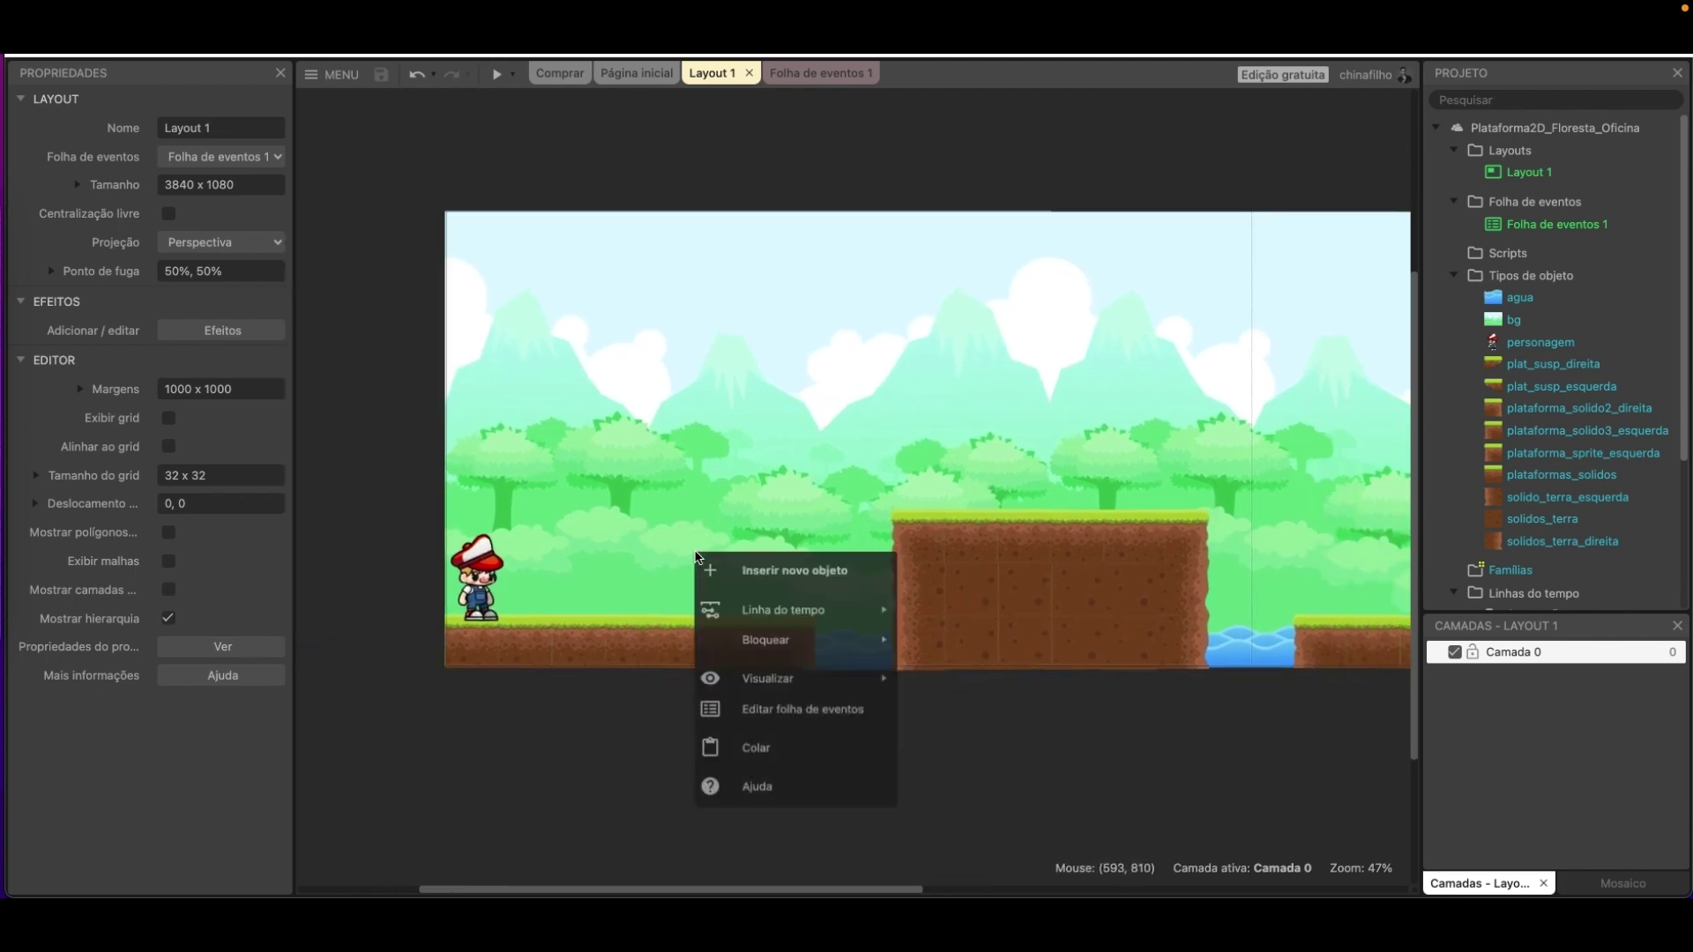
left_click(767, 570)
type("srpti")
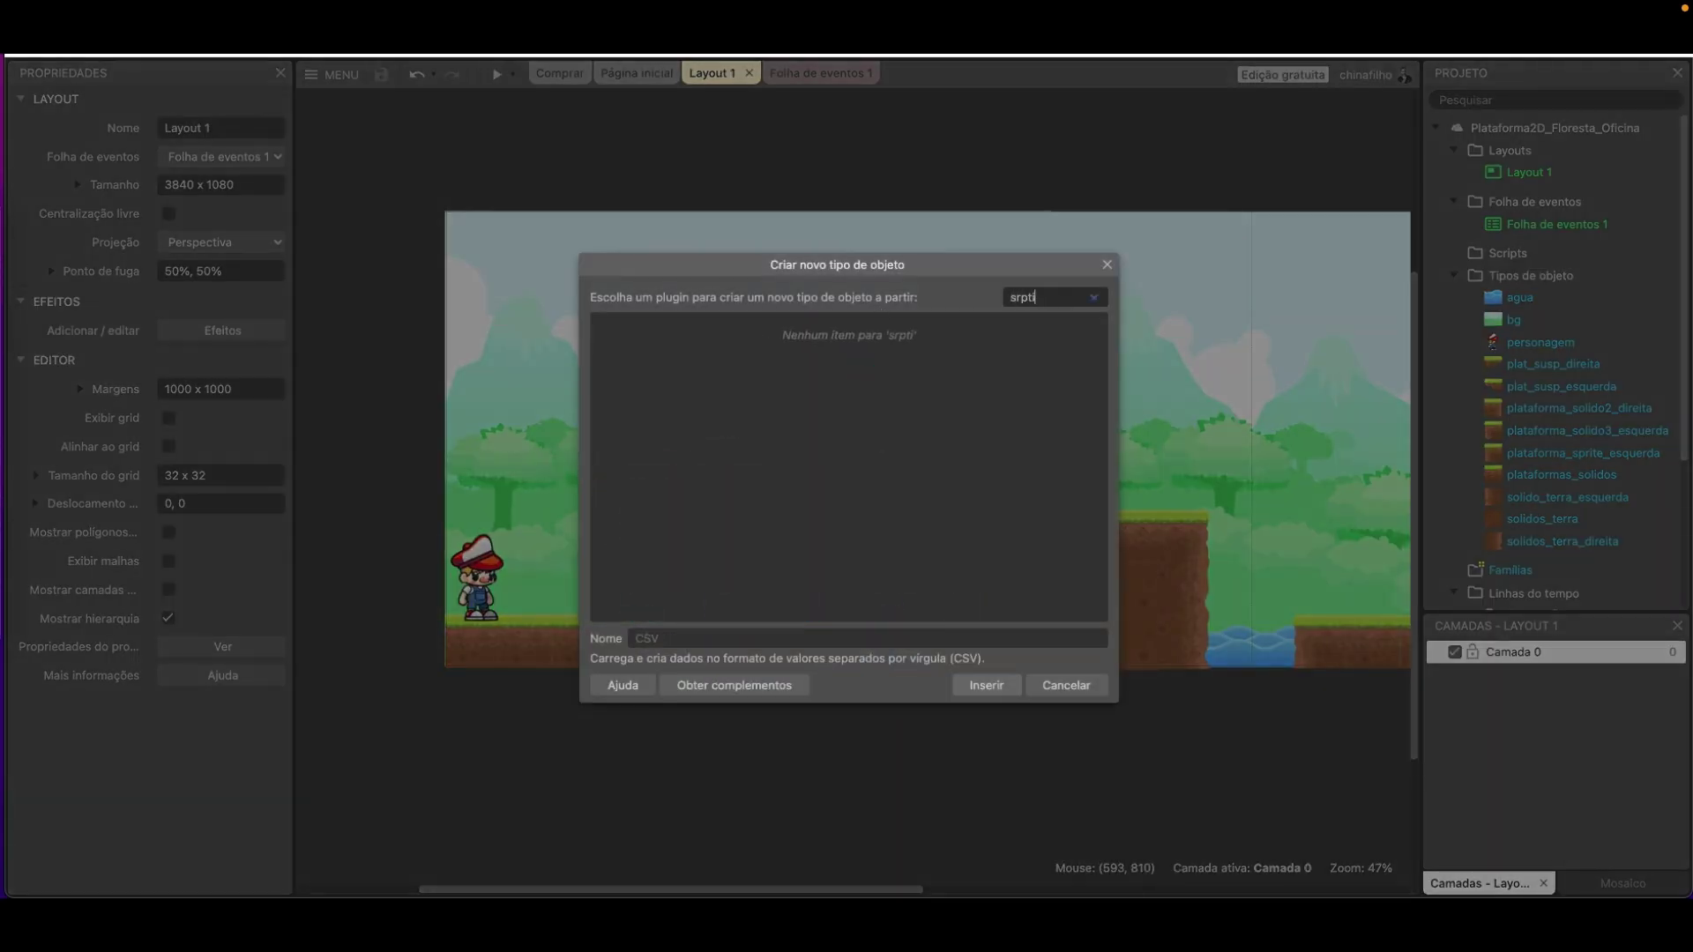
key("BackSpace")
type("pri")
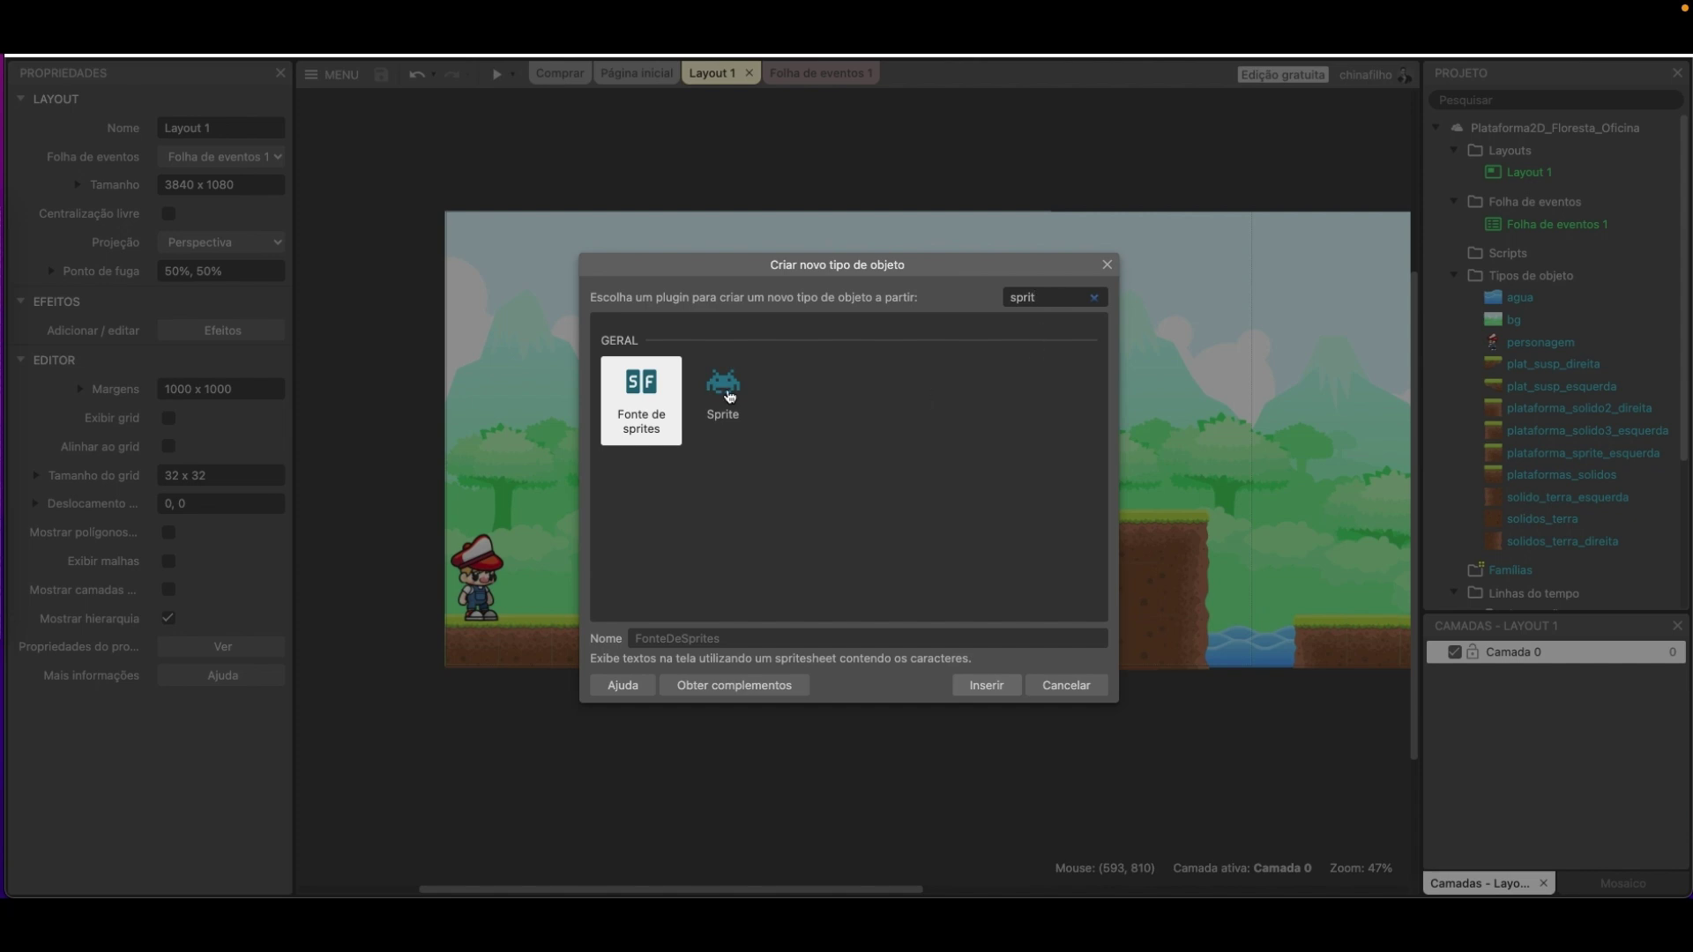
left_click(730, 396)
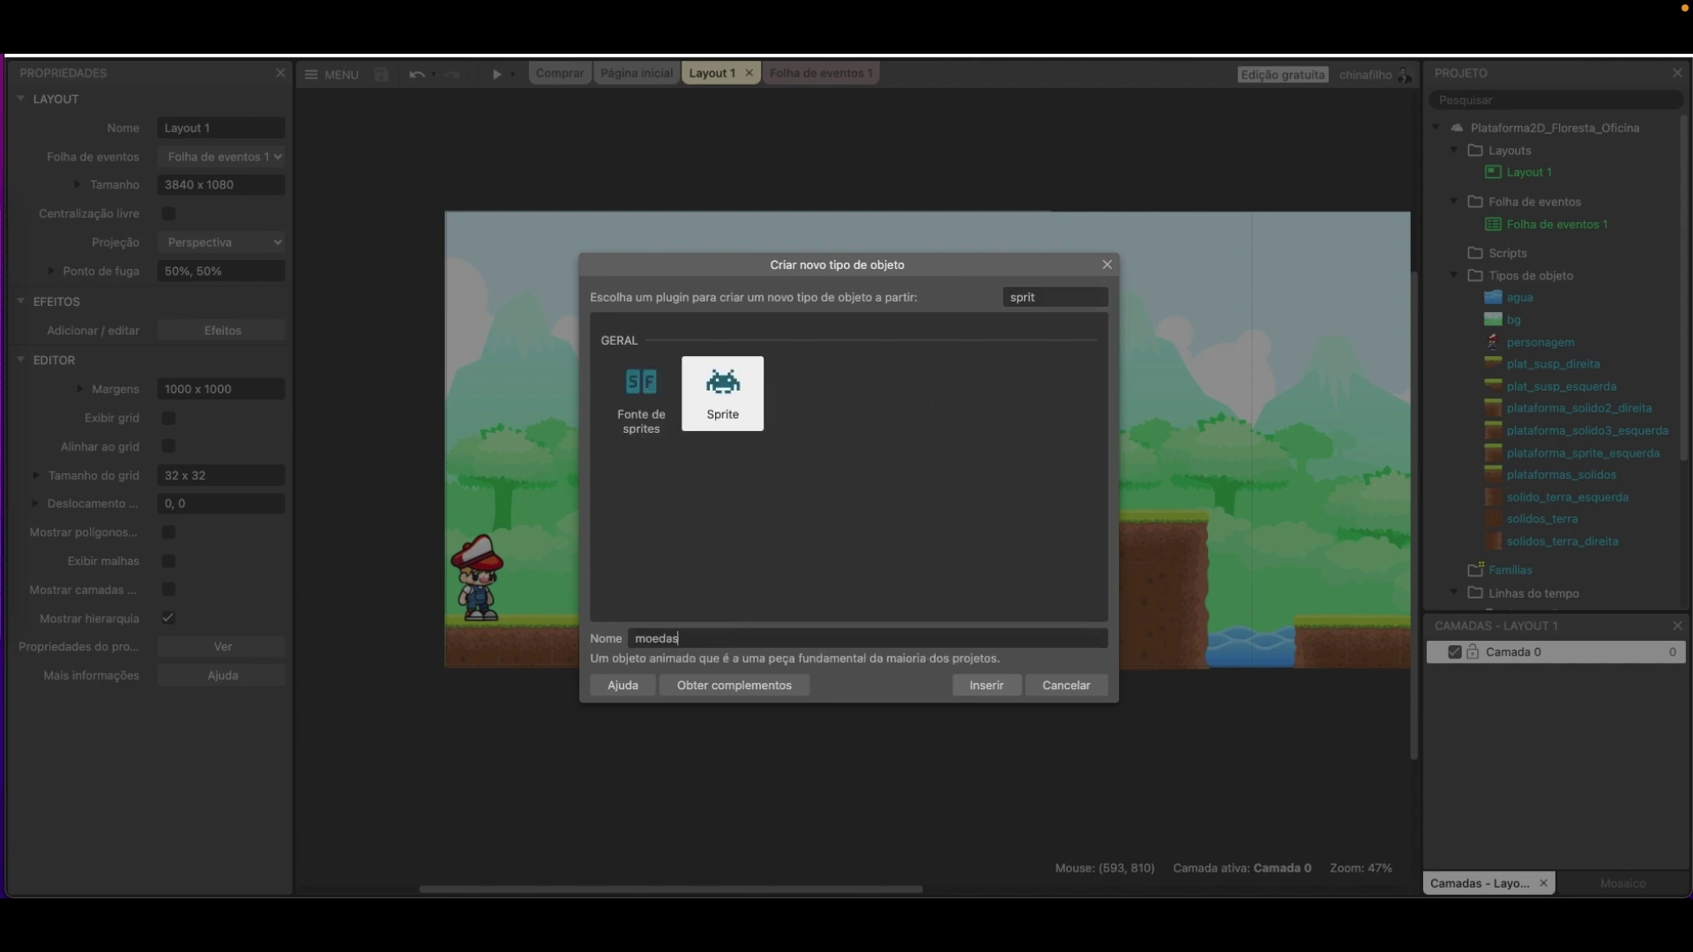
left_click(1001, 688)
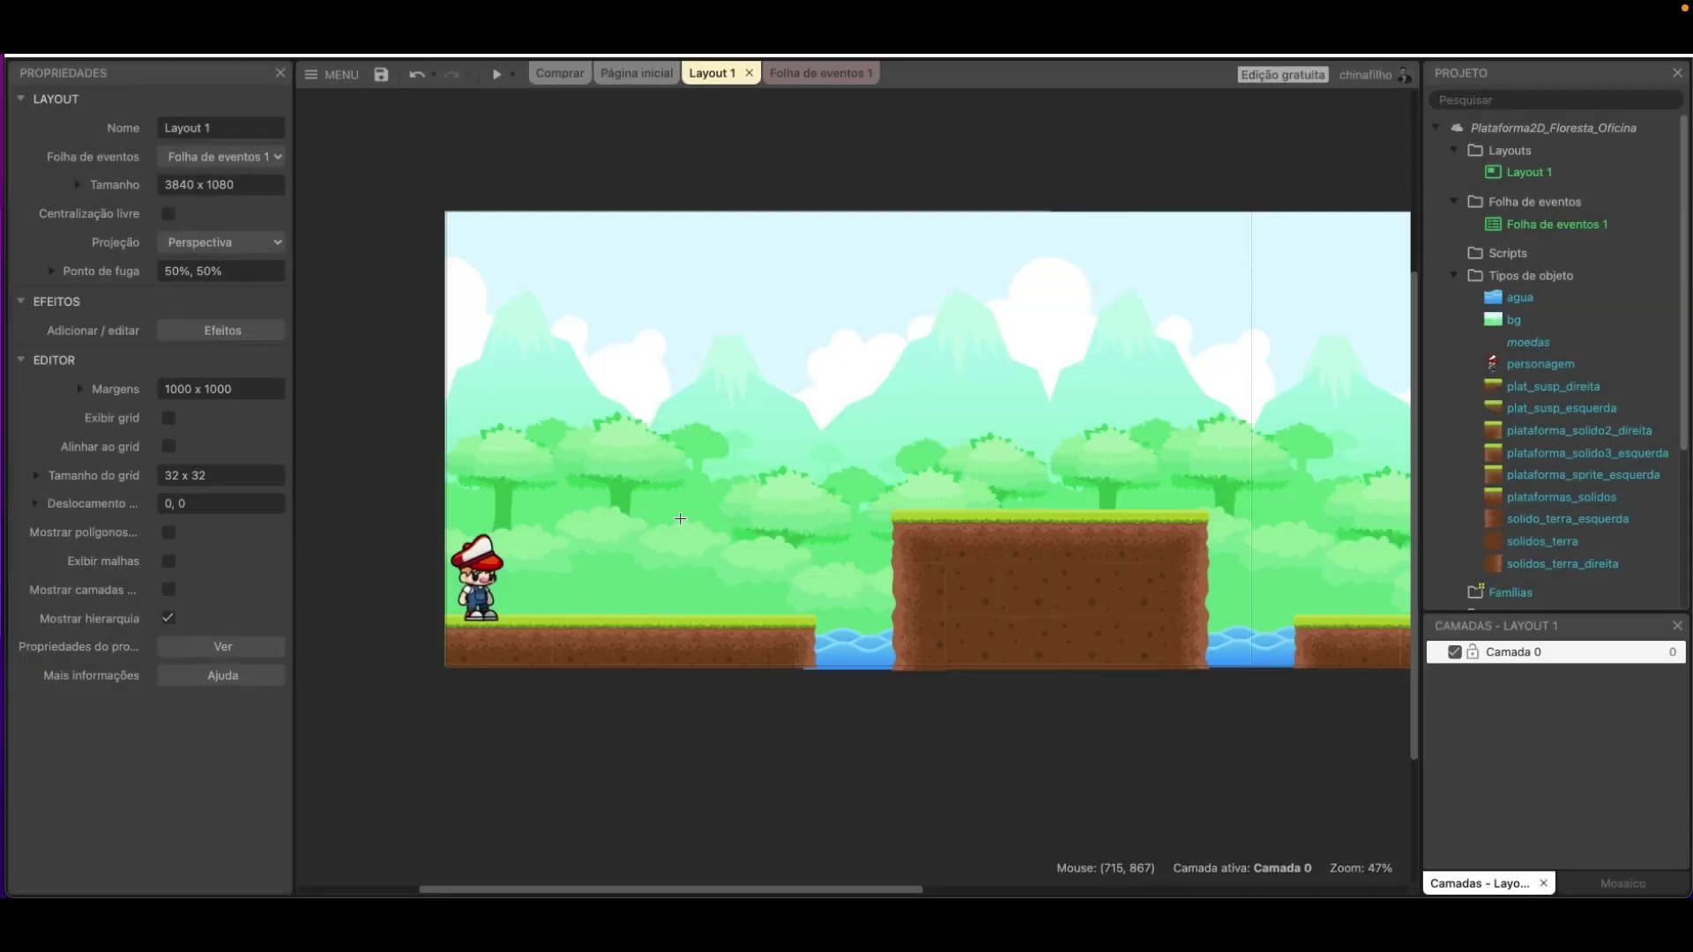
left_click(689, 521)
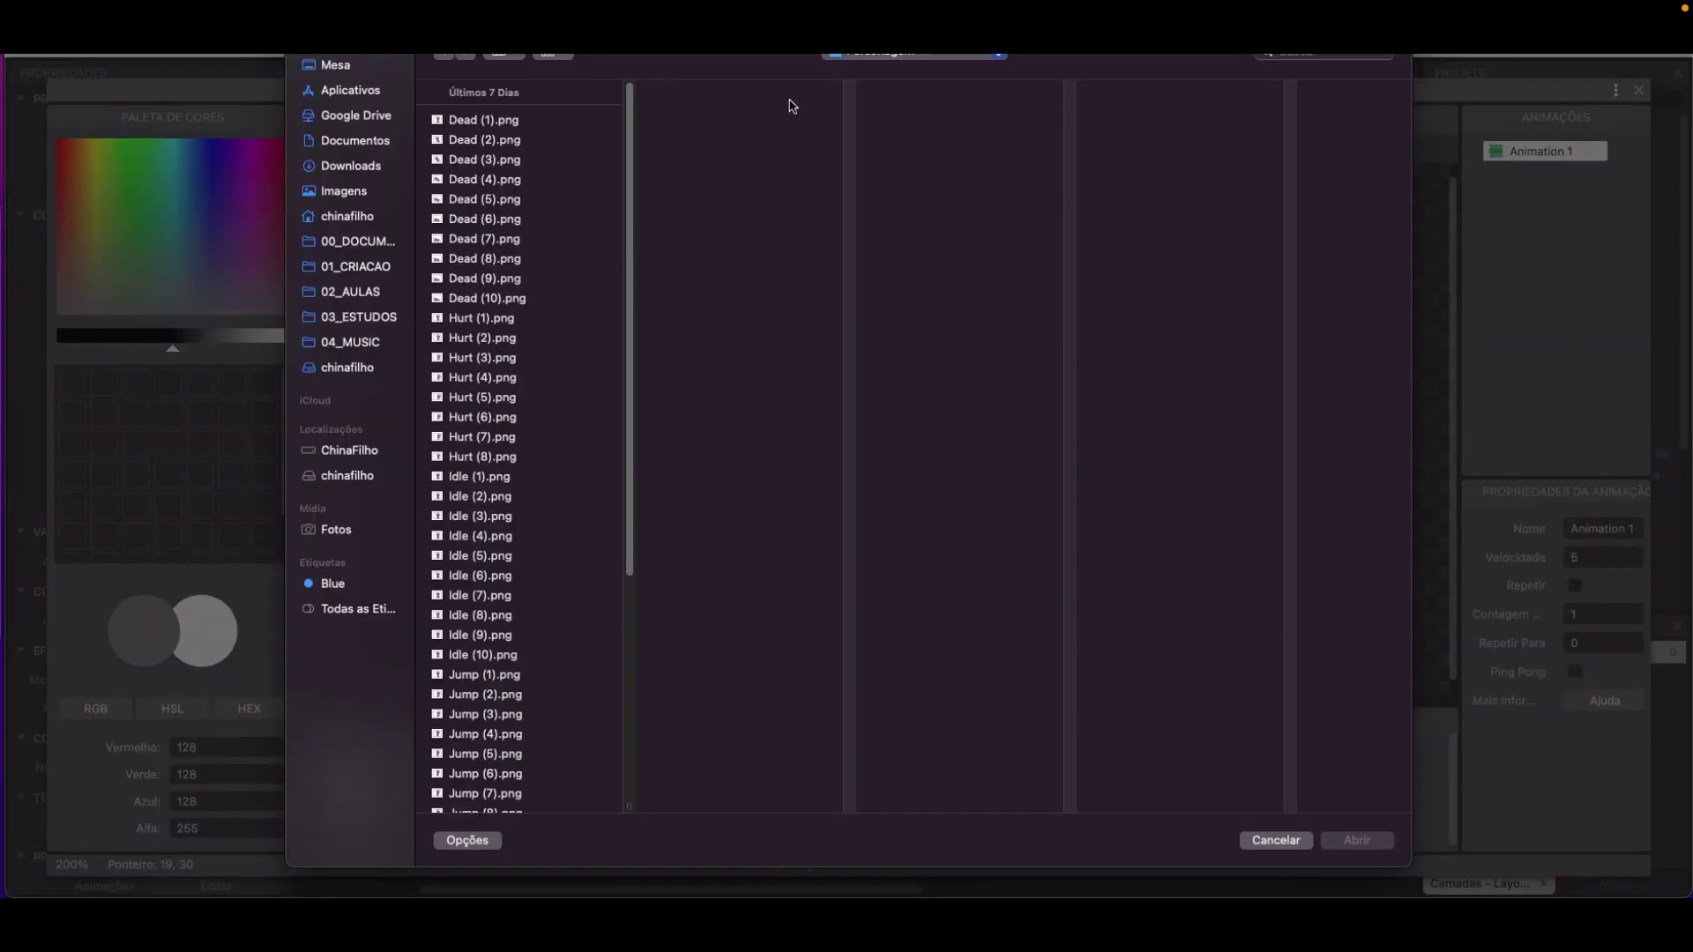
Browse to the Bronze coin image folder inside Assets/Moedas.
left_click(930, 55)
left_click(926, 71)
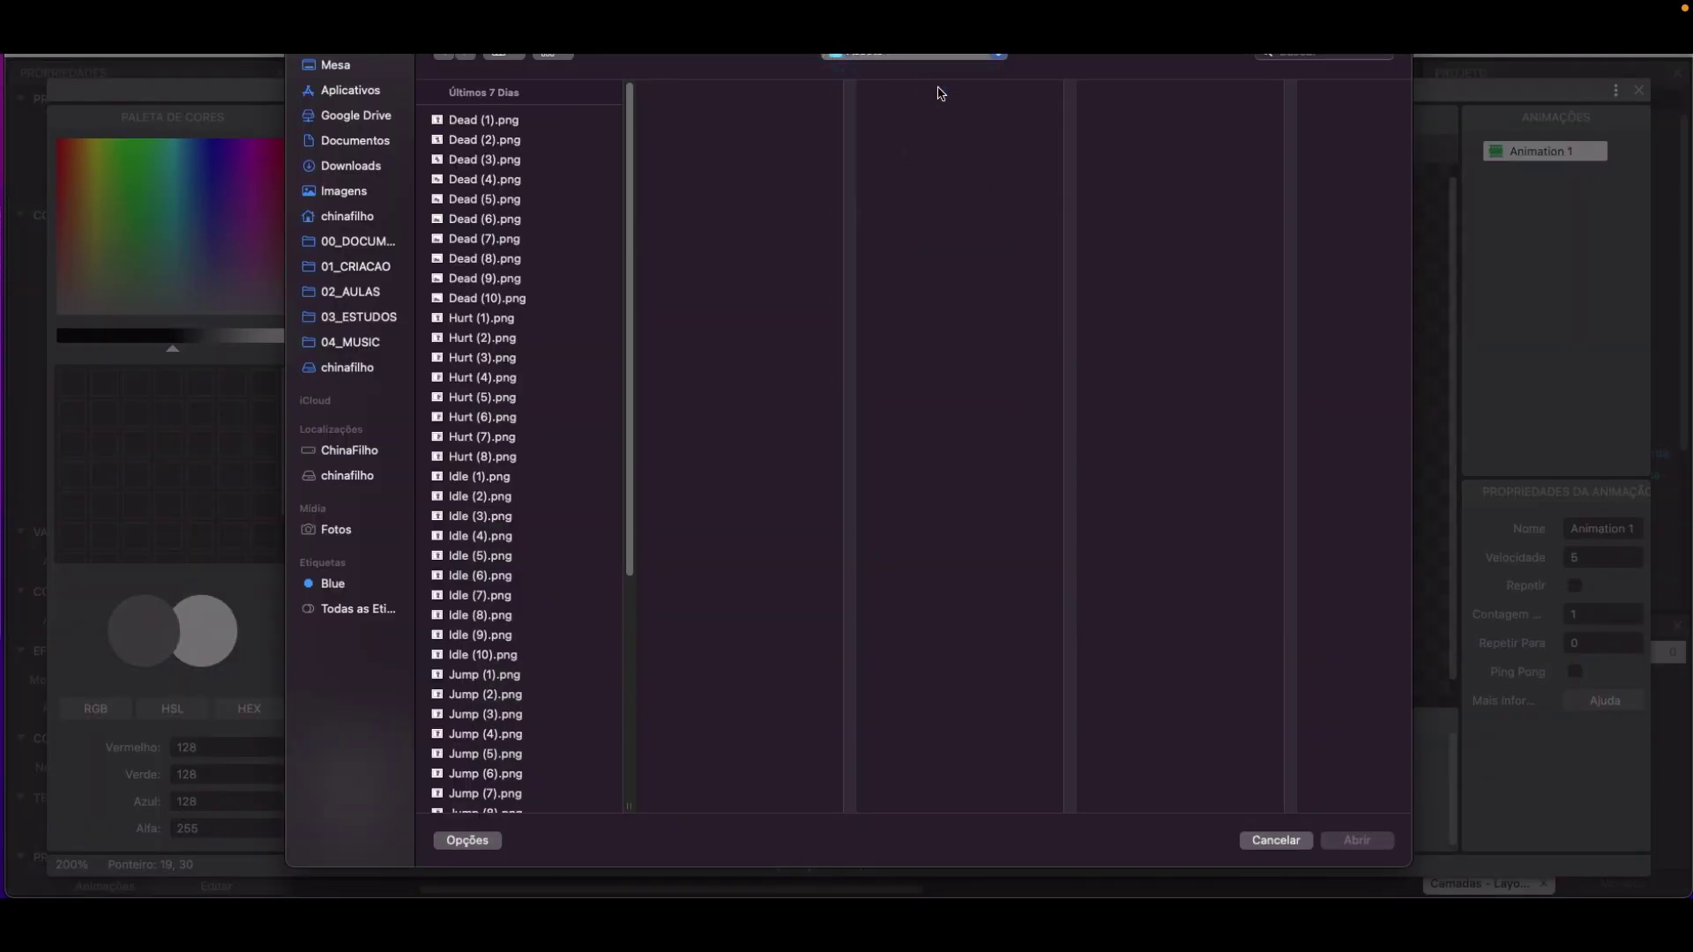
left_click(1173, 162)
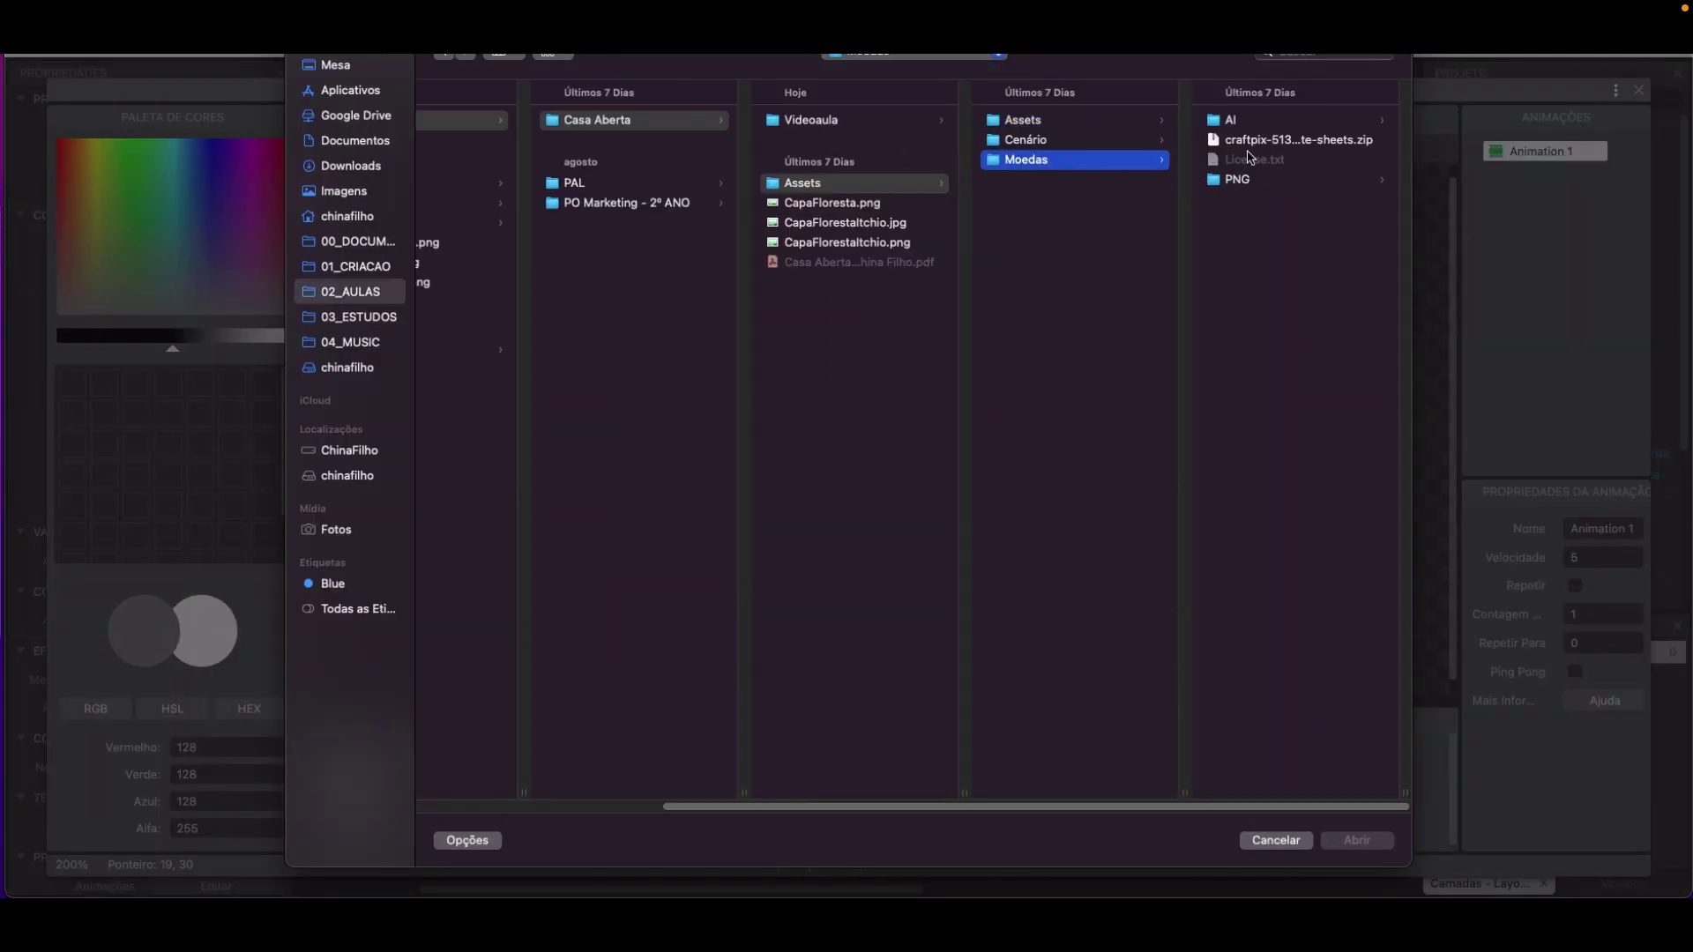
left_click(1113, 124)
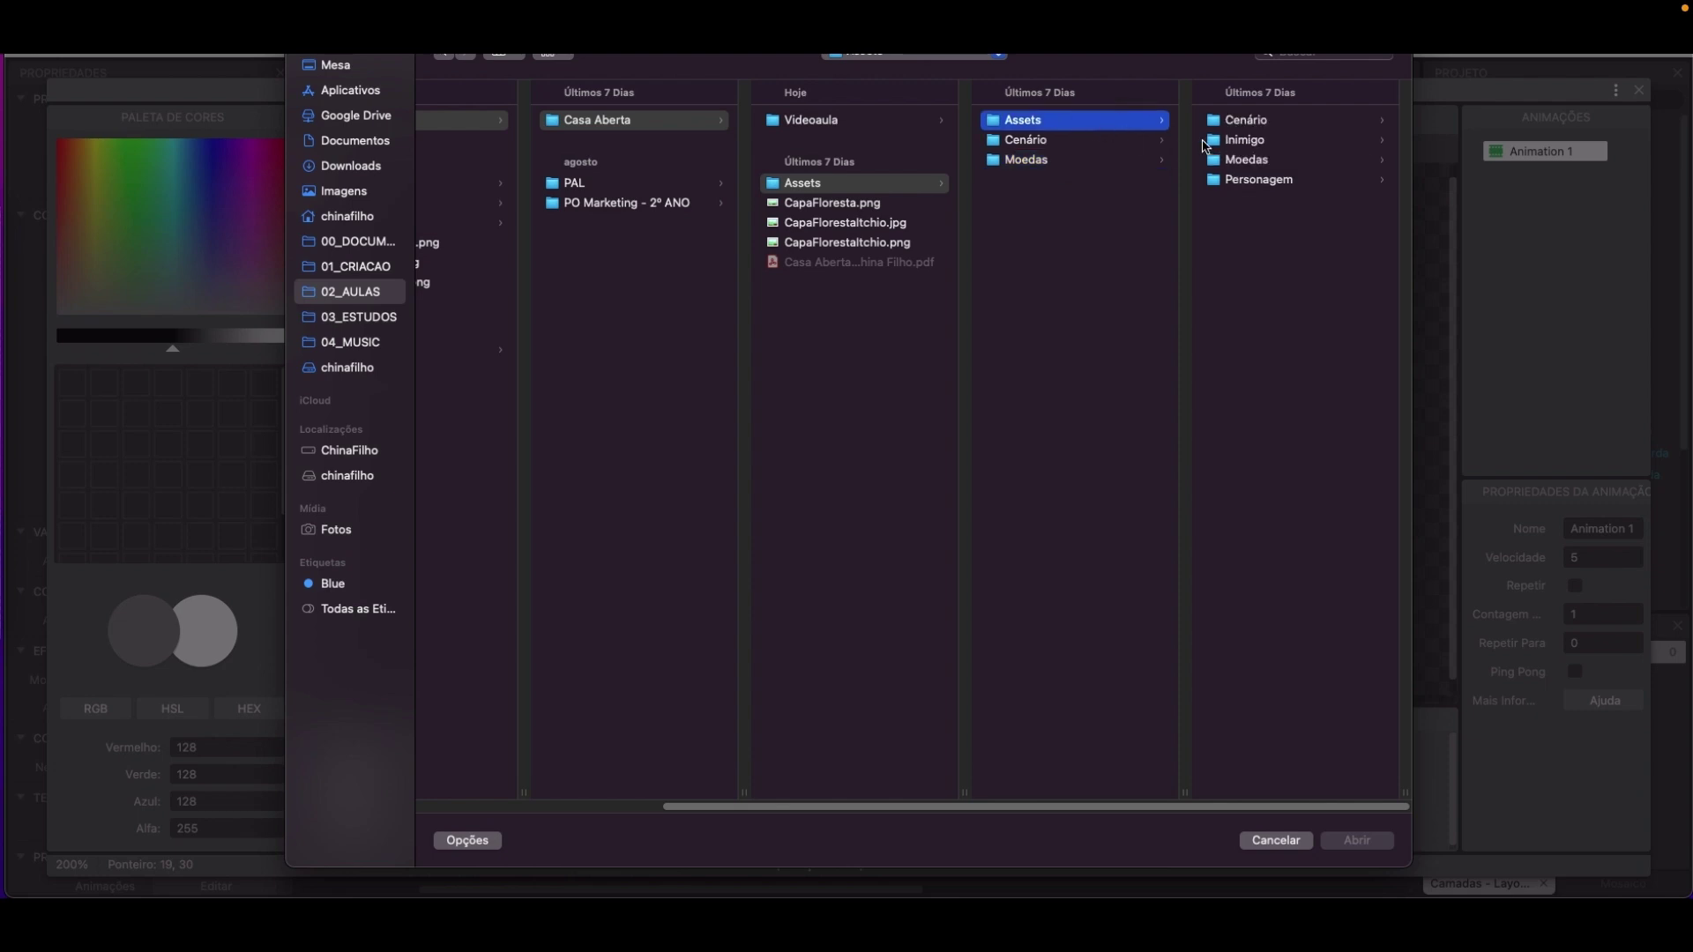
left_click(1270, 162)
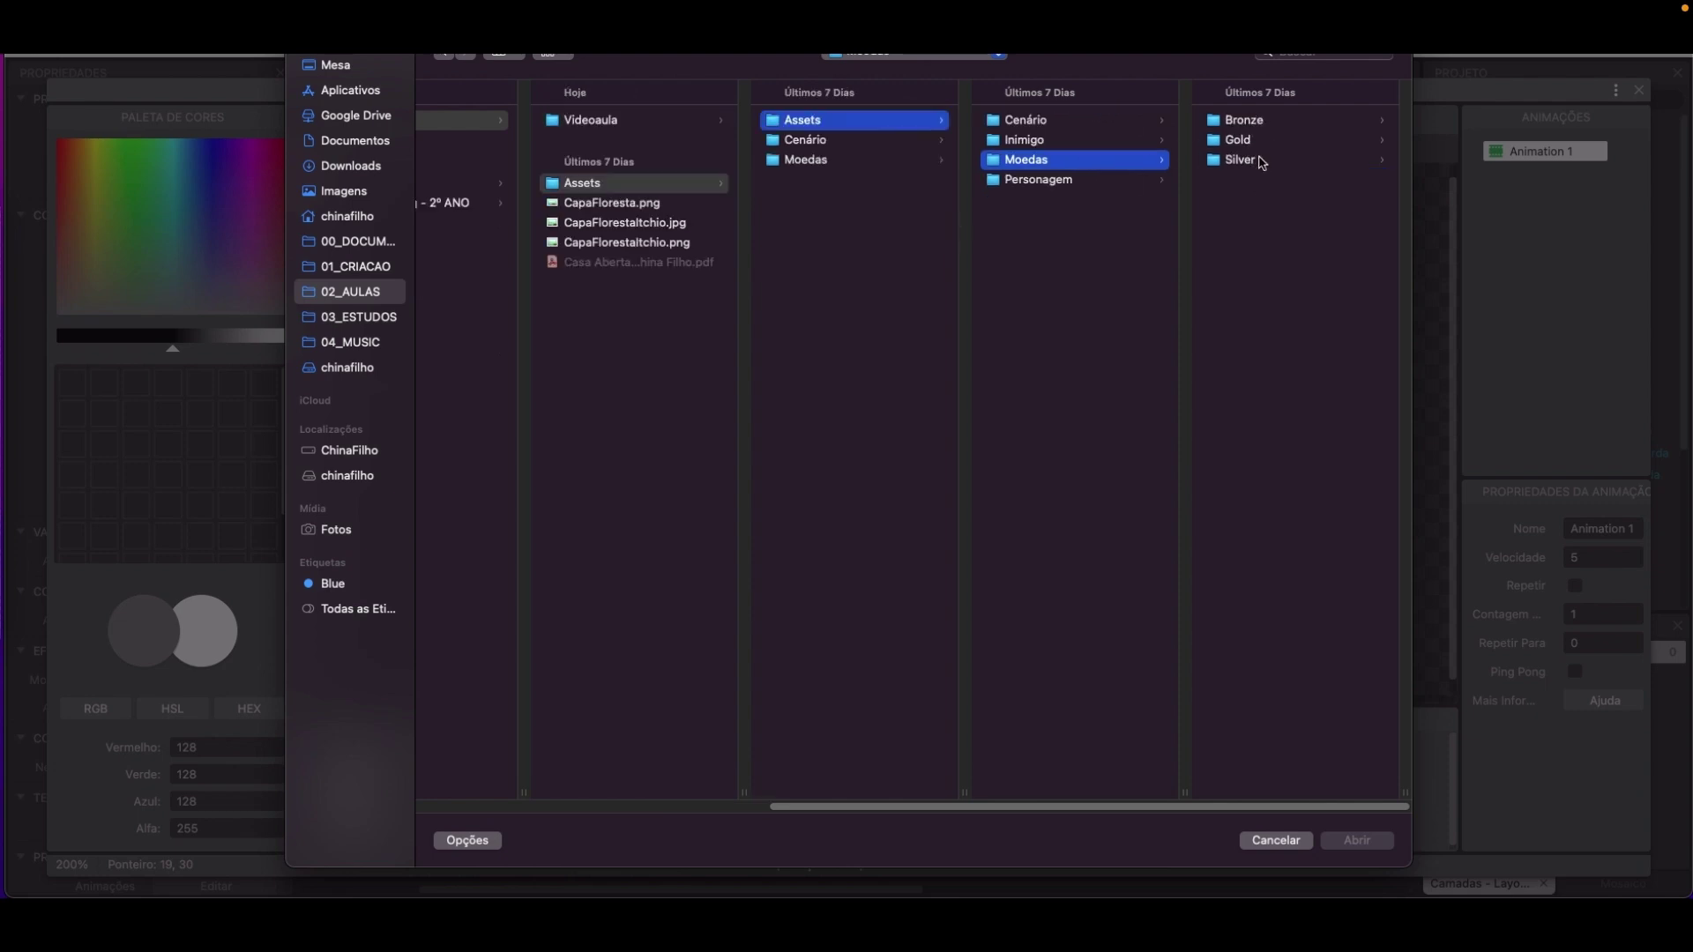
left_click(1262, 128)
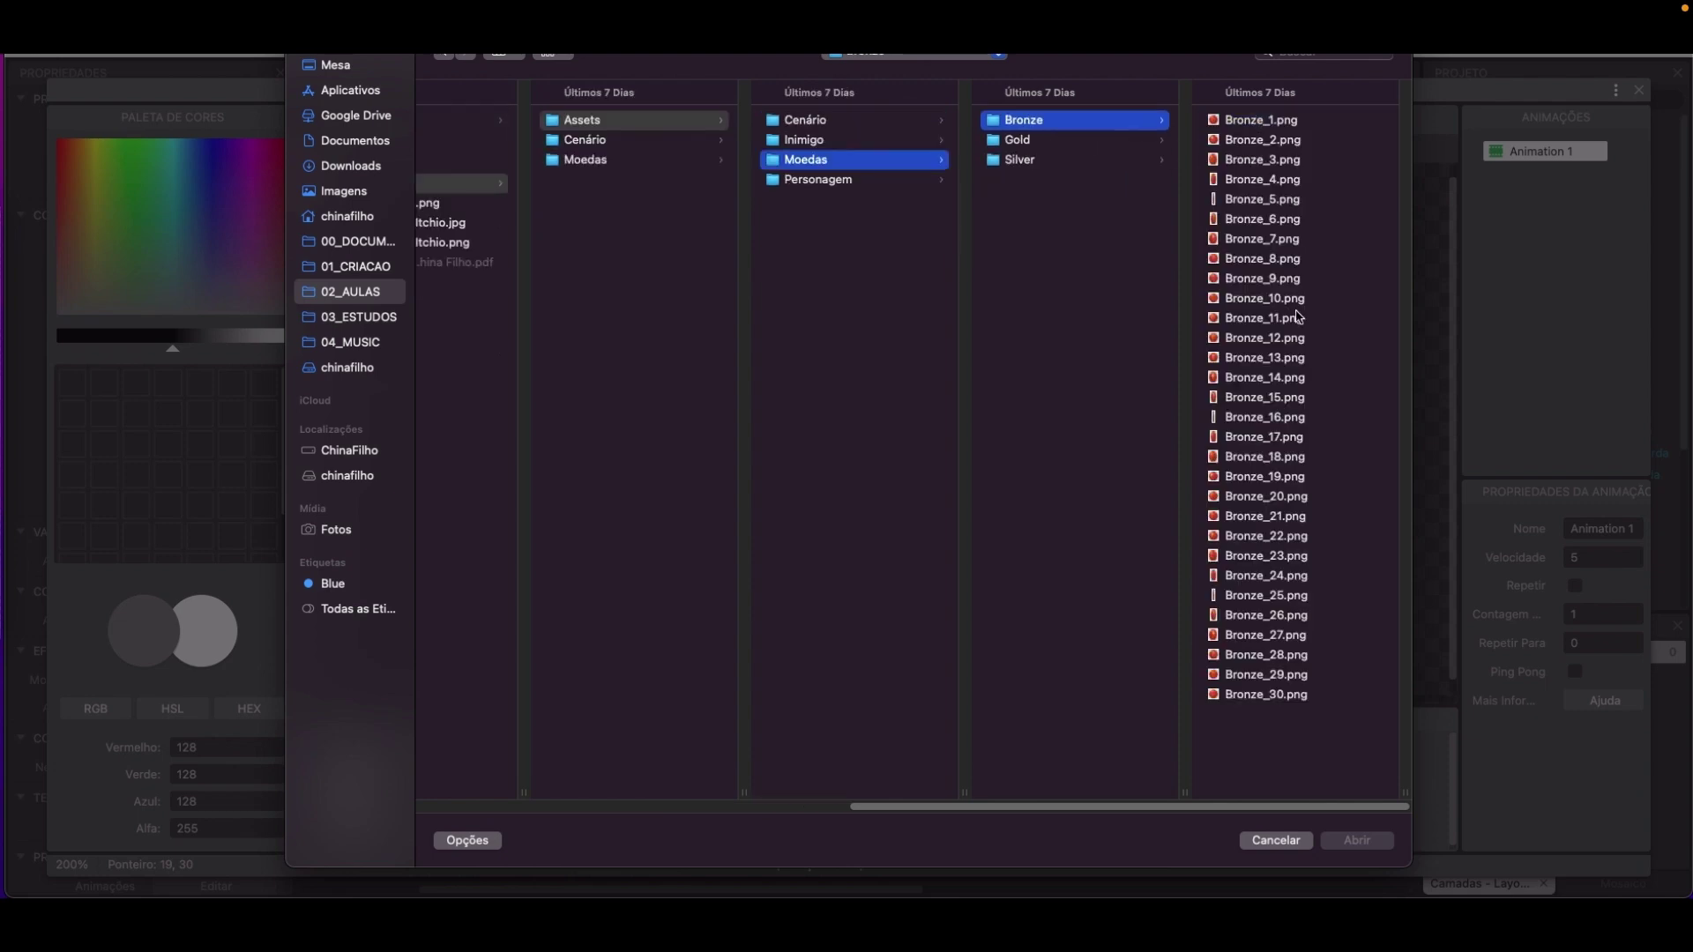
Check the Bronze coin images and load Bronze_11.png through Bronze_20.png as the frames of the moedas animation.
left_click(1279, 123)
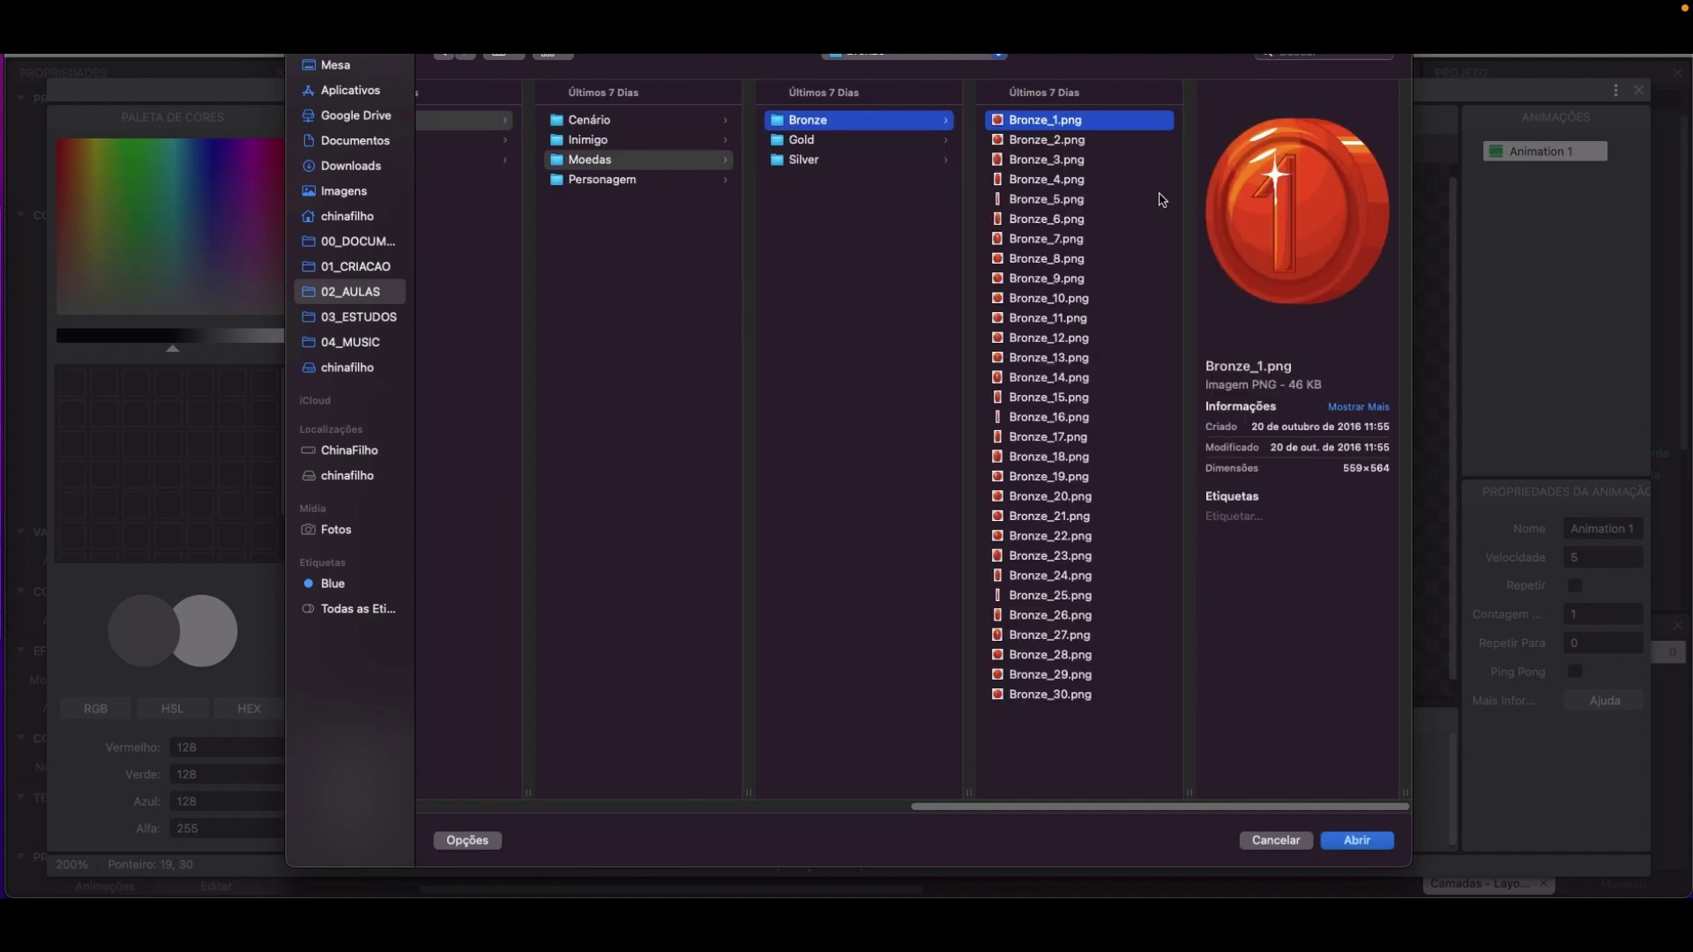
left_click(1041, 465)
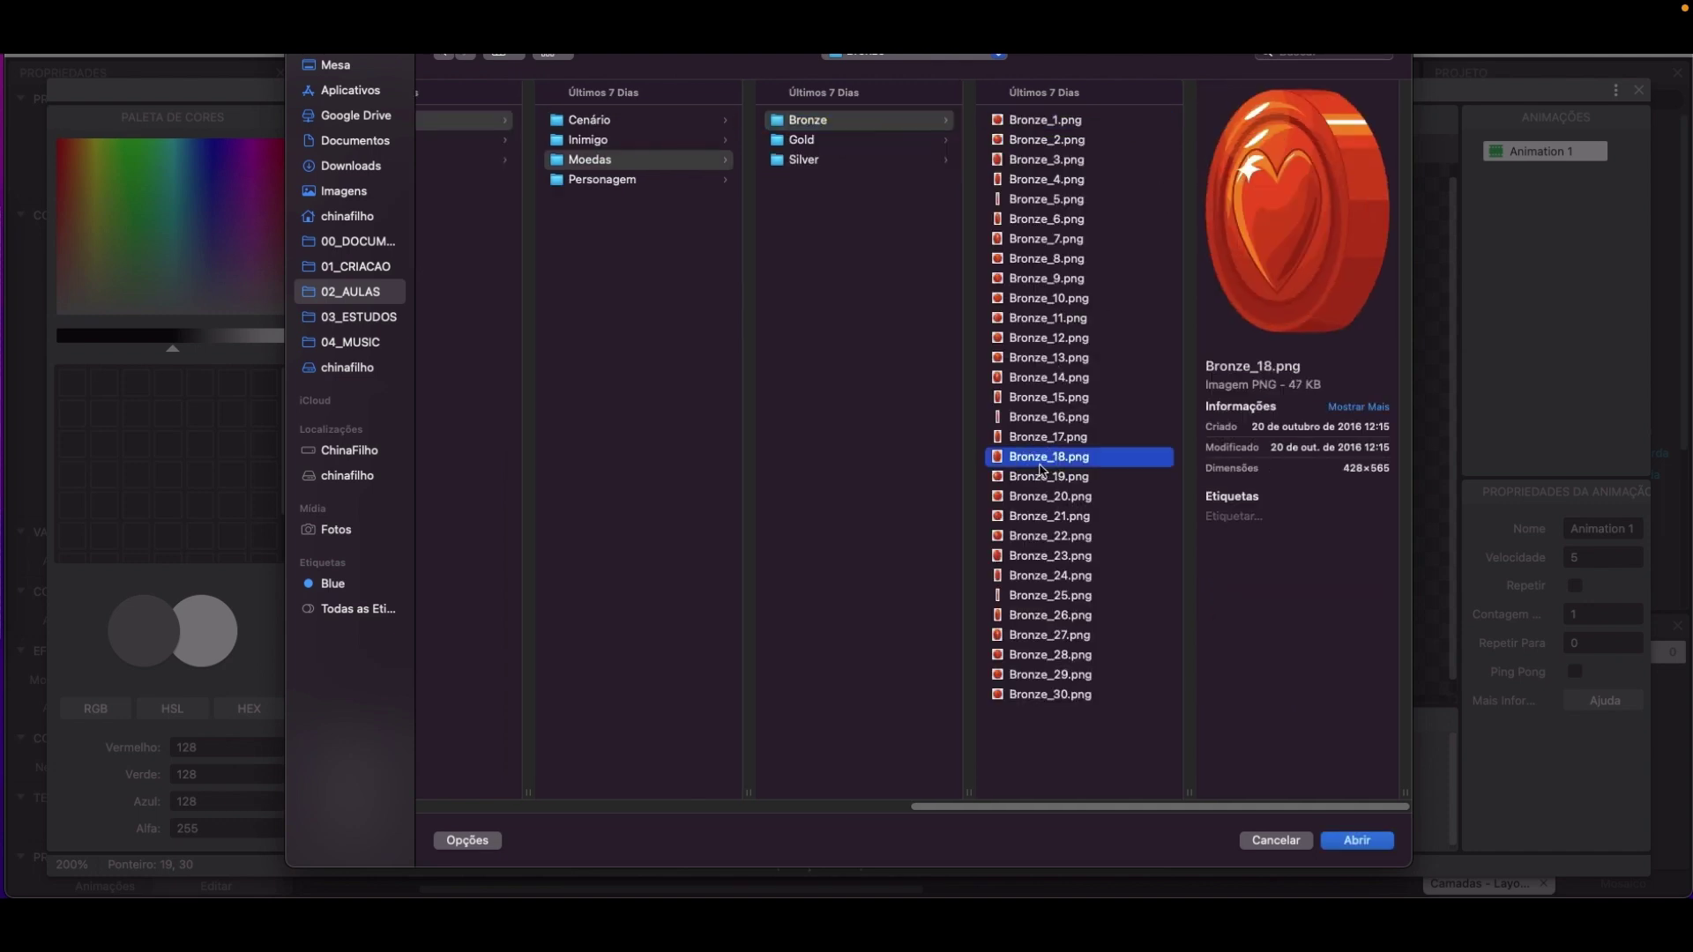
left_click(1078, 441)
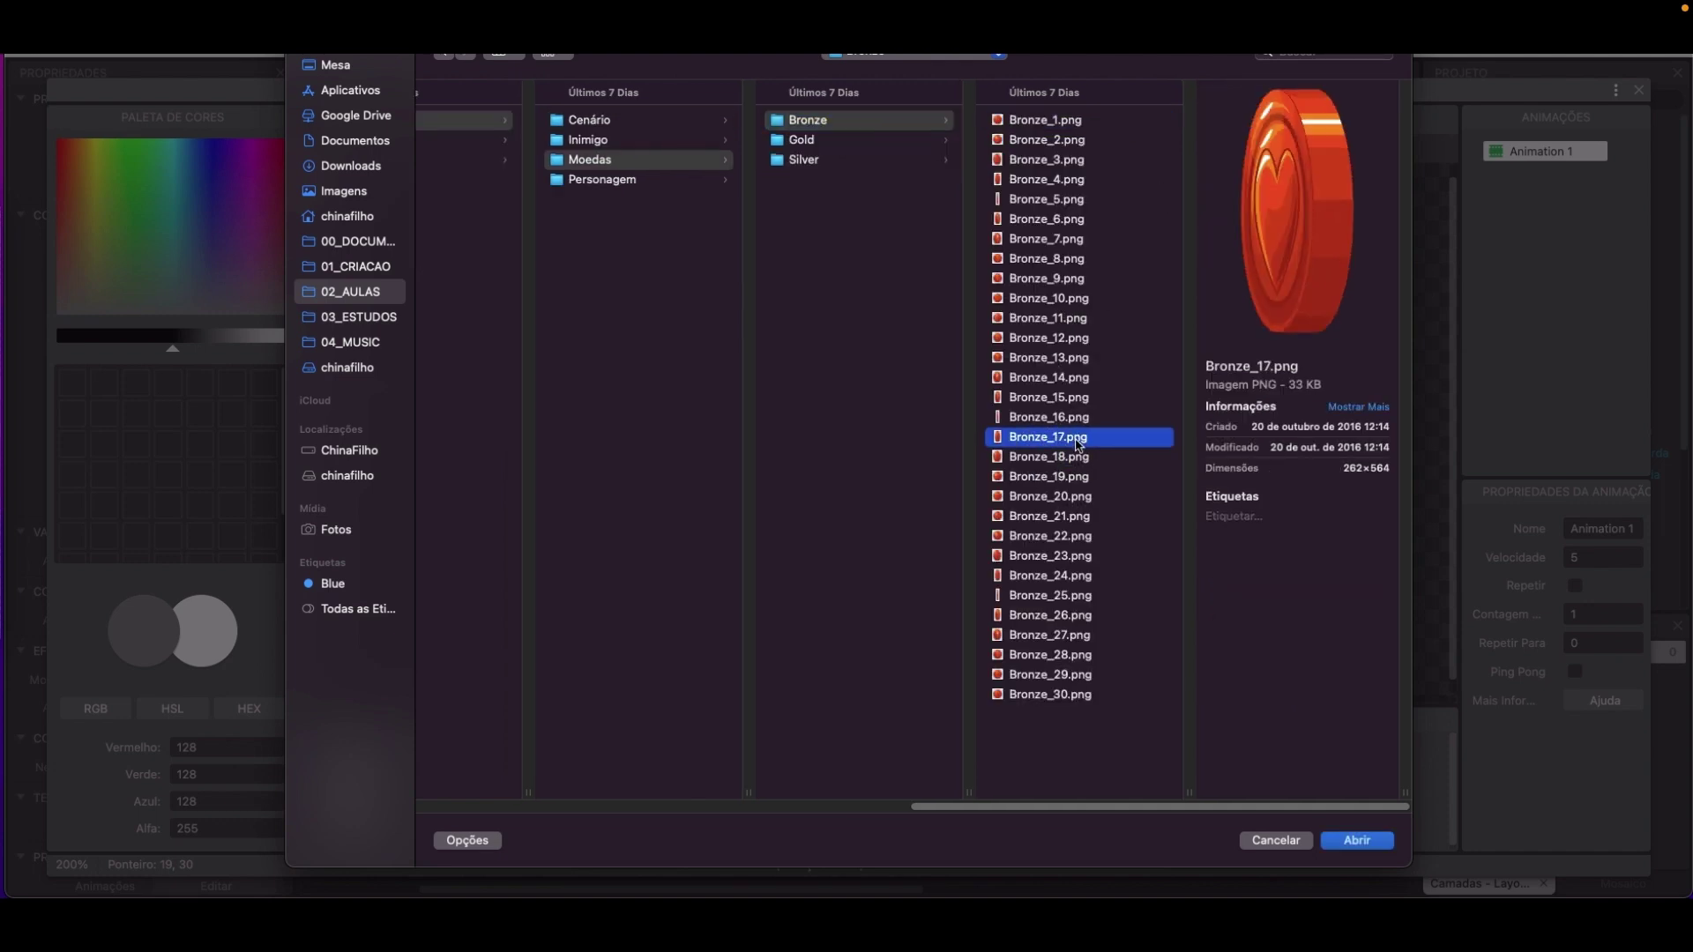
left_click(1071, 497)
left_click(1075, 513)
left_click(1073, 499)
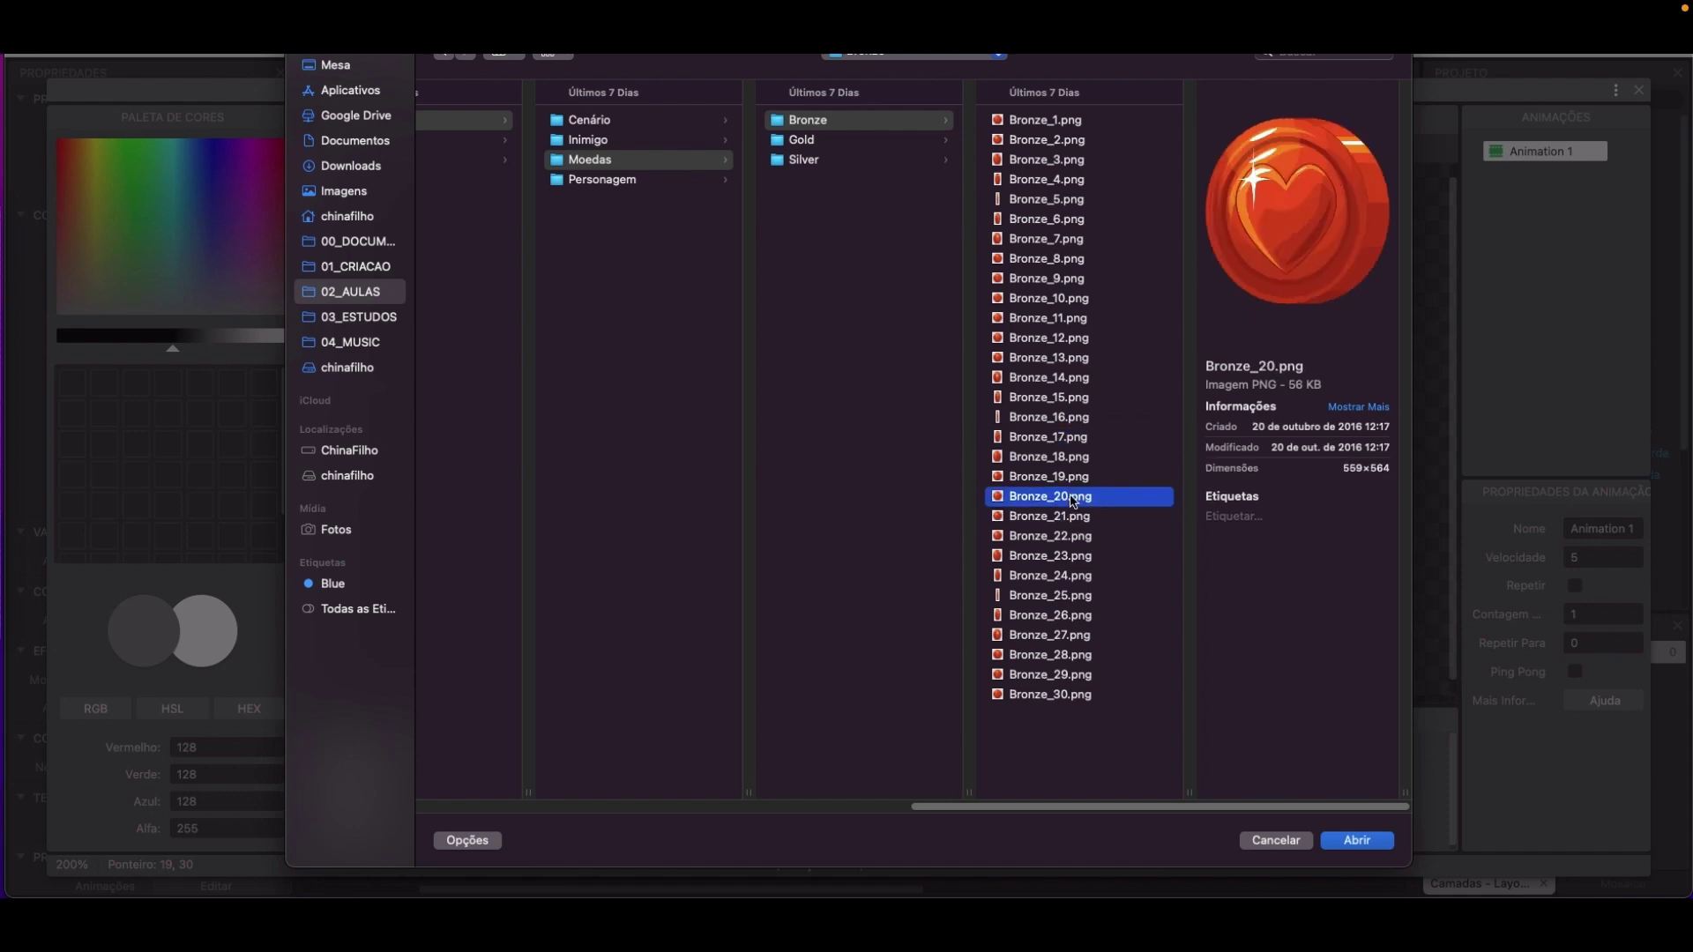
left_click(1063, 301)
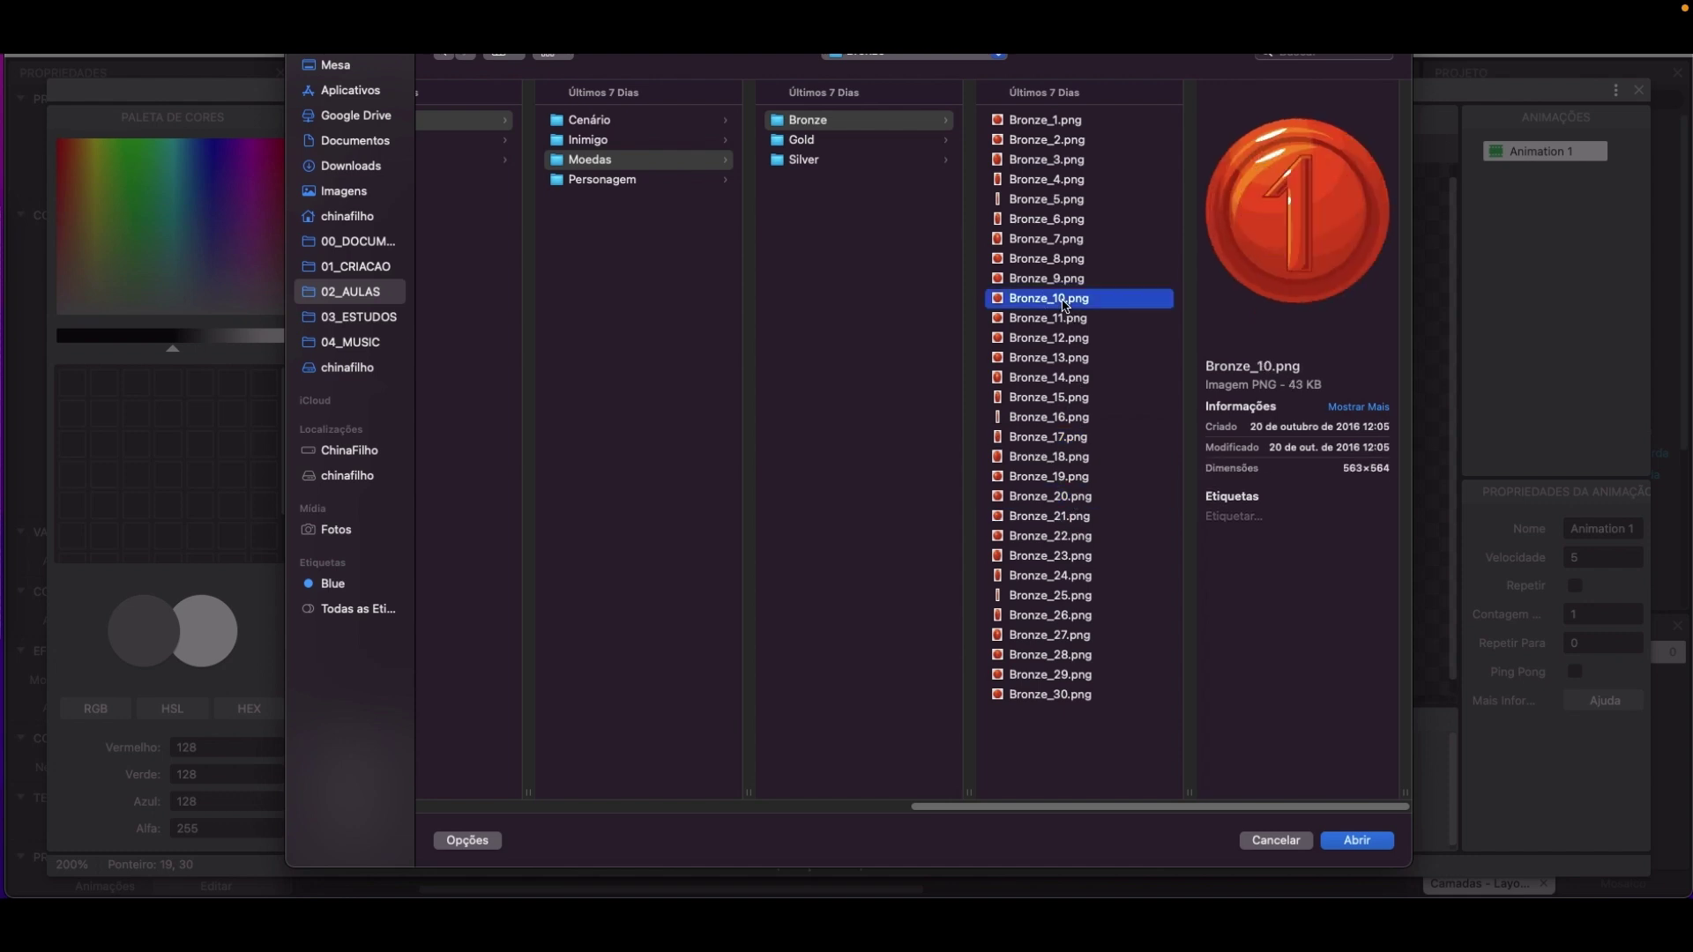
left_click(1075, 319)
left_click(1084, 499, "shift")
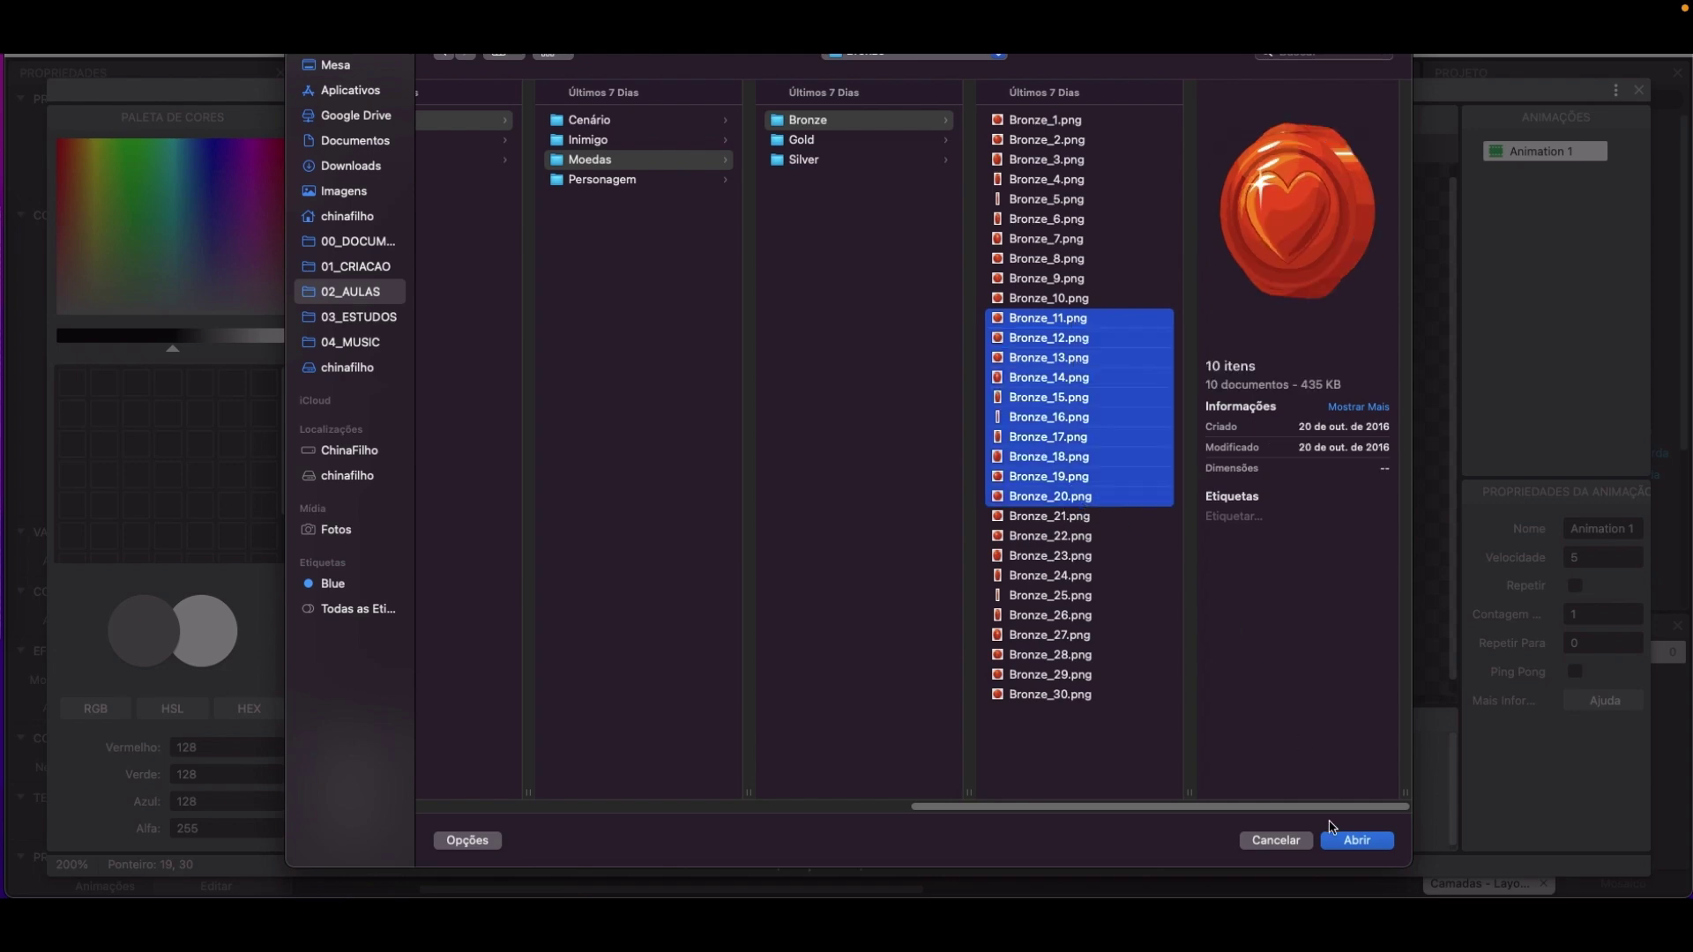
left_click(1352, 843)
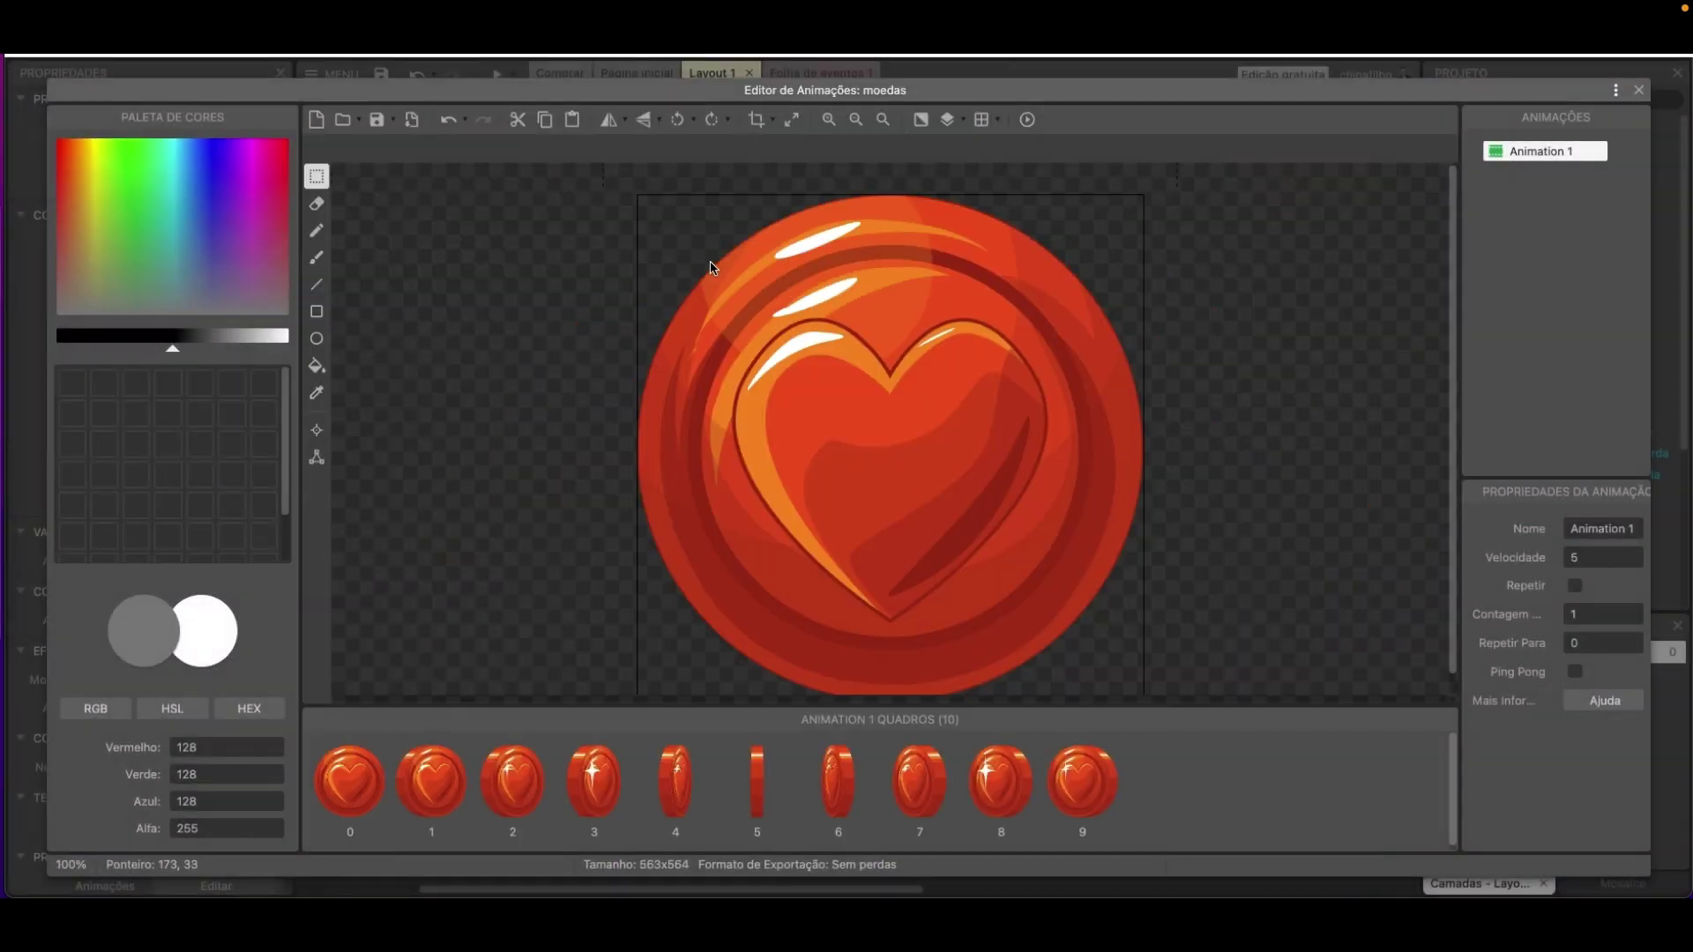
Crop the empty margins from all frames of the coin animation and set its speed to 10.
left_click(773, 122)
left_click(829, 178)
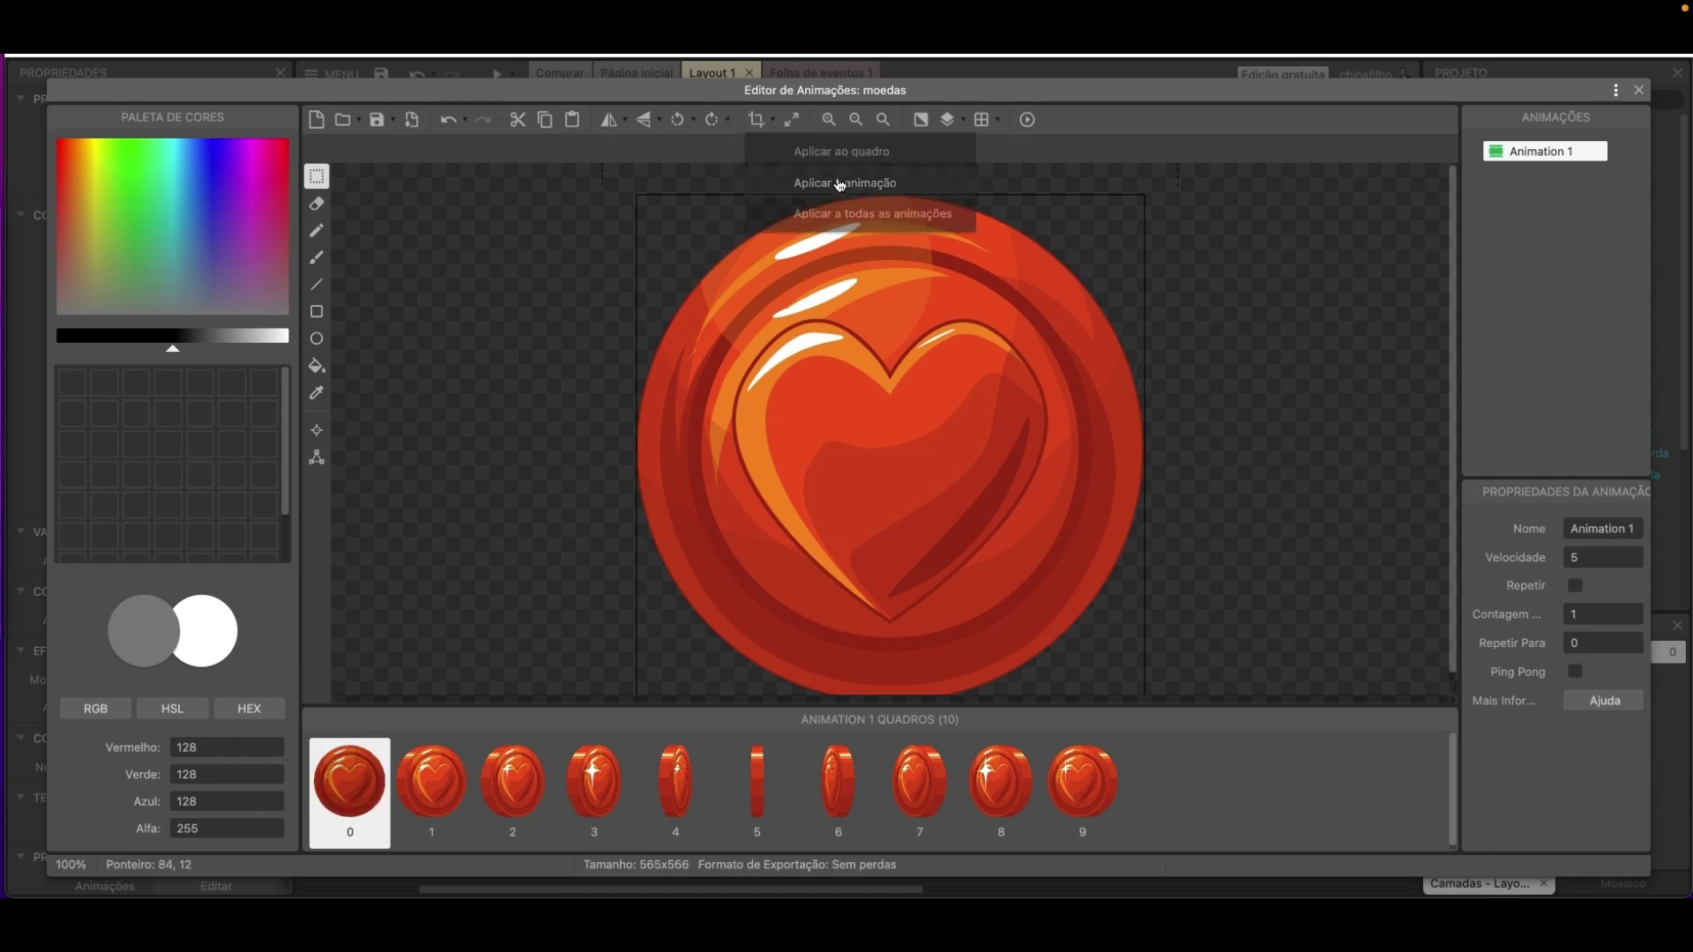
left_click(1630, 554)
left_click(1630, 554)
left_click(1629, 554)
left_click(1630, 554)
left_click(1630, 554)
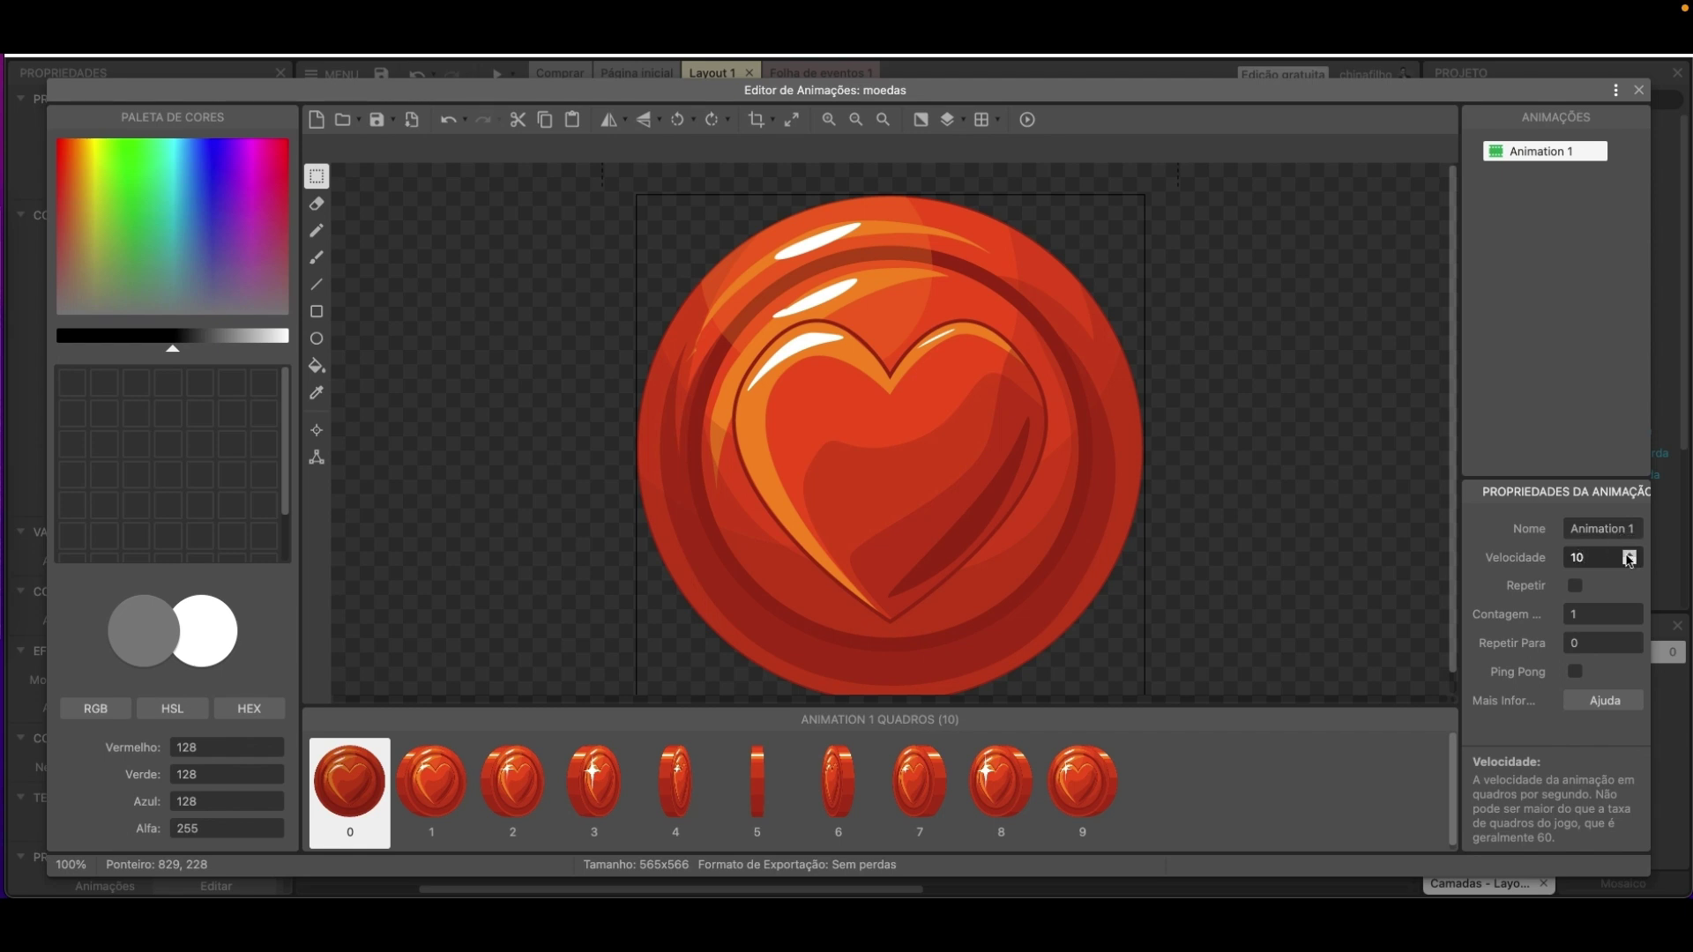
Set the coin animation to repeat continuously and preview its playback.
left_click(1576, 588)
left_click(1030, 121)
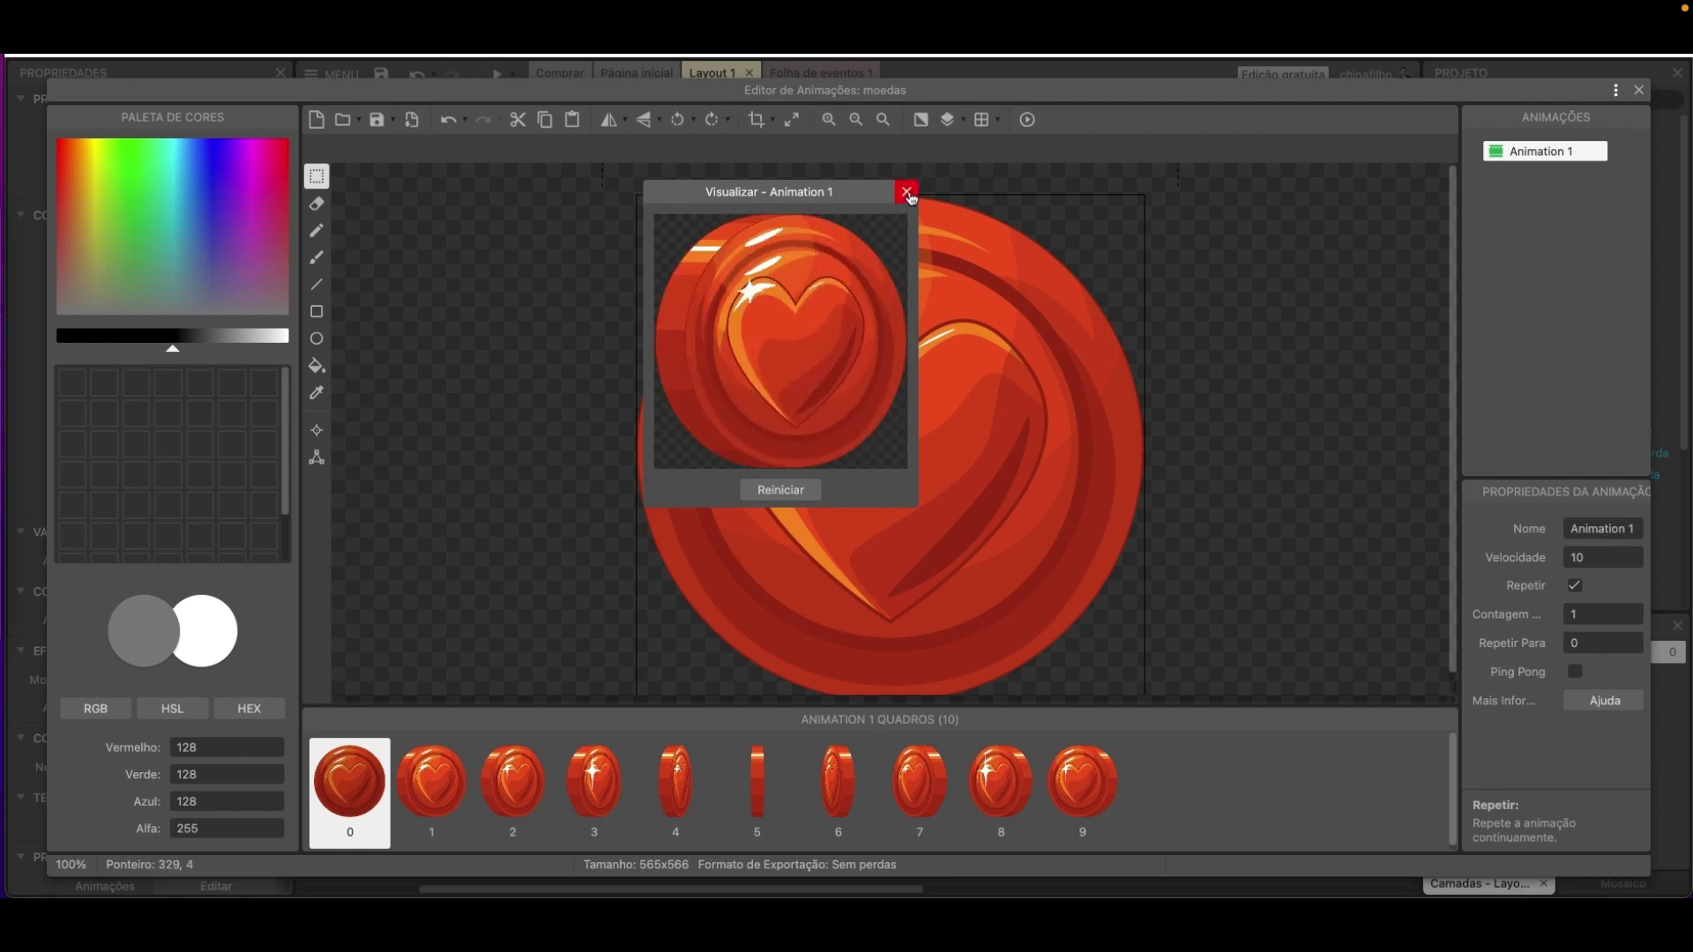
left_click(907, 192)
Set the coin animation's speed to 6 and preview its playback.
left_click(1630, 563)
left_click(1630, 563)
left_click(1631, 563)
left_click(1631, 563)
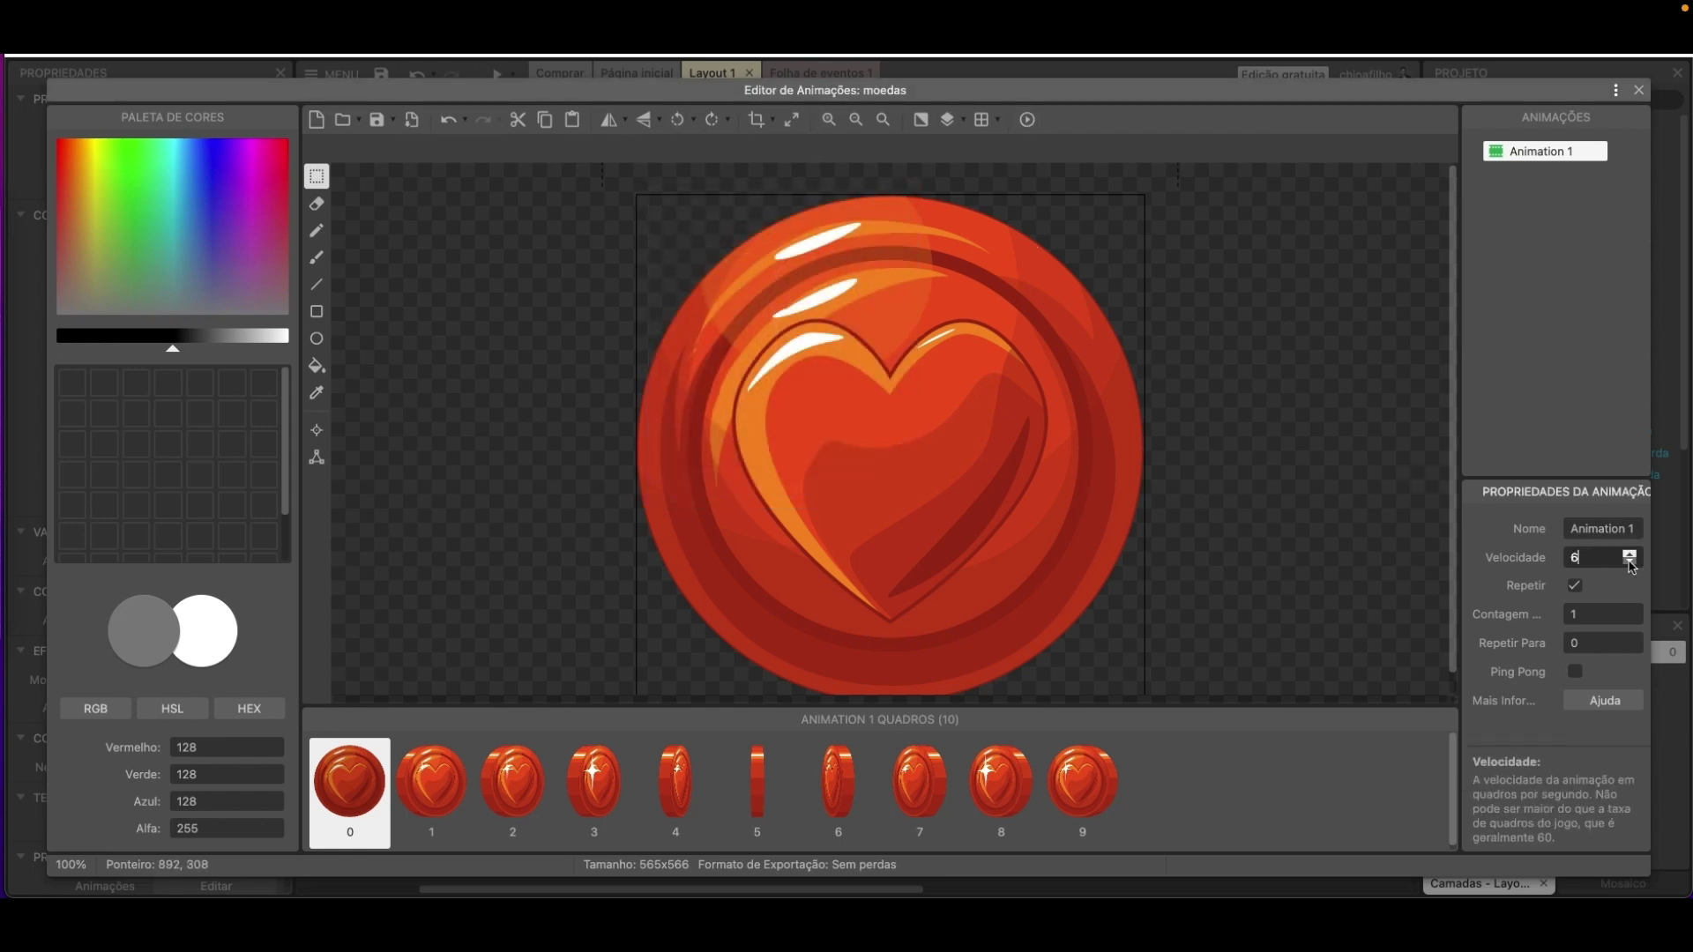
left_click(1027, 120)
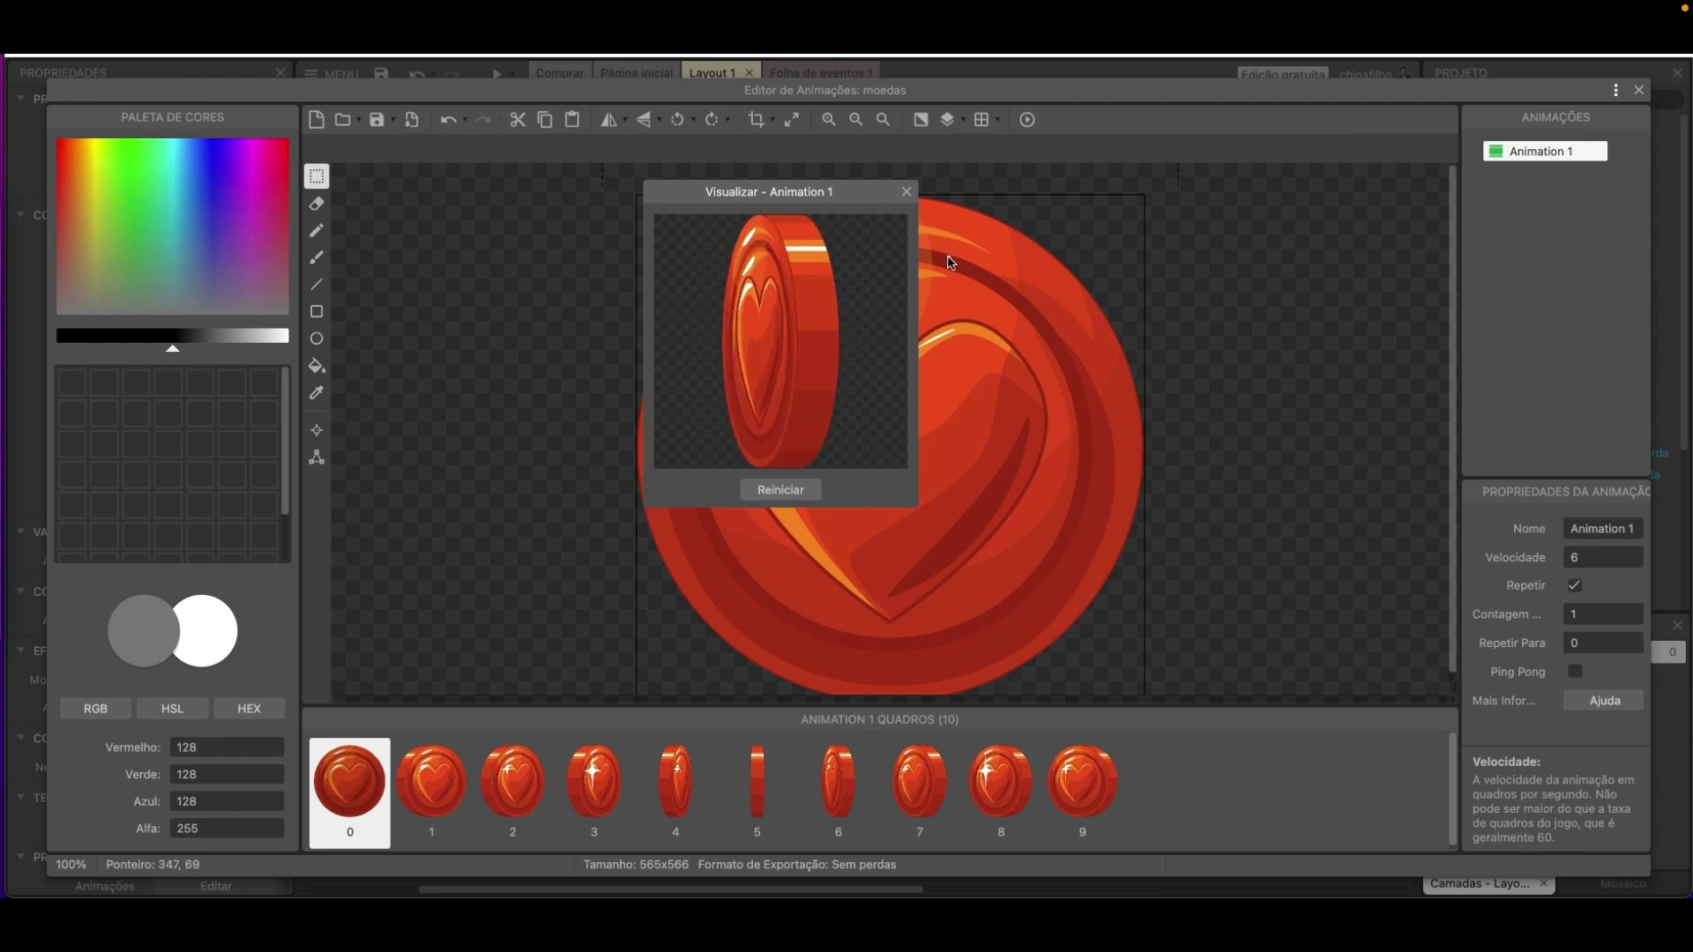
left_click(907, 191)
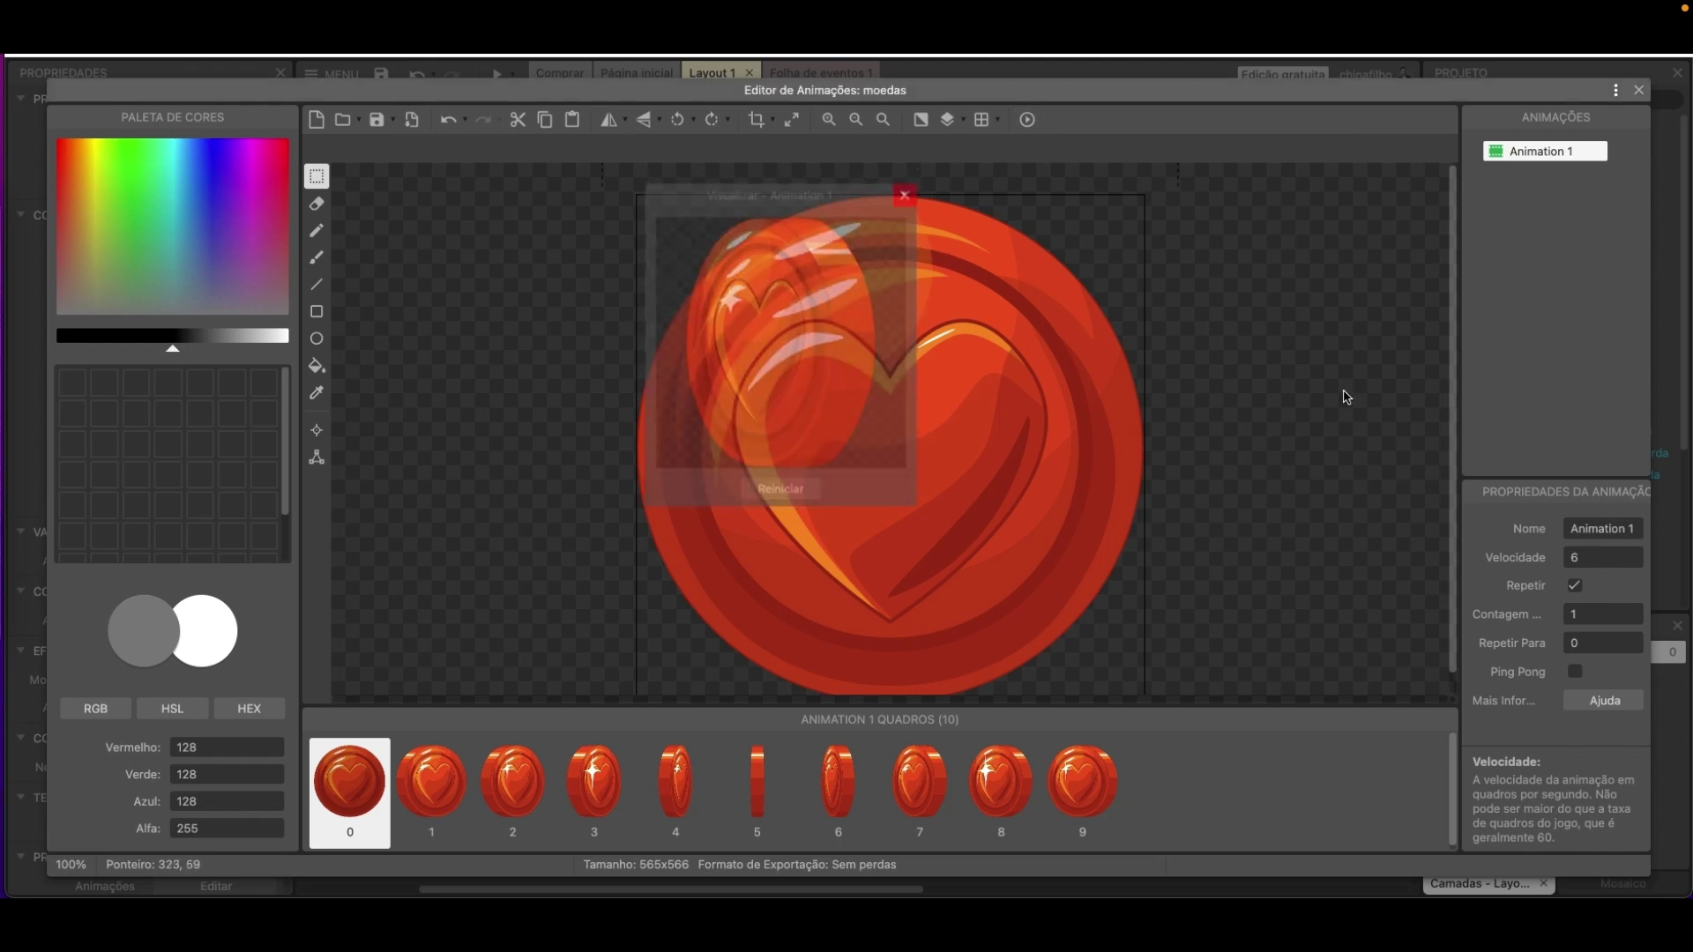
Slow the coin animation to a speed of 4 and preview its playback.
left_click(1631, 565)
left_click(1028, 120)
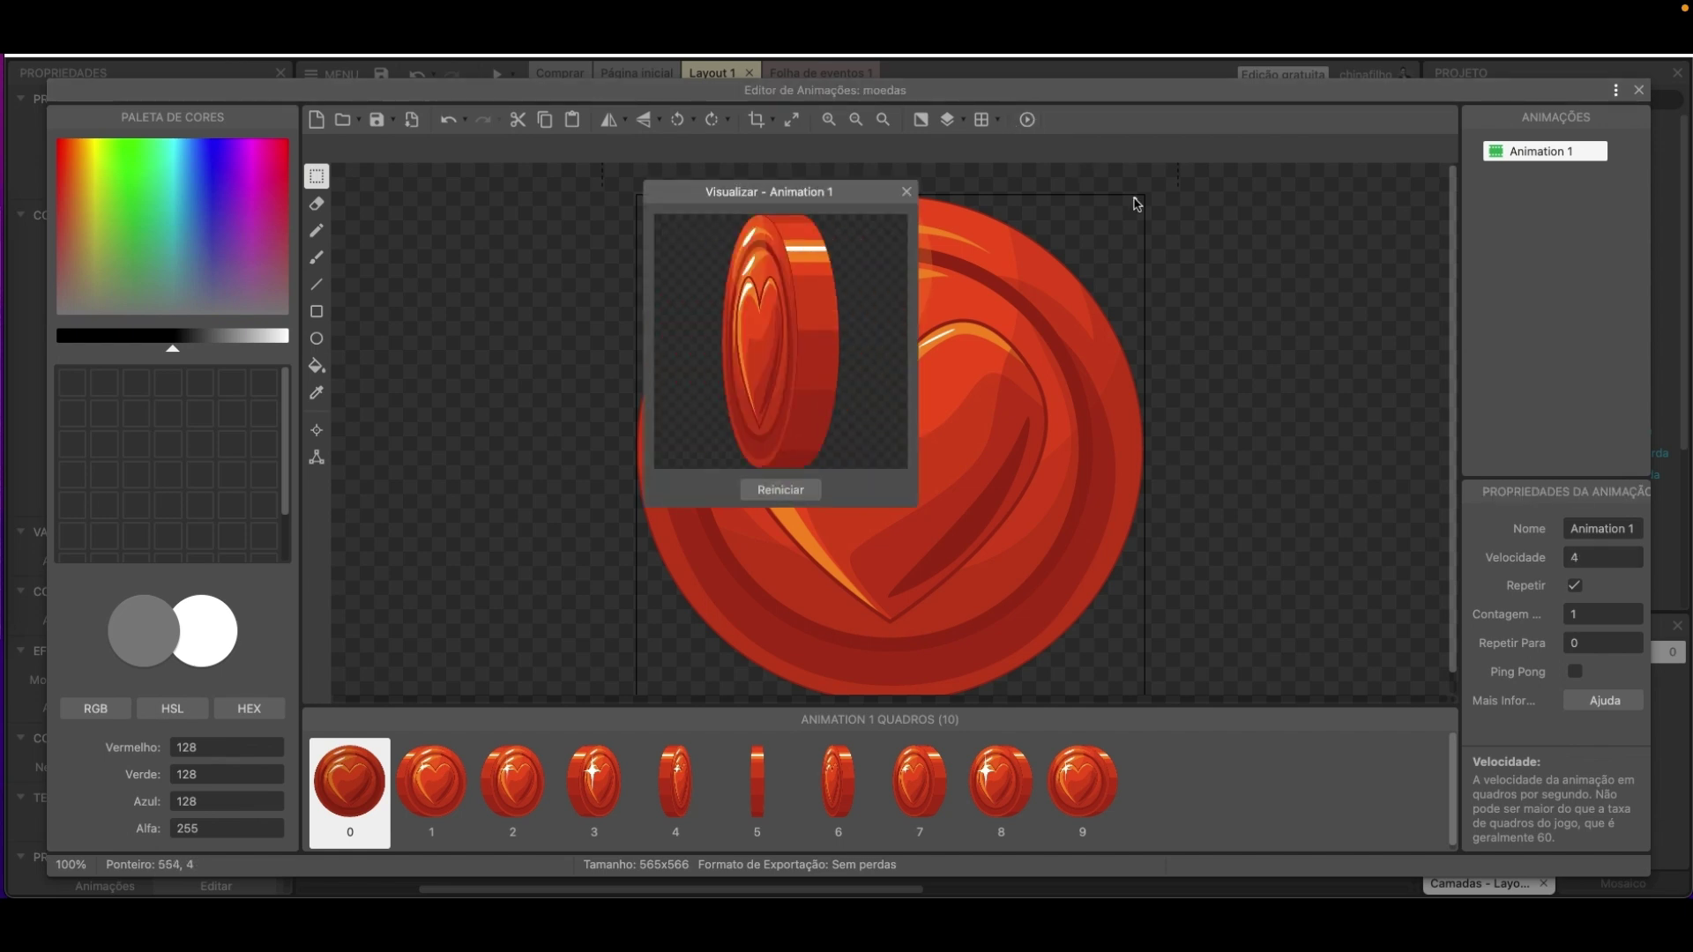
left_click(906, 191)
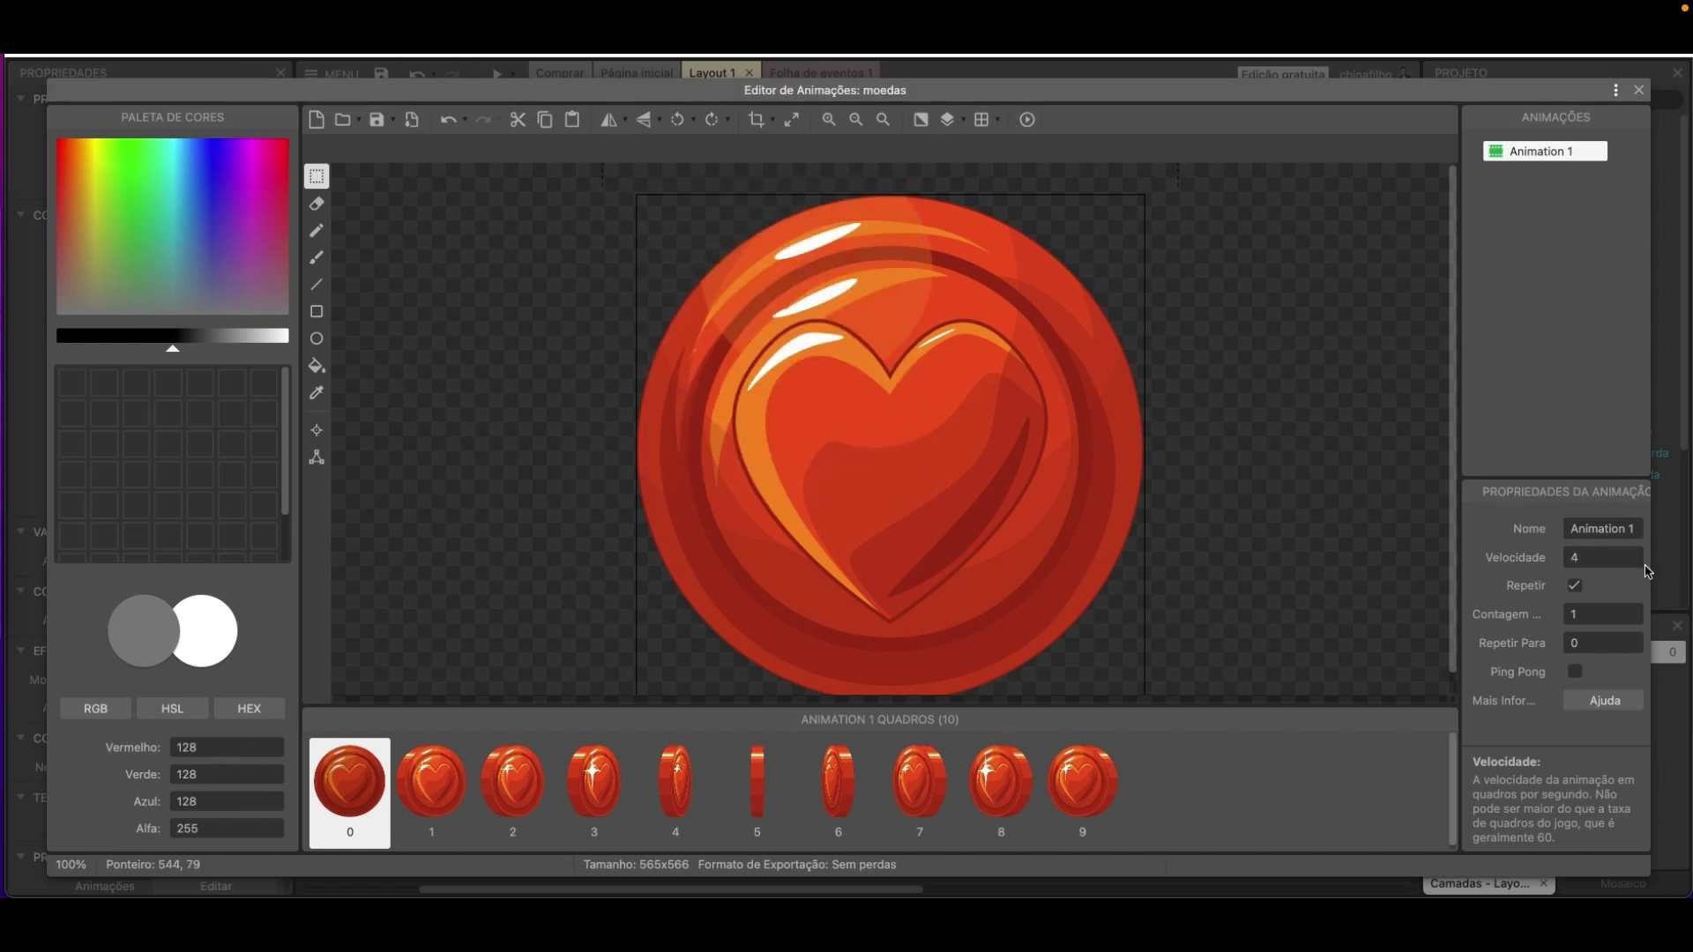
Raise the coin animation's speed to 6, preview its playback and close the animation editor.
double_click(1634, 555)
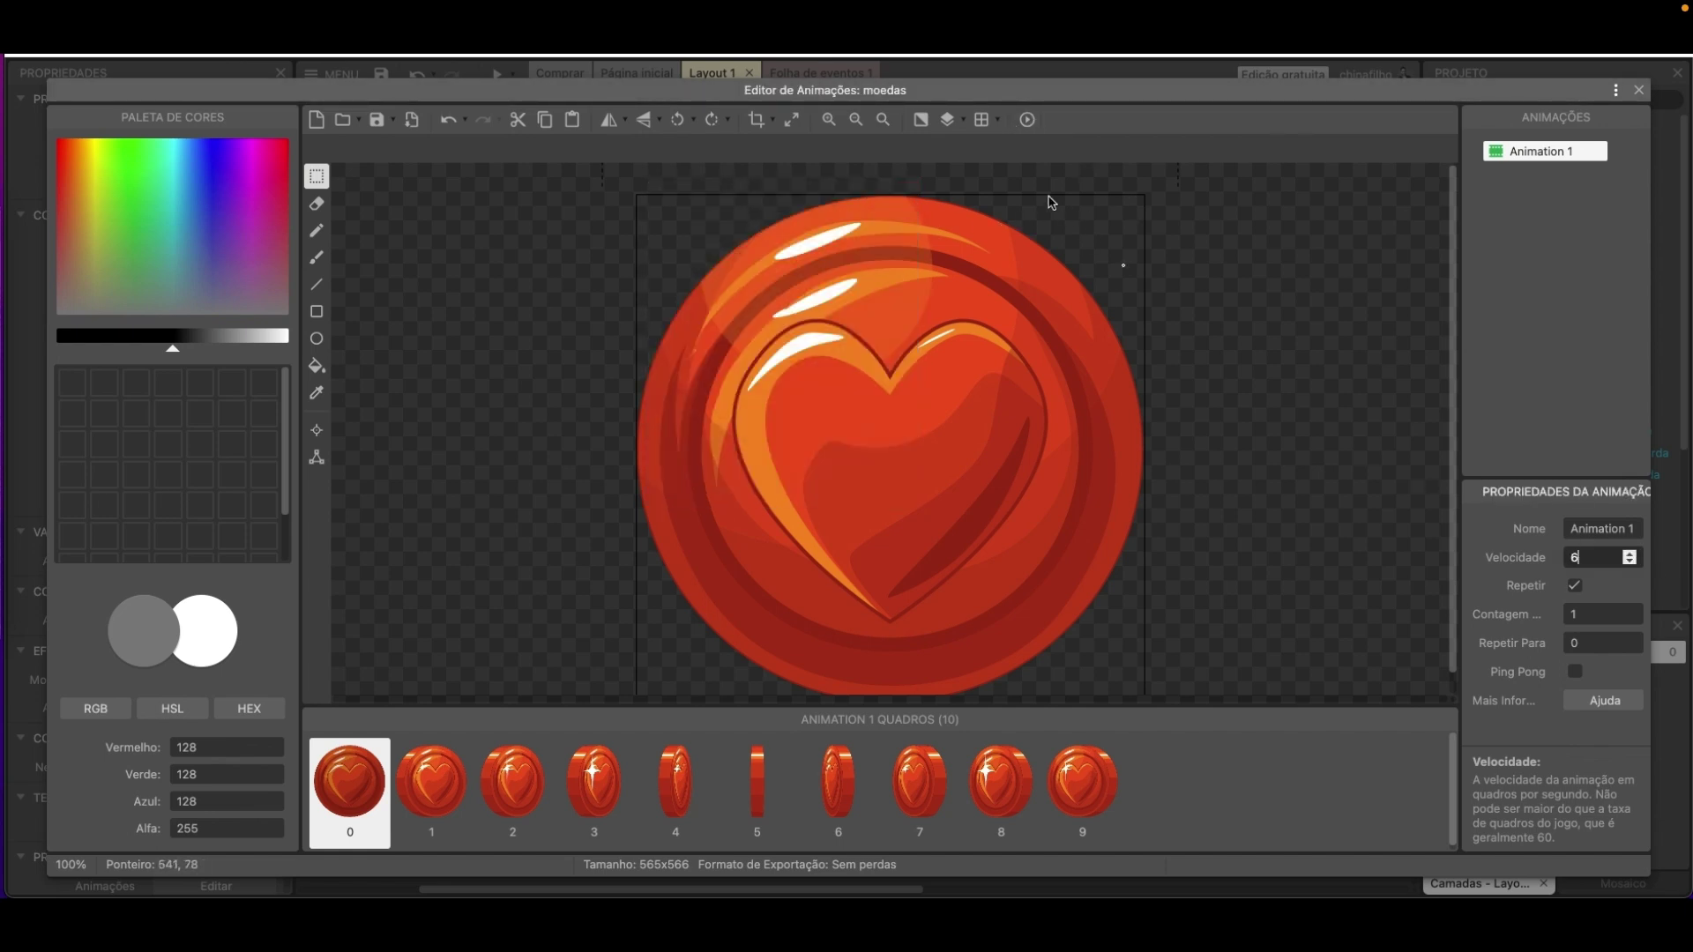
left_click(1028, 127)
left_click(906, 189)
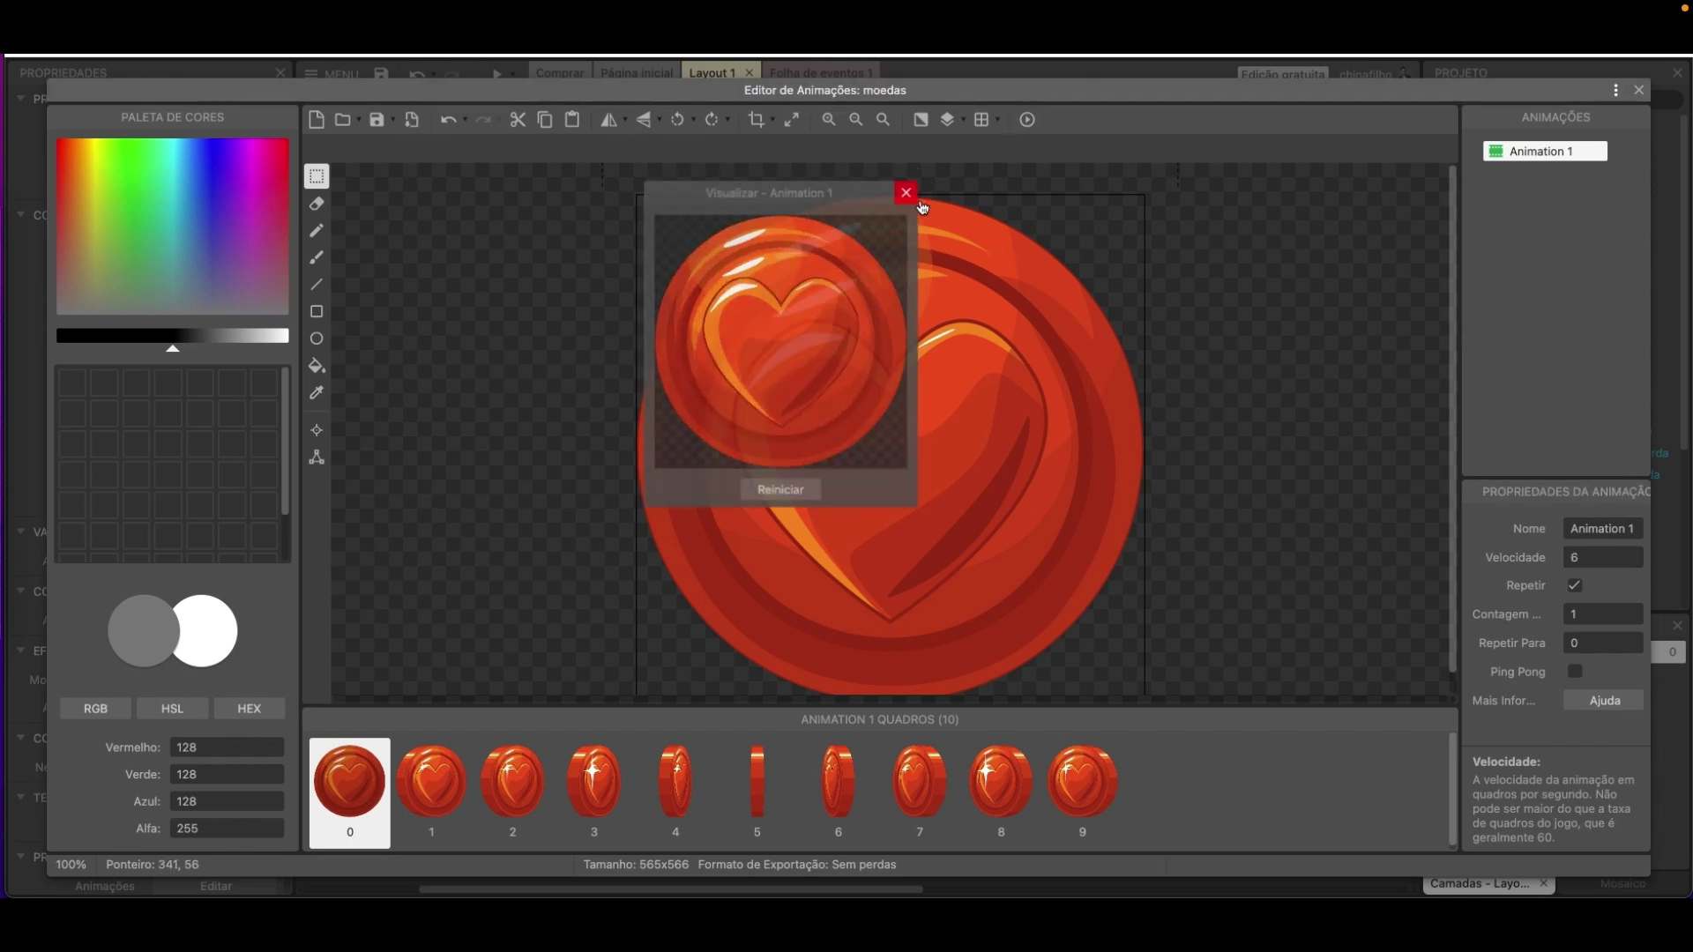
left_click(1599, 530)
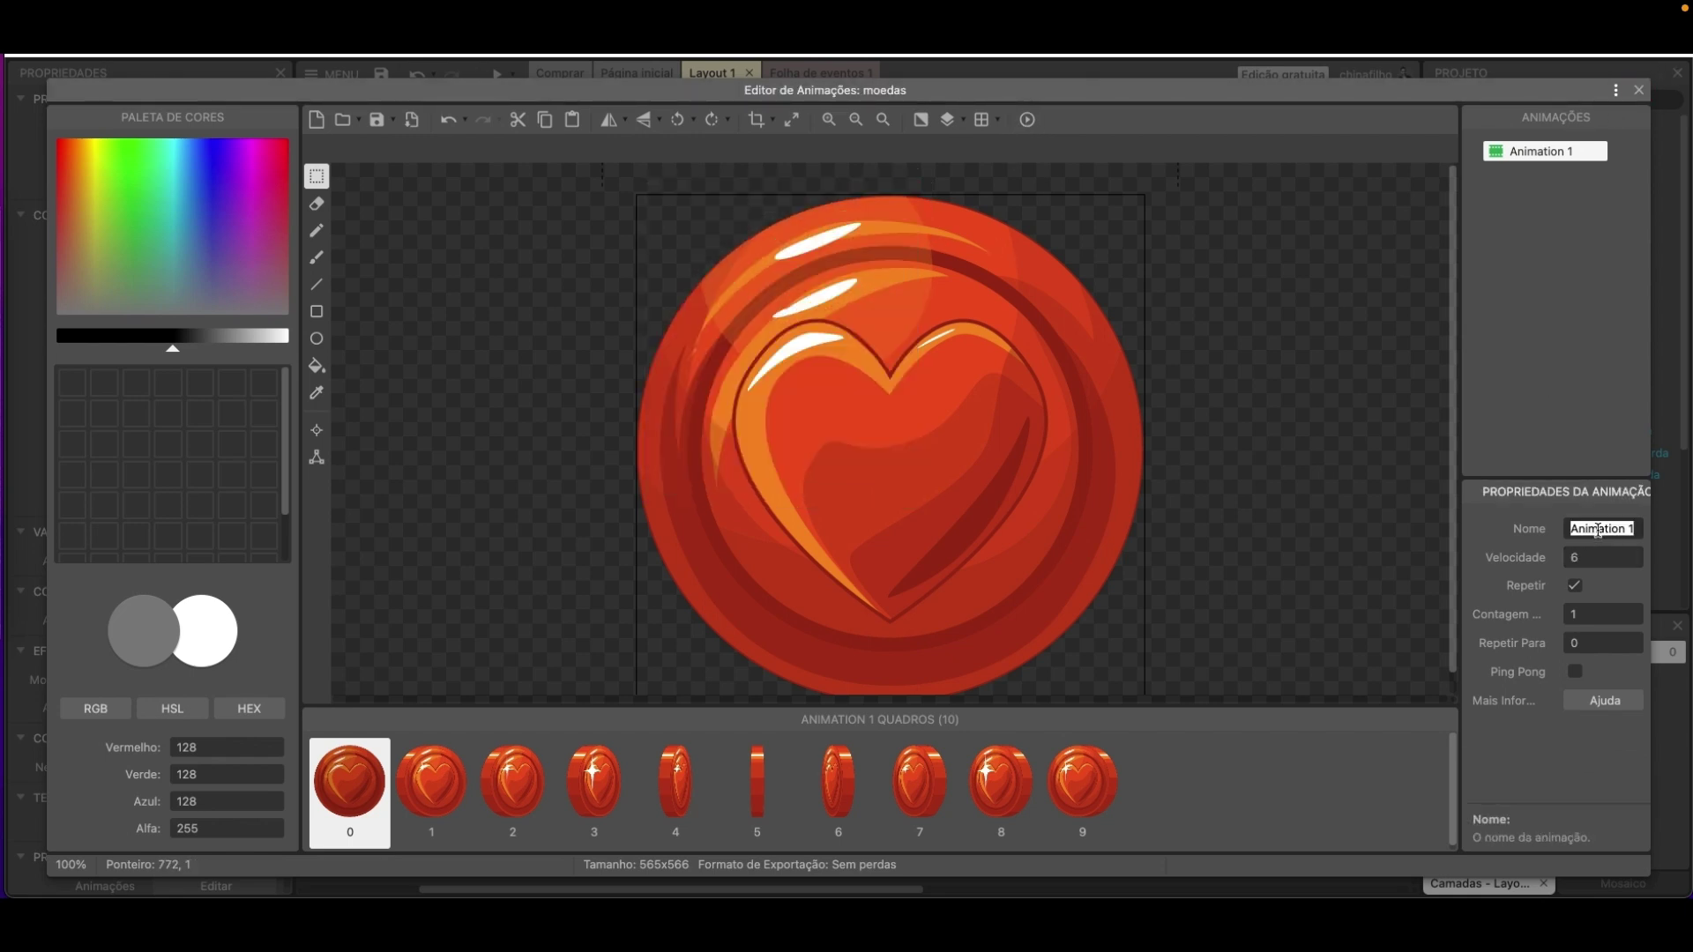
left_click(1639, 90)
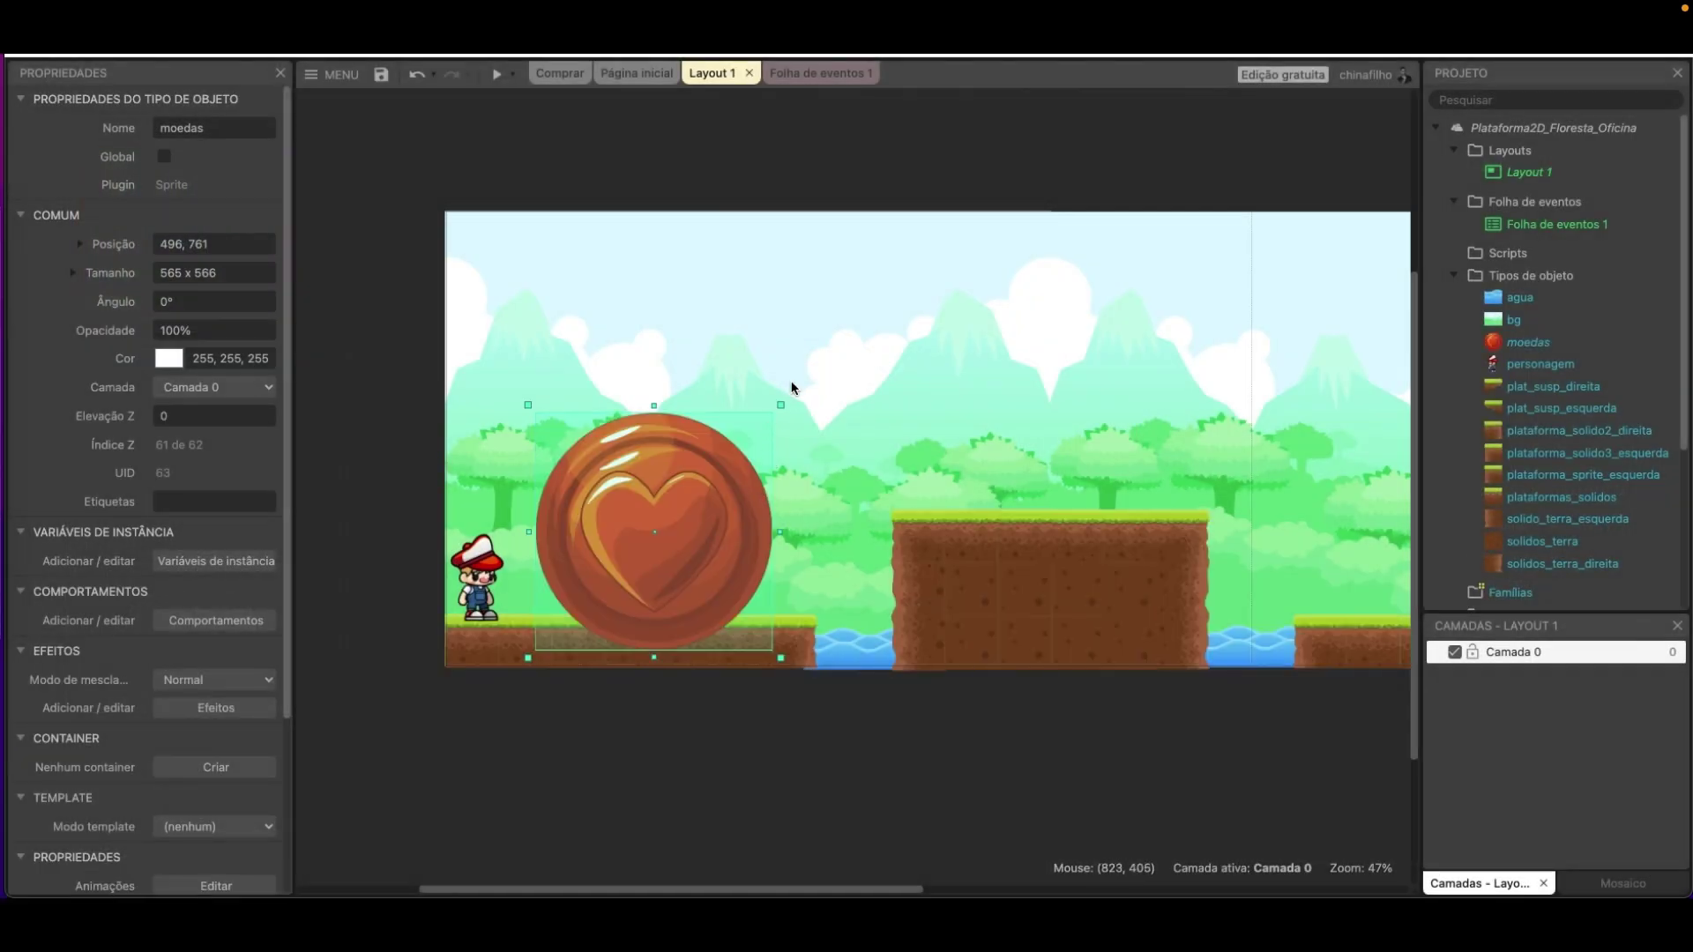
Shrink the coin to about 57 x 57 and place copies above the platforms across the layout, saving the project.
left_click_drag(784, 403, 669, 575)
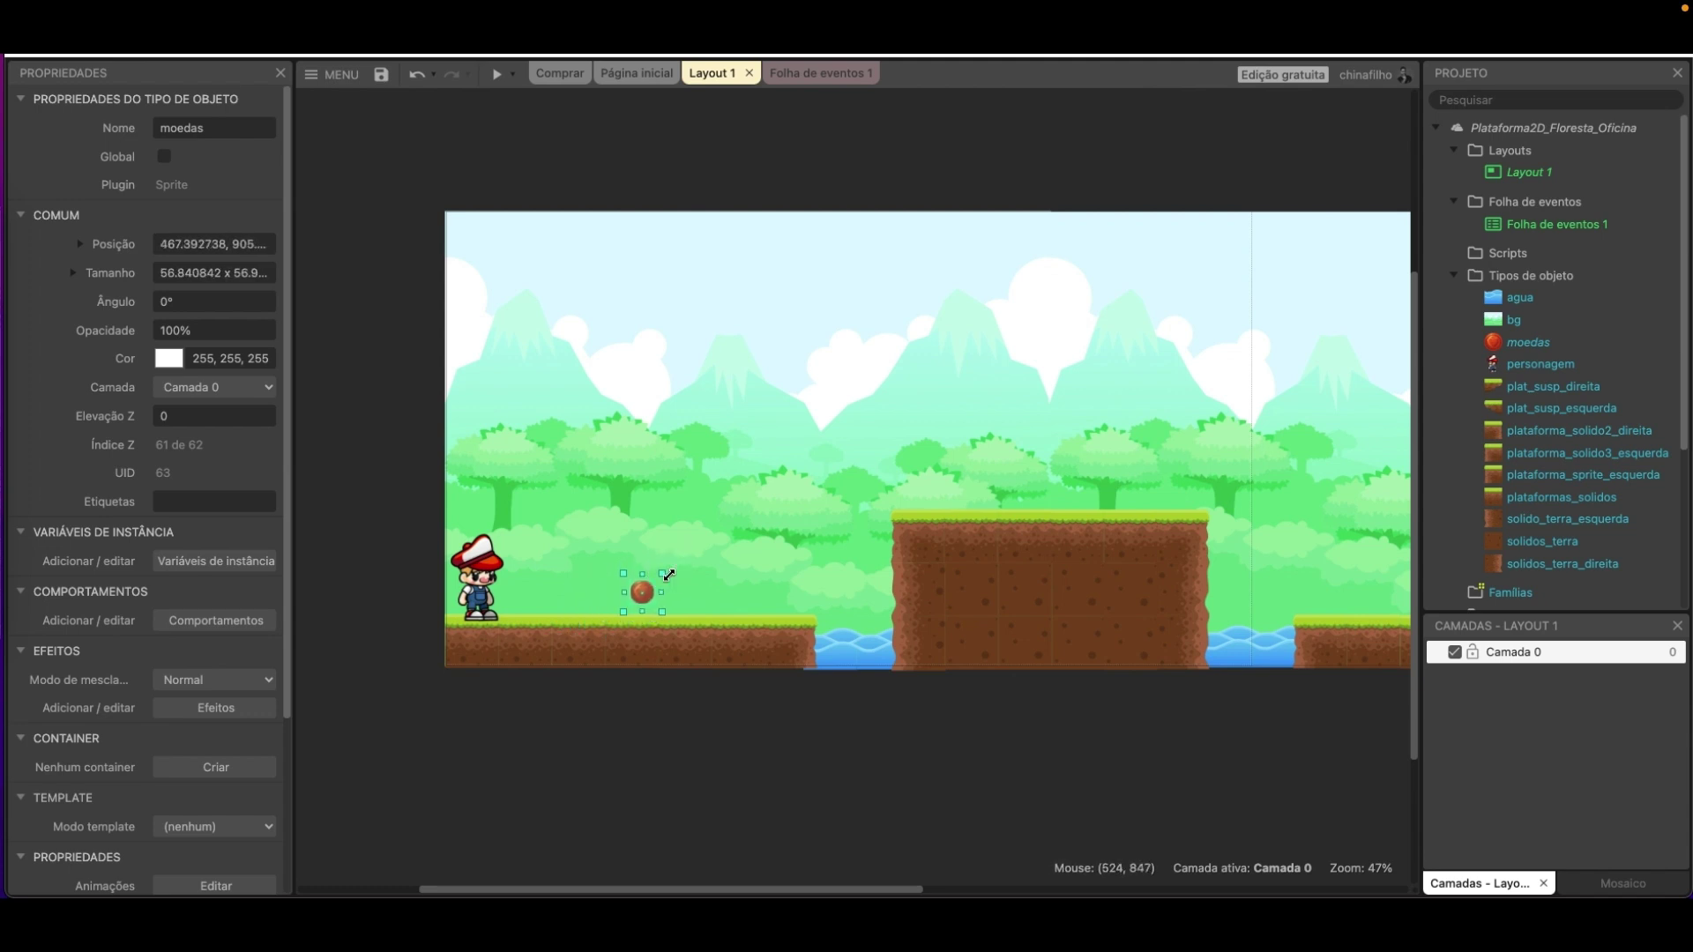
left_click(744, 589)
mouse_move(751, 592)
left_mouse_down()
mouse_move(727, 588)
mouse_move(741, 593)
left_mouse_up()
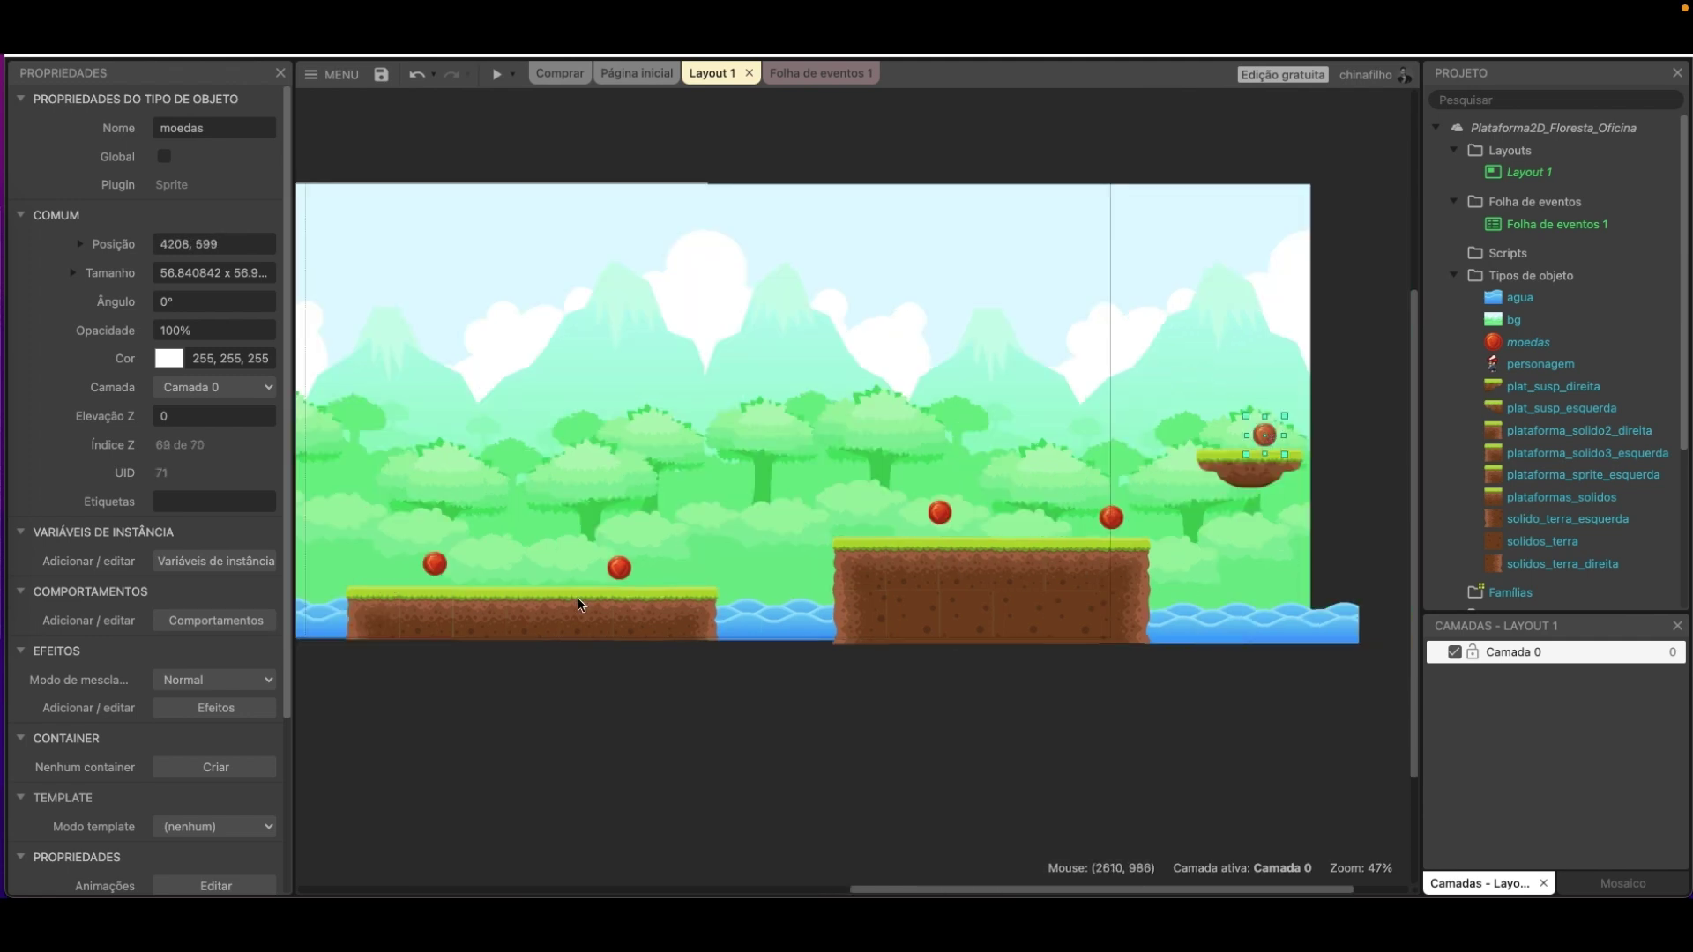
scroll(1306, 585, "right", 10)
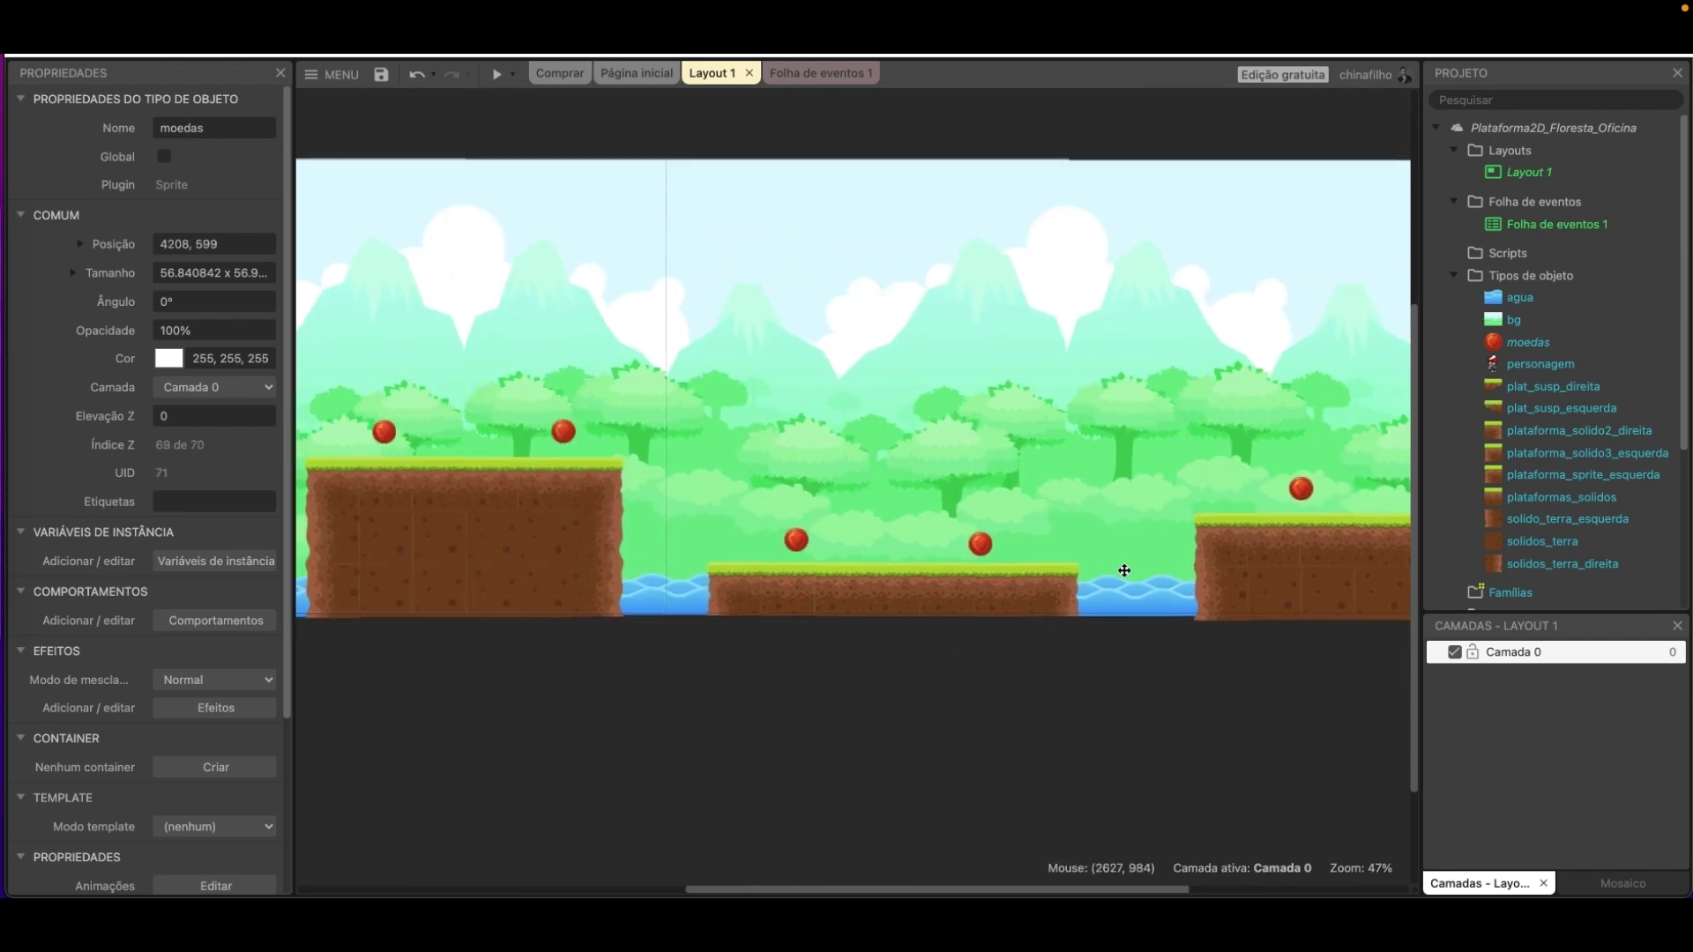
key("super+s")
Insert a new Sprite object named inimigos and place it above the first ground platform.
scroll(805, 643, "left", 5)
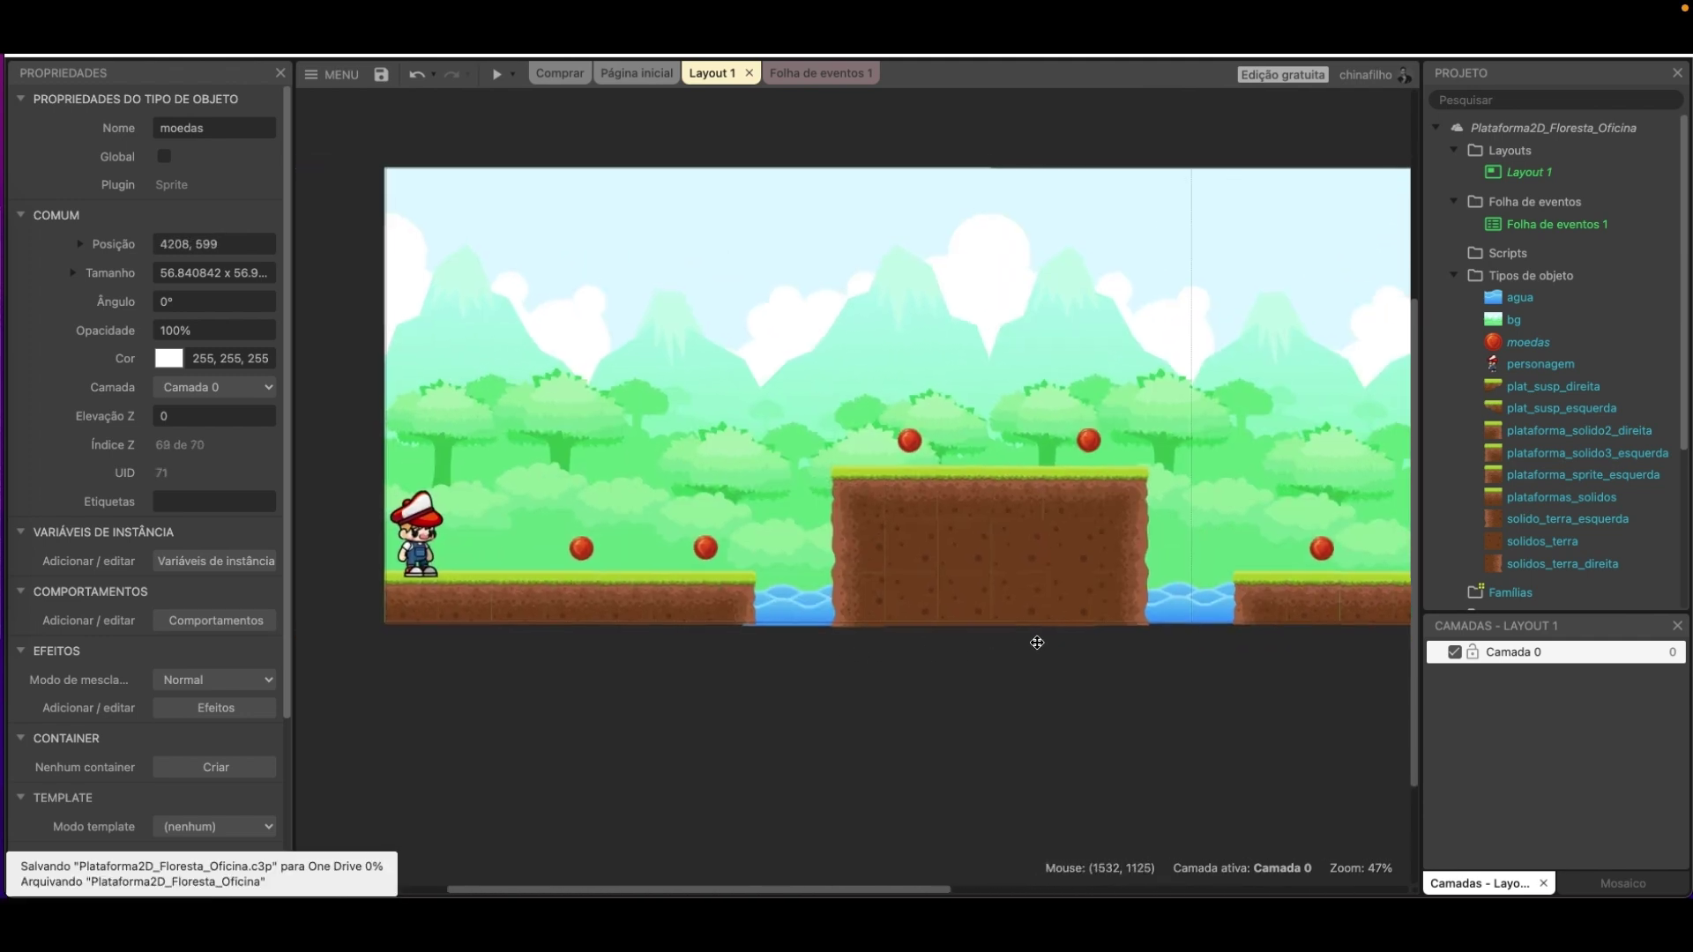
right_click(652, 401)
left_click(732, 415)
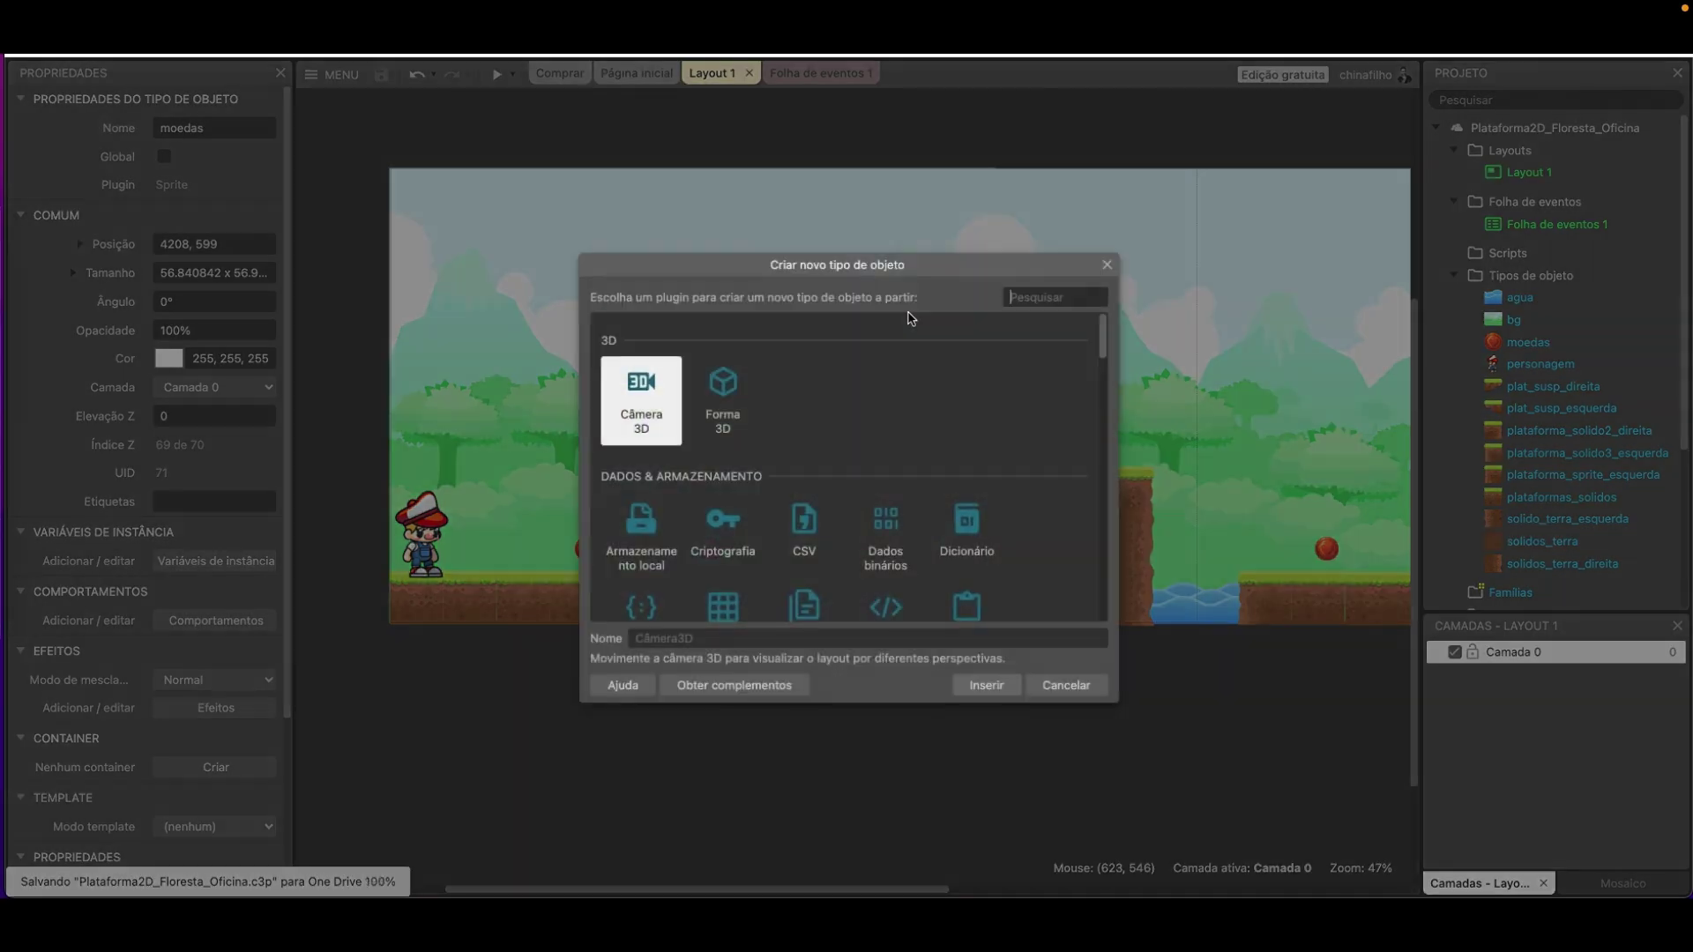
type("sprite")
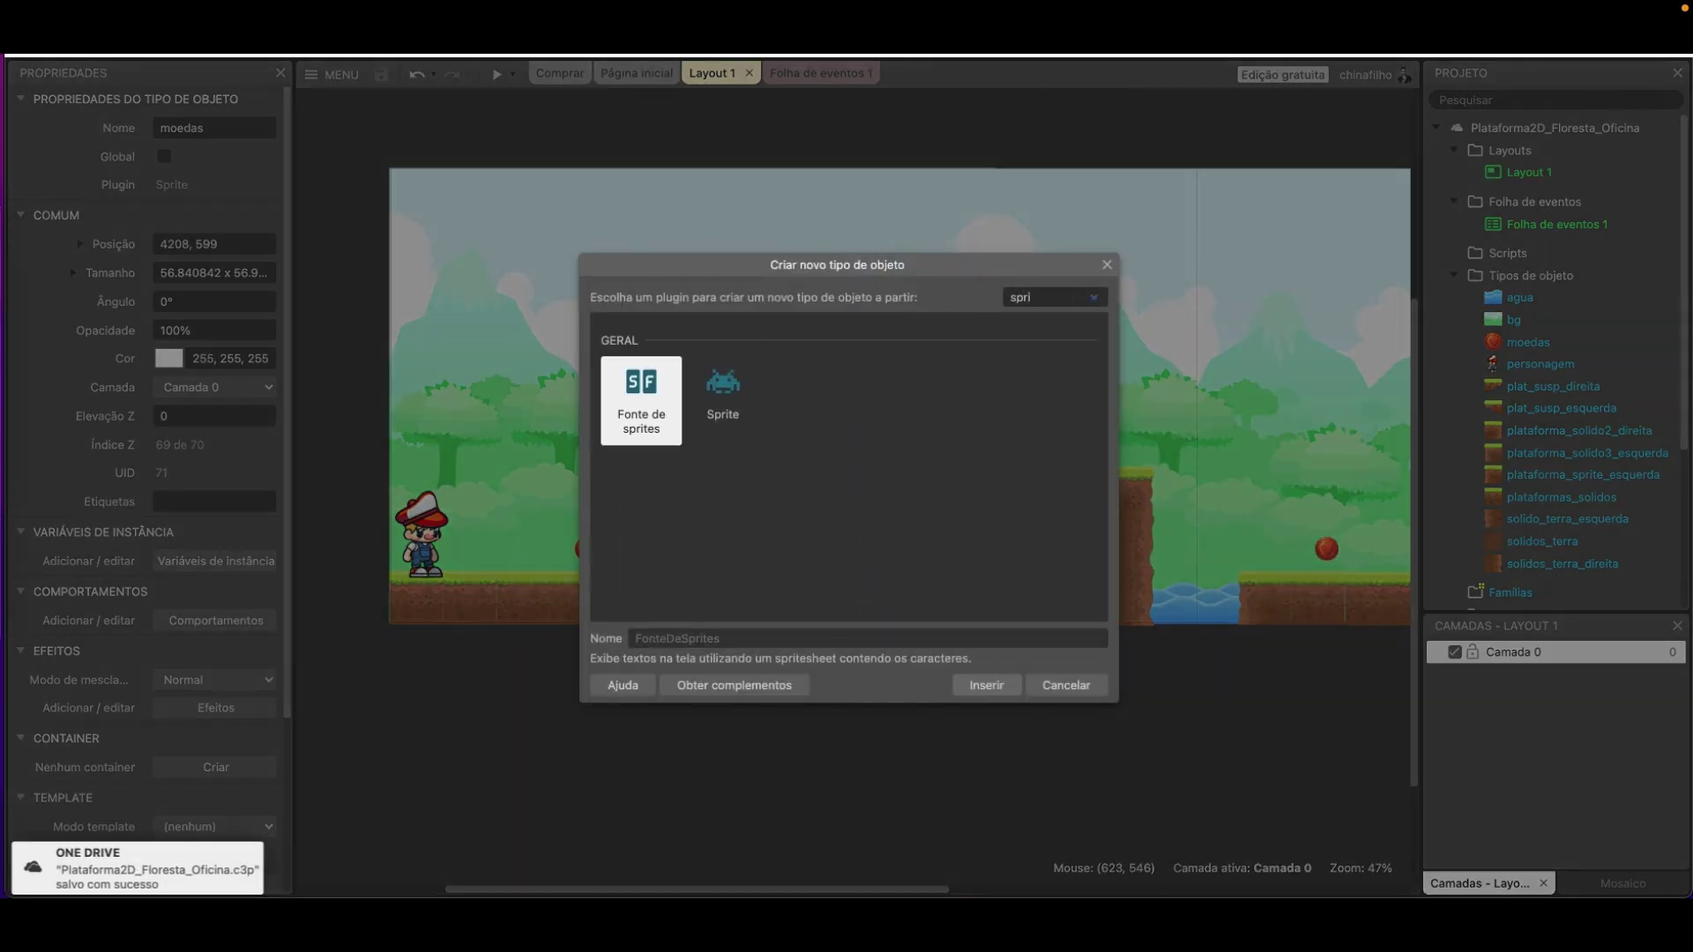
left_click(727, 375)
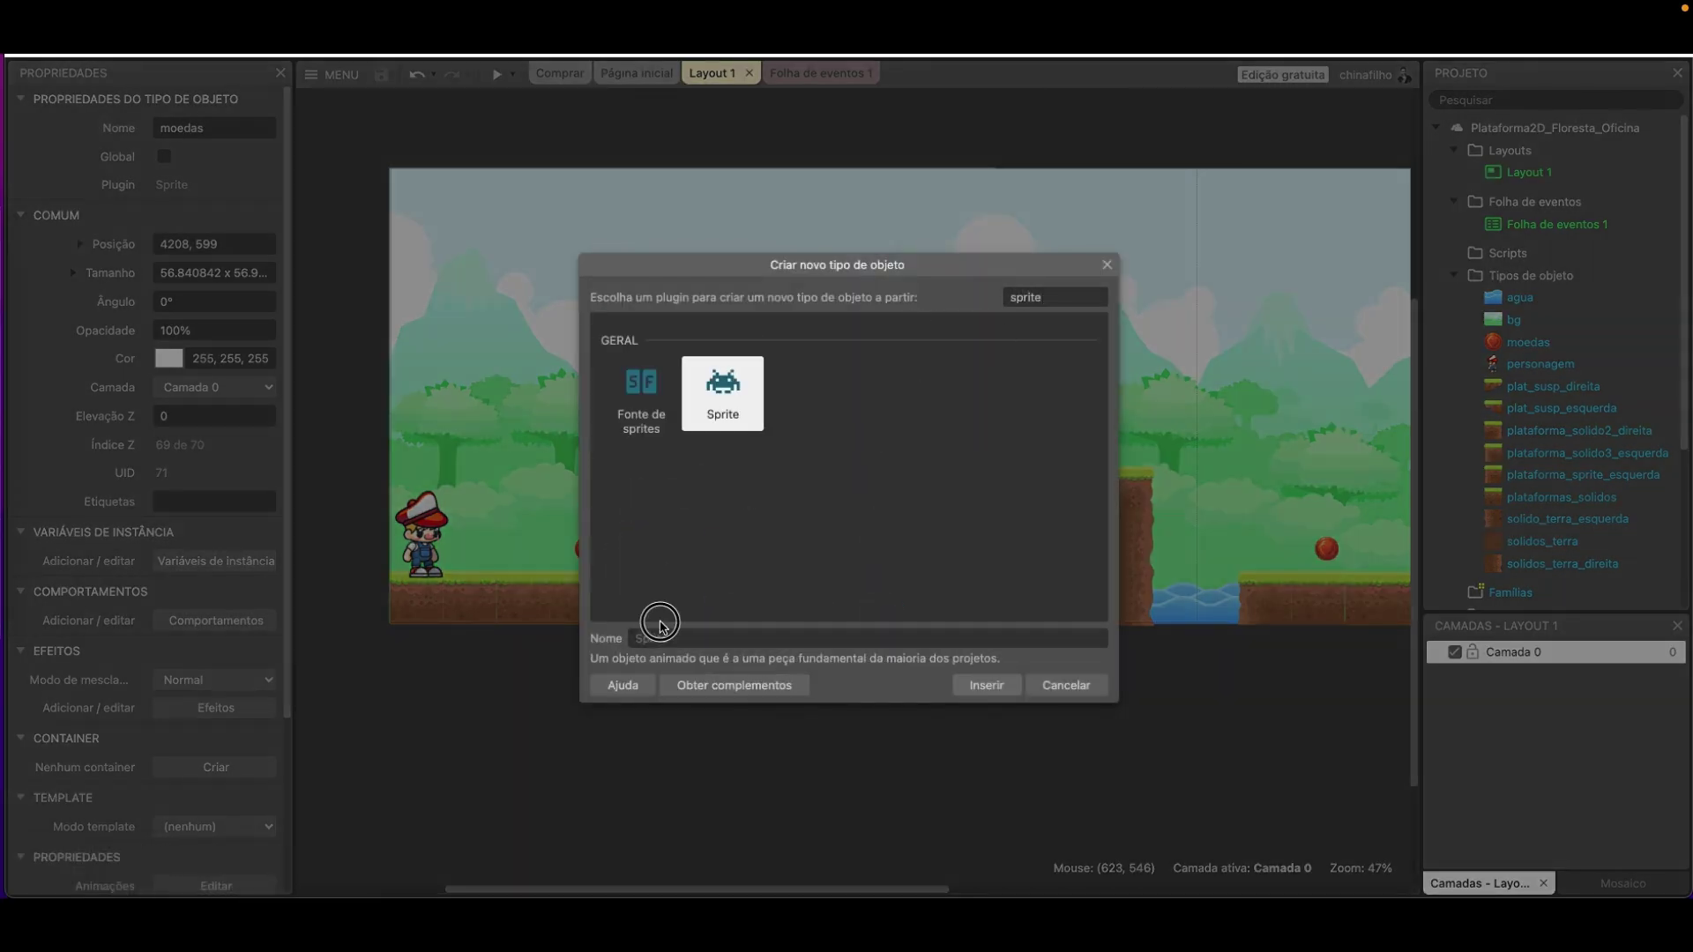
left_click(666, 636)
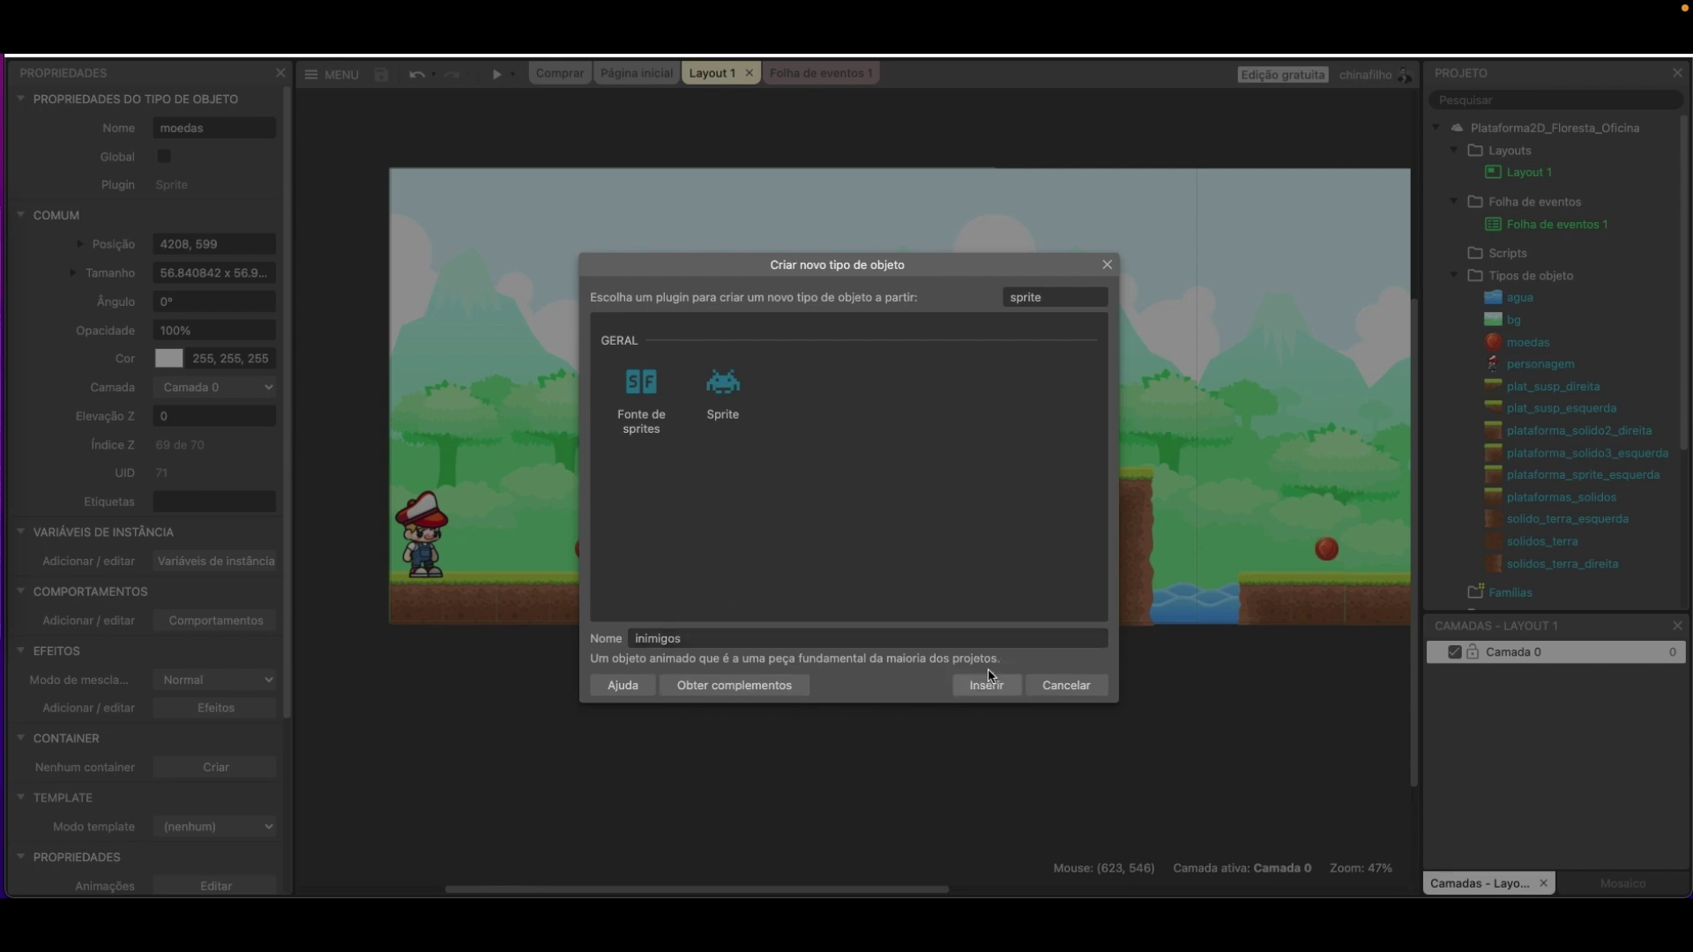
left_click(749, 432)
left_click(985, 686)
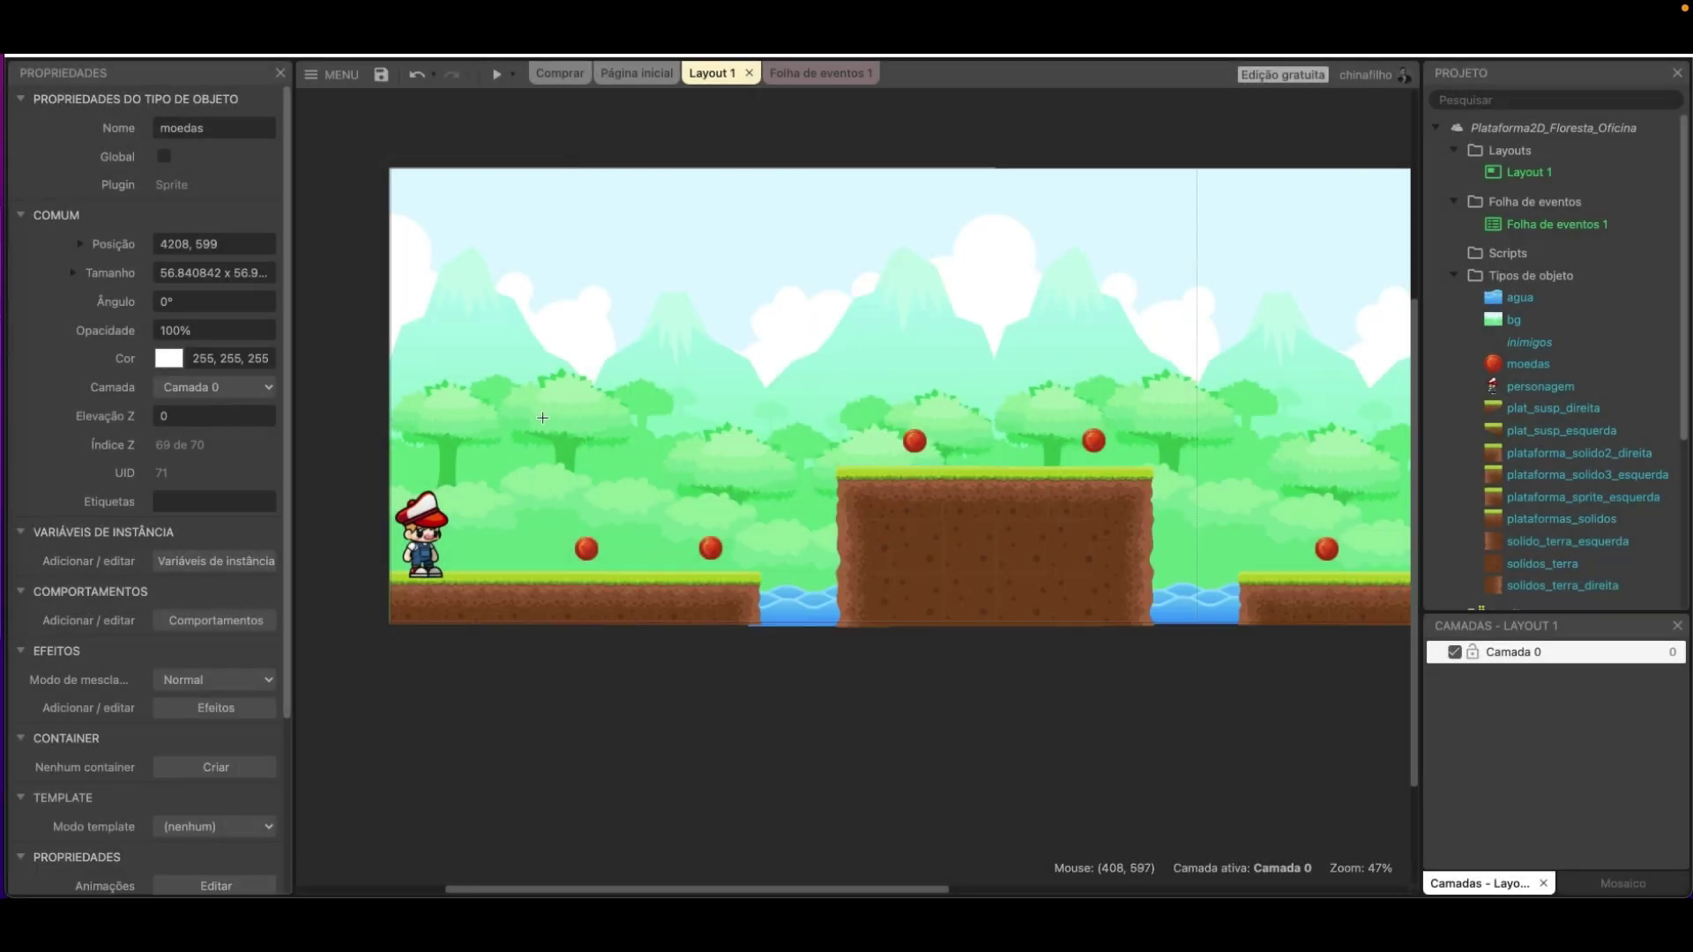
left_click(546, 400)
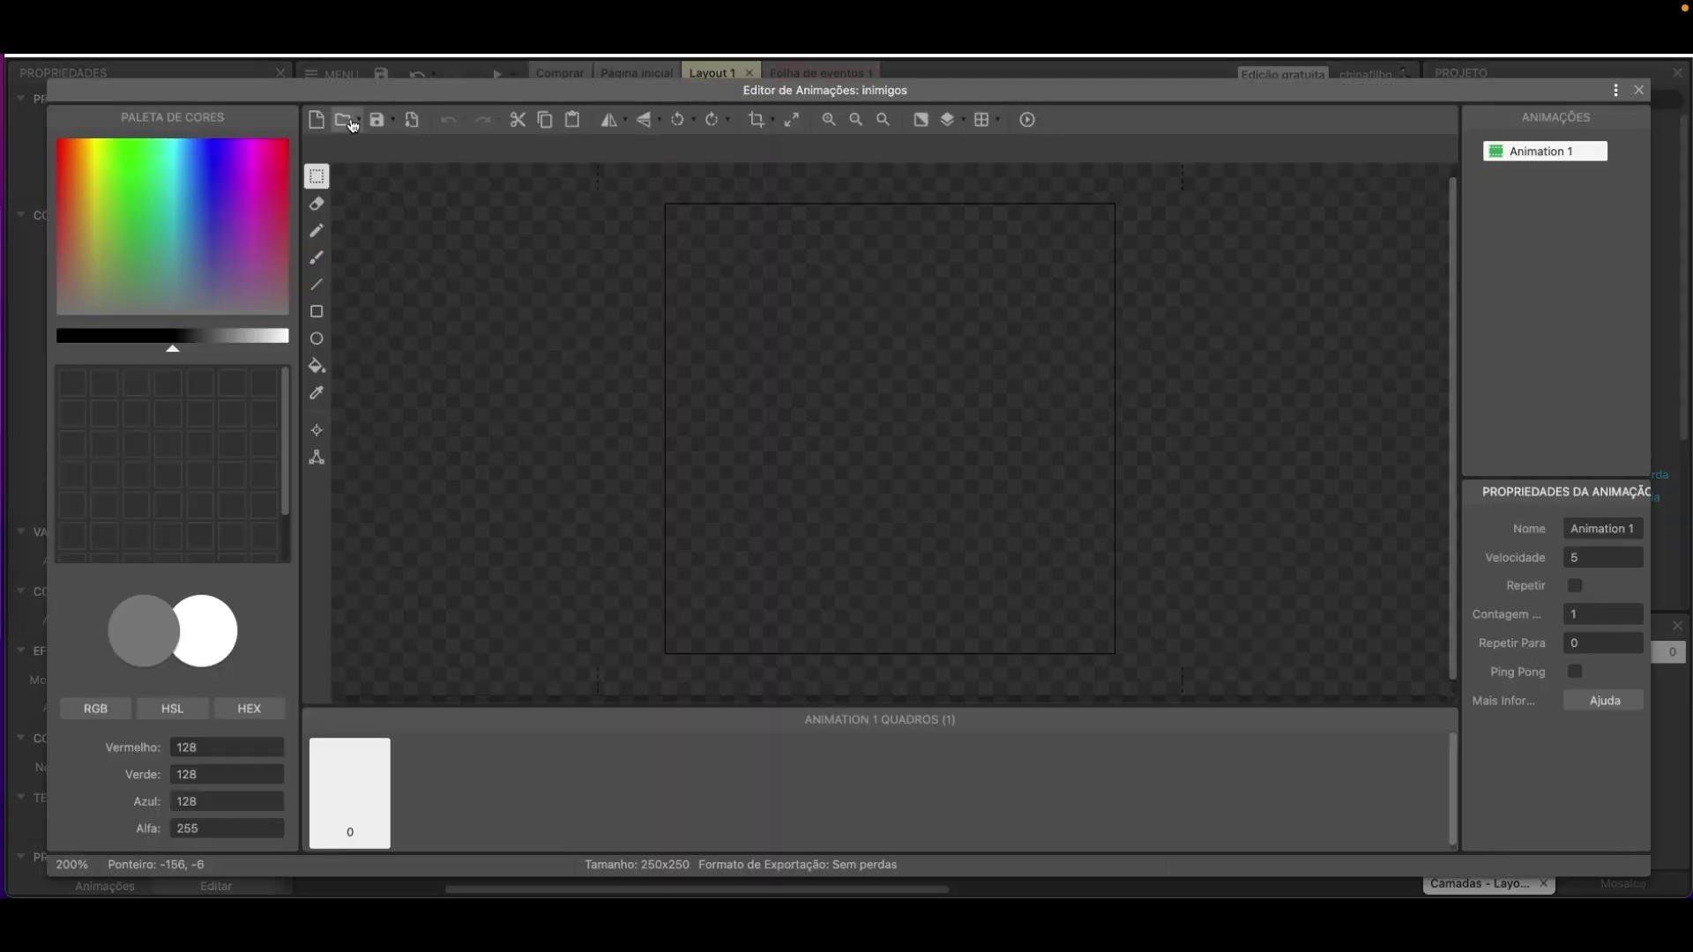
Load Mushroom_1.png from the Inimigo assets folder as the enemy sprite's image and close the animation editor.
left_click(343, 120)
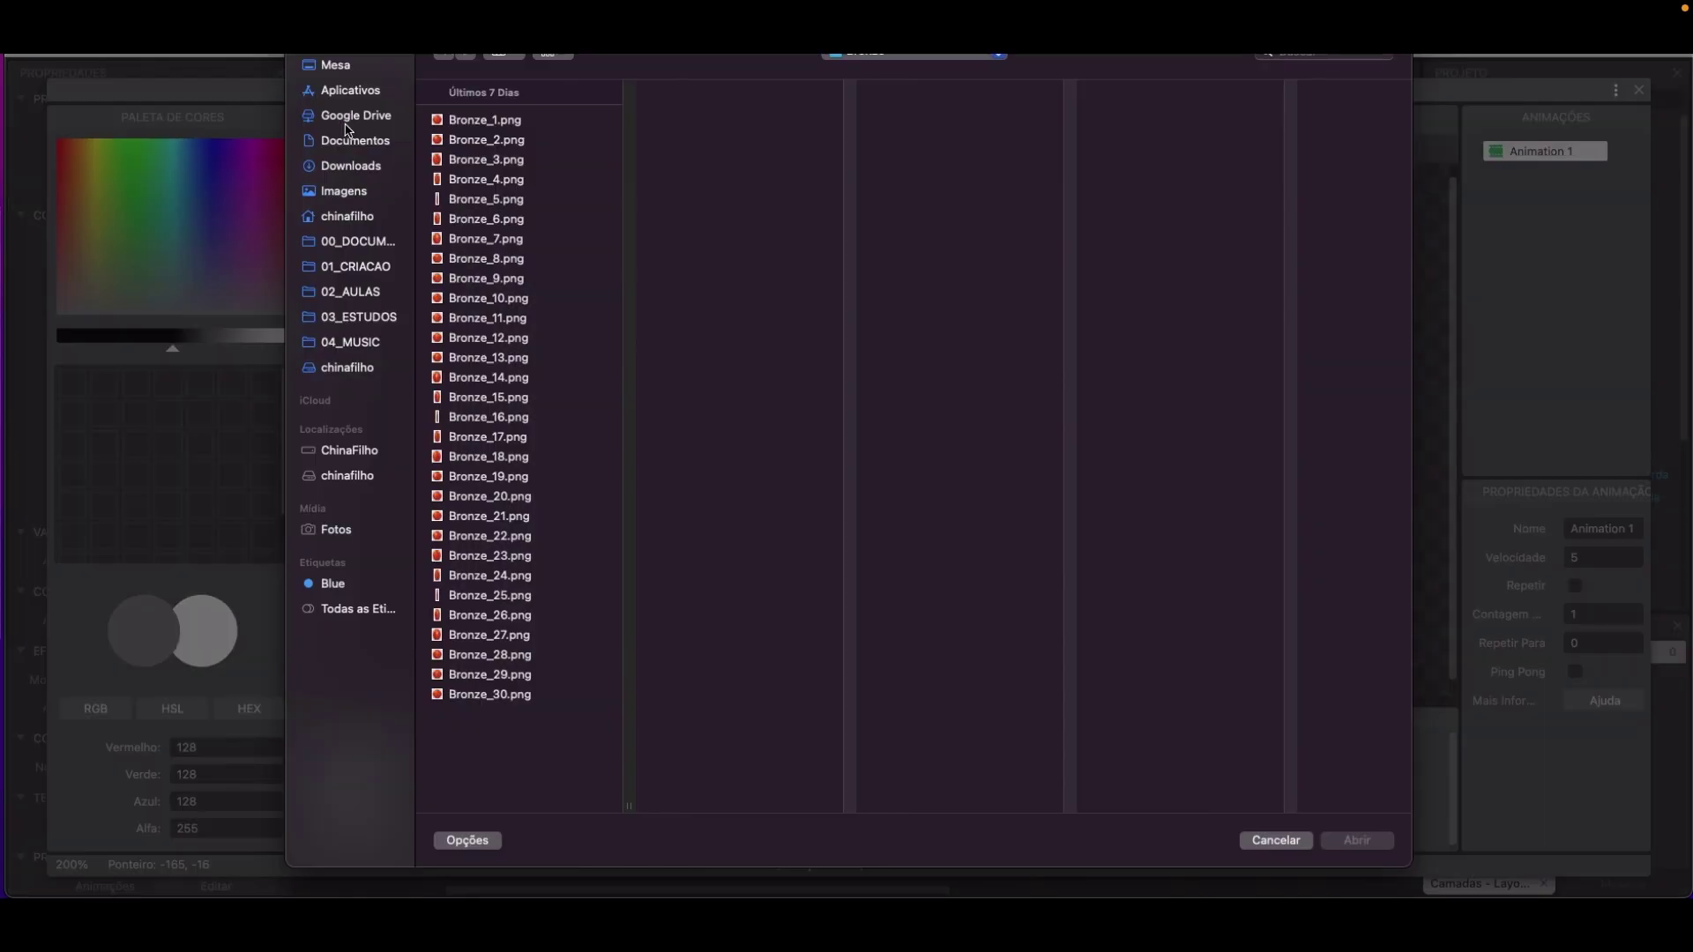
left_click(908, 55)
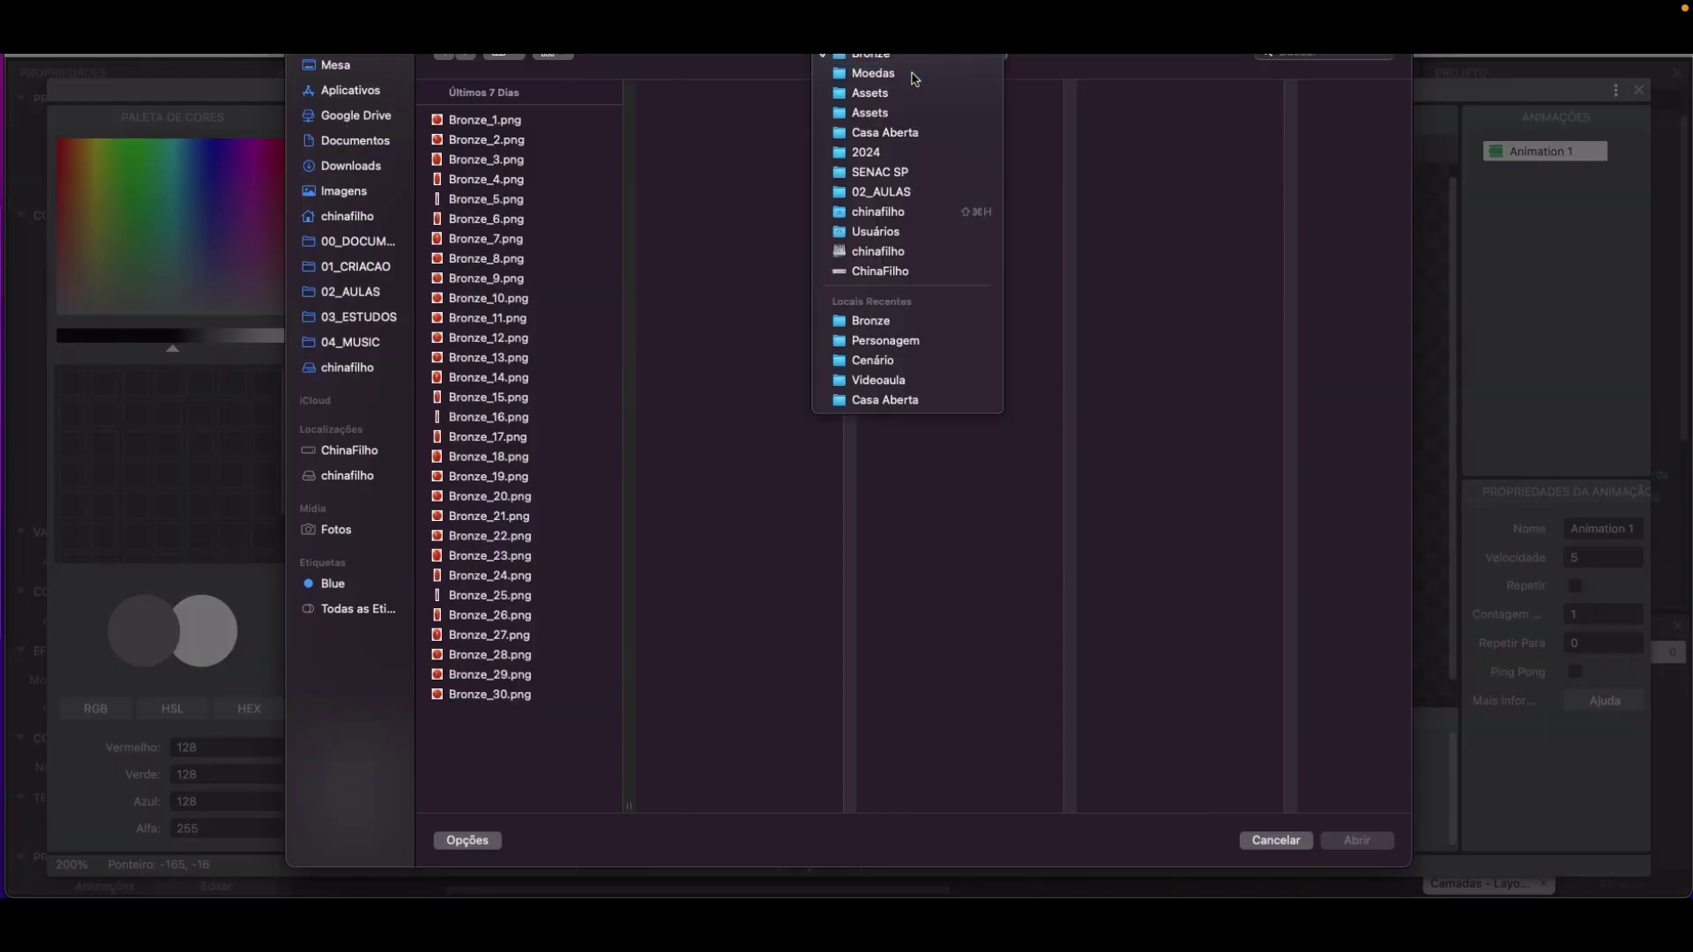
left_click(911, 71)
left_click(1111, 141)
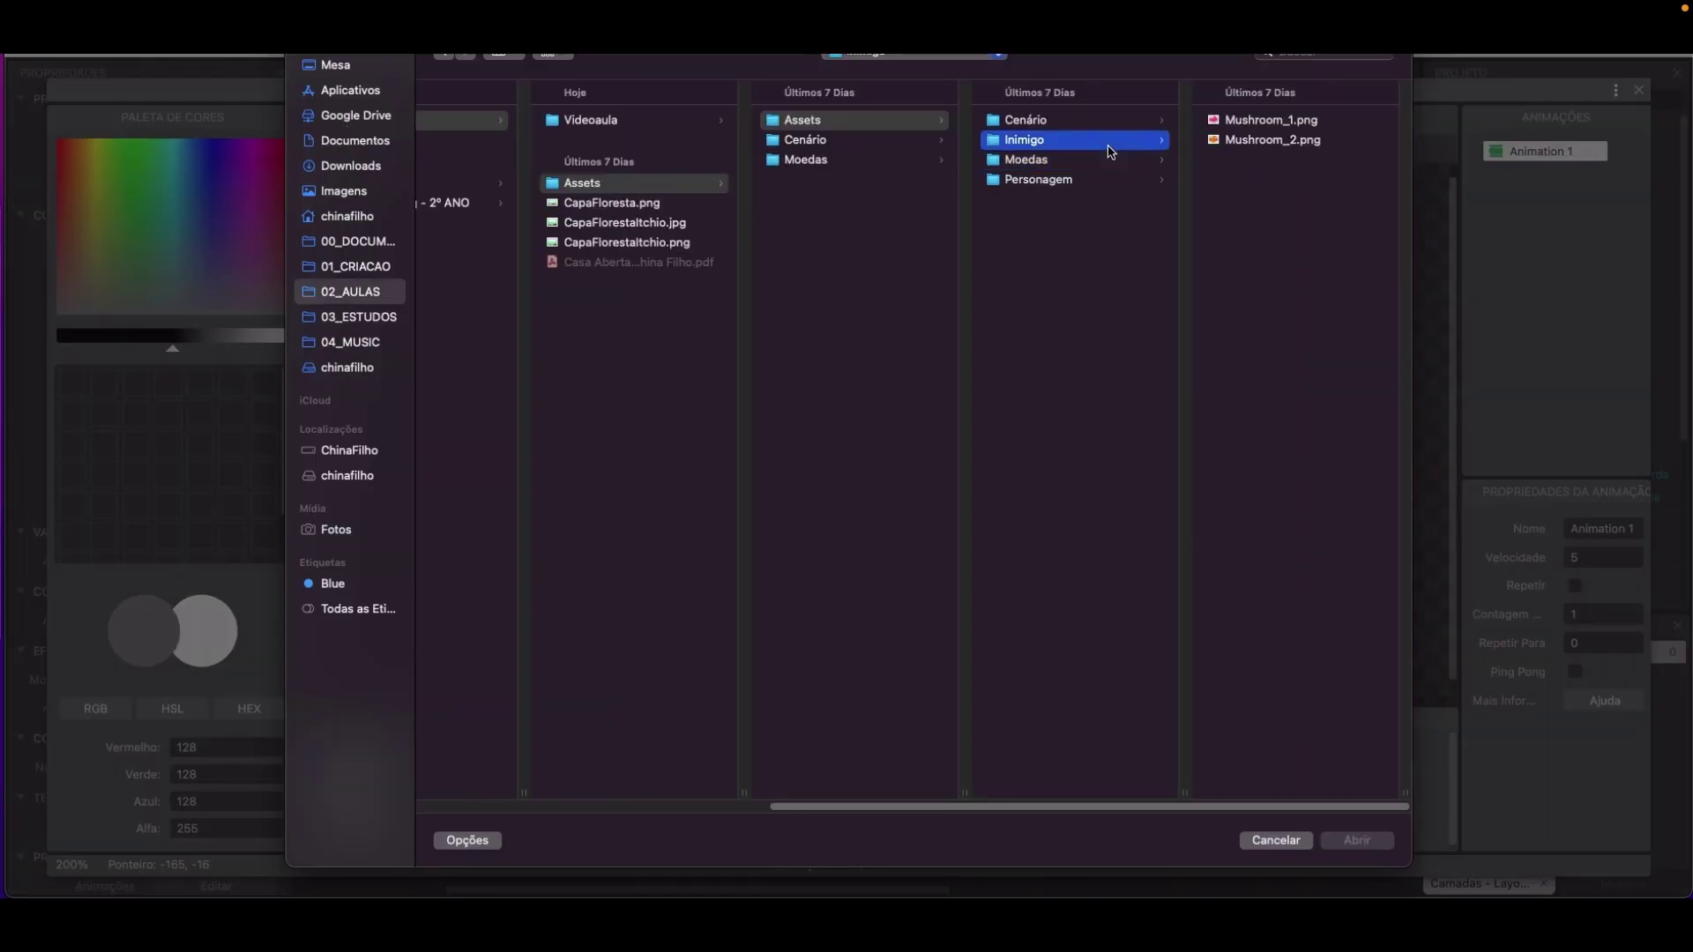
left_click(1269, 121)
left_click(1354, 842)
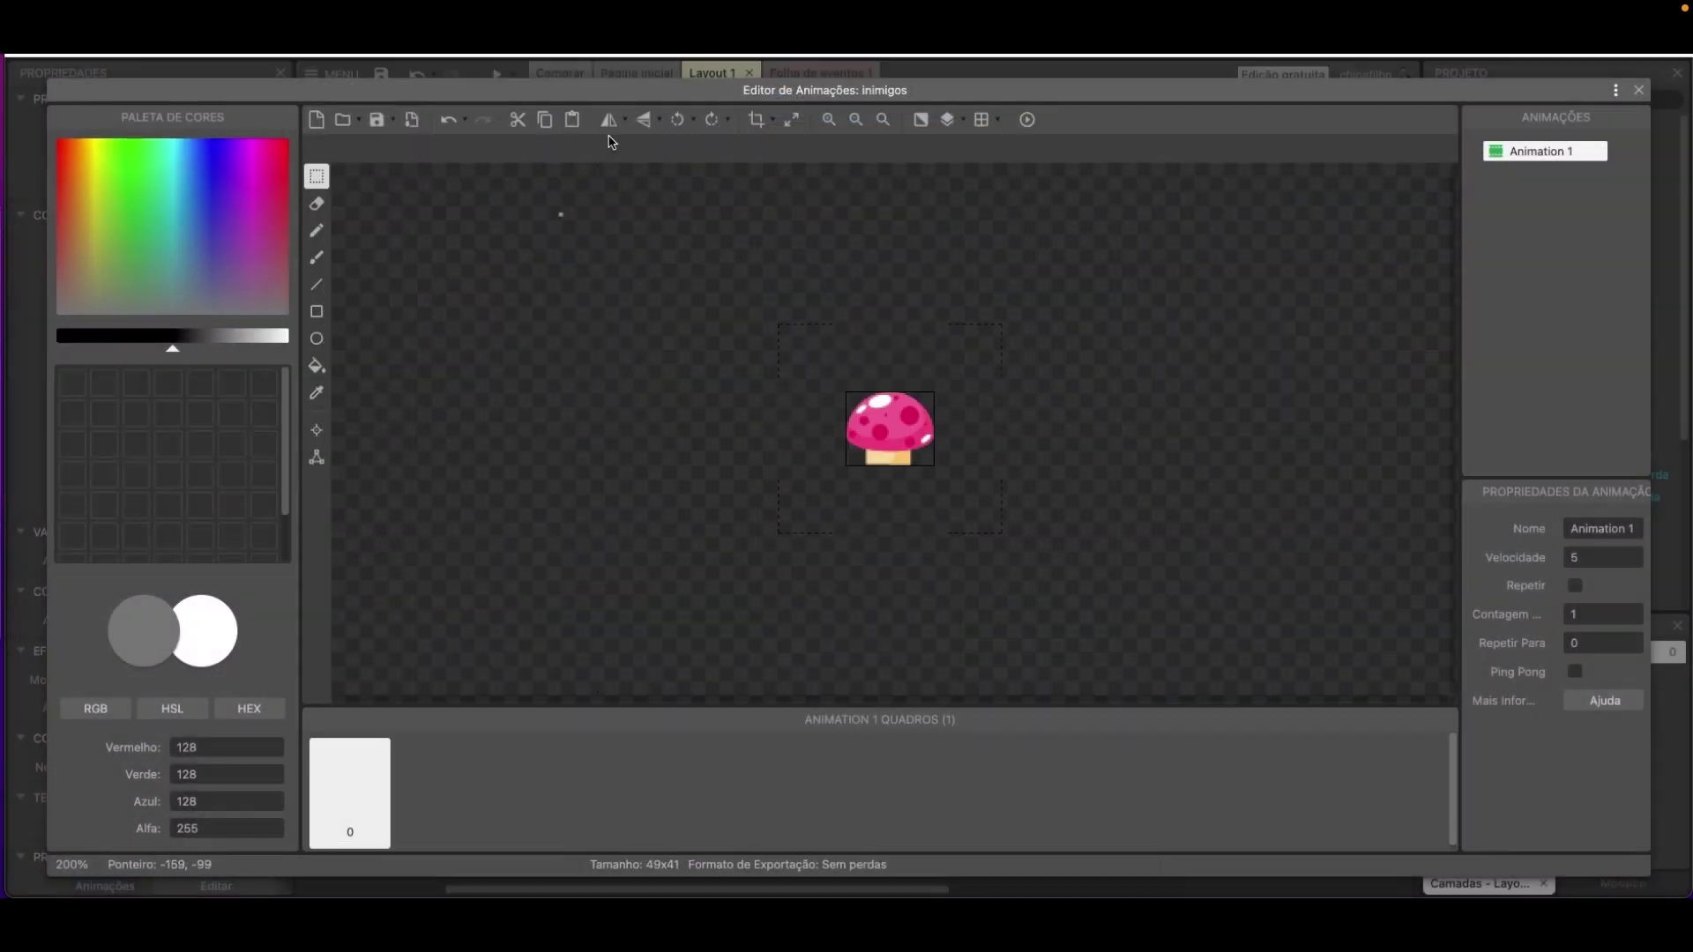
left_click(1642, 92)
Place the mushroom enemy and copies of it on the platforms across the layout, and save the project.
left_click_drag(542, 432, 643, 570)
key("ctrl+v")
left_click(746, 571)
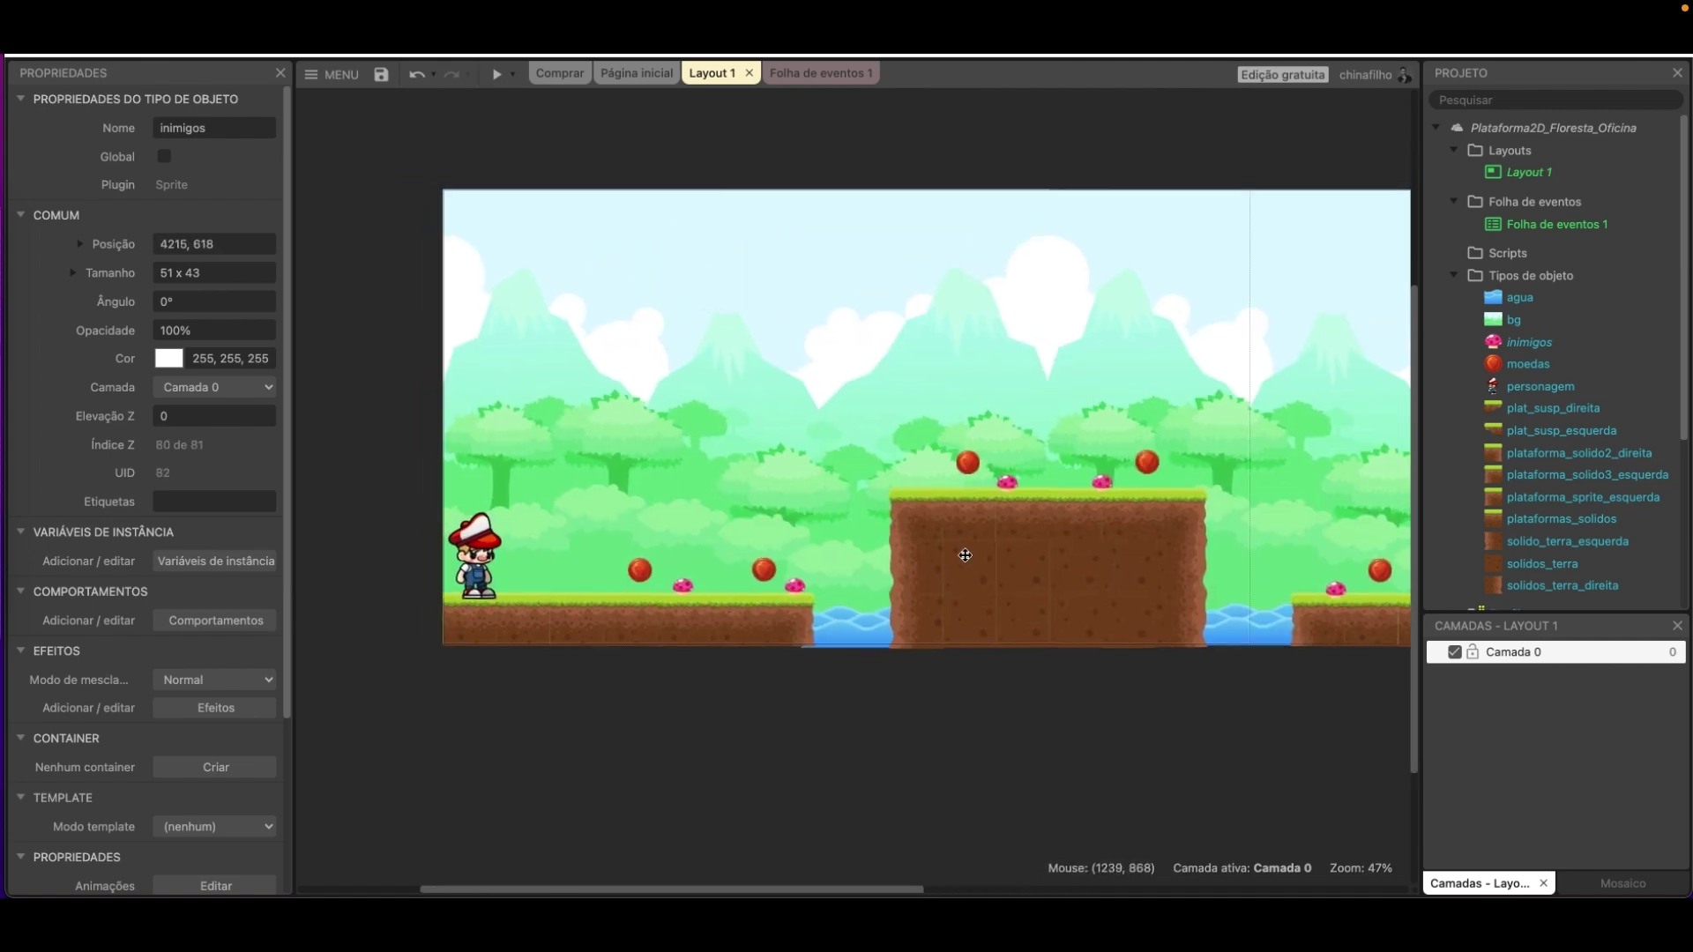
mouse_move(965, 555)
middle_mouse_down()
mouse_move(805, 555)
mouse_move(955, 545)
middle_mouse_up()
key("super+s")
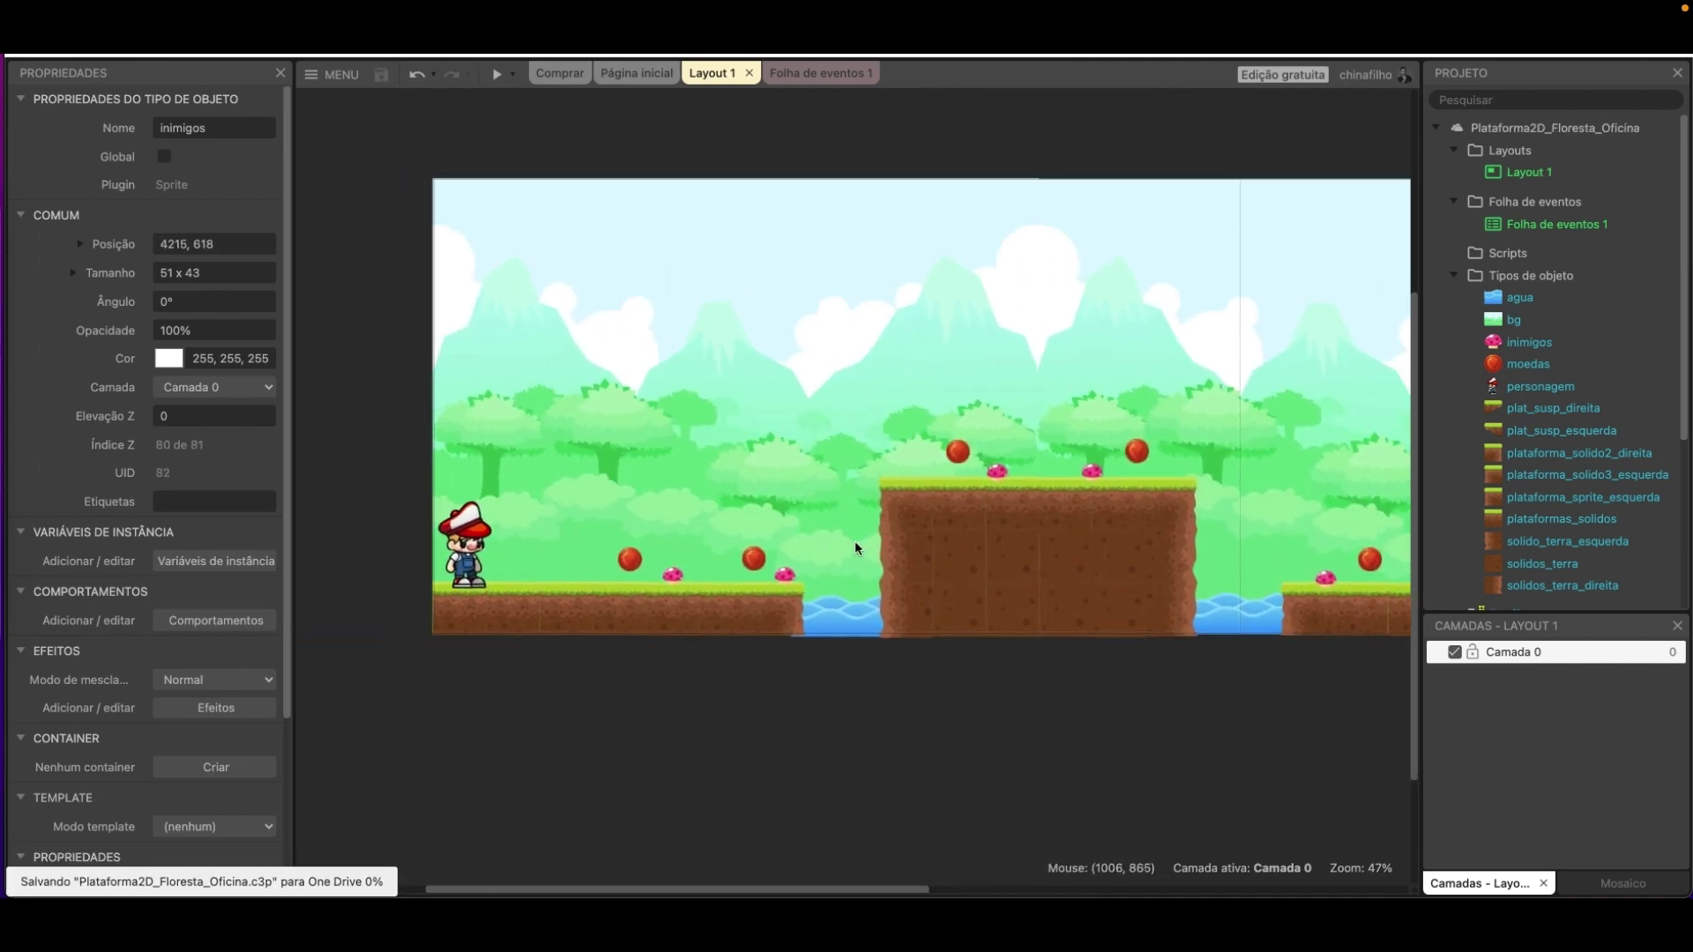
key("super+s")
right_click(754, 368)
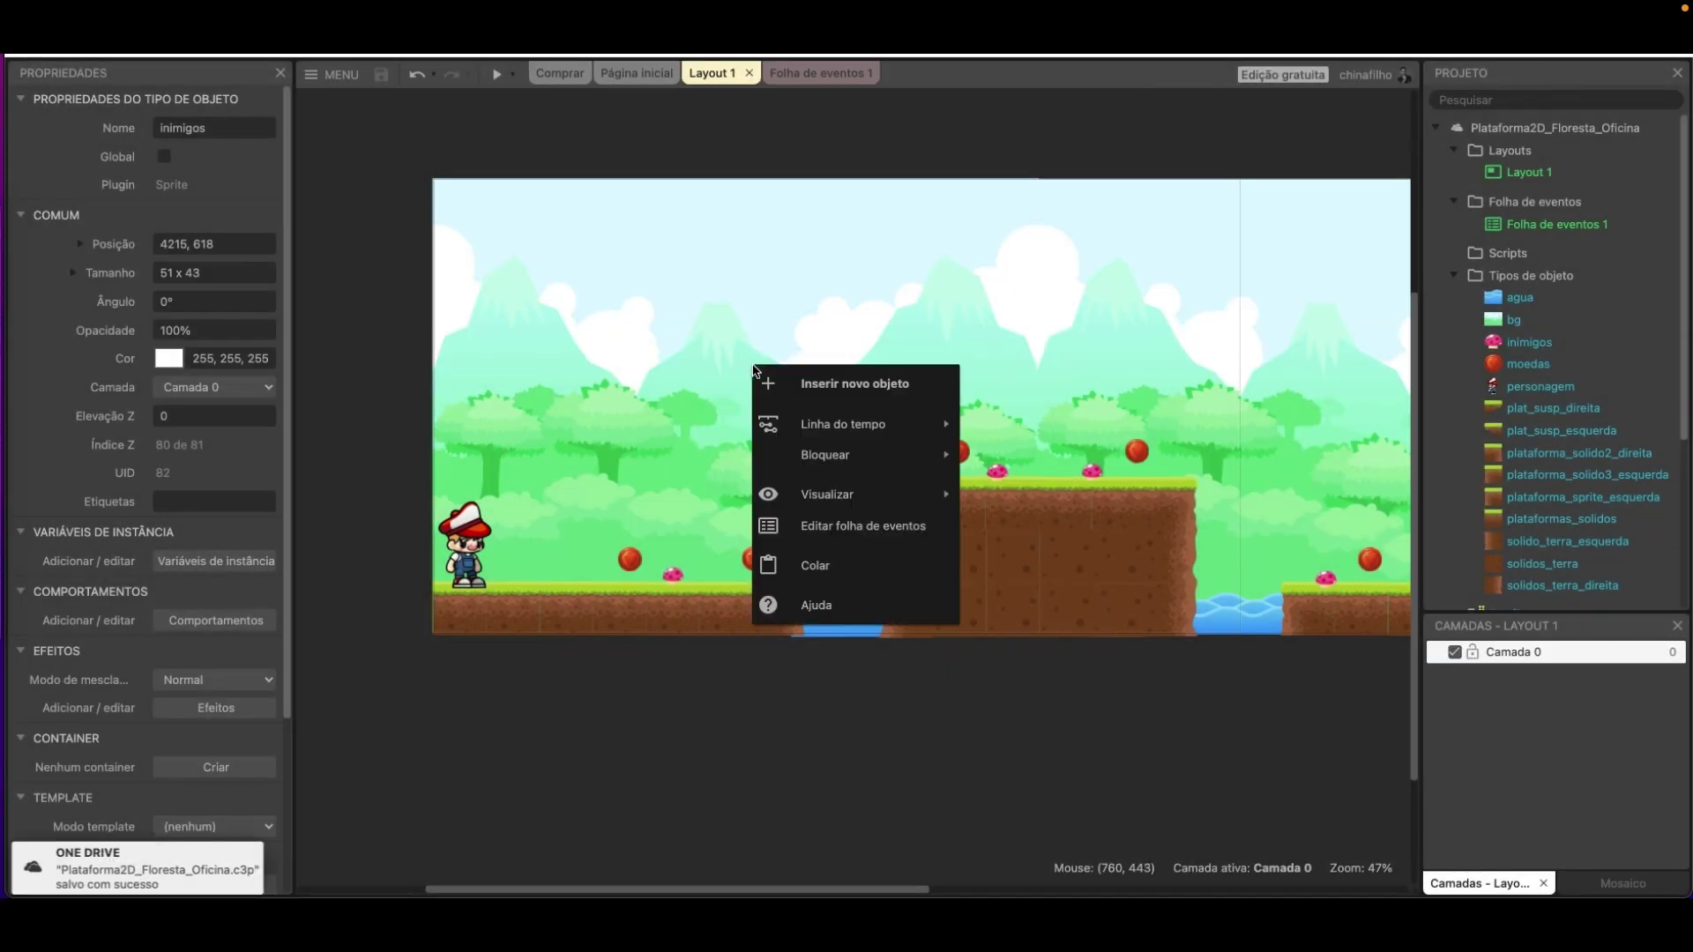
right_click(675, 348)
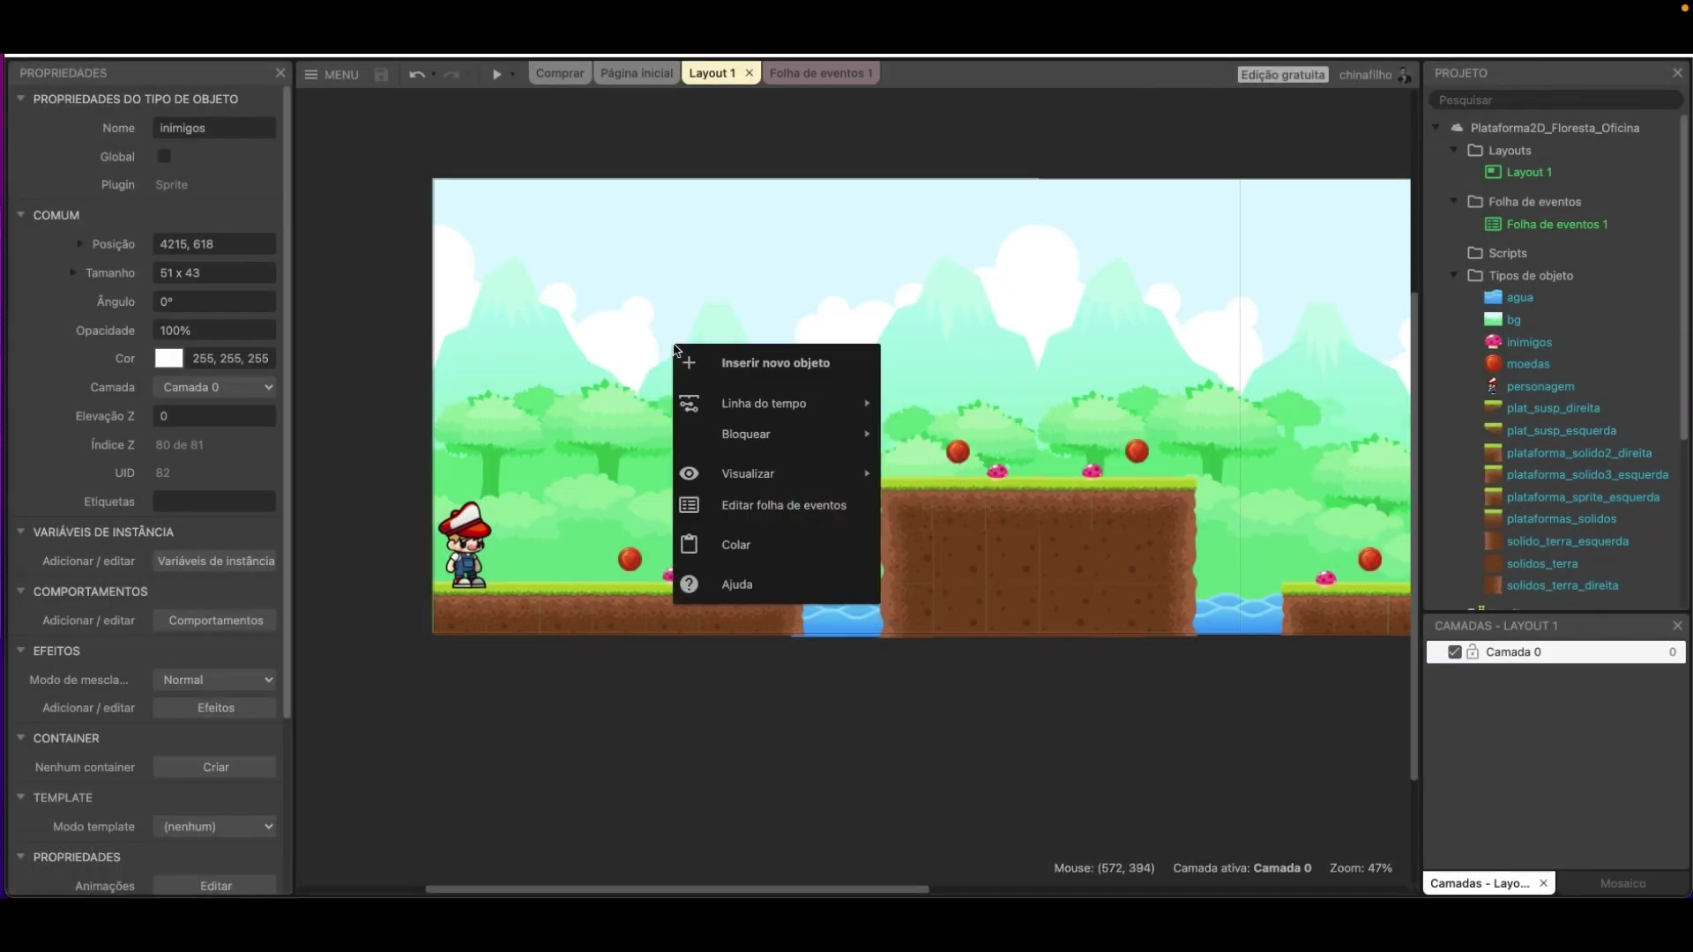
left_click(657, 708)
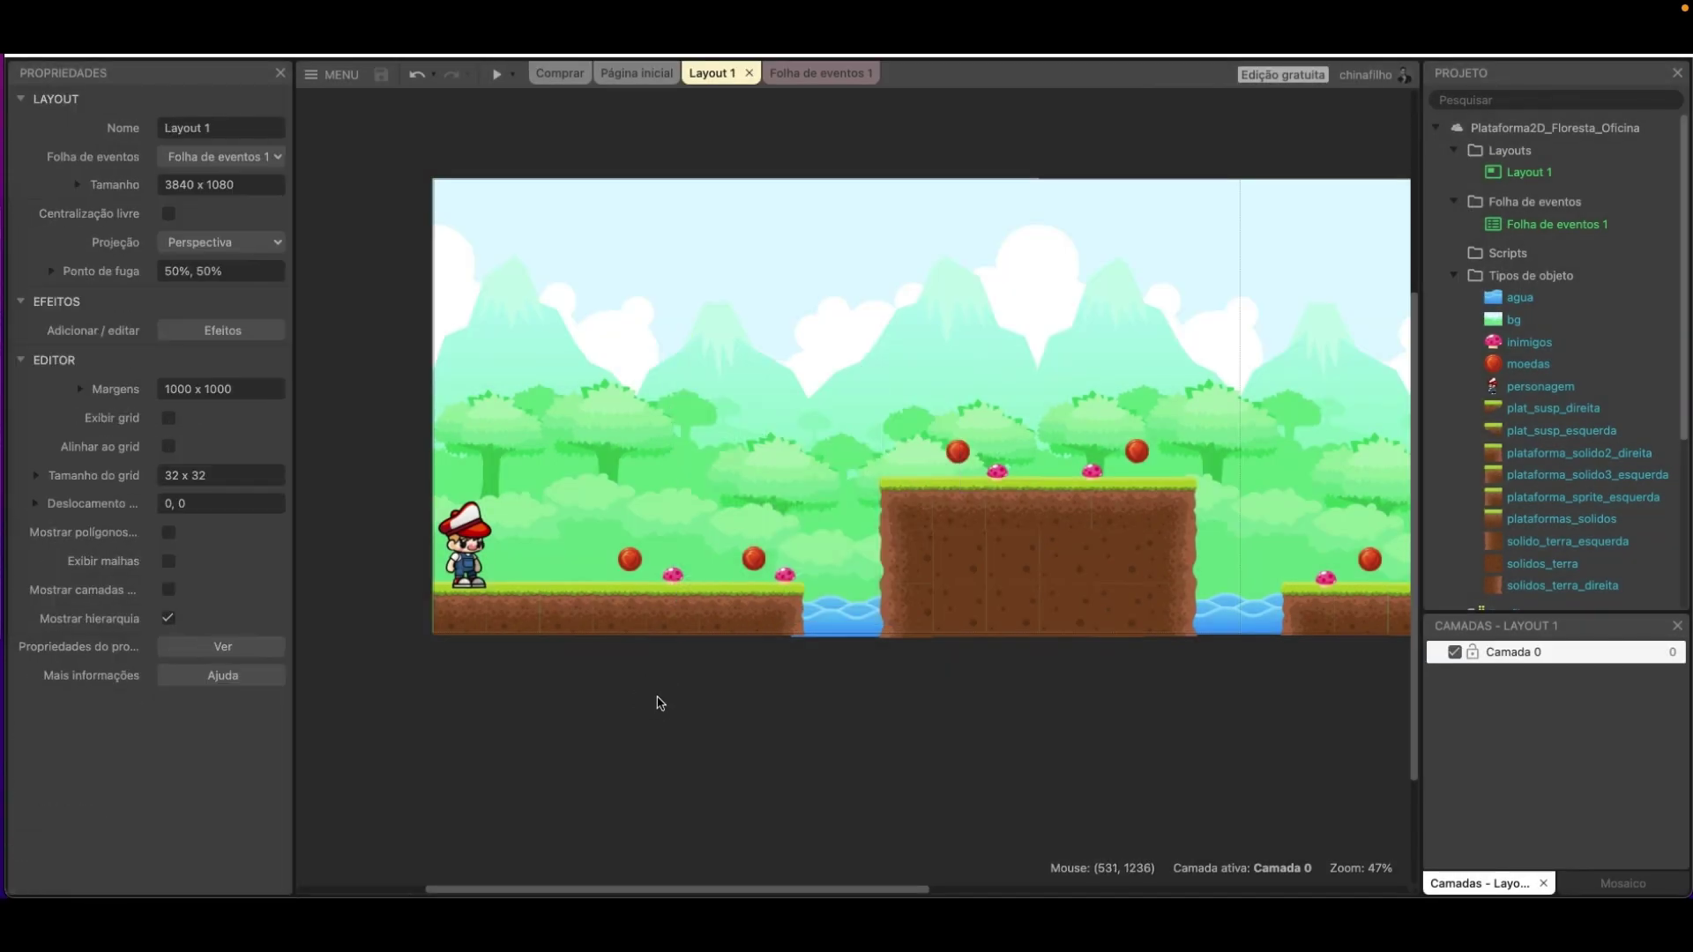
Insert a Texto object named texto_pontos and place it in the sky near the layout's upper-left corner.
right_click(677, 316)
left_click(741, 344)
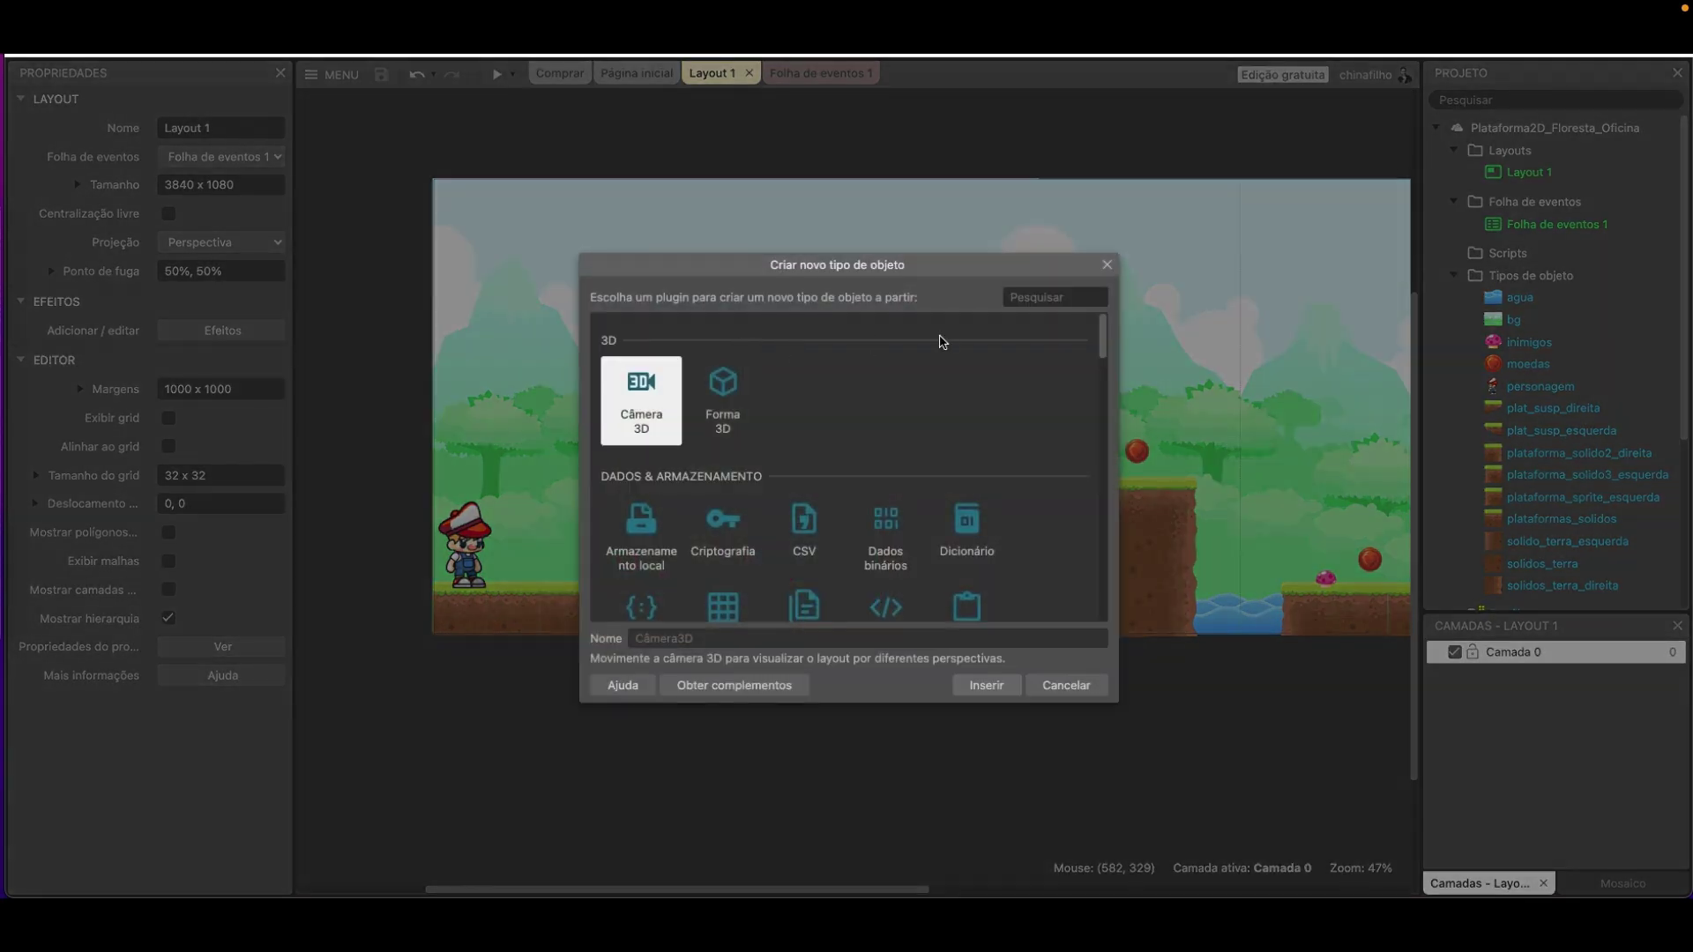
type("texto")
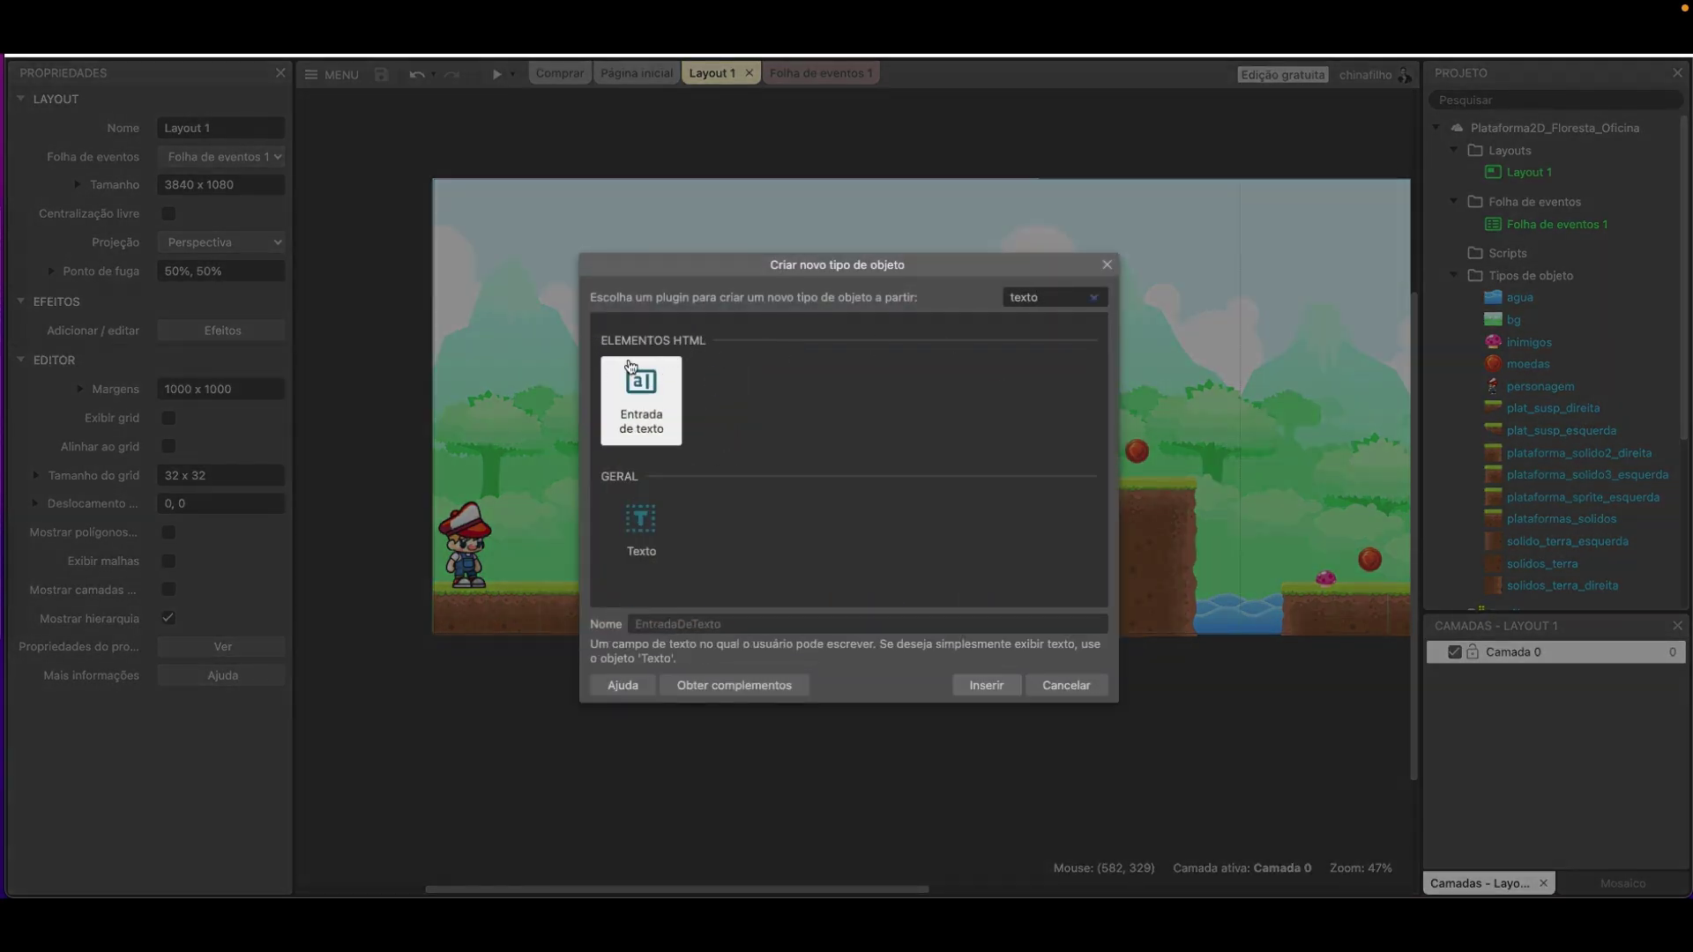
left_click(654, 521)
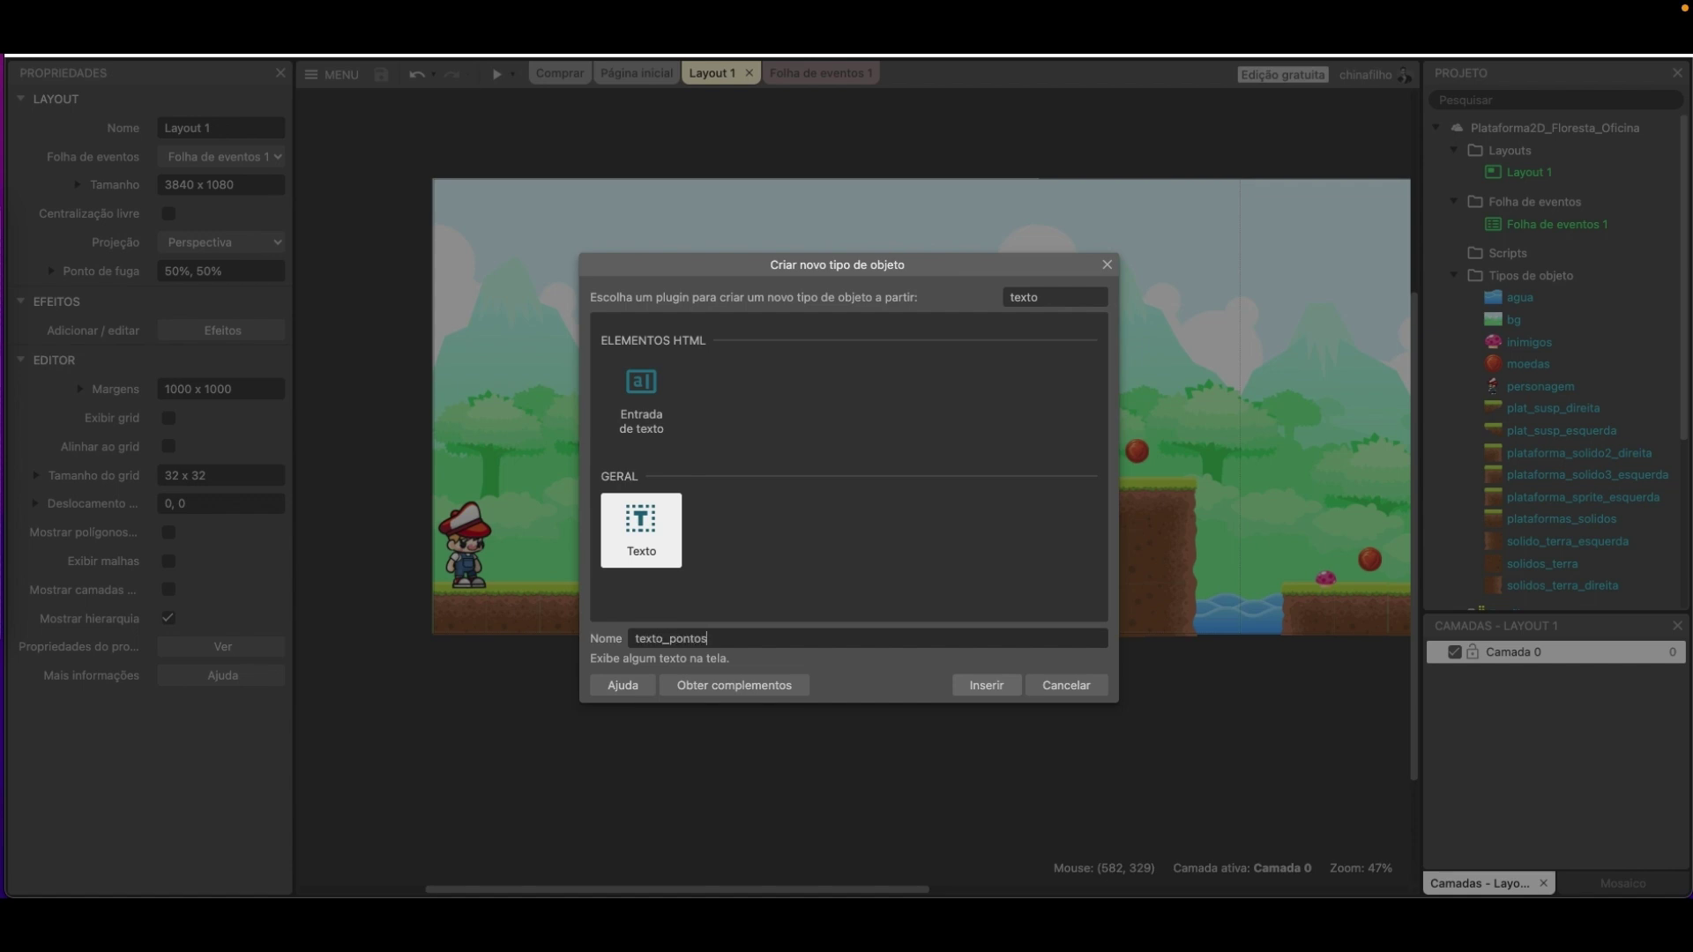
left_click(986, 685)
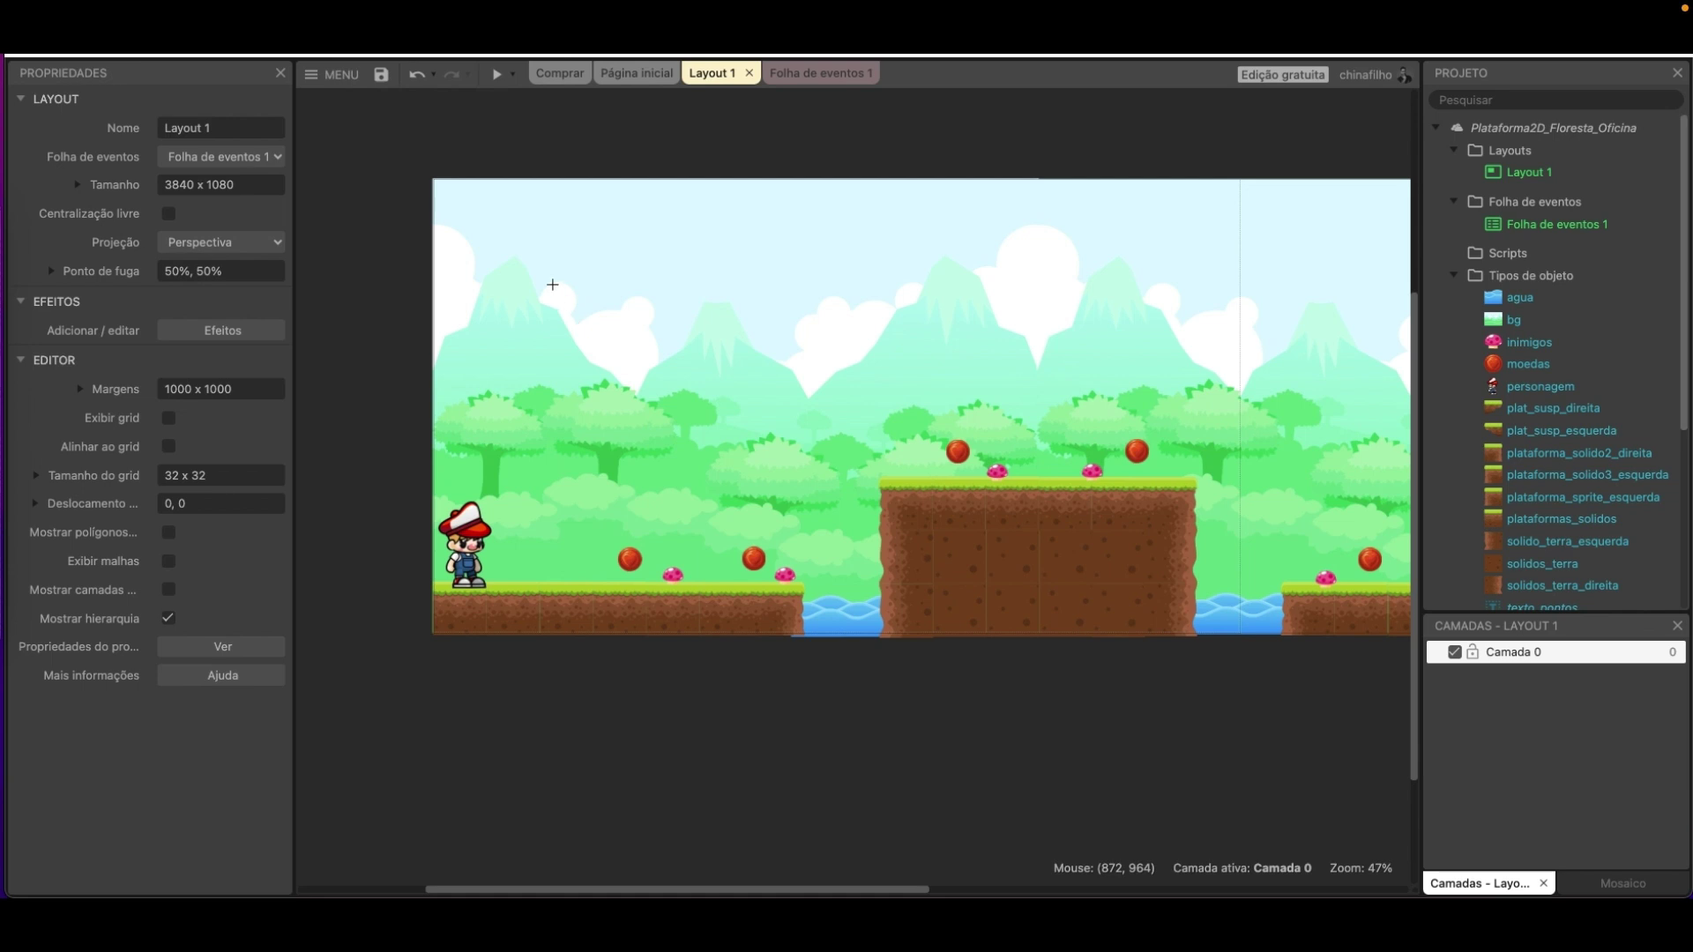
left_click(487, 234)
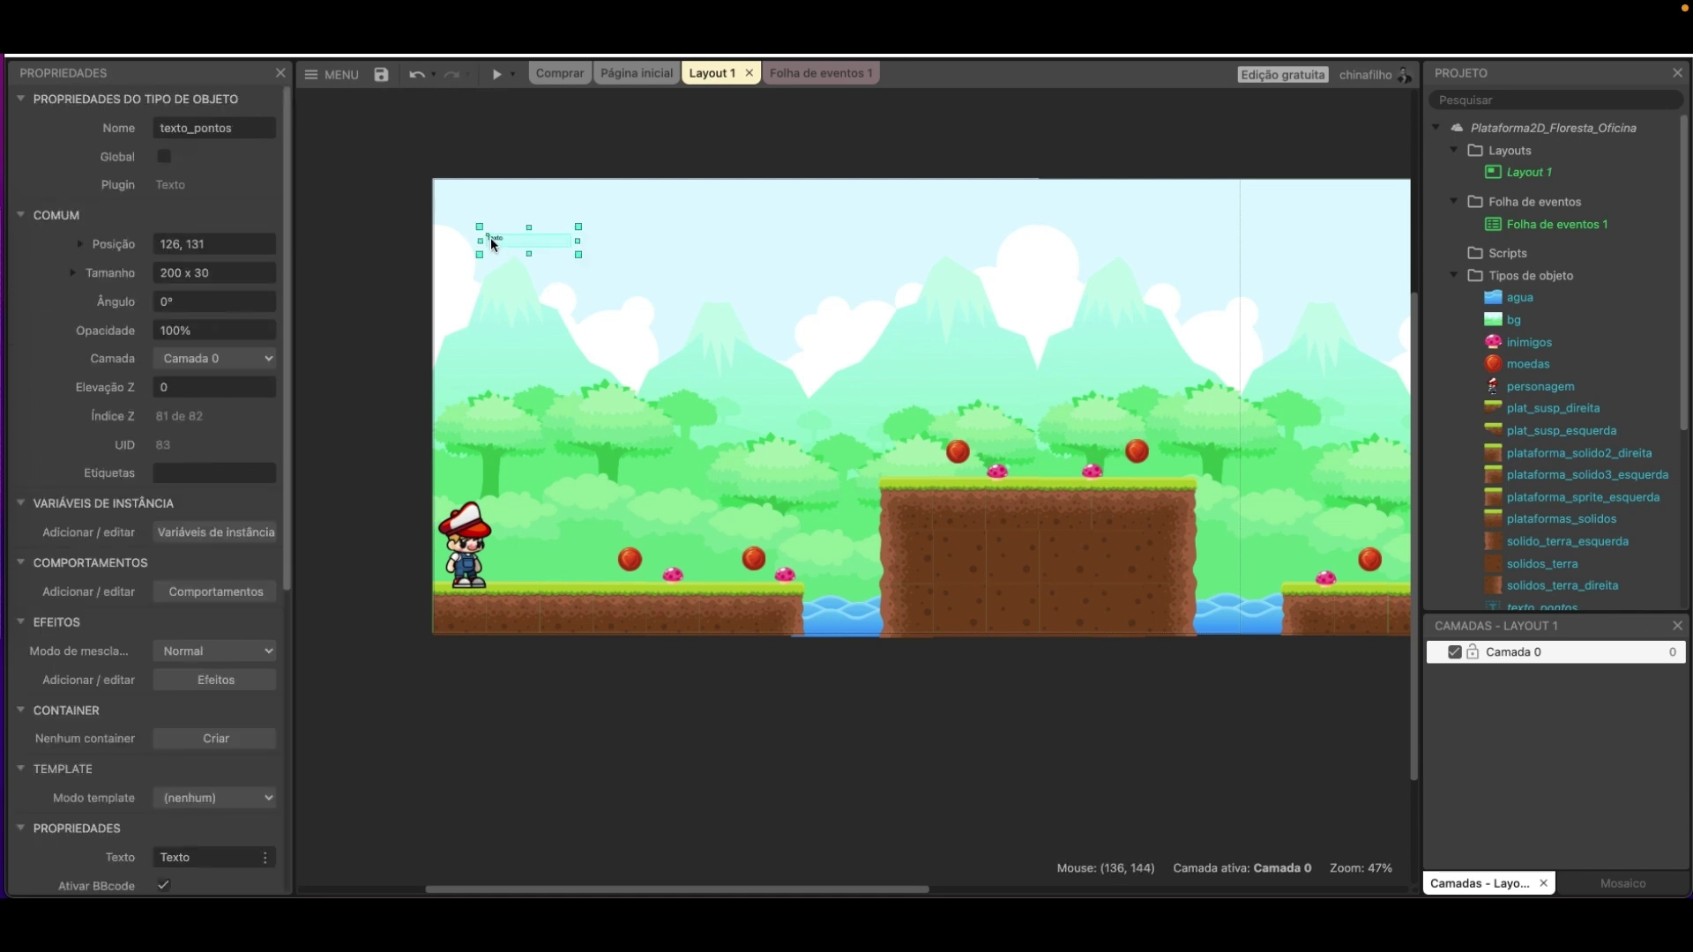
Replace the initial text of the texto_pontos object with 0.
scroll(491, 243, "up", 1, "ctrl")
scroll(492, 238, "up", 5, "ctrl")
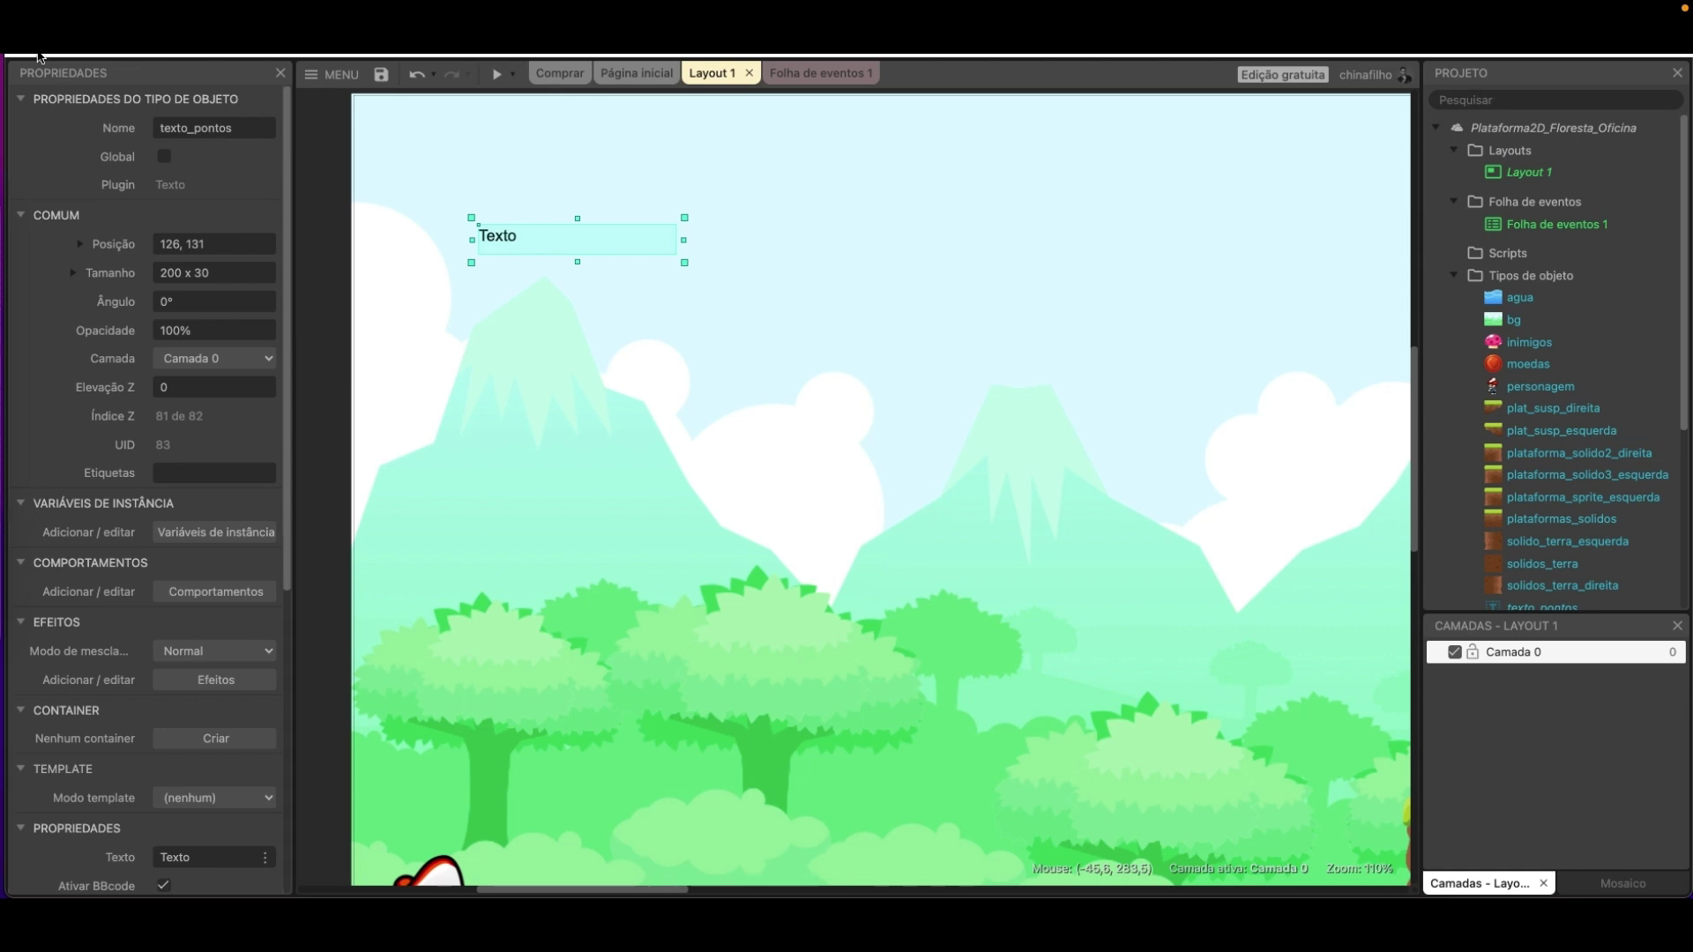
left_click_drag(285, 162, 321, 454)
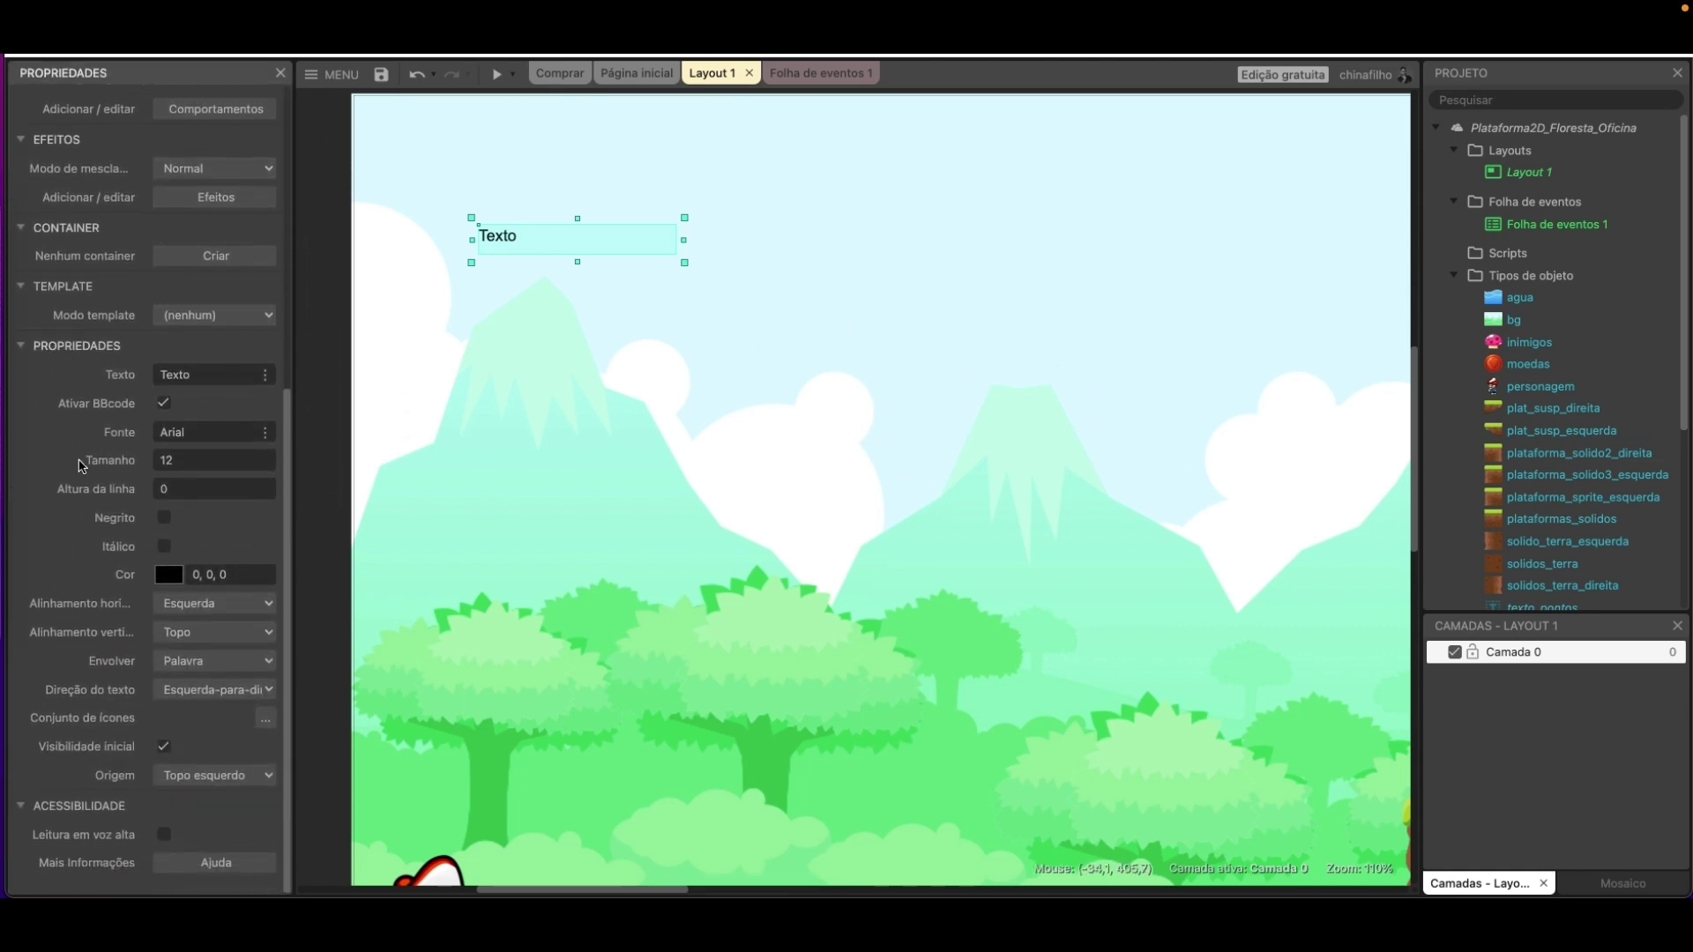
left_click(265, 375)
left_click_drag(759, 319, 914, 323)
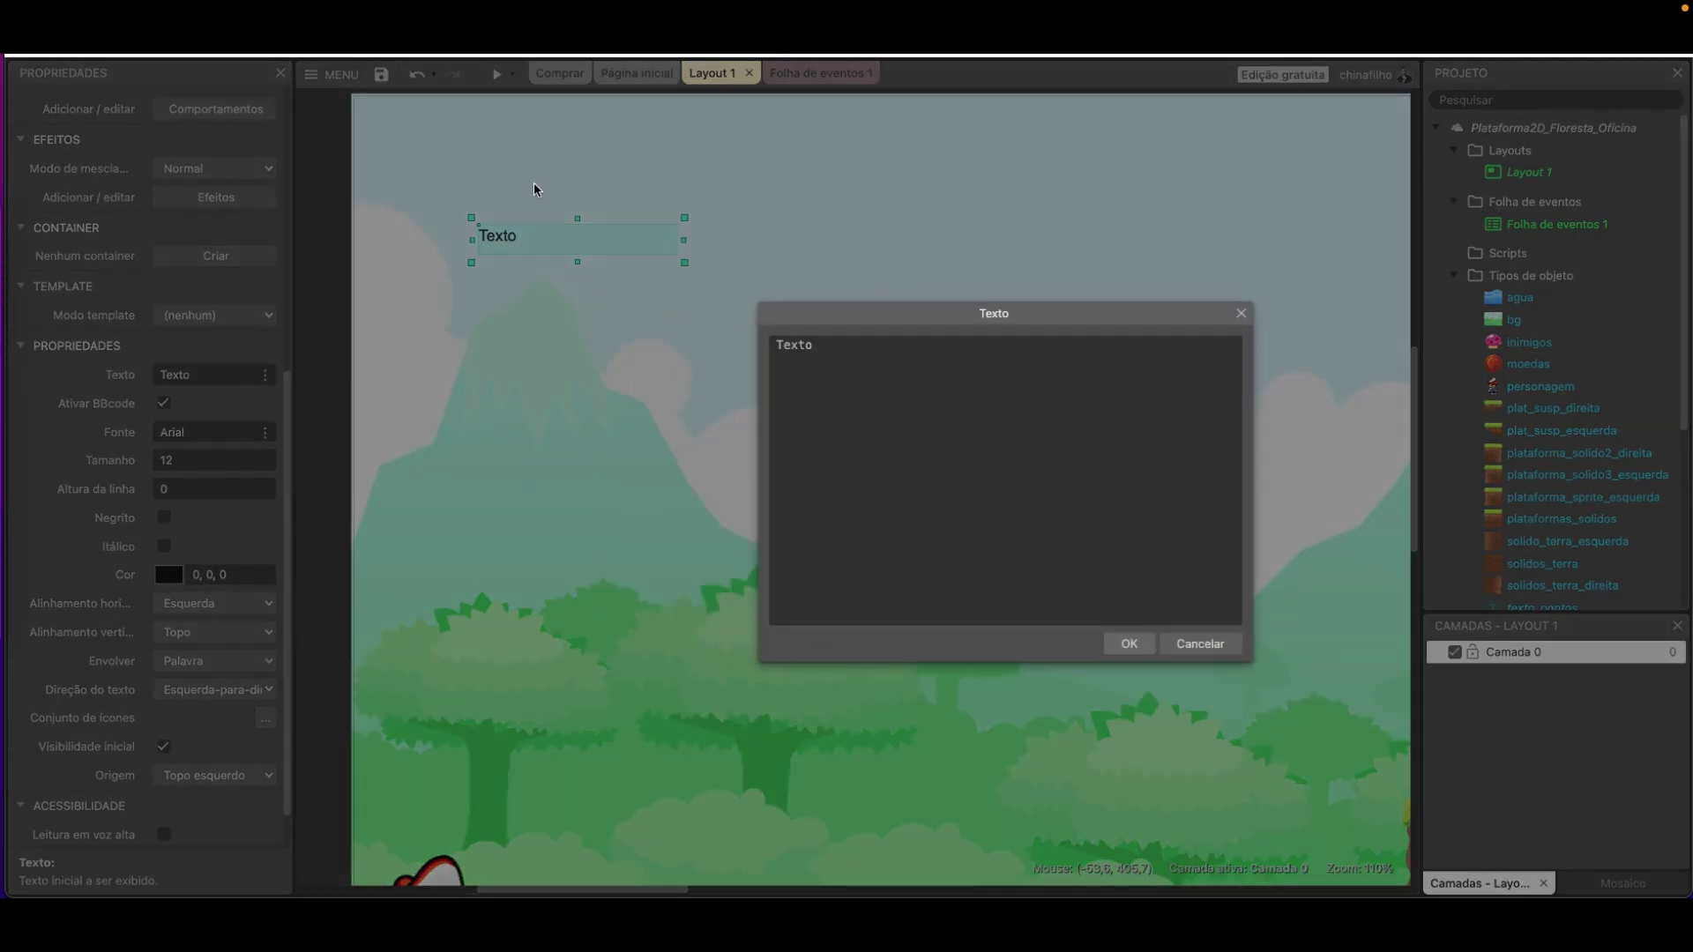
key("ctrl+a")
type("0")
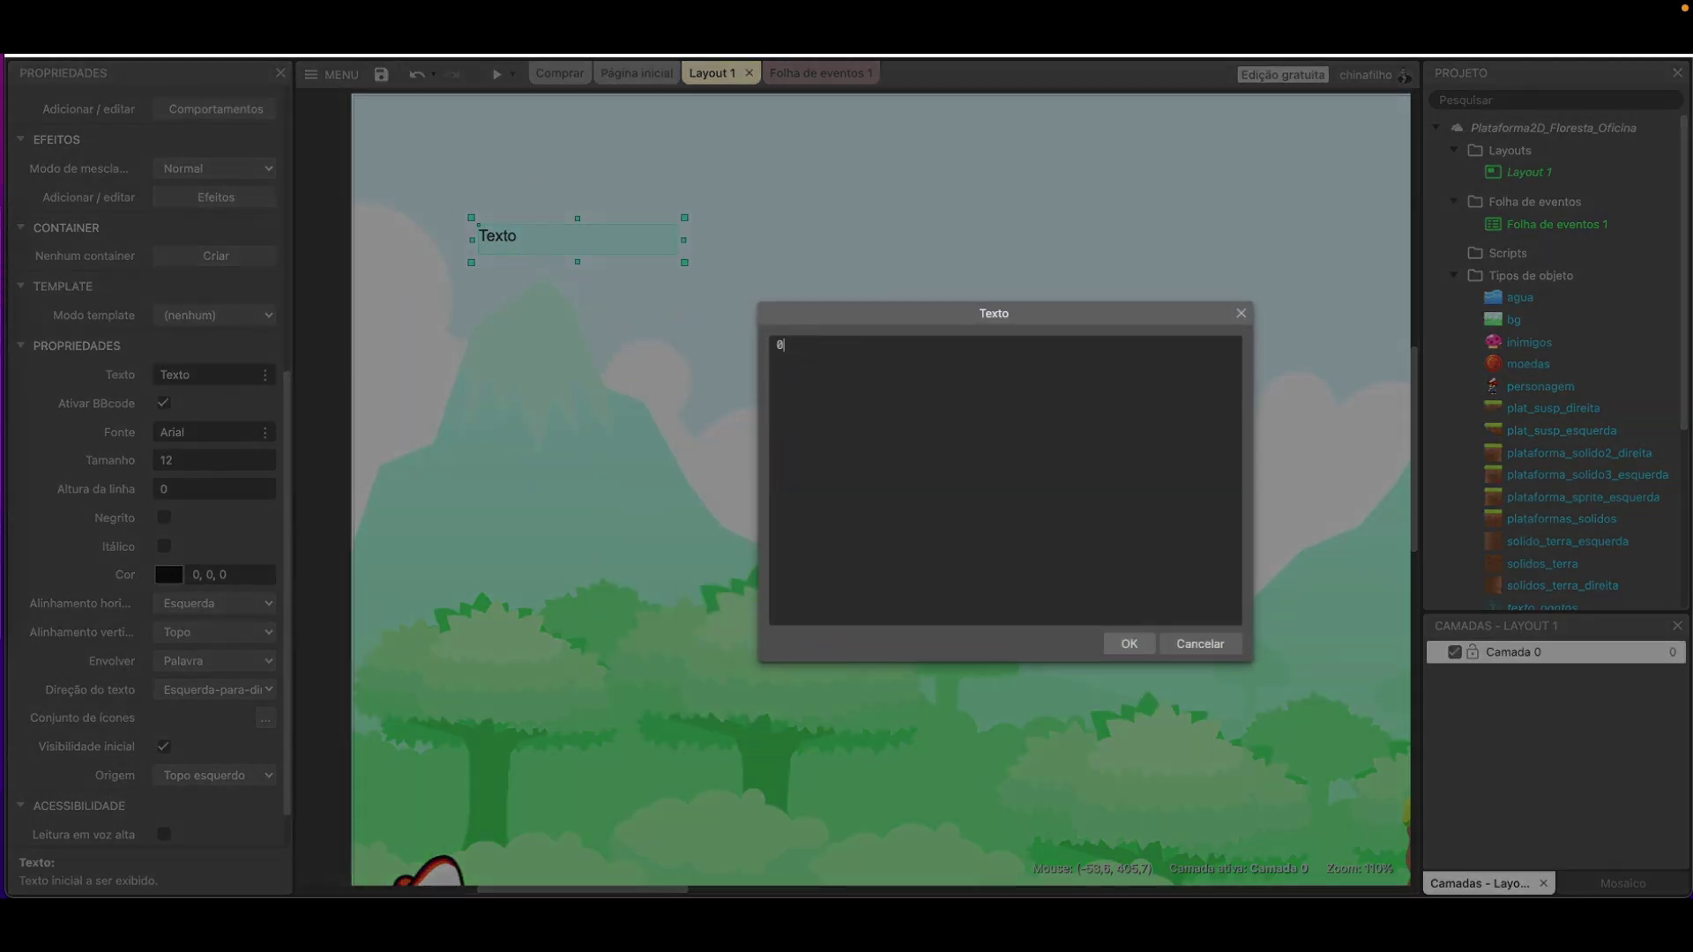
left_click(1129, 643)
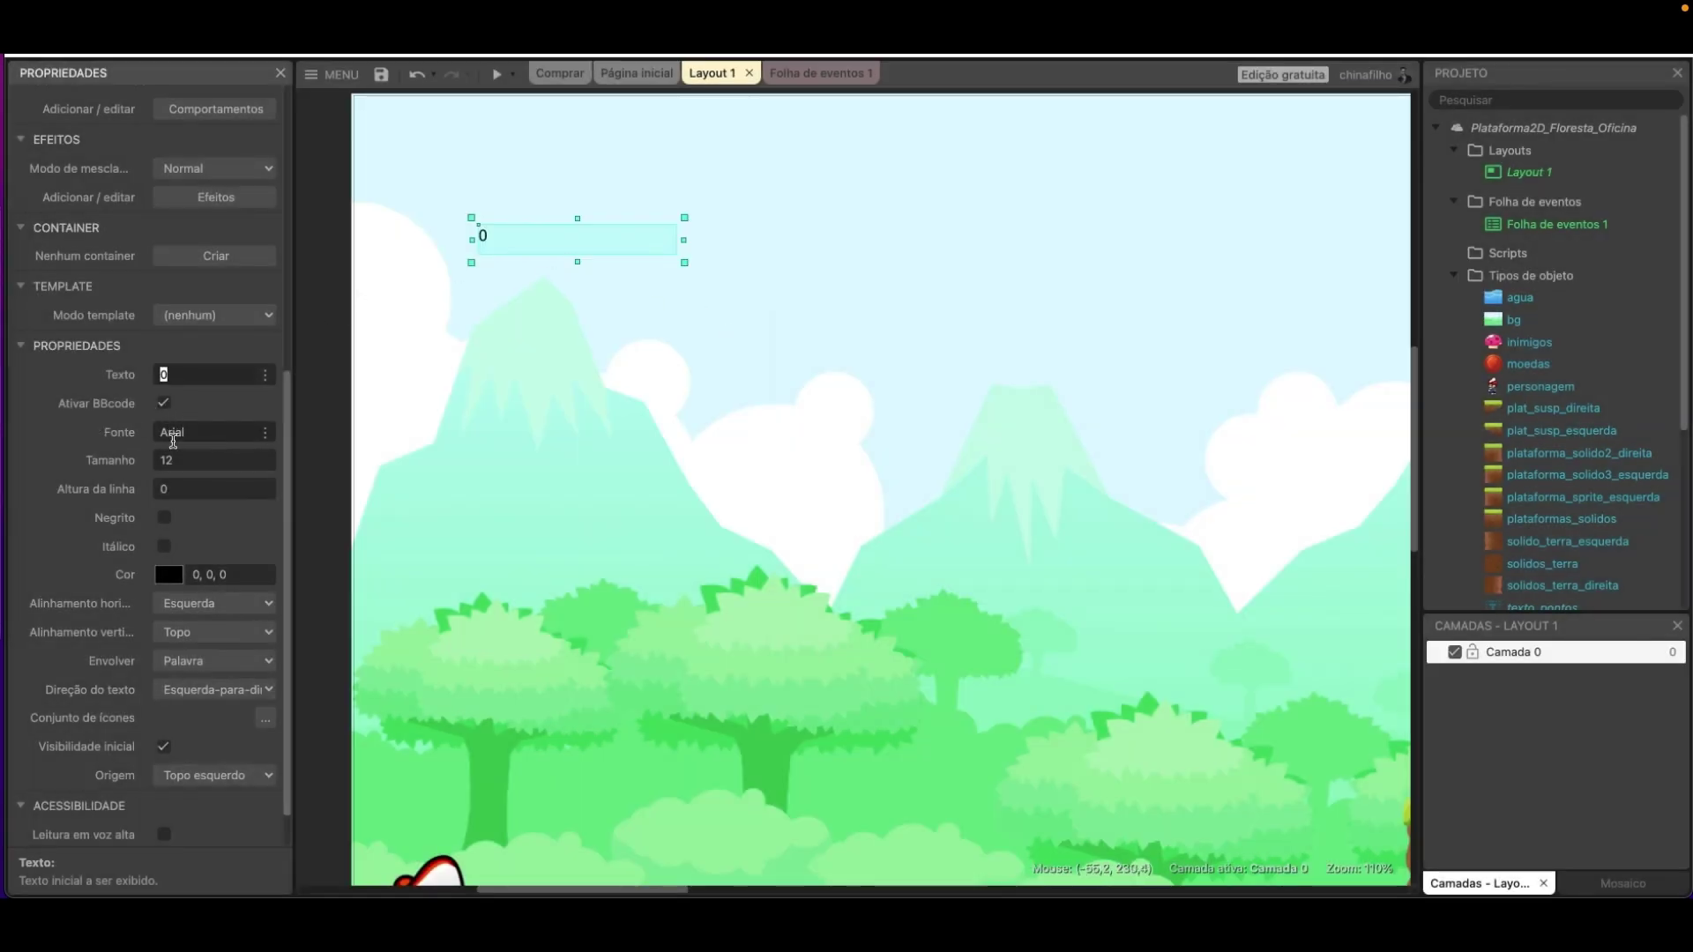
Set the font size of the texto_pontos object to 40.
left_click(218, 456)
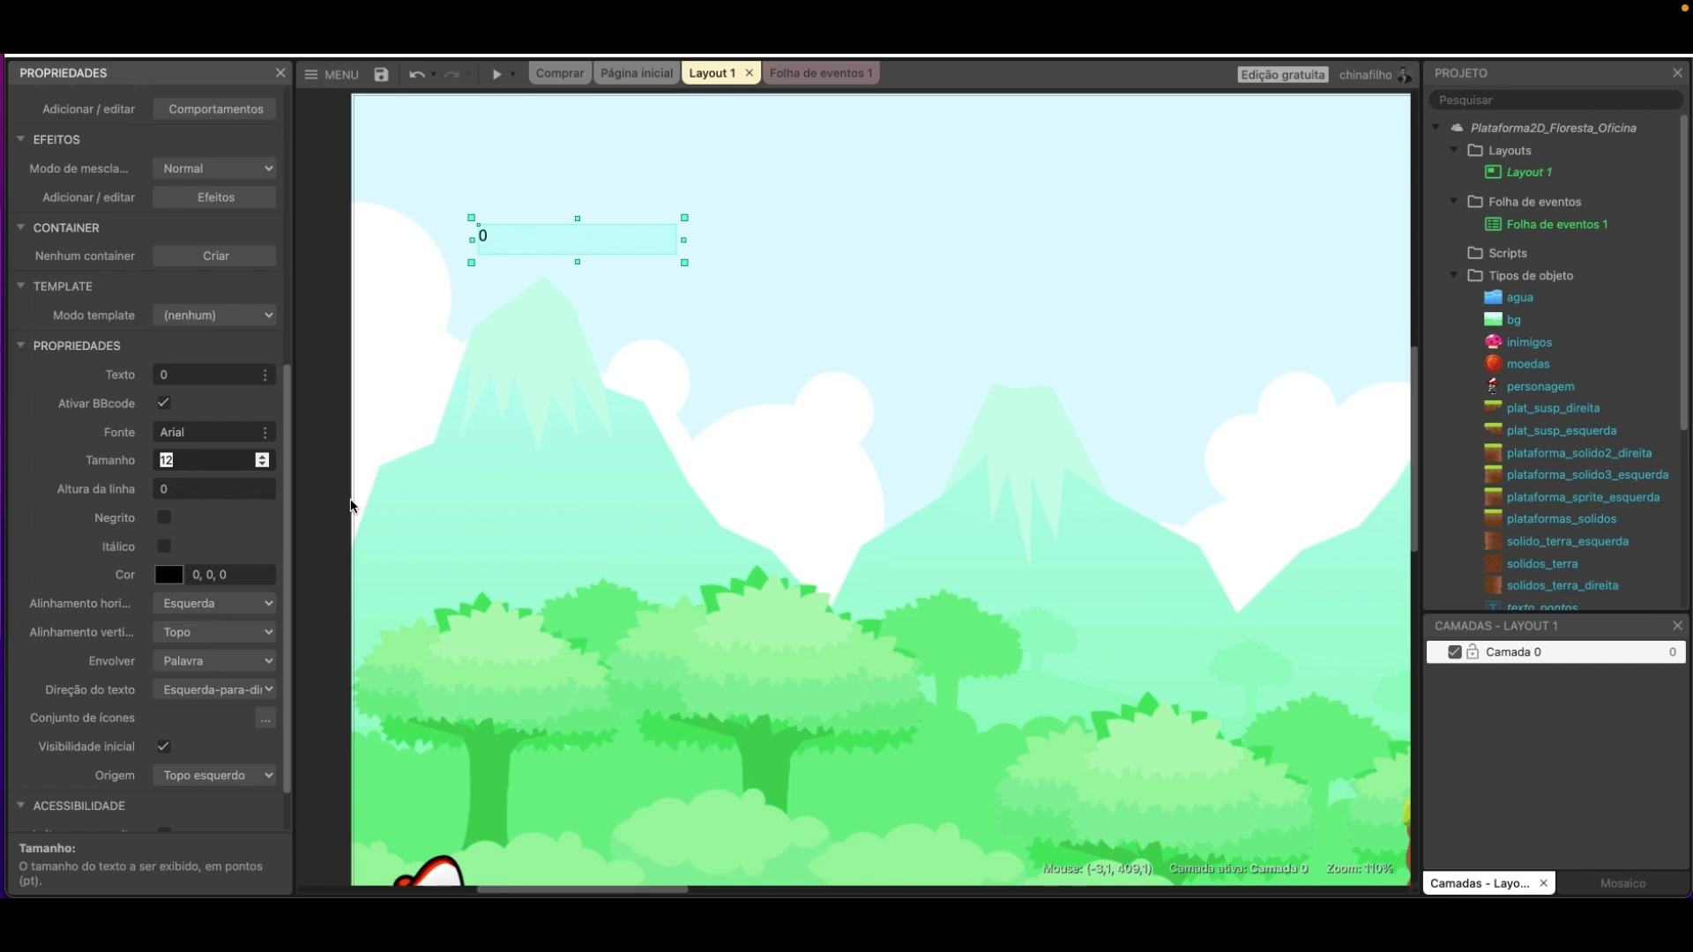
type("40")
key("Tab")
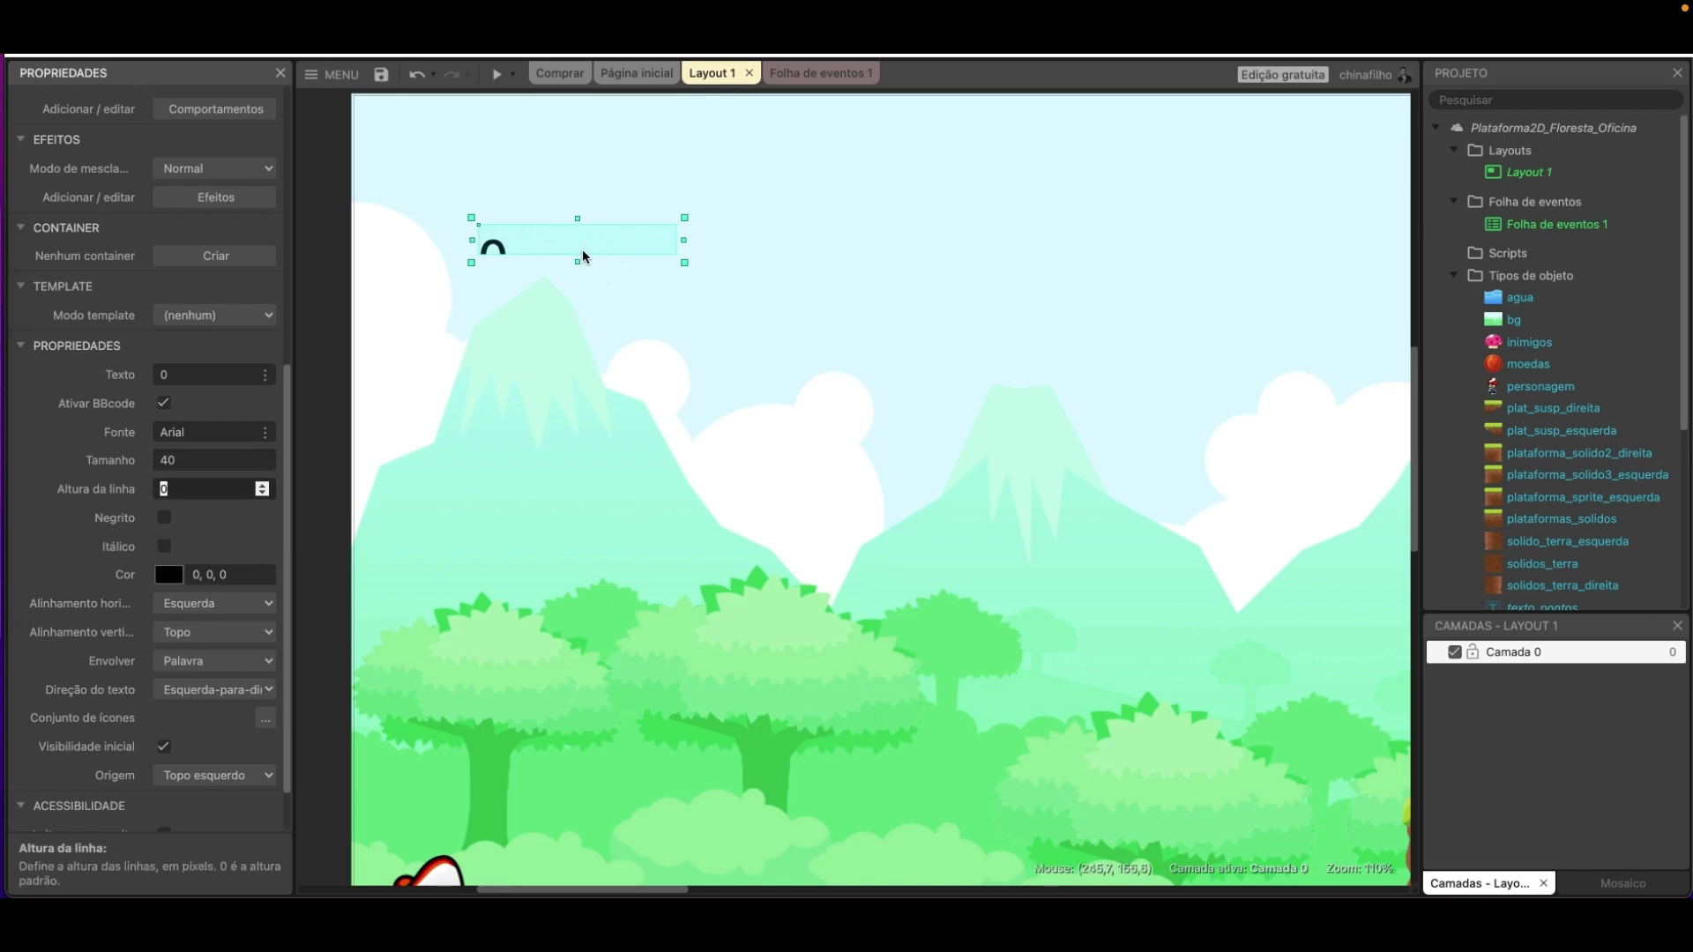
Heighten the texto_pontos box to fit its digit and format the text bold in blue (102, 127, 255).
left_click_drag(579, 264, 579, 318)
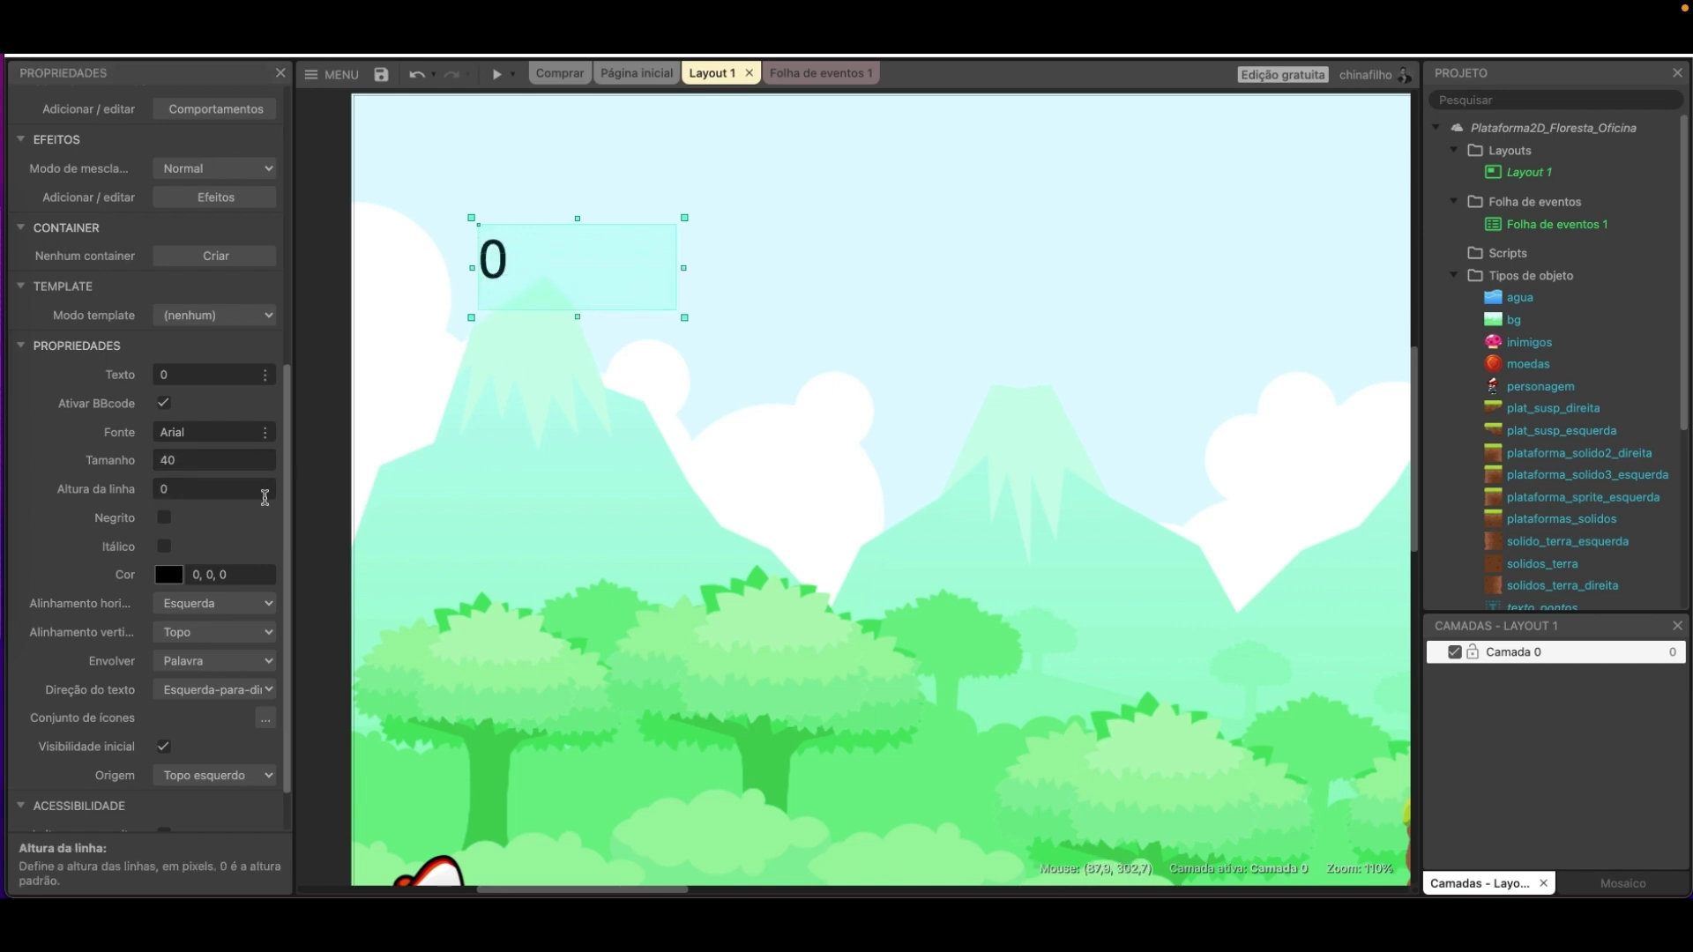
left_click(163, 519)
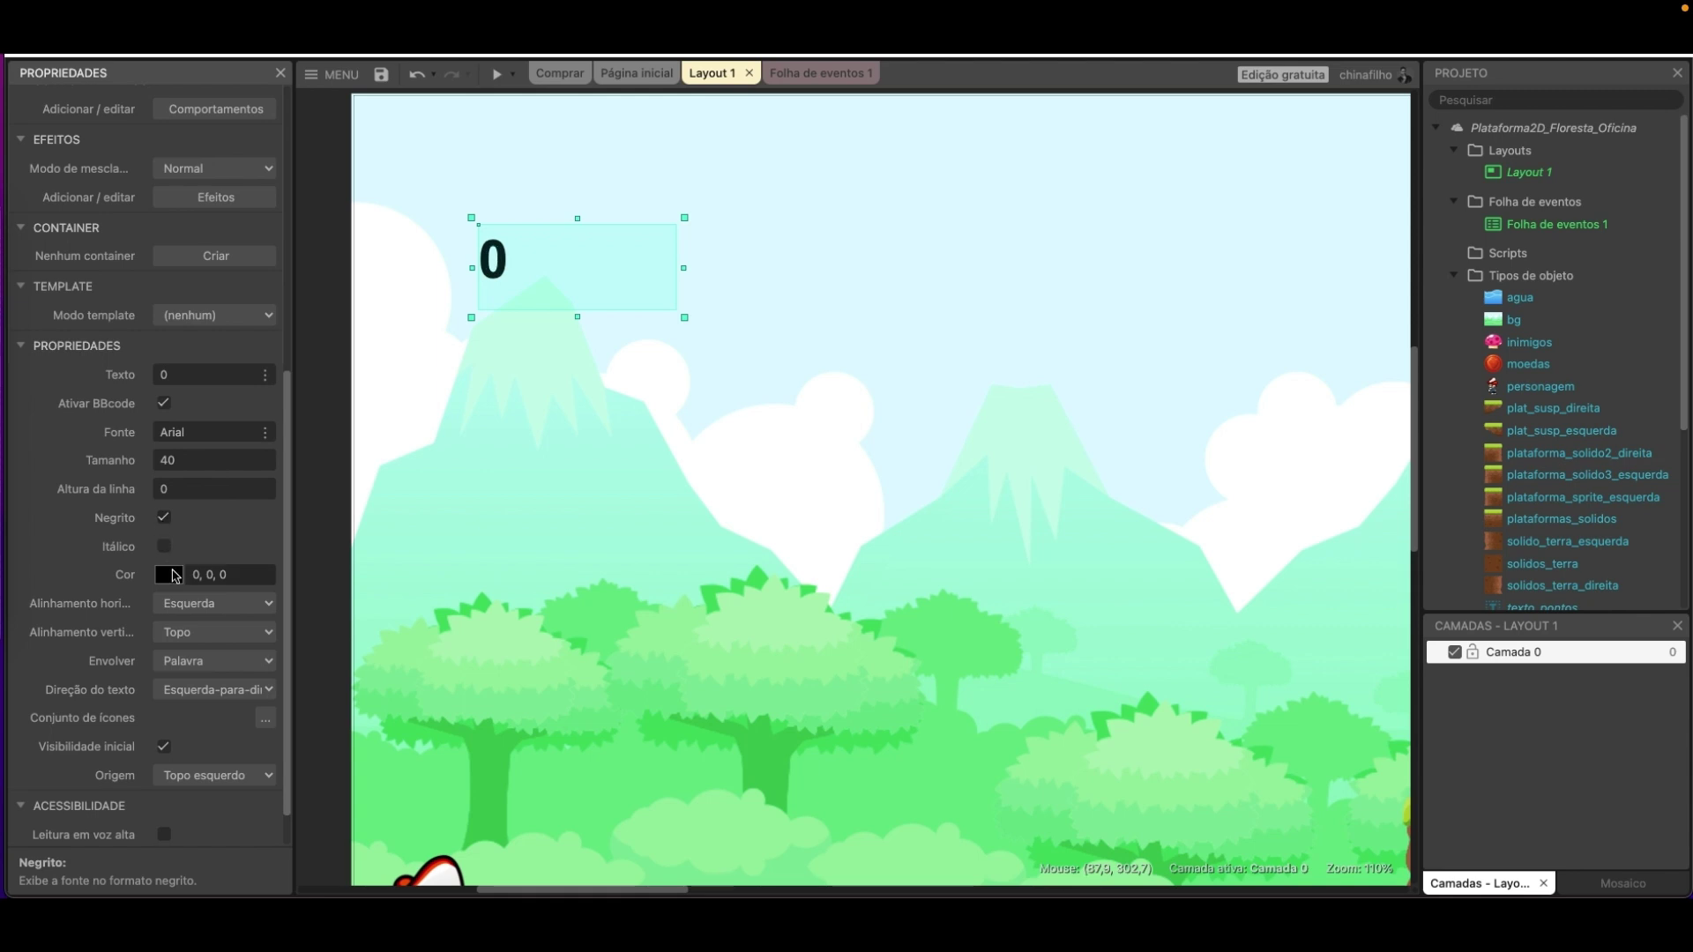
left_click(176, 577)
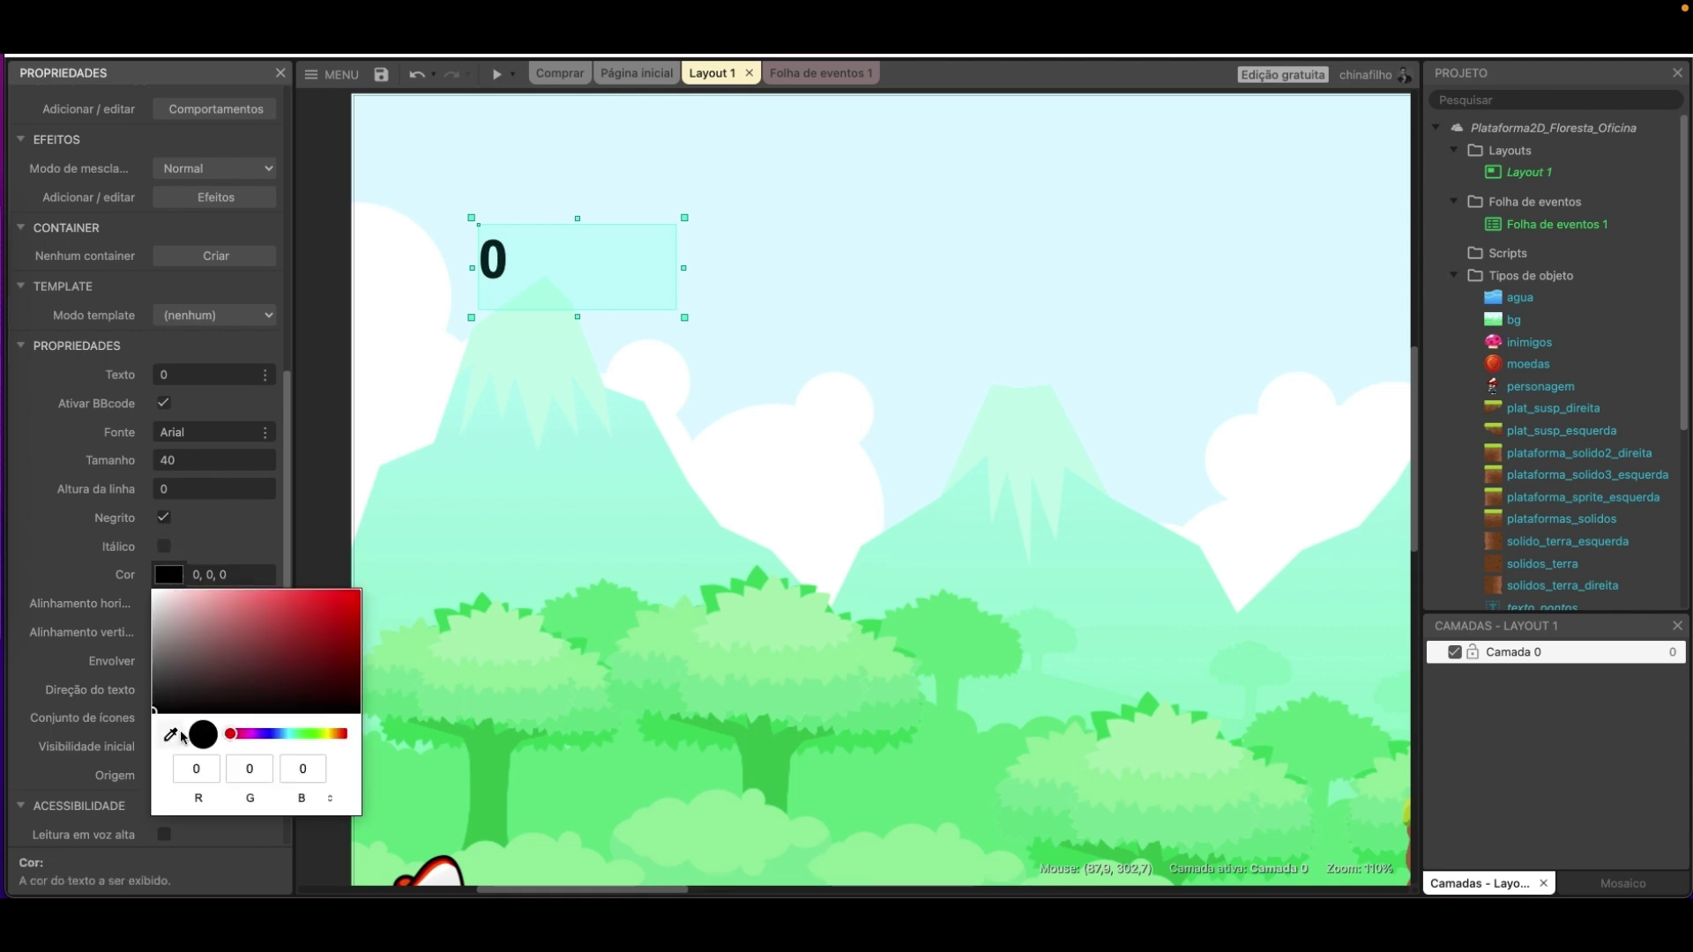
left_click(269, 733)
left_click_drag(310, 613, 275, 587)
left_click(270, 521)
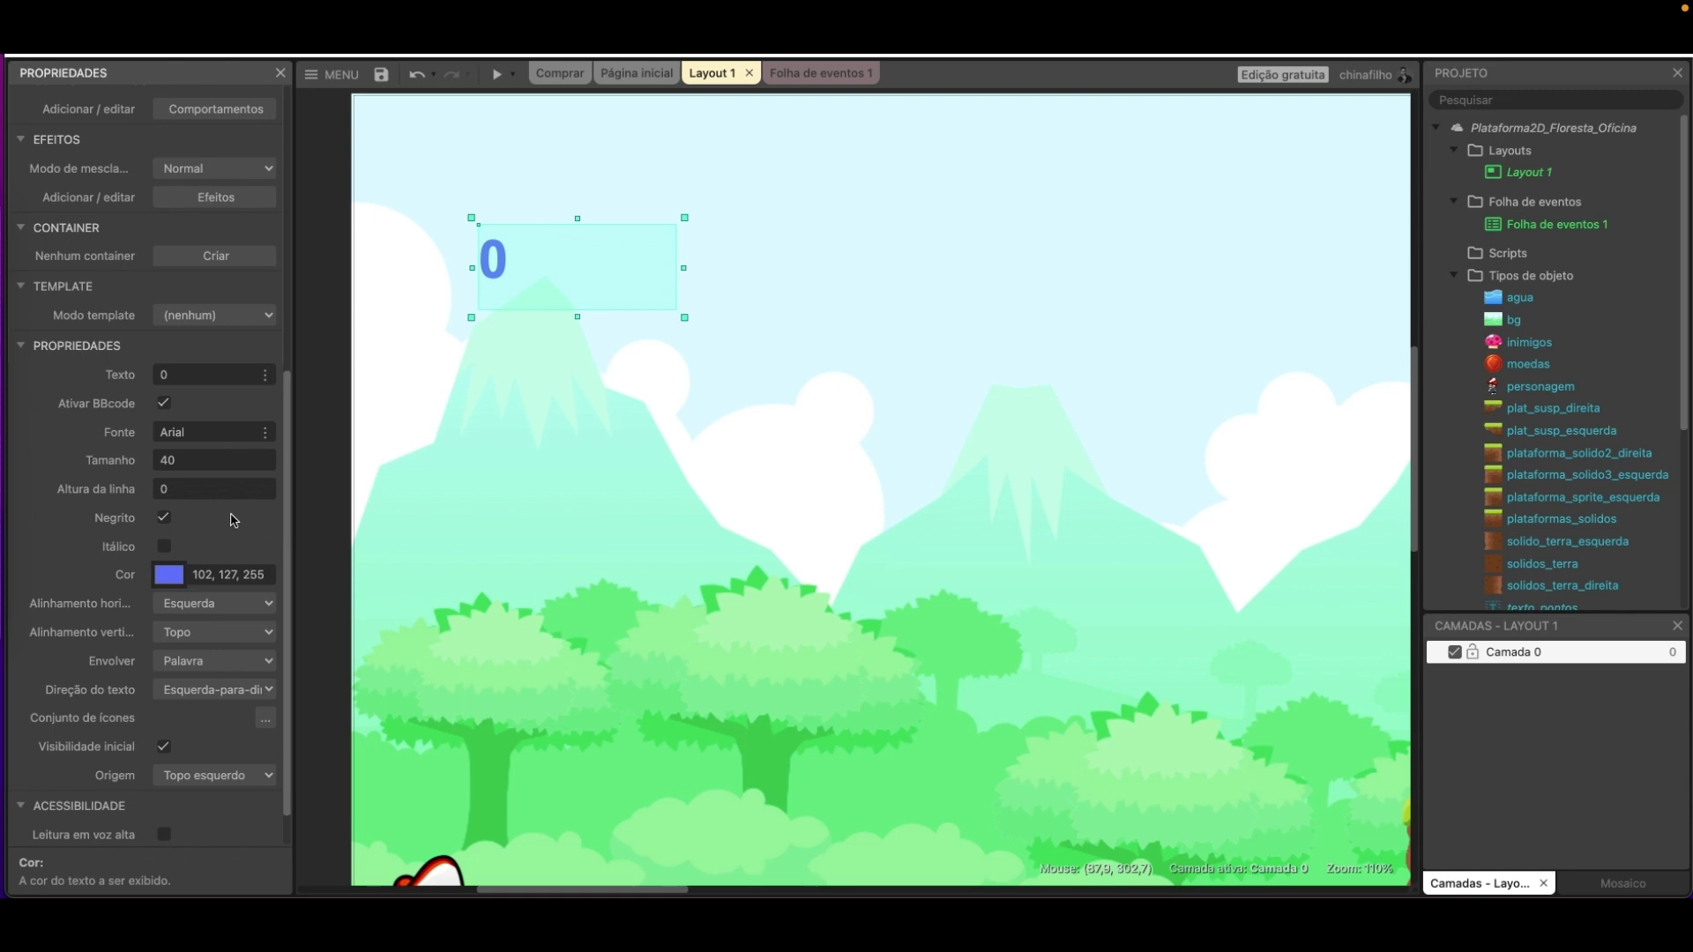
Align the texto_pontos text Esquerda horizontally and Centro vertically, and narrow its box to about 97 px wide.
left_click(216, 604)
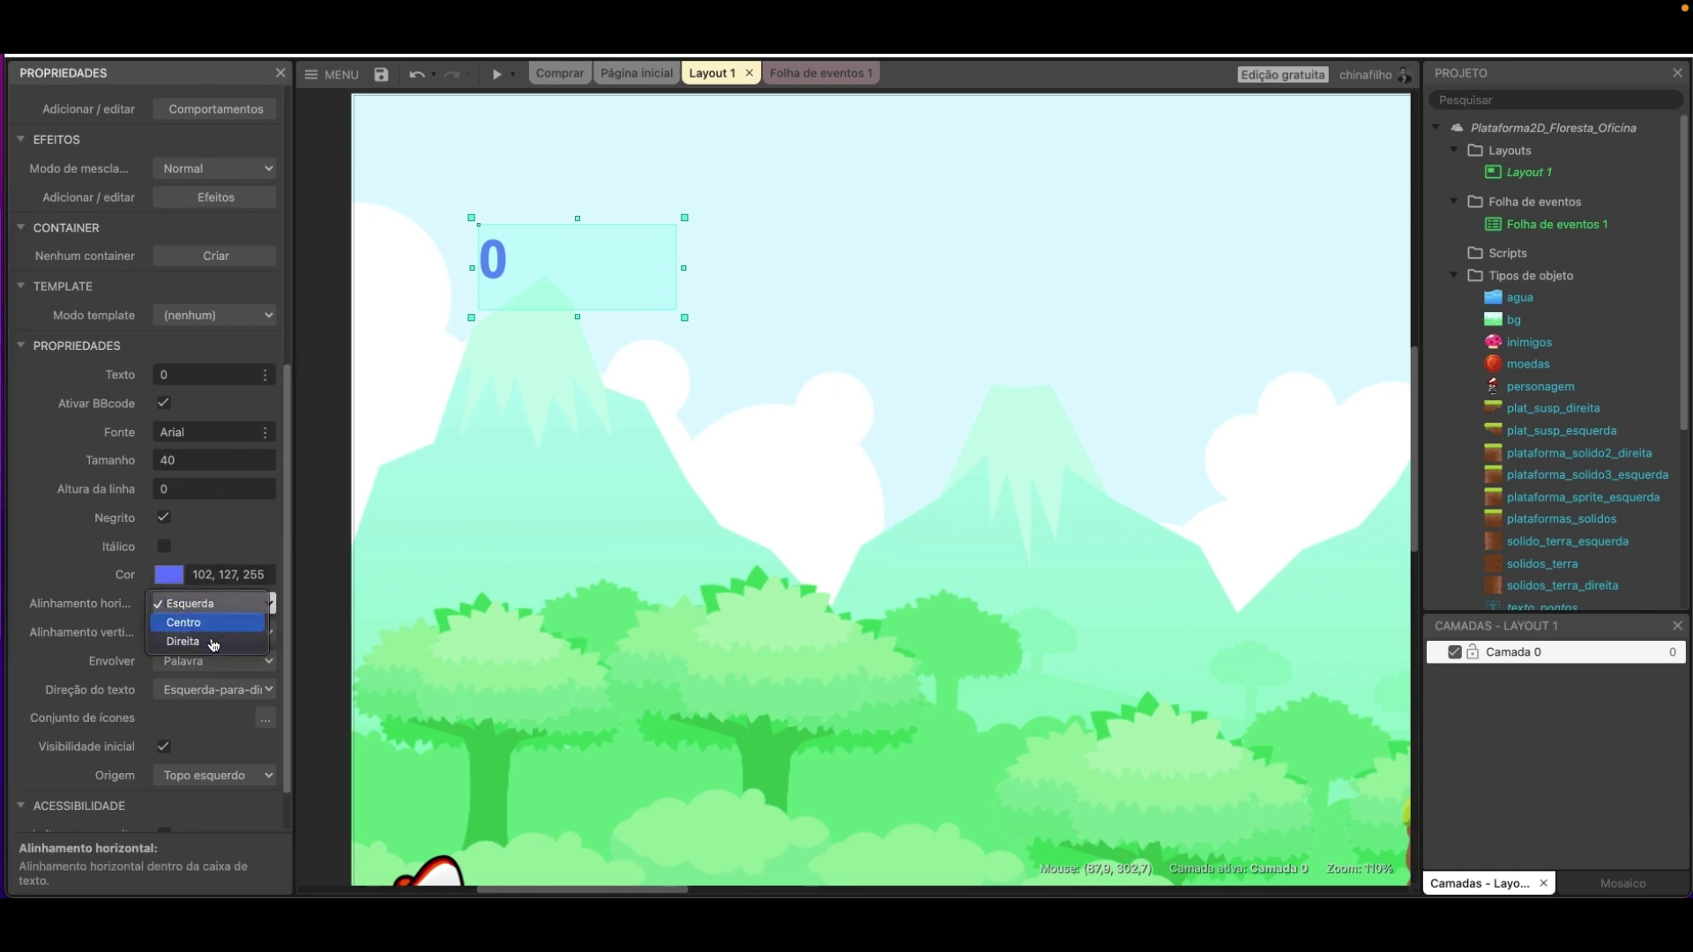
left_click(194, 623)
left_click(196, 635)
left_click(189, 651)
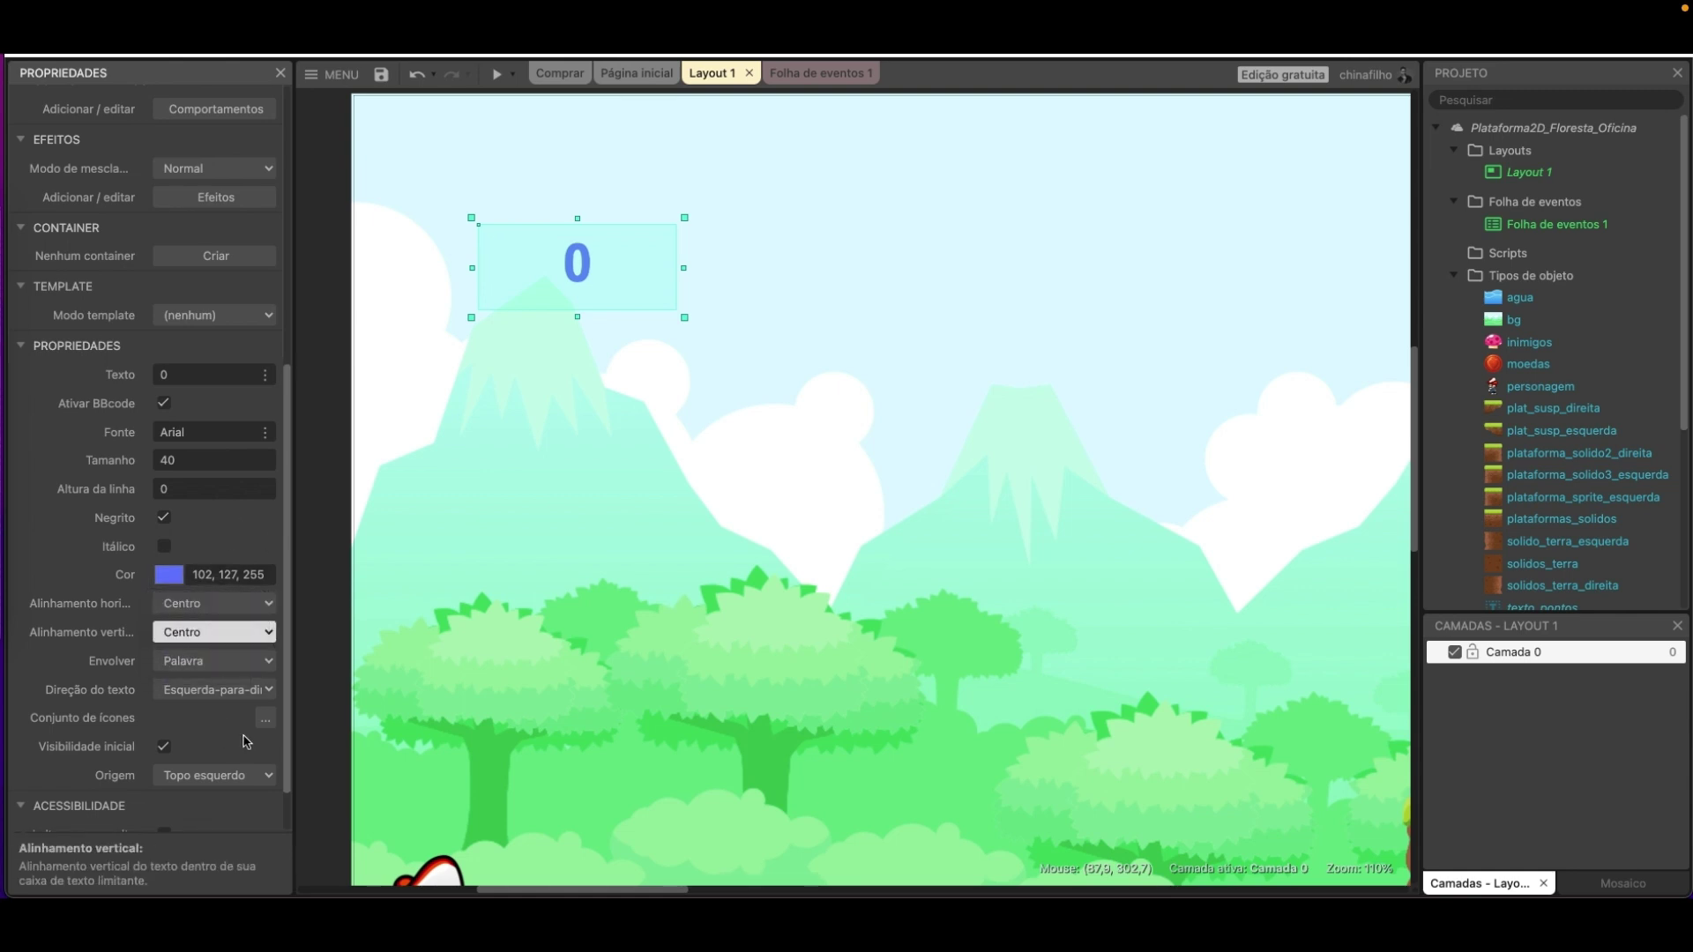
left_click(194, 633)
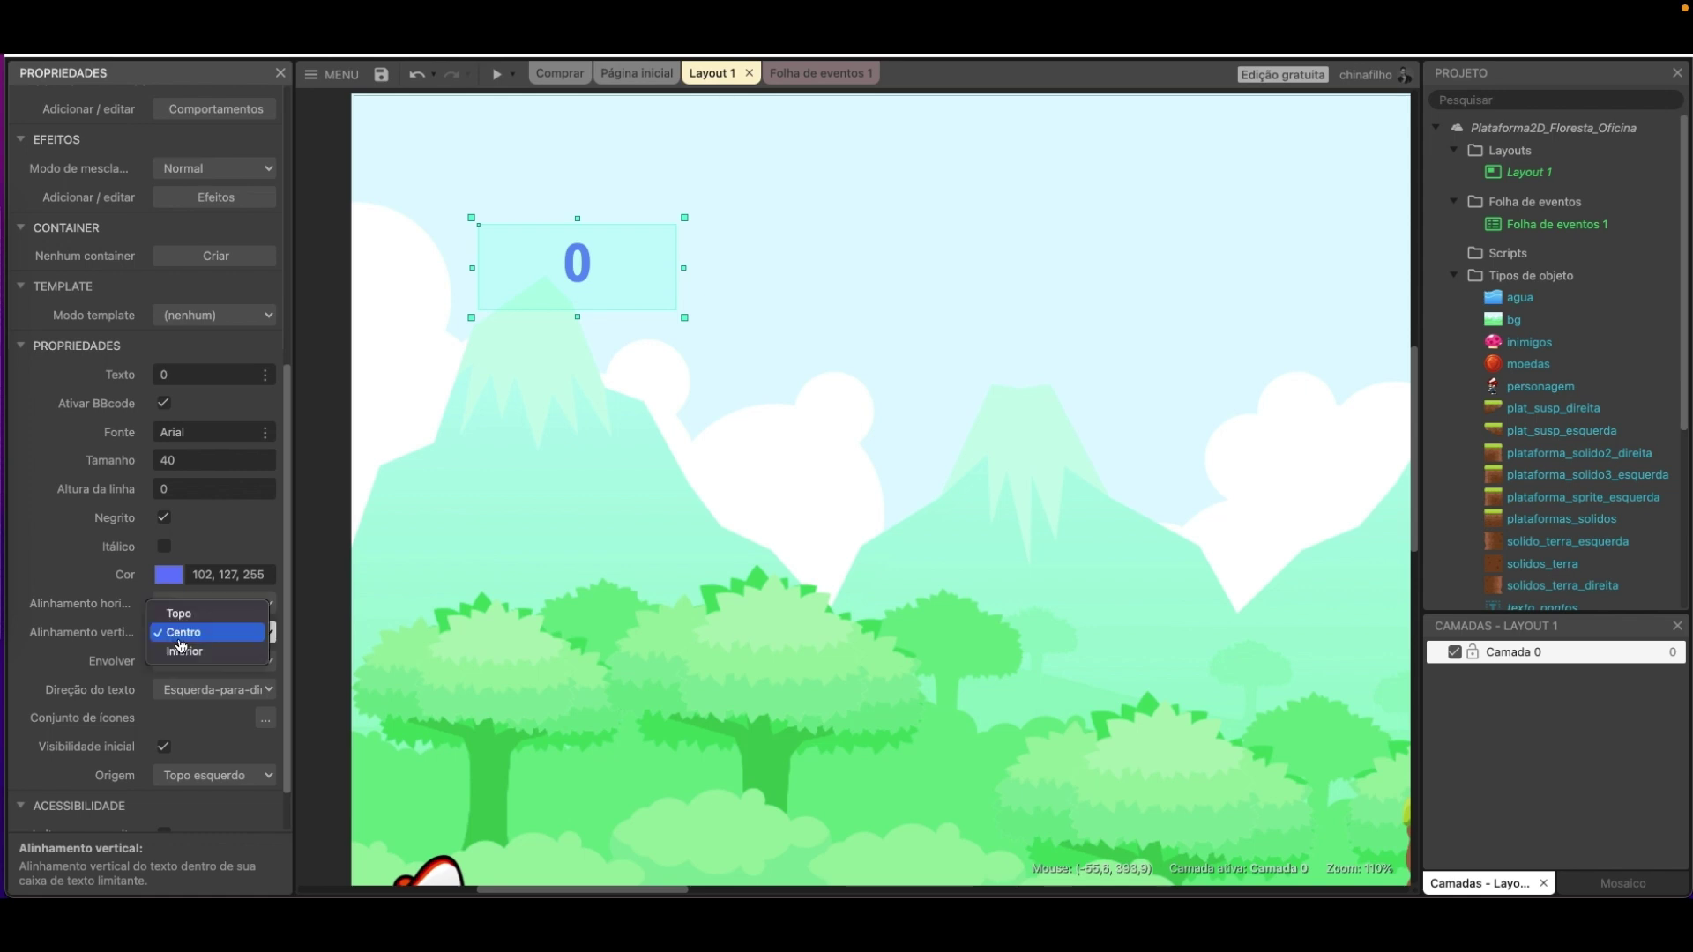
left_click(194, 632)
left_click(181, 603)
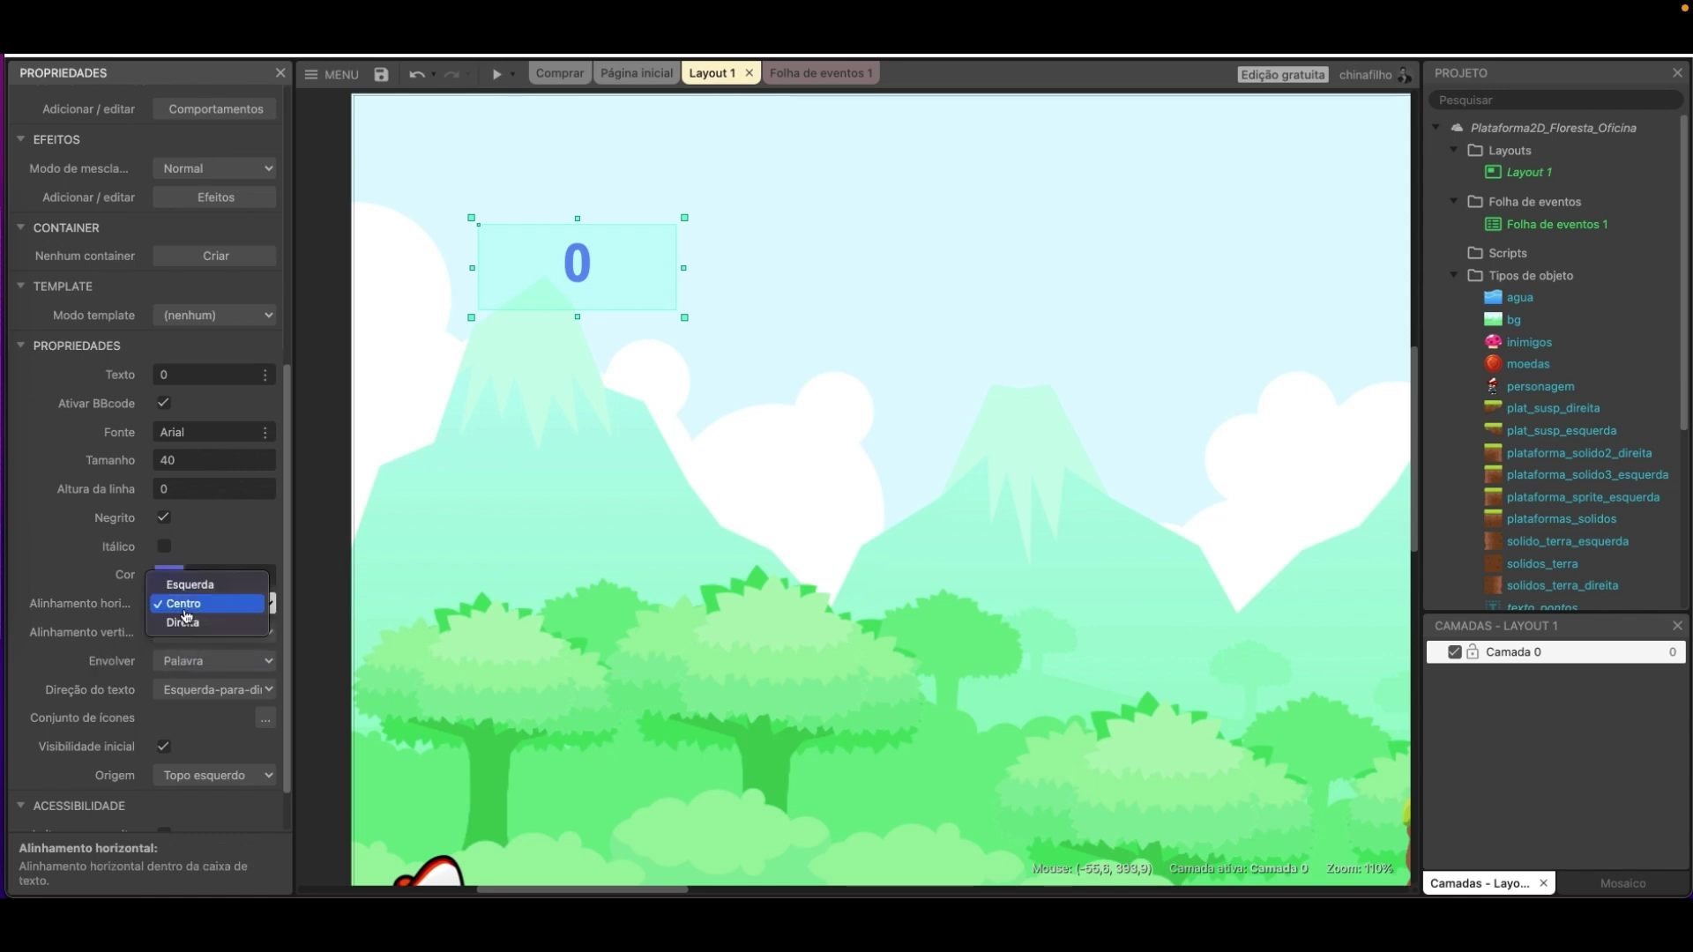
left_click(175, 590)
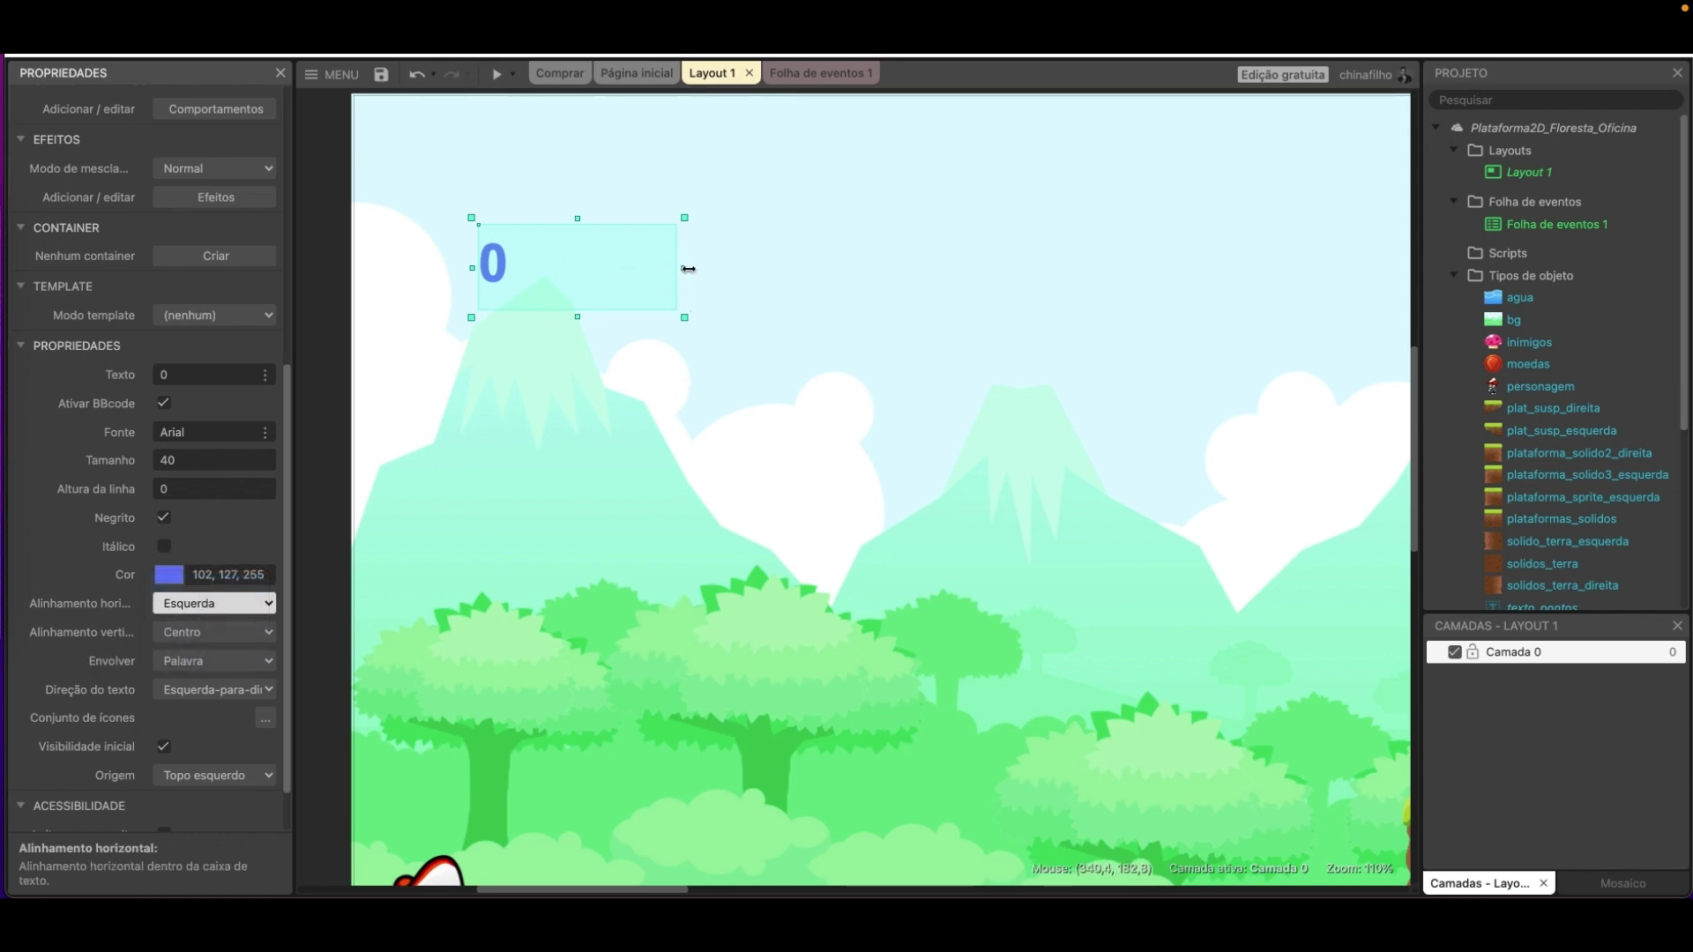
left_click_drag(684, 268, 623, 268)
left_click(464, 469)
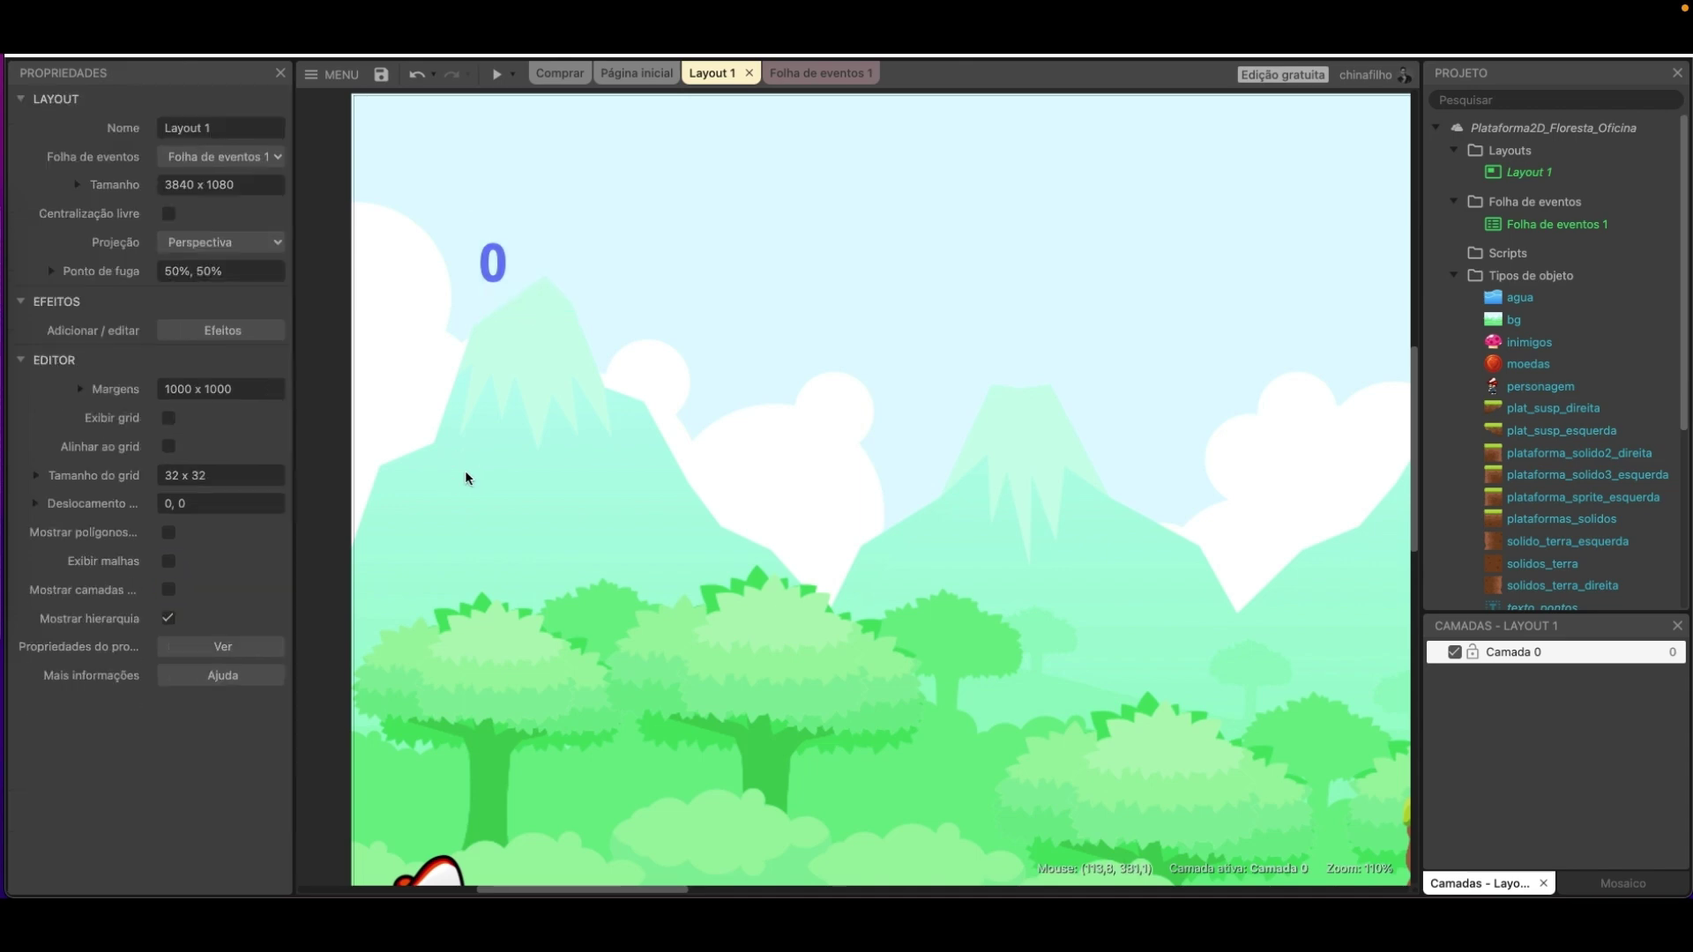
Insert a Texto object named texto_vidas and place it in the sky beside the blue score text, at about 342, 192.
scroll(328, 490, "down", 5)
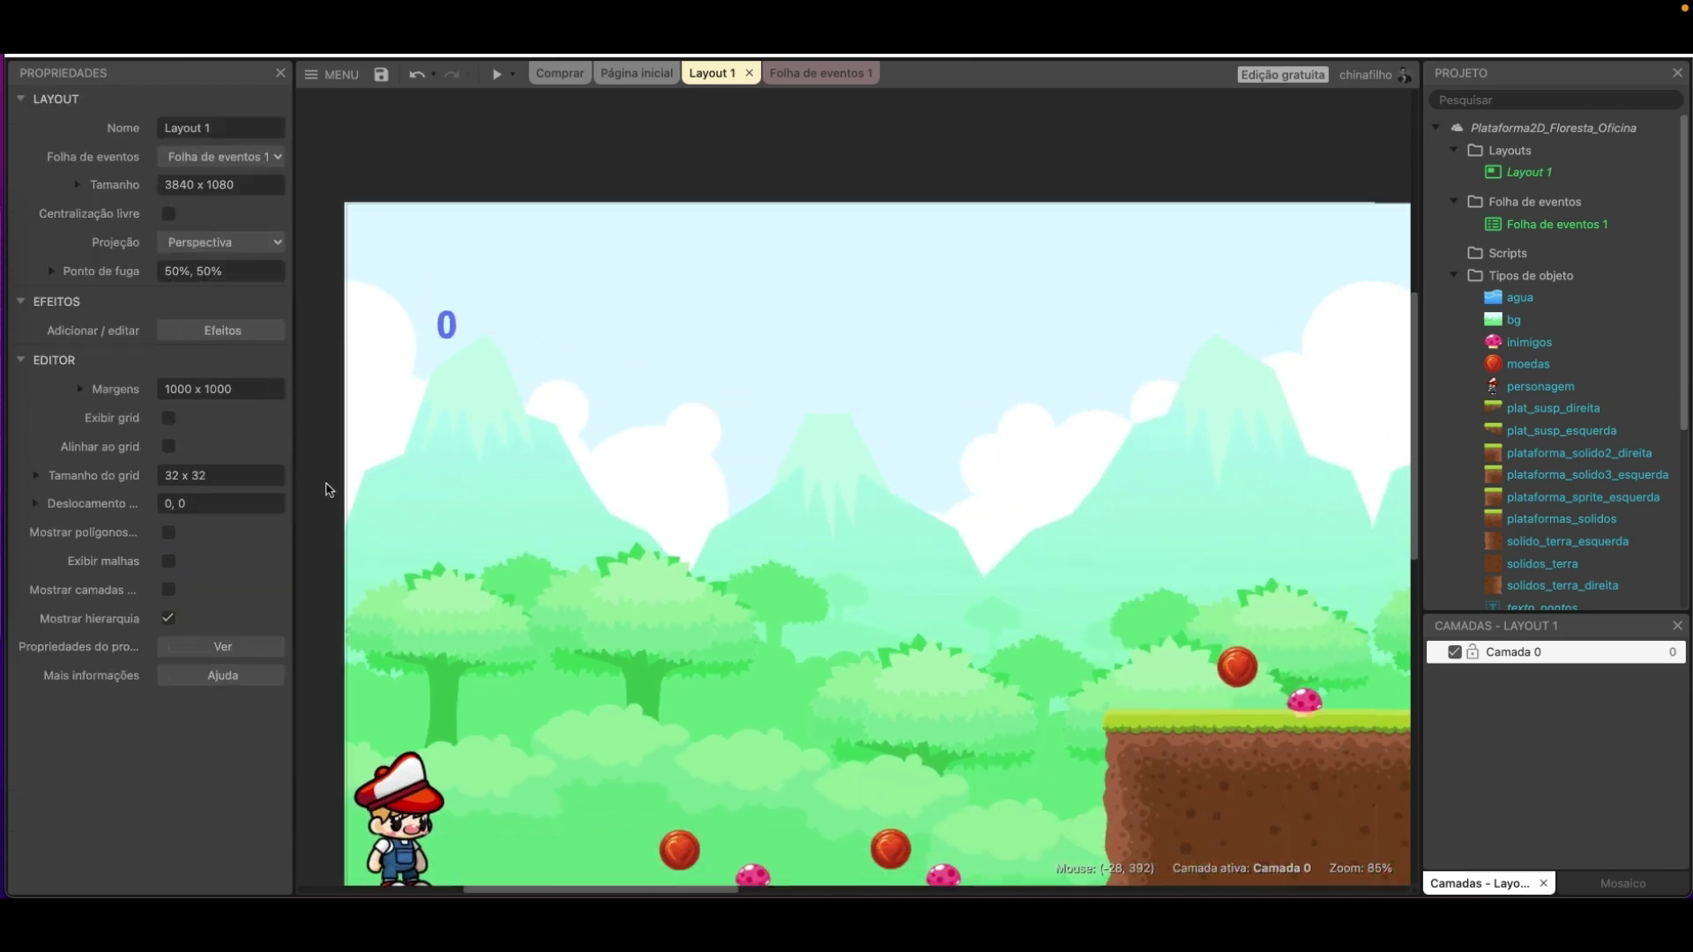
right_click(605, 471)
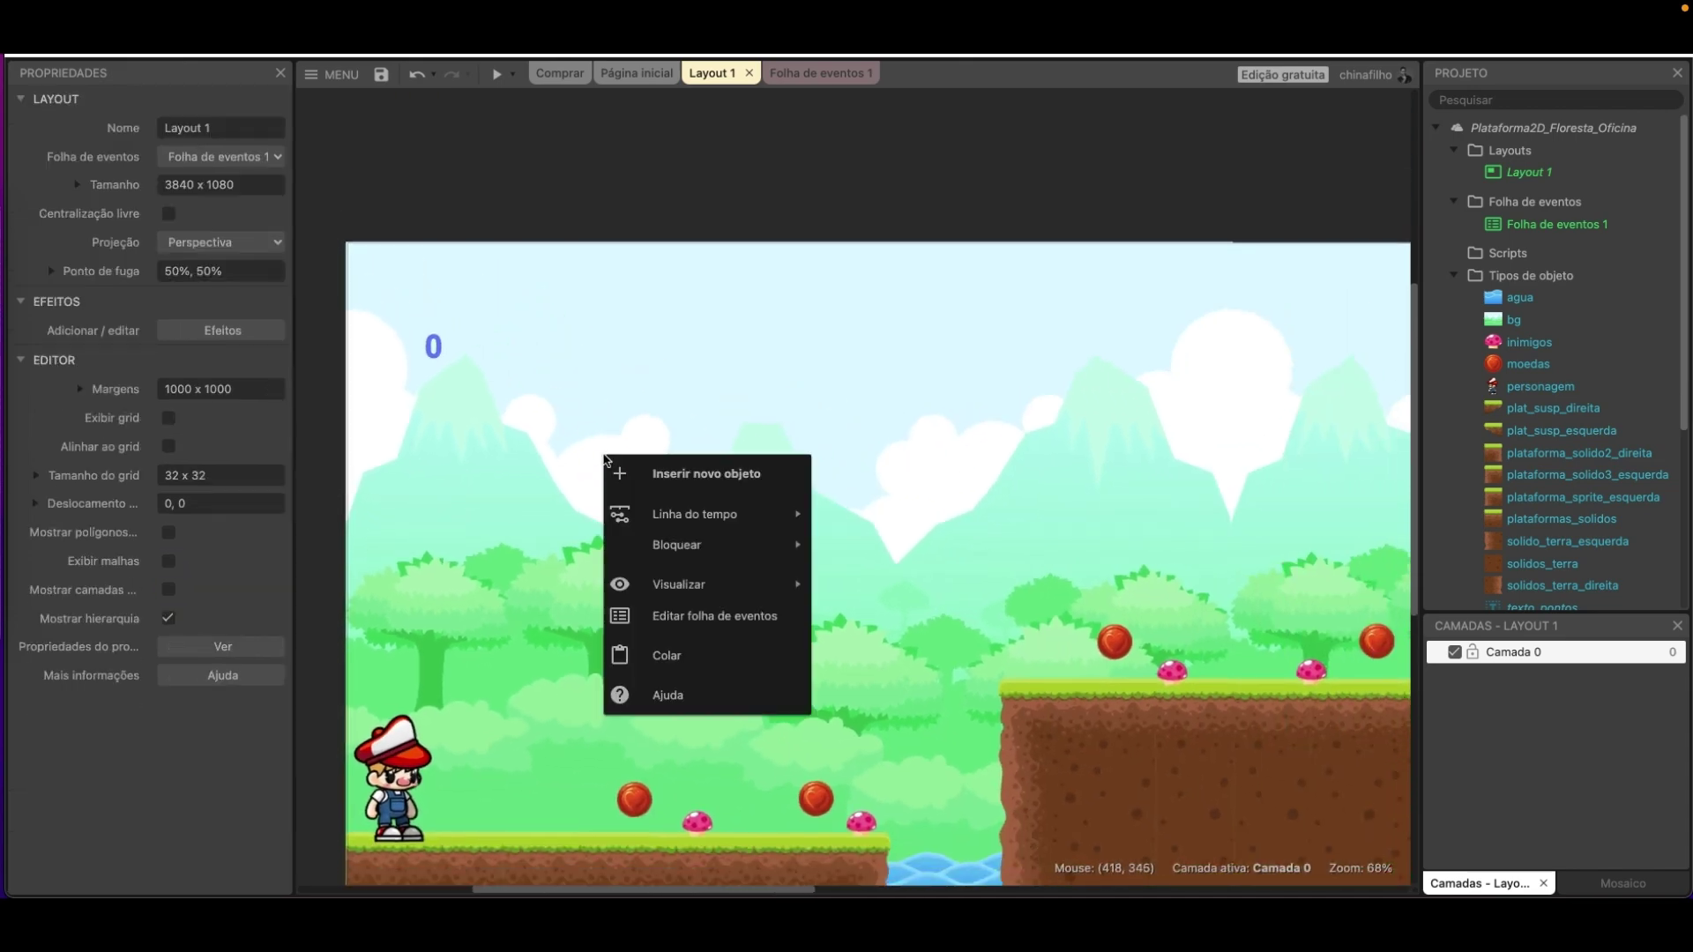
left_click(692, 476)
type("text")
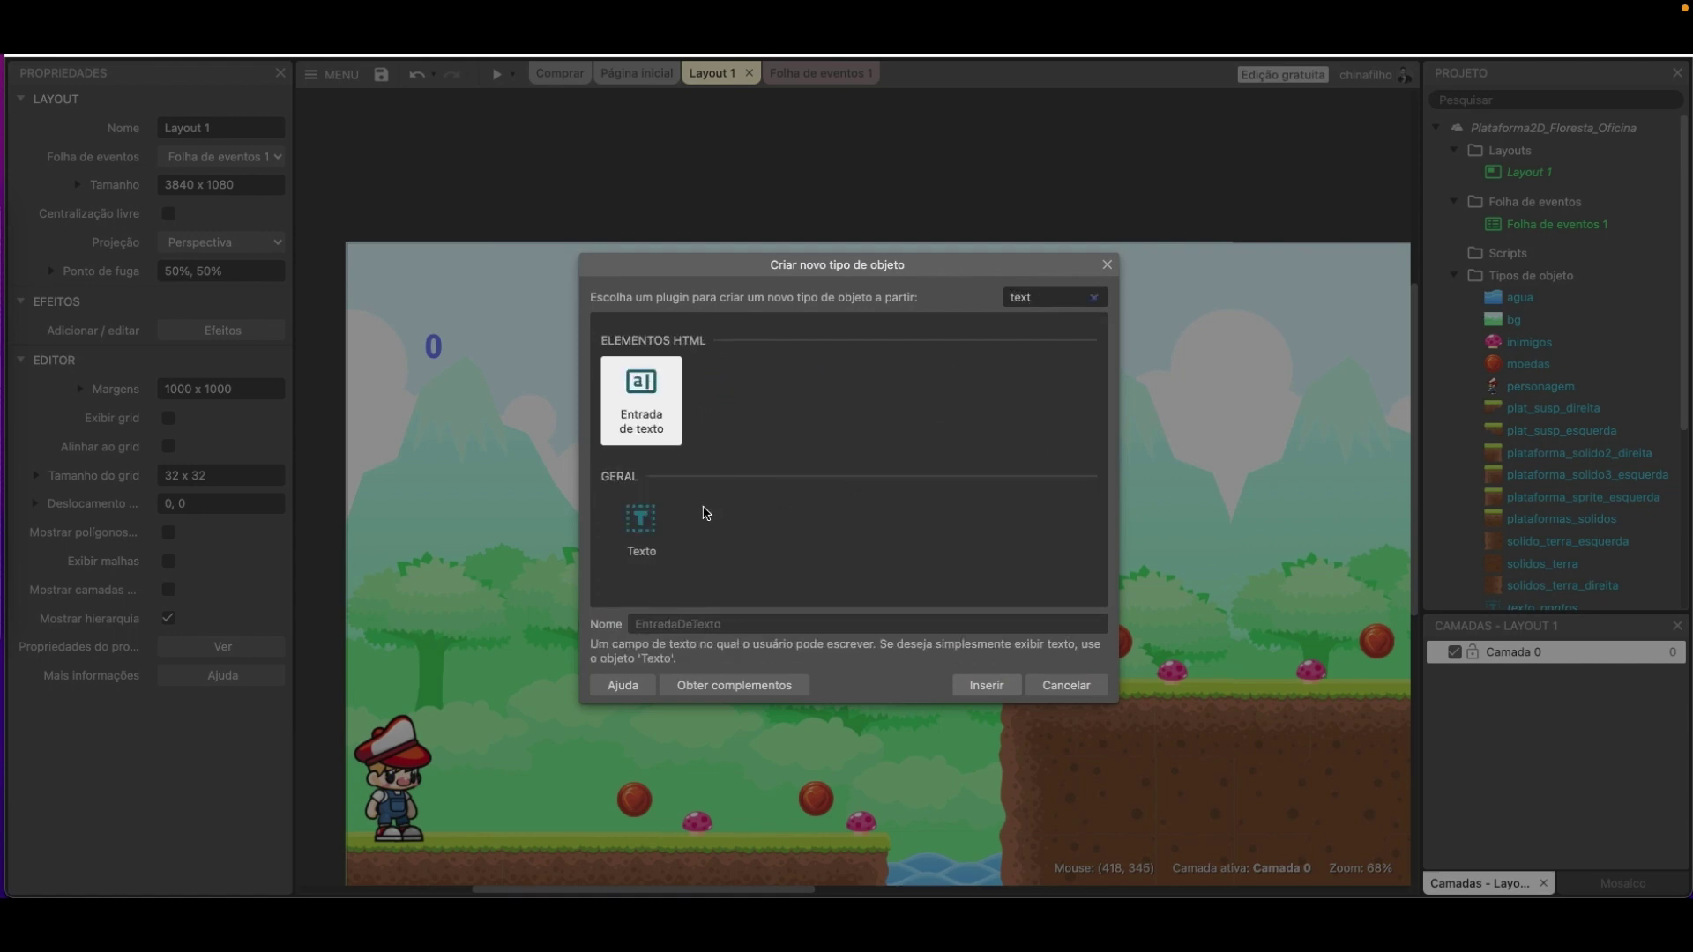
left_click(657, 529)
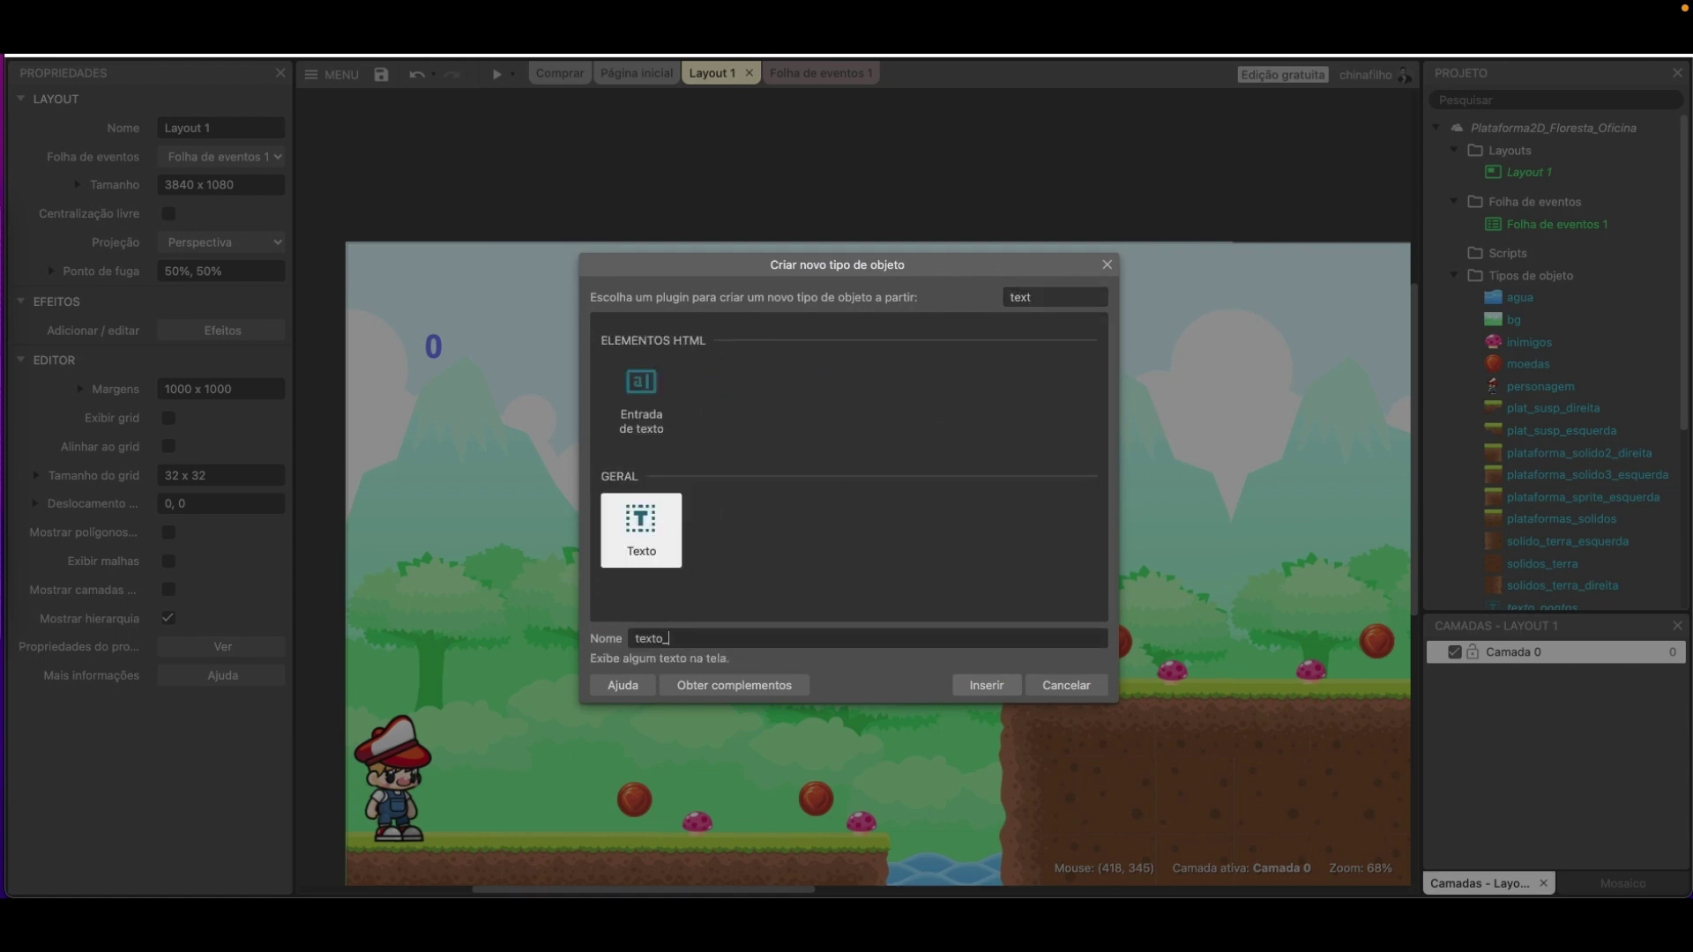
left_click(993, 688)
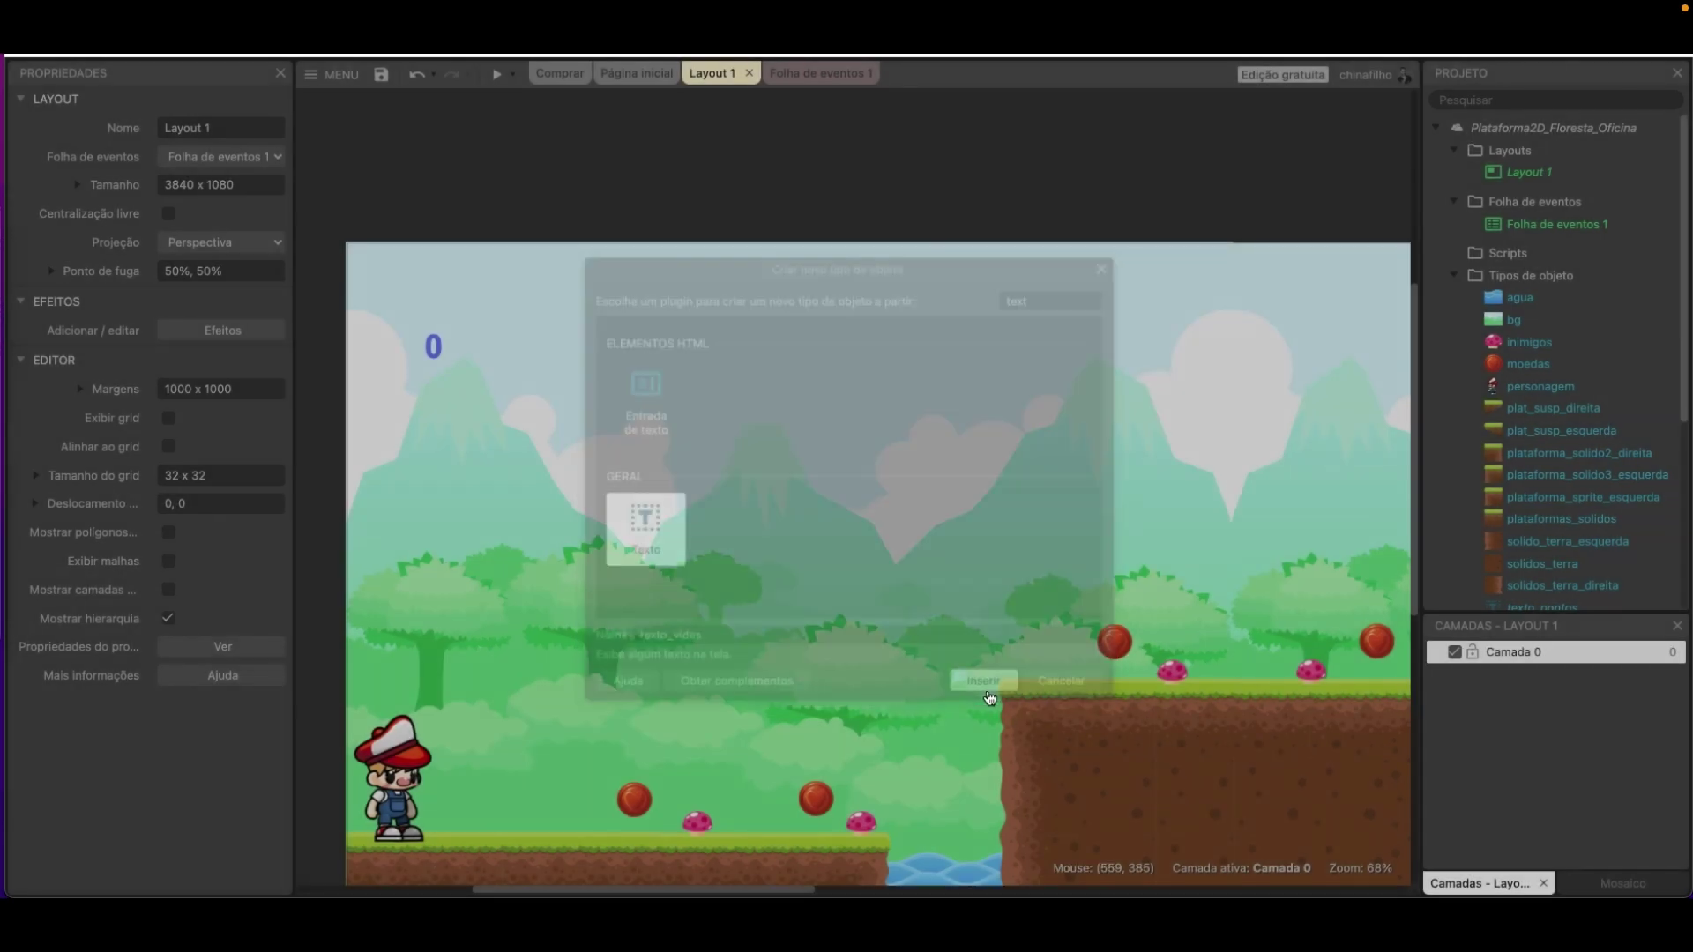
left_click(552, 355)
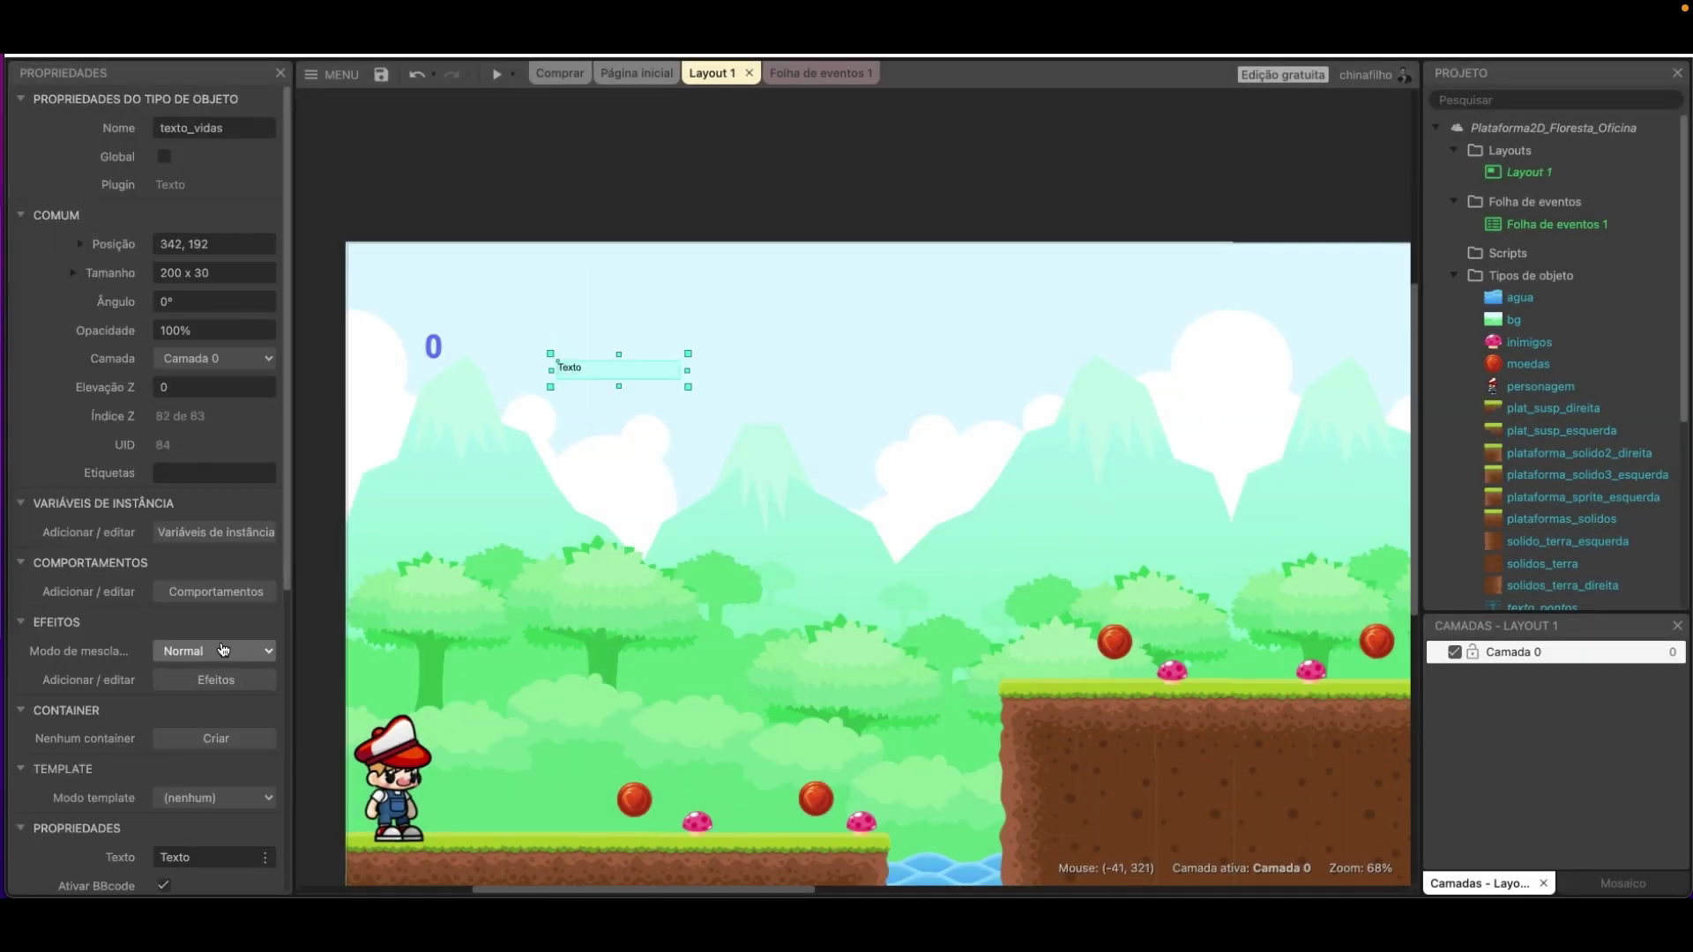
Set the initial text of texto_vidas to 0 and format it bold at font size 40.
scroll(192, 516, "down", 5)
left_click_drag(161, 378, 187, 381)
type("0")
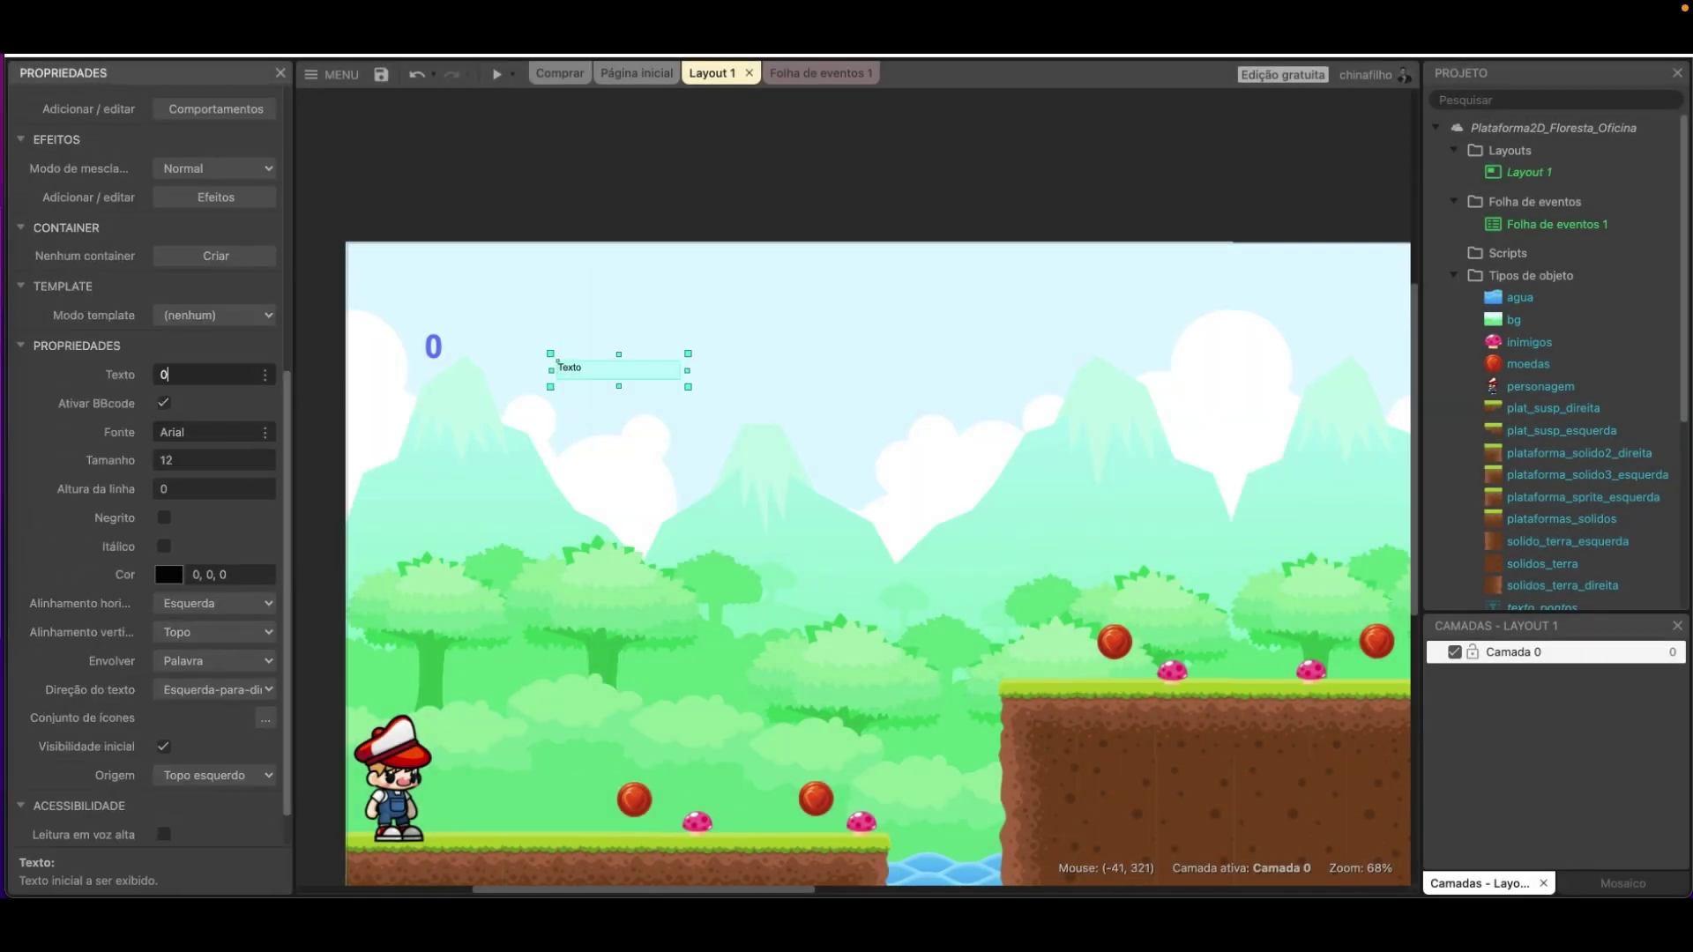
left_click(164, 517)
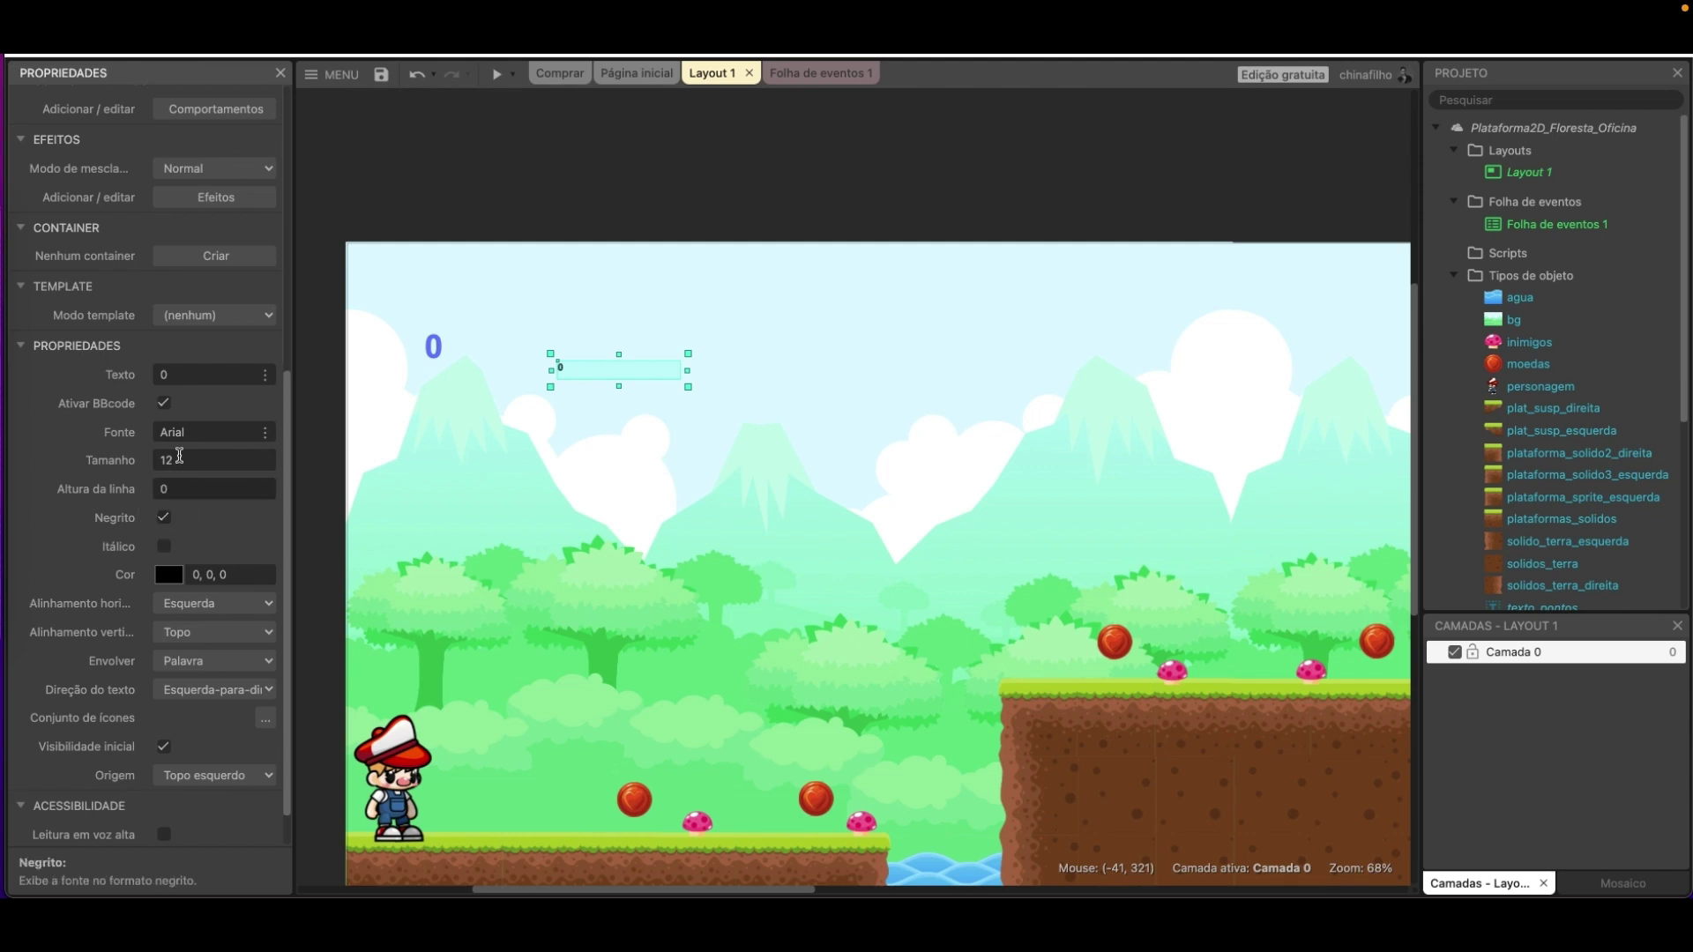
left_click(181, 459)
type("40")
key("Tab")
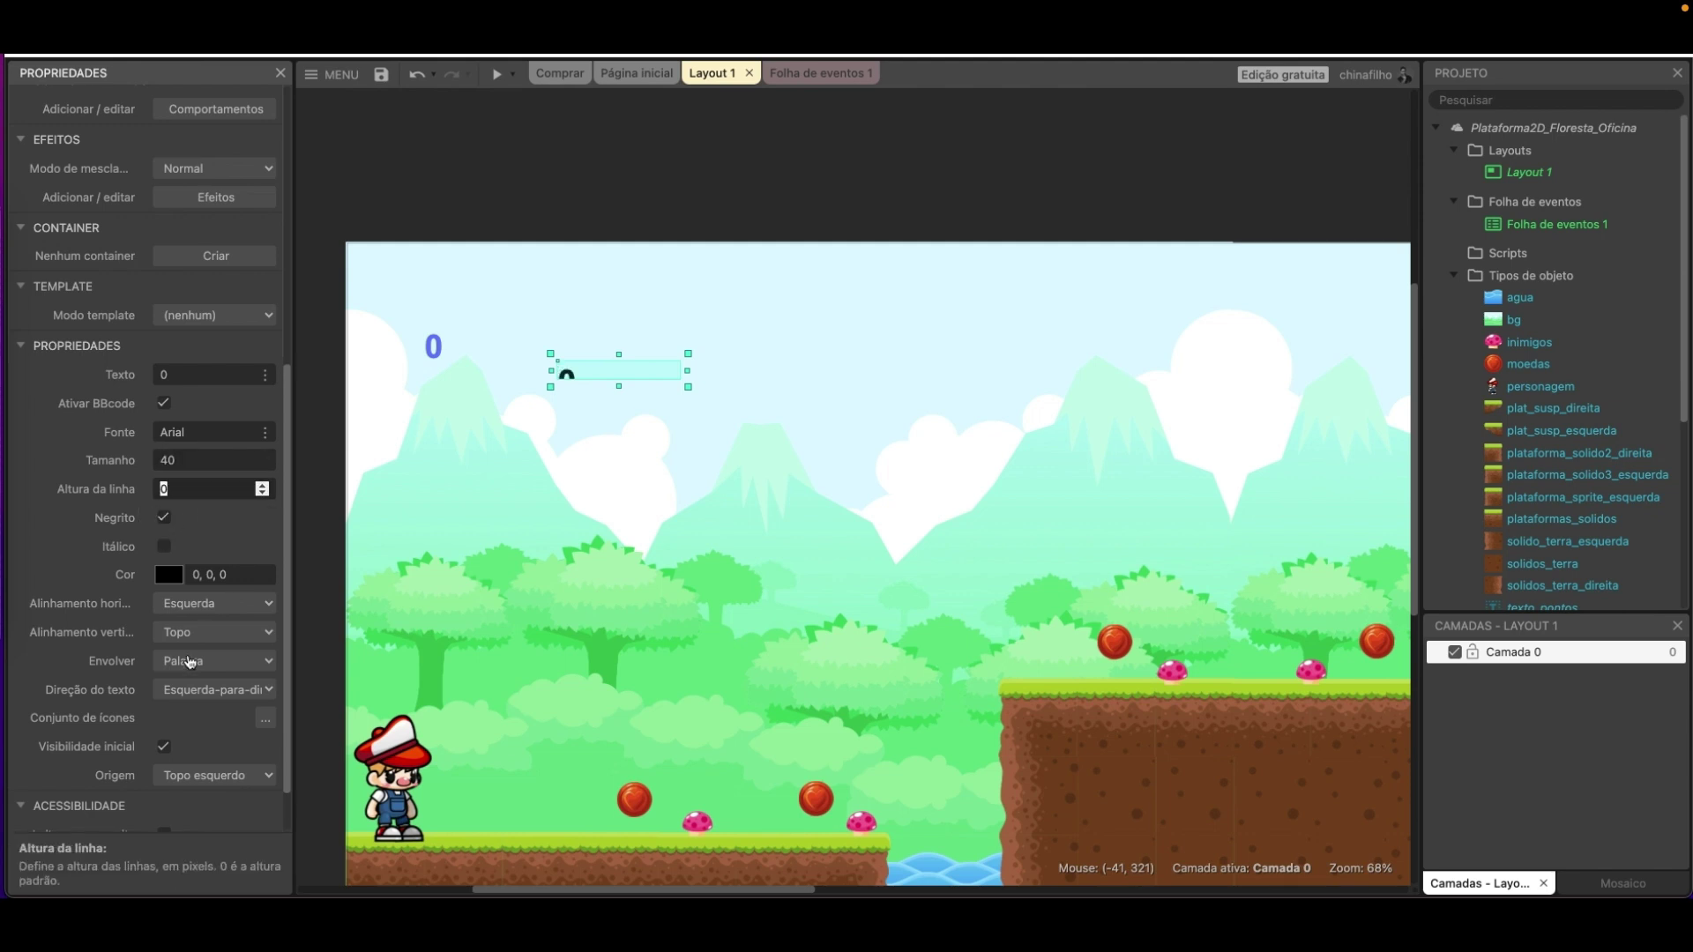
Color the texto_vidas text red (185, 58, 28) by sampling the color from a coin in the layout.
left_click(172, 575)
left_click_drag(237, 741, 336, 733)
mouse_move(344, 642)
left_mouse_down()
mouse_move(340, 575)
mouse_move(352, 582)
left_mouse_up()
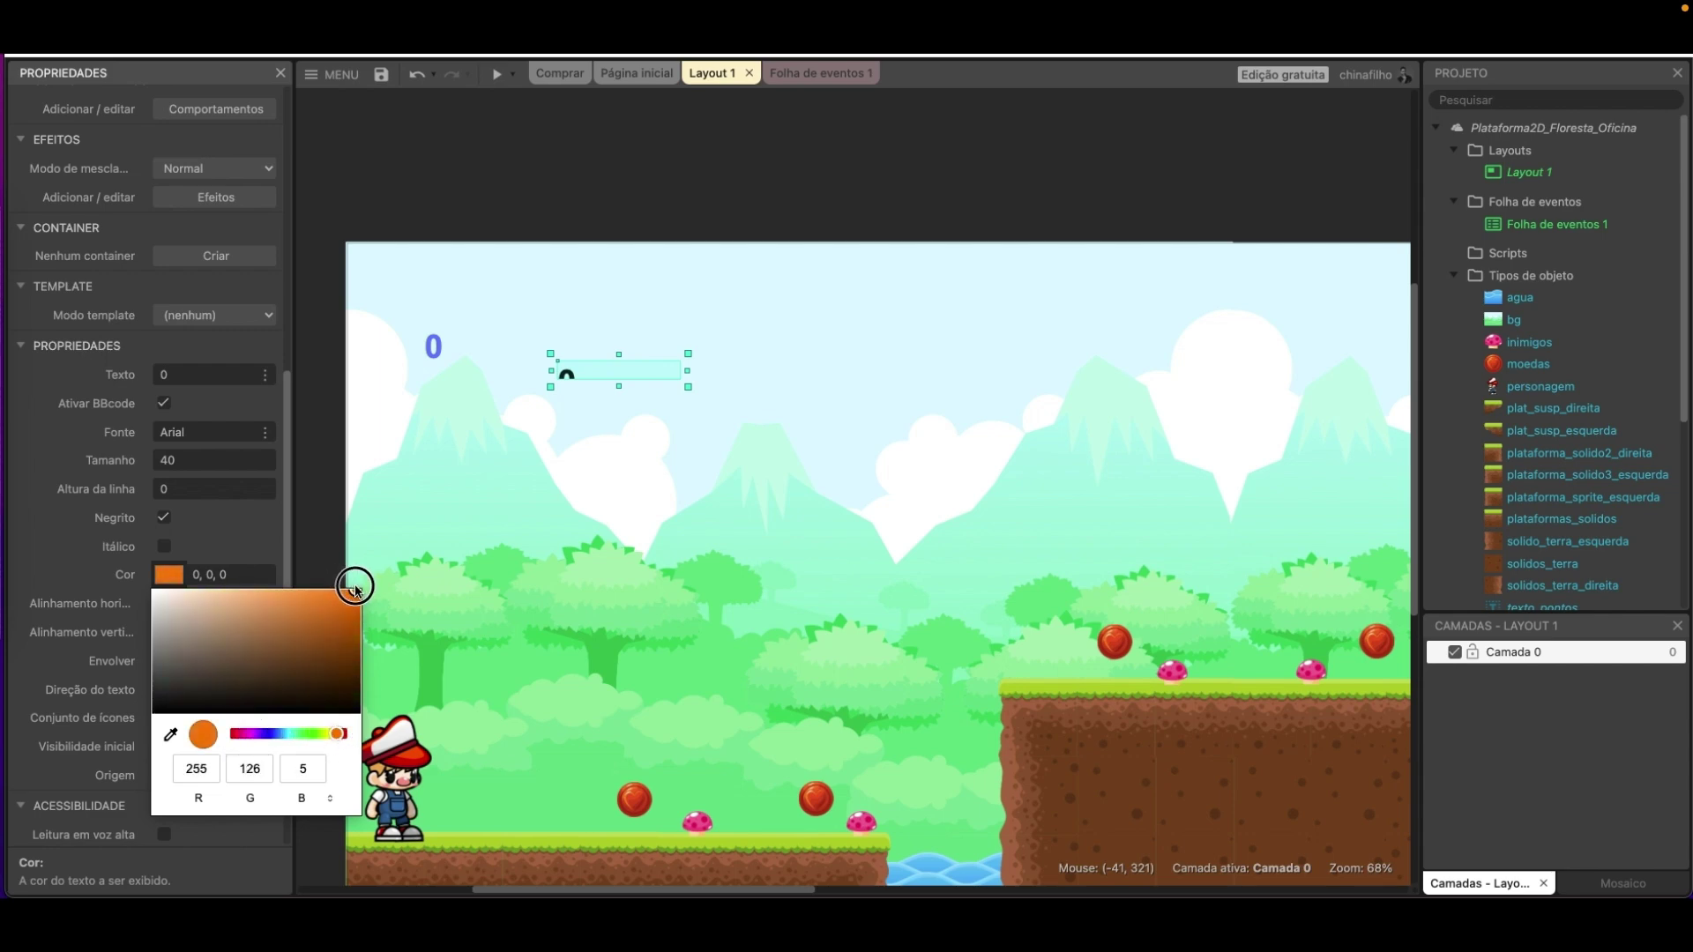
left_click(172, 738)
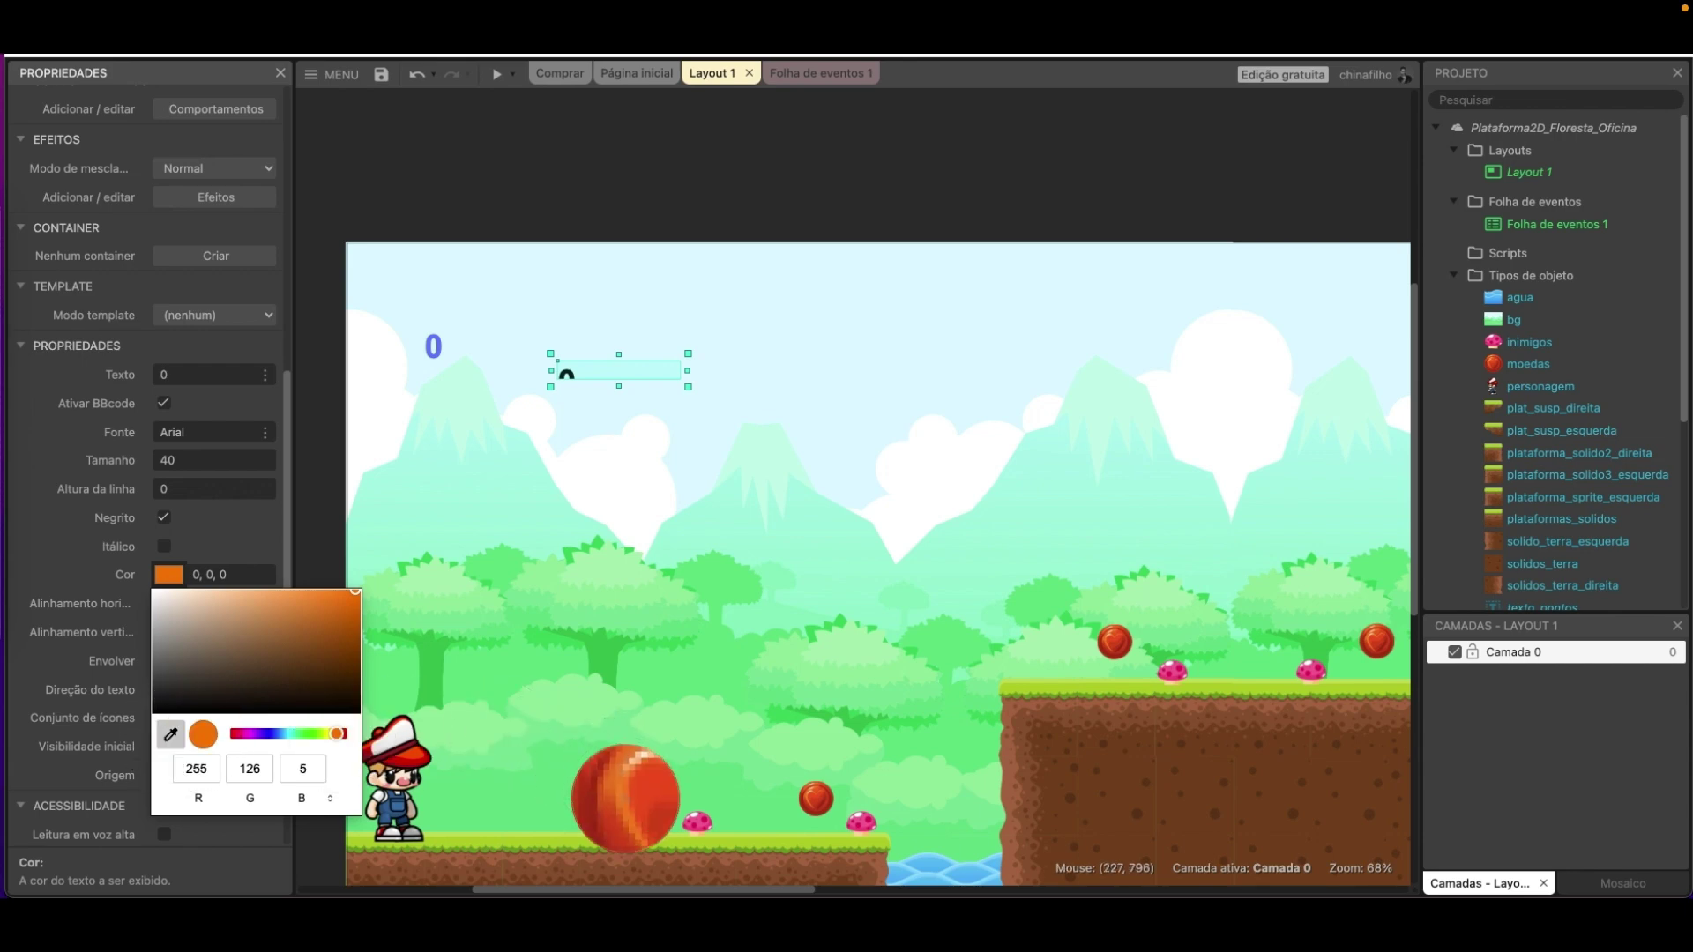
left_click(622, 801)
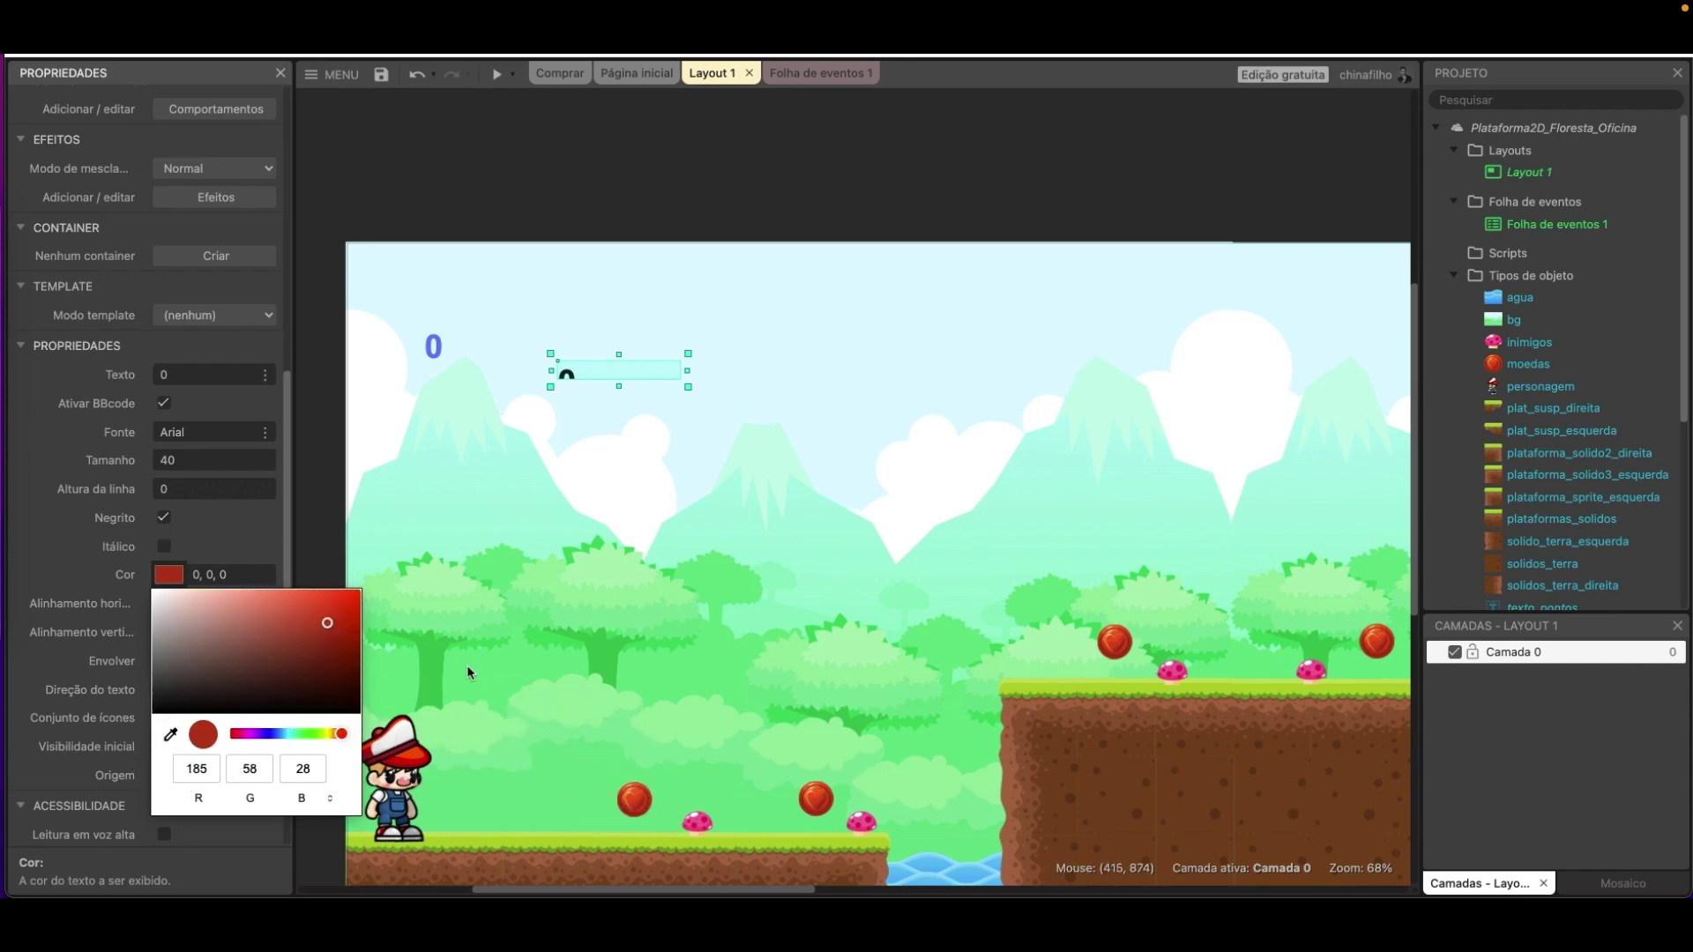
Heighten the texto_vidas box to 93 px to fit its digit, leaving italics off.
left_click(246, 544)
left_click_drag(620, 386, 632, 441)
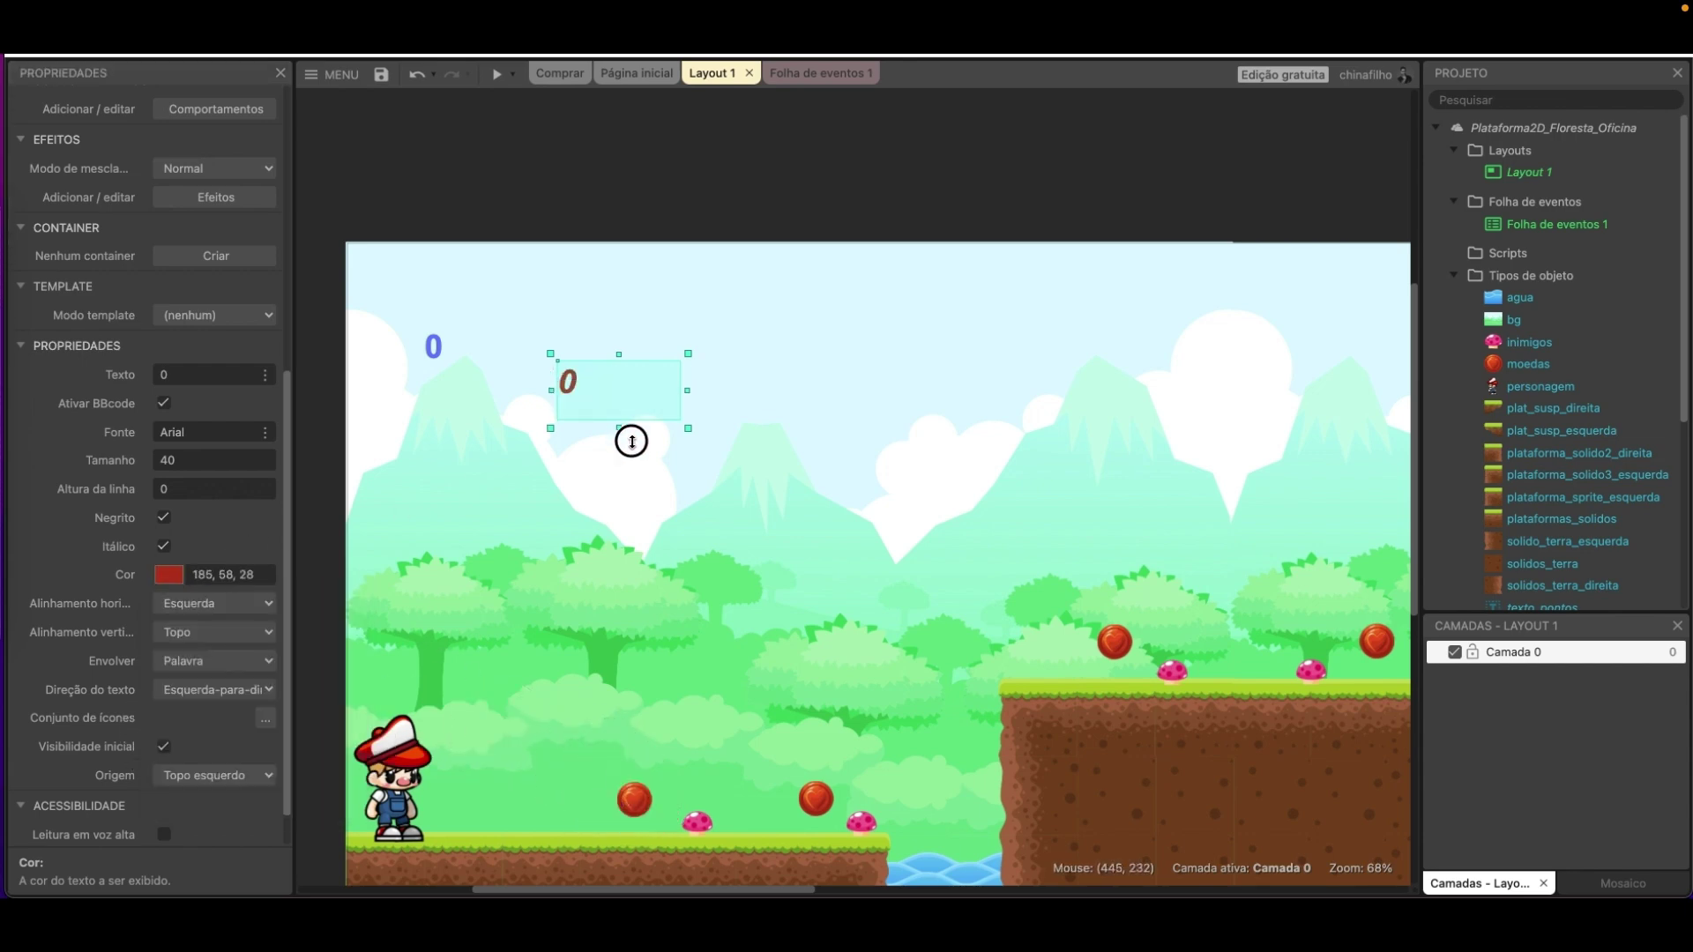
left_click(164, 546)
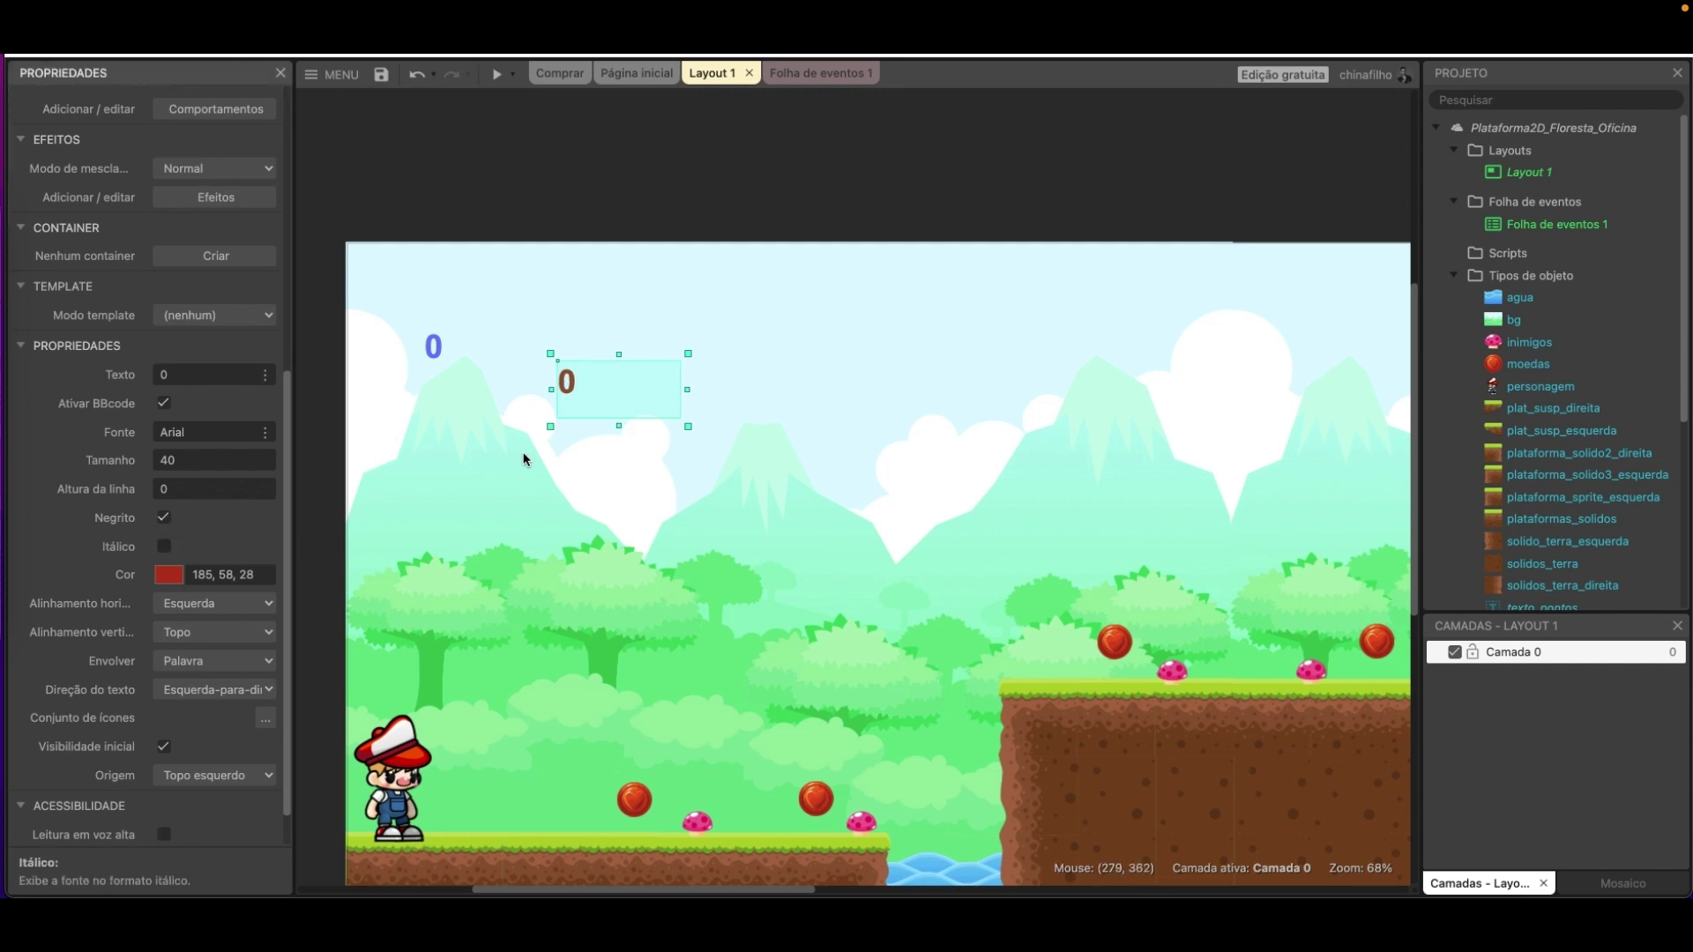
Set the texto_vidas position to 342, 131 to match the vertical position of texto_pontos.
left_click(435, 349)
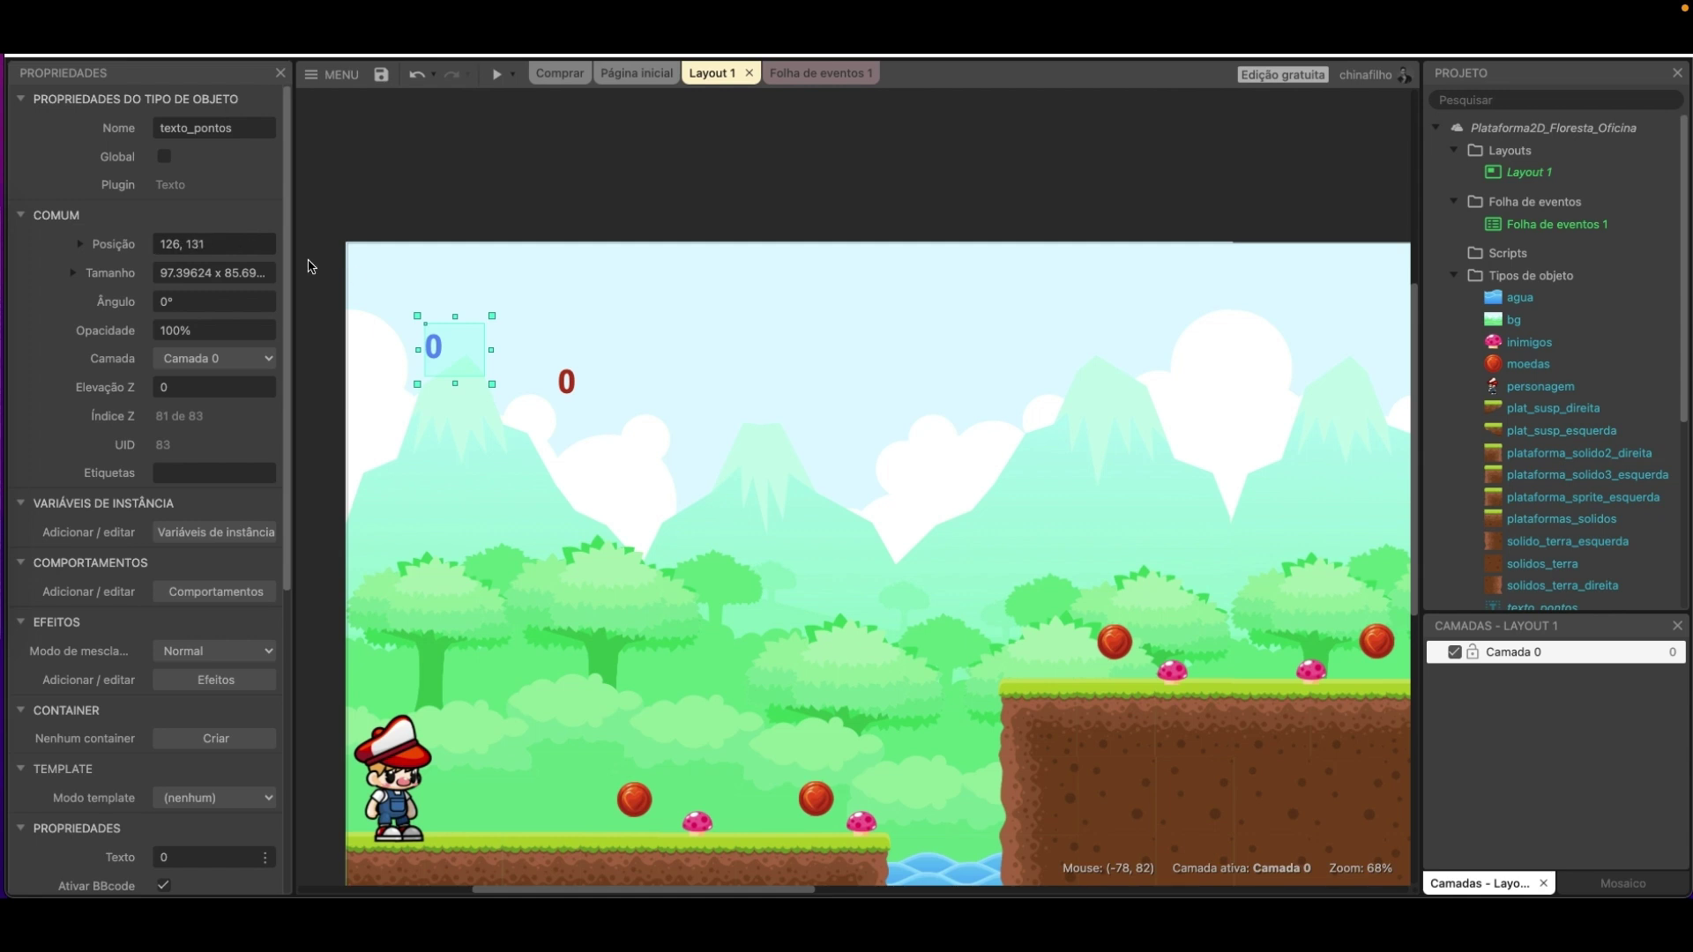
left_click(567, 383)
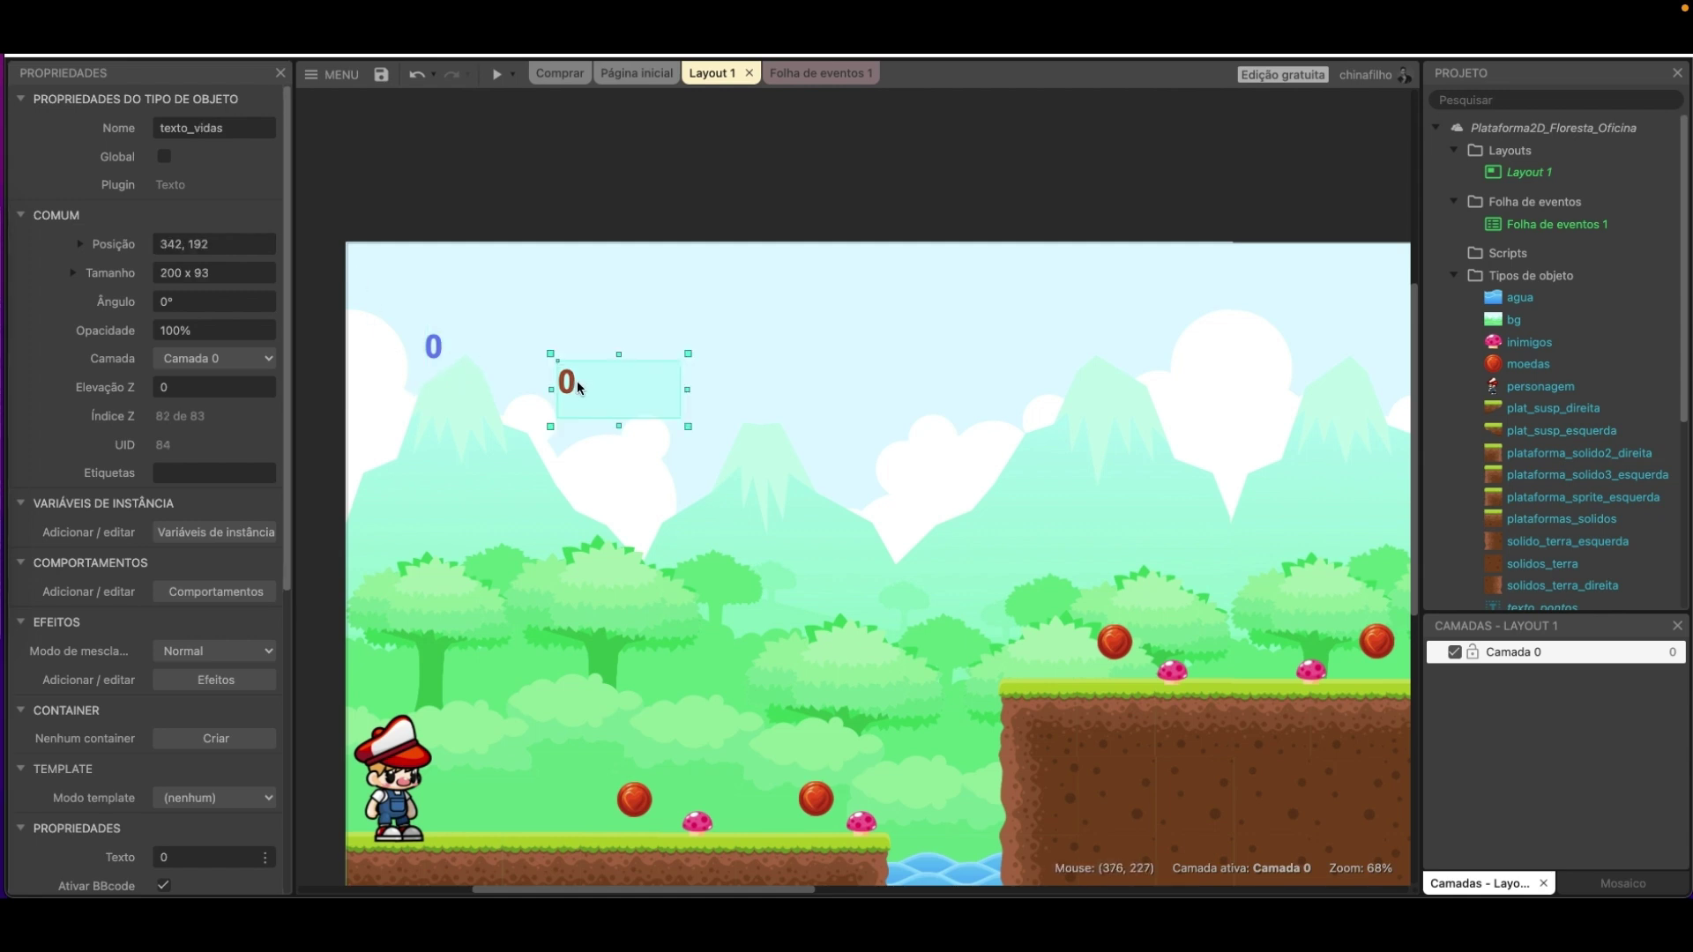
double_click(196, 244)
type("1")
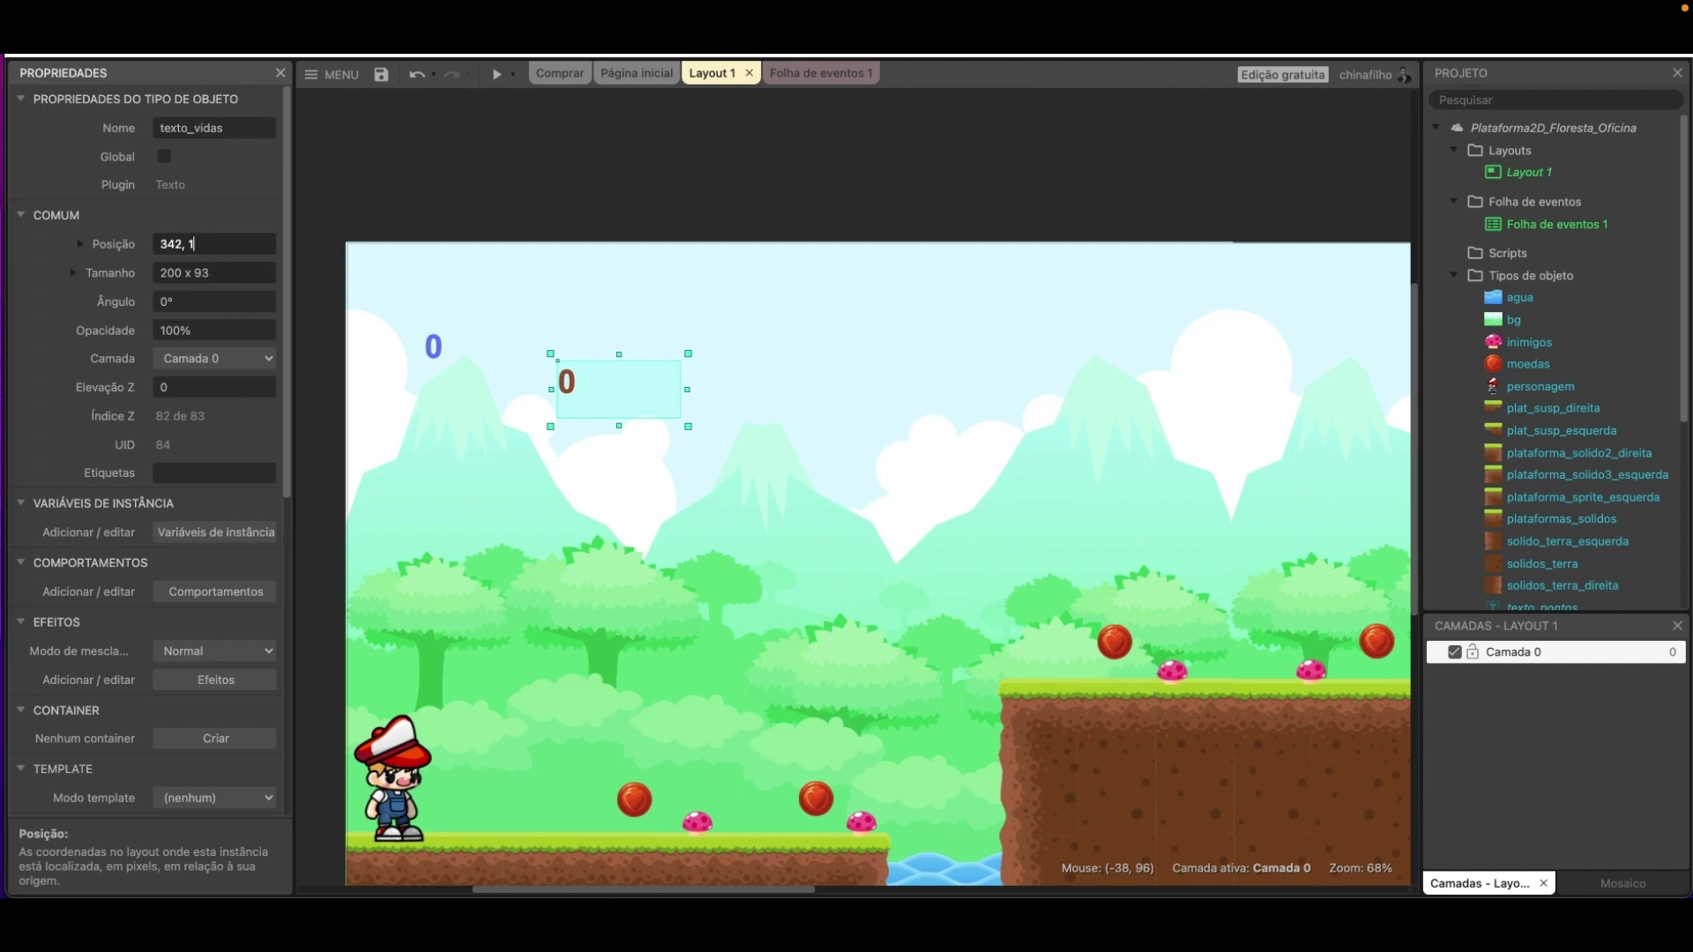
type("31")
key("Tab")
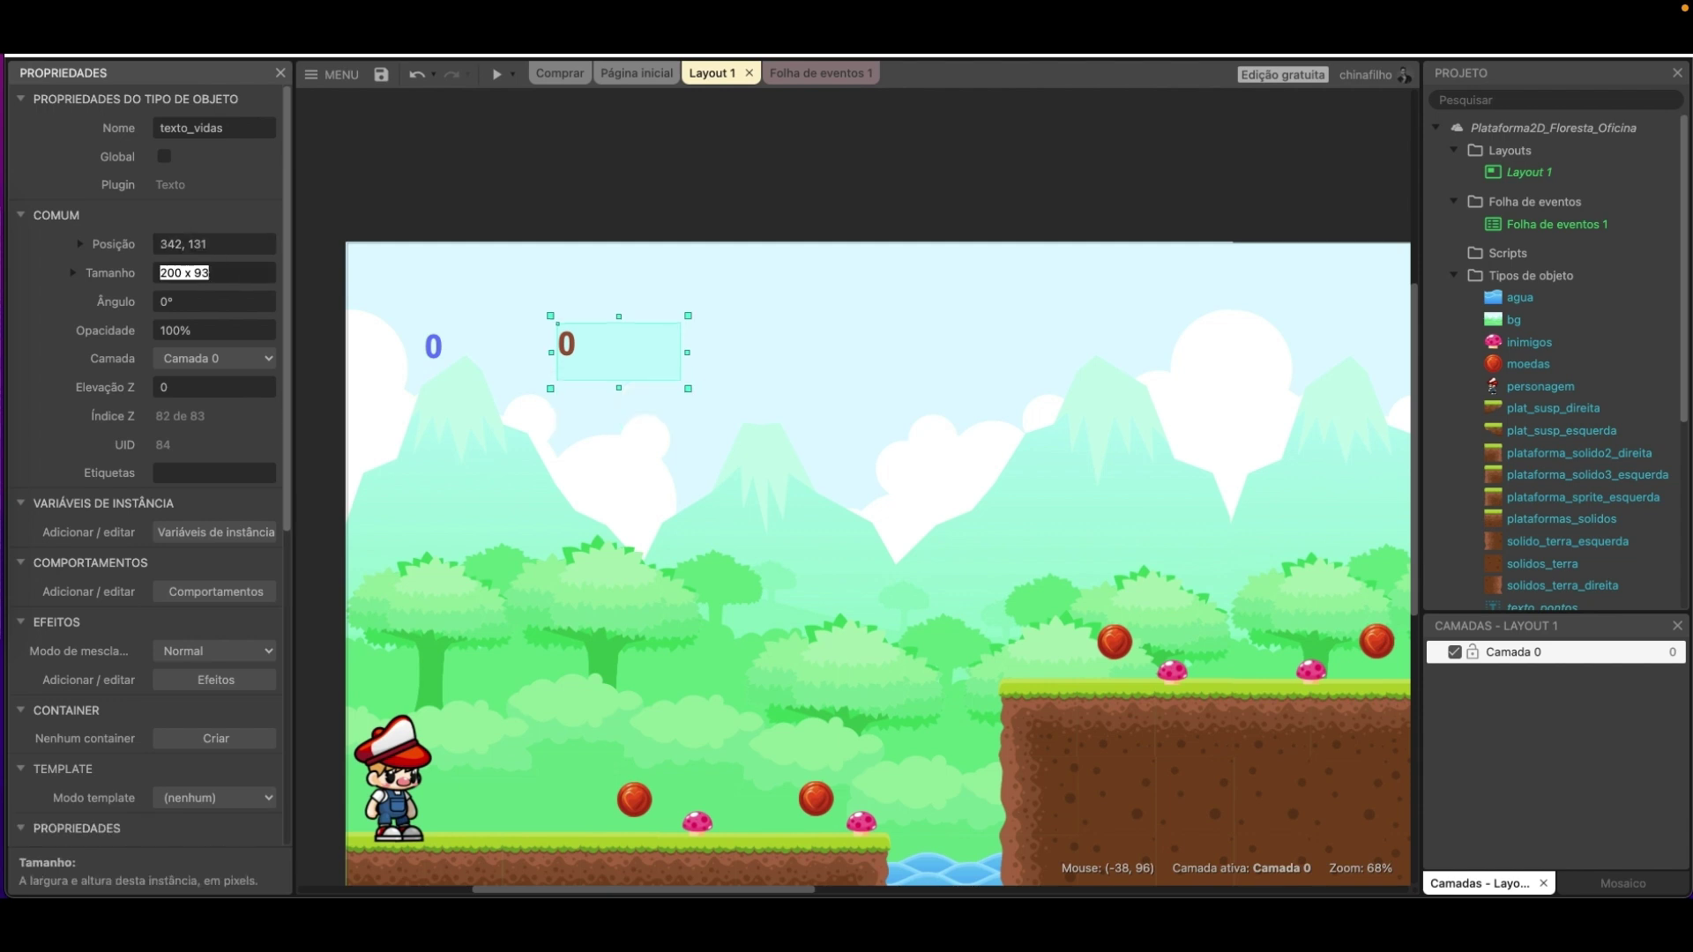
Move texto_vidas horizontally to about 1693, 131, near the end of the first screen area, and narrow its box to about 119 px.
left_click(433, 351)
left_click(566, 355)
scroll(730, 435, "right", 2)
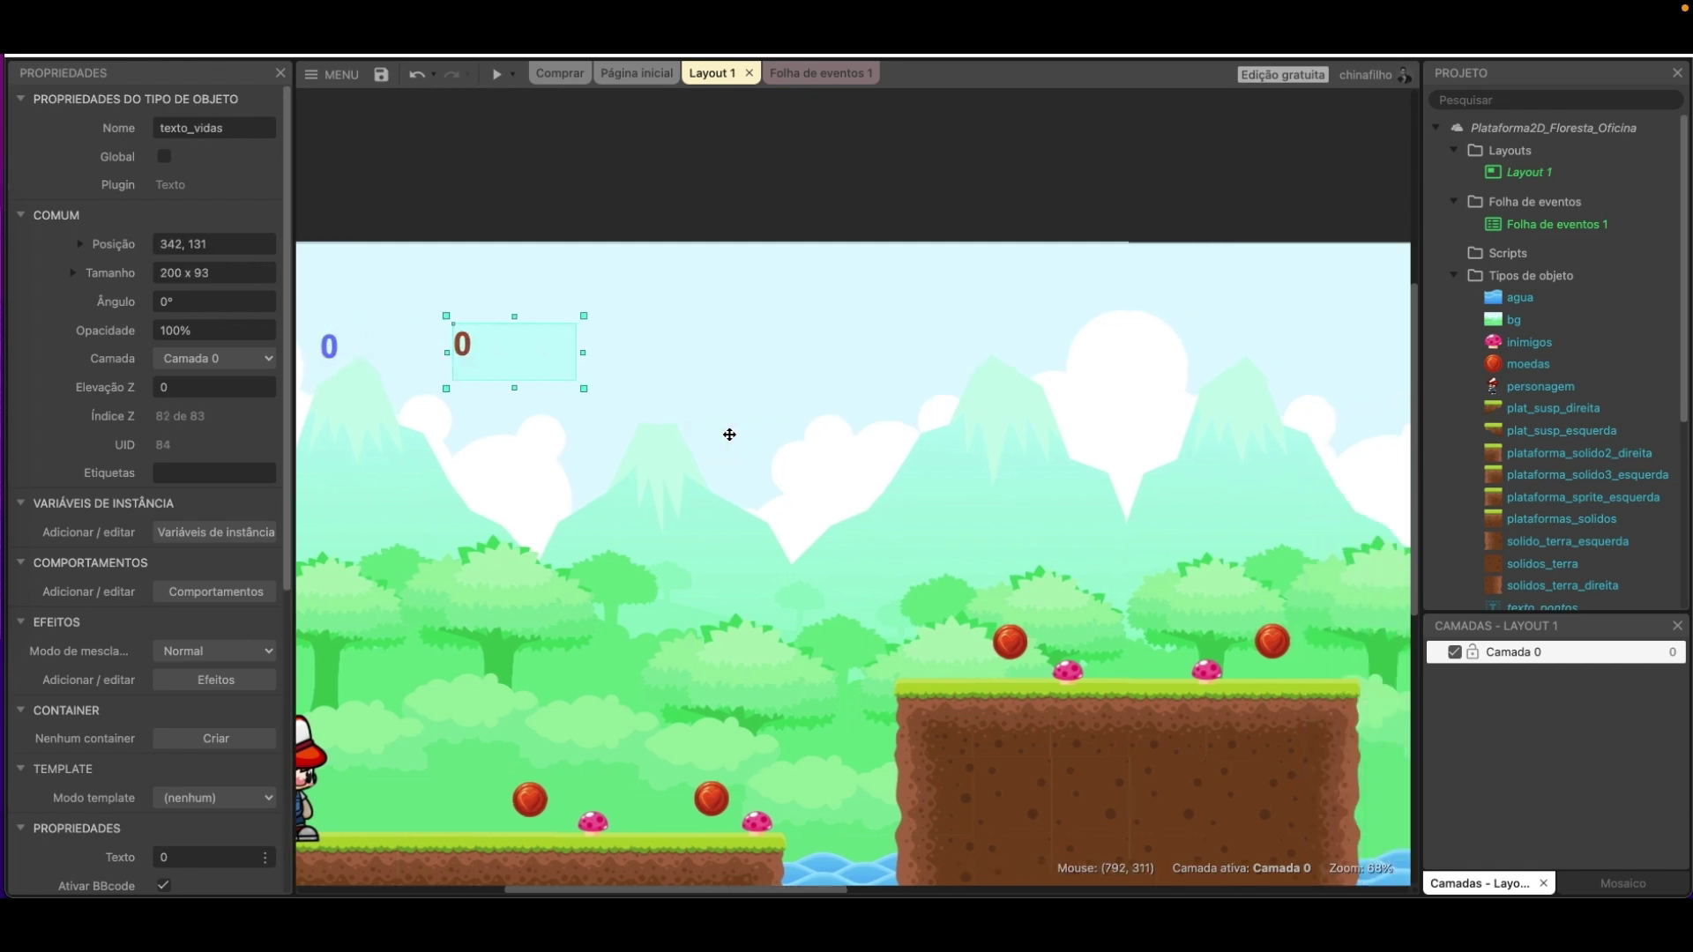
left_click_drag(476, 357, 1137, 365)
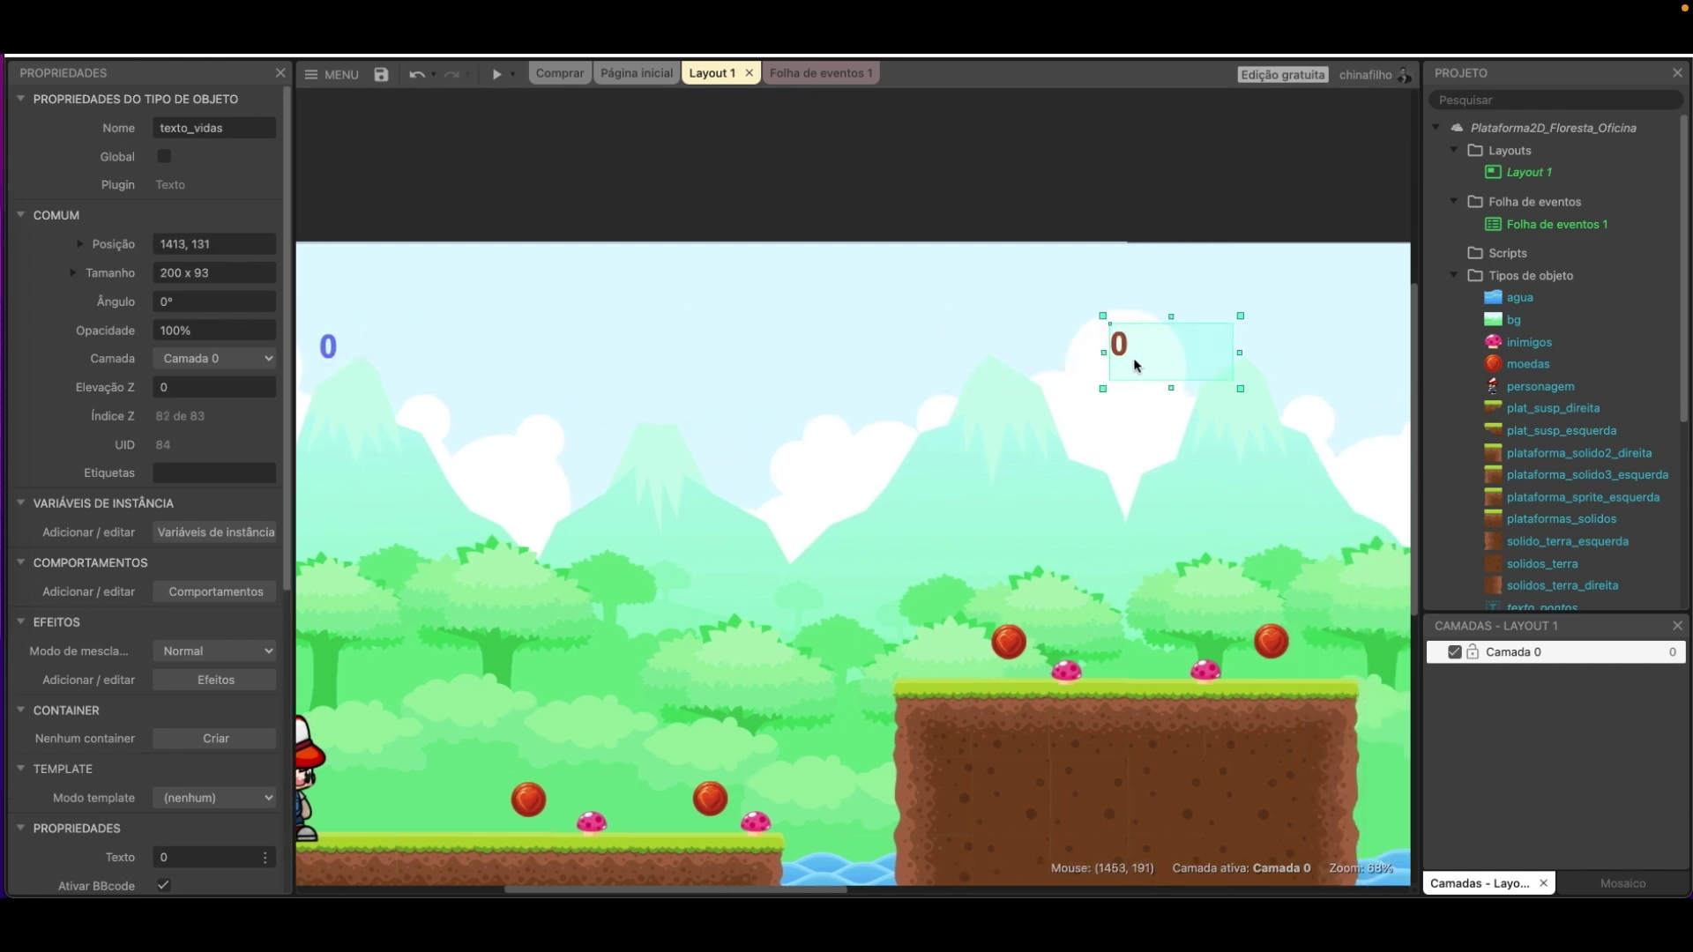
scroll(794, 530, "right", 6)
left_click_drag(794, 382, 1016, 357)
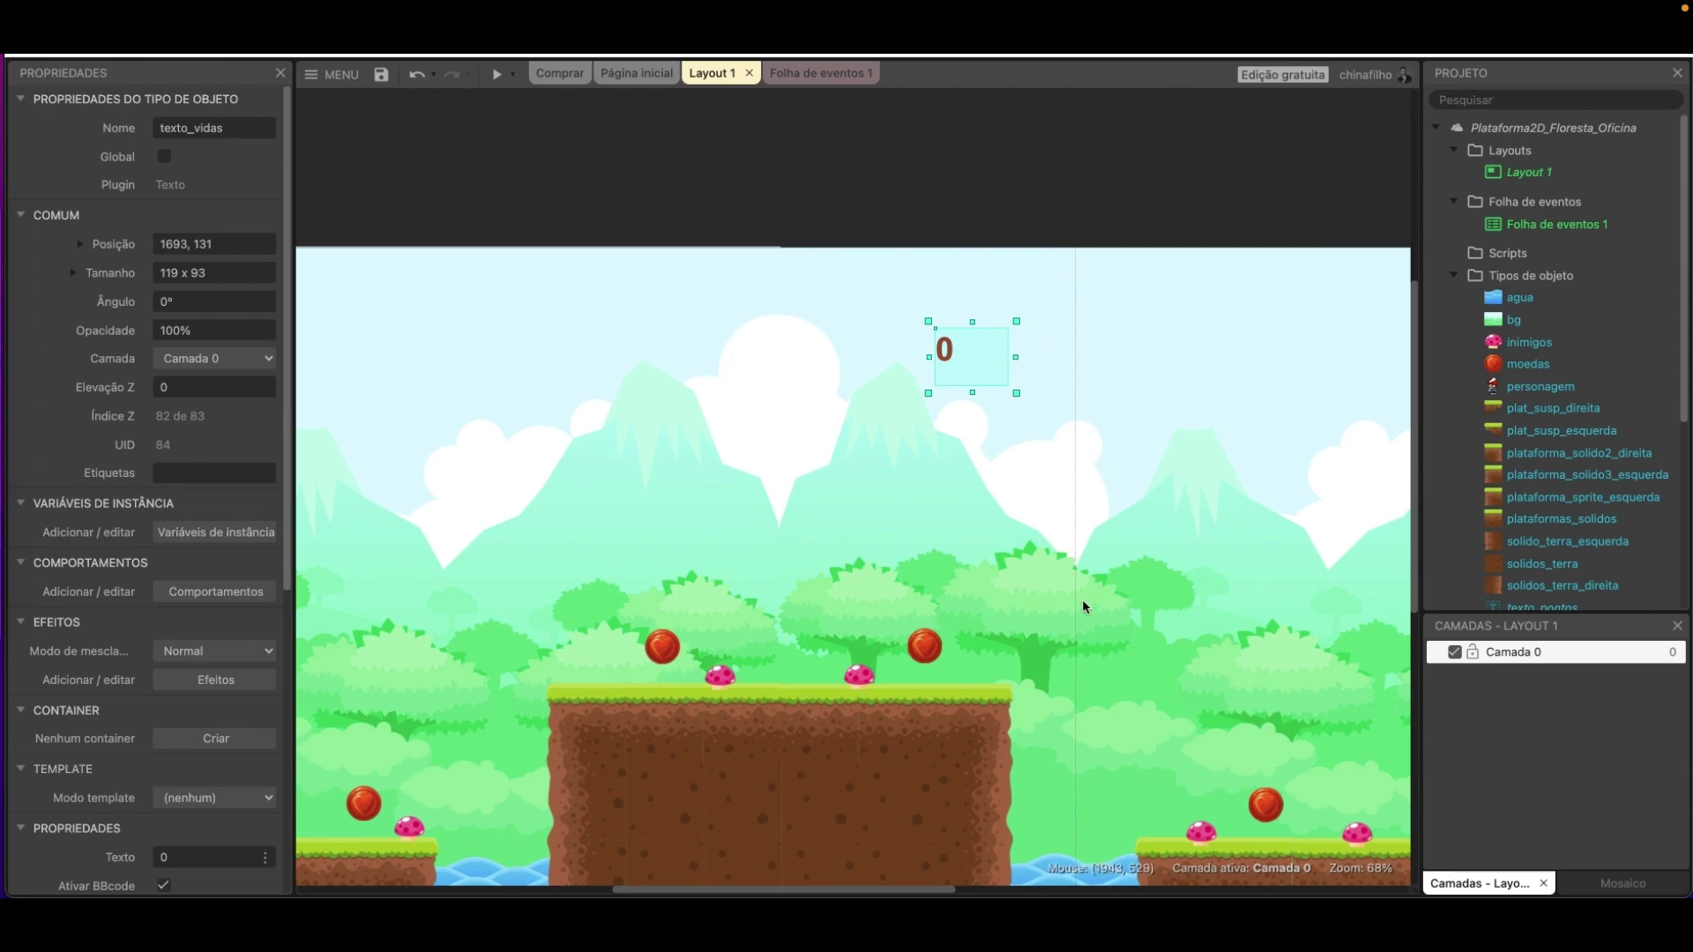
Save the project.
middle_click_drag(843, 763, 1017, 546)
middle_click_drag(828, 782, 729, 830)
key("super+s")
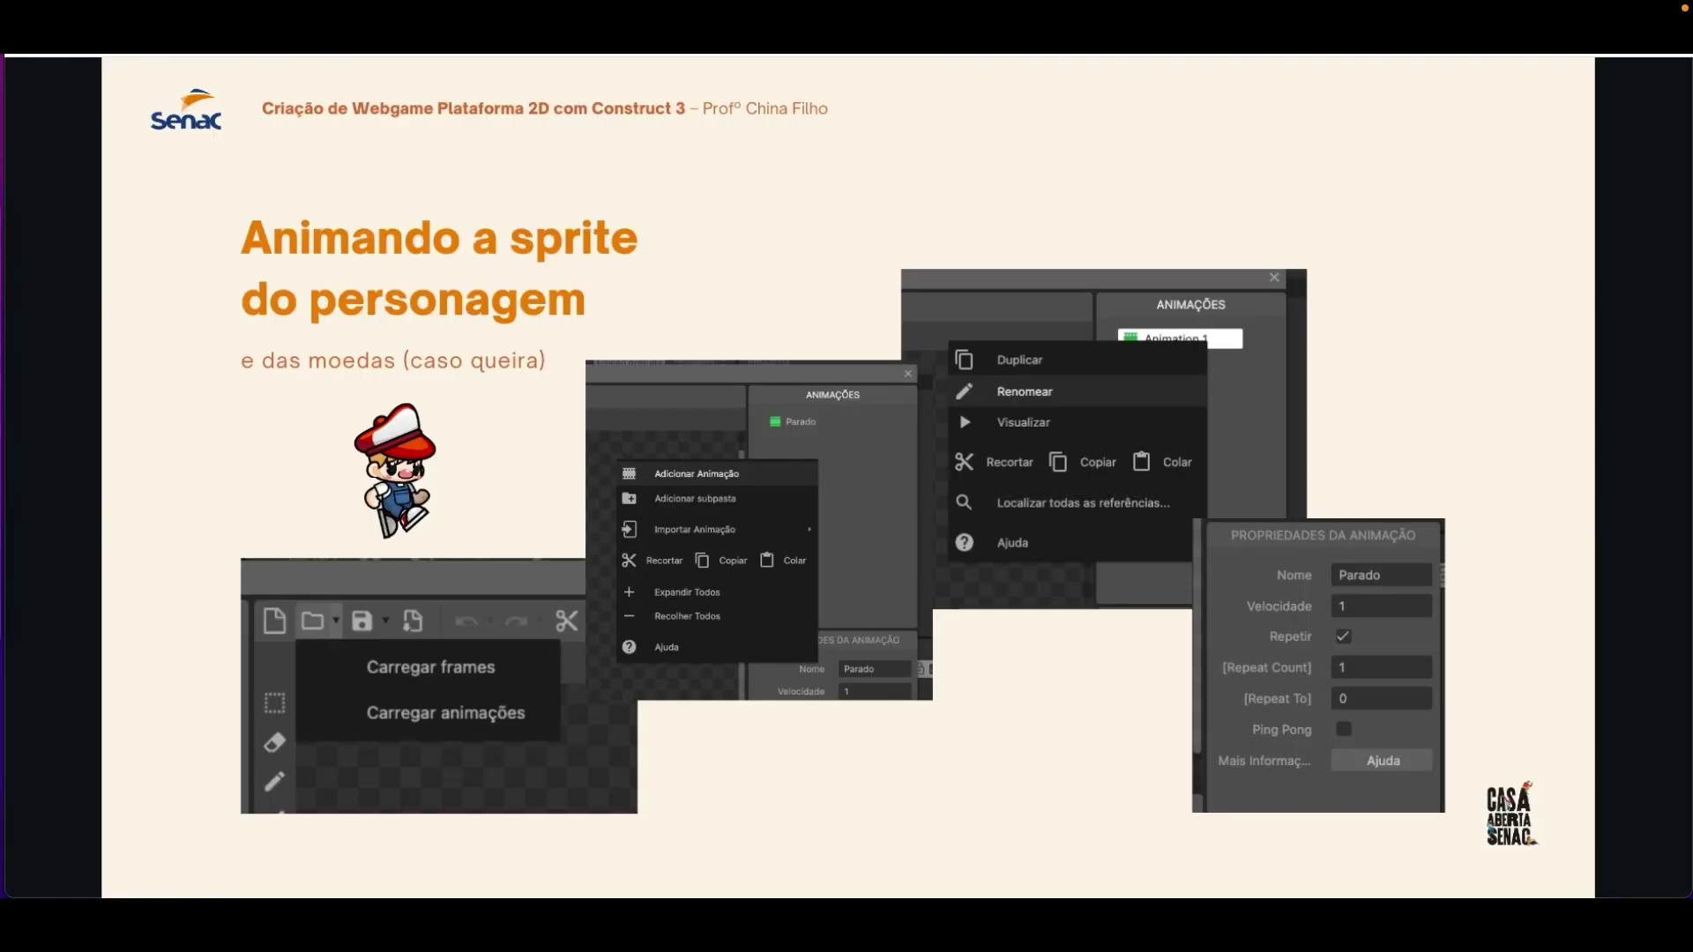
key("Right")
key("Right")
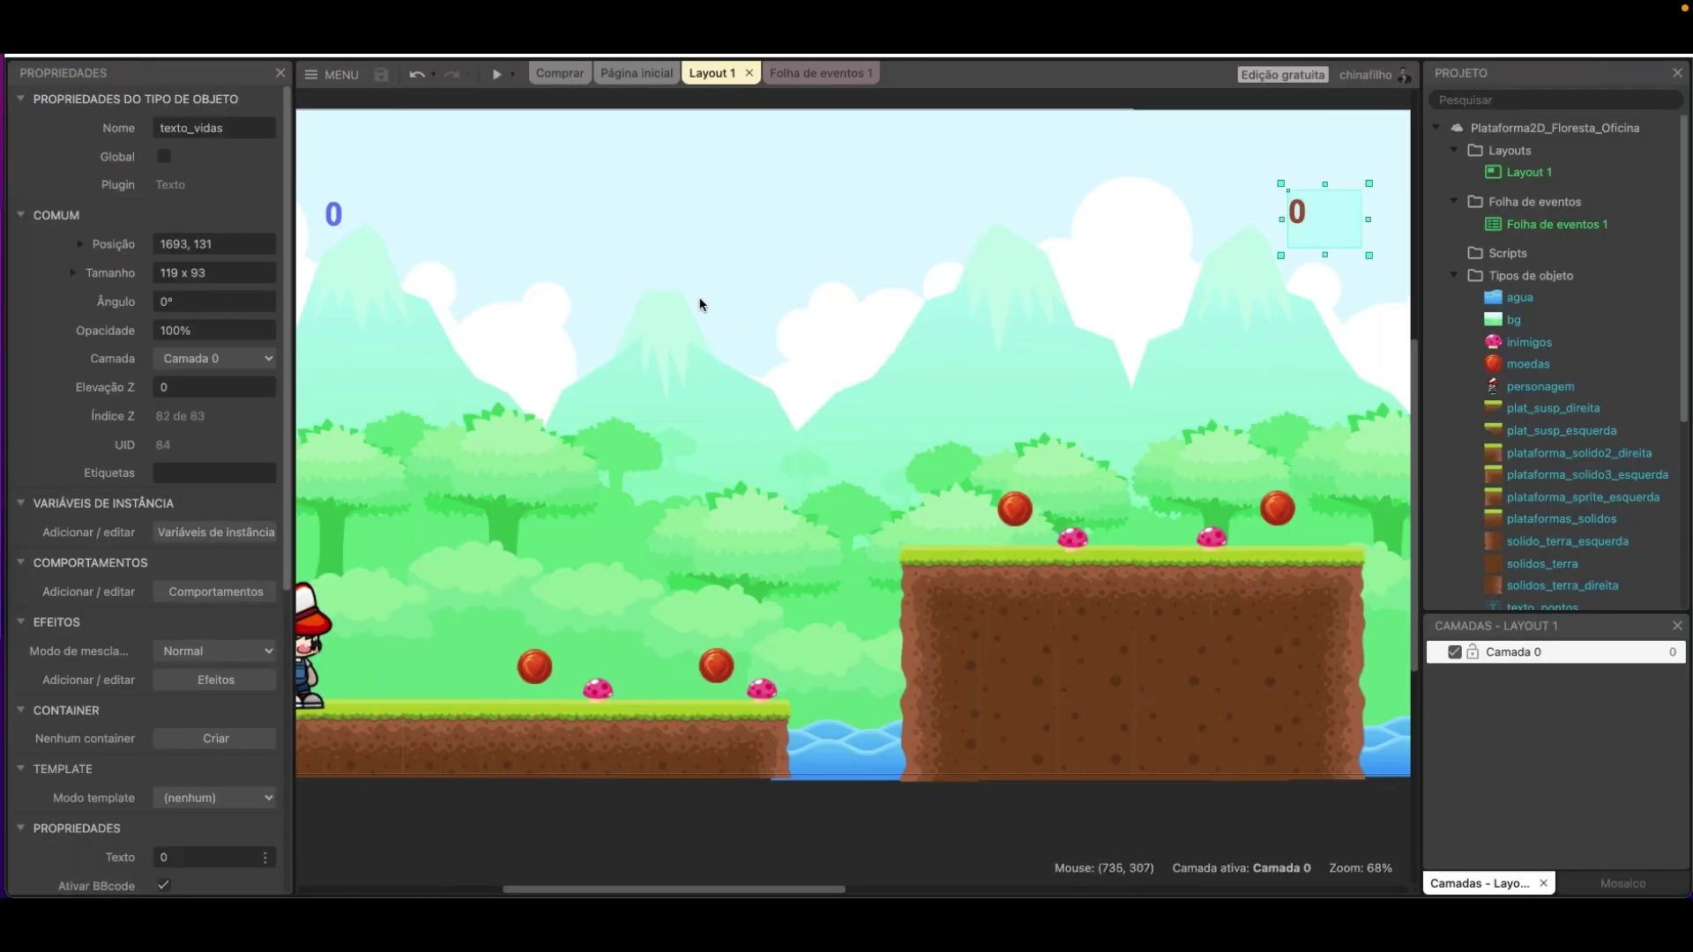
Insert a new Sprite object named HUD_moedas into the open sky area between the two display texts.
left_click(501, 232)
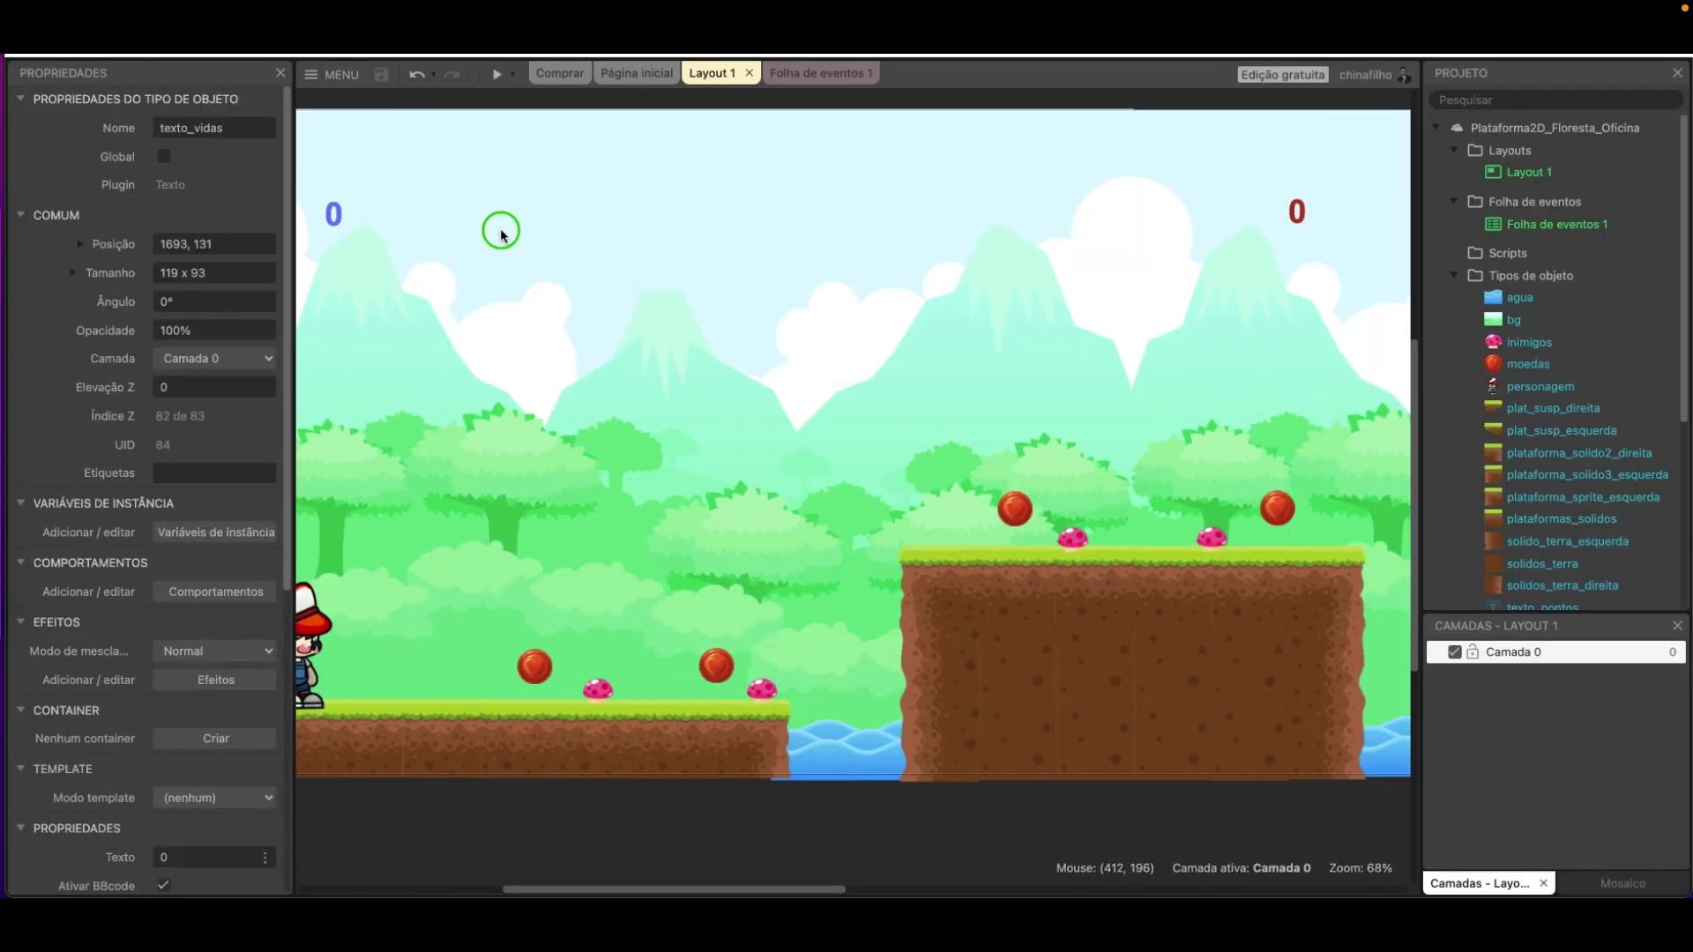
right_click(500, 229)
left_click(633, 258)
type("sprit")
left_click(754, 394)
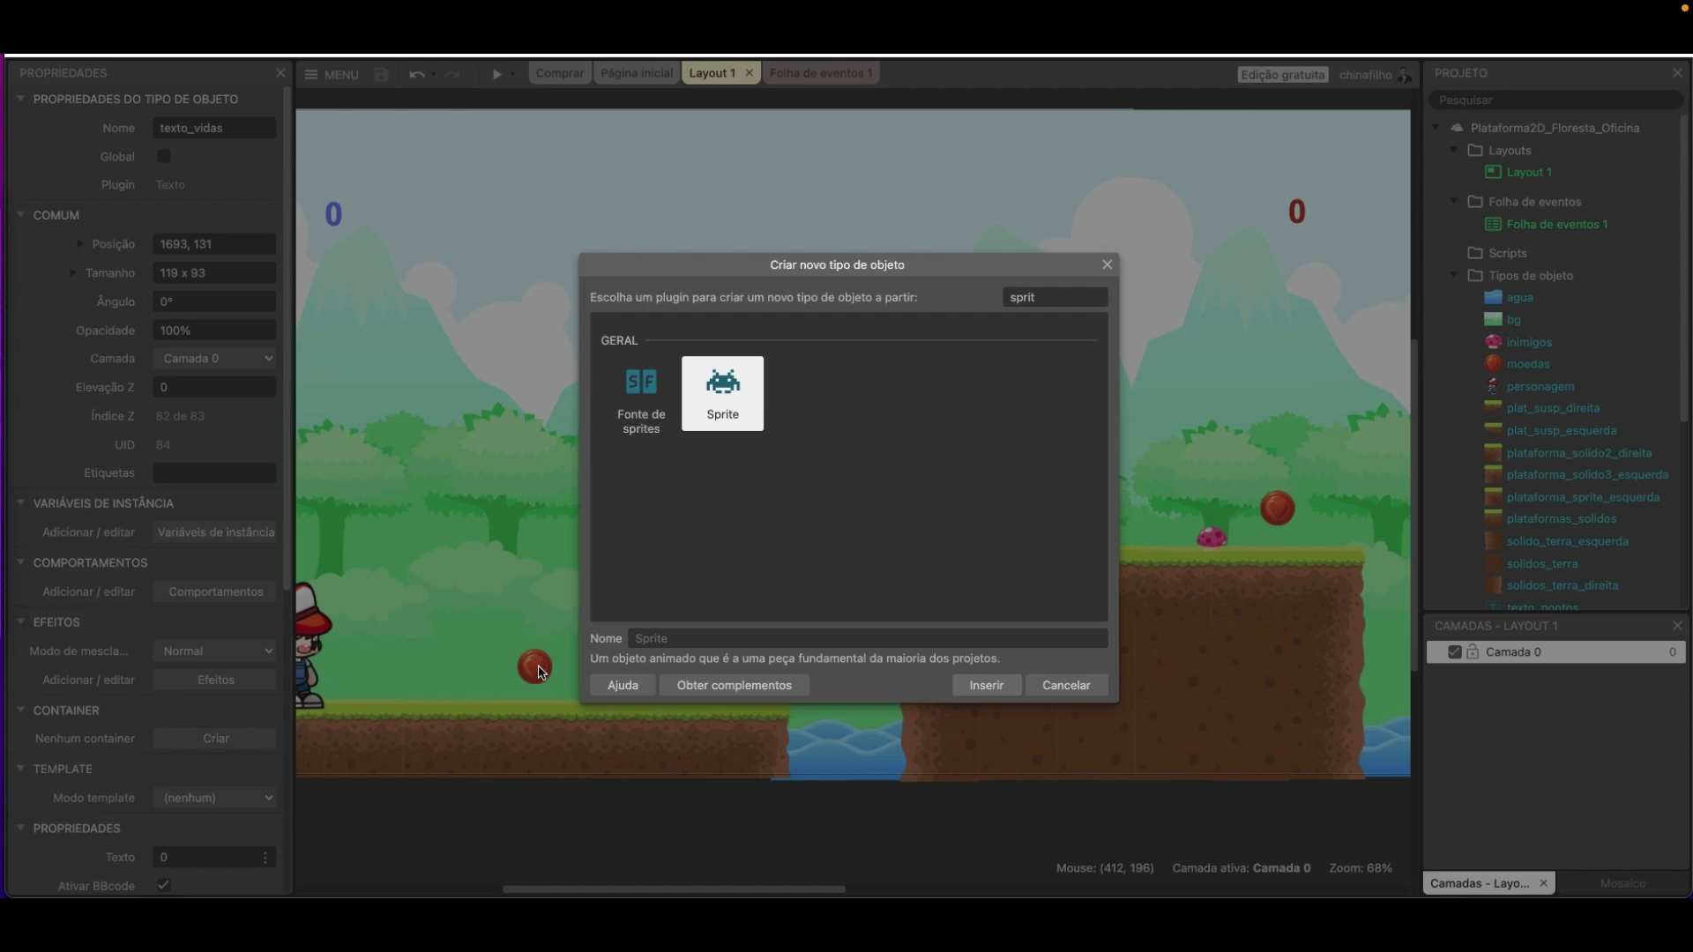
left_click(684, 642)
left_click(986, 686)
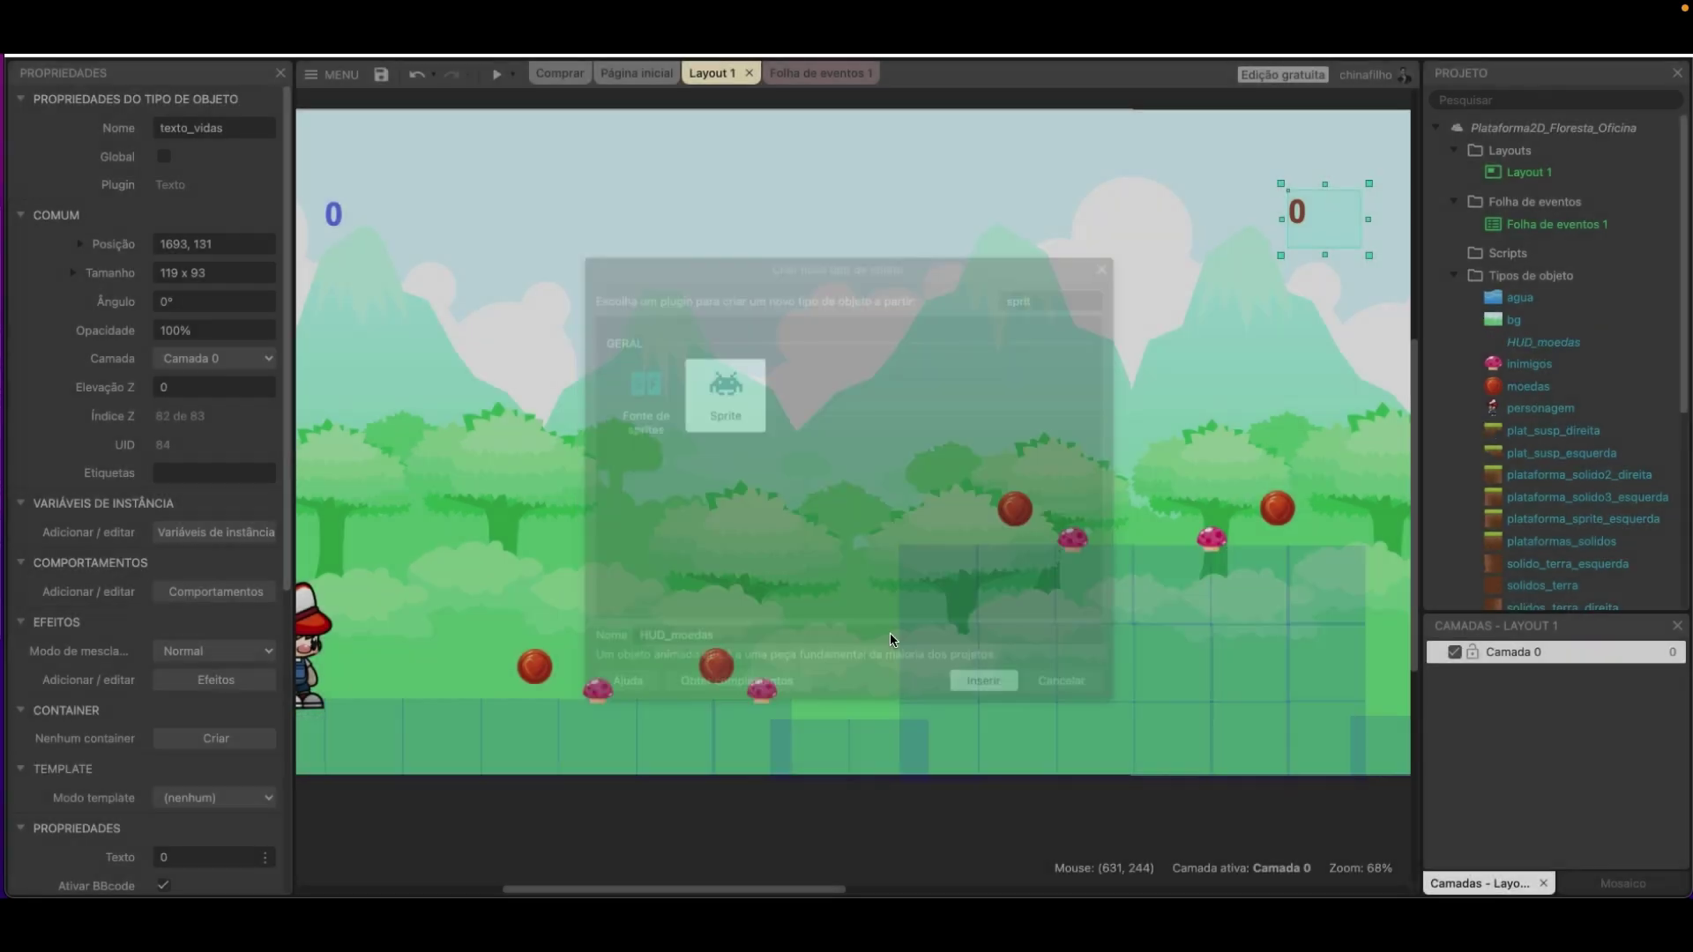
left_click(666, 423)
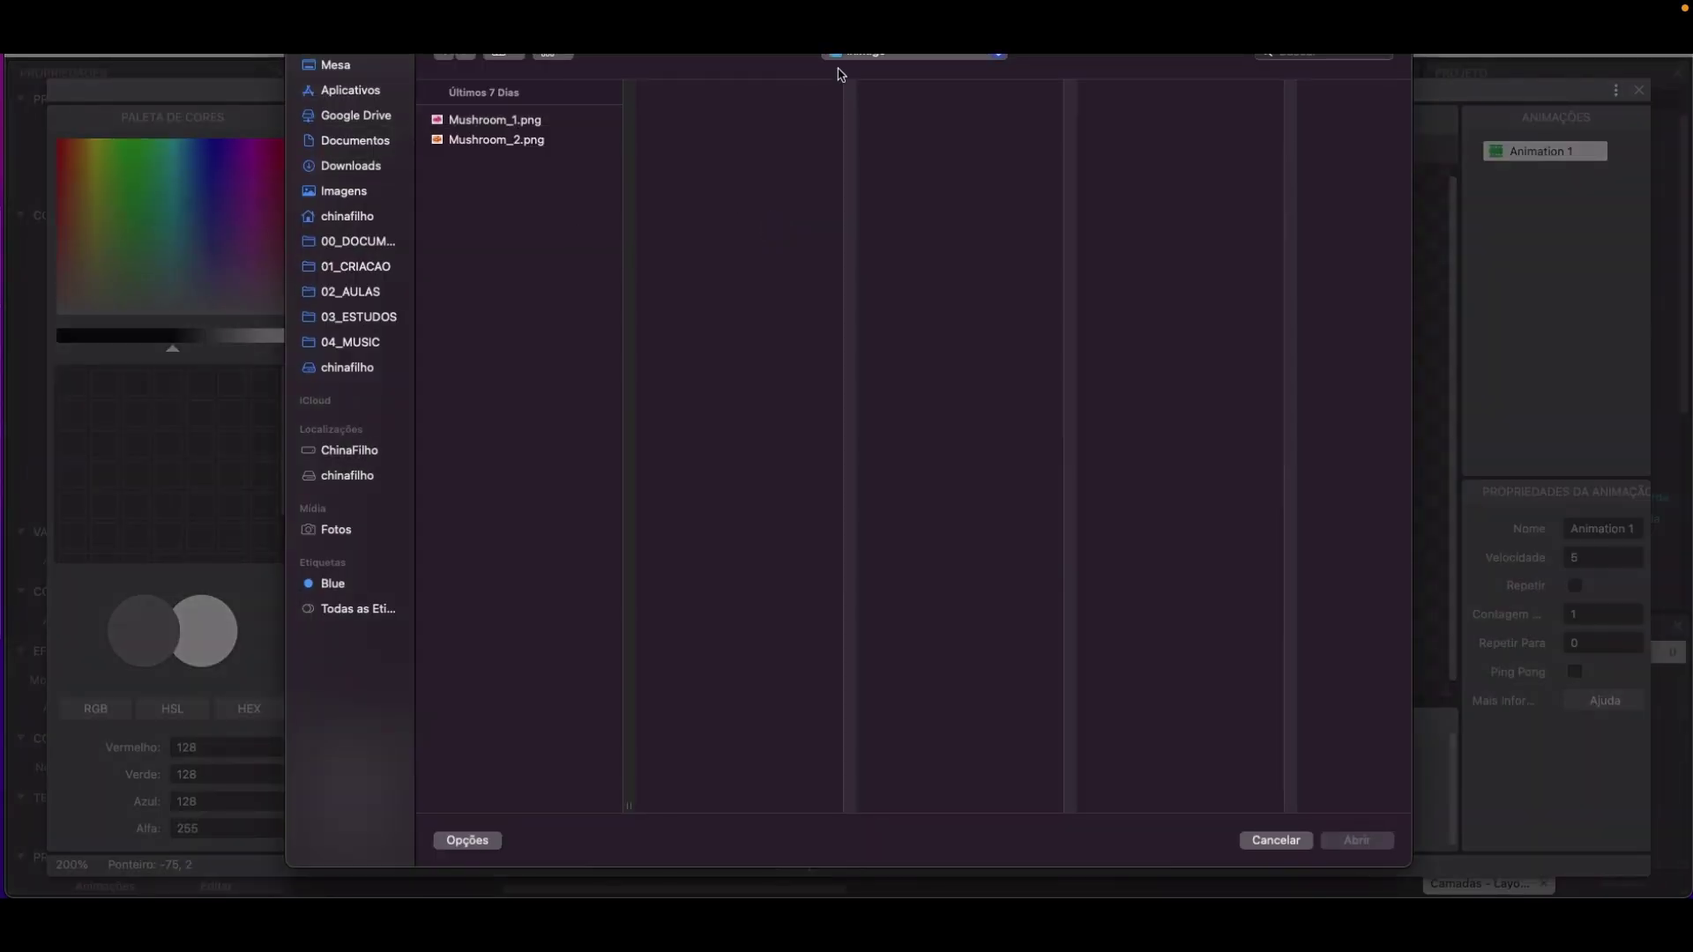
Load Bronze_11.png from the Assets Moedas/Bronze folder as the HUD_moedas image and close the animation editor.
left_click(838, 71)
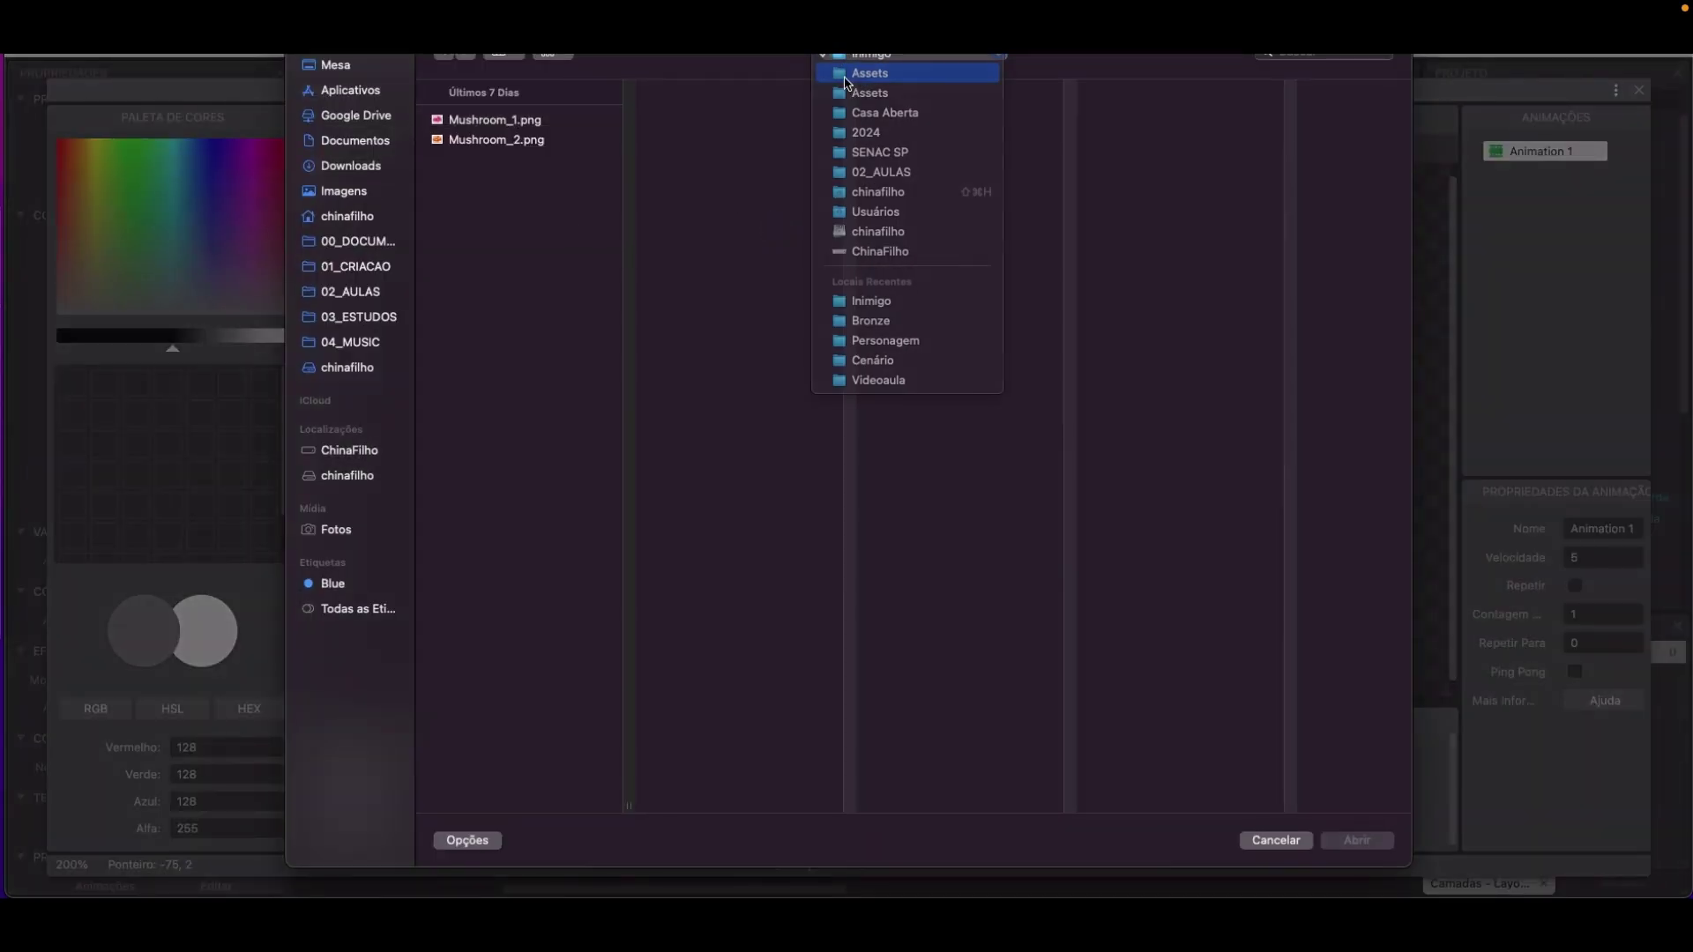
left_click(847, 69)
left_click(1270, 160)
left_click(1244, 140)
left_click(1102, 120)
left_click(1296, 457)
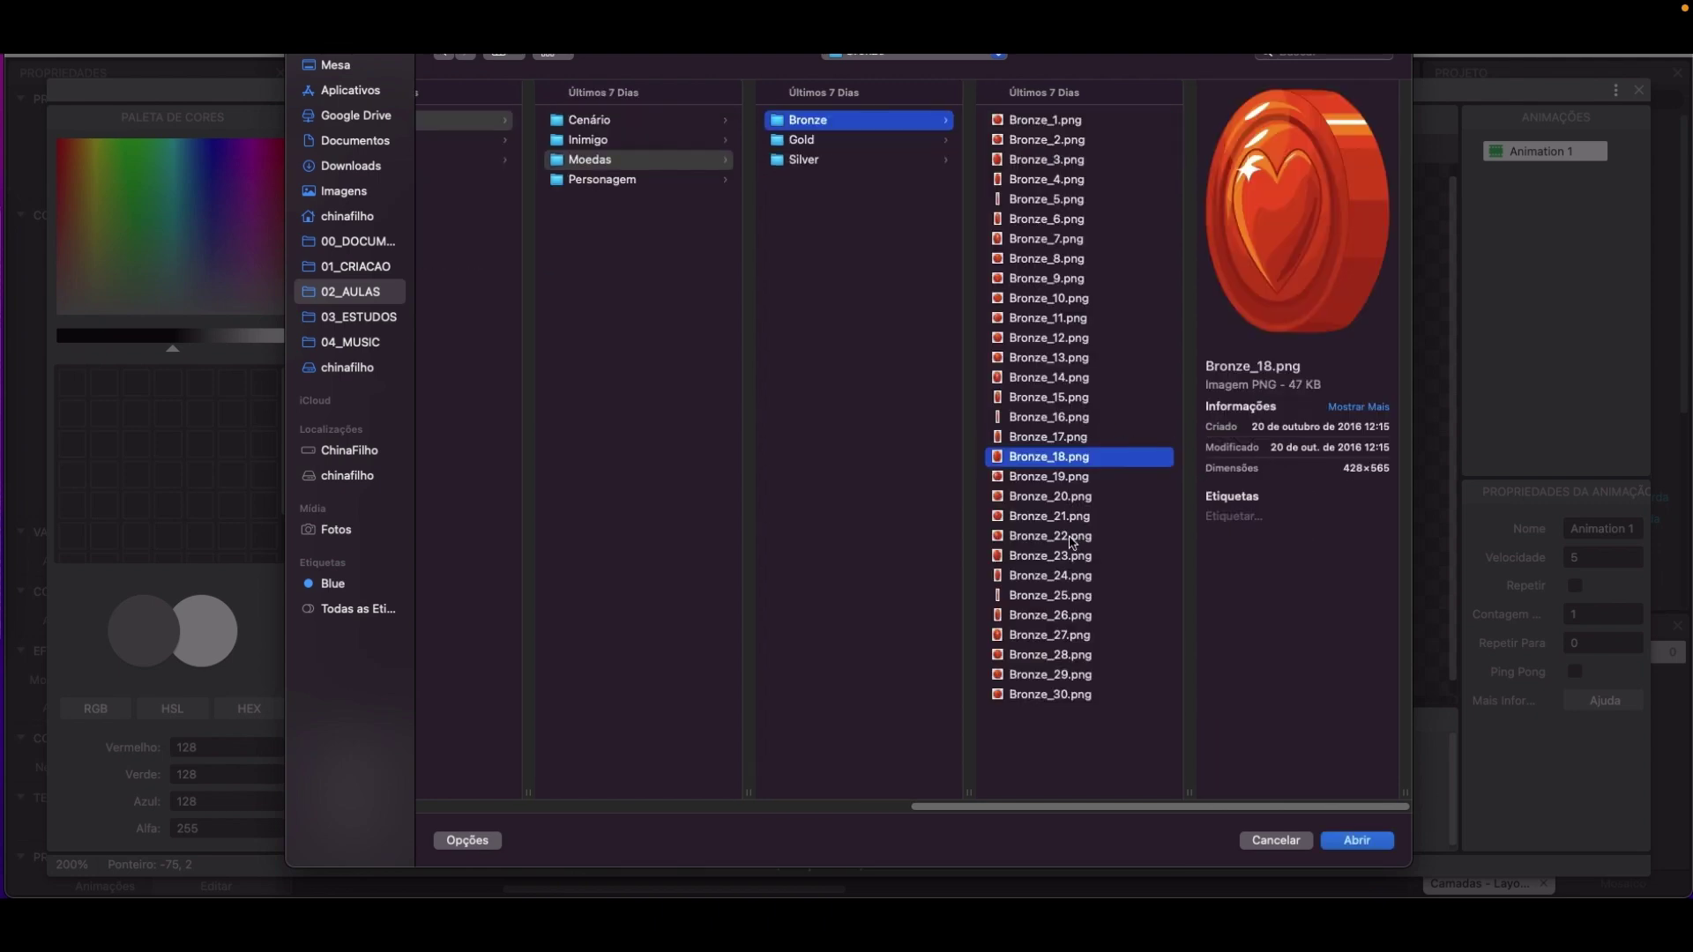
left_click(1063, 498)
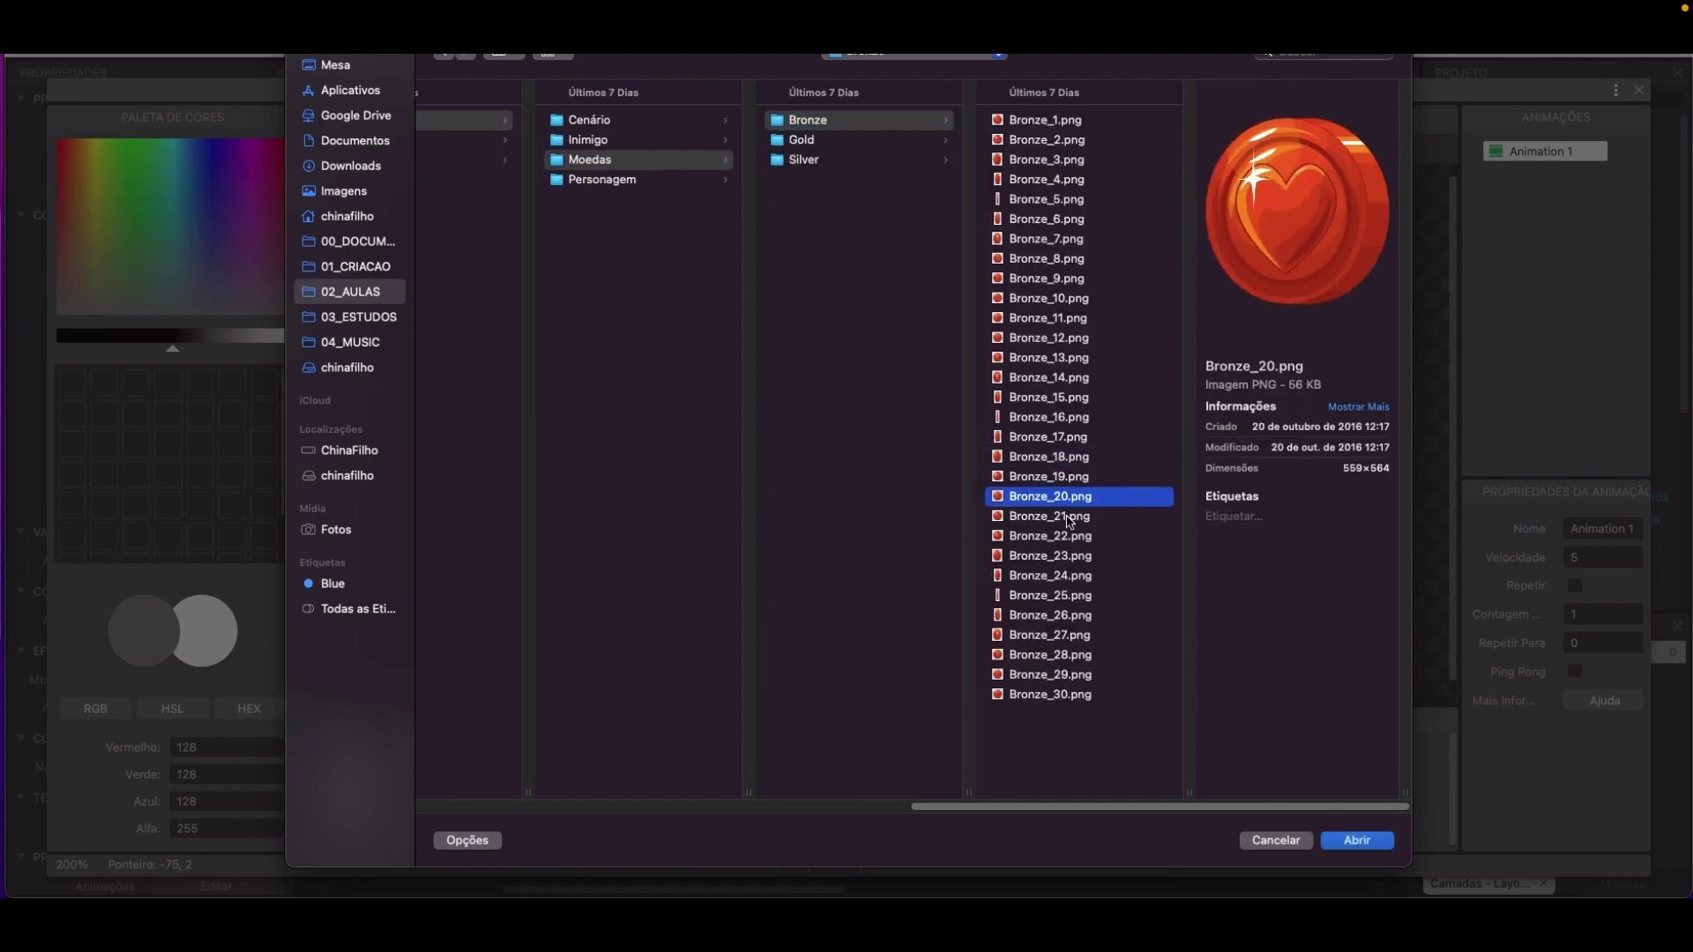
left_click(1068, 517)
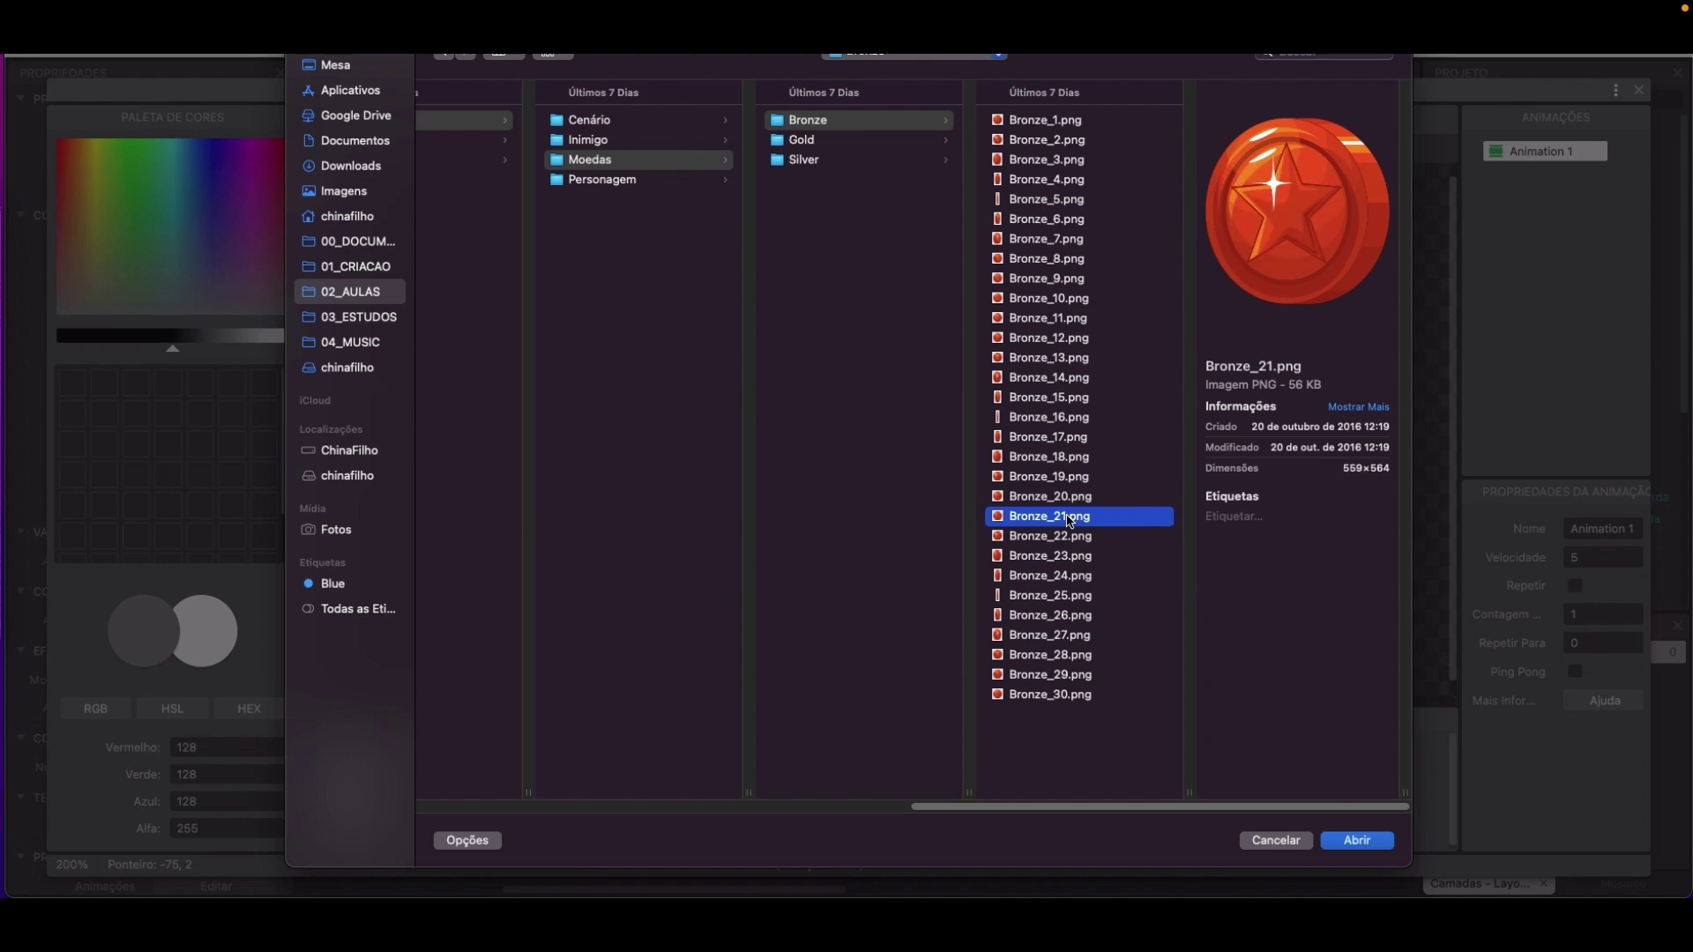
left_click(1059, 322)
left_click(1350, 844)
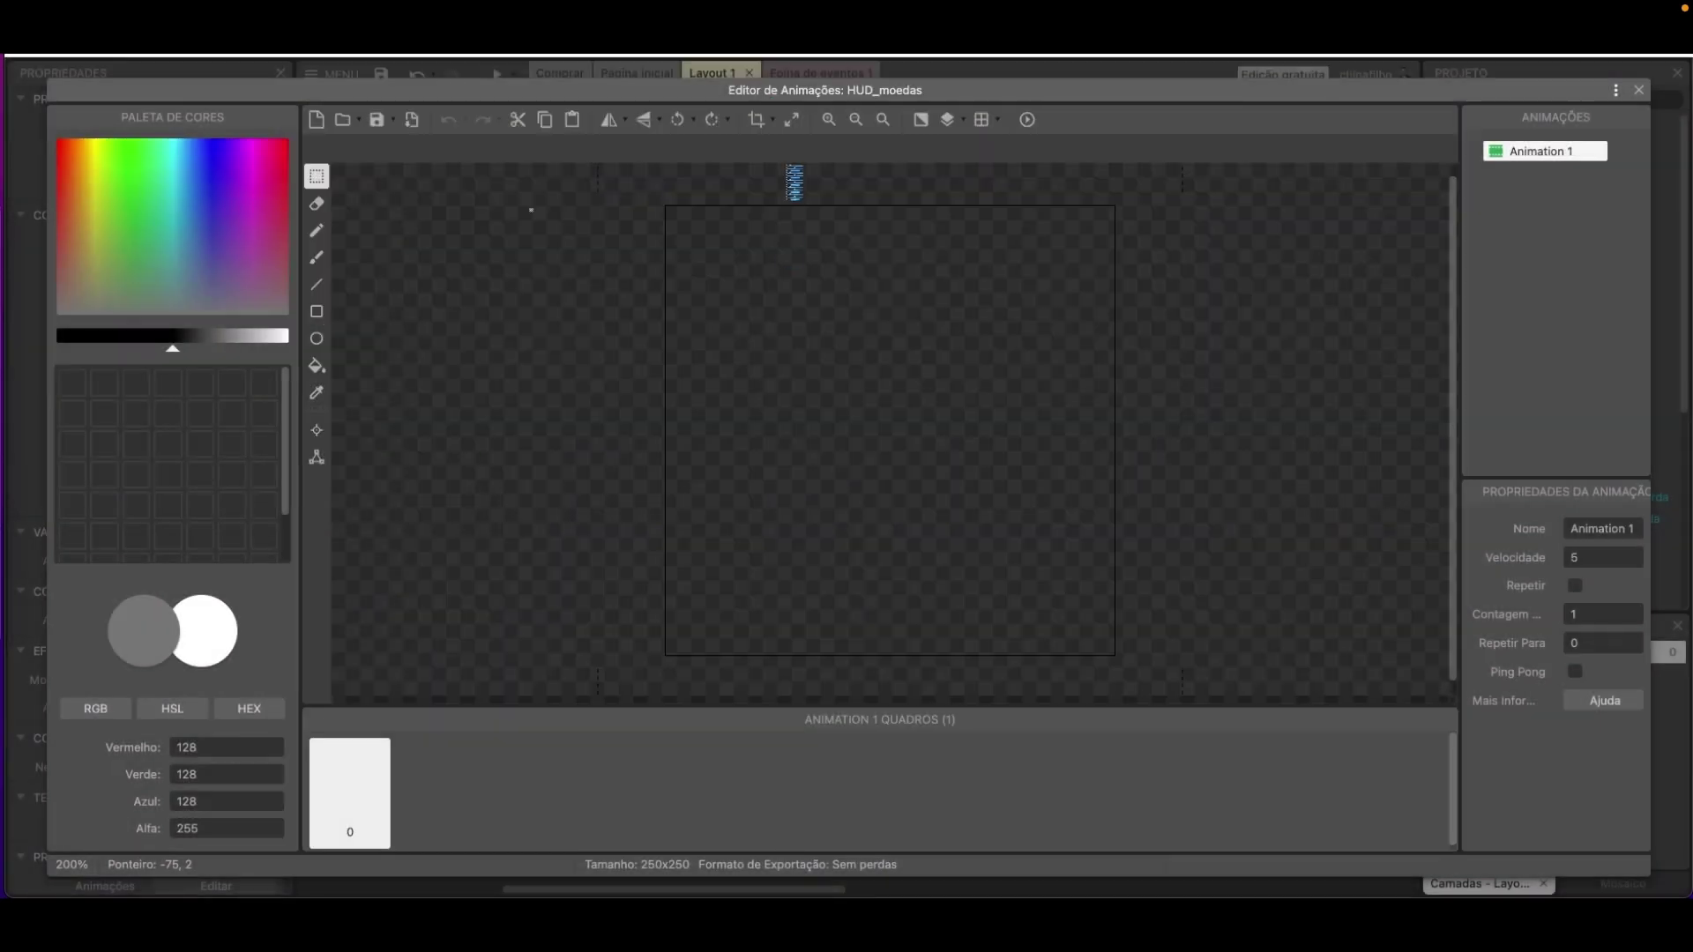
left_click(1638, 90)
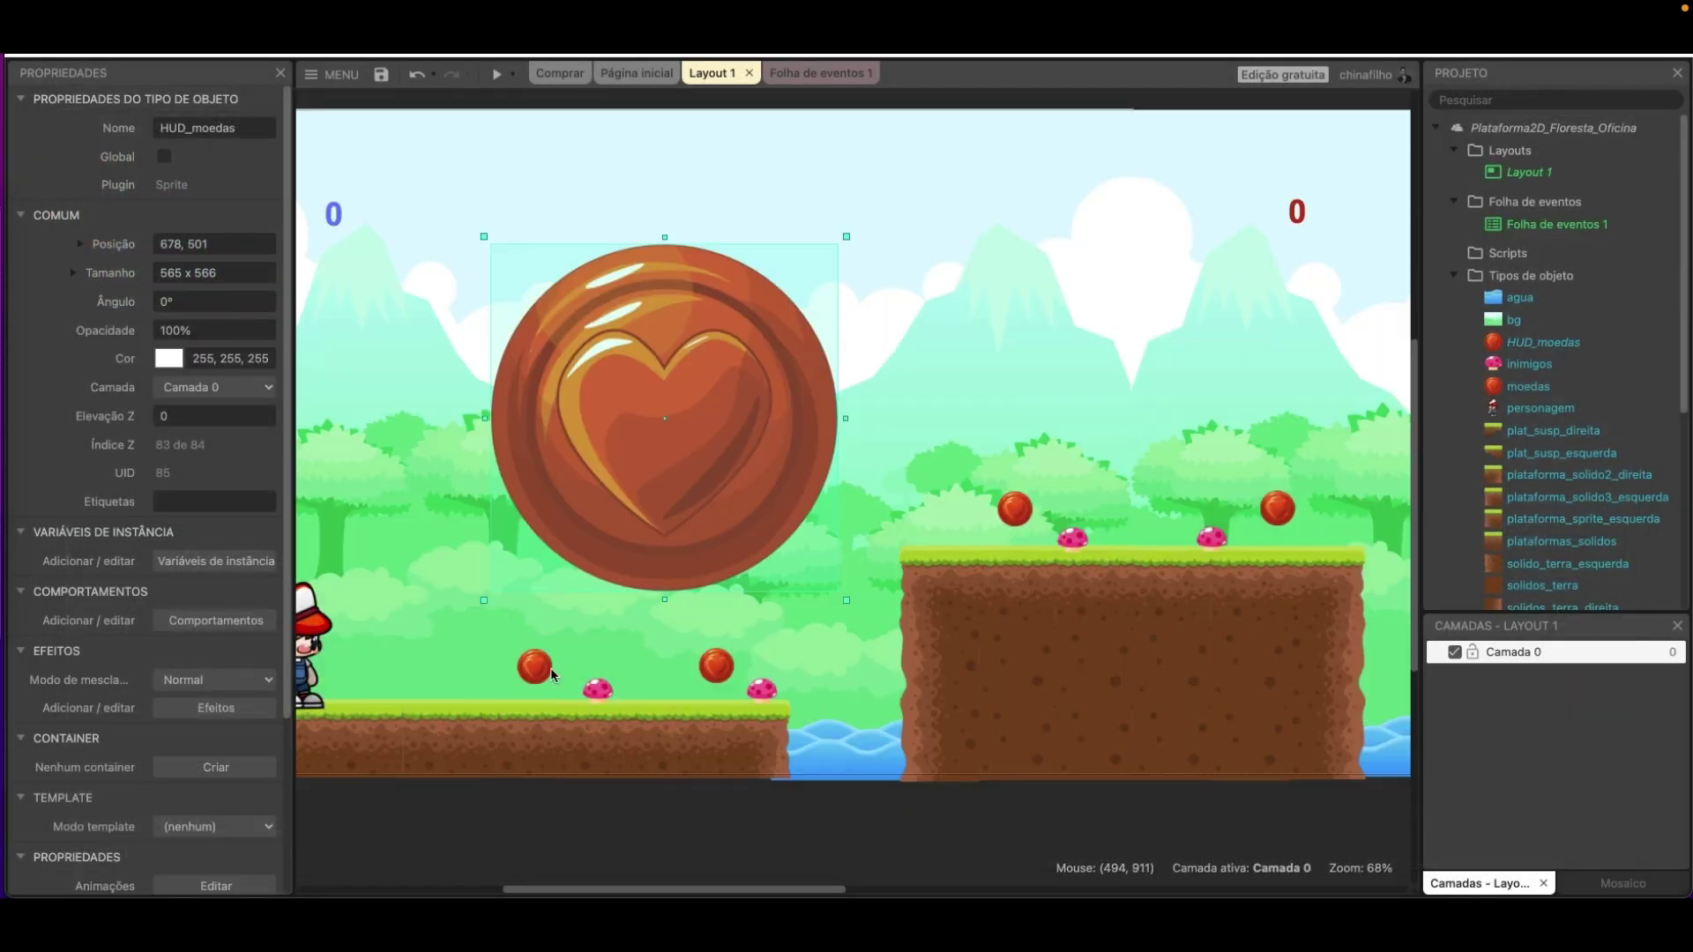
Copy the size of an existing moedas coin, about 56.84 x 56.94, to the HUD_moedas sprite.
left_click(545, 667)
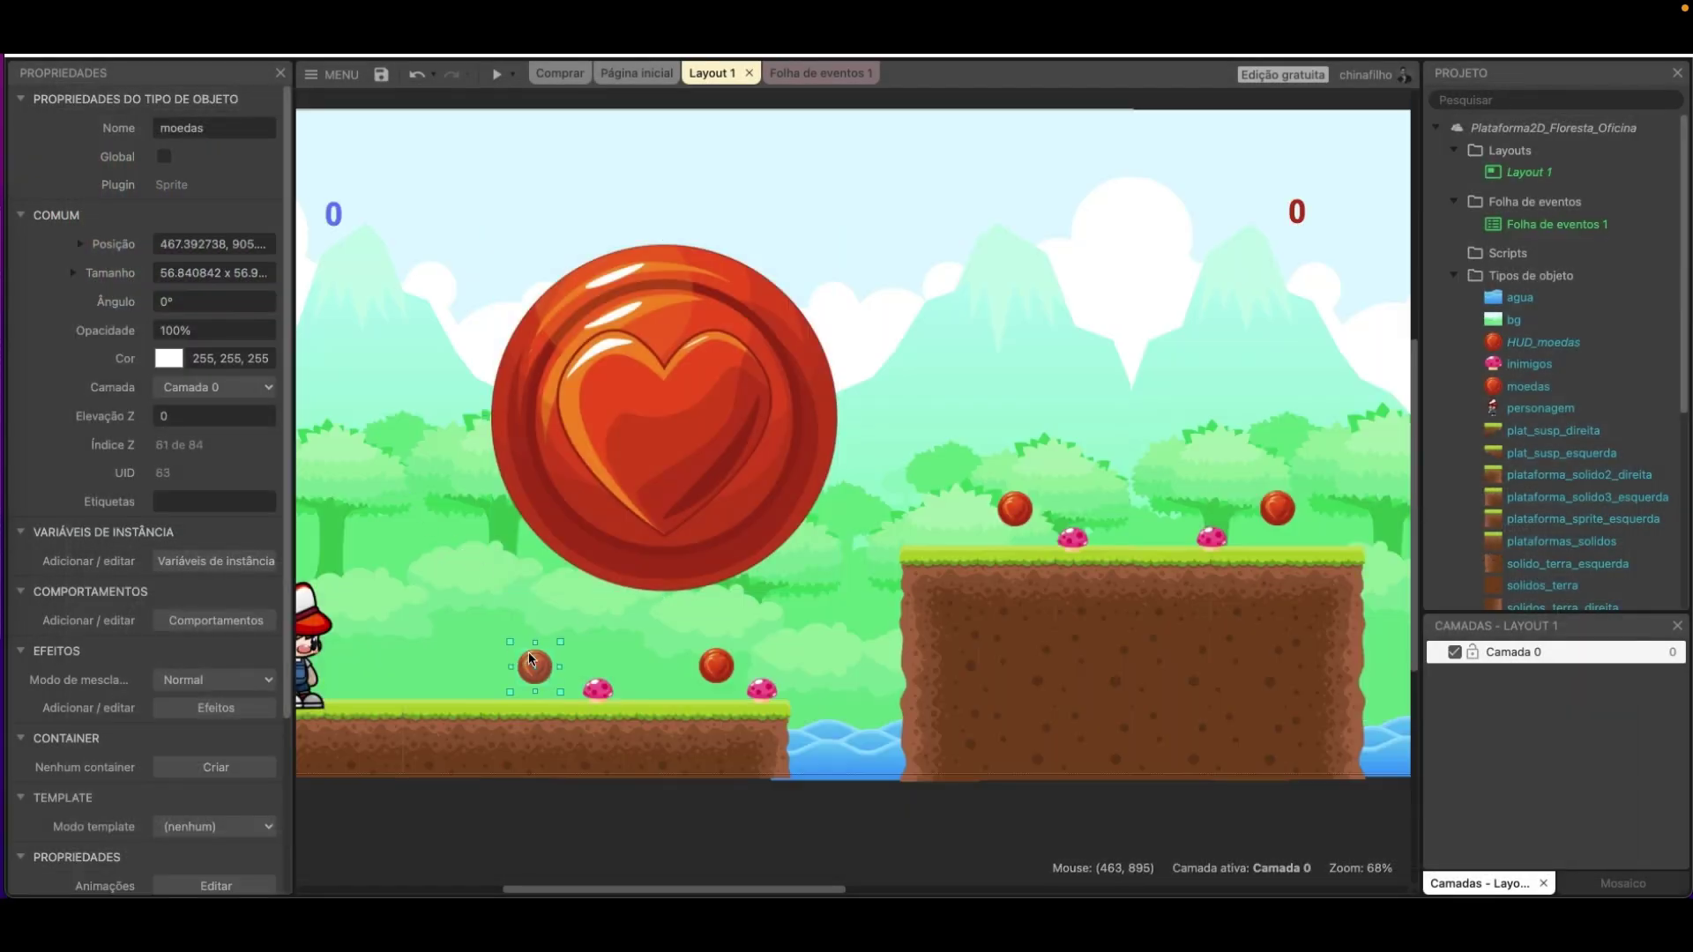
left_click(176, 275)
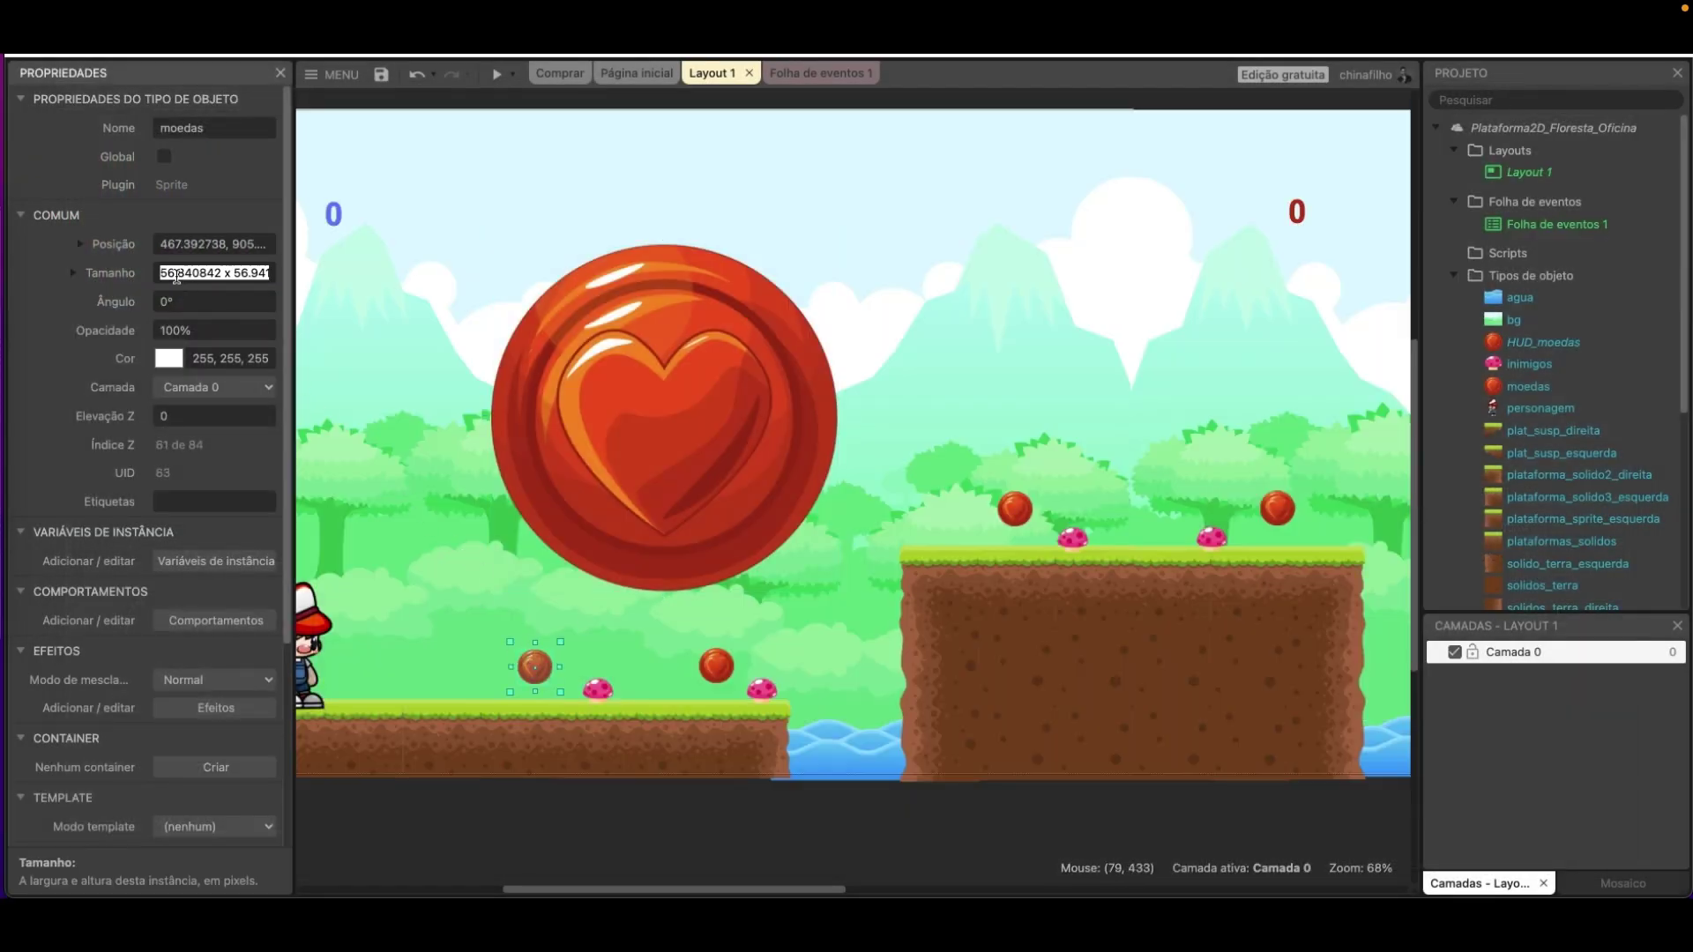
left_click(605, 427)
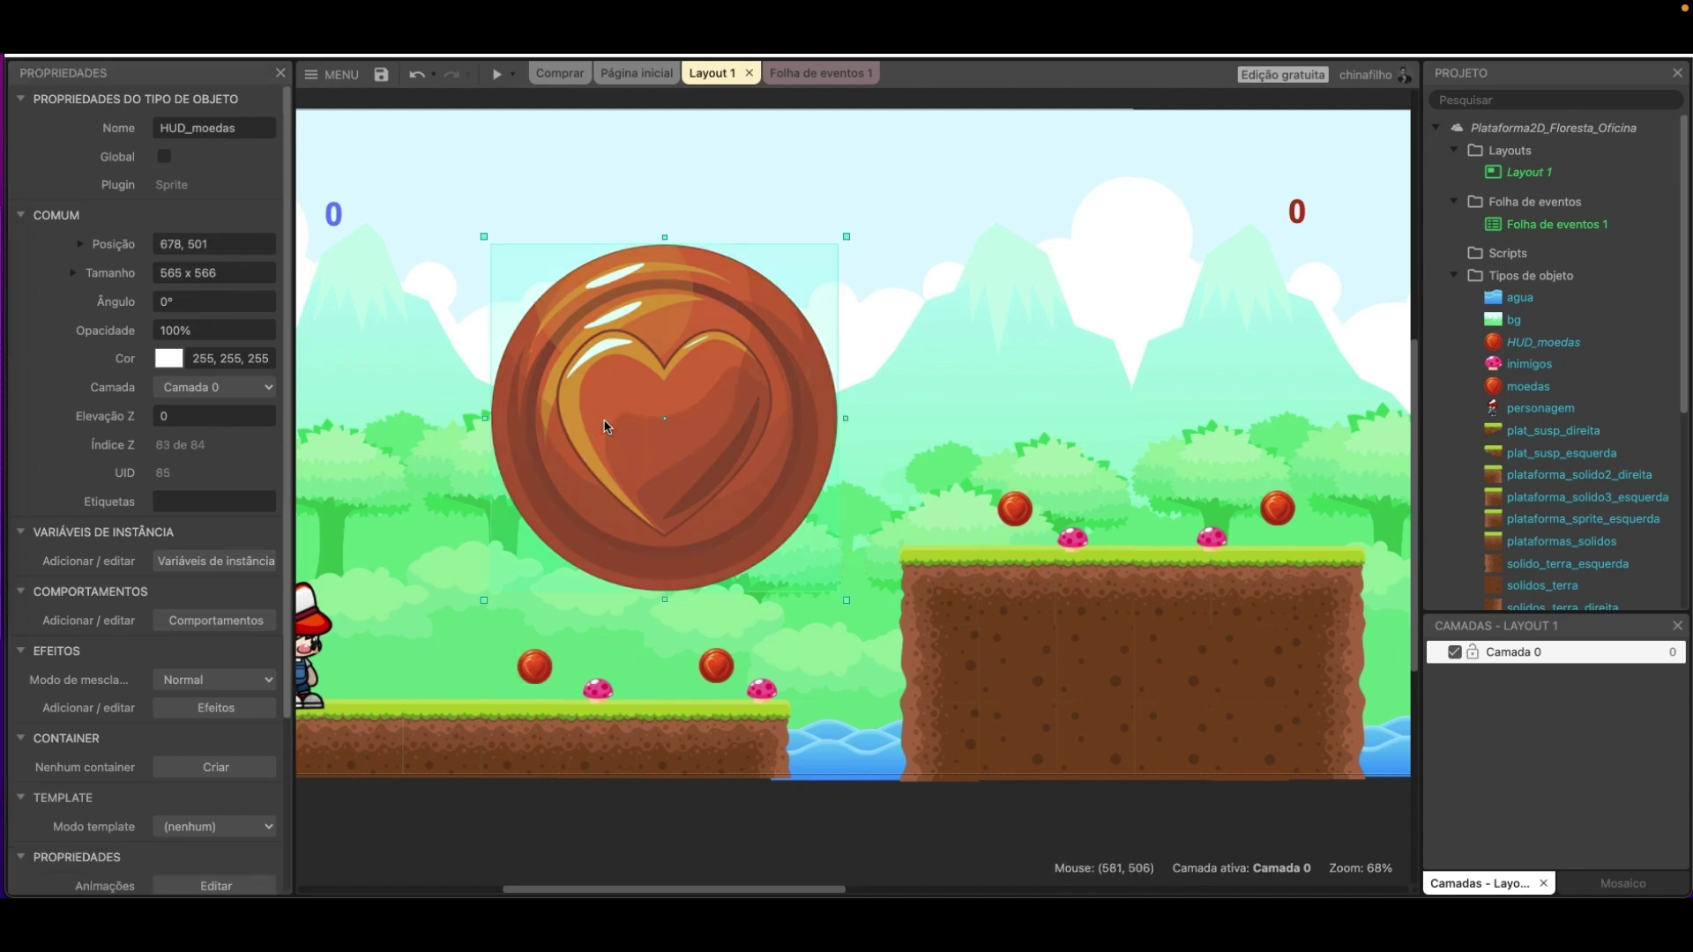
left_click(214, 273)
type("56.840842 x 56.9")
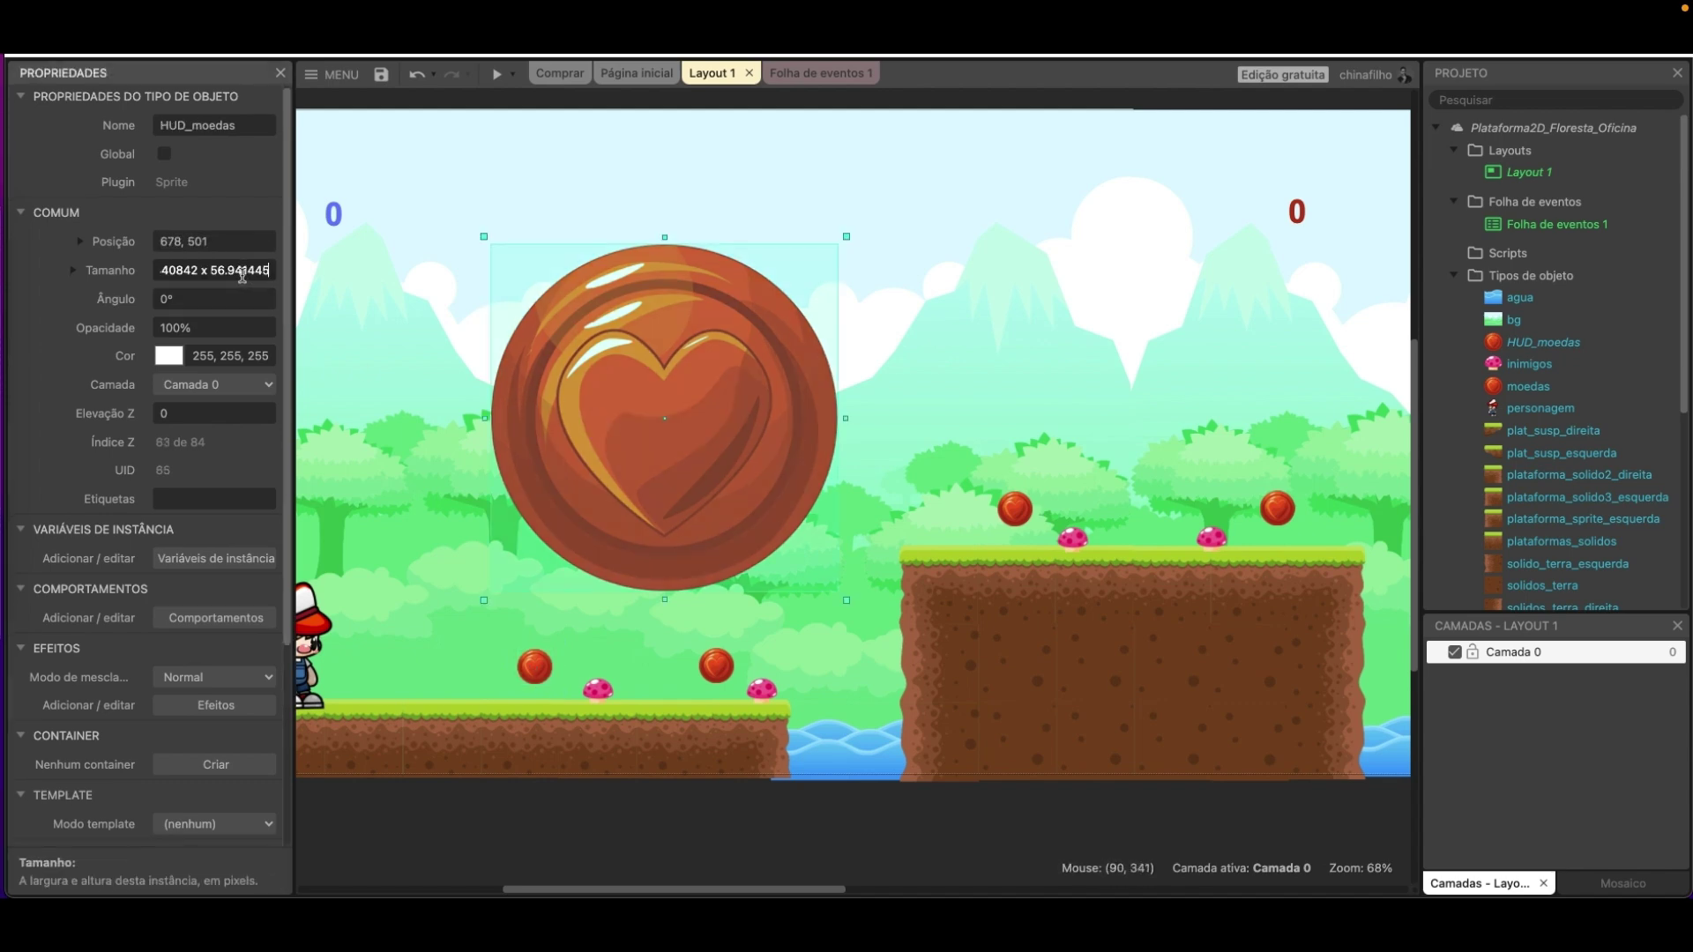
key("Tab")
Move the HUD_moedas coin beside the texto_pontos digit, to about 252, 176.
left_click_drag(678, 426, 392, 222)
left_click(333, 214)
left_click(457, 220)
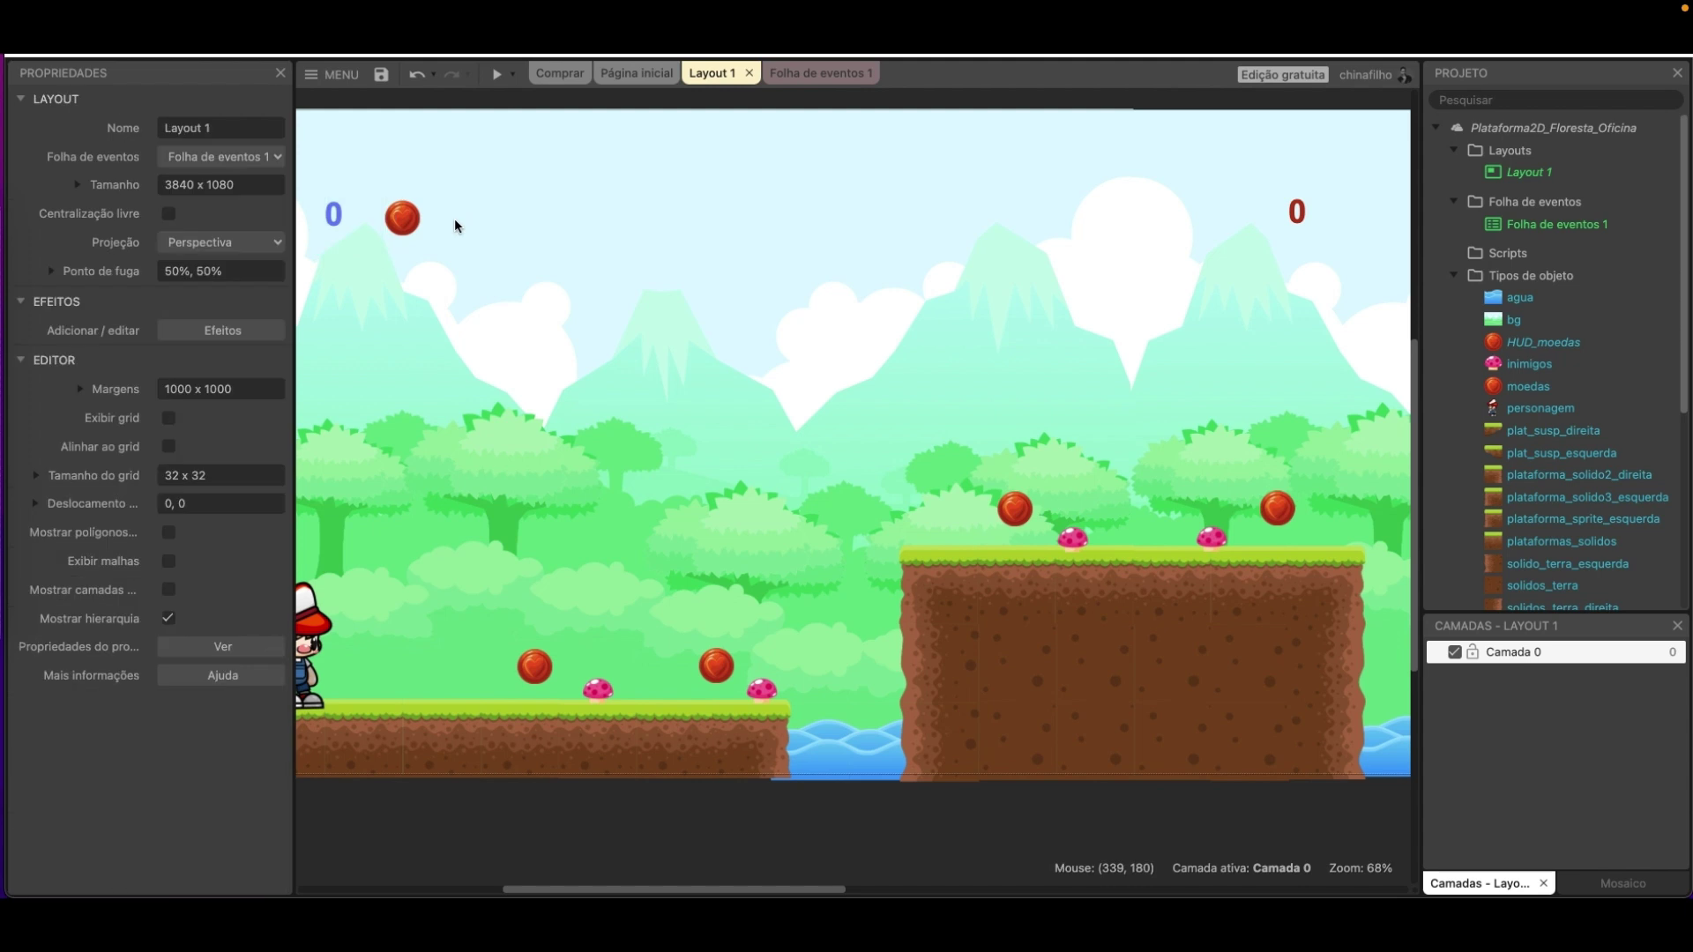
Try setting the HUD_moedas position to 252, 131 to match the display text's vertical position.
left_click(403, 218)
left_click(189, 244)
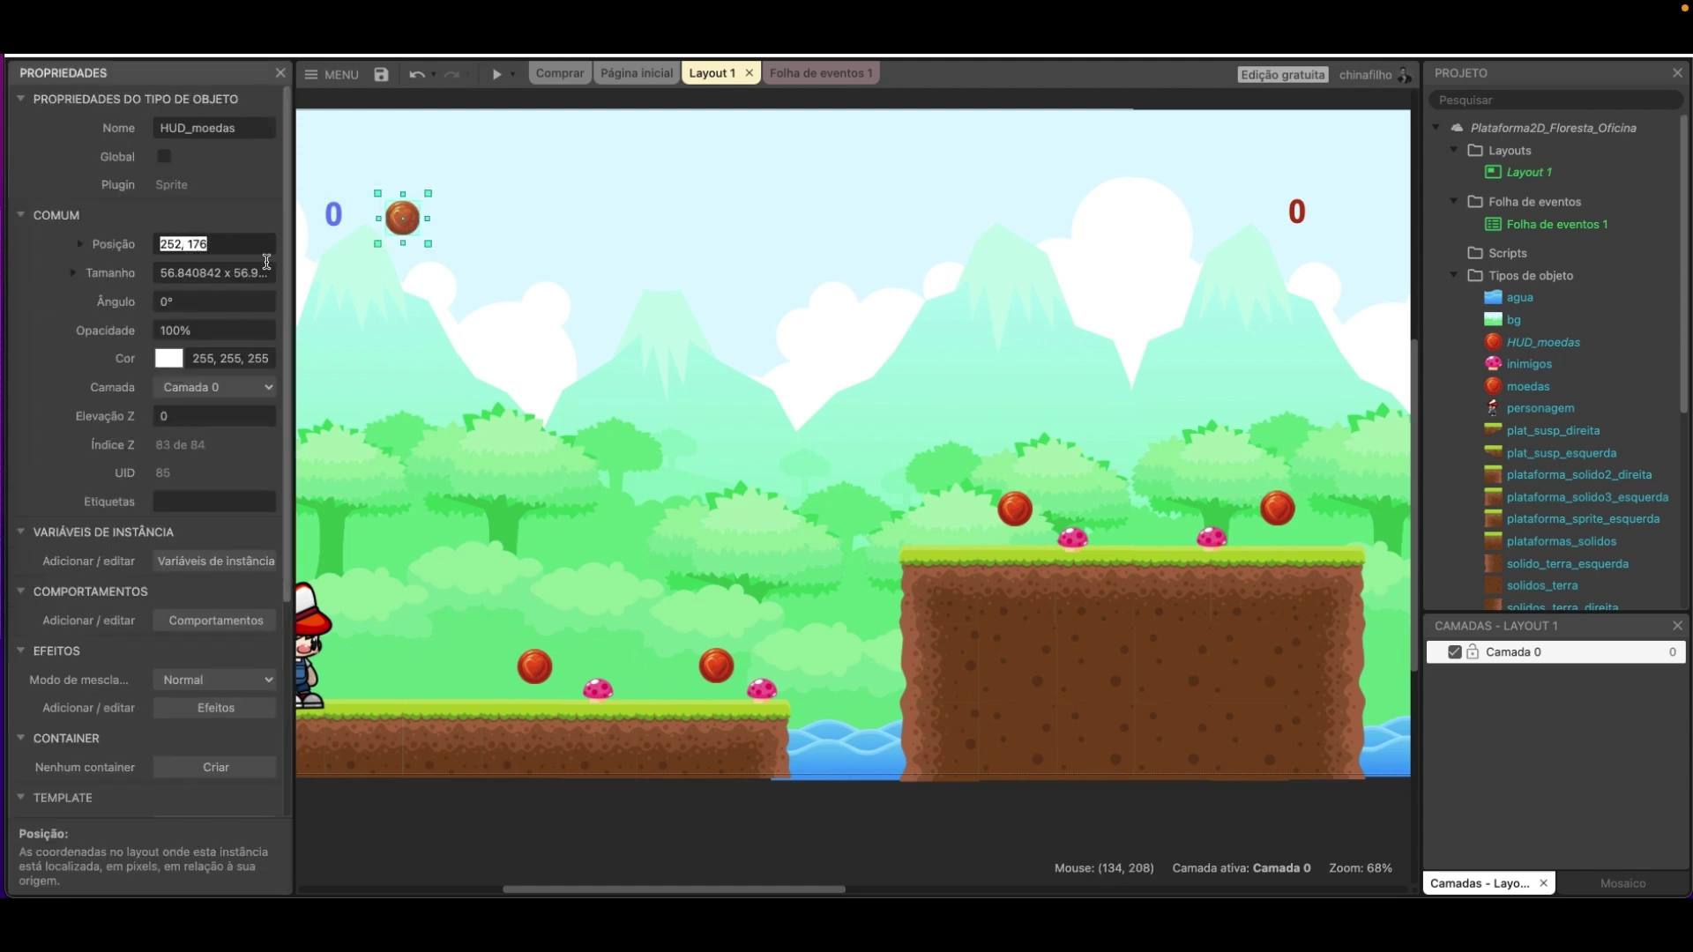
double_click(204, 244)
type("131")
key("Return")
Move HUD_moedas down to about 252, 167 so it lines up visually with the texto_pontos digit.
left_click(413, 202)
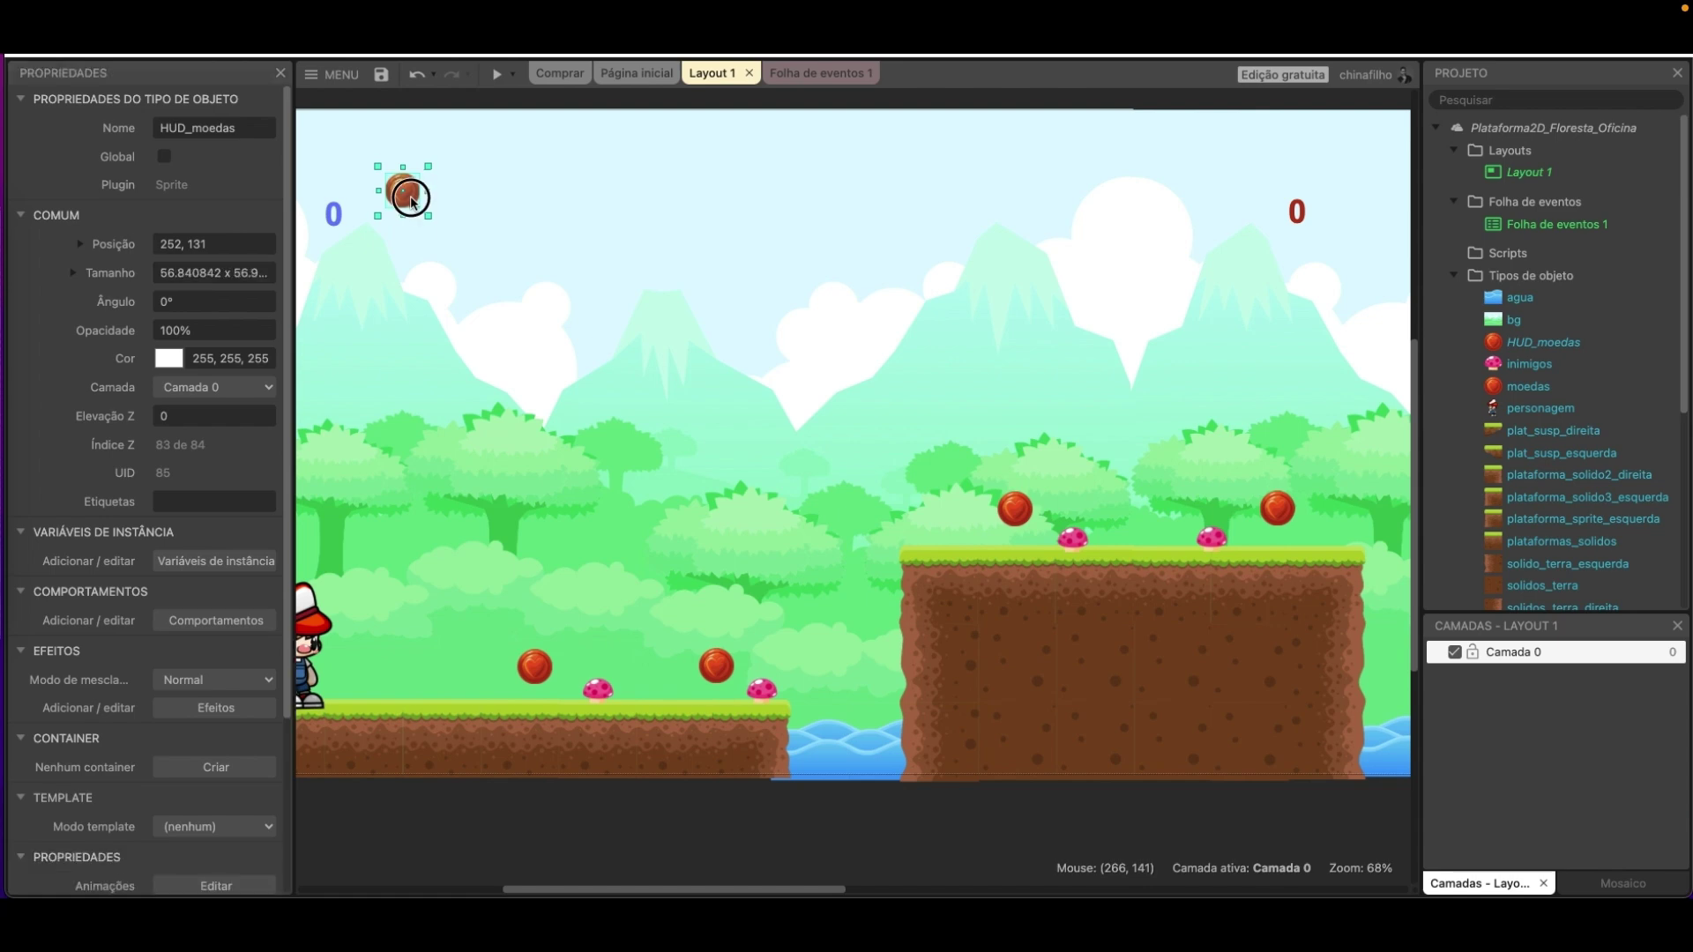
left_click_drag(412, 201, 417, 223)
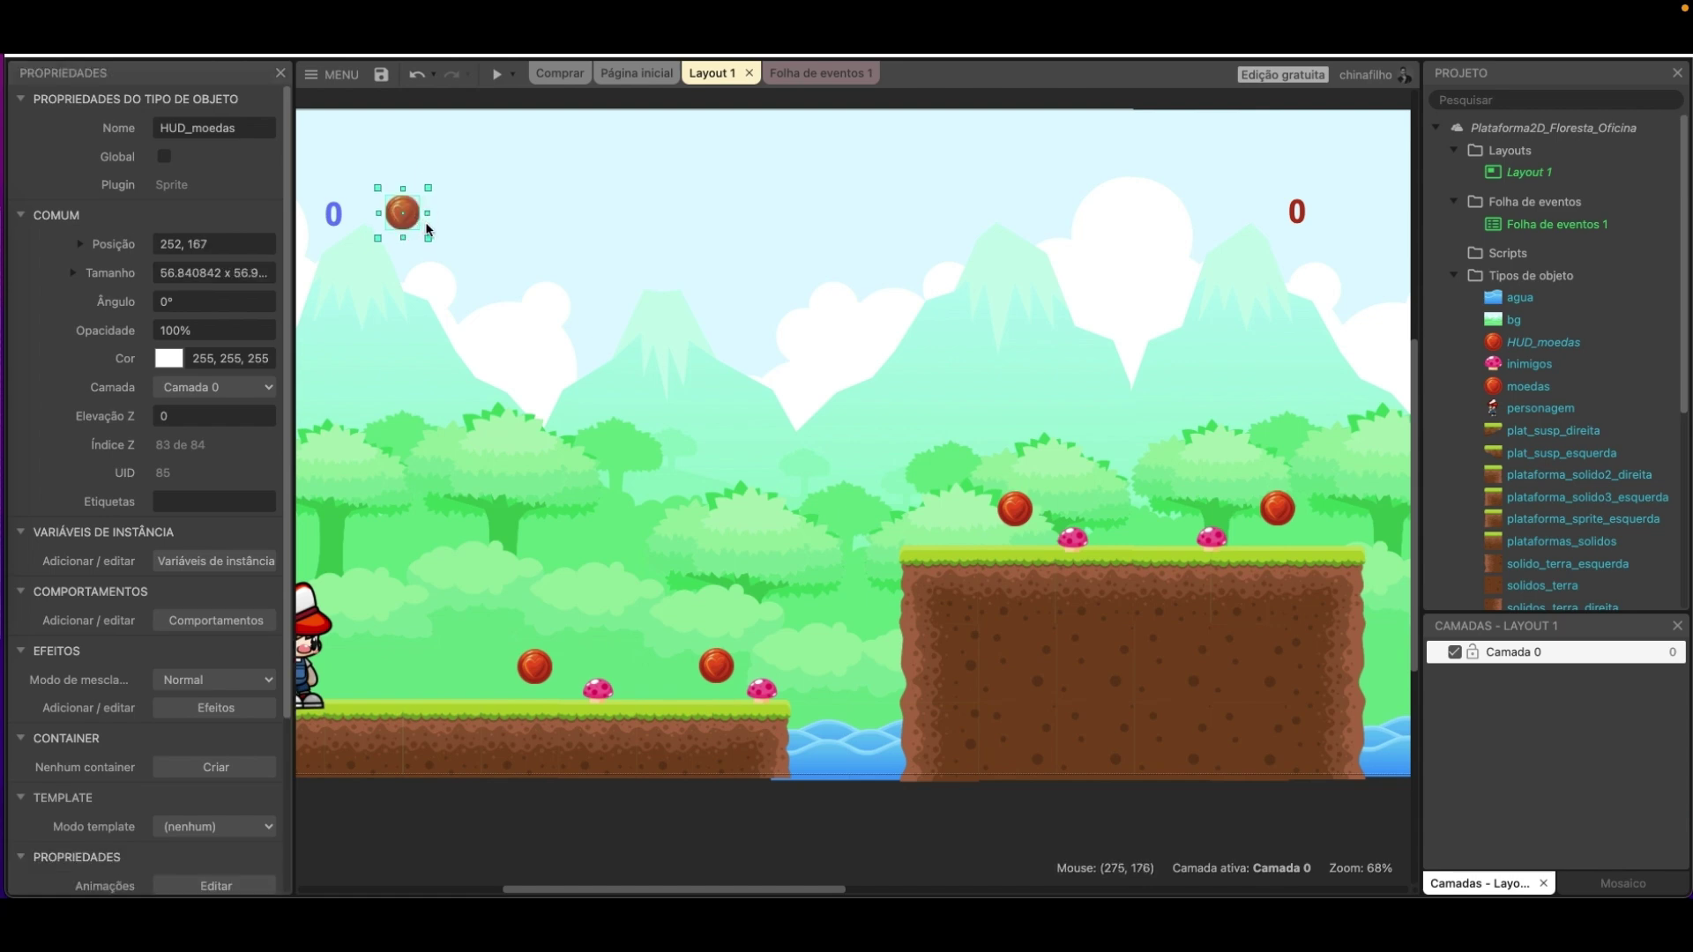
left_click(458, 243)
Insert a new Sprite object named HUD_vida into the middle of the visible layout area.
right_click(579, 253)
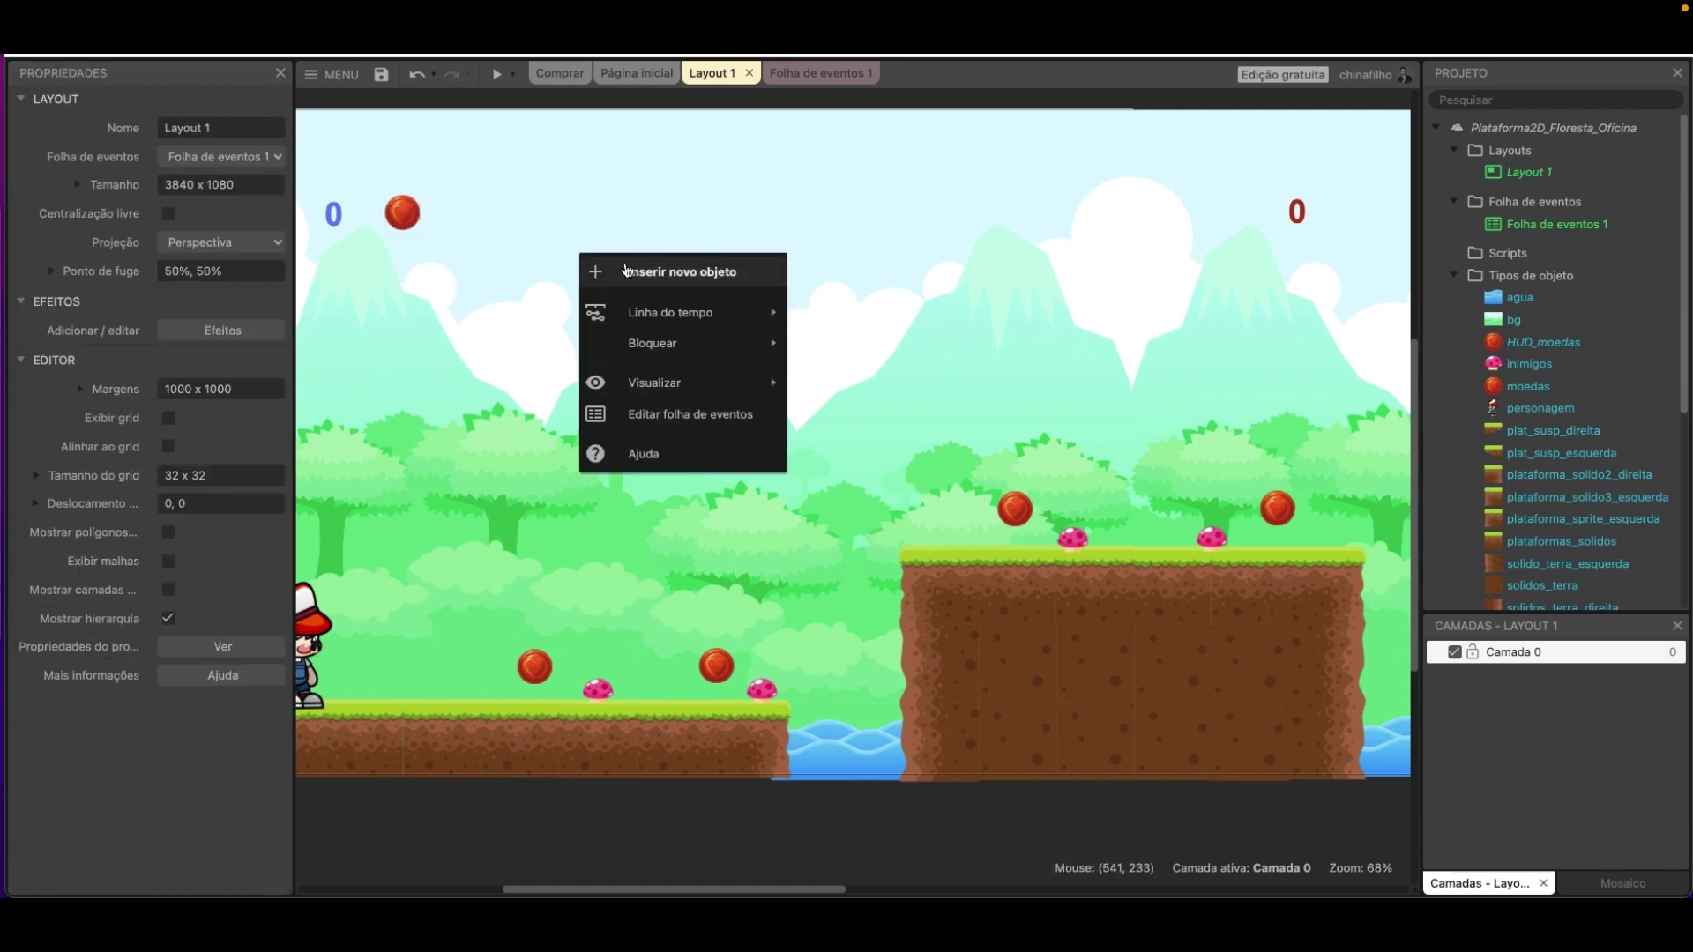
left_click(696, 265)
type("sprit")
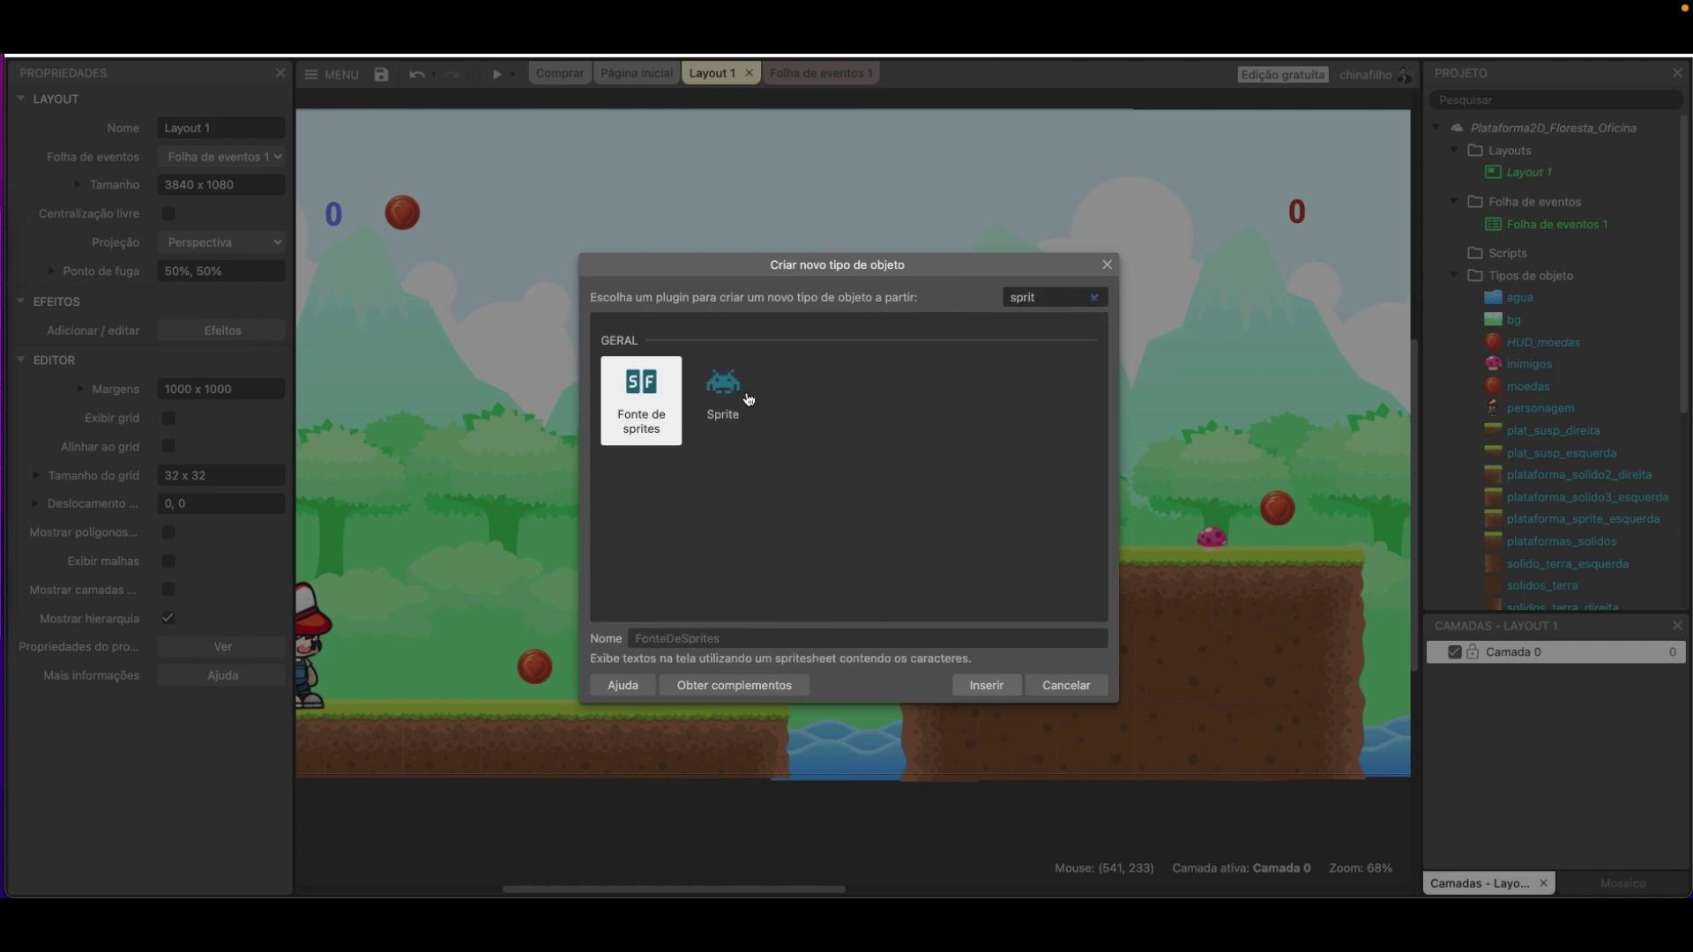
left_click(749, 400)
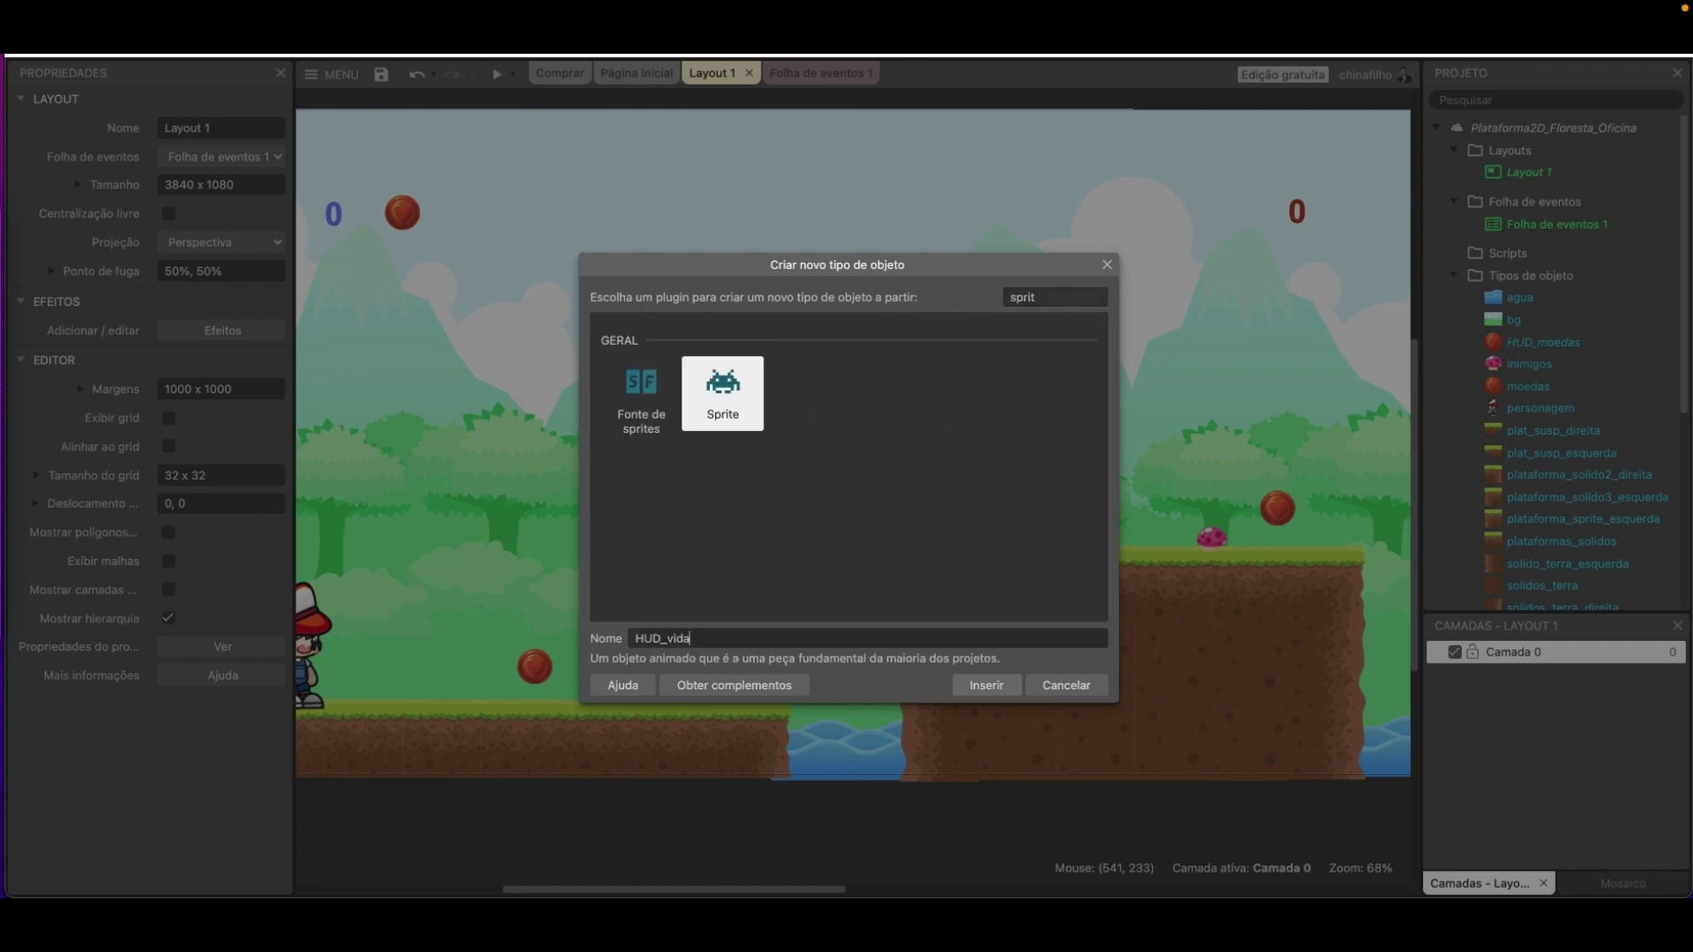
left_click(985, 686)
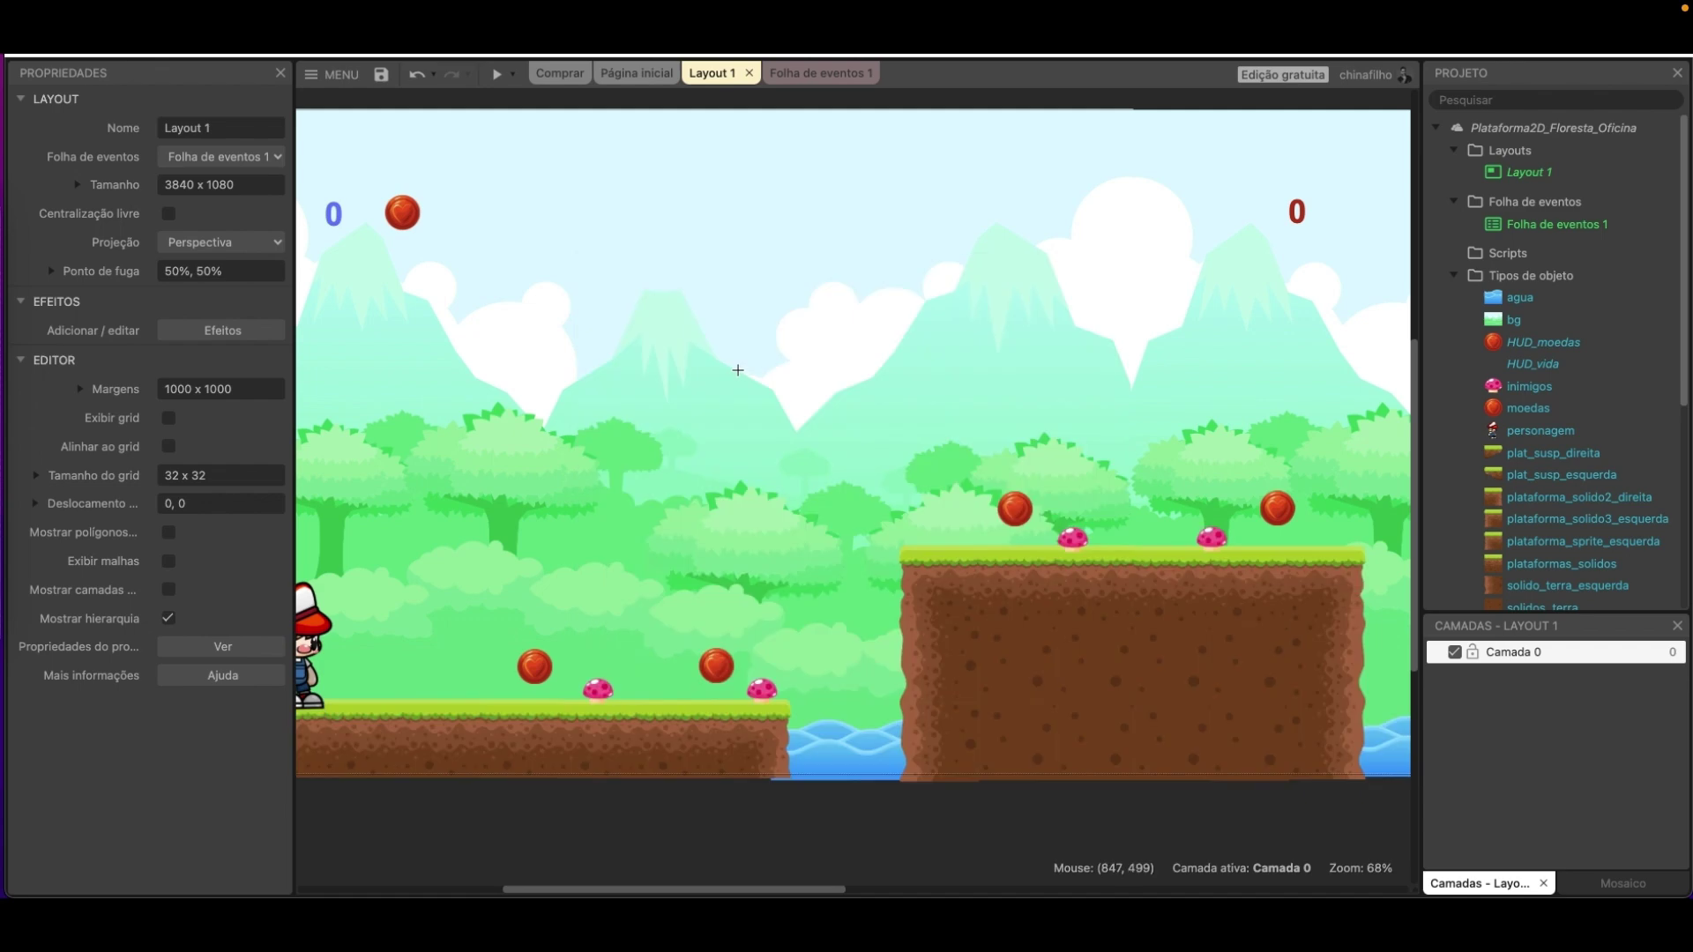
left_click(739, 371)
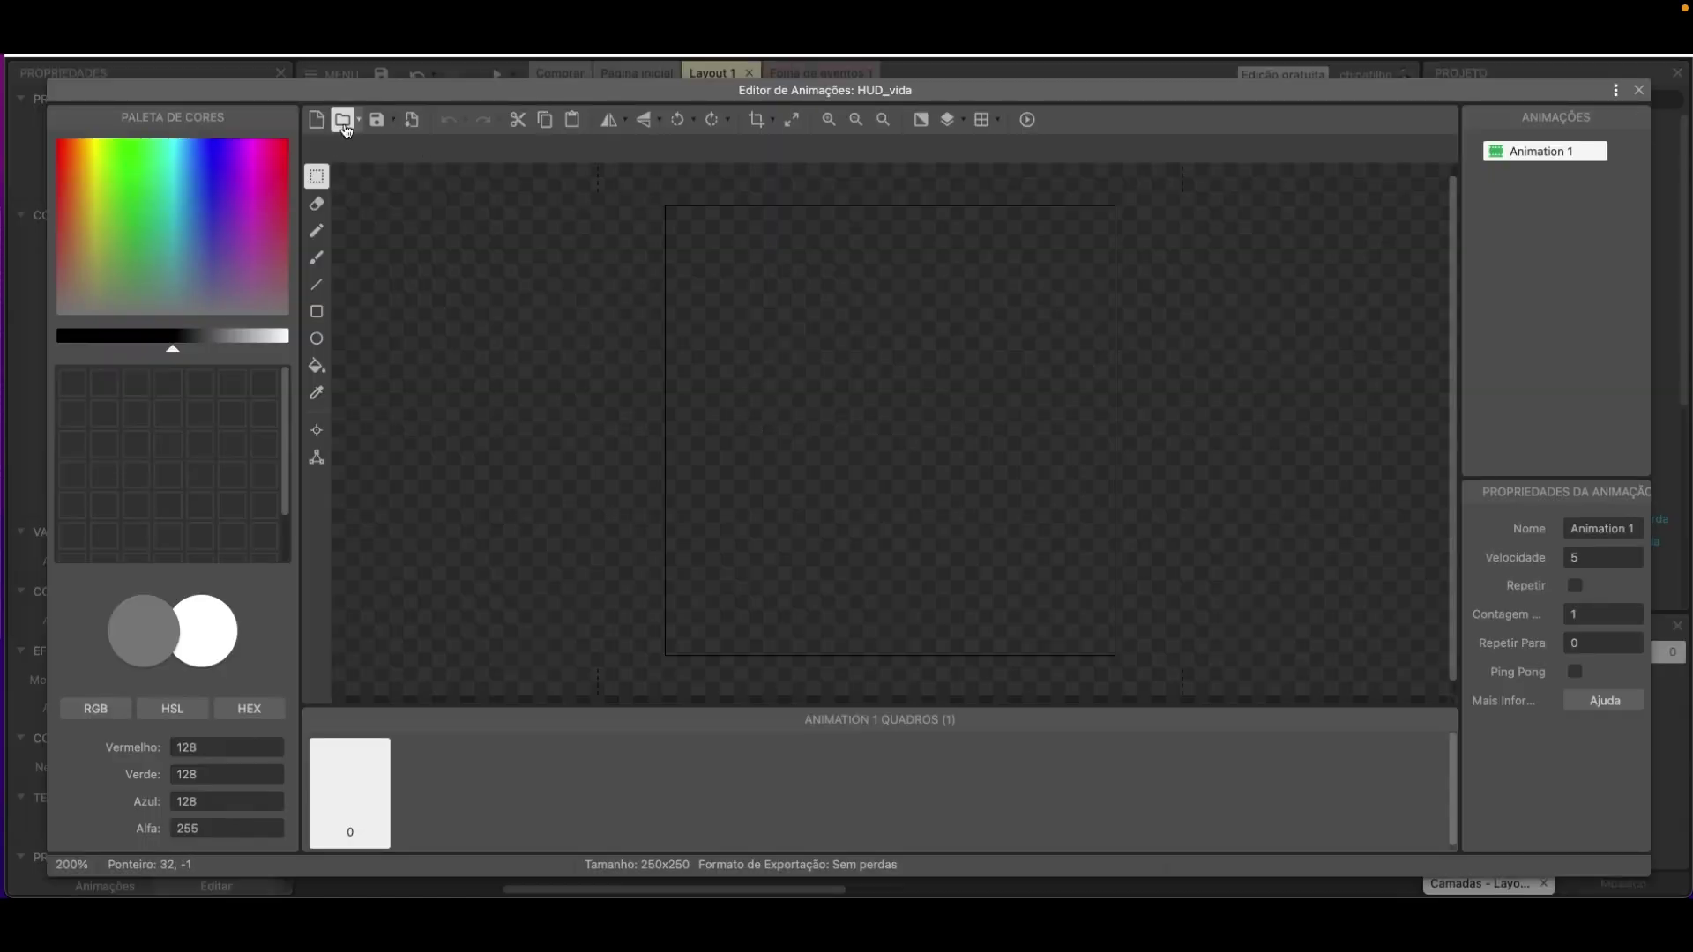
Load Silver_20.png from the Moedas/Silver folder as the HUD_vida image and close the animation editor.
key("super+o")
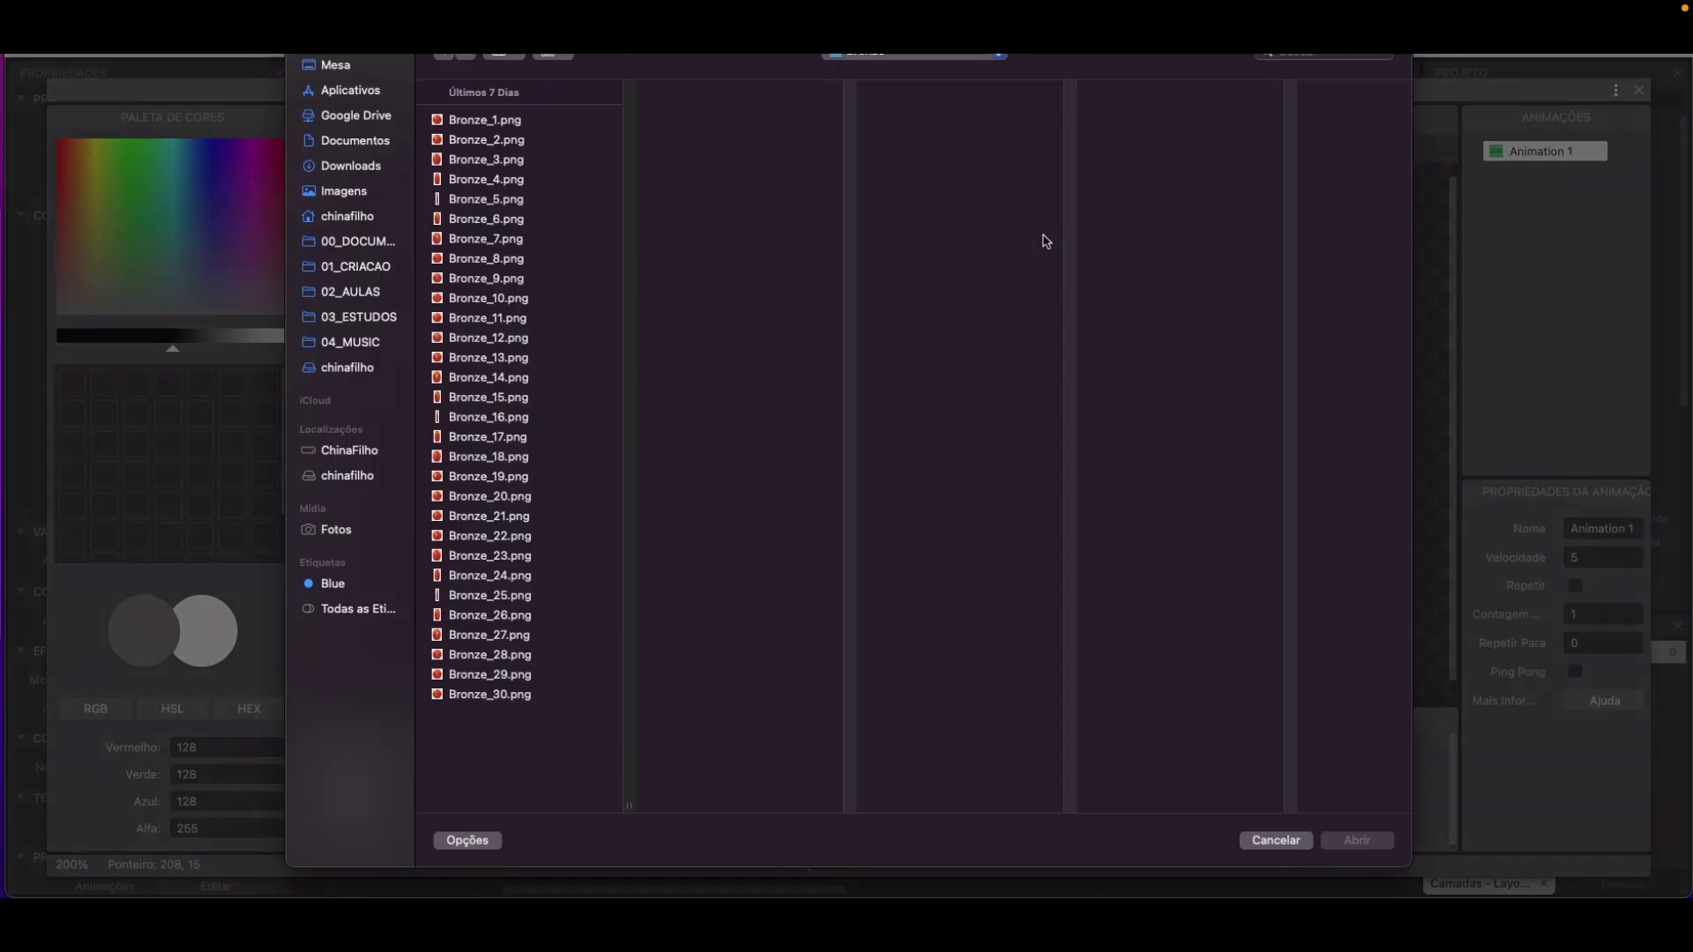
left_click(872, 59)
left_click(895, 68)
left_click(1286, 159)
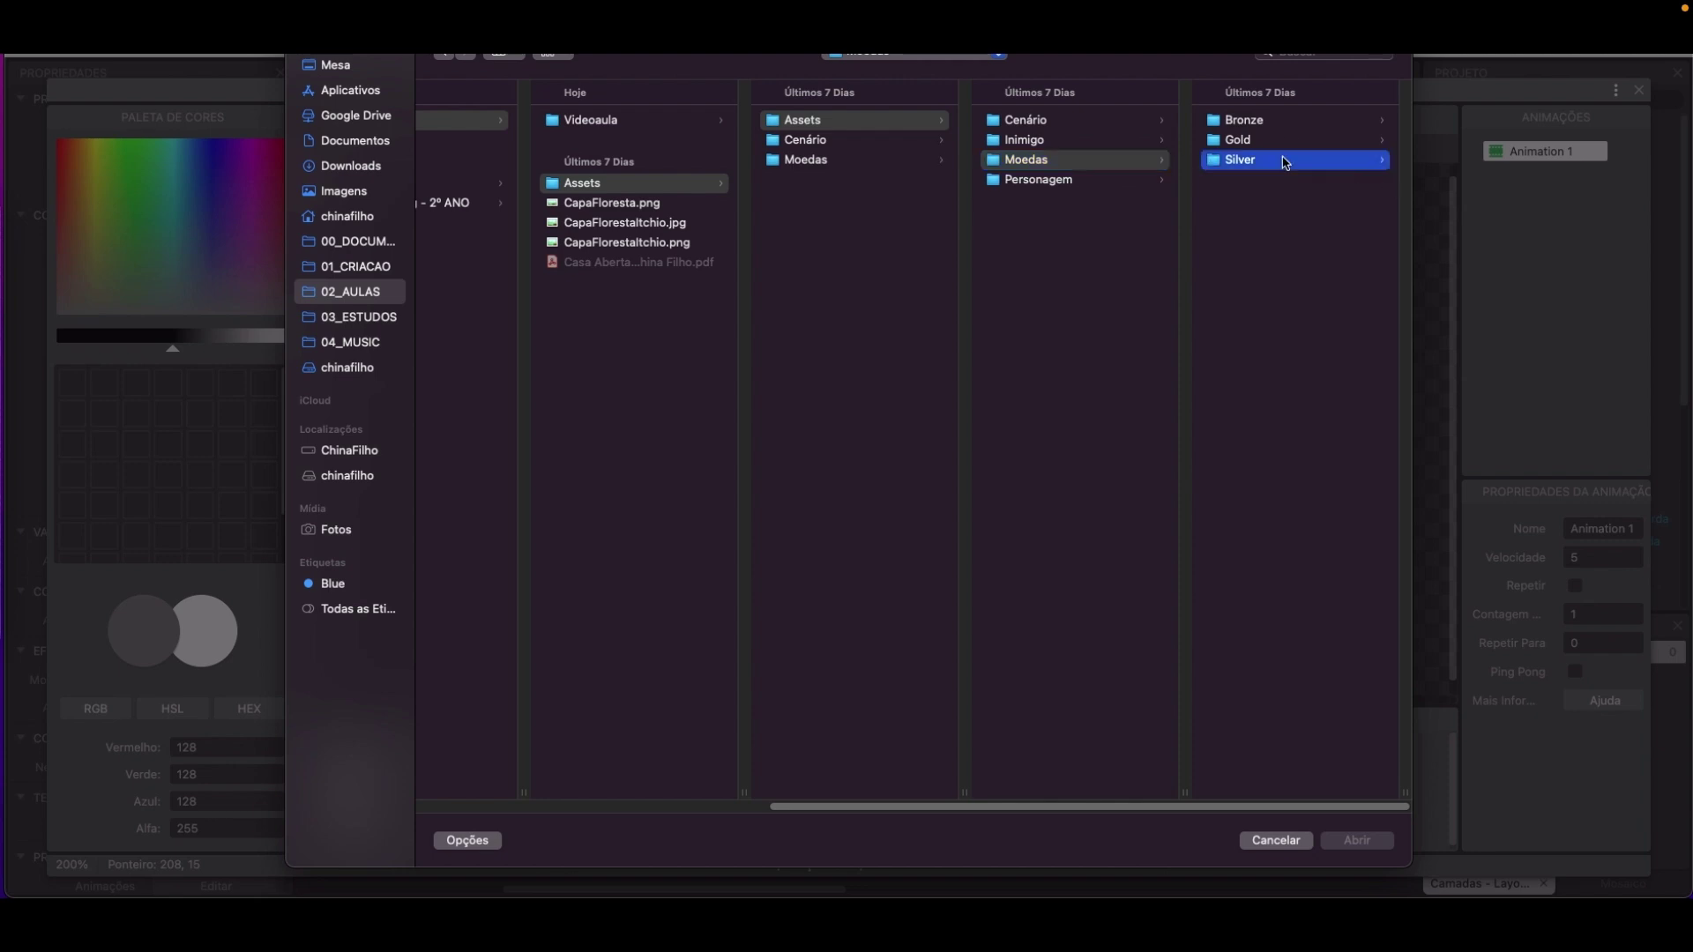
left_click(1277, 319)
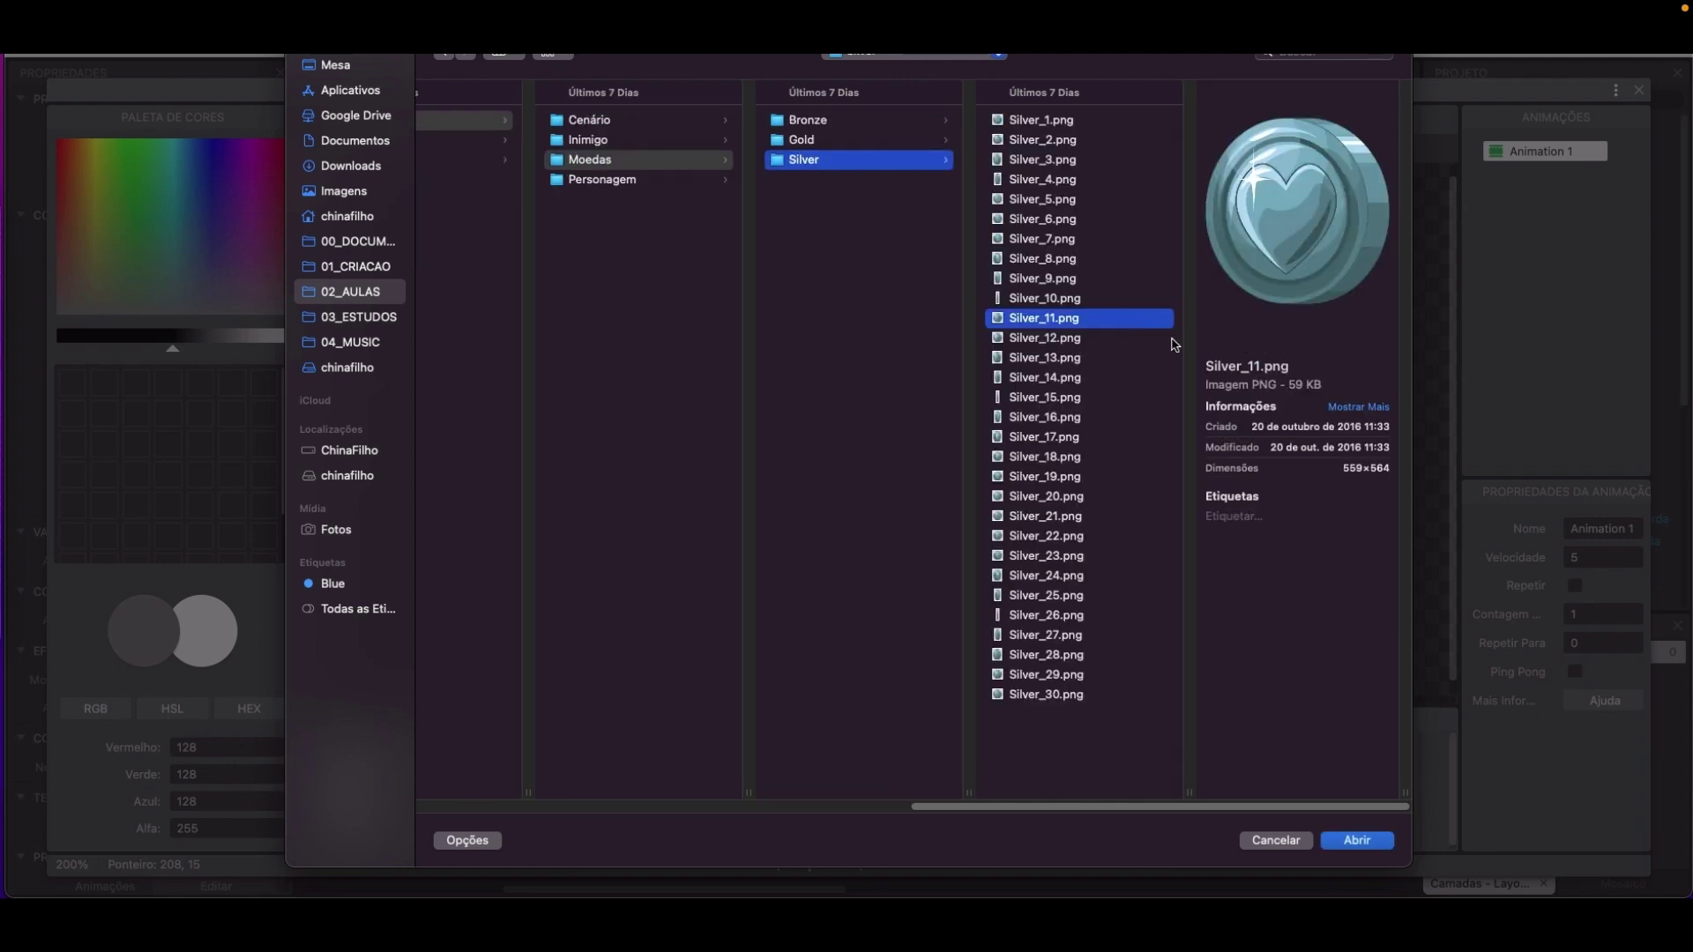
left_click(1062, 499)
left_click(1339, 843)
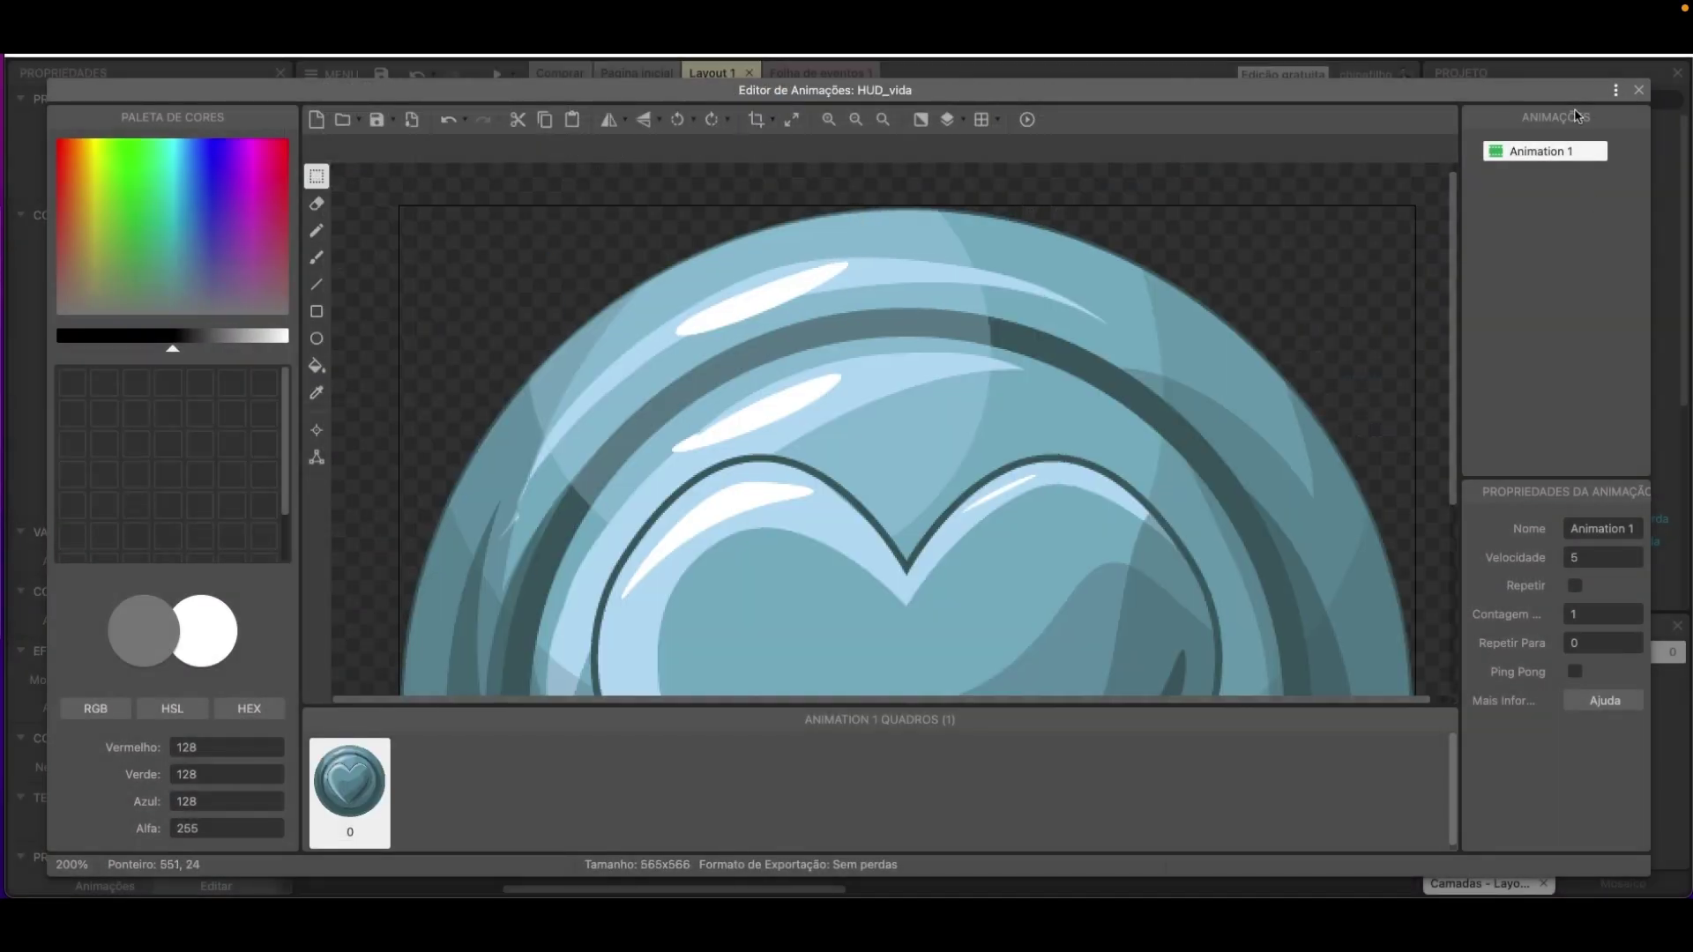
left_click(1639, 91)
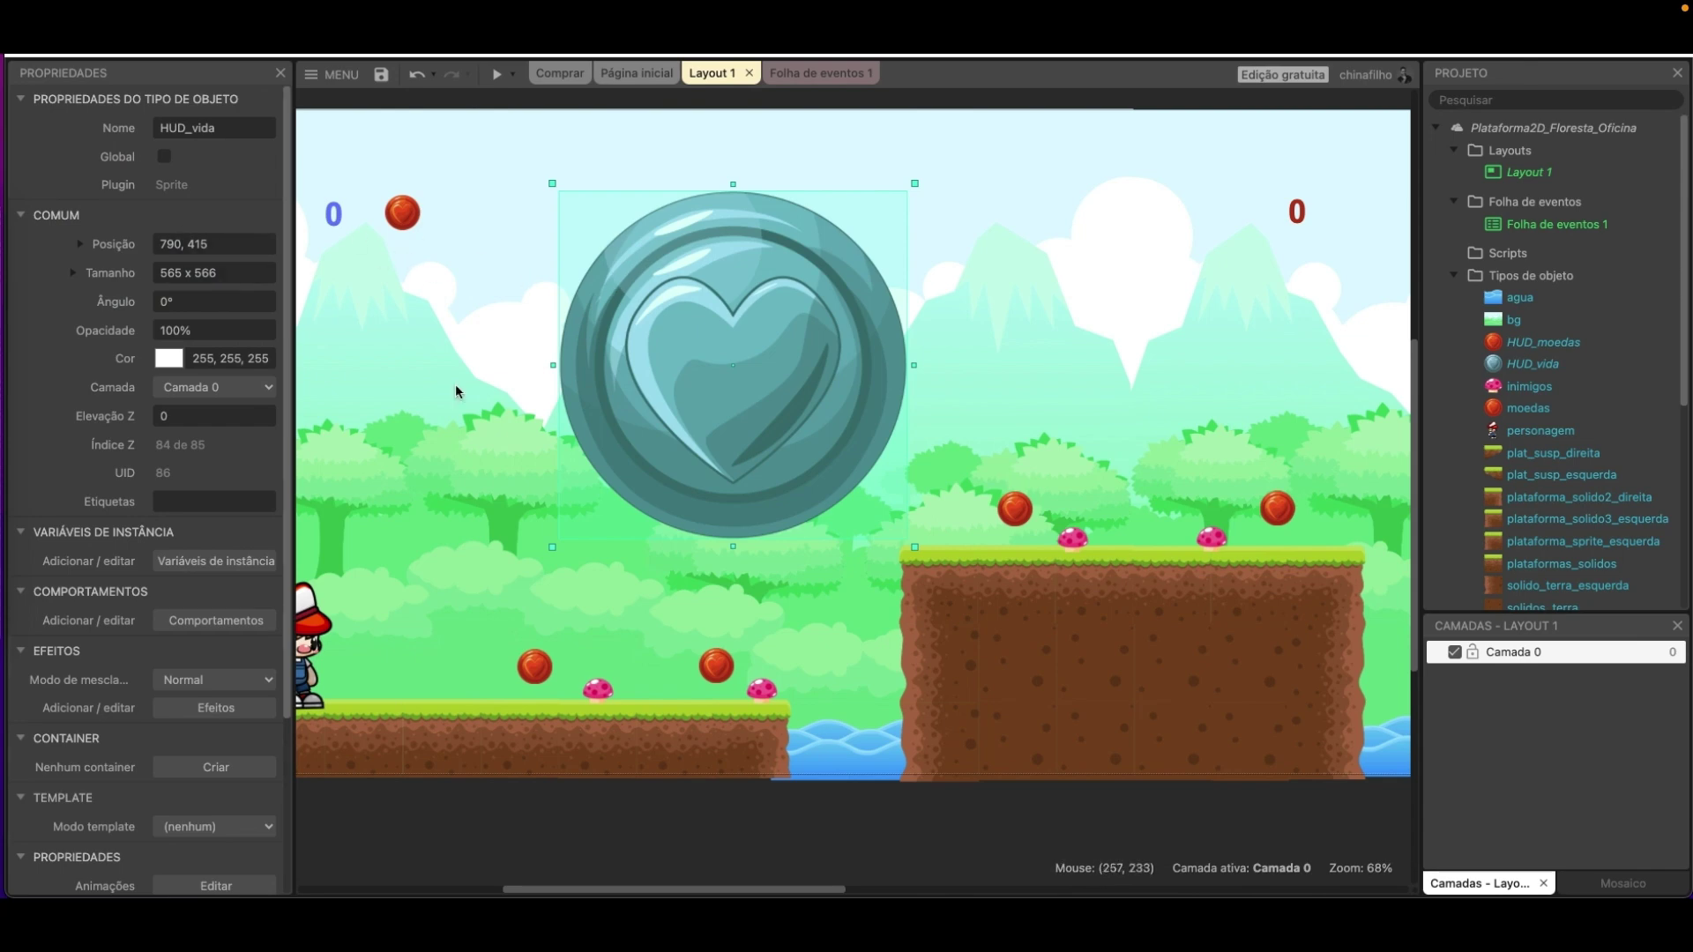
Copy the size of HUD_moedas, about 56.84 x 56.94, to the HUD_vida sprite.
left_click(402, 212)
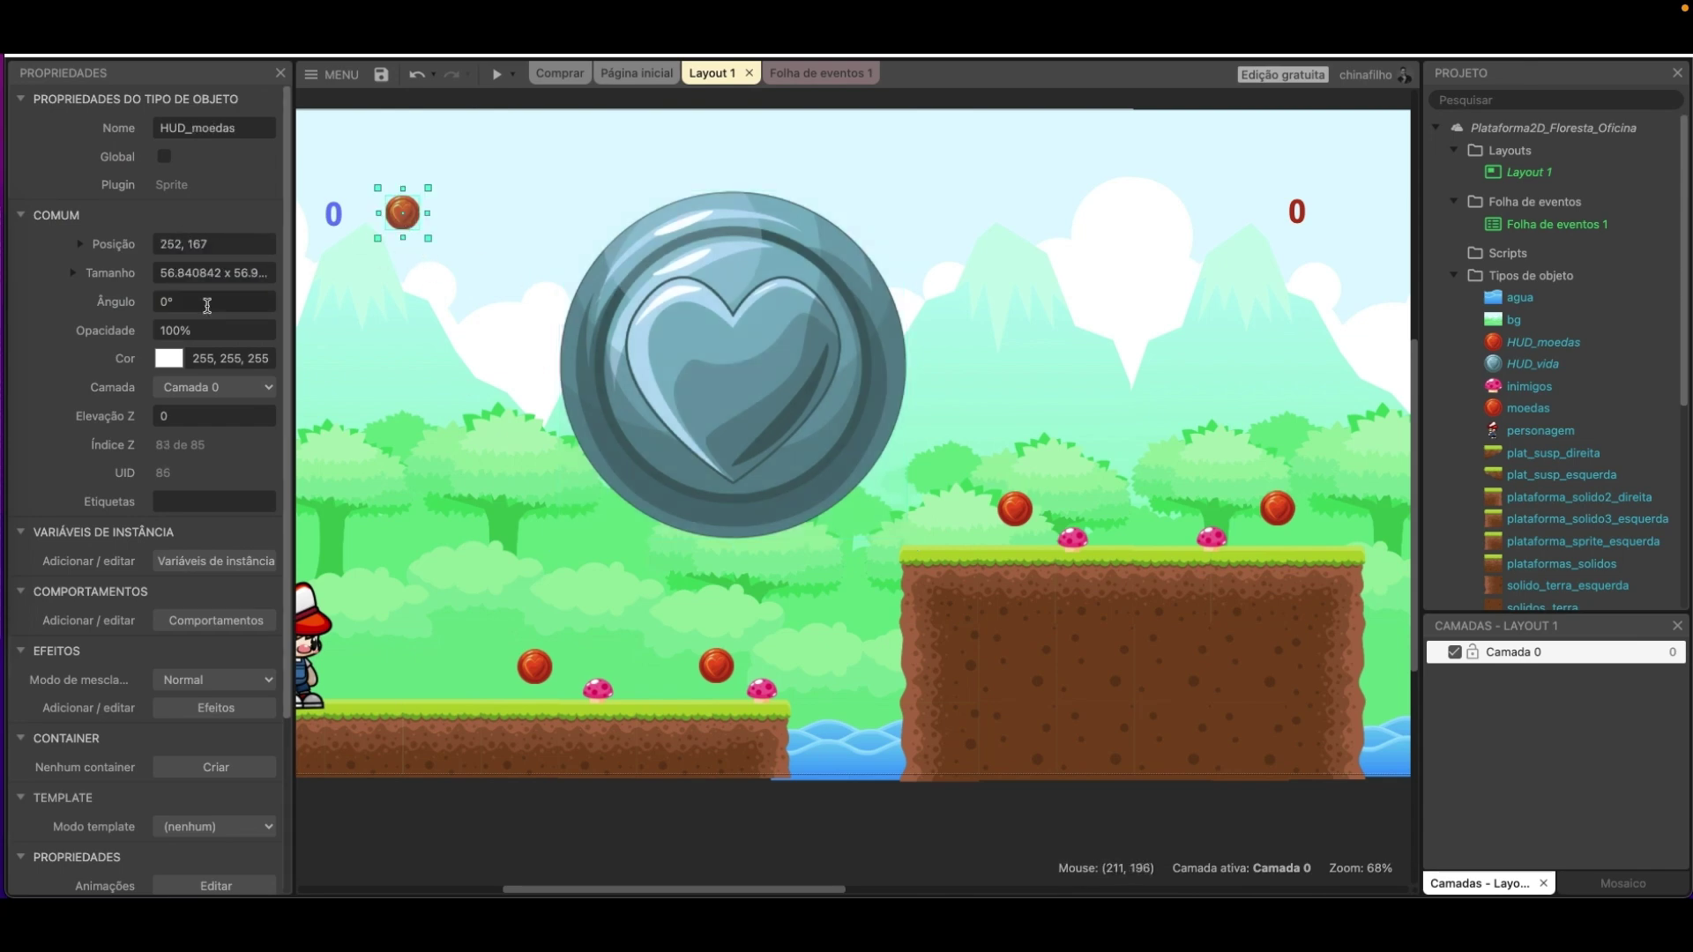
left_click(207, 276)
left_click(710, 313)
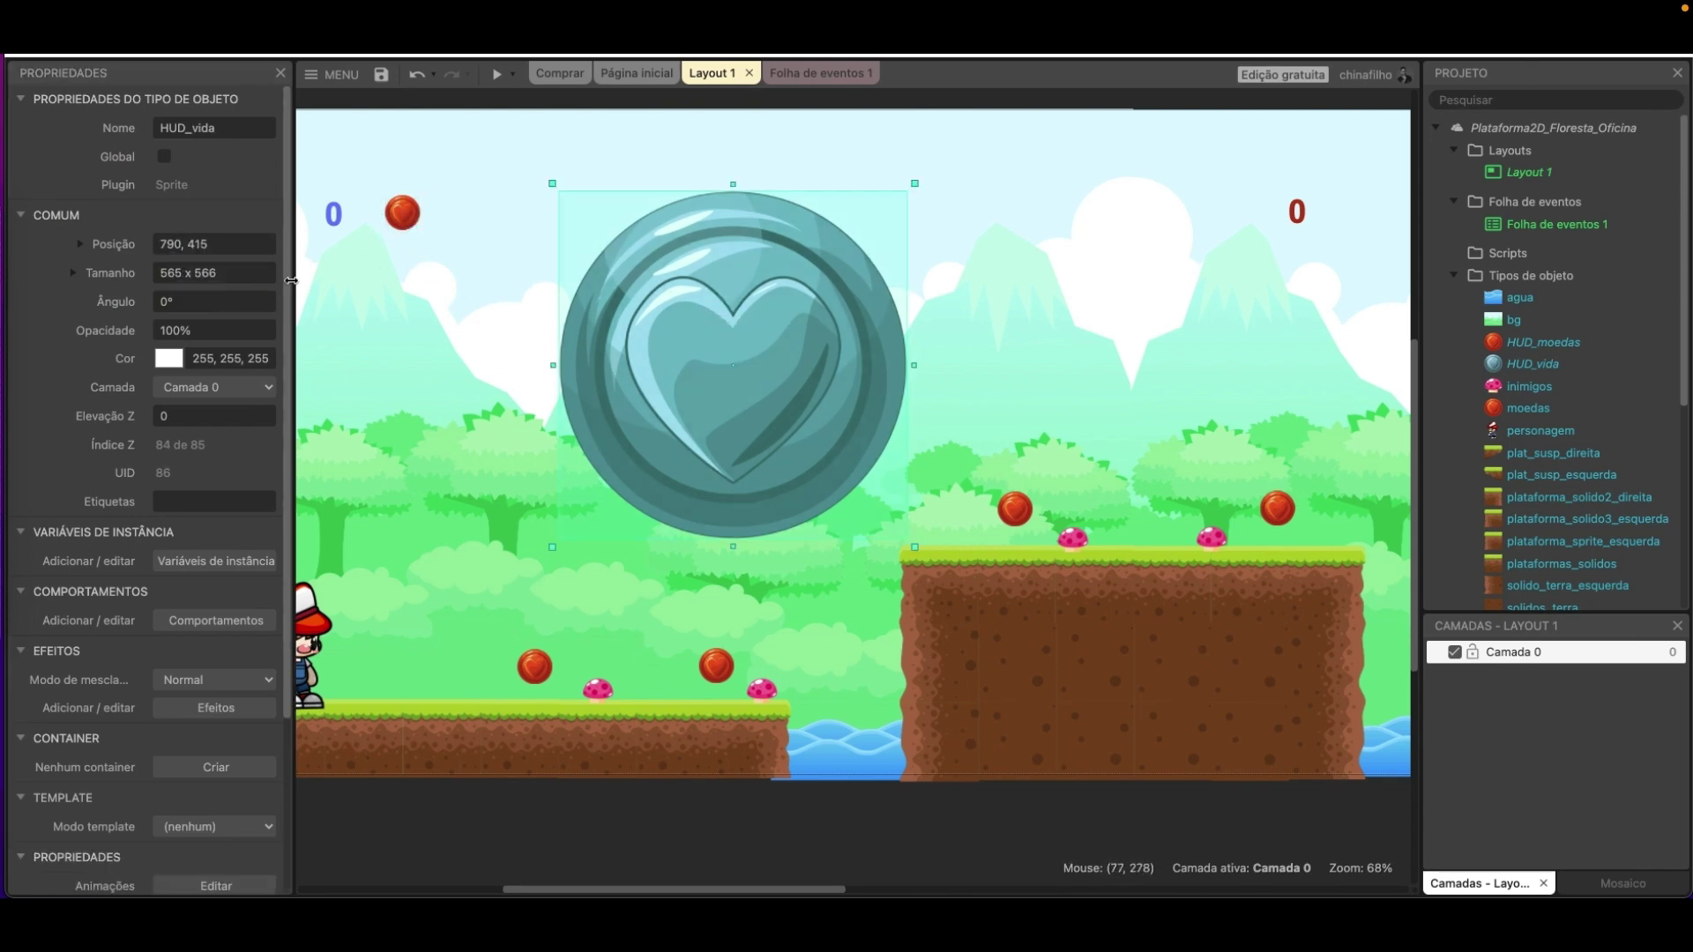
left_click(251, 273)
key("Tab")
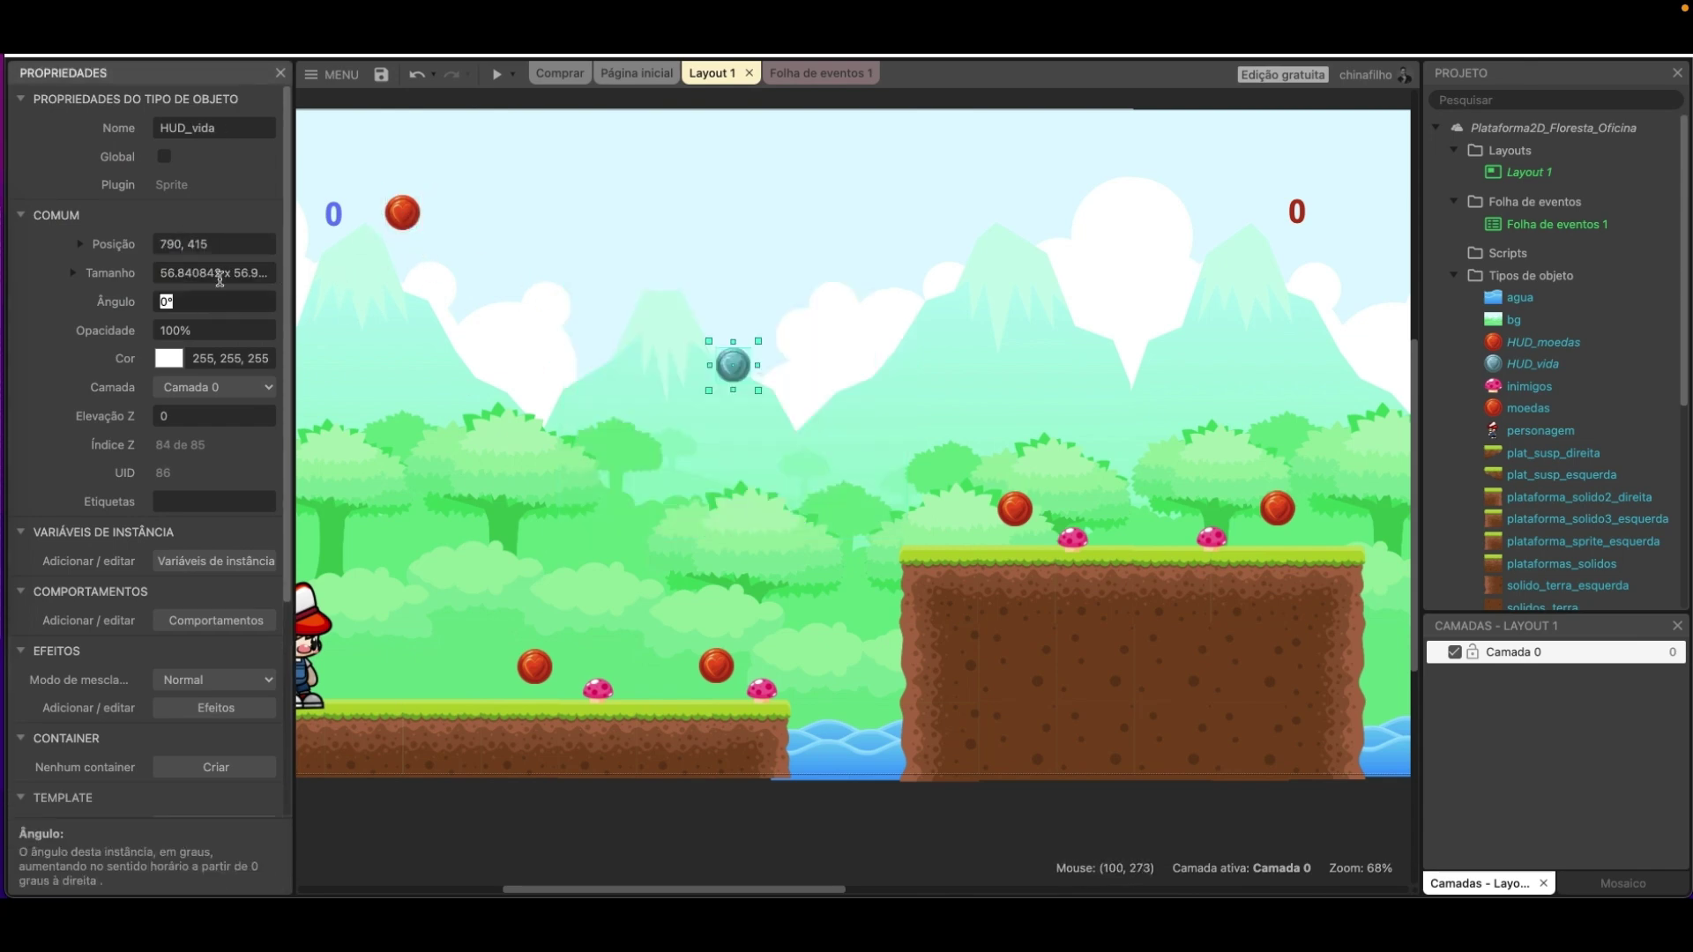
Move the HUD_vida coin beside the texto_vidas digit, to about 1814, 162.
left_click_drag(750, 366, 1377, 214)
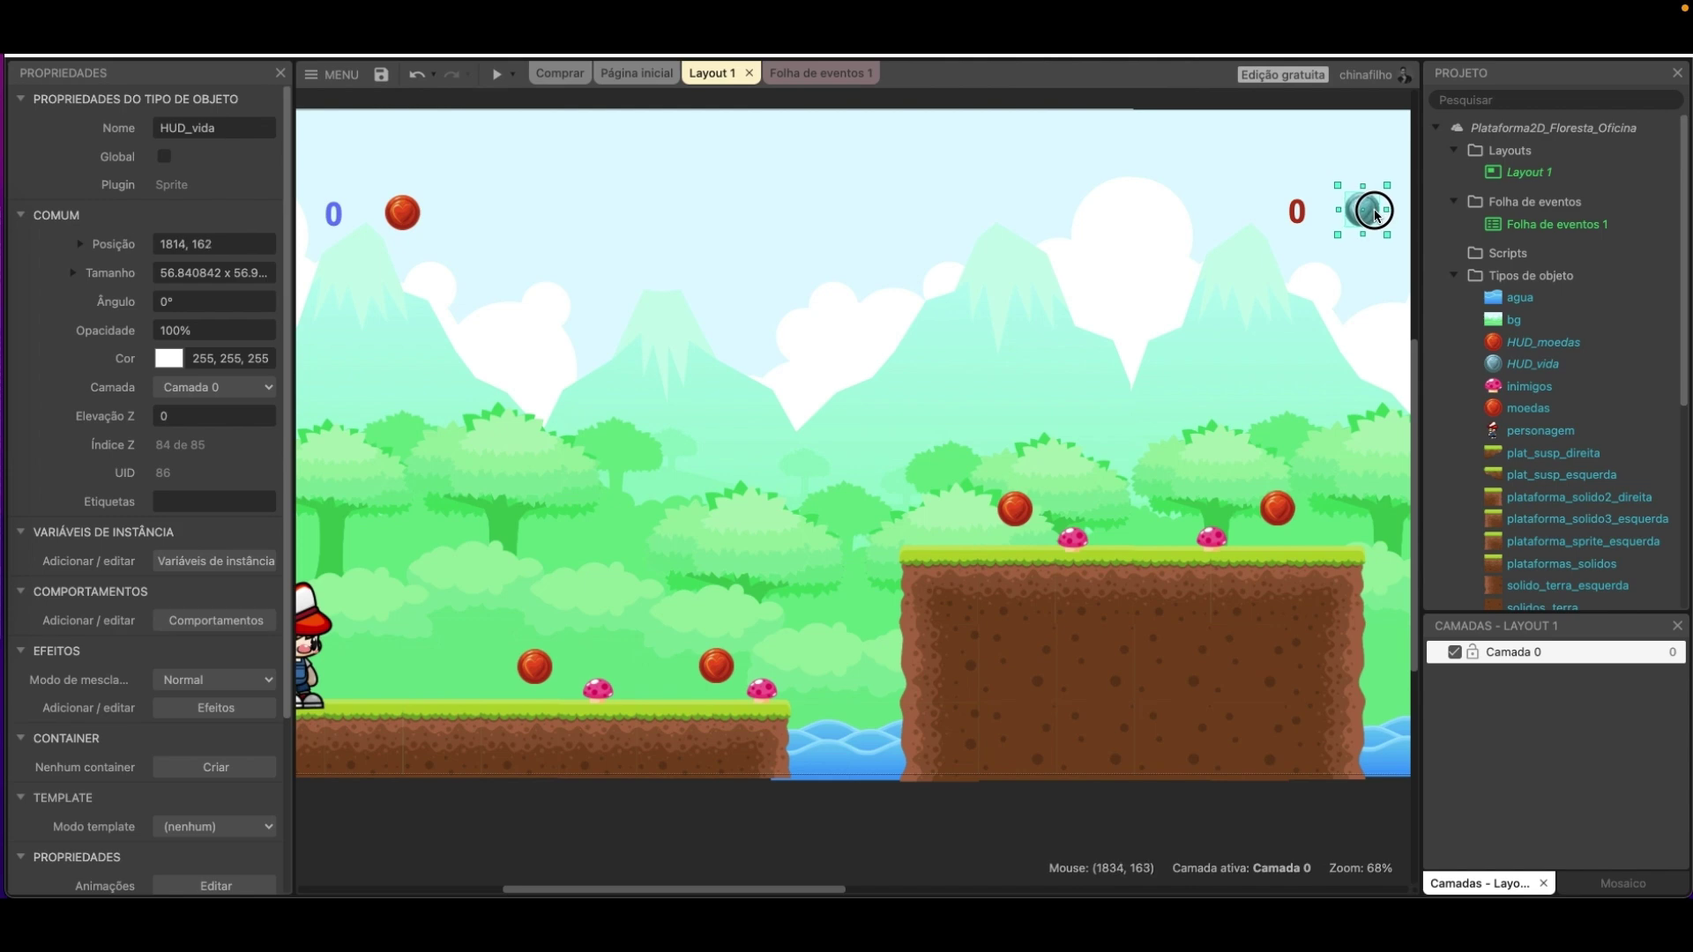
left_click(1361, 209)
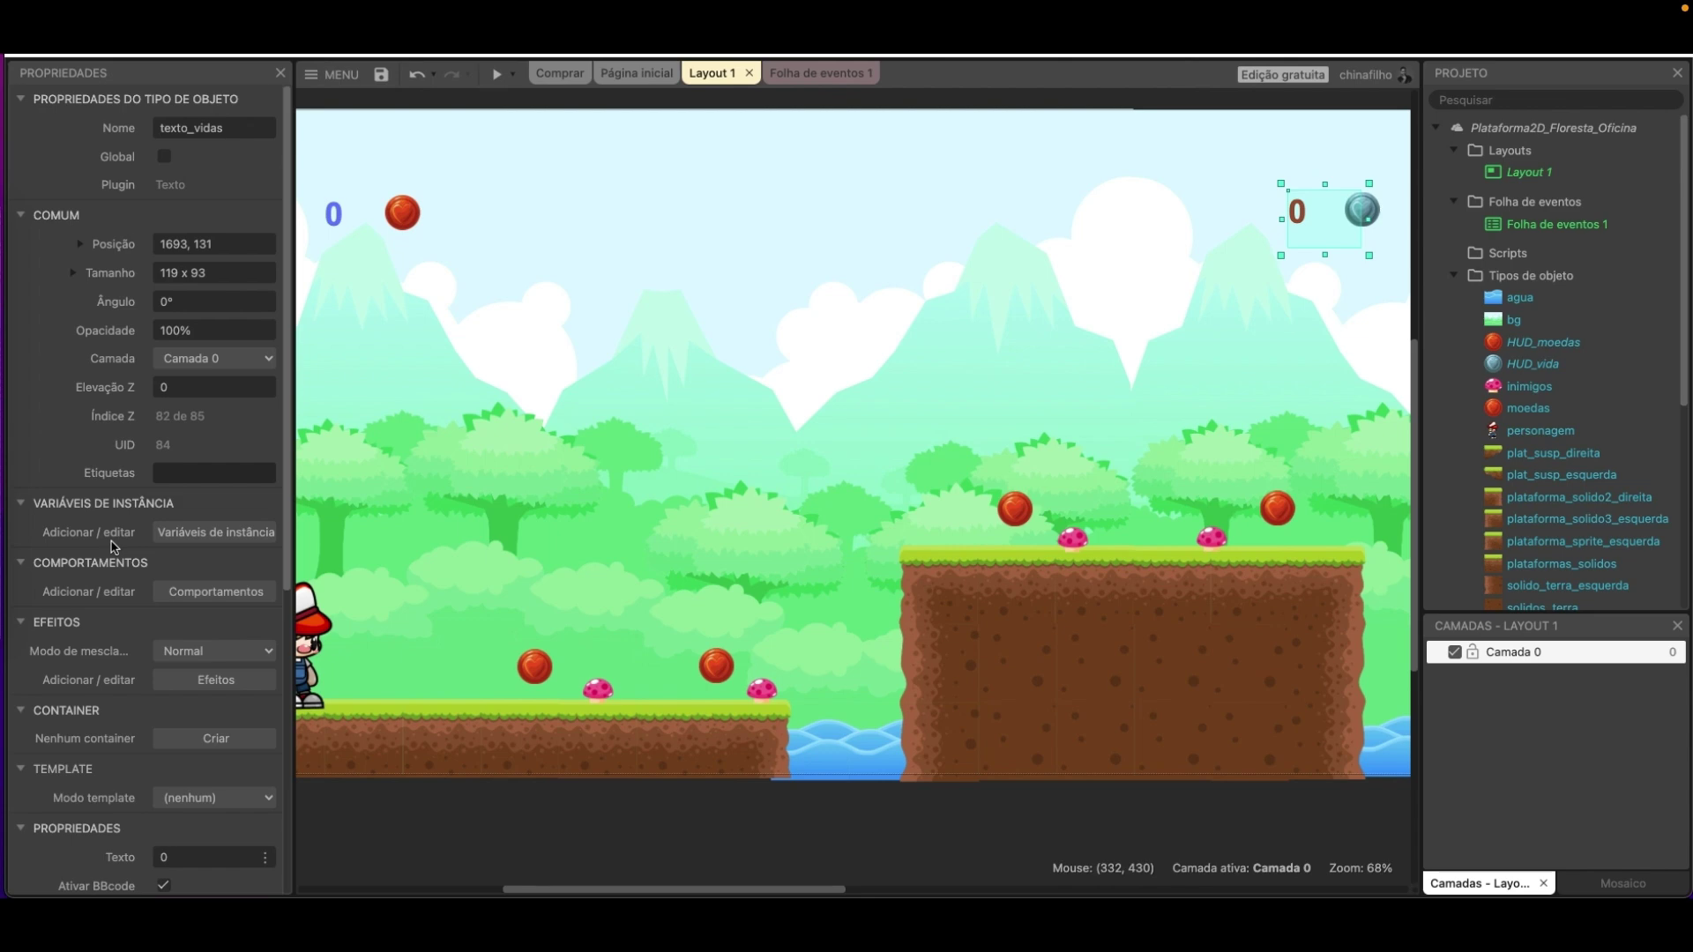
Sample the silver HUD_vida coin as the text colour of texto_vidas and save the project.
scroll(132, 564, "down", 10)
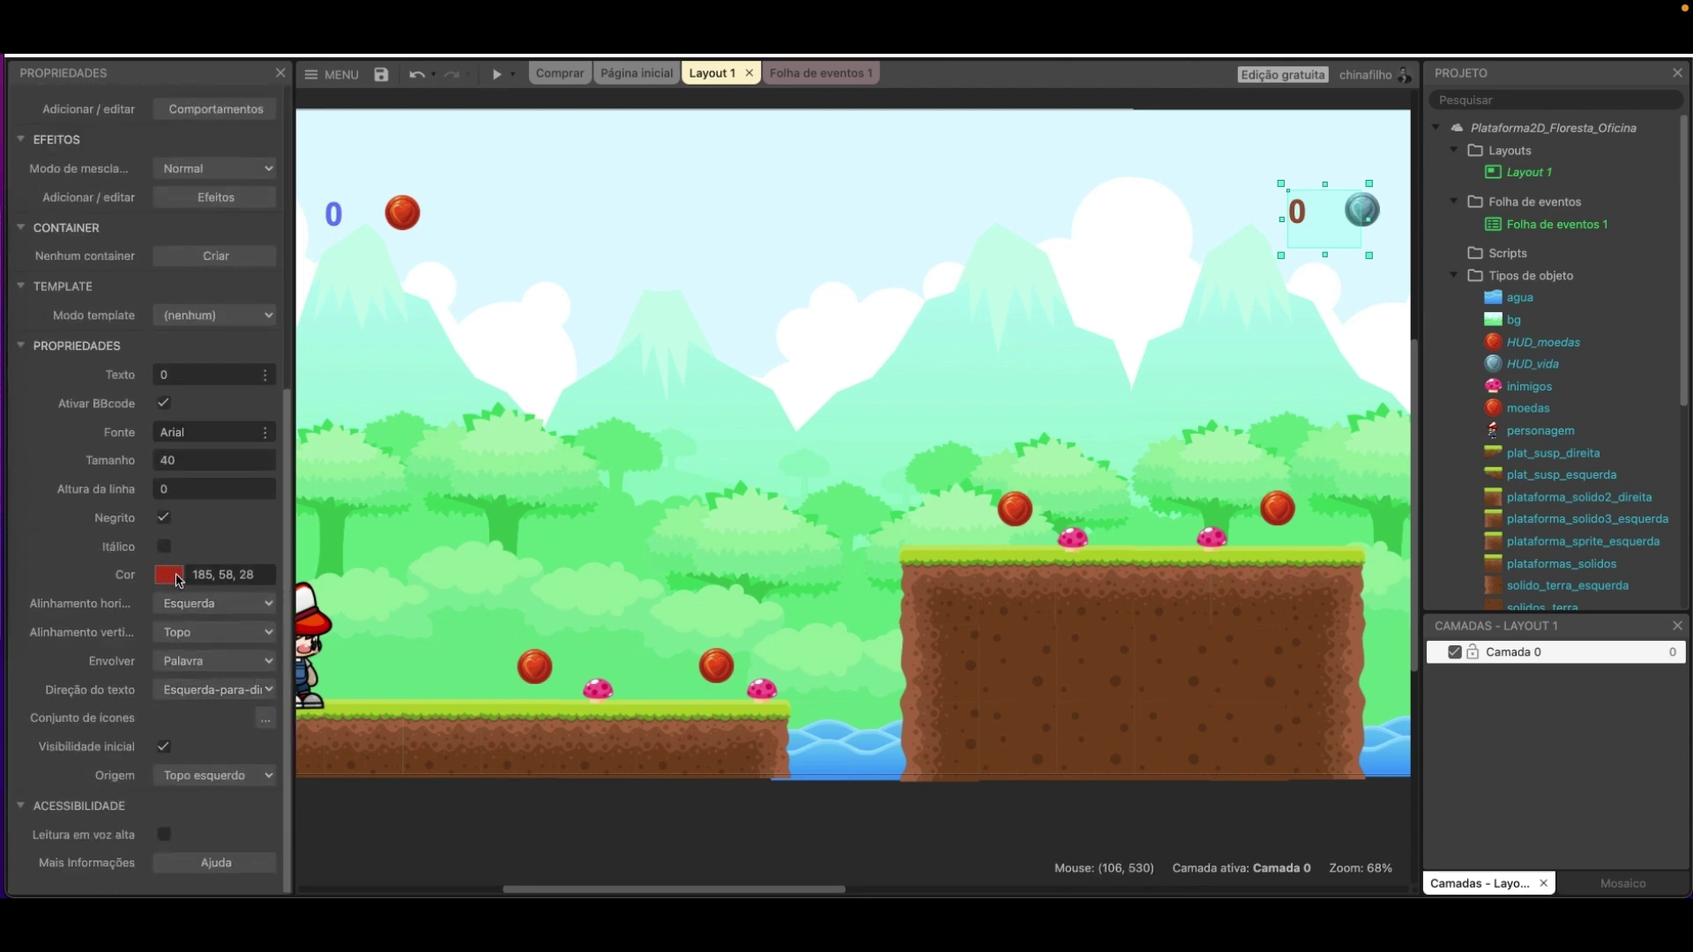
left_click(169, 575)
left_click(170, 735)
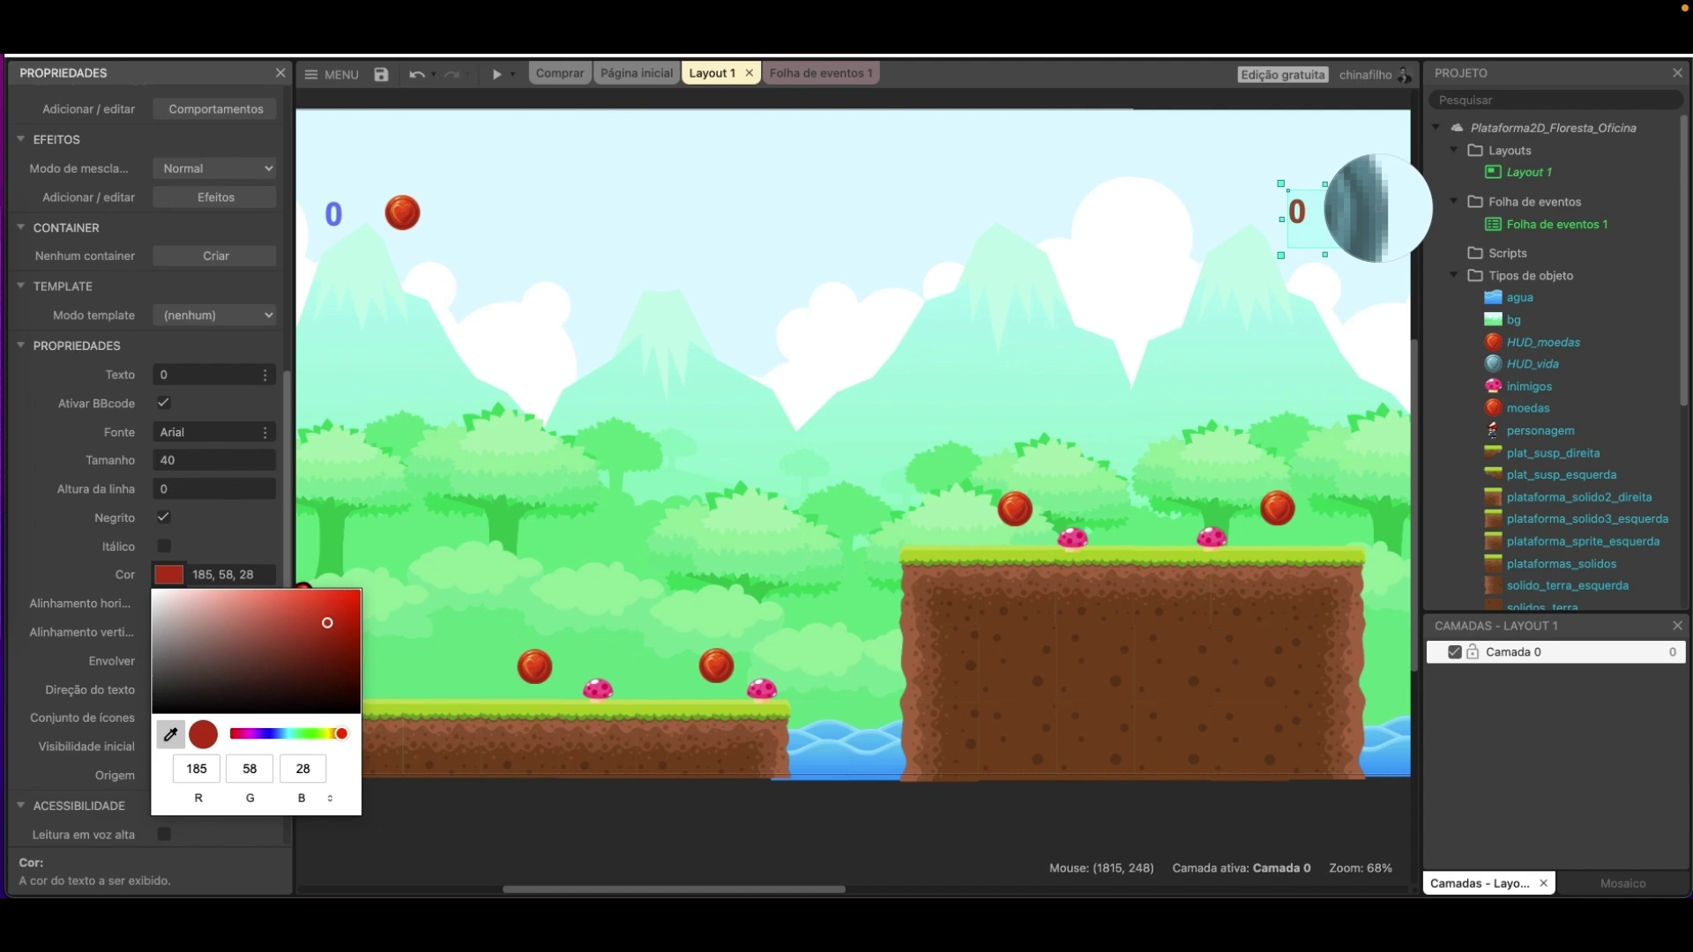
left_click(1376, 209)
left_click(980, 356)
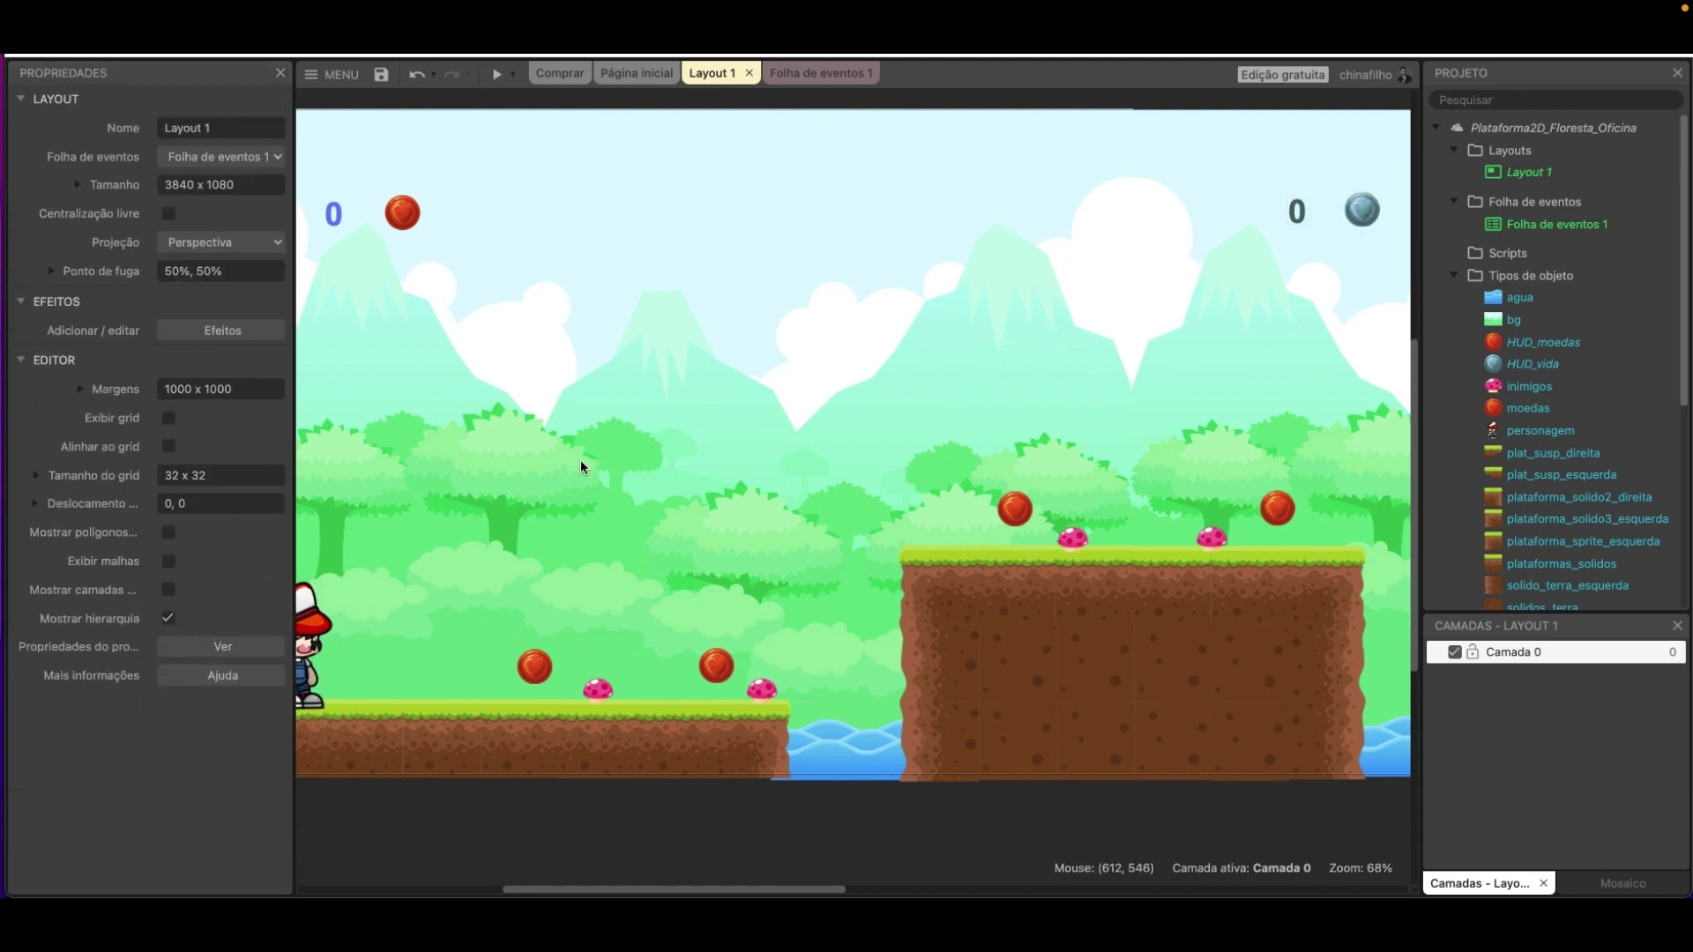
key("ctrl+s")
Insert a new Text object named texto_venceu near the middle of the first screen area, at about 864, 532.
scroll(642, 432, "down", 2, "ctrl")
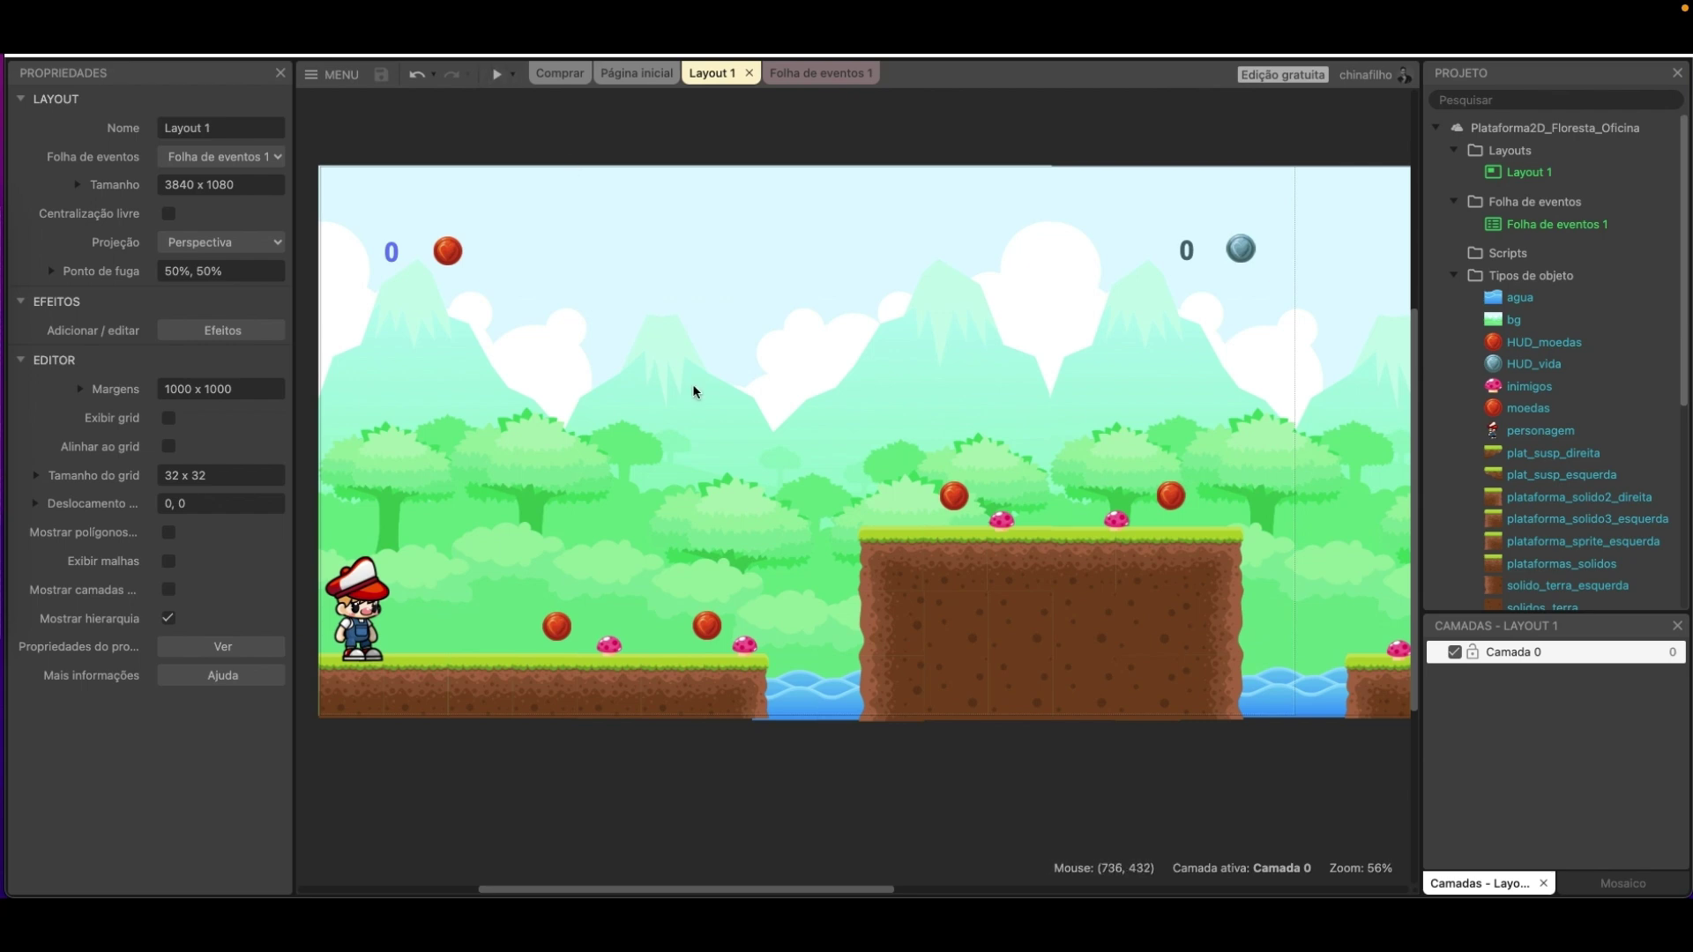
right_click(675, 336)
left_click(761, 353)
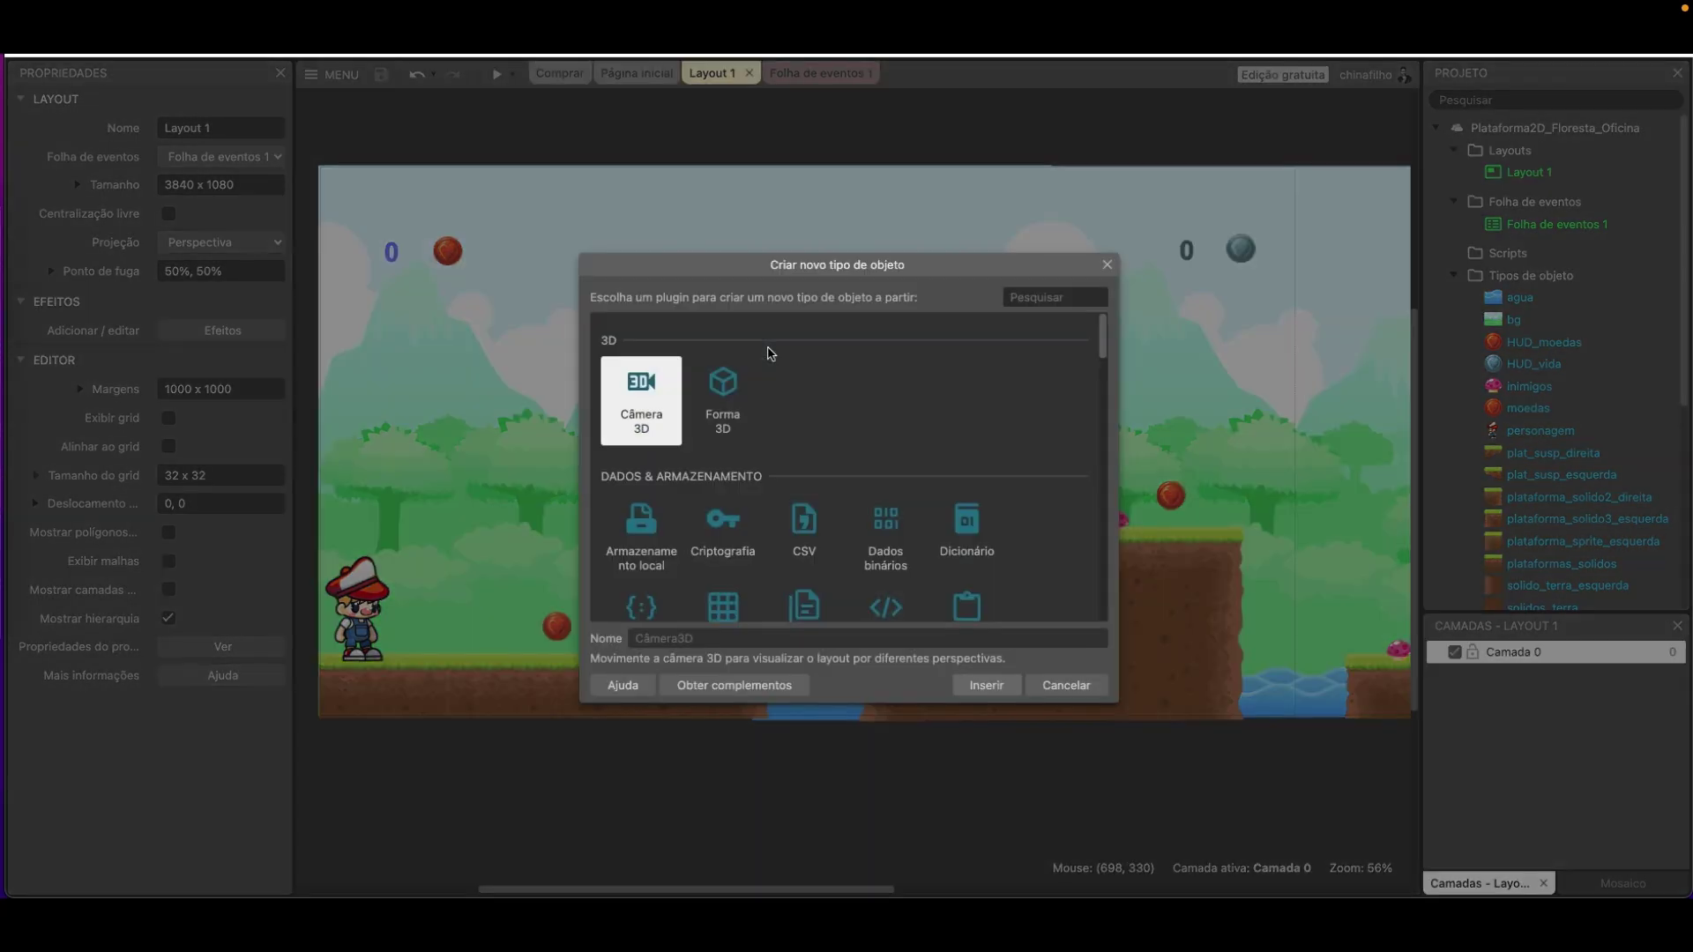
type("texto")
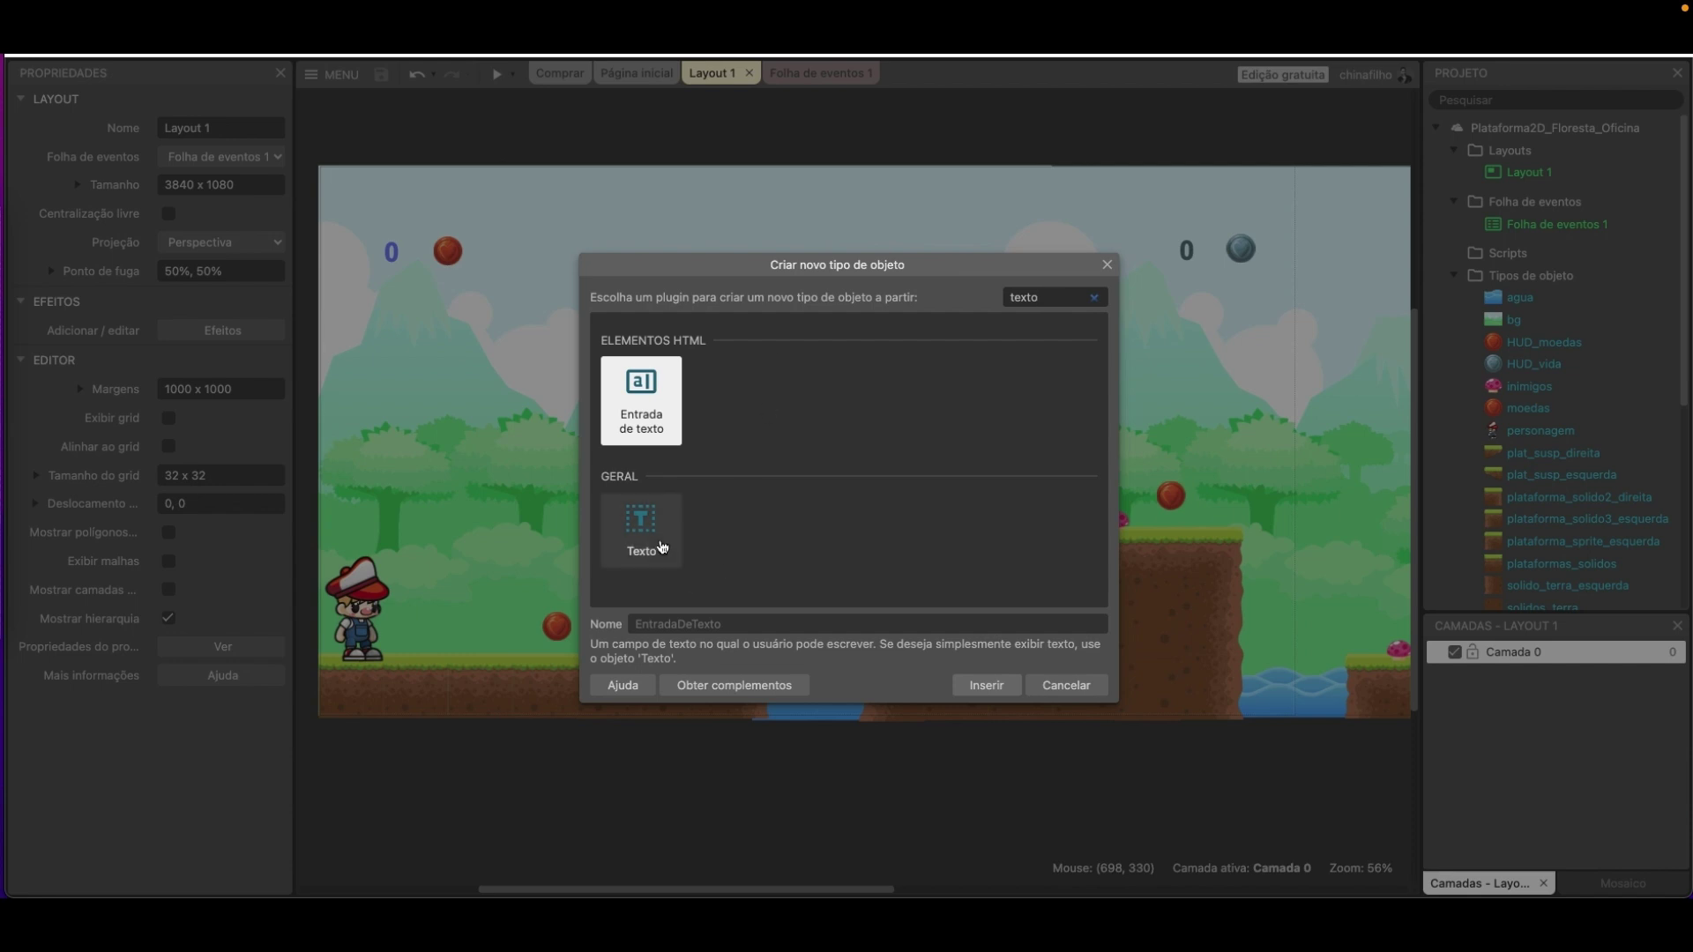
left_click(659, 545)
left_click(683, 636)
type("texto_venceu")
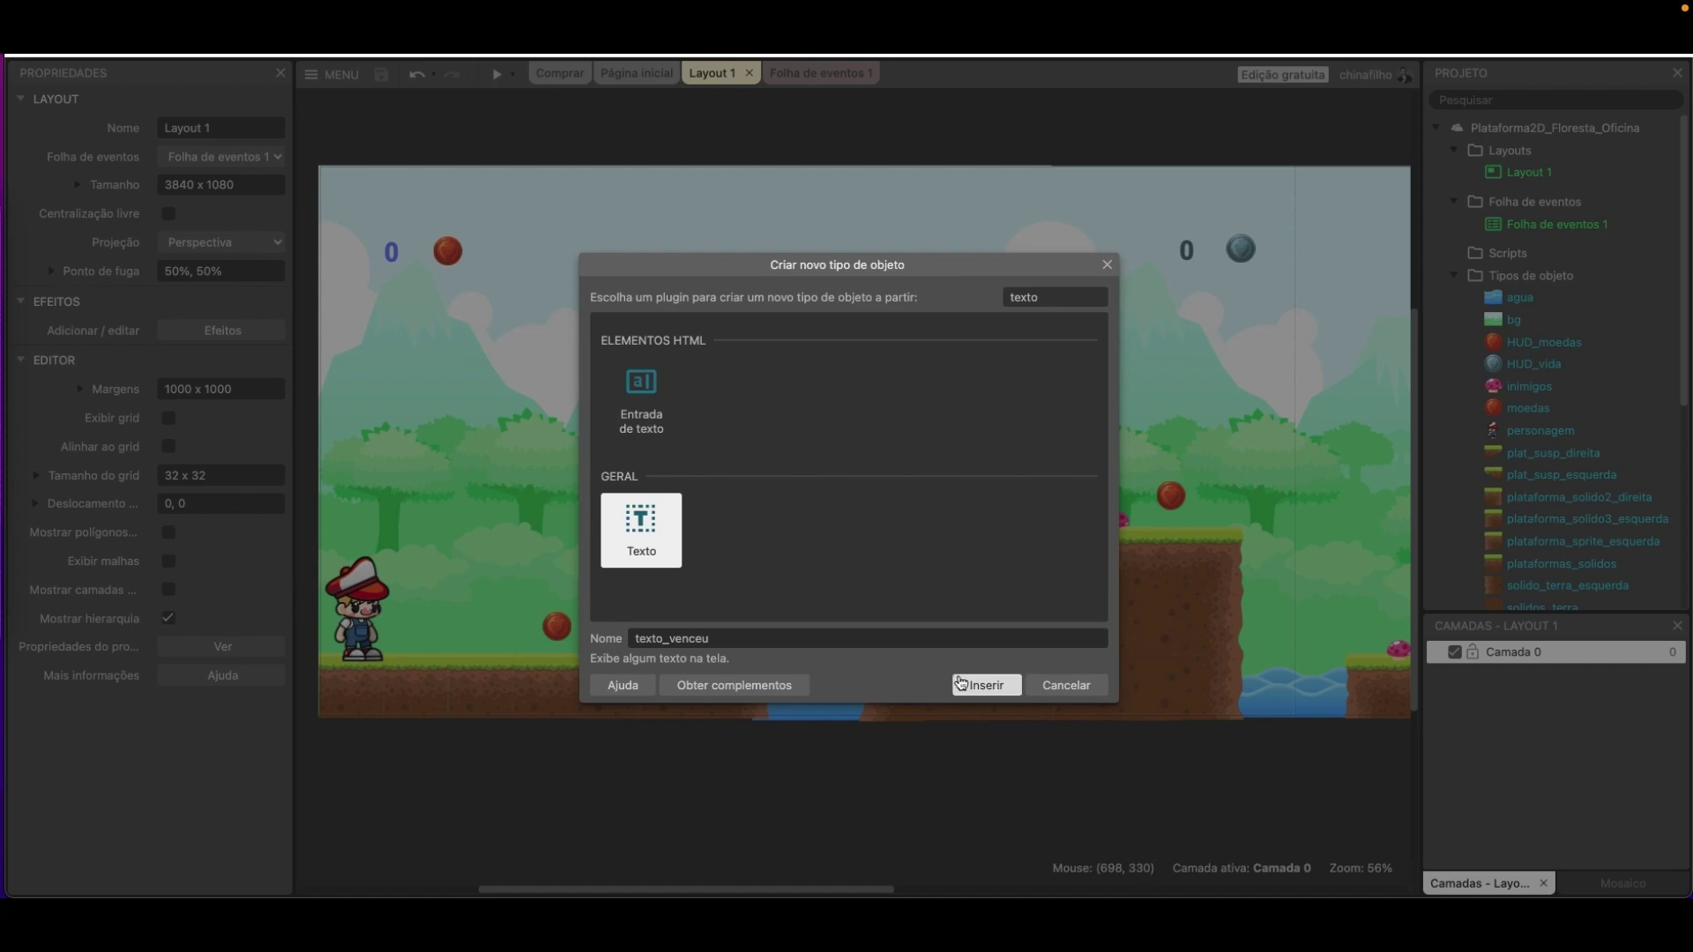
left_click(987, 685)
left_click(758, 436)
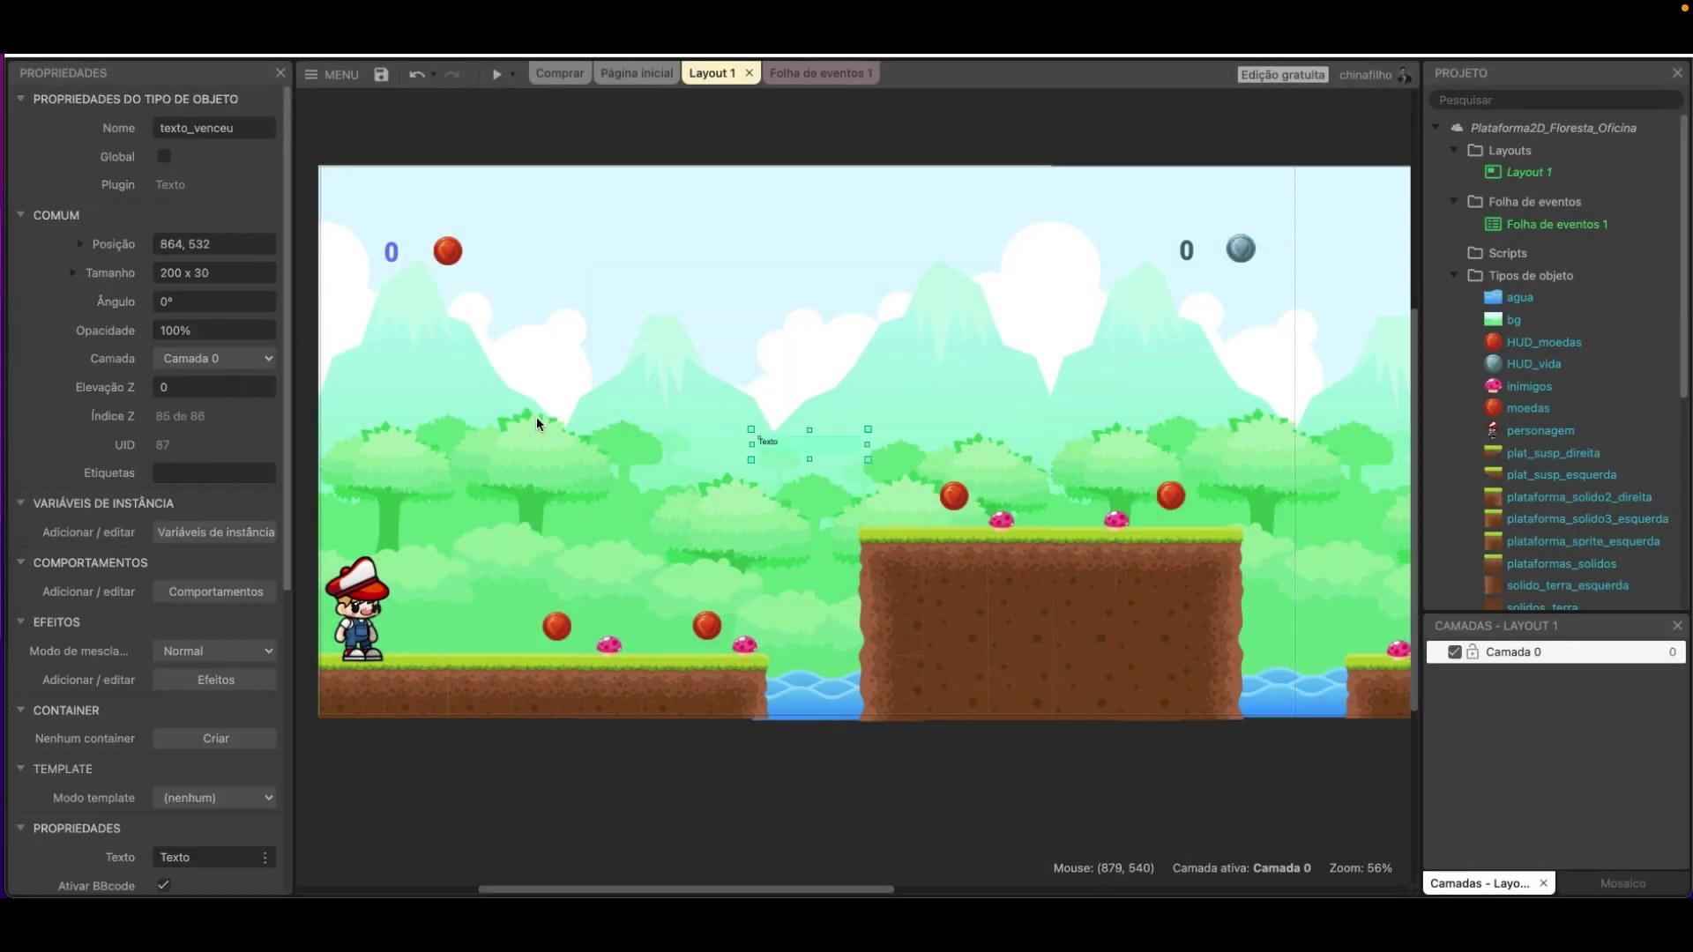
Set the texto_venceu text to "Parabéns, você venceu!" with a line break after the comma.
scroll(199, 432, "down", 5)
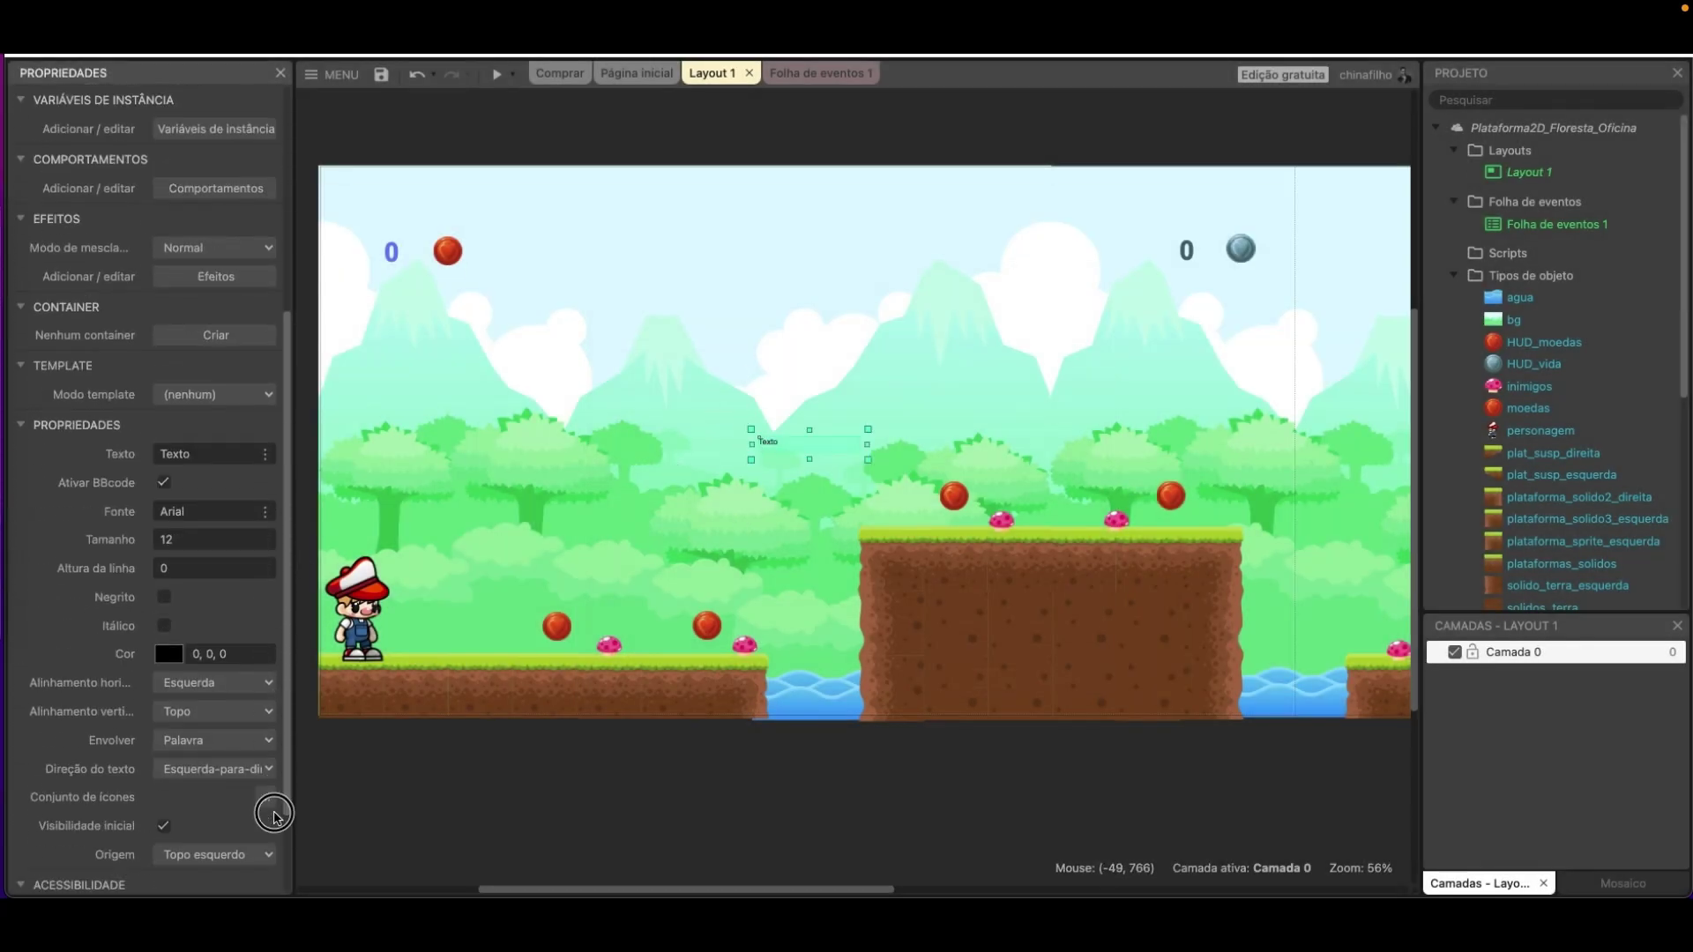
left_click(203, 437)
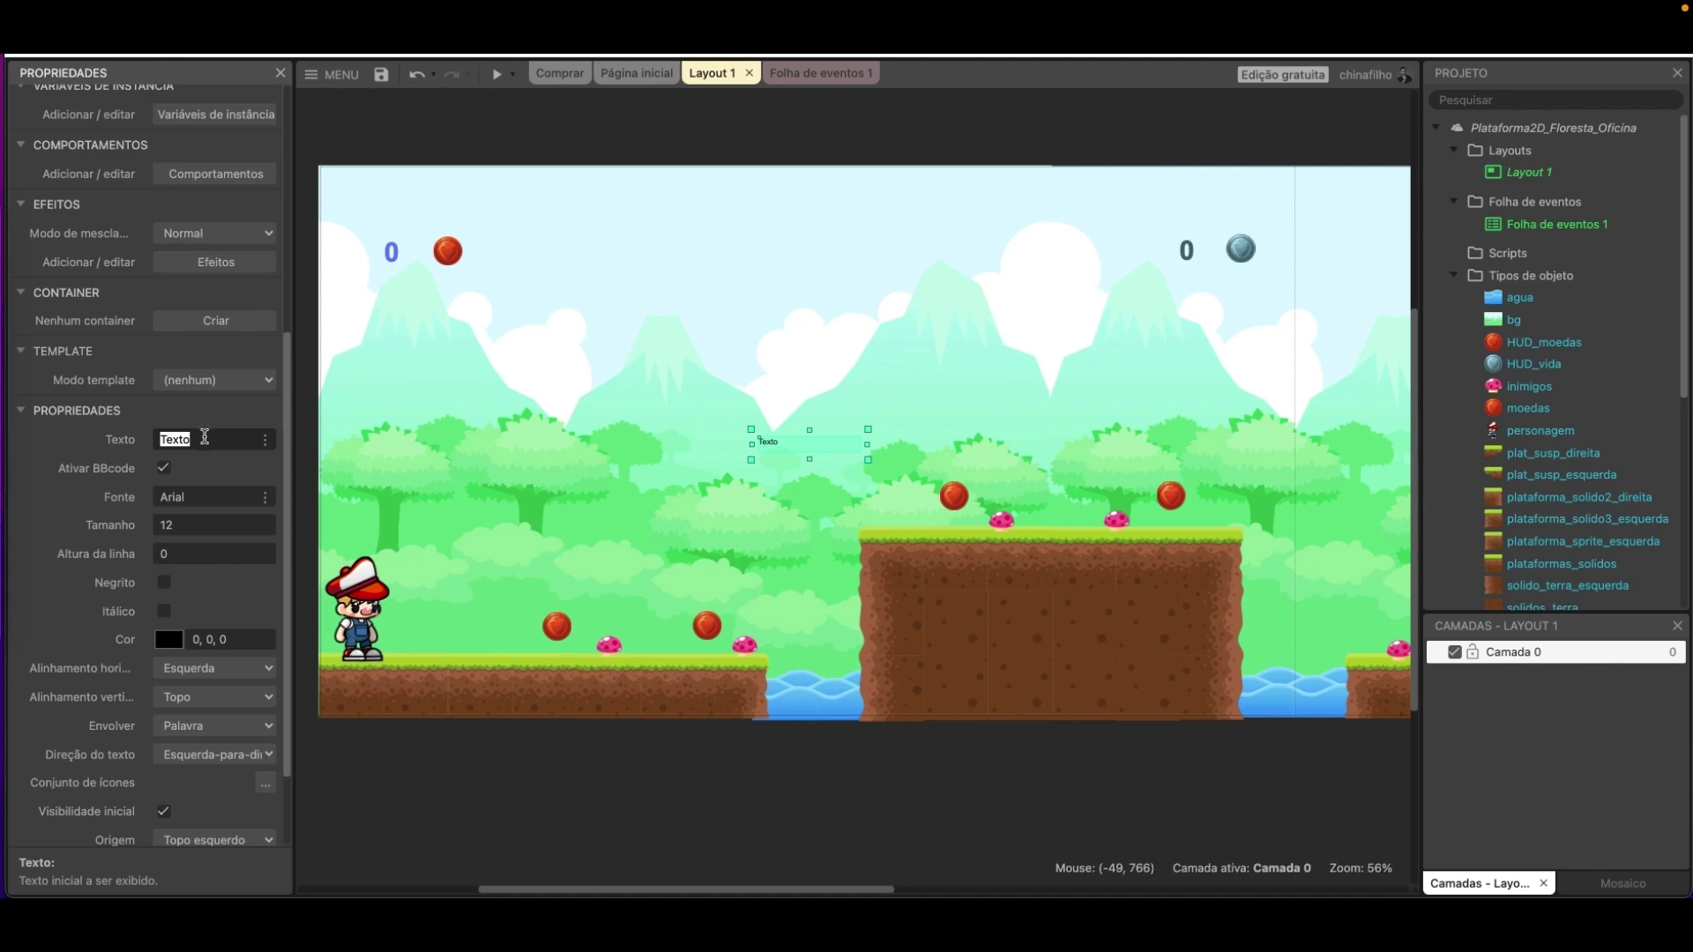
type("Parabéns, você ver")
type("ceu!")
key("Return")
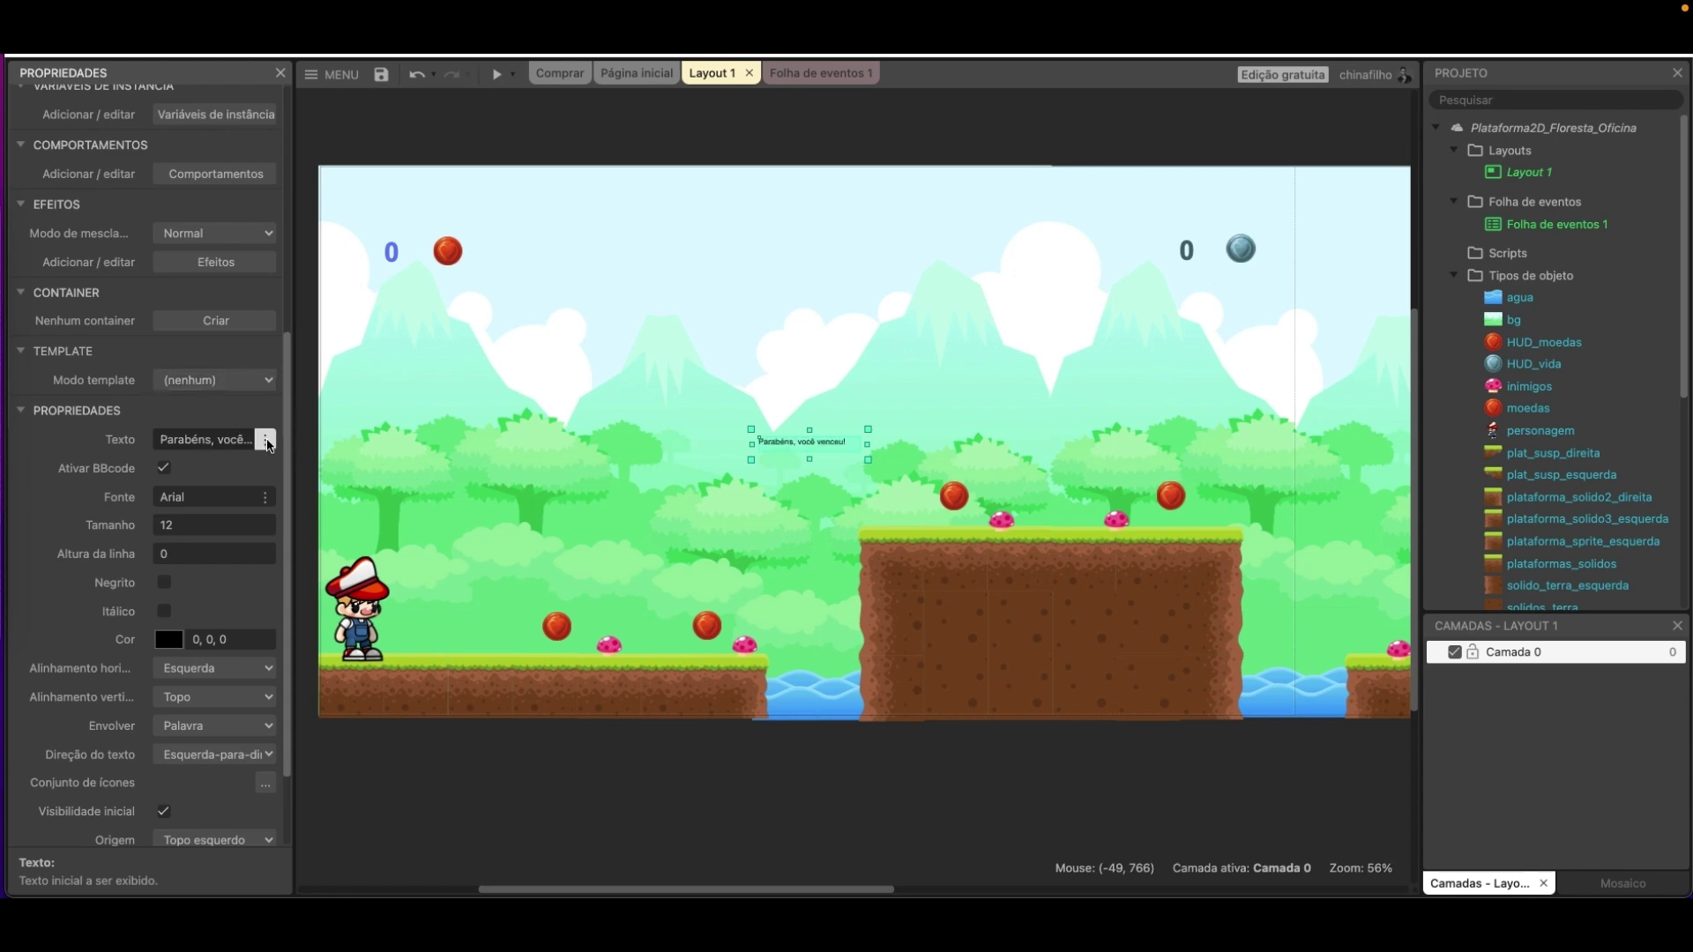
left_click(265, 440)
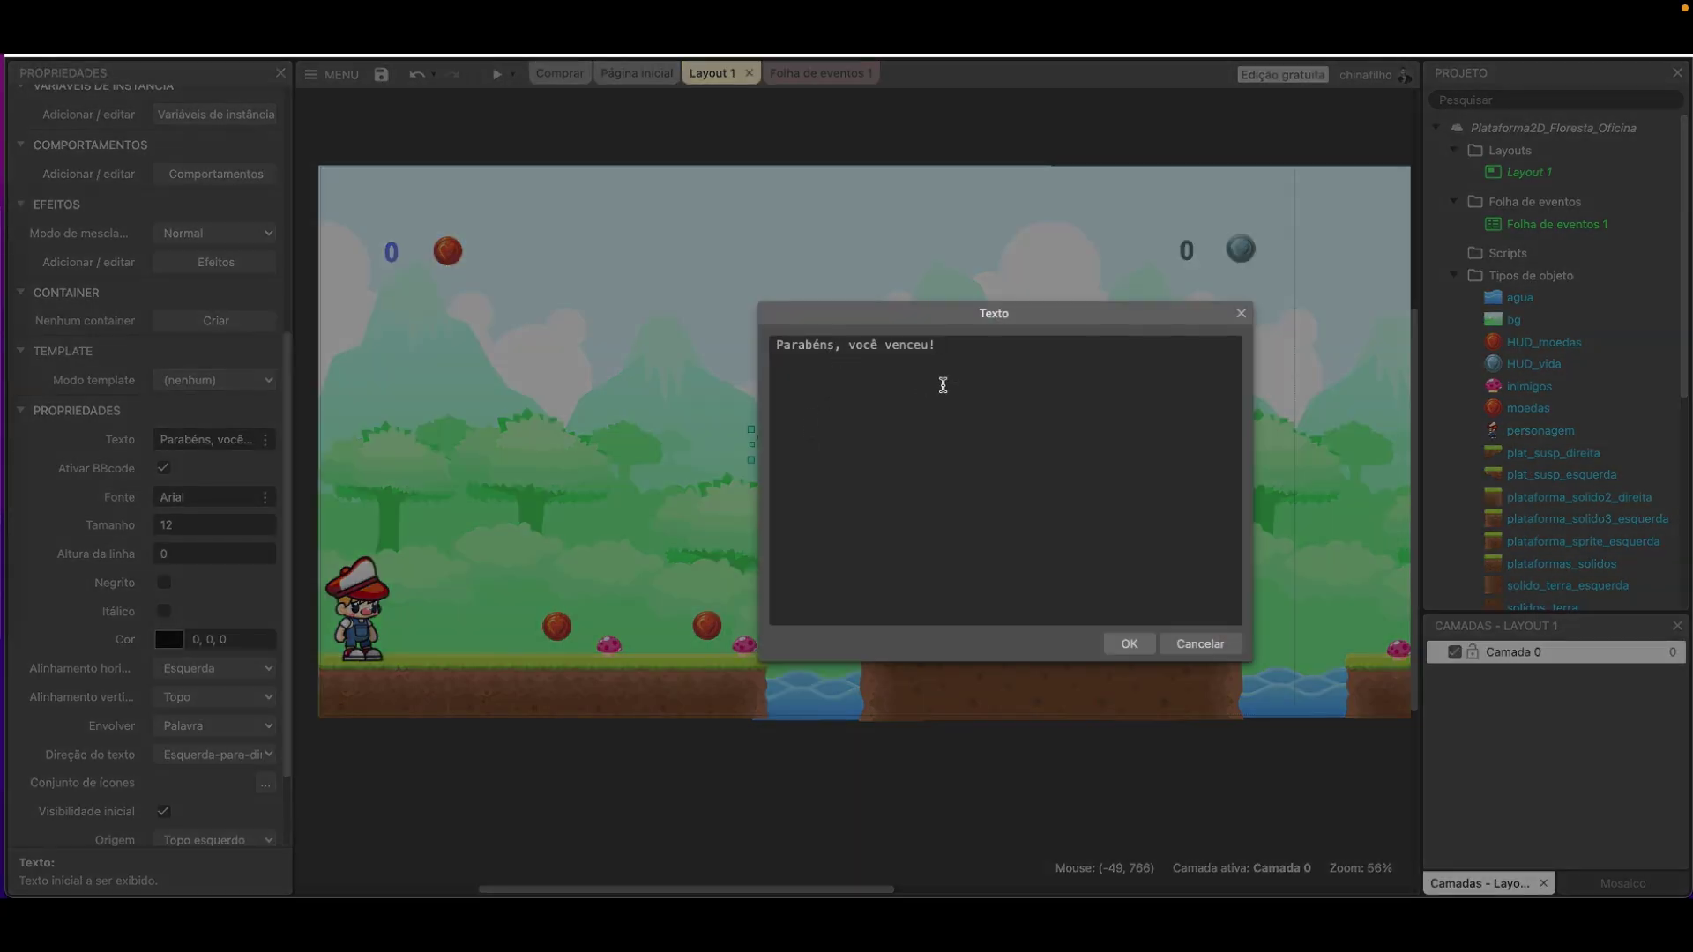
key("Return")
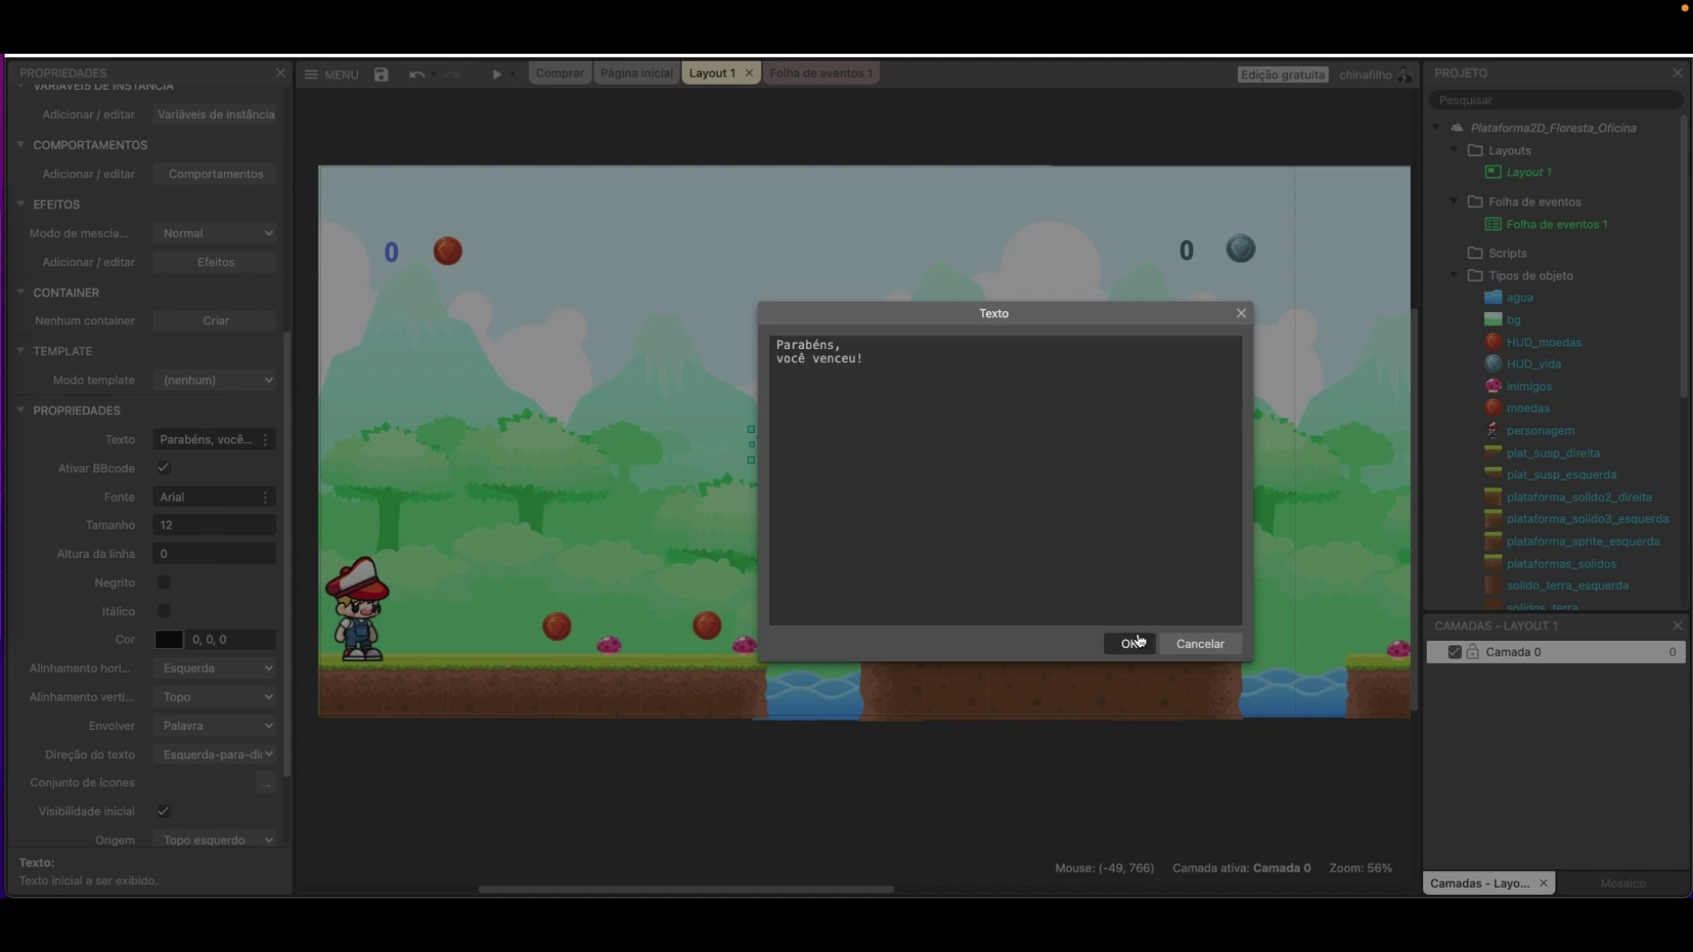
left_click(1130, 644)
Set the texto_venceu font size to 40 and enlarge its box to fit both lines of text.
left_click(168, 524)
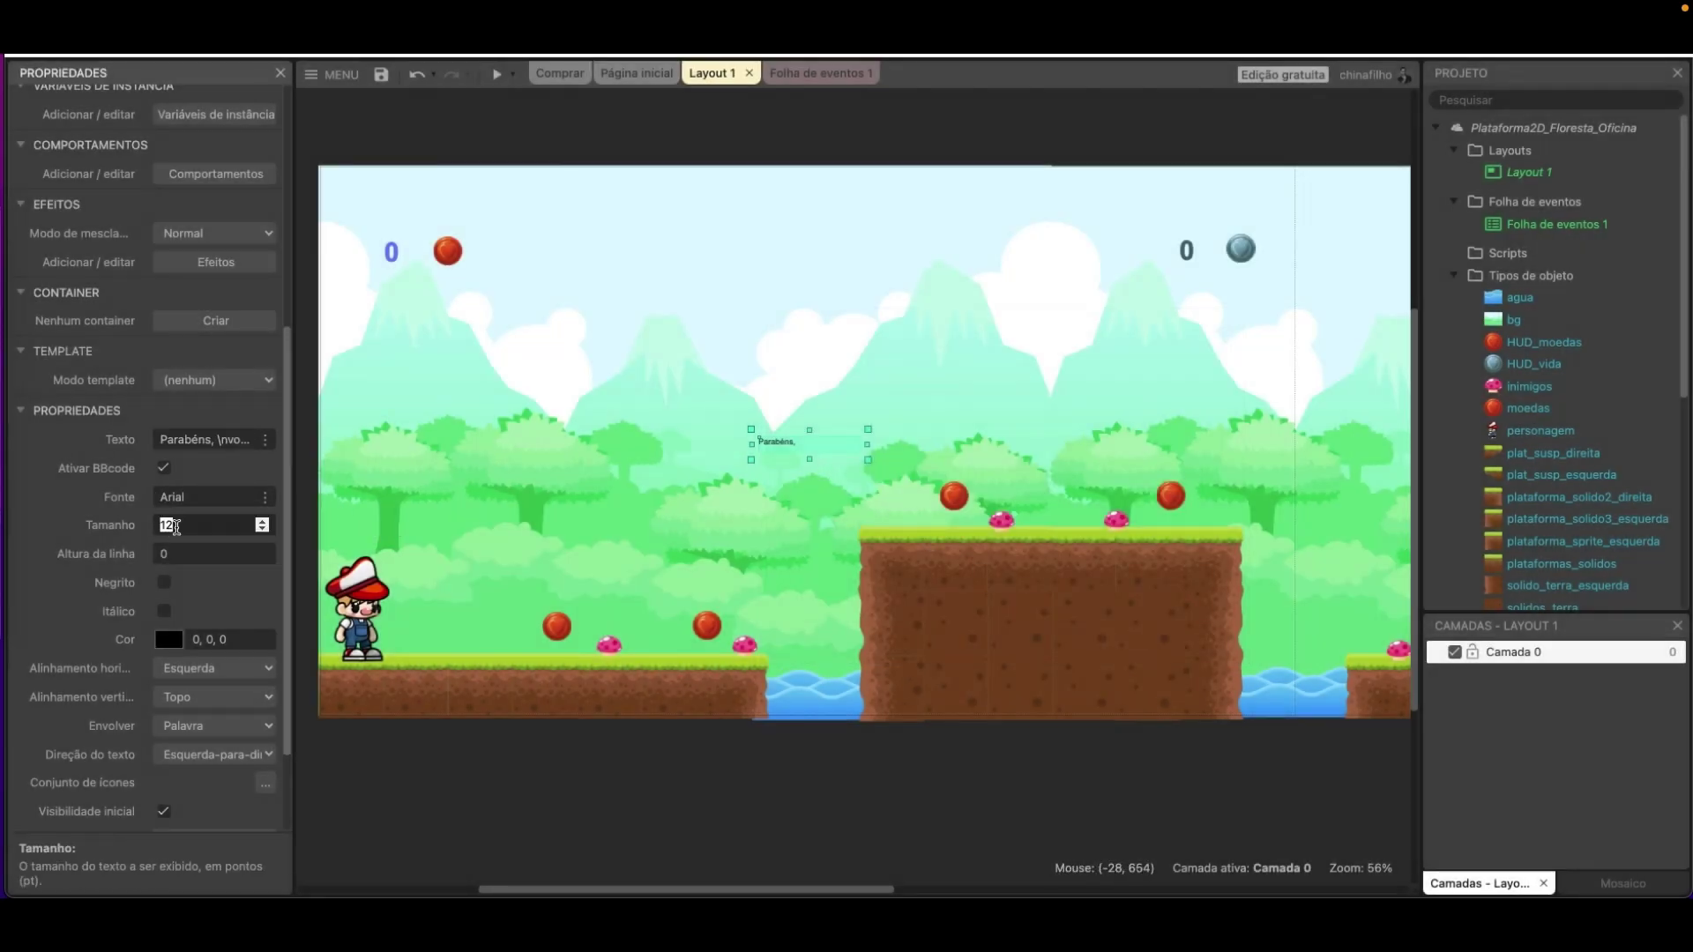
type("40")
key("Tab")
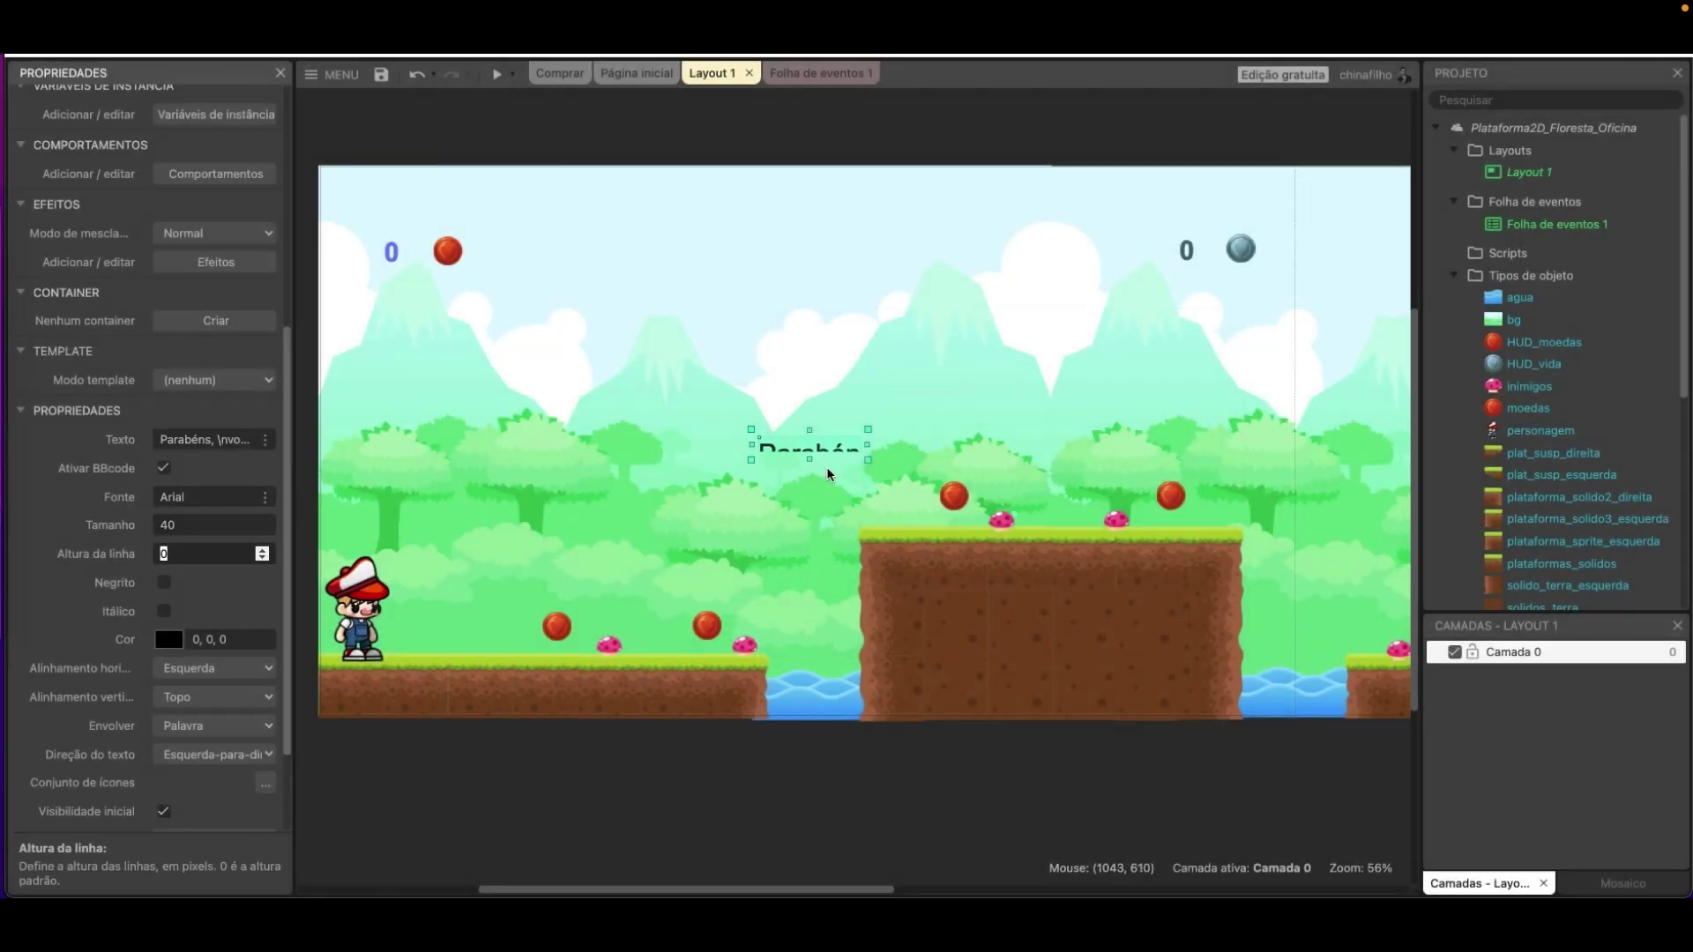
left_click_drag(809, 459, 929, 468)
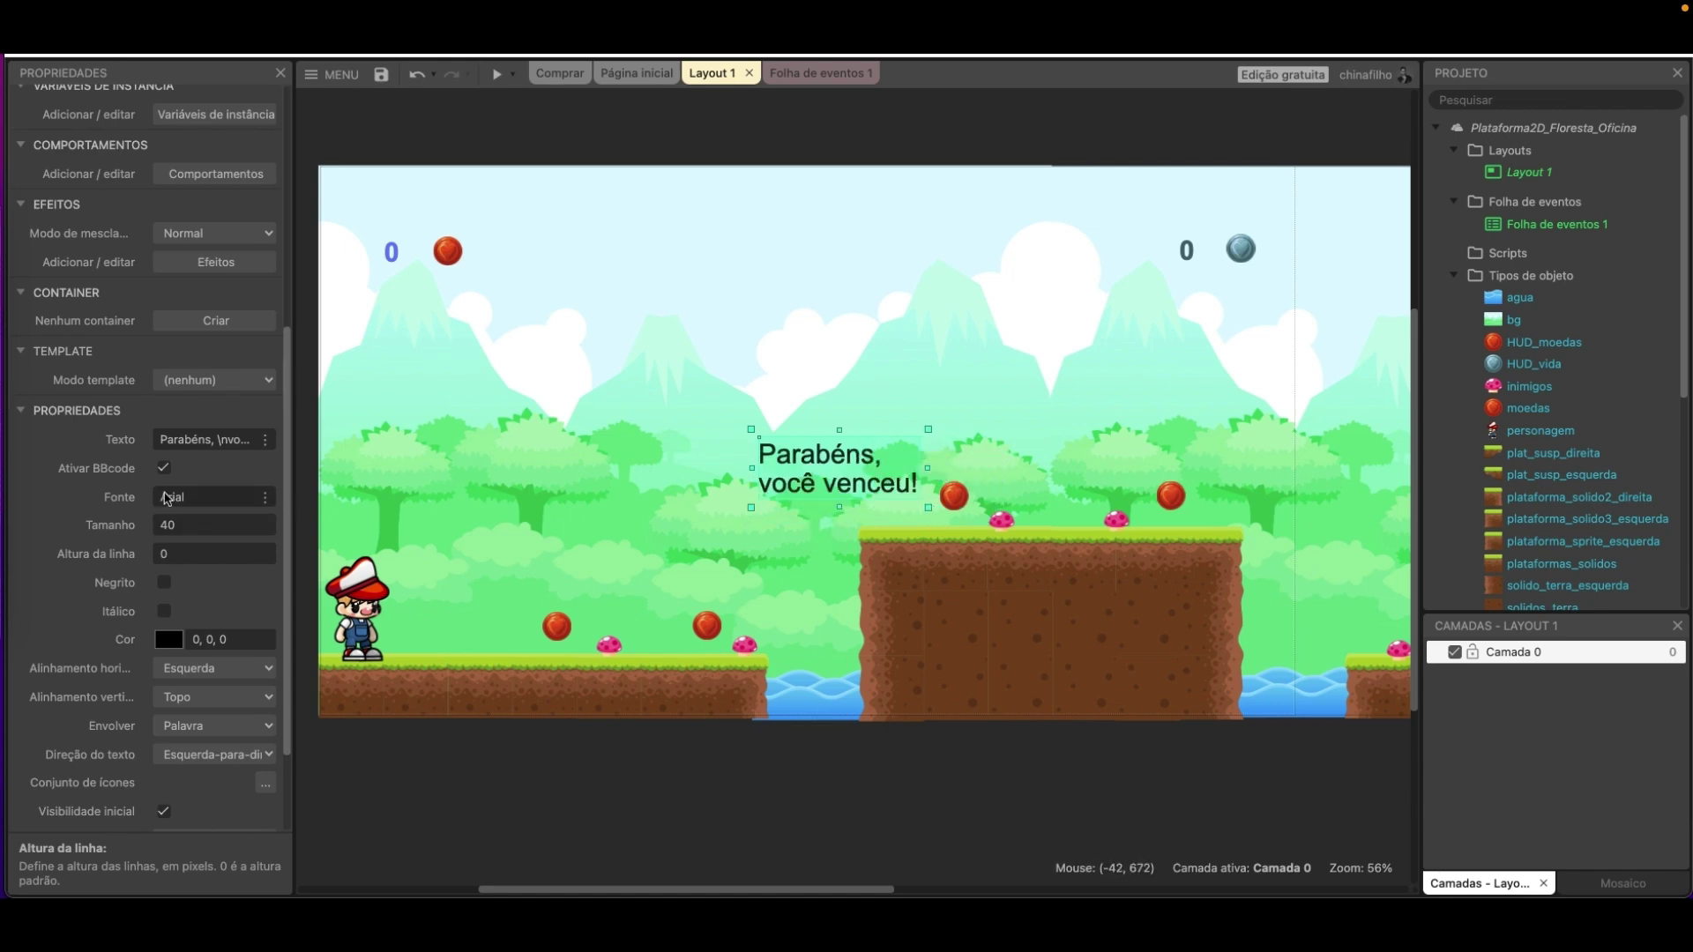
Set both the horizontal and vertical alignment of texto_venceu to Centro.
left_click(211, 668)
left_click(202, 689)
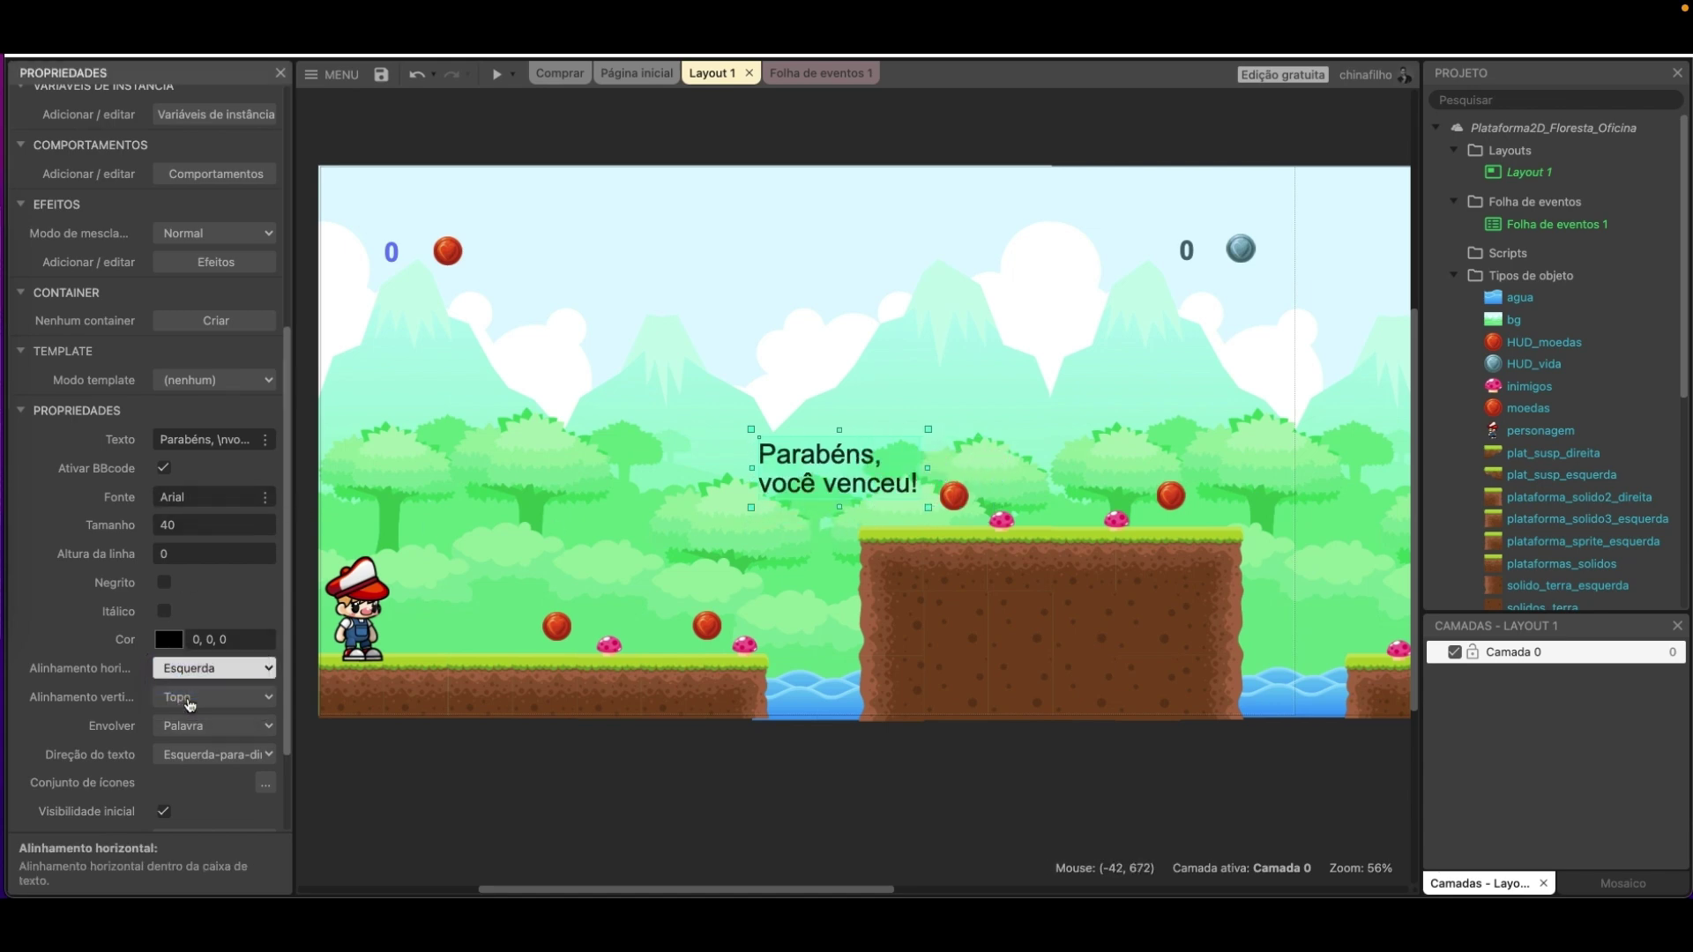
left_click(190, 697)
left_click(194, 716)
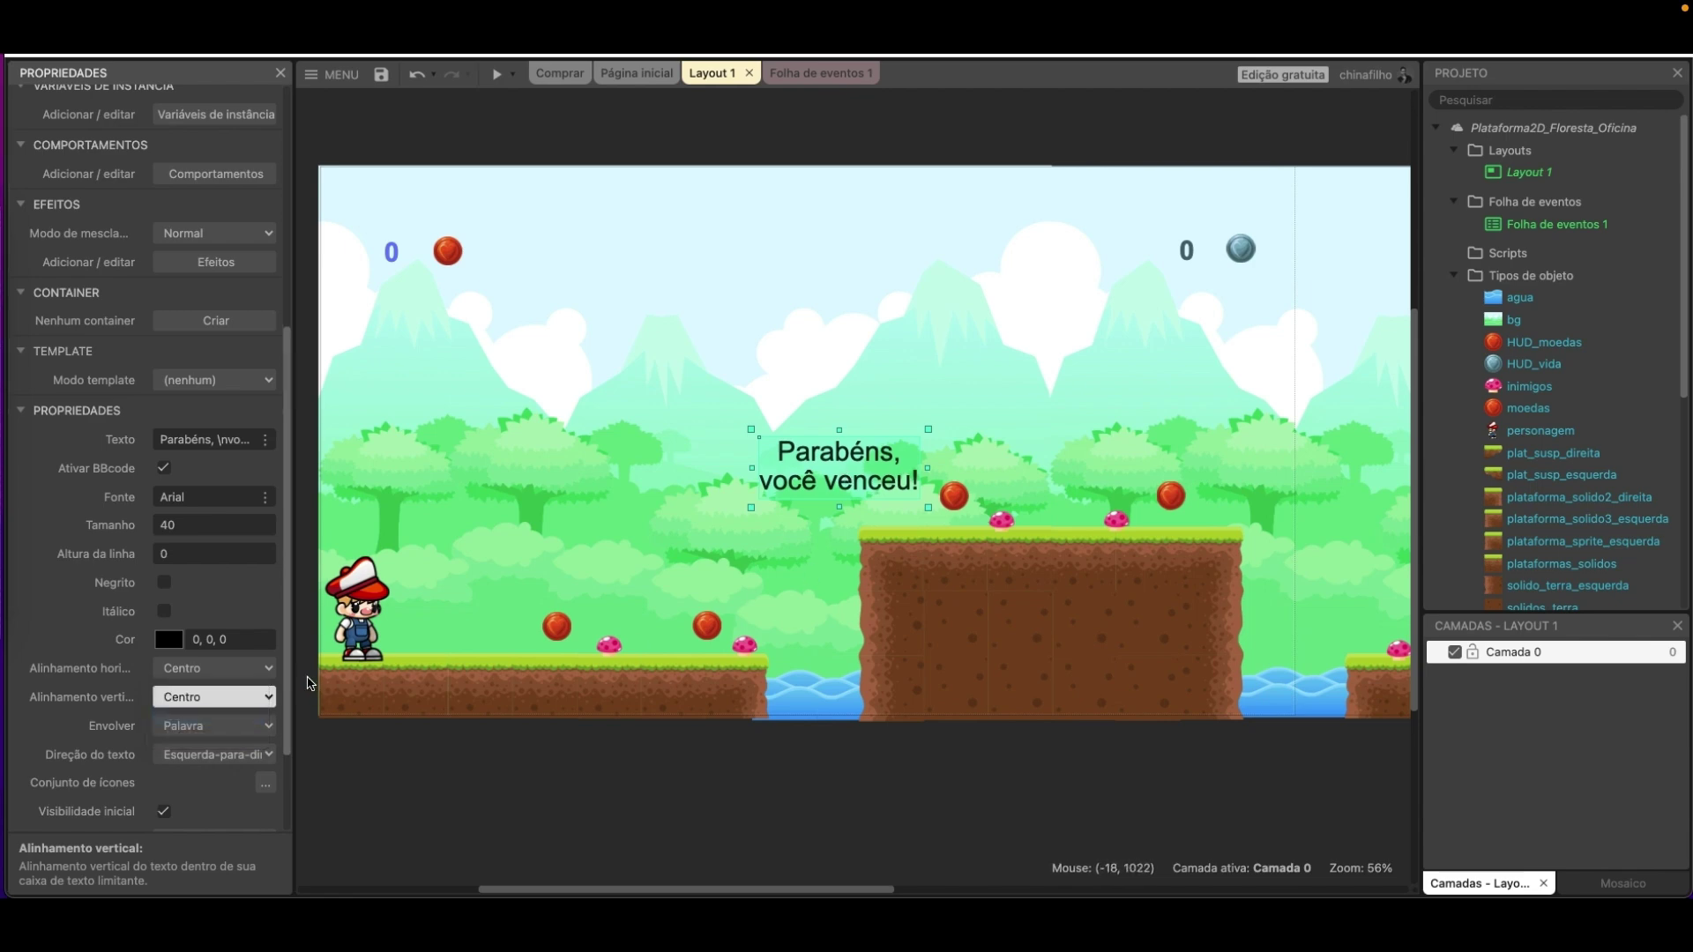
Make texto_venceu bold and widen its box so "você venceu!" fits on one line.
scroll(170, 491, "down", 2)
left_click(166, 481)
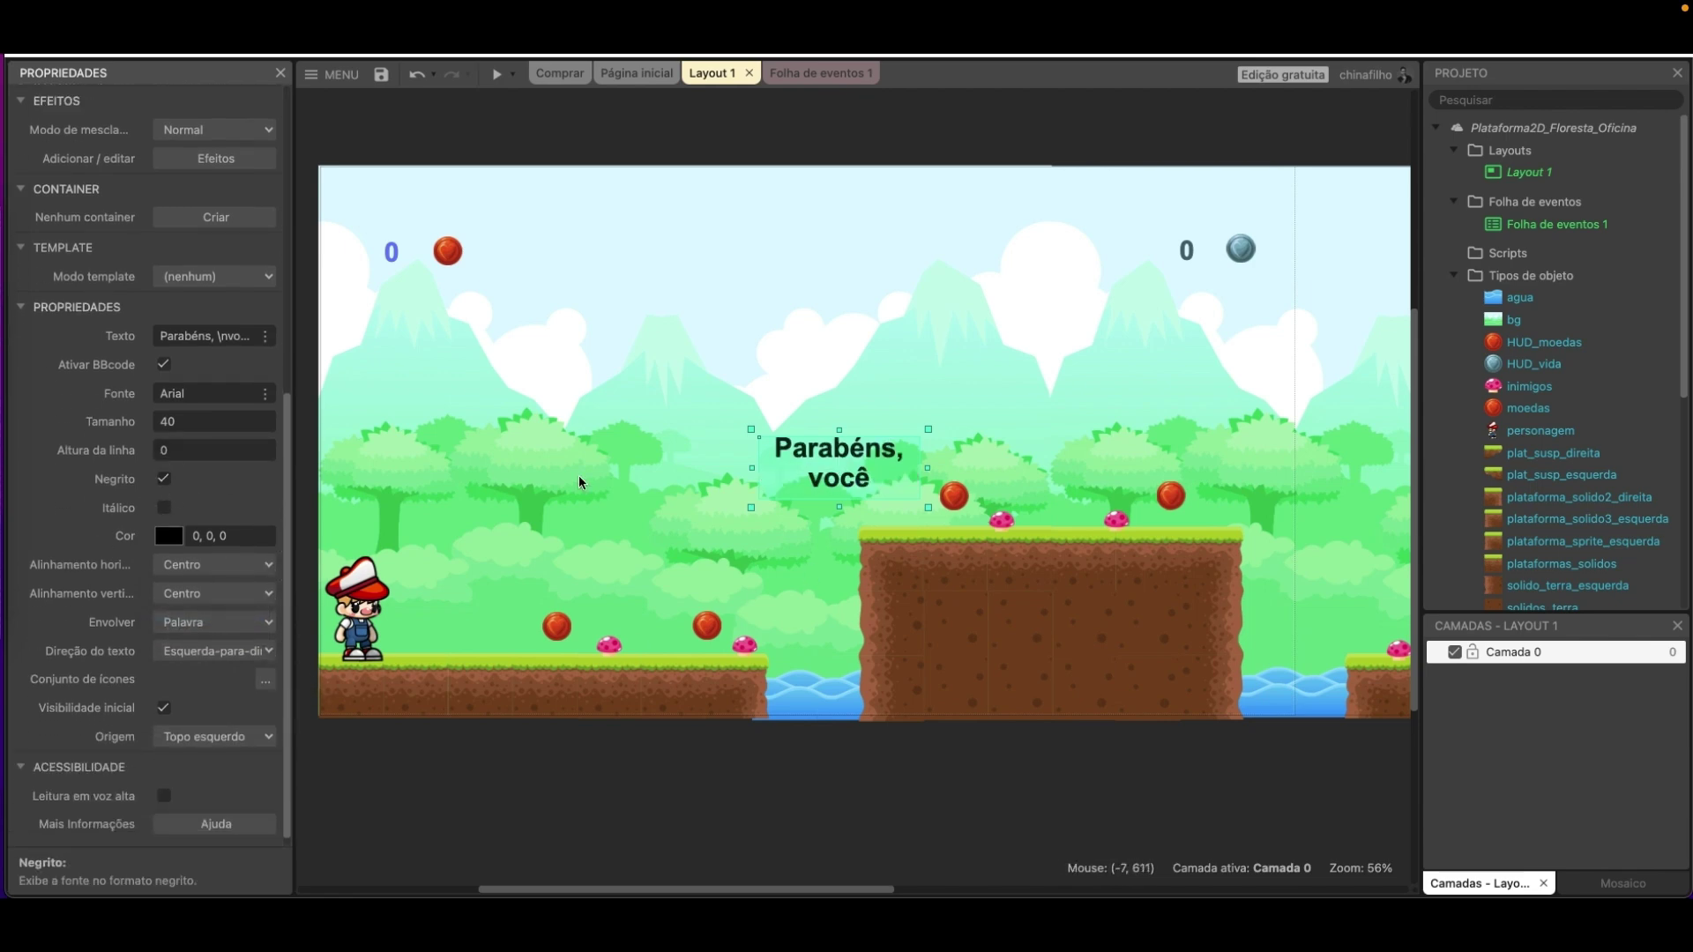
left_click_drag(751, 468, 728, 465)
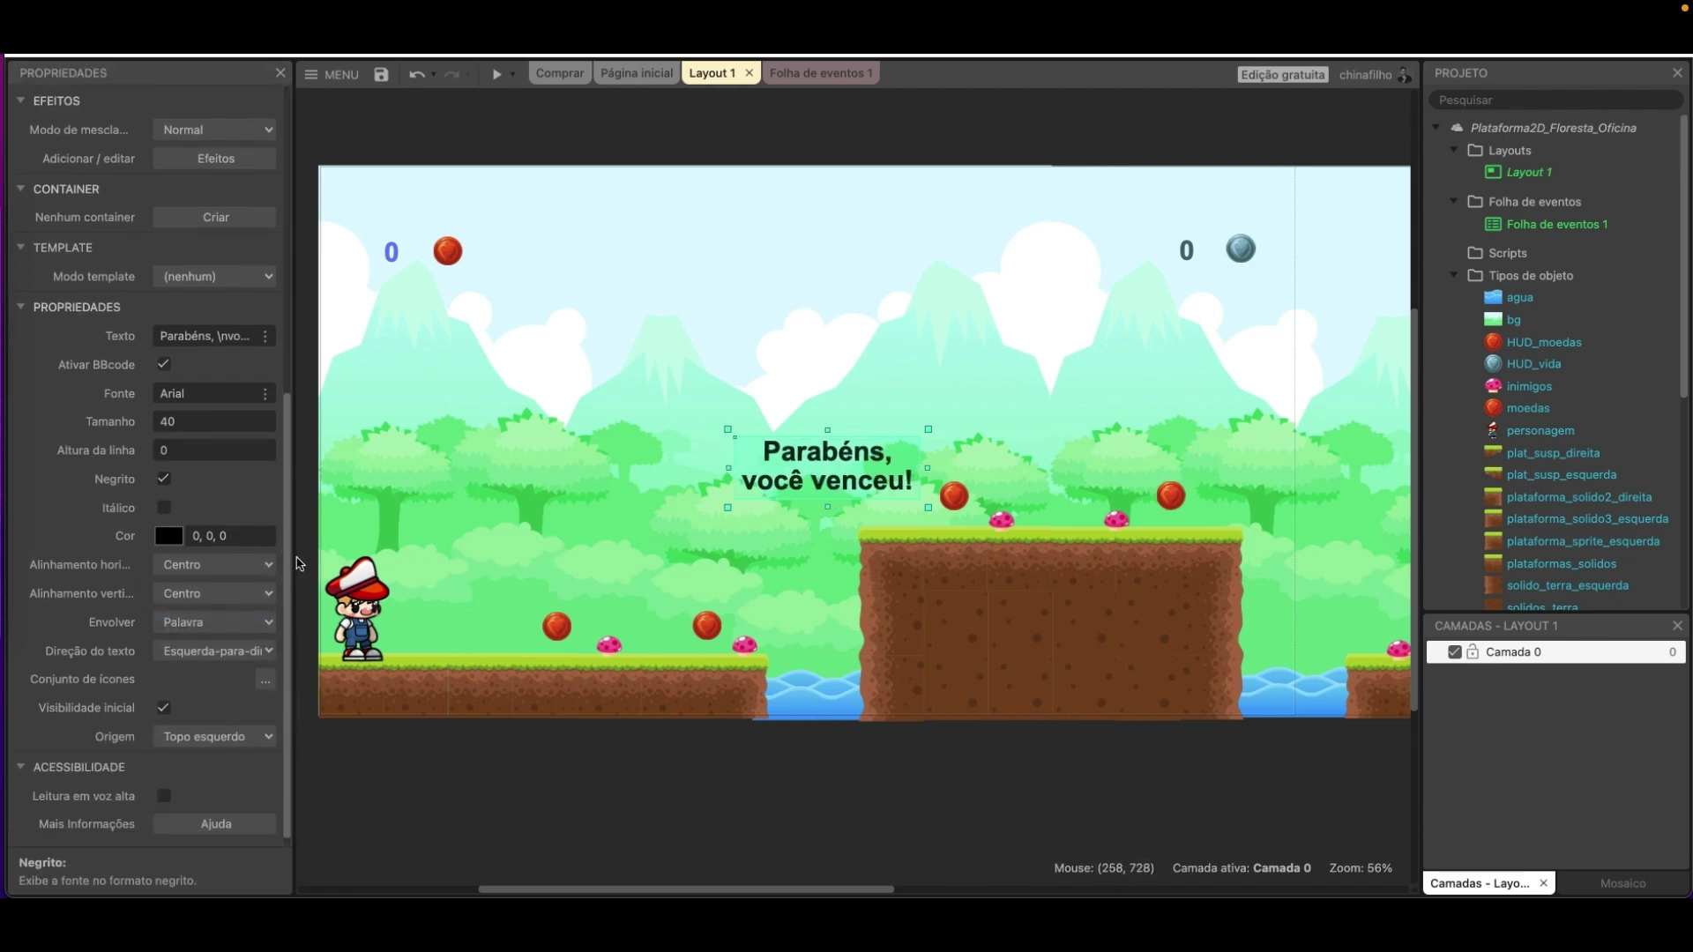
Colour texto_venceu with the red sampled from a coin (240, 86, 36) and make it italic.
left_click(167, 542)
left_click(172, 698)
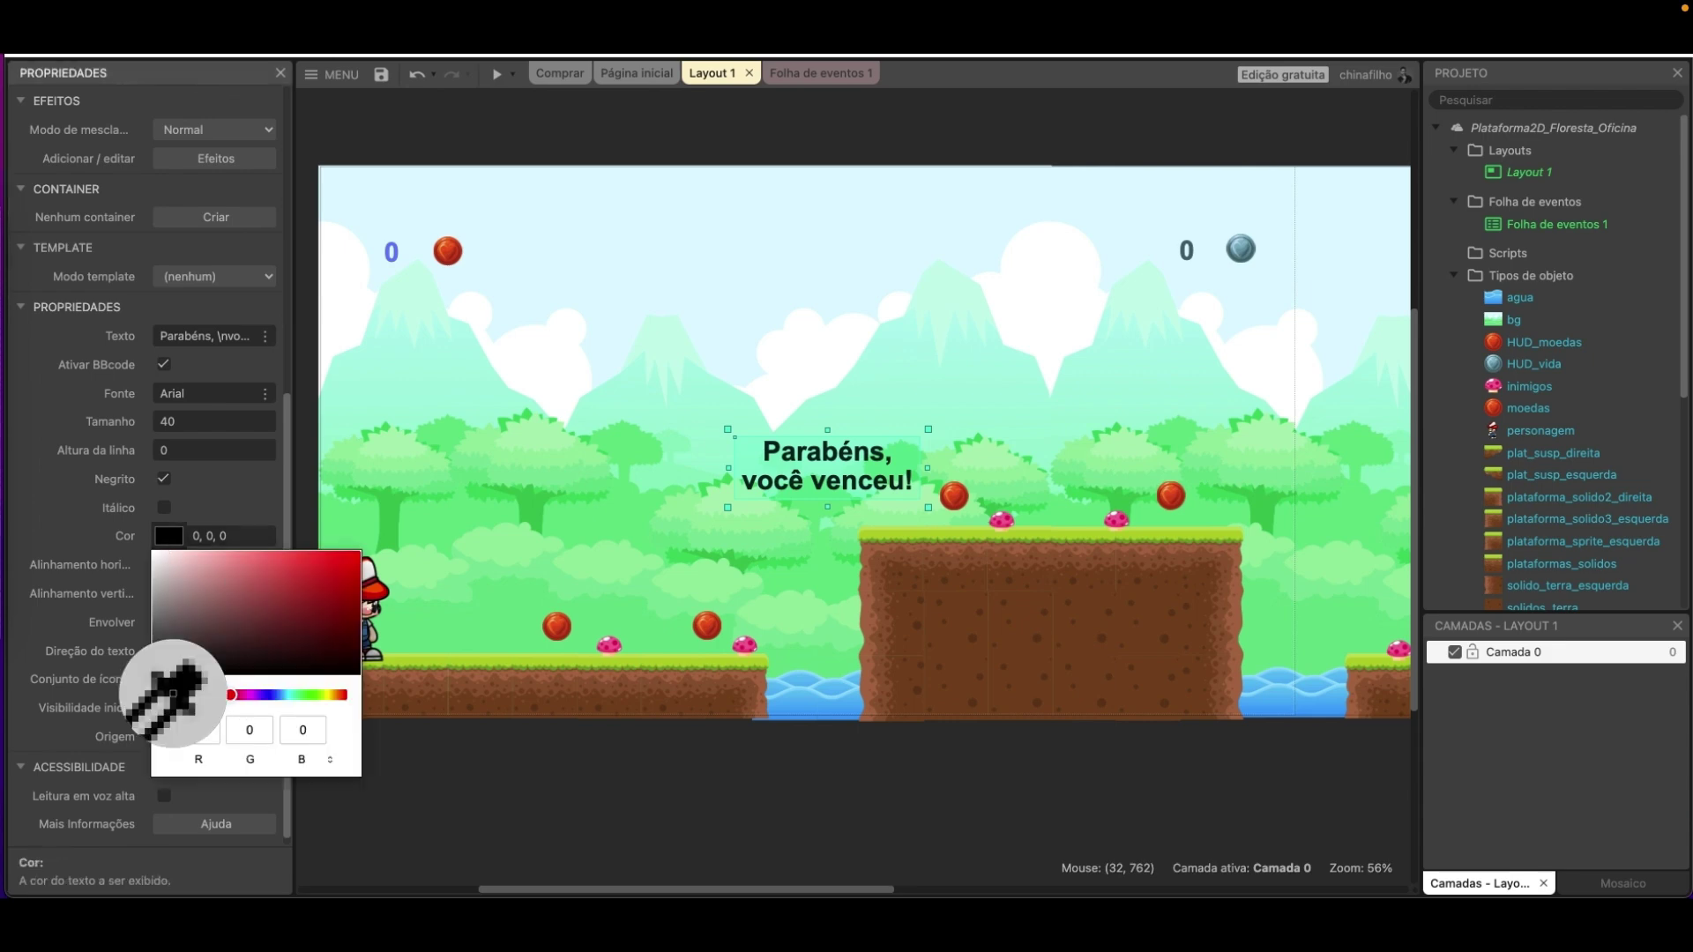
left_click(557, 628)
left_click(179, 509)
left_click(165, 508)
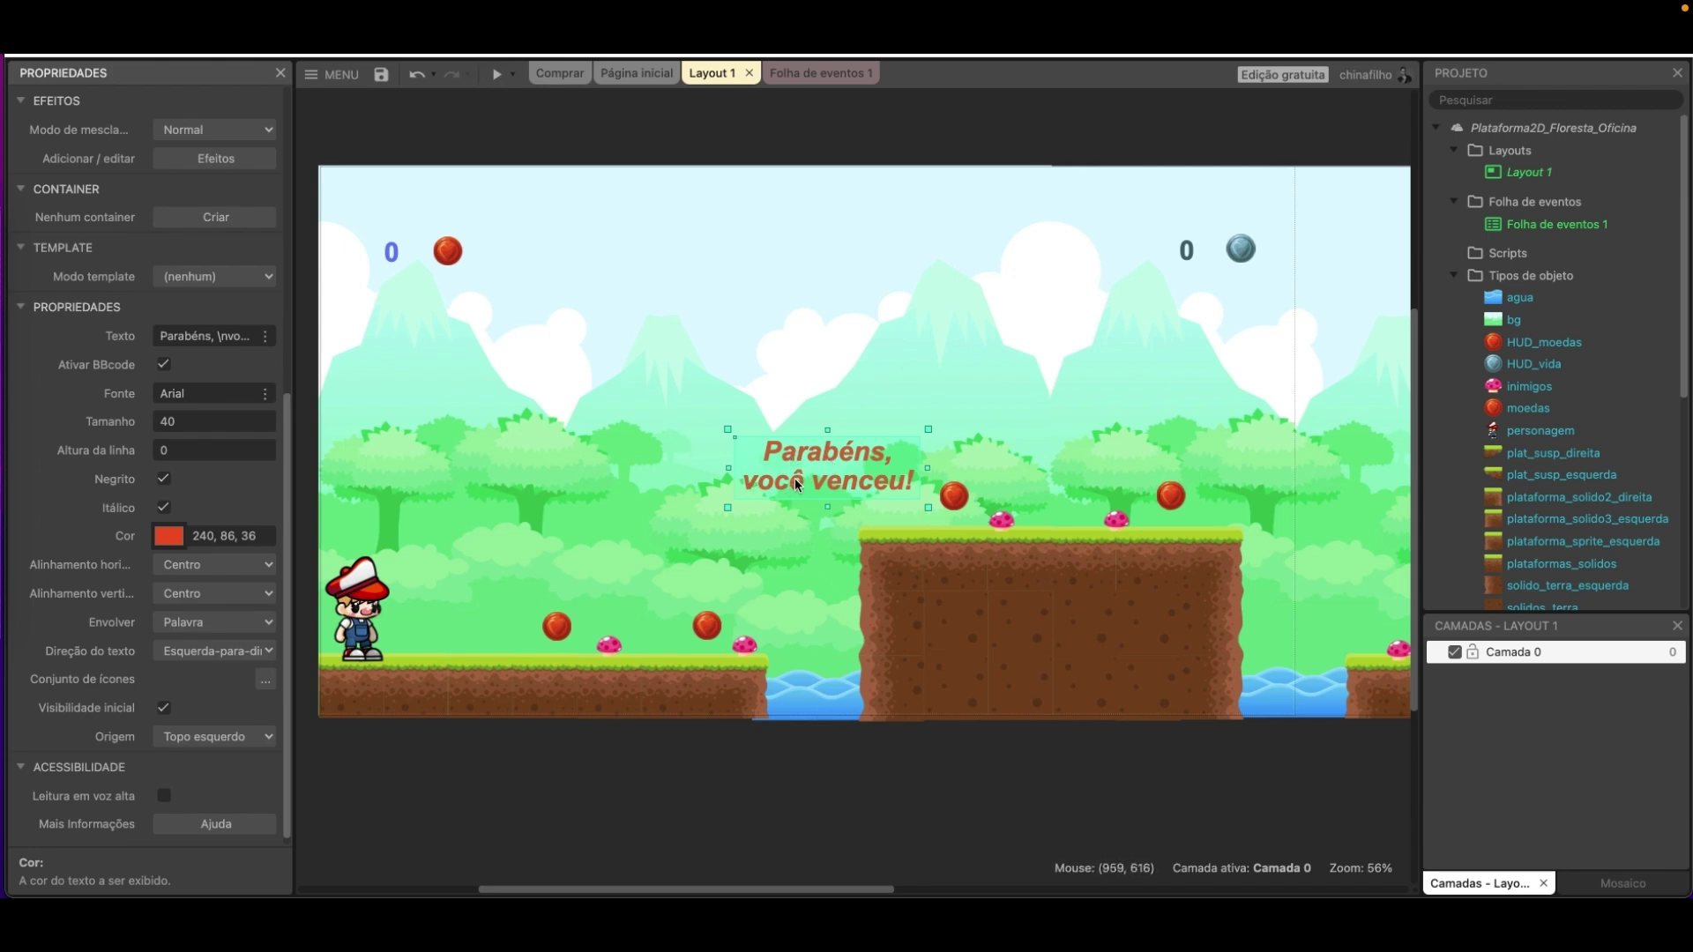
Align texto_venceu to the horizontal and vertical centre of the screen area and save the project.
right_click(842, 462)
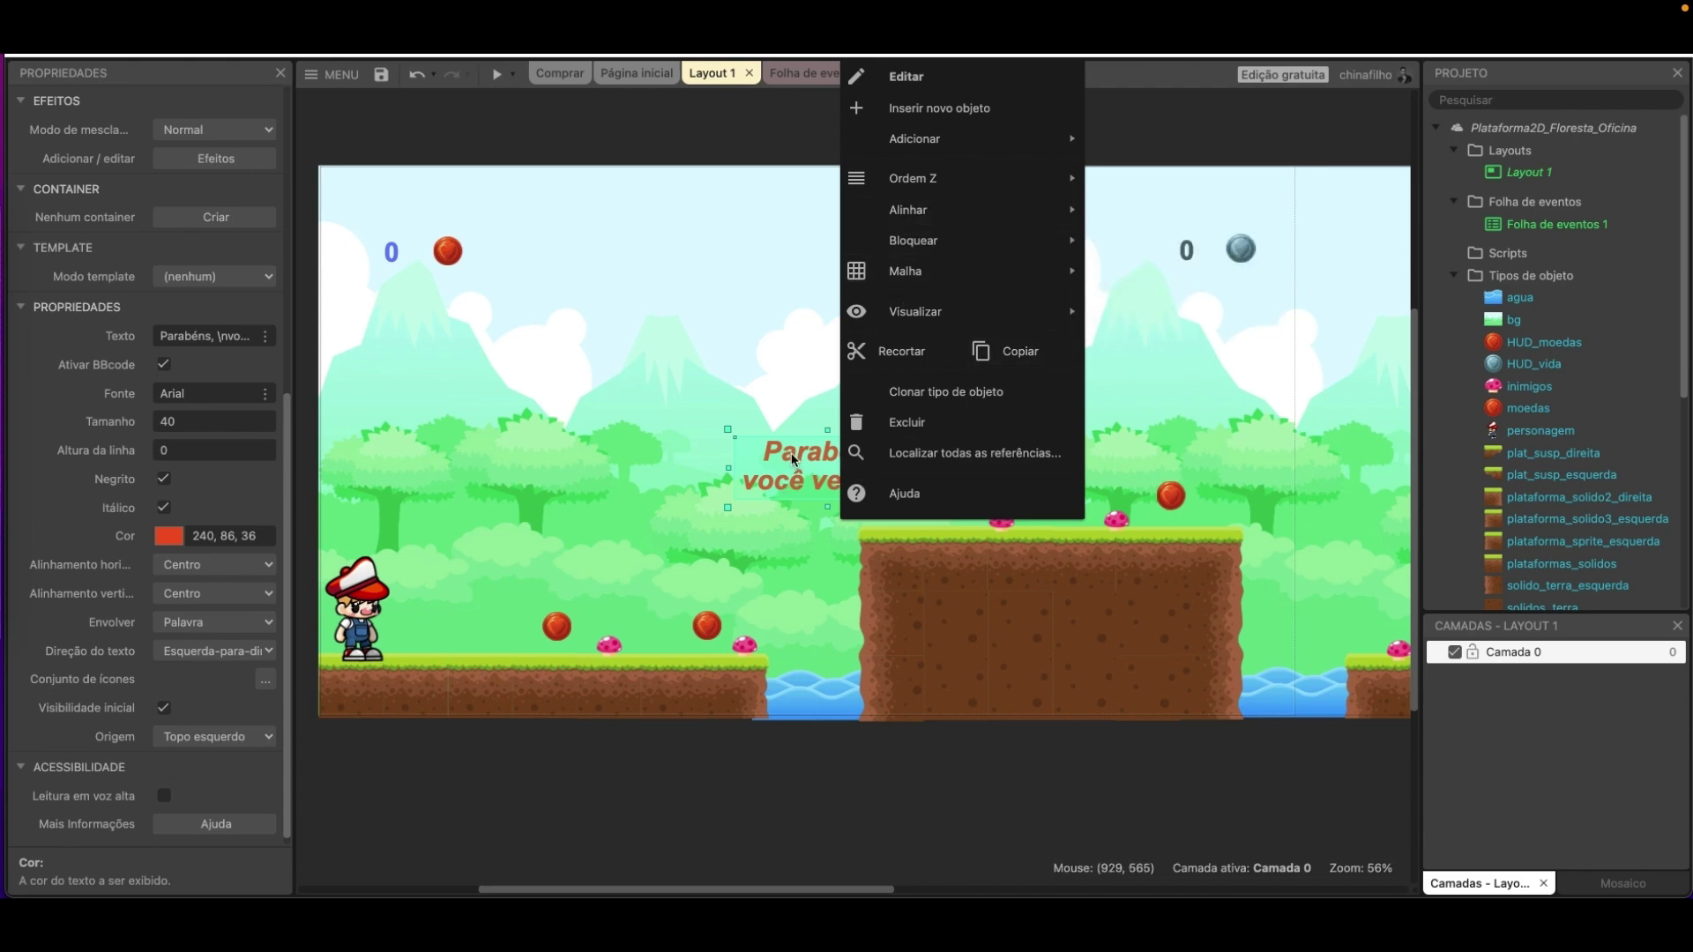
mouse_move(991, 212)
mouse_move(1161, 218)
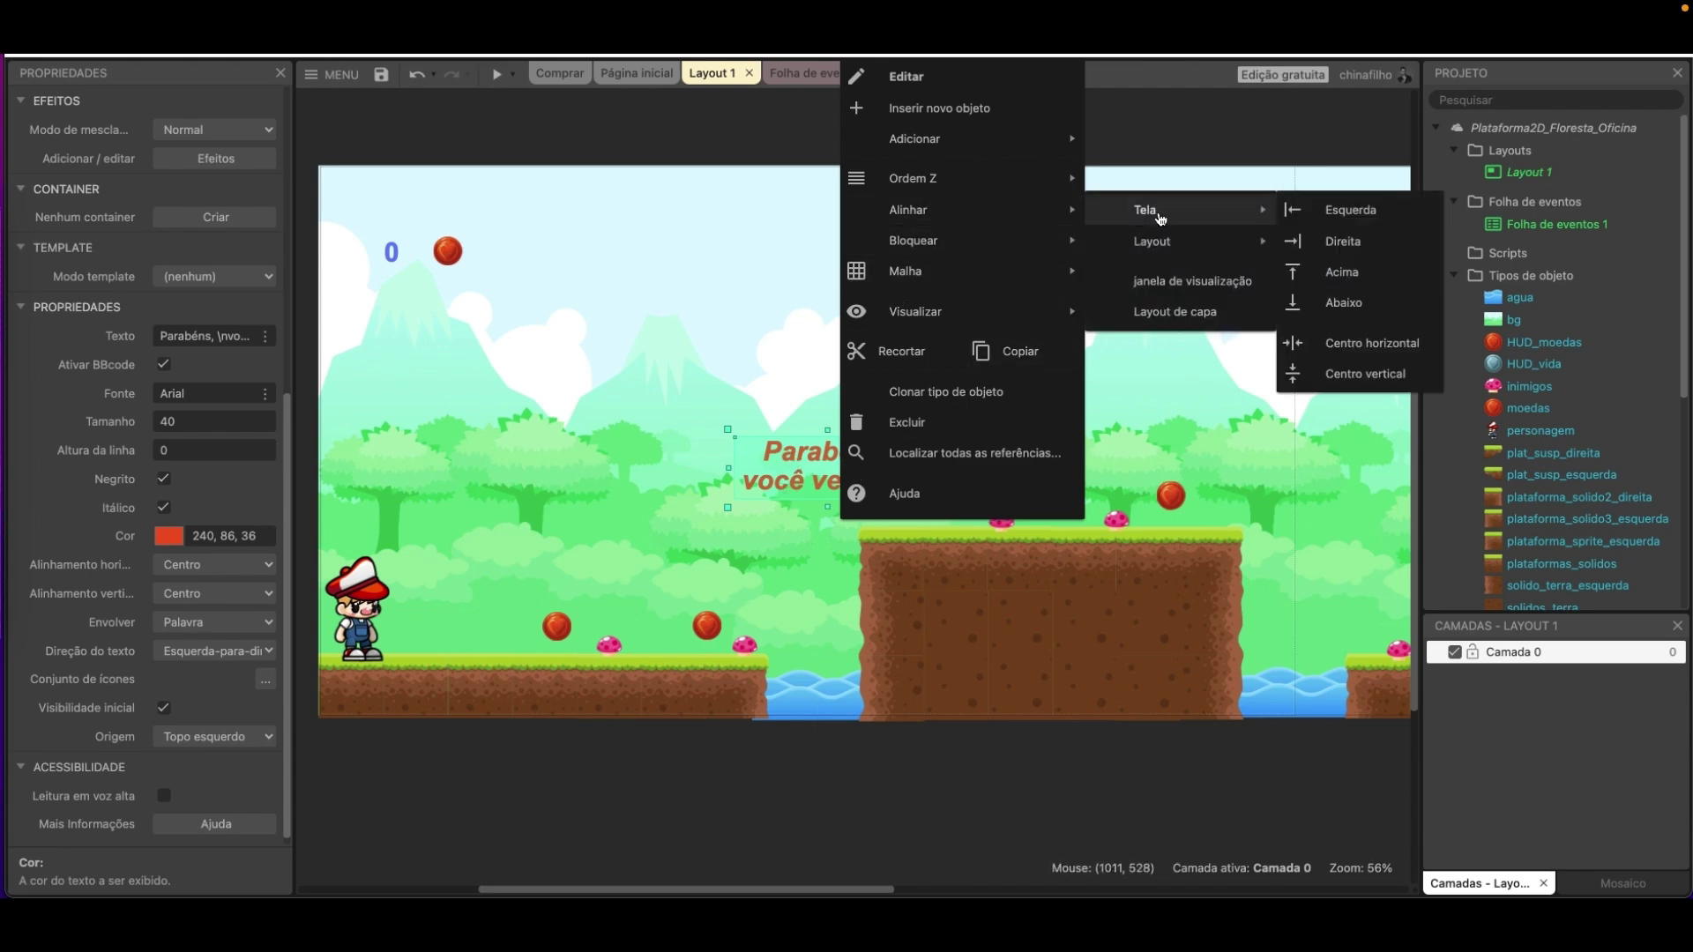
left_click(1381, 348)
right_click(809, 467)
mouse_move(926, 210)
mouse_move(1141, 233)
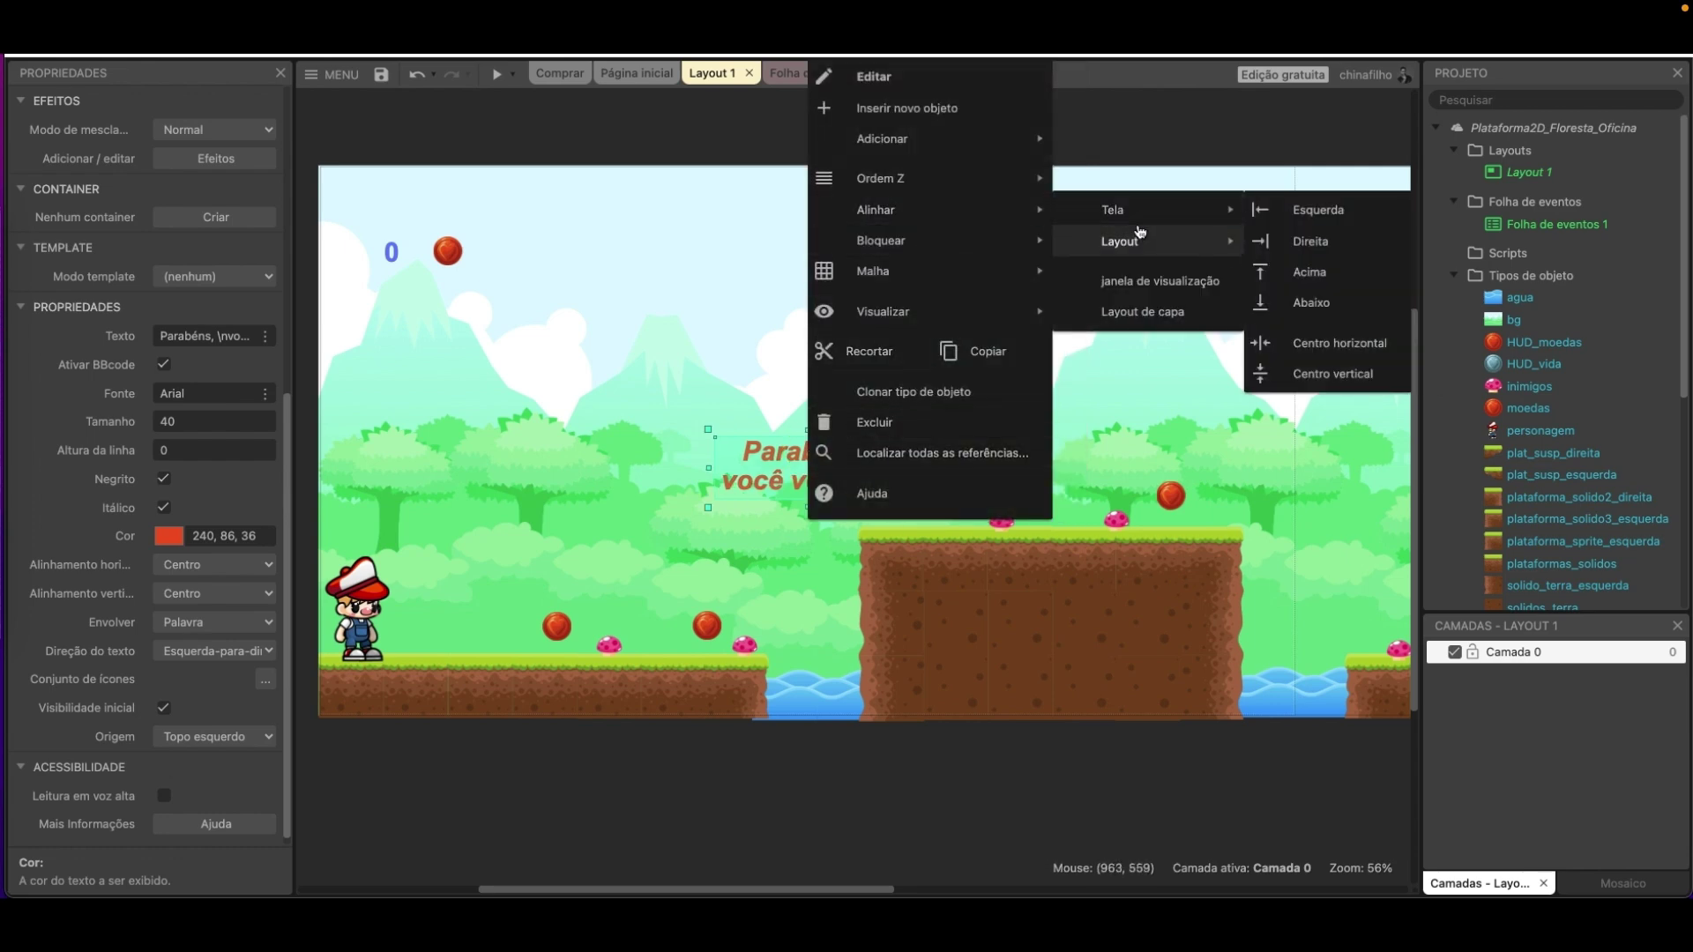
left_click(1356, 376)
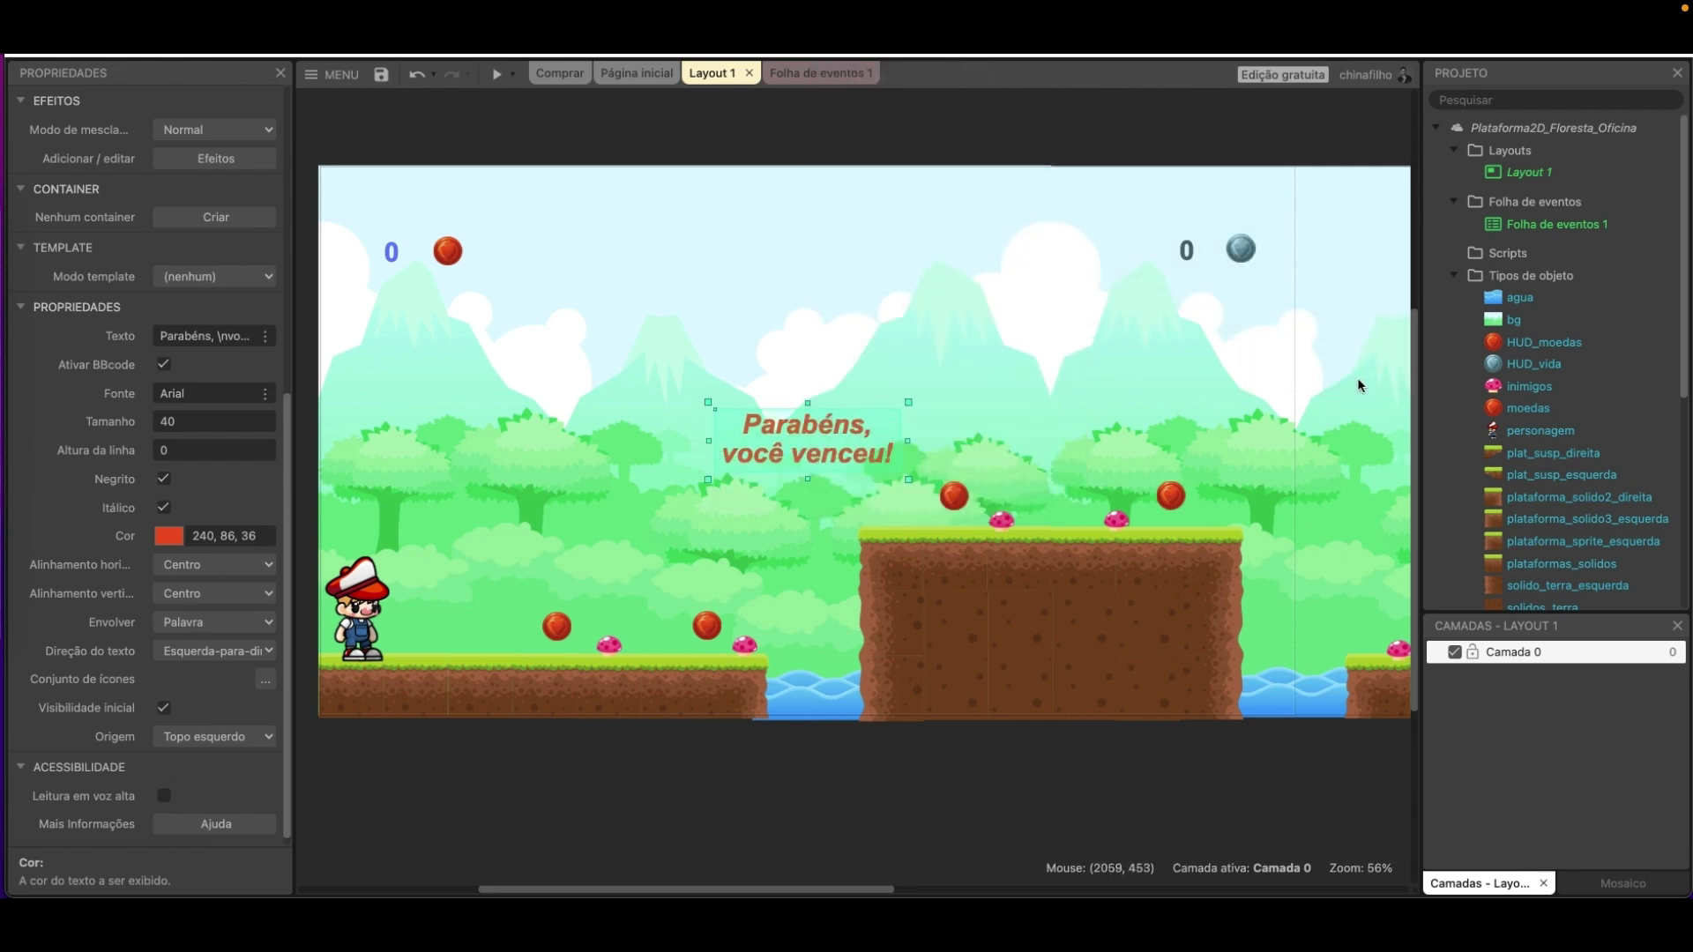
left_click(889, 757)
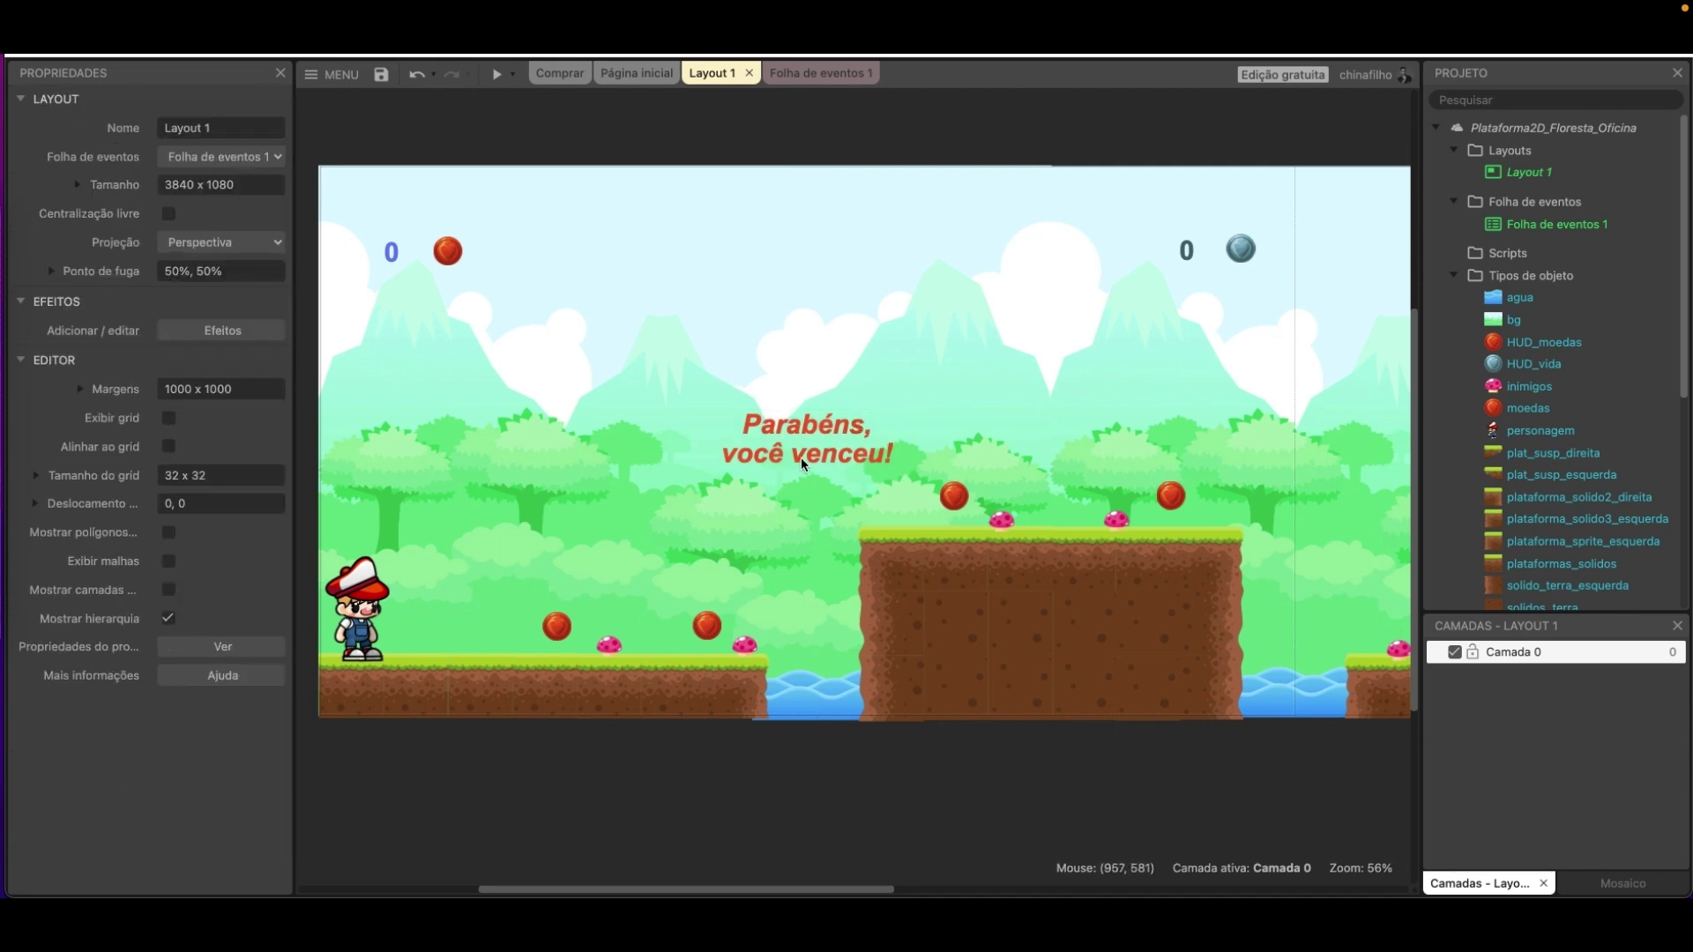
key("ctrl+s")
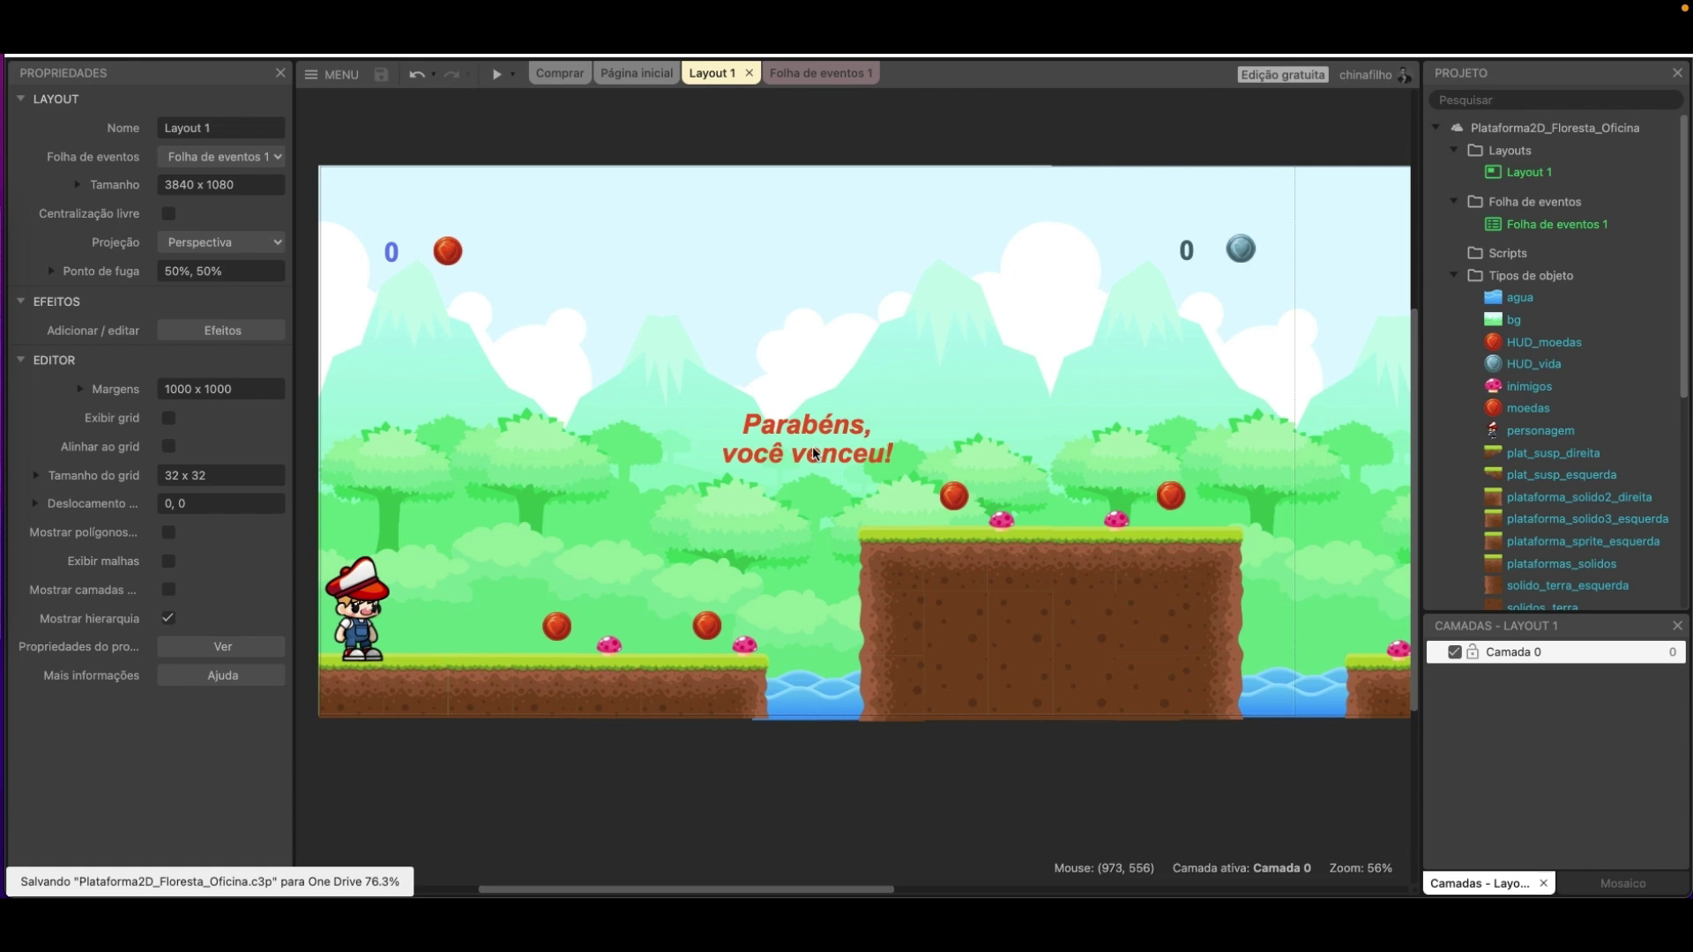
Insert a new Text object named texto_gameover just above the victory message, at about 769, 442.
right_click(688, 351)
left_click(755, 366)
type("te")
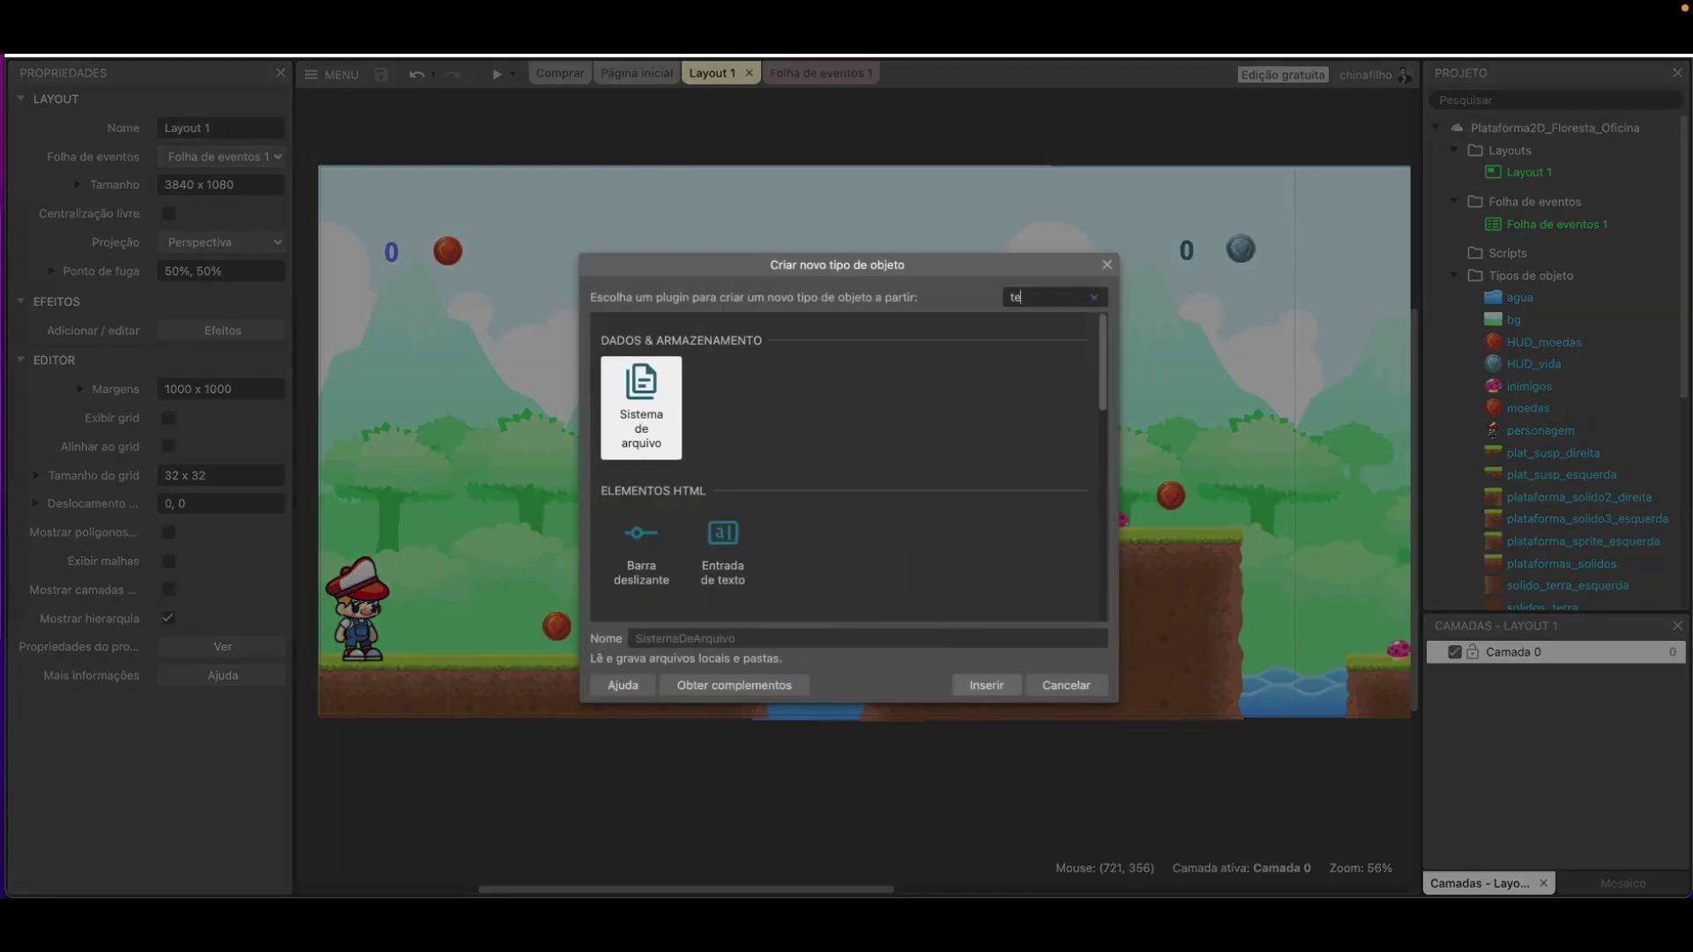
type("xt")
left_click(649, 525)
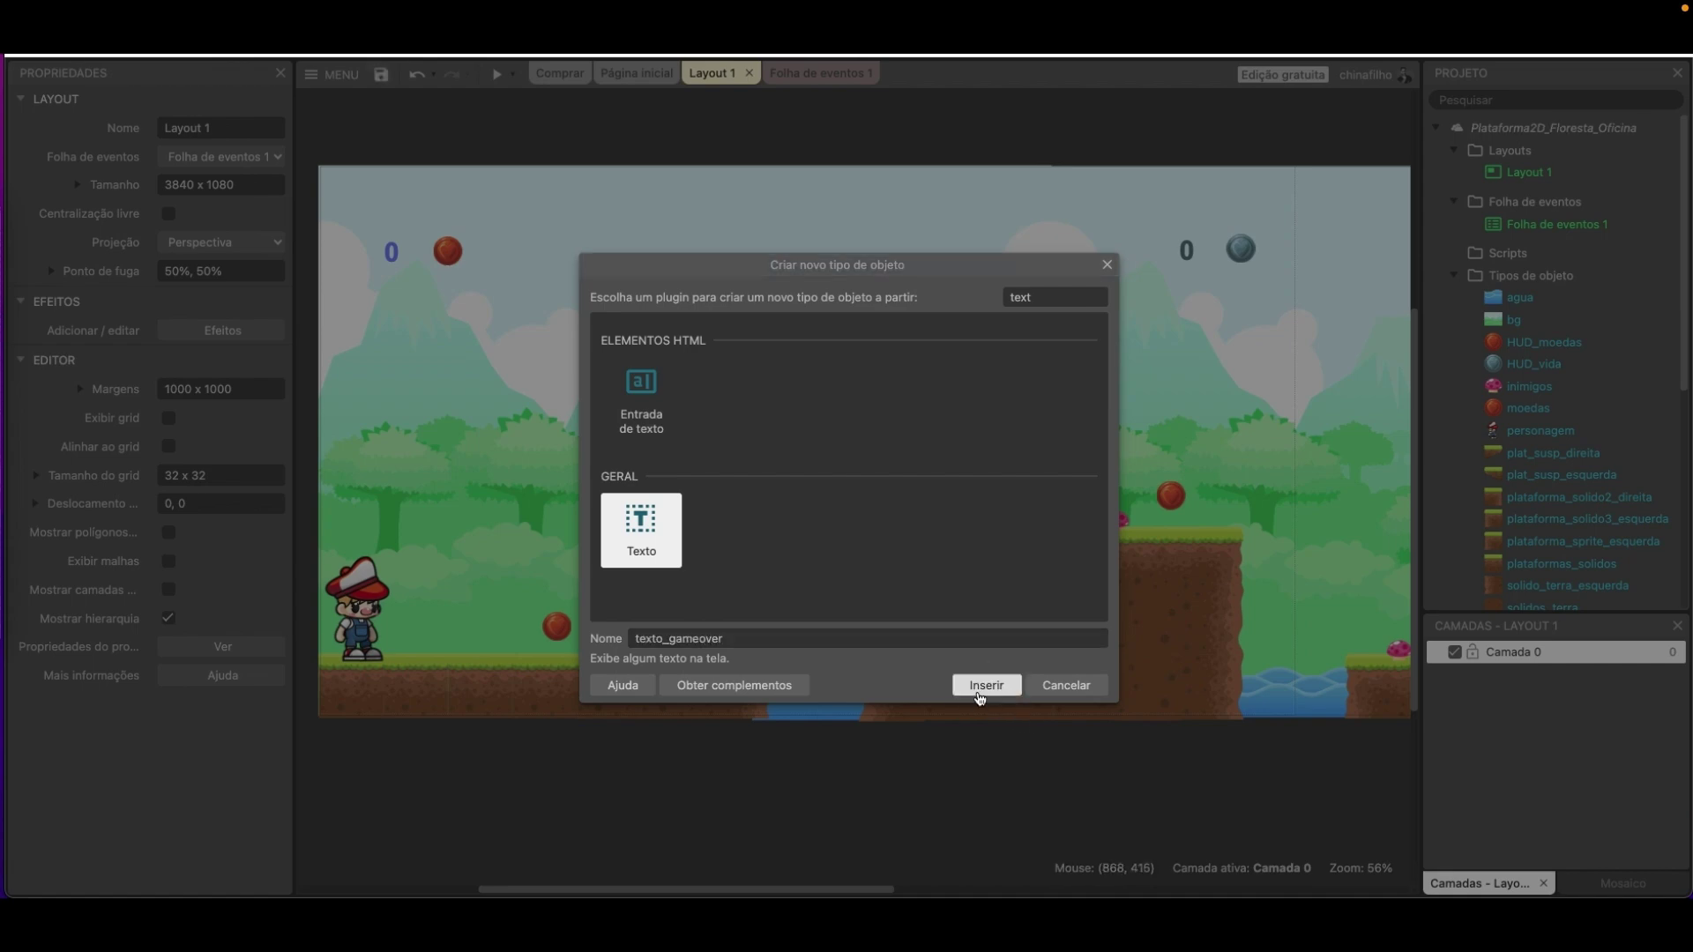
left_click(987, 685)
left_click(704, 386)
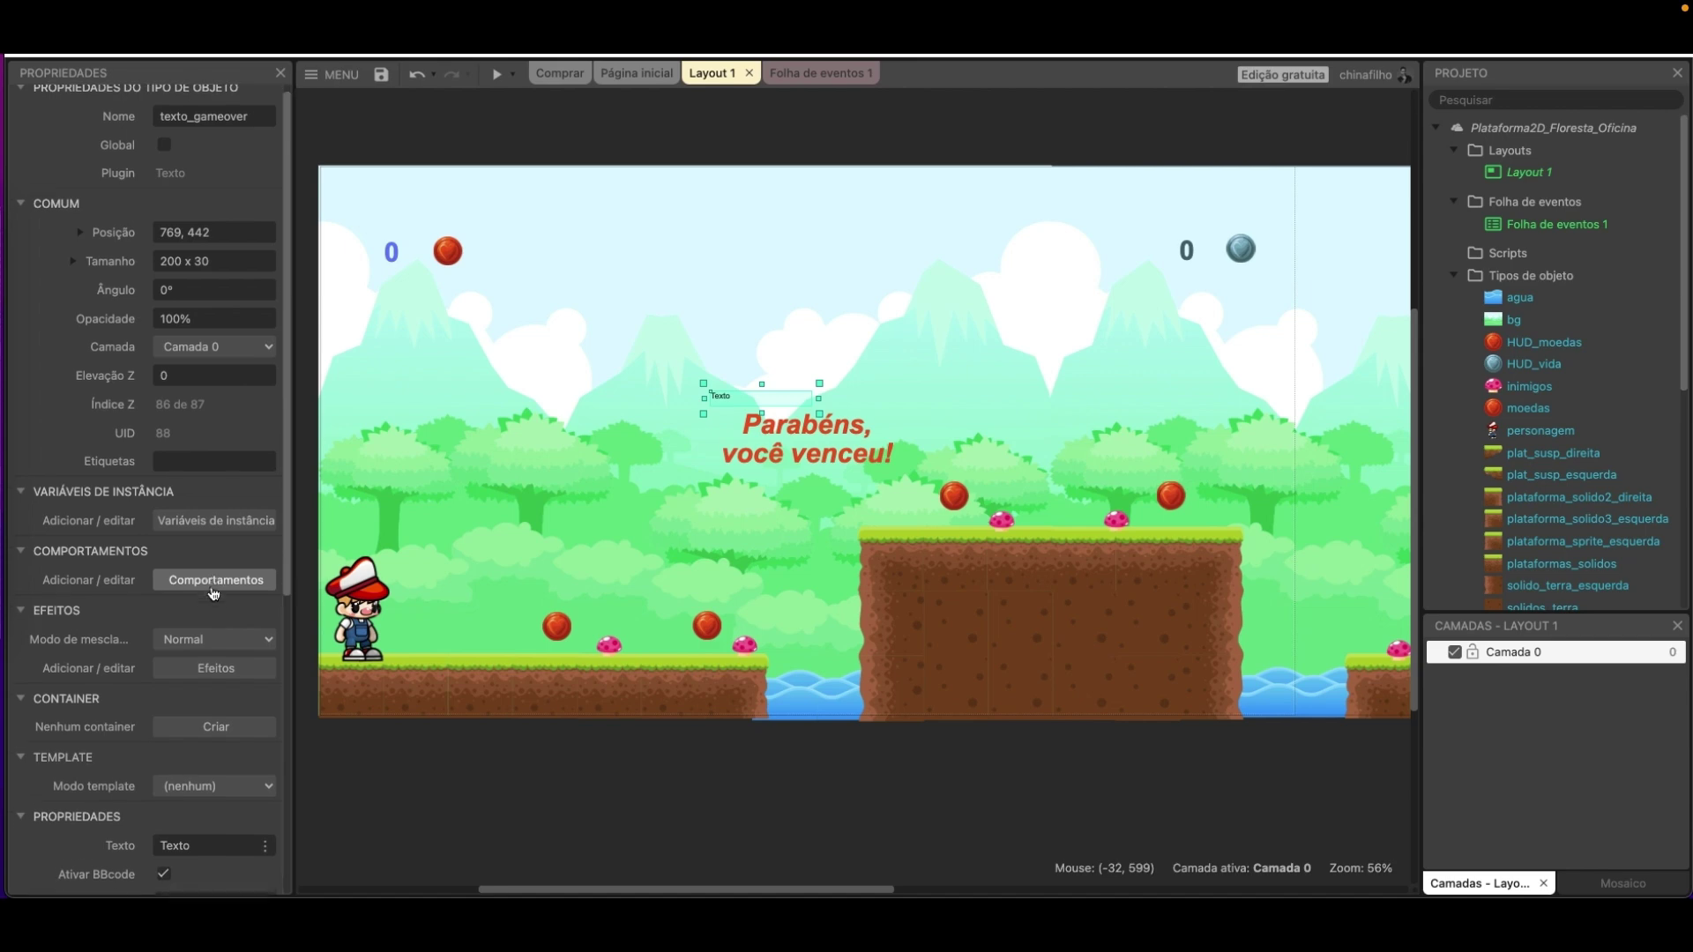
Replace the texto_gameover text with "Ihh, que pena." and "Morreu! ;/" on two lines.
scroll(216, 582, "down", 10)
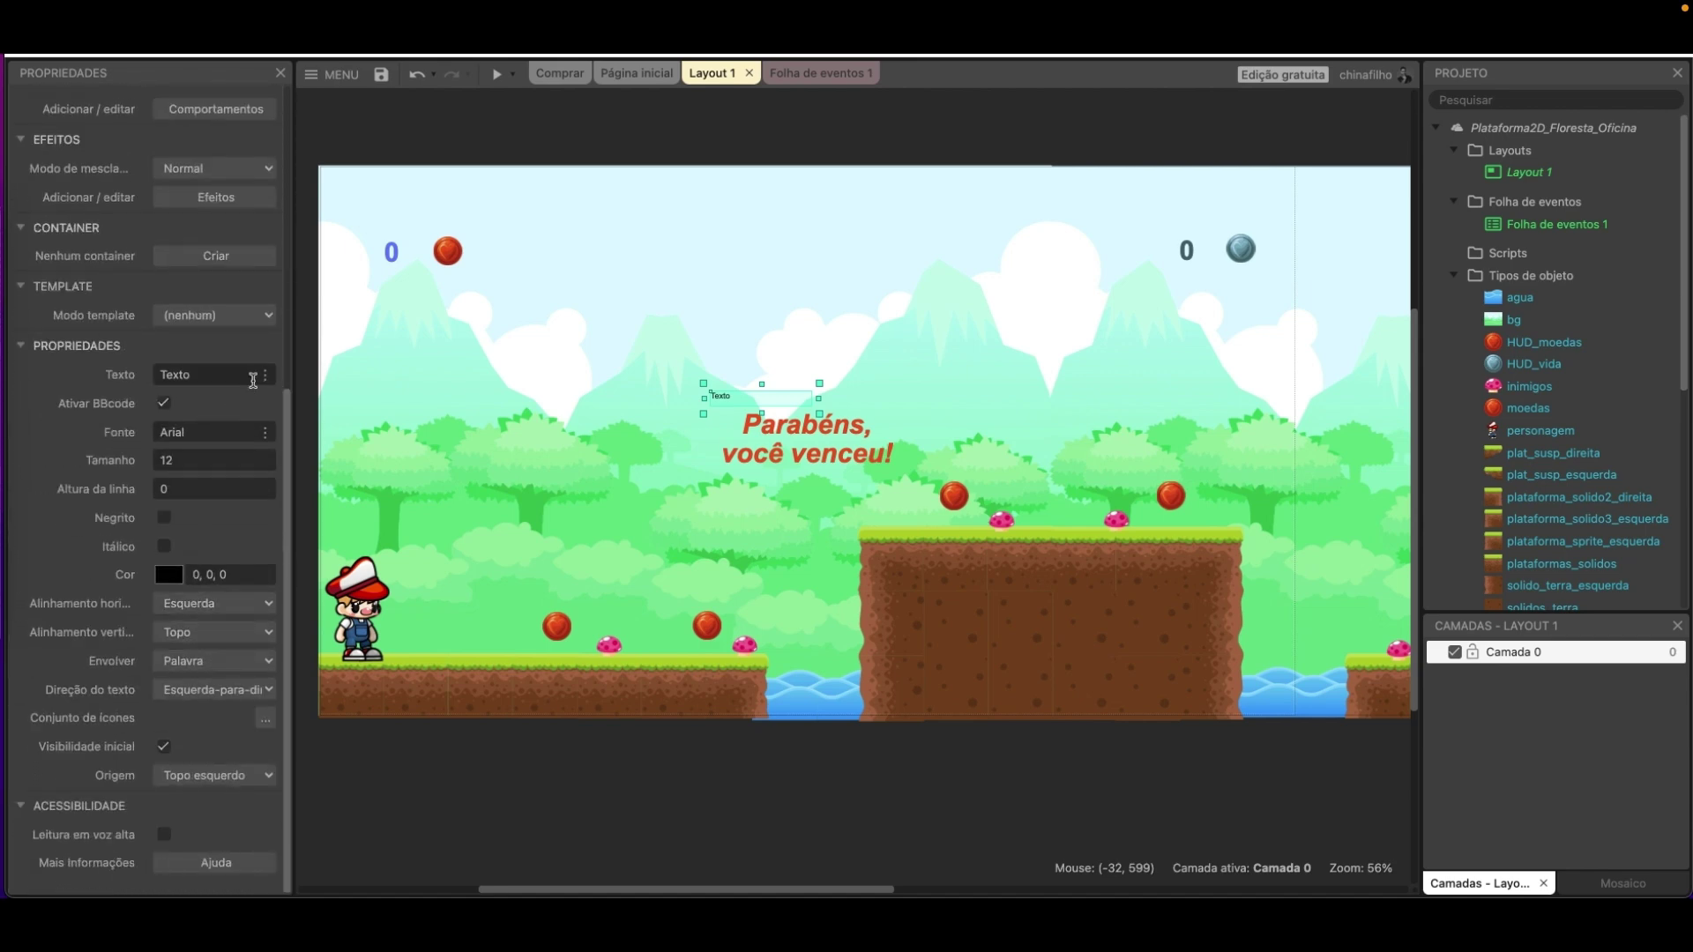
left_click(264, 375)
key("super+a")
key("BackSpace")
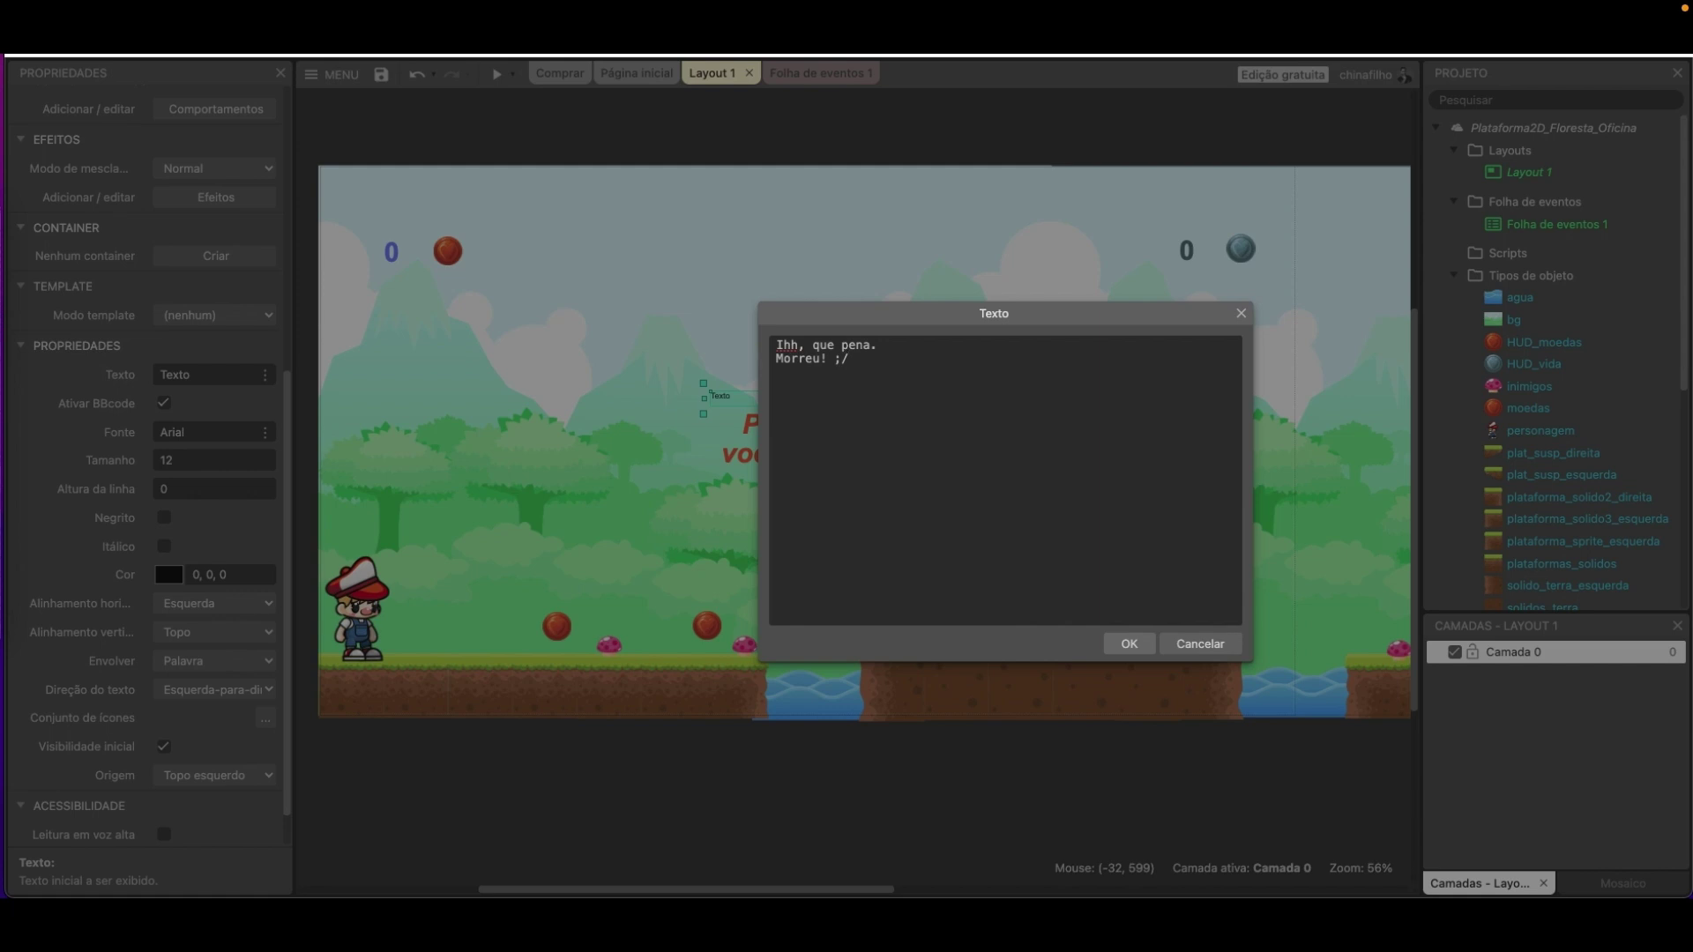
left_click(1129, 644)
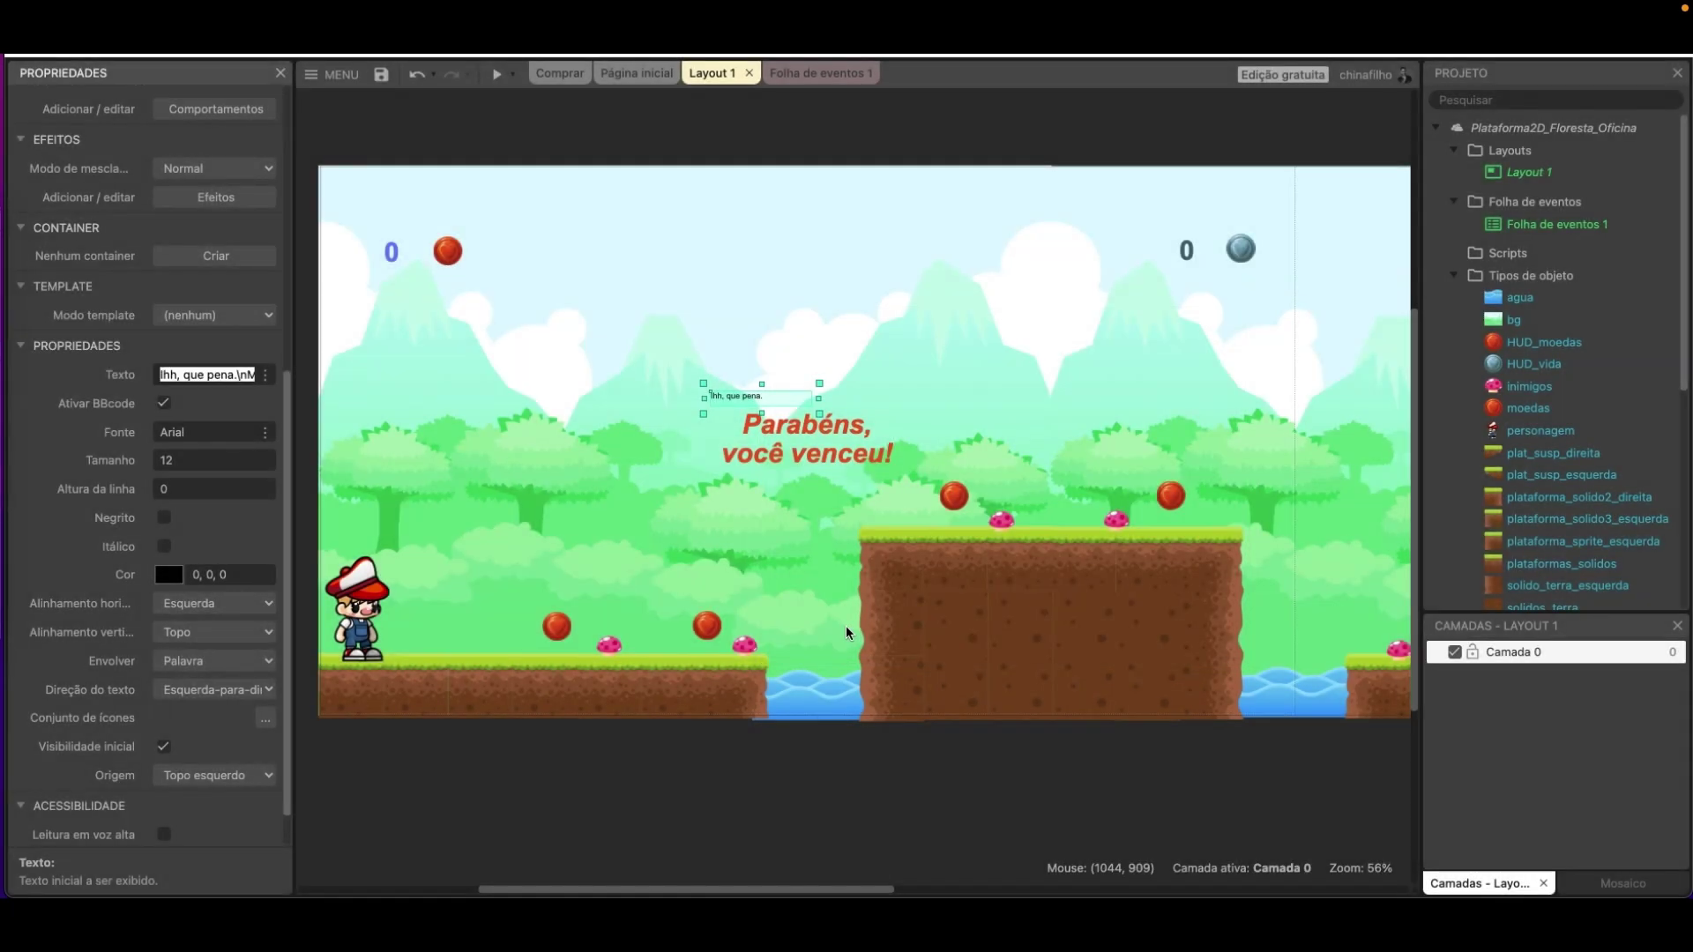
Set the texto_gameover font size to 40.
left_click(194, 460)
type("40")
key("Tab")
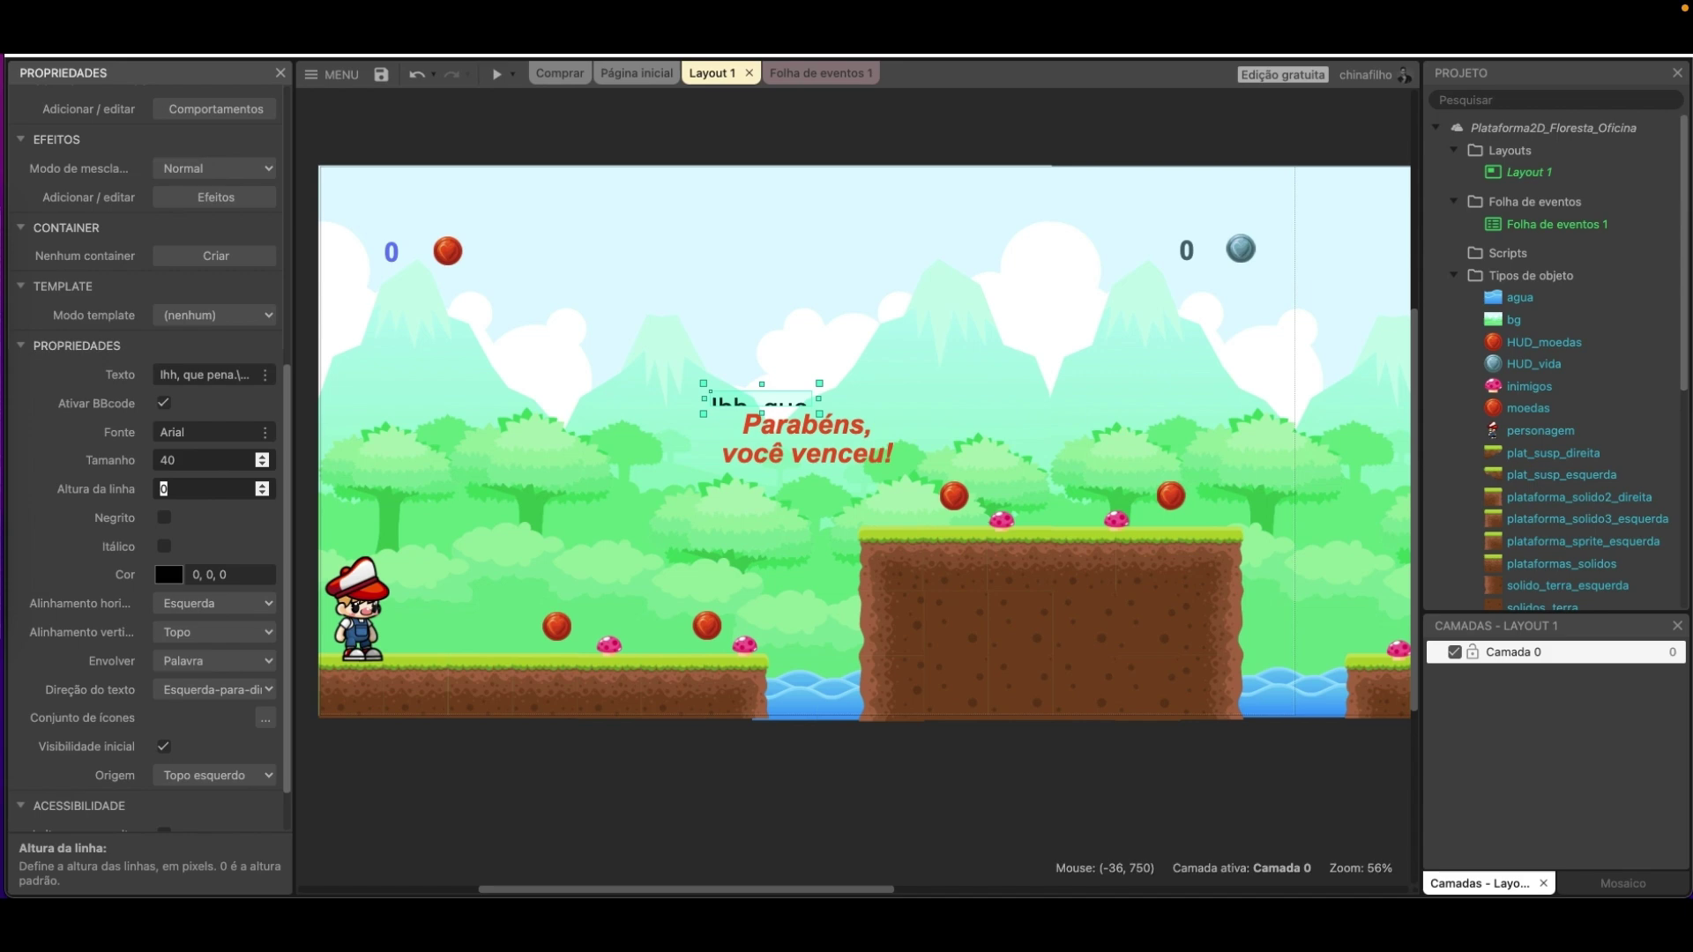
Make the texto_gameover text bold and italic, and enlarge its box so both lines of the message fit.
left_click(164, 517)
left_click(164, 546)
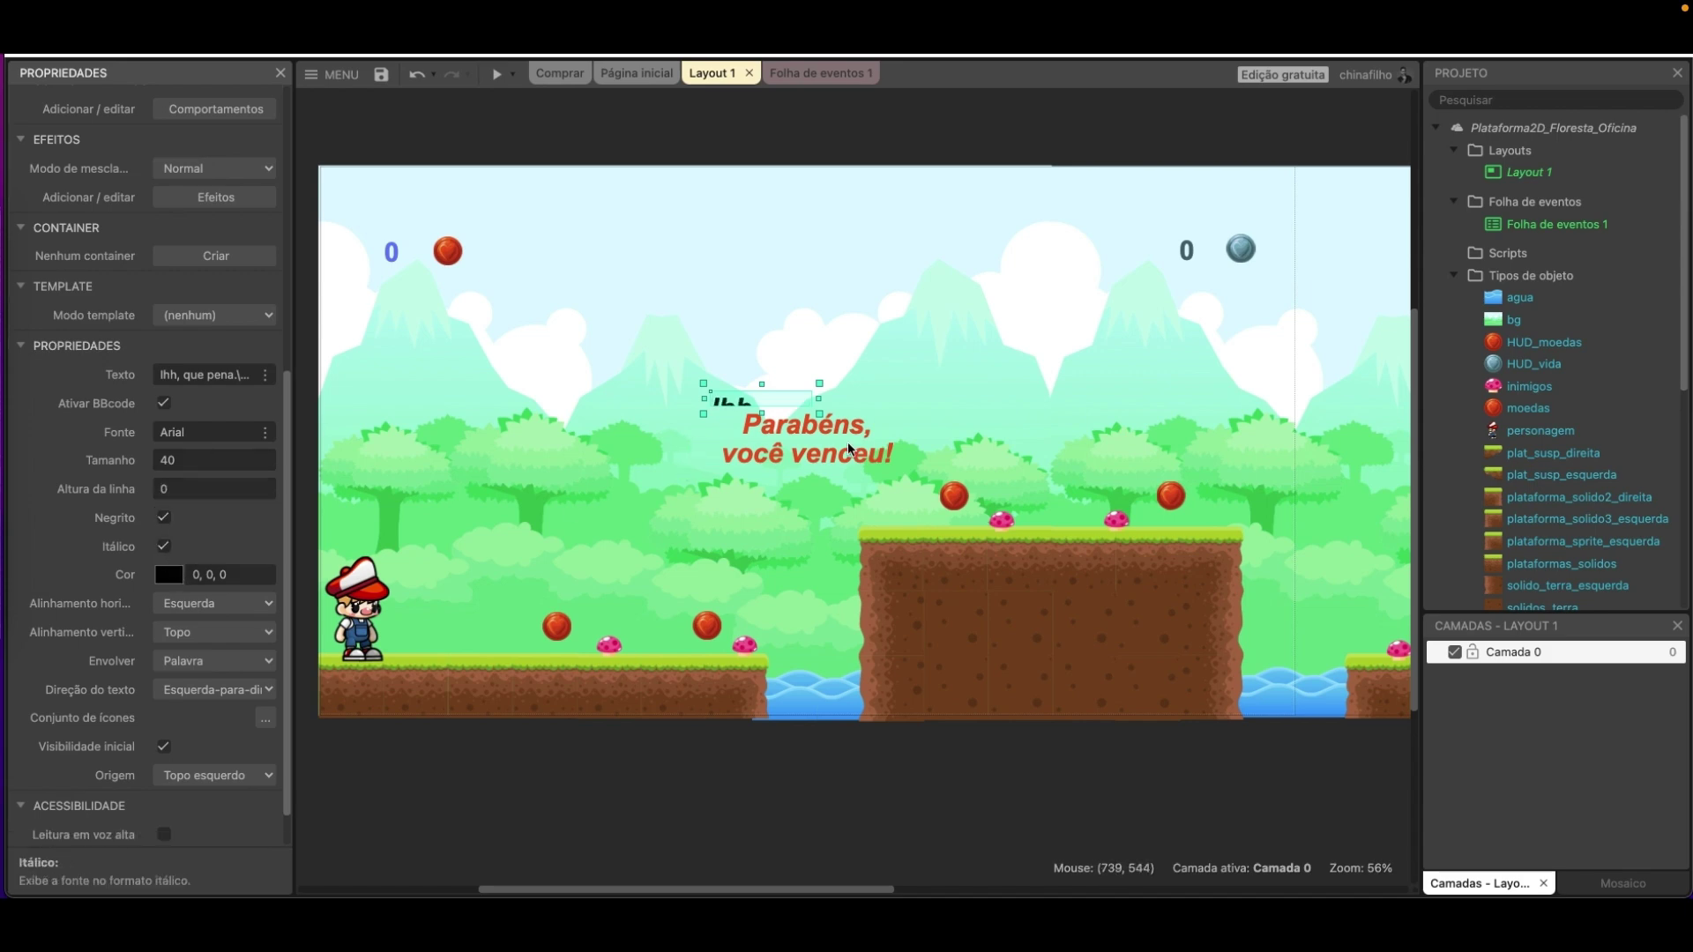
left_click_drag(819, 414, 842, 520)
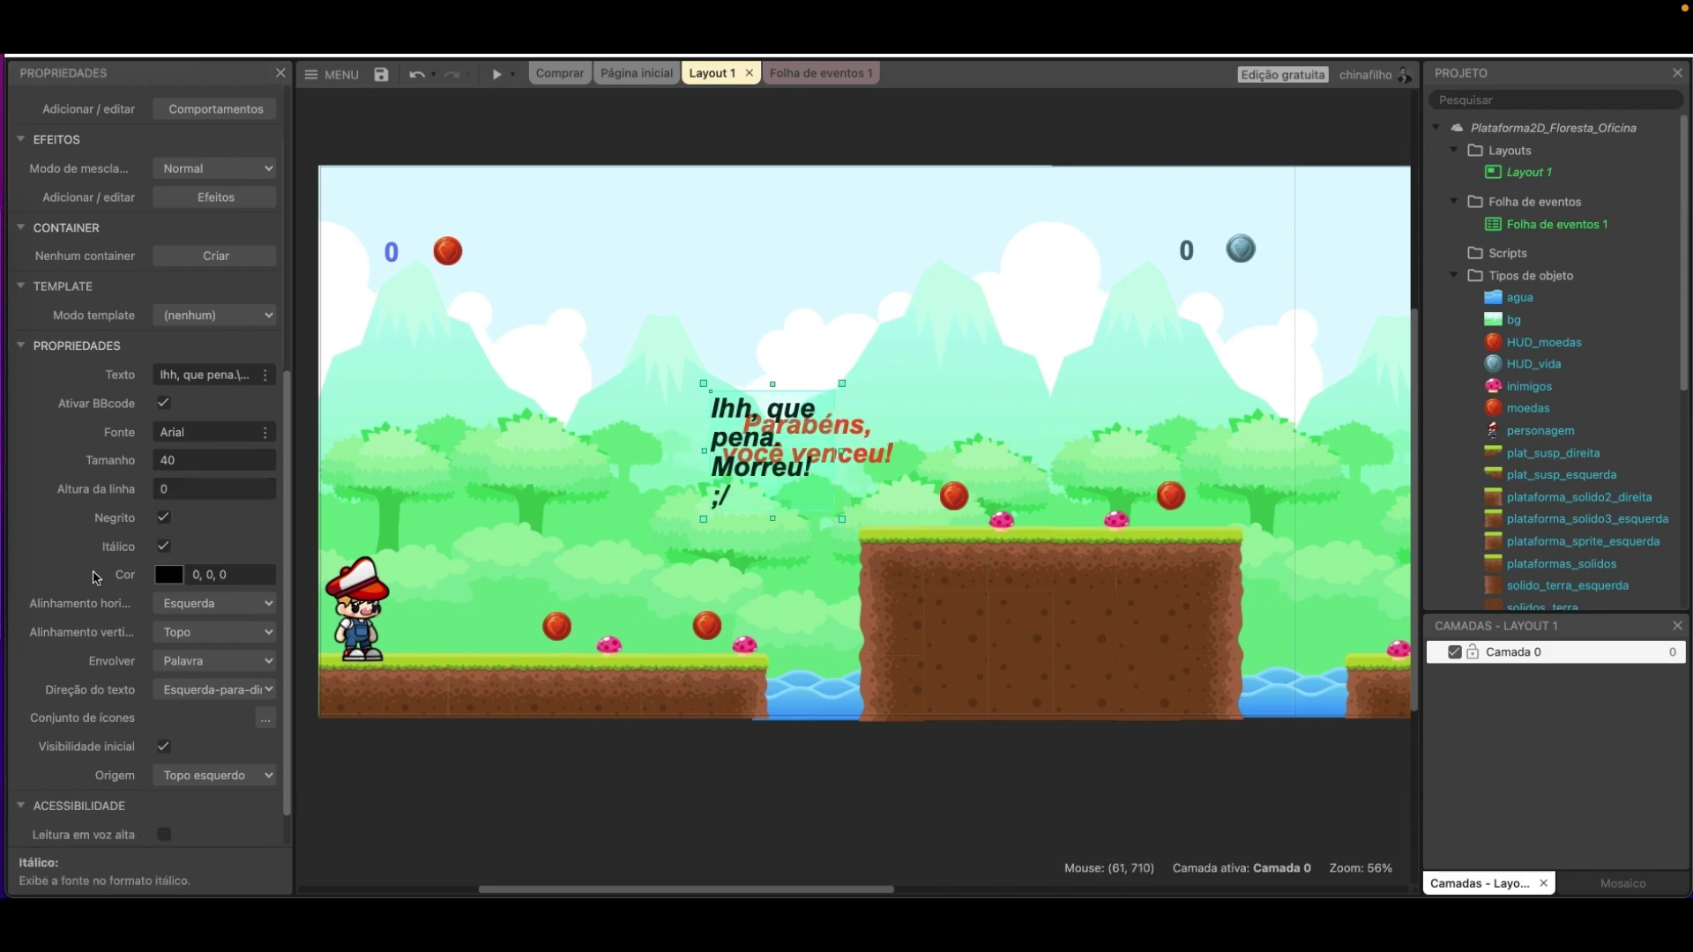
Centre the game-over text horizontally and vertically inside its box and widen the box to about 428 x 236.
left_click(205, 603)
left_click(187, 622)
left_click(202, 632)
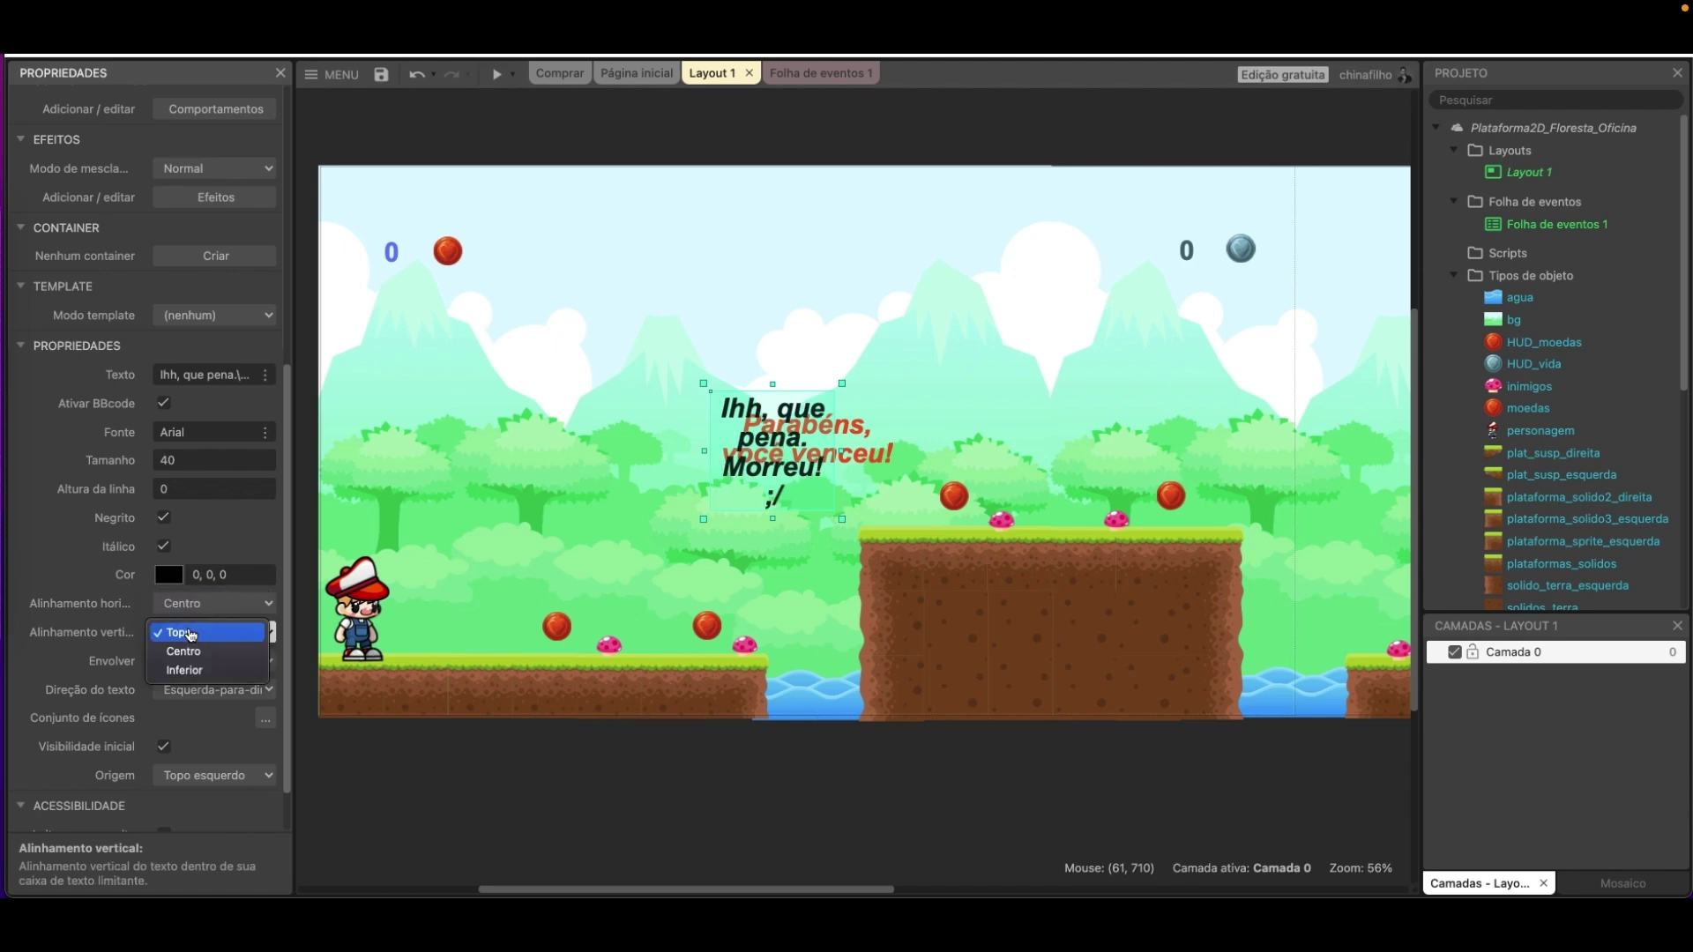
left_click(201, 654)
left_click_drag(842, 451, 936, 454)
Set the game-over text colour to grey-blue 129, 158, 166 by sampling it from the life counter.
left_click(182, 584)
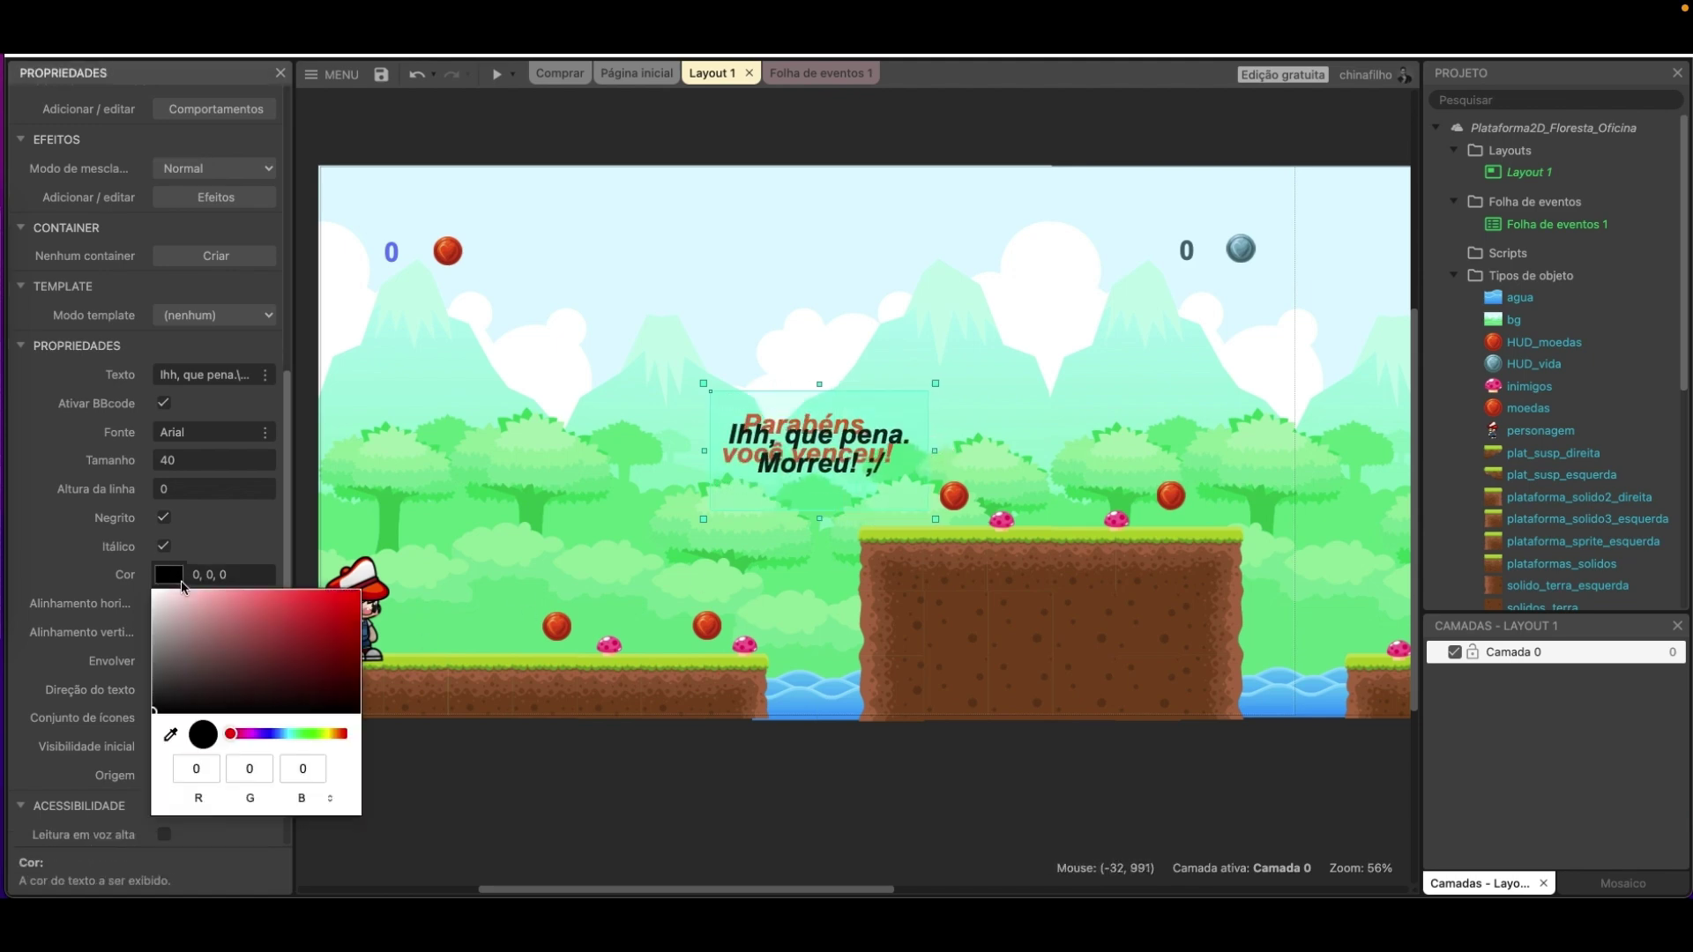
left_click(176, 734)
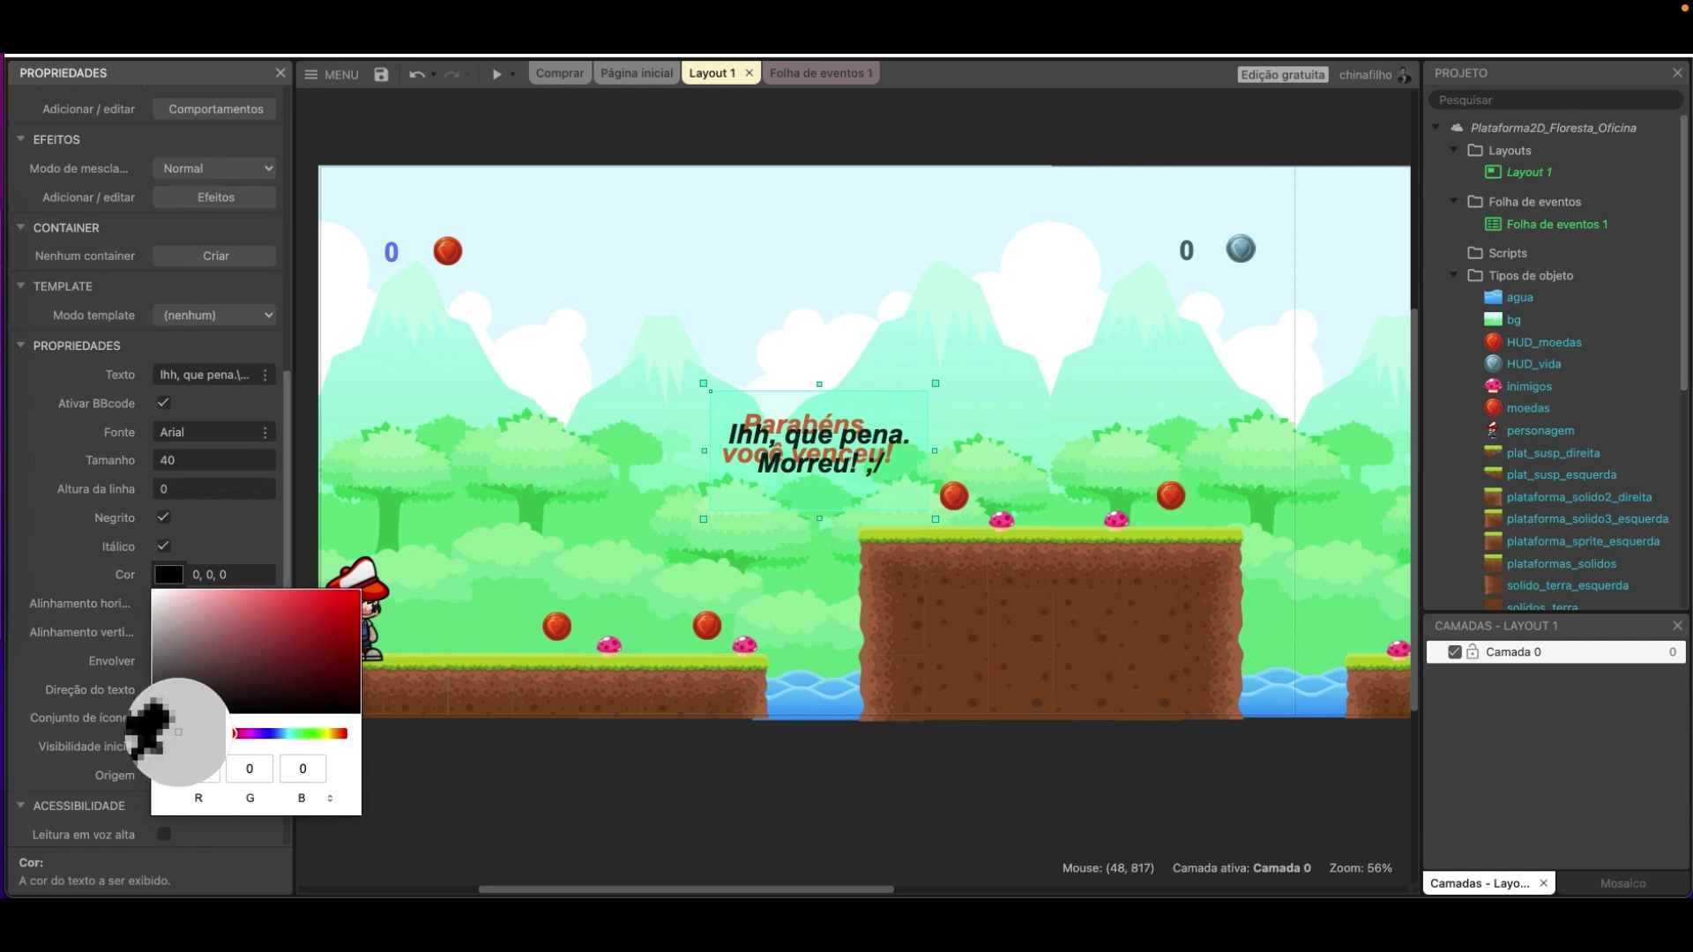
left_click(1190, 249)
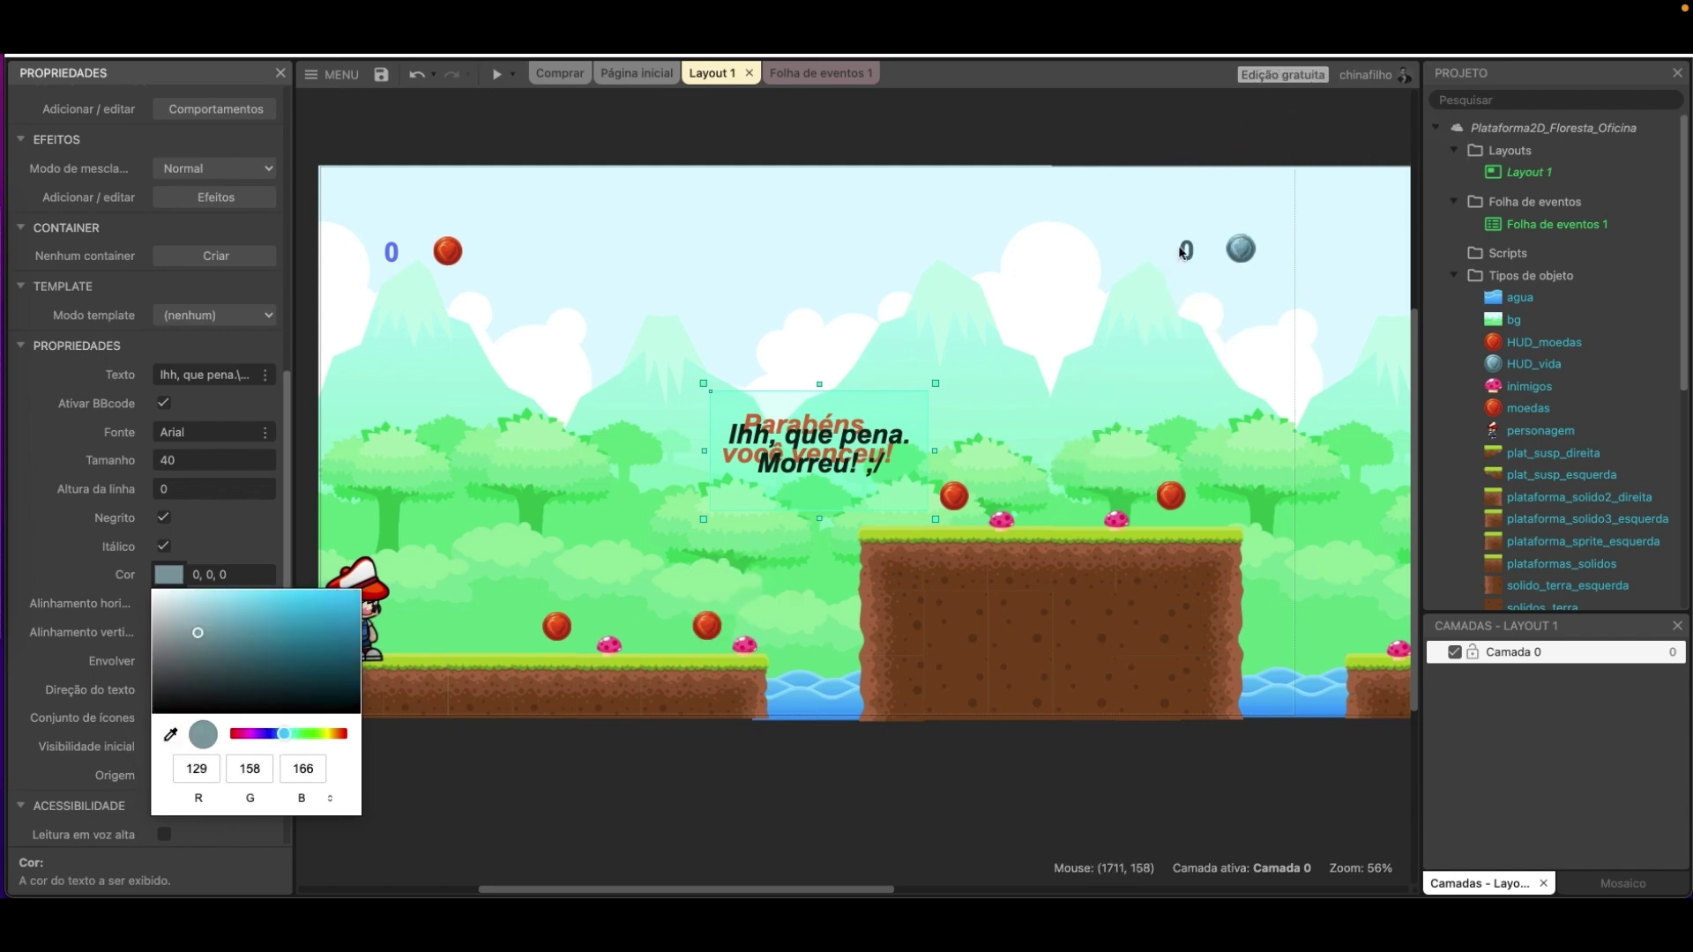
left_click(465, 456)
Change the texto_gameover text colour to the dark blue 32, 87, 197.
left_click(843, 452)
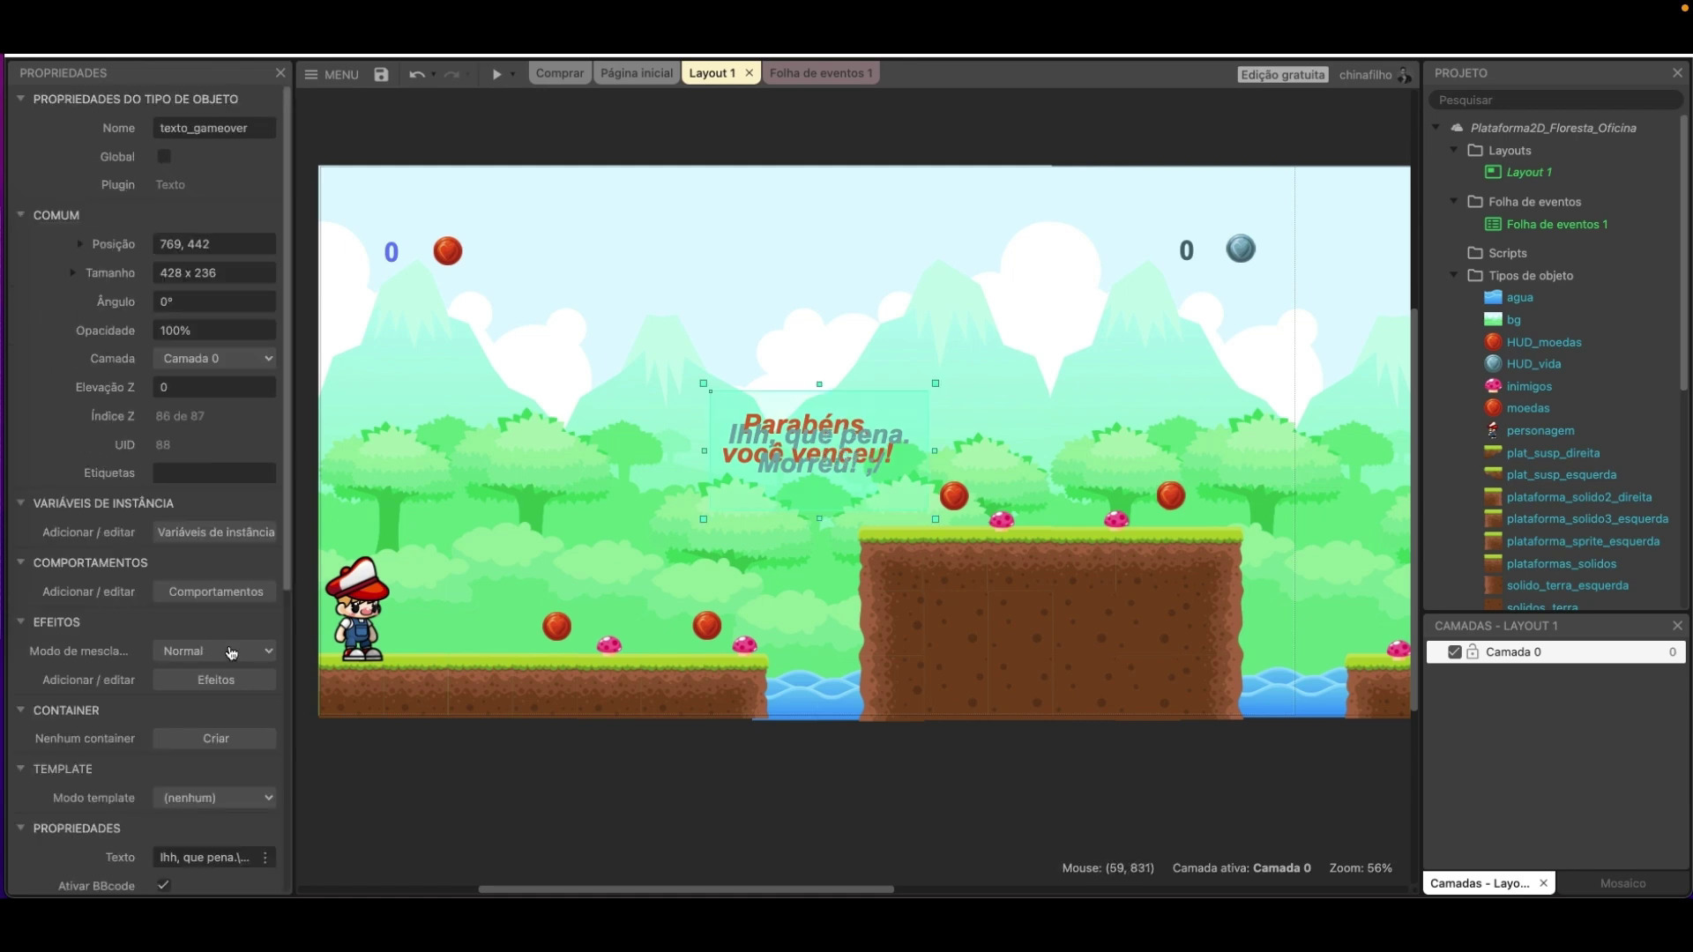
scroll(171, 692, "down", 5)
left_click(169, 574)
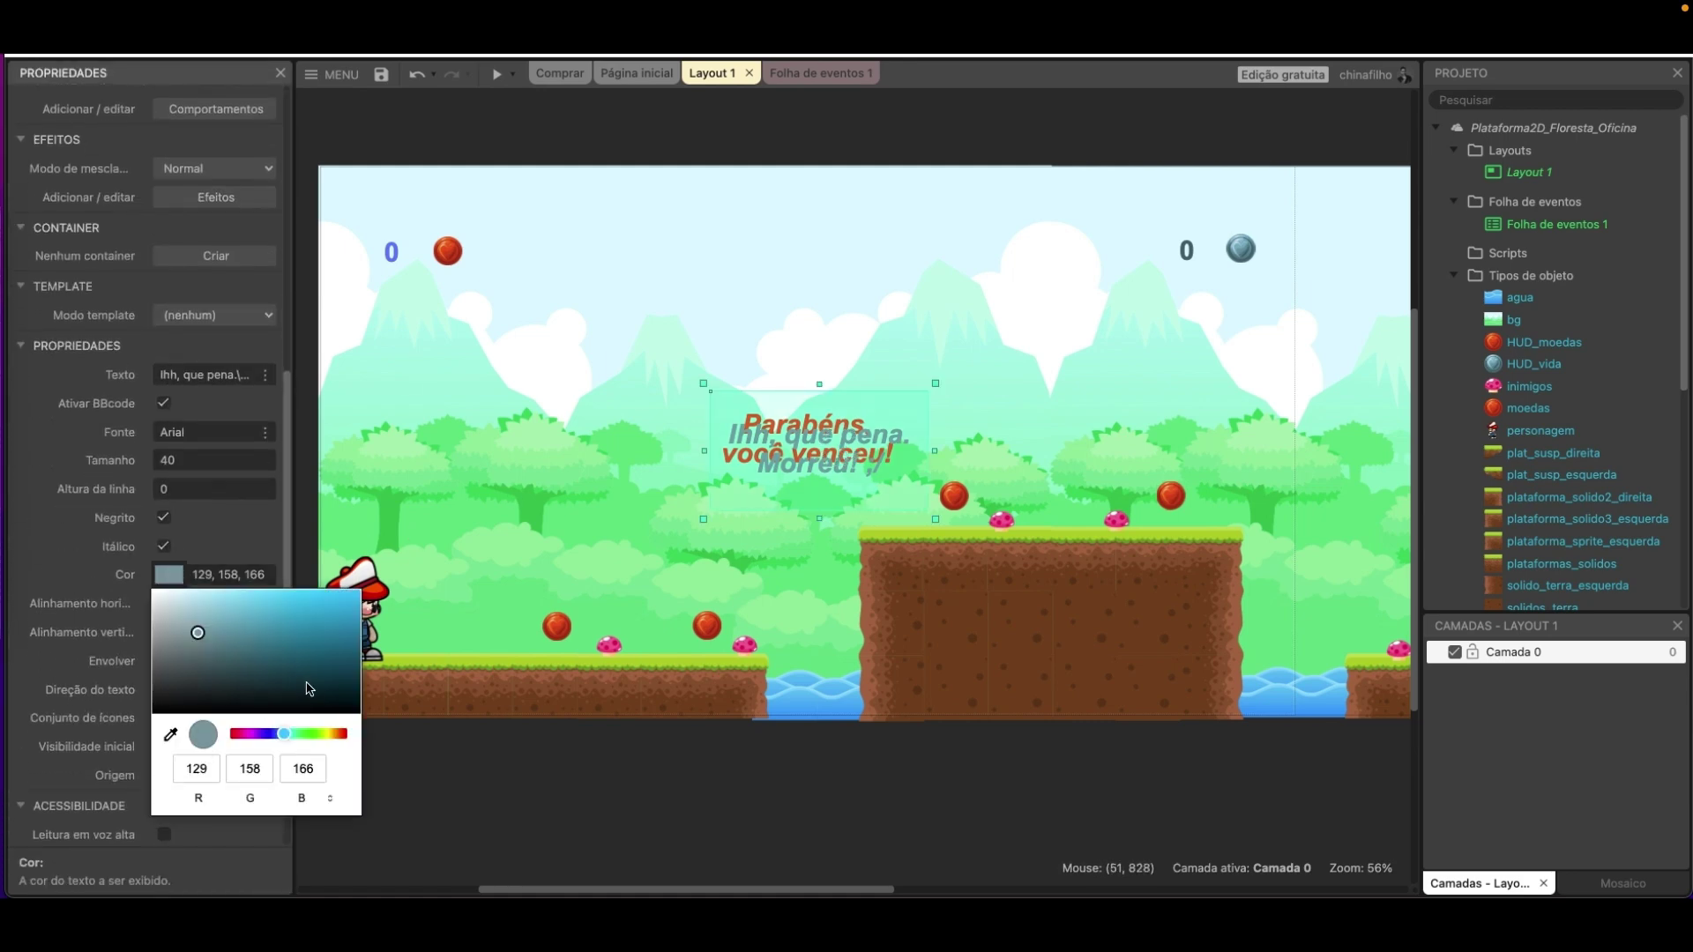
left_click_drag(285, 741, 277, 737)
left_click_drag(296, 638, 299, 590)
left_click(227, 537)
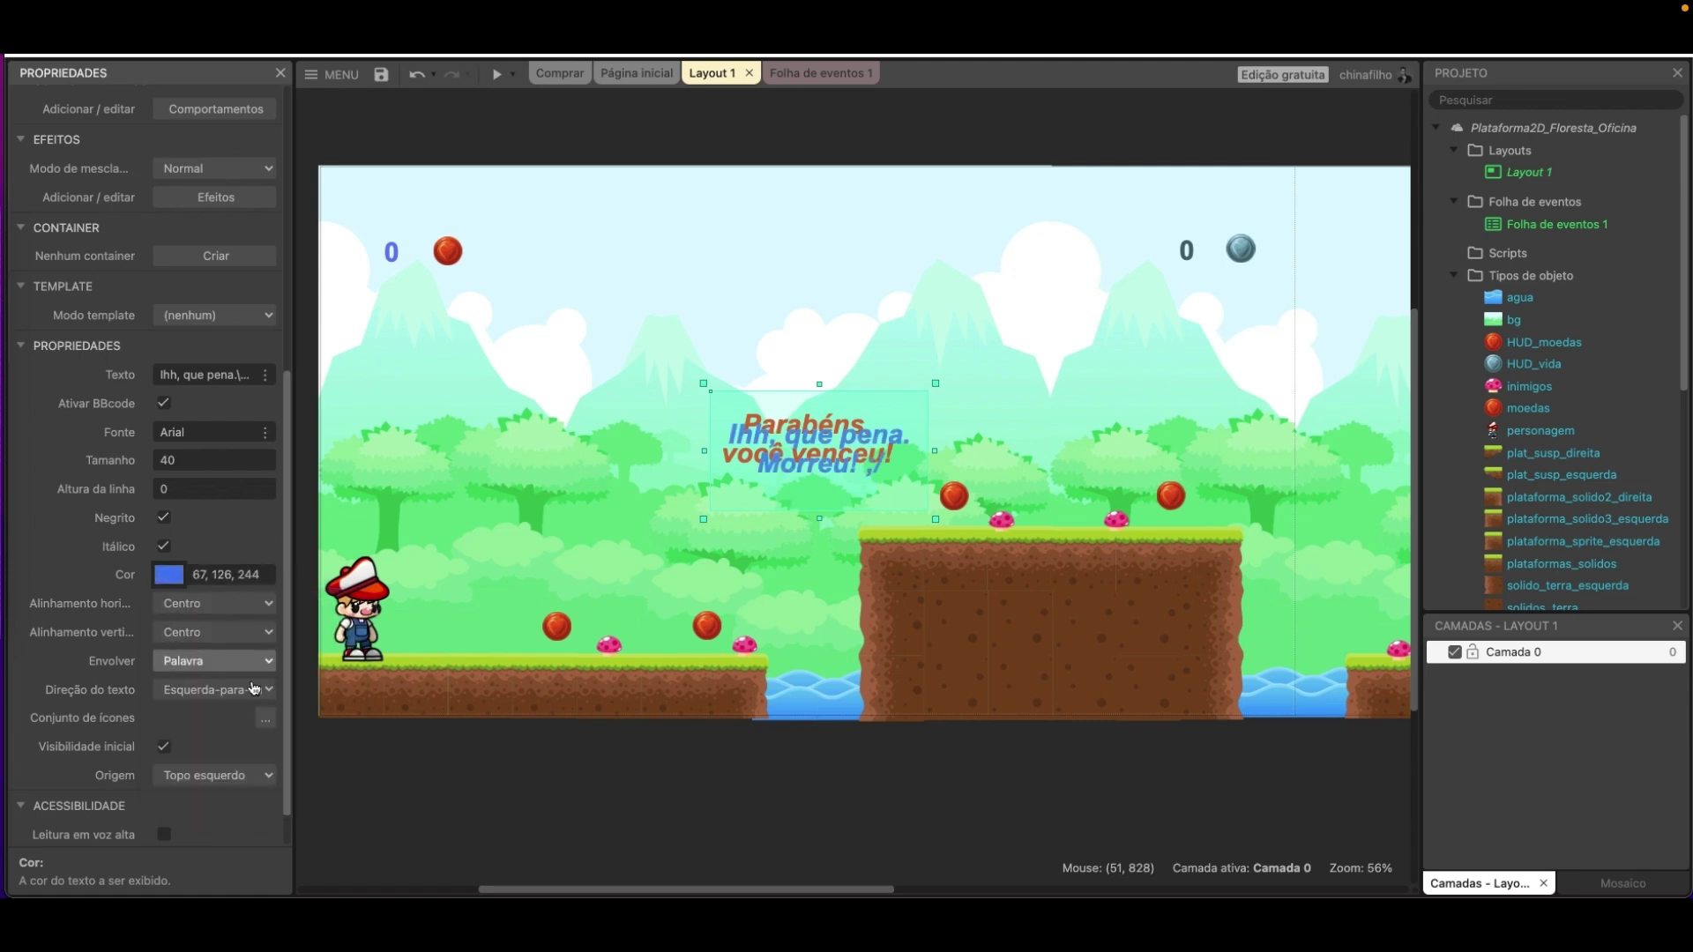
left_click(169, 575)
left_click_drag(301, 604, 334, 622)
left_click(213, 510)
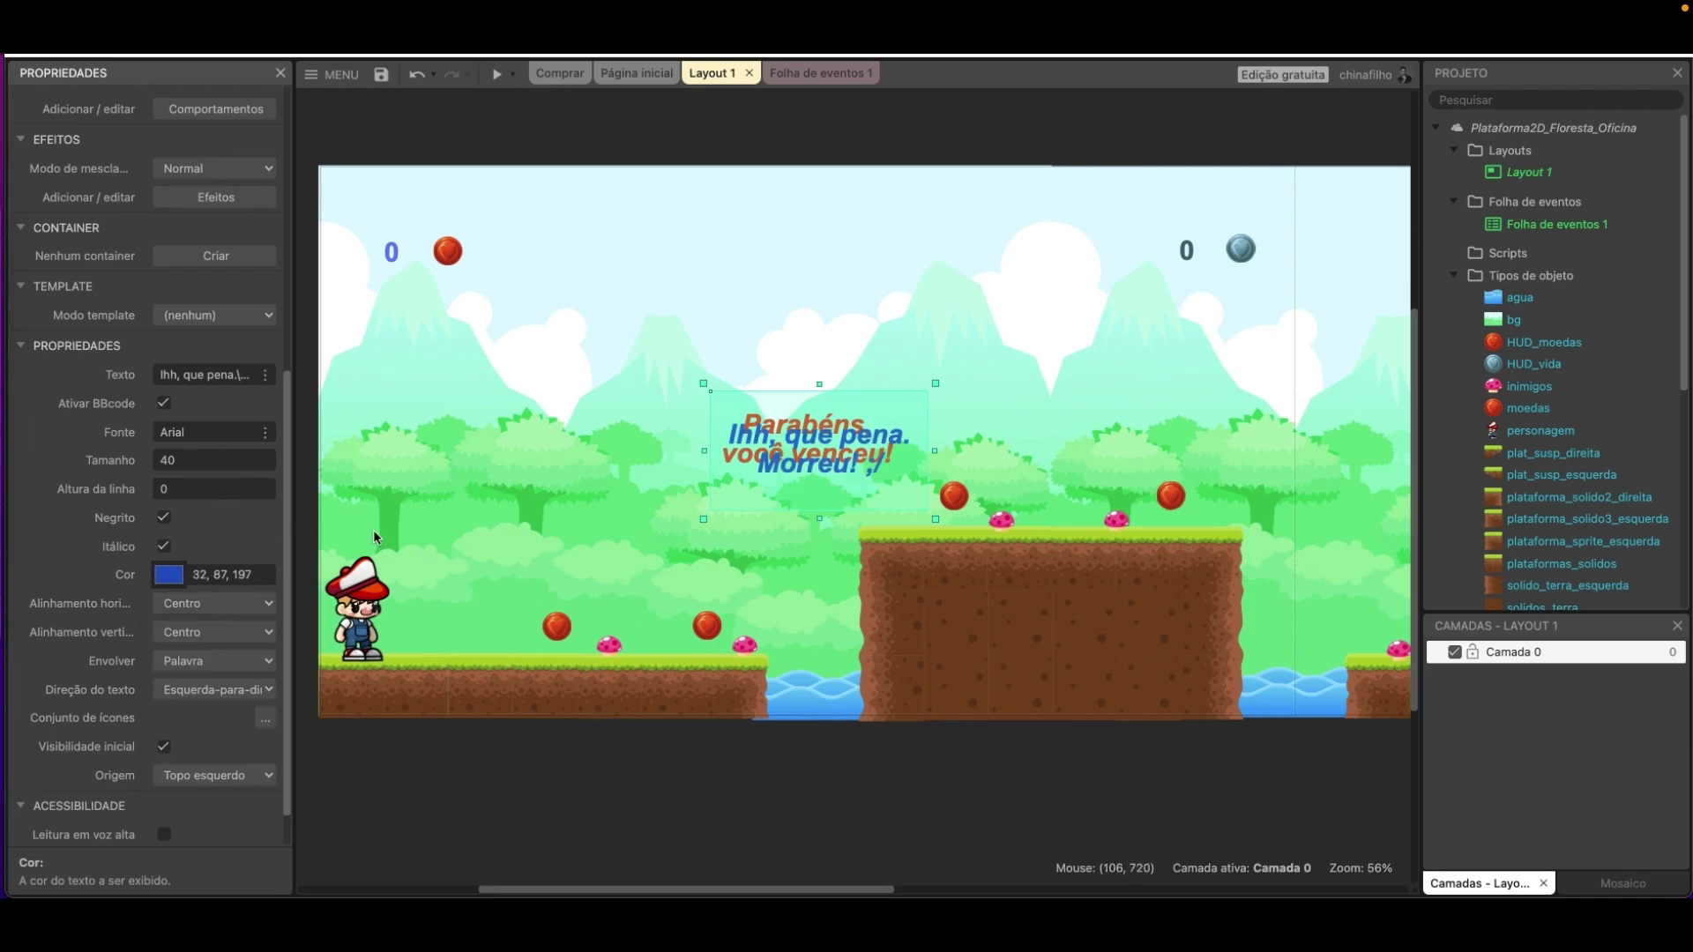
Align texto_gameover to the horizontal and vertical centre of the screen area.
right_click(803, 452)
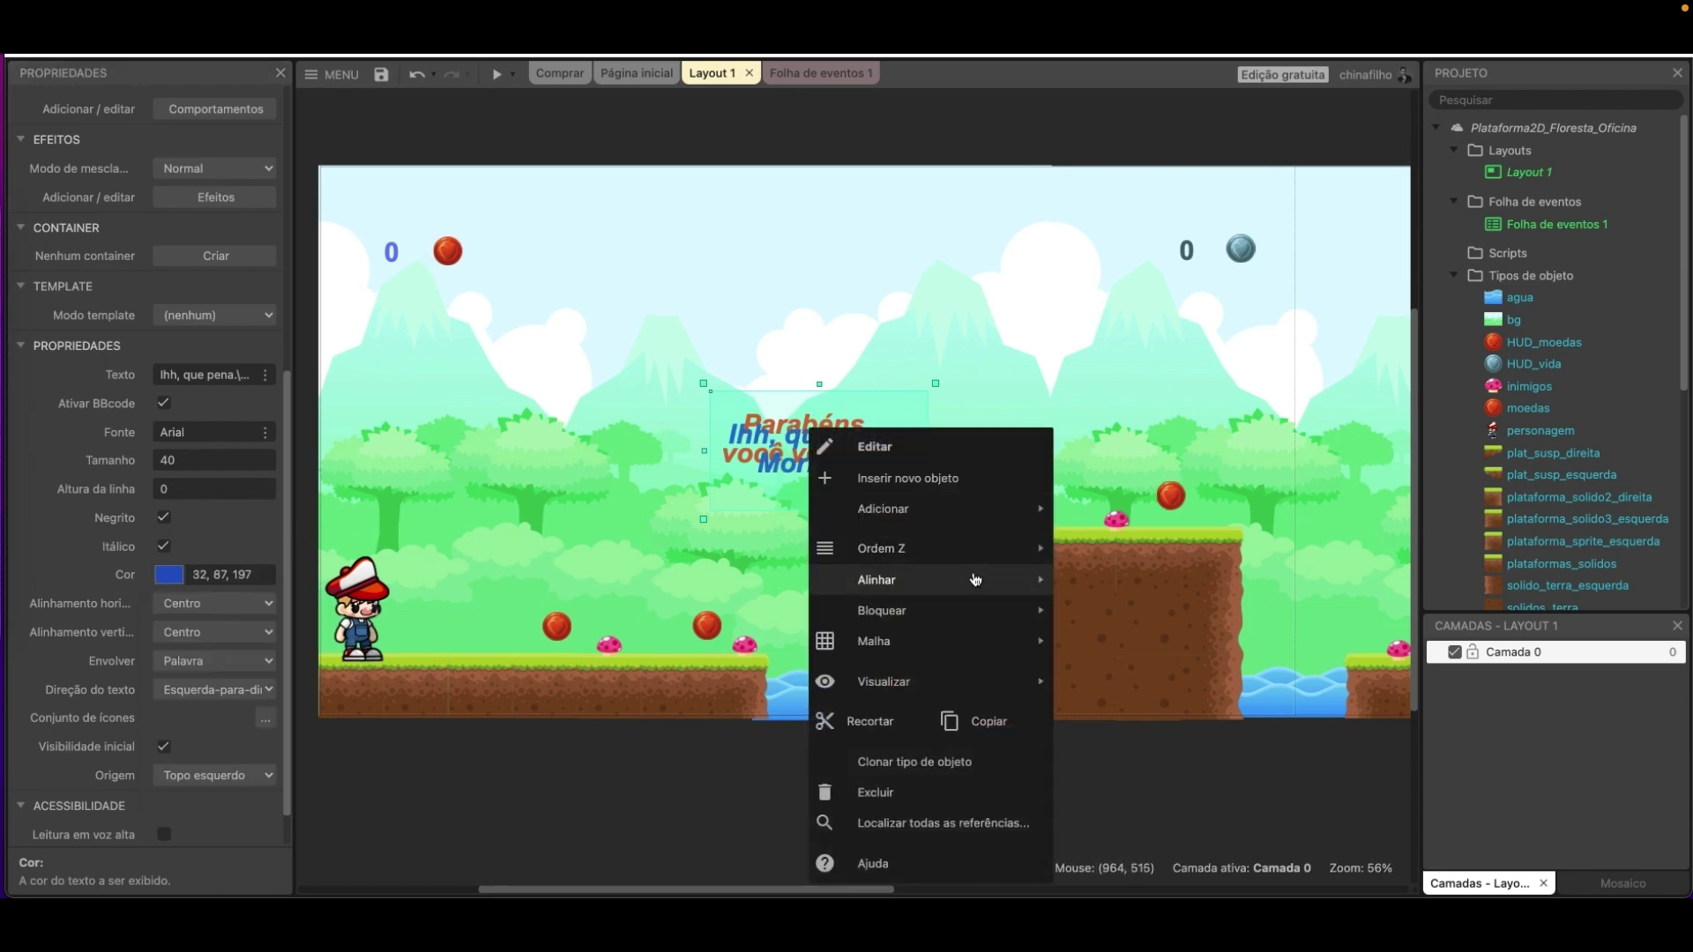
mouse_move(976, 581)
mouse_move(1208, 595)
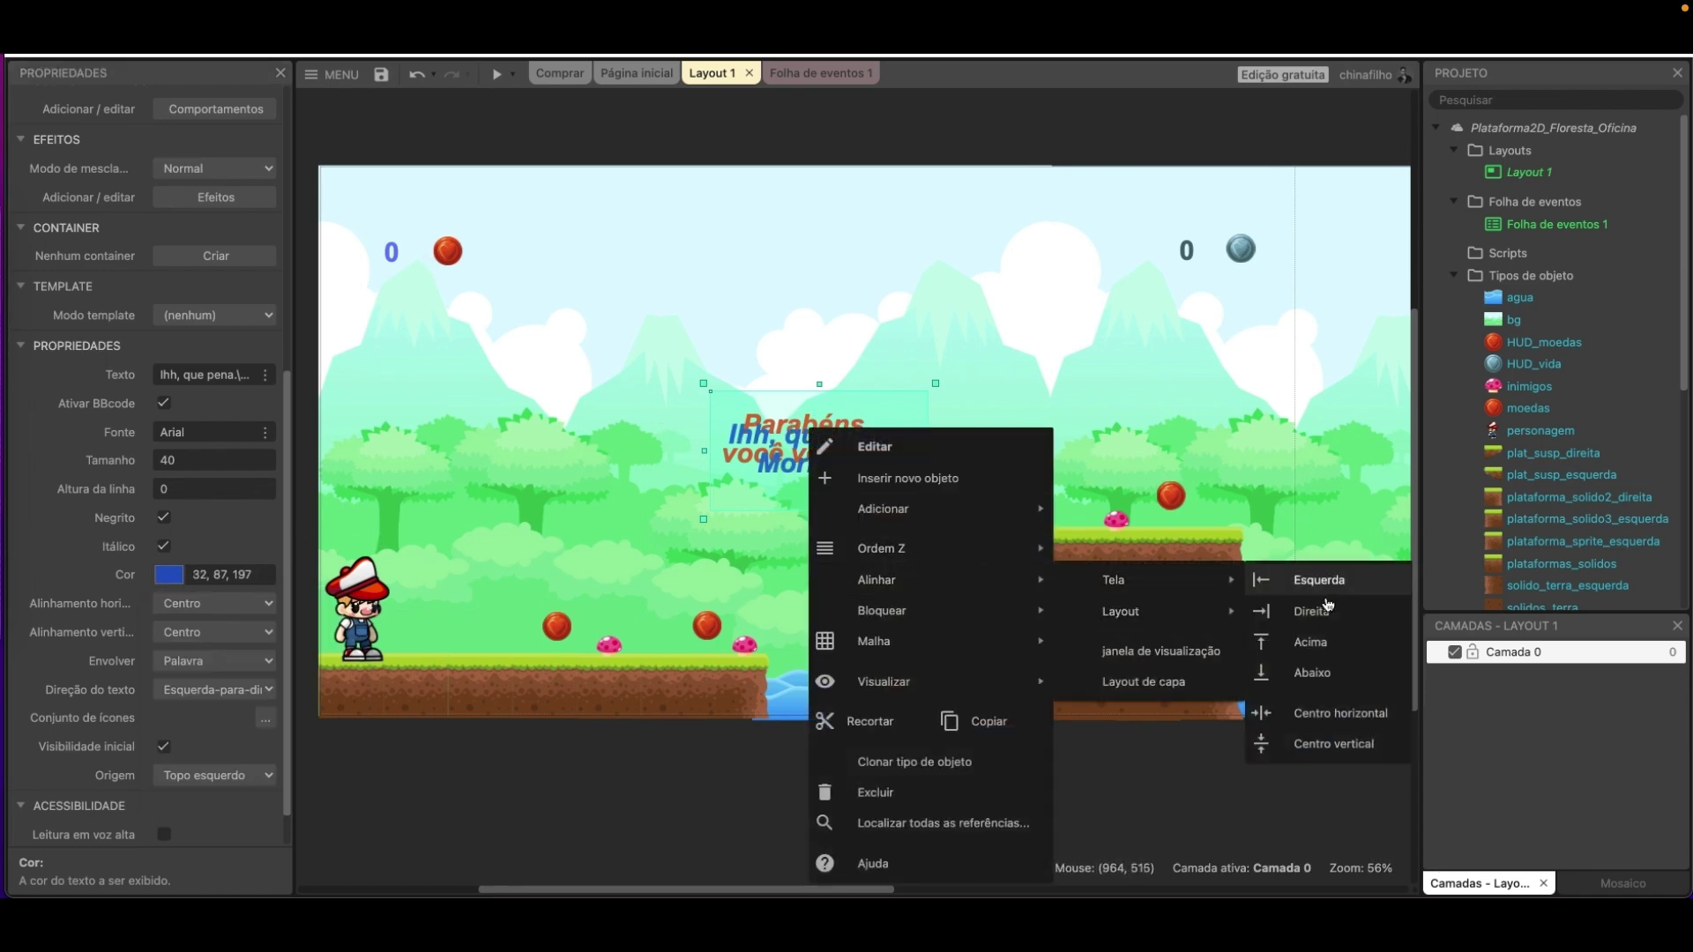
left_click(1361, 710)
mouse_move(970, 578)
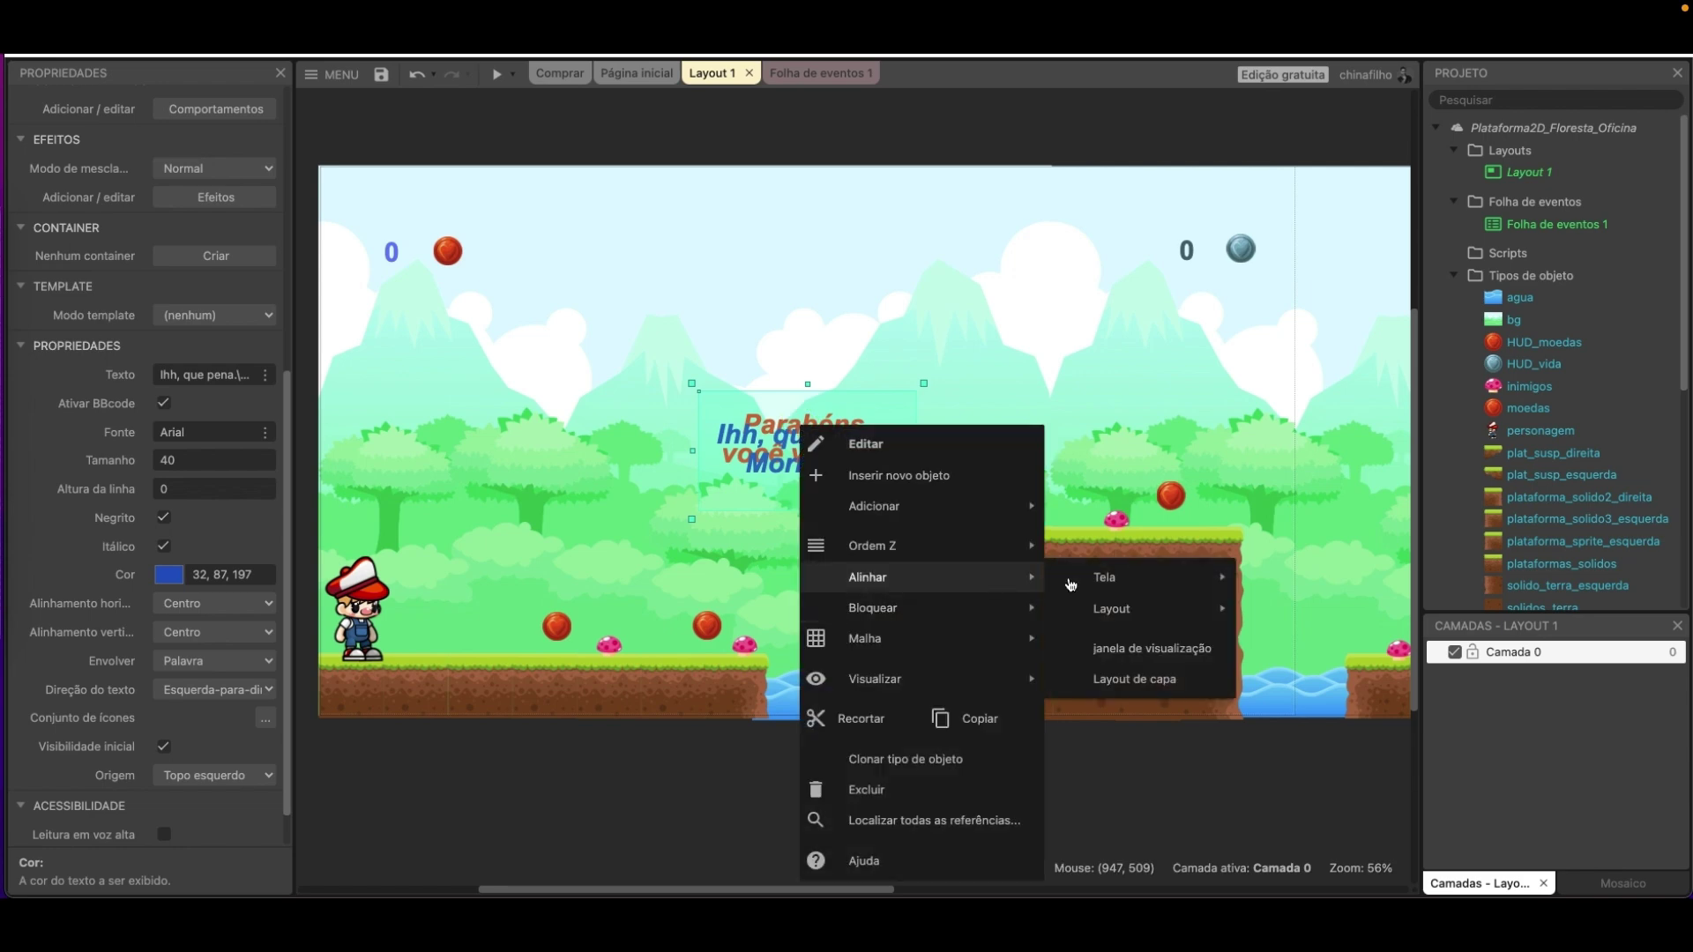
mouse_move(1146, 579)
left_click(1339, 713)
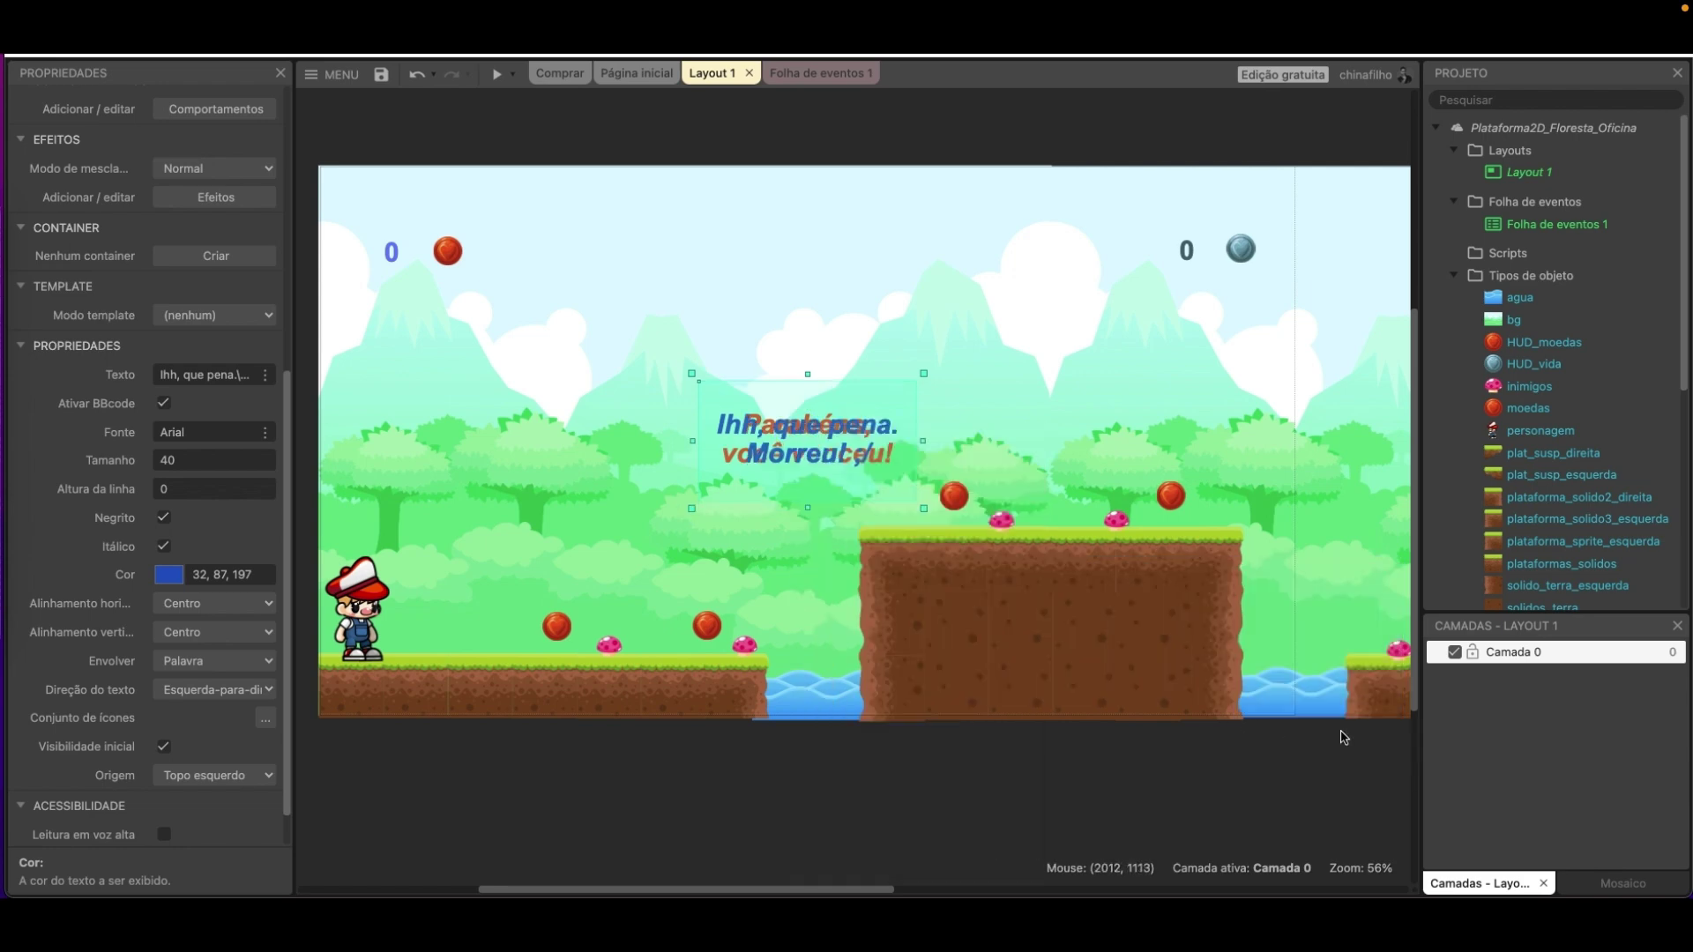
Recolour the coin counter's 0 with the dark red sampled from the coin icon beside it.
left_click(389, 253)
scroll(216, 680, "down", 6)
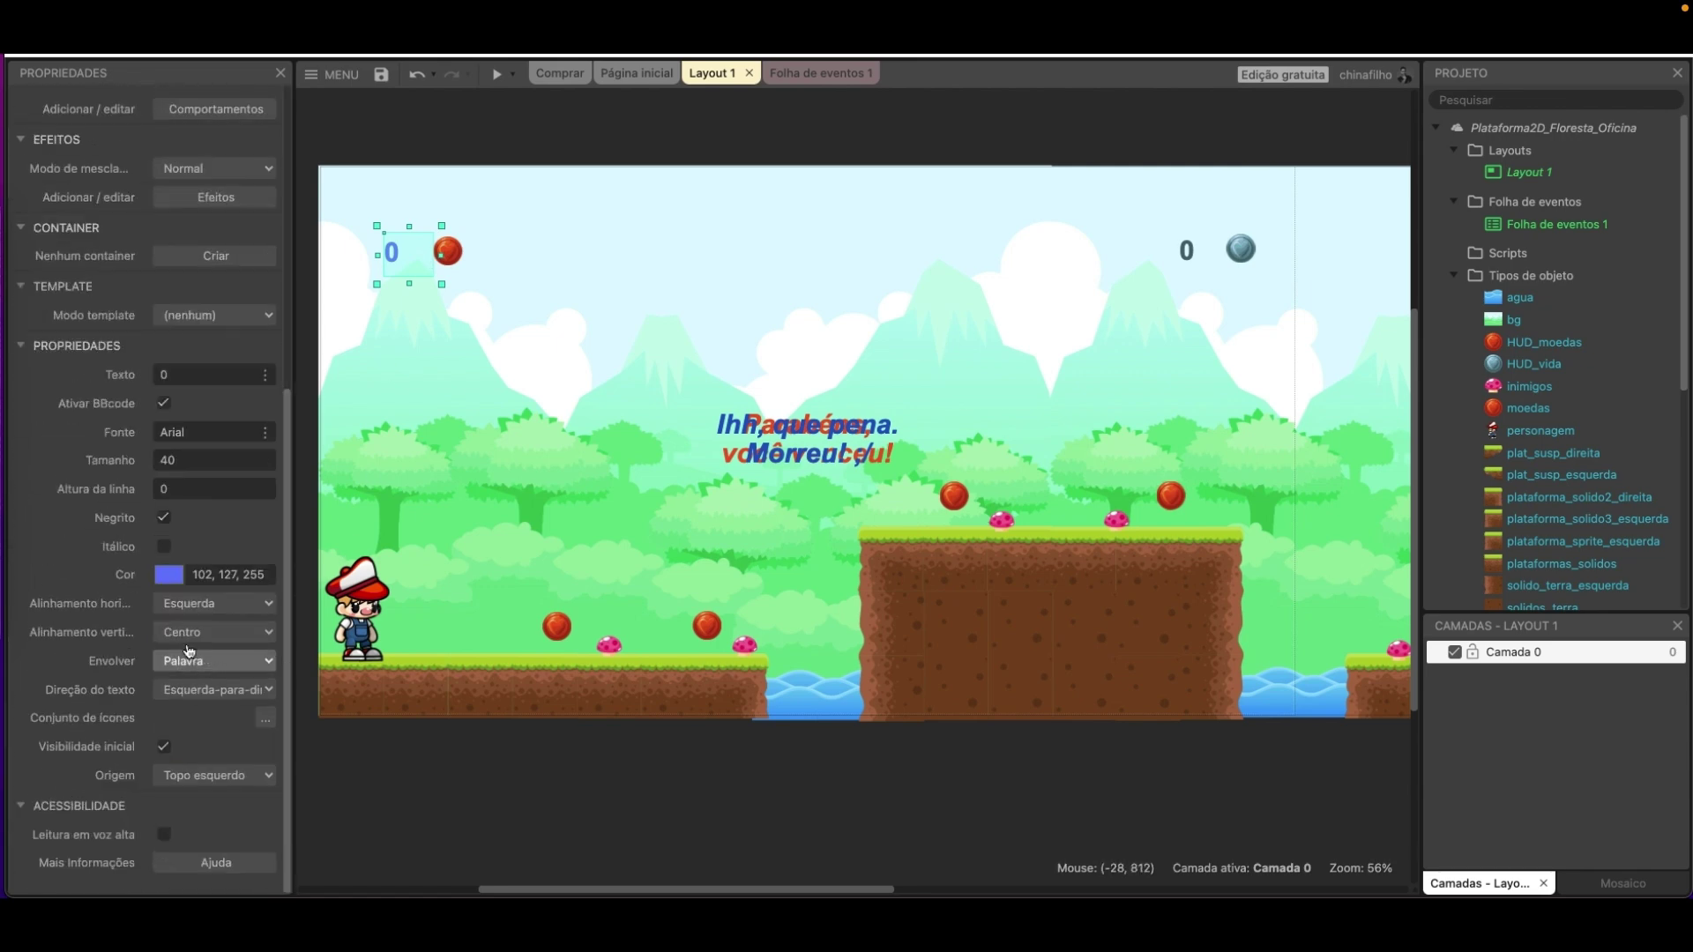
left_click(169, 574)
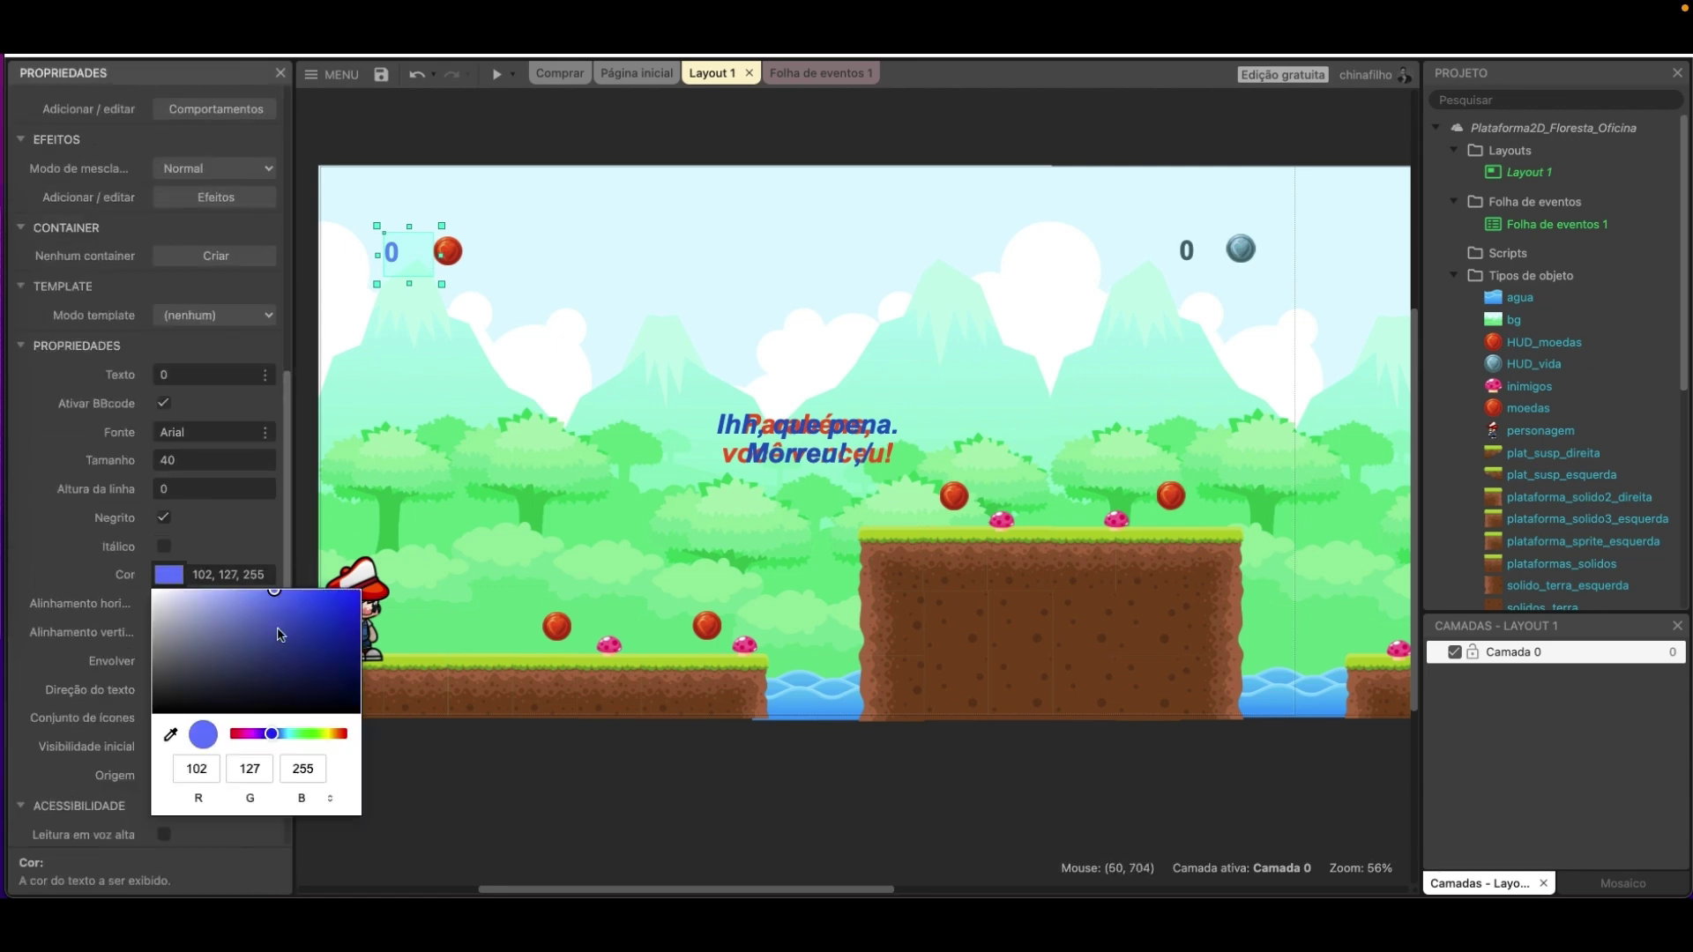
left_click(173, 739)
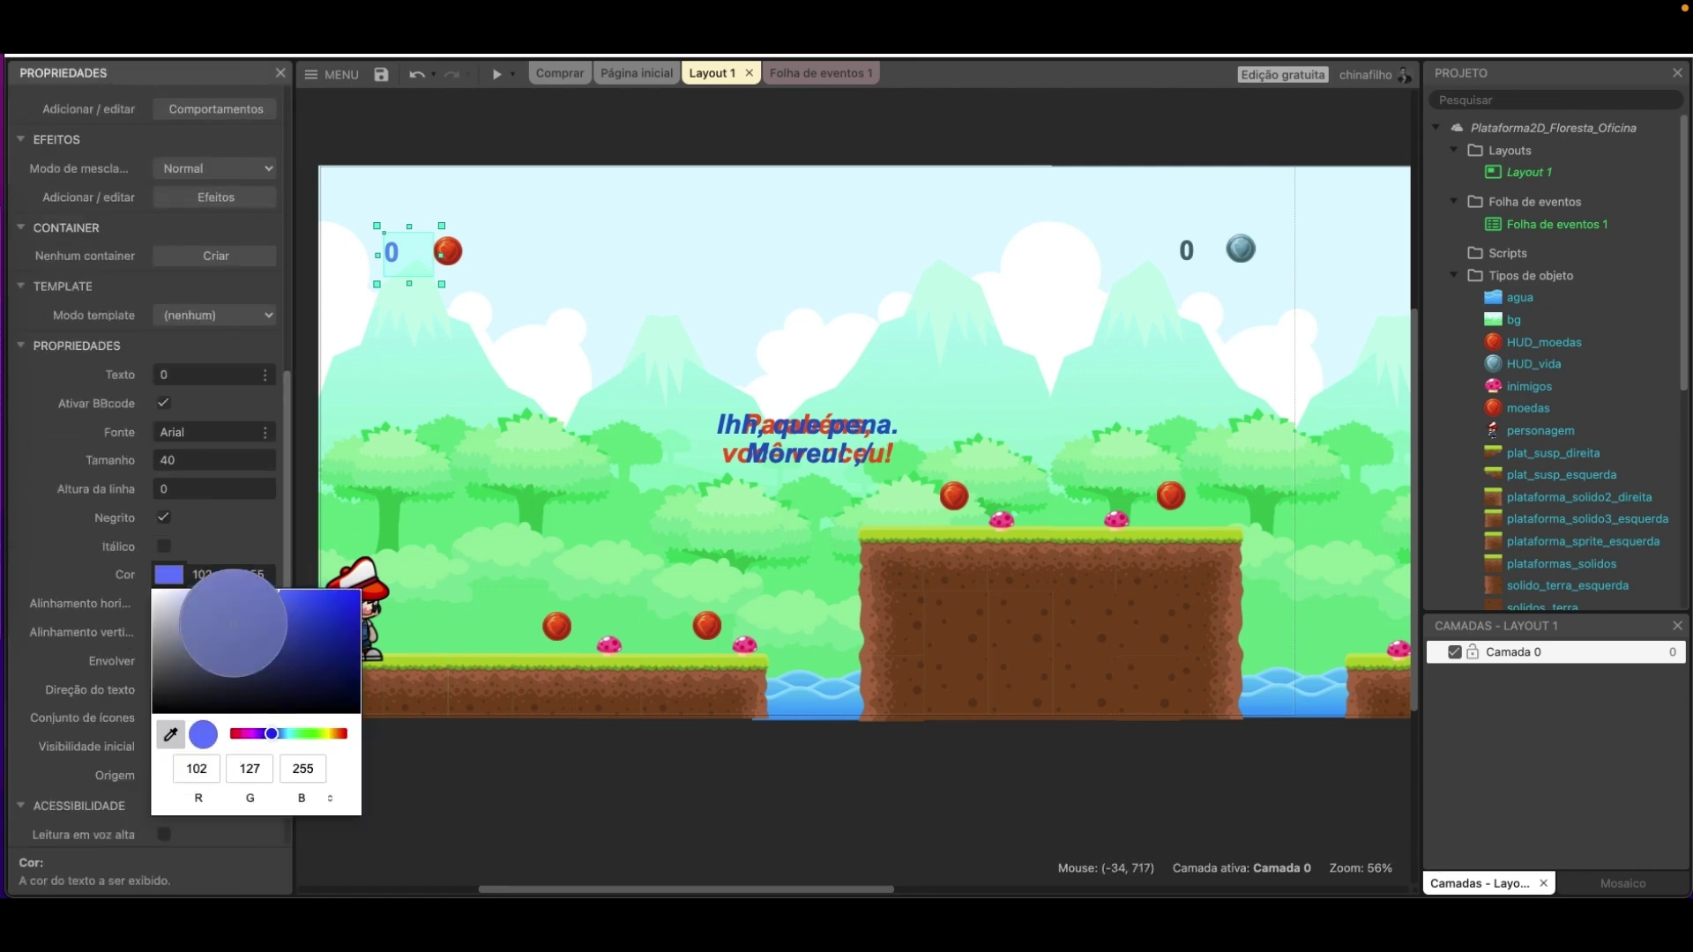
left_click(457, 255)
left_click(386, 164)
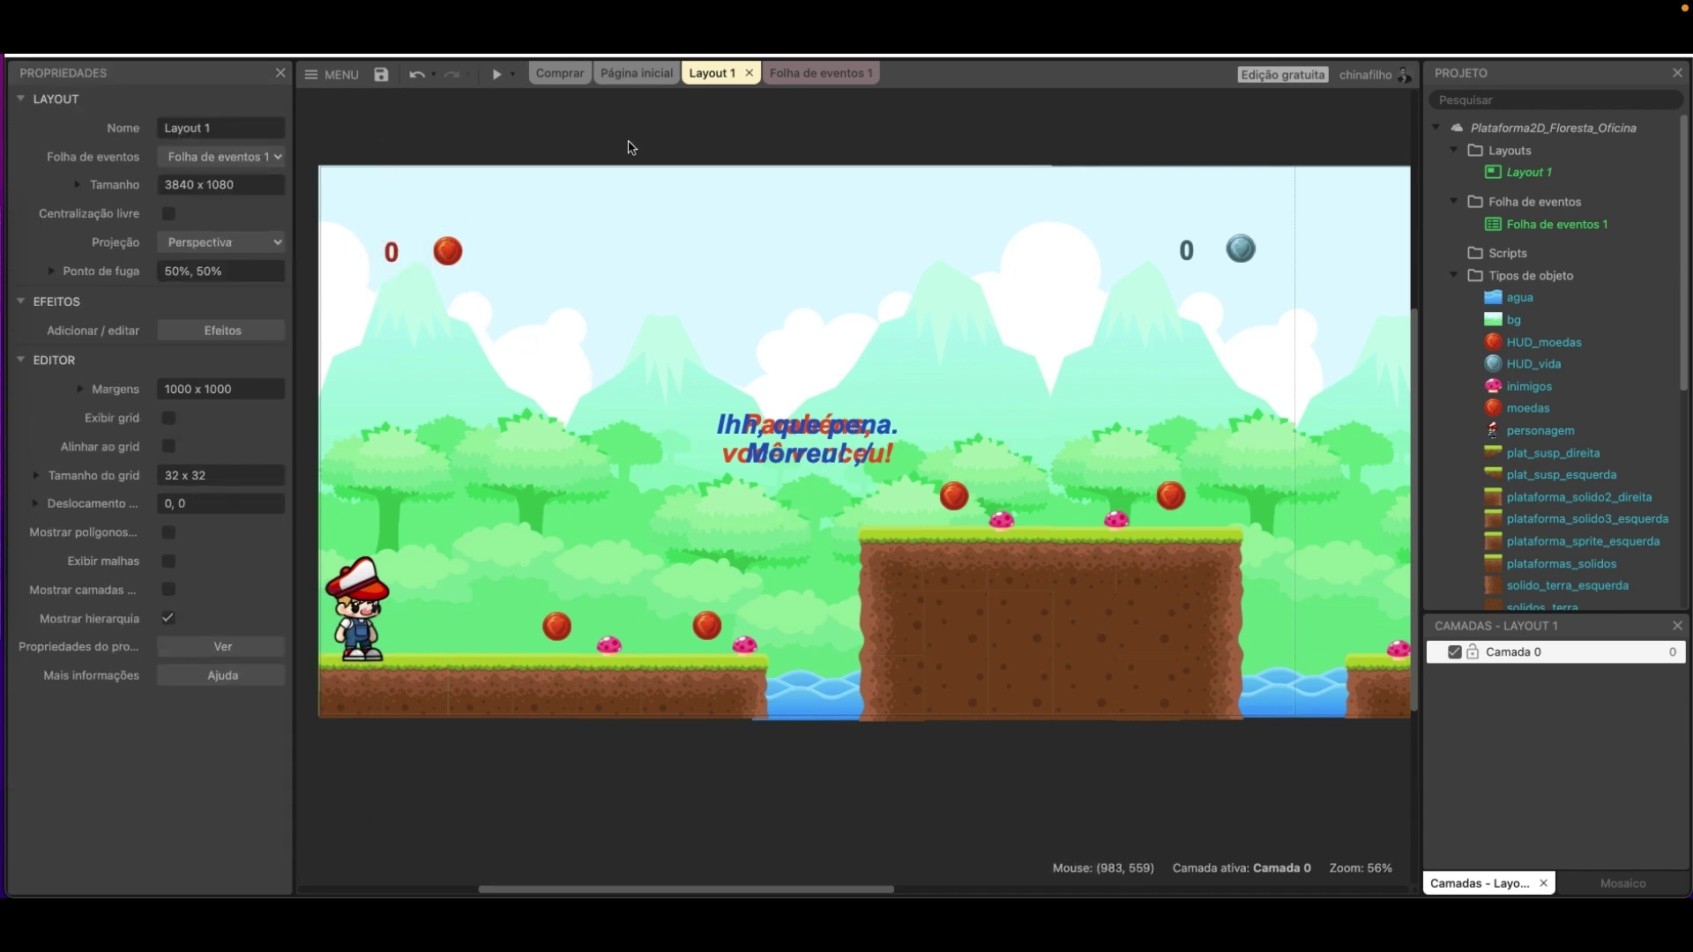
Preview the layout to check the counters and centred messages, and close the preview.
left_click(499, 75)
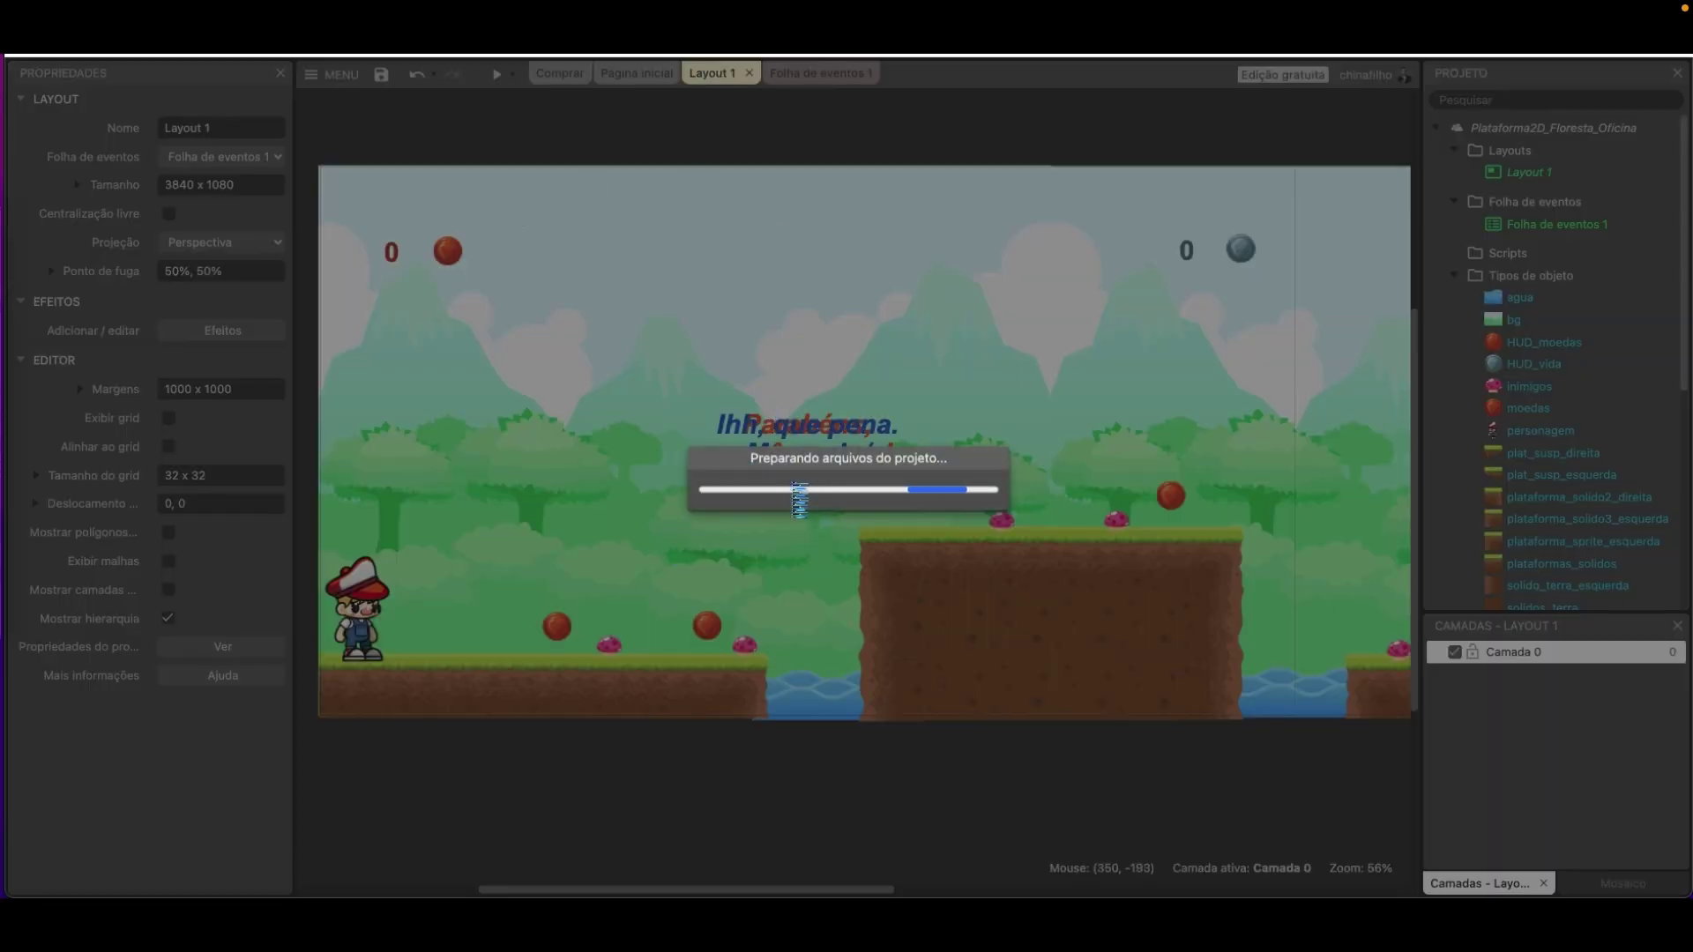
left_click(975, 534)
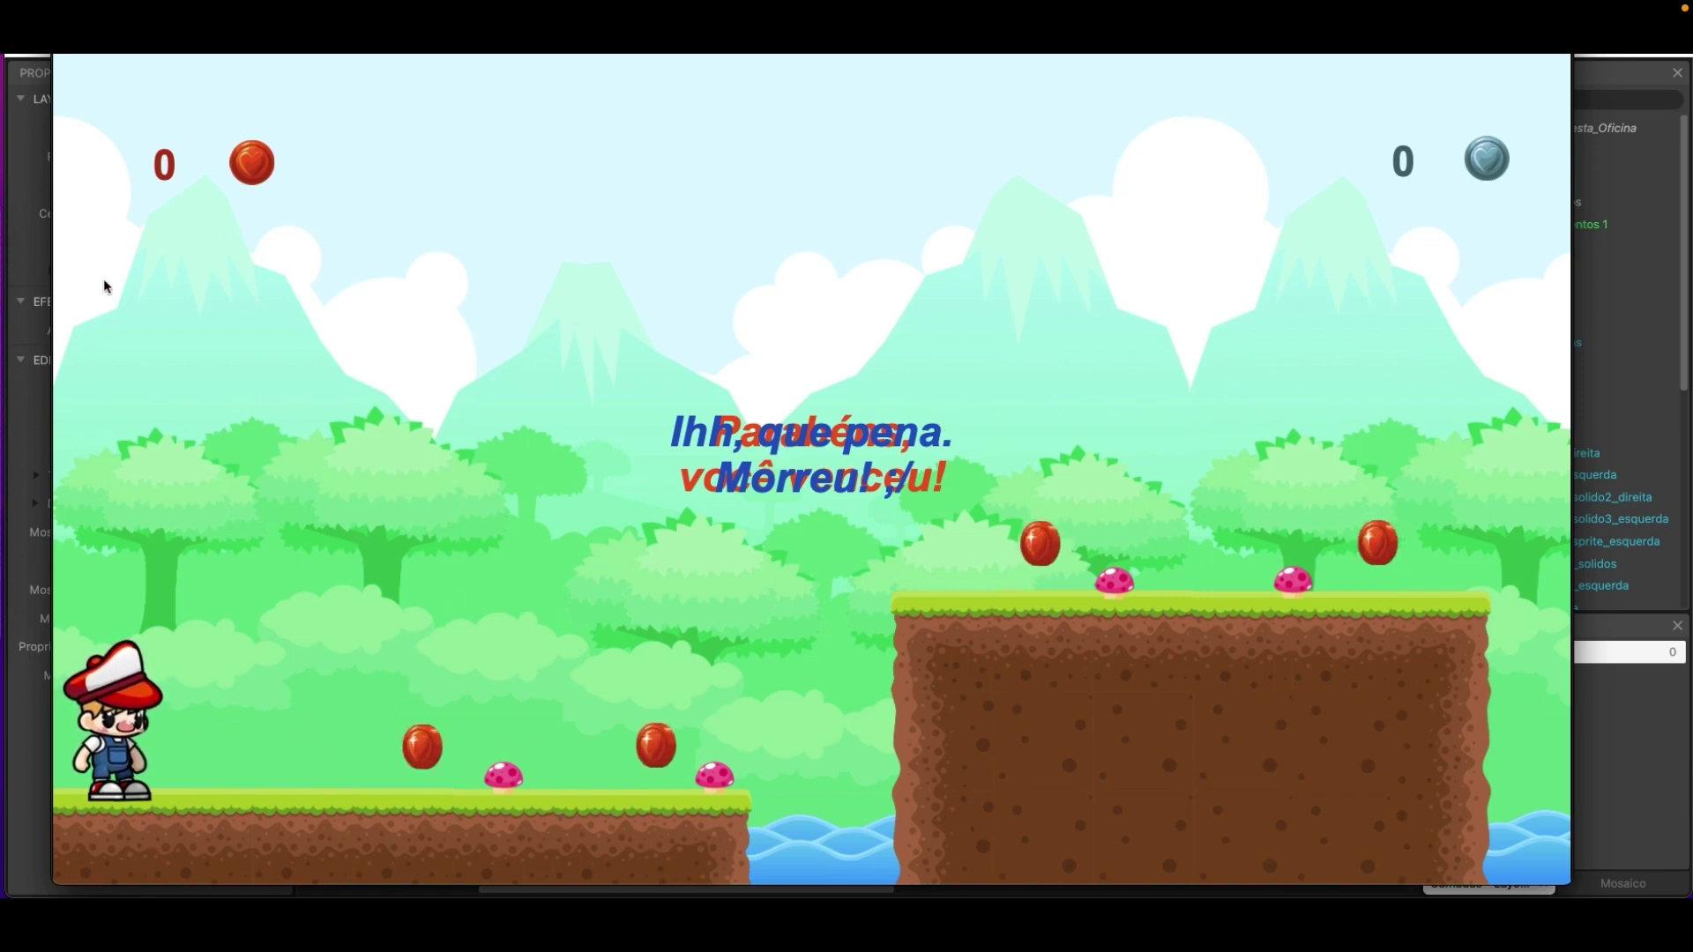
key("super+w")
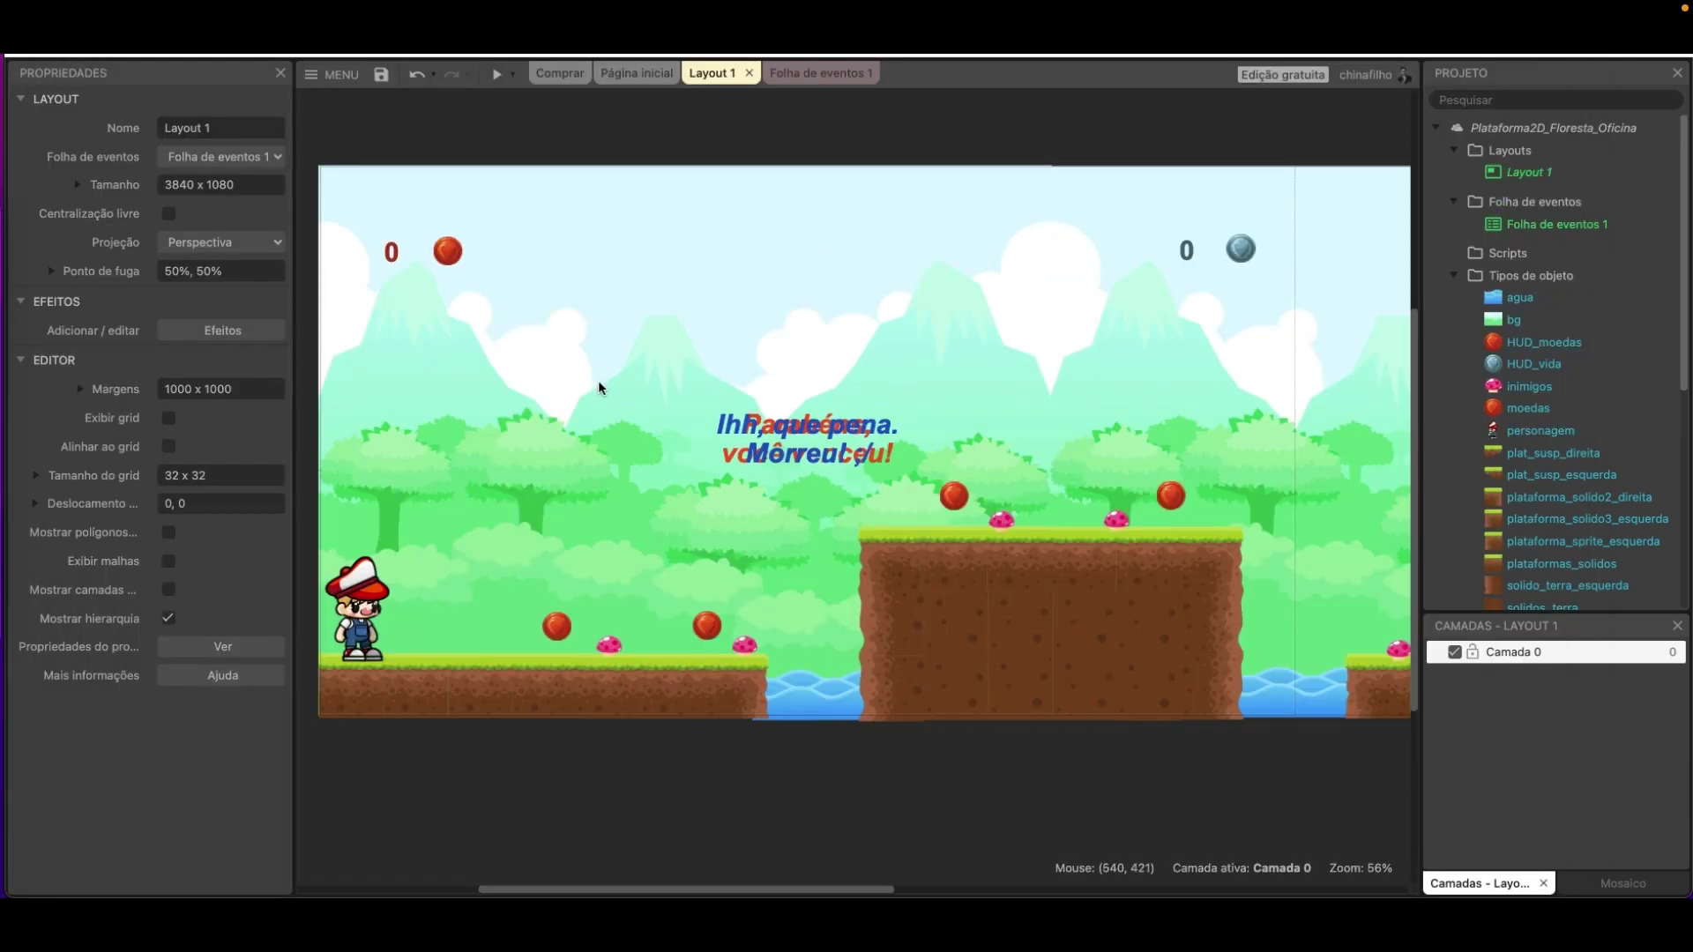
Select texto_gameover among the project's object types and turn off its initial visibility.
left_click(788, 429)
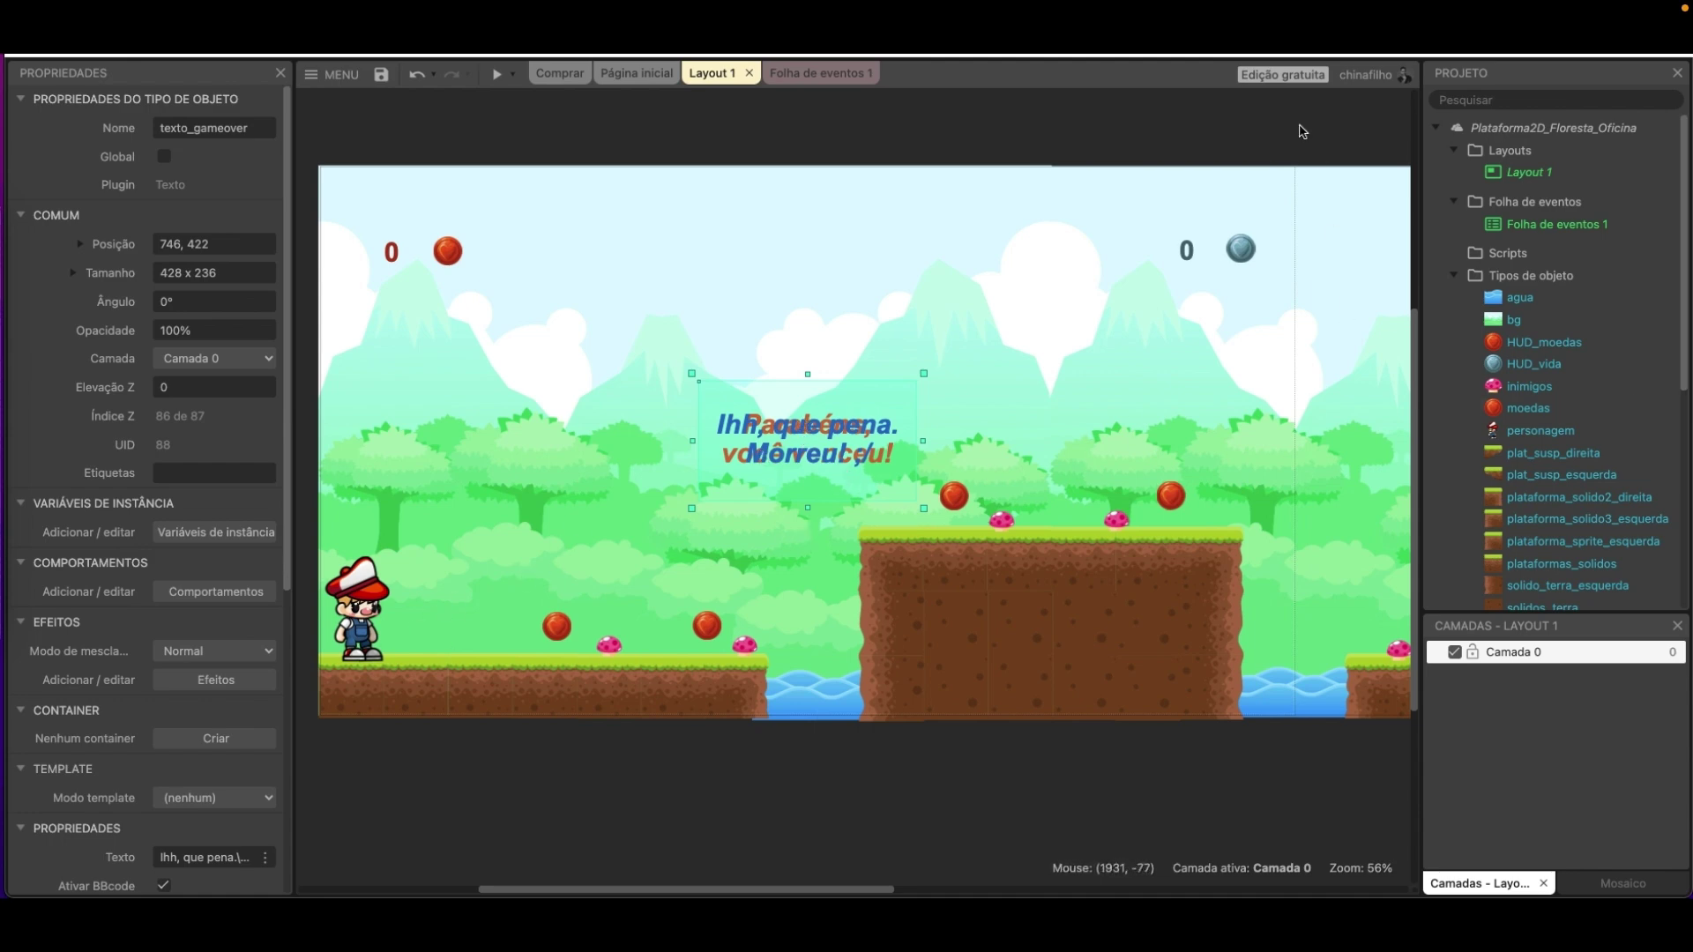
left_click(1303, 131)
left_click_drag(1680, 238, 1686, 370)
left_click(1549, 419)
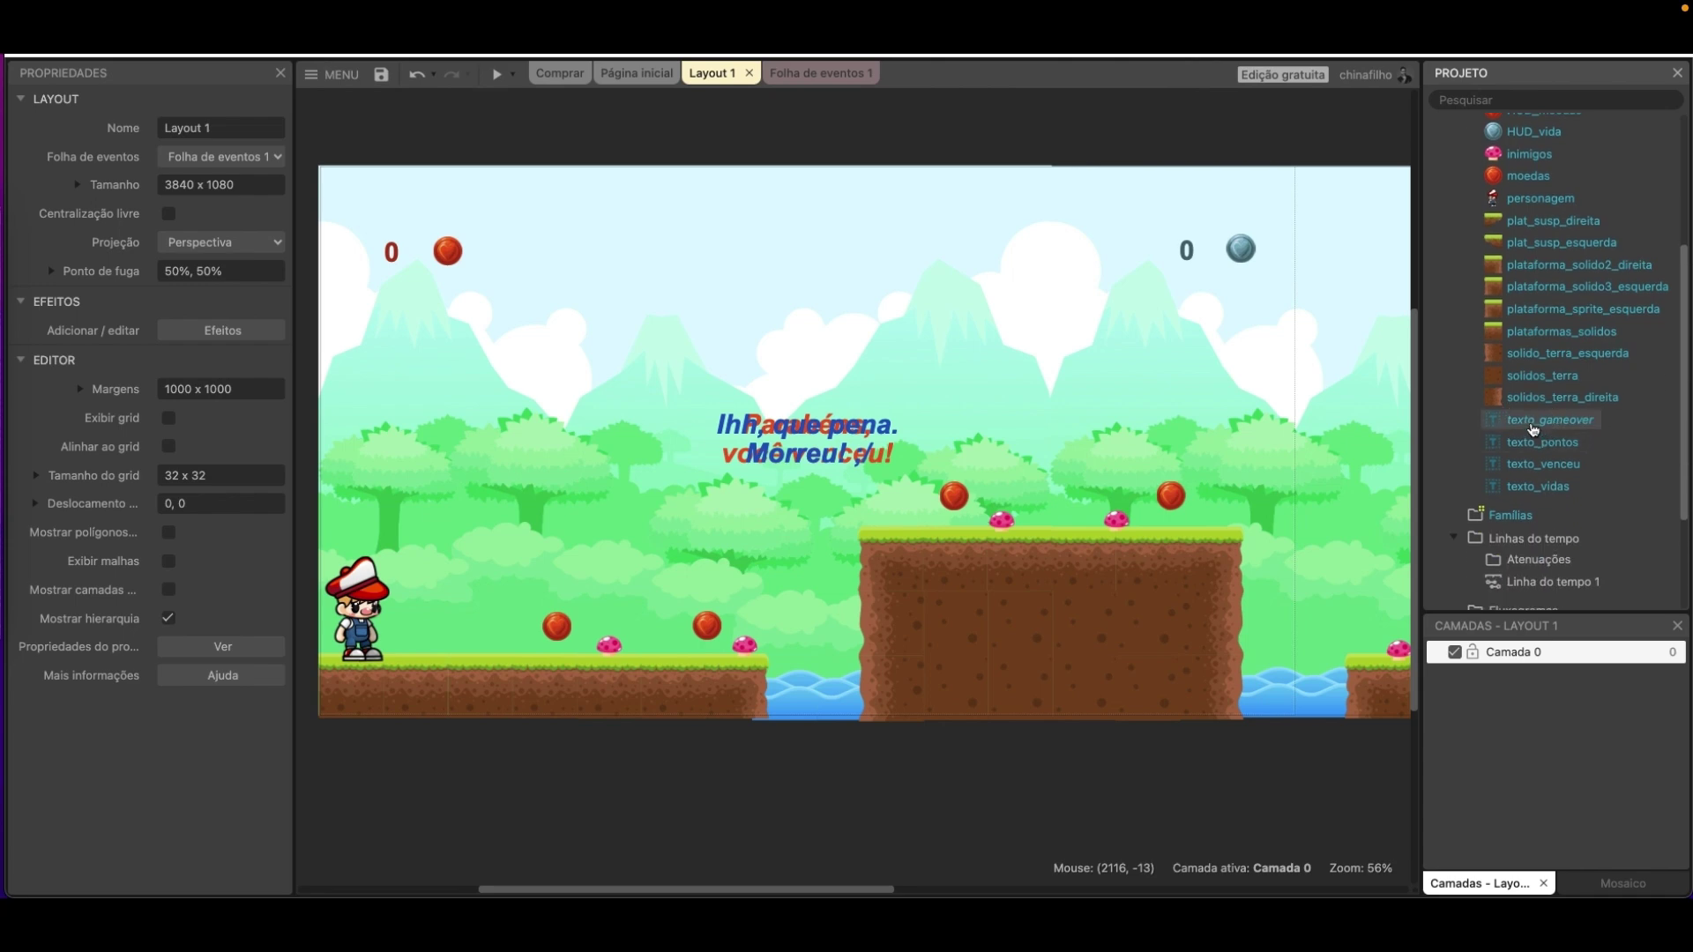
left_click_drag(288, 435, 301, 784)
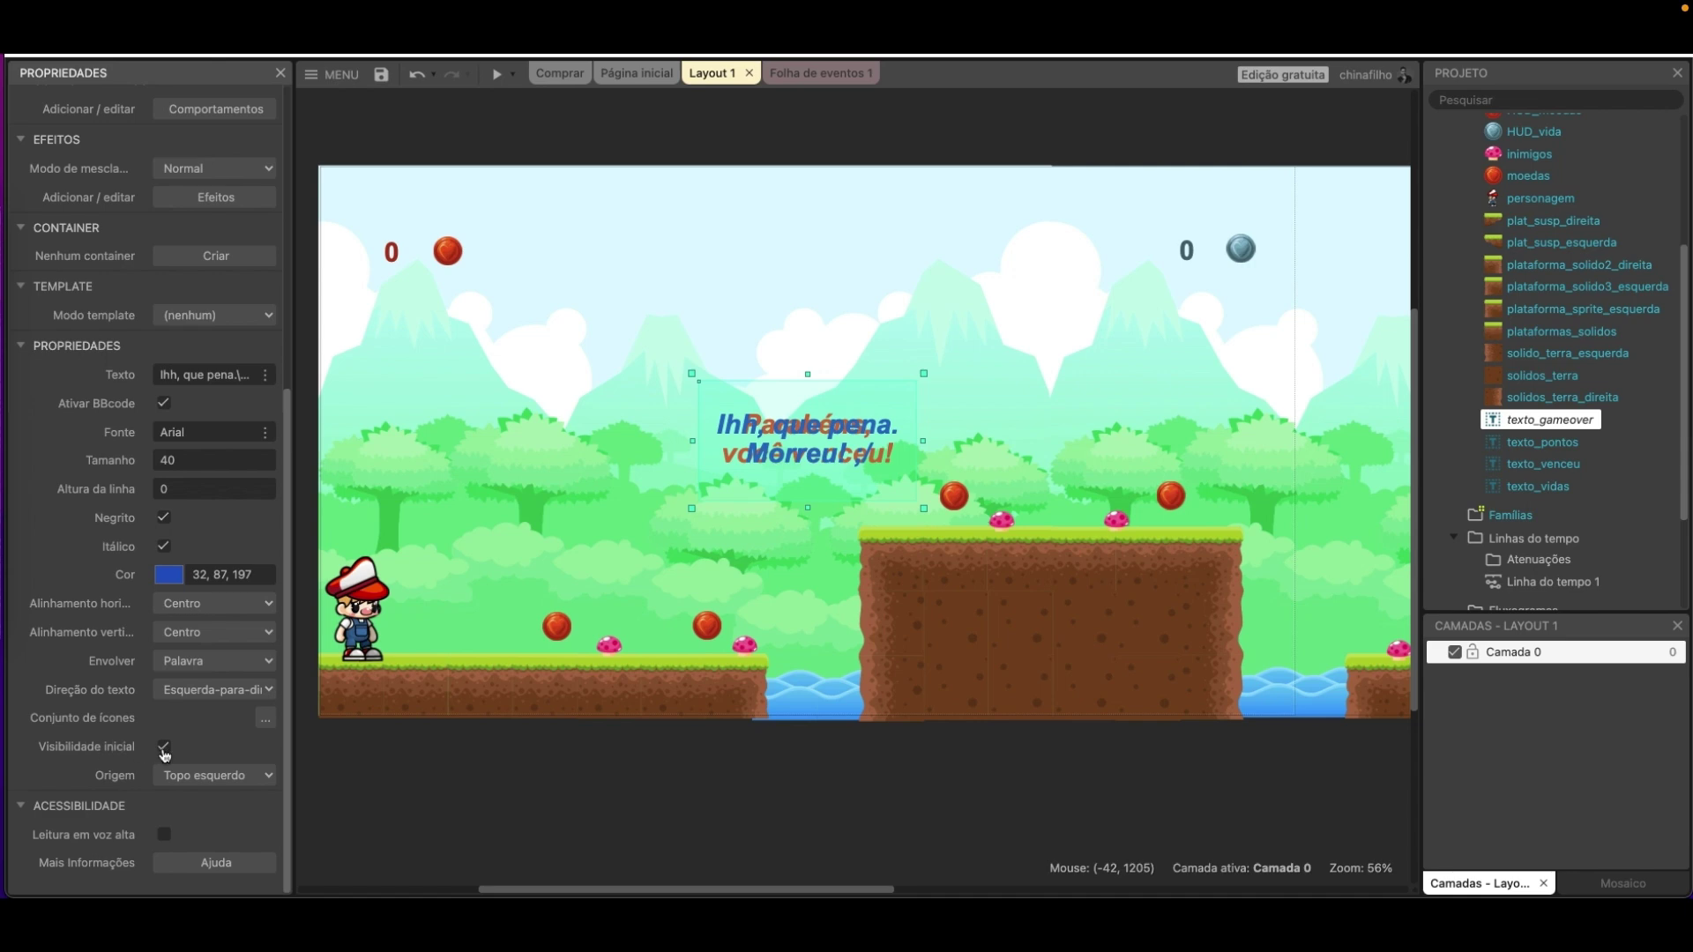
left_click(163, 747)
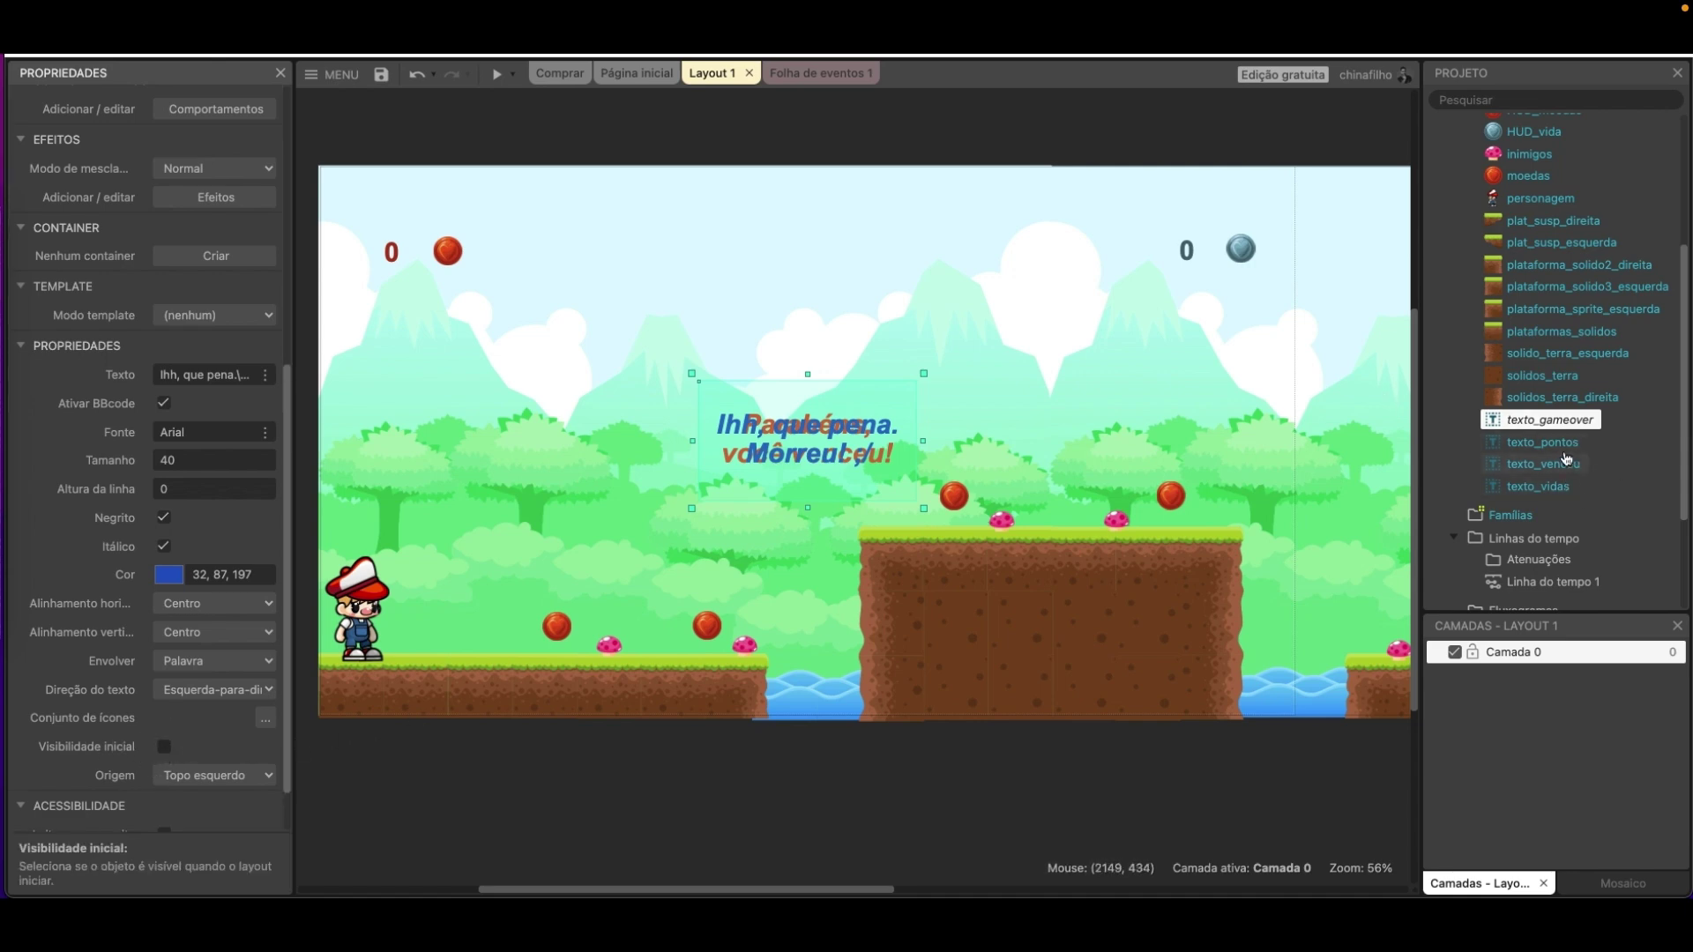
Turn off the initial visibility of texto_venceu and save the project.
left_click(1567, 463)
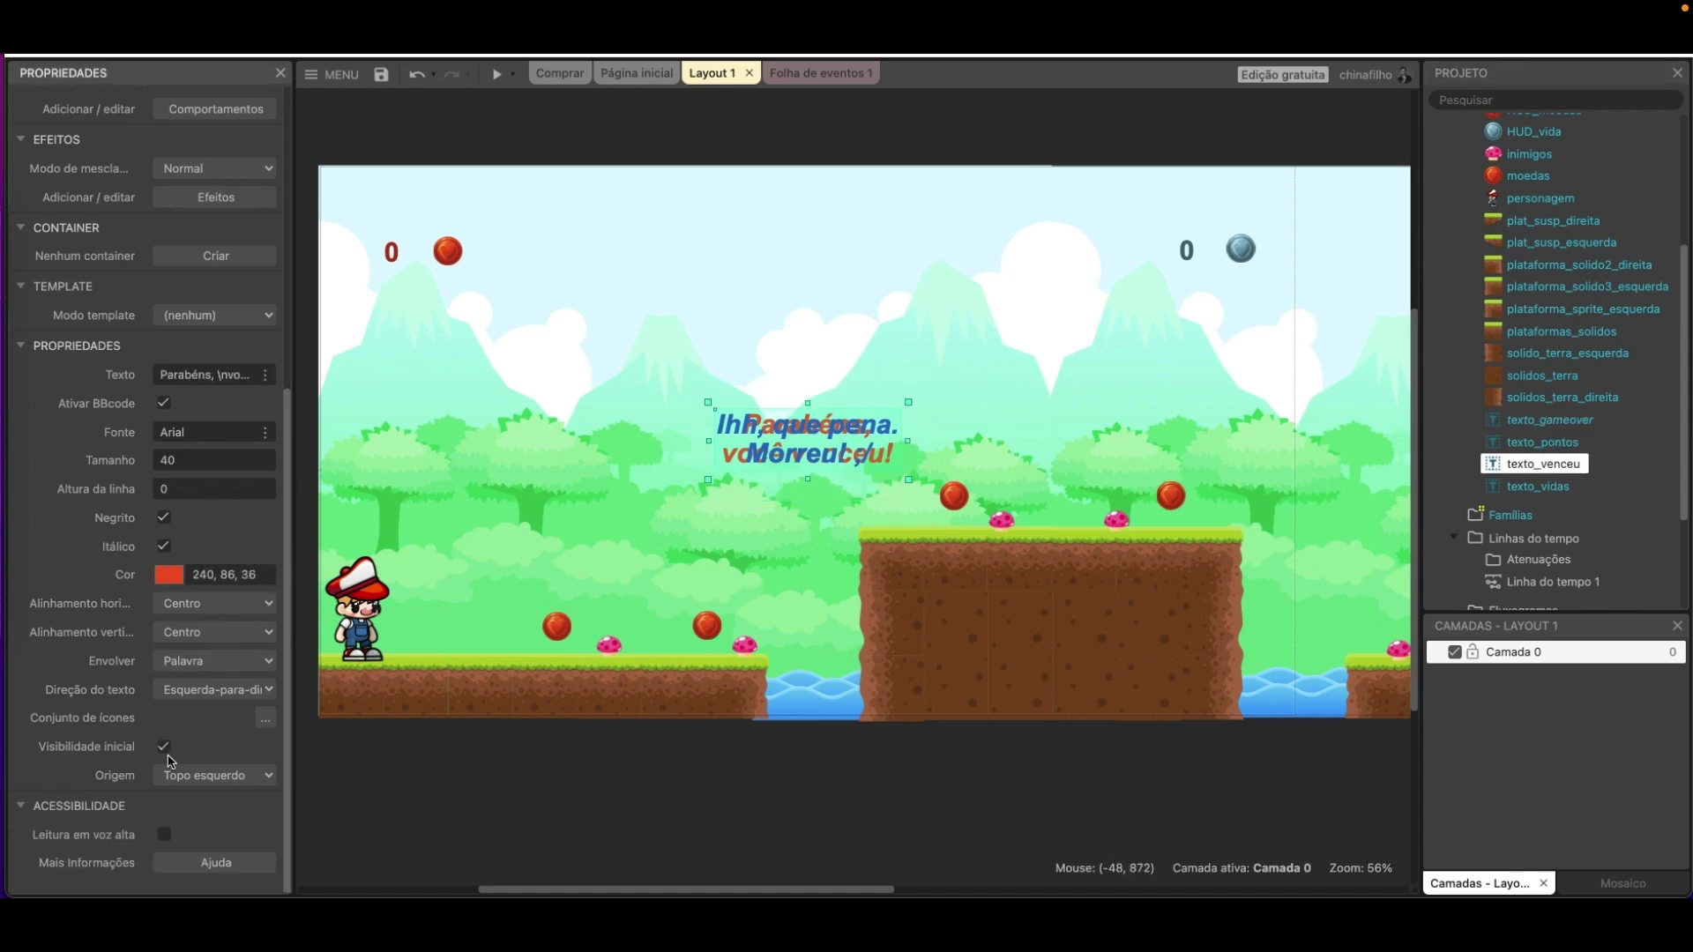
left_click(441, 111)
left_click(381, 75)
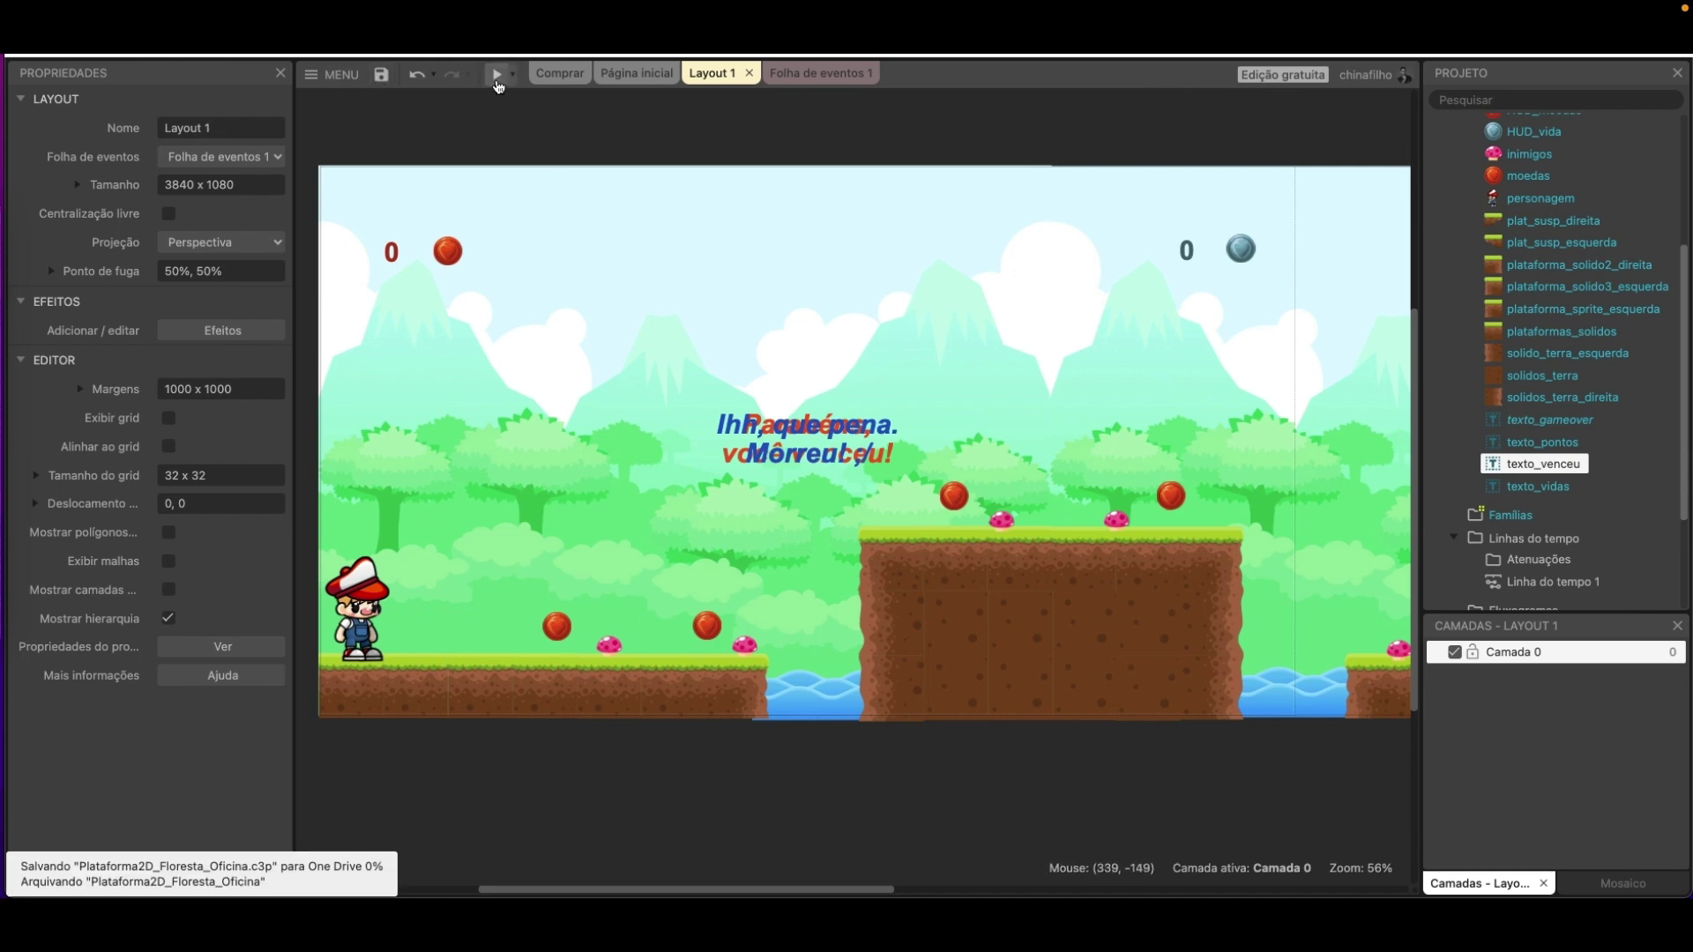
Run the layout preview again to check that both end messages are hidden at start, and close it.
left_click(496, 74)
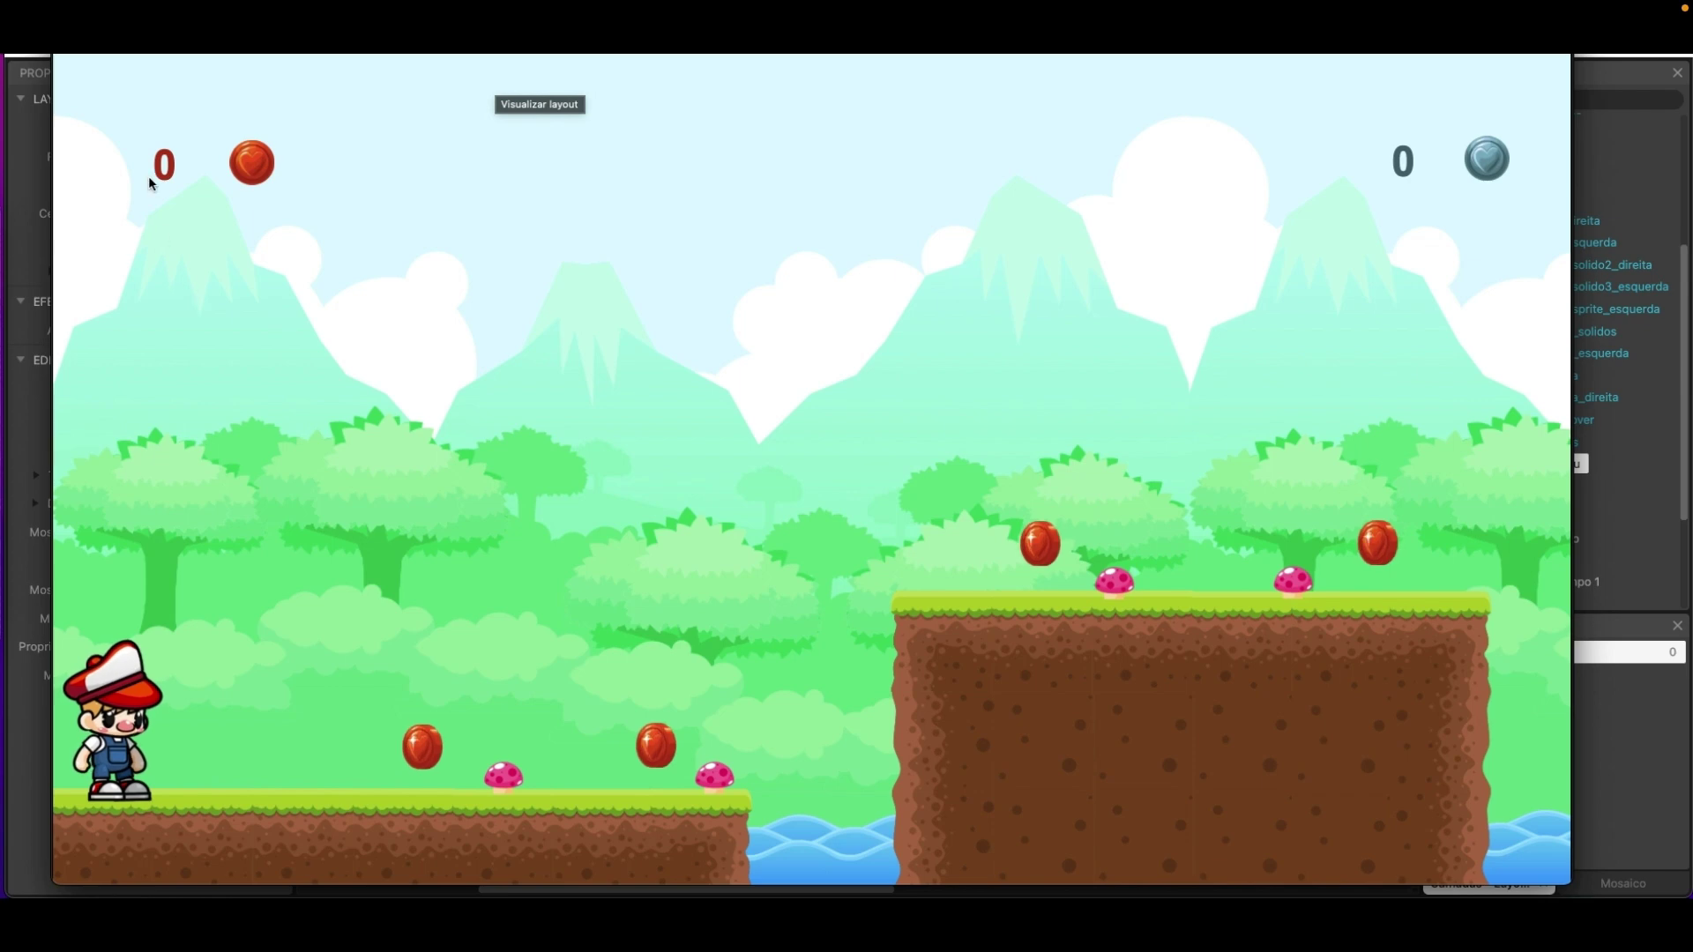
key("super+w")
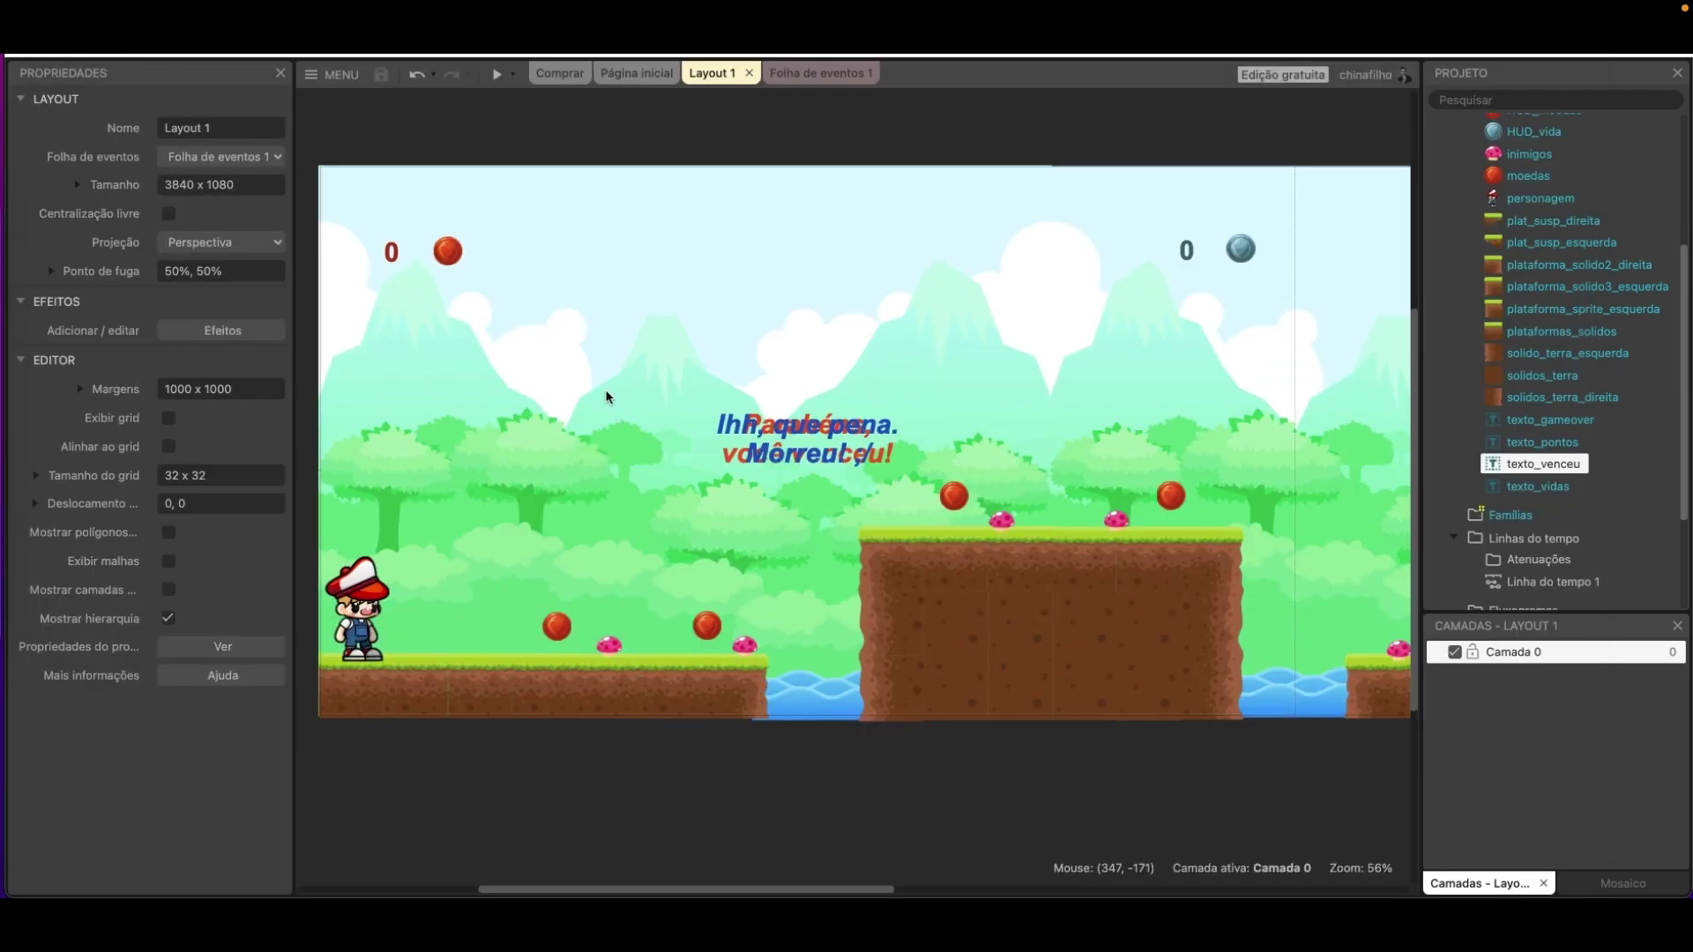
scroll(692, 838, "down", 4, "ctrl")
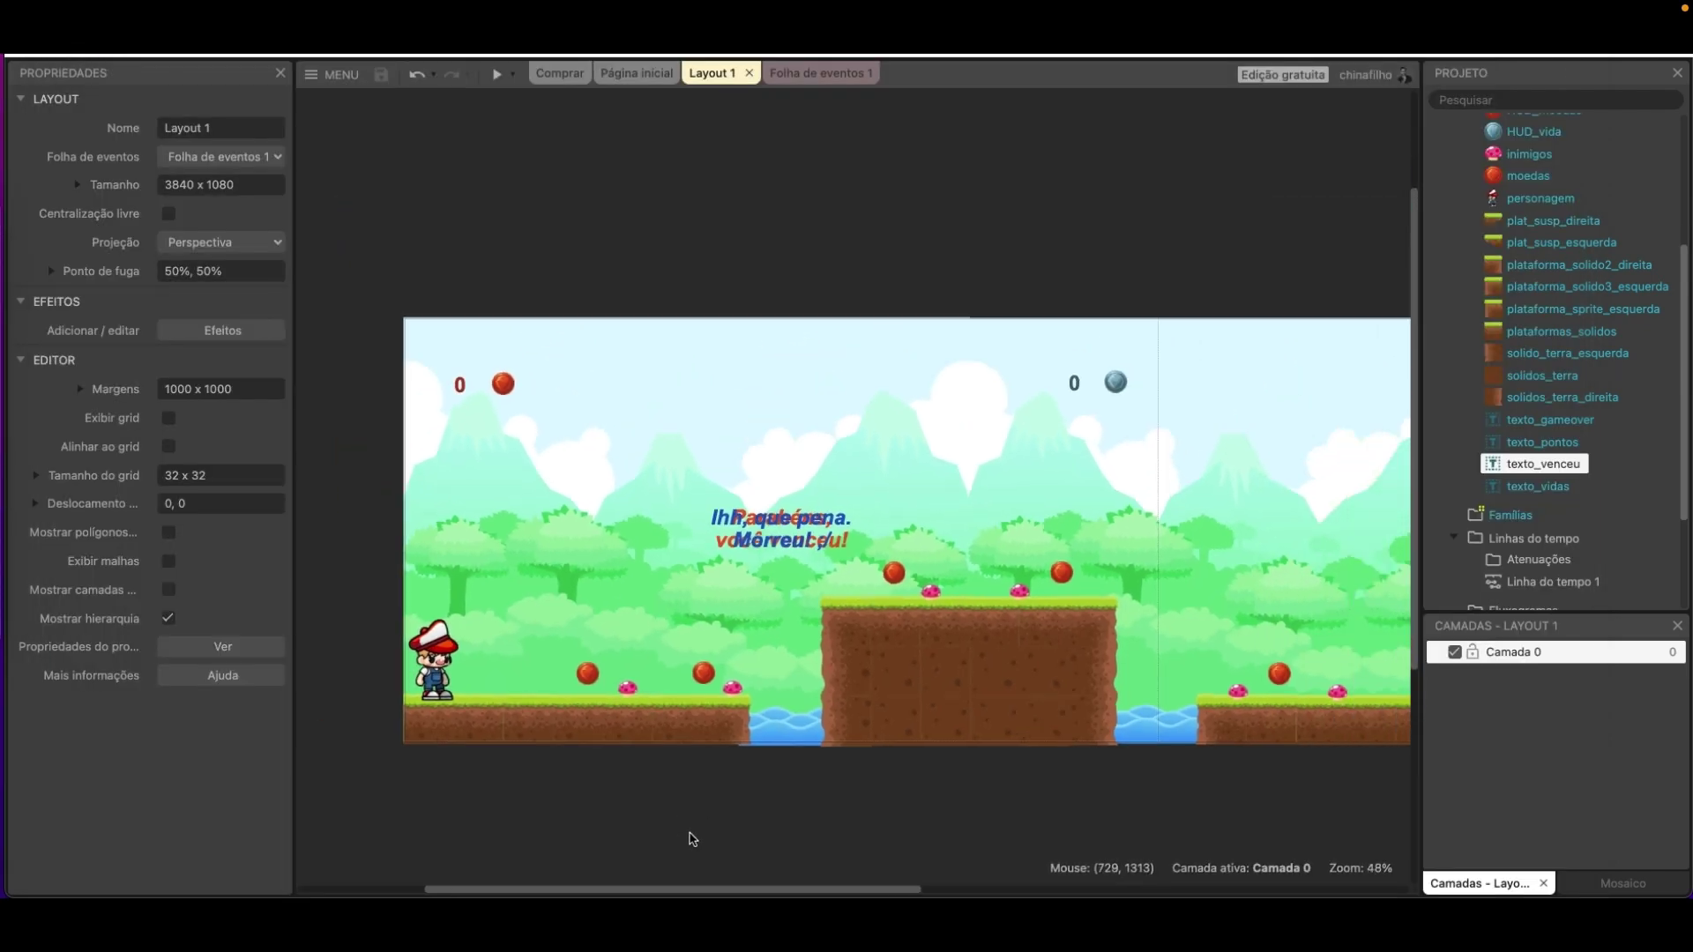
middle_click_drag(1122, 733, 1000, 673)
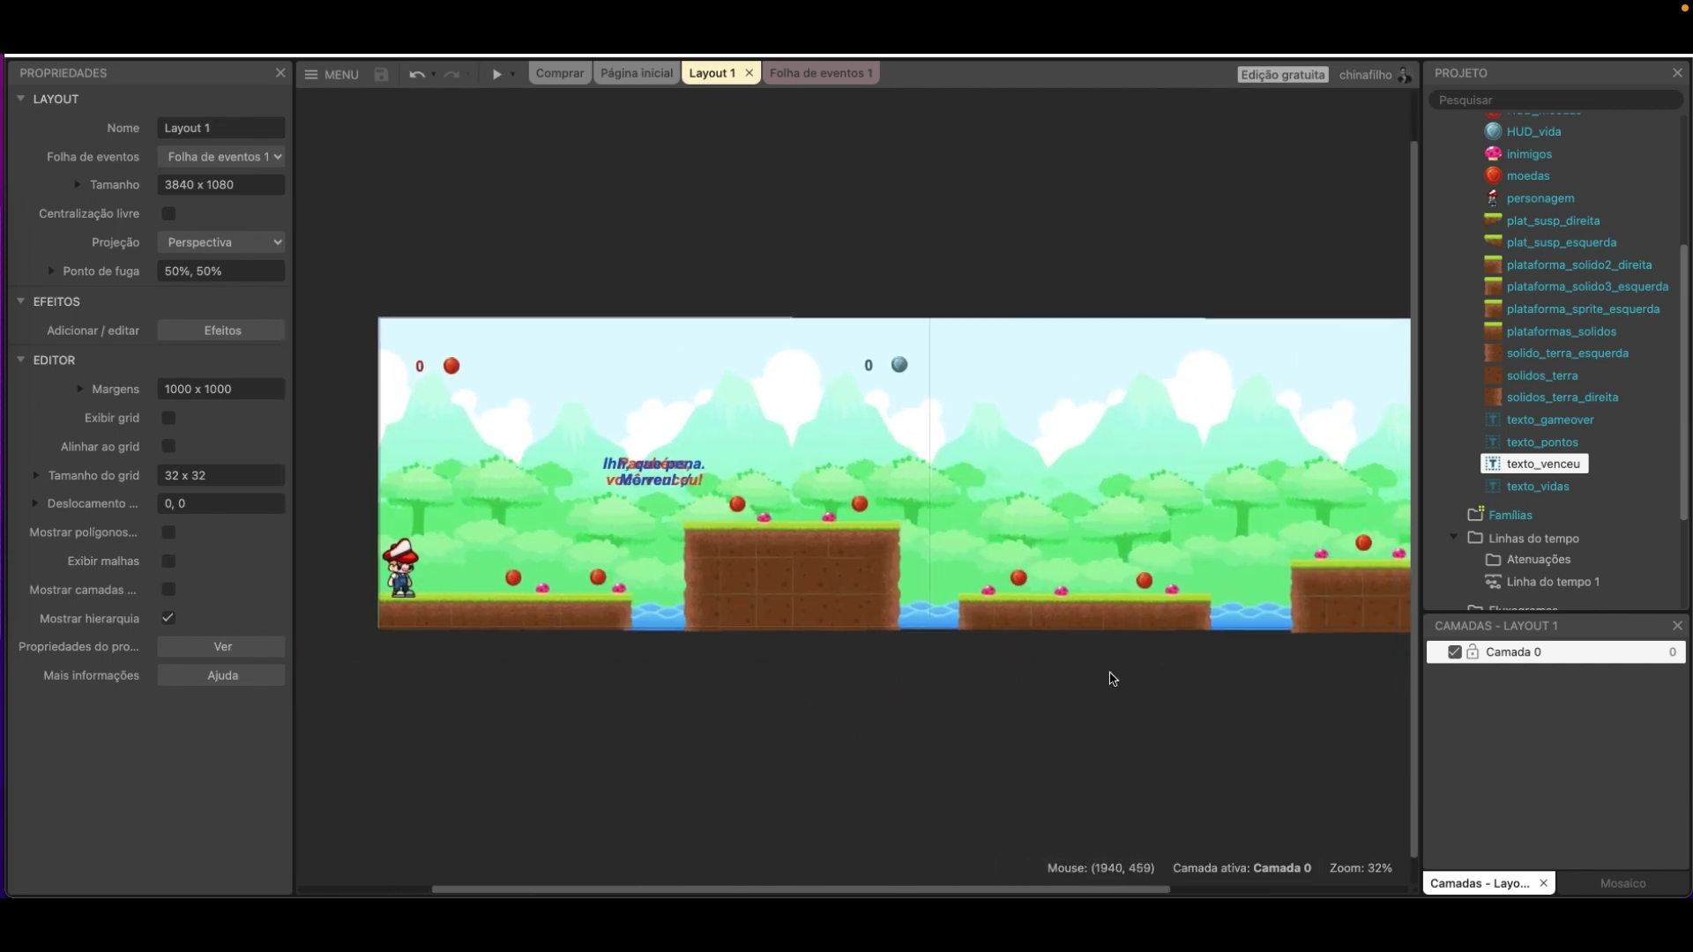